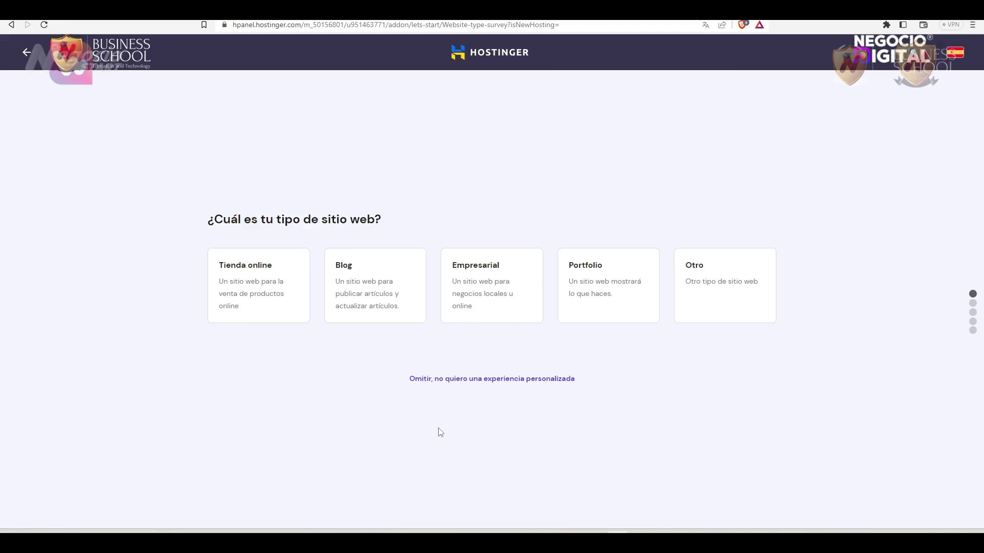
# Mark the site as an Empresarial (business) website and choose to create a new site.
pyautogui.click(472, 285)
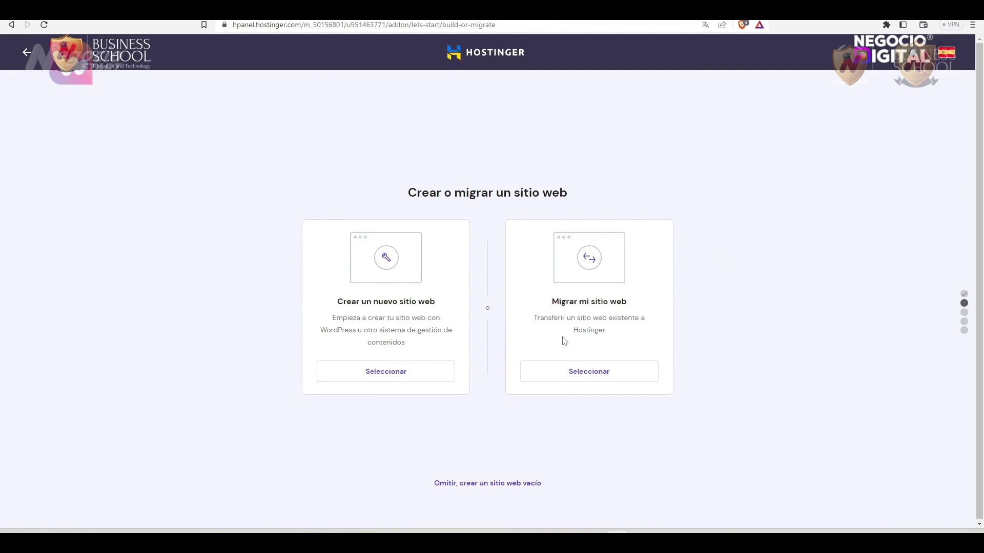
pyautogui.click(383, 377)
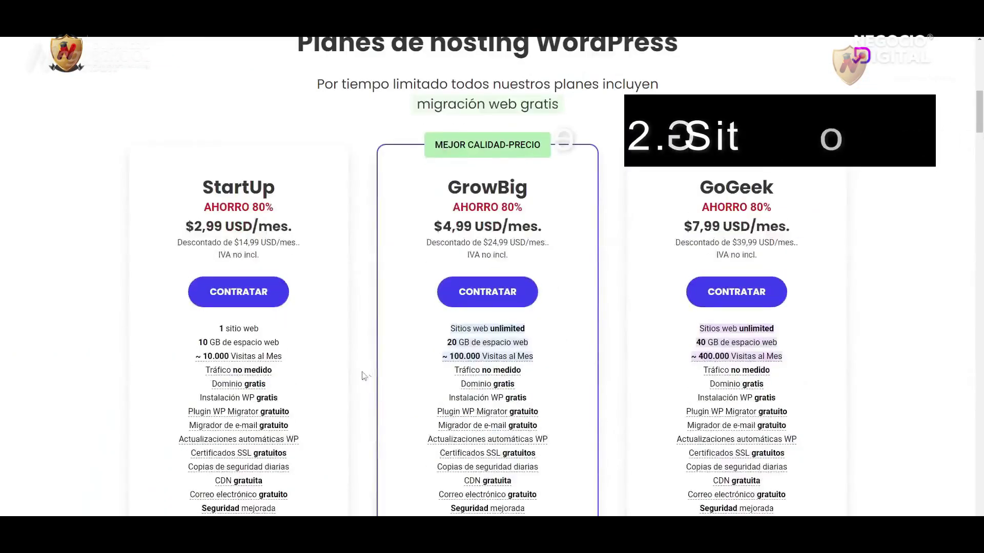
# Browse SiteGround's plan pricing and dashboard, then expand the Sitio Web tools menu.
pyautogui.scroll(-3, 361, 376)
pyautogui.scroll(-3, 362, 375)
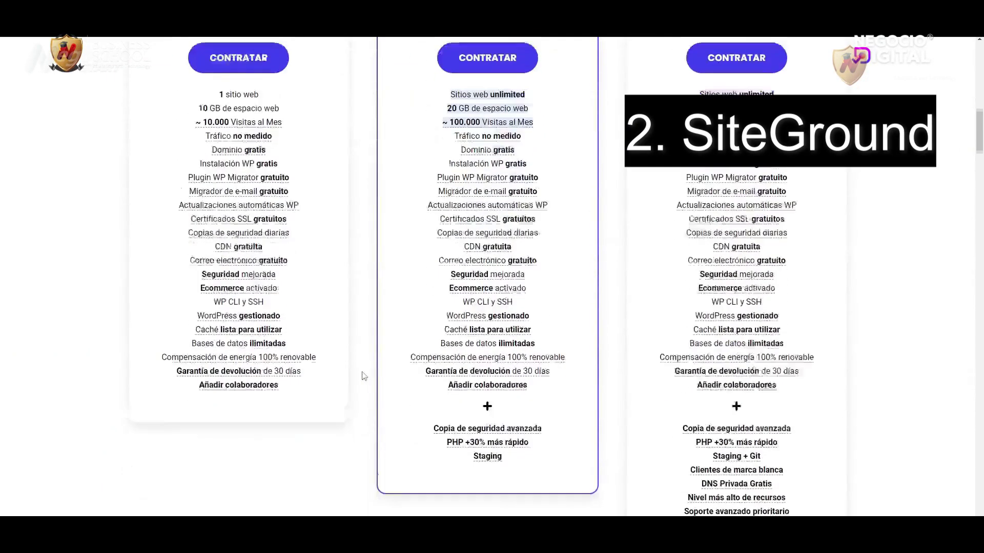
pyautogui.scroll(4, 362, 376)
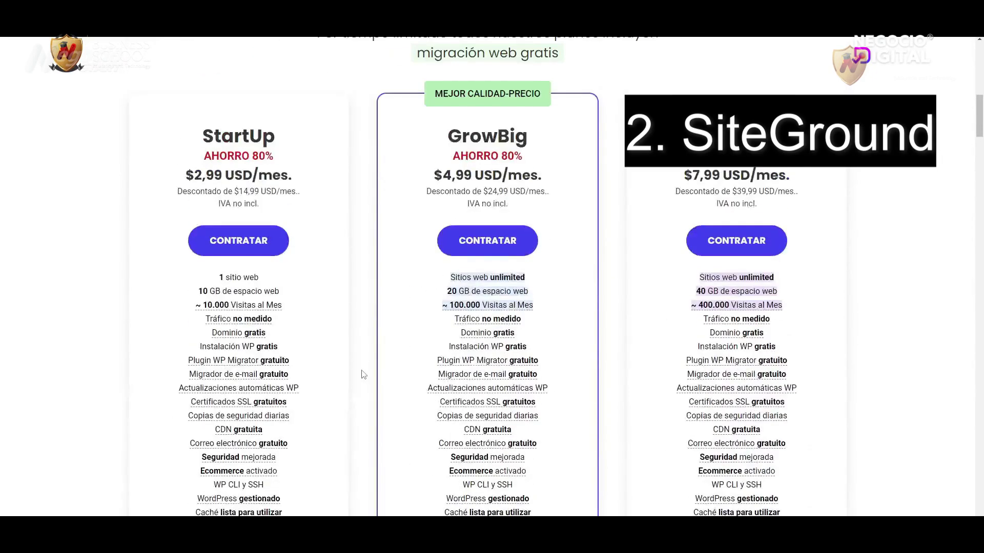
pyautogui.scroll(3, 362, 375)
pyautogui.scroll(-1, 363, 374)
pyautogui.scroll(-3, 362, 373)
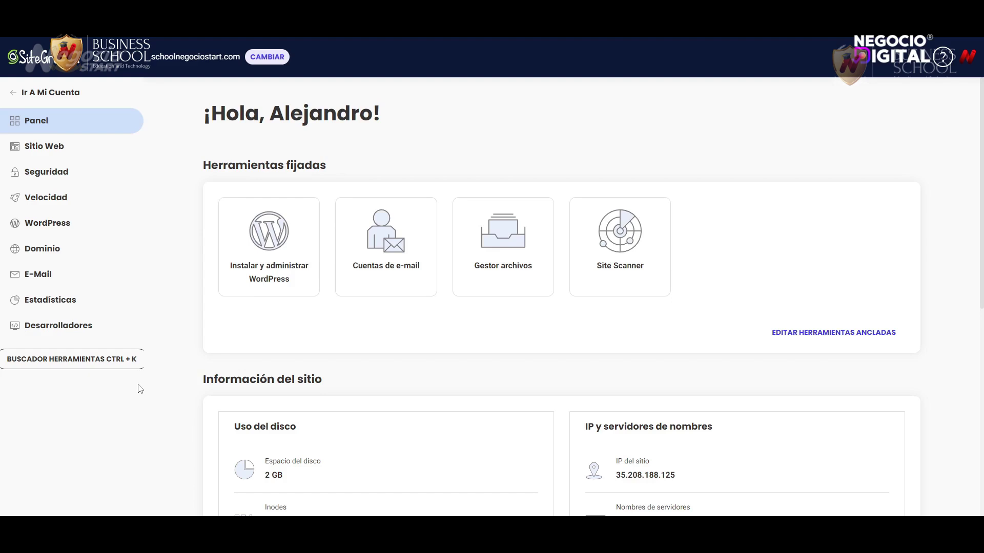
pyautogui.scroll(-5, 715, 307)
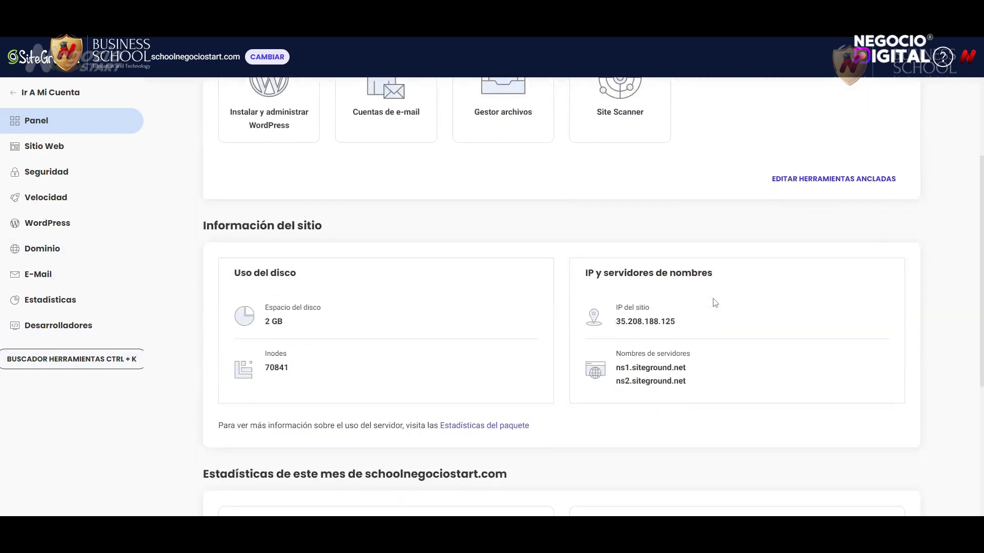
pyautogui.scroll(3, 519, 392)
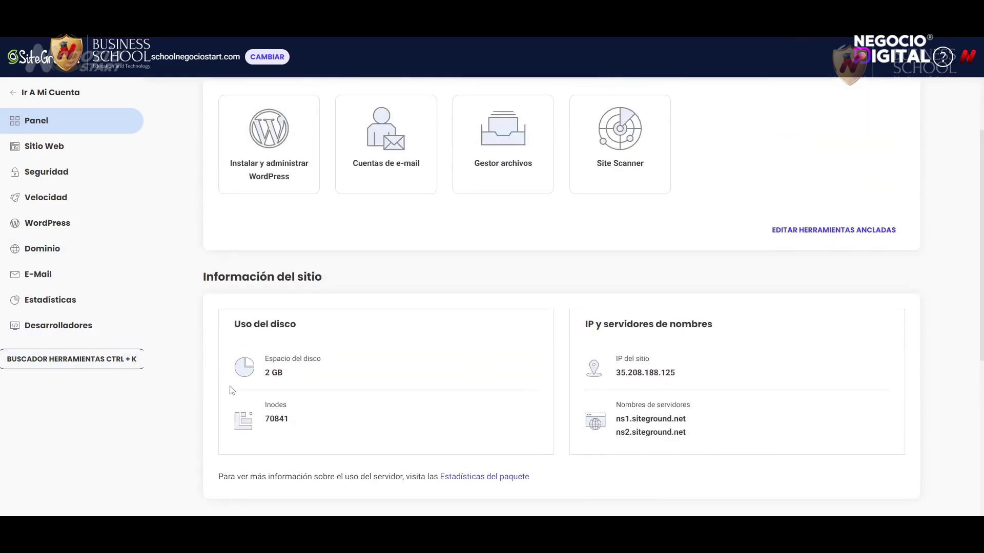
pyautogui.scroll(-5, 513, 330)
pyautogui.scroll(7, 505, 314)
pyautogui.click(62, 148)
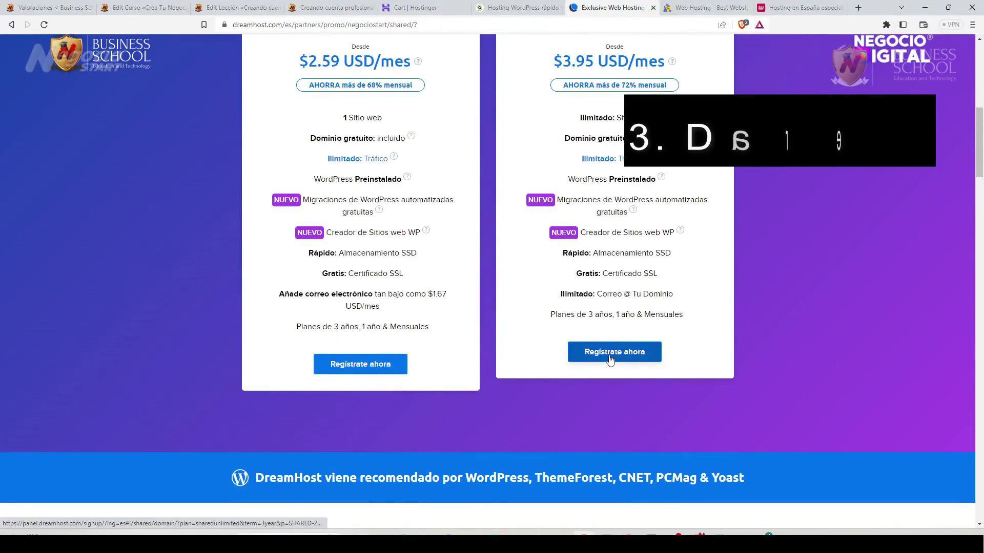
# Start the Shared Unlimited sign-up, then expand the Sitios Web, Nombres de Dominio, WordPress and Correo Electrónico sections.
pyautogui.scroll(2, 594, 359)
pyautogui.click(614, 455)
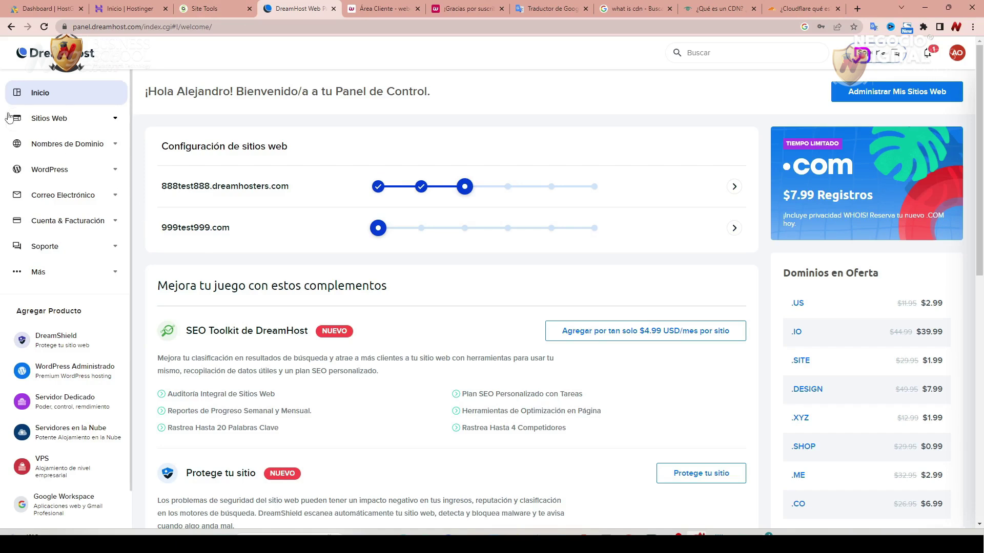
pyautogui.click(63, 119)
pyautogui.click(71, 250)
pyautogui.click(63, 225)
pyautogui.click(70, 254)
pyautogui.scroll(-3, 84, 333)
pyautogui.scroll(-1, 81, 321)
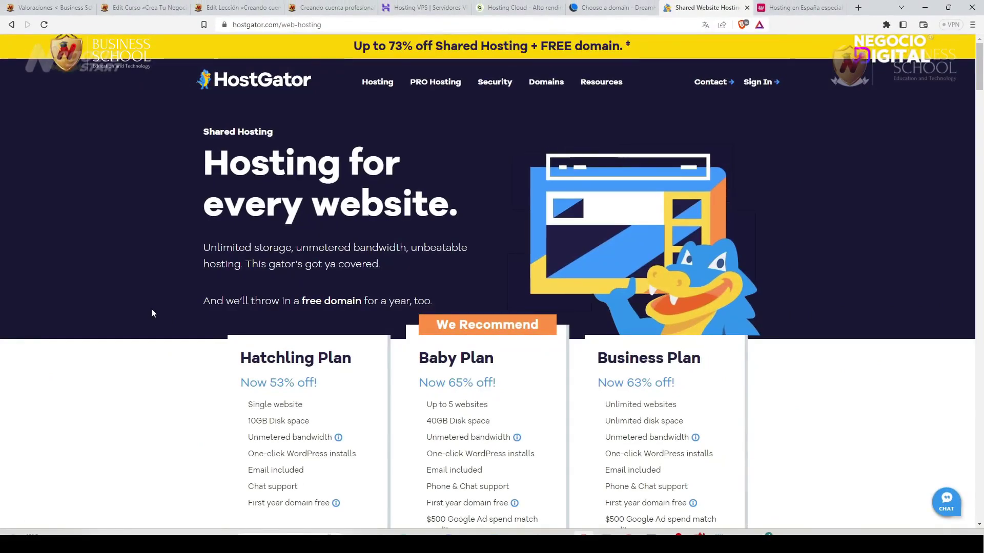
# Buy HostGator's Business Plan and review the checkout down to the SNAPPY2023 coupon and order details.
pyautogui.scroll(-5, 152, 312)
pyautogui.click(666, 409)
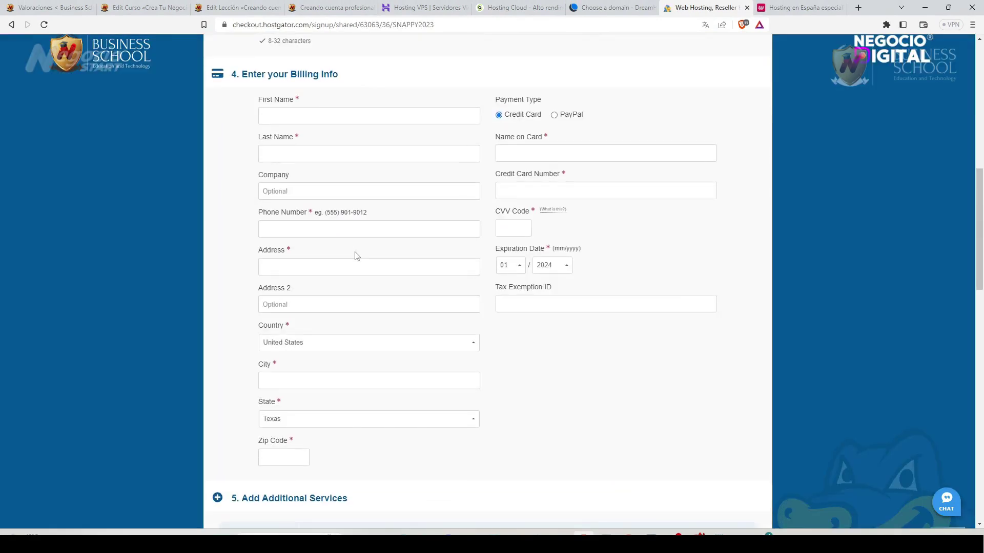
pyautogui.scroll(-2, 355, 255)
pyautogui.scroll(-5, 357, 255)
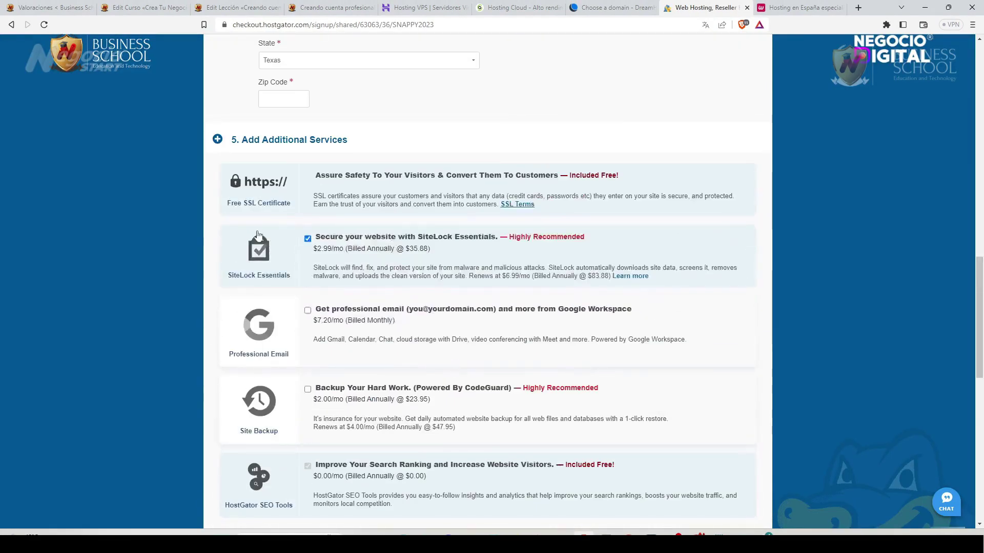
pyautogui.scroll(-2, 450, 351)
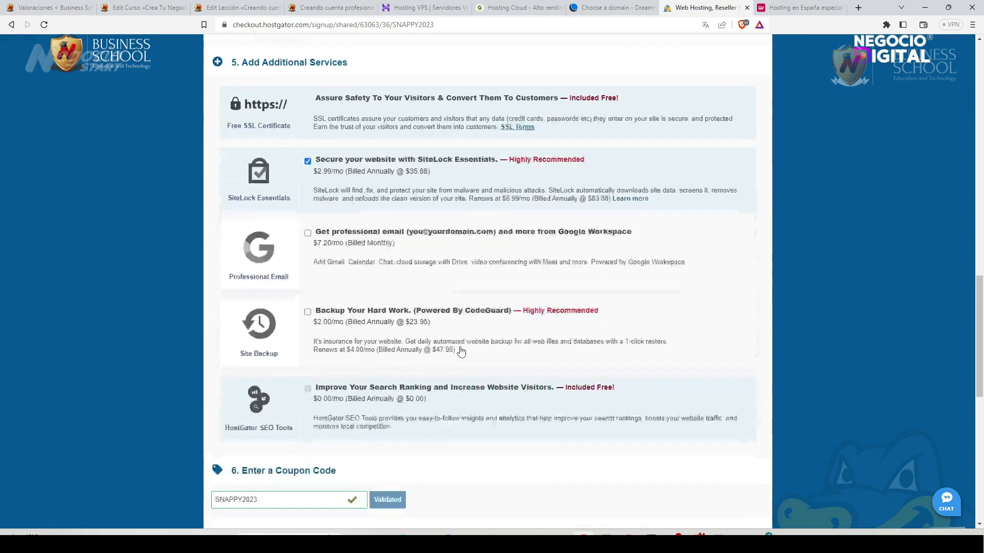
pyautogui.scroll(-2, 461, 351)
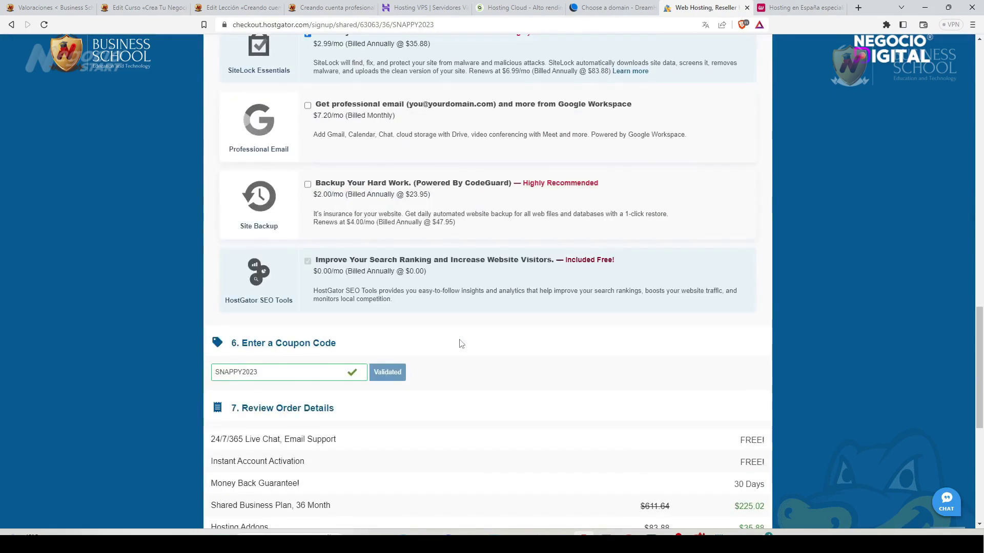
pyautogui.scroll(-2, 461, 346)
pyautogui.scroll(1, 464, 345)
pyautogui.scroll(-1, 466, 344)
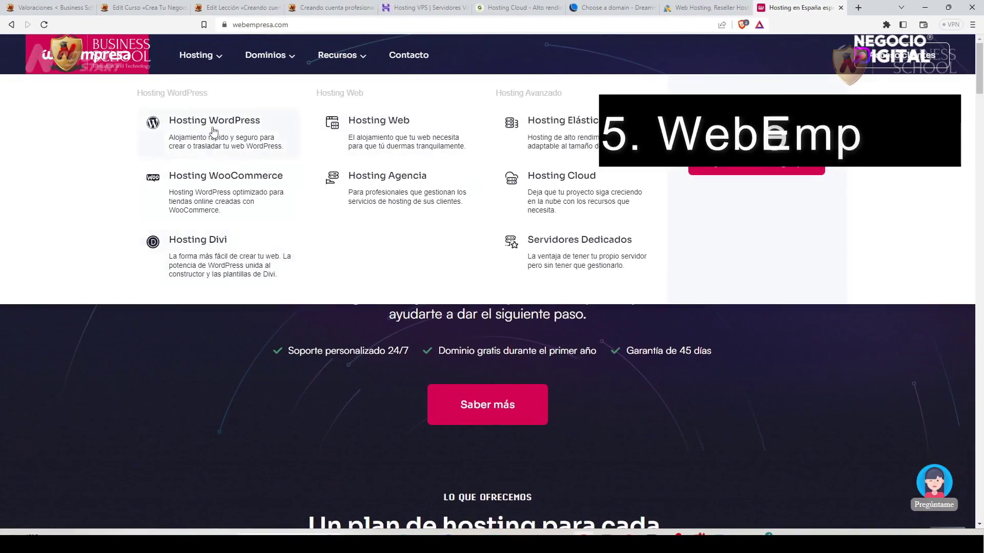
# Open WebEmpresa's Hosting WordPress page and scroll through its features to the plan cards.
pyautogui.click(218, 123)
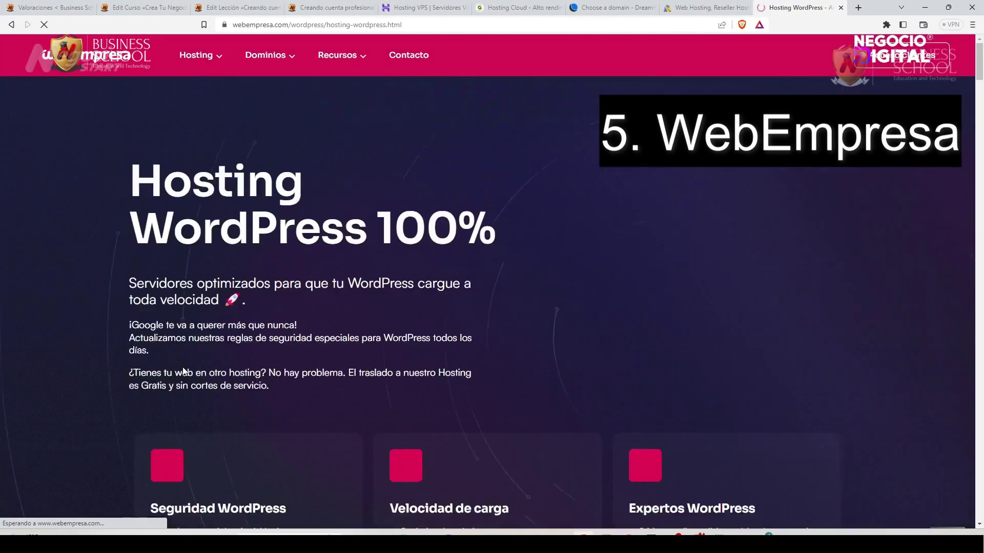
pyautogui.scroll(-5, 94, 378)
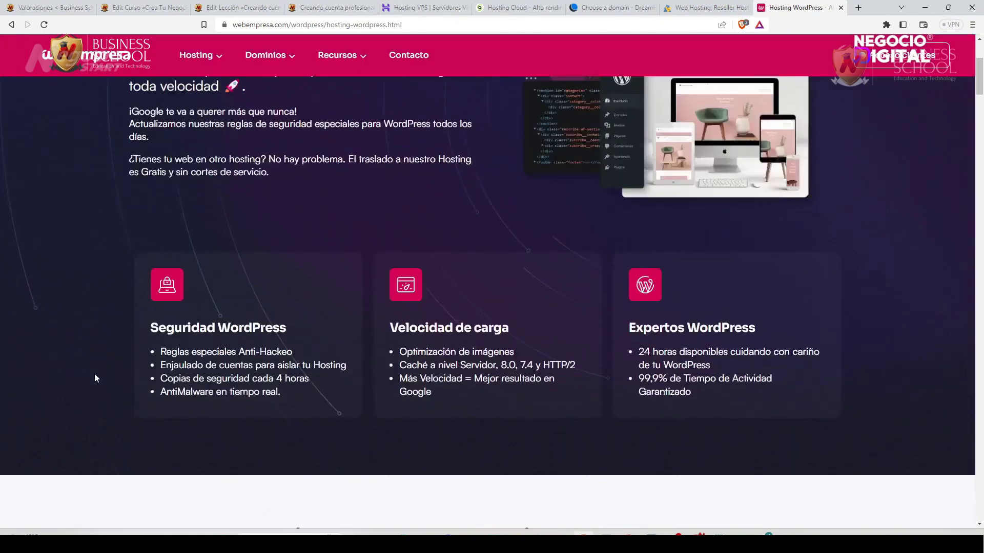
pyautogui.scroll(-8, 94, 378)
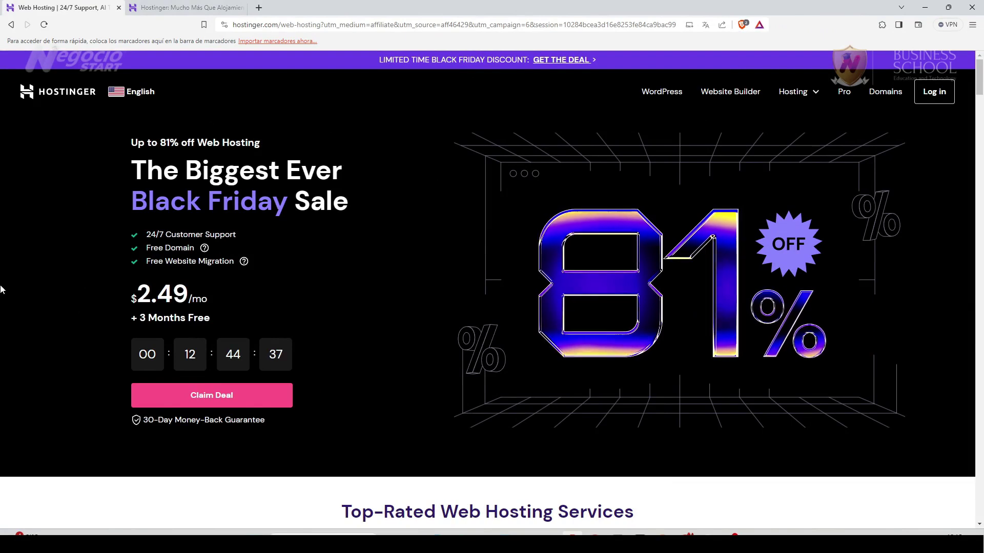
# Switch Hostinger to España in Spanish and add the Business plan to the cart.
pyautogui.click(121, 95)
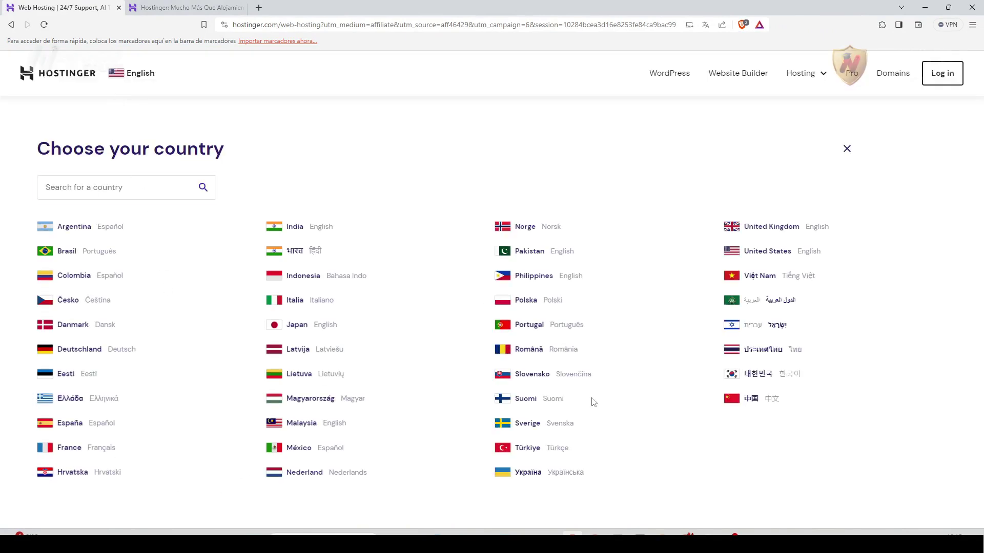
pyautogui.click(74, 428)
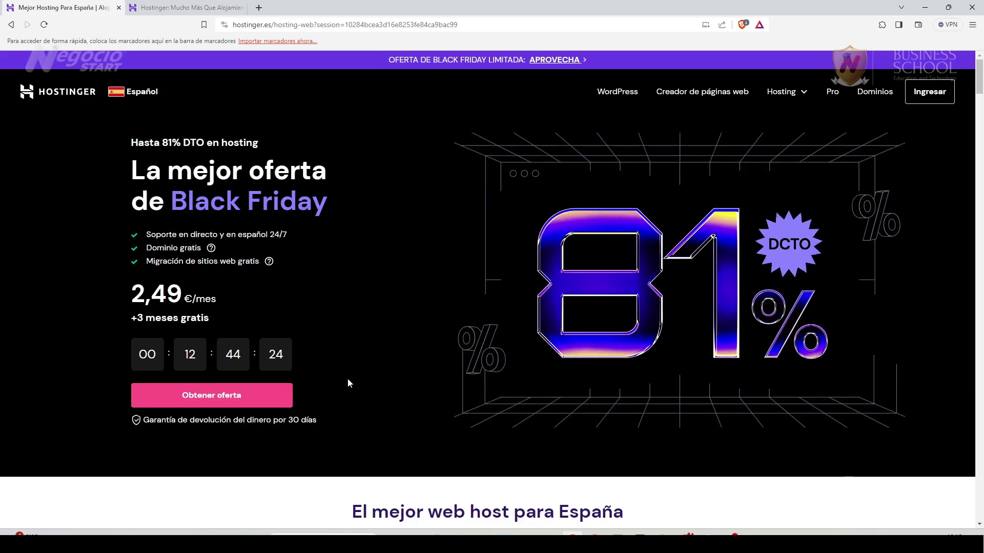
pyautogui.scroll(-10, 347, 384)
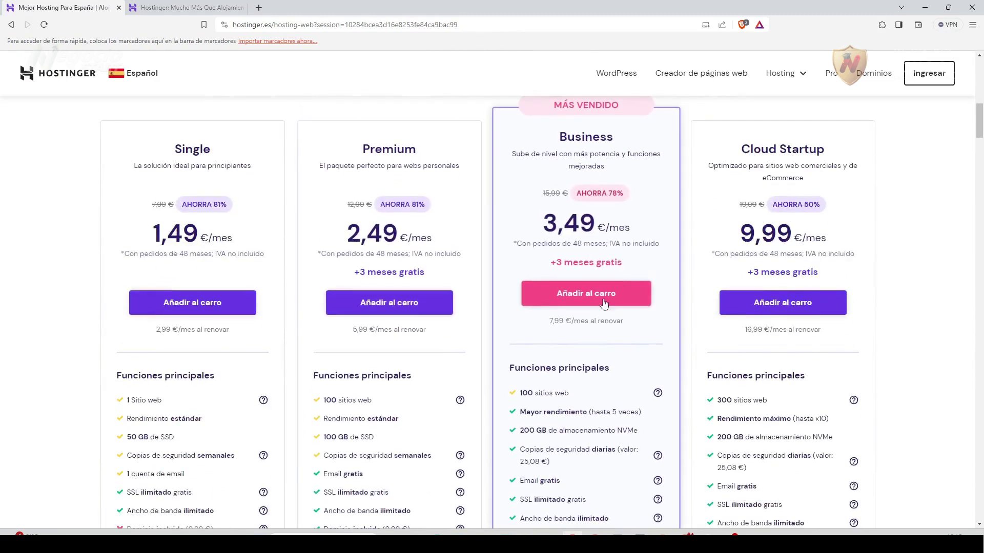
pyautogui.click(550, 296)
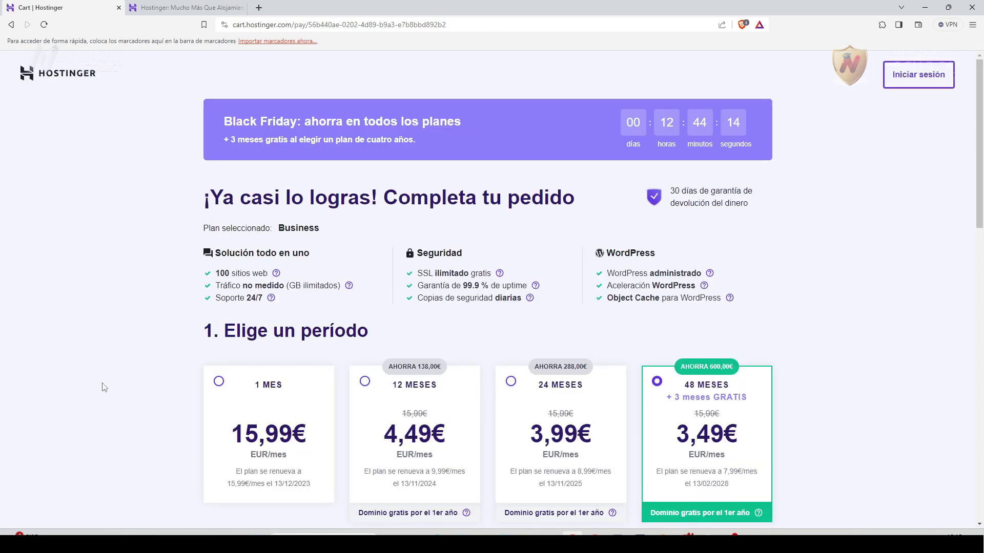
# Apply the coupon NEGOCIOSTART to the 48-month Business order.
pyautogui.scroll(-3, 107, 389)
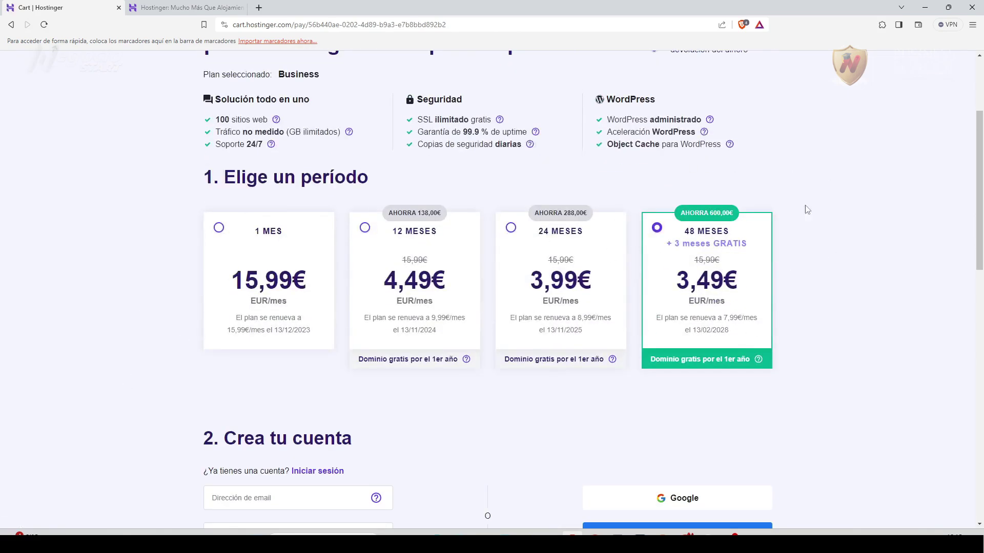
pyautogui.scroll(-5, 147, 373)
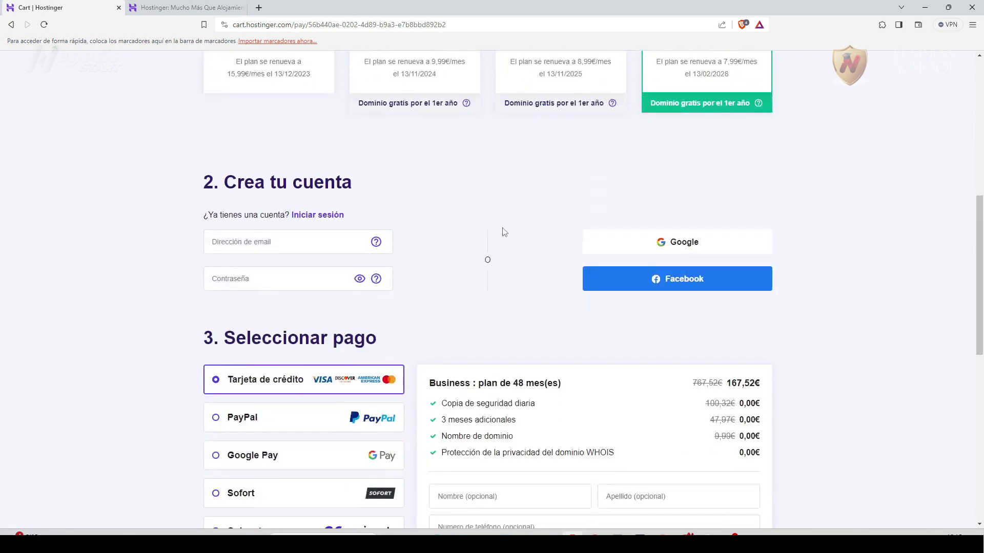
pyautogui.scroll(-2, 307, 389)
pyautogui.scroll(-6, 766, 368)
pyautogui.click(560, 356)
pyautogui.write('NEGOCIOSTART')
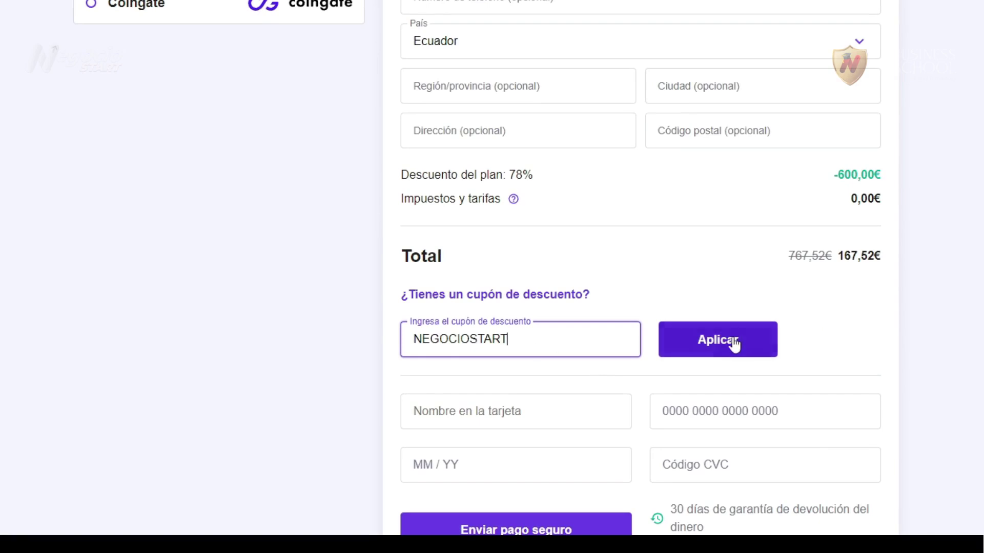
pyautogui.click(734, 344)
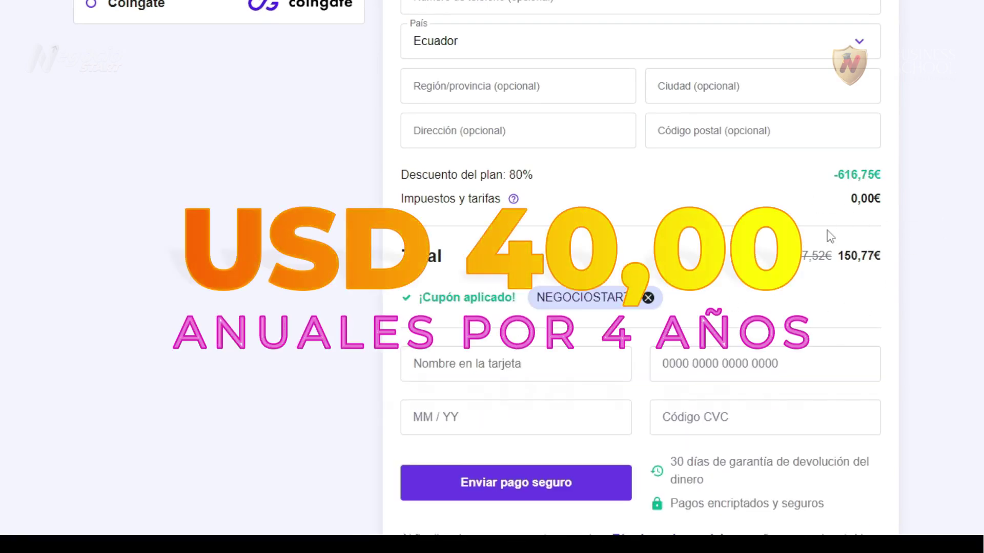
# Review the discounted checkout total of 150,77€.
pyautogui.scroll(-2, 942, 368)
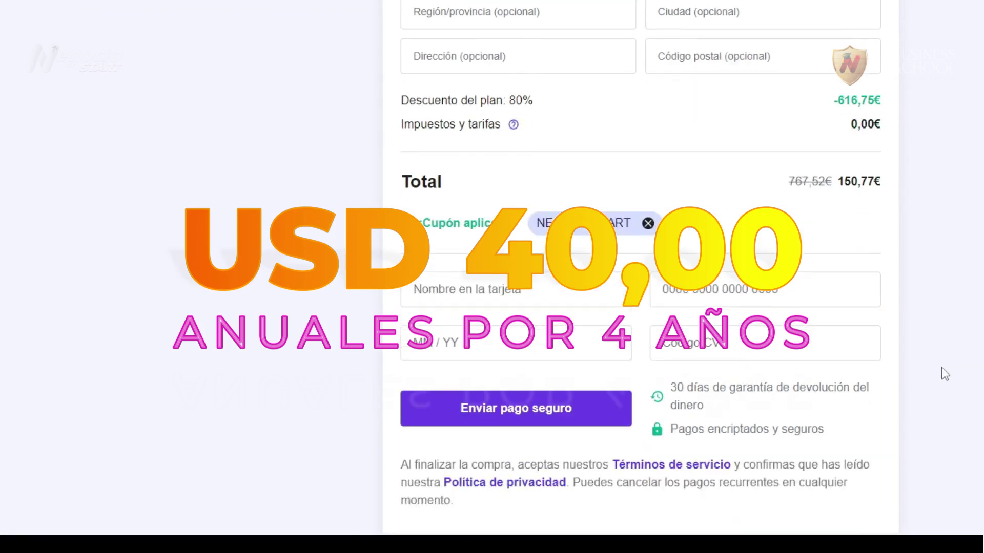
pyautogui.scroll(15, 318, 260)
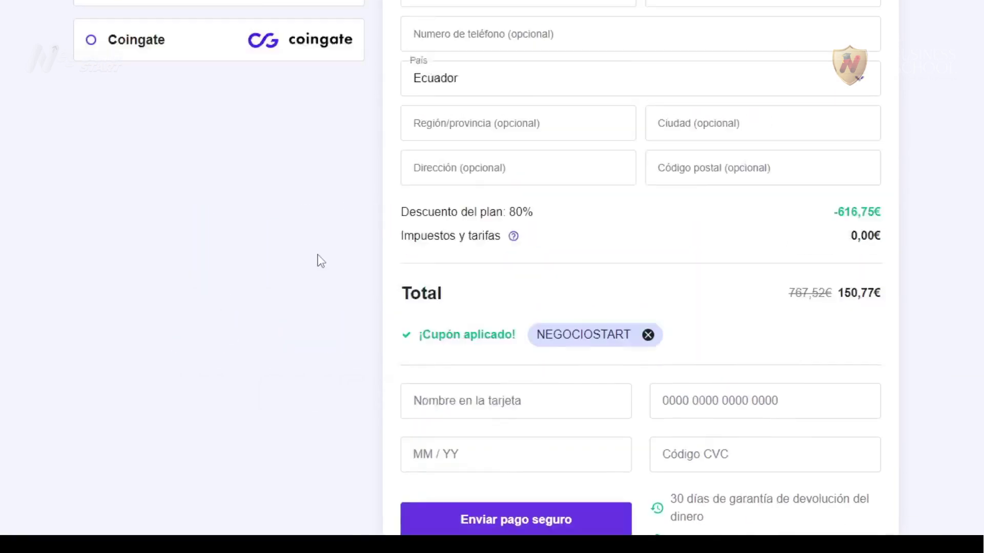
pyautogui.scroll(2, 314, 257)
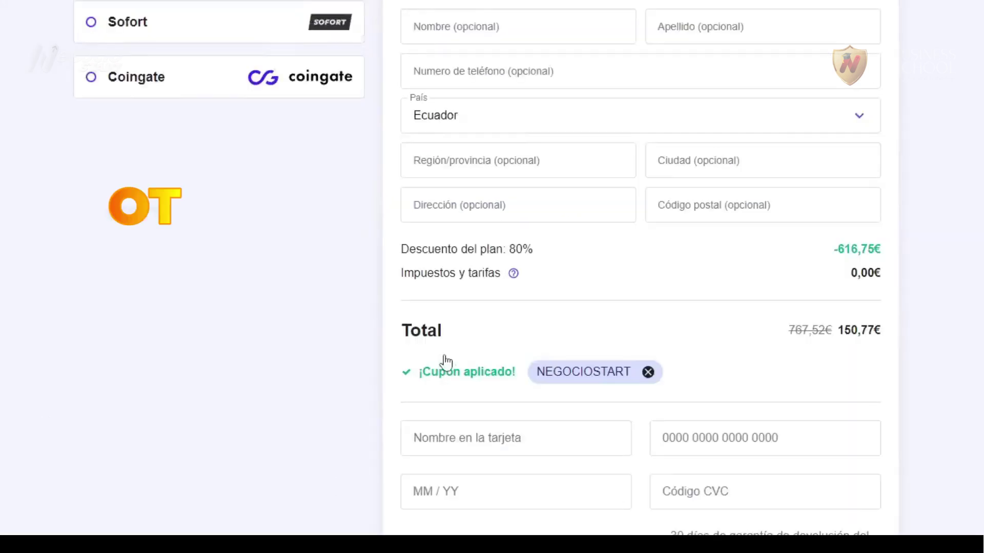
pyautogui.scroll(-3, 444, 358)
pyautogui.scroll(2, 445, 357)
pyautogui.scroll(1, 444, 355)
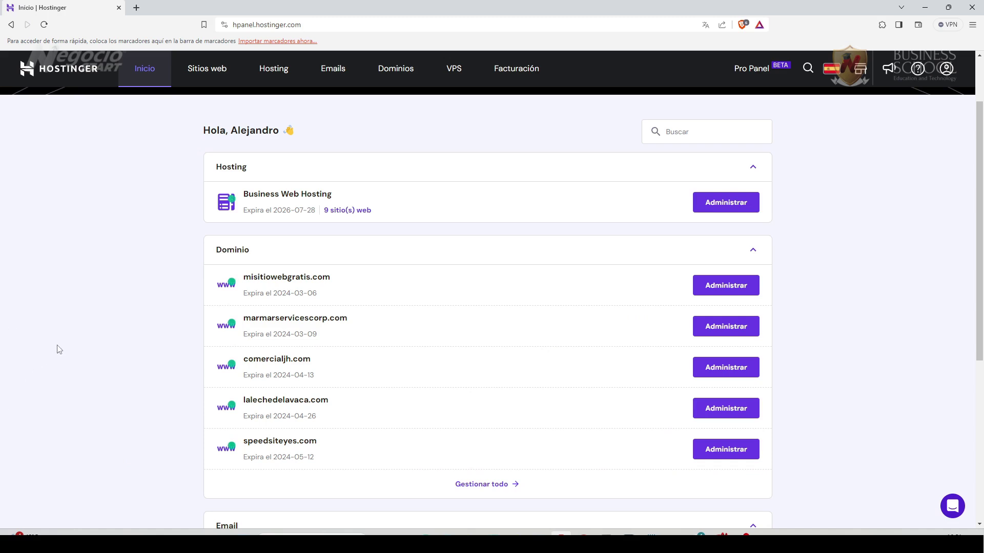
# From the Dominios list, open the 'Obtén un nuevo dominio' domain checker.
pyautogui.click(398, 72)
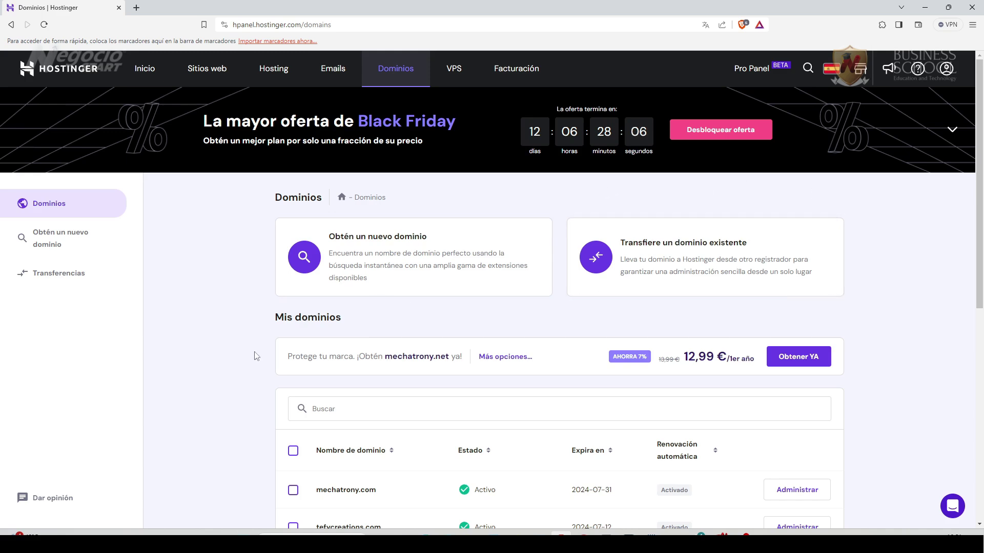
pyautogui.scroll(-1, 241, 353)
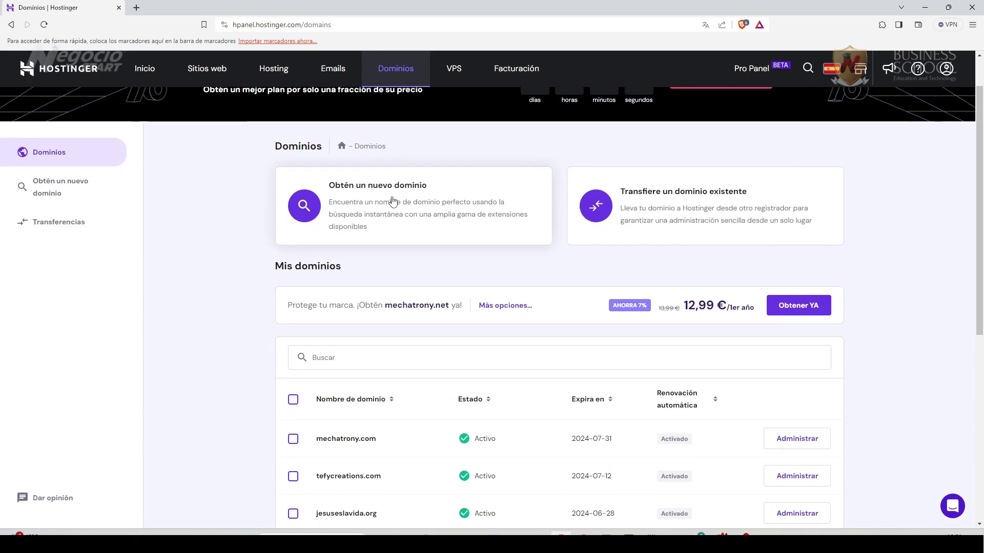
pyautogui.click(393, 201)
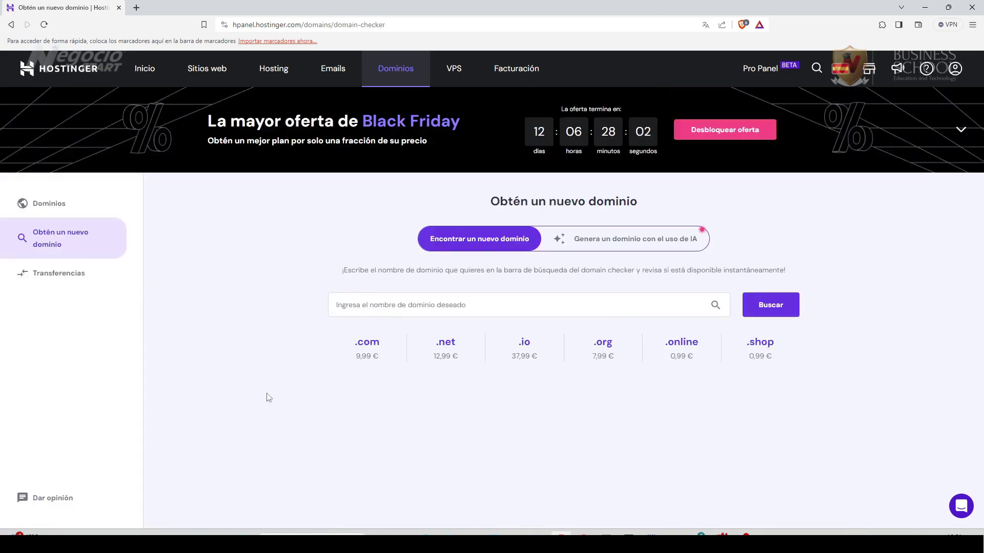
# Search 'quieromidominioahora' and review the .es offer at 6,99 €/año and the AI .com alternative.
pyautogui.click(348, 304)
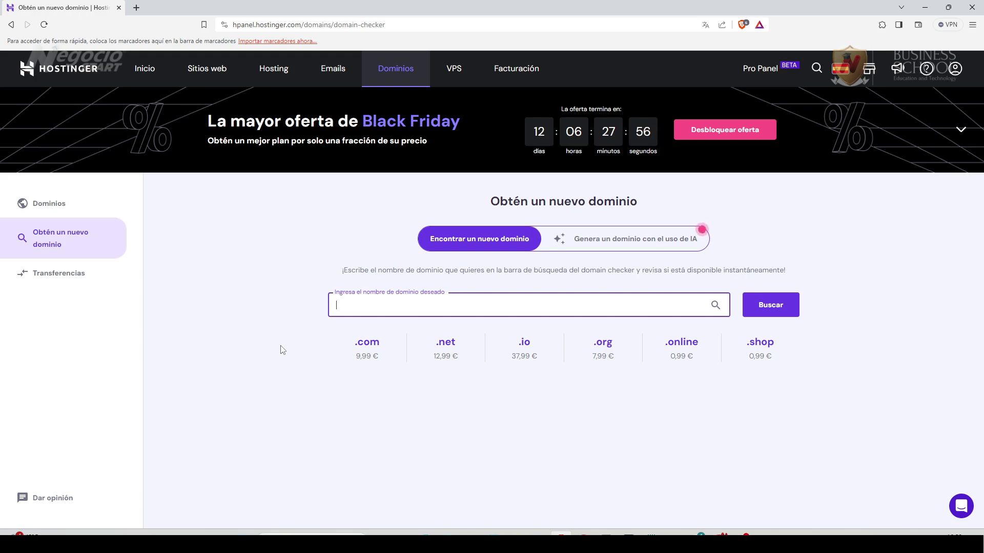
pyautogui.write('quieromidominioahora')
pyautogui.click(776, 314)
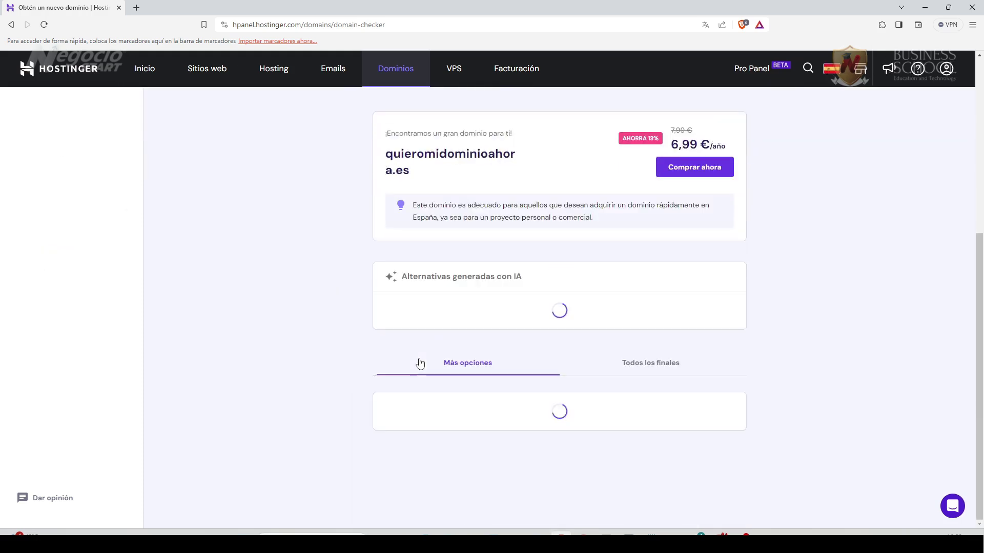
pyautogui.scroll(2, 292, 343)
pyautogui.scroll(1, 292, 343)
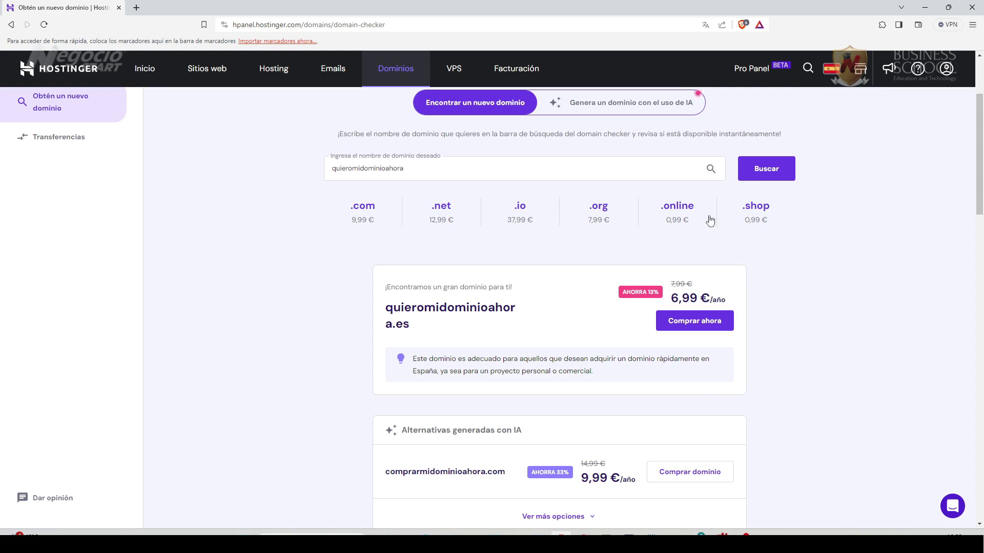
pyautogui.scroll(1, 272, 383)
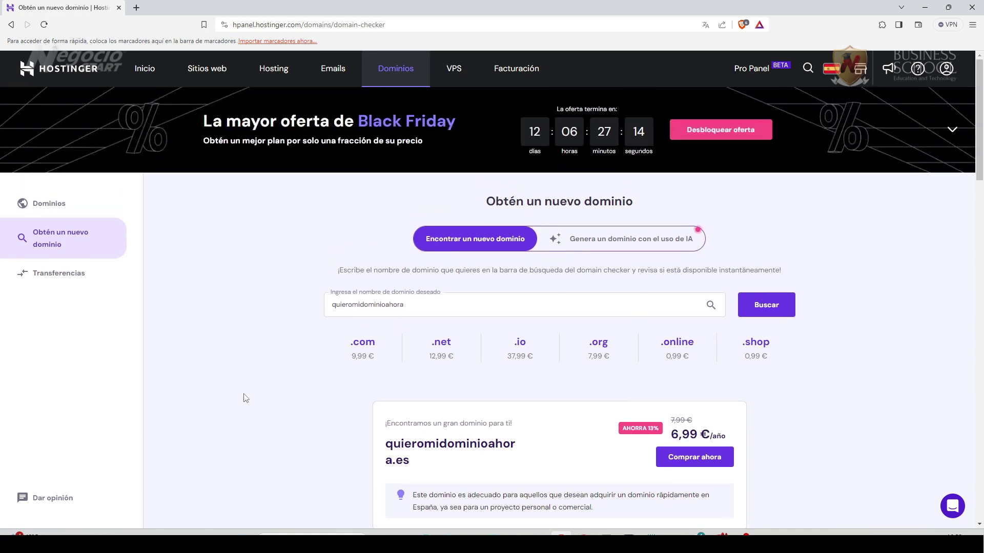
pyautogui.scroll(-2, 270, 398)
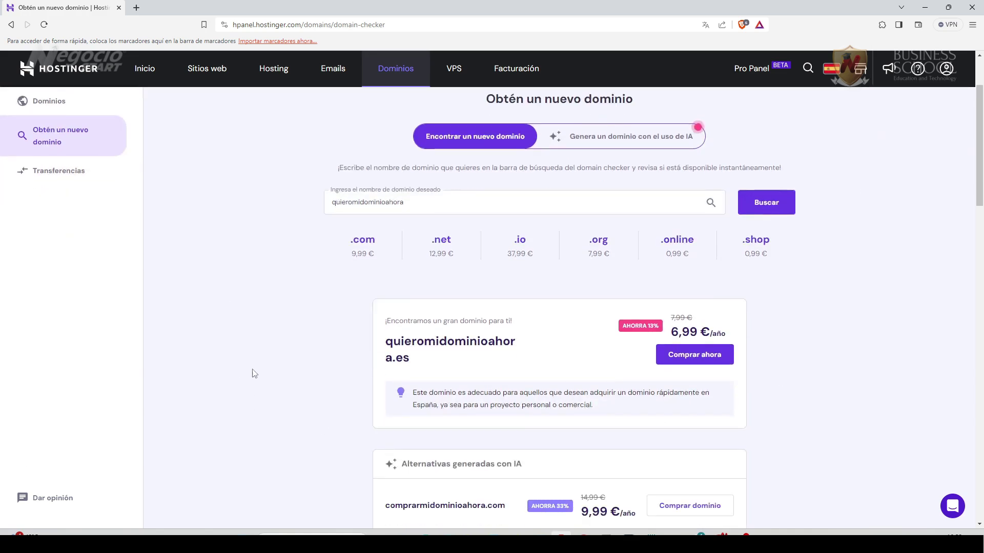
pyautogui.scroll(-1, 390, 456)
pyautogui.scroll(-1, 389, 456)
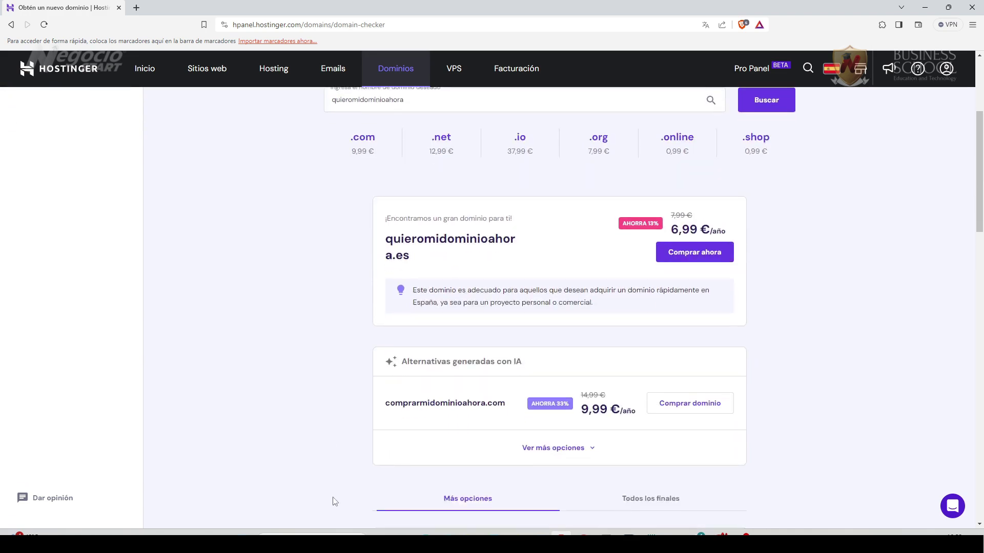
pyautogui.scroll(4, 279, 483)
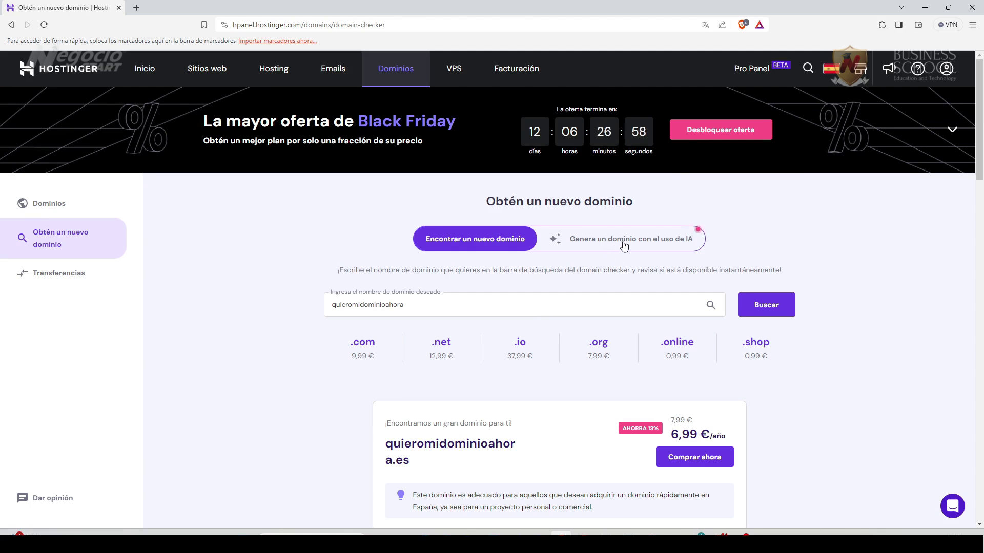
# Generate AI domain ideas from 'organizacion sin fines de lucro que ayuda a plantar árboles'.
pyautogui.click(624, 246)
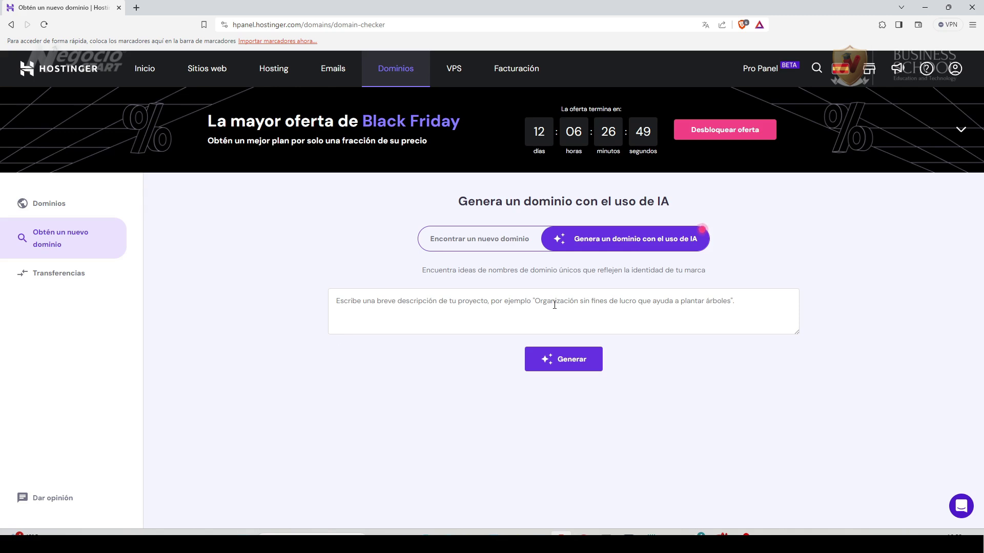
pyautogui.click(362, 303)
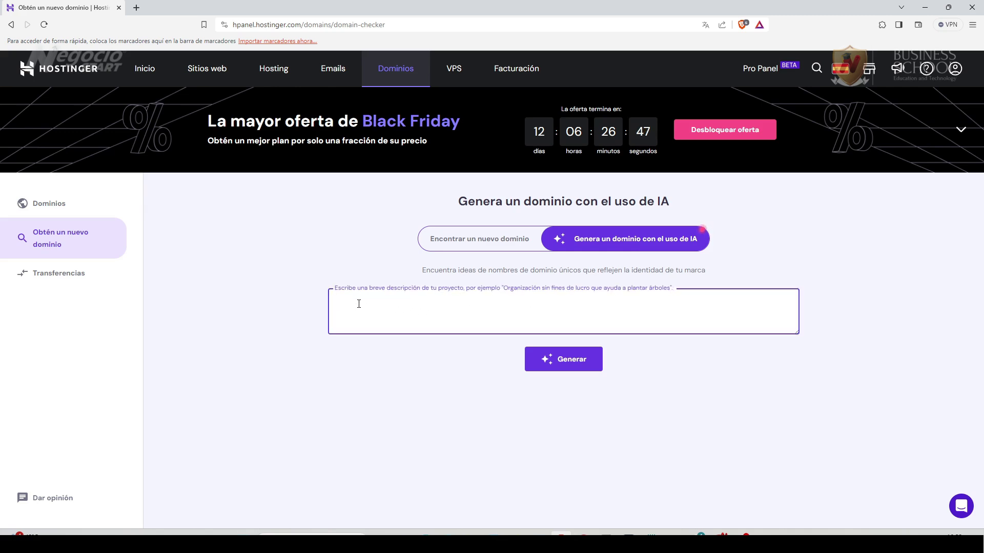
pyautogui.write('organizacion sin fines de lucro que ayuda a plantar árboles')
pyautogui.click(572, 363)
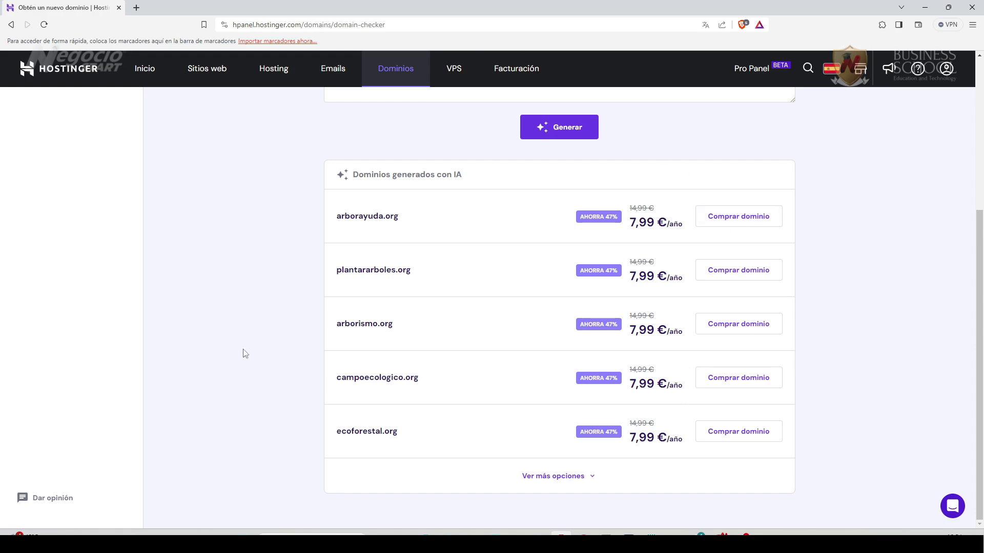
pyautogui.scroll(4, 389, 358)
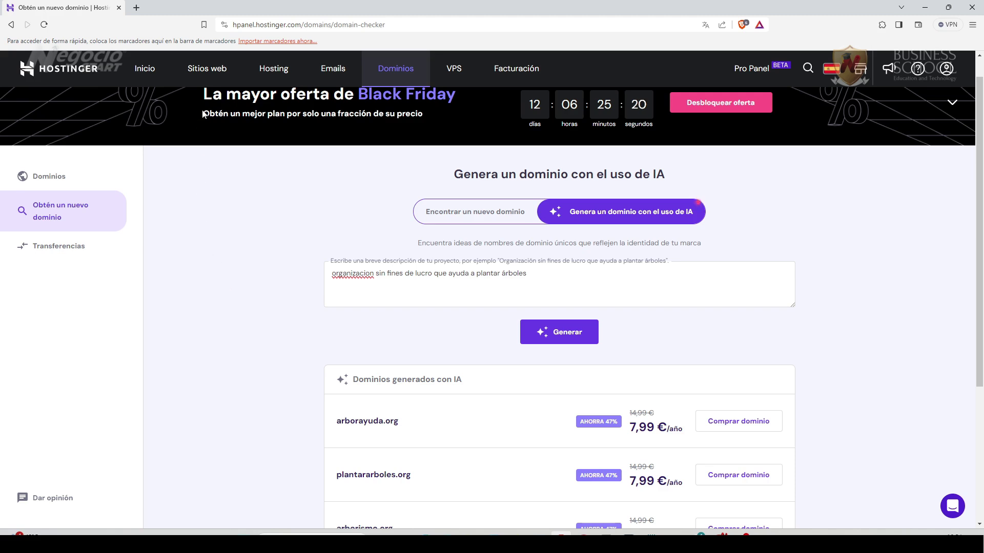
# From the Sitios web list, start a new site with 'Crear o migrar un sitio web'.
pyautogui.click(201, 76)
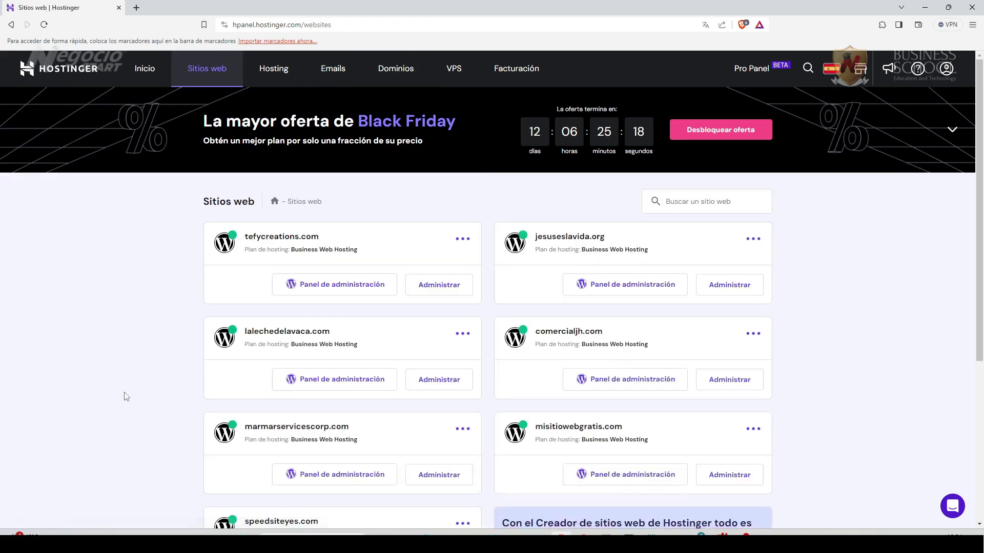
pyautogui.scroll(-4, 111, 429)
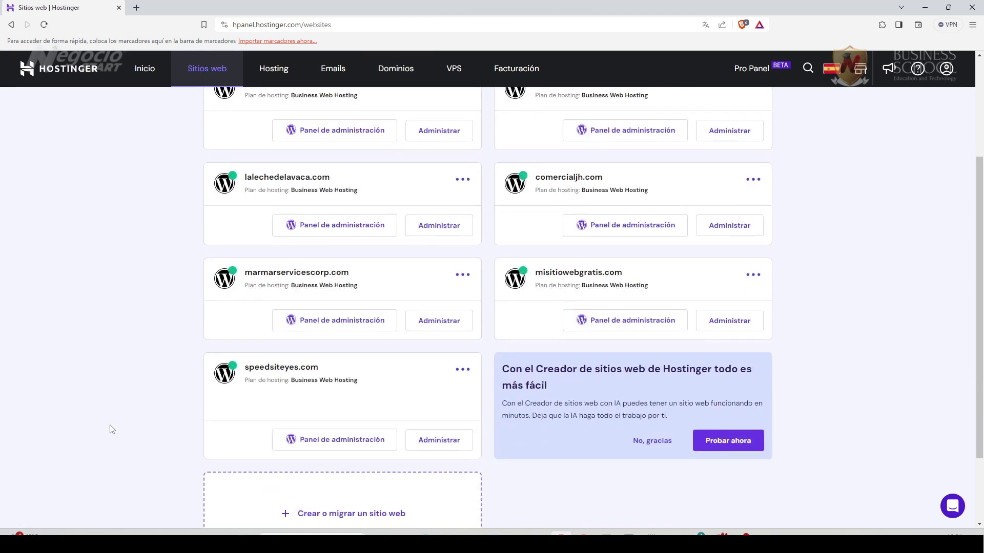
pyautogui.scroll(2, 112, 428)
pyautogui.scroll(2, 111, 427)
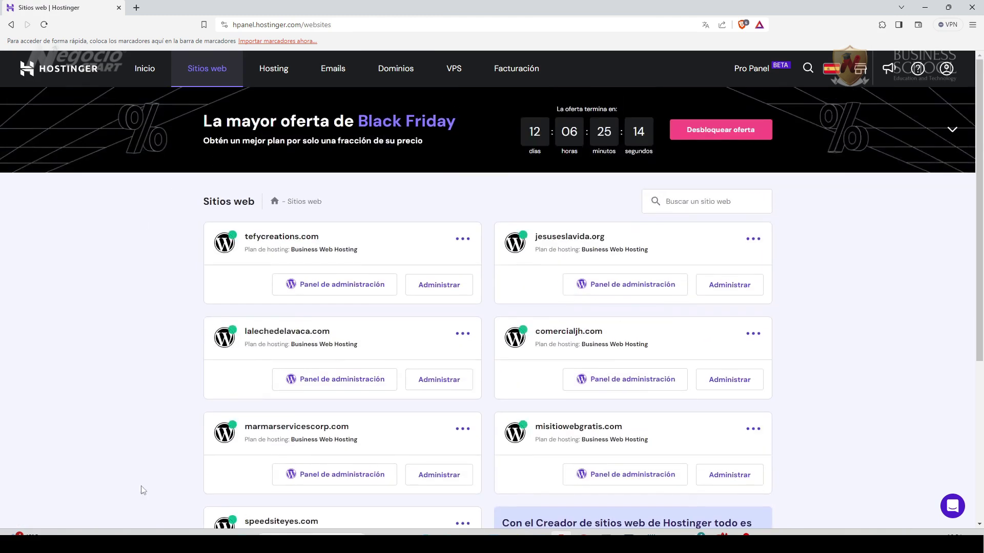
pyautogui.scroll(-4, 71, 430)
pyautogui.scroll(-1, 74, 431)
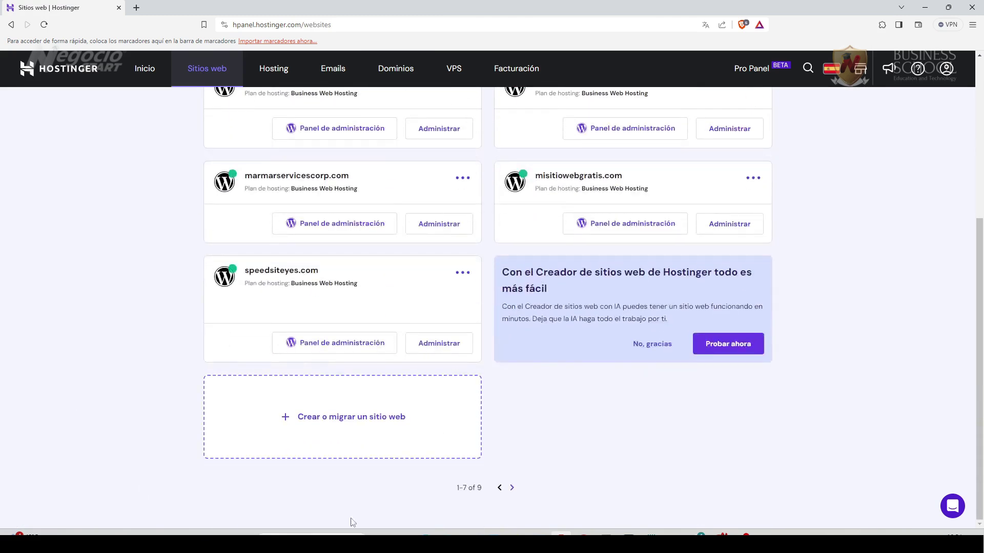
pyautogui.scroll(4, 154, 402)
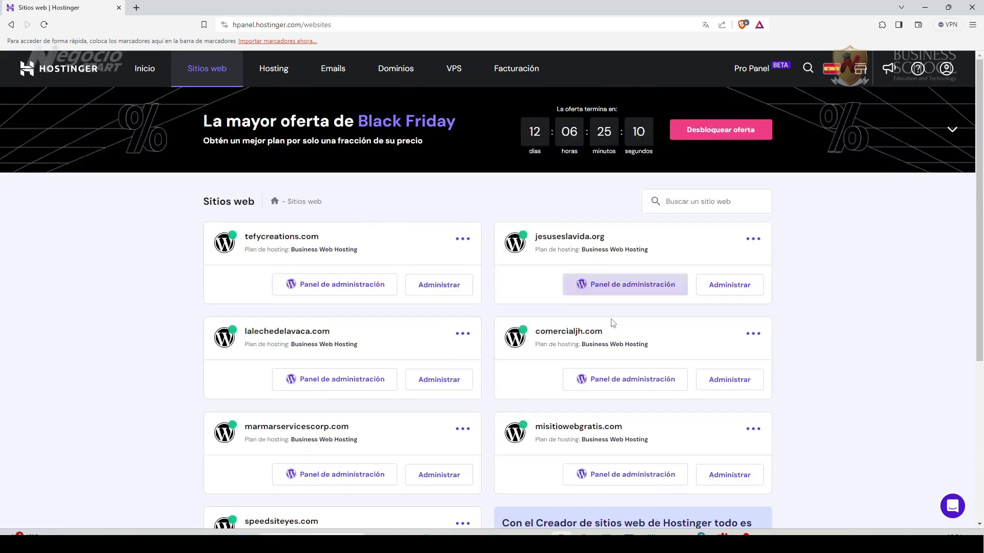
pyautogui.scroll(-3, 130, 361)
pyautogui.scroll(-3, 129, 361)
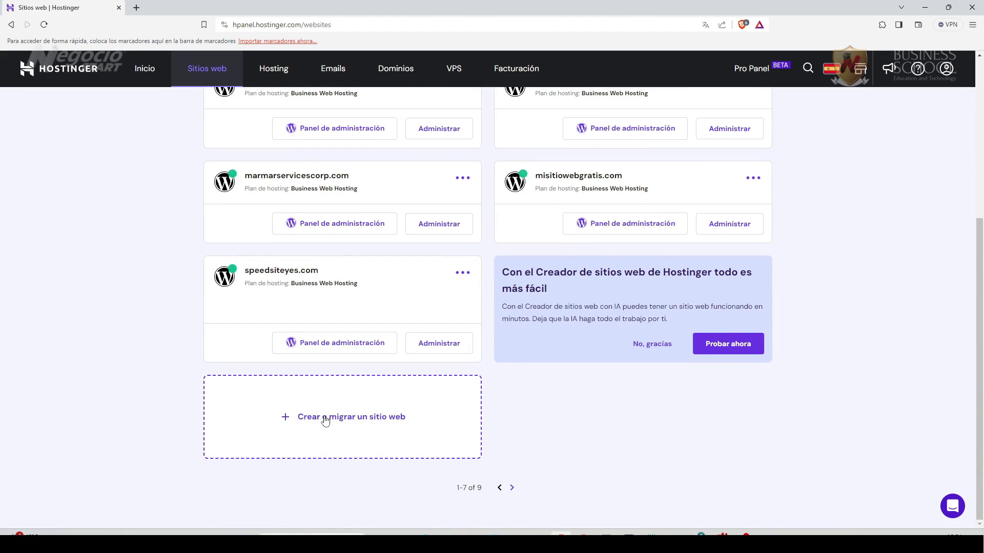
pyautogui.click(350, 417)
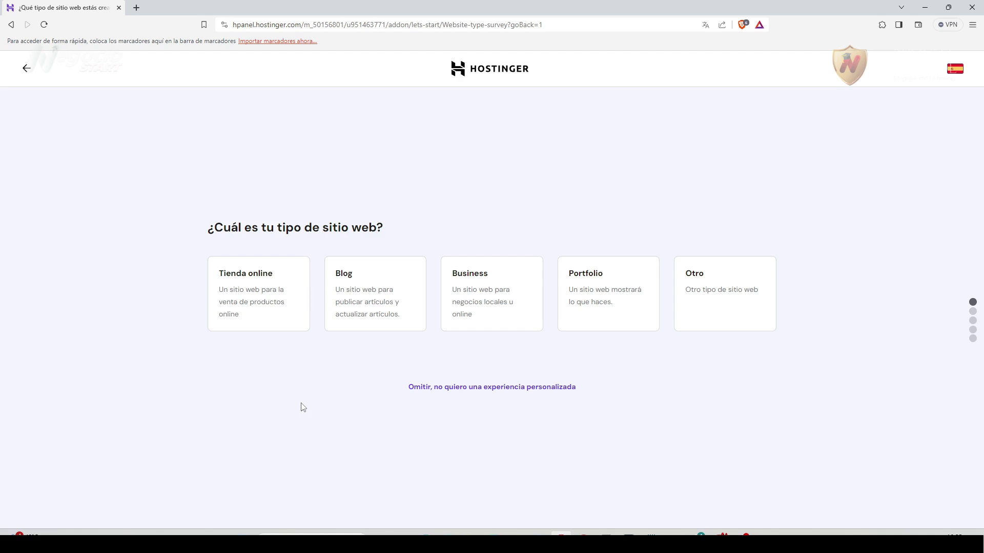
# Choose Business as the site type, create a brand-new website, and pick WordPress con IA.
pyautogui.click(494, 304)
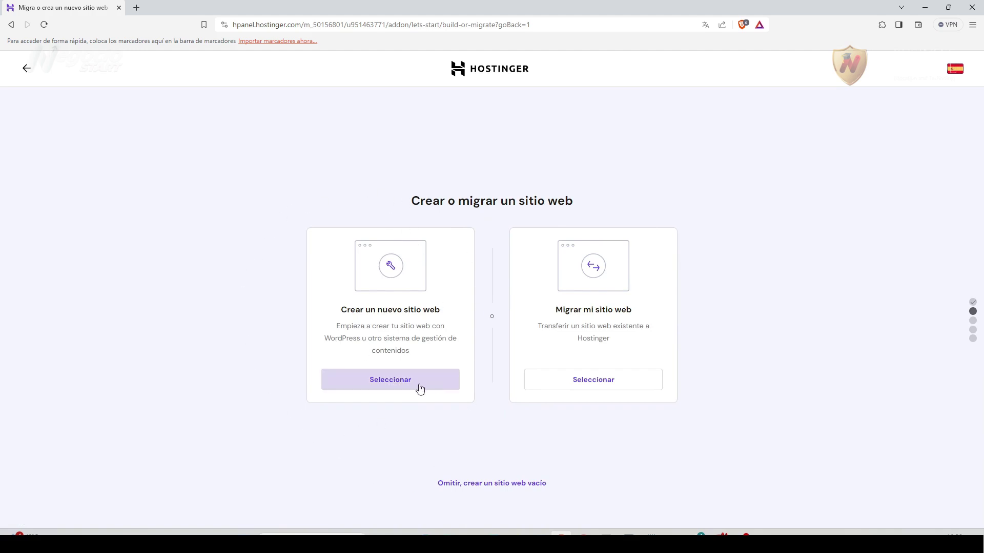
pyautogui.click(391, 382)
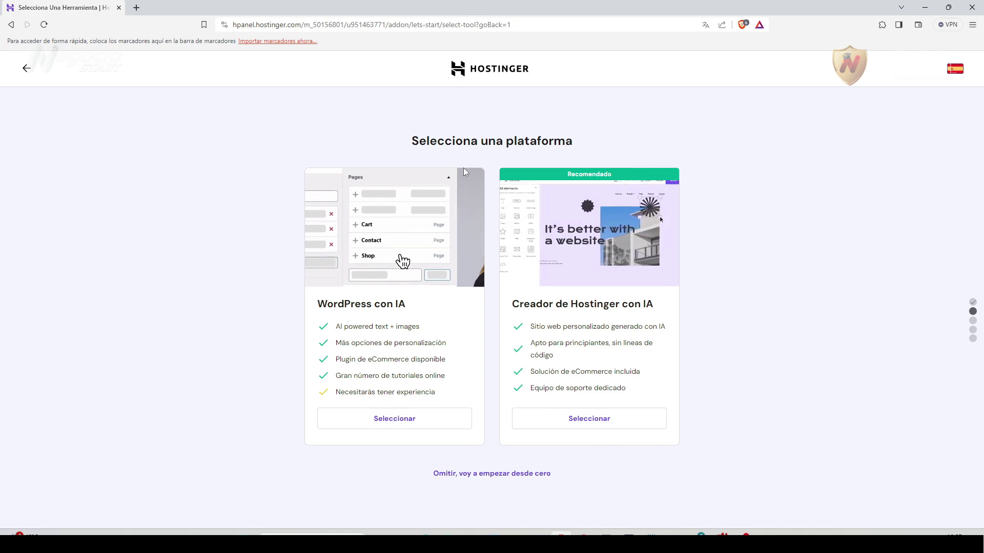
pyautogui.click(406, 429)
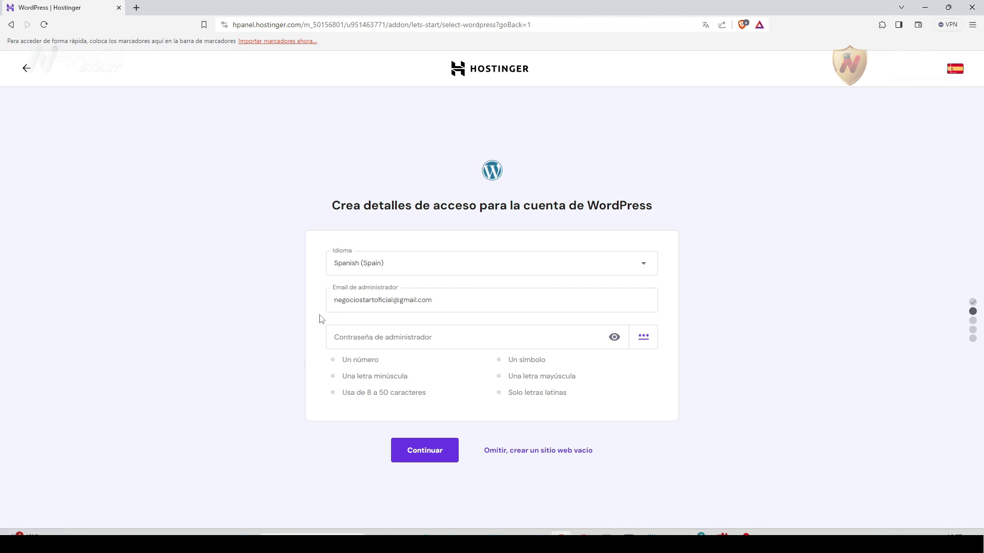
# Paste a strong password for the WordPress administrator and continue.
pyautogui.click(341, 335)
pyautogui.hotkey('ctrl', 'v')
pyautogui.click(255, 336)
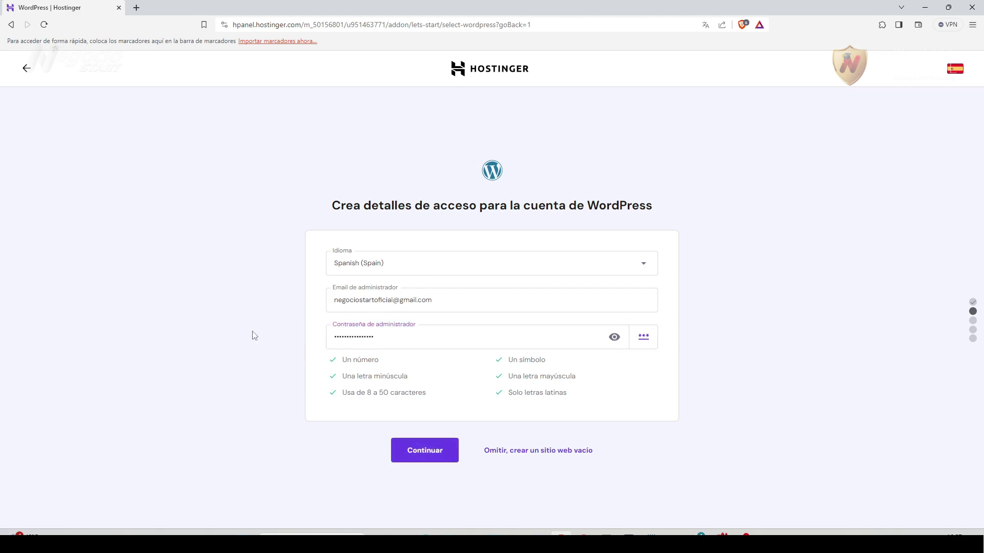
pyautogui.click(424, 457)
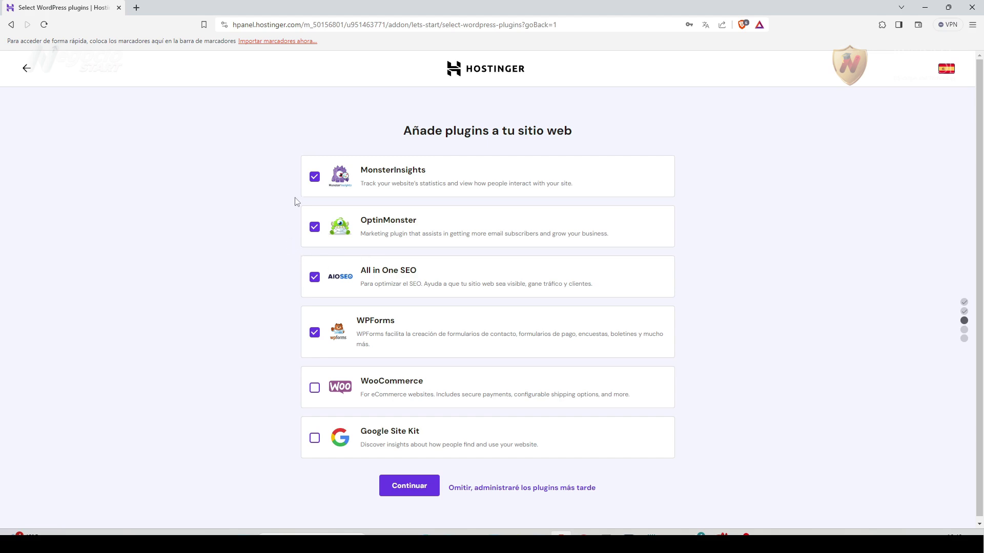
# Uncheck OptinMonster and MonsterInsights and check Google Site Kit in the plugin list.
pyautogui.click(314, 228)
pyautogui.click(315, 438)
pyautogui.click(314, 177)
# Confirm the plugin selection and skip templates with 'Saltar, no necesito una plantilla'.
pyautogui.click(404, 487)
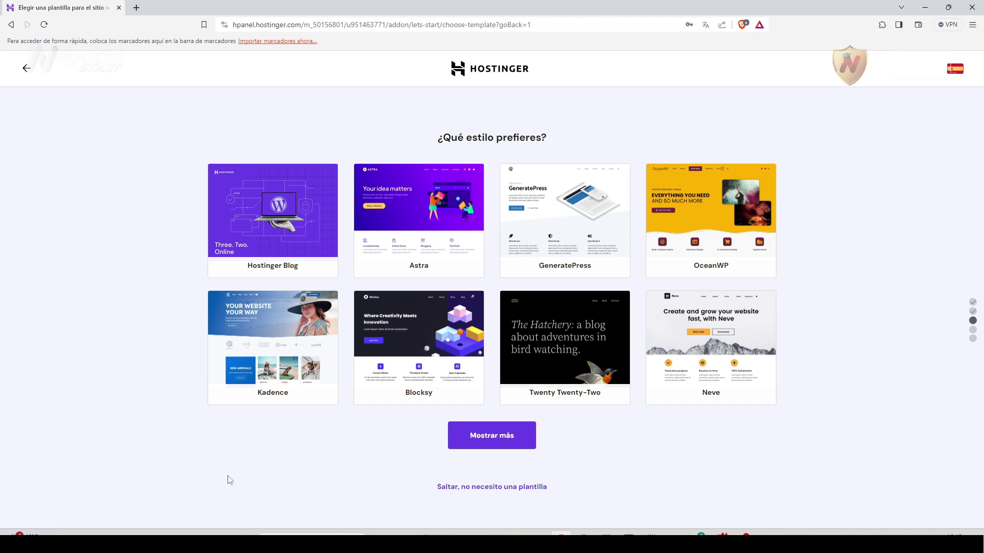
pyautogui.moveTo(685, 258)
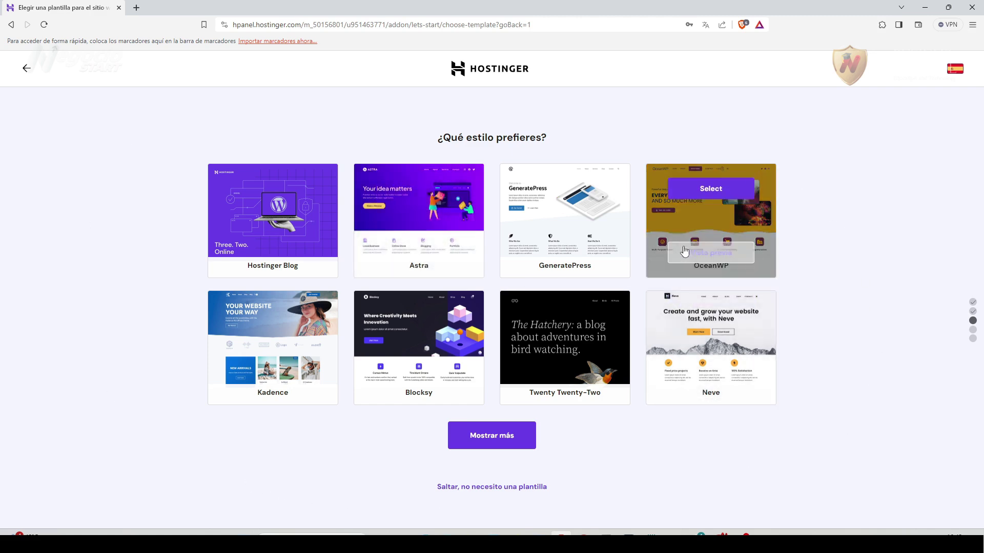
pyautogui.moveTo(257, 340)
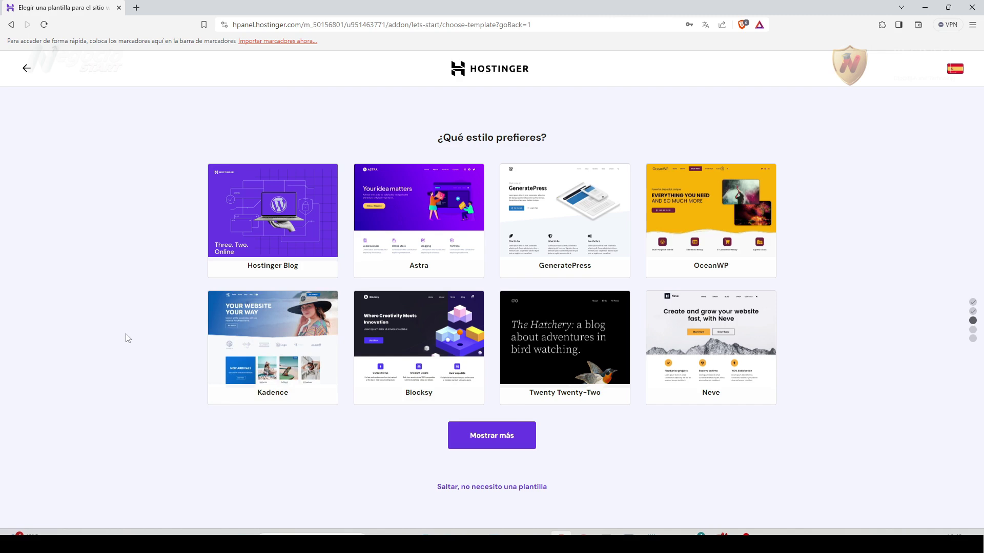
pyautogui.click(513, 492)
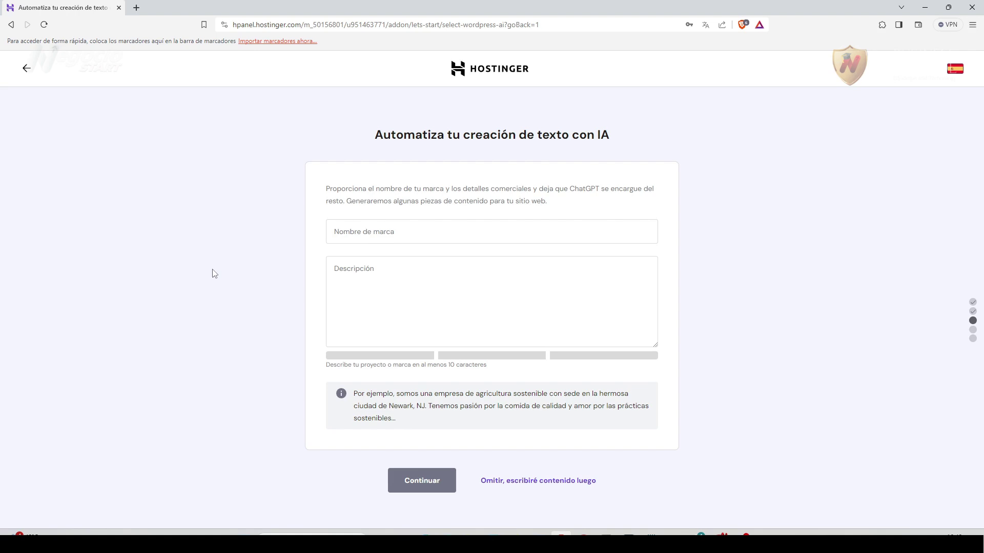
# Enter brand name 'Coffee Plus', paste the coffee-recipes business description, and continue.
pyautogui.click(341, 231)
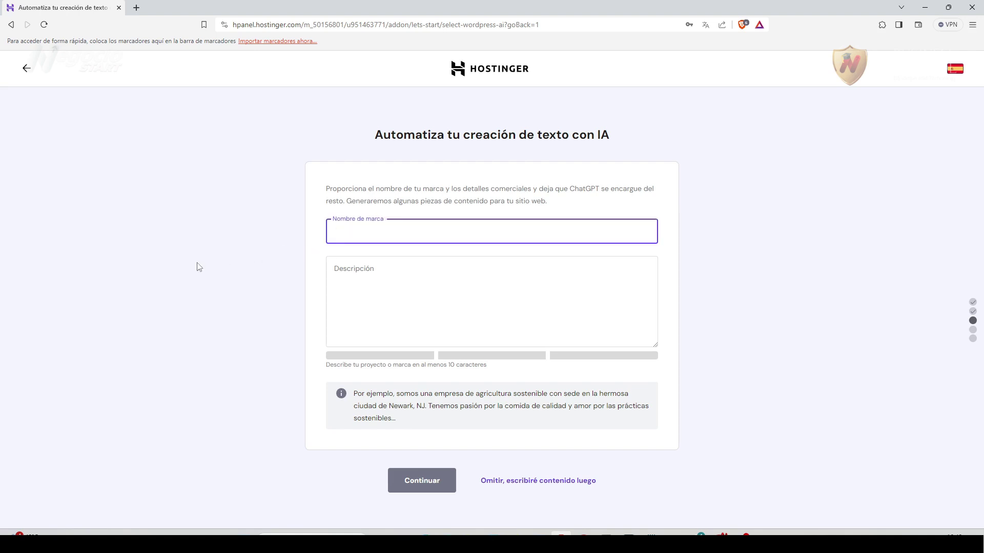
pyautogui.write('Coffee Plus')
pyautogui.click(361, 299)
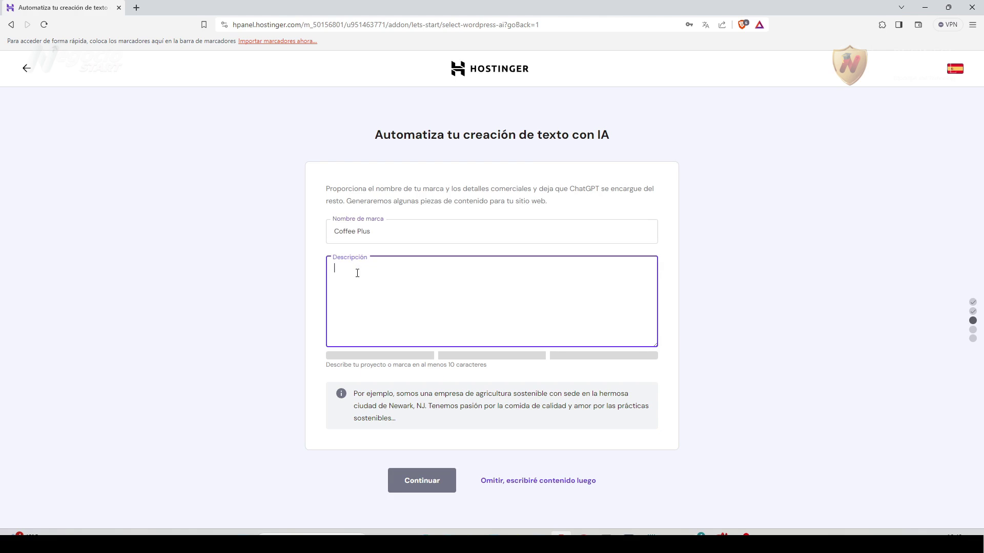
pyautogui.write('Es una empresa que se dedica a elaborar las mejores recetas ofreciendo una variedad de productos de alta calidad, para que los amantes de esta bebida puedan disfrutarla de una manera única y original.')
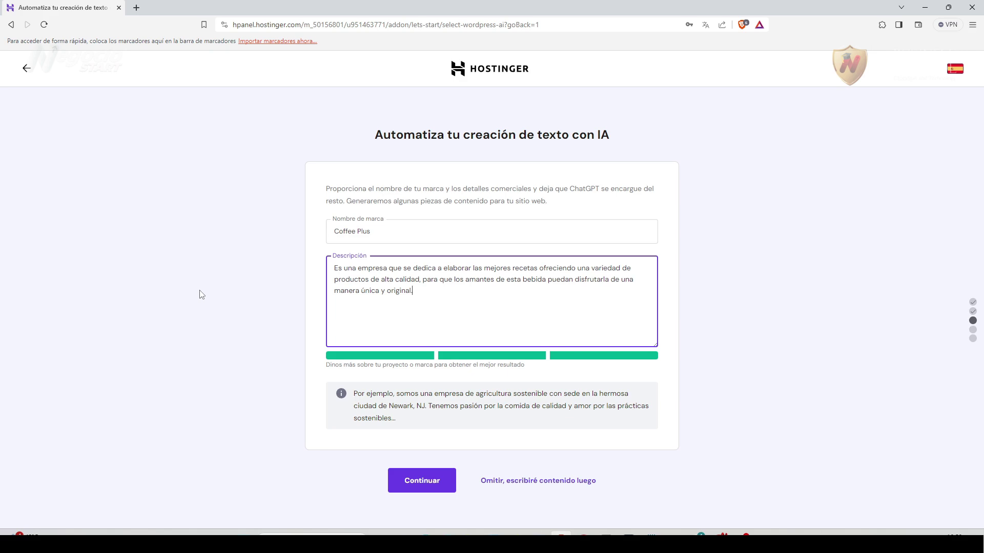
pyautogui.click(430, 486)
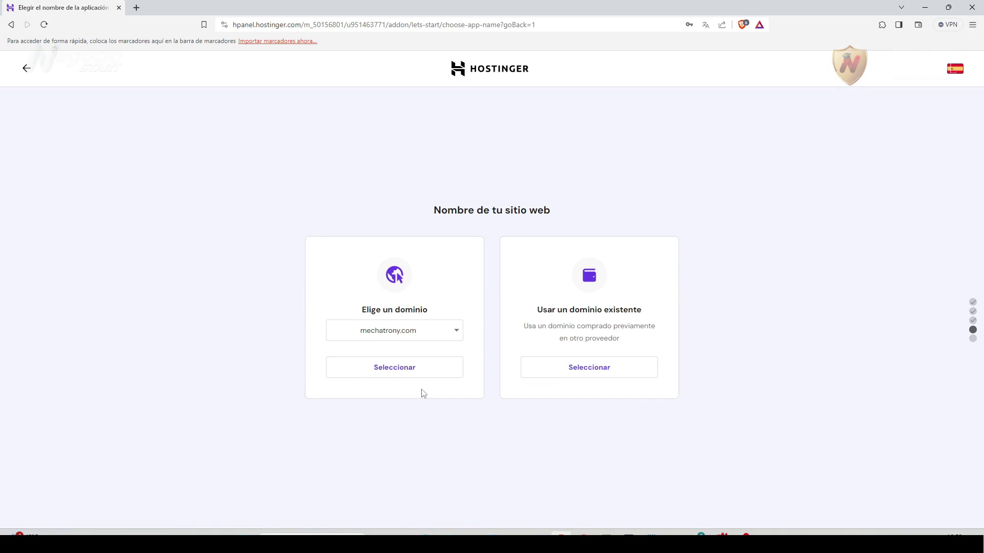
# Open the Elige un dominio dropdown to check the available domains, then dismiss it.
pyautogui.click(457, 335)
pyautogui.click(458, 337)
pyautogui.click(459, 338)
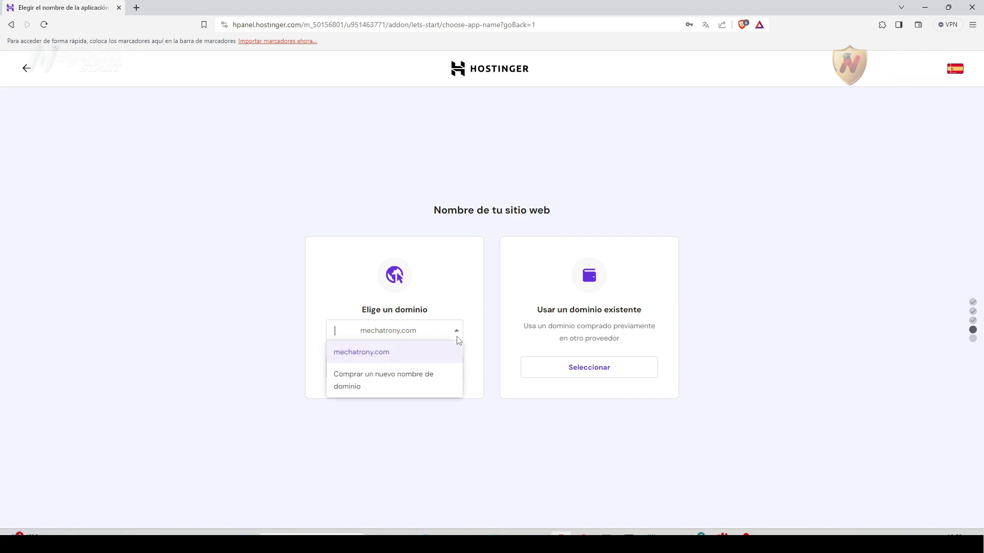
pyautogui.click(198, 303)
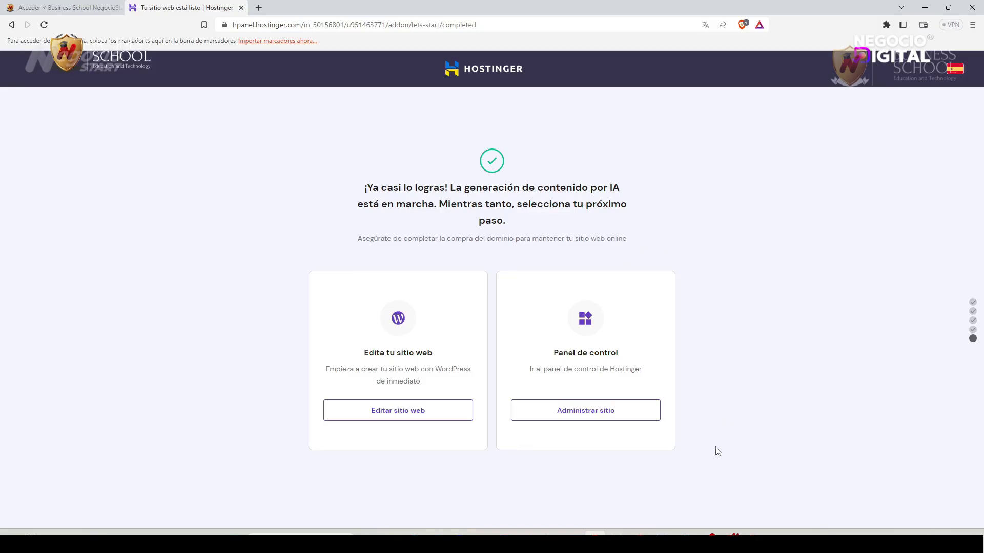
# Open the tefycreations.com control panel via 'Administrar sitio'.
pyautogui.click(574, 418)
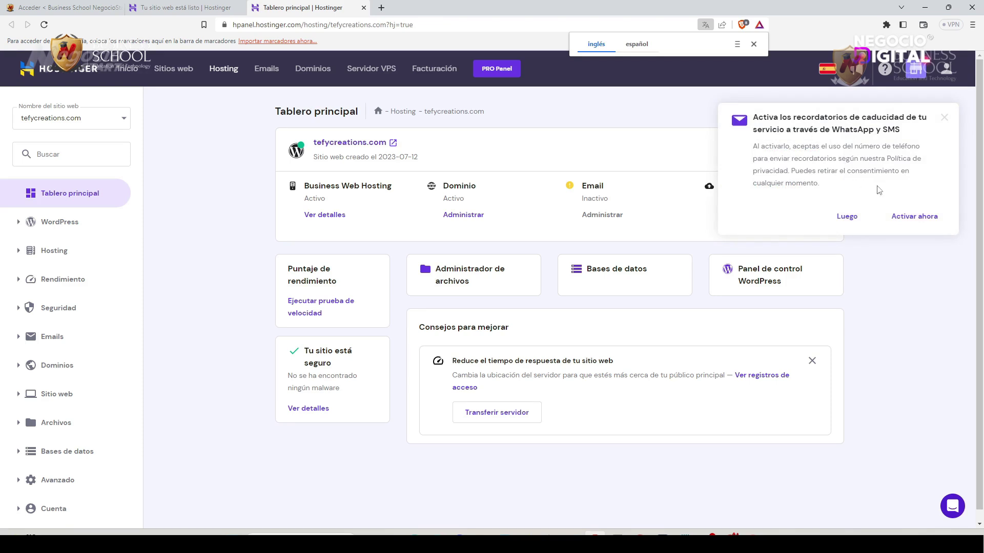
# Close the WhatsApp/SMS reminder popup and open WordPress > Vista general.
pyautogui.click(948, 121)
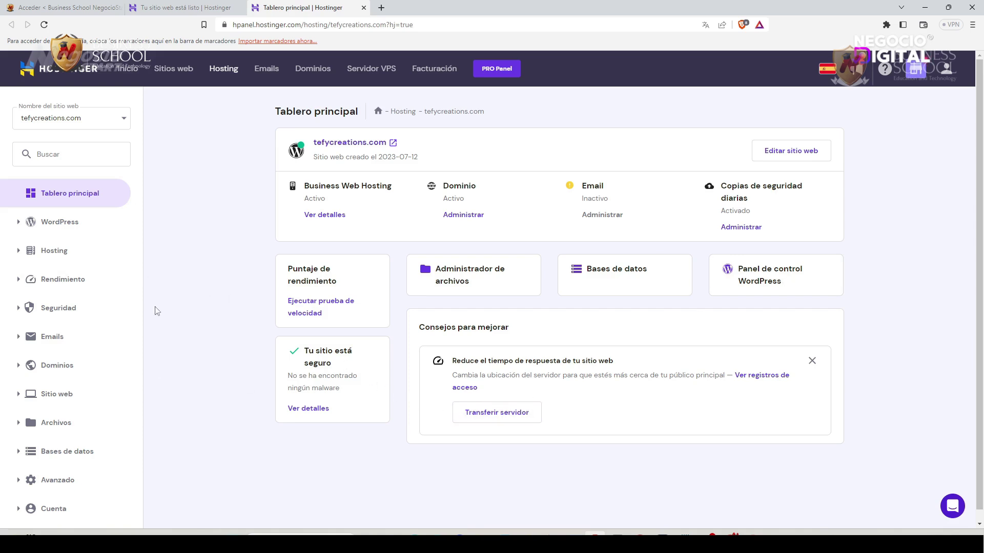
pyautogui.click(70, 224)
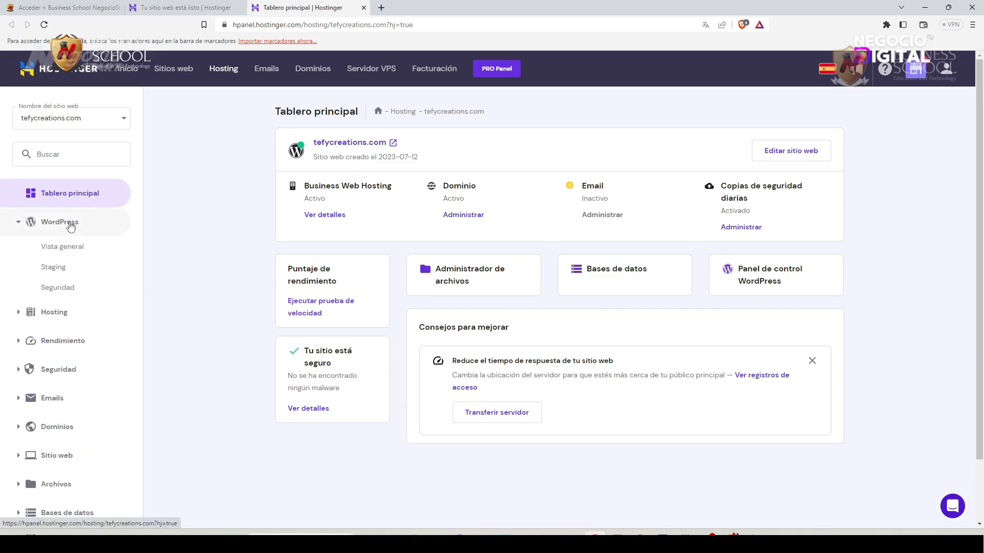
pyautogui.click(79, 256)
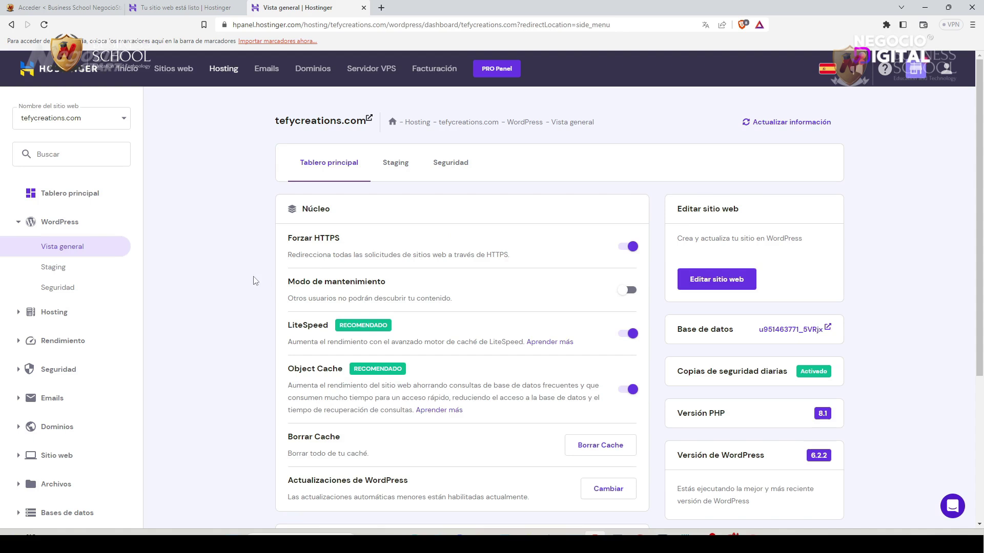
# Scroll the WordPress overview to check SSL, PHP 8.1, daily backups and WordPress 6.2.2.
pyautogui.scroll(-1, 254, 280)
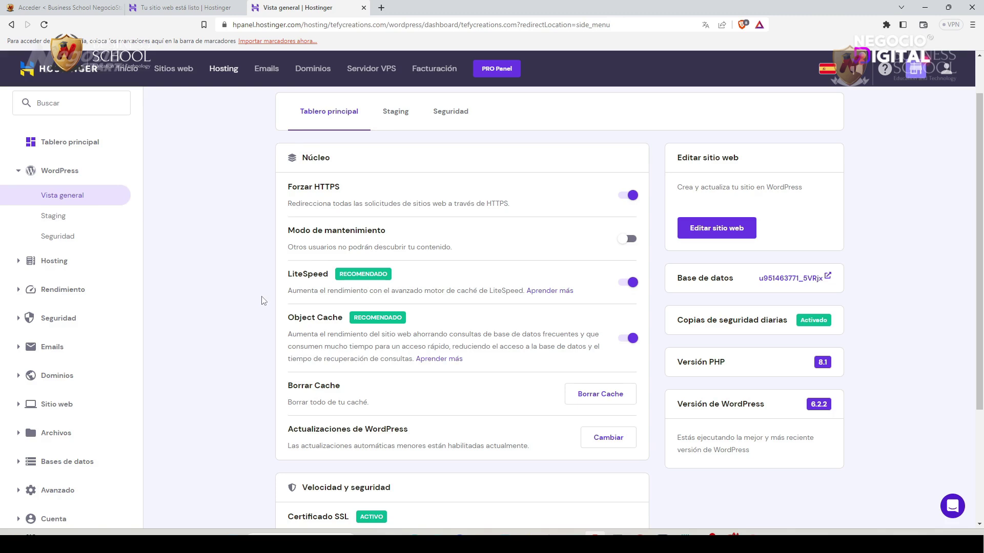
pyautogui.scroll(-1, 265, 346)
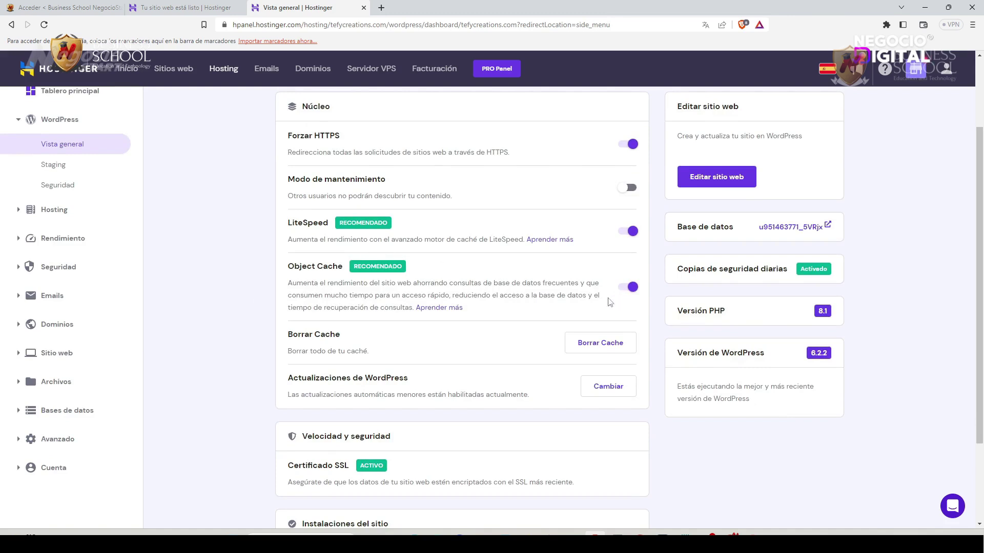
pyautogui.scroll(-2, 243, 321)
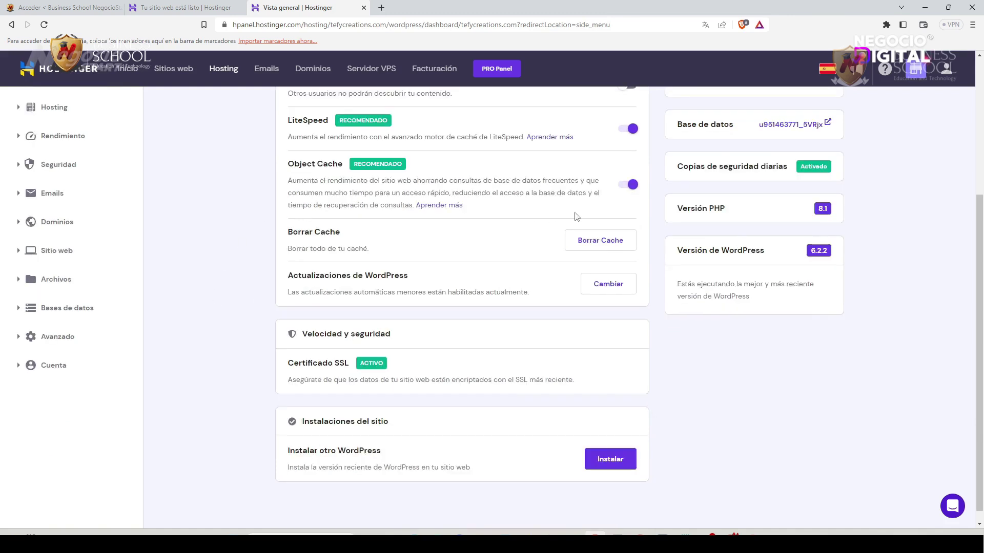
pyautogui.scroll(-1, 247, 320)
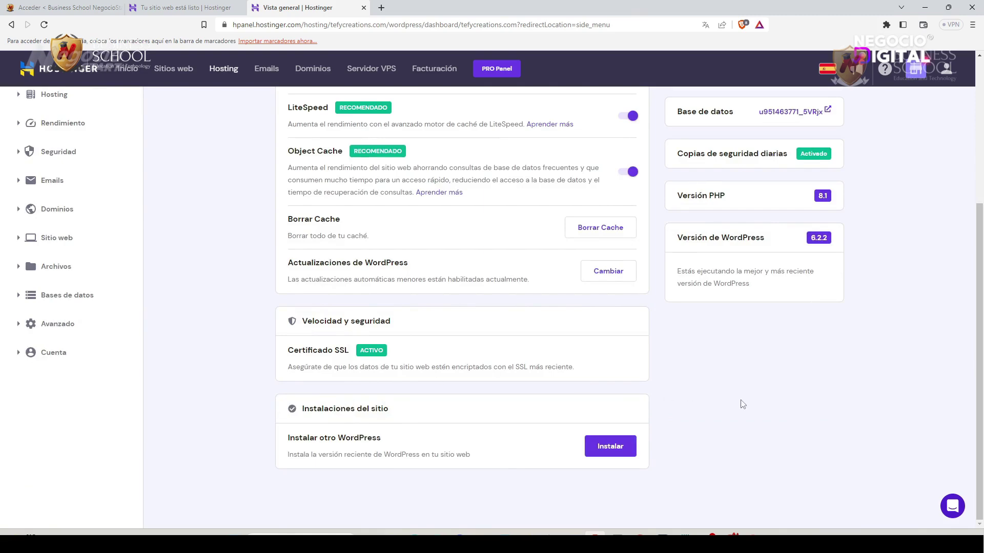
pyautogui.scroll(2, 738, 402)
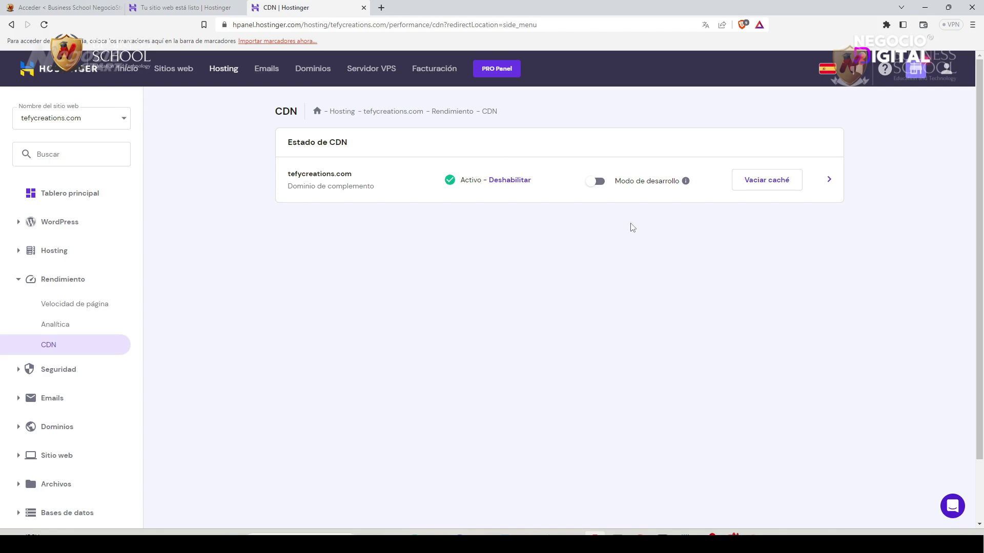
# Open the tefycreations.com CDN optimisation settings from the arrow beside Vaciar caché.
pyautogui.click(829, 180)
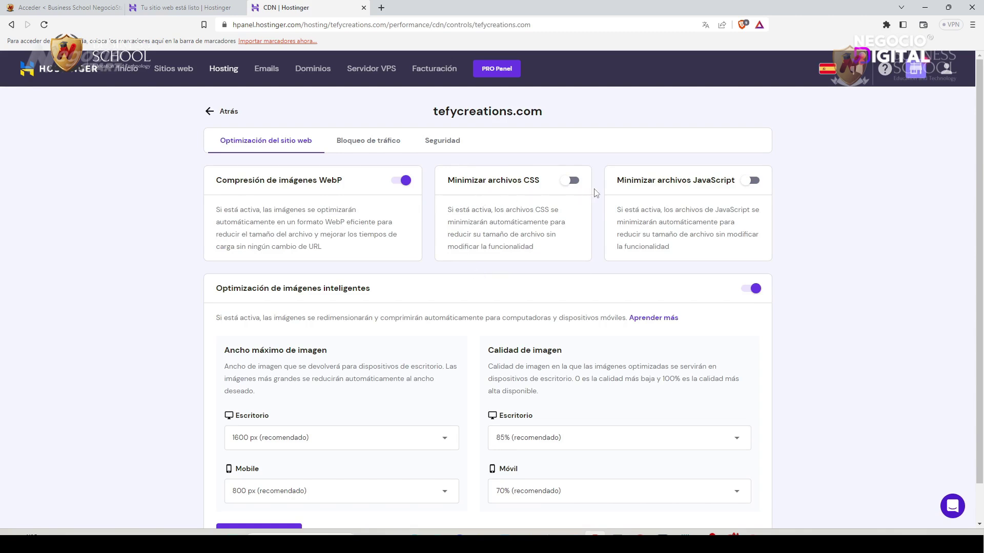
# Turn on CSS and JavaScript file minification in the CDN settings.
pyautogui.click(575, 183)
pyautogui.click(756, 182)
pyautogui.scroll(-1, 169, 325)
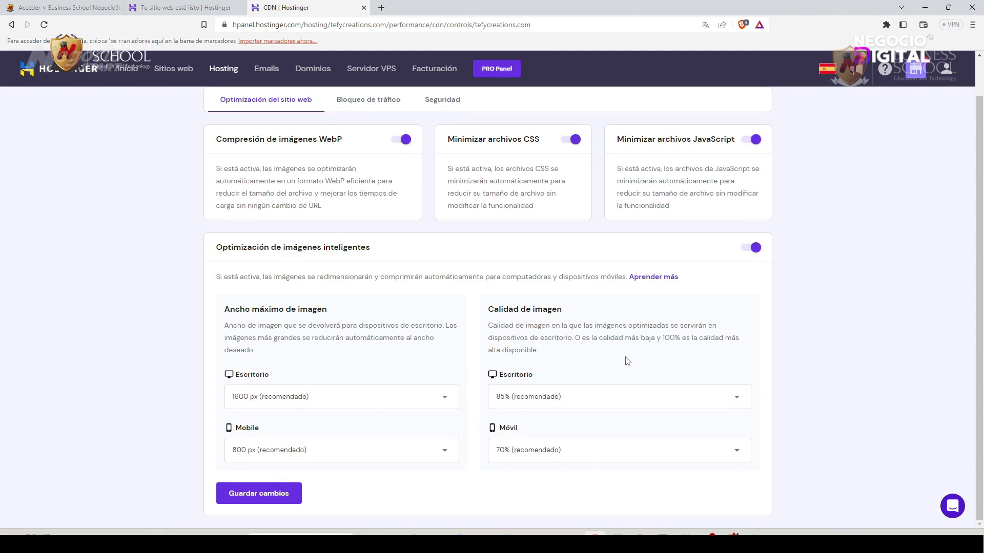
pyautogui.scroll(1, 627, 361)
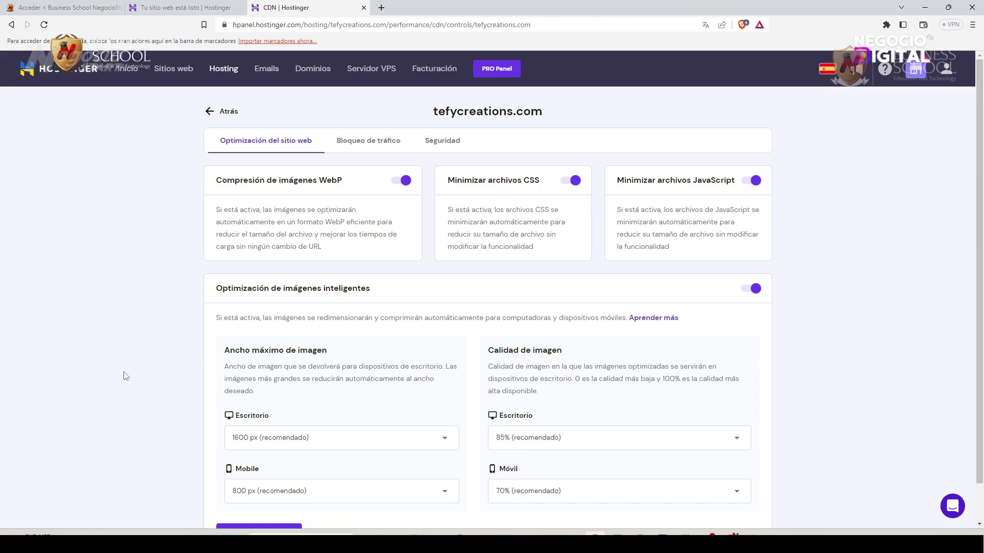
pyautogui.scroll(-1, 126, 377)
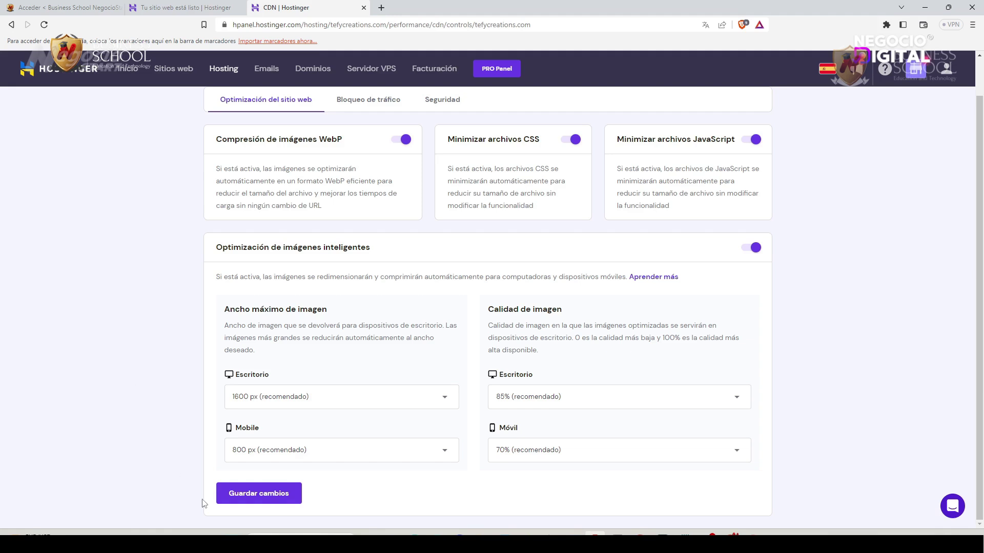
# Save the CDN changes and start creating a new tefycreations.com email account.
pyautogui.click(263, 502)
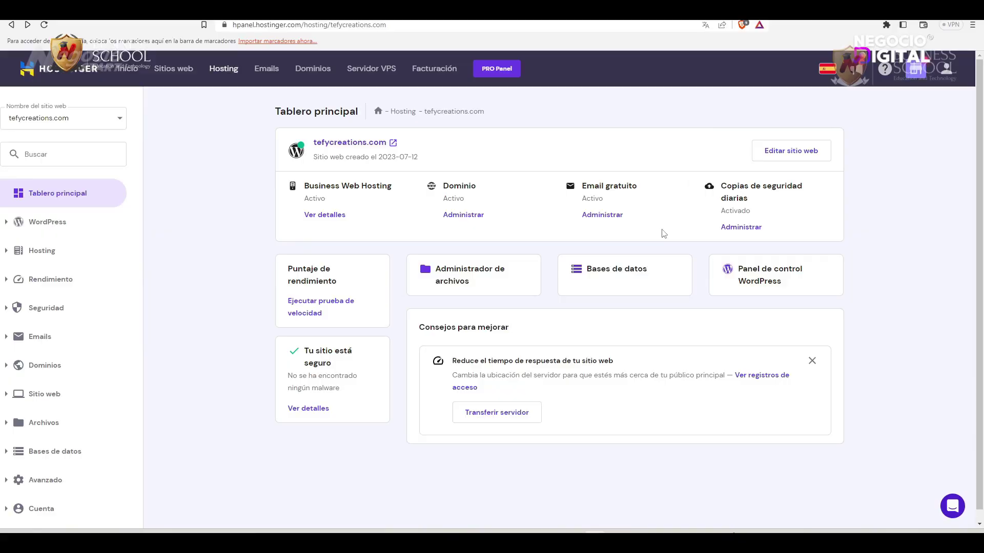
pyautogui.click(601, 216)
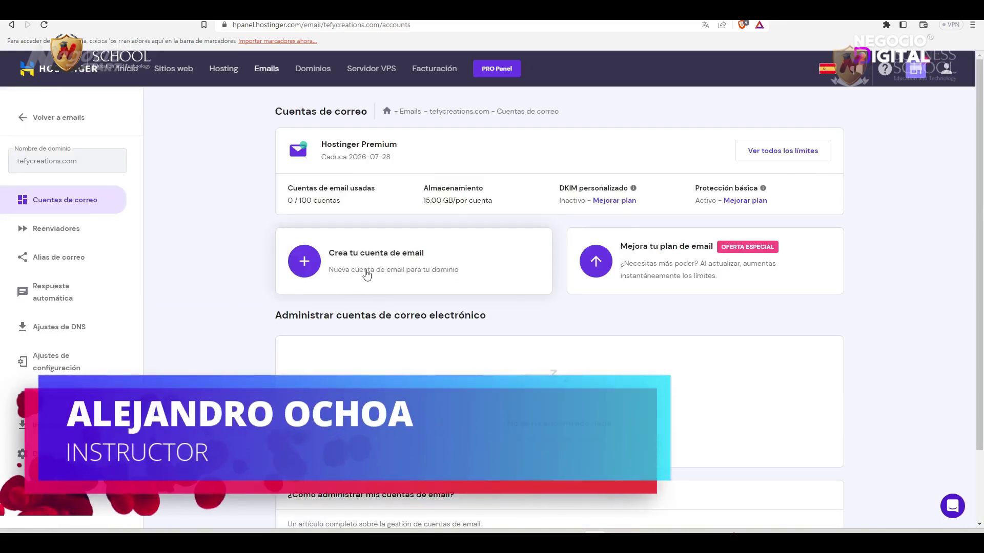
pyautogui.click(356, 255)
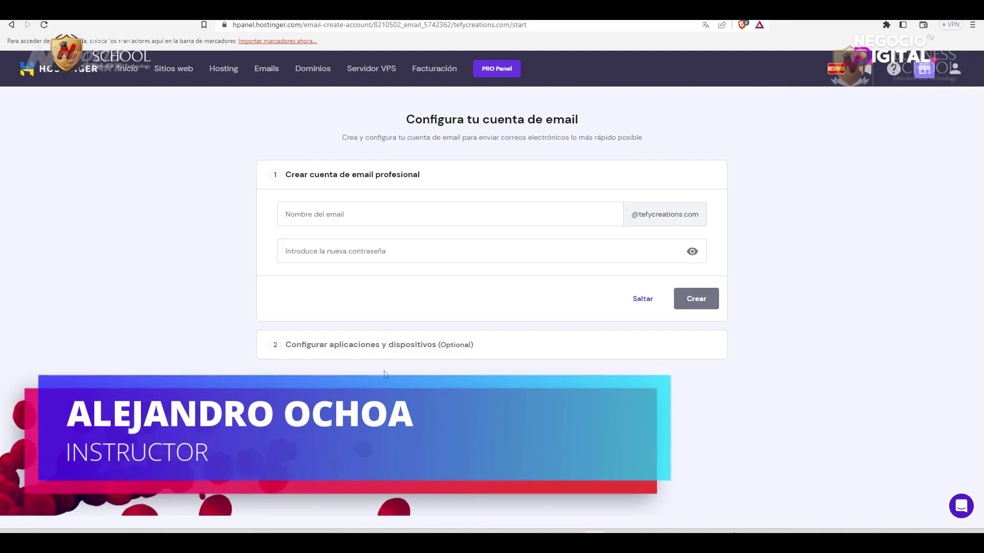
# Create the new tefycreations.com mailbox with its name and a pasted password.
pyautogui.click(353, 217)
pyautogui.press('Tab')
pyautogui.hotkey('ctrl', 'v')
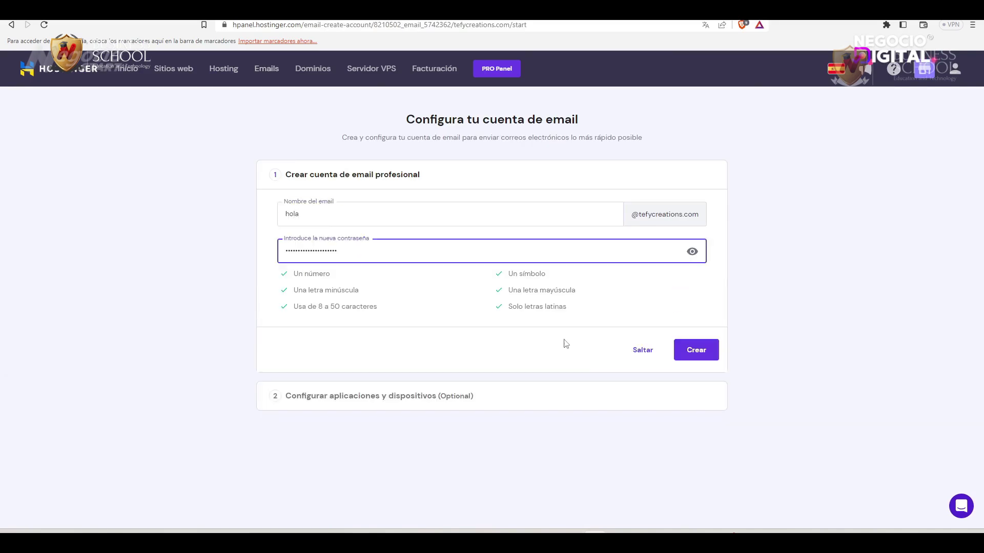
pyautogui.click(703, 354)
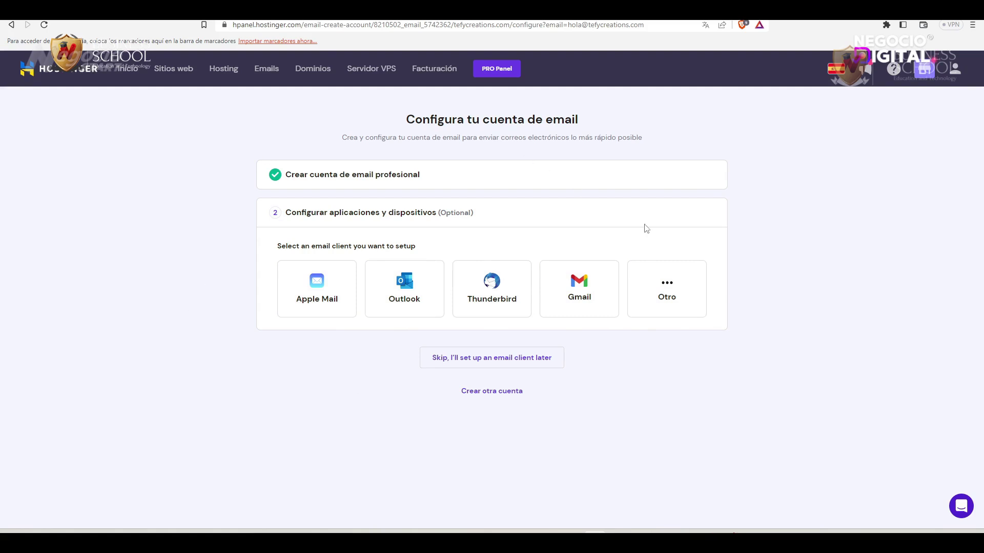
# Pick Gmail as the email client to configure for the new mailbox.
pyautogui.click(578, 289)
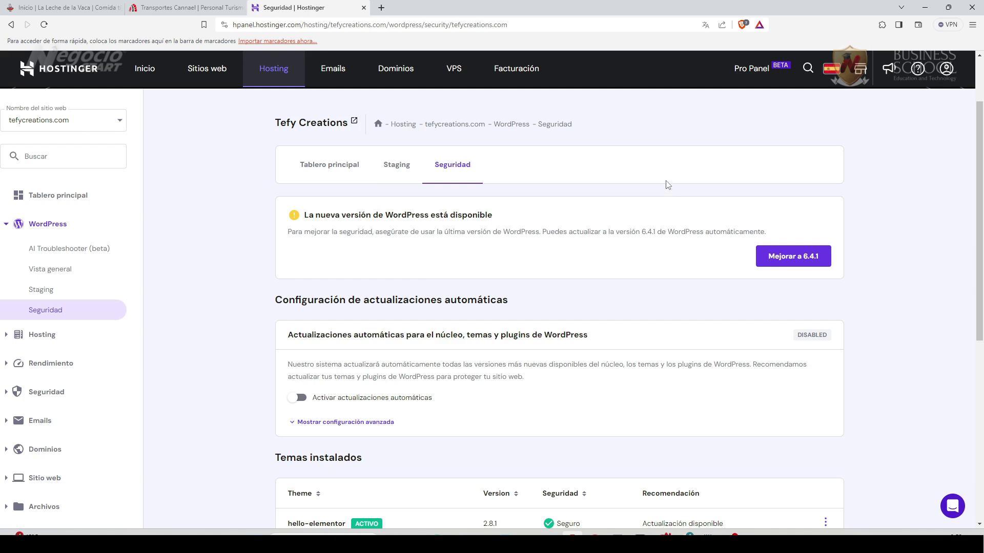
# Upgrade WordPress on tefycreations.com from 6.3.2 to 6.4.1 and confirm the update.
pyautogui.click(797, 259)
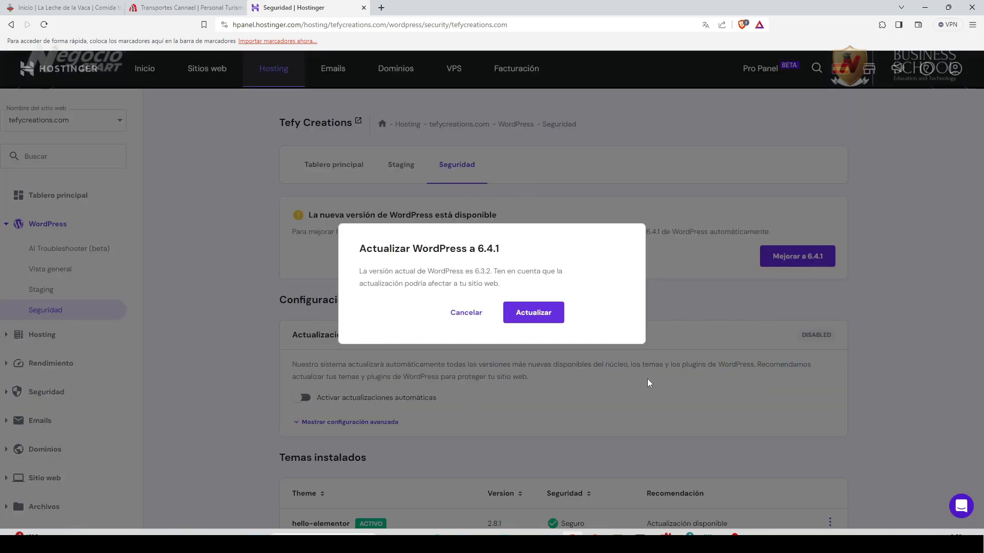
pyautogui.click(531, 313)
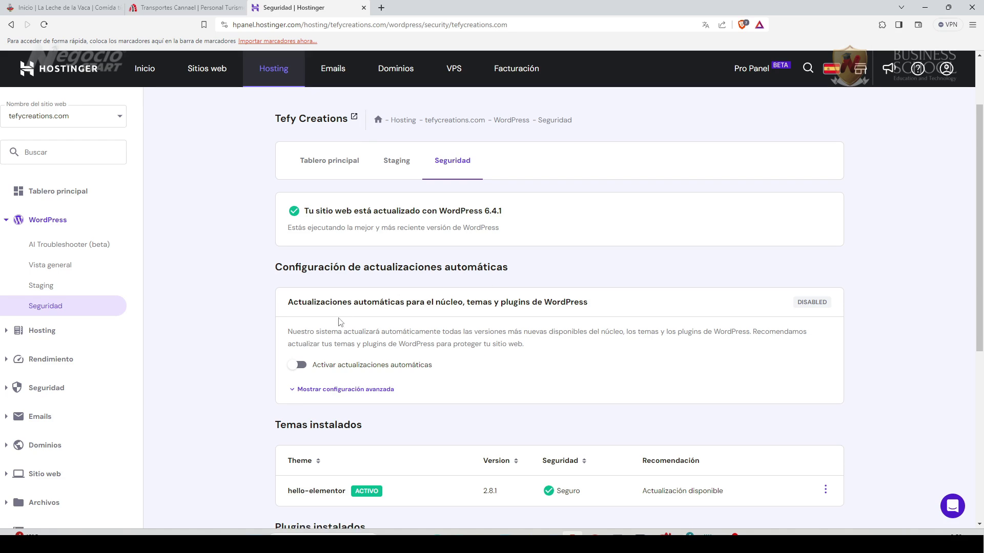
# Scroll through the Seguridad page to review the installed themes and plugins.
pyautogui.scroll(-2, 205, 369)
pyautogui.scroll(-3, 205, 369)
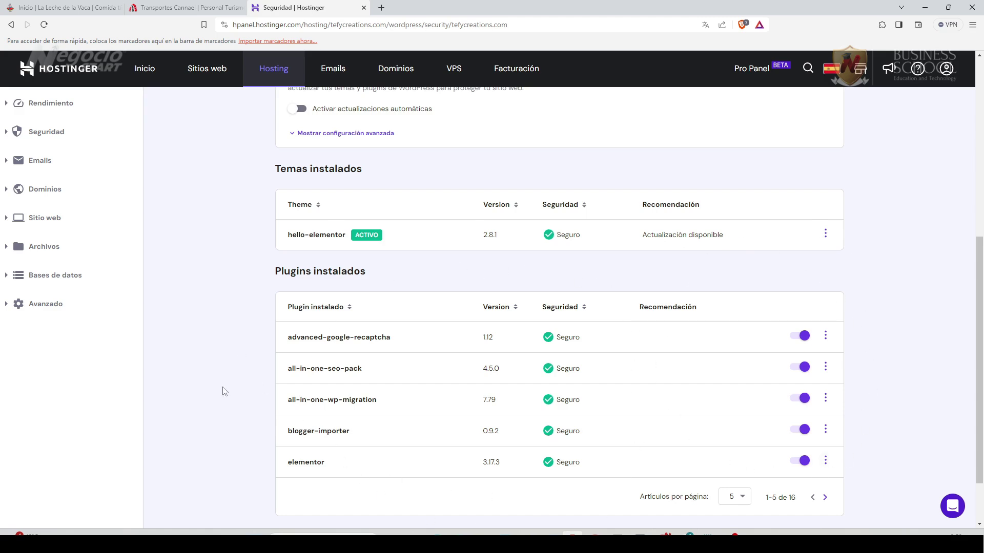
pyautogui.scroll(5, 224, 392)
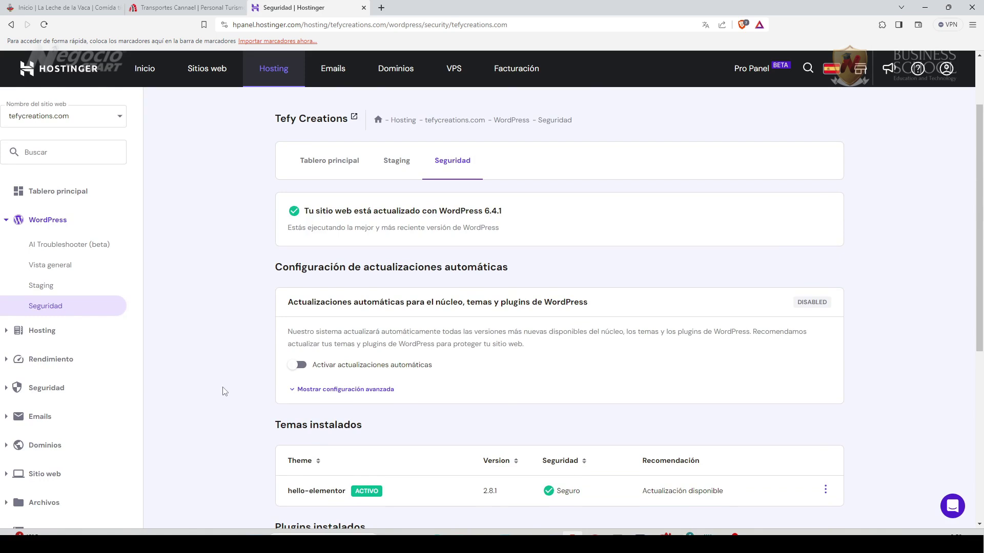
pyautogui.scroll(1, 224, 392)
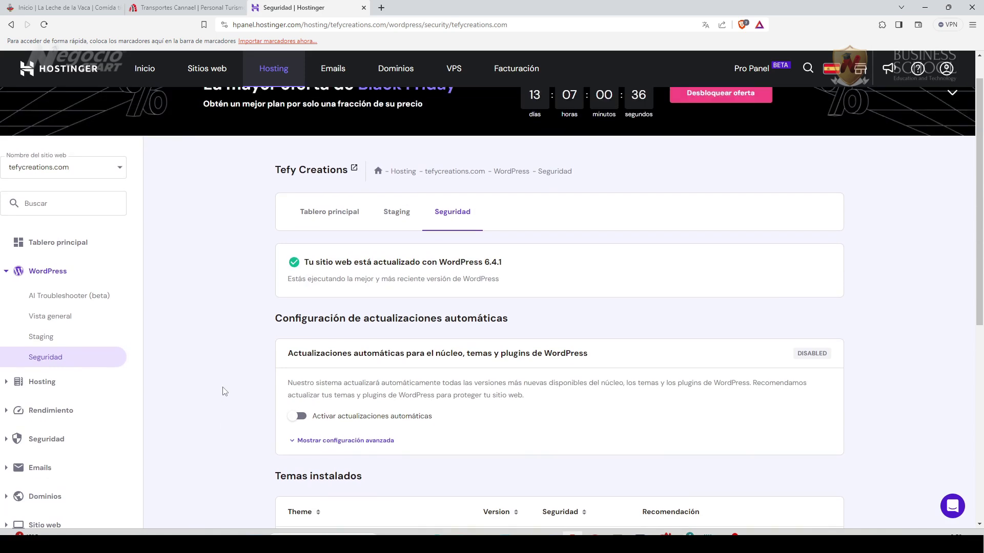
pyautogui.scroll(-1, 223, 391)
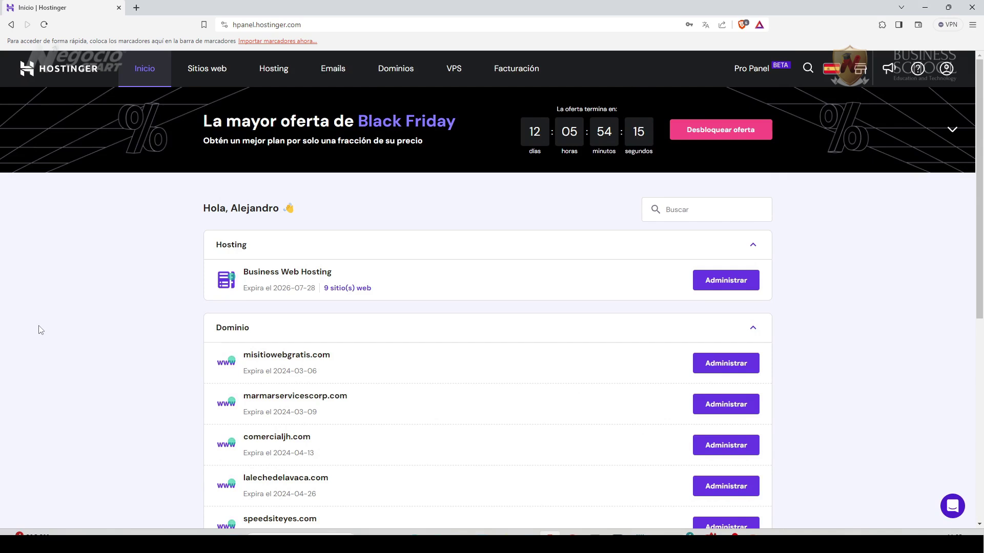
# Show all domains and open the management page for loschefchiflados.com.
pyautogui.scroll(-2, 130, 407)
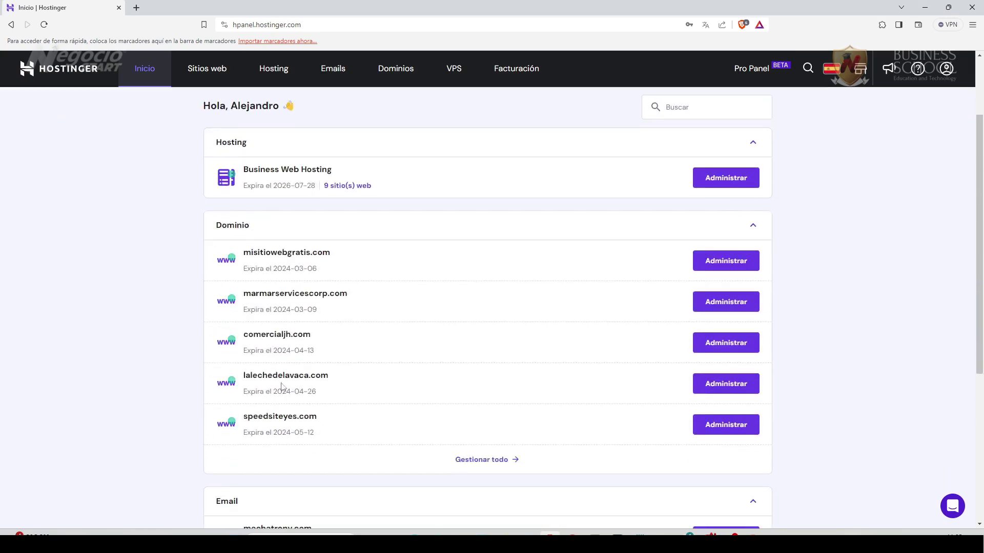
pyautogui.scroll(-2, 341, 438)
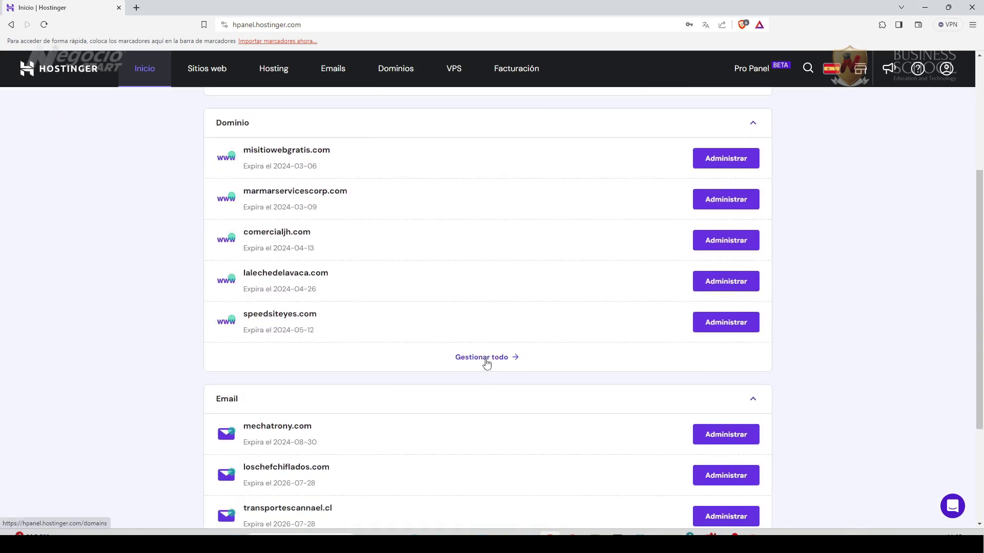
pyautogui.click(486, 359)
pyautogui.scroll(-6, 248, 353)
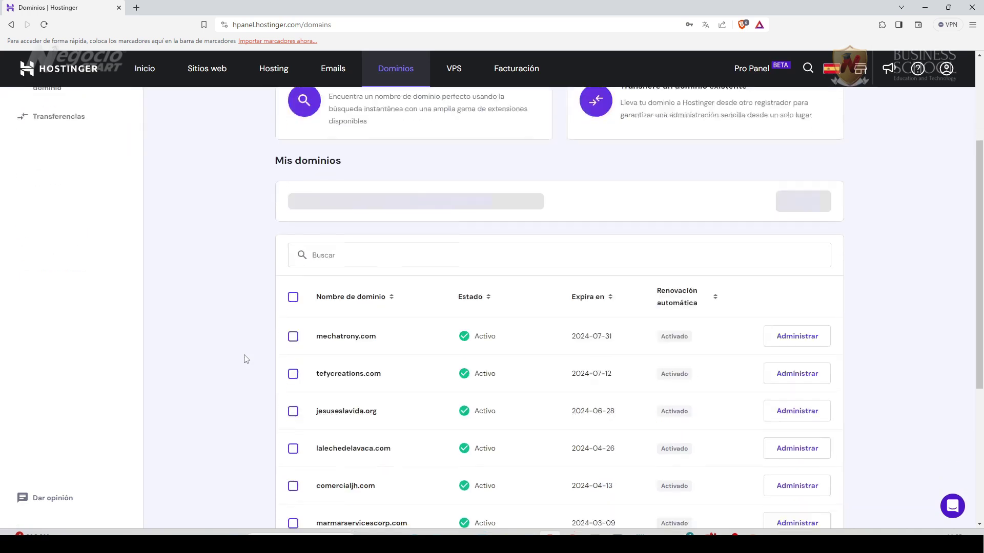
pyautogui.scroll(-1, 246, 359)
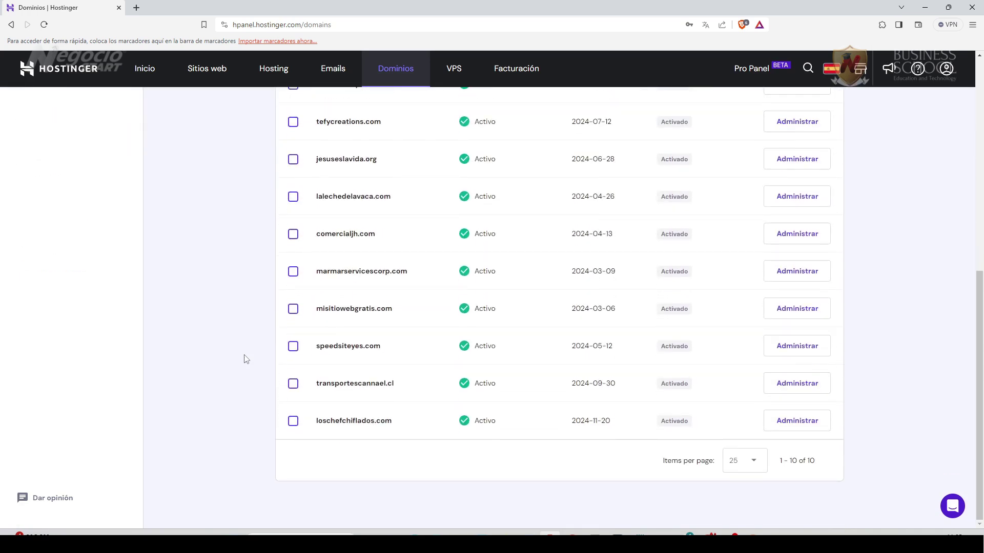
pyautogui.click(785, 429)
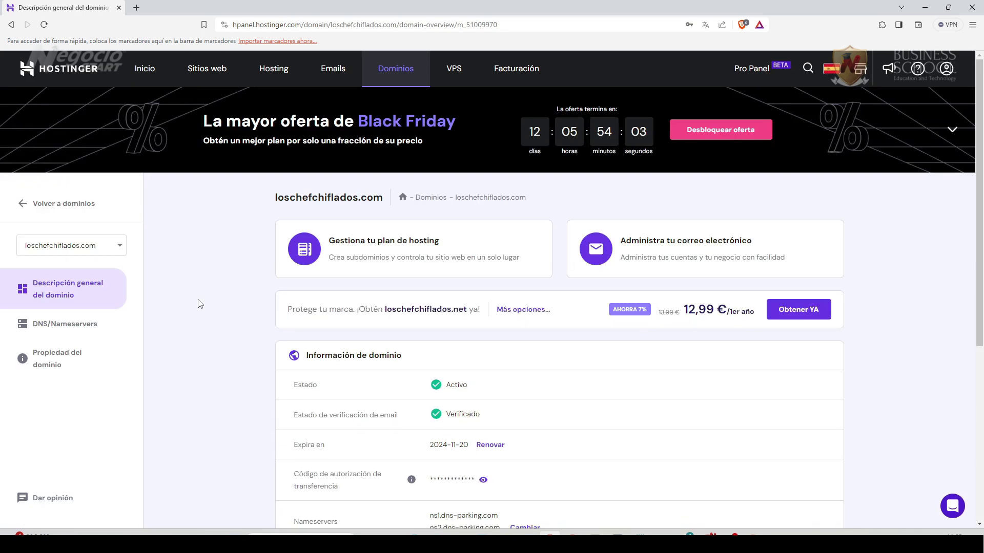
# Go to the loschefchiflados.com hosting dashboard and expand Dominios in the sidebar.
pyautogui.click(398, 253)
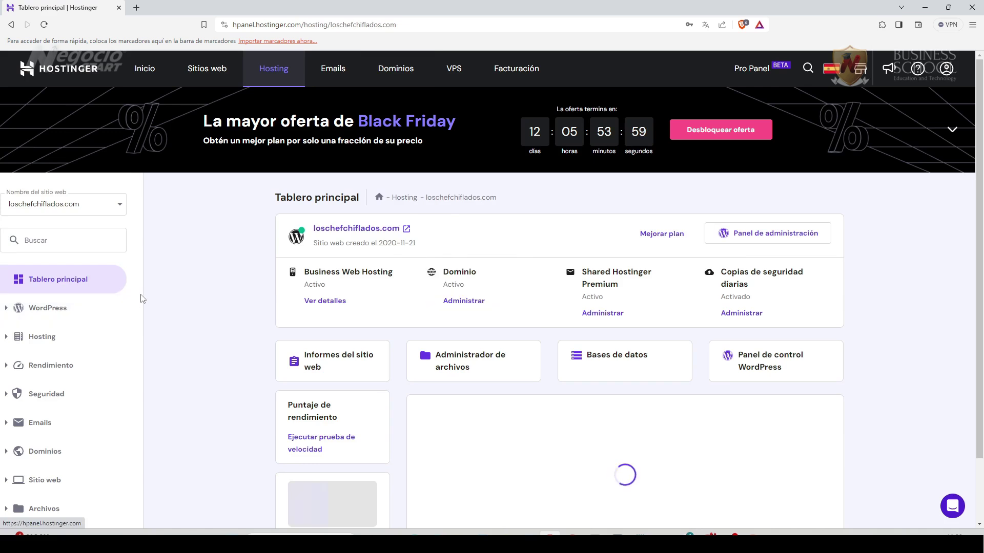
pyautogui.click(120, 208)
pyautogui.click(121, 208)
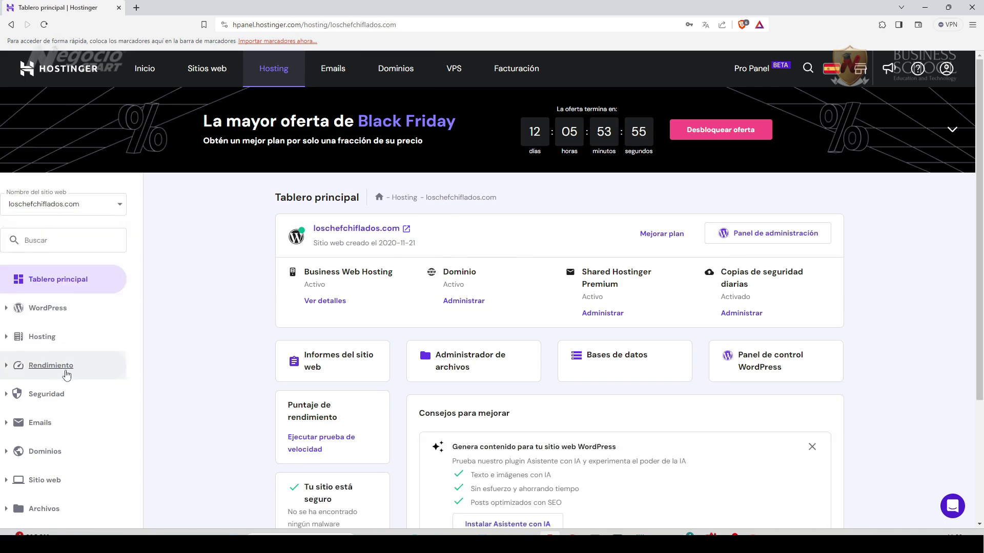
pyautogui.scroll(-2, 66, 376)
pyautogui.click(6, 352)
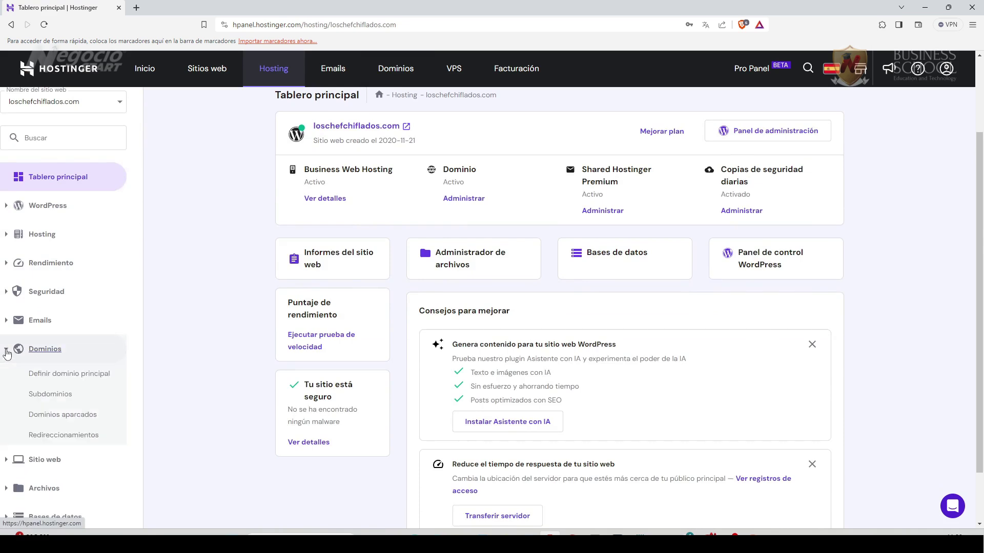
# Open Subdominios to review coffeeplus.loschefchiflados.com in public_html/coffeeplus, then expand WordPress.
pyautogui.click(51, 394)
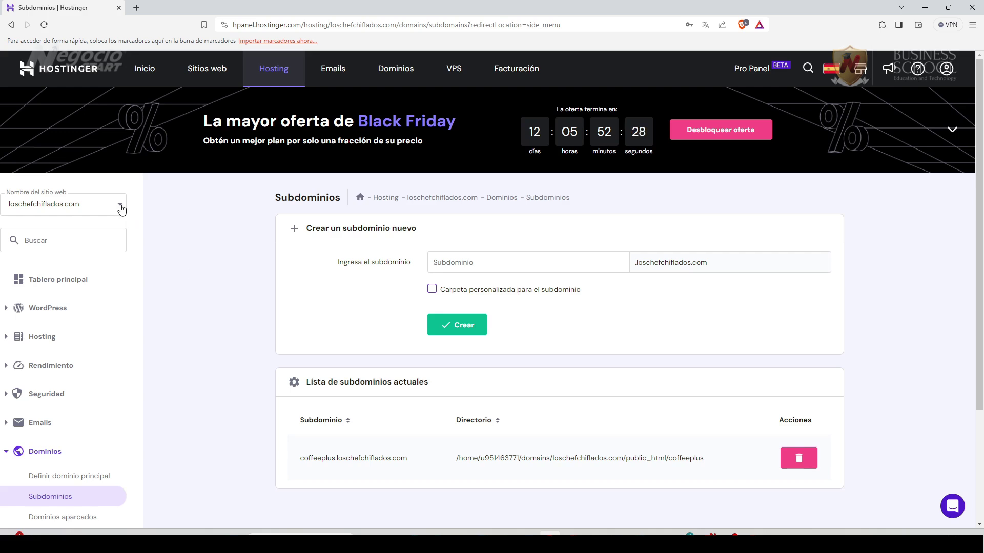
pyautogui.click(48, 309)
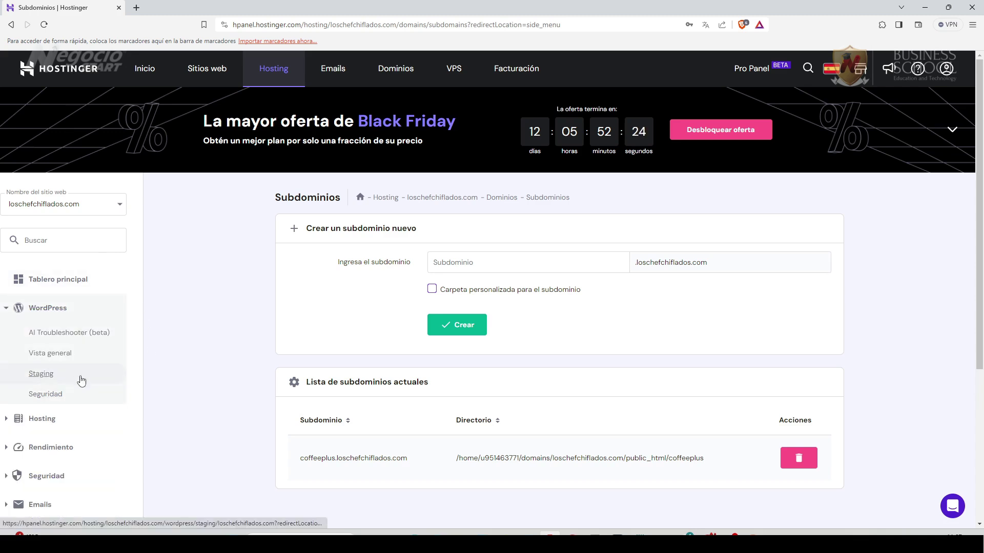
# Open WordPress Vista general and switch the site to coffeeplus.loschefchiflados.com.
pyautogui.click(67, 361)
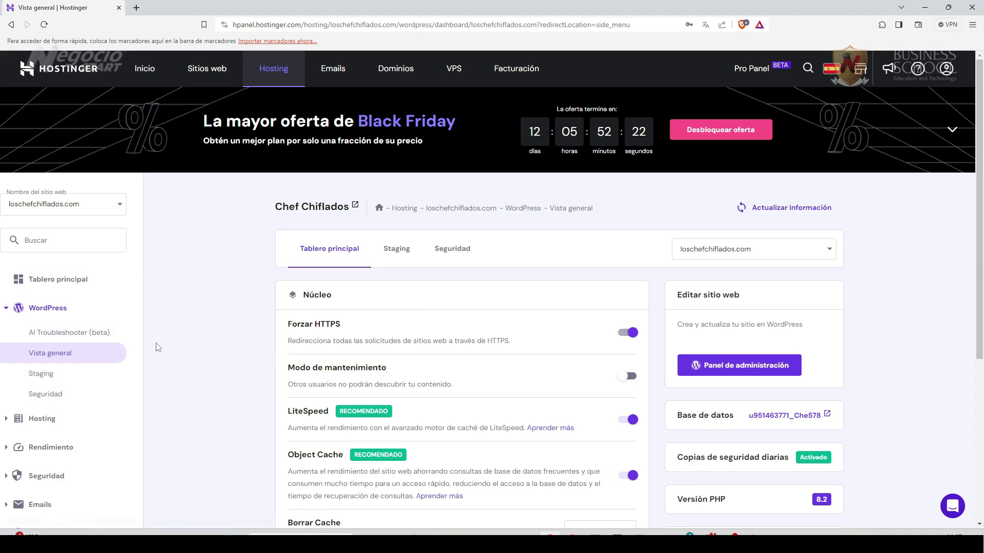
pyautogui.scroll(-2, 246, 359)
pyautogui.scroll(2, 256, 333)
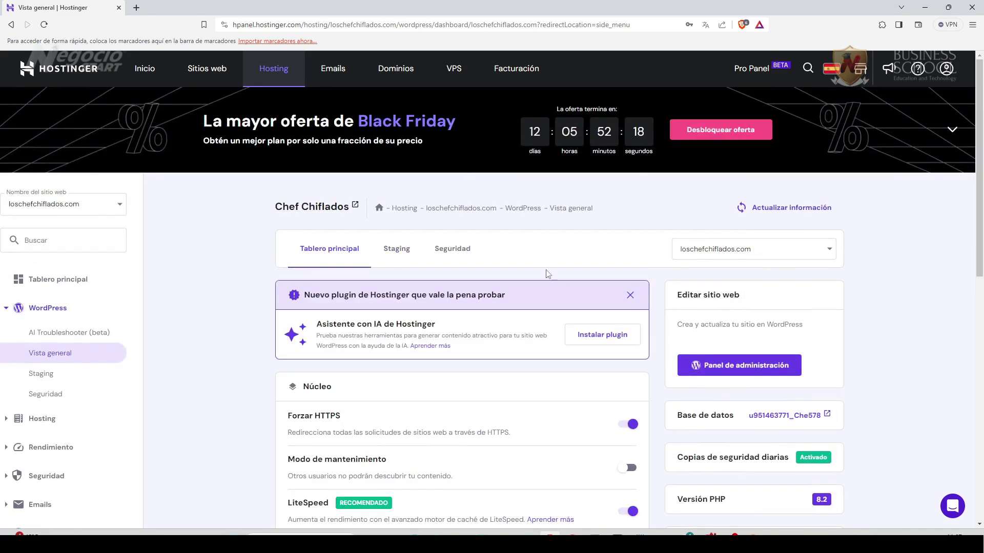
pyautogui.click(830, 251)
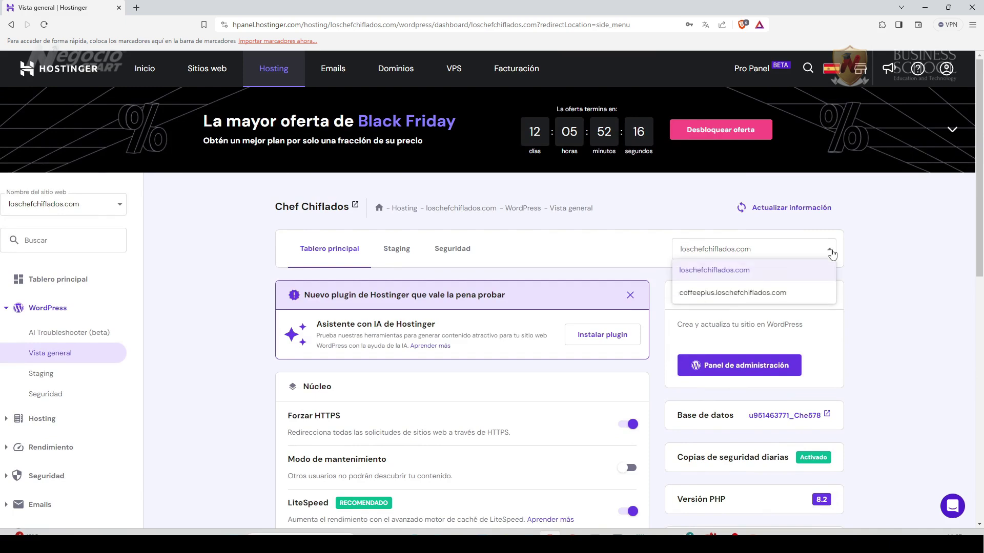
pyautogui.click(748, 293)
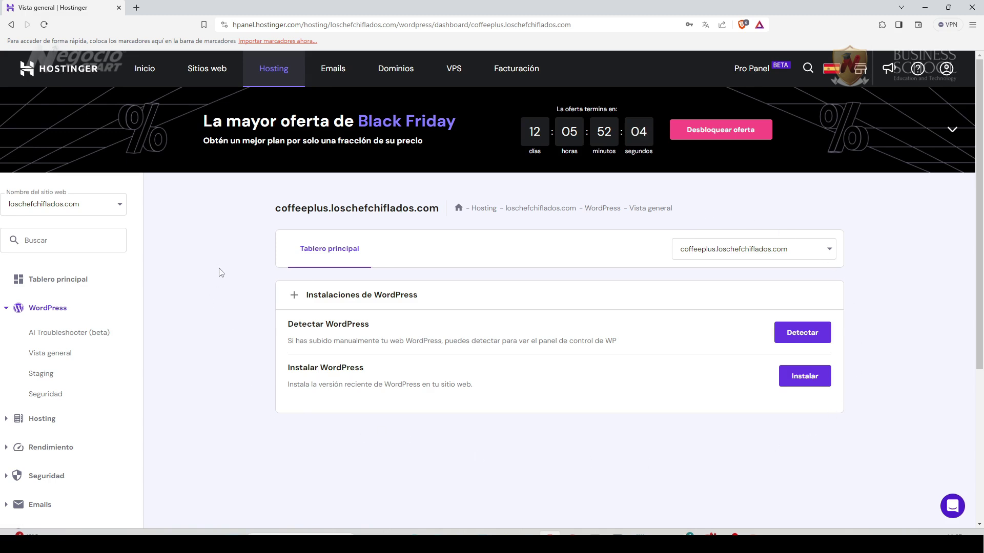
pyautogui.click(208, 68)
pyautogui.scroll(-5, 156, 353)
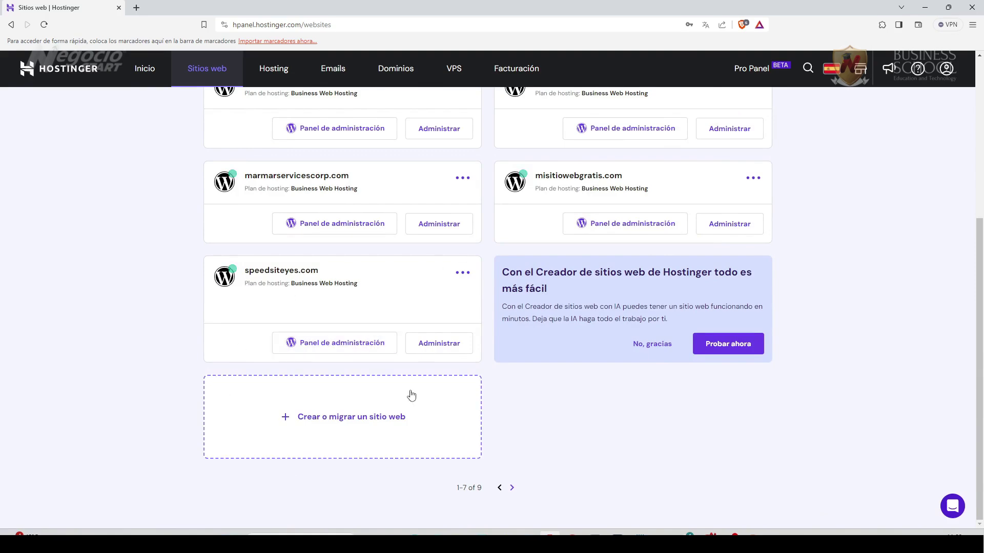
pyautogui.scroll(5, 180, 378)
pyautogui.scroll(-5, 179, 378)
pyautogui.scroll(5, 143, 374)
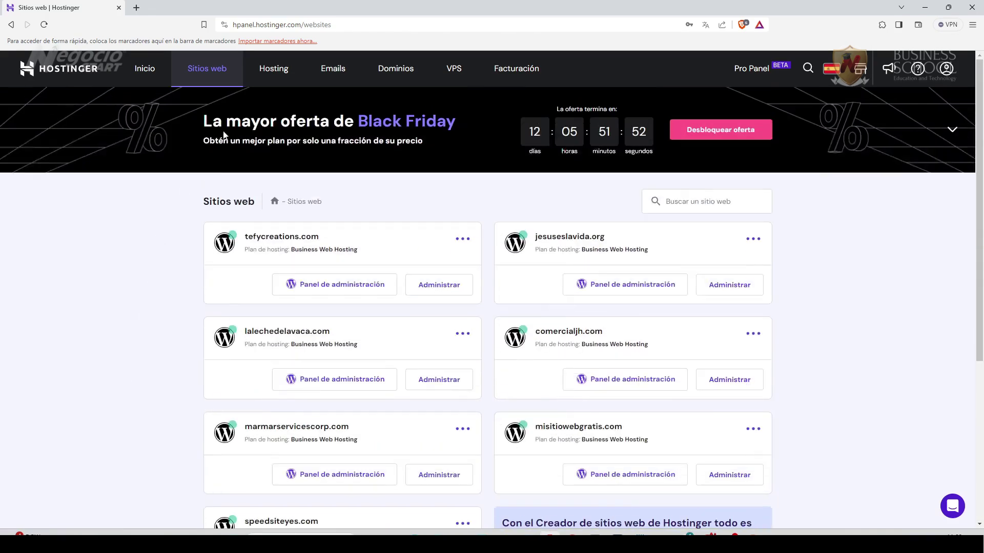
pyautogui.click(11, 25)
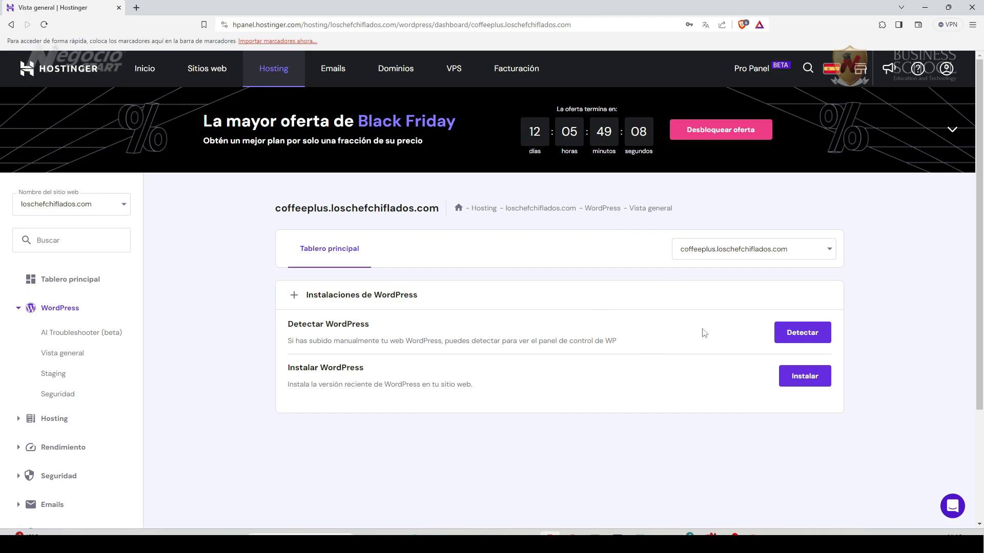
# Start a WordPress install titled 'Coffee Plus' with administrator username and password filled in.
pyautogui.click(810, 382)
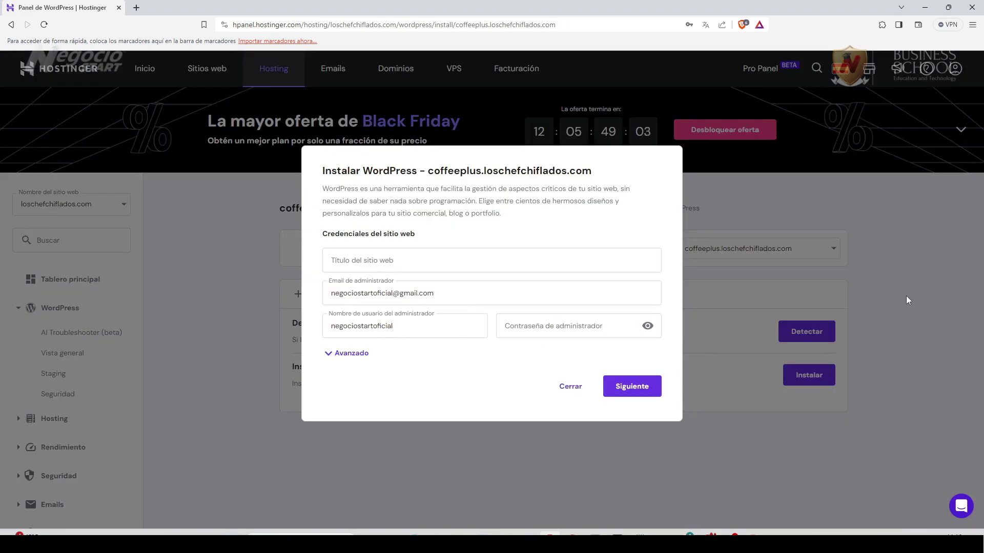
pyautogui.click(410, 260)
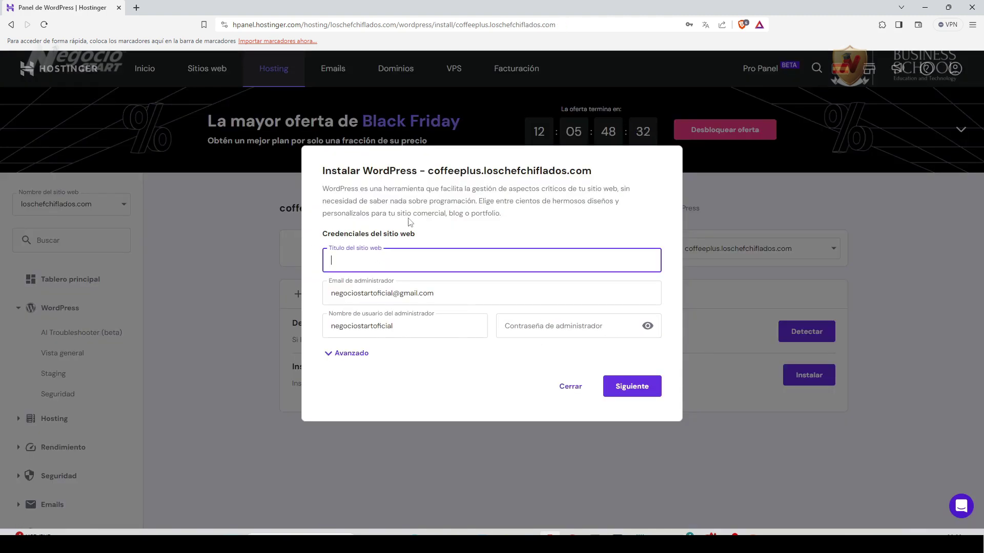
pyautogui.write('Coffee Plus')
pyautogui.click(564, 326)
pyautogui.click(505, 343)
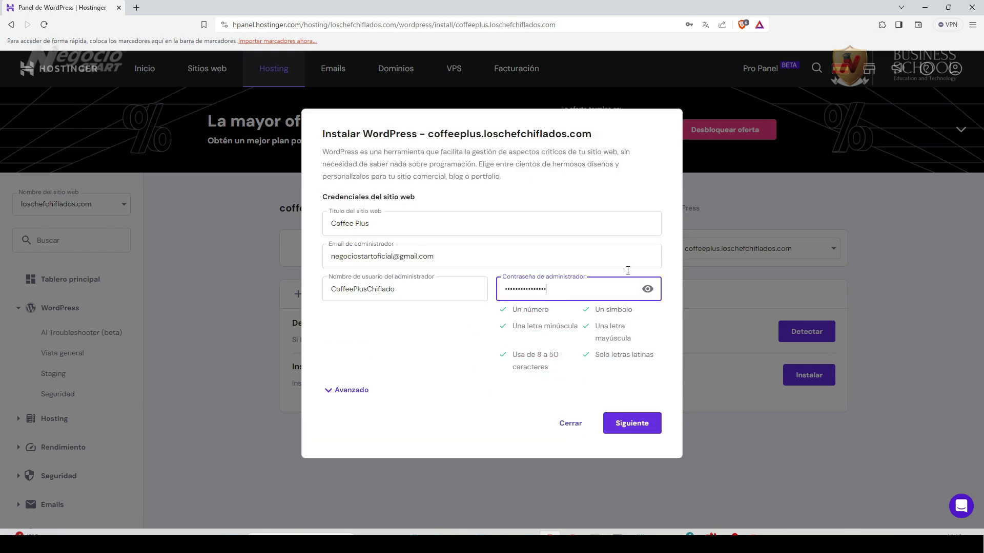
pyautogui.click(633, 423)
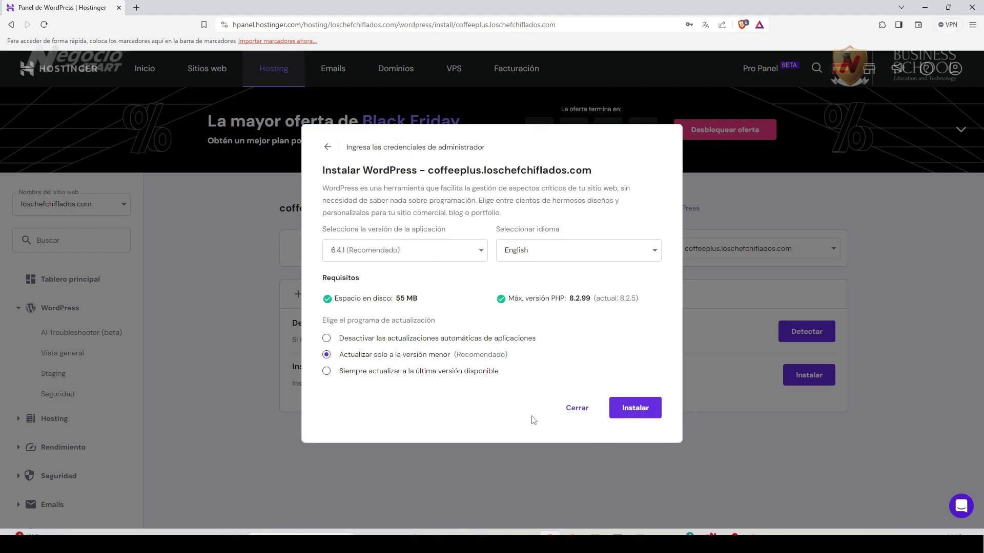
# Choose Spanish (Spain) as the site language and run the installation.
pyautogui.click(498, 259)
pyautogui.write('sp')
pyautogui.click(566, 275)
pyautogui.click(631, 408)
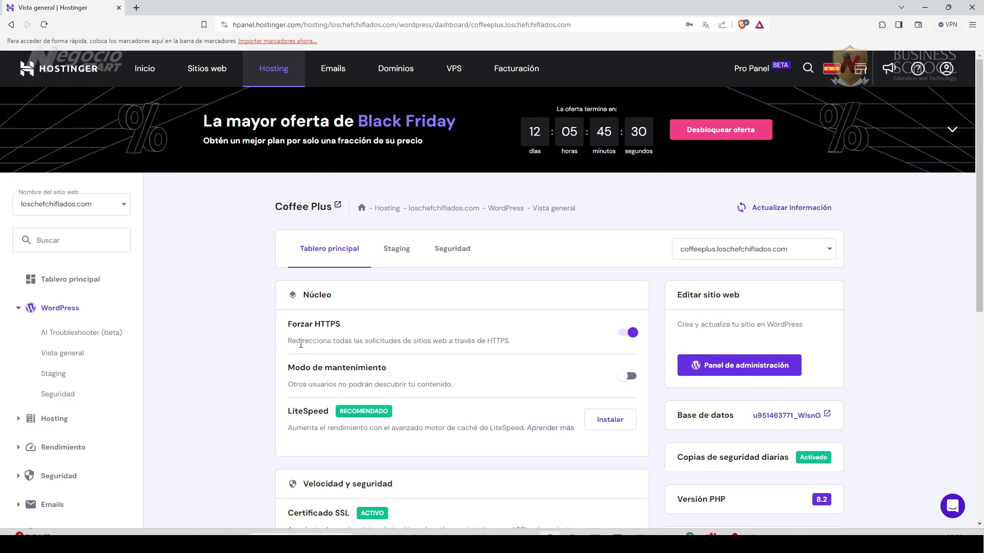
pyautogui.scroll(-1, 921, 406)
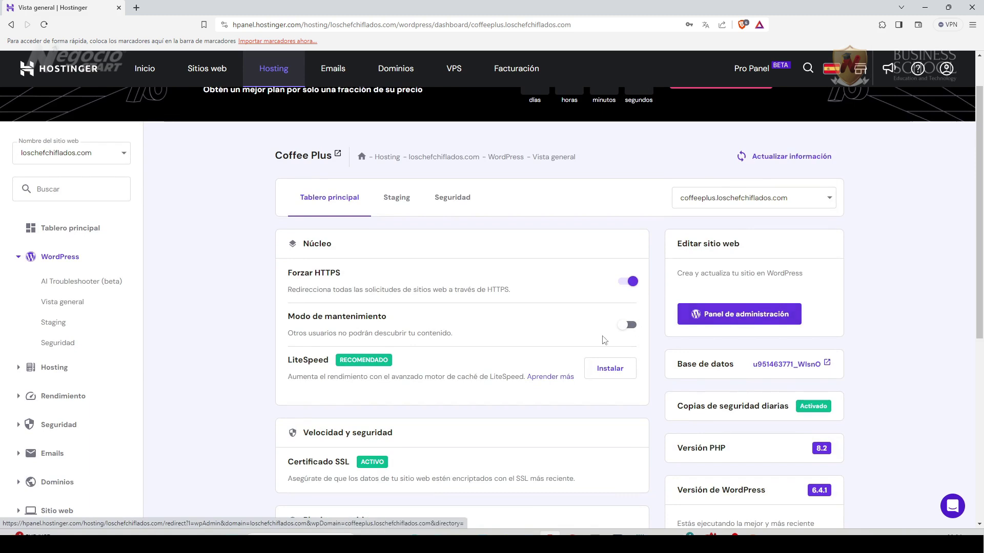
pyautogui.scroll(-2, 909, 391)
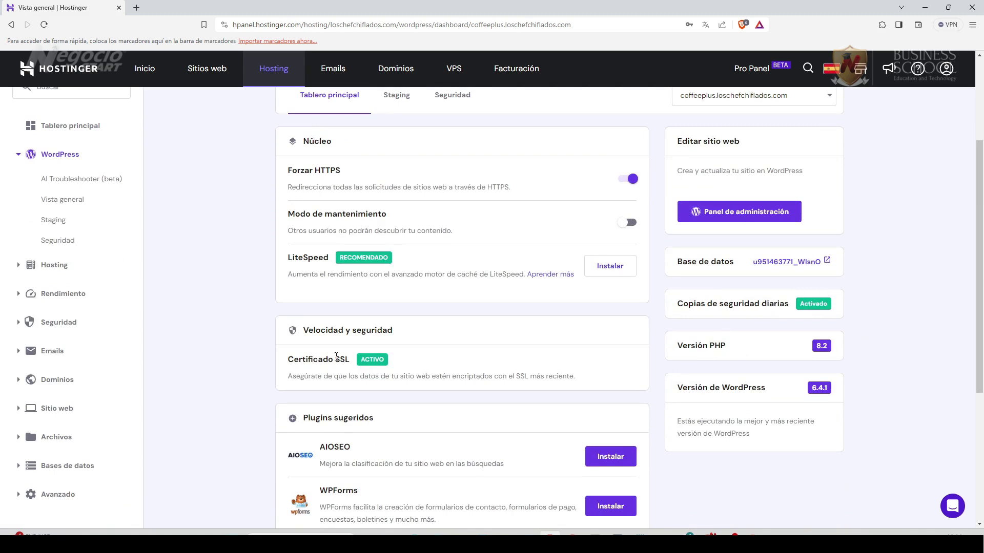
pyautogui.scroll(1, 242, 362)
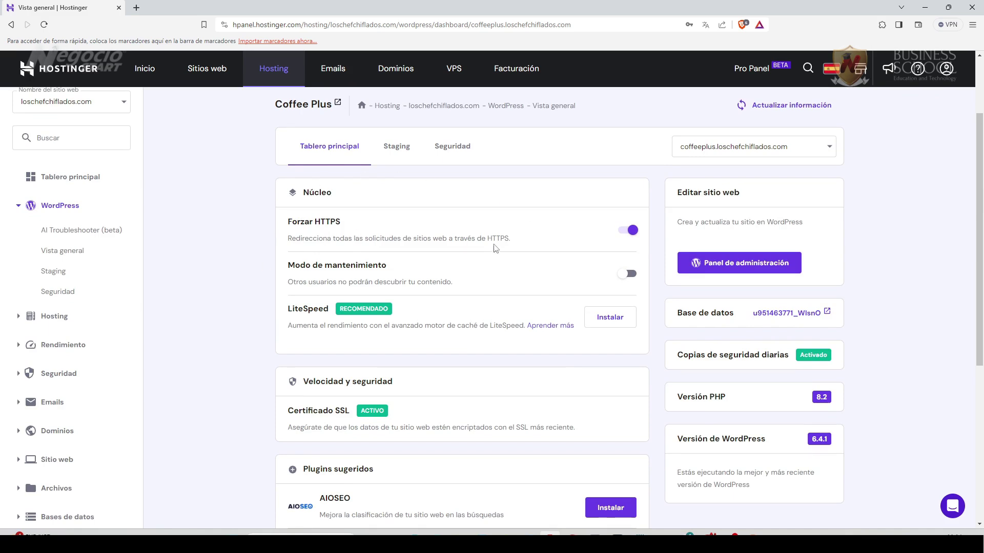
pyautogui.scroll(-1, 242, 337)
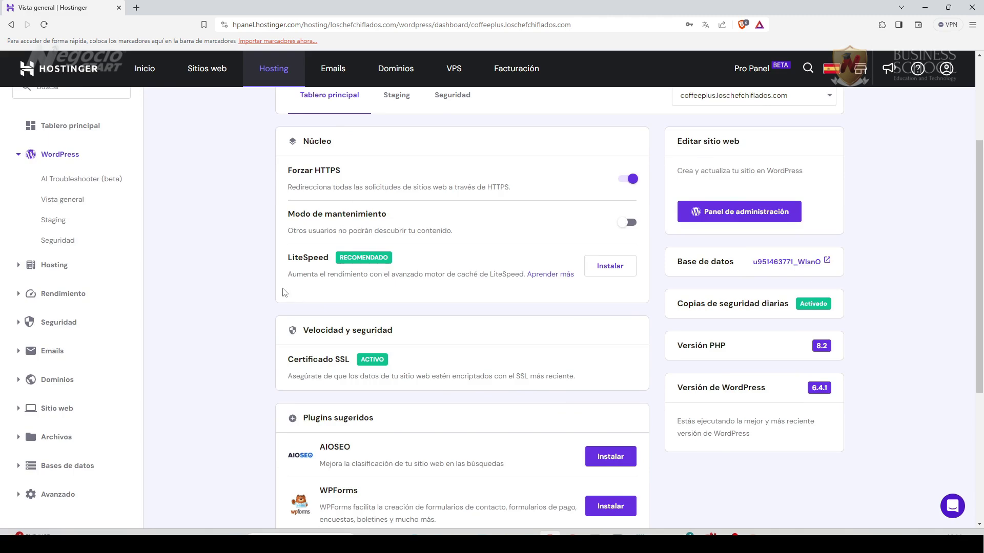
pyautogui.scroll(-4, 271, 382)
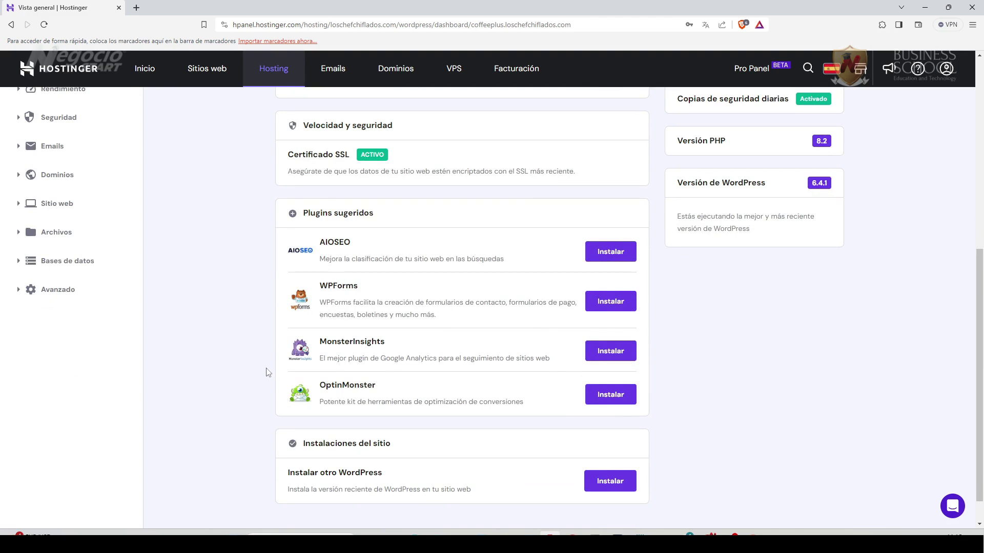
pyautogui.scroll(4, 267, 373)
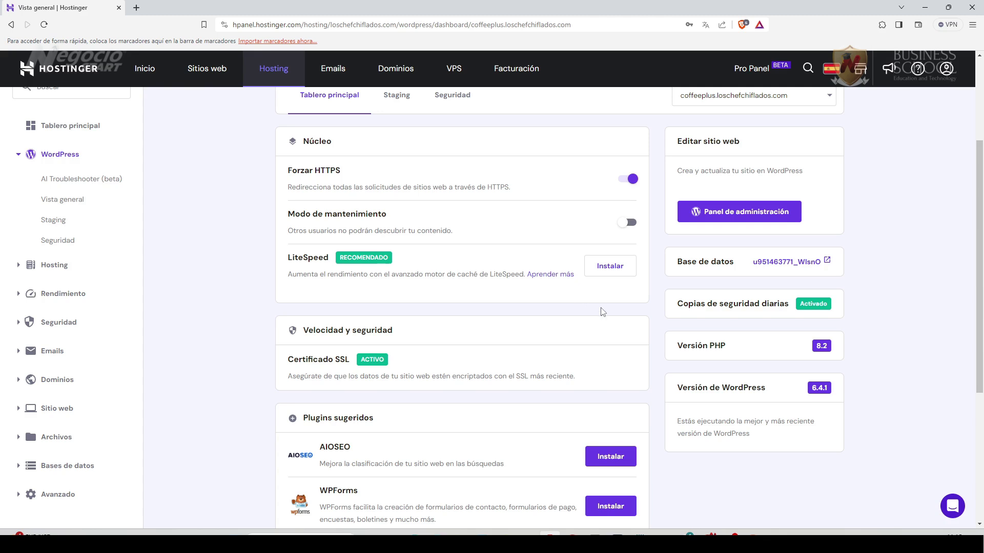
# Enable LiteSpeed cache for Coffee Plus and install the suggested AIOSEO and WPForms plugins.
pyautogui.click(609, 274)
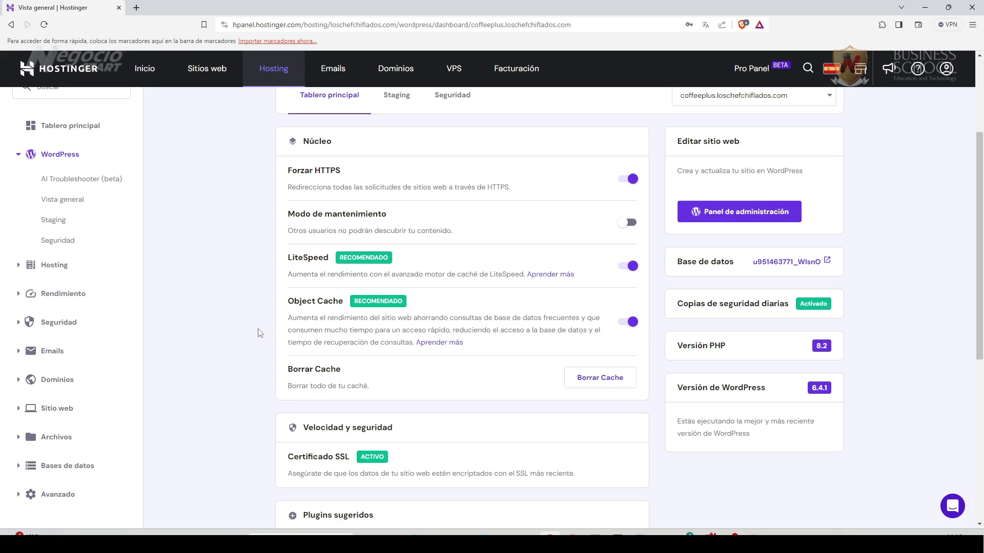
pyautogui.scroll(-2, 242, 367)
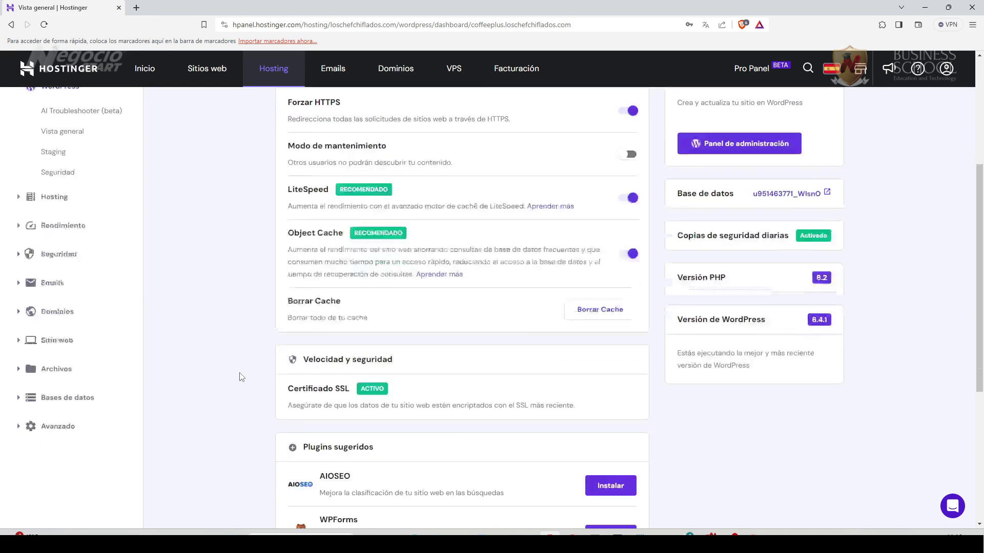
pyautogui.scroll(-2, 246, 349)
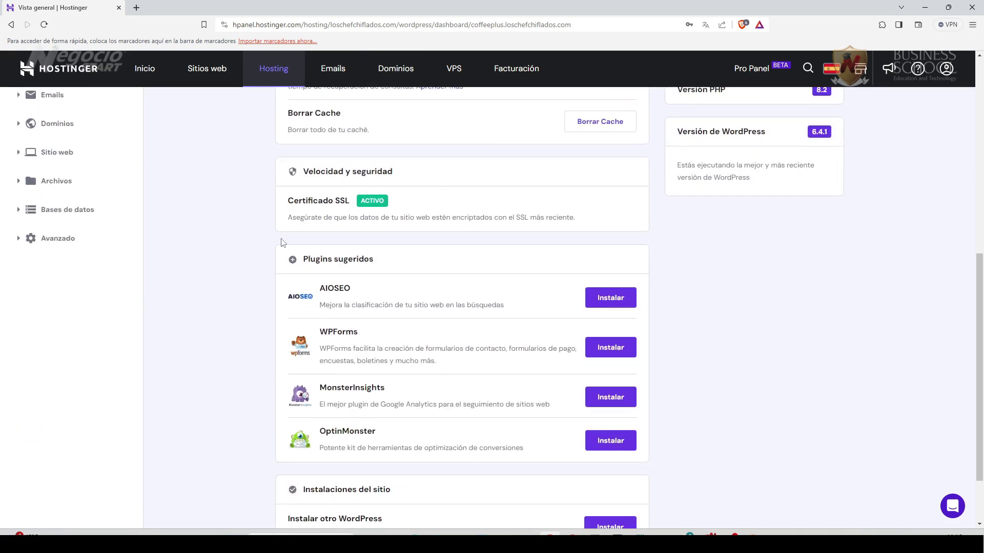
pyautogui.scroll(-2, 263, 314)
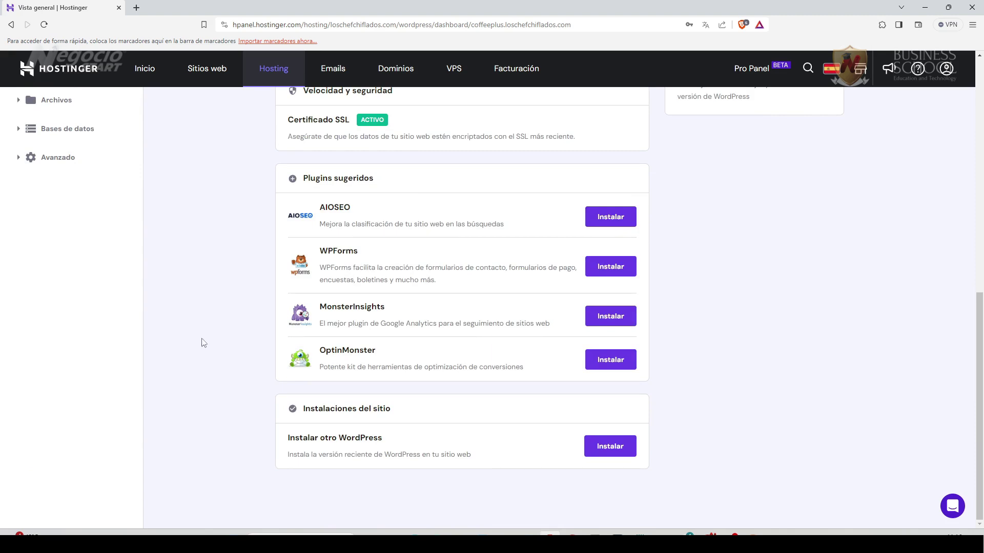
pyautogui.click(610, 217)
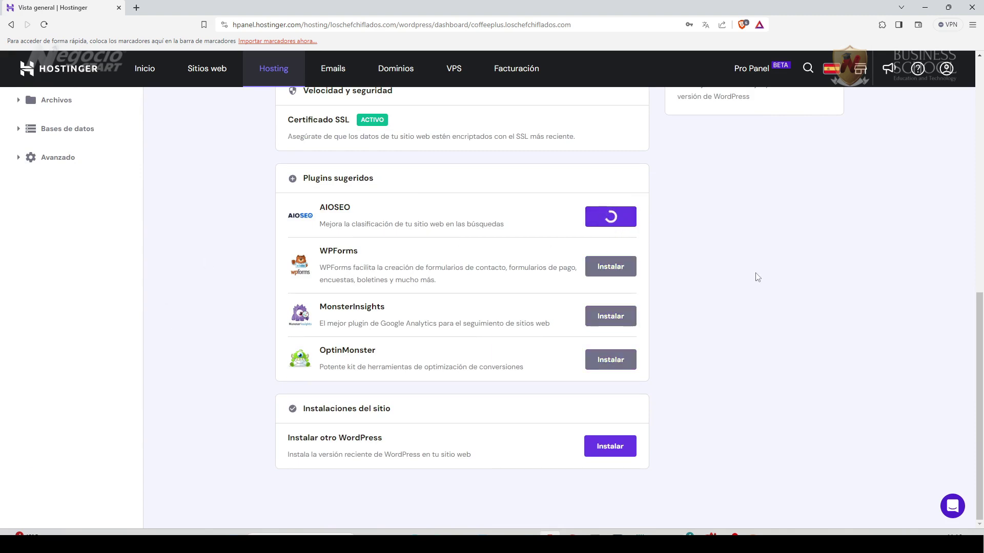
pyautogui.click(603, 268)
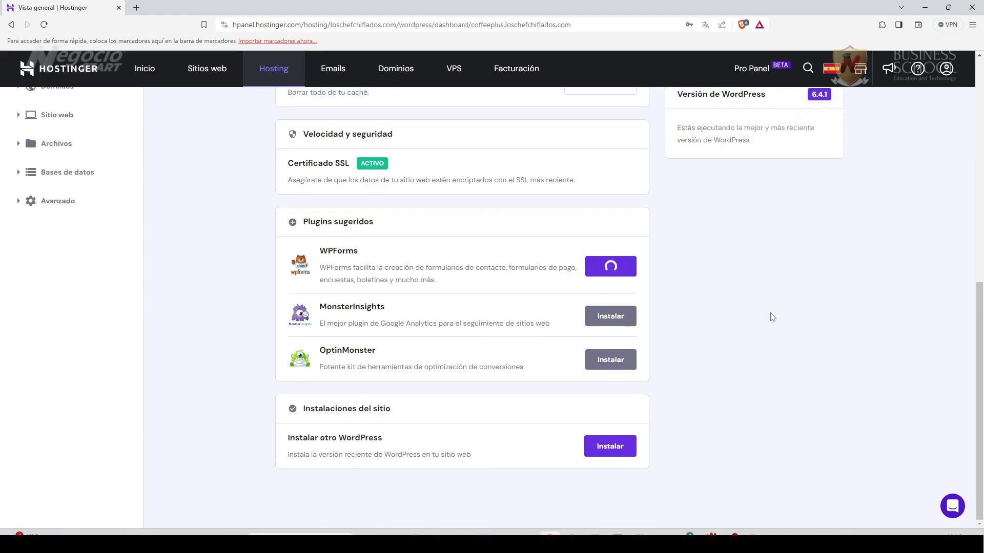
pyautogui.scroll(5, 766, 359)
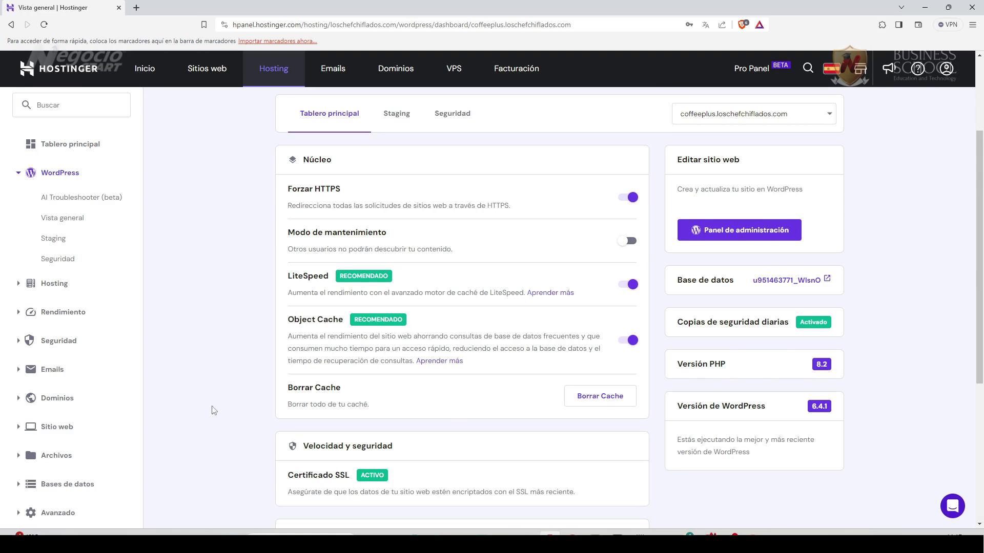
# Open the Avanzado > Configuración de PHP page and review the active PHP 8.2 version.
pyautogui.scroll(-3, 103, 358)
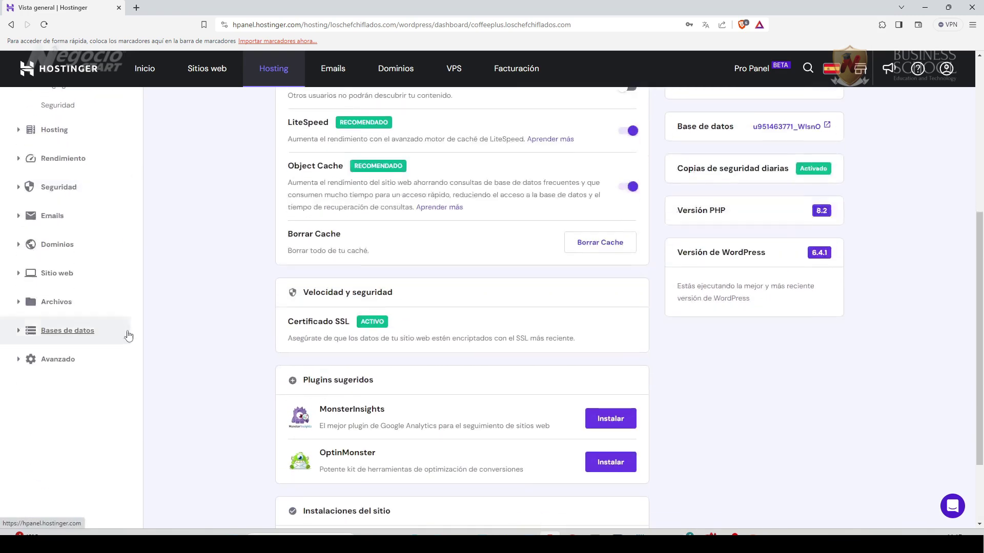
pyautogui.click(27, 364)
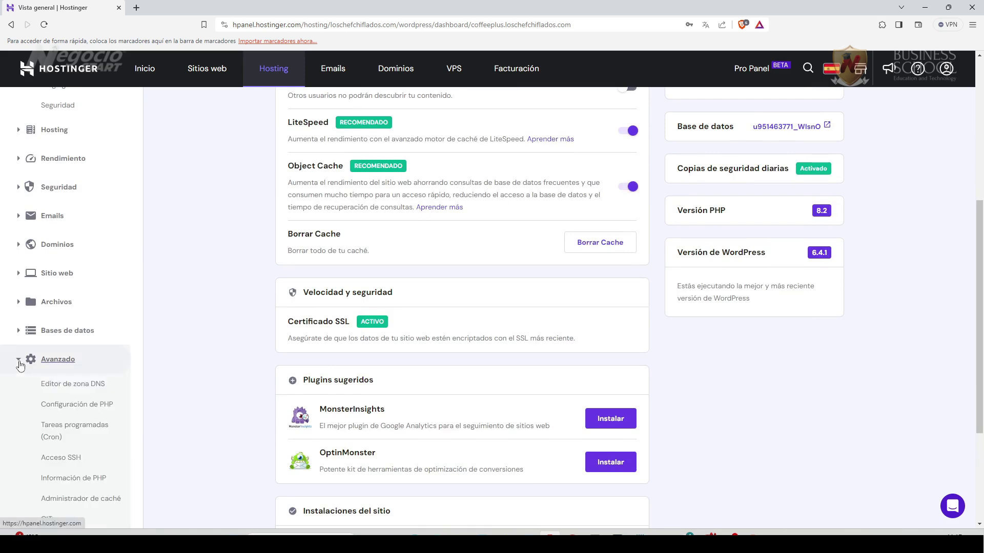
pyautogui.scroll(-1, 146, 410)
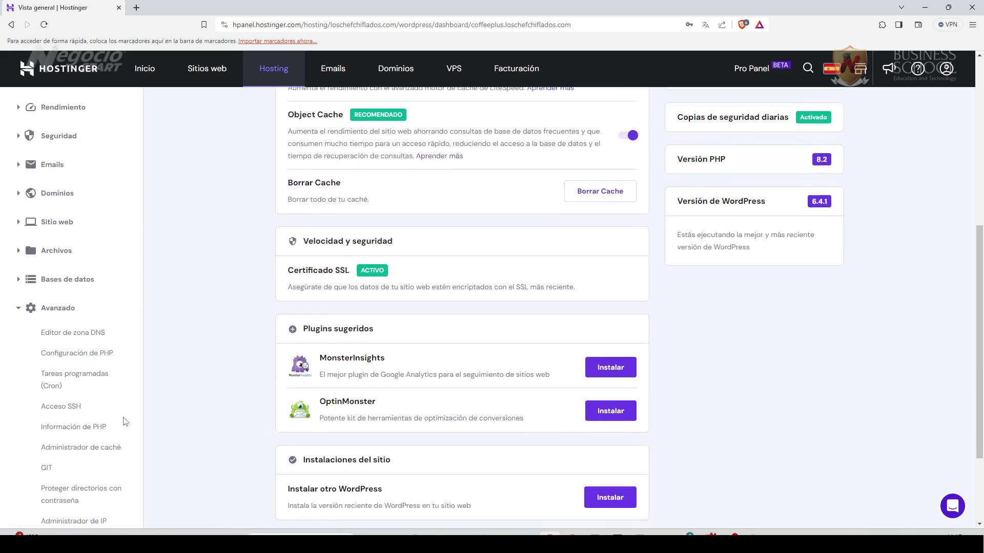
pyautogui.click(85, 359)
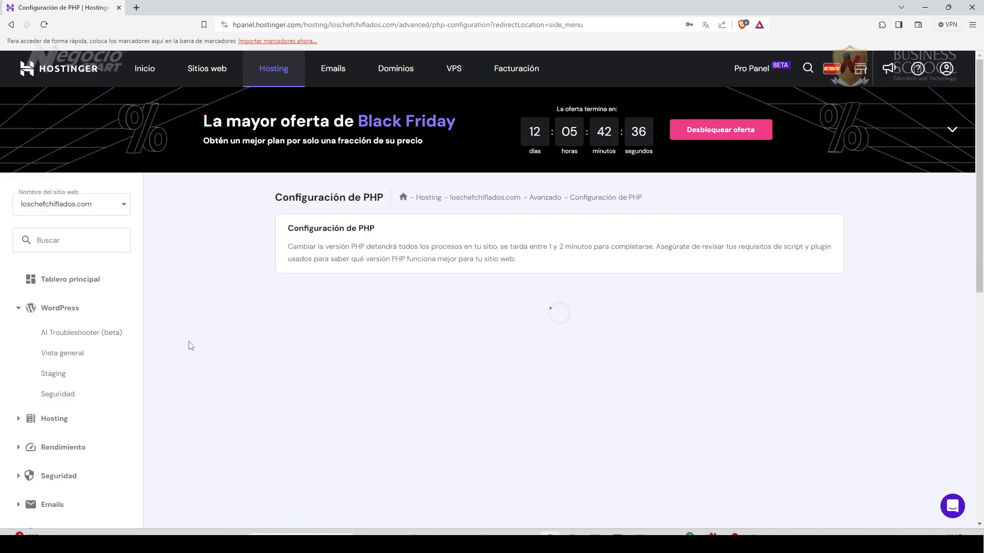
pyautogui.scroll(-3, 238, 387)
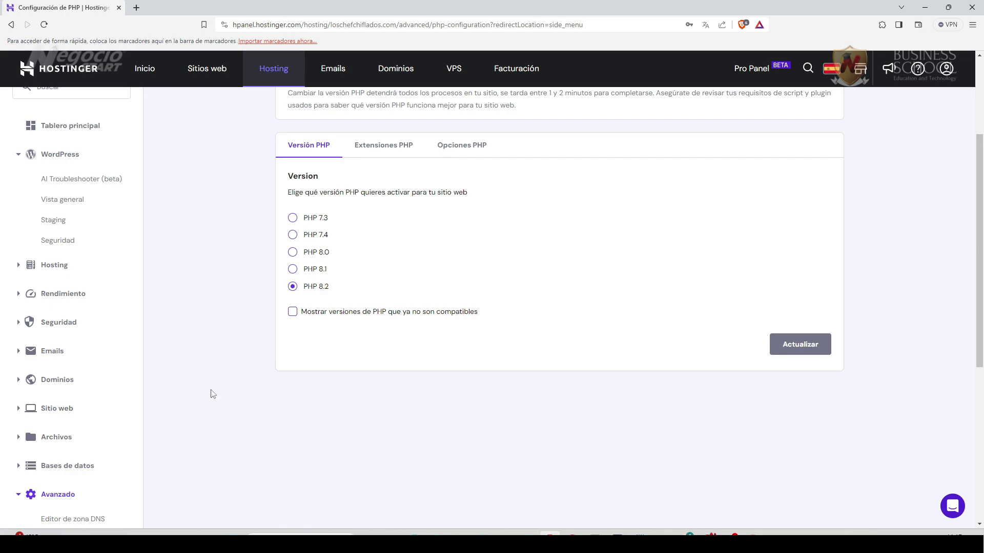
pyautogui.scroll(1, 183, 431)
pyautogui.scroll(2, 183, 431)
pyautogui.scroll(-4, 183, 430)
pyautogui.scroll(4, 182, 430)
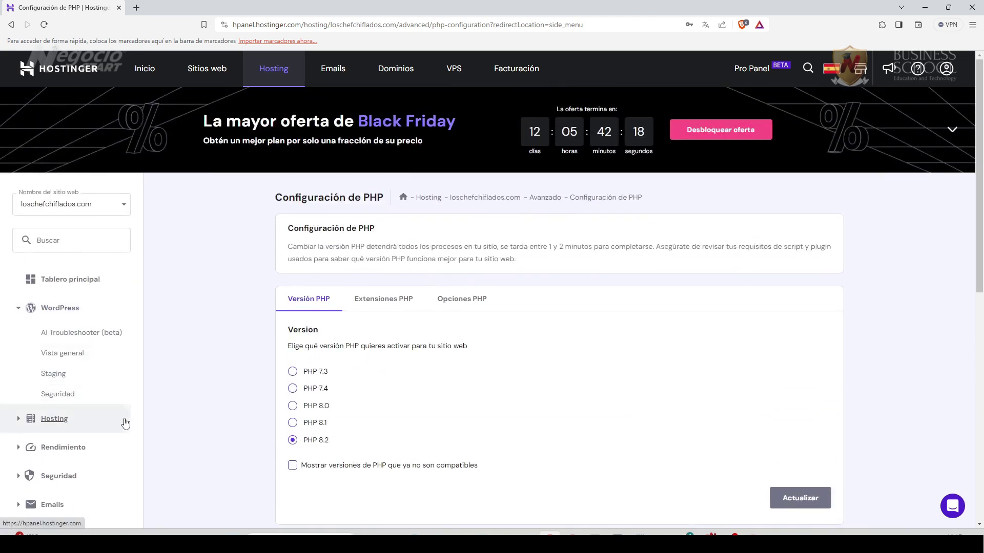
pyautogui.scroll(-1, 125, 421)
pyautogui.scroll(1, 125, 422)
# Switch the WordPress Vista general overview to the coffeeplus.loschefchiflados.com site.
pyautogui.click(64, 353)
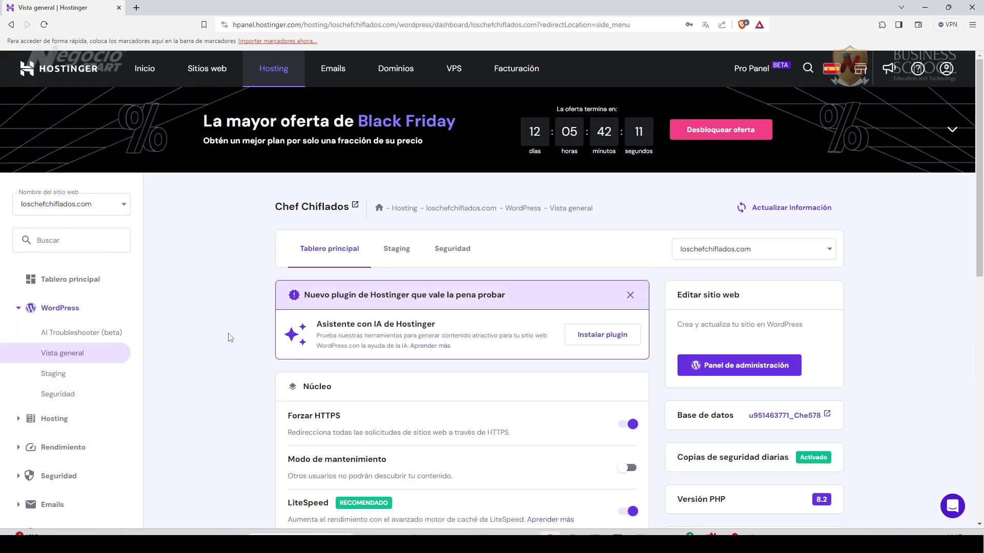
pyautogui.click(821, 254)
pyautogui.click(747, 293)
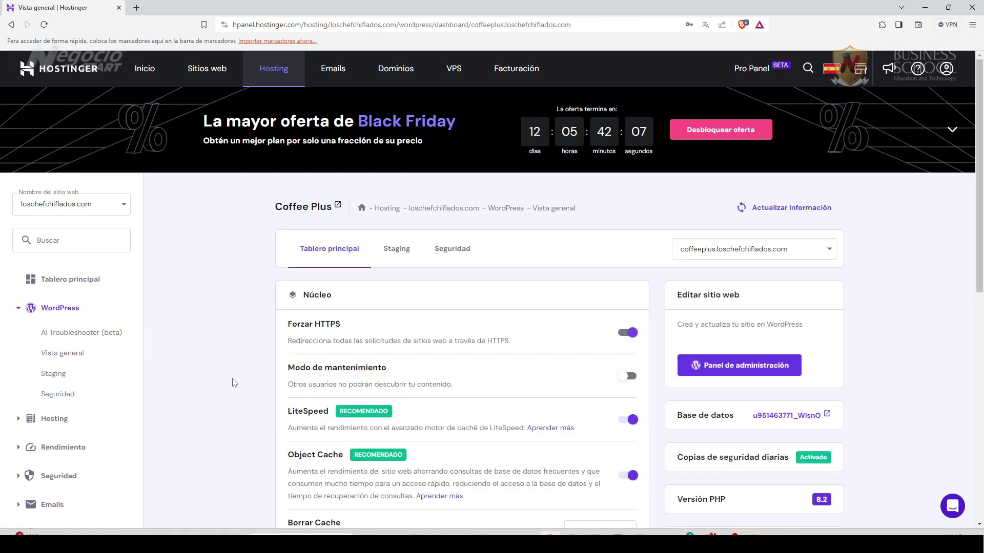
pyautogui.scroll(-7, 266, 439)
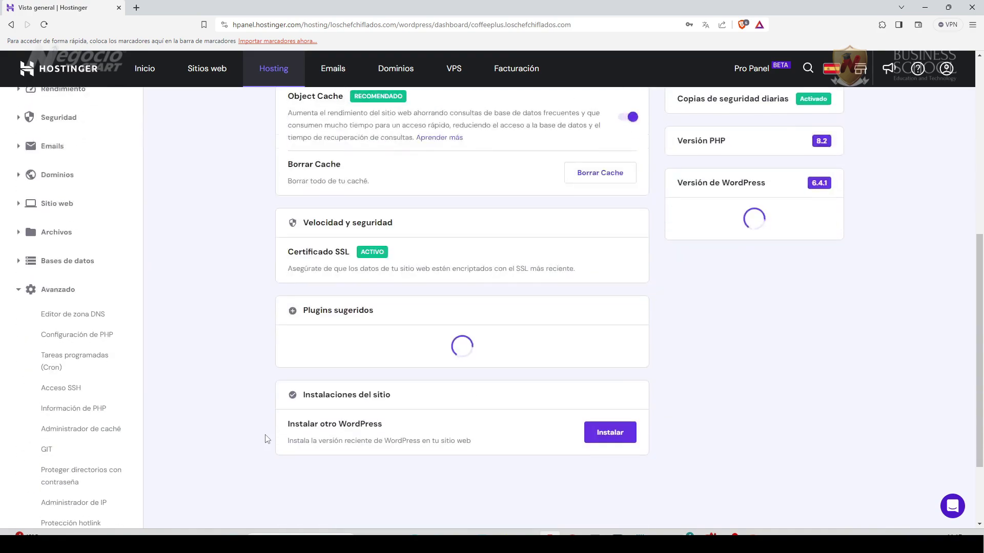
pyautogui.scroll(7, 266, 438)
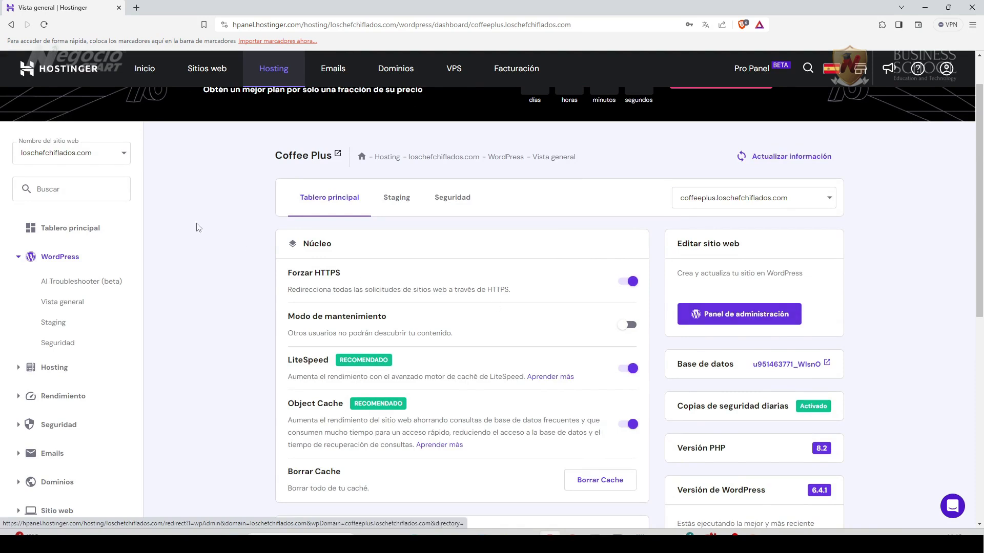
# Show the midominio.com/wp-admin/ example in a new tab, then launch the Coffee Plus admin panel.
pyautogui.click(136, 7)
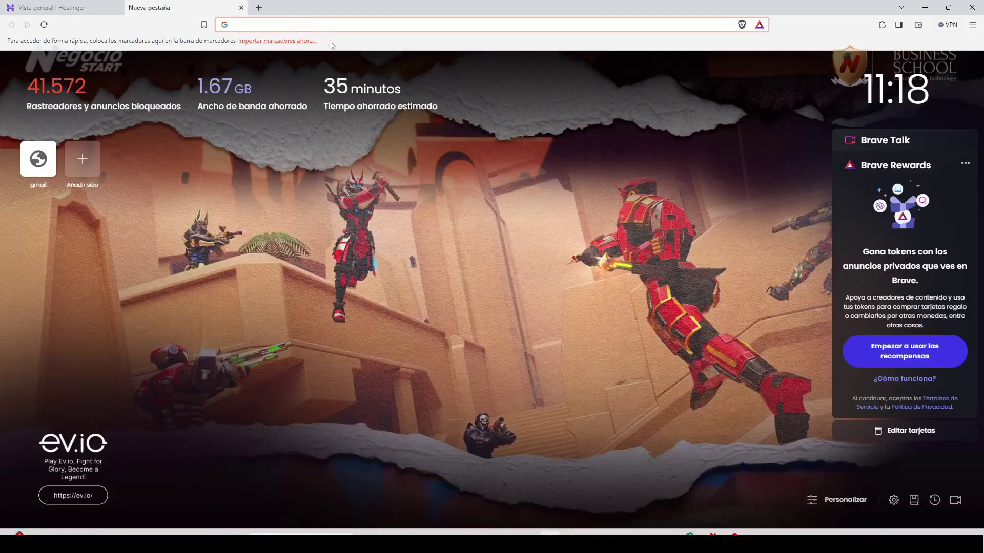
pyautogui.write('midominio.co')
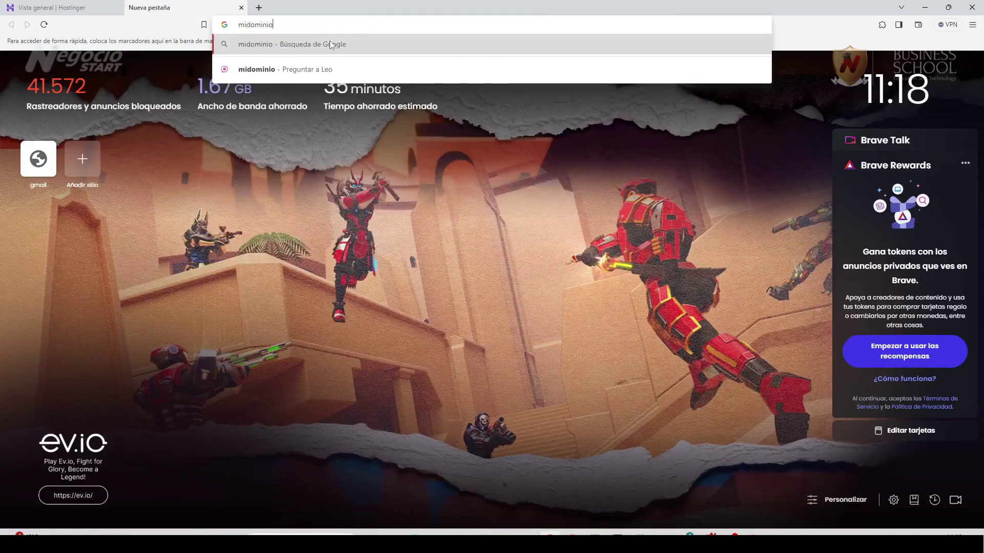
pyautogui.write('m')
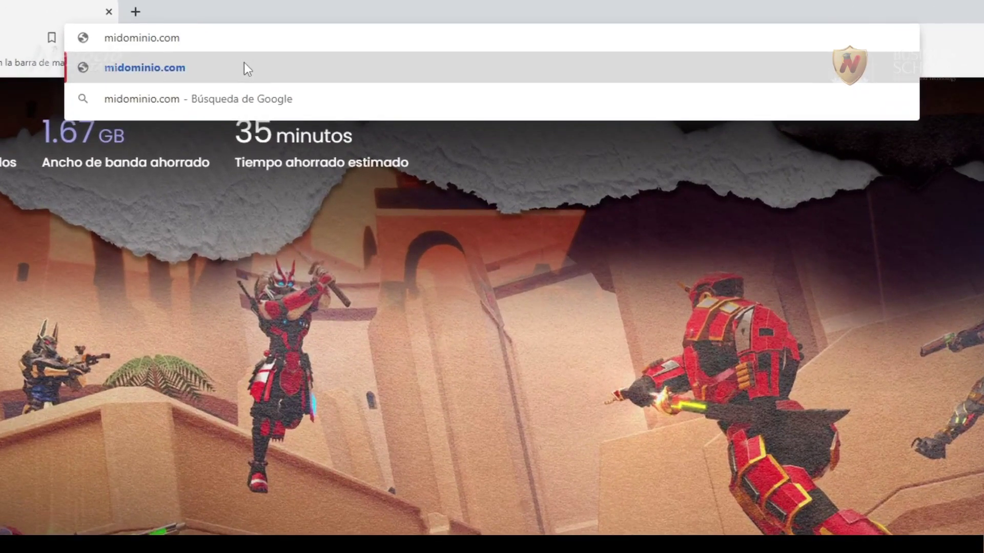
pyautogui.write('/wp-')
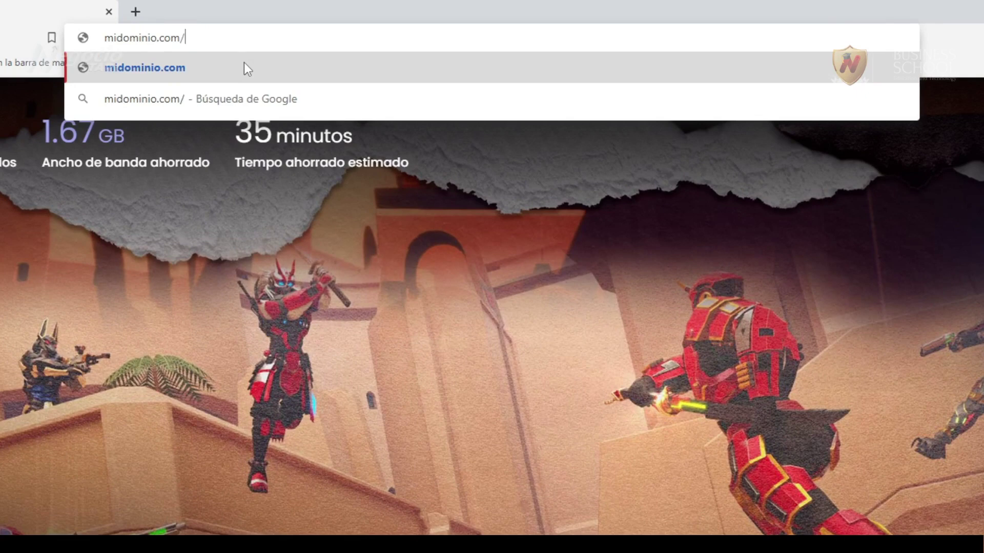
pyautogui.write('admin/')
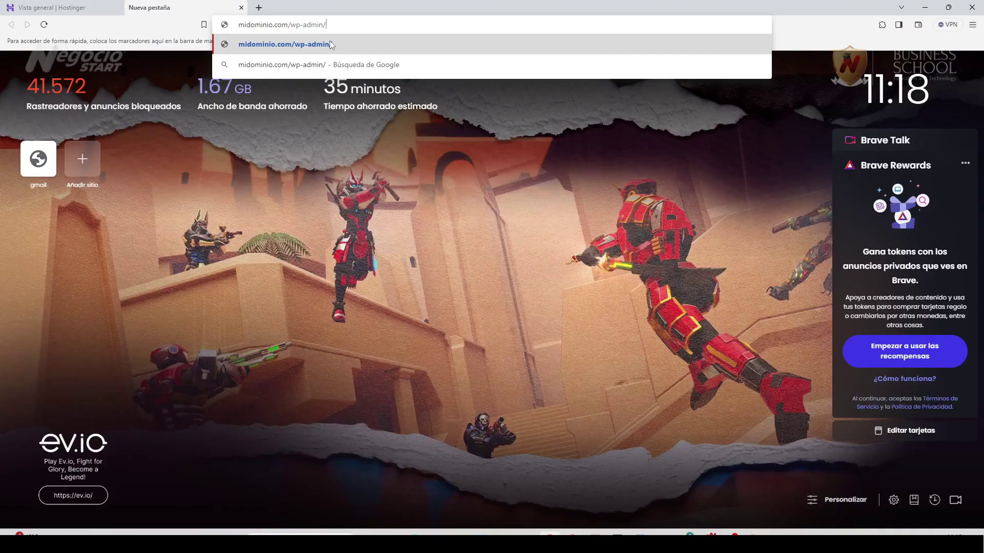
pyautogui.click(71, 7)
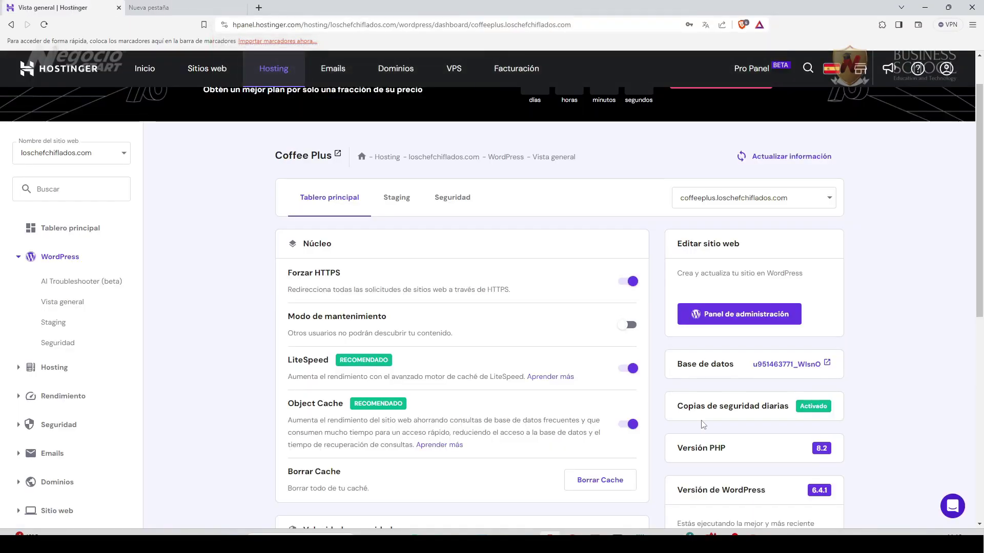
pyautogui.click(746, 320)
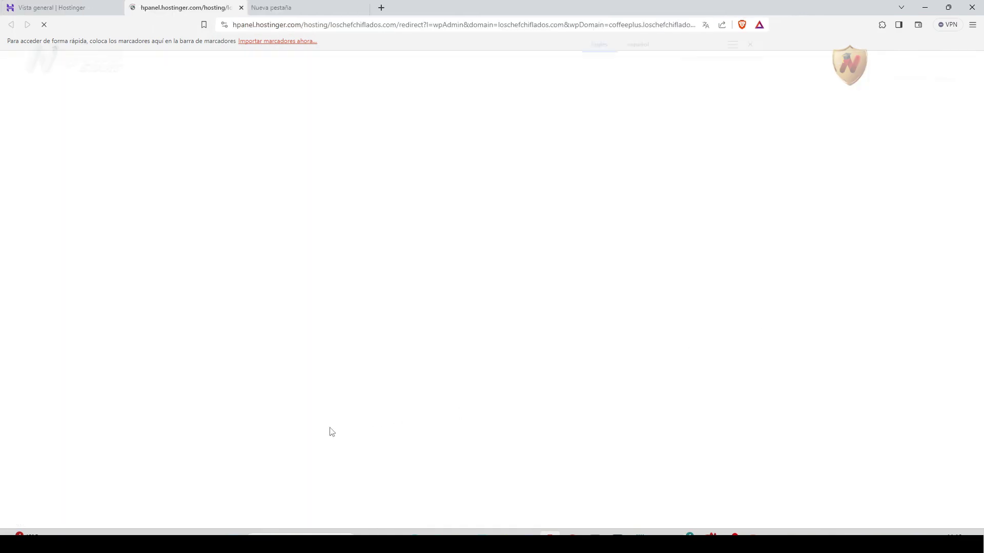
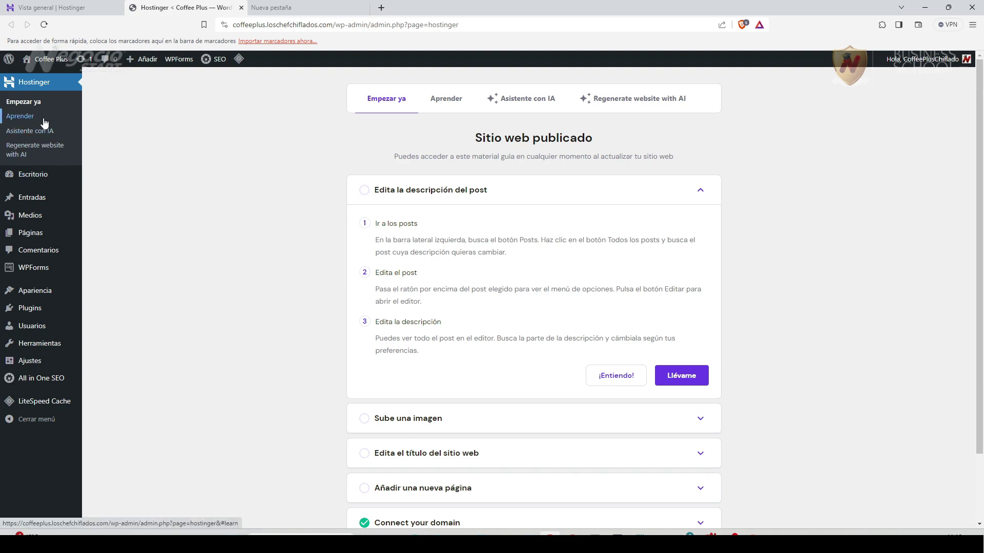
# Open the WordPress dashboard (Escritorio) and scroll through its widgets.
pyautogui.click(32, 174)
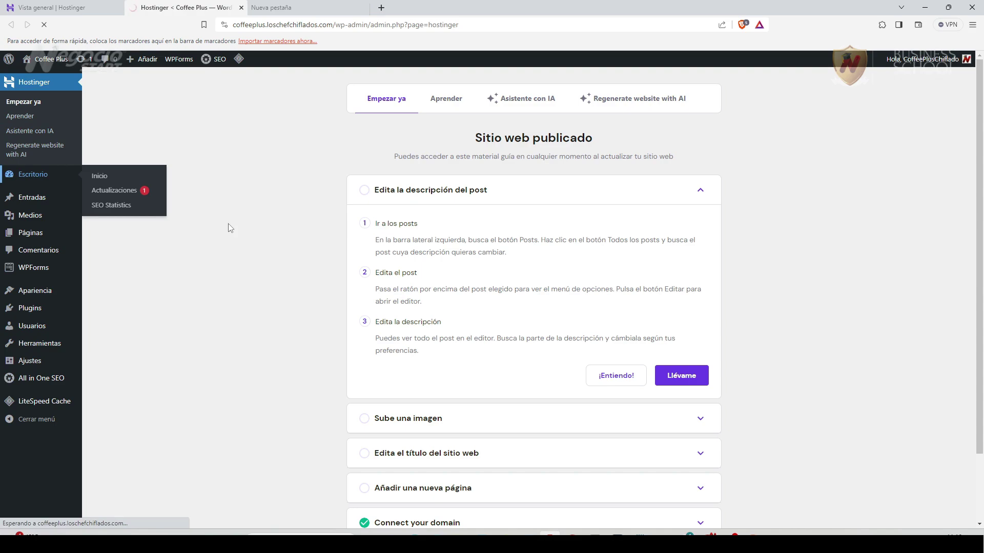
pyautogui.scroll(-6, 558, 390)
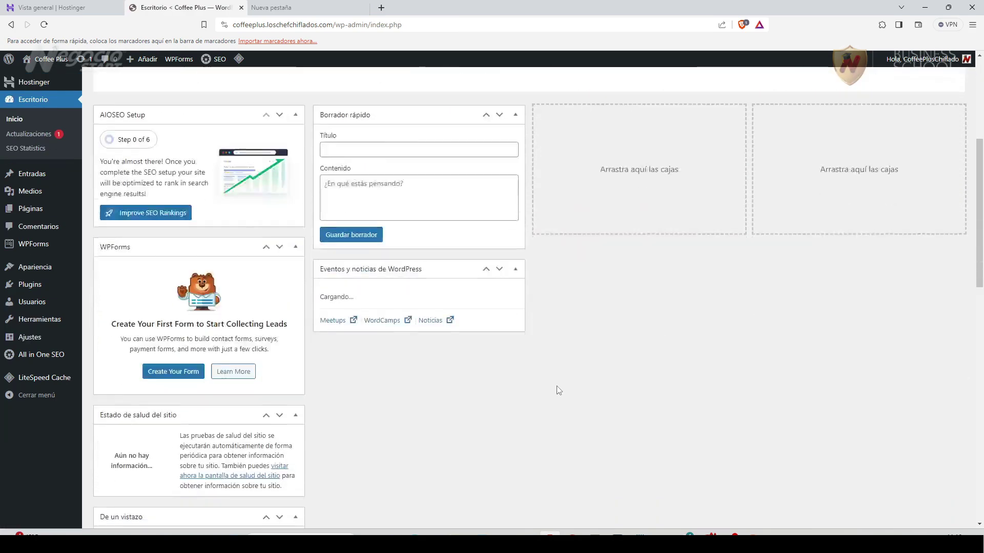
pyautogui.scroll(-5, 558, 390)
pyautogui.scroll(10, 558, 390)
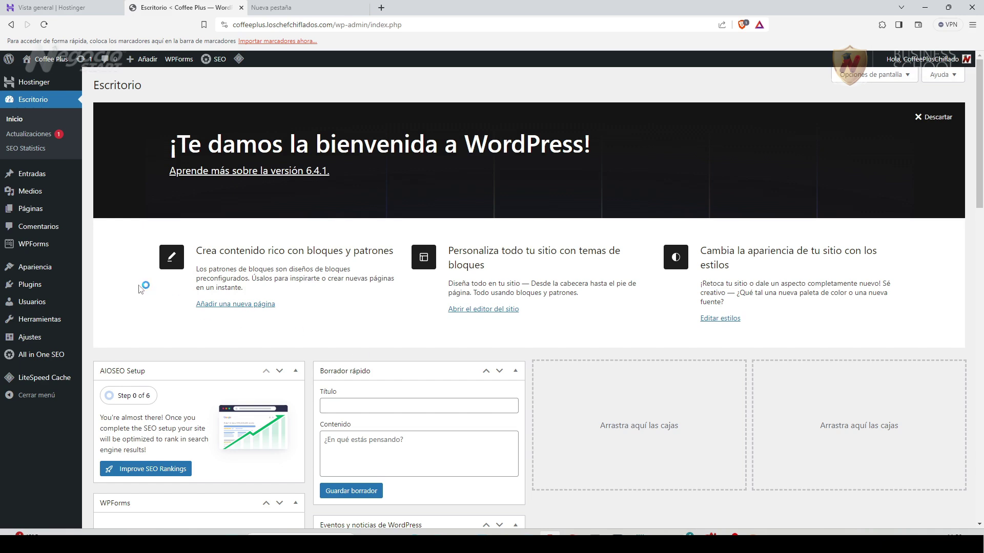
# View all posts, return to the Hostinger page and open its AI content creation form.
pyautogui.moveTo(40, 176)
pyautogui.click(97, 176)
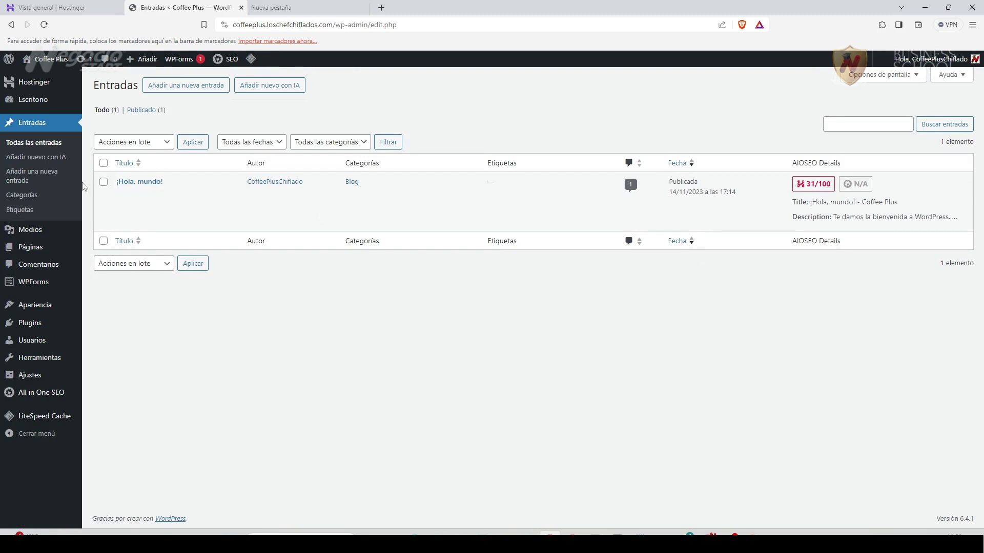
pyautogui.click(38, 85)
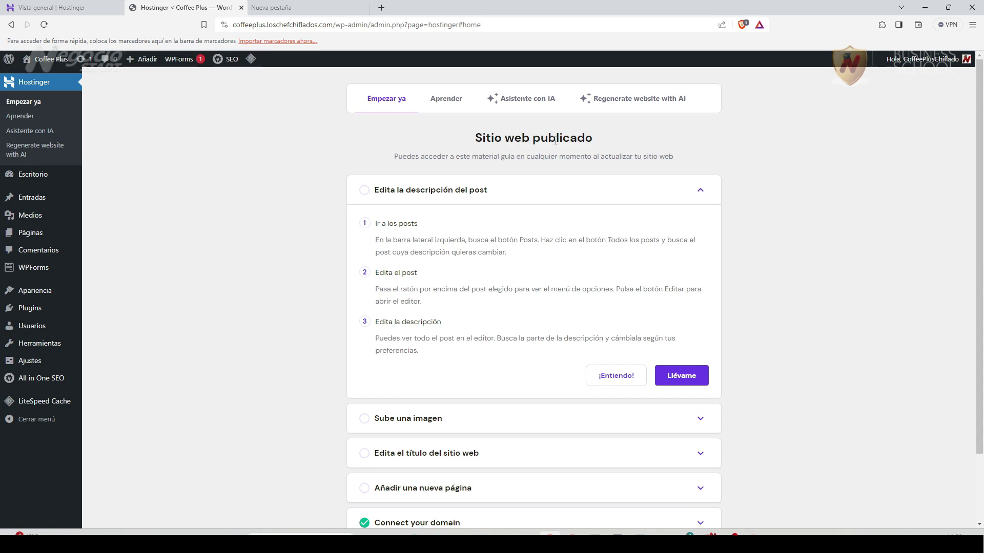
pyautogui.click(521, 99)
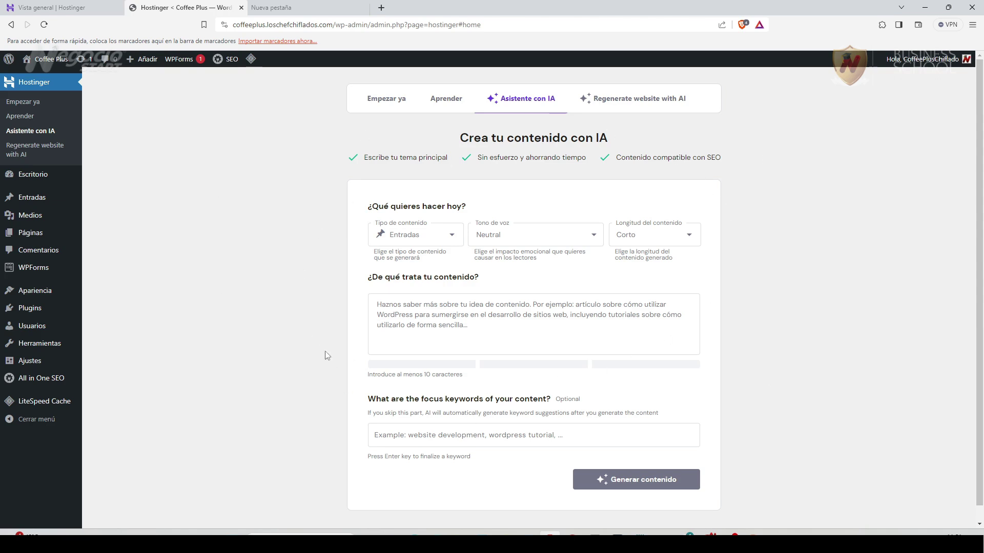
pyautogui.click(452, 239)
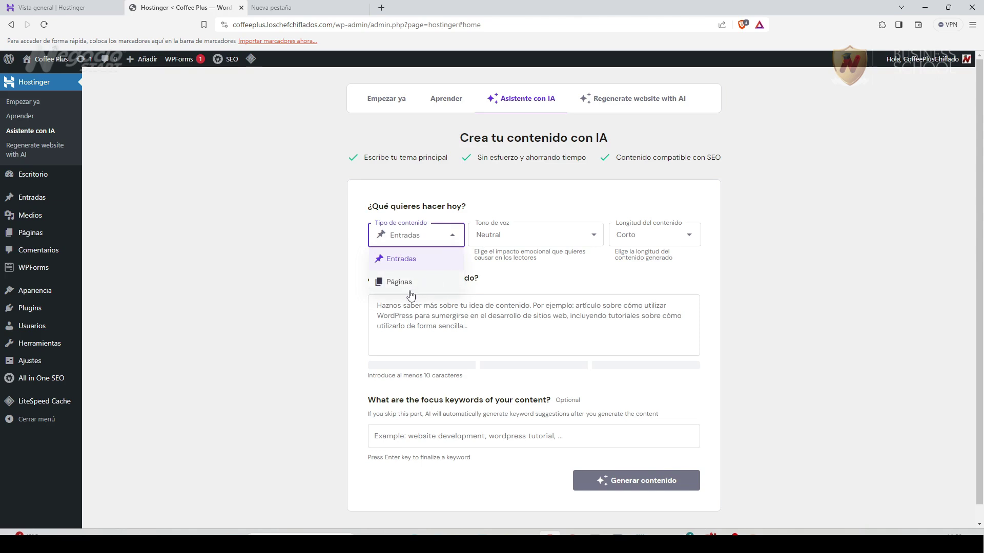
pyautogui.click(595, 237)
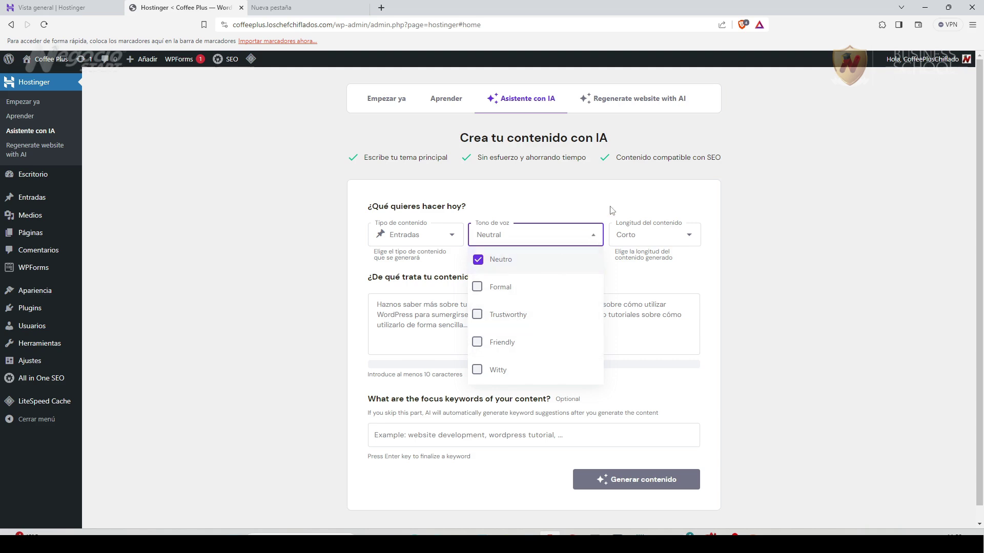
pyautogui.click(751, 215)
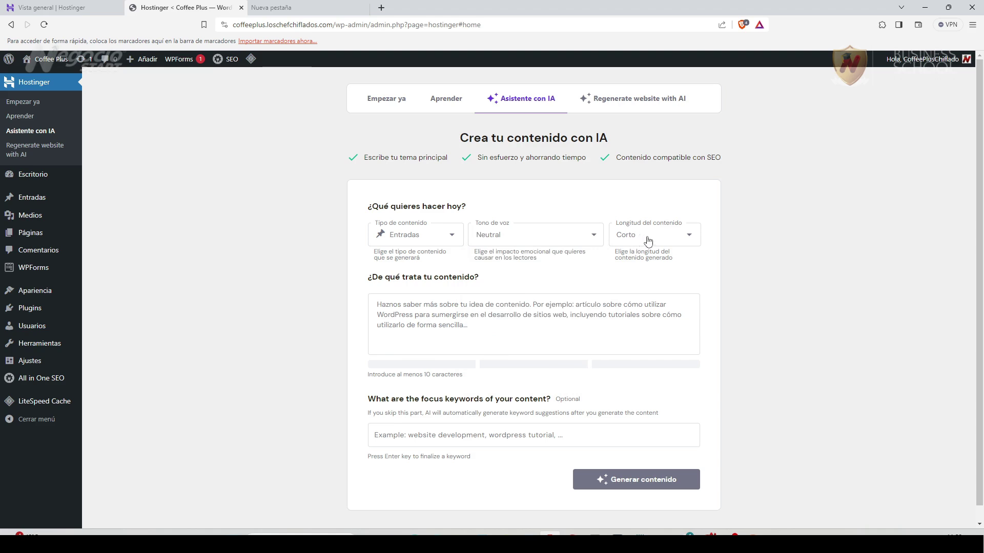
pyautogui.click(689, 239)
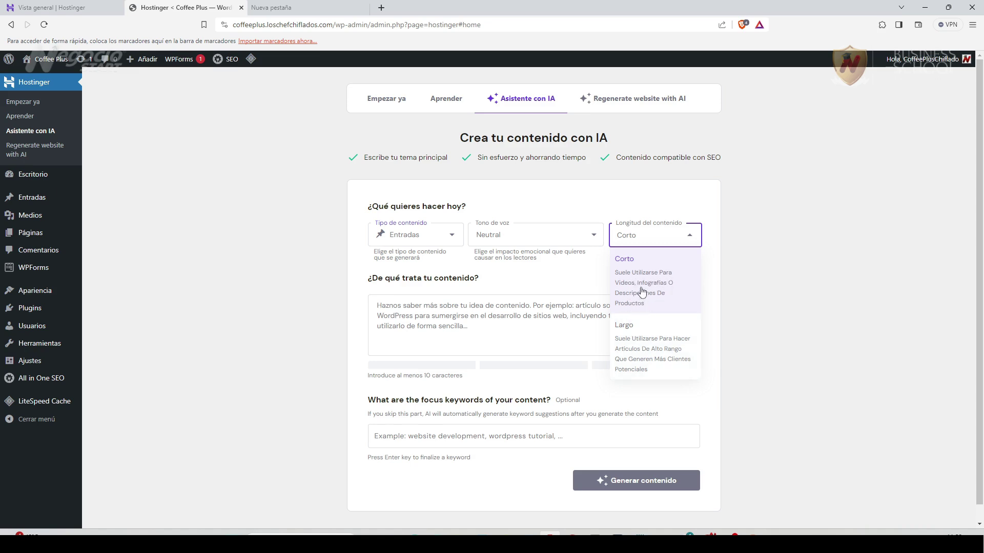
pyautogui.click(748, 257)
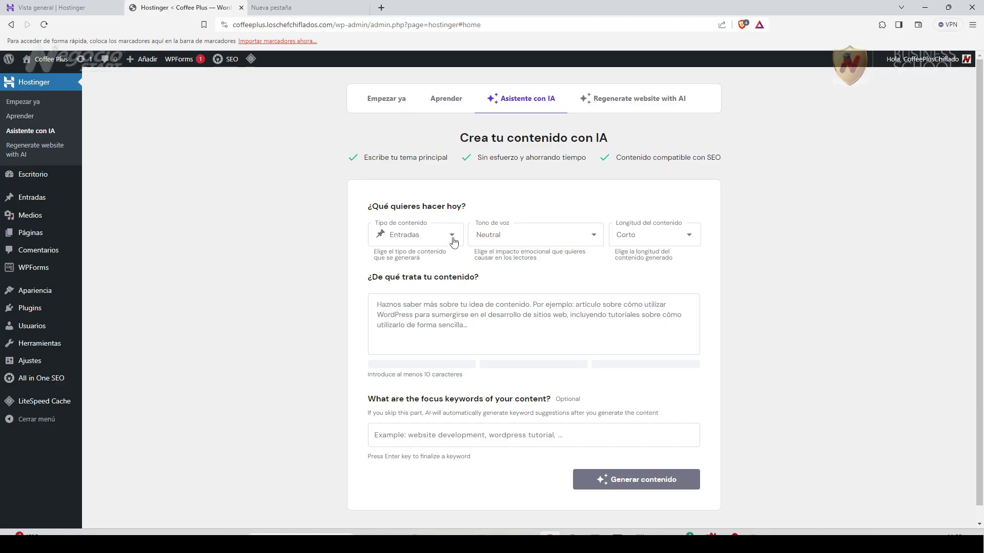
# Keep Entradas as the type, make Friendly the only tone, and choose Largo length.
pyautogui.click(454, 241)
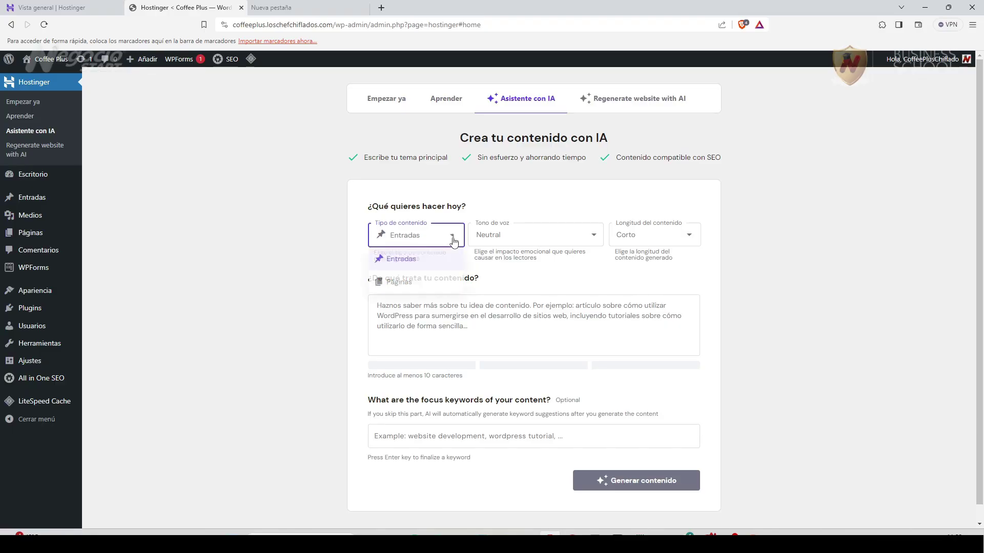
pyautogui.click(454, 242)
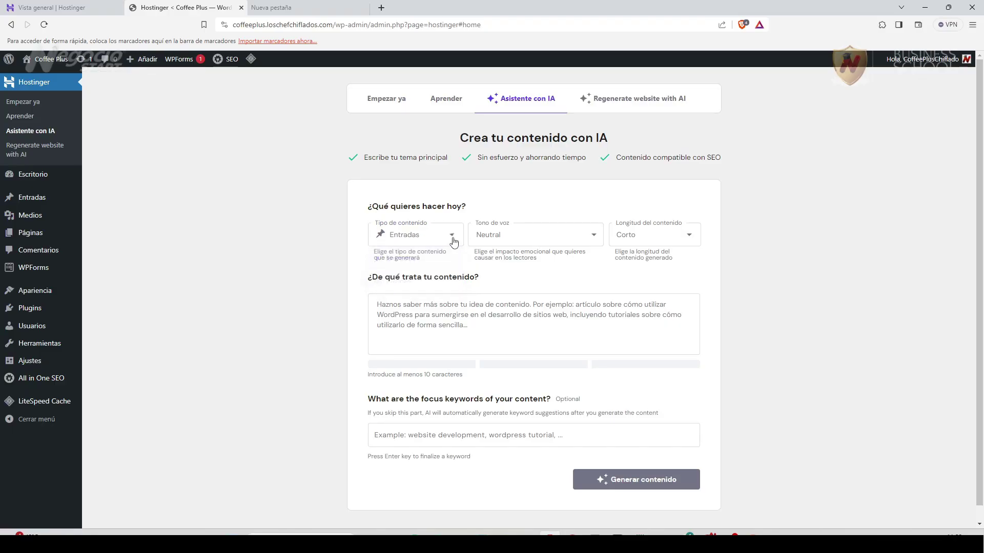
pyautogui.click(596, 235)
pyautogui.click(505, 344)
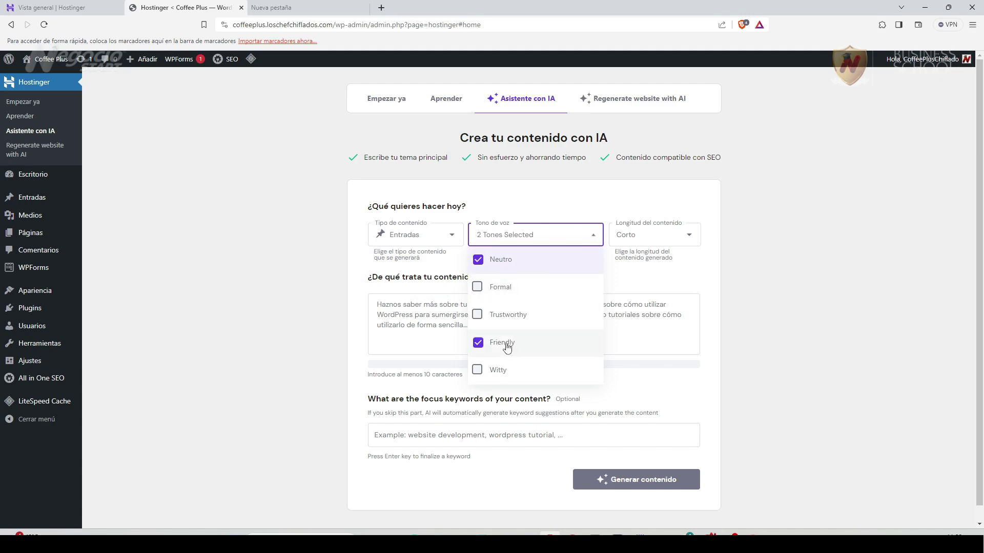
pyautogui.click(479, 261)
pyautogui.click(719, 259)
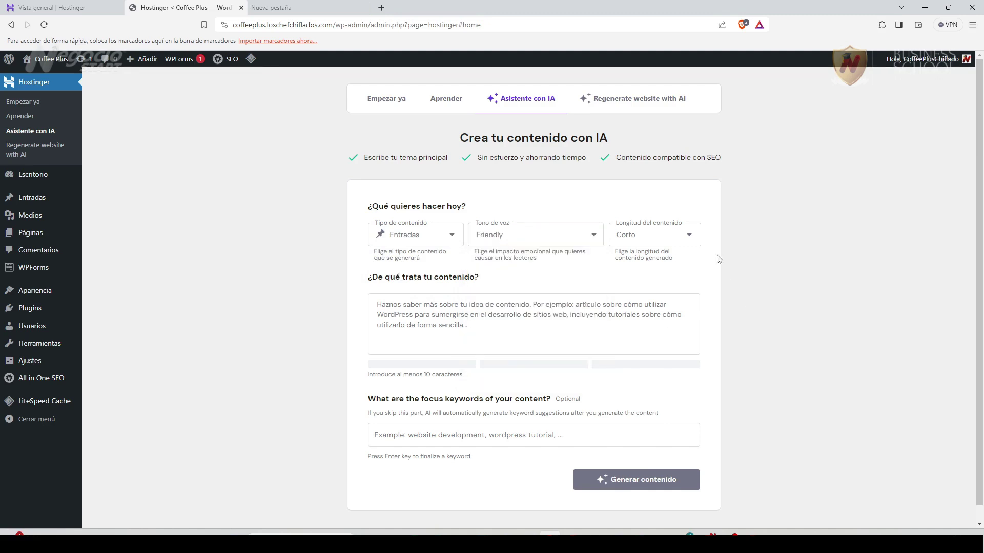
pyautogui.click(687, 236)
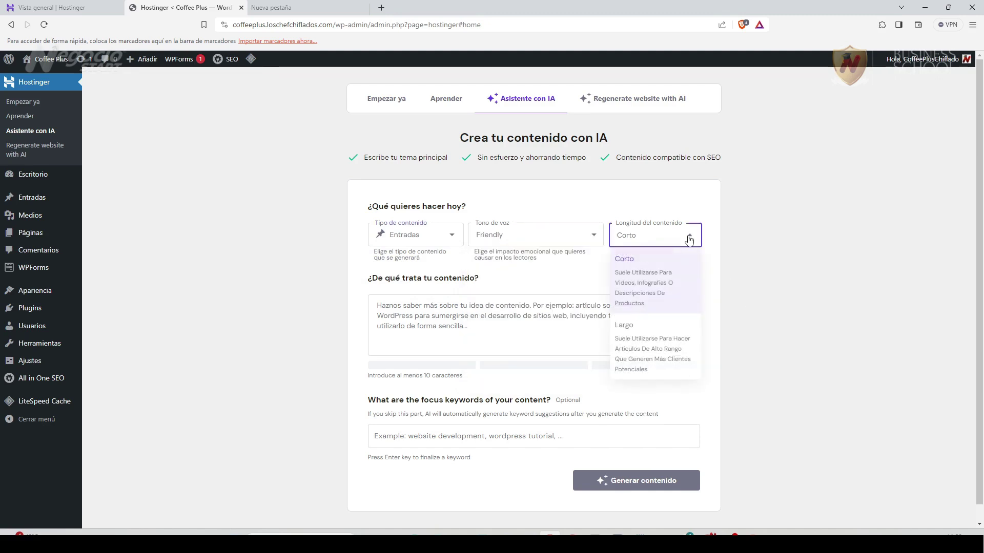
pyautogui.click(659, 358)
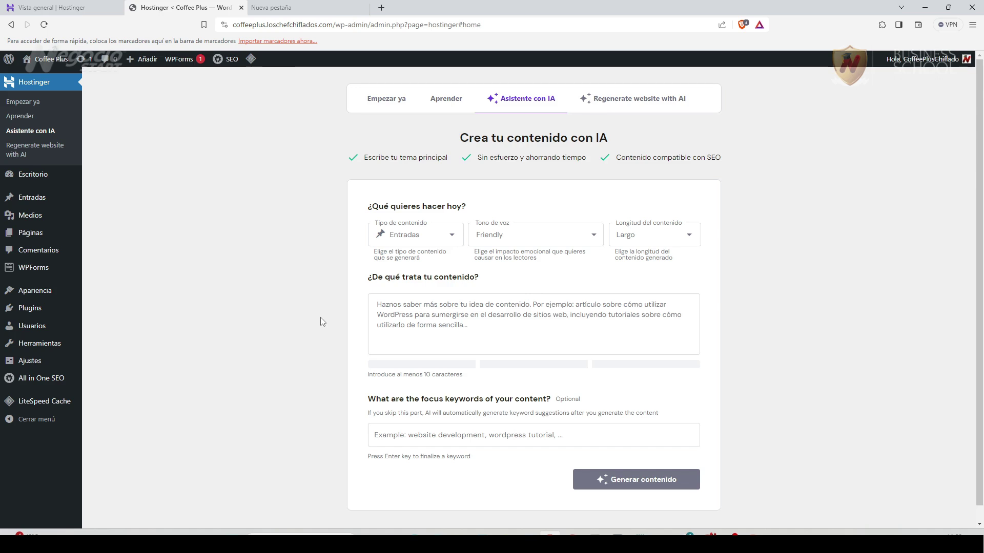
# Enter the topic 'Artículo sobre las mejores recetas de cafe de sudamerica, que incluya las recetas y cómo elaborarlas'.
pyautogui.press('Tab')
pyautogui.write('Artículo so')
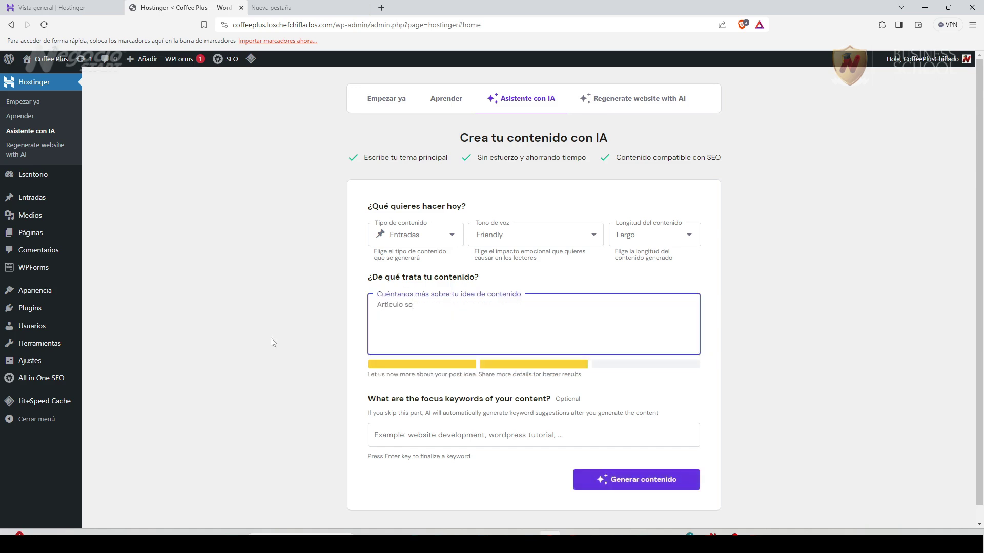
pyautogui.write('bre las mejores recetas de cafe de sud')
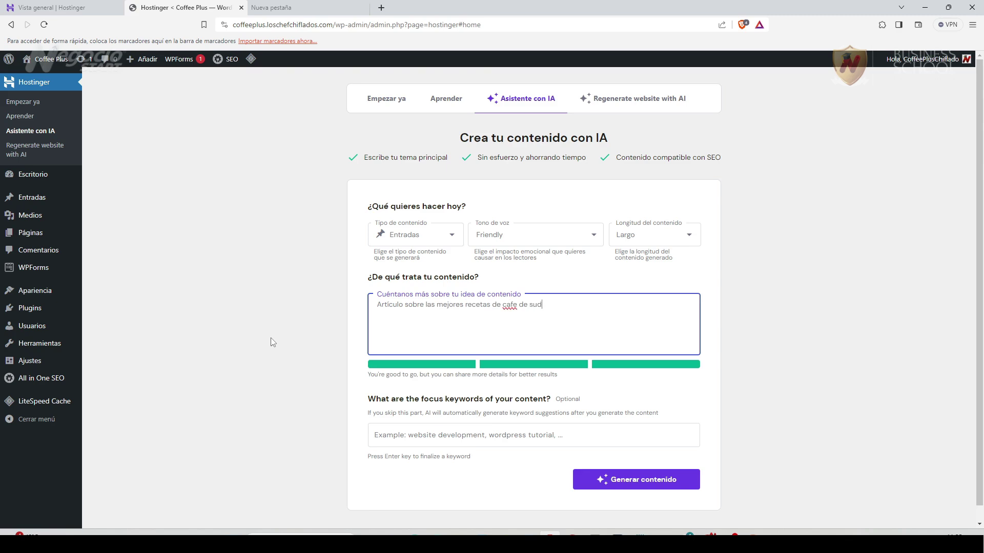
pyautogui.write('america, que incluya las recetas y cómo elaborarlas')
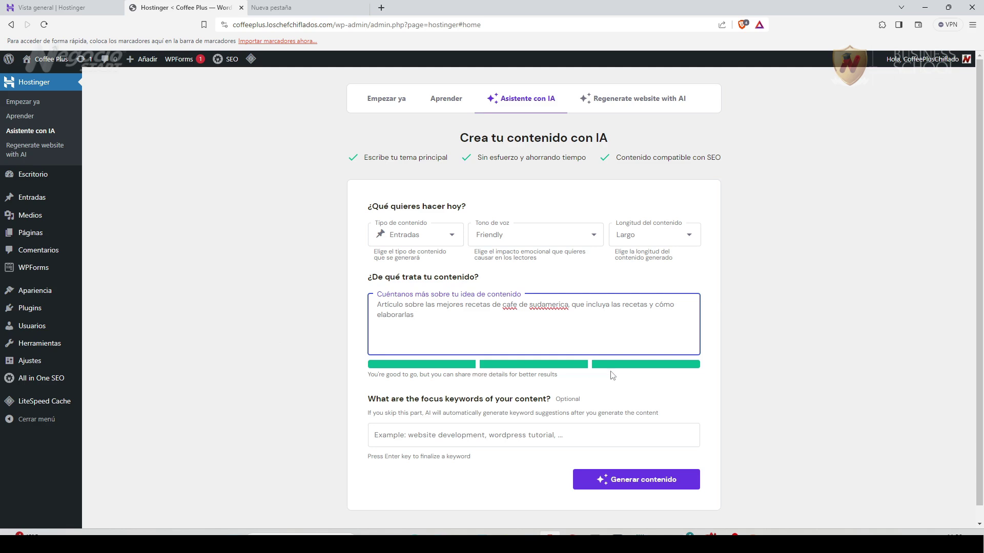
pyautogui.click(300, 436)
pyautogui.scroll(-1, 300, 435)
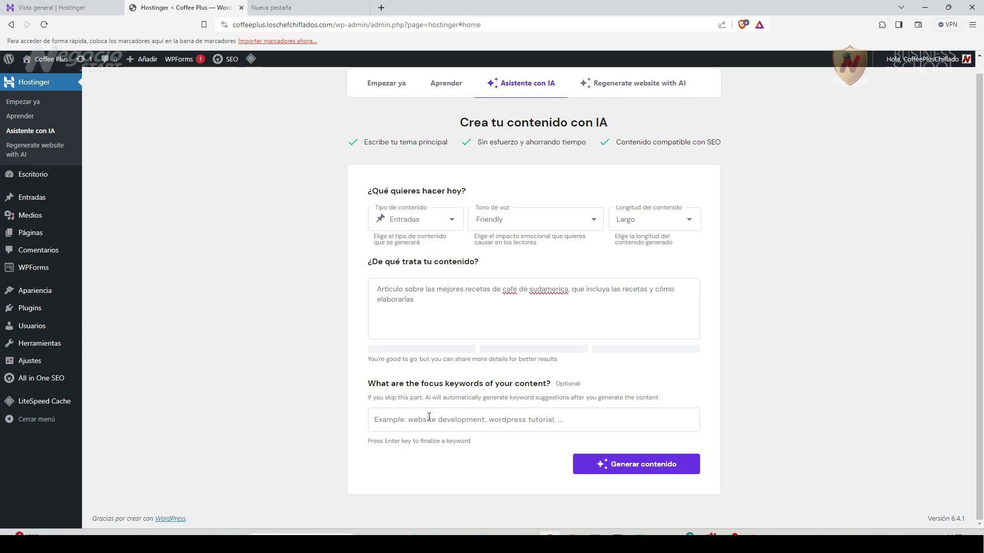
pyautogui.click(650, 465)
pyautogui.scroll(-2, 270, 446)
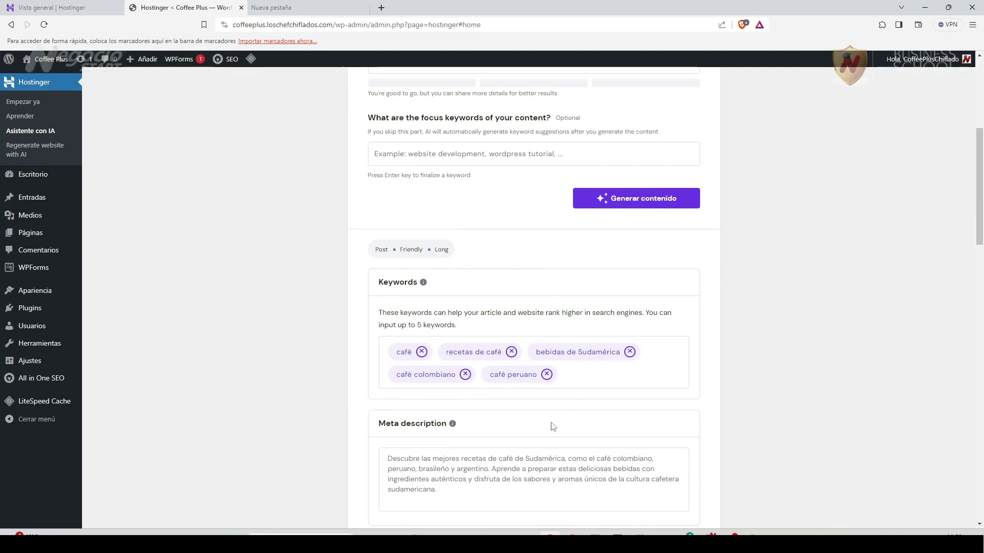
pyautogui.scroll(-3, 341, 456)
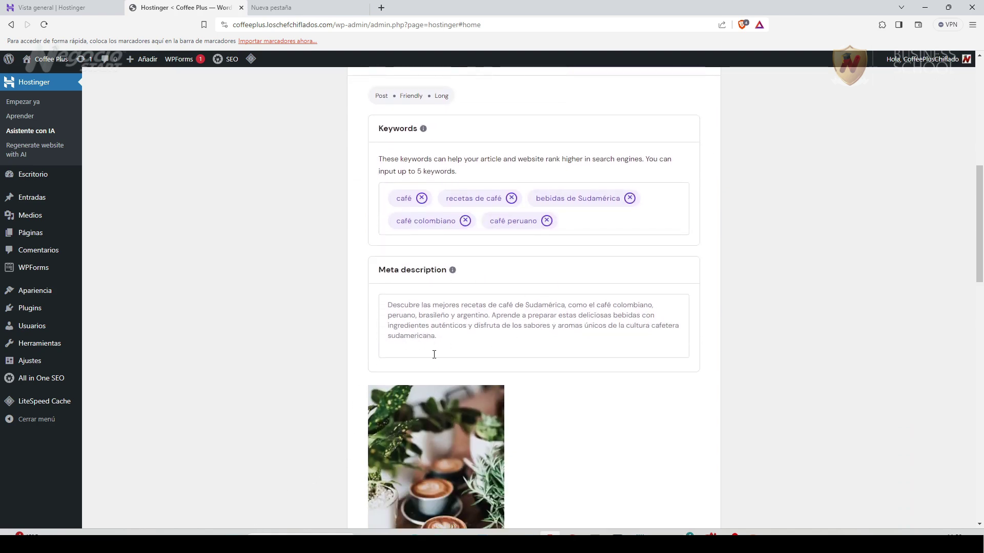
pyautogui.scroll(-6, 620, 425)
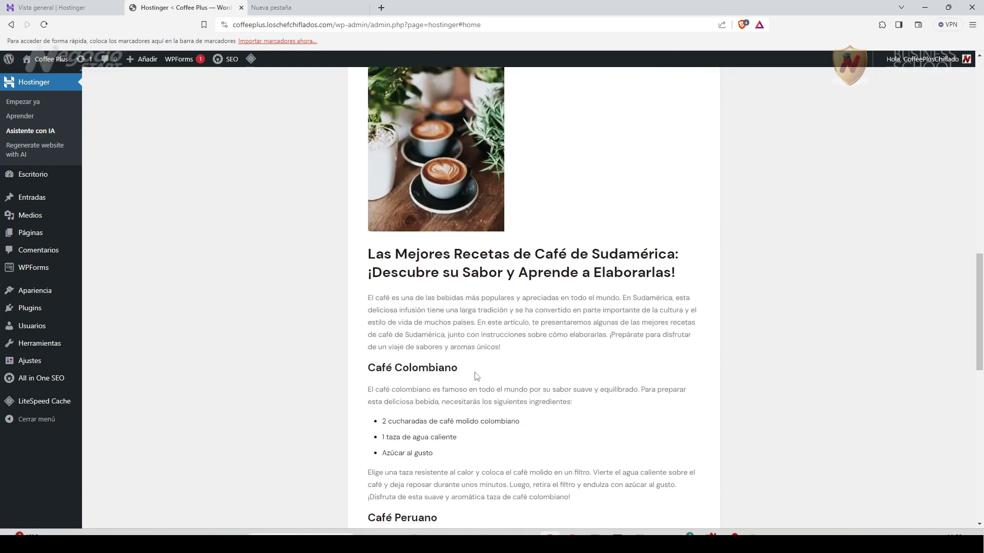
pyautogui.scroll(-4, 471, 369)
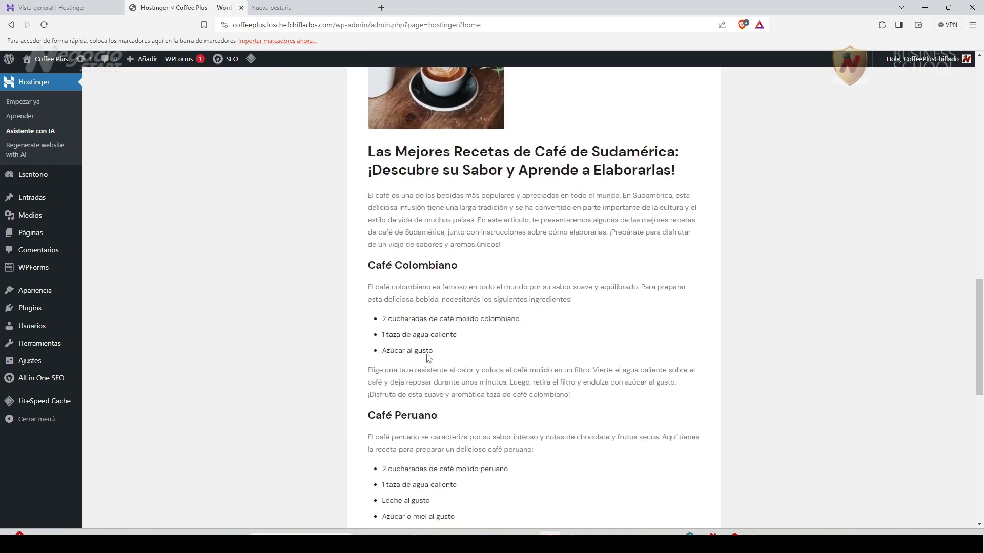
pyautogui.scroll(-8, 478, 363)
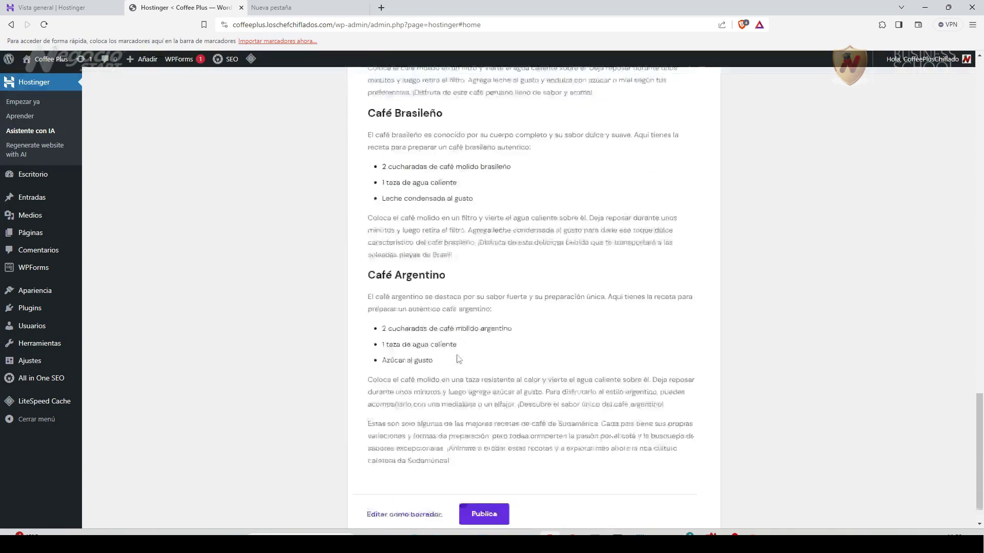
pyautogui.scroll(10, 457, 359)
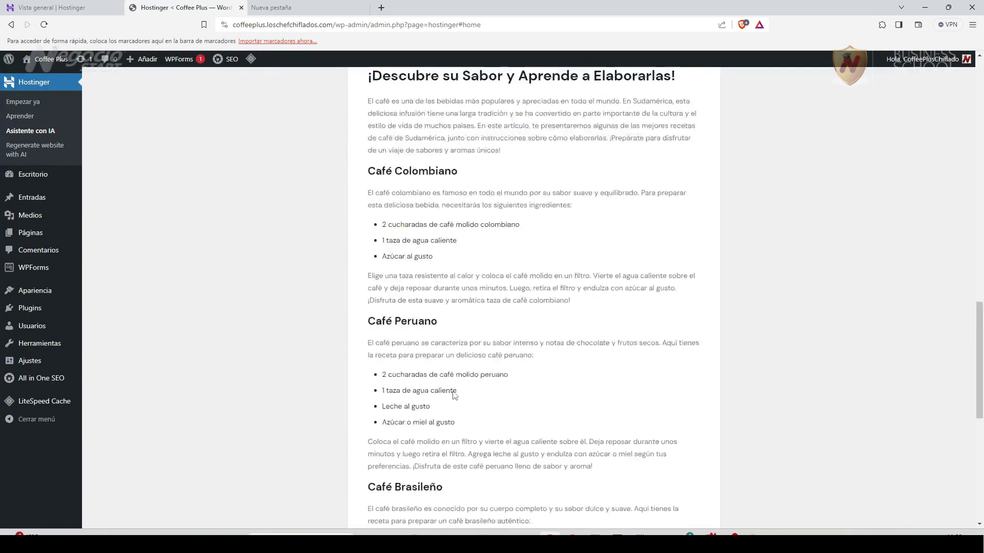
pyautogui.scroll(-8, 452, 395)
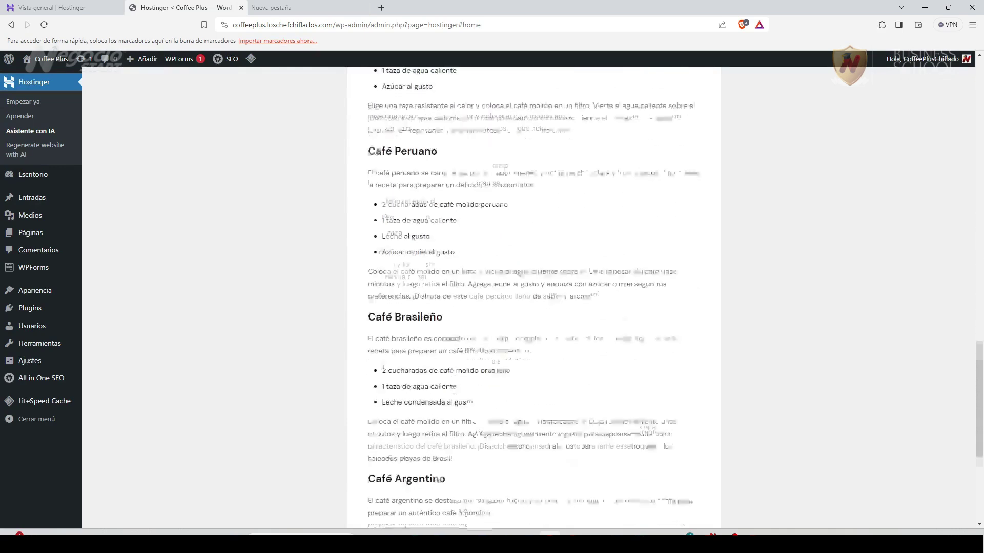
pyautogui.scroll(-2, 454, 390)
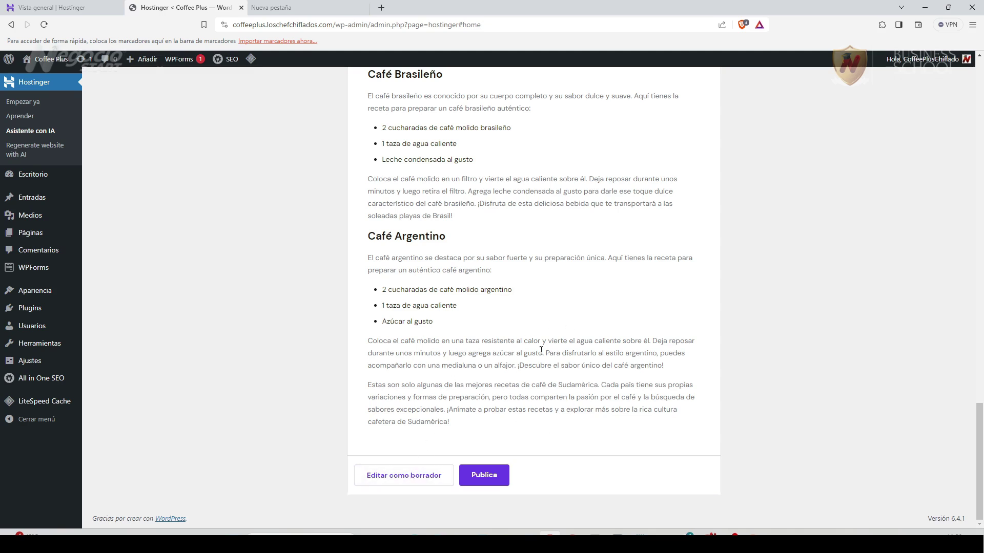
# Save the generated coffee article as a draft, dismiss the editor guide, and return to posts.
pyautogui.click(415, 474)
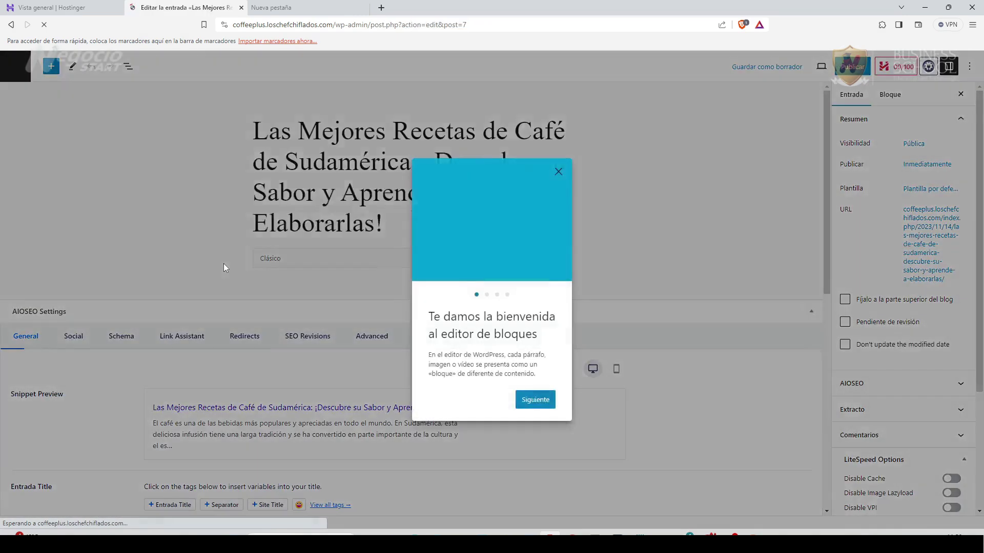
pyautogui.click(233, 323)
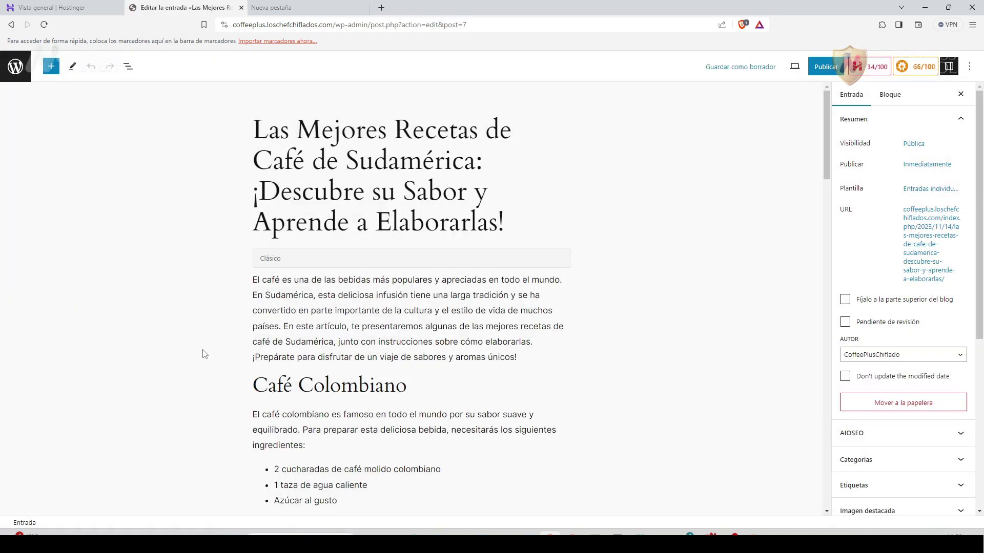
pyautogui.scroll(-10, 215, 338)
pyautogui.scroll(-3, 204, 353)
pyautogui.scroll(15, 204, 353)
pyautogui.click(14, 67)
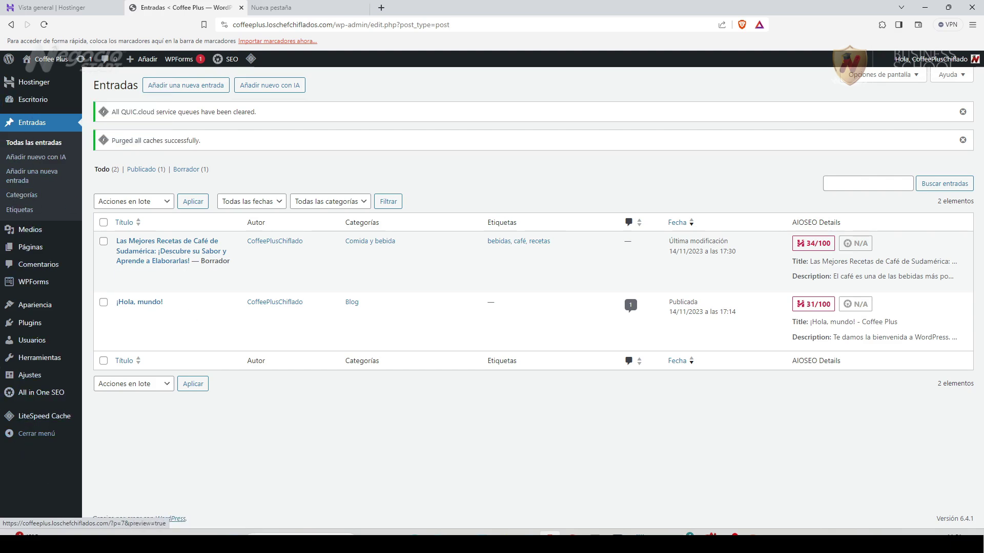
# Go to Plugins and open the Añadir nuevo plugin page.
pyautogui.moveTo(29, 330)
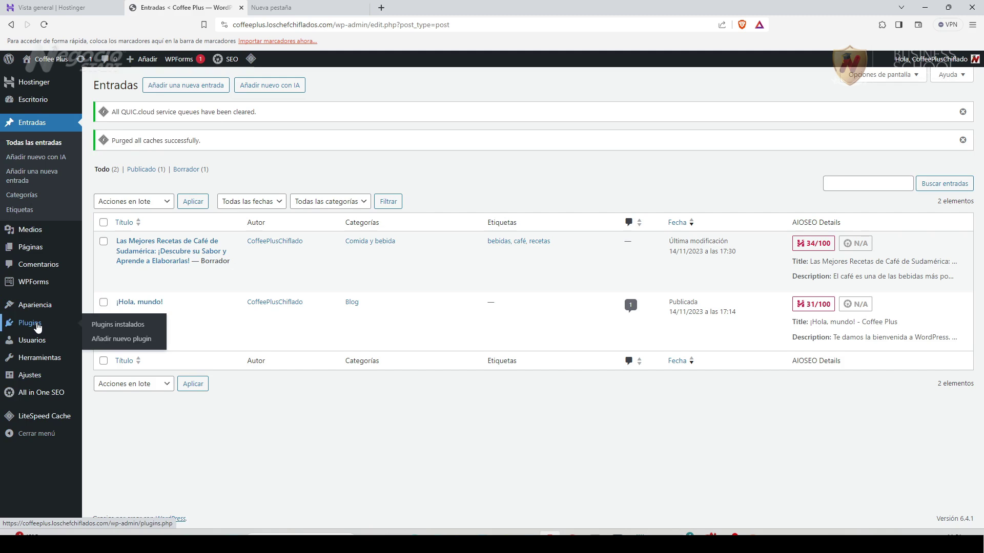
pyautogui.click(37, 327)
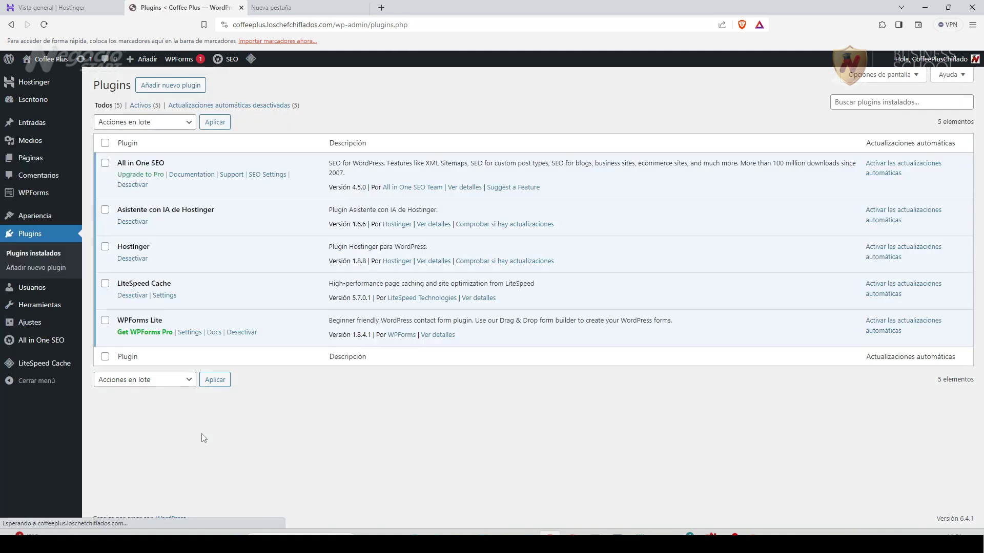
pyautogui.click(186, 88)
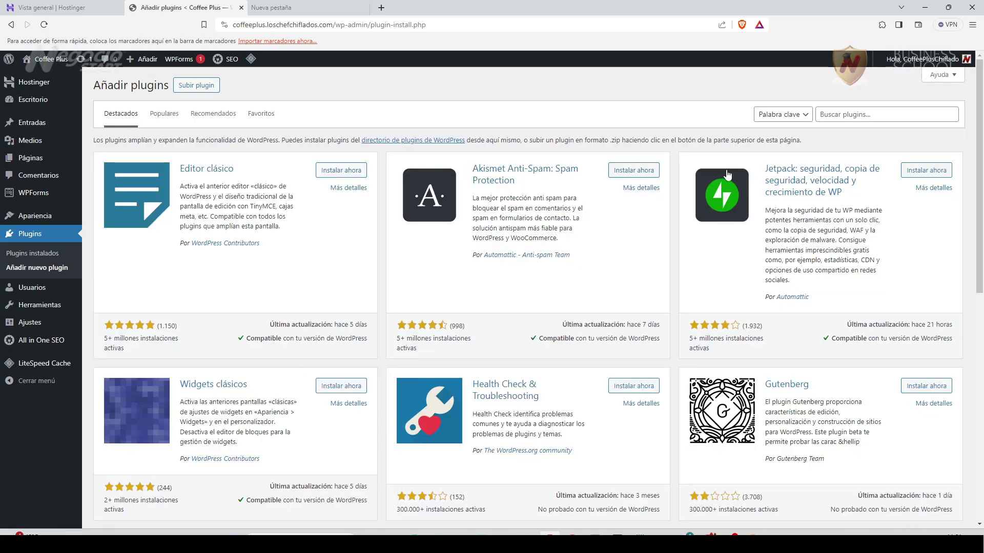
# Search for 'site kit', then install and activate the Site Kit by Google plugin.
pyautogui.click(834, 114)
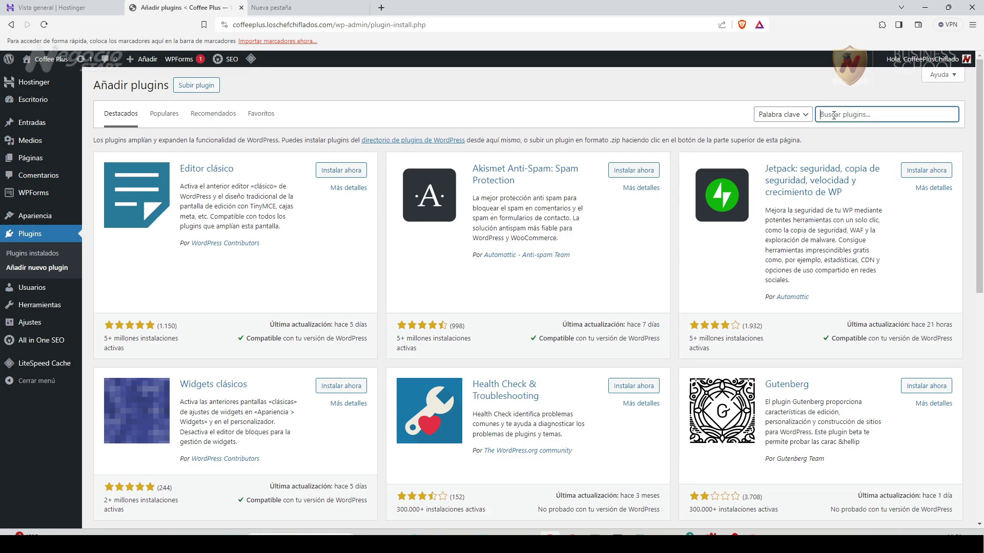
pyautogui.write('site kit')
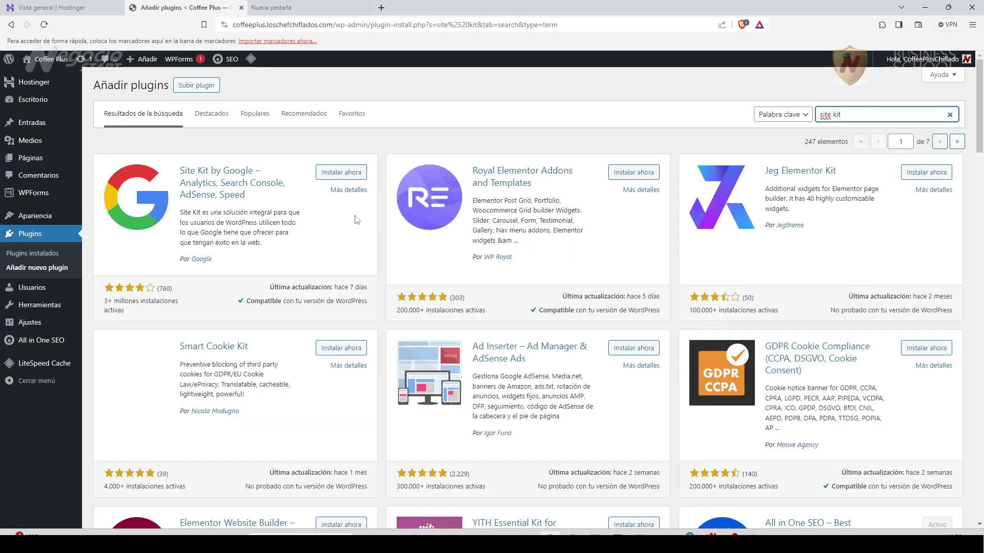
pyautogui.click(342, 173)
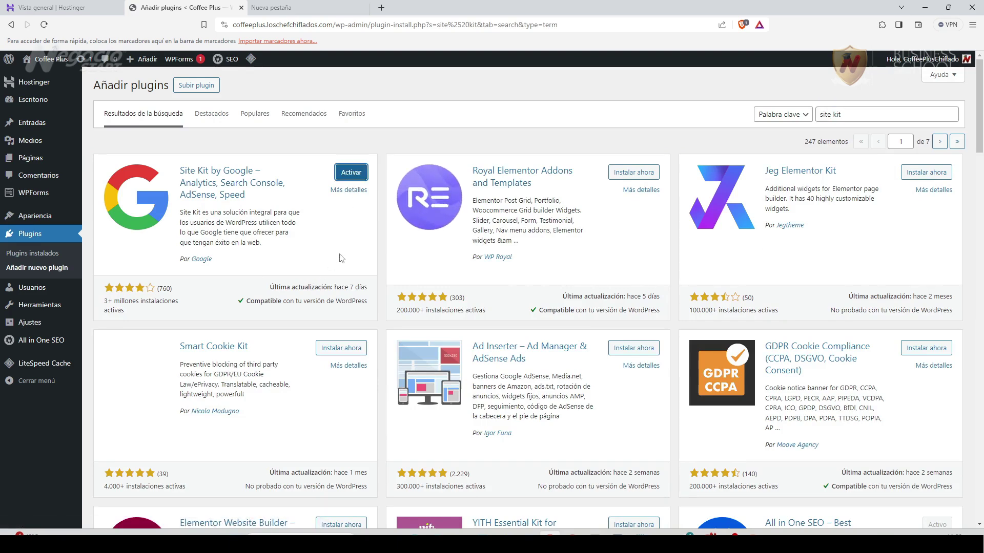
pyautogui.click(352, 174)
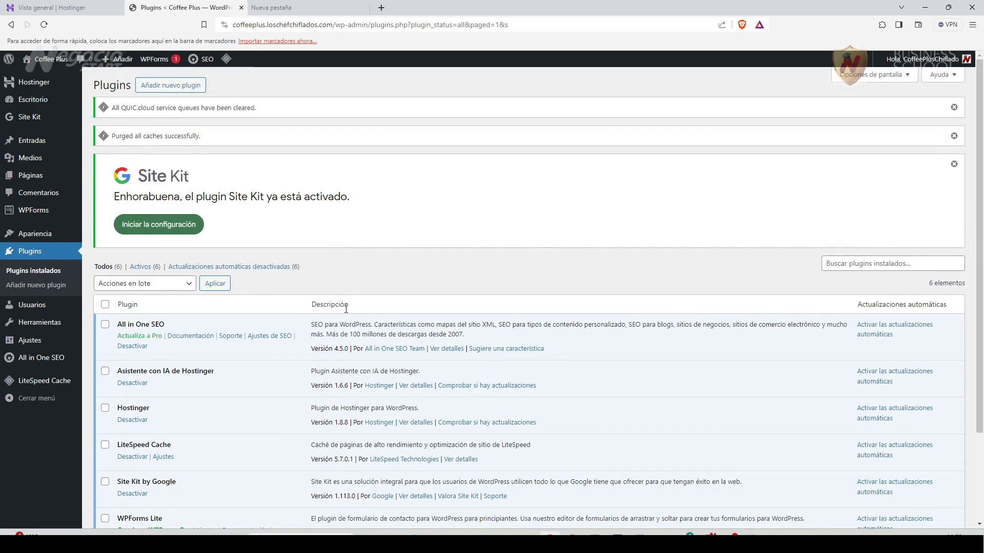
# Dismiss the QUIC.cloud and cache-purge notices and begin the Site Kit setup.
pyautogui.click(954, 108)
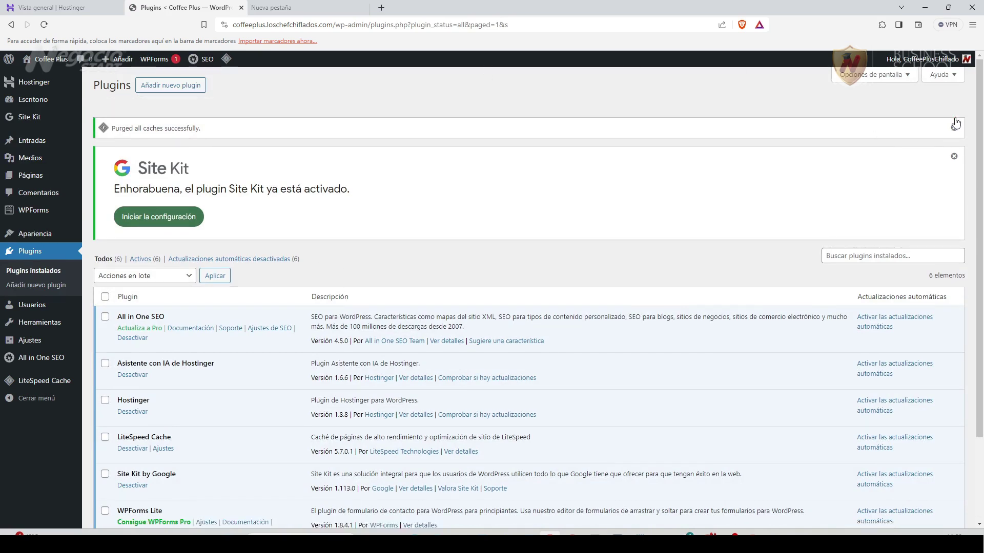
pyautogui.click(953, 109)
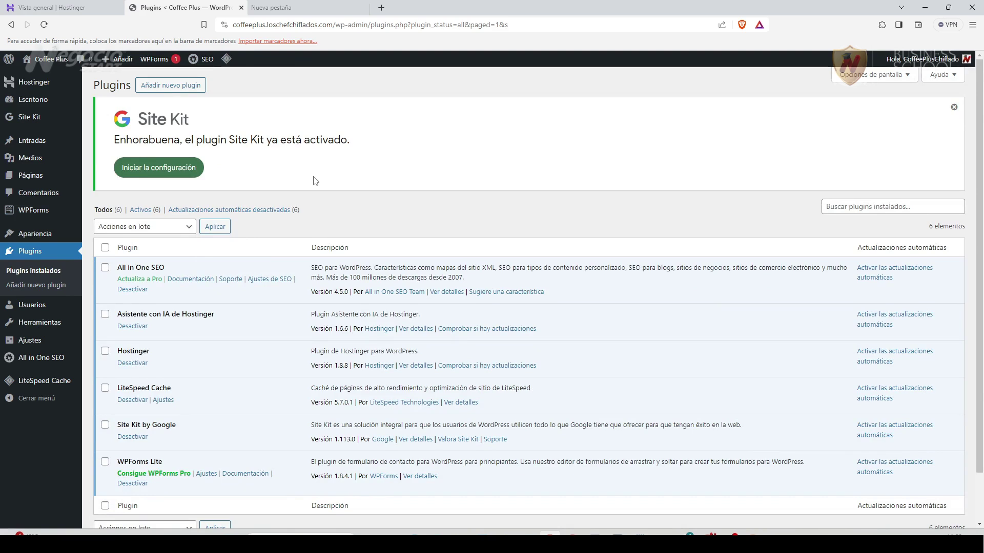
pyautogui.click(159, 168)
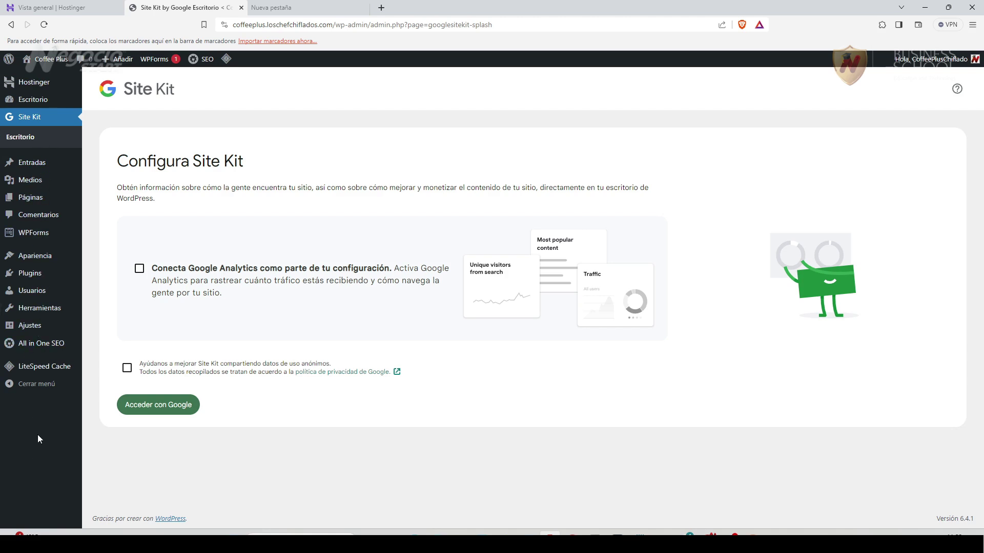
# In Ajustes > Generales, paste 'Aromas de mi tierra para el mundo' as the short description.
pyautogui.moveTo(31, 330)
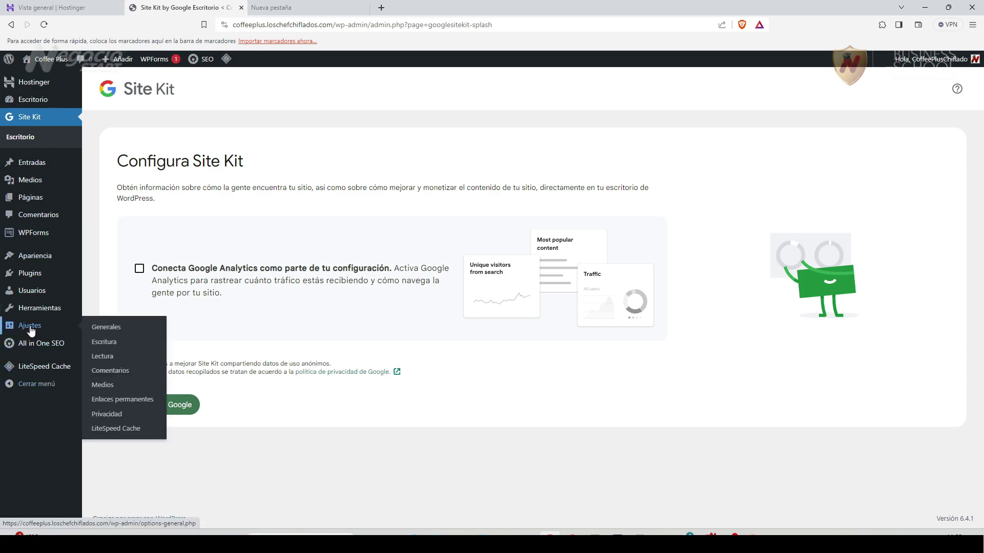
pyautogui.click(106, 330)
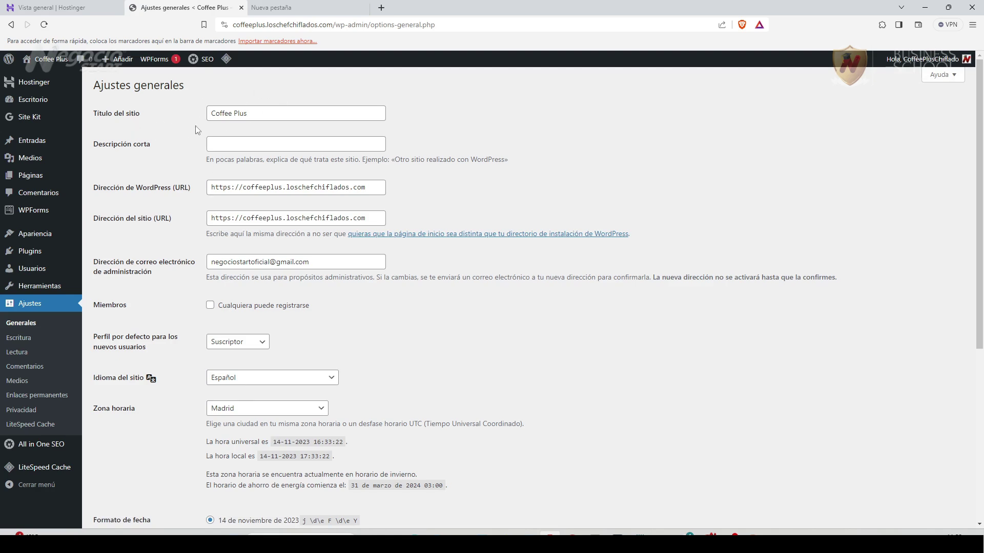
pyautogui.click(239, 143)
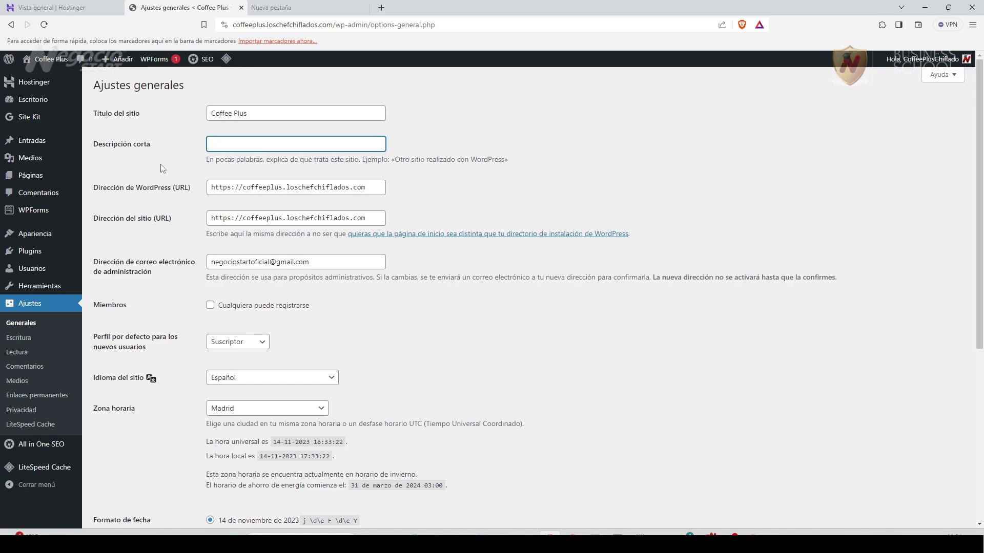
pyautogui.write('Aromas de mi tierra para el mundo')
pyautogui.click(469, 133)
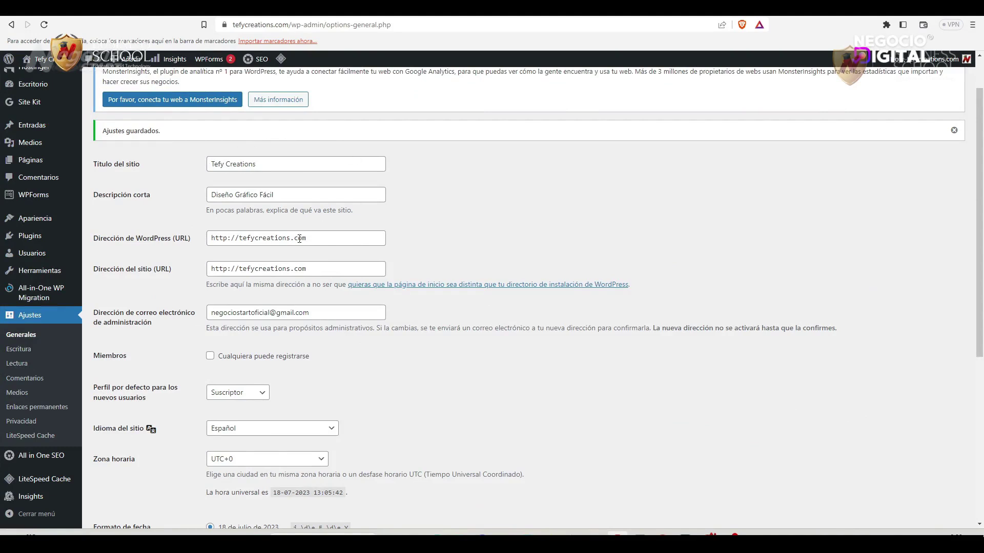
# Change the WordPress and site addresses from http to https and save the settings.
pyautogui.click(228, 240)
pyautogui.write('s')
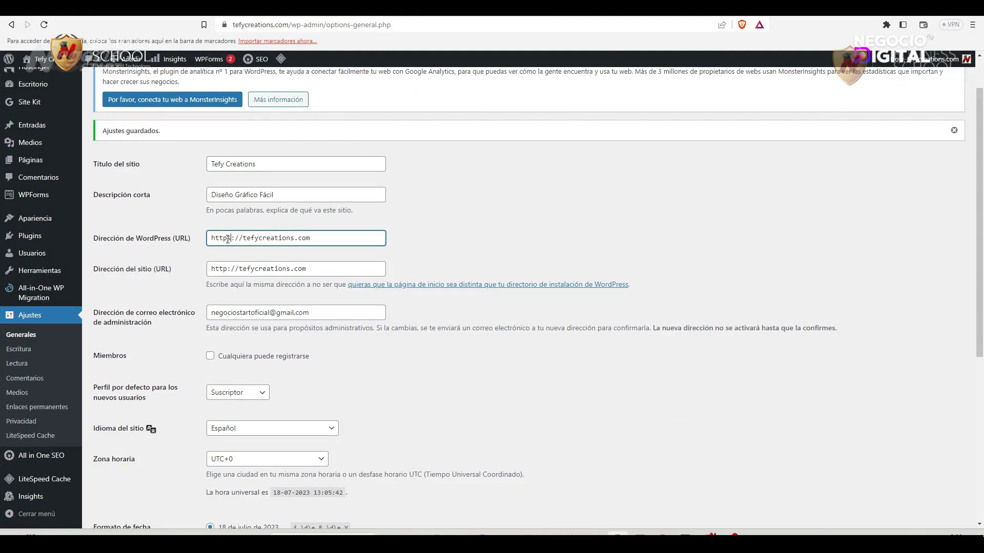
pyautogui.click(229, 270)
pyautogui.write('s')
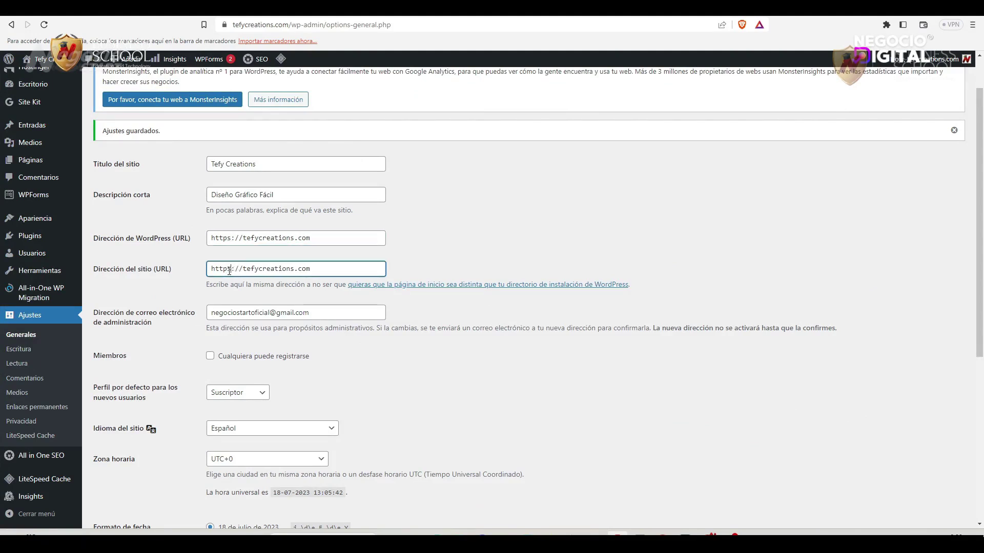
pyautogui.click(484, 230)
pyautogui.scroll(-4, 486, 291)
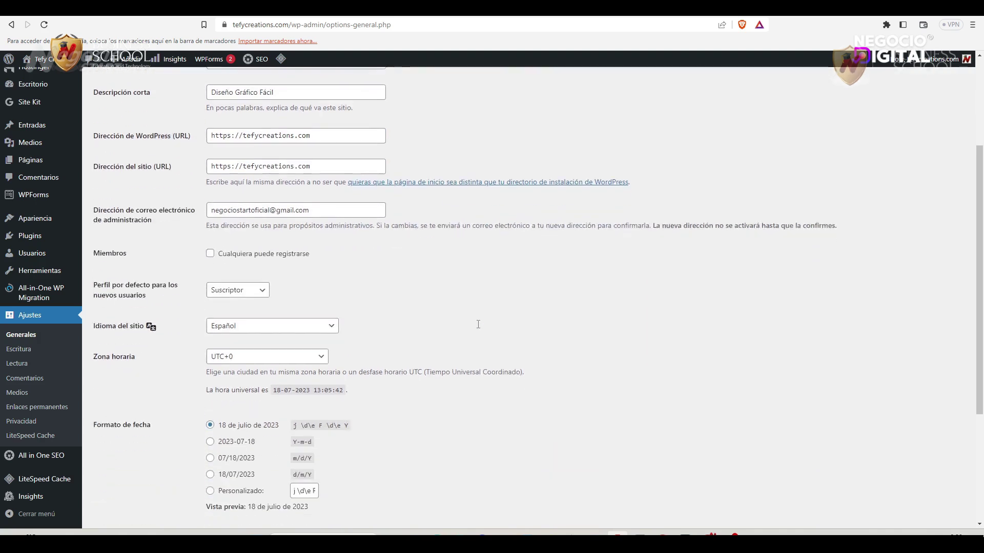
pyautogui.scroll(-2, 479, 328)
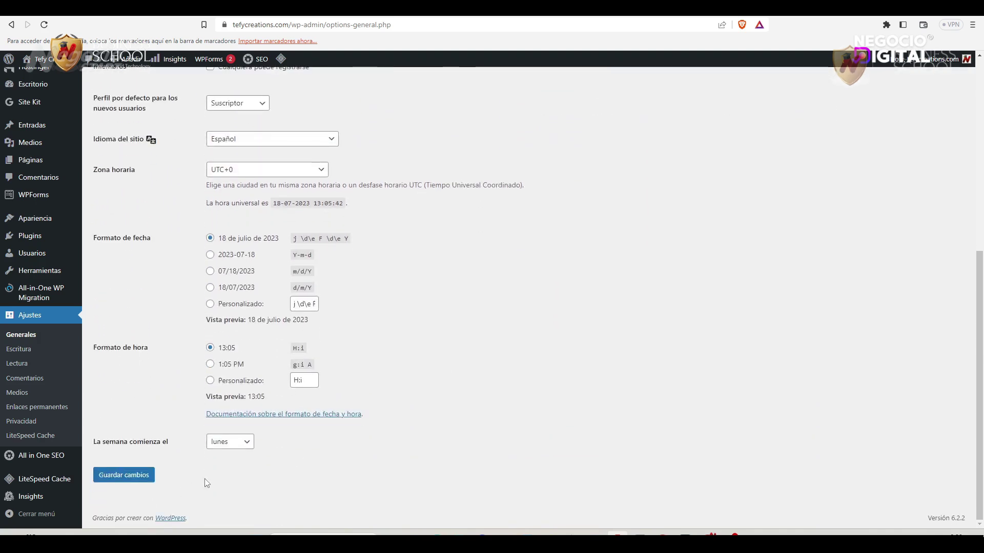
pyautogui.click(130, 482)
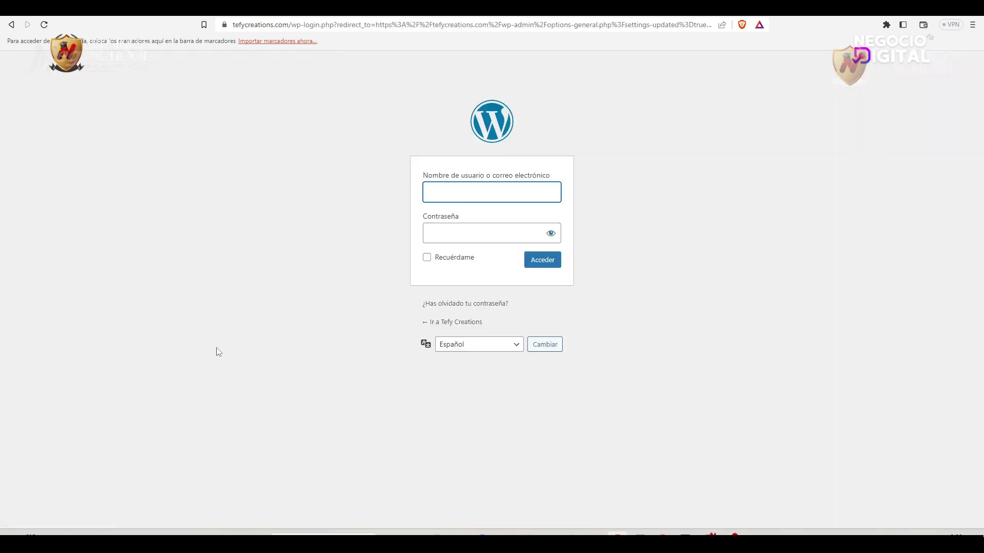
# Log back in with the saved username and the account password.
pyautogui.click(466, 197)
pyautogui.click(501, 219)
pyautogui.click(467, 236)
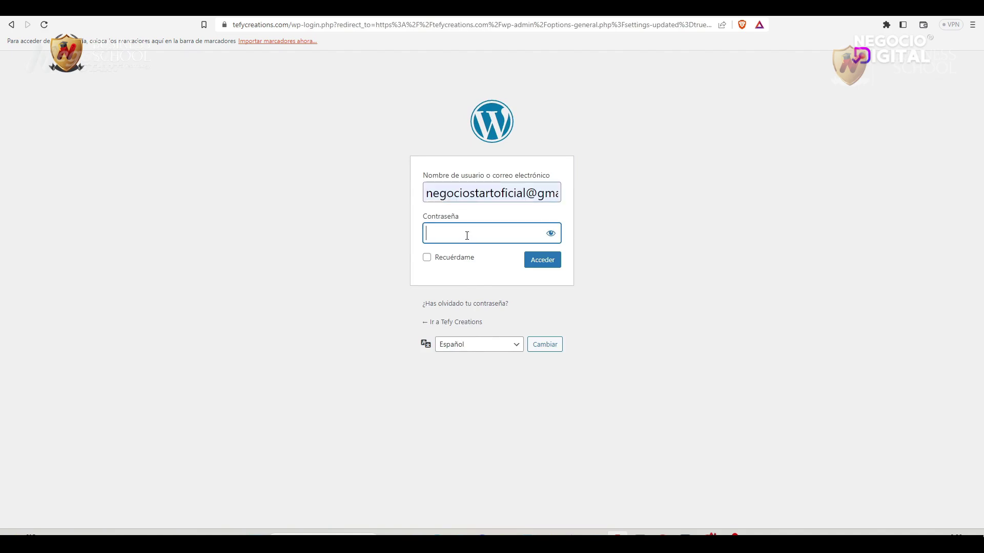
pyautogui.hotkey('ctrl', 'v')
pyautogui.click(543, 260)
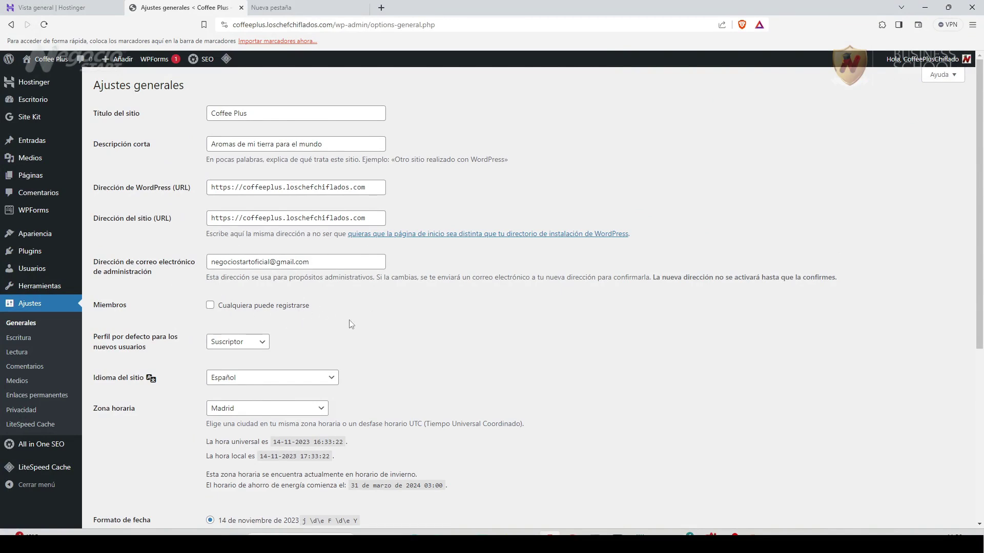
# Select Guayaquil as the site time zone.
pyautogui.scroll(-1, 351, 318)
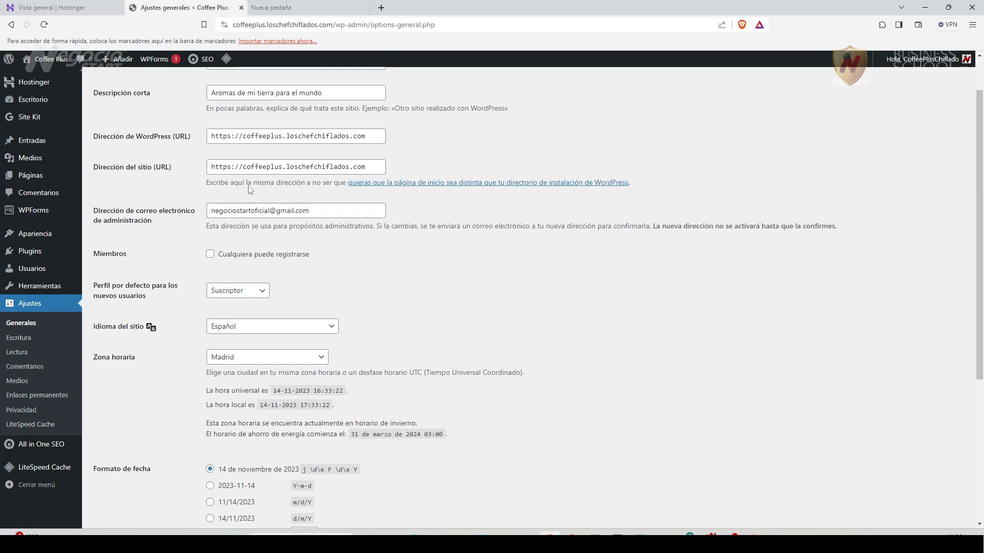
pyautogui.scroll(-2, 395, 362)
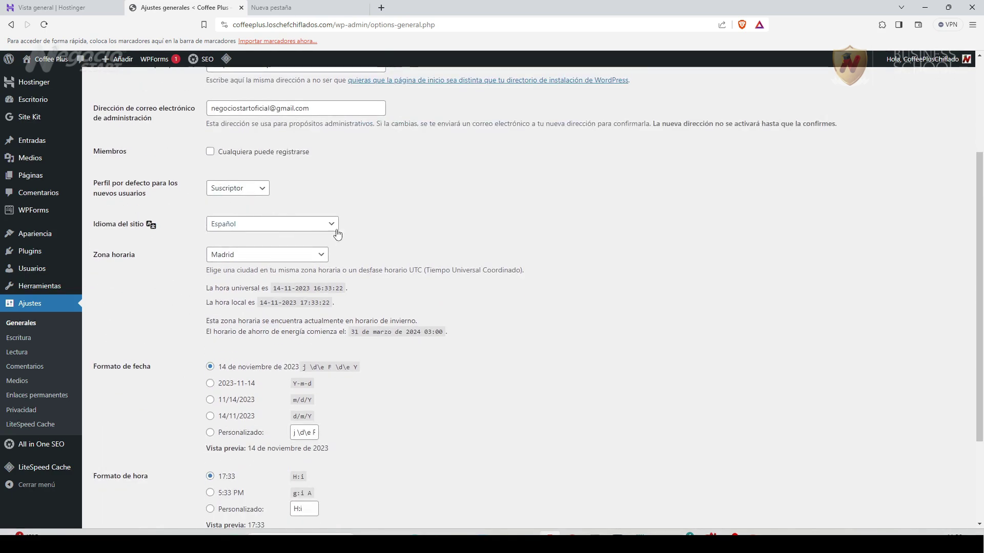
pyautogui.click(320, 256)
pyautogui.scroll(20, 256, 307)
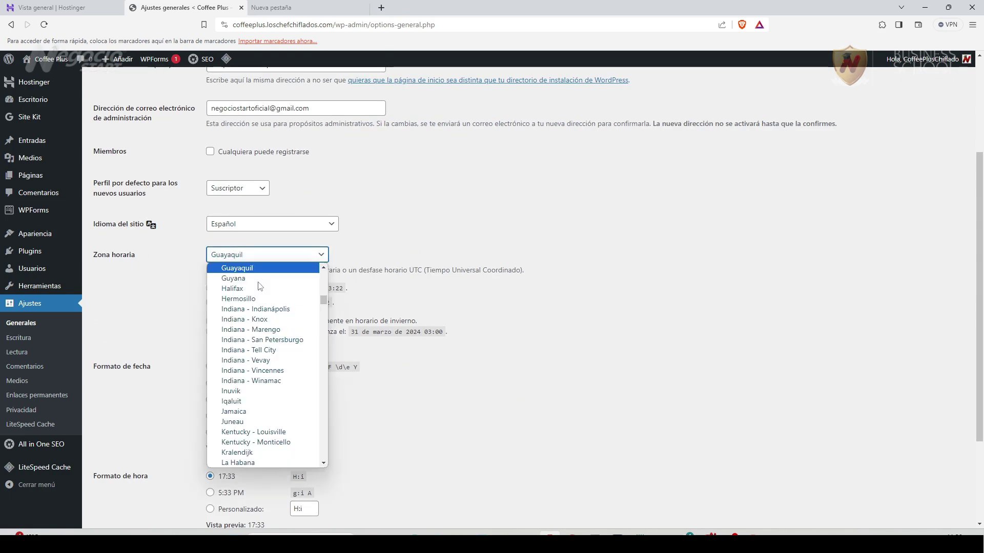
pyautogui.click(253, 276)
# Keep lunes as the week's first day, save the general settings, and open writing settings.
pyautogui.scroll(-2, 253, 277)
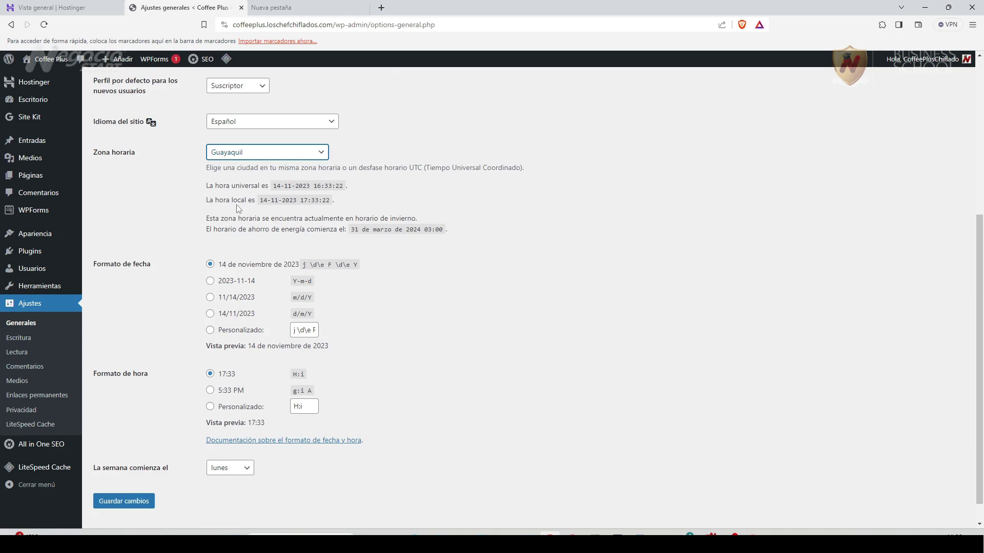
pyautogui.scroll(-1, 131, 425)
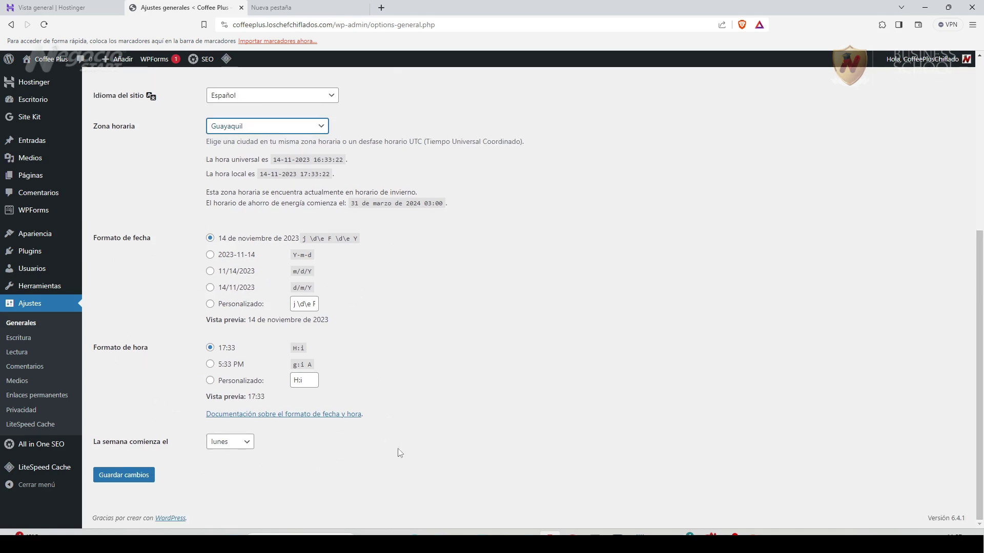
pyautogui.click(248, 442)
pyautogui.click(246, 459)
pyautogui.click(126, 477)
pyautogui.click(18, 338)
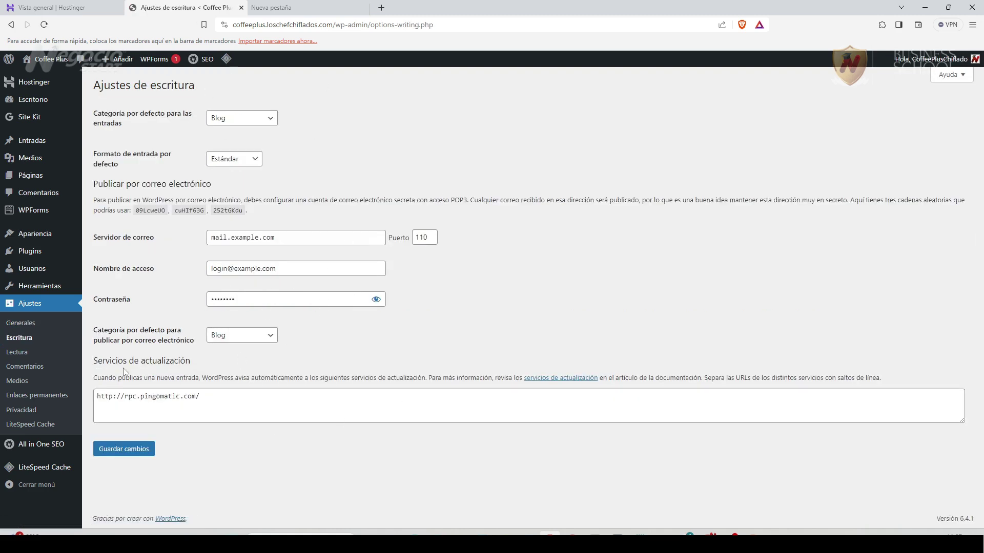
# Set Reading feed entries to Extracto, save, and go to the comment settings.
pyautogui.click(17, 352)
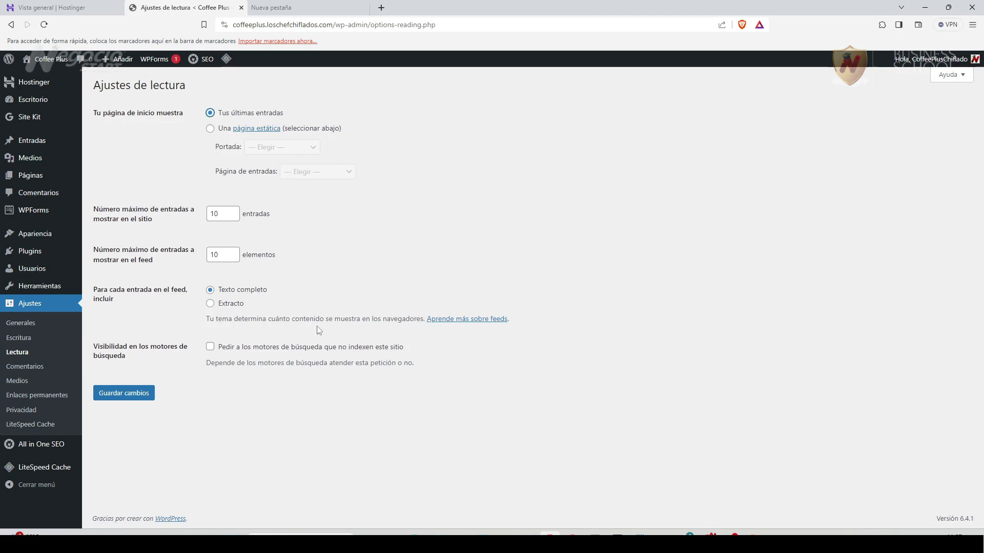
pyautogui.click(212, 306)
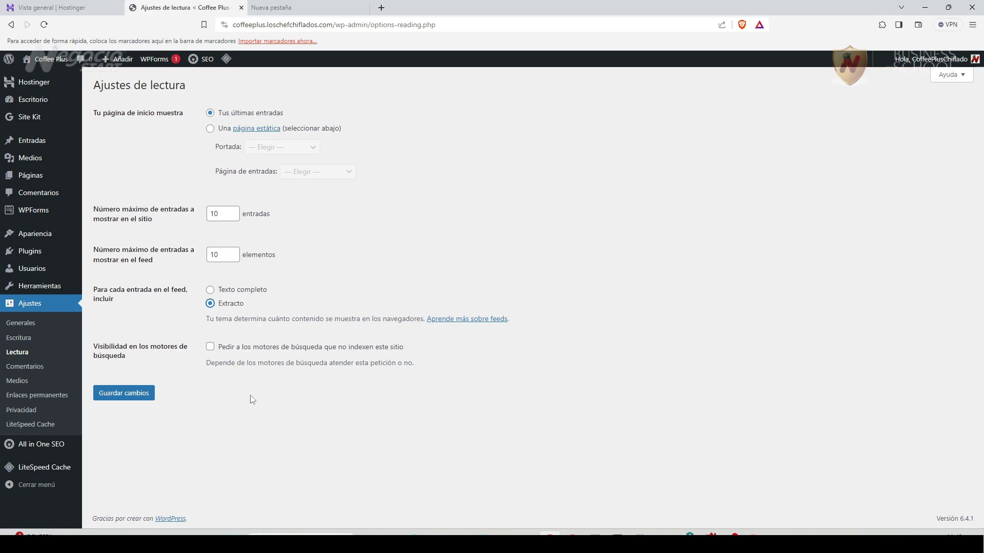
pyautogui.click(124, 398)
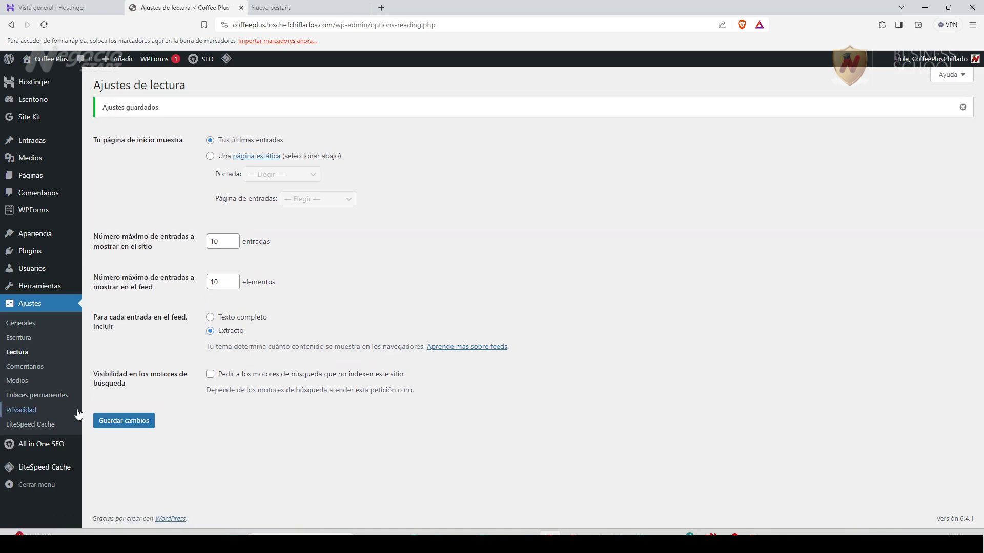
pyautogui.click(25, 366)
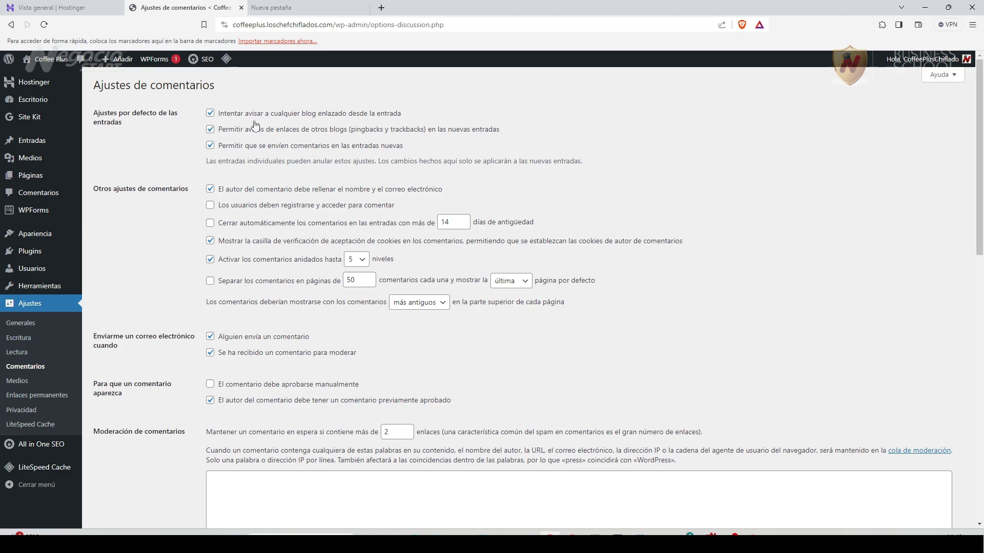
# Toggle the pingback, new-post comment and manual approval options, then open Plugins instalados.
pyautogui.click(210, 129)
pyautogui.click(211, 146)
pyautogui.scroll(-1, 187, 397)
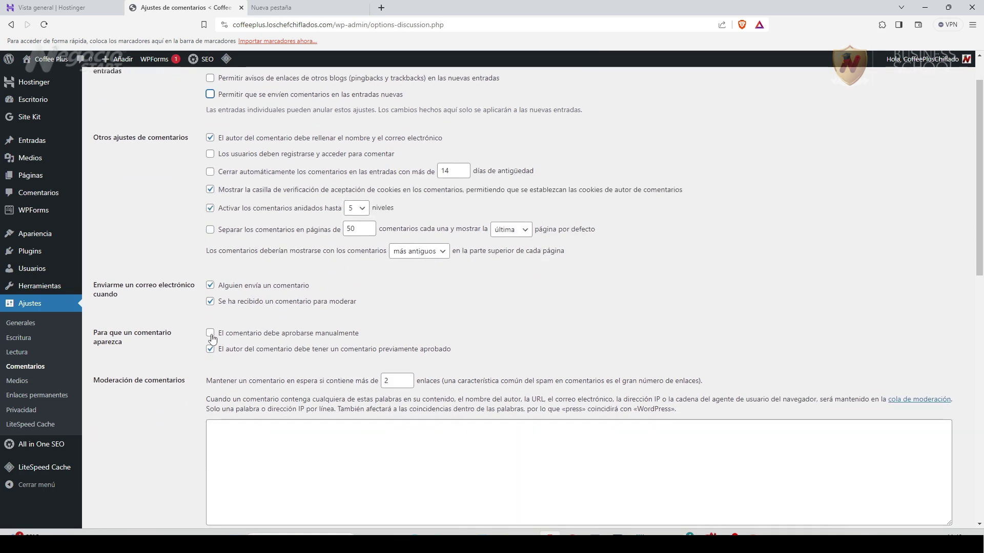
pyautogui.click(210, 334)
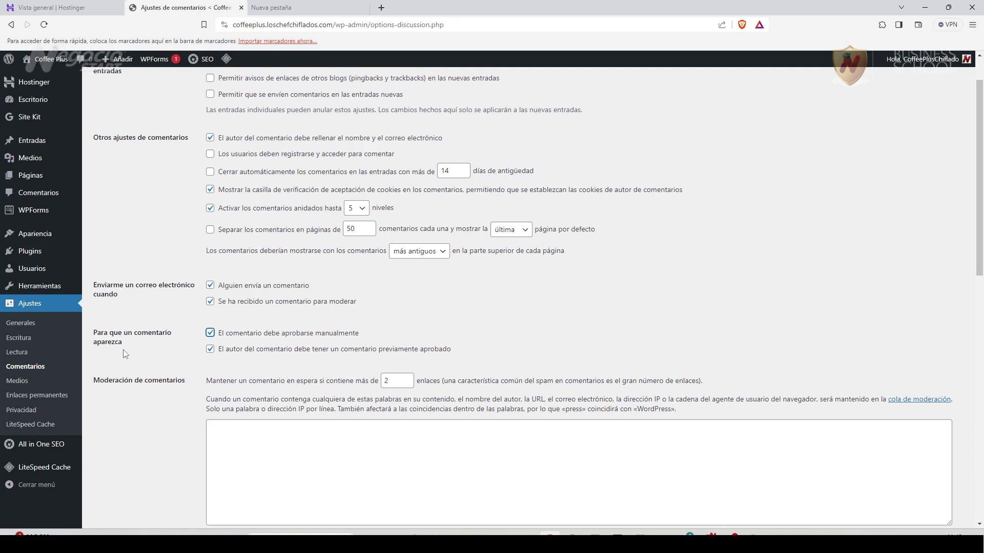
pyautogui.moveTo(20, 251)
pyautogui.click(146, 257)
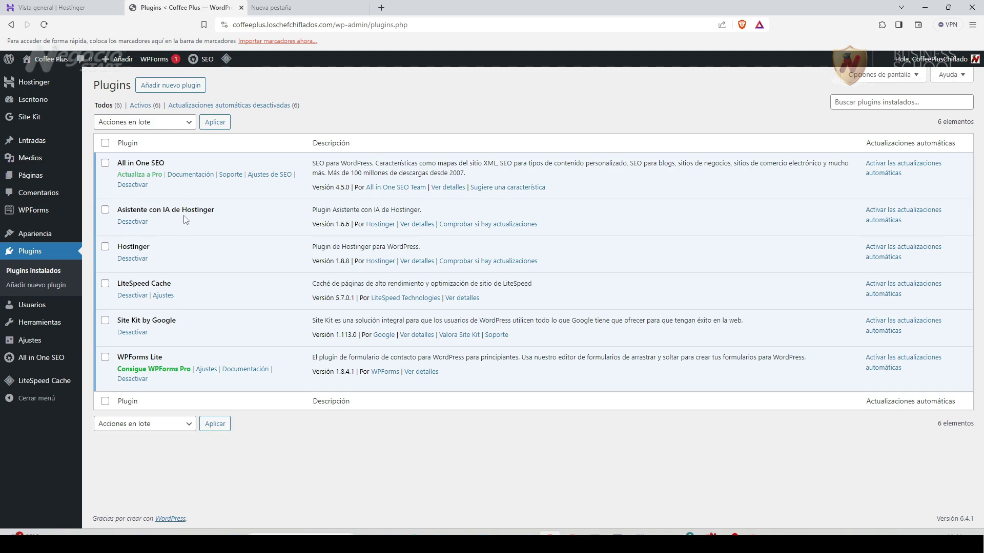
# Deactivate All in One SEO and start deleting it.
pyautogui.click(132, 185)
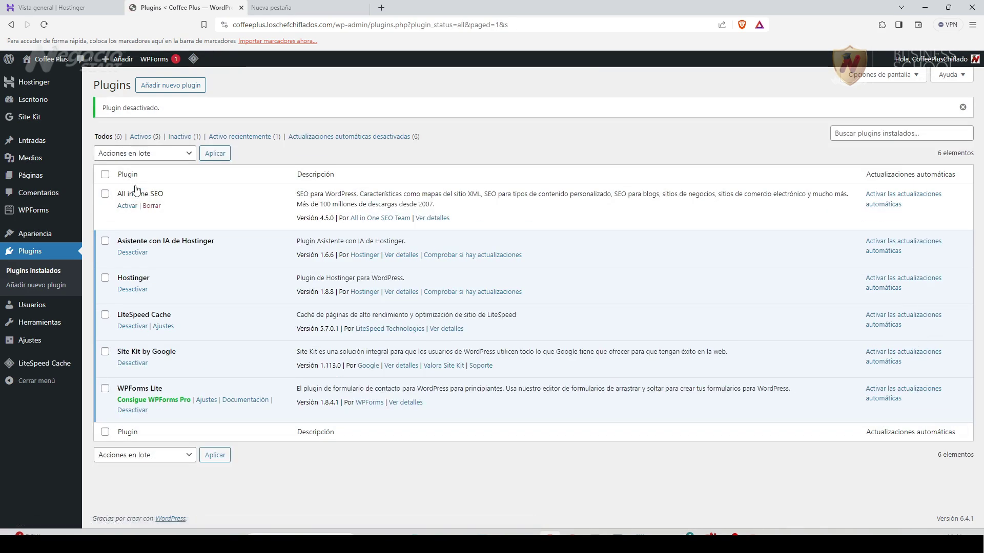
pyautogui.click(151, 207)
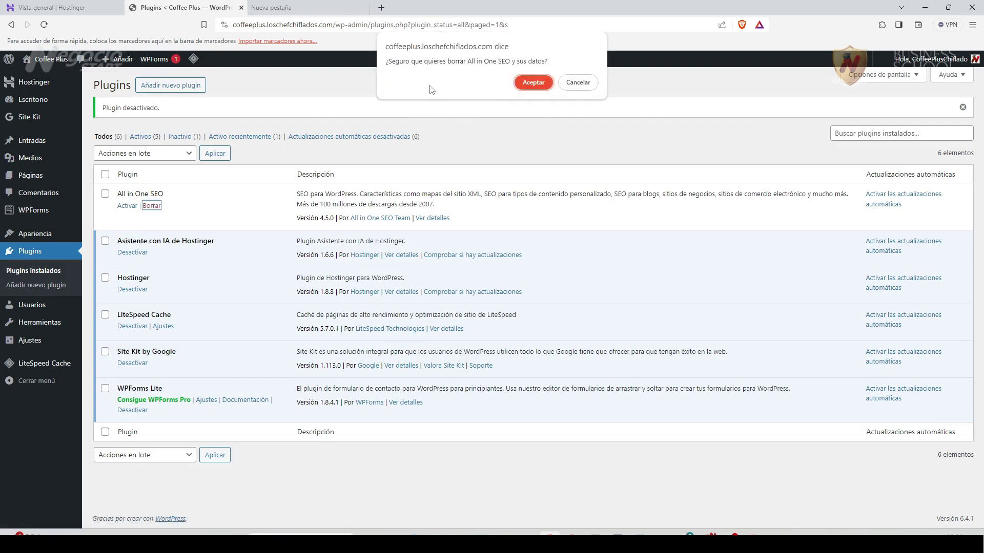
# Cancel the All in One SEO deletion and reactivate the plugin.
pyautogui.click(596, 87)
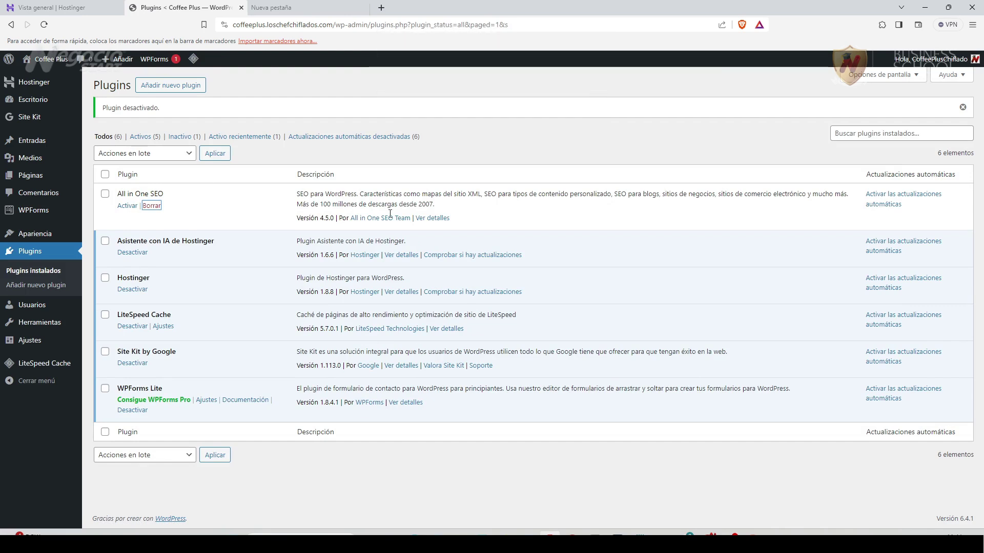
pyautogui.click(127, 207)
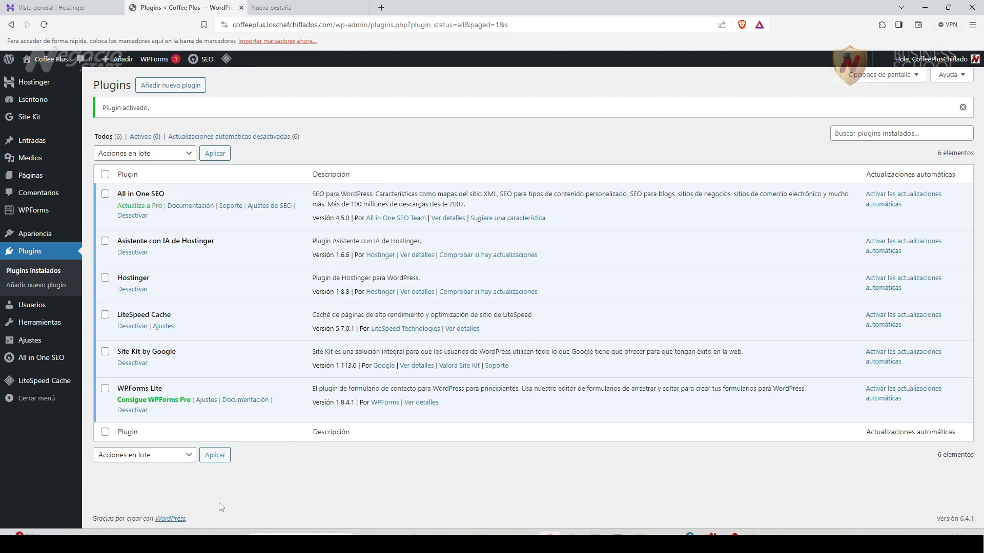
pyautogui.moveTo(29, 329)
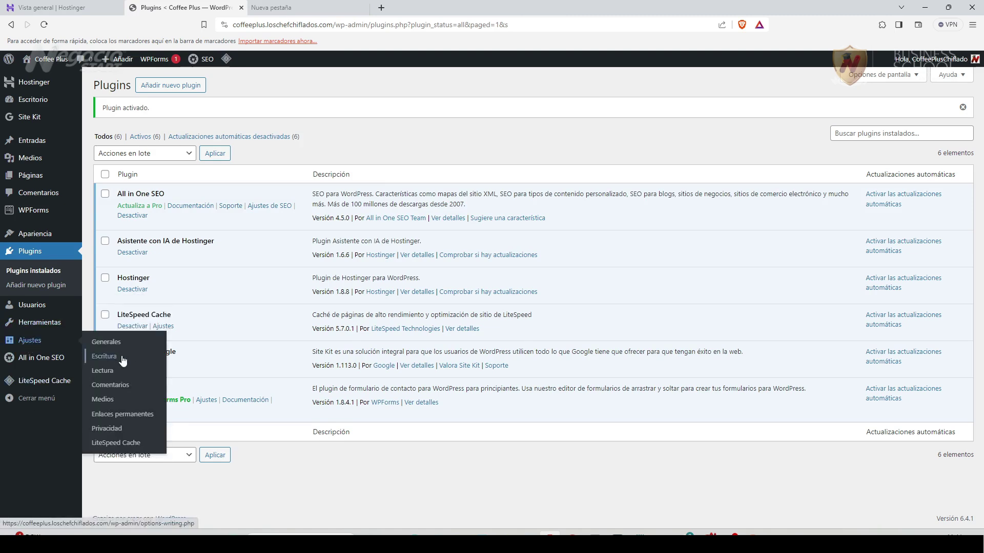
# In Ajustes de comentarios, disable pingbacks and new-post comments, require manual approval, and save.
pyautogui.click(116, 385)
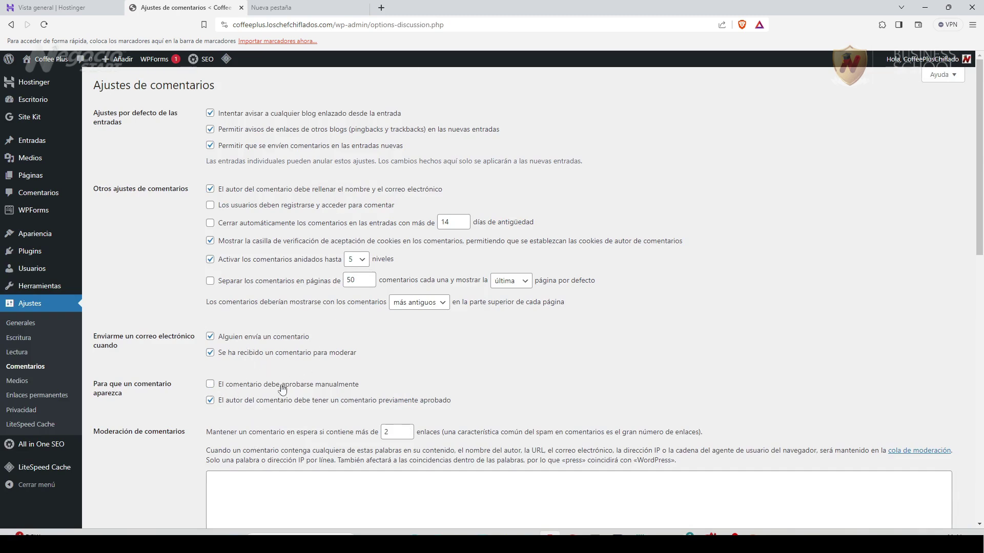
pyautogui.click(210, 385)
pyautogui.click(210, 129)
pyautogui.click(210, 147)
pyautogui.scroll(-10, 205, 461)
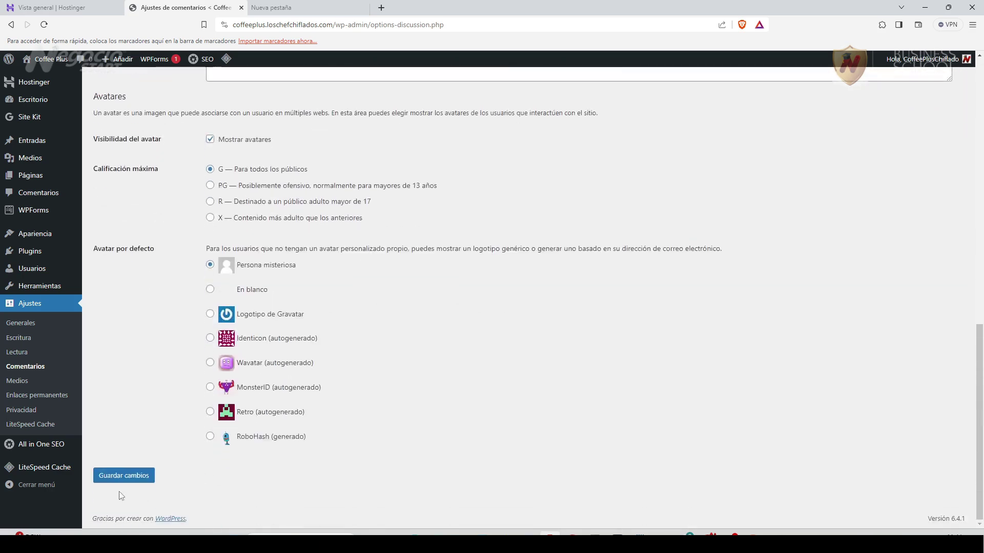
pyautogui.click(124, 475)
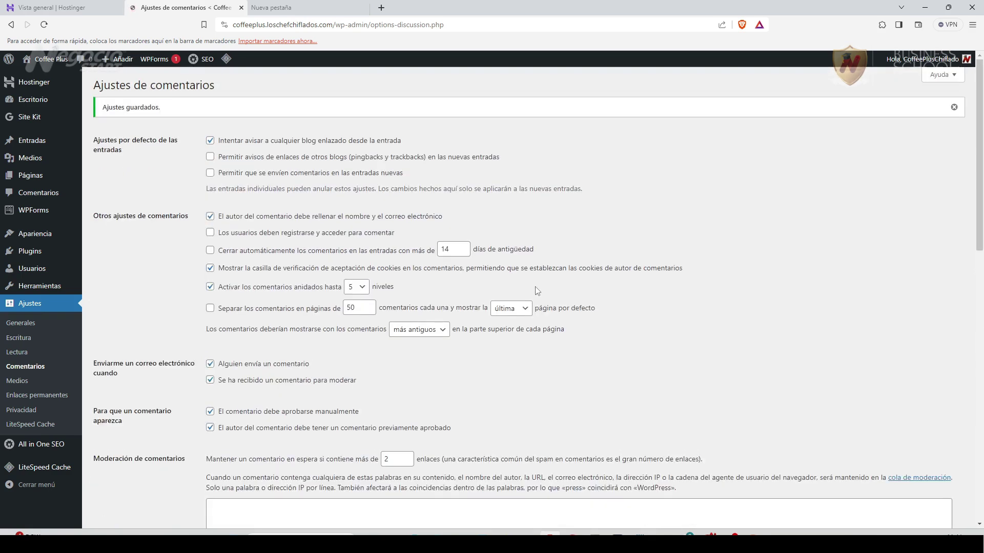
# In Ajustes de medios, clear the thumbnail width and height values.
pyautogui.click(17, 381)
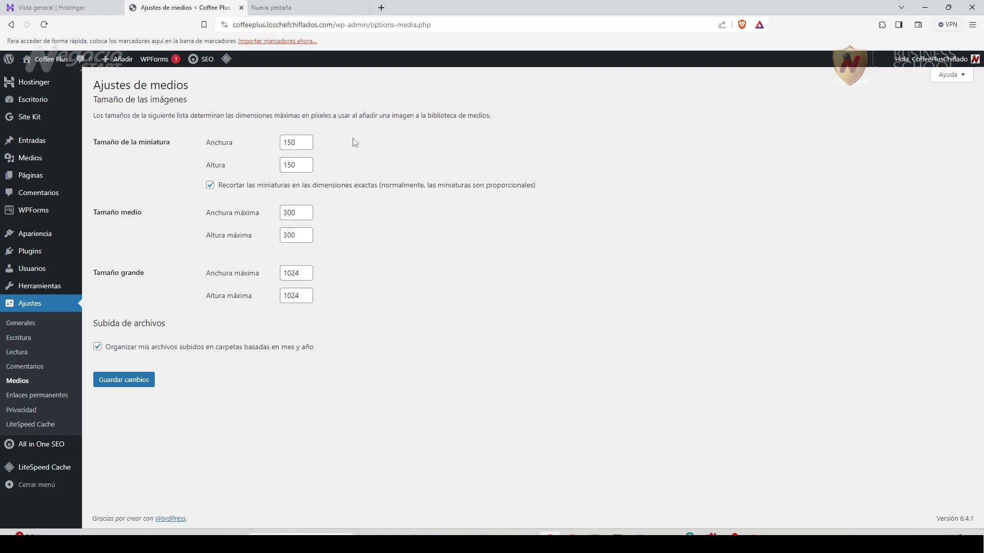
pyautogui.doubleClick(297, 137)
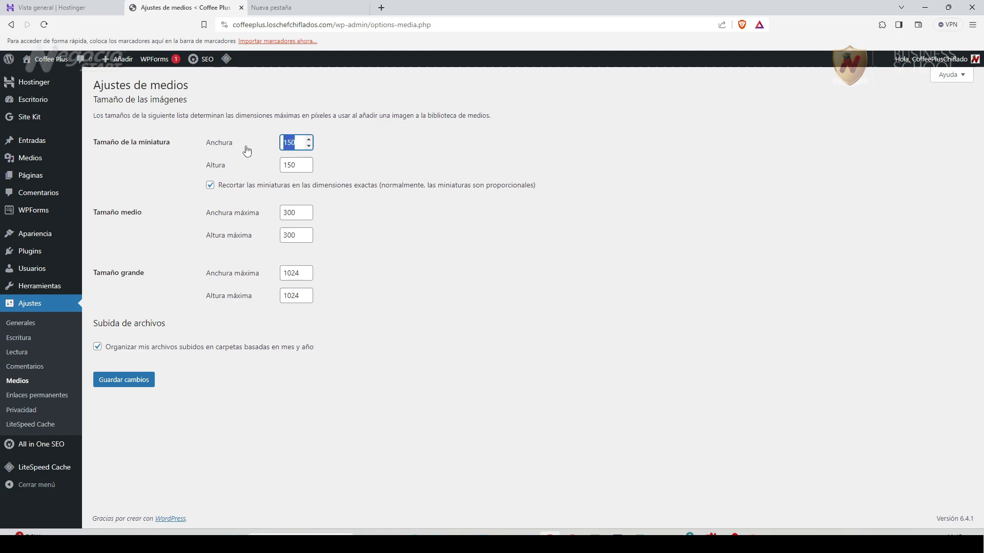
pyautogui.press('BackSpace')
pyautogui.doubleClick(296, 165)
pyautogui.press('BackSpace')
# Clear the medium and large size fields, save, and open Enlaces permanentes.
pyautogui.doubleClick(295, 212)
pyautogui.press('BackSpace')
pyautogui.press('Tab')
pyautogui.press('BackSpace')
pyautogui.press('Tab')
pyautogui.press('BackSpace')
pyautogui.press('Tab')
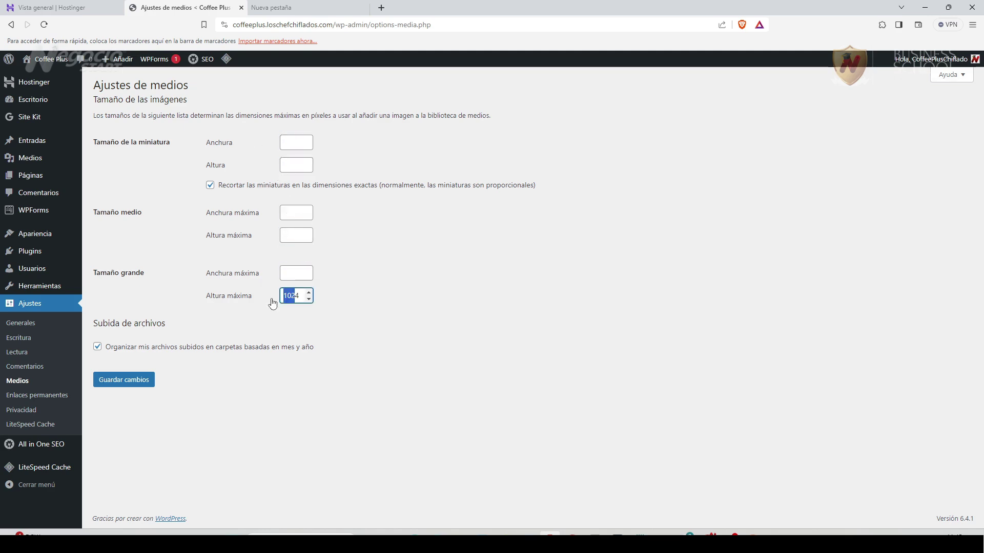
pyautogui.press('BackSpace')
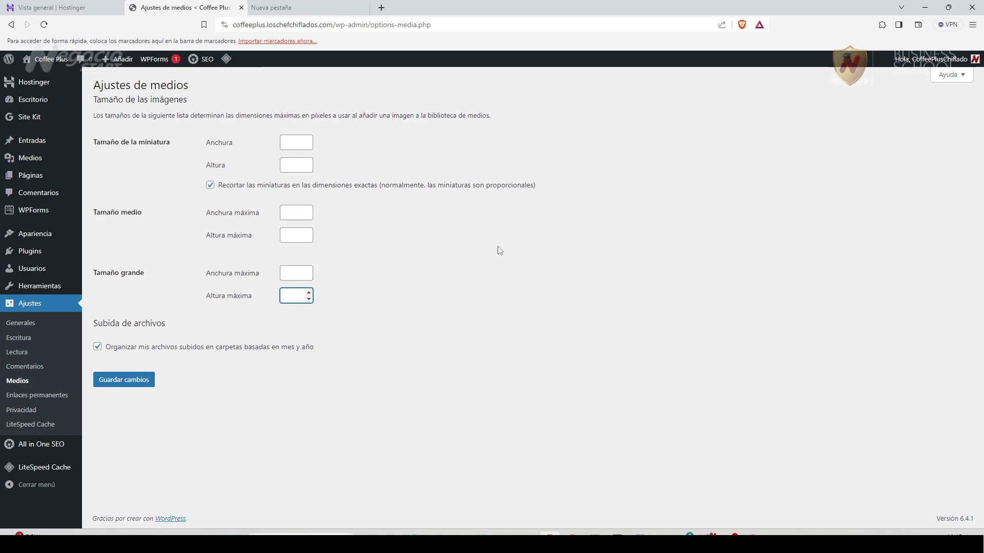
pyautogui.click(300, 425)
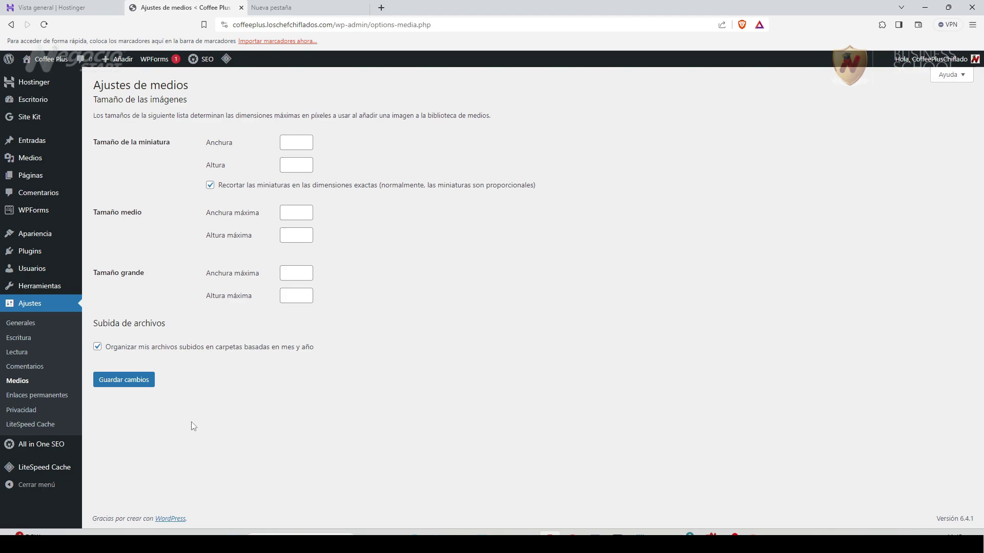
pyautogui.click(140, 386)
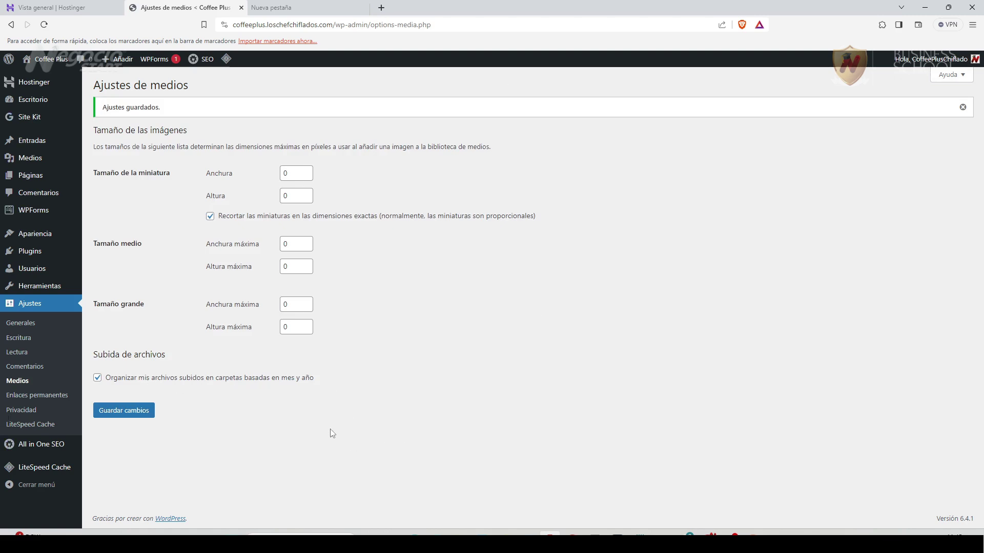
pyautogui.click(51, 401)
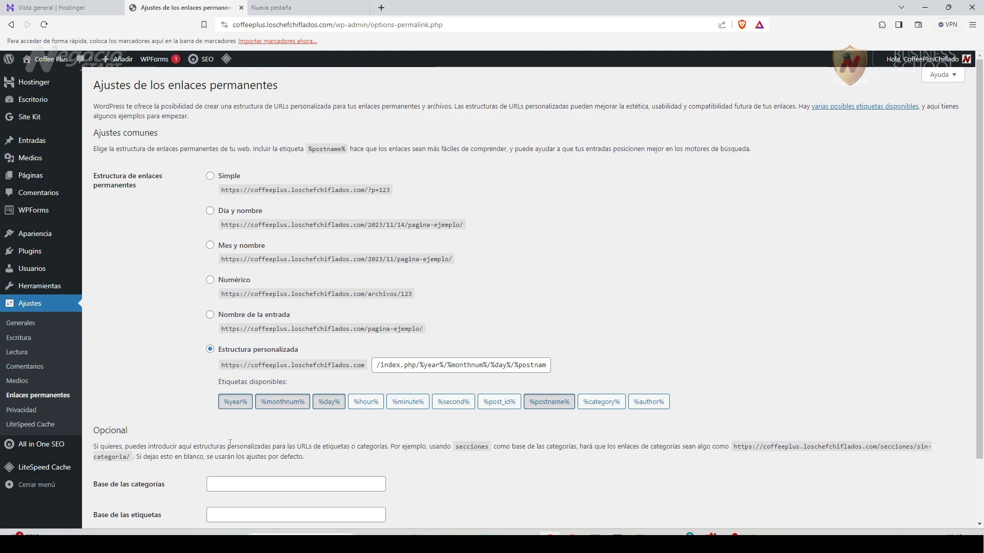
# Switch permalinks to the post name structure, save, and open Ajustes > Privacidad.
pyautogui.click(210, 314)
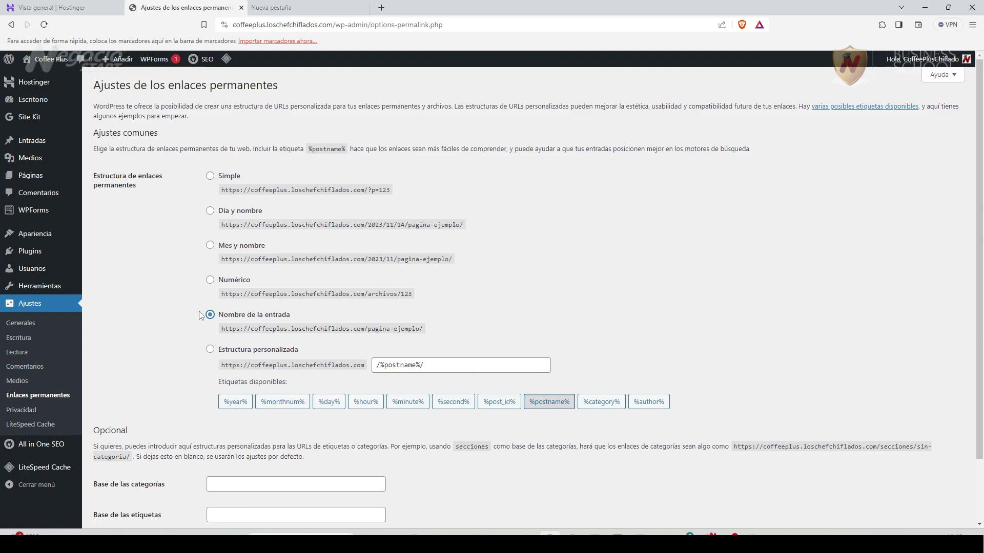
pyautogui.scroll(-2, 165, 400)
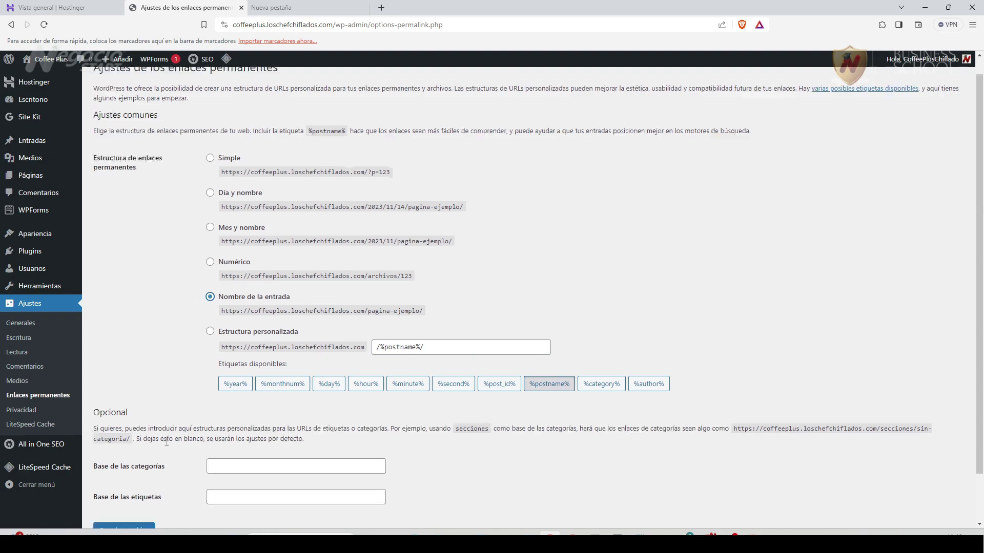
pyautogui.click(133, 477)
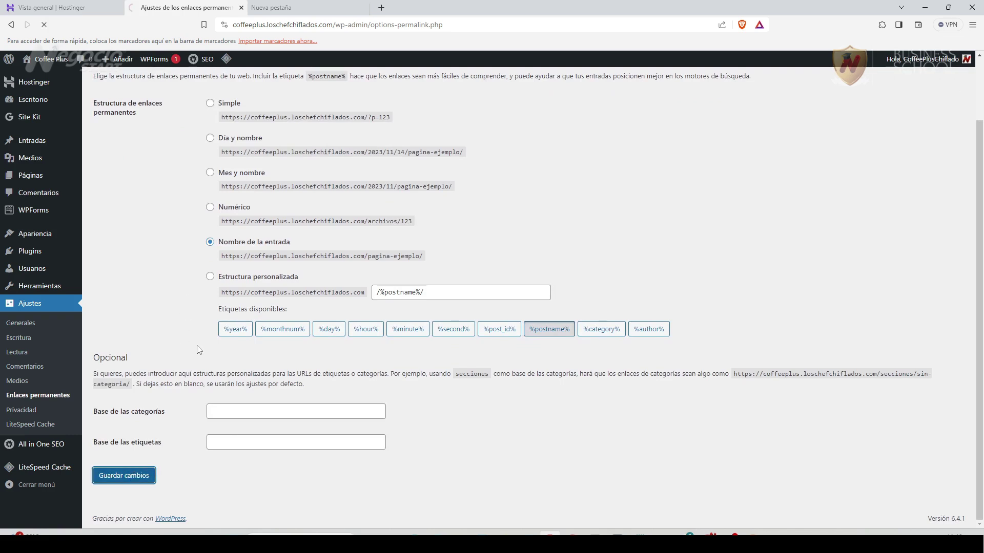
pyautogui.click(21, 410)
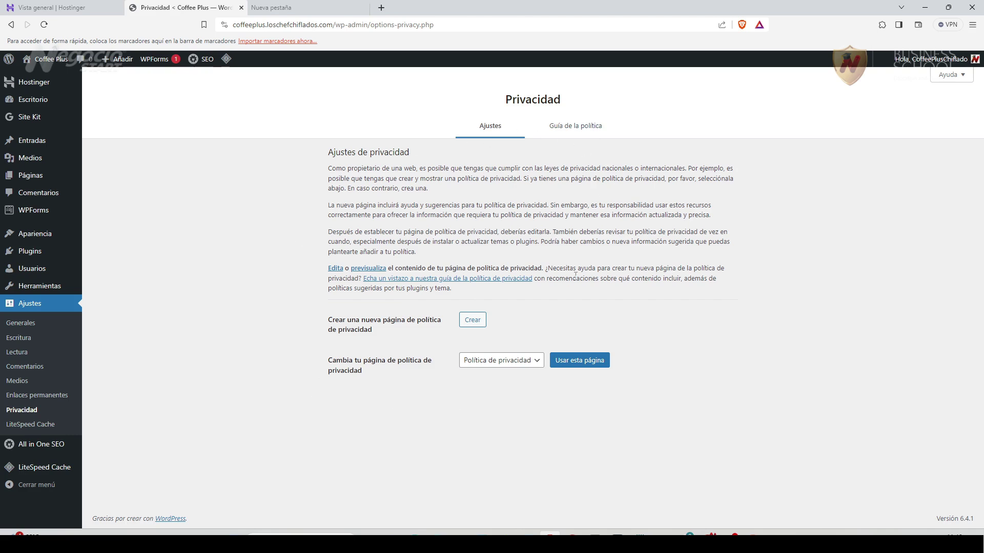
# Browse the LiteSpeed Cache settings page, then go to the LiteSpeed Cache Escritorio.
pyautogui.click(41, 426)
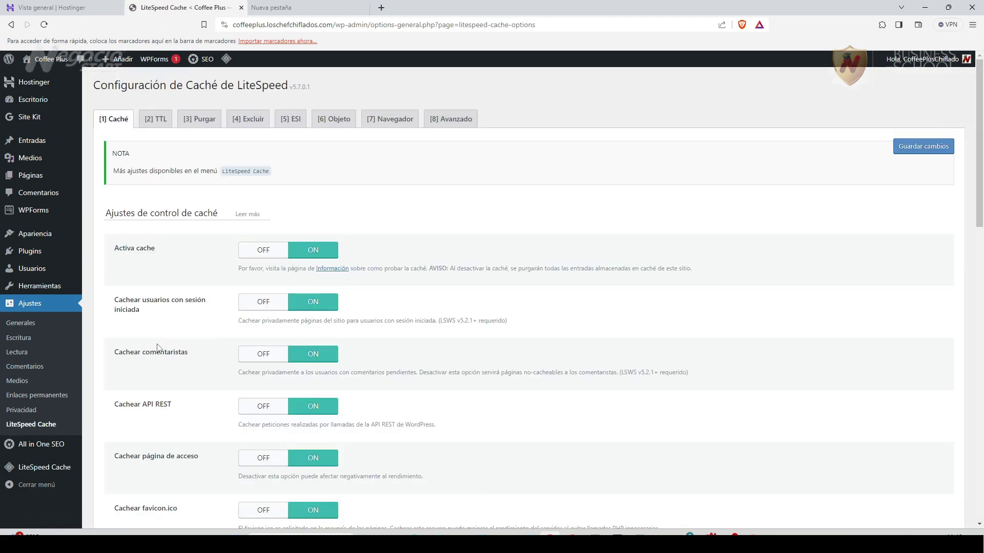
pyautogui.scroll(-7, 404, 353)
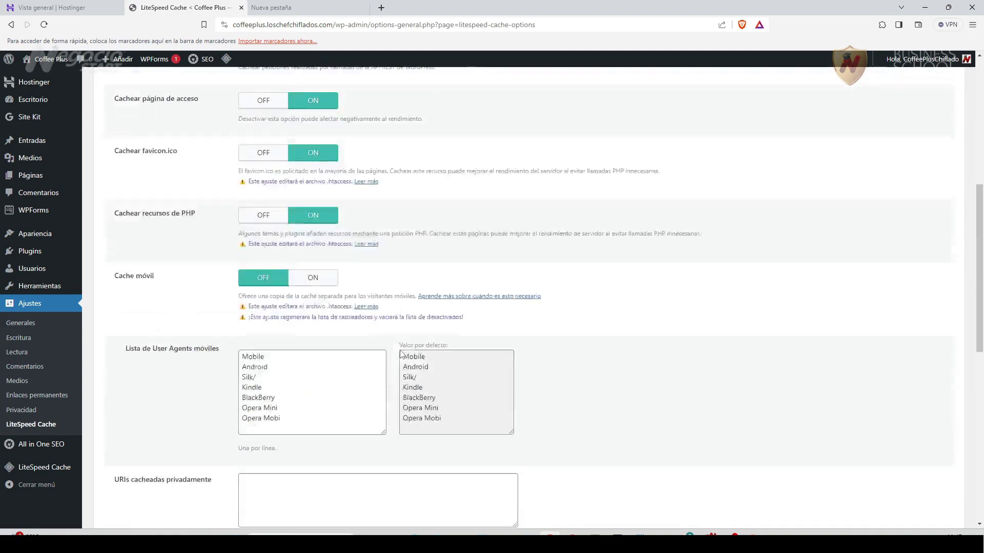
pyautogui.scroll(7, 401, 353)
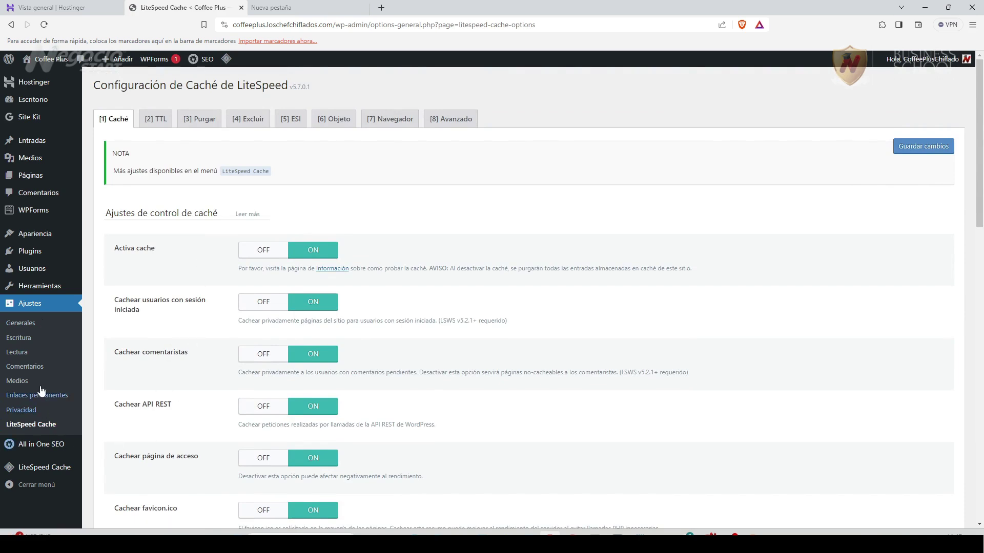
pyautogui.click(43, 469)
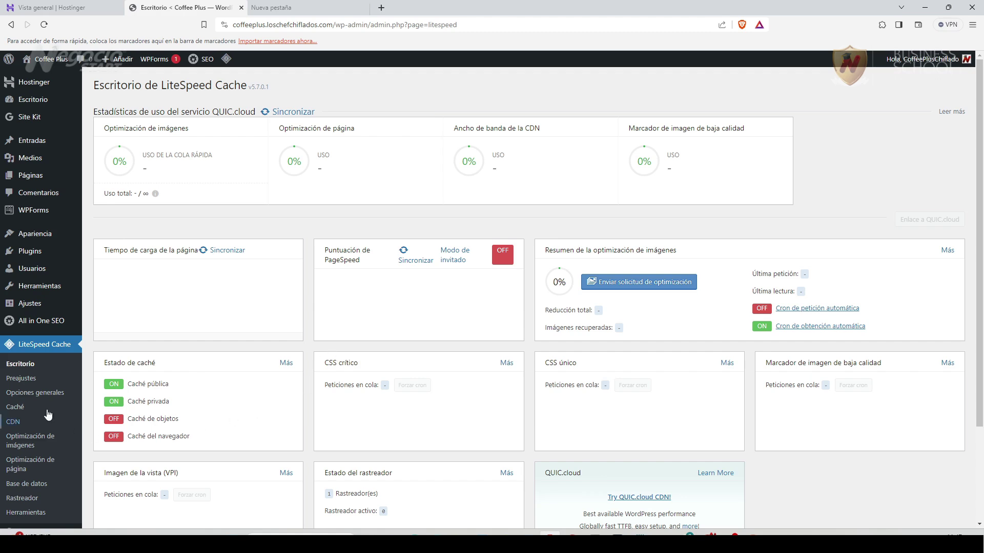
# Apply and confirm the Avanzado (Recomendado) preset in LiteSpeed Cache Preajustes.
pyautogui.click(33, 380)
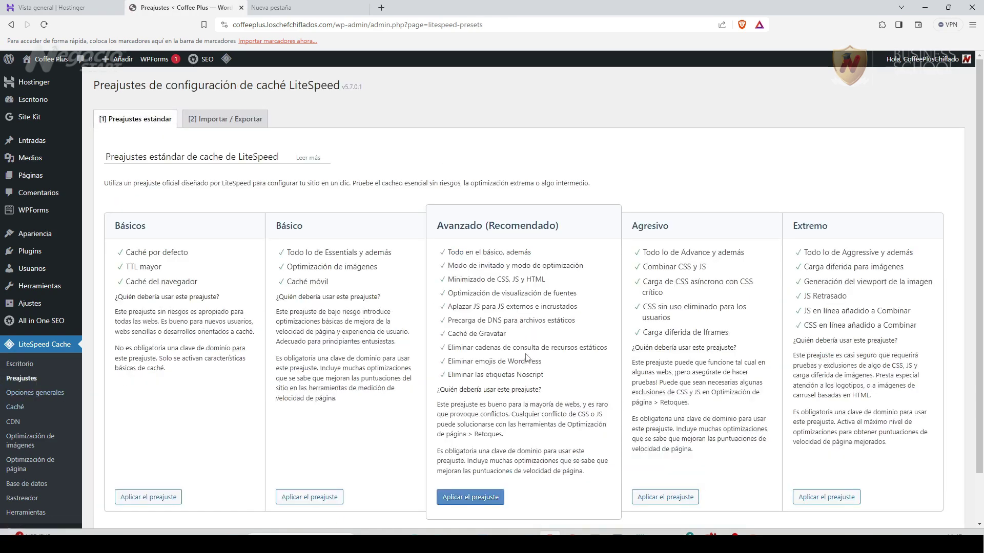
pyautogui.scroll(-1, 539, 415)
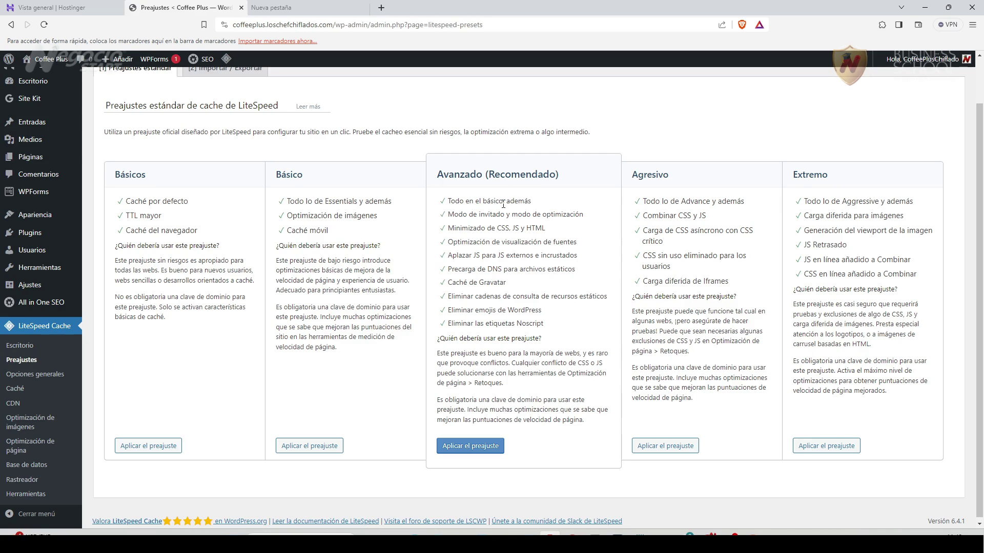
pyautogui.scroll(-1, 467, 483)
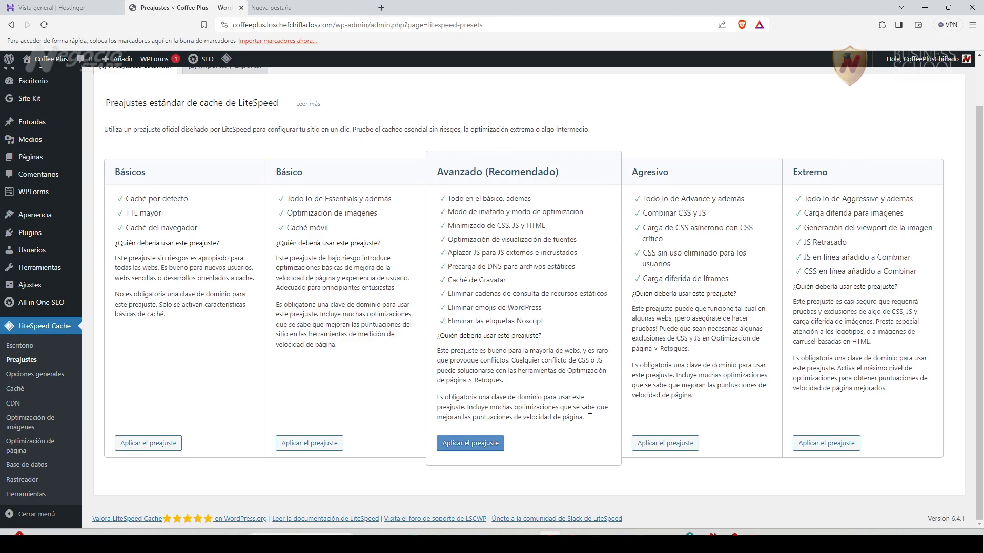
pyautogui.click(484, 446)
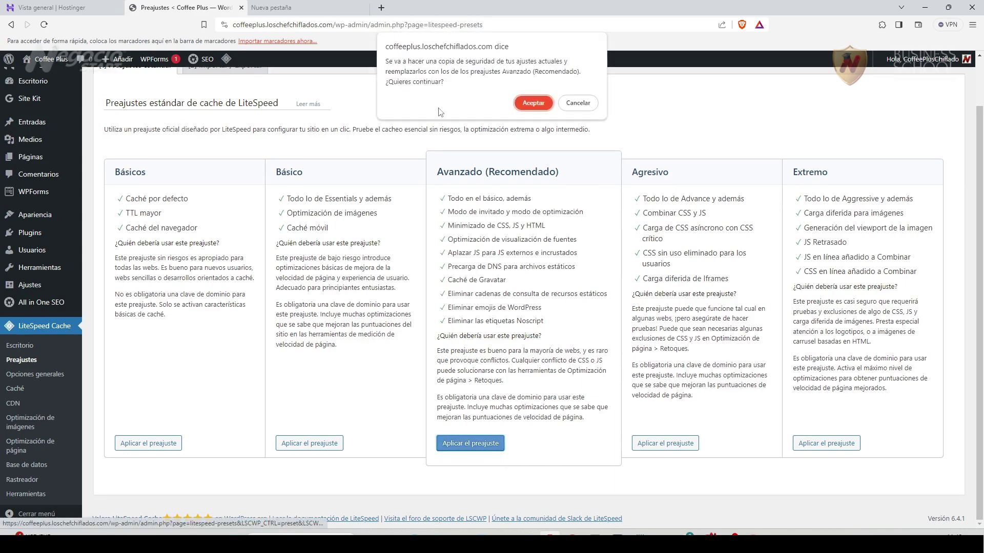
pyautogui.click(536, 103)
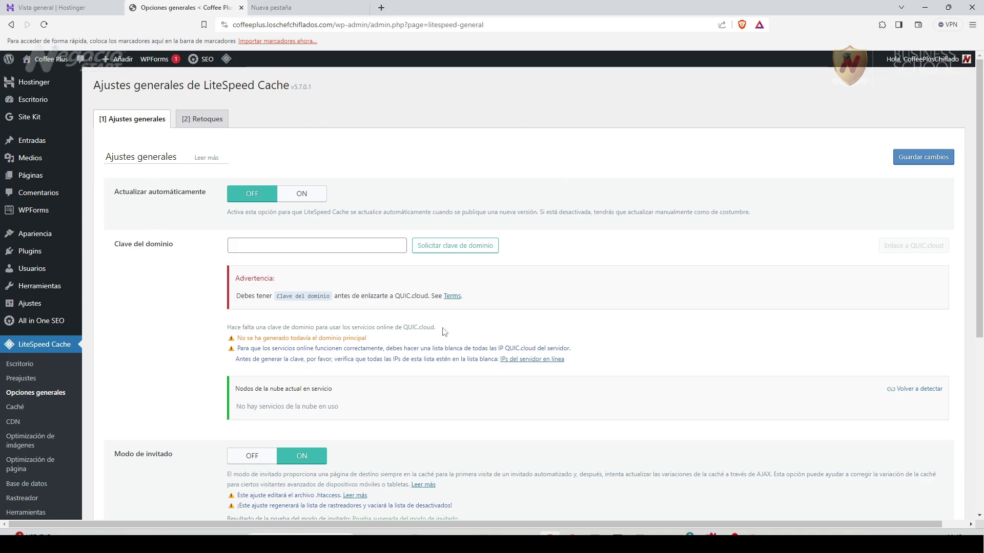
# Review the LiteSpeed Cache Caché control settings.
pyautogui.scroll(-6, 444, 332)
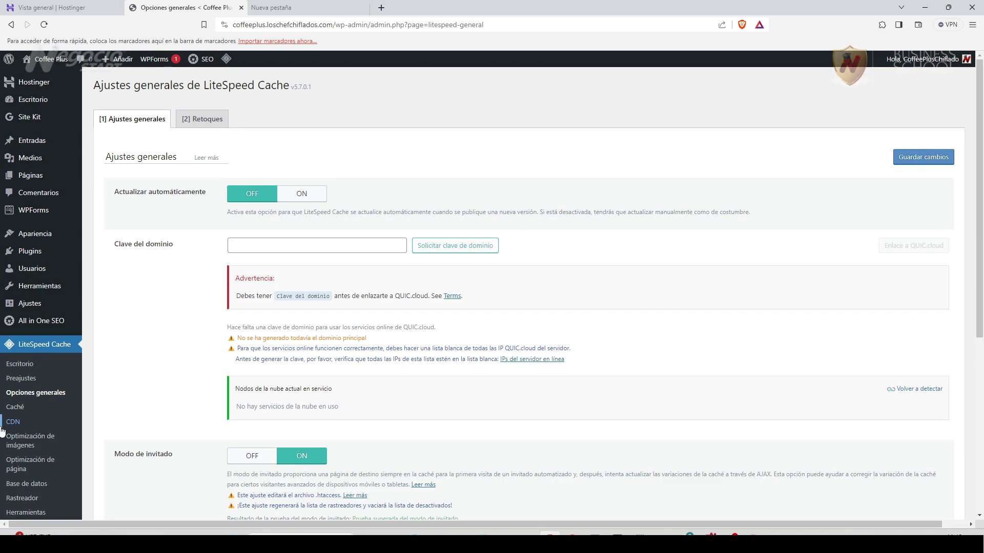
pyautogui.click(12, 409)
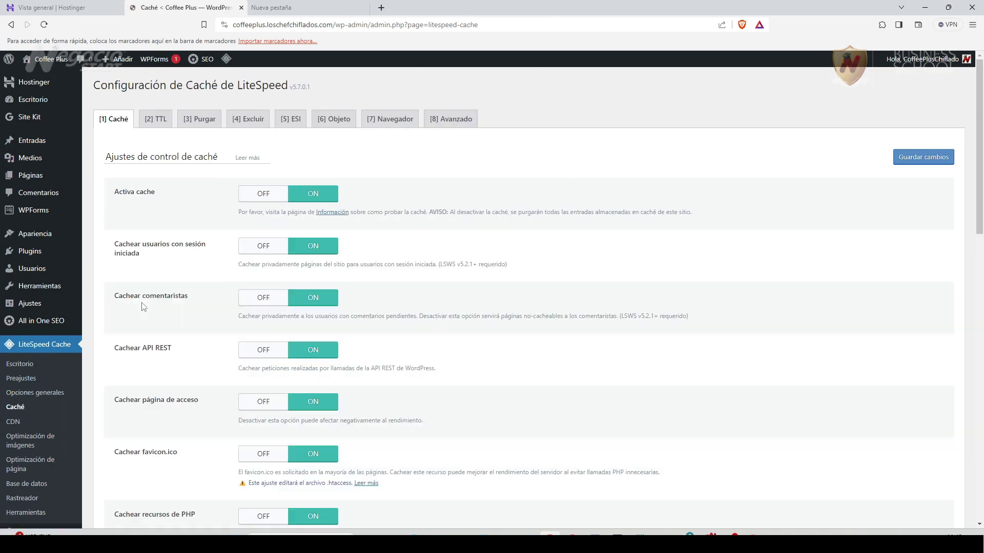
pyautogui.scroll(-3, 327, 358)
pyautogui.scroll(3, 330, 467)
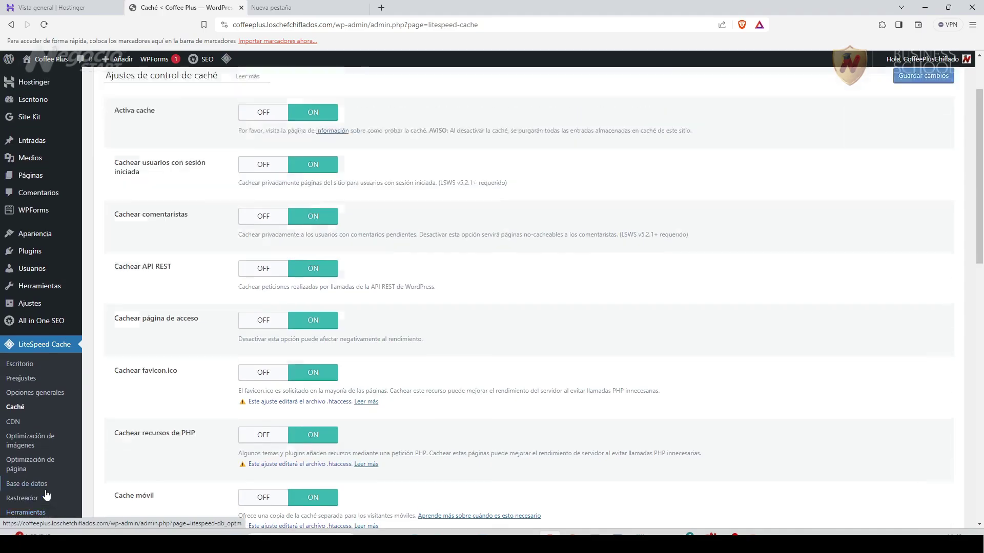
pyautogui.scroll(2, 46, 495)
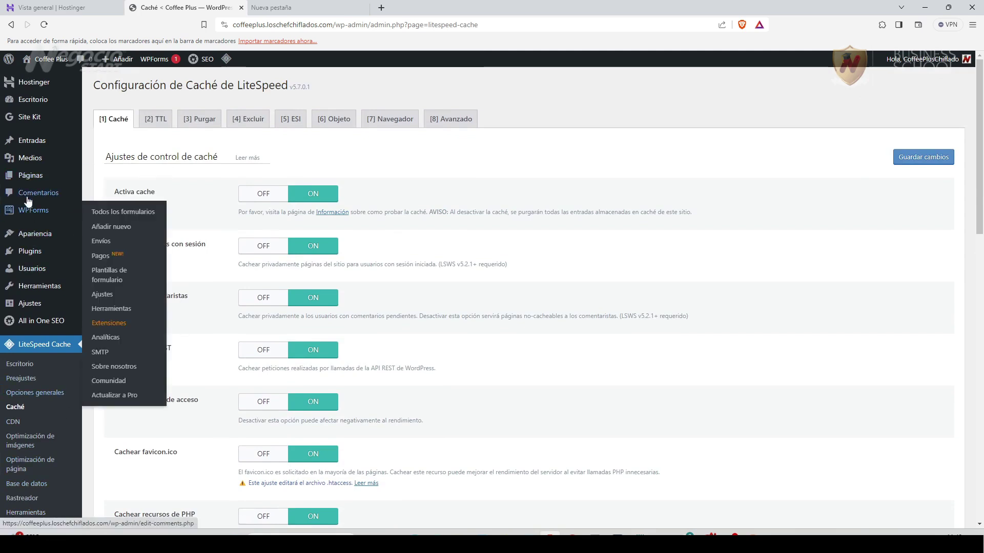
# Trash and permanently delete Página de ejemplo, then add a new page.
pyautogui.click(28, 178)
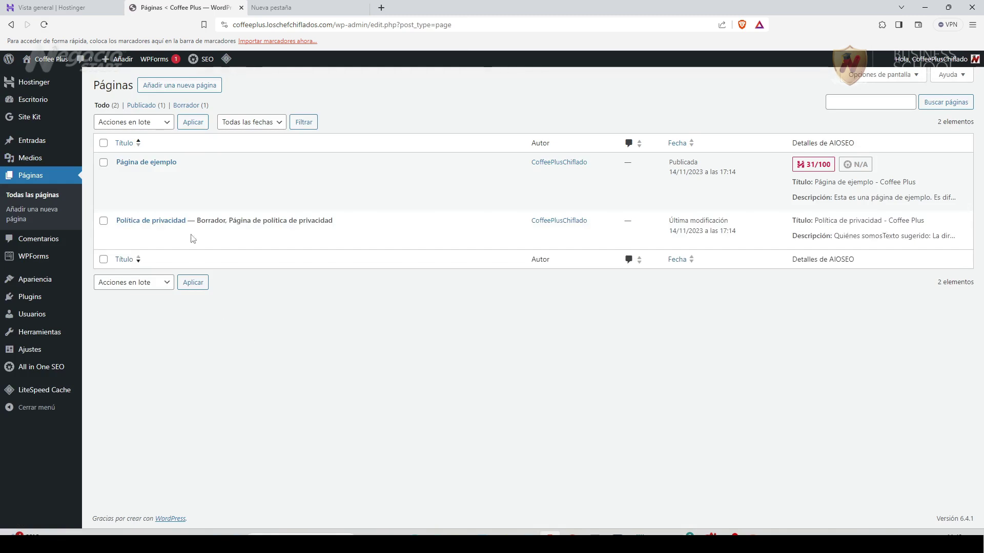
pyautogui.moveTo(170, 177)
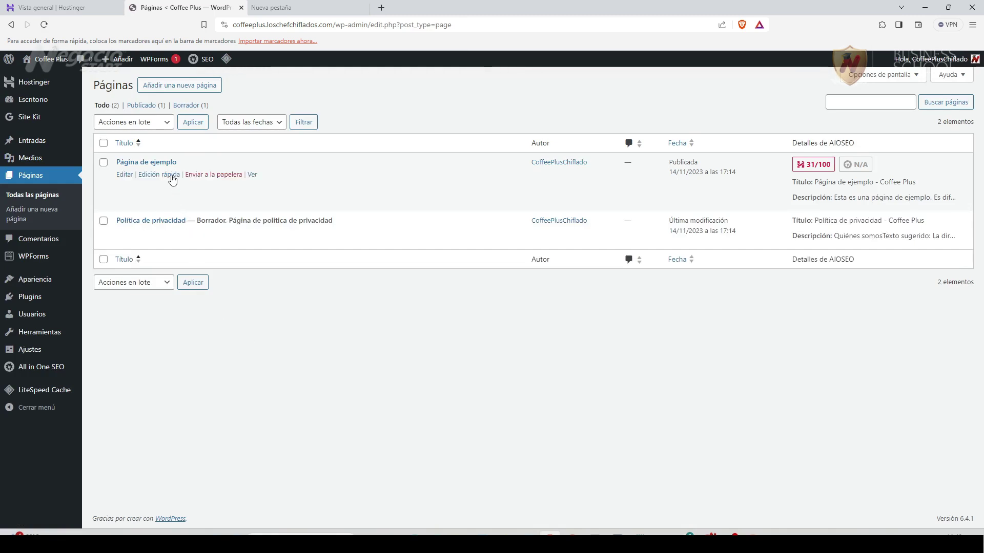
pyautogui.click(228, 176)
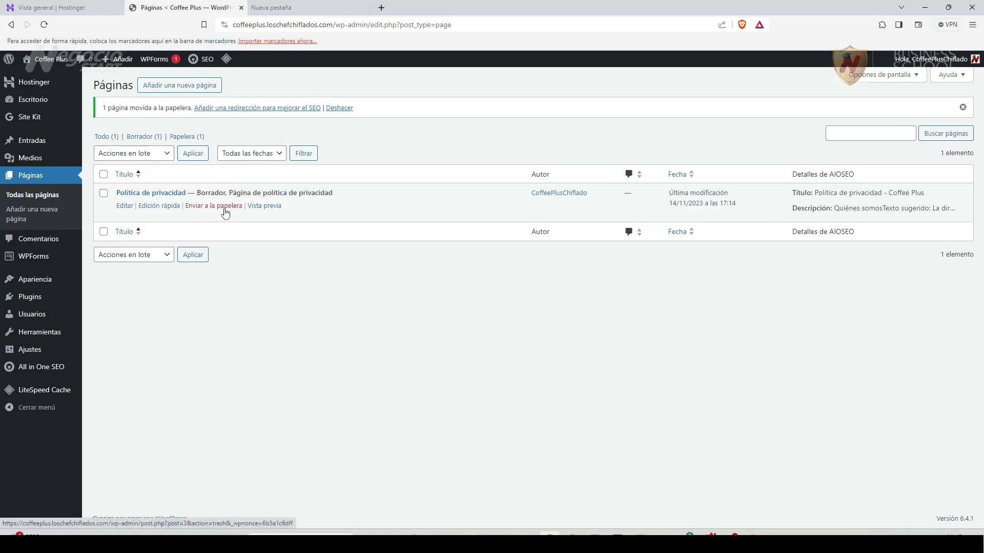
pyautogui.click(185, 138)
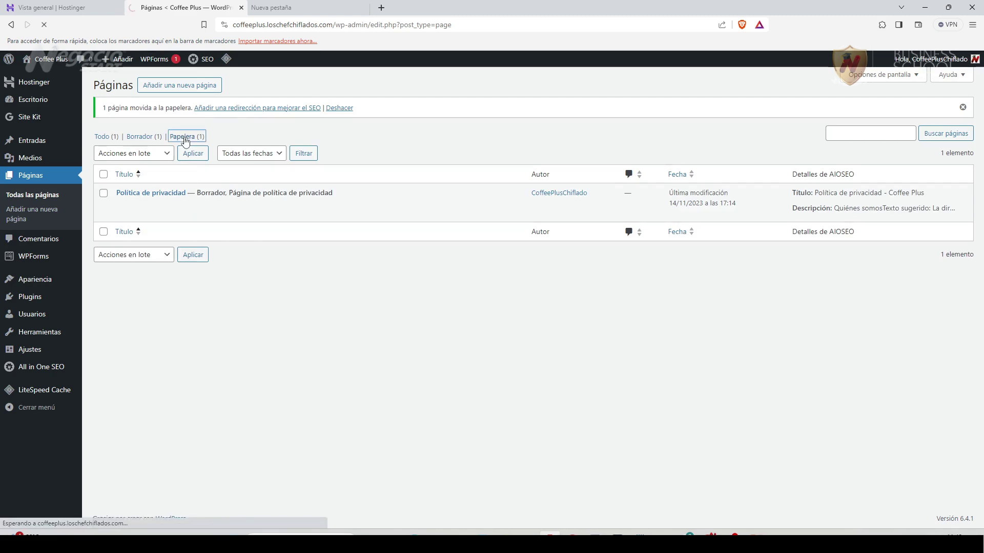
pyautogui.click(190, 174)
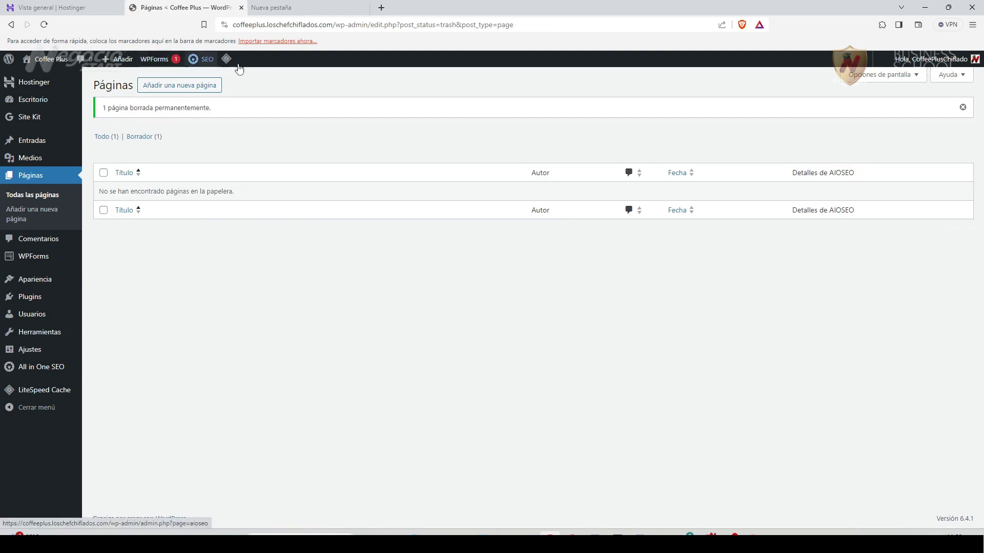
pyautogui.click(189, 89)
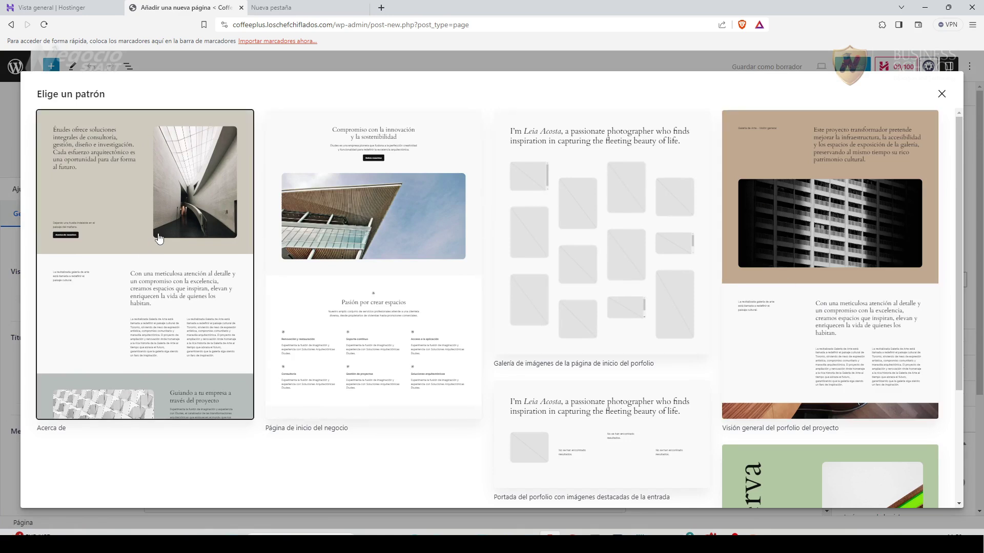
# Start a blank page and give it the title 'Inicio'.
pyautogui.click(942, 94)
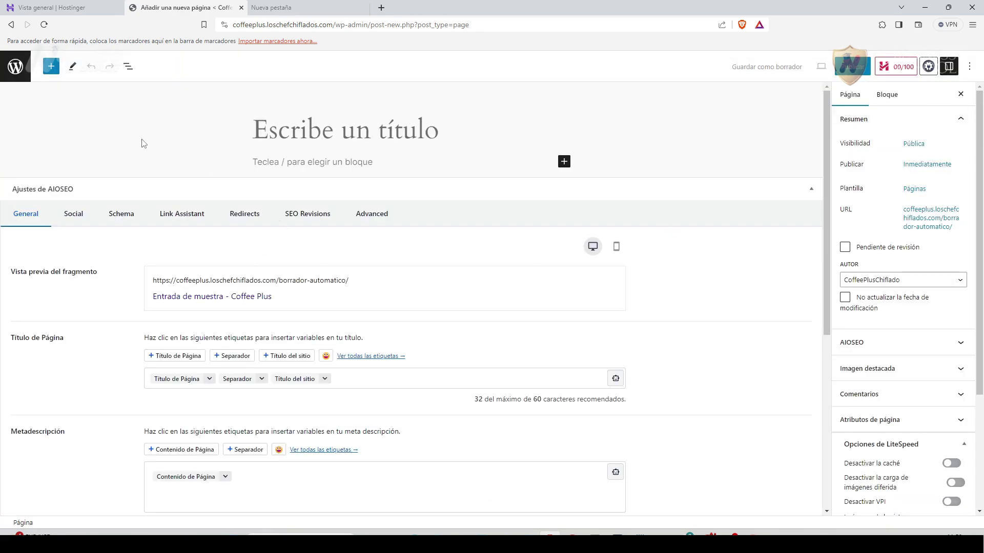
pyautogui.write('Inicio')
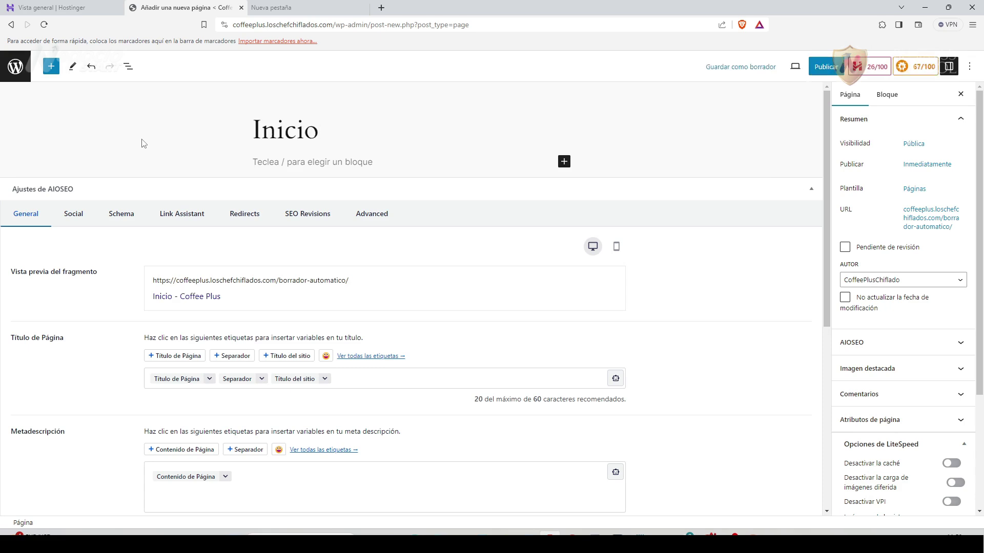
pyautogui.moveTo(321, 130); pyautogui.dragTo(256, 130)
pyautogui.click(250, 134)
pyautogui.doubleClick(286, 125)
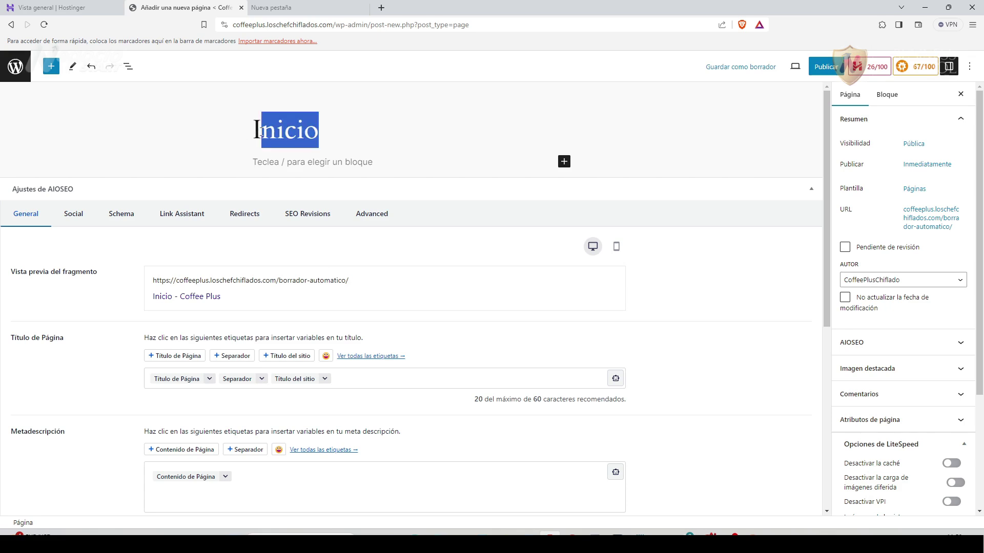
pyautogui.write('Home')
pyautogui.moveTo(324, 130); pyautogui.dragTo(262, 131)
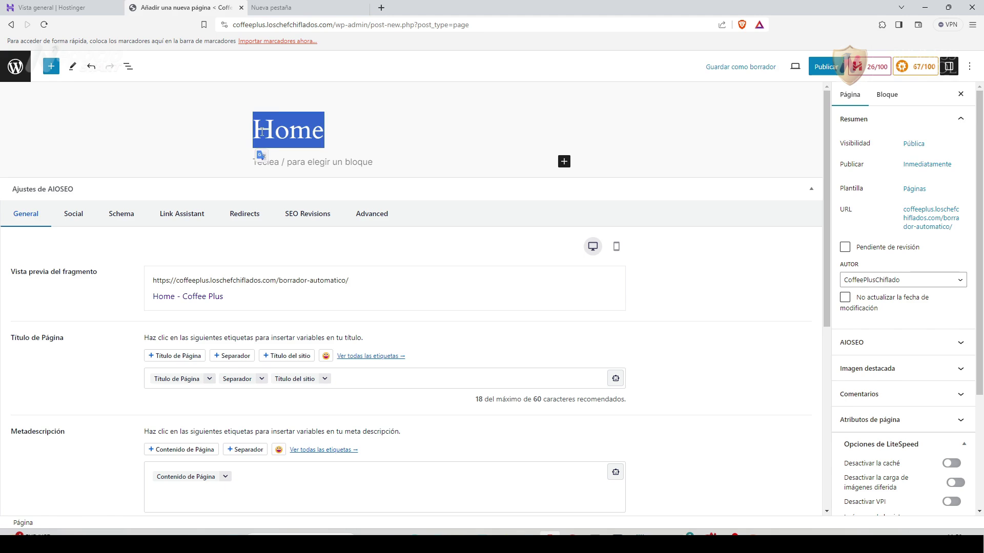
pyautogui.write('Inicio')
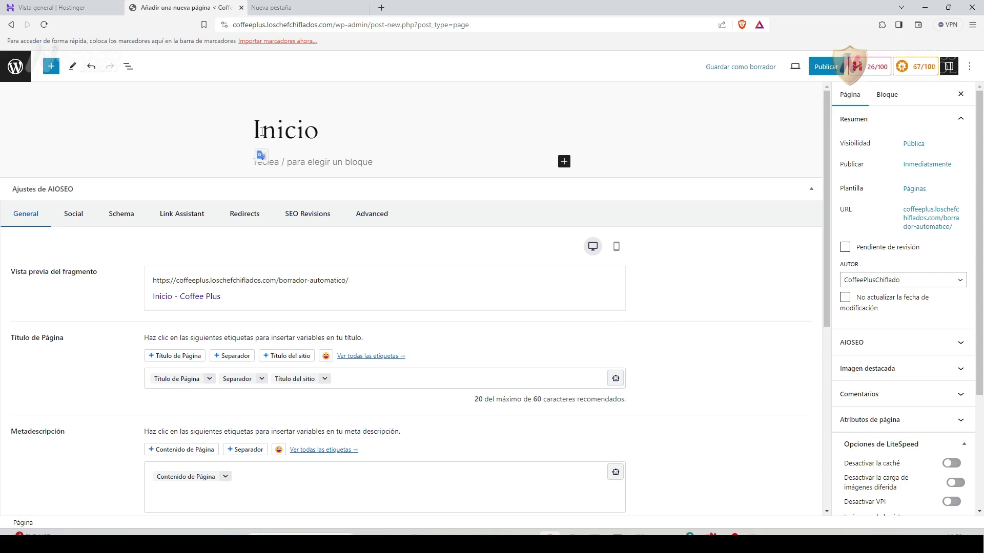
# Publish the Inicio page, confirming in the pre-publish panel.
pyautogui.scroll(-1, 126, 421)
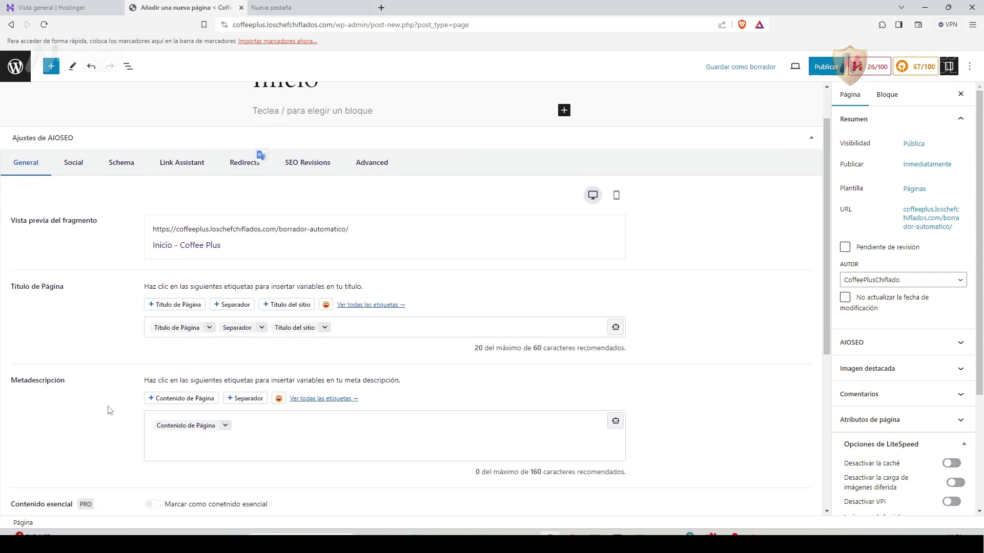
pyautogui.scroll(1, 109, 410)
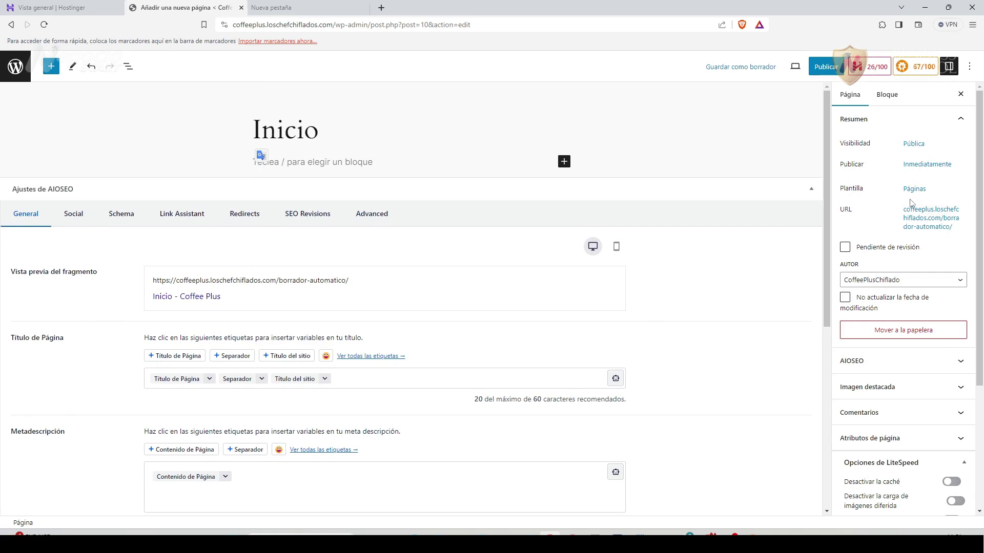
pyautogui.click(826, 67)
pyautogui.click(879, 67)
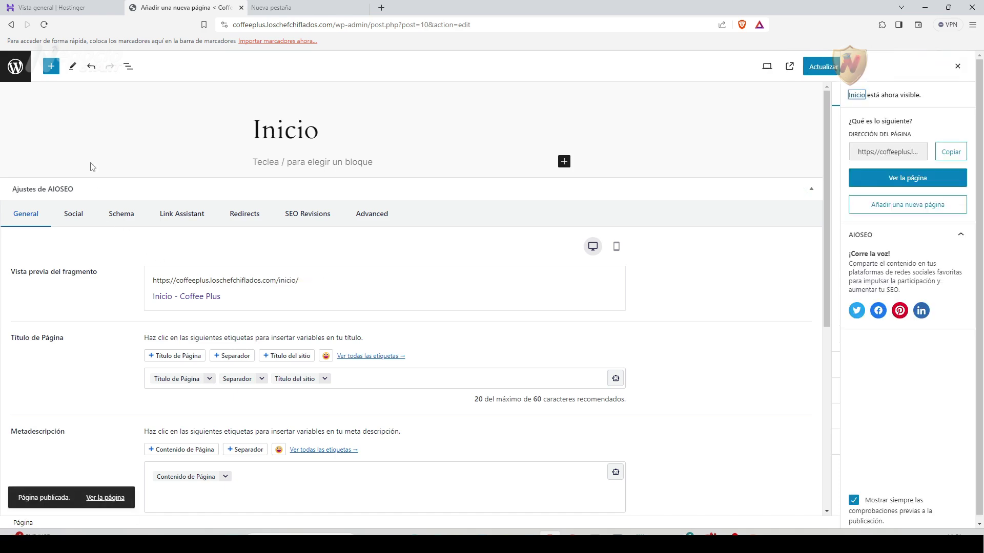
# In Ajustes > Lectura, set a static front page with Portada 'Inicio', save, then show all pages.
pyautogui.click(15, 72)
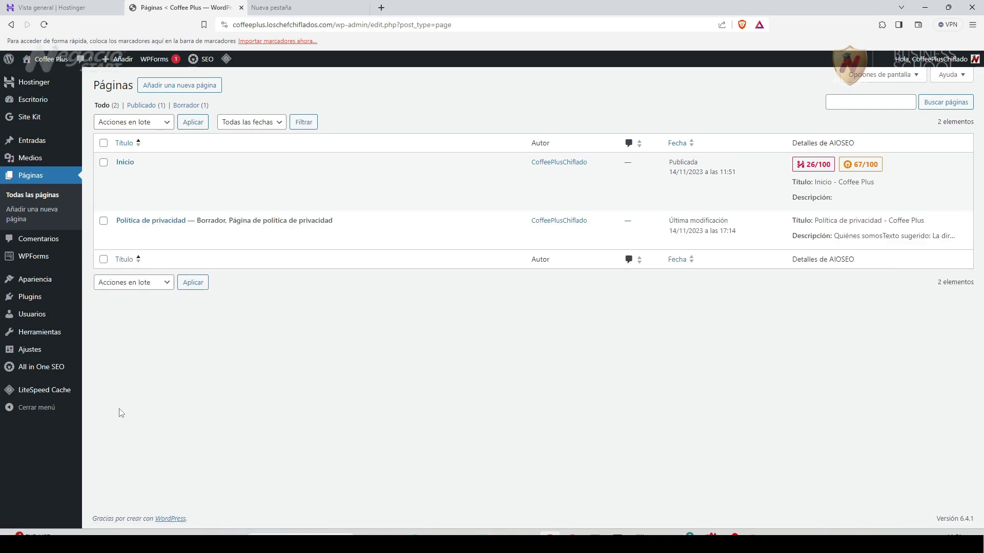
pyautogui.moveTo(25, 333)
pyautogui.moveTo(25, 353)
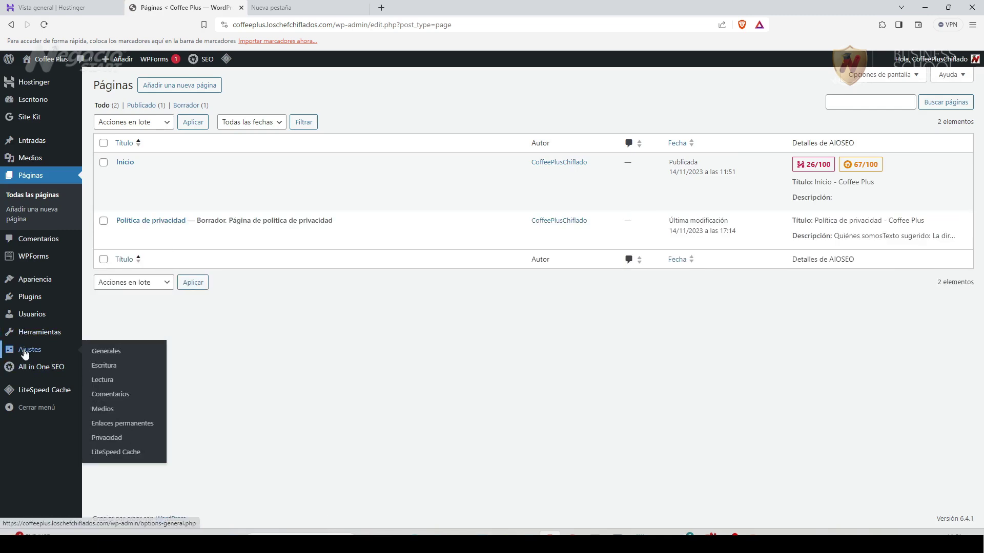
pyautogui.click(112, 385)
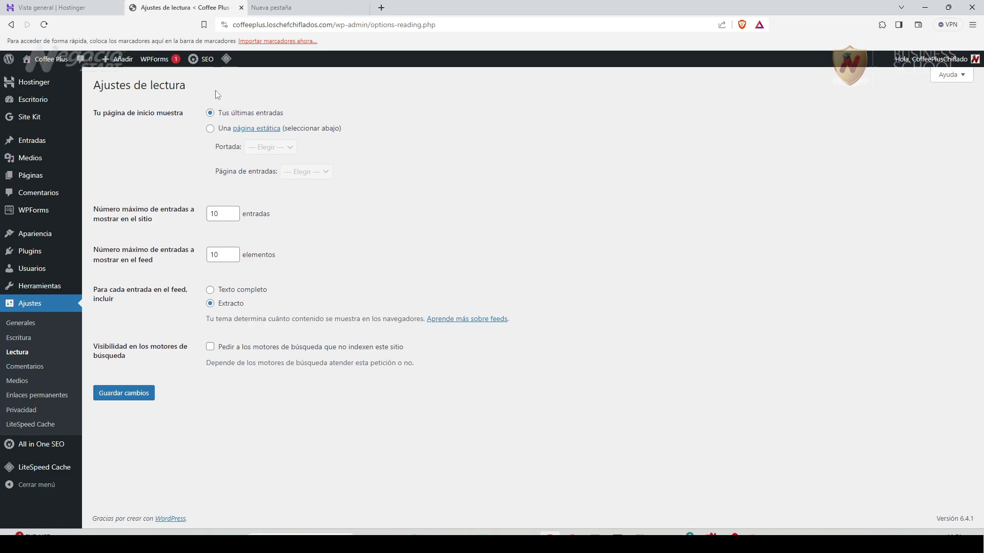
pyautogui.click(210, 129)
pyautogui.click(290, 148)
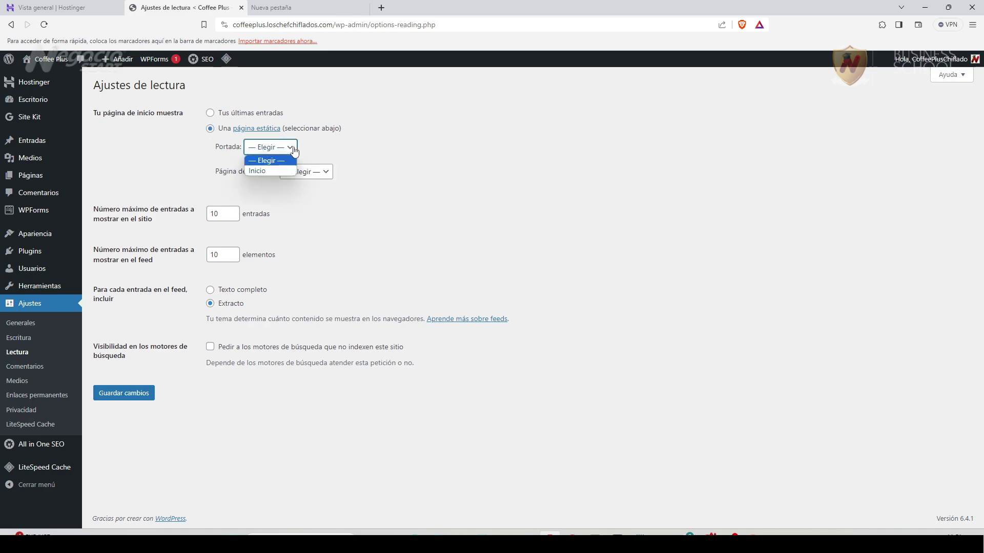
pyautogui.click(264, 173)
pyautogui.click(131, 394)
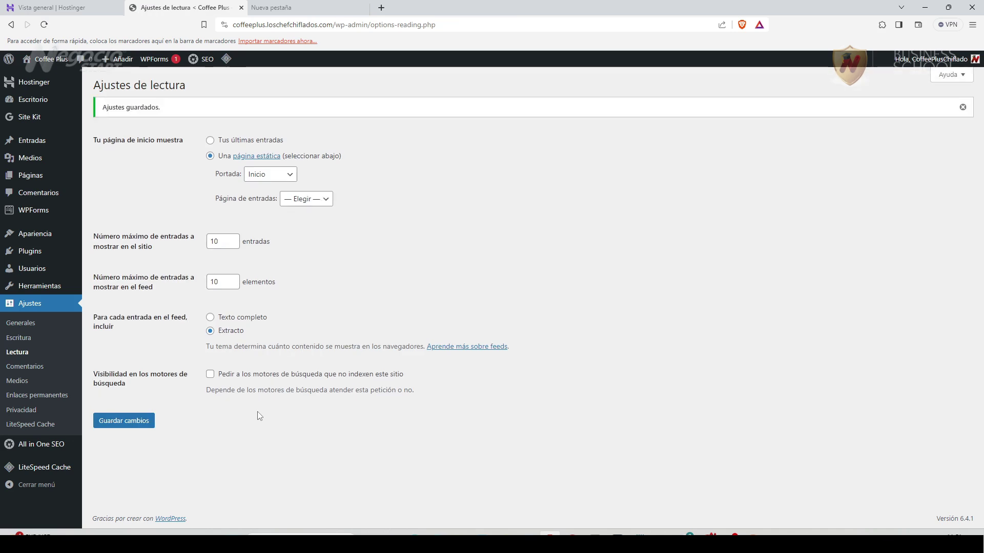
pyautogui.moveTo(36, 179)
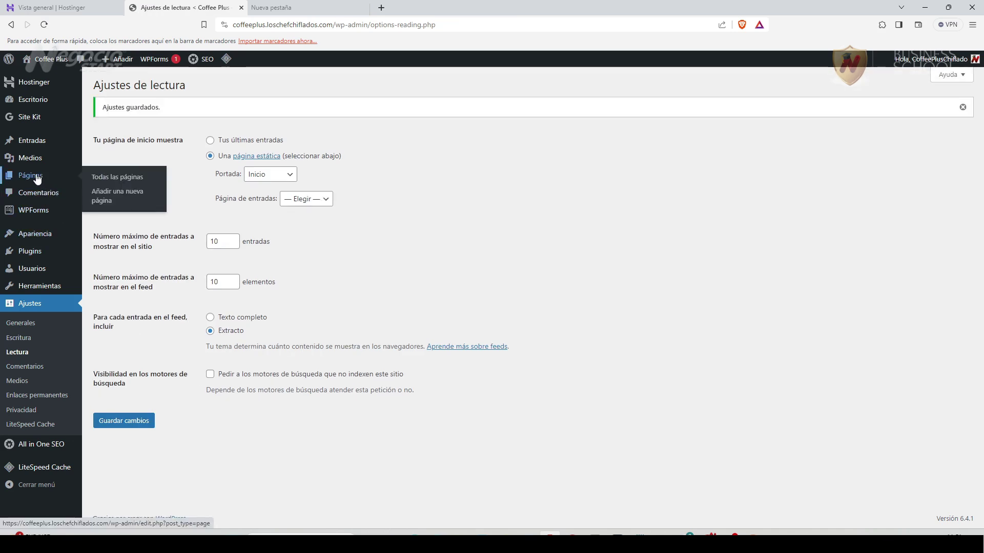
pyautogui.click(116, 177)
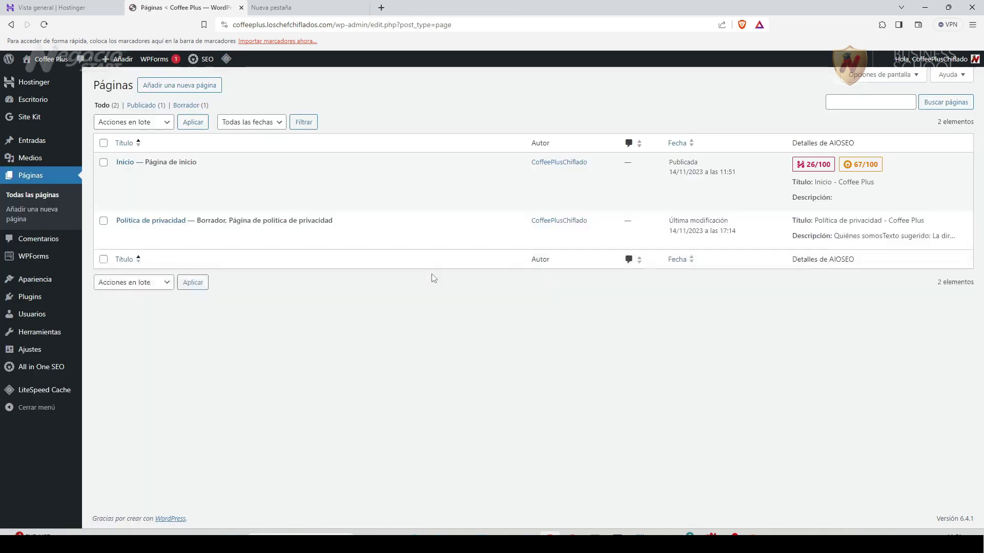
# Bring up the context menu for the admin bar's 'Visitar el sitio' link under Coffee Plus.
pyautogui.moveTo(115, 168)
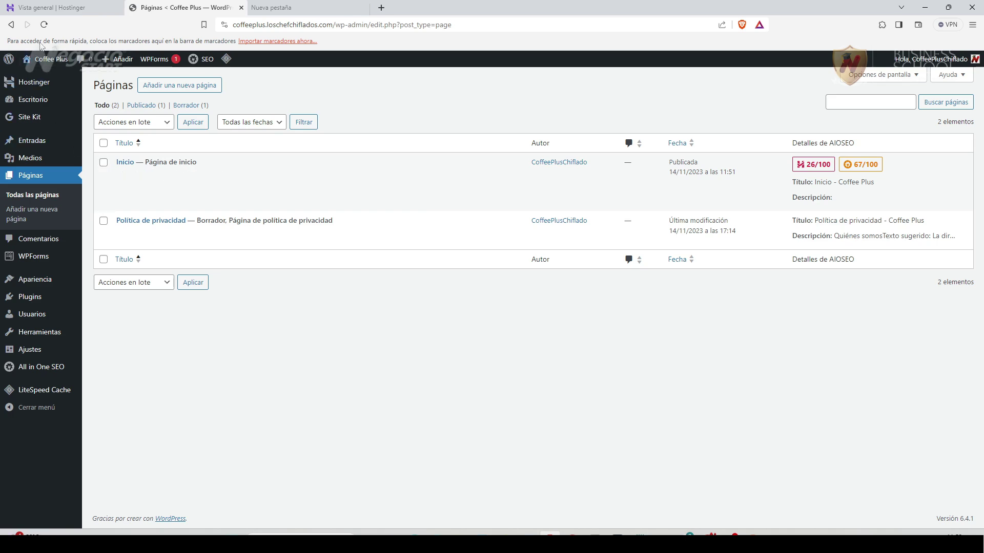
pyautogui.moveTo(50, 61)
pyautogui.rightClick(53, 78)
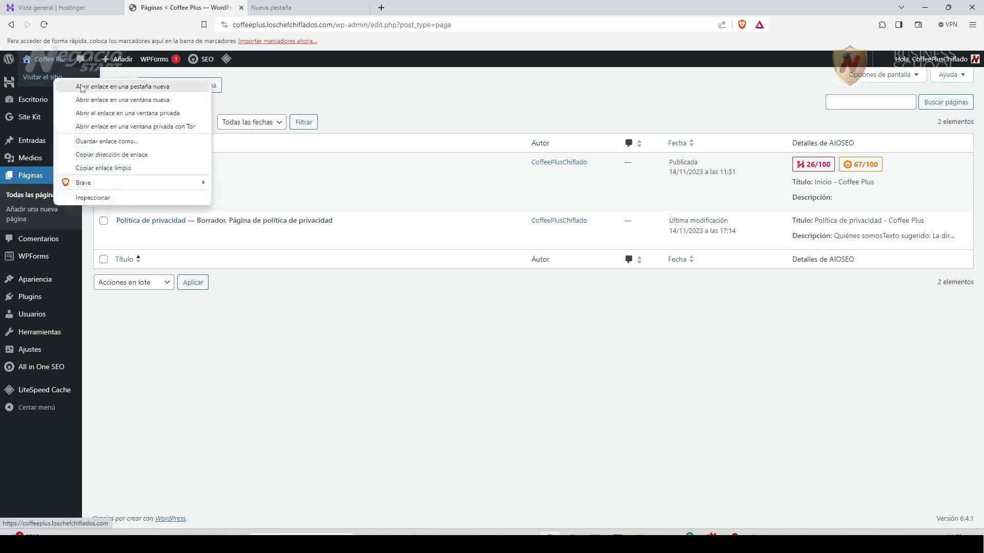
# Open the live Coffee Plus homepage in a new tab, check its coffeeplus address, then close it.
pyautogui.click(103, 84)
pyautogui.click(307, 8)
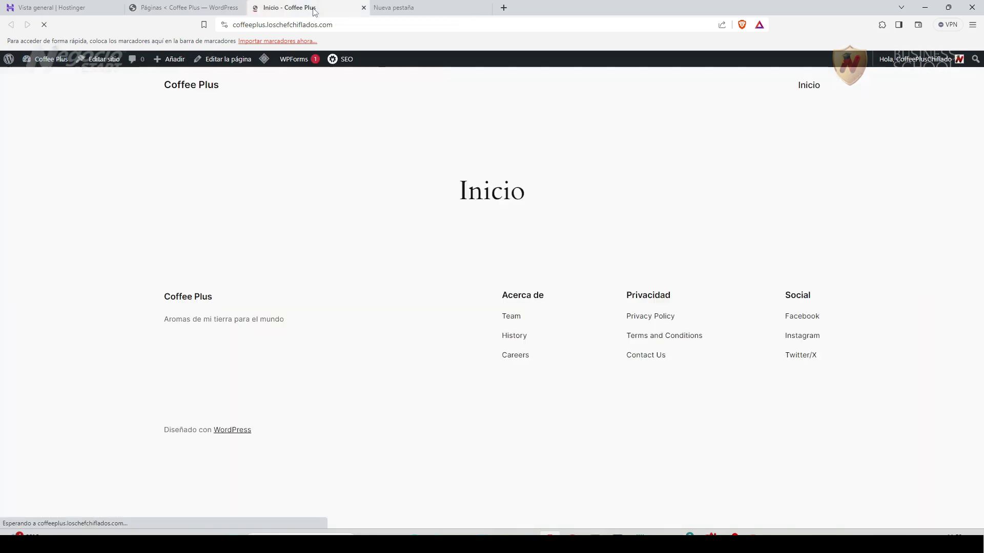
pyautogui.moveTo(267, 26); pyautogui.dragTo(228, 26)
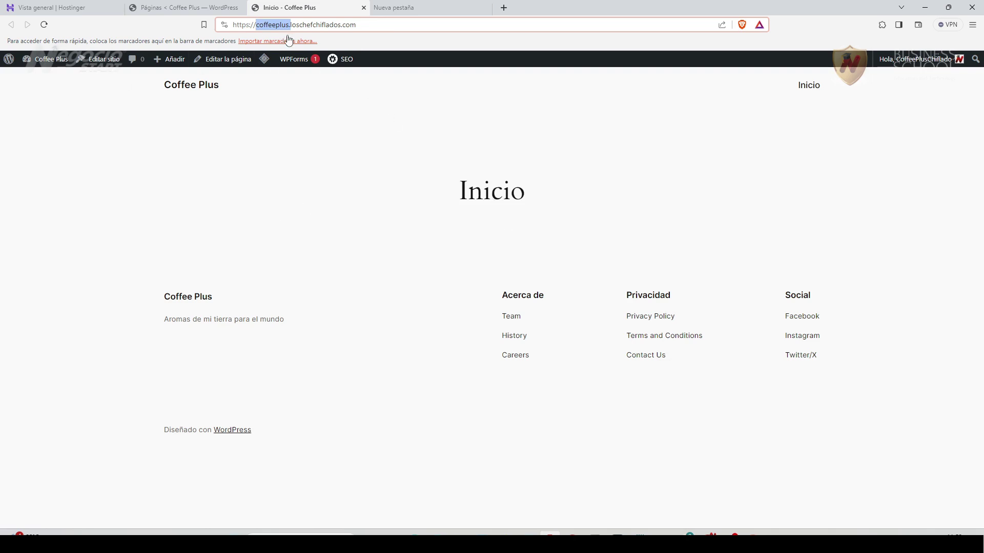
pyautogui.click(364, 7)
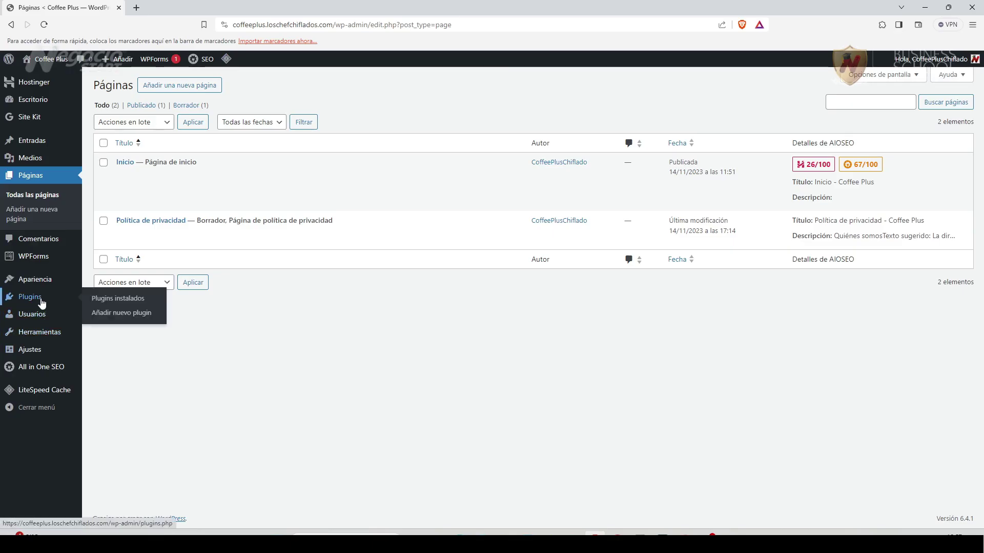
# Search the Añadir plugins directory for 'maintenance'.
pyautogui.click(41, 298)
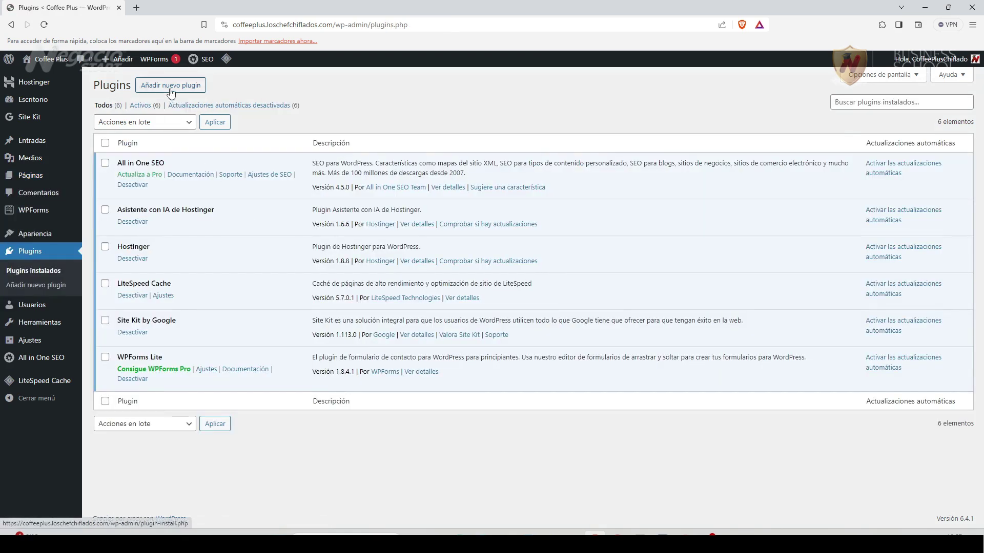
pyautogui.click(161, 87)
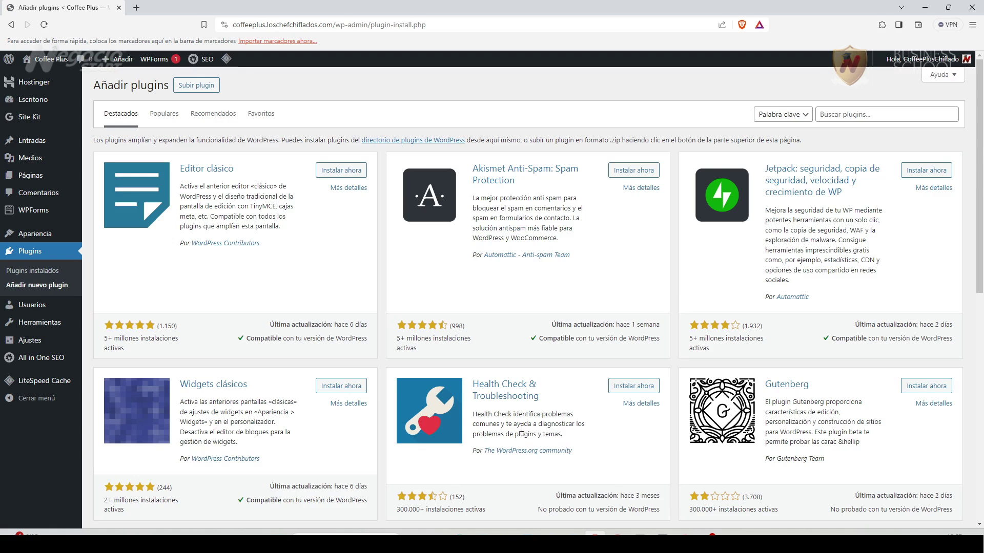
pyautogui.click(846, 113)
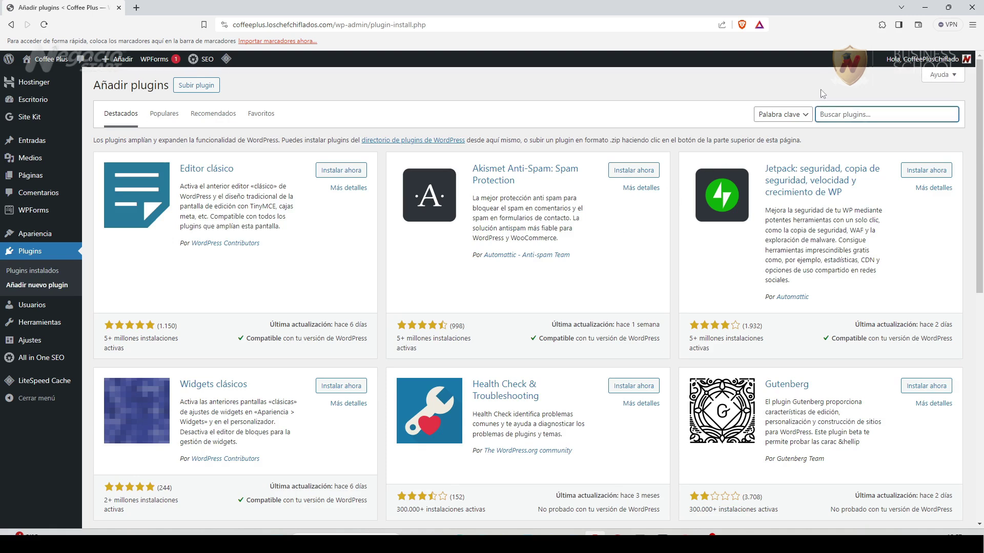
pyautogui.write('maintenance')
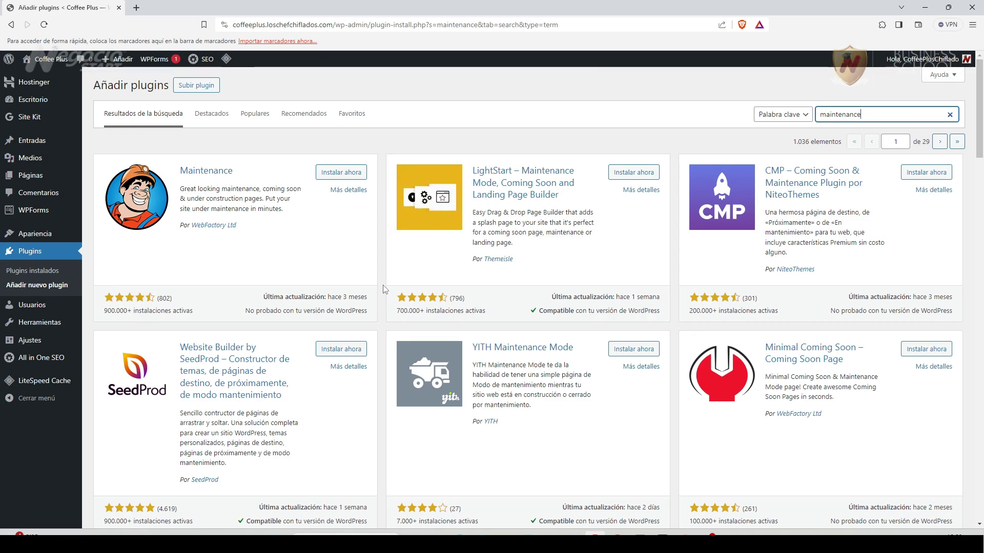
# Install and activate WebFactory's Maintenance plugin, then dismiss its welcome message.
pyautogui.click(340, 173)
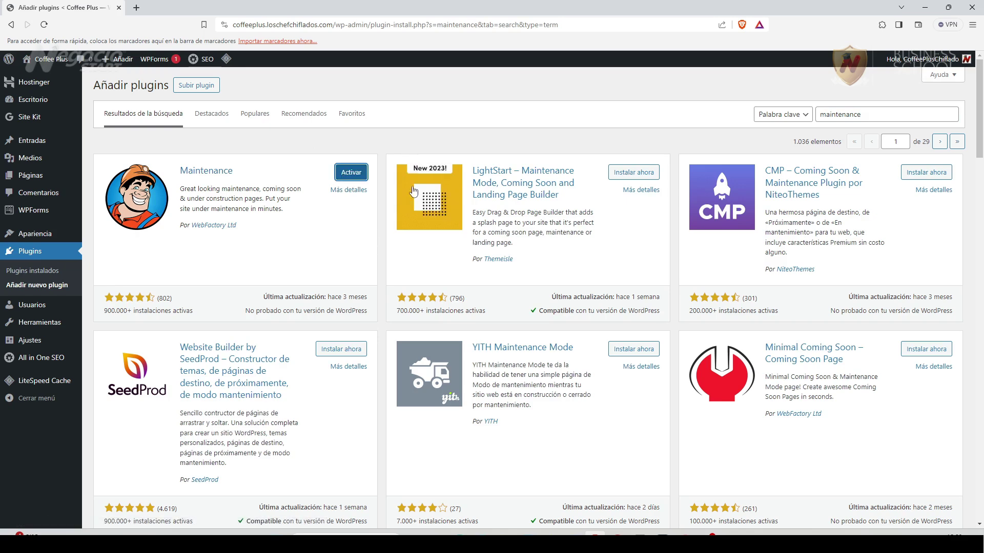
pyautogui.scroll(-2, 382, 453)
pyautogui.scroll(-2, 382, 452)
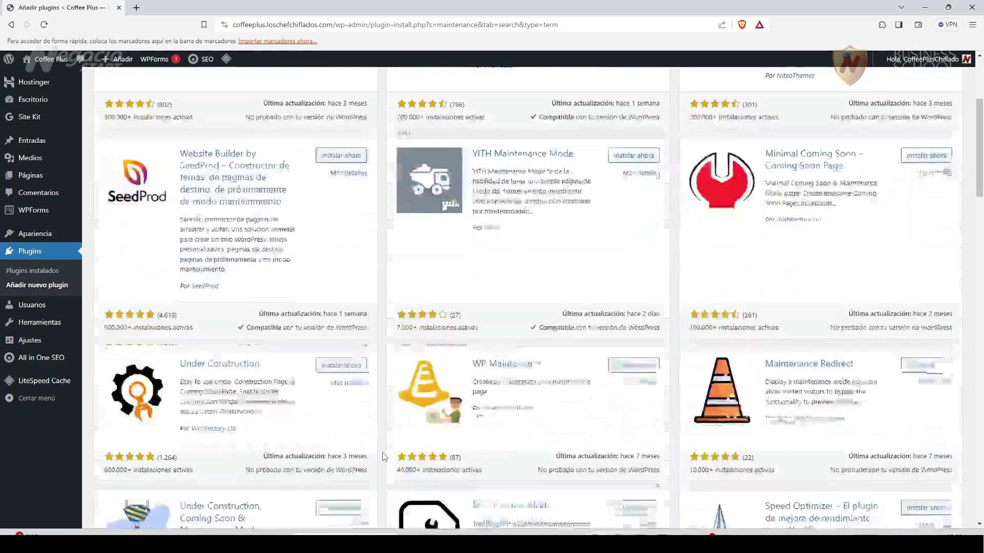
pyautogui.scroll(3, 382, 453)
pyautogui.scroll(1, 382, 456)
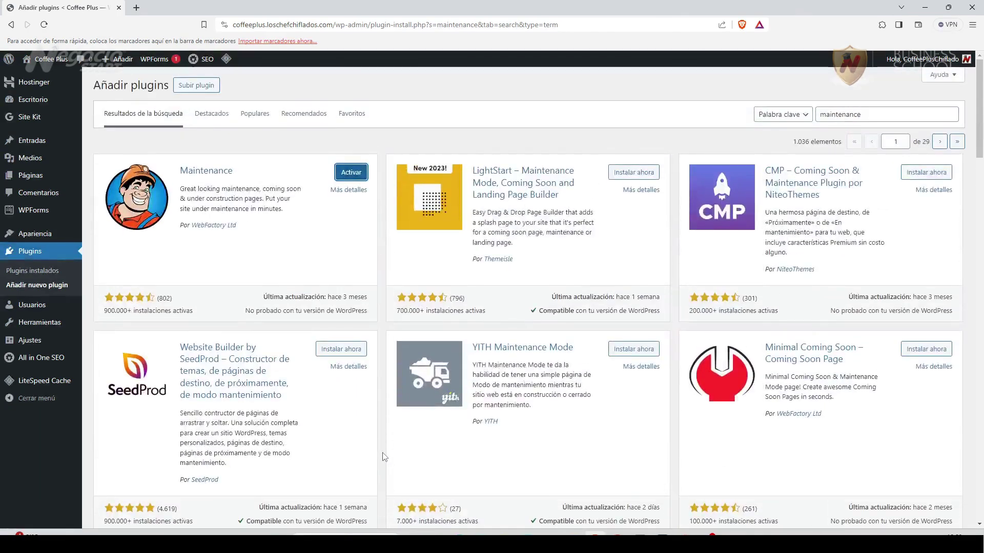
pyautogui.click(352, 176)
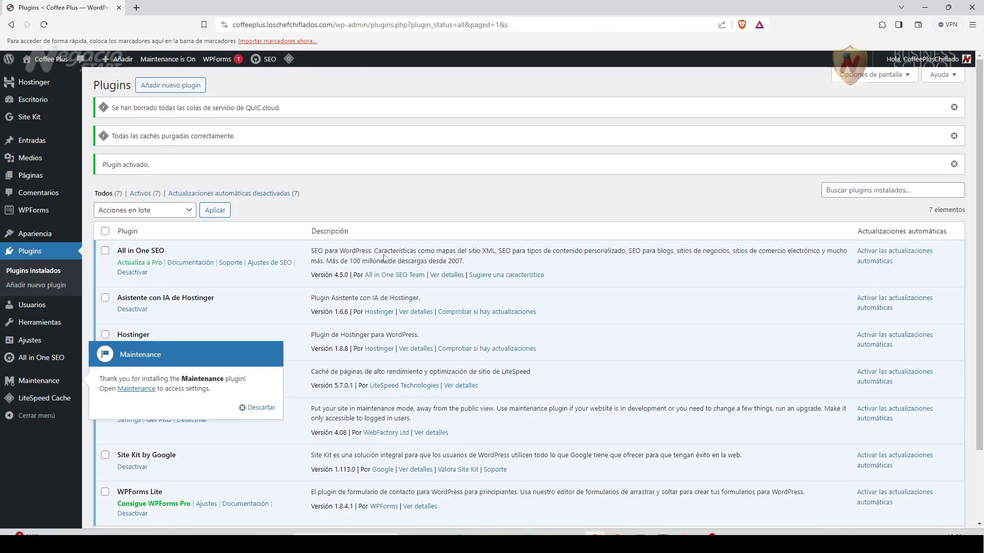
pyautogui.click(260, 408)
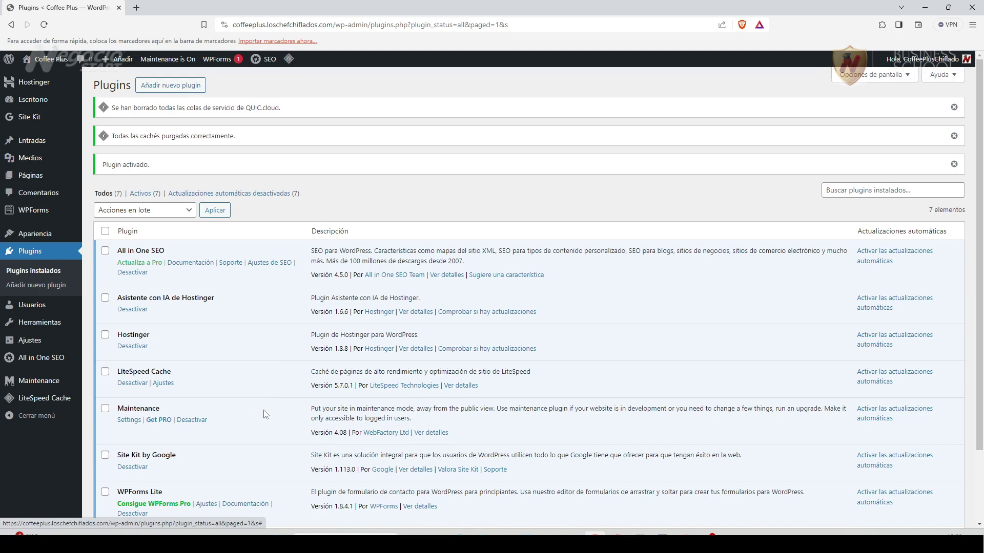
# Open the Maintenance settings, skip the PRO offer, and set the page title to 'Coffee Plus Próximamente'.
pyautogui.click(43, 386)
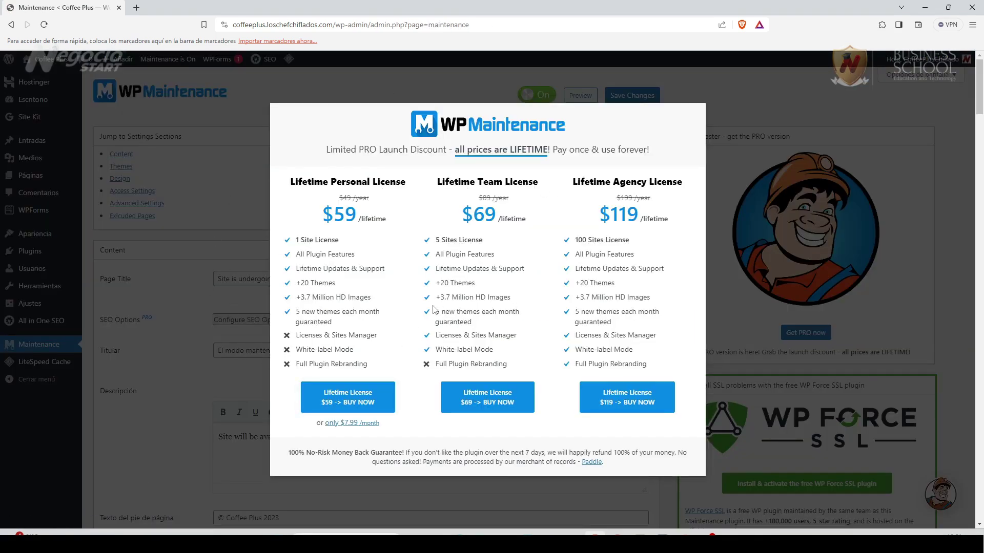
pyautogui.click(742, 284)
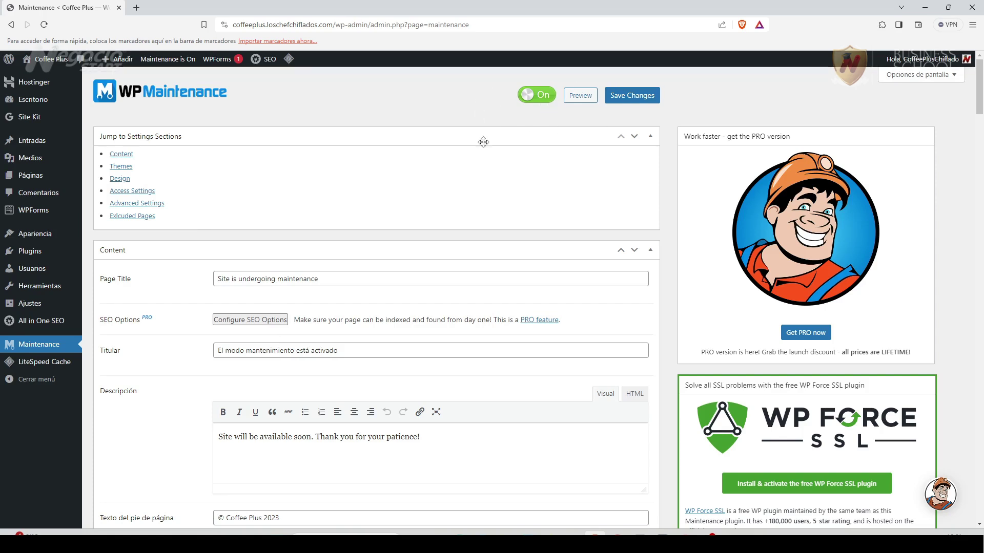
pyautogui.click(219, 280)
pyautogui.moveTo(218, 279); pyautogui.dragTo(324, 276)
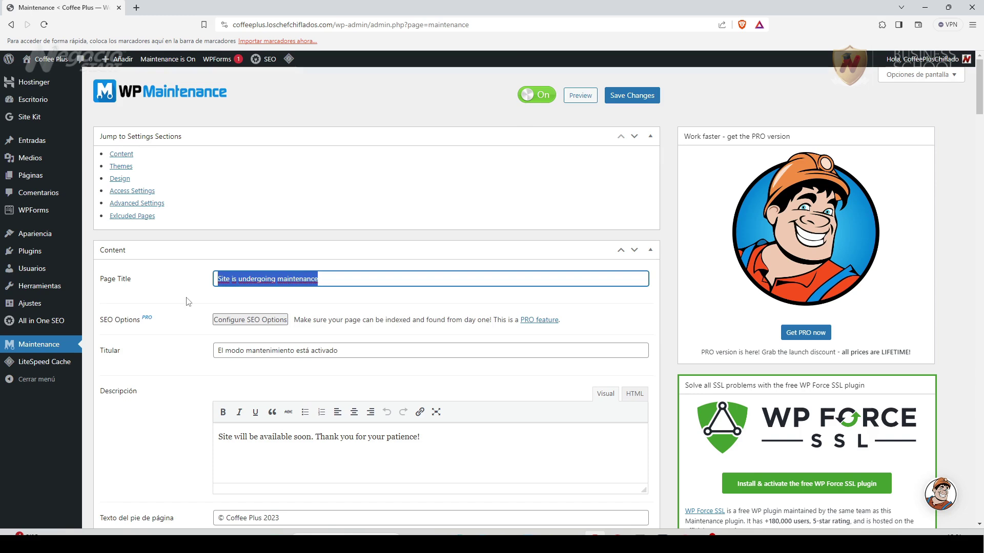
pyautogui.write('Coffee Plus Próximamente')
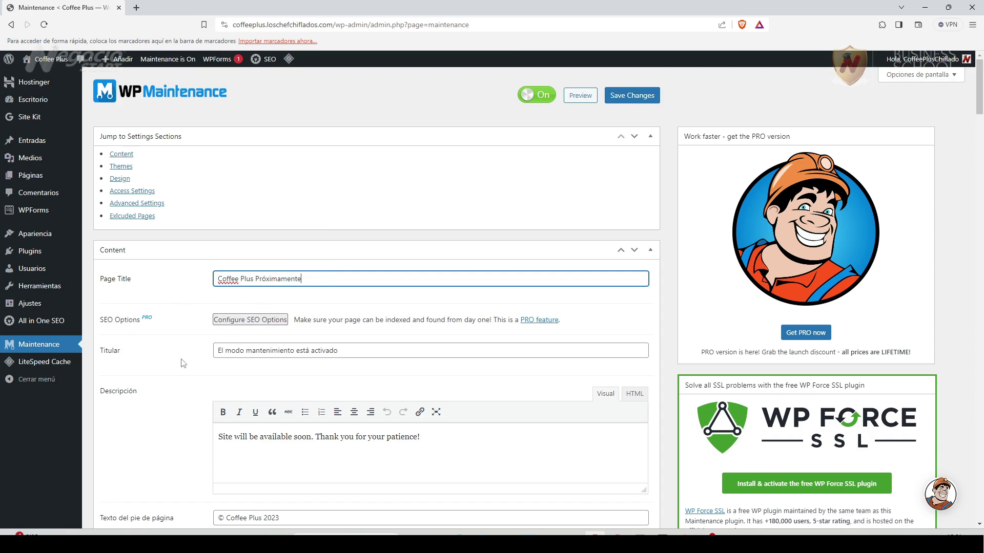
# Set headline 'Muy pronto el mejor café del mundo' and description 'Próximamente, la experiencia más exquisita en café'.
pyautogui.scroll(-1, 183, 363)
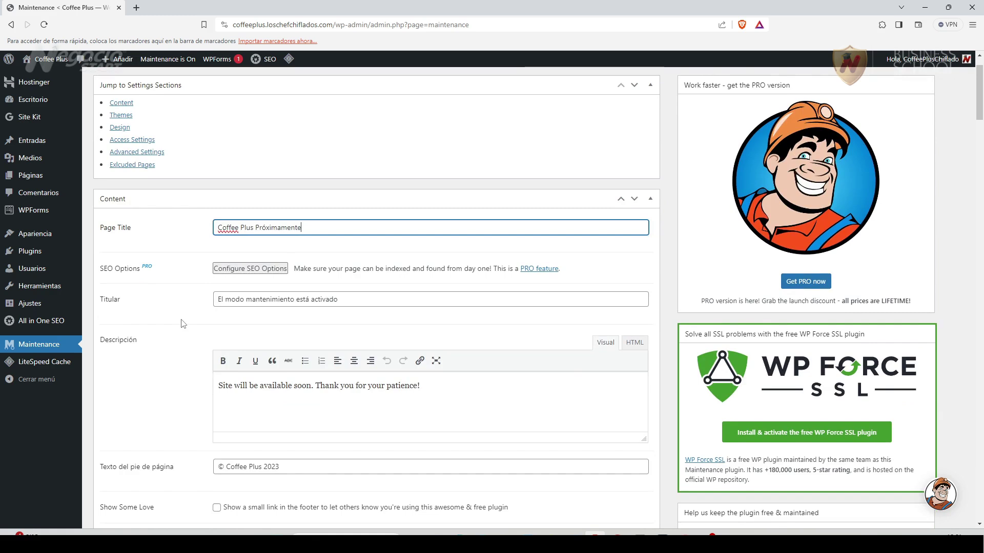
pyautogui.moveTo(217, 300); pyautogui.dragTo(367, 323)
pyautogui.write('Muy pronto el me')
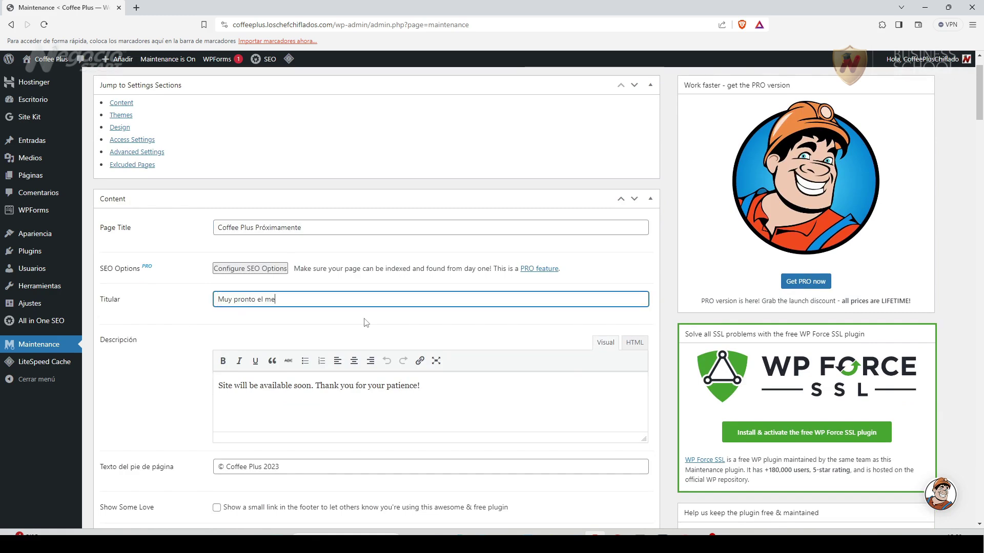
pyautogui.write('jor café del mundo')
pyautogui.moveTo(220, 388); pyautogui.dragTo(310, 388)
pyautogui.write('Próximamente')
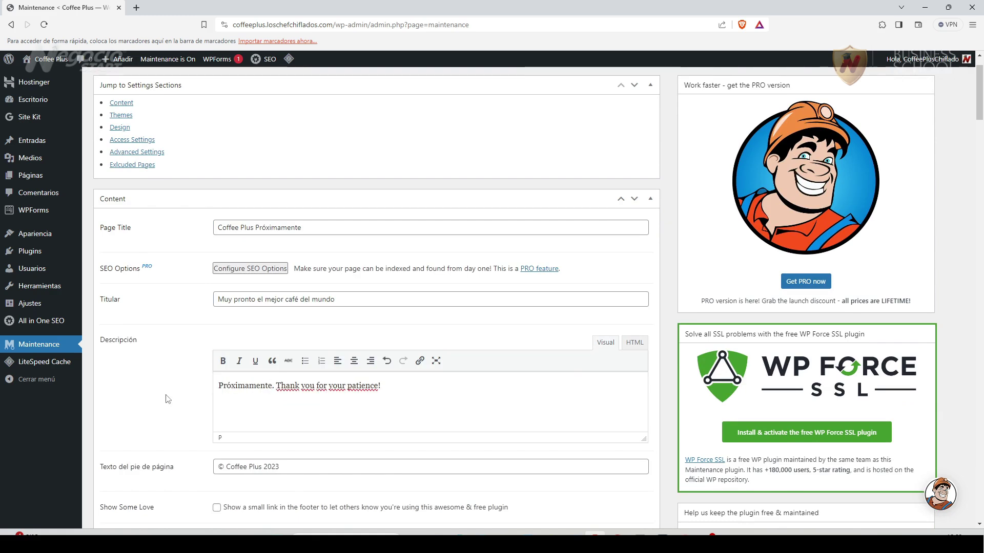
pyautogui.write(', la experiencia')
pyautogui.hotkey('ctrl', 'shift', 'Right')
pyautogui.hotkey('ctrl', 'shift', 'Right')
pyautogui.hotkey('ctrl', 'shift', 'Right')
pyautogui.hotkey('ctrl', 'shift', 'Right')
pyautogui.hotkey('ctrl', 'shift', 'Right')
pyautogui.write('más exquisita en café')
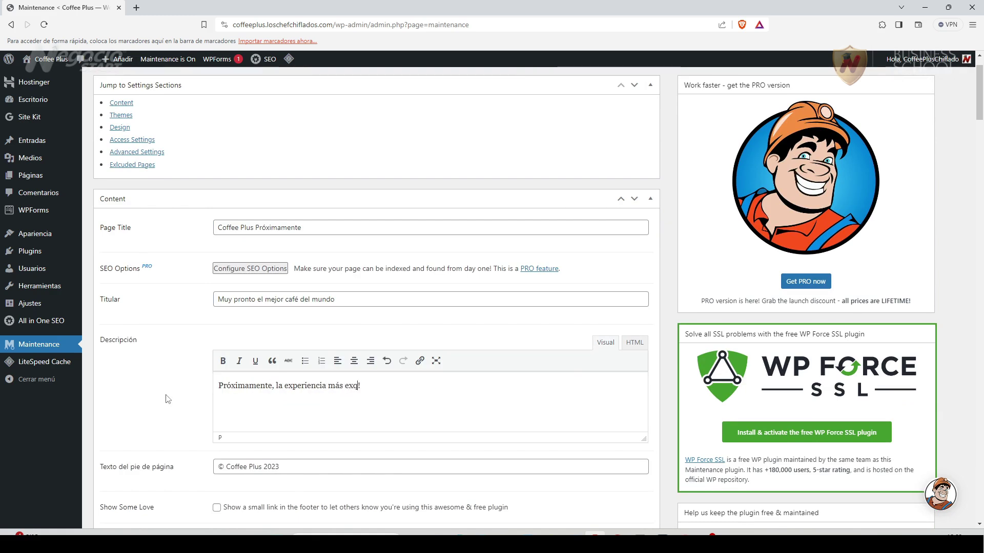
pyautogui.scroll(-3, 298, 272)
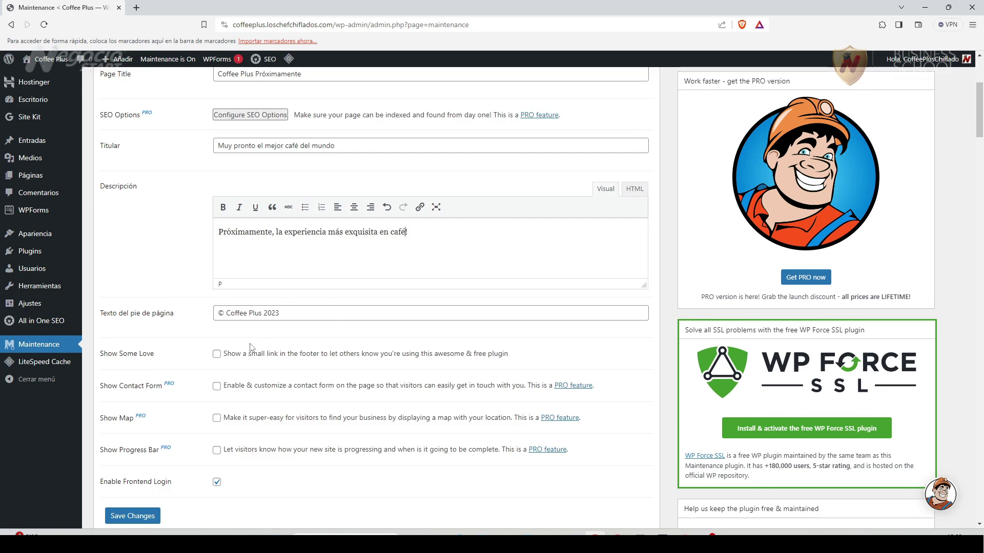
pyautogui.scroll(-2, 274, 392)
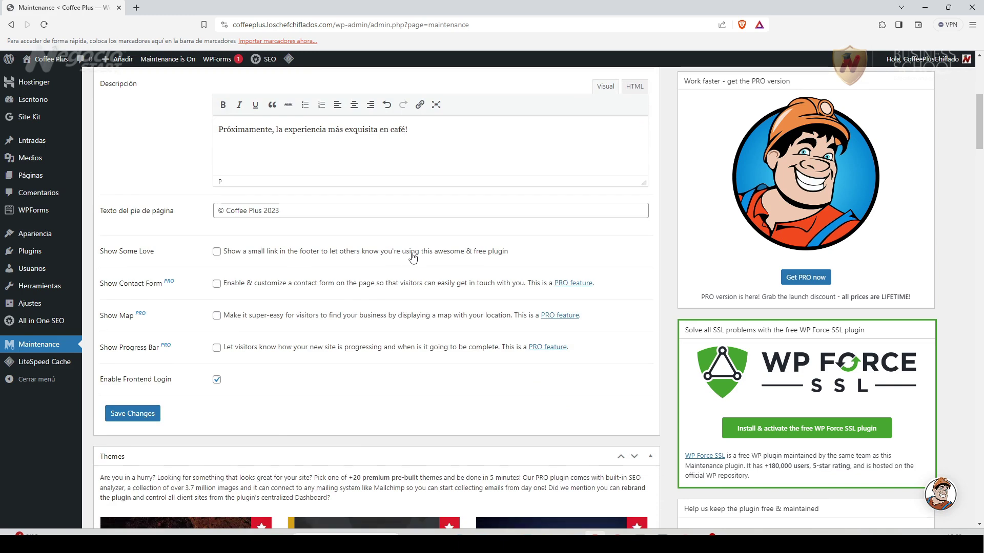
# Turn on Show Some Love and turn off Enable Frontend Login in the Maintenance settings.
pyautogui.click(216, 252)
pyautogui.scroll(-2, 283, 413)
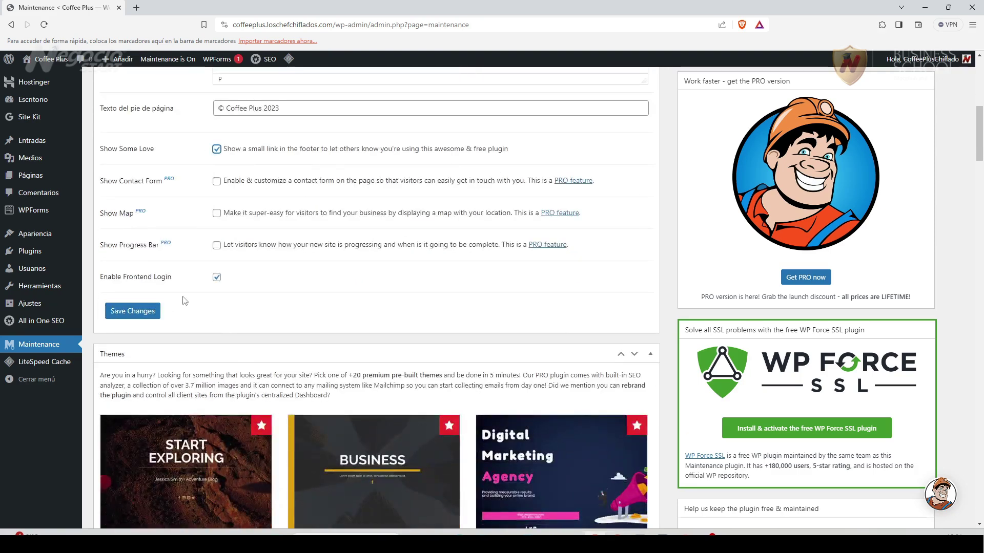
pyautogui.click(217, 279)
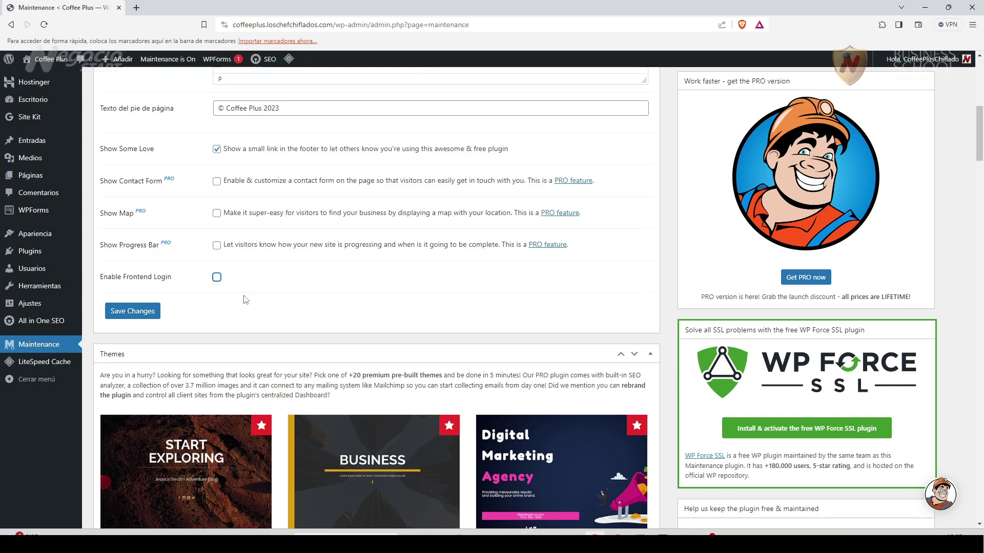
pyautogui.scroll(1, 245, 300)
pyautogui.scroll(-2, 256, 364)
pyautogui.scroll(-2, 252, 364)
pyautogui.scroll(3, 254, 360)
# Save the maintenance settings and scroll to the Design section showing logo width 220.
pyautogui.click(135, 302)
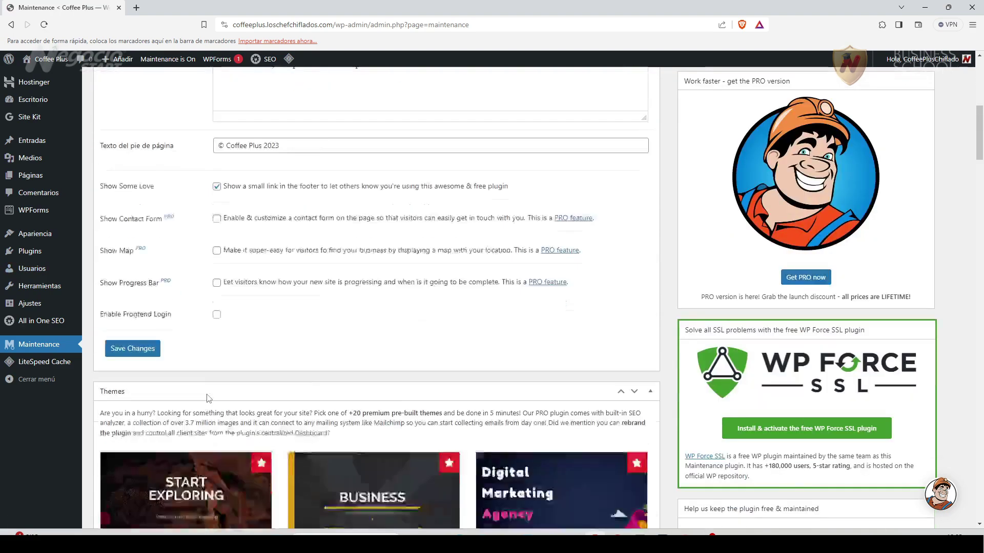
pyautogui.scroll(-13, 207, 398)
pyautogui.scroll(-12, 235, 390)
pyautogui.scroll(-6, 283, 379)
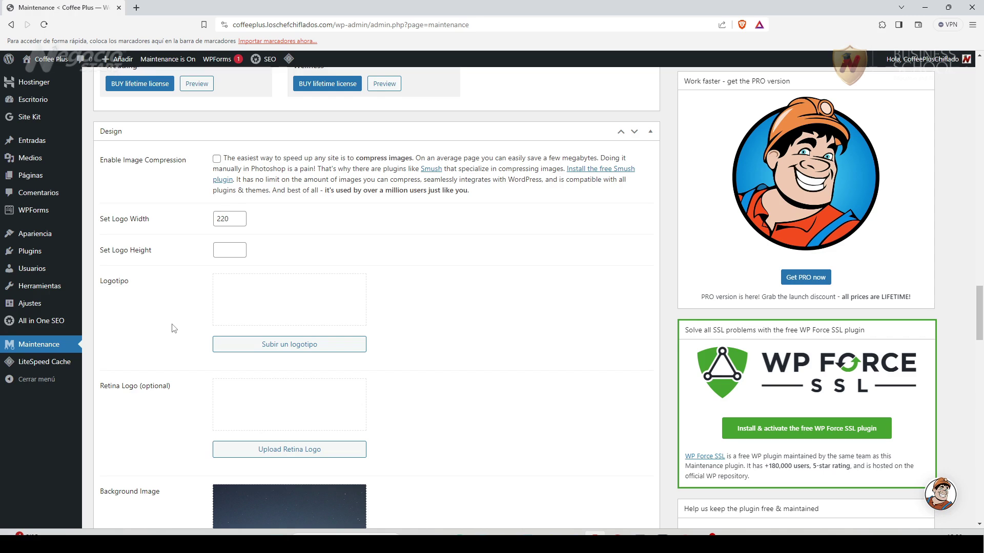
pyautogui.click(595, 534)
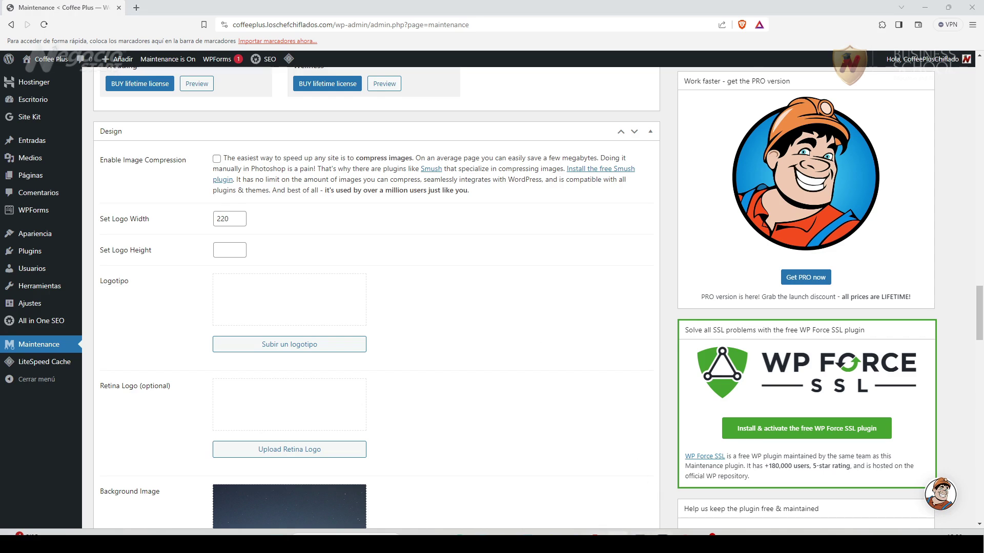
# Open a Chrome window under the other profile and load canva.com.
pyautogui.click(345, 256)
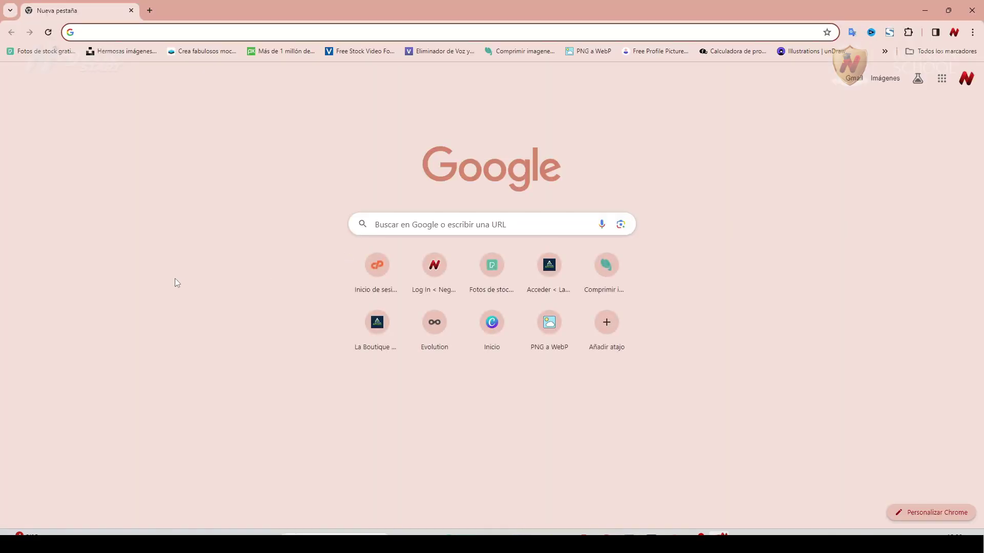
pyautogui.write('canva.com')
pyautogui.press('Return')
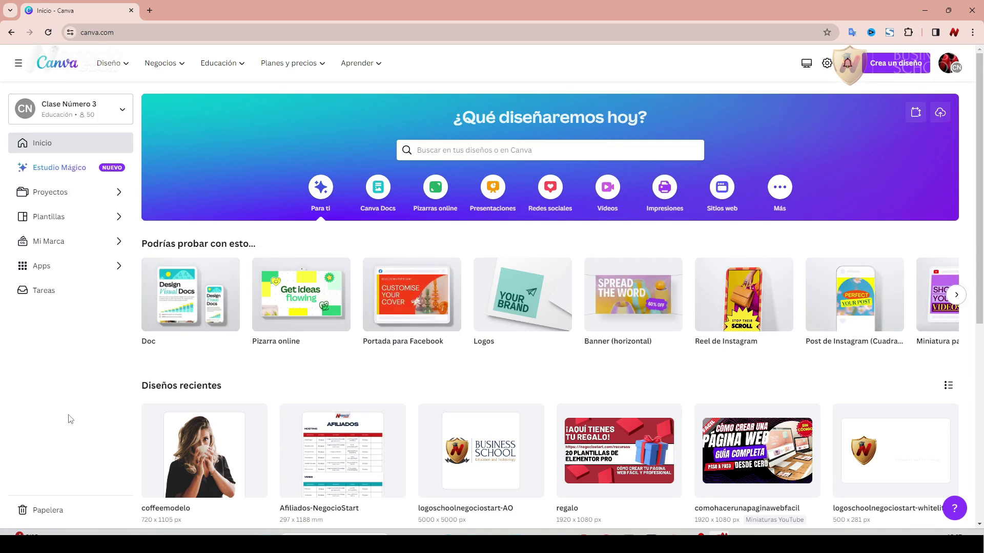
# Search Canva for 'logo' and customize the Black White Modern Luxury Logo template.
pyautogui.click(431, 153)
pyautogui.write('logo')
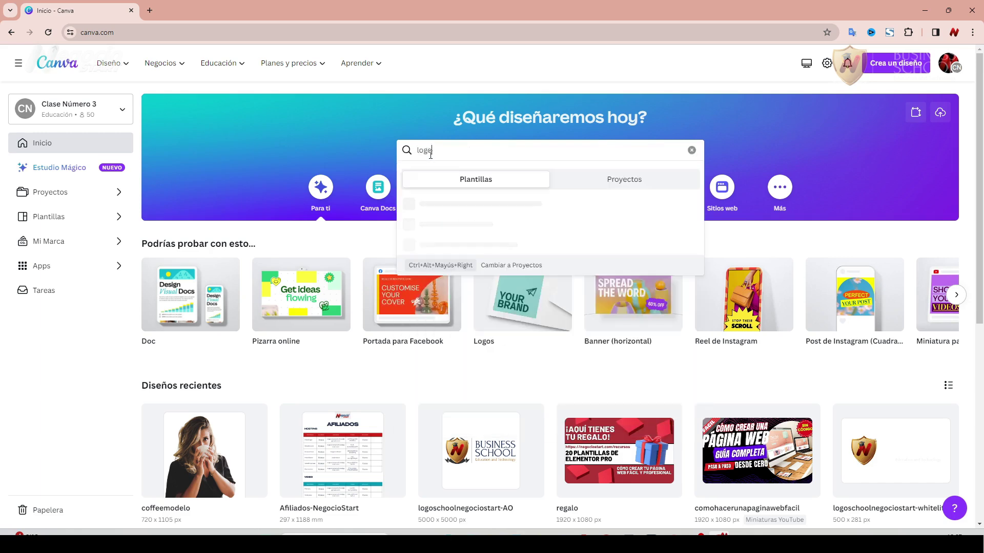
pyautogui.press('Return')
pyautogui.moveTo(239, 332)
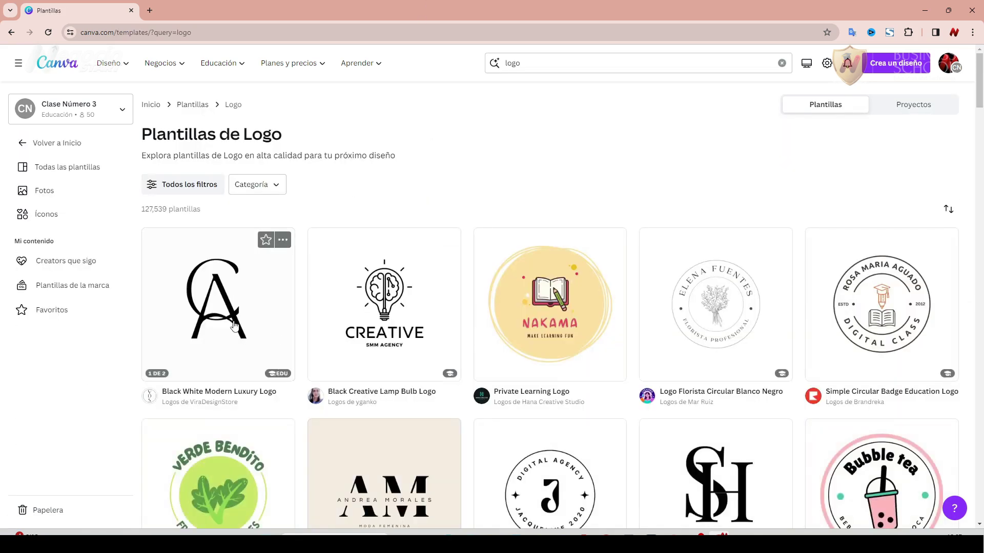
pyautogui.click(207, 306)
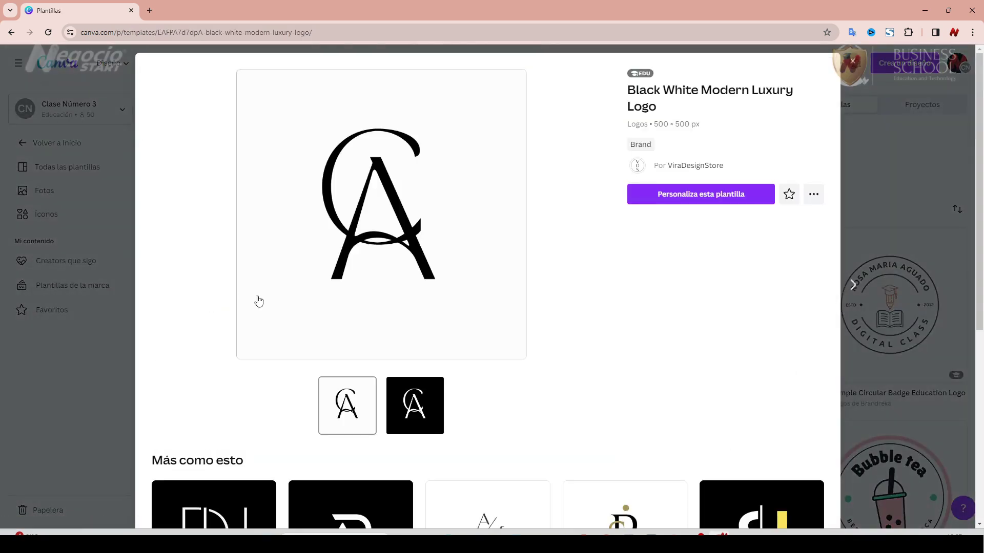
pyautogui.click(707, 198)
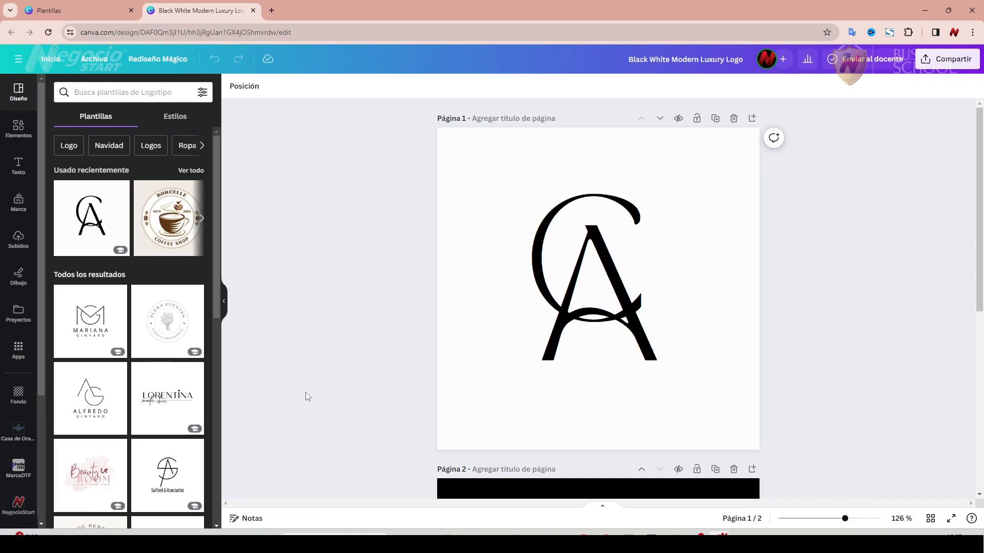
# Delete the black page 2 and browse template results for 'cafe'.
pyautogui.scroll(-5, 692, 308)
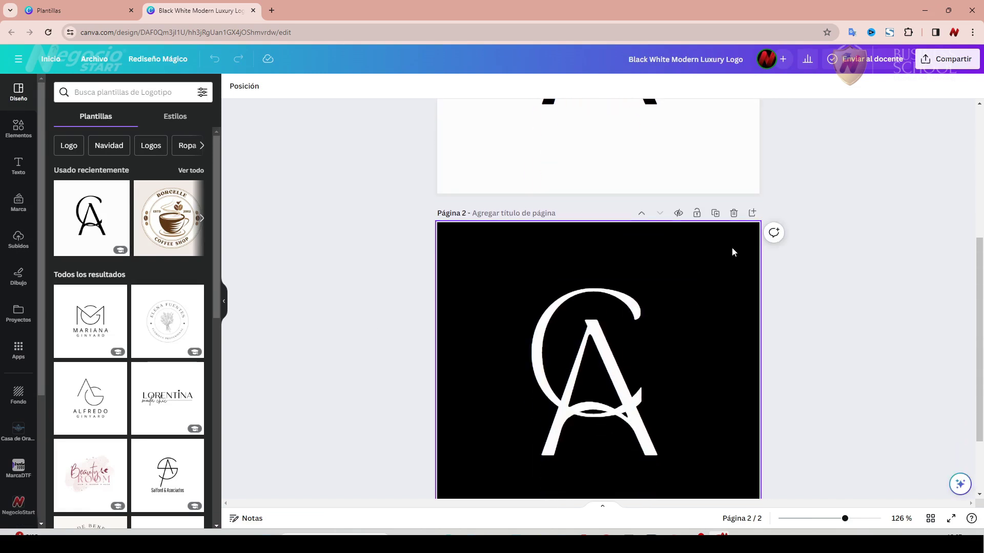
pyautogui.click(733, 214)
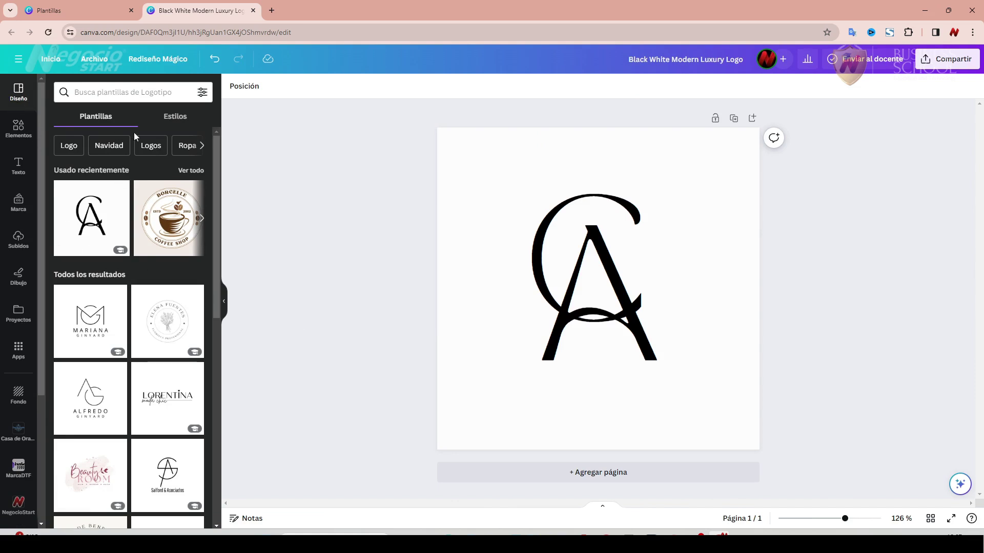
pyautogui.click(88, 93)
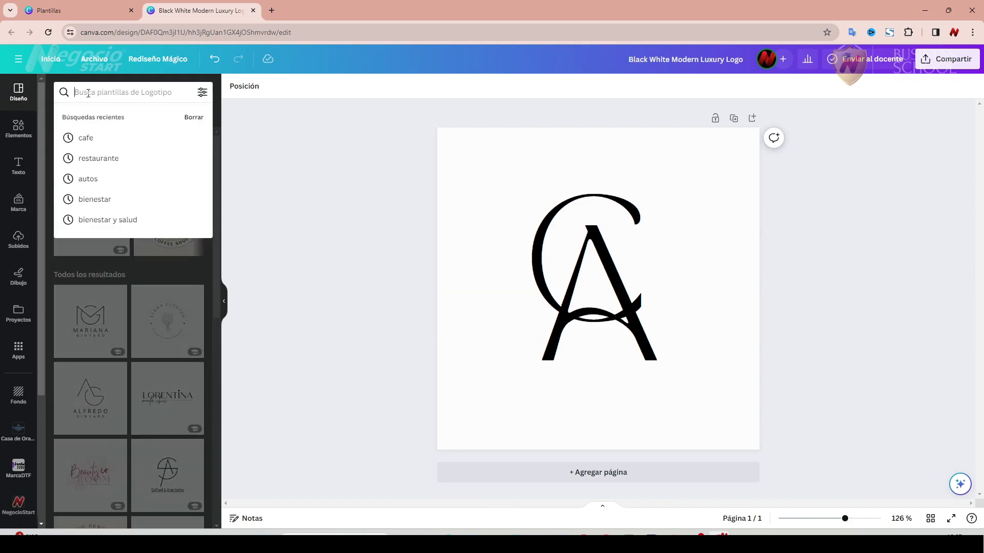
pyautogui.write('cafe')
pyautogui.press('Return')
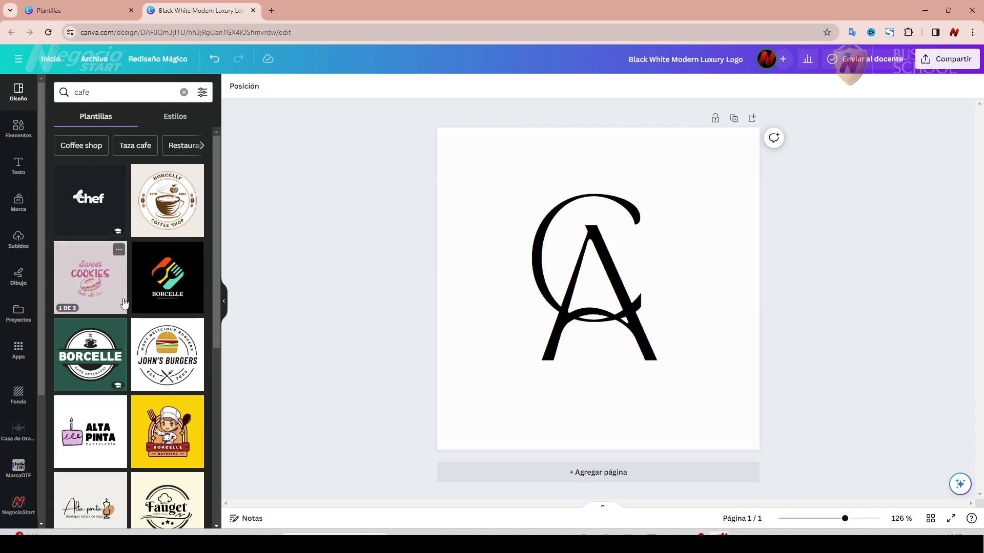
pyautogui.scroll(-1, 132, 339)
pyautogui.scroll(-6, 132, 339)
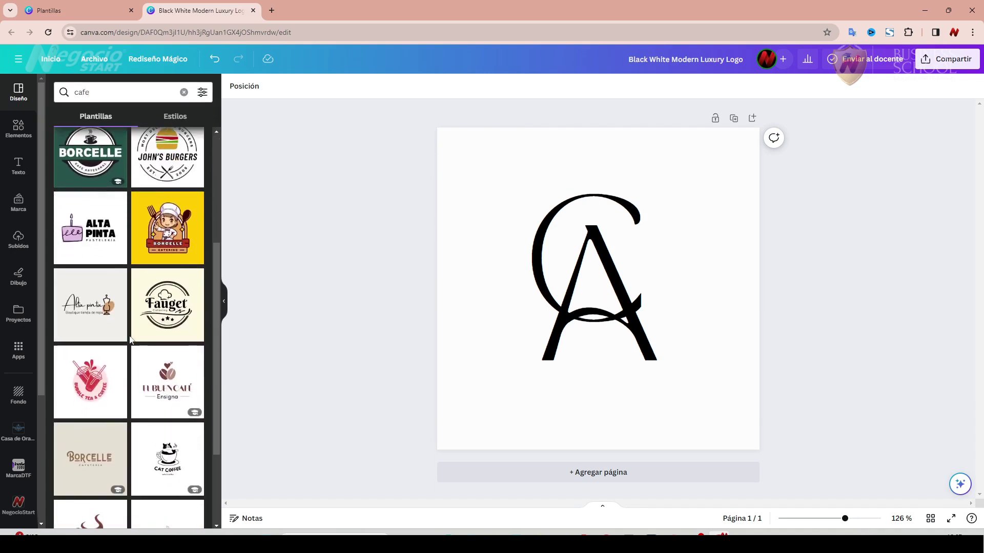
pyautogui.scroll(-2, 132, 340)
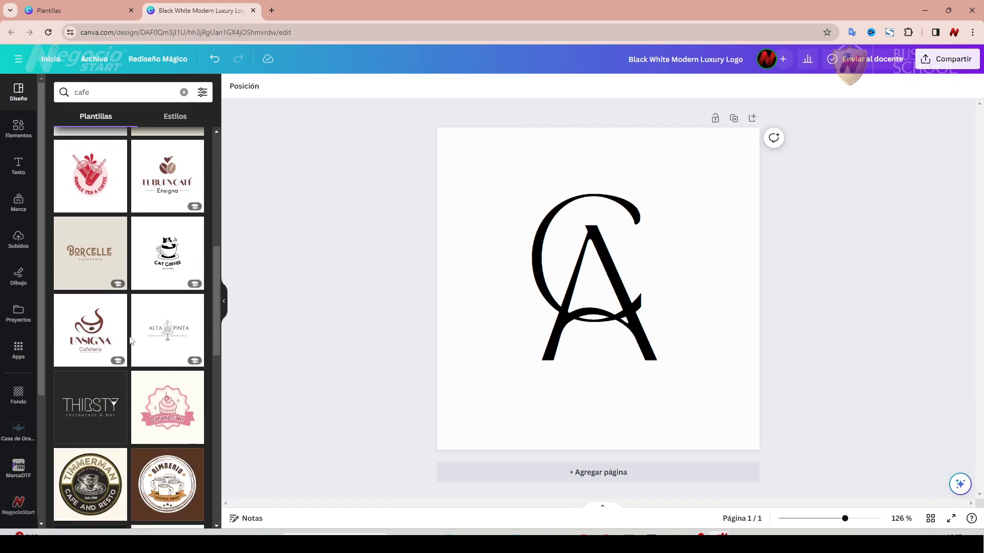
pyautogui.scroll(2, 133, 348)
pyautogui.scroll(5, 134, 352)
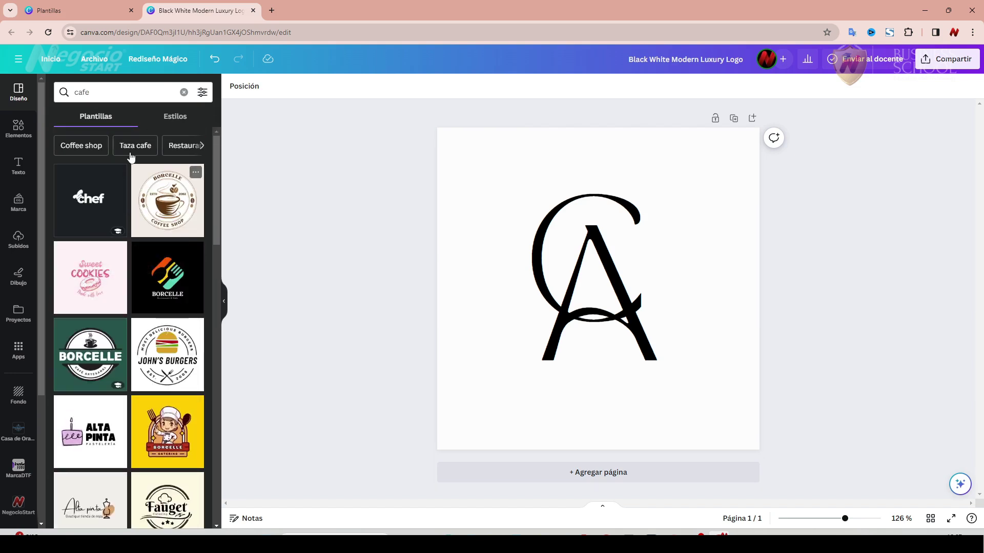
# Search the templates for car logos ('autos') and scroll through the results.
pyautogui.click(76, 94)
pyautogui.write('autops')
pyautogui.click(118, 178)
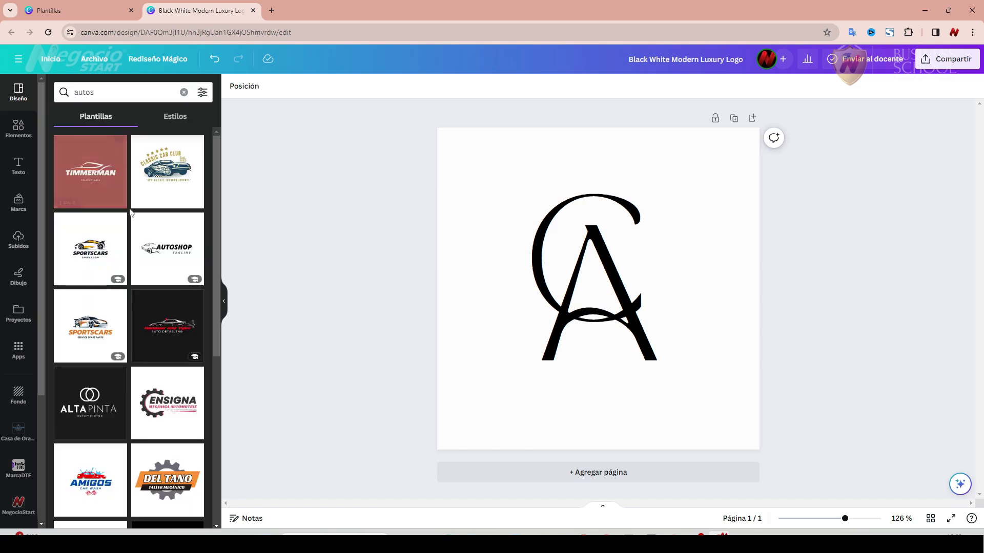
pyautogui.scroll(-7, 125, 343)
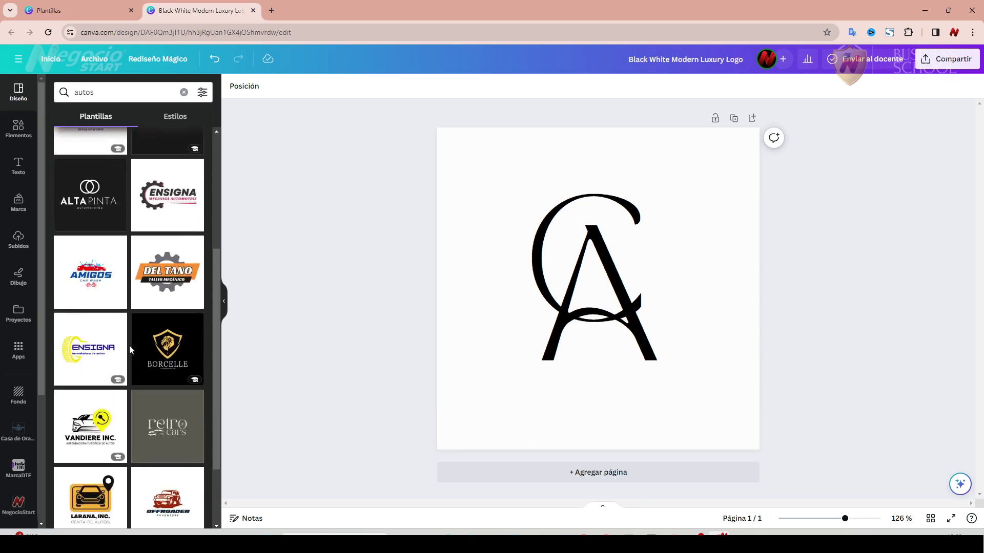
pyautogui.scroll(-2, 130, 348)
pyautogui.scroll(10, 134, 350)
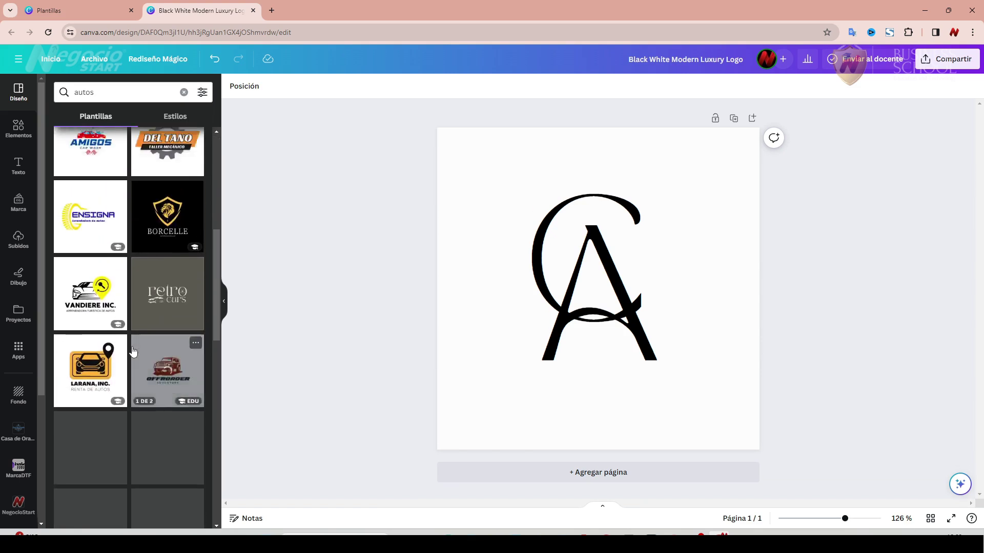
# Rerun the 'restaurante' template search and scroll through its logo results.
pyautogui.moveTo(110, 99); pyautogui.dragTo(75, 93)
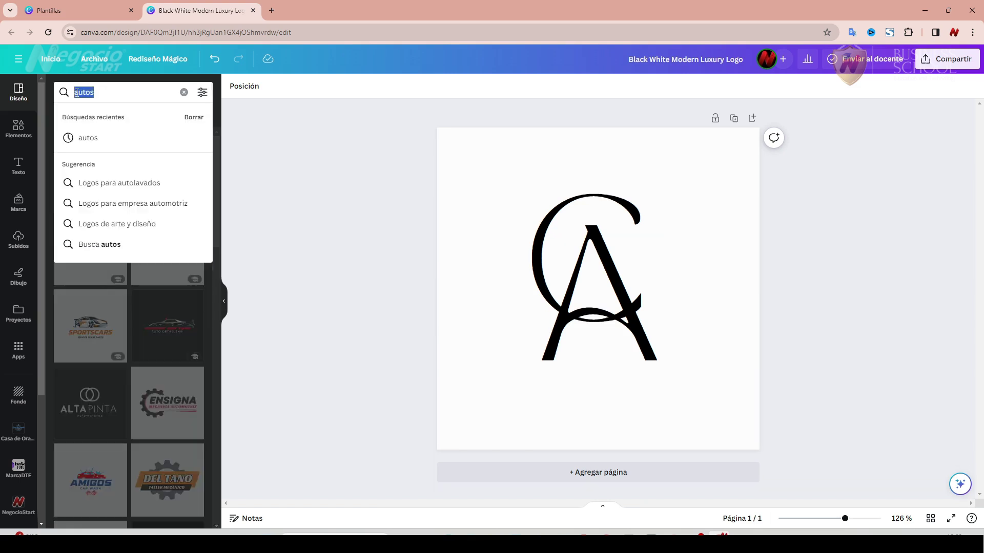
pyautogui.write('res')
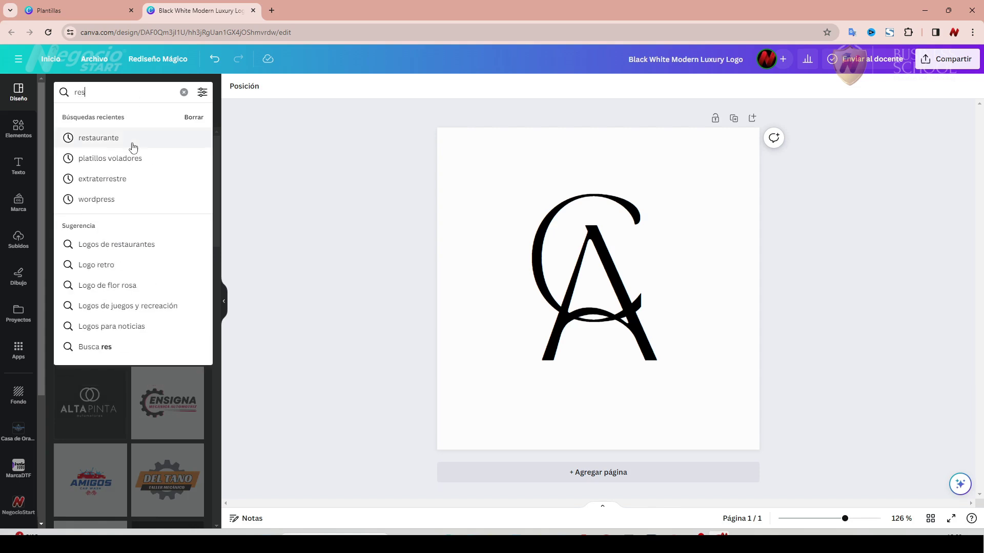
pyautogui.click(128, 140)
pyautogui.scroll(-6, 142, 384)
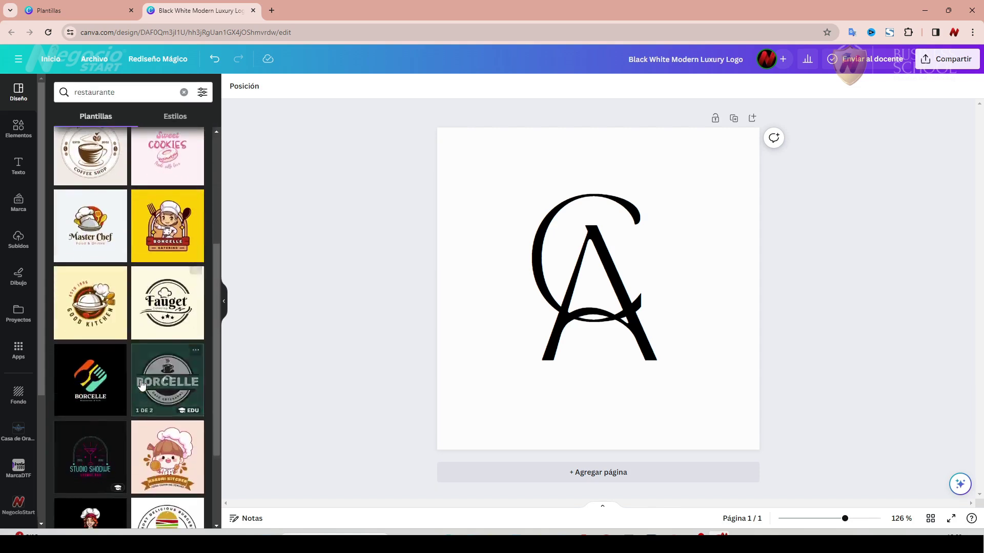
pyautogui.scroll(-6, 141, 384)
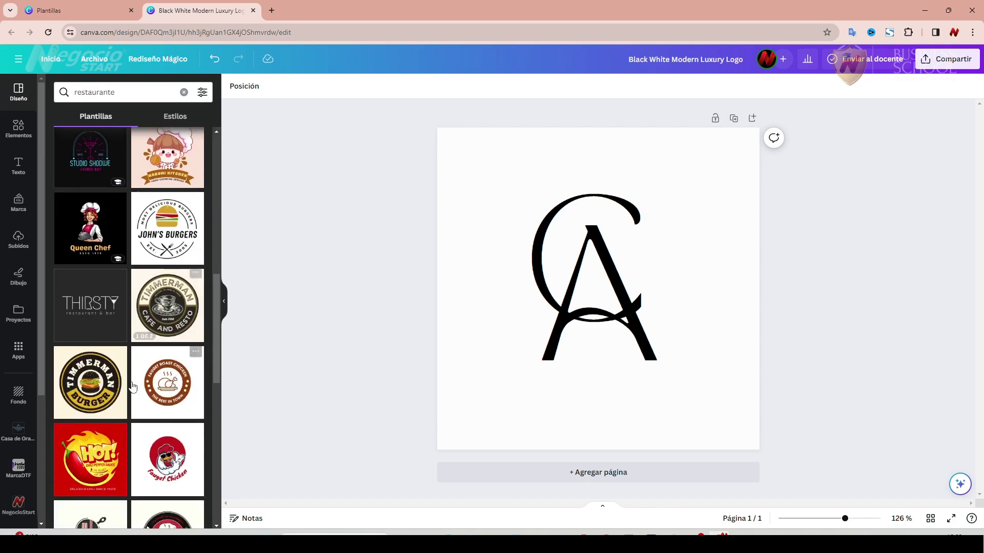
pyautogui.scroll(-6, 132, 386)
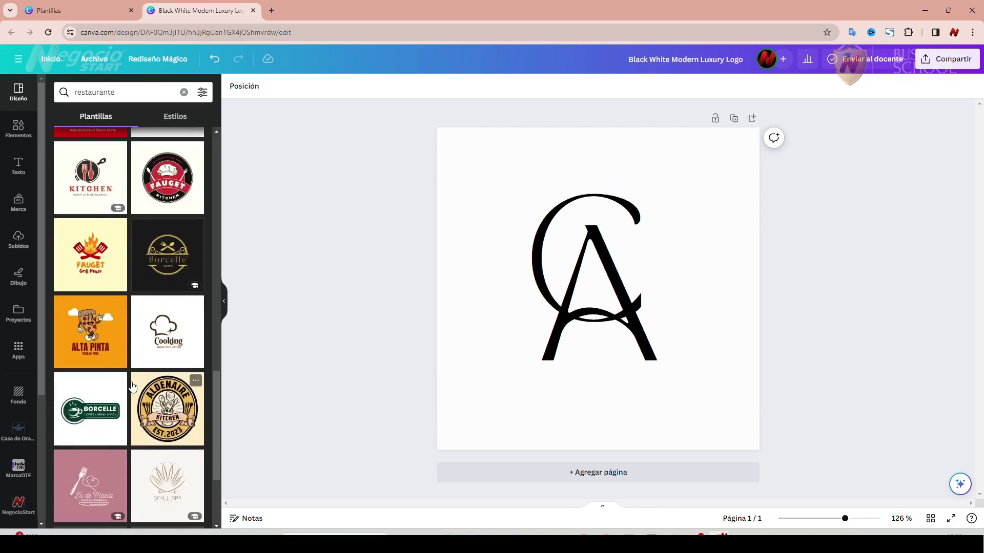
pyautogui.moveTo(216, 407); pyautogui.dragTo(205, 143)
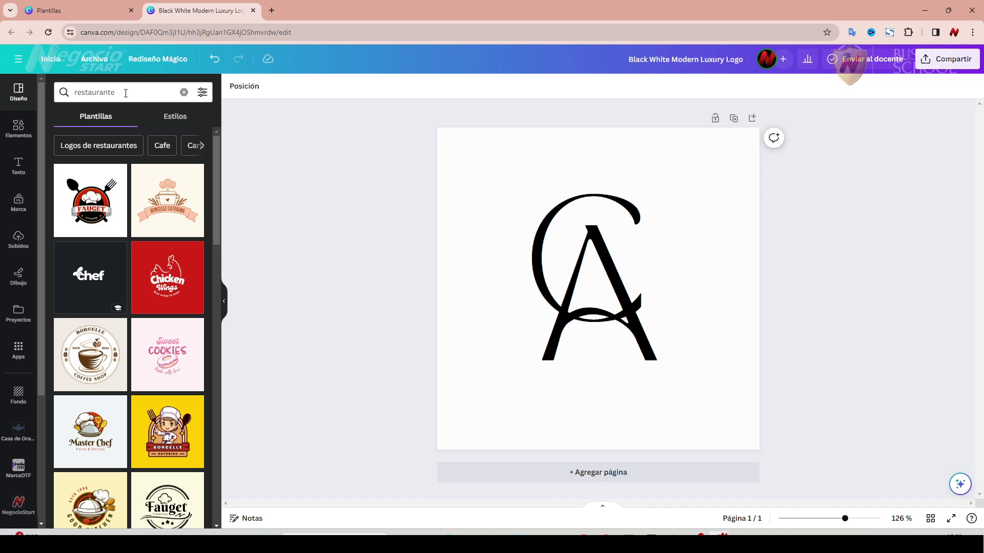
# Search the Design panel templates for 'cafe' again and scroll through the results.
pyautogui.click(127, 93)
pyautogui.write('cafe')
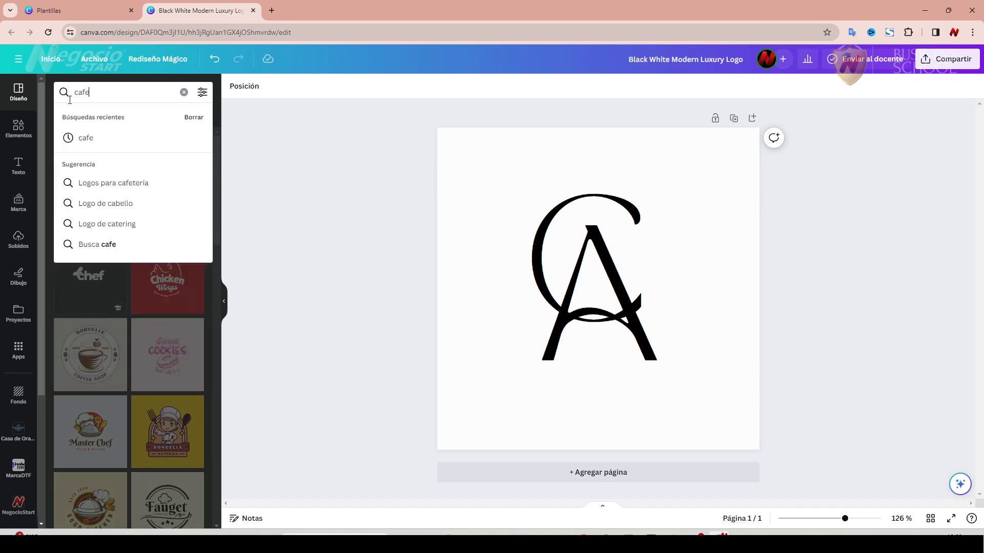
pyautogui.press('Return')
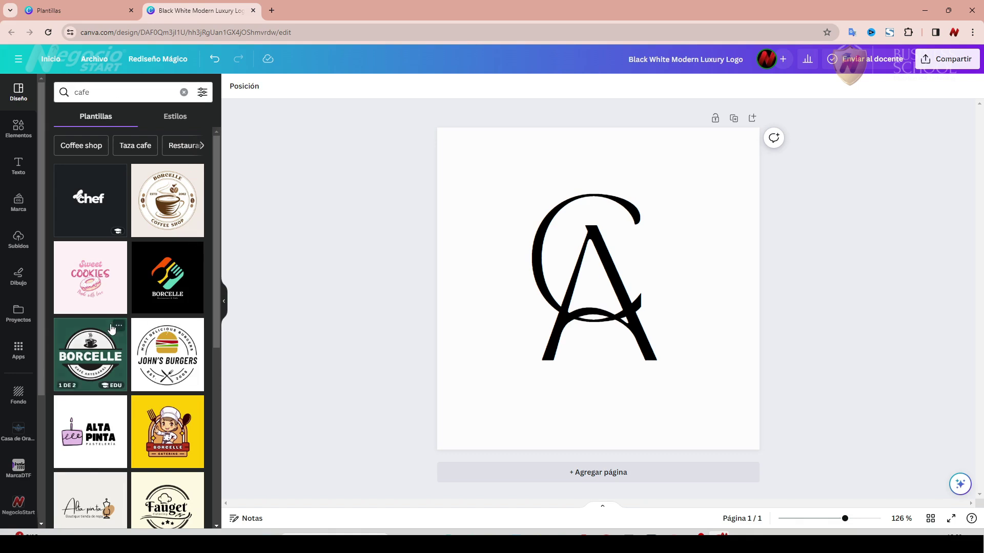
pyautogui.scroll(-4, 110, 418)
pyautogui.scroll(5, 110, 418)
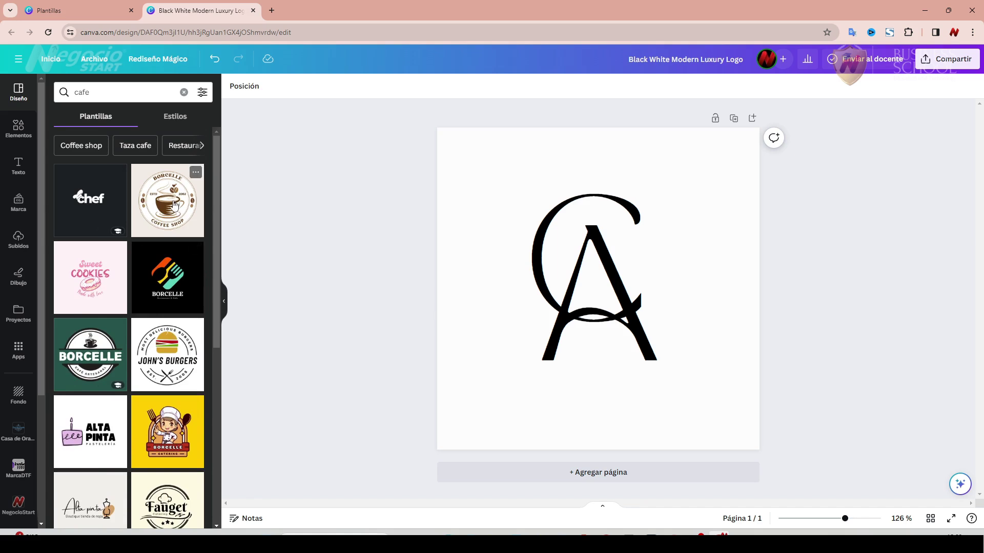
# Apply the round Borcelle coffee shop template and change its title to 'COFFEE PLUS'.
pyautogui.click(174, 205)
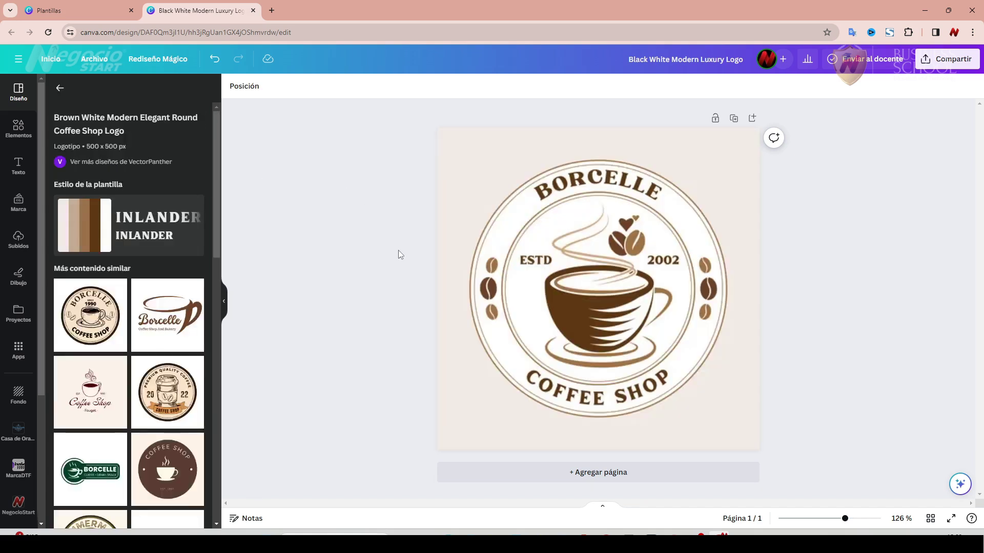
pyautogui.click(581, 186)
pyautogui.doubleClick(577, 183)
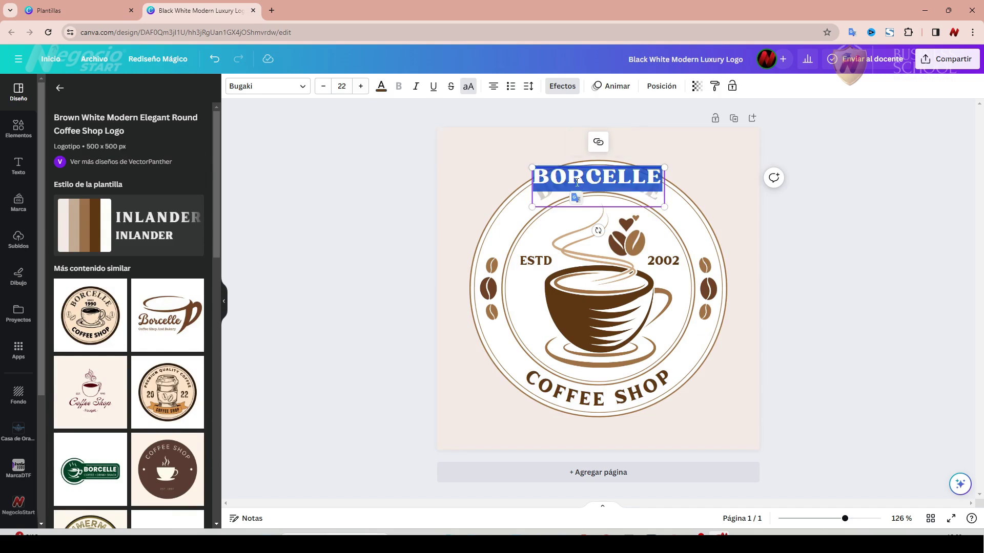
pyautogui.write('COFFEE PLUS')
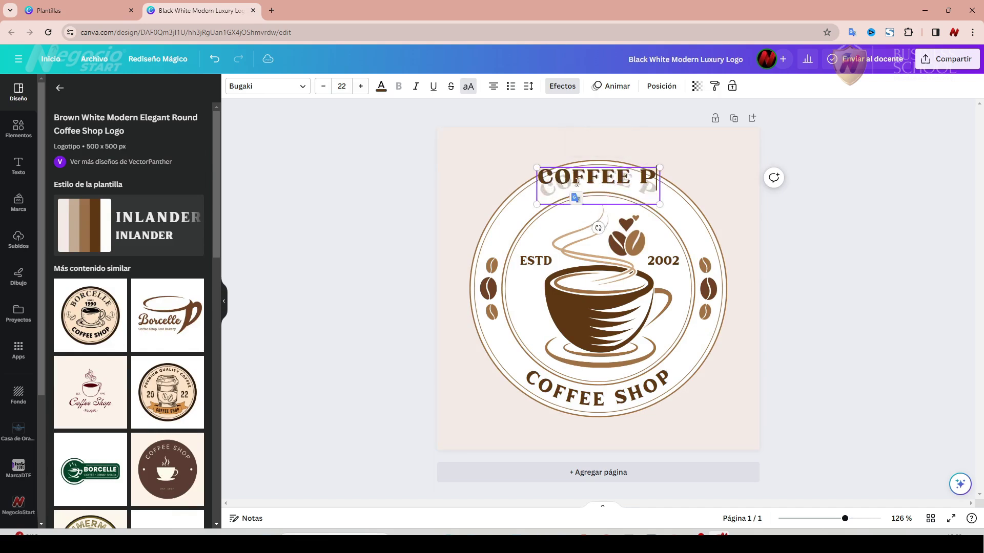
pyautogui.click(329, 229)
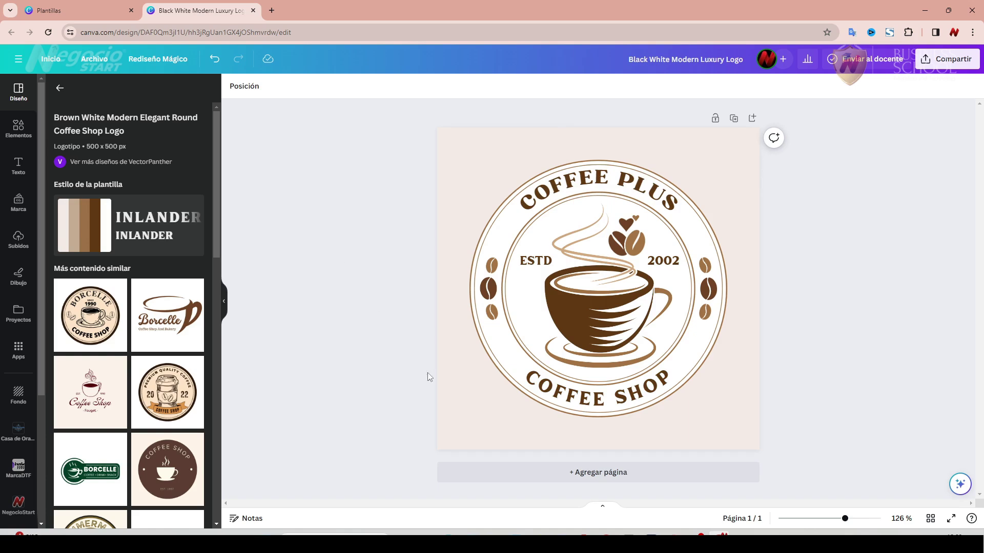
# Replace the curved 'COFFEE SHOP' text with 'AROMAS DE MI TIERRA'.
pyautogui.click(608, 403)
pyautogui.doubleClick(608, 403)
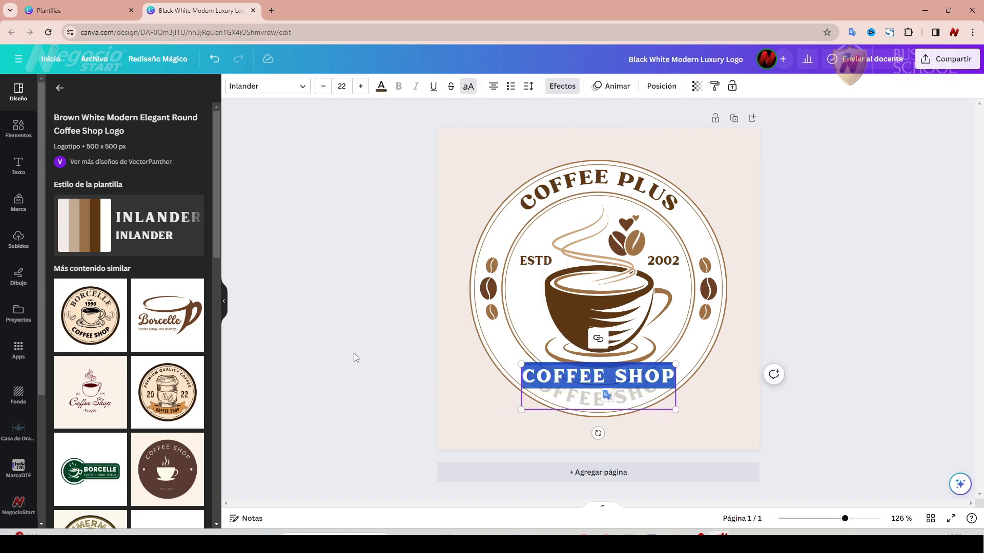
pyautogui.write('AROMAS DE MI TIERRA')
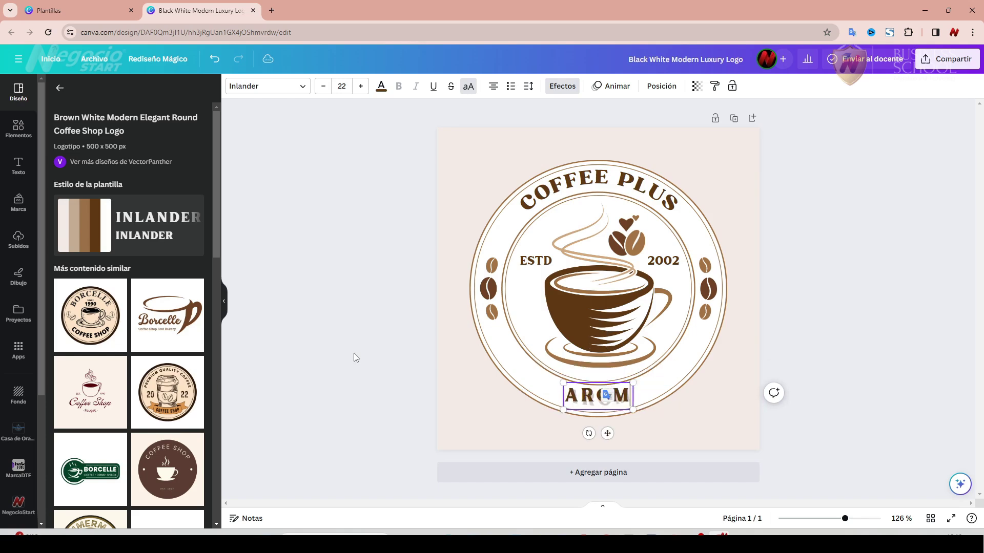
pyautogui.click(296, 266)
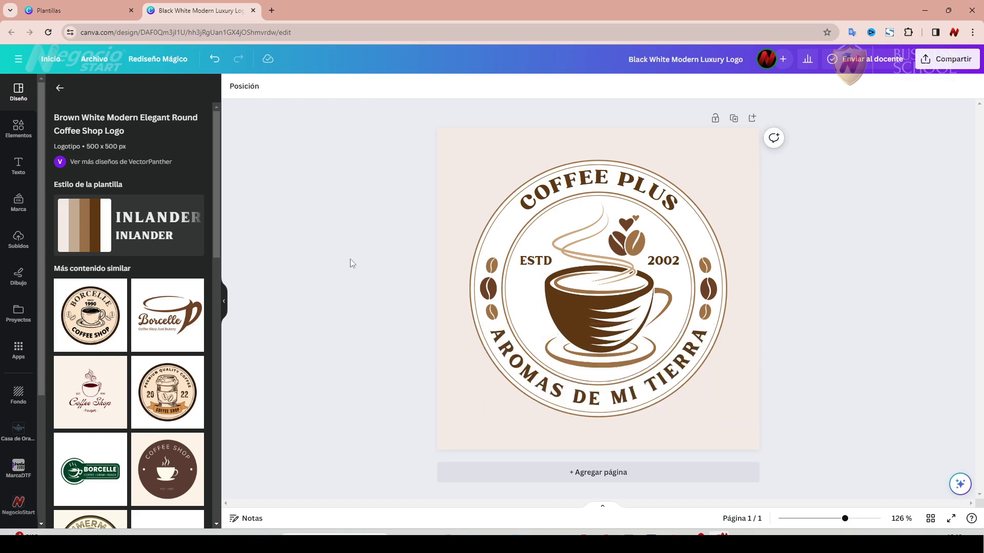
# Change the logo's year from 2002 to 2015.
pyautogui.click(667, 263)
pyautogui.doubleClick(668, 263)
pyautogui.moveTo(664, 261); pyautogui.dragTo(681, 261)
pyautogui.write('15')
pyautogui.click(377, 214)
# Retitle the design 'coffeeplus-logotipo' and bring up the Rediseño Mágico resize options.
pyautogui.click(93, 61)
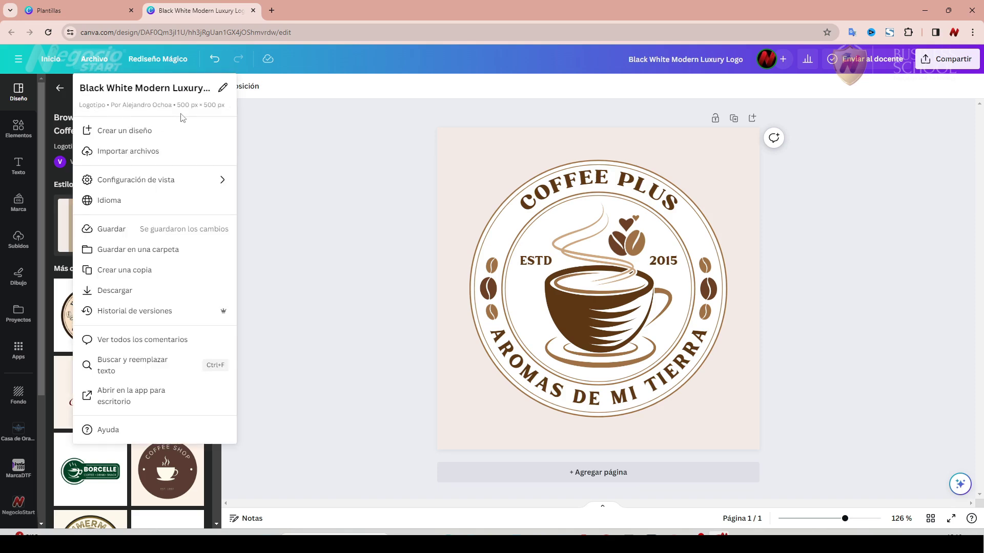
pyautogui.click(311, 144)
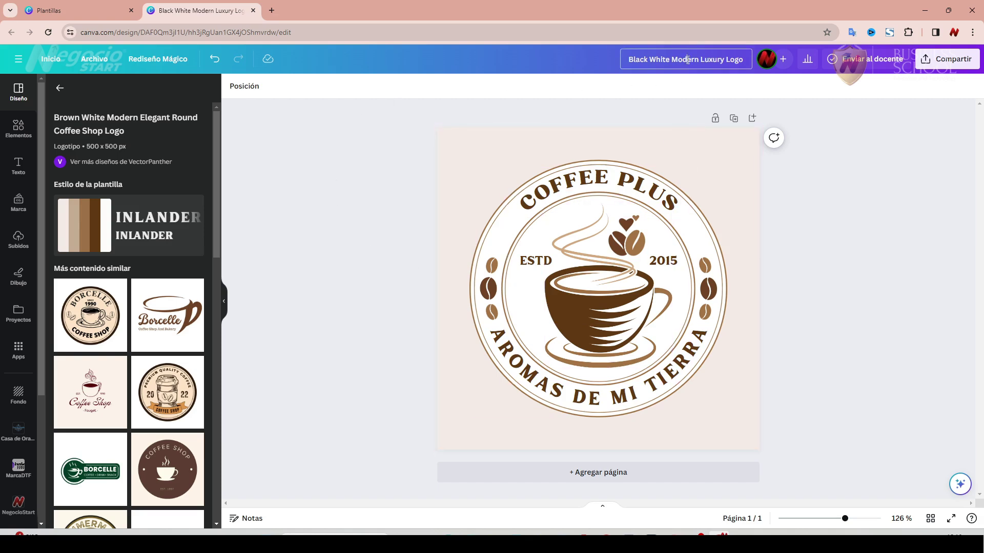
pyautogui.moveTo(730, 57); pyautogui.dragTo(752, 66)
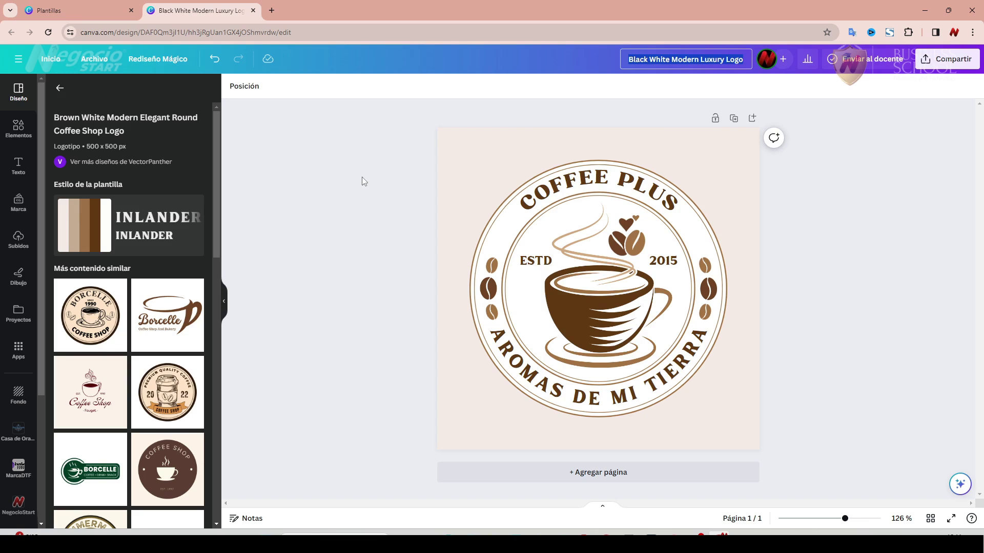
pyautogui.write('coffee')
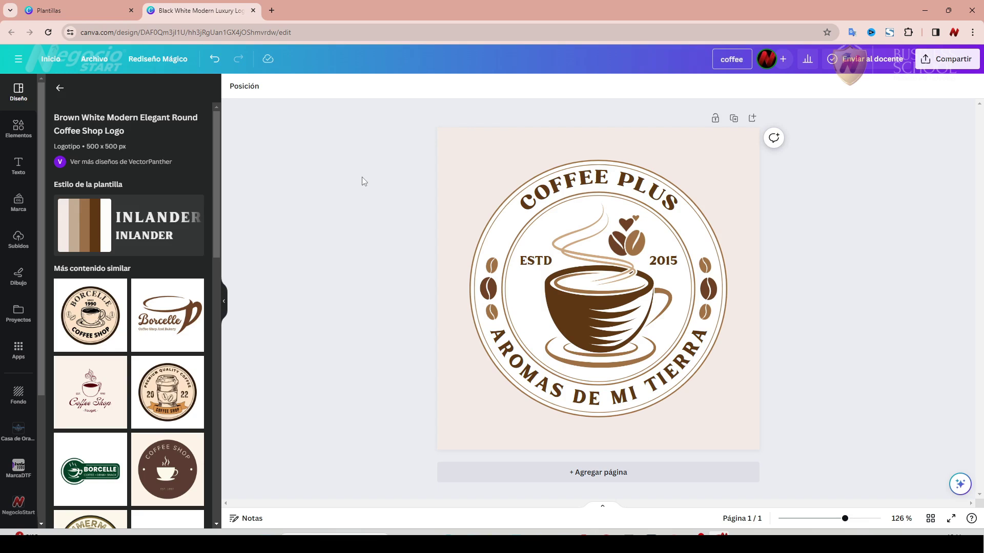
pyautogui.write('plus-')
pyautogui.write('logotipo')
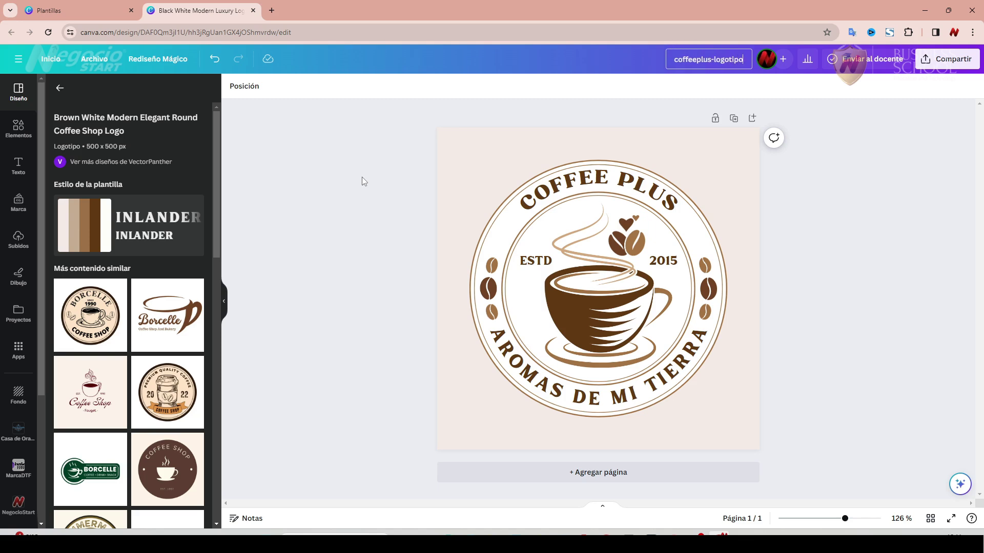
pyautogui.click(360, 160)
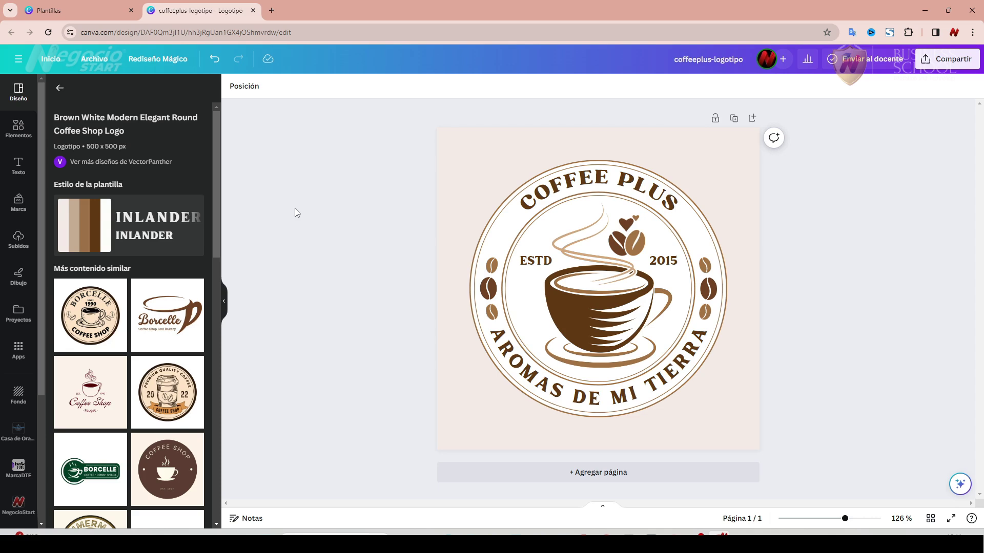
pyautogui.click(151, 61)
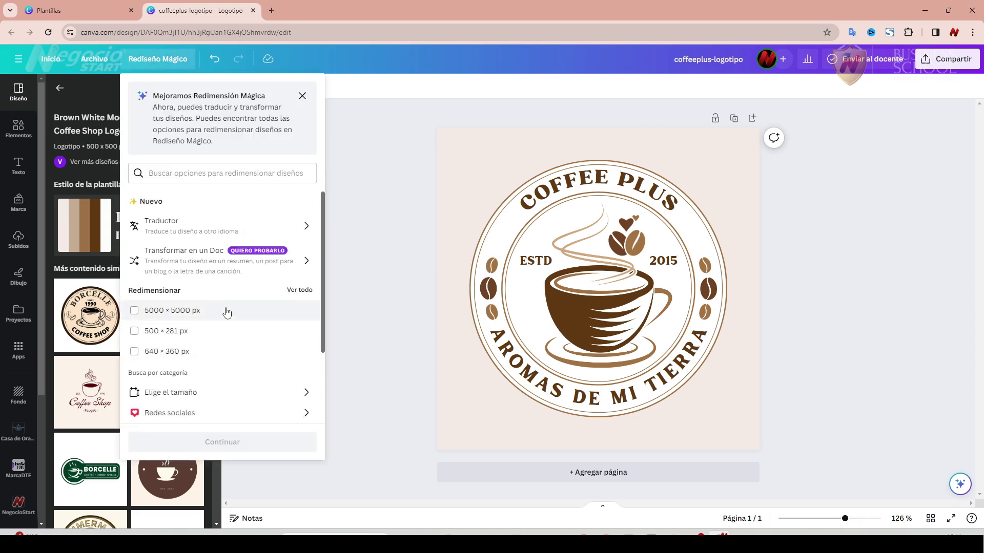
# Make and open a 5000 × 5000 px copy, then go back to the original design.
pyautogui.click(134, 312)
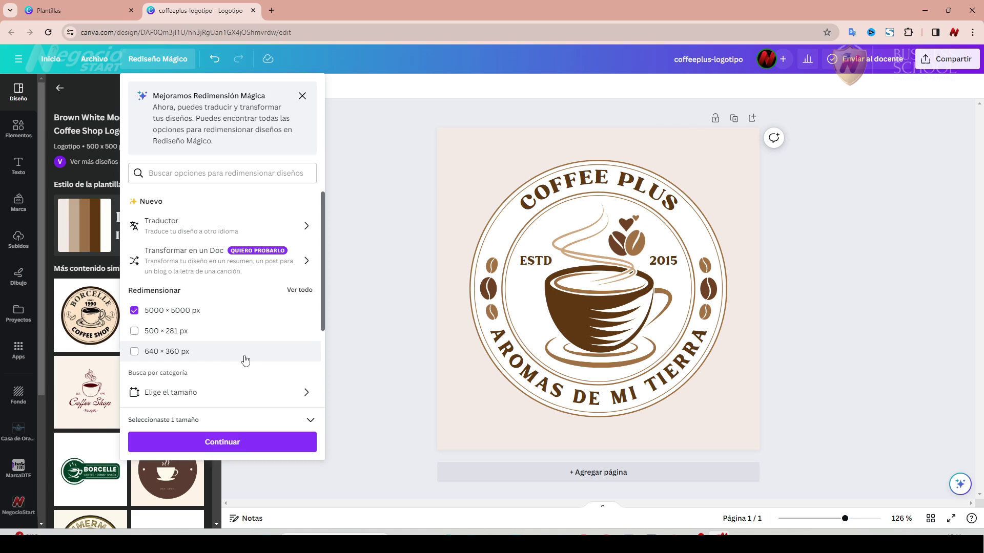
pyautogui.click(238, 440)
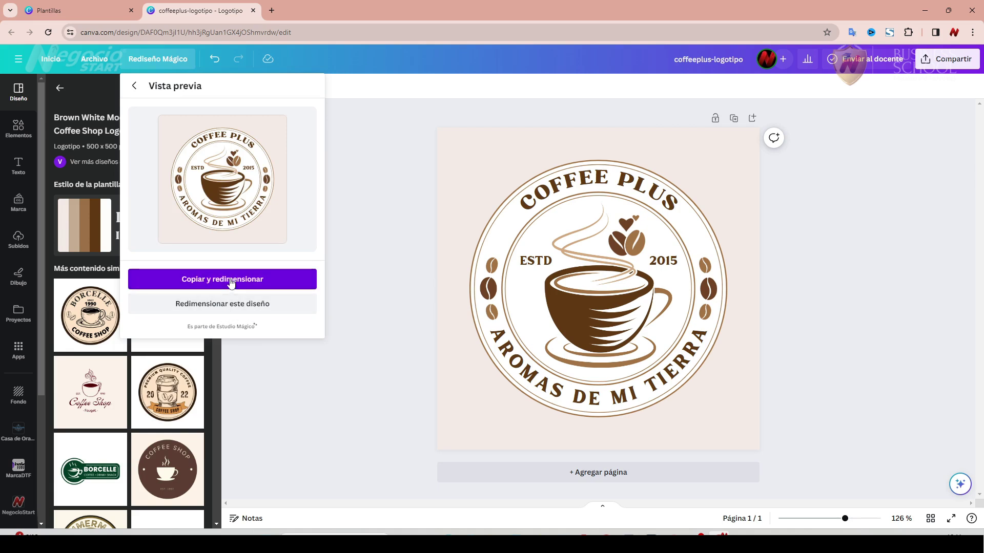
pyautogui.click(231, 280)
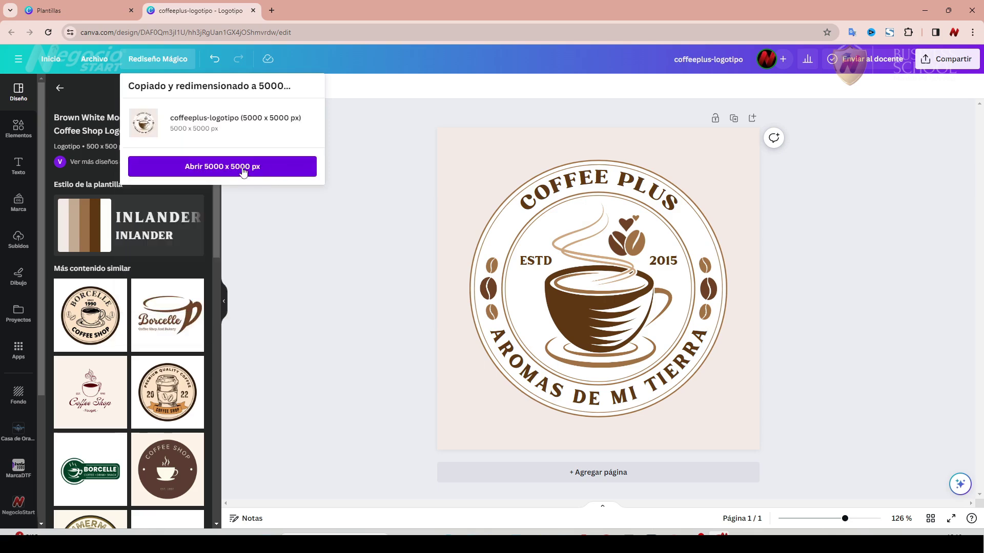
pyautogui.click(241, 167)
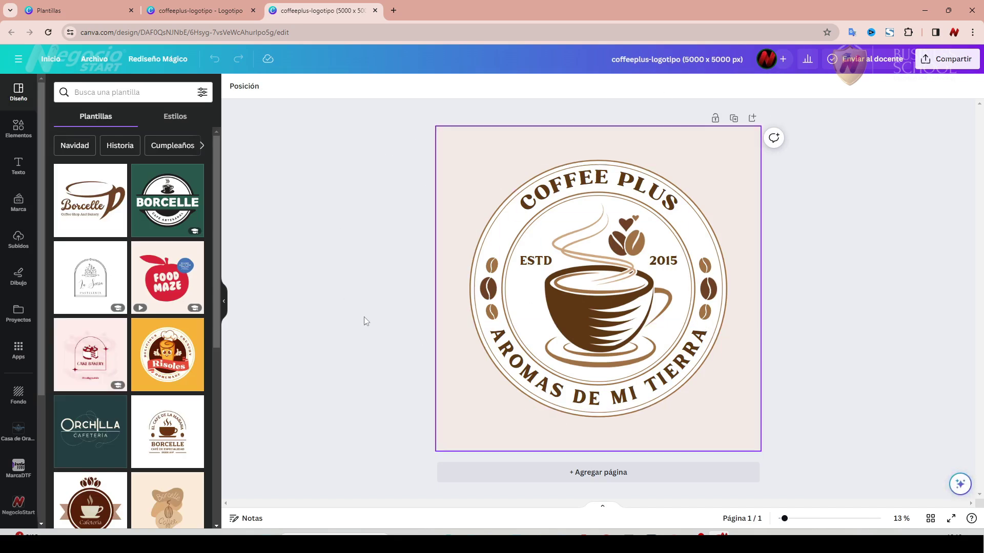
pyautogui.hotkey('ctrl', 'shift', 'Tab')
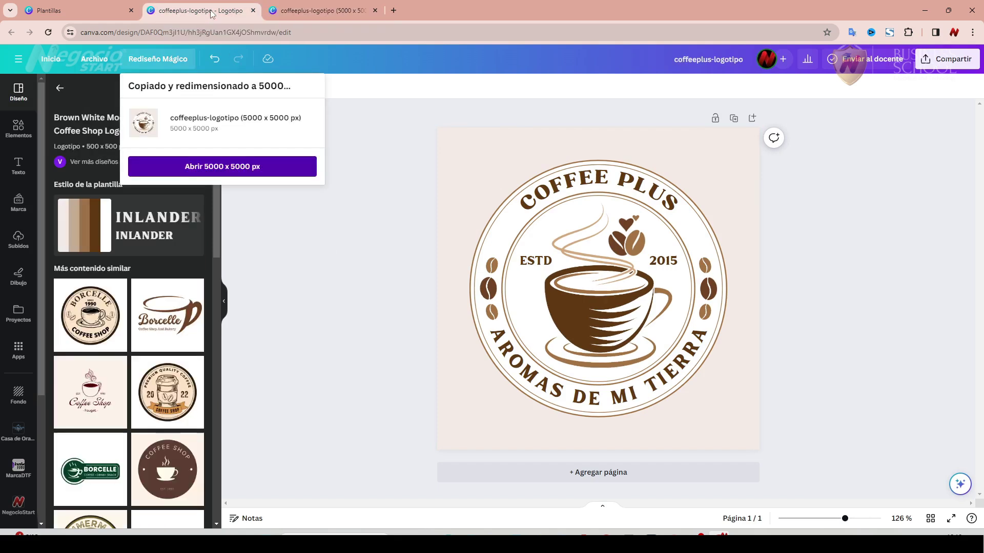
pyautogui.click(362, 177)
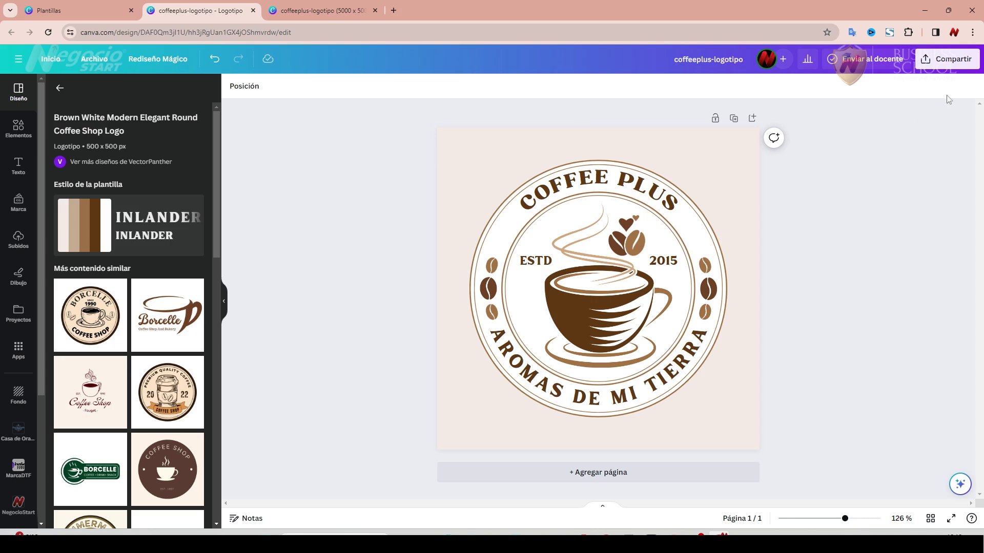
# Download the design as PNG (coffeeplus-logotipo.png) and view it in the Downloads folder.
pyautogui.click(944, 66)
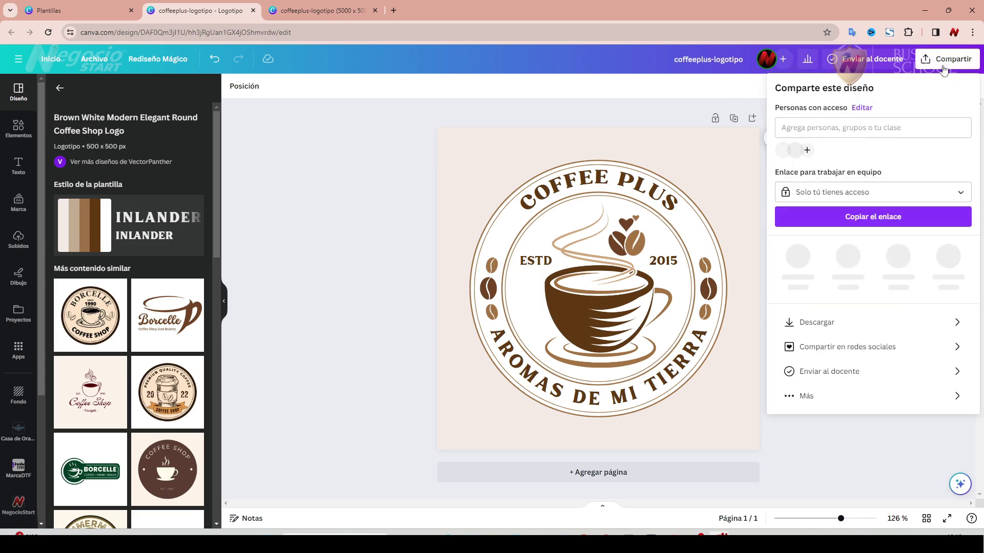
pyautogui.click(875, 323)
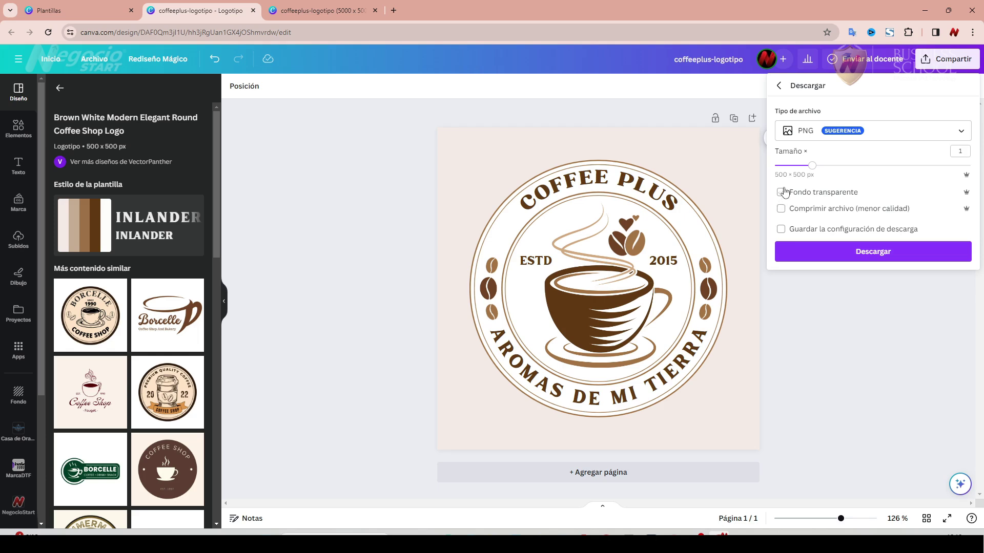
pyautogui.click(873, 251)
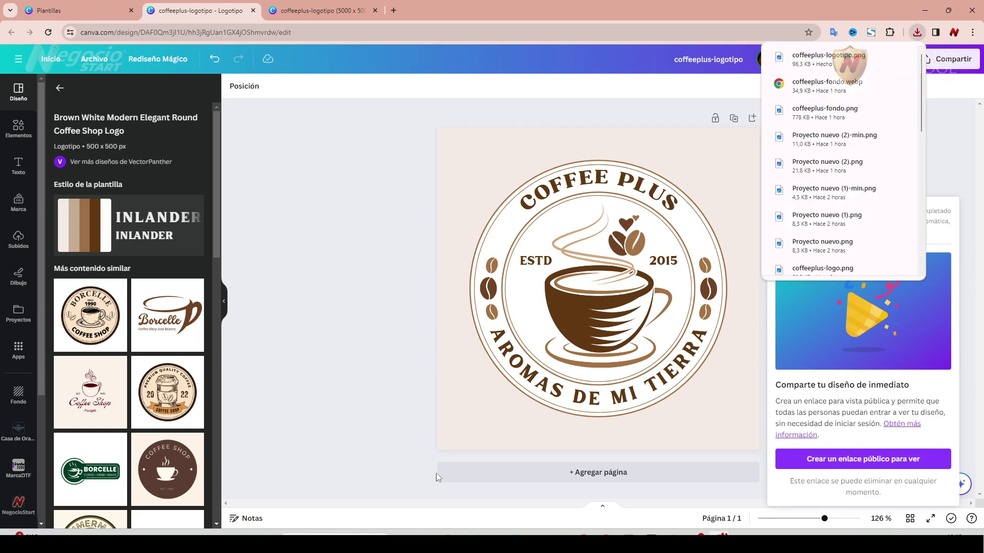
pyautogui.click(476, 527)
pyautogui.click(399, 101)
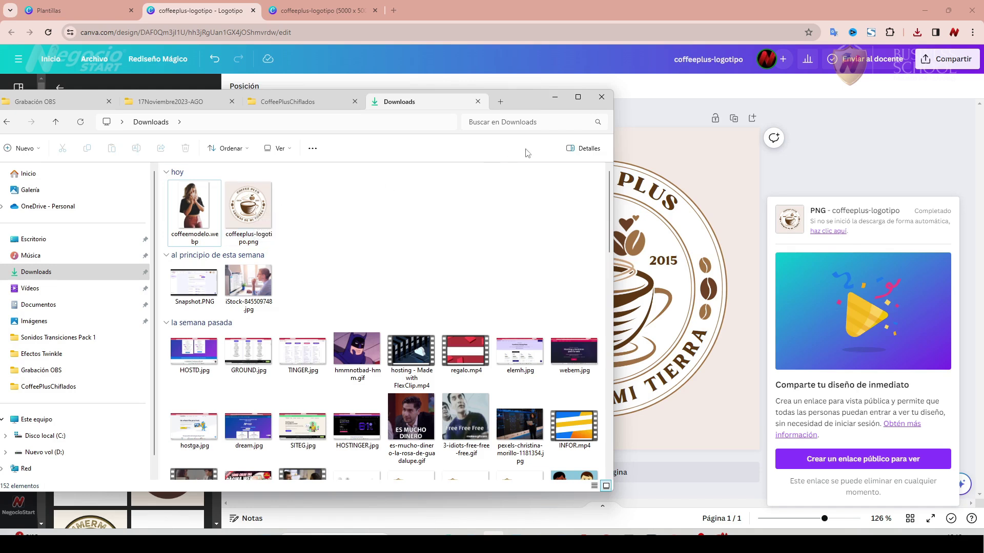
# Shift the Downloads window slightly right and open a new Chrome tab.
pyautogui.moveTo(516, 107); pyautogui.dragTo(563, 107)
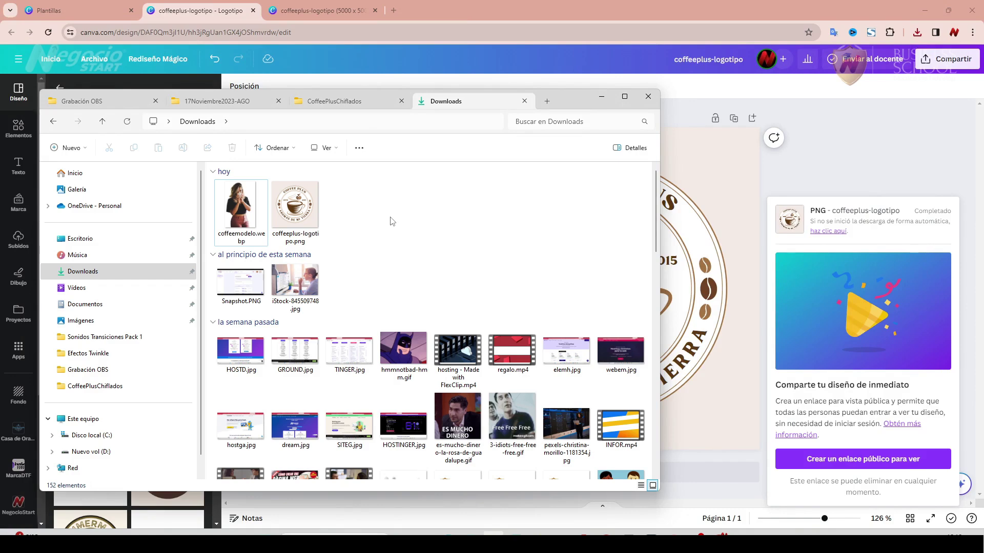
pyautogui.click(393, 11)
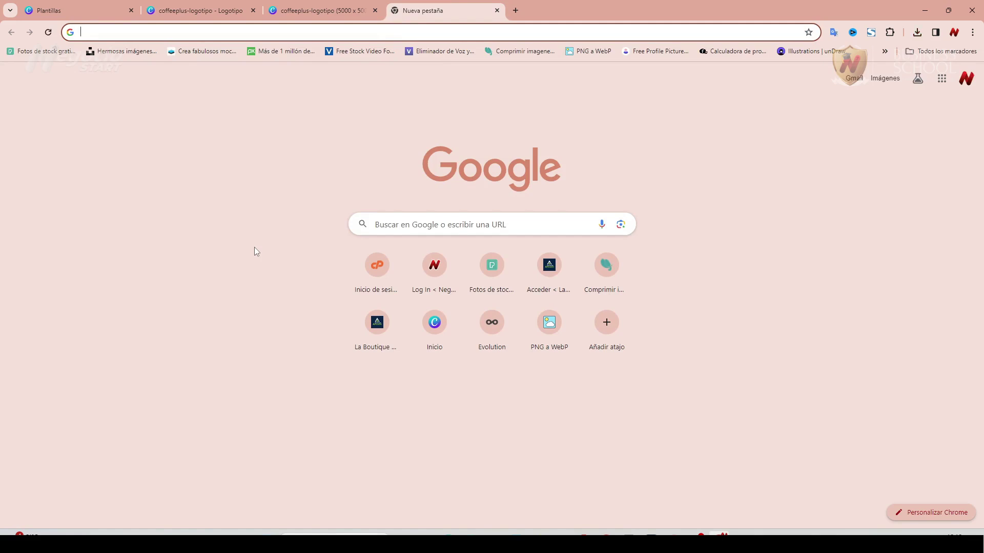
# Search for Photopea, open the editor, copy its web address, and switch to Opera.
pyautogui.write('phptopea')
pyautogui.press('Return')
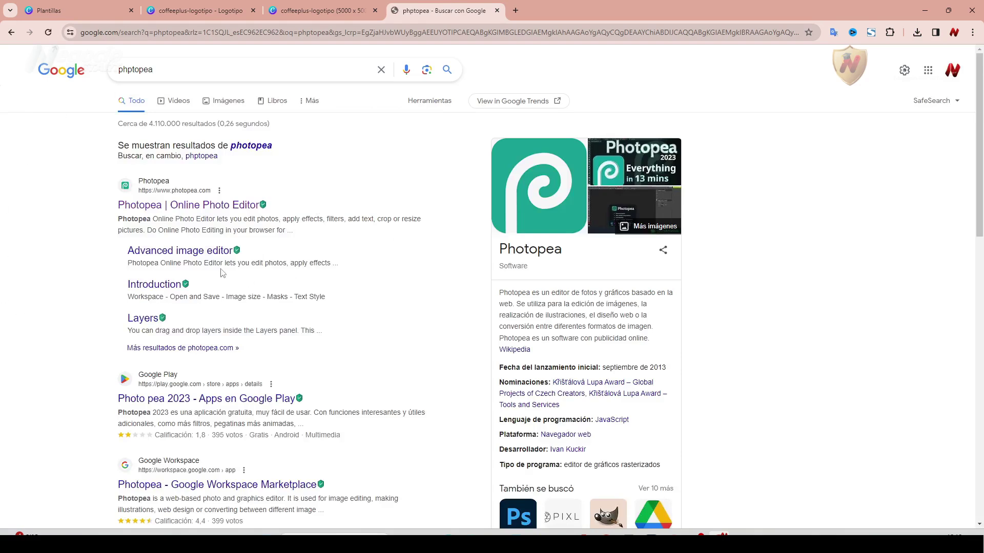
pyautogui.click(200, 217)
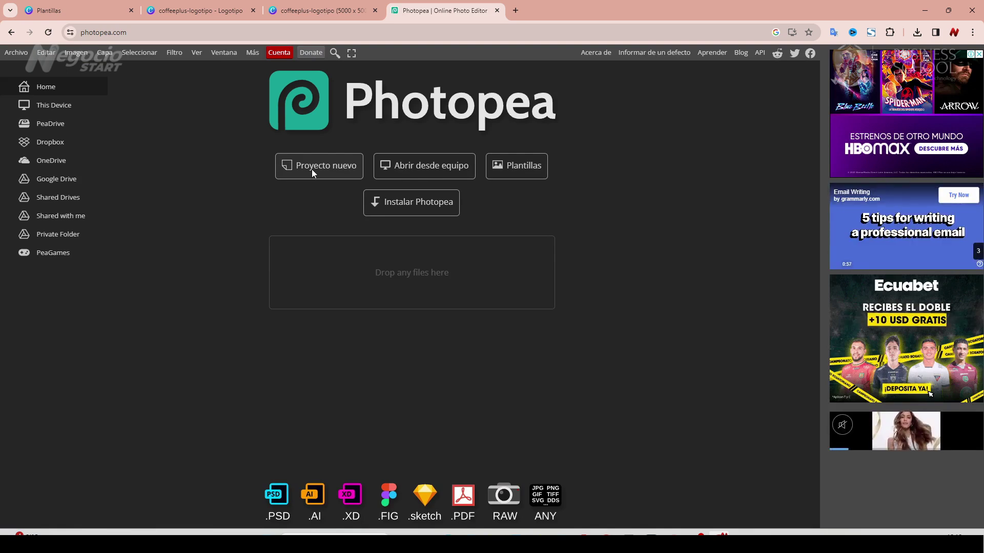
pyautogui.rightClick(109, 31)
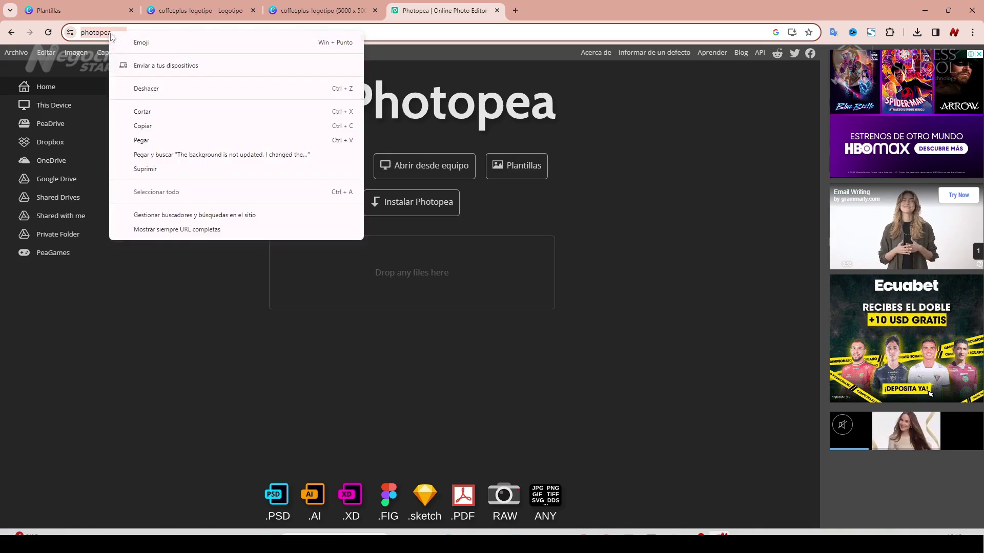
pyautogui.click(156, 127)
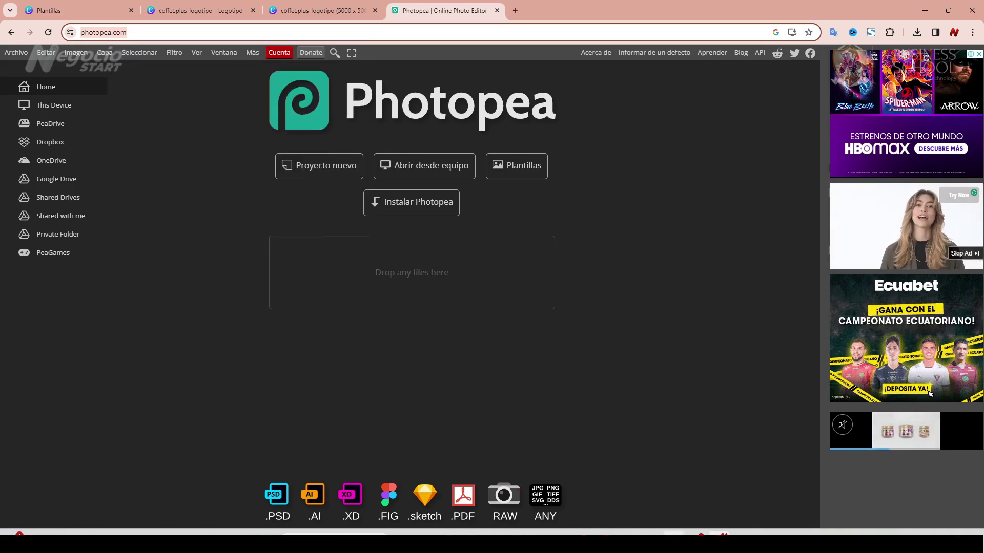
pyautogui.hotkey('alt', 'Tab')
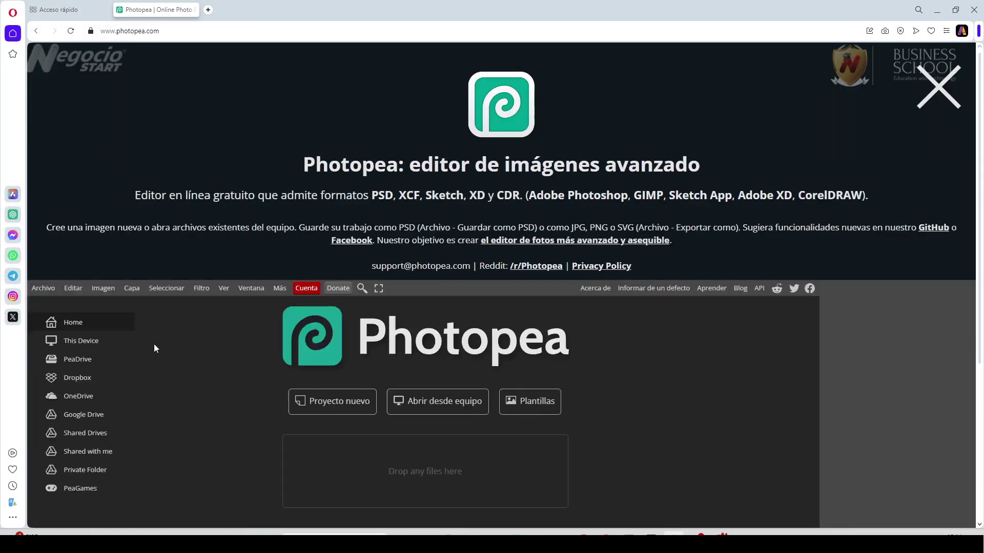
# Create a Proyecto nuevo with Ancho 300 and Alto 300 píxeles on a white background.
pyautogui.scroll(-3, 187, 363)
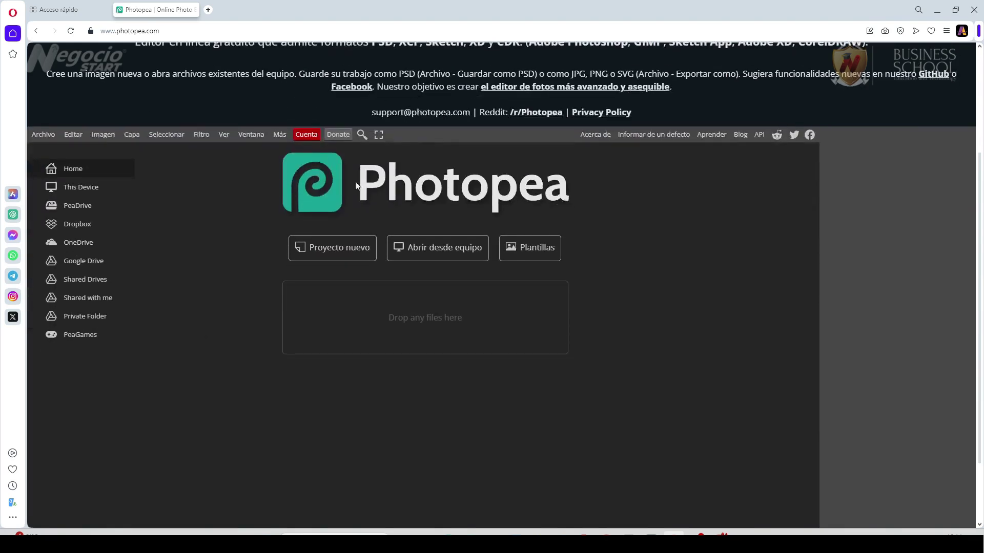
pyautogui.click(329, 248)
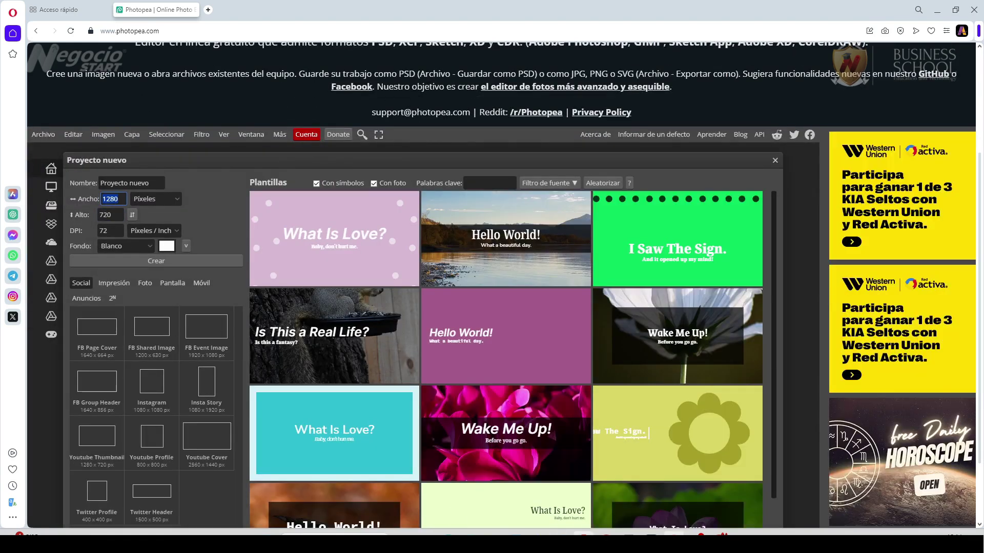
pyautogui.hotkey('alt', 'Tab')
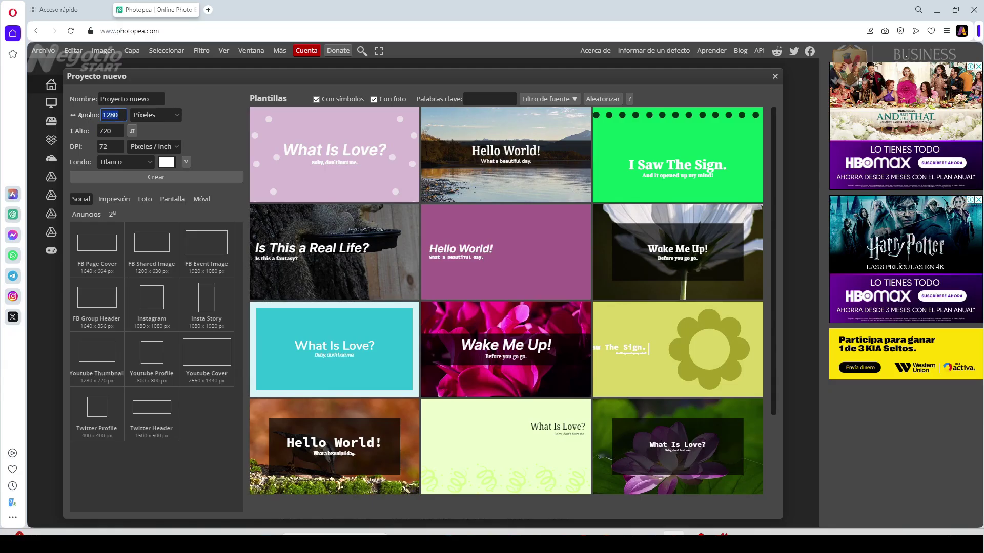
pyautogui.write('300')
pyautogui.click(117, 134)
pyautogui.write('300')
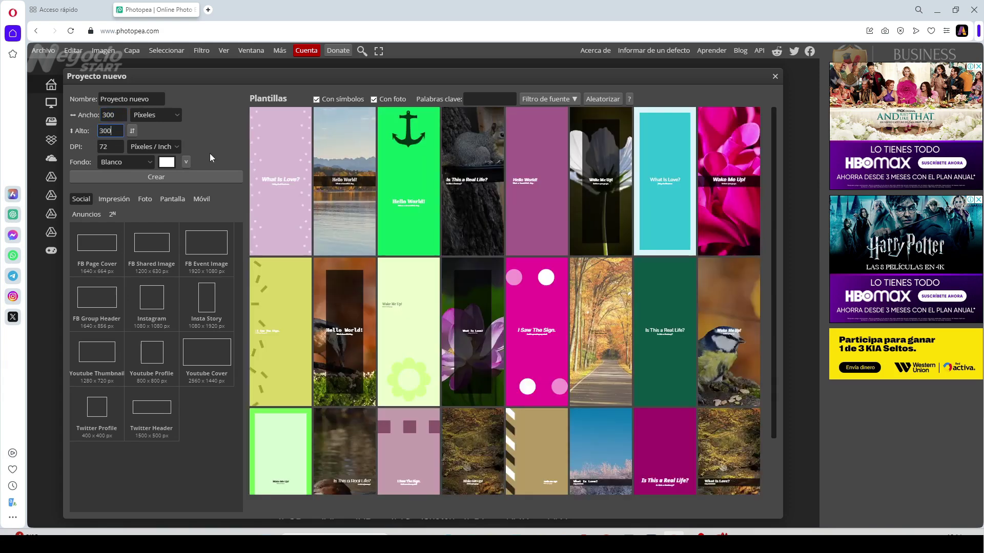
pyautogui.click(207, 134)
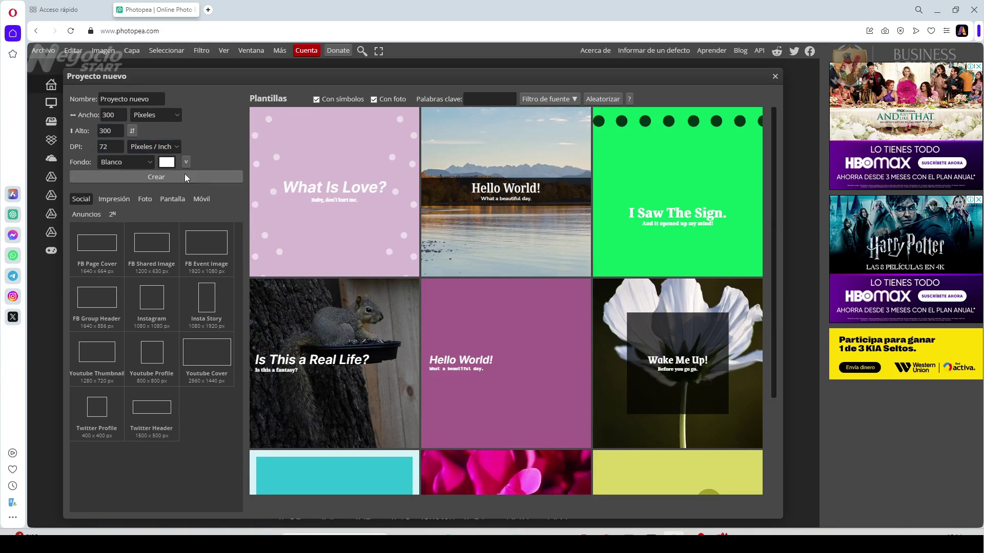
pyautogui.click(166, 179)
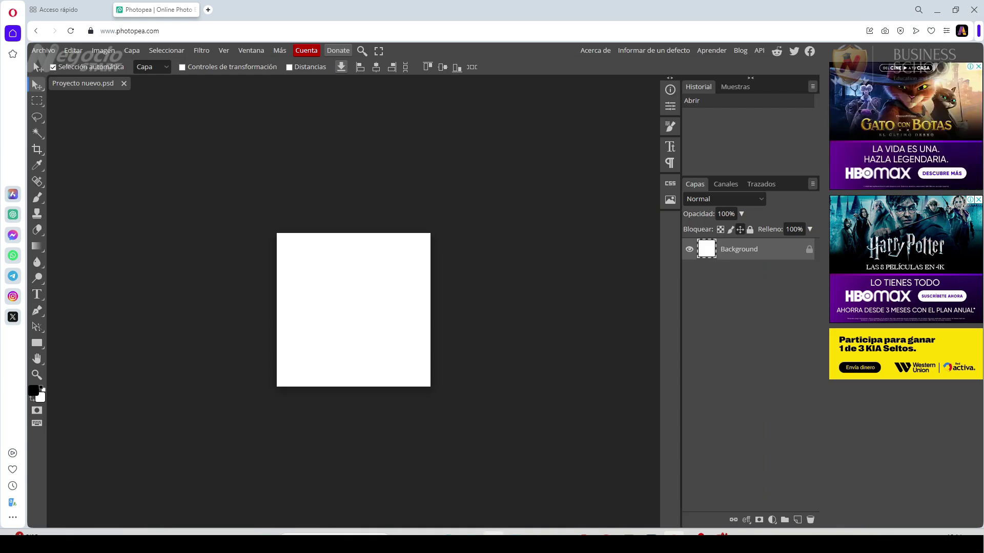
# Drag the coffeeplus-logotipo PNG from the Downloads folder onto the Photopea canvas.
pyautogui.click(493, 533)
pyautogui.moveTo(561, 102); pyautogui.dragTo(884, 118)
pyautogui.moveTo(629, 229); pyautogui.dragTo(348, 309)
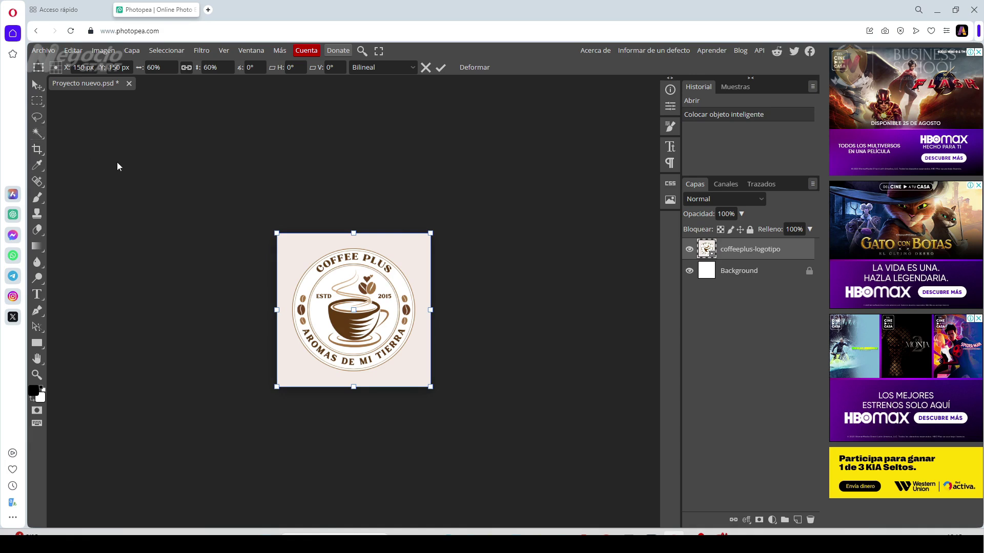
# Magic-wand the light background, rasterize the layer, delete the background, and hide the Background layer.
pyautogui.click(37, 133)
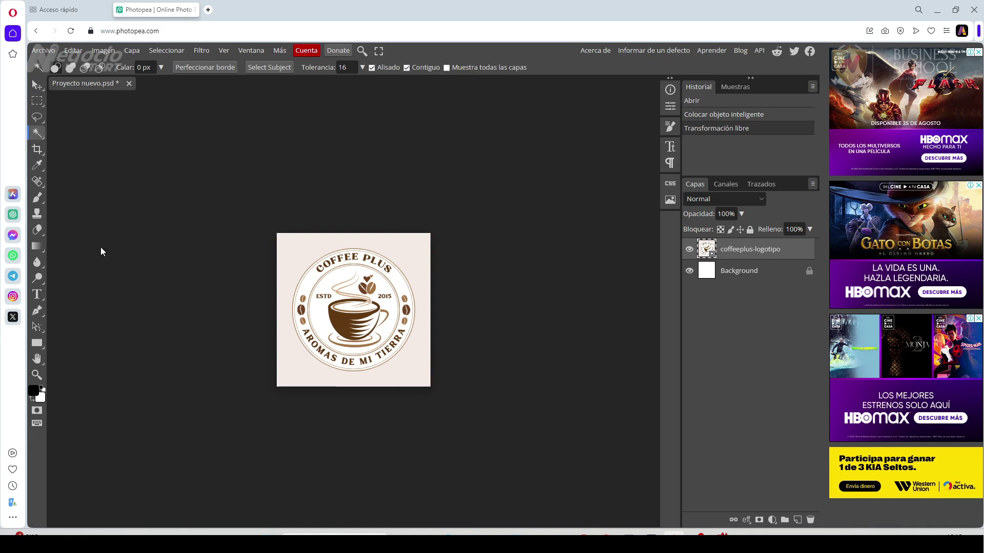
pyautogui.click(404, 248)
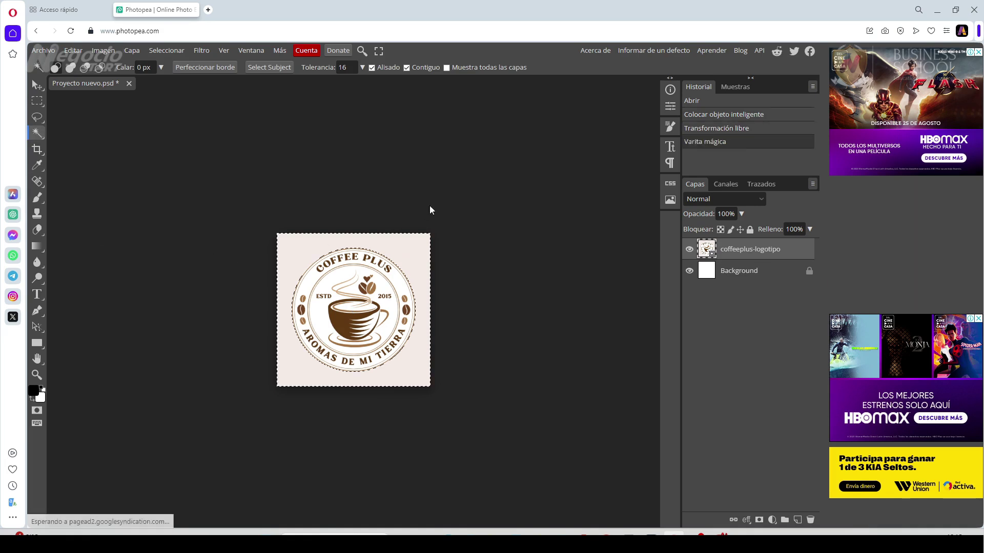
pyautogui.rightClick(725, 254)
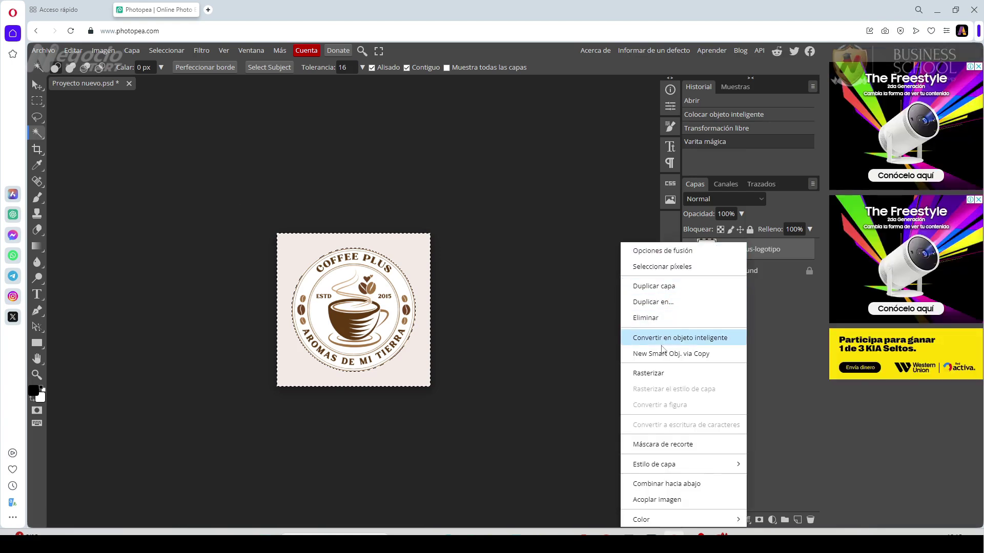
pyautogui.click(657, 373)
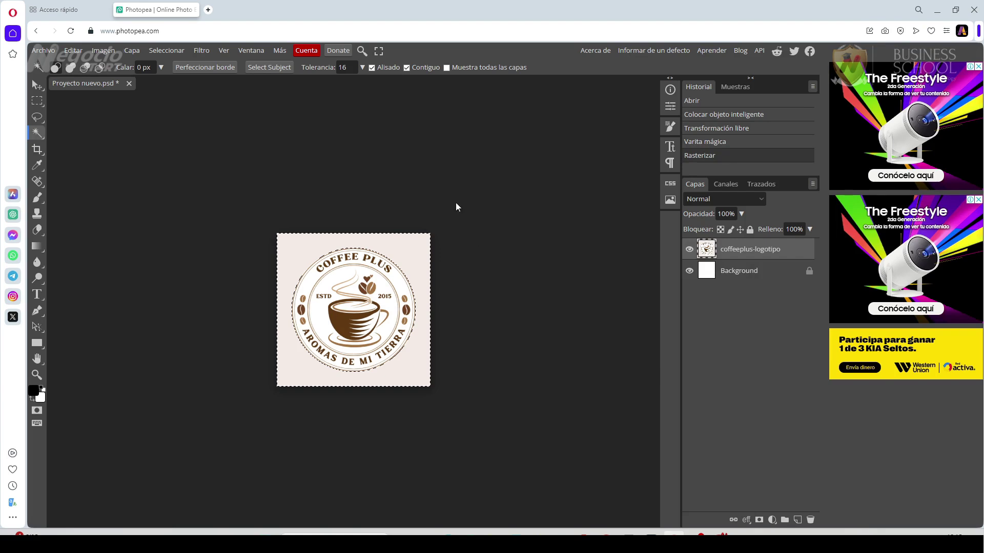
pyautogui.press('Delete')
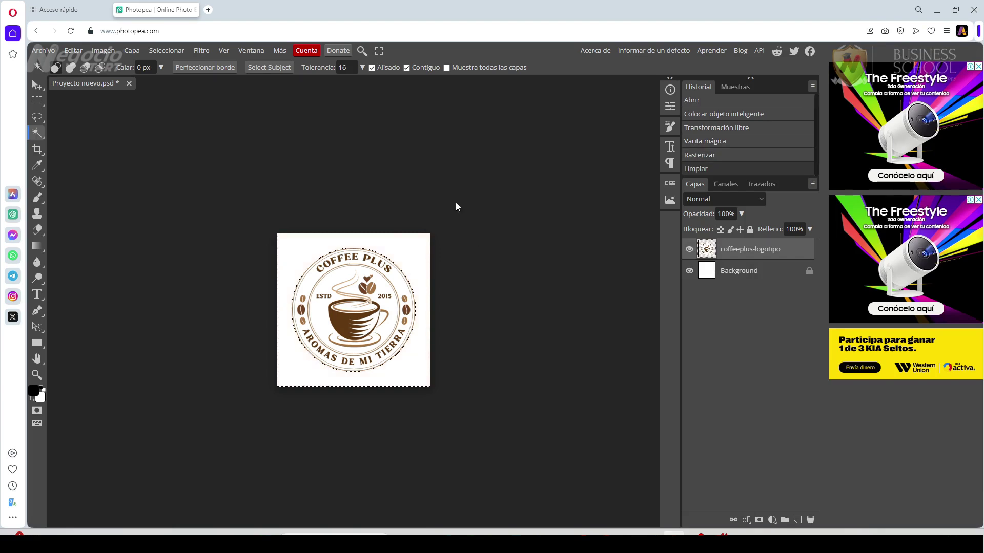
pyautogui.click(689, 272)
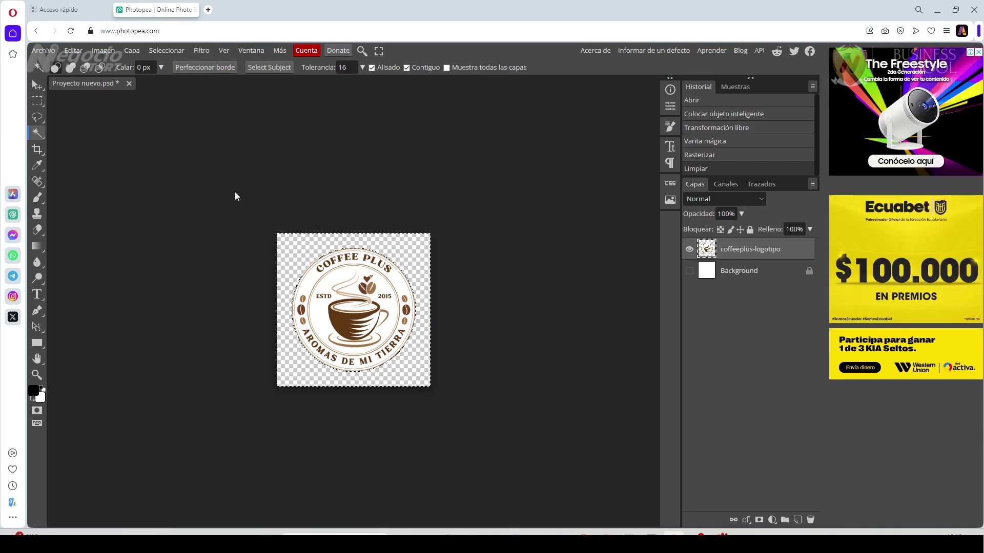
pyautogui.click(167, 51)
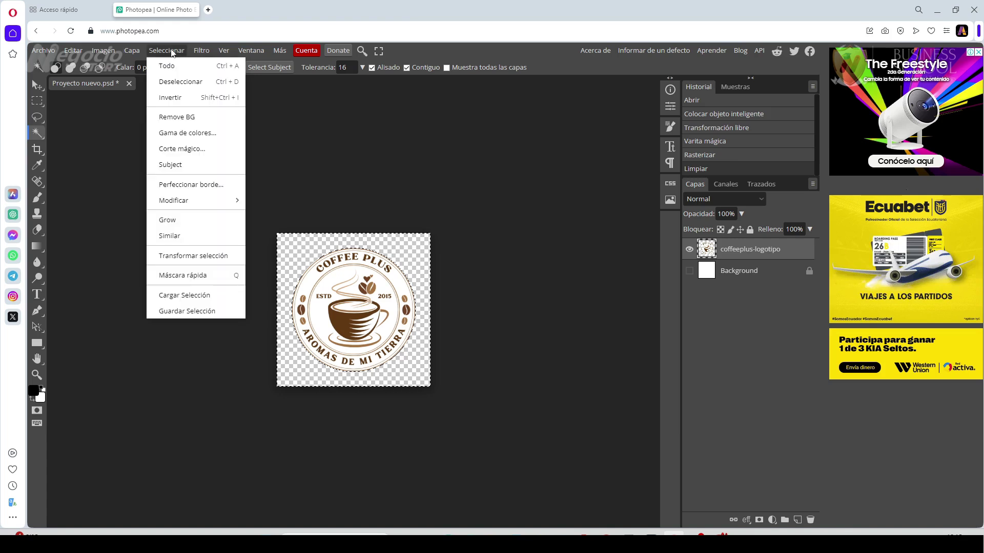
# Deselect, export the transparent logo as Proyecto nuevo.png, and view it in Downloads.
pyautogui.click(190, 90)
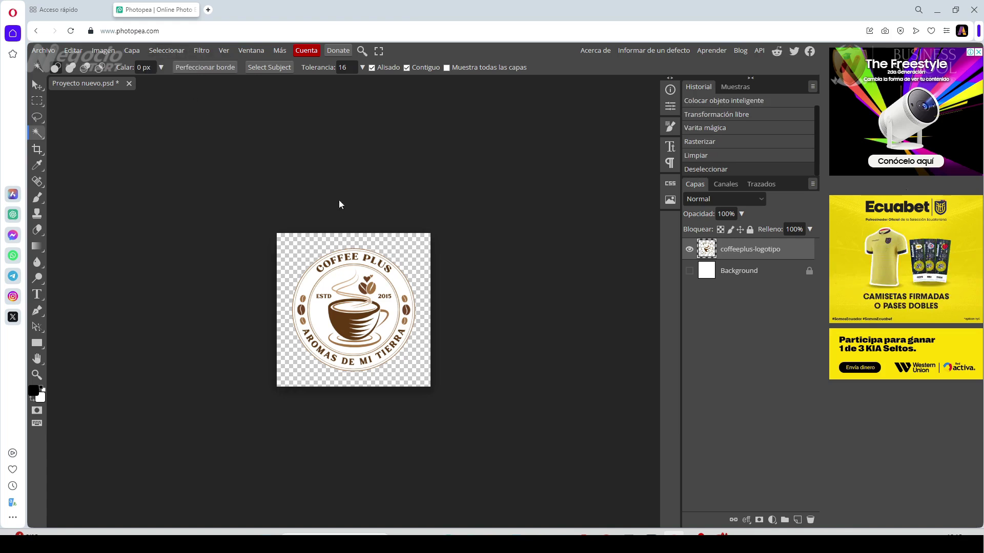
pyautogui.click(40, 52)
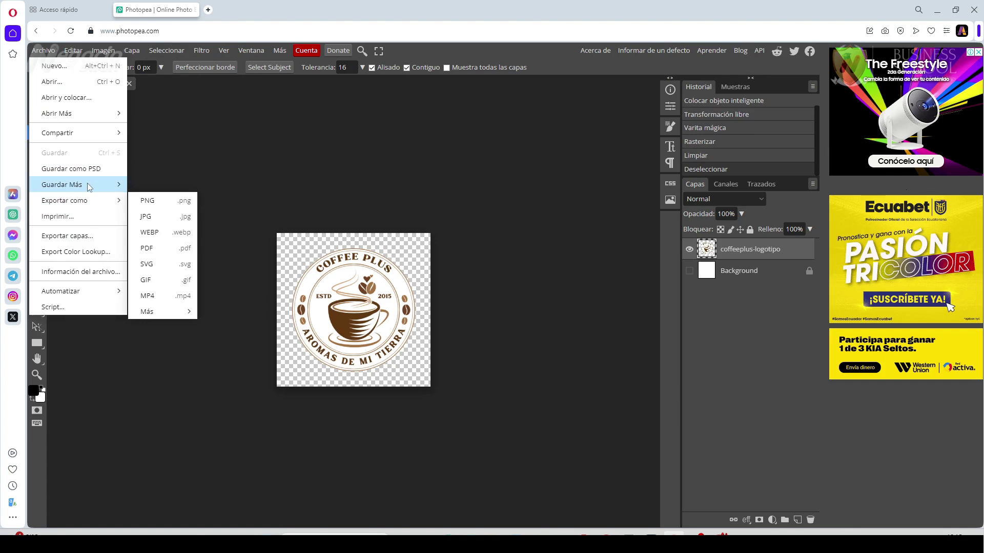
pyautogui.moveTo(78, 204)
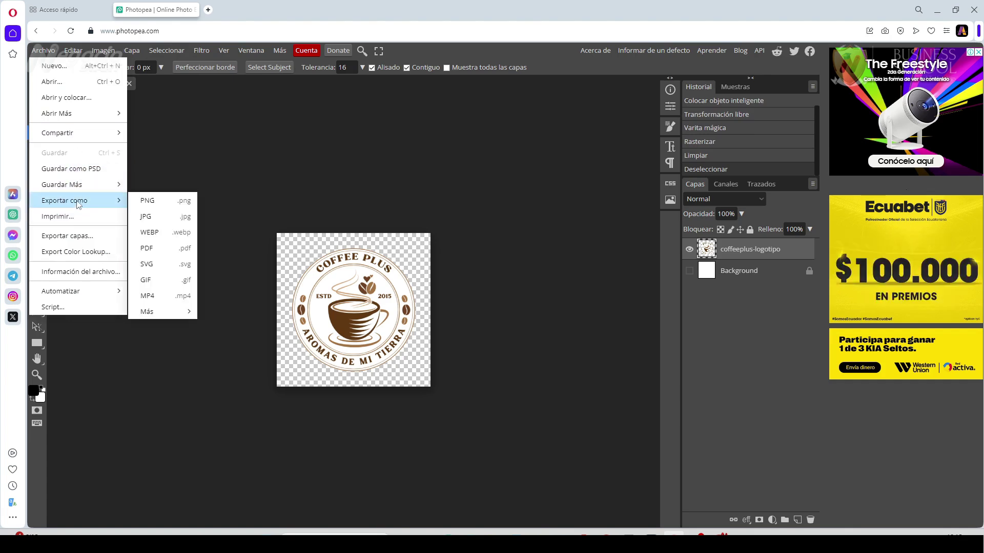
pyautogui.click(147, 201)
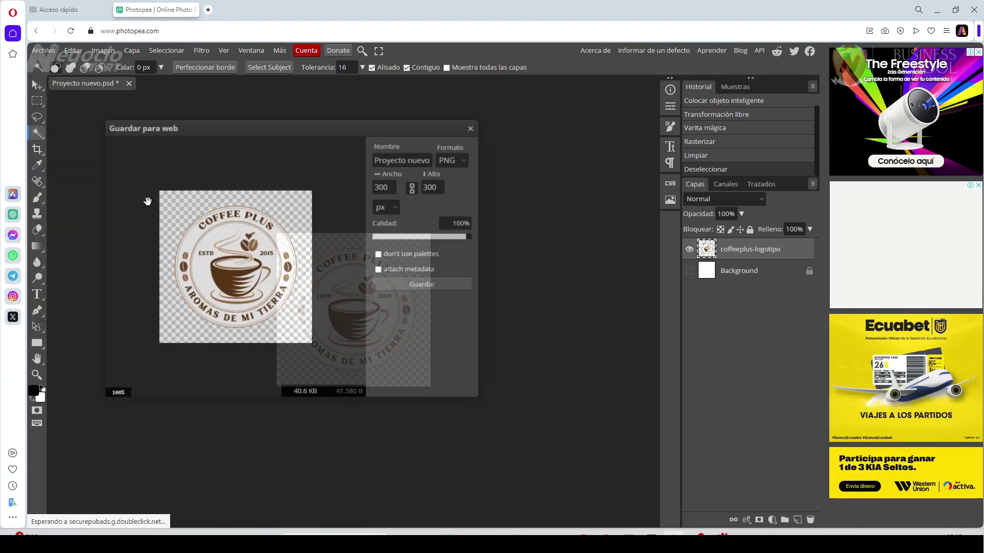
pyautogui.click(425, 285)
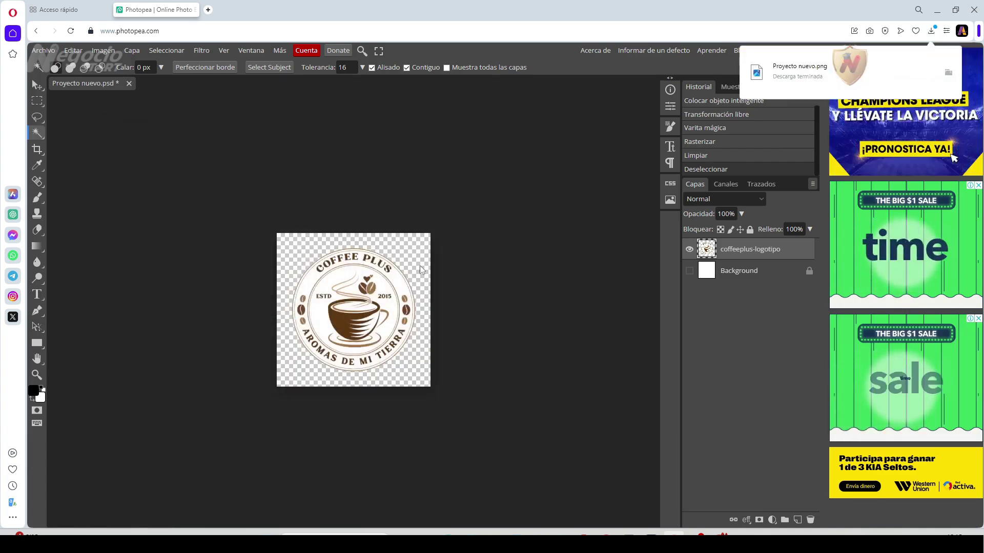
pyautogui.click(446, 543)
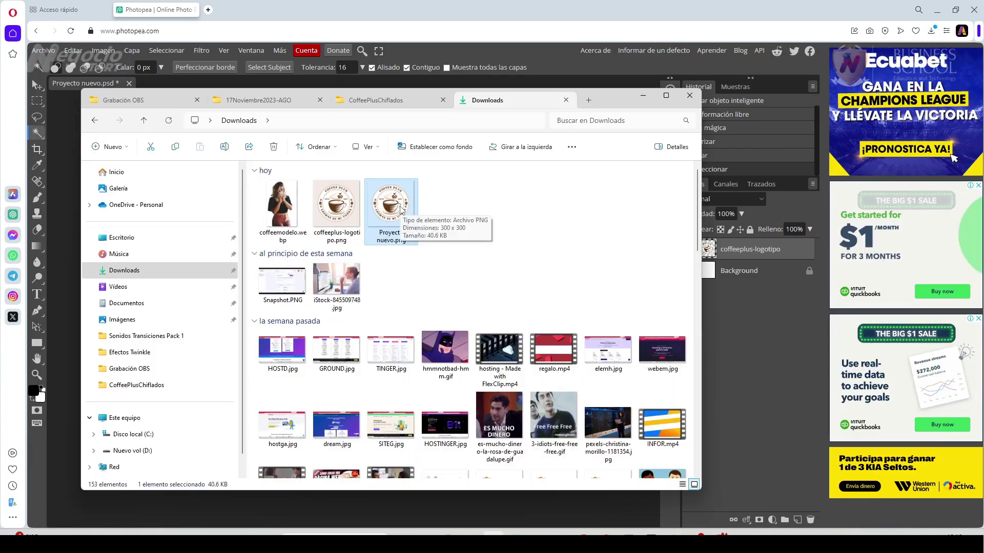
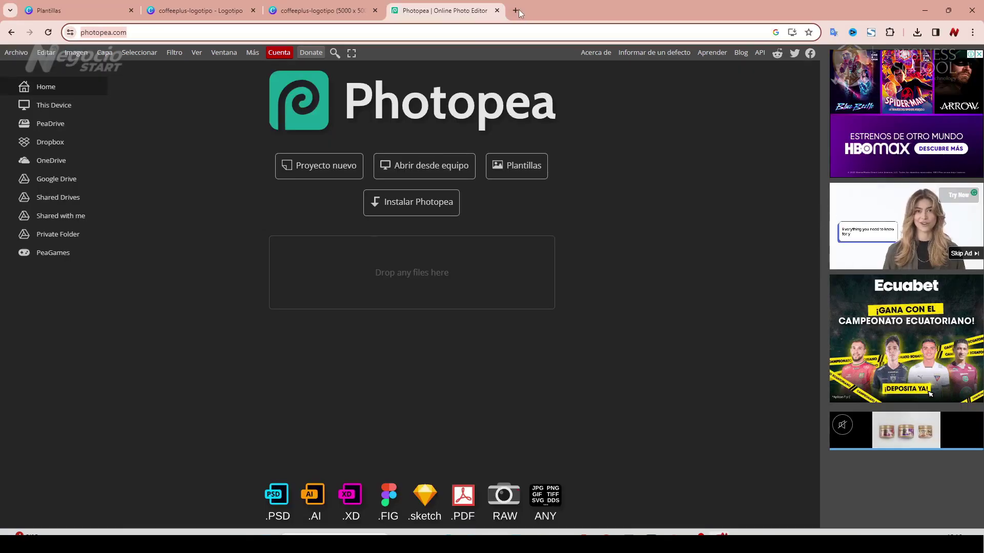
# Open the Compress PNG site in a new browser tab beside the Downloads folder.
pyautogui.click(516, 11)
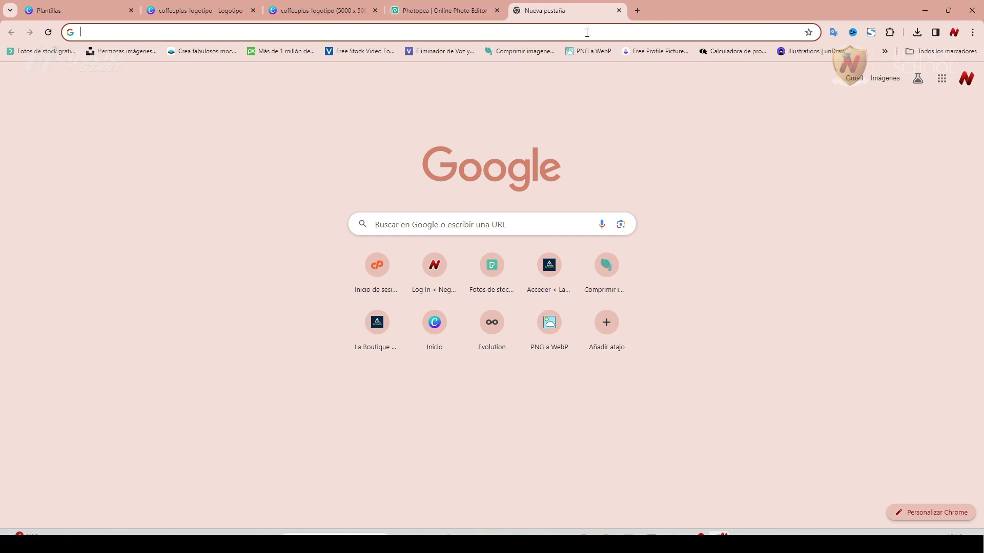
pyautogui.click(523, 51)
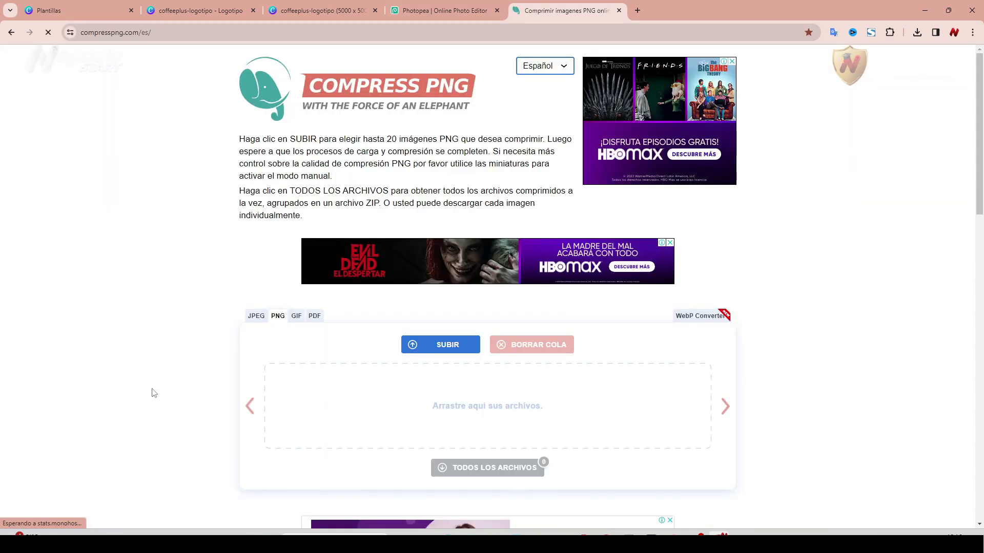
pyautogui.scroll(-2, 211, 364)
pyautogui.click(469, 534)
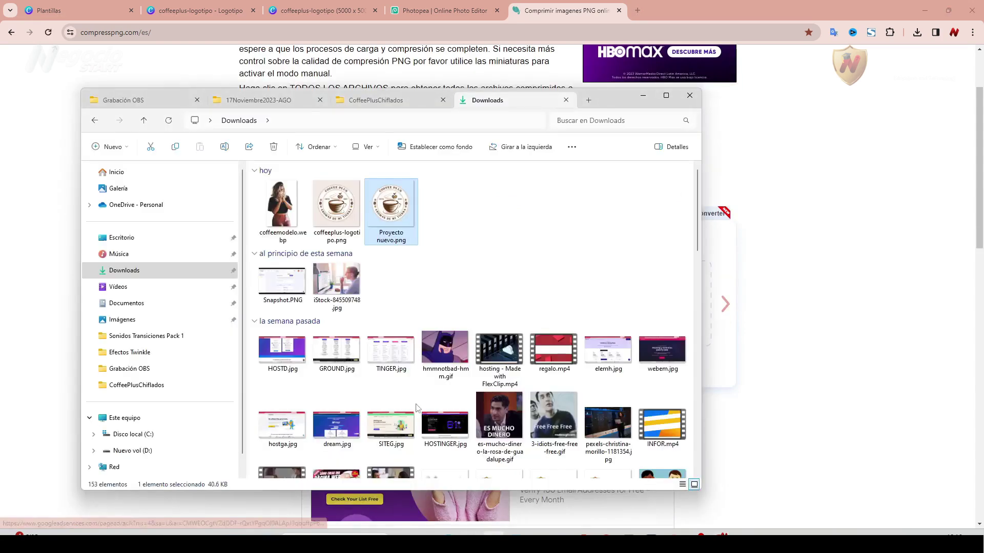
pyautogui.moveTo(621, 105); pyautogui.dragTo(416, 117)
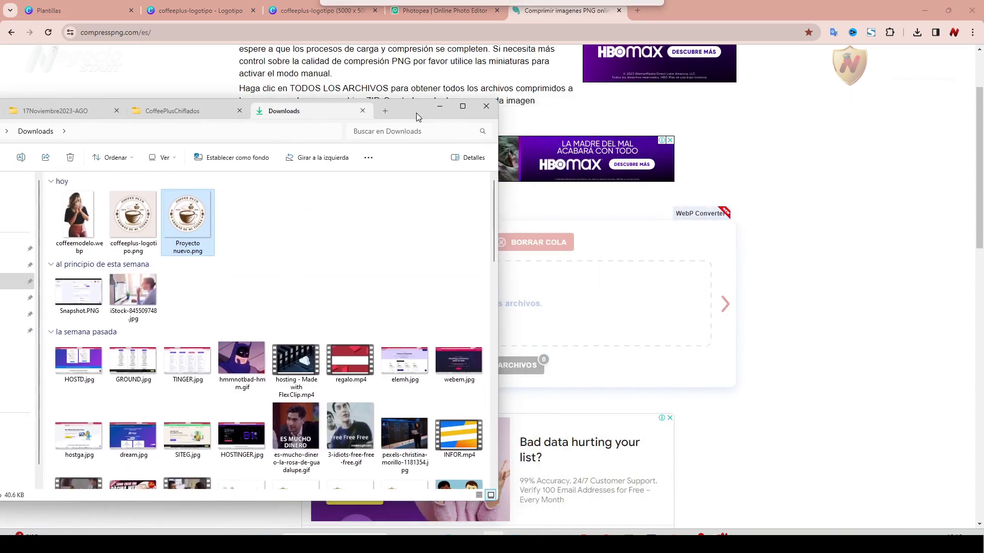
# Compress Proyecto nuevo.png by 51% into a 19.8 KB Proyecto nuevo-min.png.
pyautogui.moveTo(187, 215); pyautogui.dragTo(511, 305)
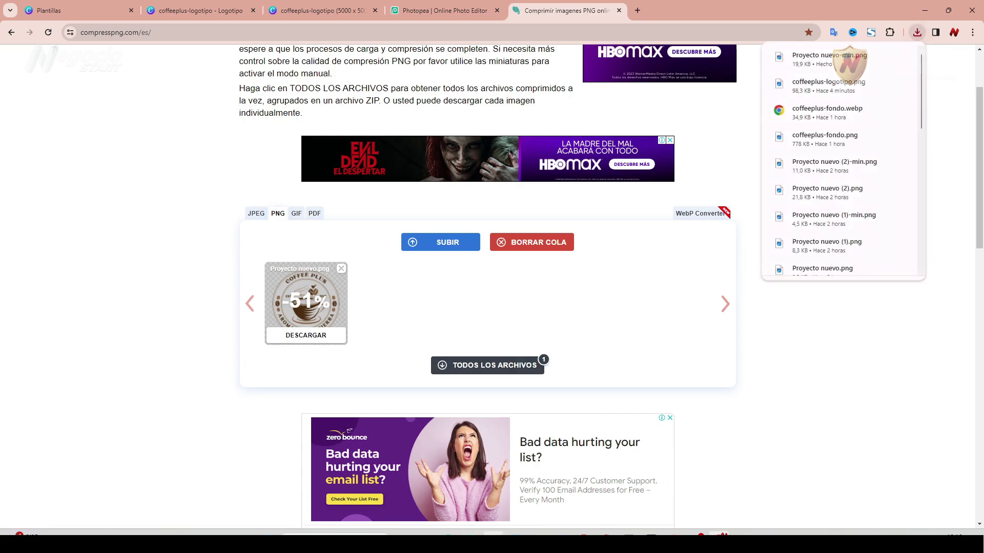
pyautogui.hotkey('alt', 'Tab')
pyautogui.moveTo(259, 228)
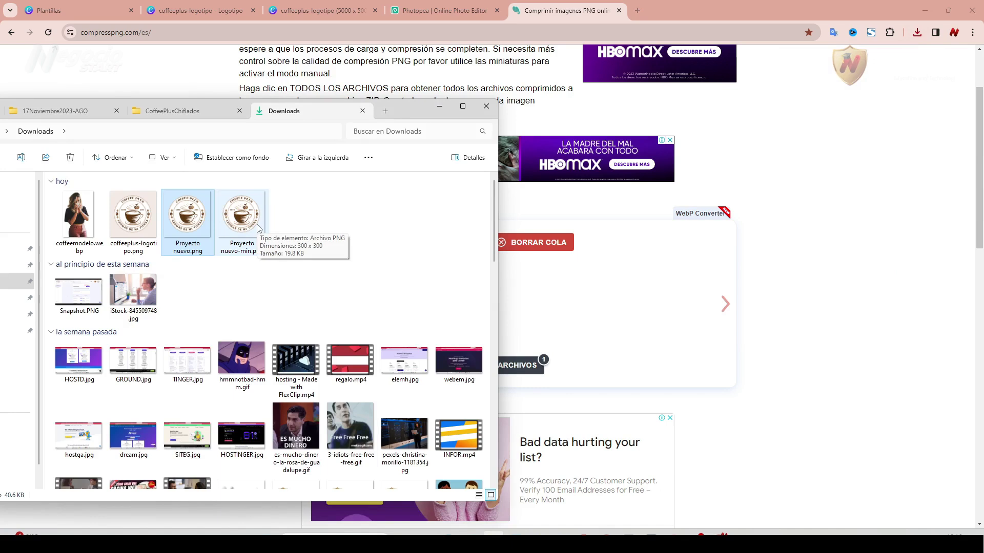
pyautogui.click(290, 225)
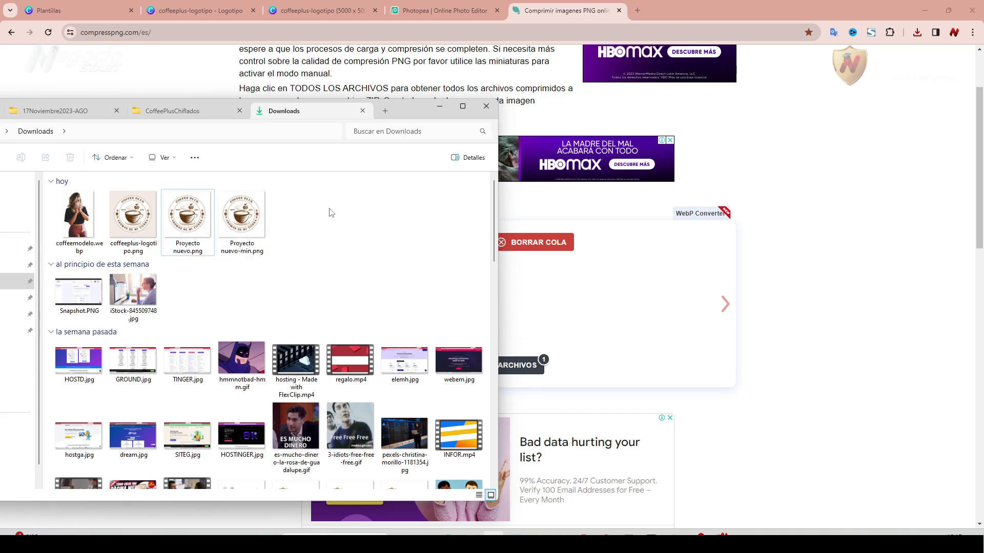
pyautogui.click(789, 217)
pyautogui.click(638, 11)
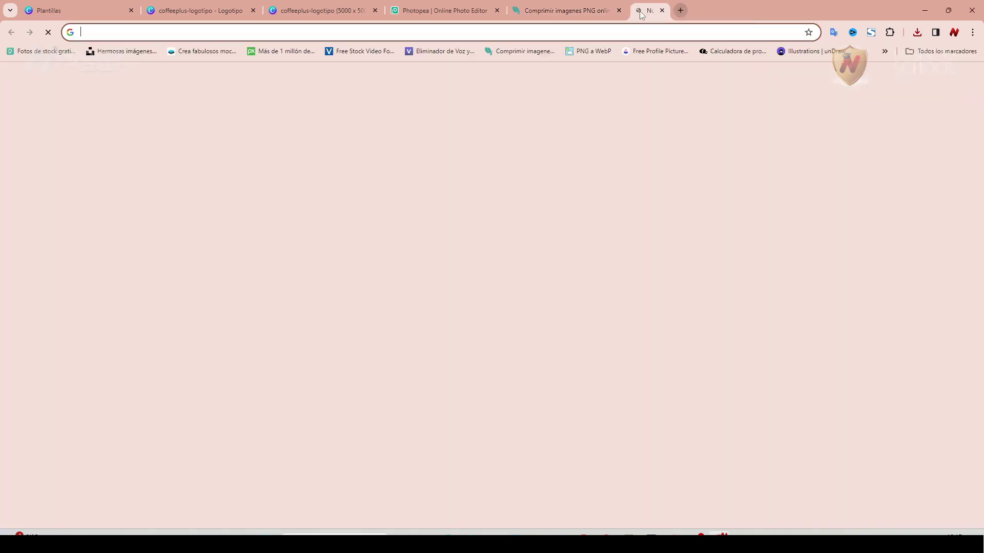
# Convert Proyecto nuevo.png to Proyecto nuevo.webp (300×300, 11.6 KB) and download it.
pyautogui.click(591, 52)
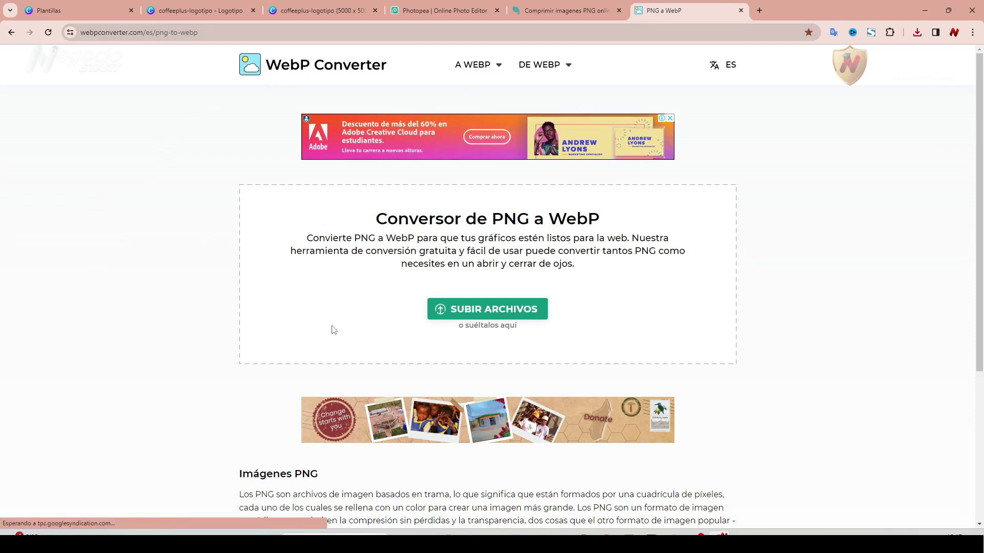
pyautogui.hotkey('alt', 'Tab')
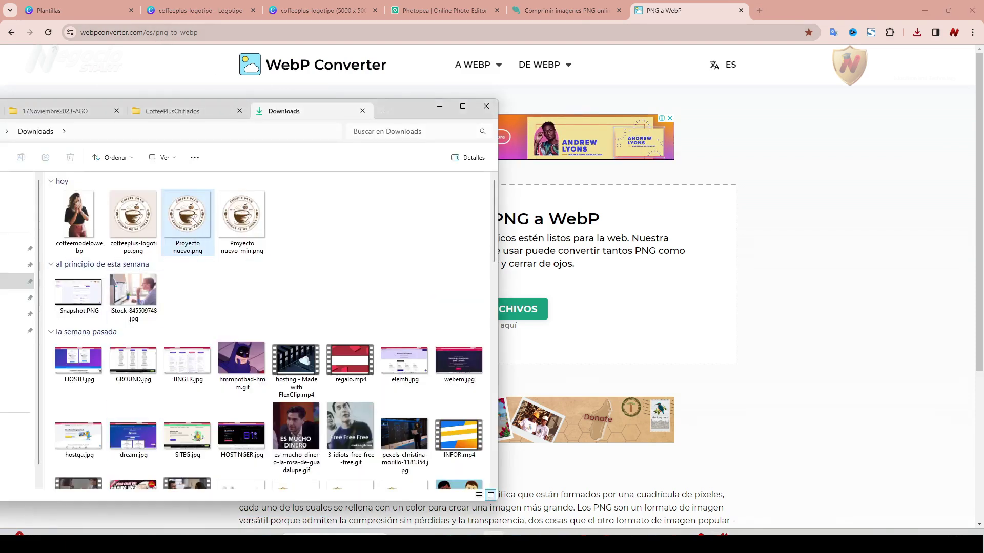
pyautogui.moveTo(198, 211); pyautogui.dragTo(550, 275)
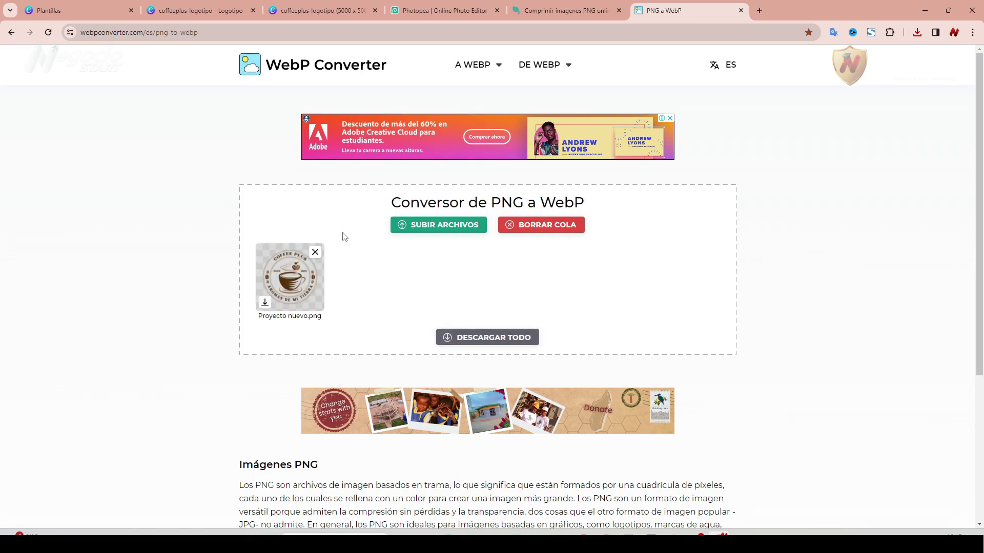
pyautogui.click(265, 303)
pyautogui.click(493, 533)
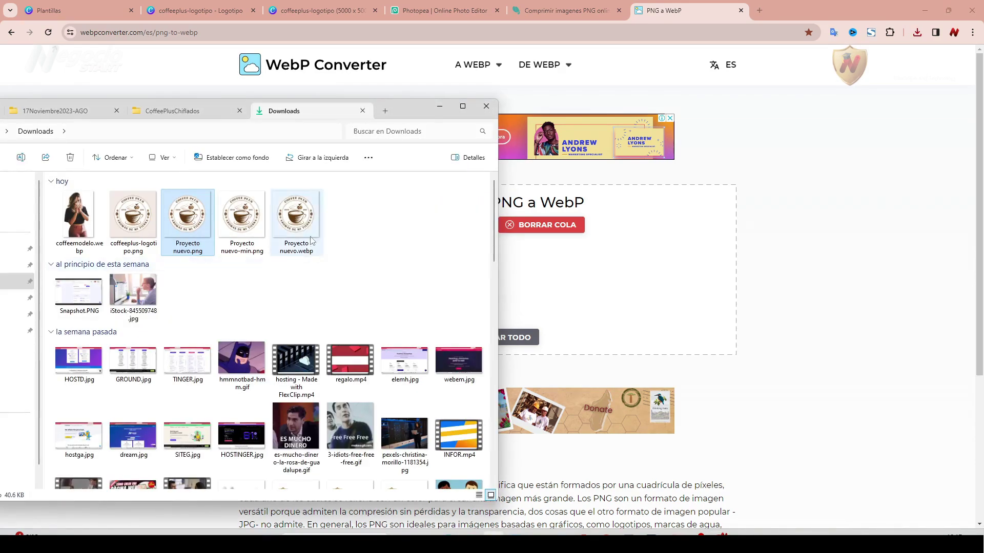
pyautogui.moveTo(307, 256)
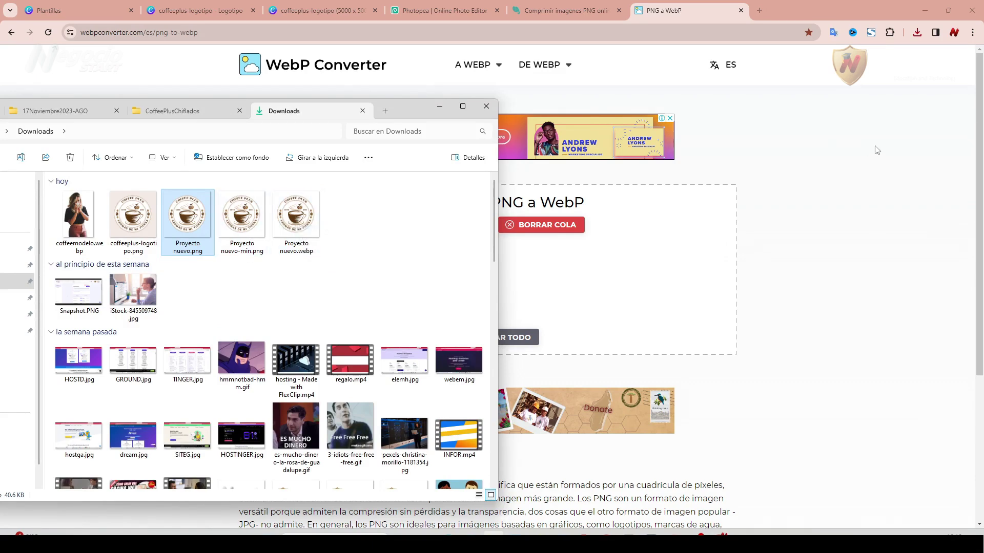
pyautogui.click(833, 139)
pyautogui.click(584, 534)
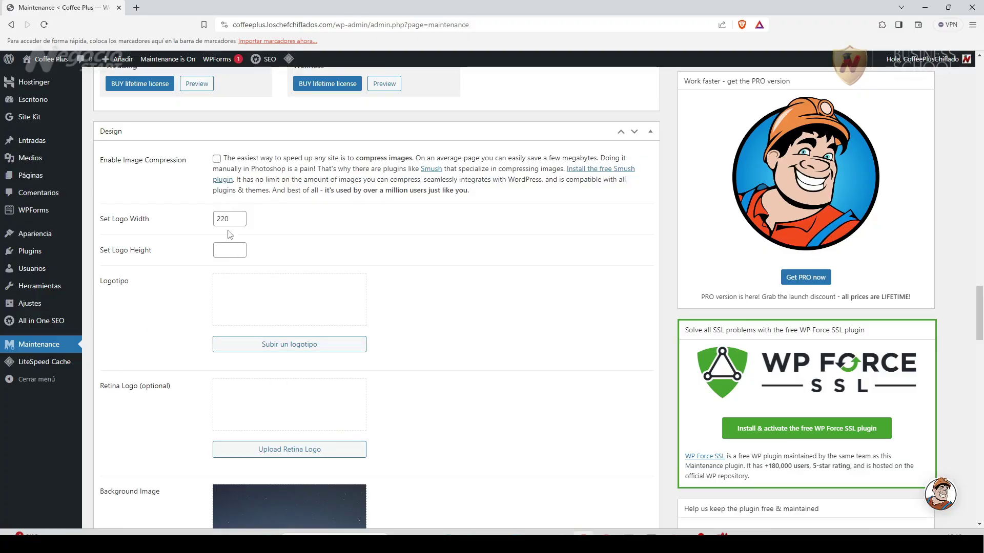
# Upload Proyecto nuevo.webp to the media library, renamed logotipo-coffeeplus.webp.
pyautogui.click(293, 347)
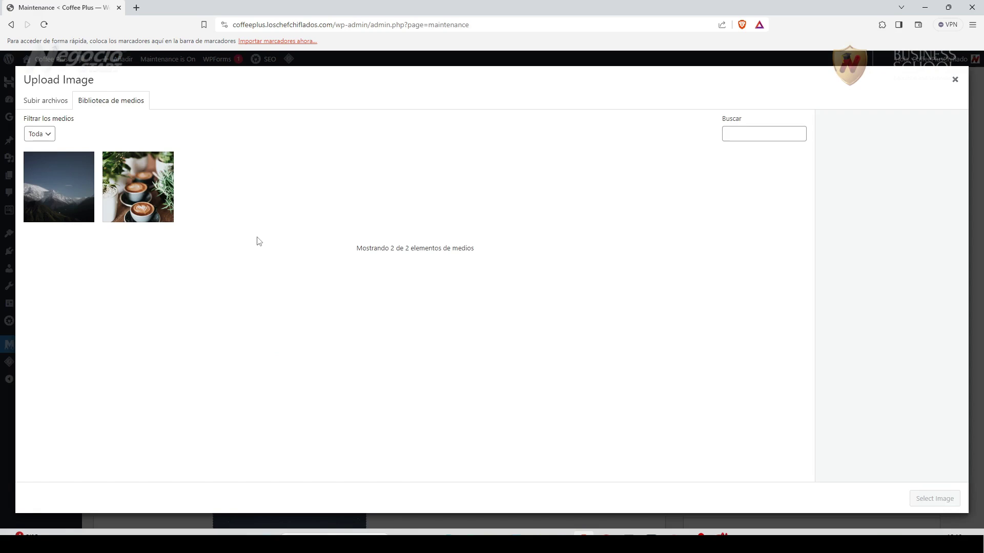
pyautogui.click(54, 102)
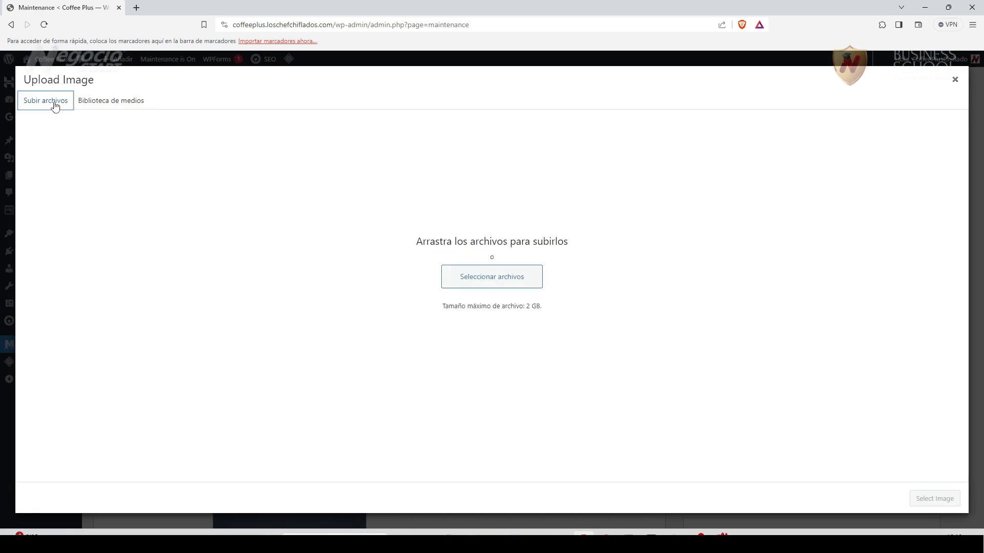
pyautogui.click(483, 278)
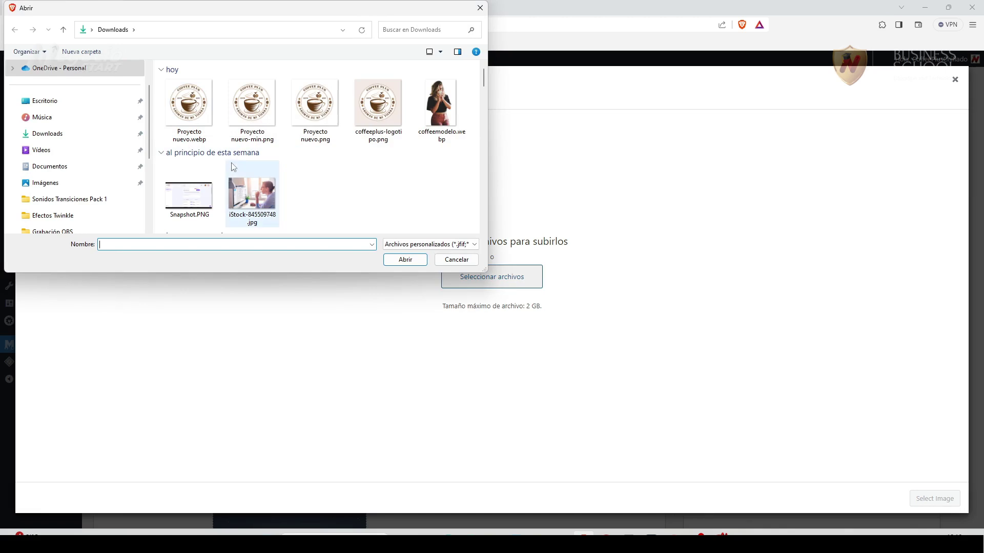
pyautogui.click(188, 140)
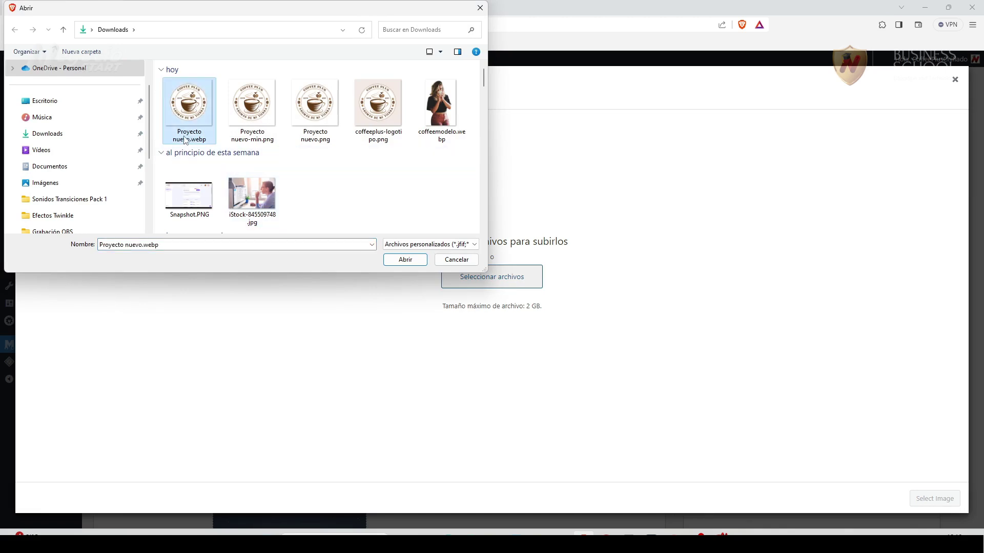
pyautogui.click(186, 136)
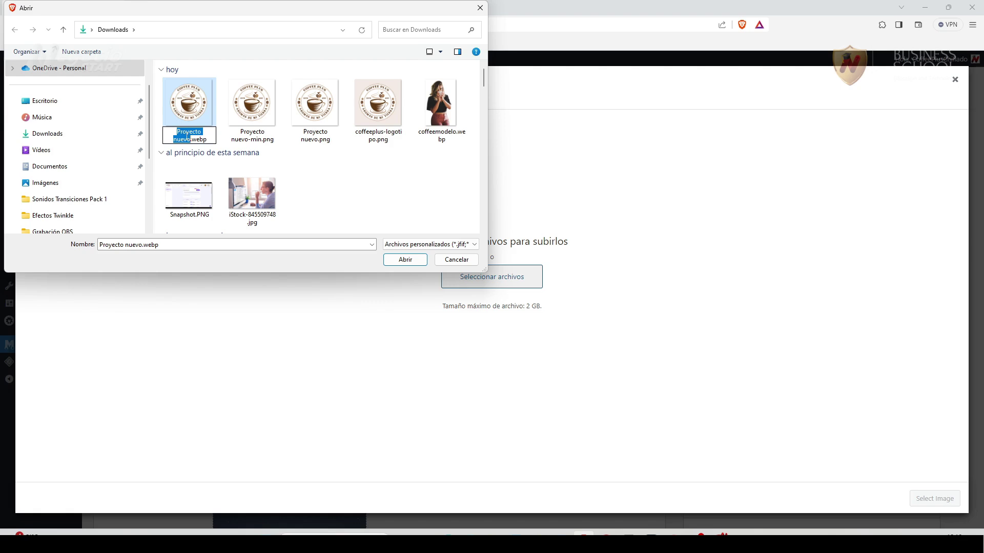
pyautogui.write('logotipo-coffeeplus')
pyautogui.click(252, 103)
pyautogui.click(188, 102)
pyautogui.click(405, 260)
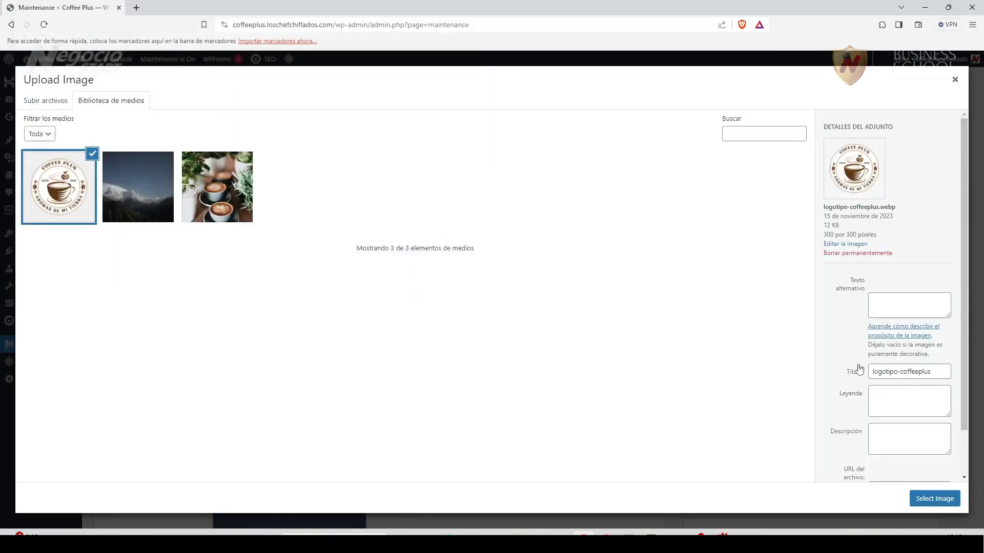
# Fill the logo's alt text, title and caption with 'Coffee Plus Logotipo'.
pyautogui.click(899, 305)
pyautogui.scroll(-1, 899, 304)
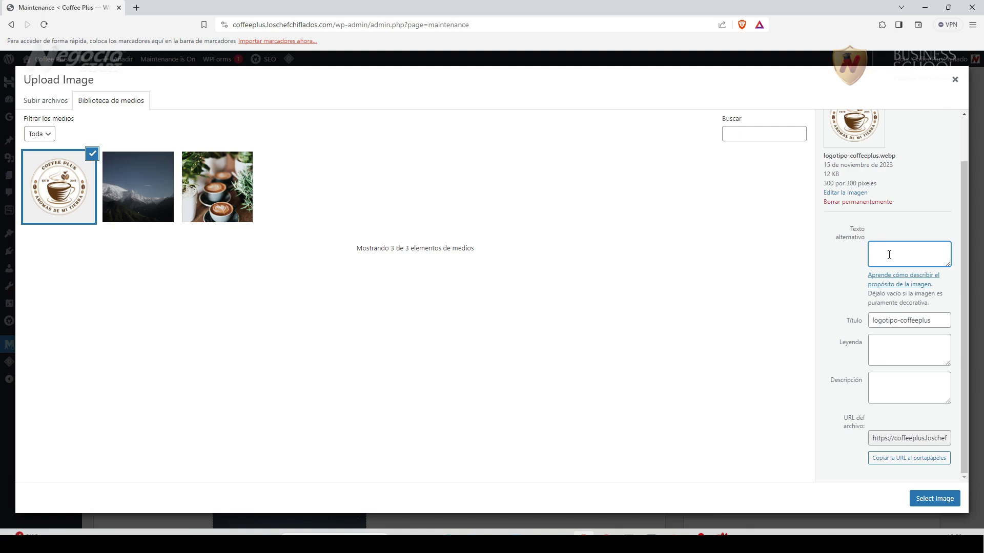
pyautogui.write('Coffee Plus Logotipo')
pyautogui.press('Tab')
pyautogui.write('Coffee Plus Logotipo')
pyautogui.click(892, 347)
pyautogui.write('Coffee Plus Logotipo')
pyautogui.click(808, 291)
# Select the image as the maintenance page logo and review the Design settings (width 220).
pyautogui.click(933, 504)
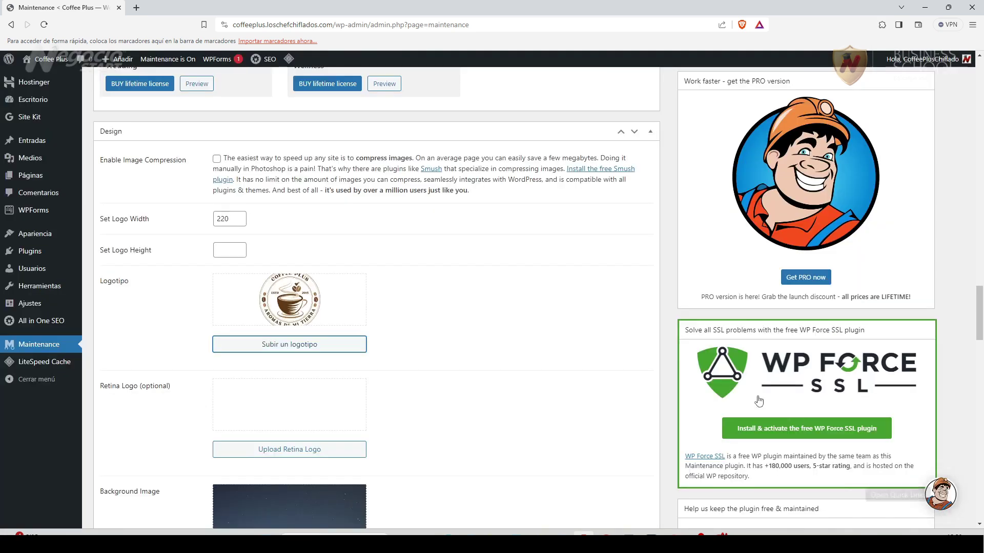
pyautogui.scroll(-2, 154, 322)
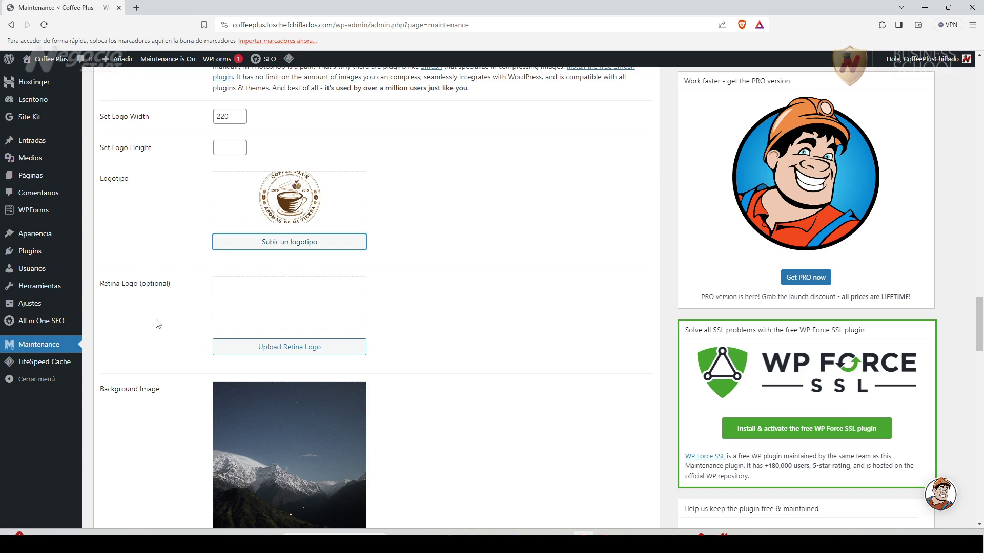
pyautogui.scroll(-2, 452, 373)
pyautogui.scroll(-2, 453, 374)
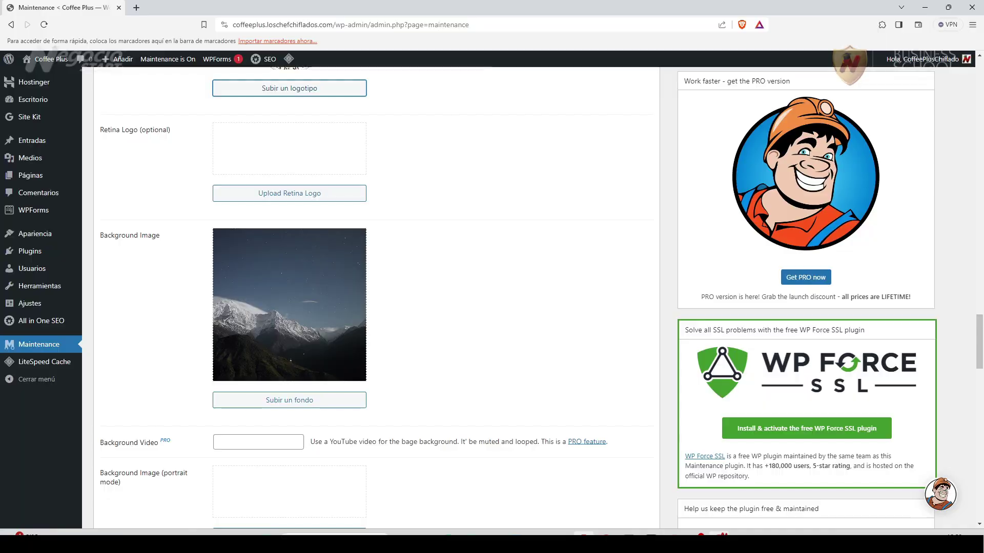
pyautogui.click(722, 534)
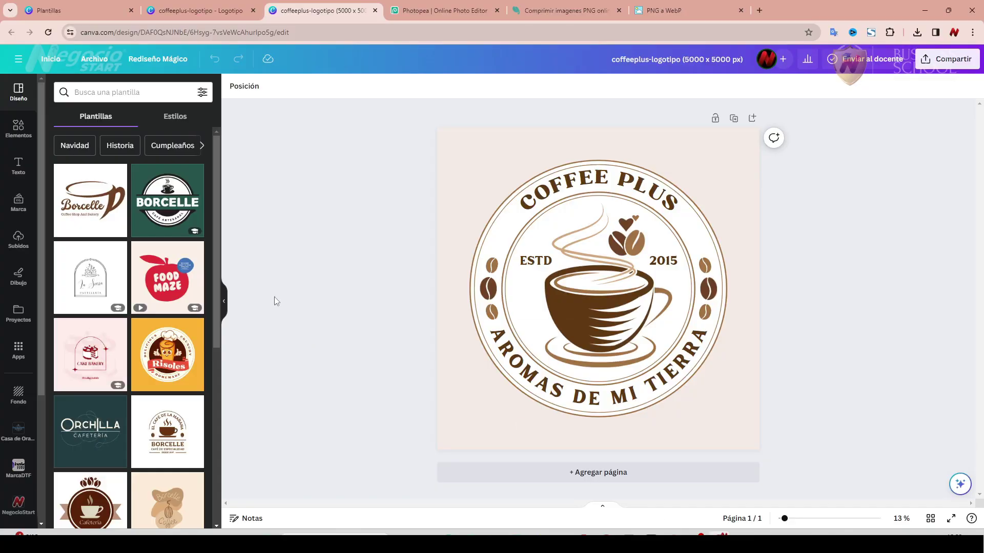
# From the Canva home page, create a custom-size blank design of 1280 × 720 px.
pyautogui.click(162, 21)
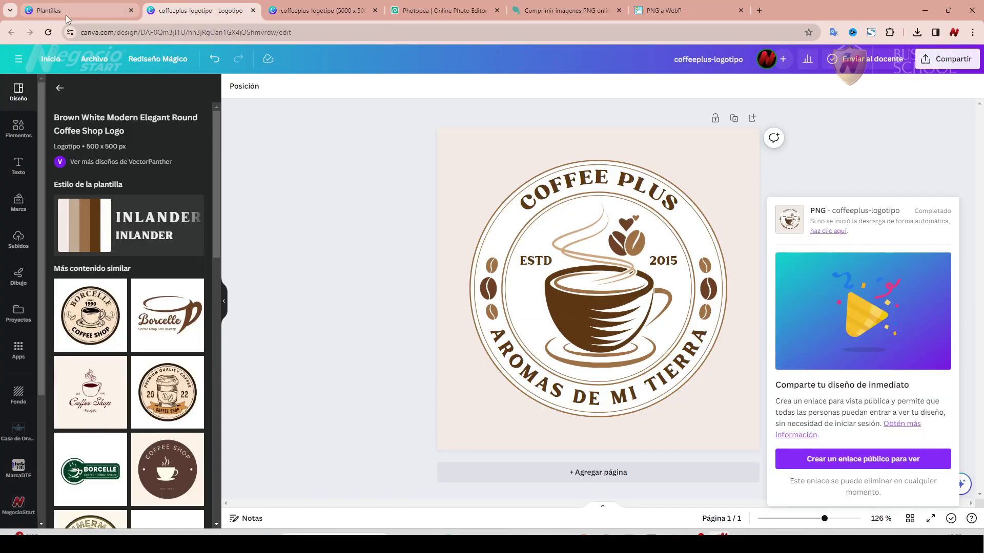
pyautogui.click(65, 17)
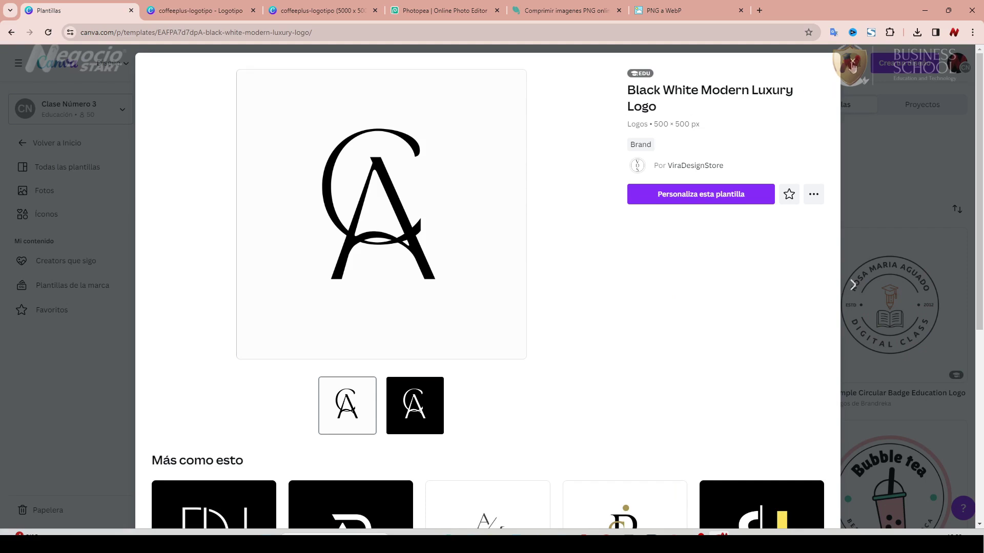
pyautogui.click(853, 63)
pyautogui.click(55, 69)
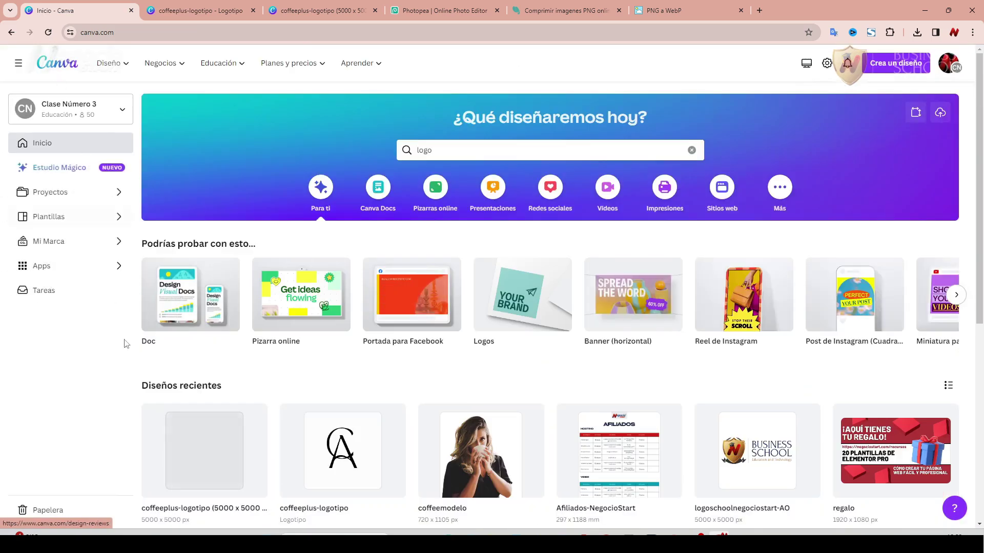
pyautogui.click(915, 112)
pyautogui.click(784, 160)
pyautogui.write('1280')
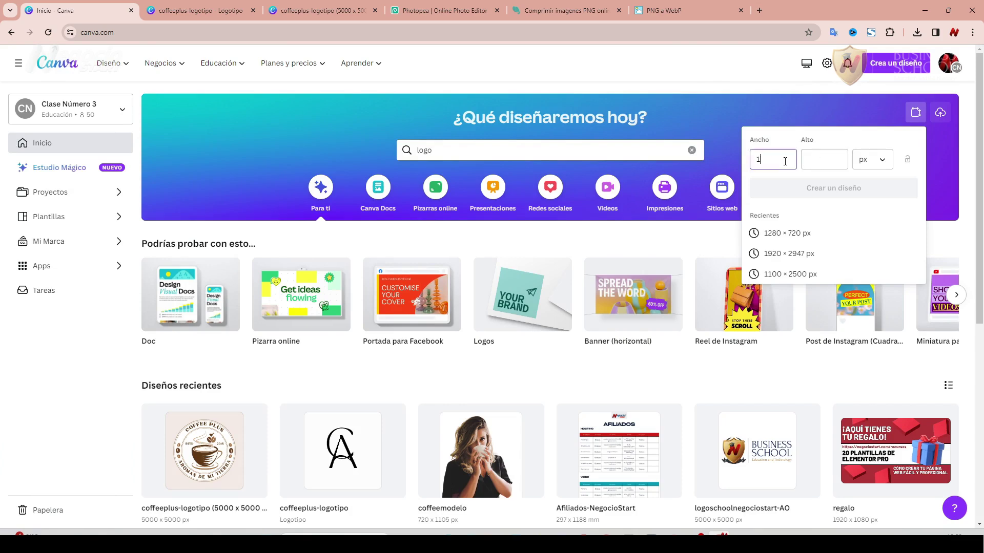
pyautogui.click(828, 159)
pyautogui.write('720')
pyautogui.click(813, 194)
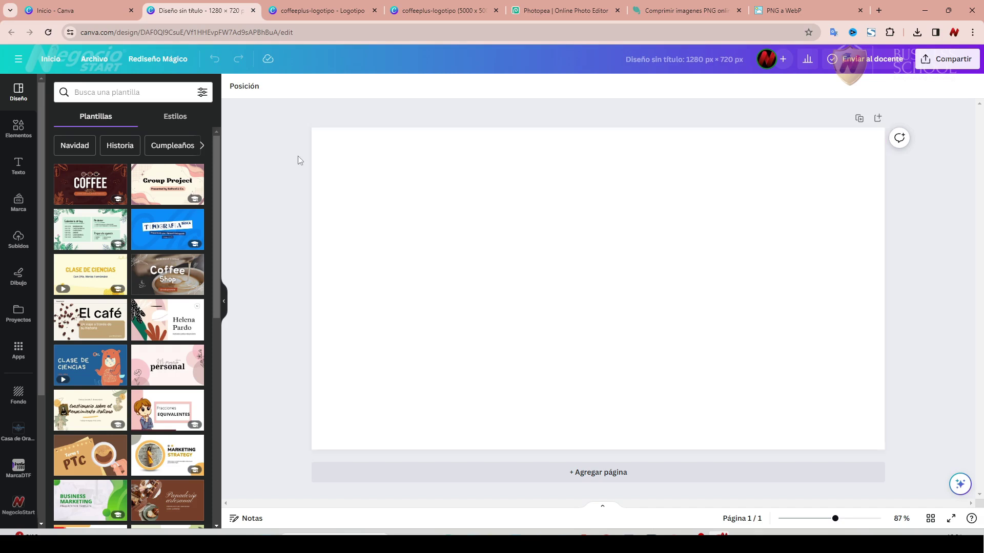
# Search Elements photos for 'cafe' and add the coffee beans with smoke photo.
pyautogui.click(19, 128)
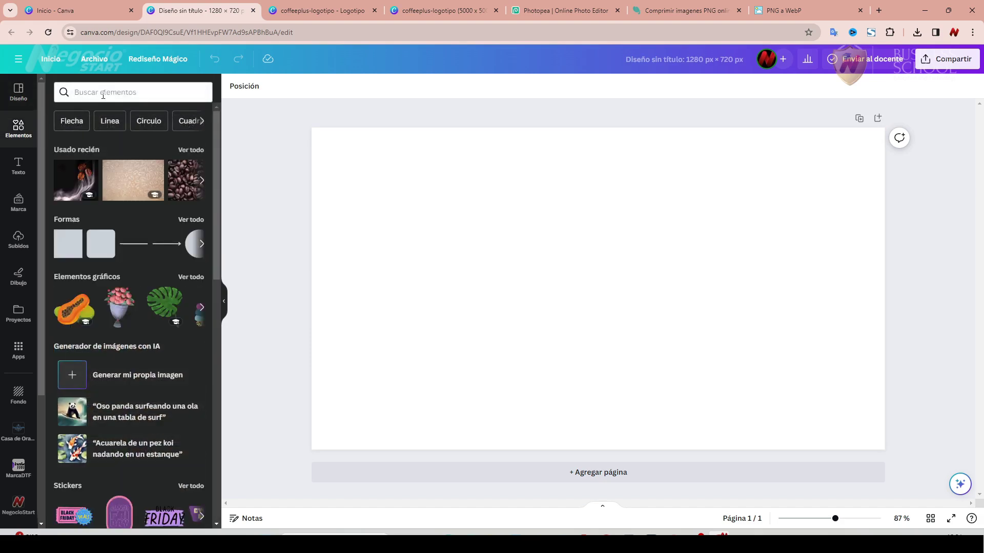
pyautogui.click(103, 94)
pyautogui.write('cafe')
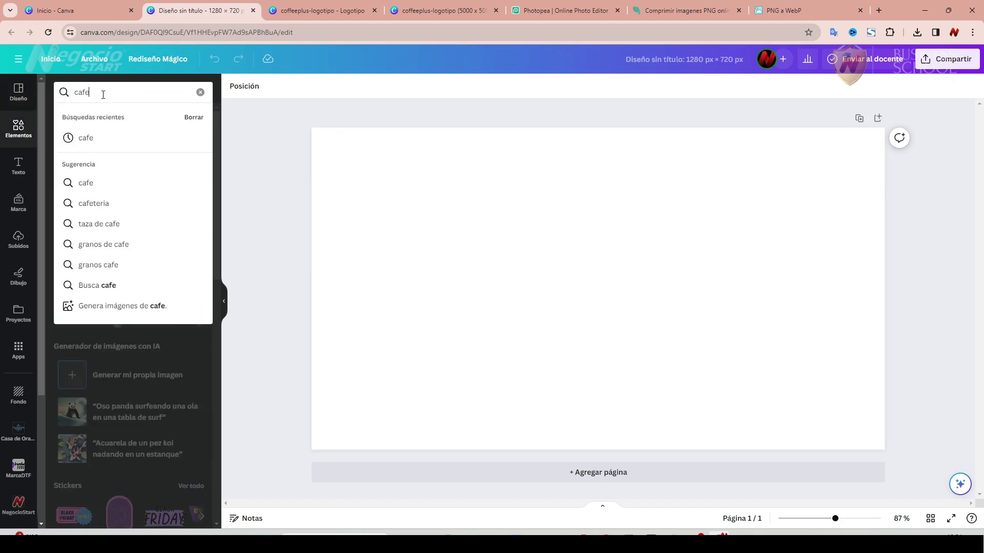
pyautogui.press('Return')
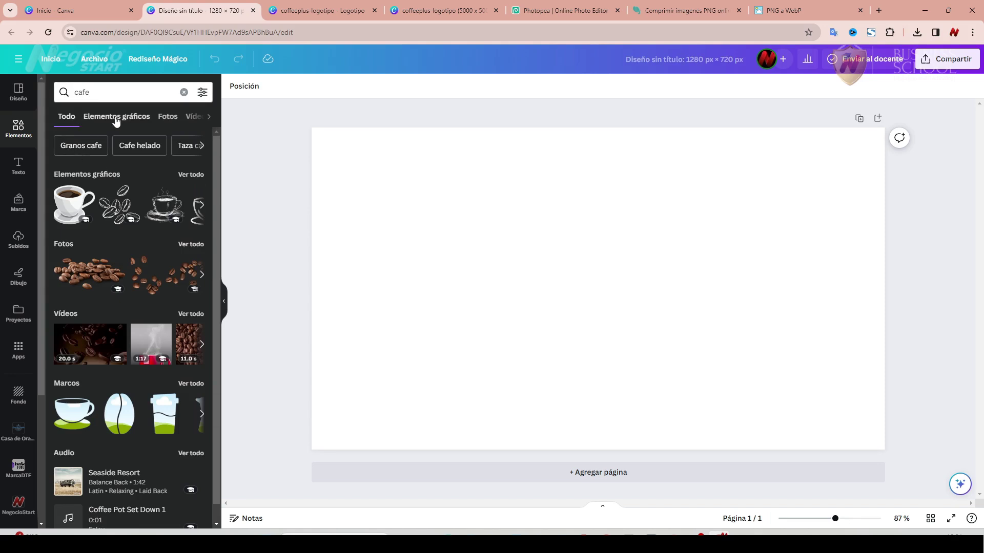
pyautogui.click(168, 118)
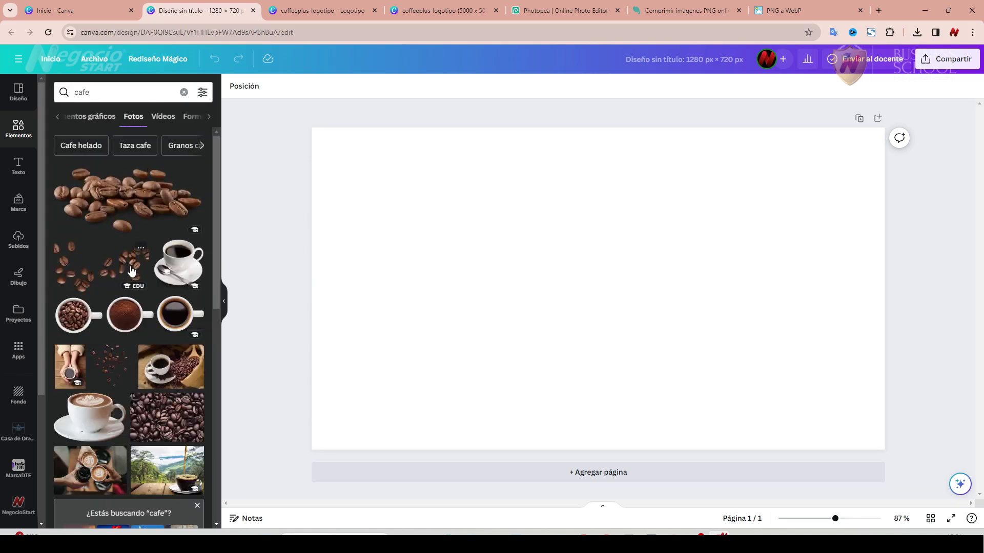
pyautogui.scroll(-10, 132, 270)
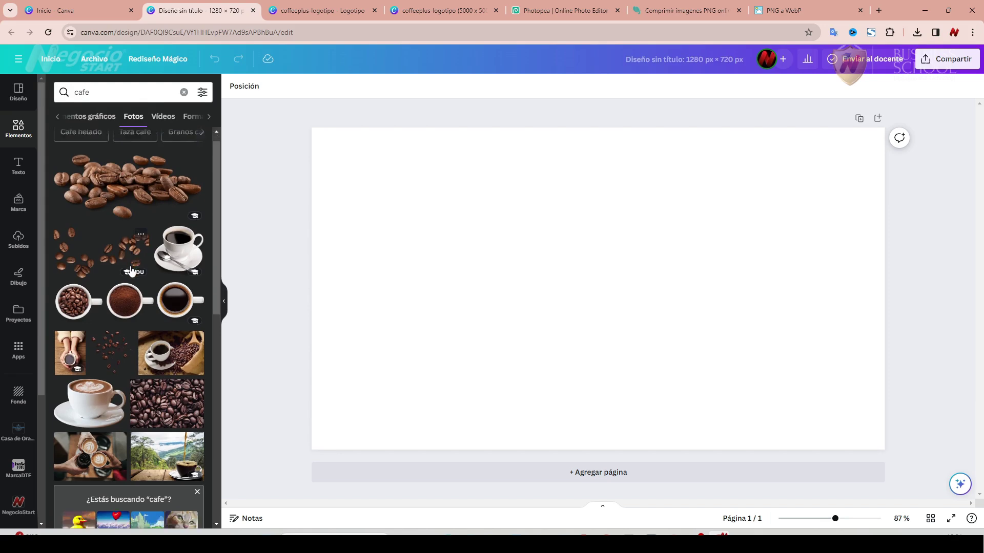
pyautogui.click(83, 306)
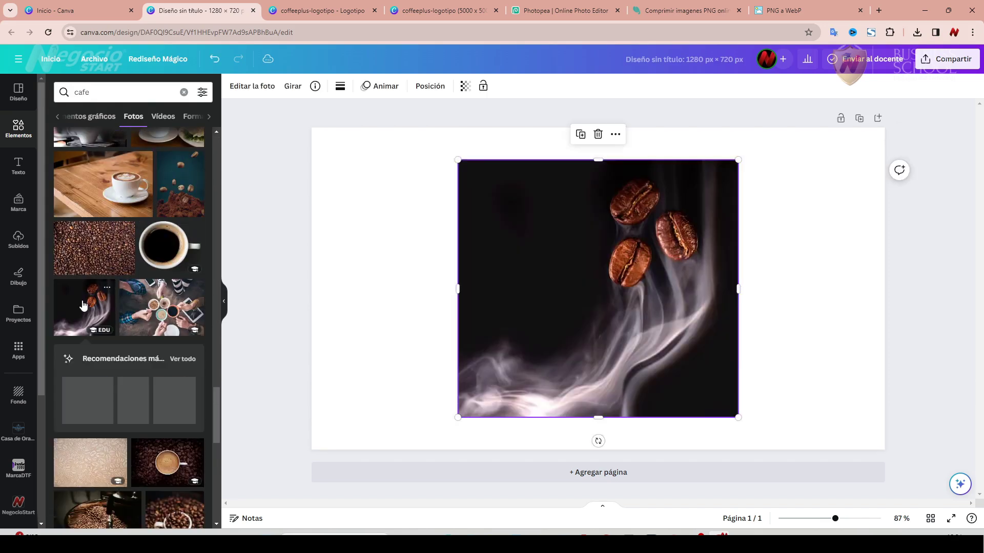
# Enlarge and reposition the coffee photo so it covers the whole 1280 × 720 page.
pyautogui.moveTo(458, 161); pyautogui.dragTo(221, 120)
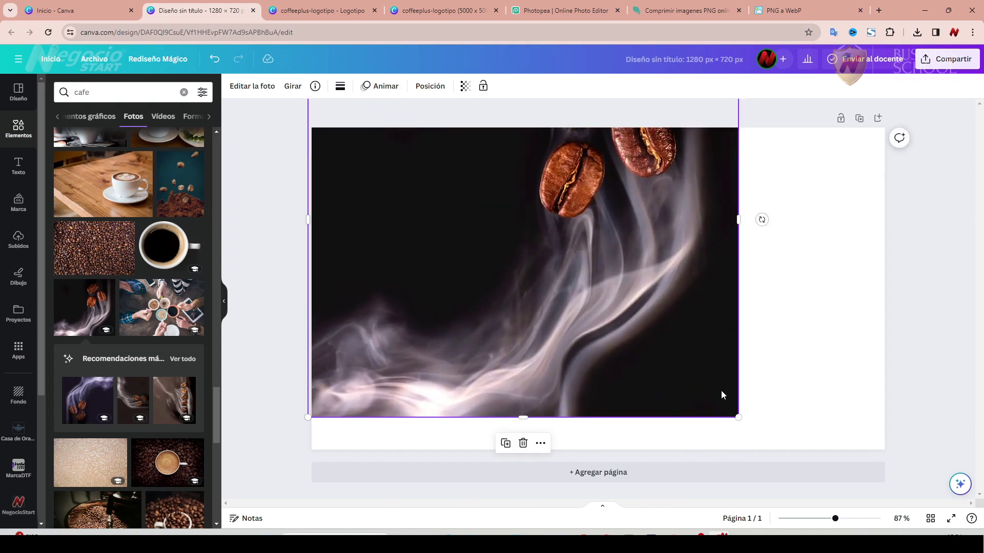
pyautogui.moveTo(737, 416); pyautogui.dragTo(935, 496)
pyautogui.moveTo(694, 298); pyautogui.dragTo(694, 353)
pyautogui.click(262, 198)
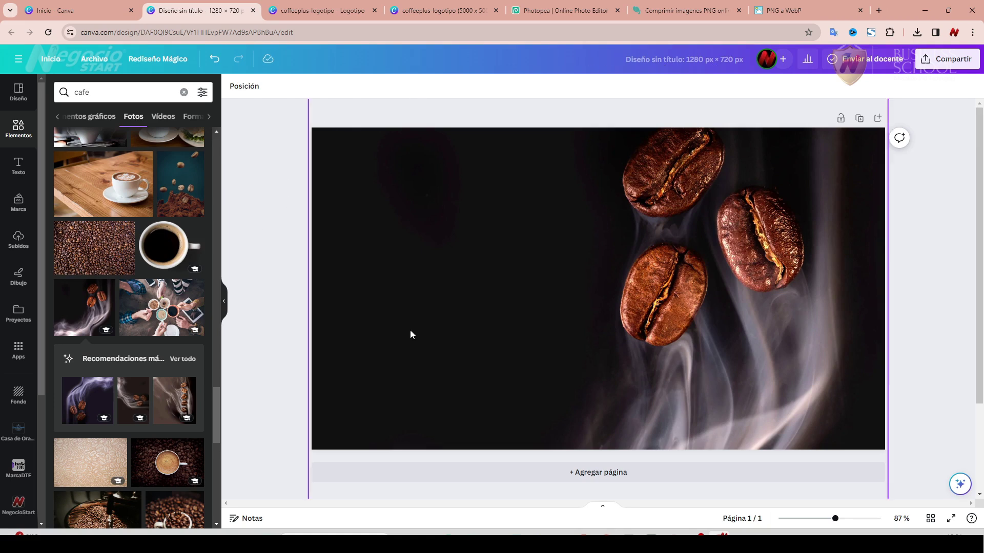
pyautogui.moveTo(583, 534)
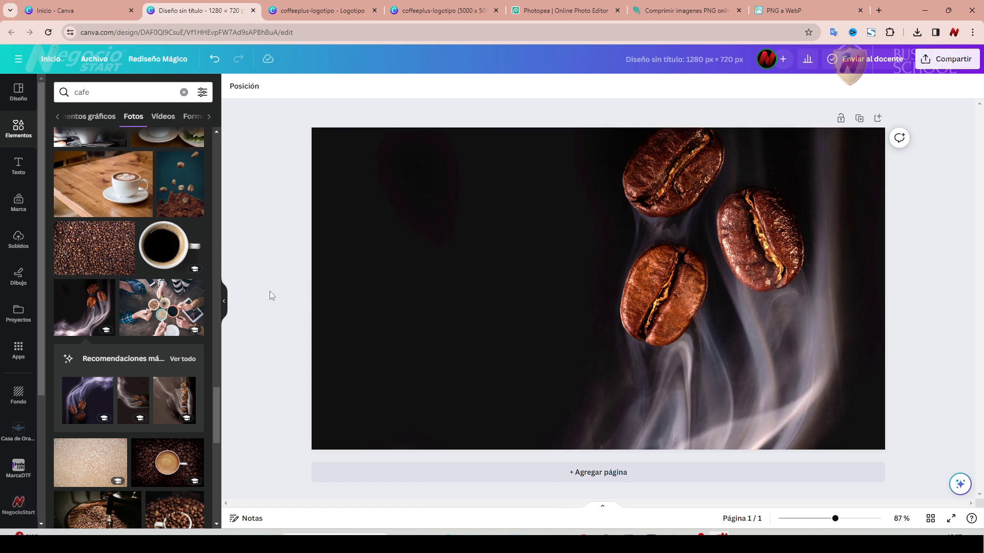
# Rename the Canva design to 'coffeeplus-fondo'.
pyautogui.click(690, 59)
pyautogui.press('BackSpace')
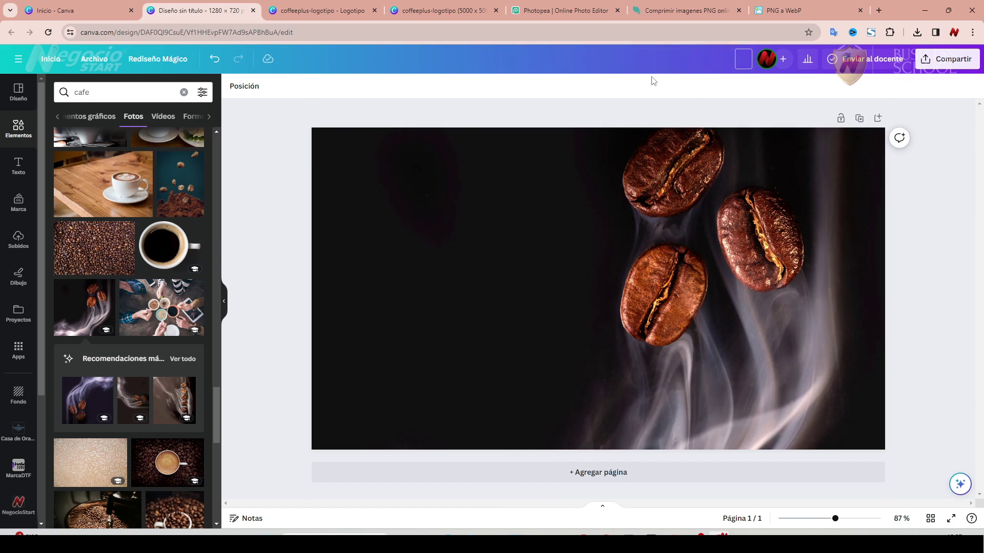
pyautogui.write('coffeeplus')
pyautogui.write('-fondo')
pyautogui.press('Return')
# Download the design as coffeeplus-fondo.png (1280 × 720, 807 KB) into Downloads.
pyautogui.click(946, 59)
pyautogui.click(897, 259)
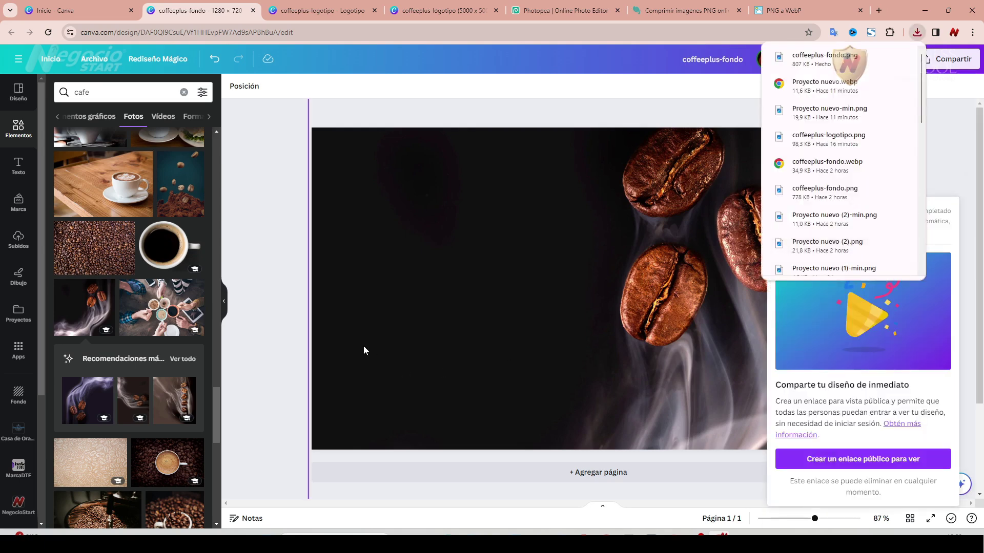
pyautogui.click(282, 282)
pyautogui.hotkey('alt', 'Tab')
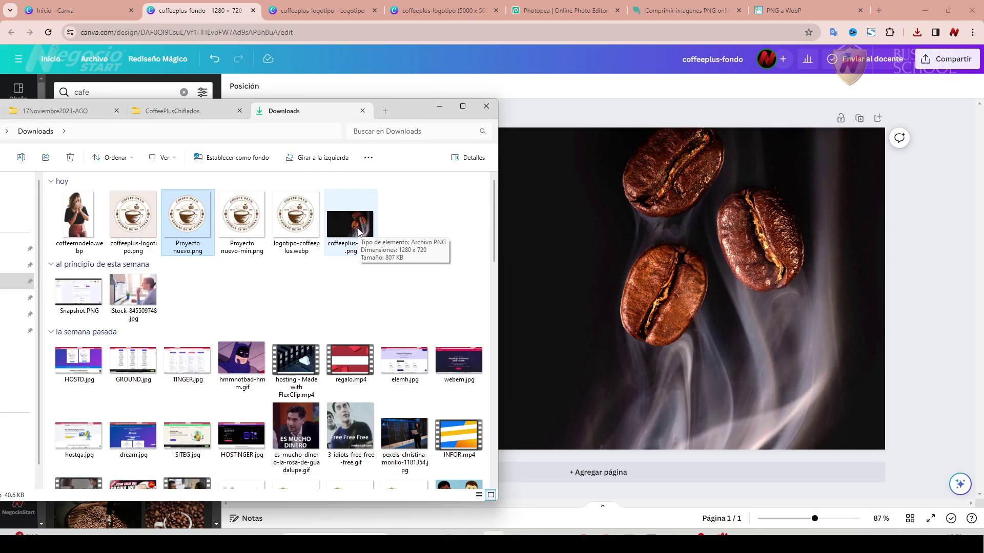
# Convert coffeeplus-fondo.png to a 36.1 KB coffeeplus-fondo.webp and download it.
pyautogui.click(773, 14)
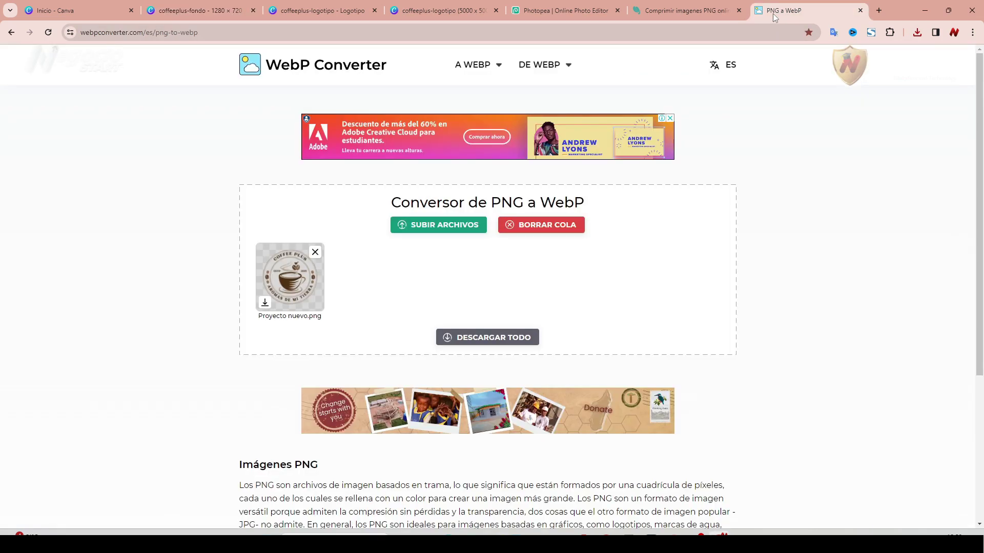
pyautogui.hotkey('alt', 'Tab')
pyautogui.moveTo(351, 220); pyautogui.dragTo(557, 285)
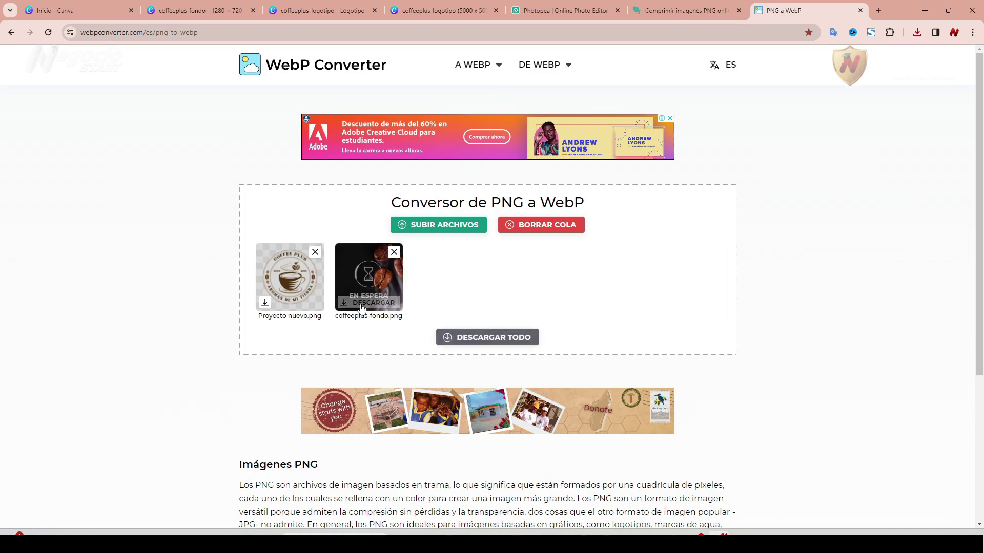
pyautogui.click(366, 302)
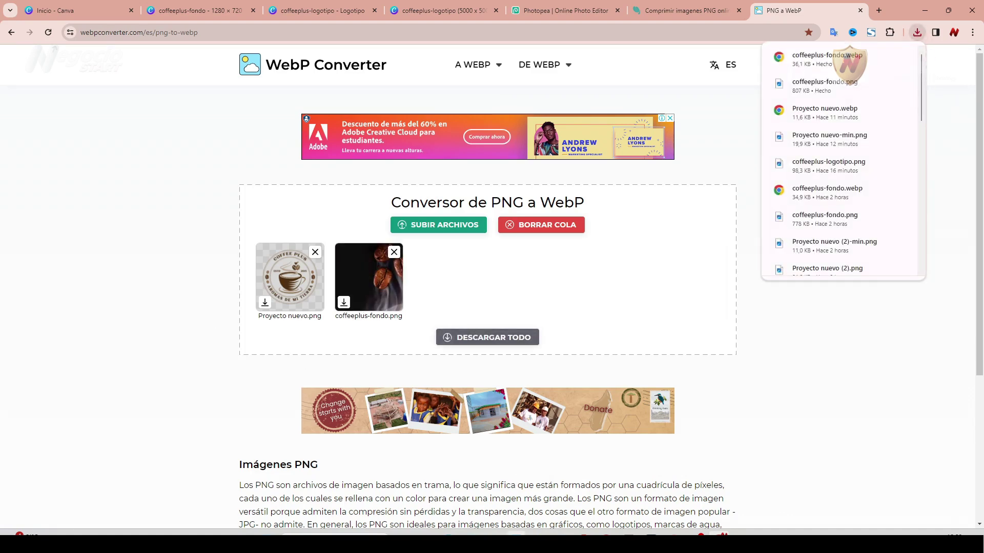
pyautogui.click(494, 533)
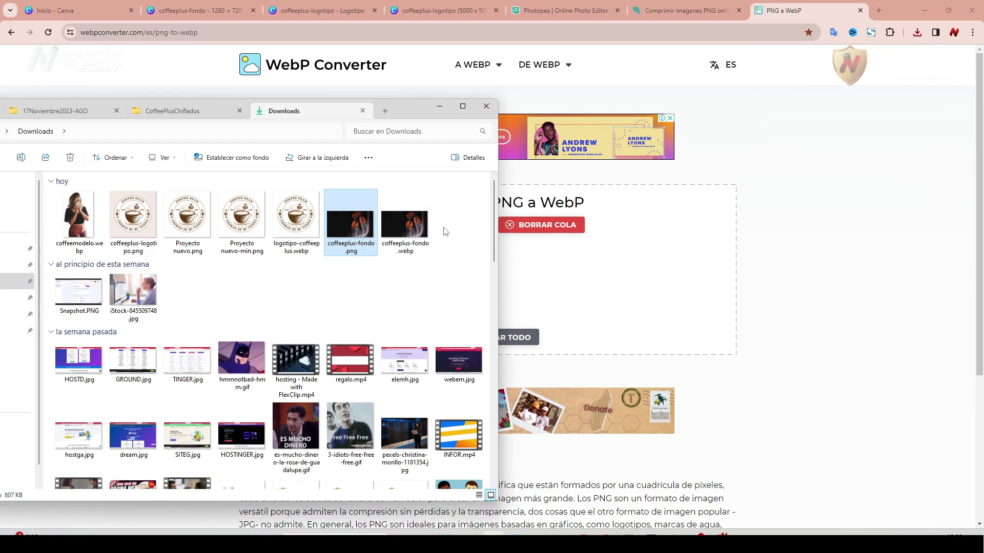
# Append '-aromas' to coffeeplus-fondo.webp in Downloads, making it coffeeplus-fondo-aromas.webp.
pyautogui.click(439, 106)
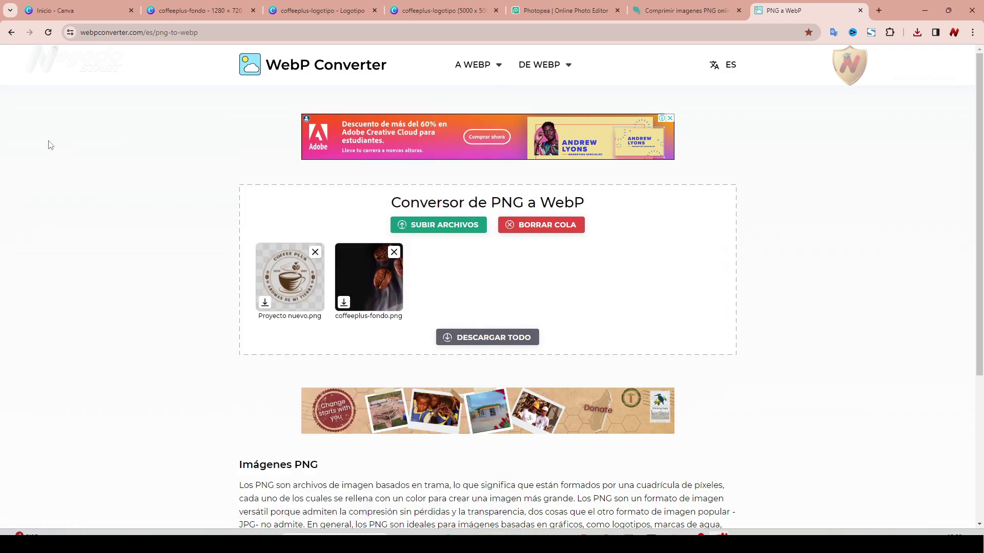
pyautogui.click(458, 541)
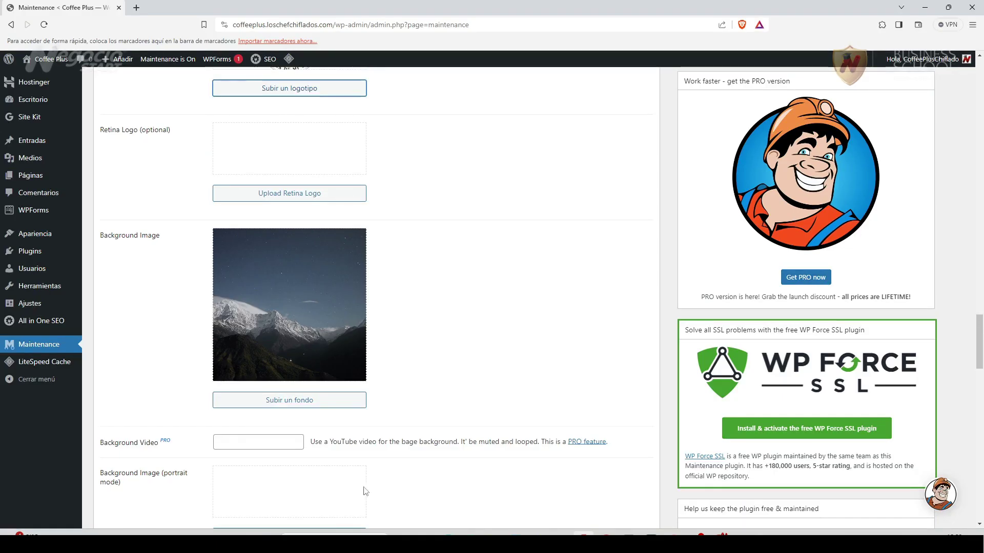
pyautogui.hotkey('alt', 'Tab')
pyautogui.click(420, 249)
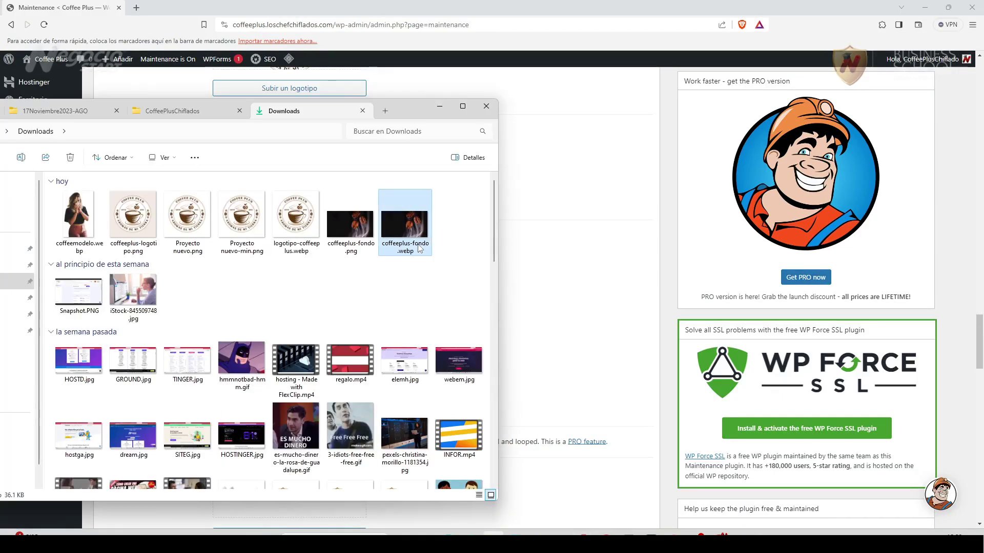
pyautogui.click(407, 249)
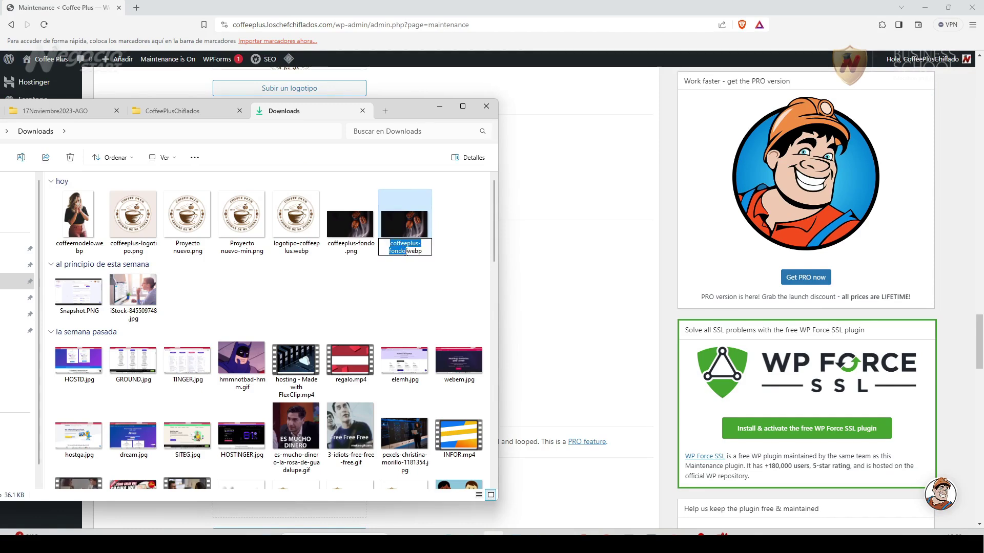
pyautogui.press('Right')
pyautogui.write('-aromas')
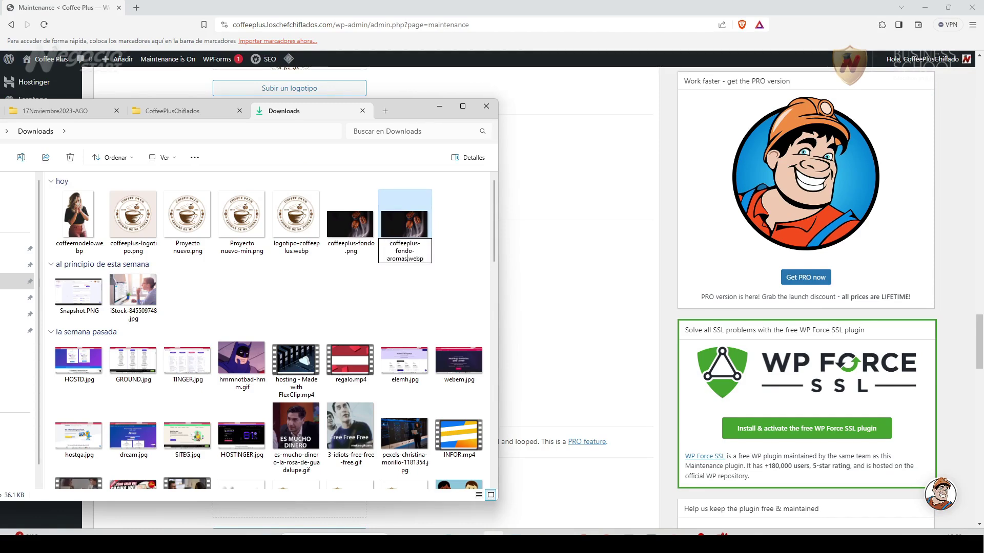
pyautogui.press('Return')
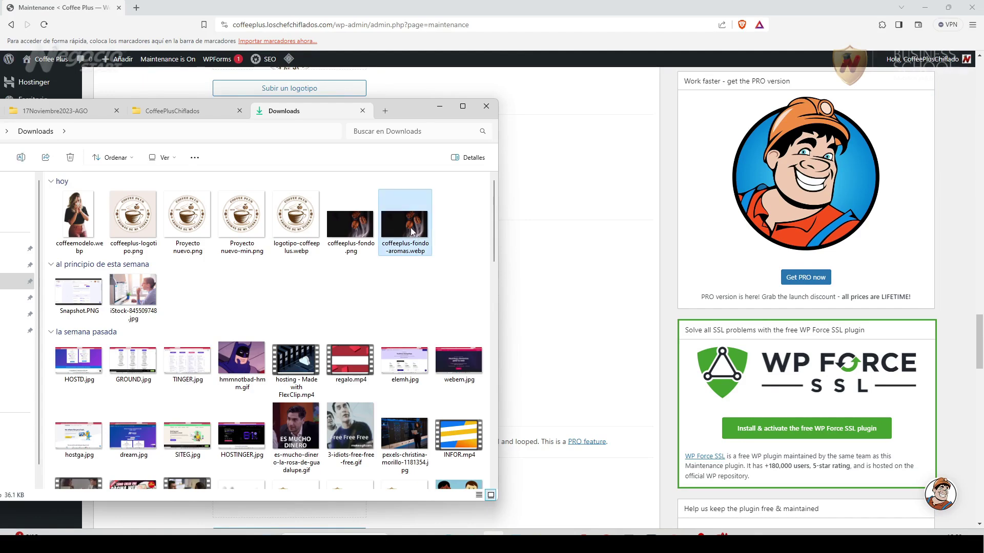
pyautogui.click(567, 187)
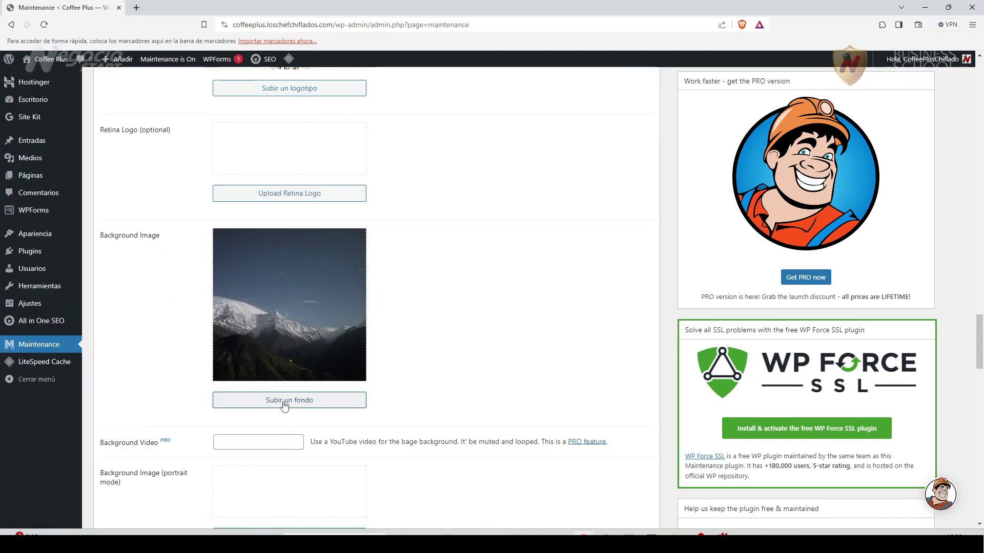
# Upload coffeeplus-fondo-aromas.webp to the media library from the background picker.
pyautogui.click(271, 400)
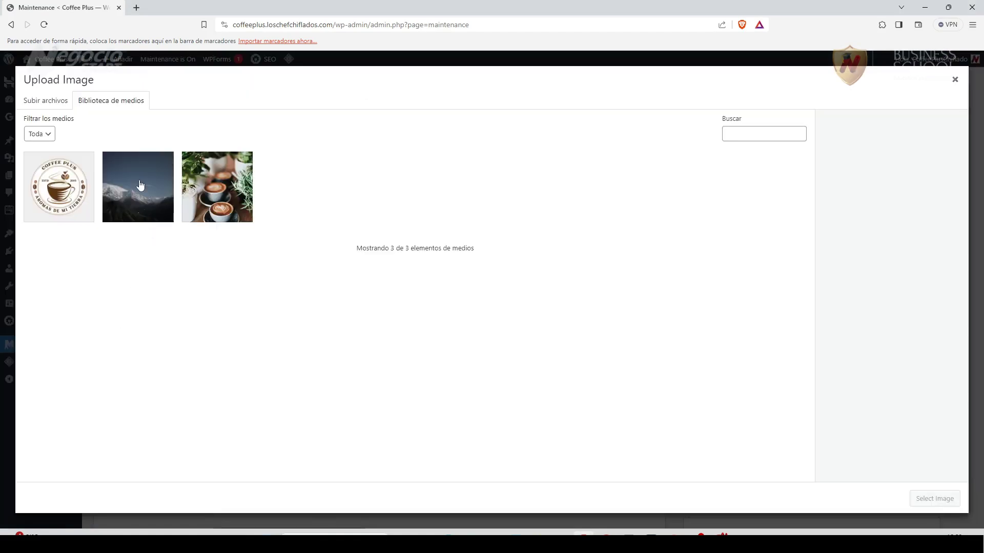
pyautogui.click(45, 103)
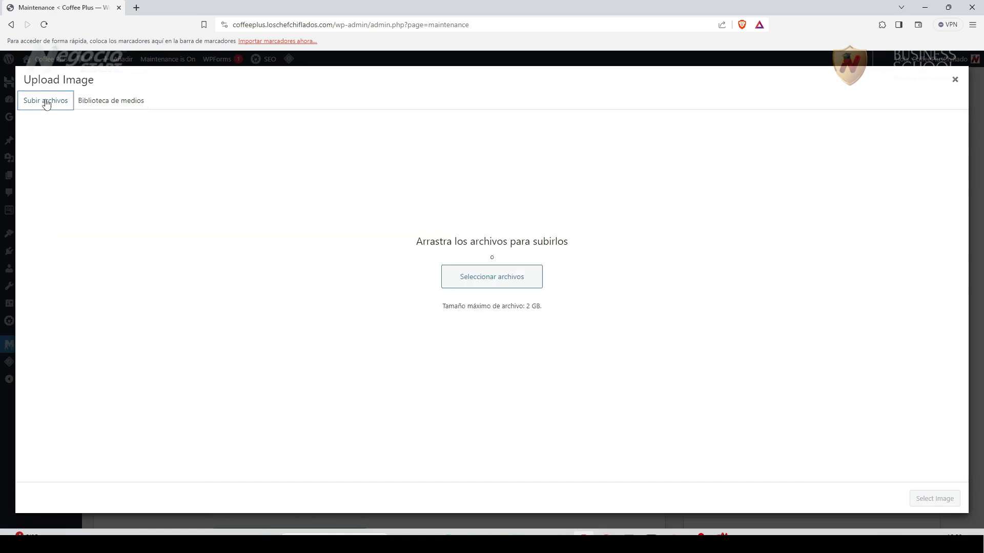
pyautogui.click(459, 277)
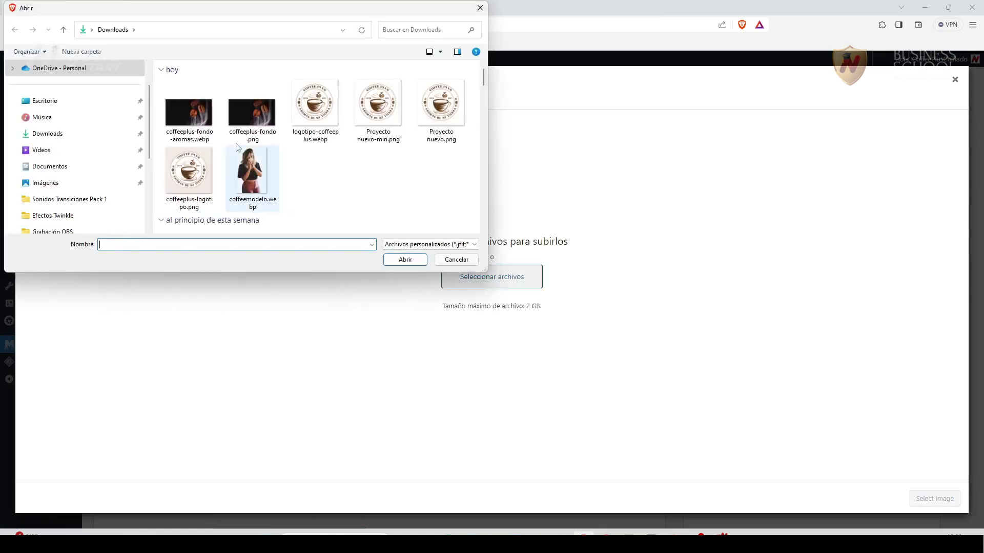
pyautogui.click(417, 260)
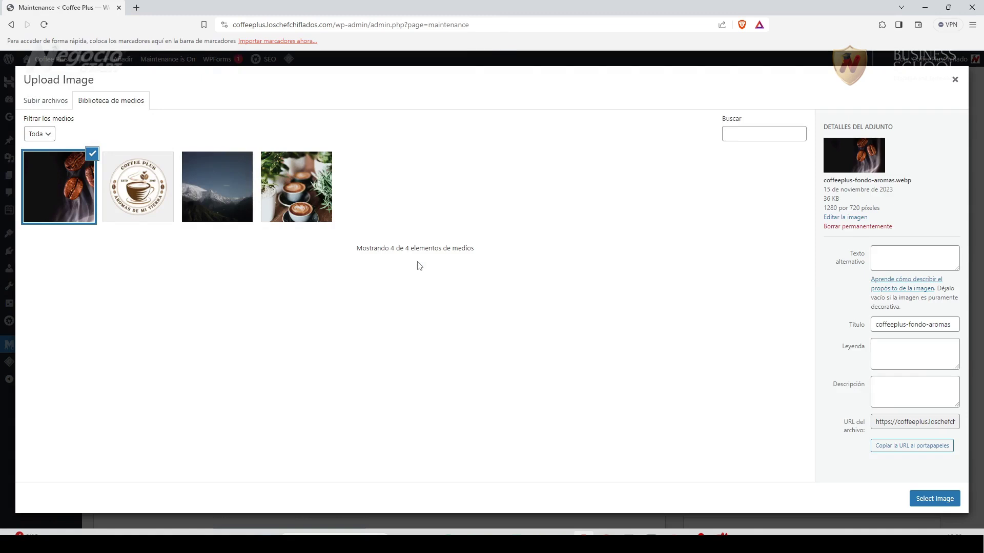
# Give the image alt text, title and caption 'CoffeePlus Aromas de mi Tierra' and use it as background.
pyautogui.click(897, 258)
pyautogui.write('CoffeePlus Aromas de mi Tierra')
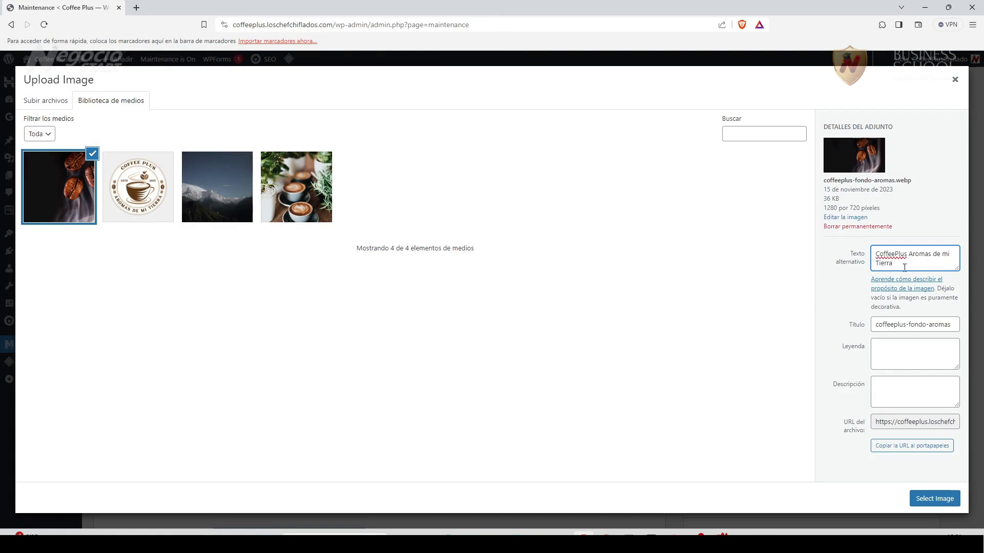
pyautogui.moveTo(904, 268); pyautogui.dragTo(876, 255)
pyautogui.rightClick(892, 260)
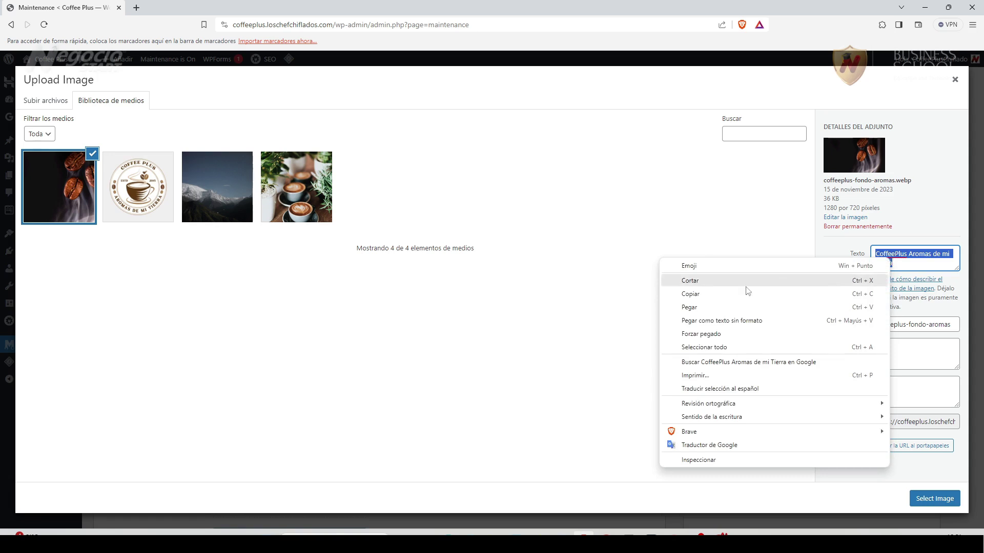
pyautogui.click(721, 298)
pyautogui.moveTo(876, 326); pyautogui.dragTo(982, 329)
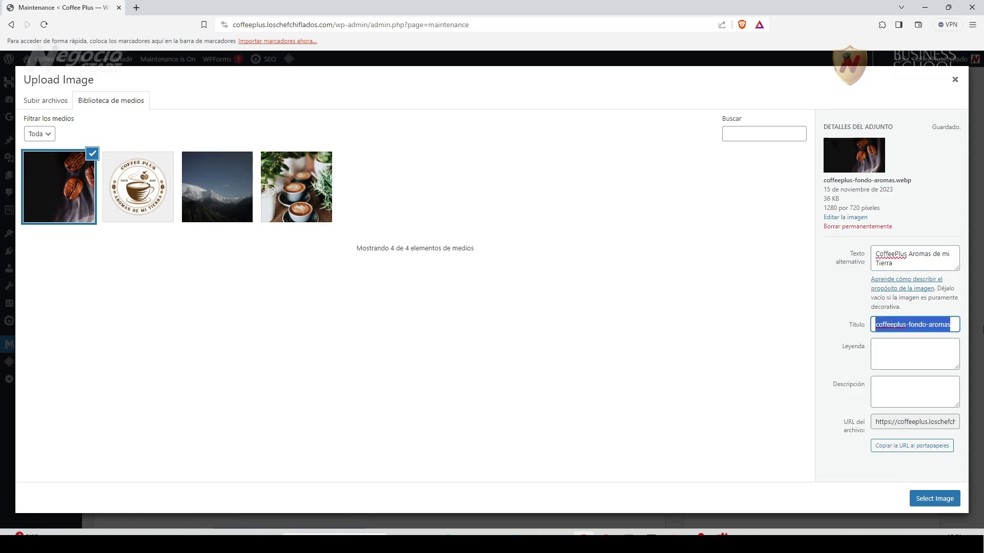
pyautogui.hotkey('ctrl', 'v')
pyautogui.click(903, 358)
pyautogui.hotkey('ctrl', 'v')
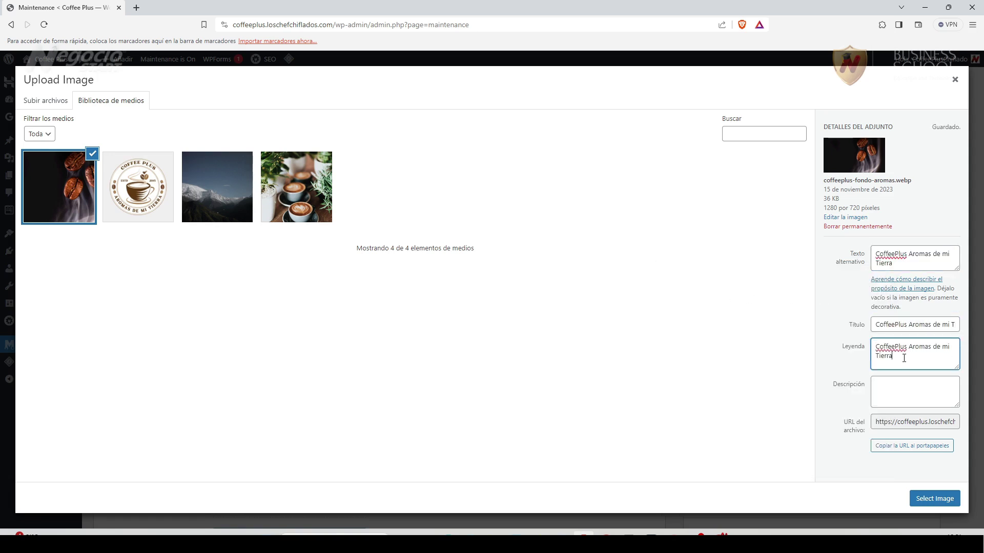
pyautogui.click(940, 498)
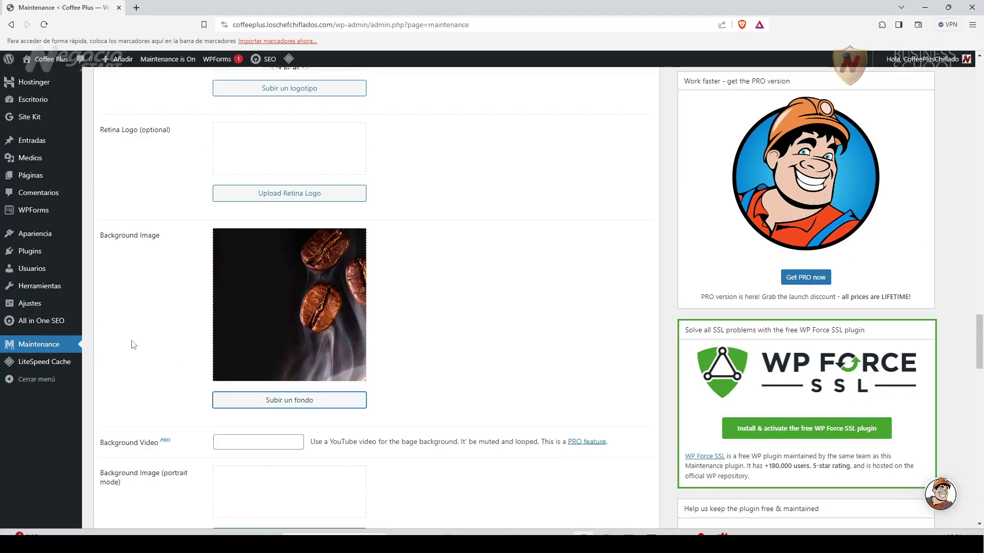
# Save the maintenance page settings.
pyautogui.scroll(-4, 133, 344)
pyautogui.scroll(-6, 152, 322)
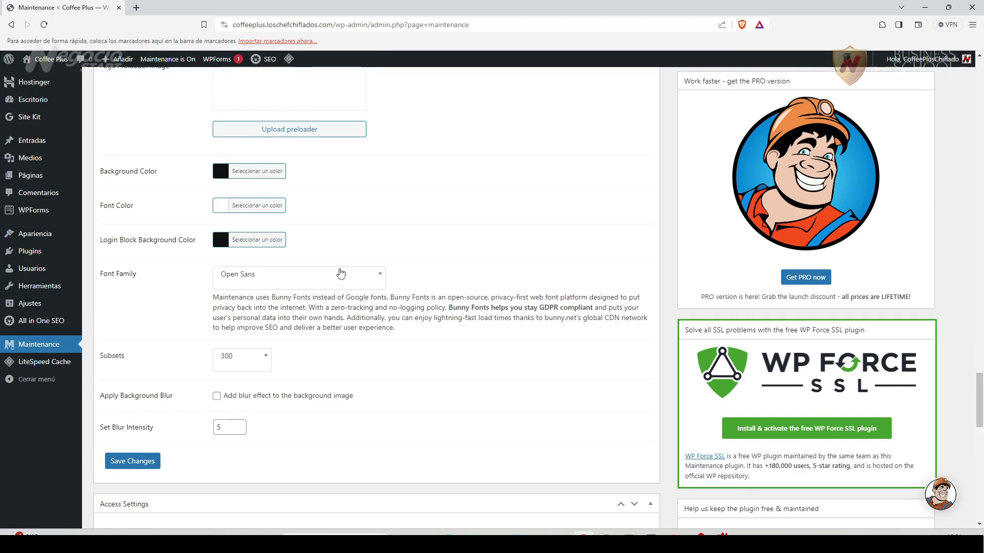
pyautogui.scroll(-3, 157, 347)
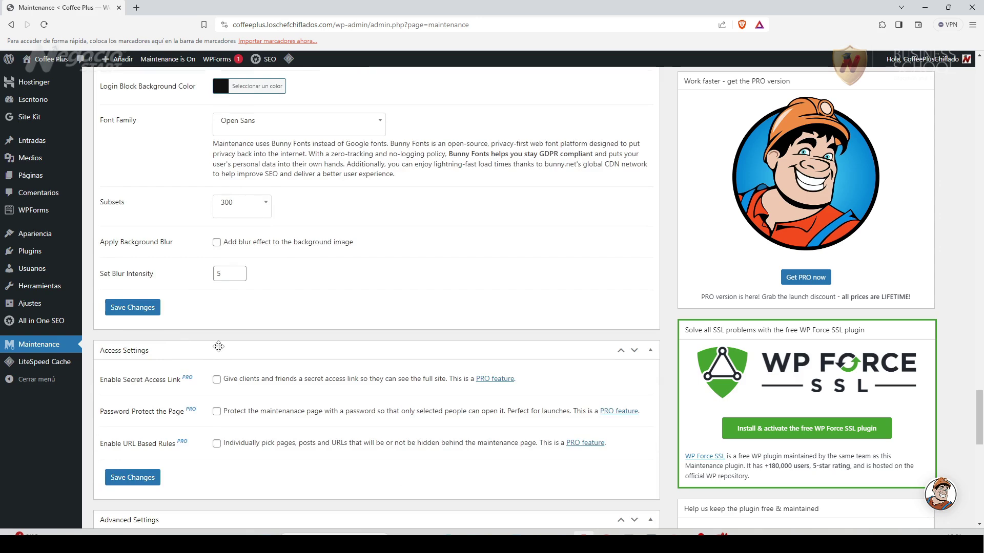
pyautogui.scroll(-3, 216, 345)
pyautogui.click(133, 154)
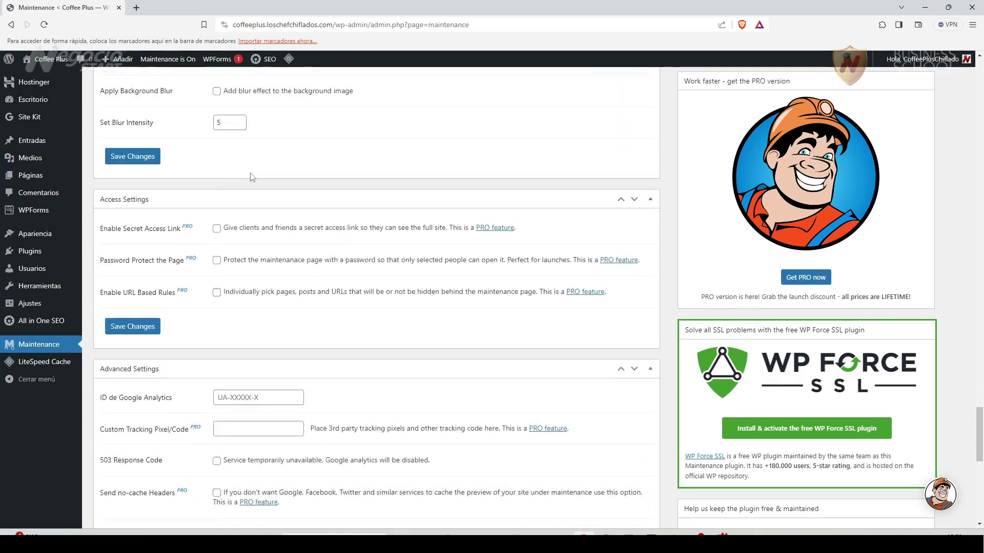
# Copy just the site's home address from the admin page URL.
pyautogui.click(341, 25)
pyautogui.click(343, 27)
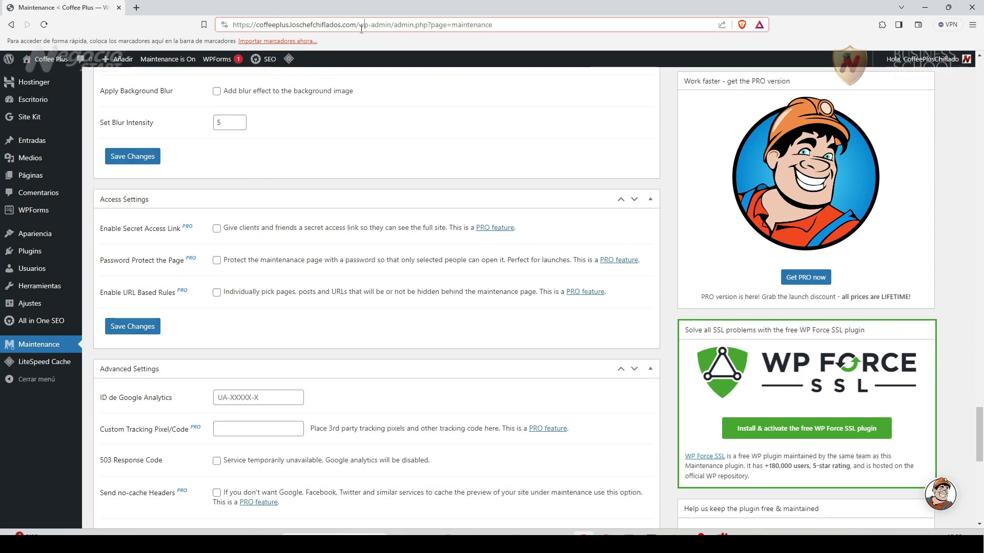
pyautogui.moveTo(361, 26); pyautogui.dragTo(235, 26)
pyautogui.rightClick(280, 29)
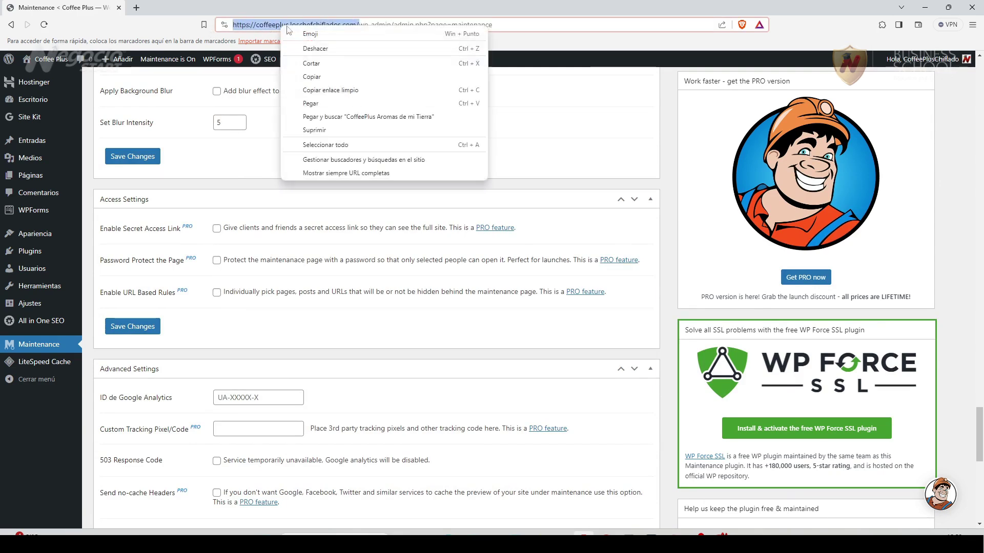
pyautogui.click(322, 81)
# Load the Coffee Plus home page in a new Firefox tab.
pyautogui.hotkey('alt', 'Tab')
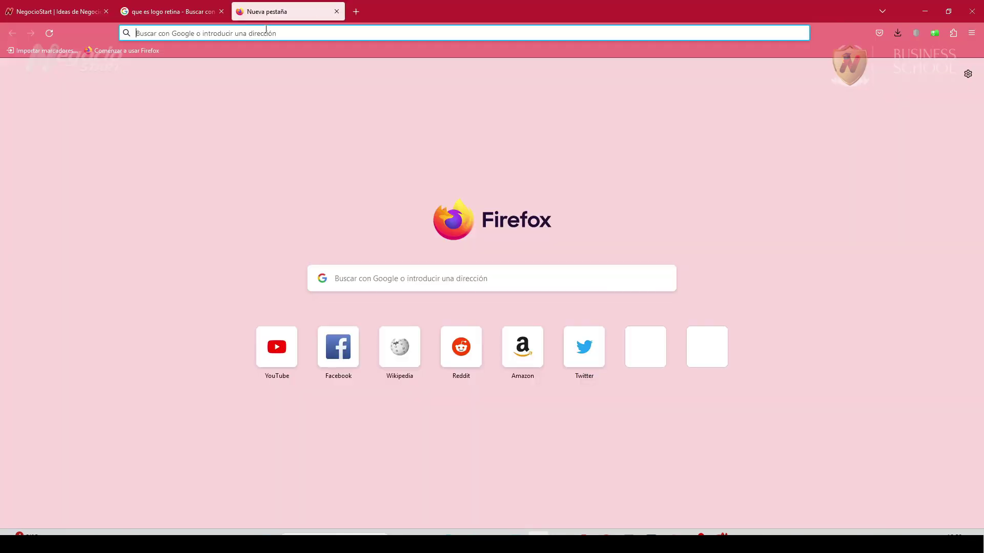
pyautogui.hotkey('ctrl', 'v')
pyautogui.press('Return')
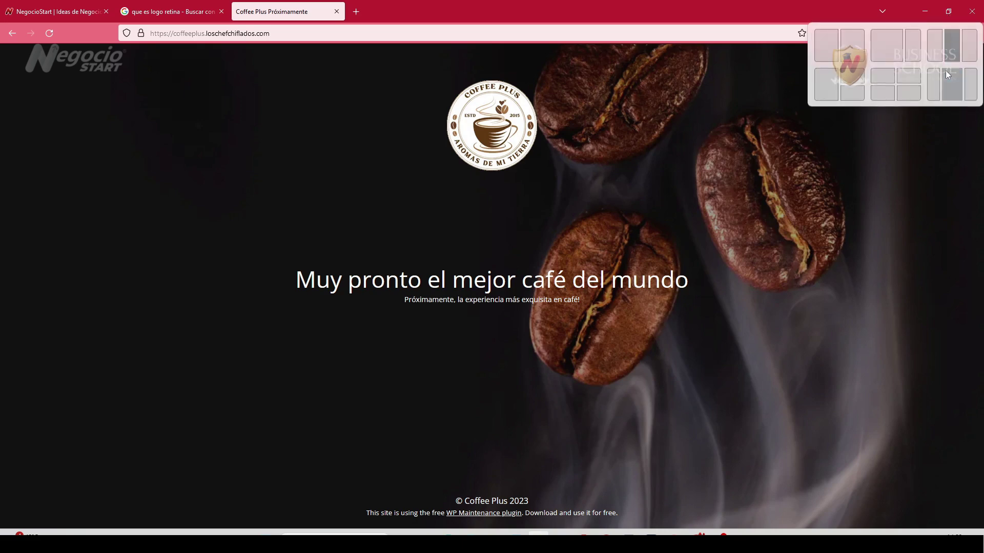
# Preview the maintenance page at a narrow mobile width, then maximize the window again.
pyautogui.click(947, 14)
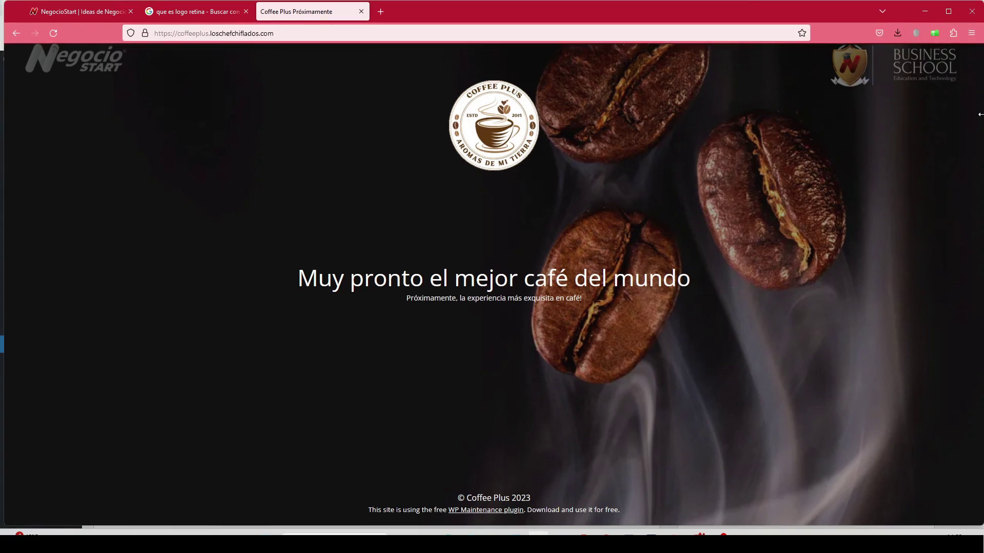
pyautogui.moveTo(979, 116); pyautogui.dragTo(219, 168)
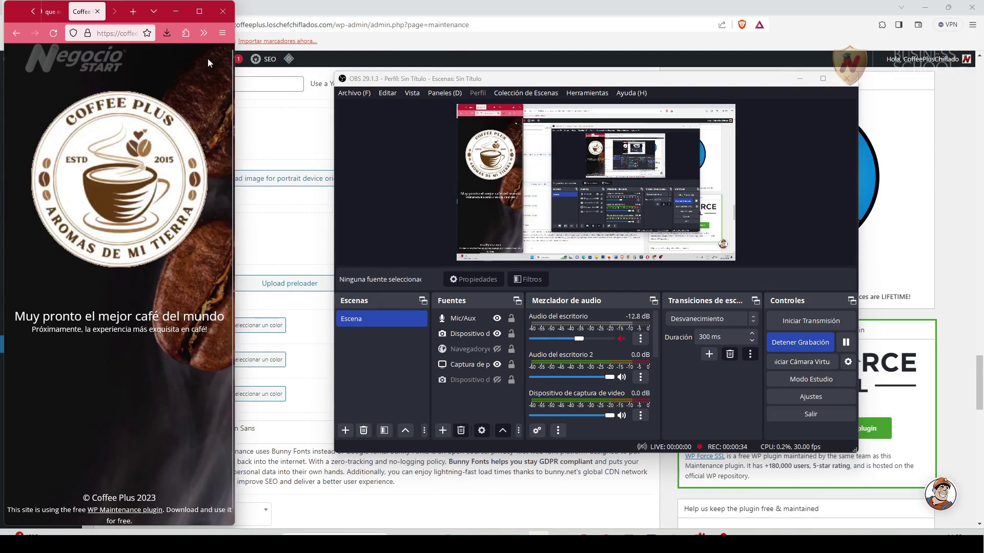
pyautogui.click(199, 12)
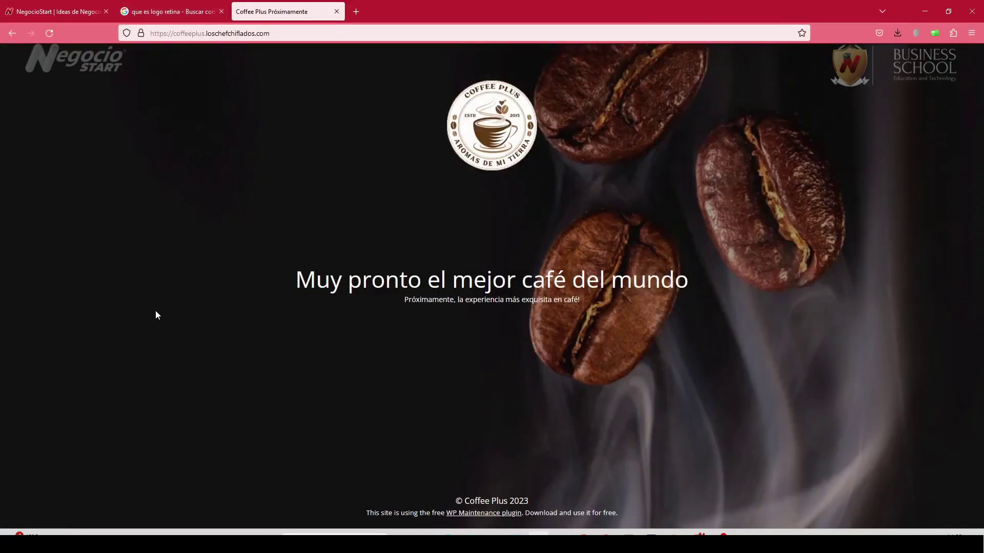
# Dismiss the QUIC.cloud queue and caches-purged notices on the maintenance settings.
pyautogui.click(583, 535)
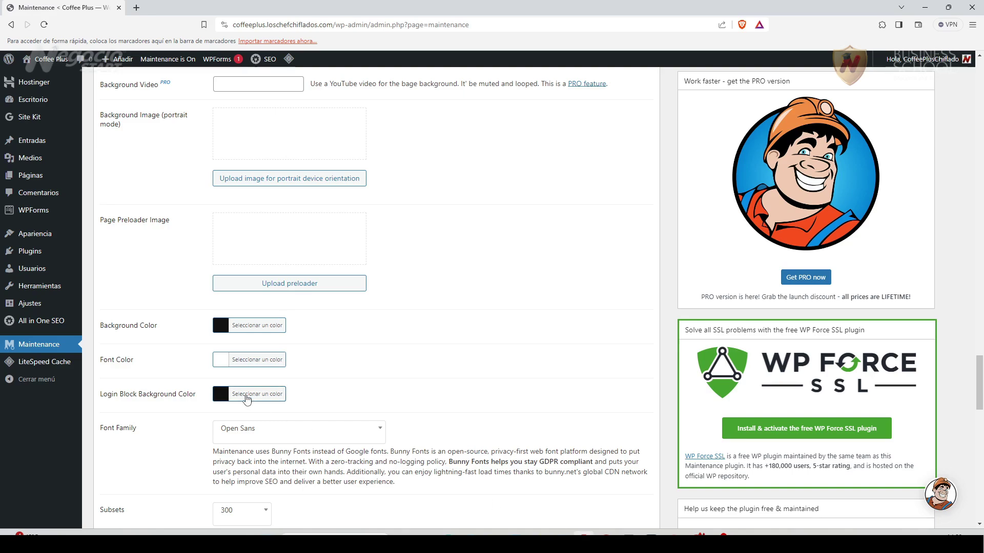
pyautogui.scroll(20, 246, 399)
pyautogui.scroll(20, 223, 335)
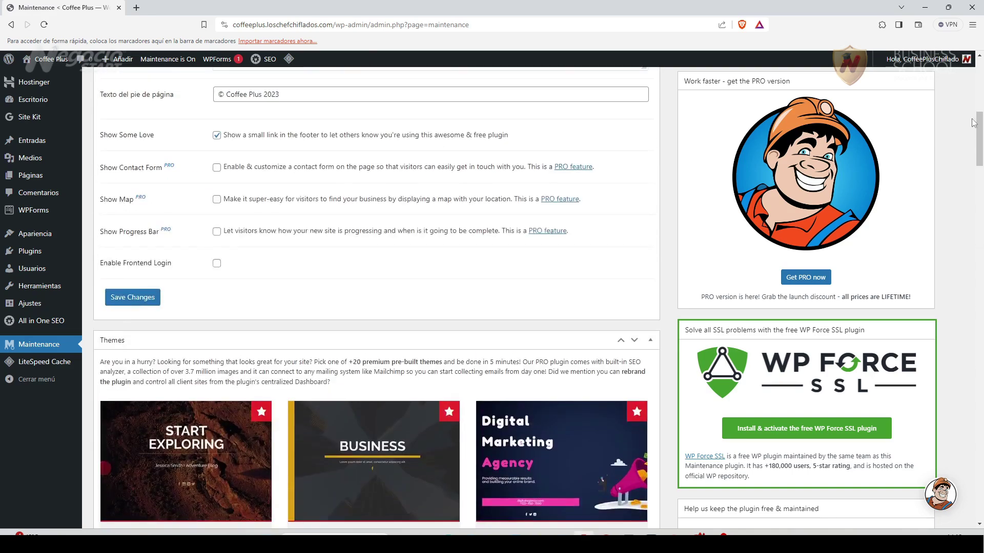
pyautogui.scroll(15, 974, 123)
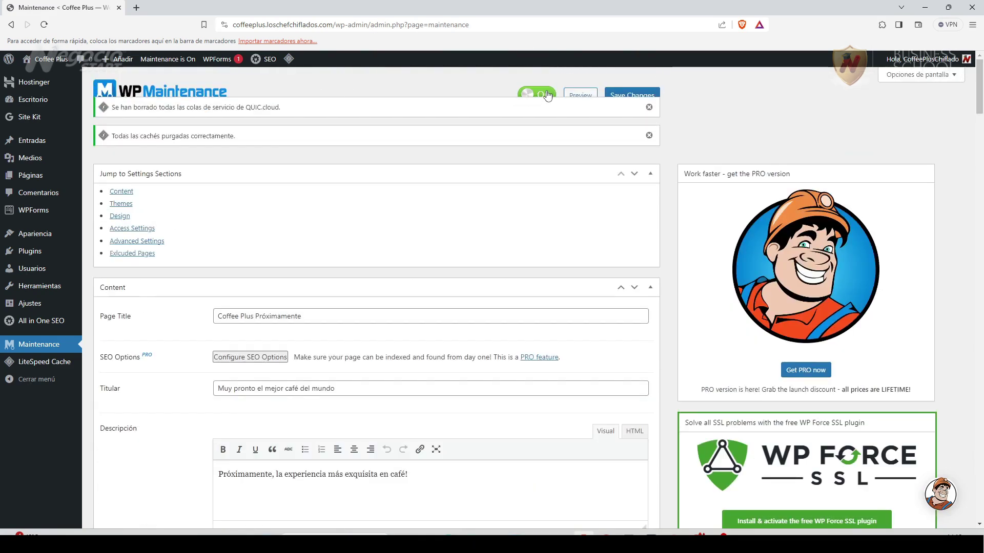
pyautogui.click(649, 108)
pyautogui.click(649, 107)
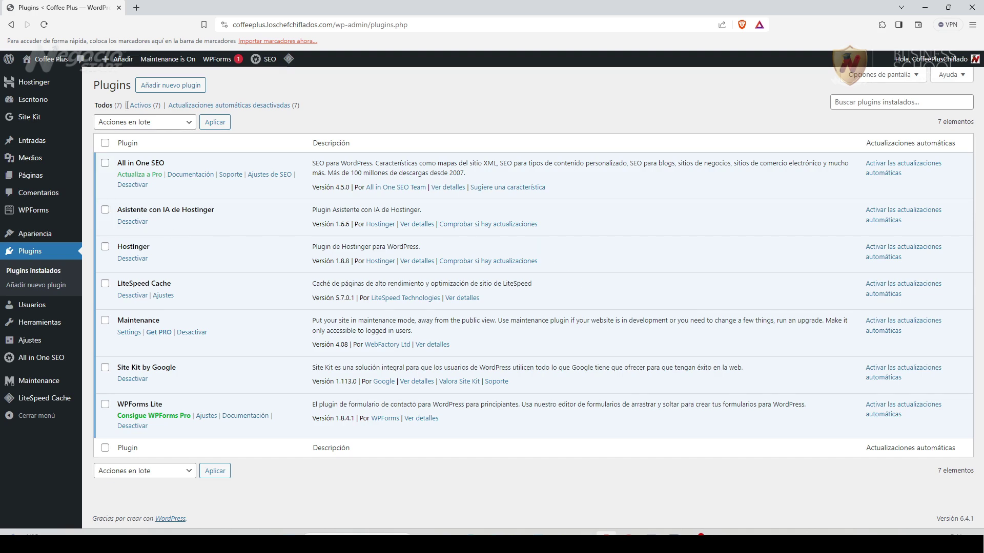
# Search for 'hide', then install and activate WPS Hide Login.
pyautogui.click(188, 88)
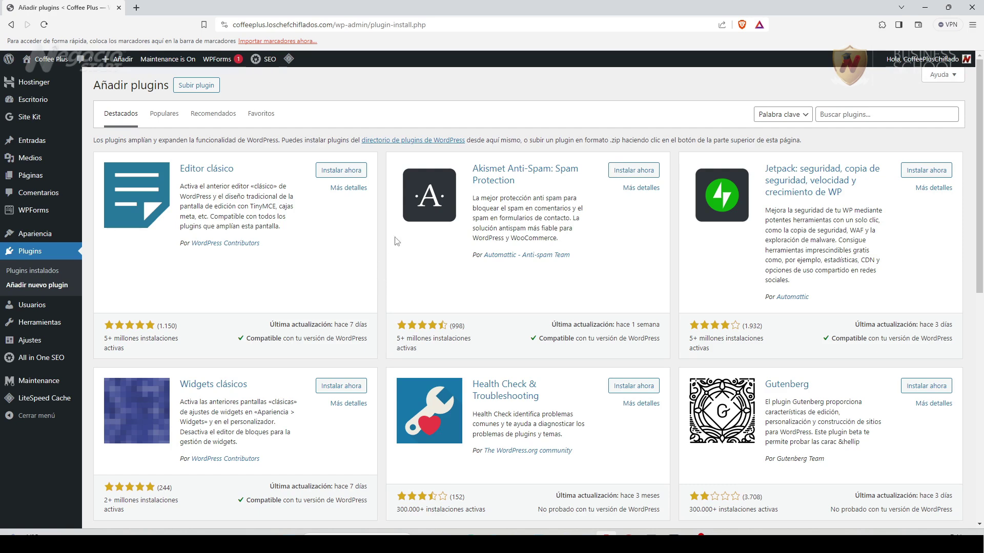
pyautogui.click(874, 115)
pyautogui.write('hide')
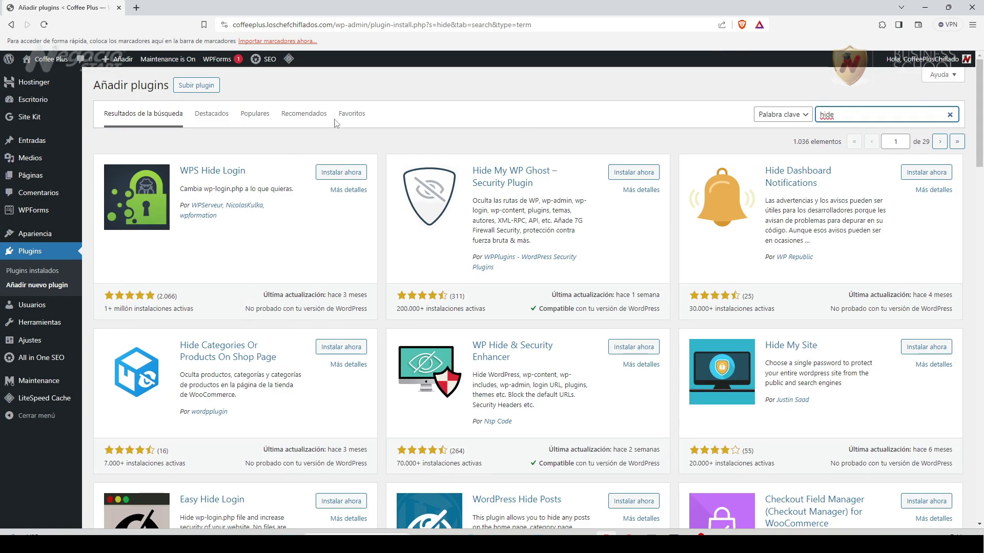
pyautogui.click(340, 173)
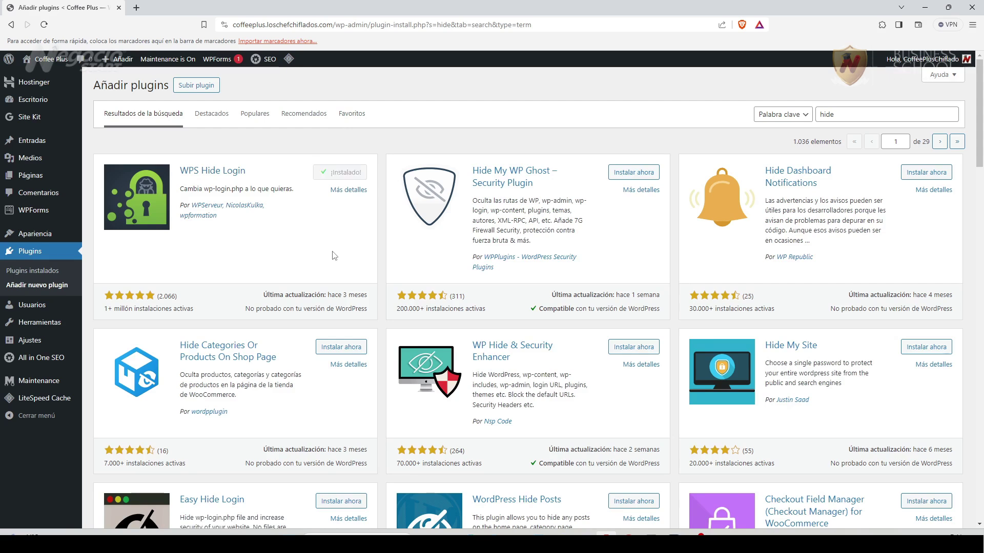
pyautogui.click(351, 173)
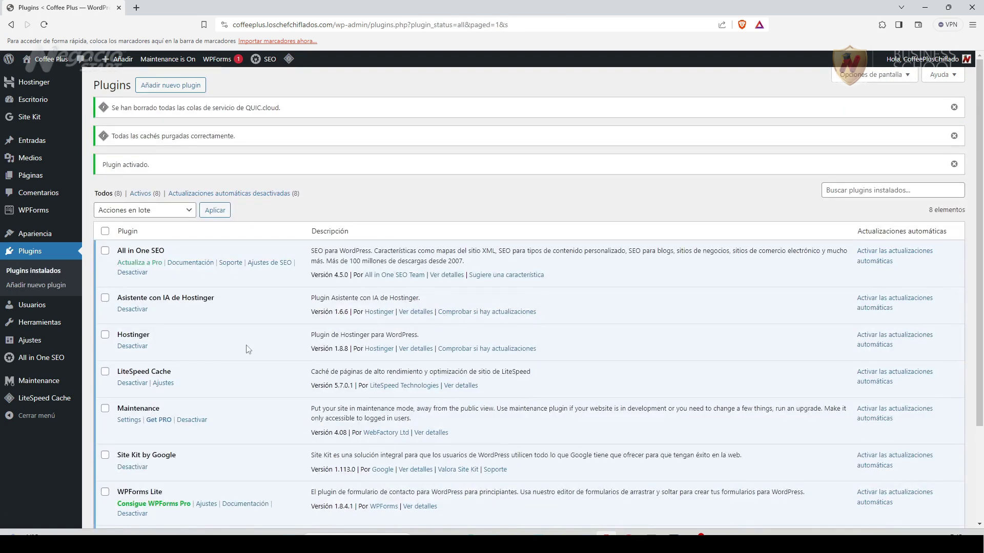
# Replace the WPS Hide Login access URL with a pasted custom slug and save.
pyautogui.moveTo(36, 325)
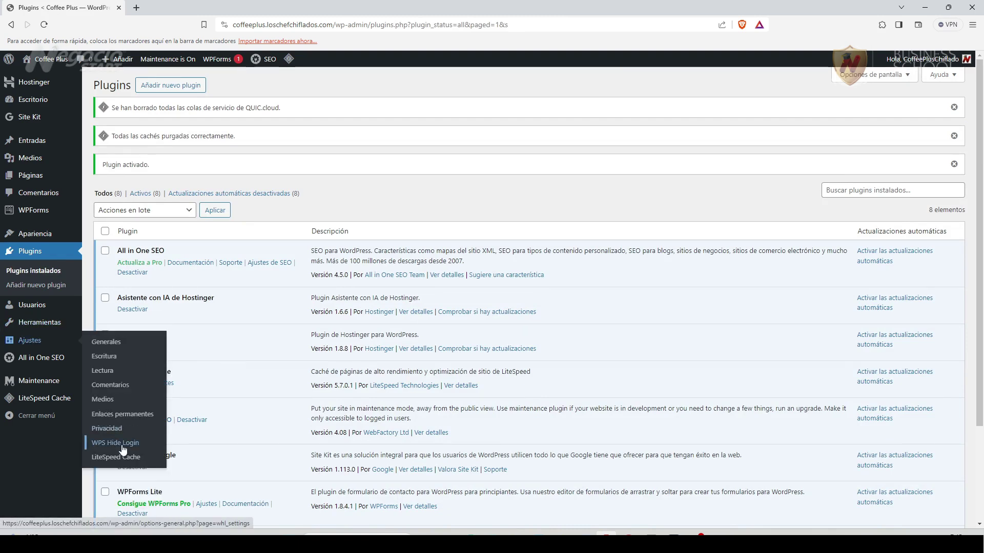
pyautogui.scroll(-5, 126, 444)
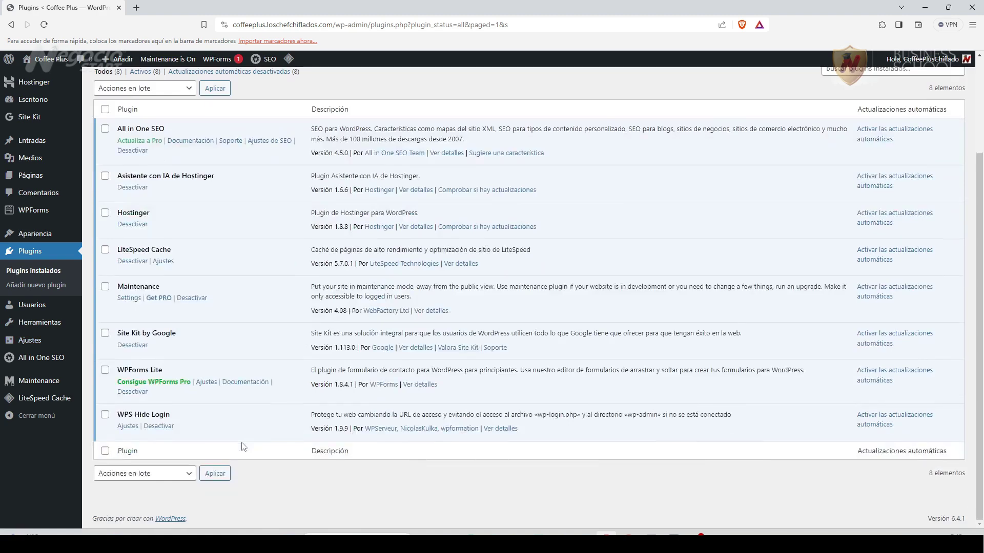
pyautogui.click(128, 427)
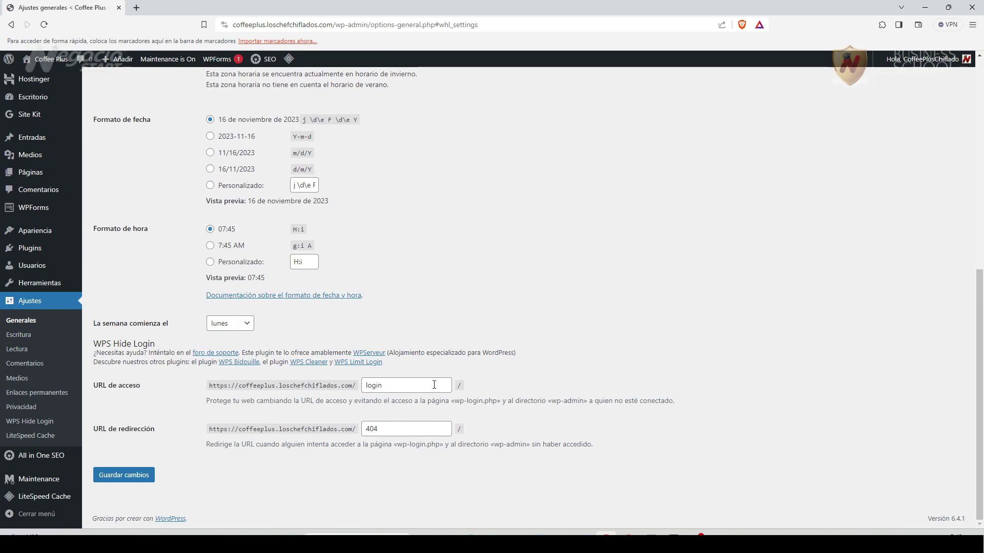
pyautogui.tripleClick(398, 385)
pyautogui.hotkey('ctrl', 'v')
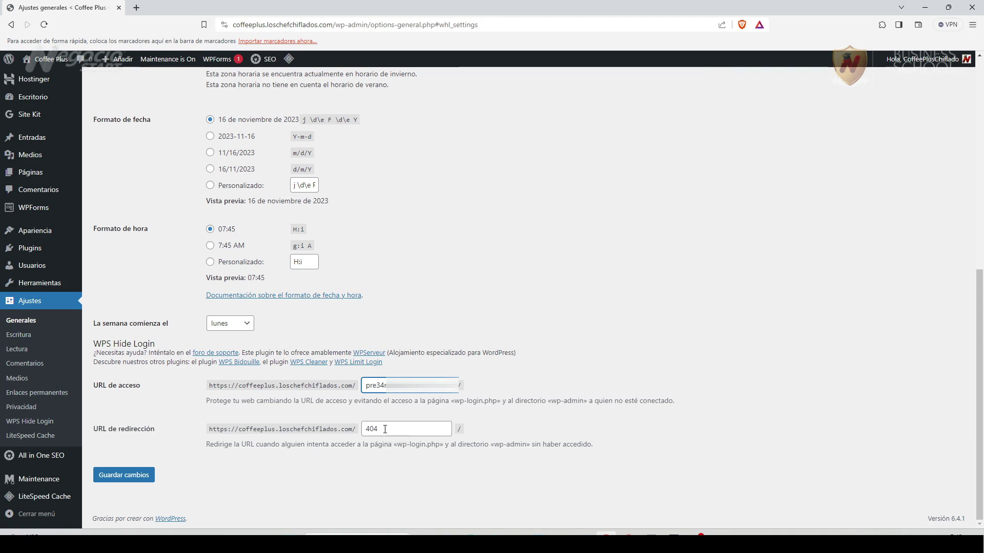
pyautogui.click(384, 430)
pyautogui.click(179, 509)
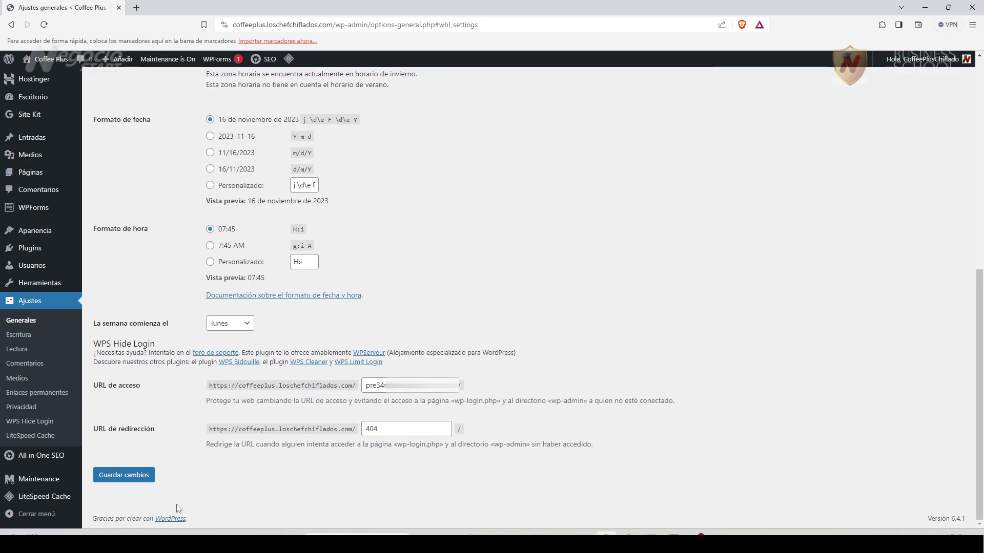
pyautogui.click(126, 483)
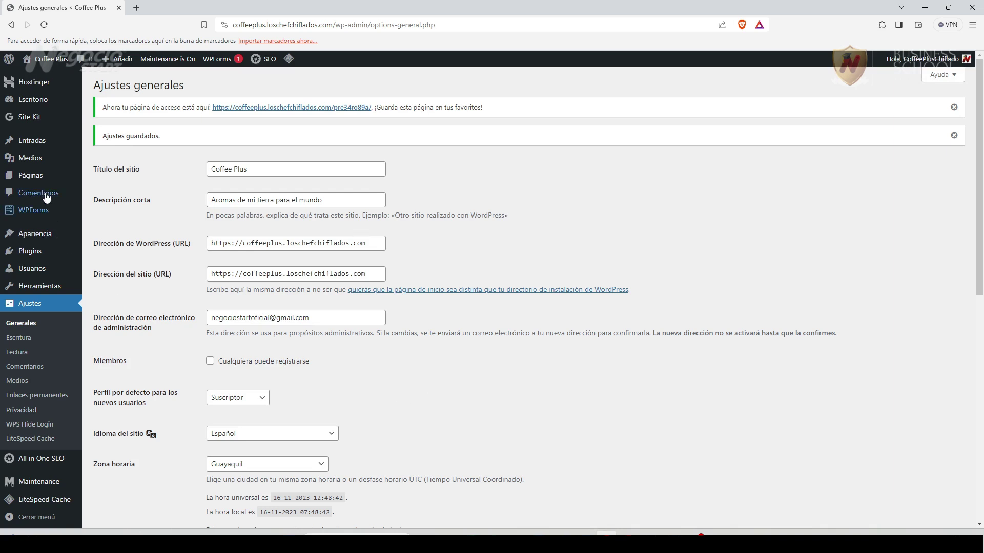
# Create a blank page from the pages list and title it 404.
pyautogui.moveTo(40, 177)
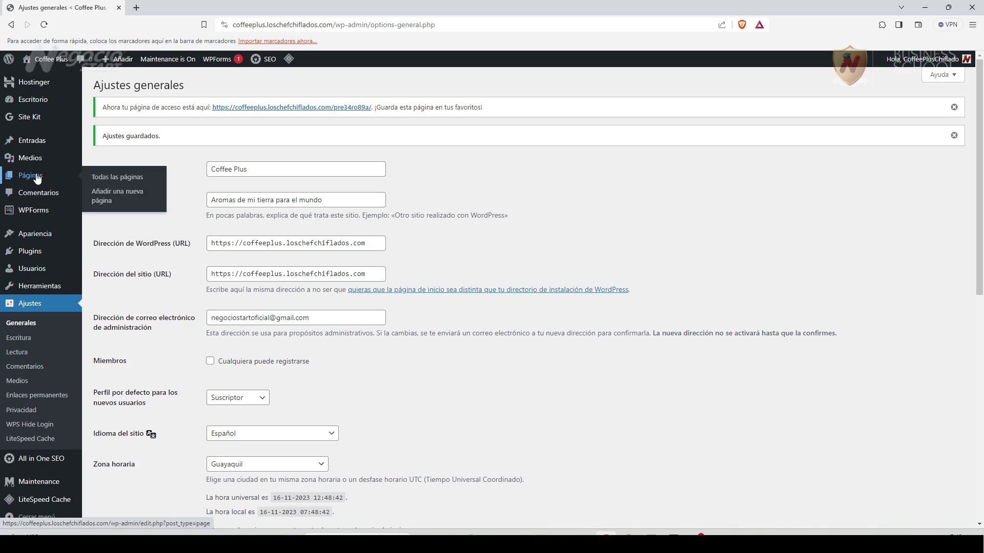
pyautogui.click(106, 177)
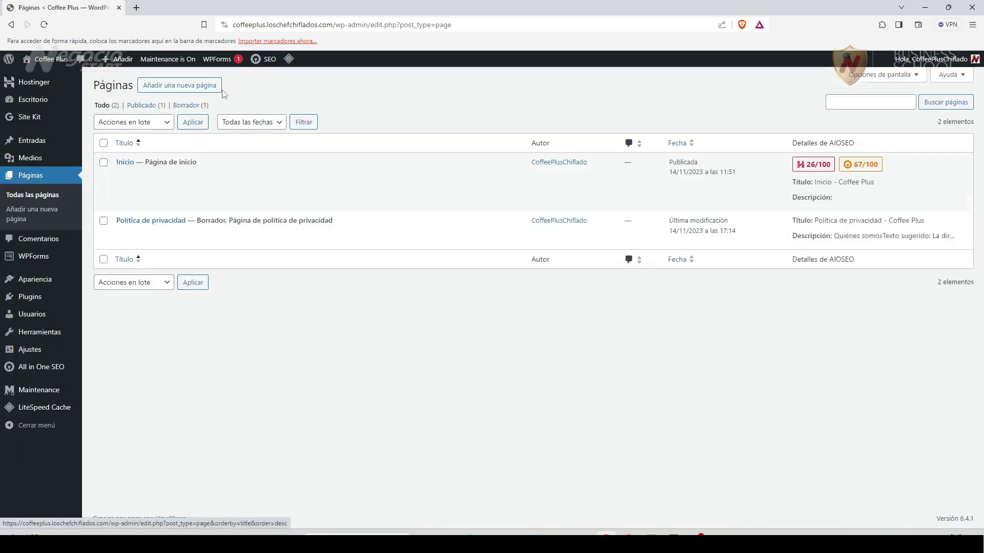
pyautogui.click(202, 87)
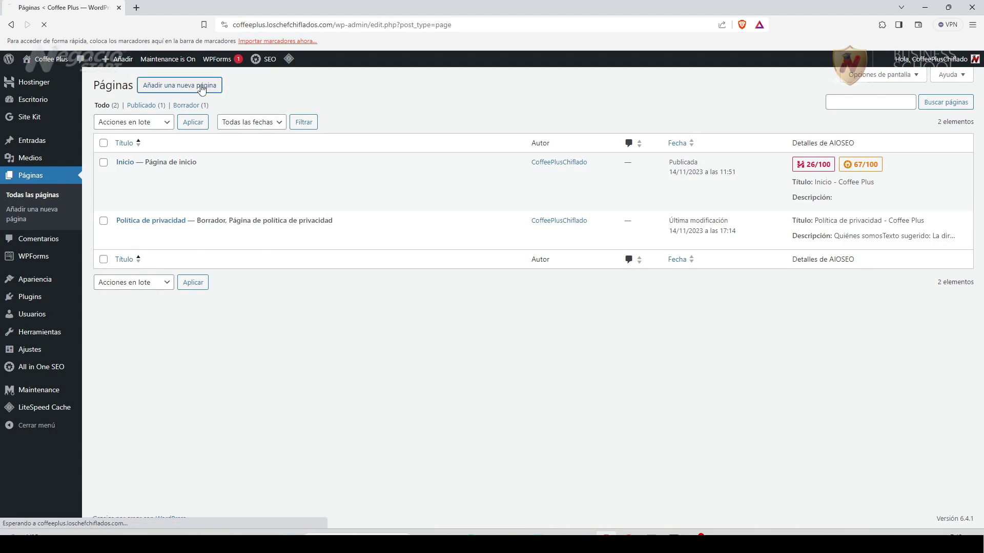
pyautogui.press('Escape')
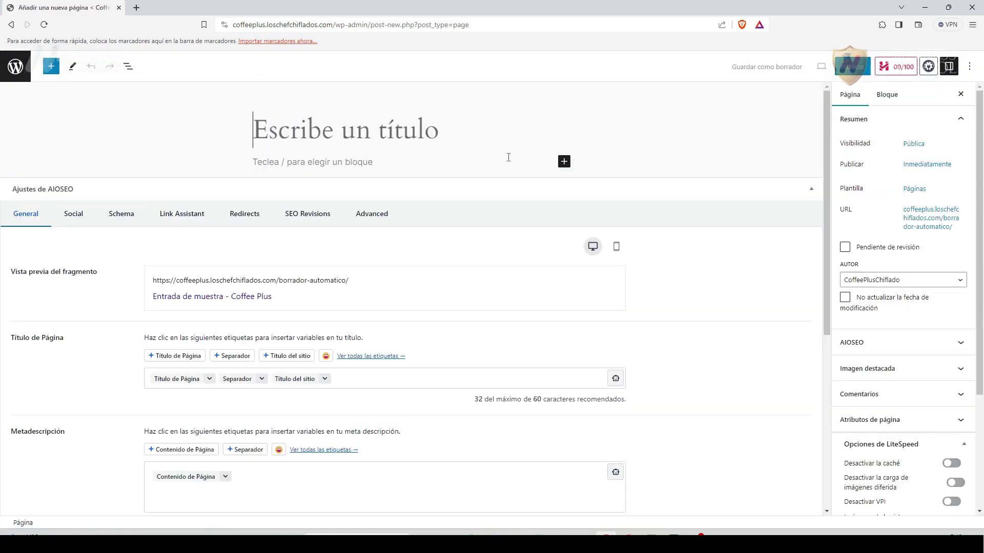
pyautogui.write('404')
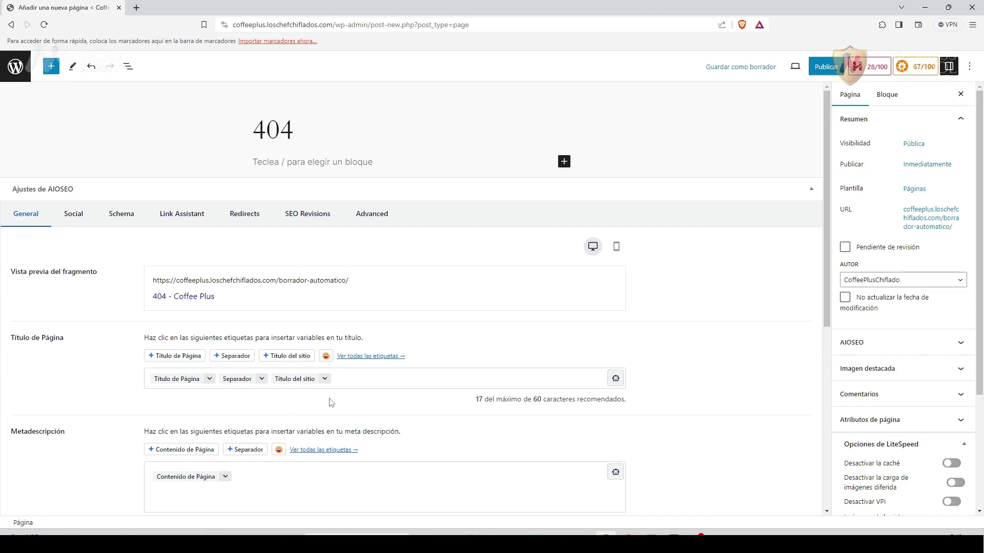
pyautogui.scroll(-1, 330, 402)
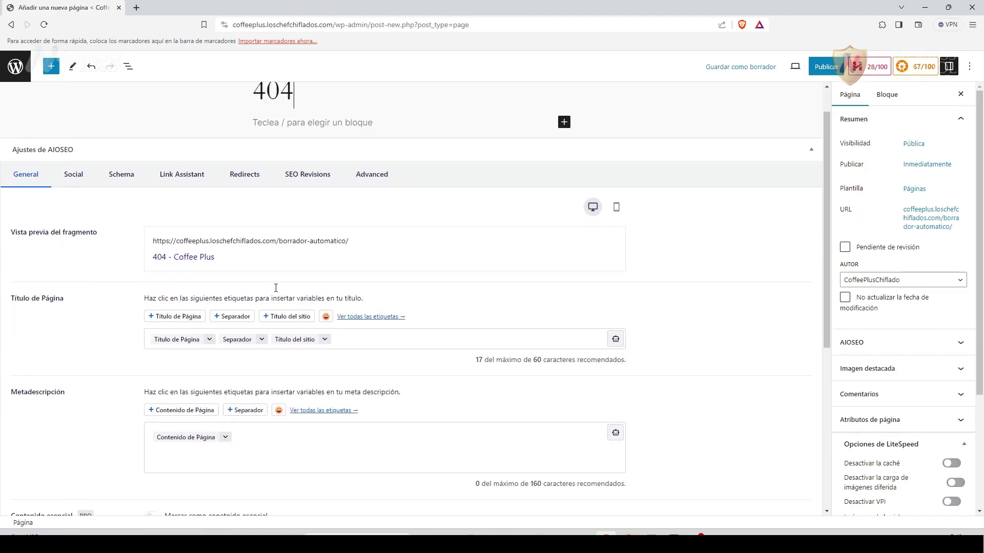
pyautogui.scroll(1, 175, 275)
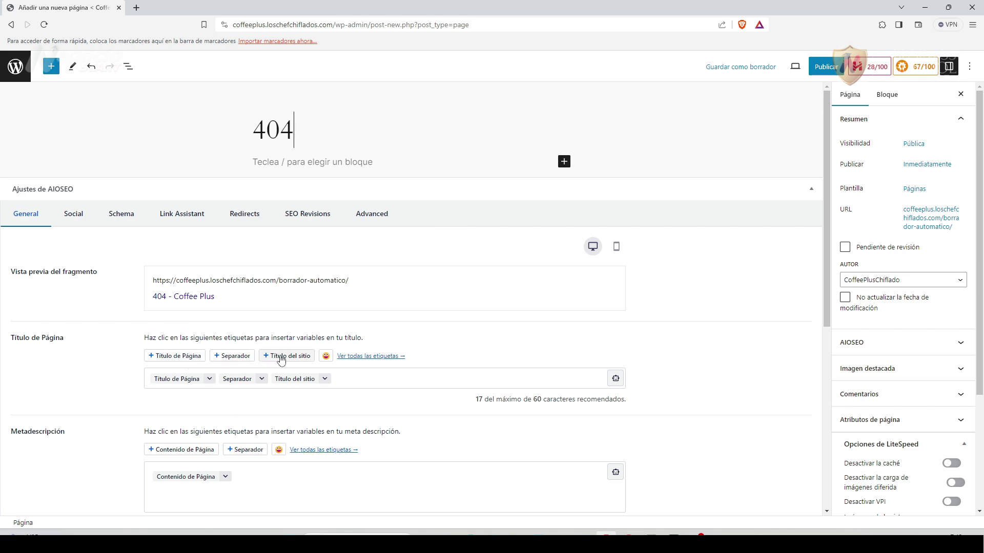
# Remove the duplicate Título del sitio tag from the SEO page title.
pyautogui.click(343, 375)
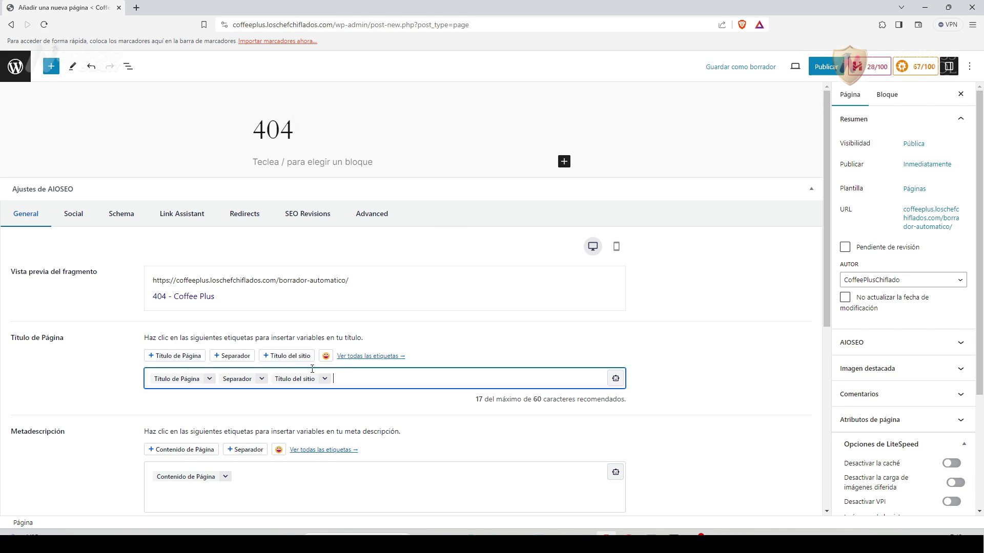
pyautogui.click(267, 357)
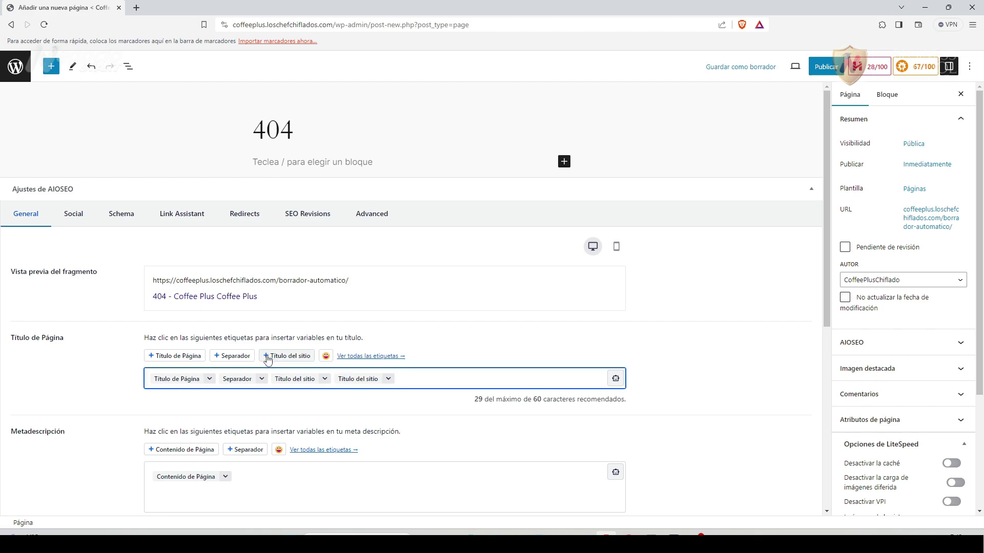
pyautogui.click(389, 381)
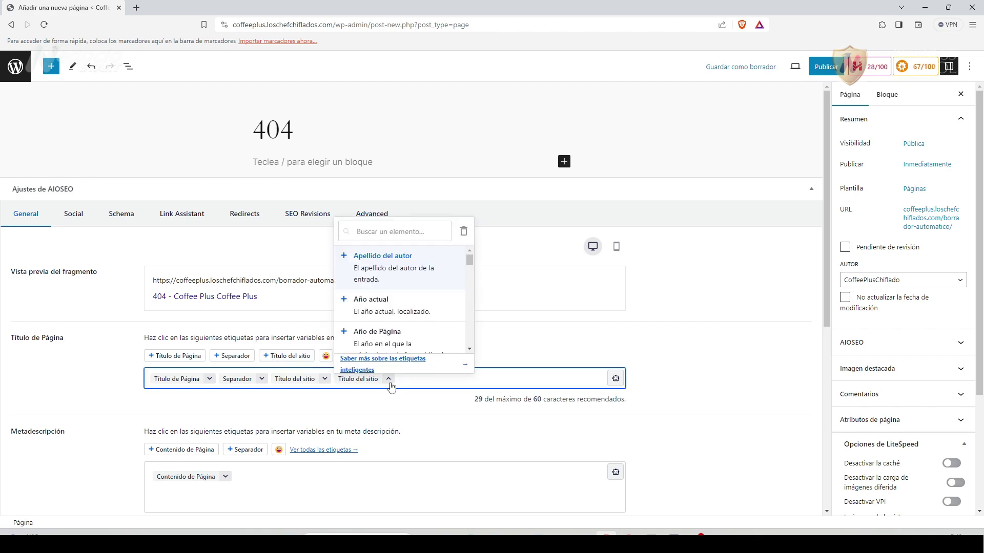
pyautogui.scroll(-1, 378, 332)
pyautogui.scroll(-3, 378, 332)
pyautogui.scroll(-3, 378, 332)
pyautogui.scroll(-4, 389, 329)
pyautogui.scroll(-3, 389, 329)
pyautogui.click(412, 381)
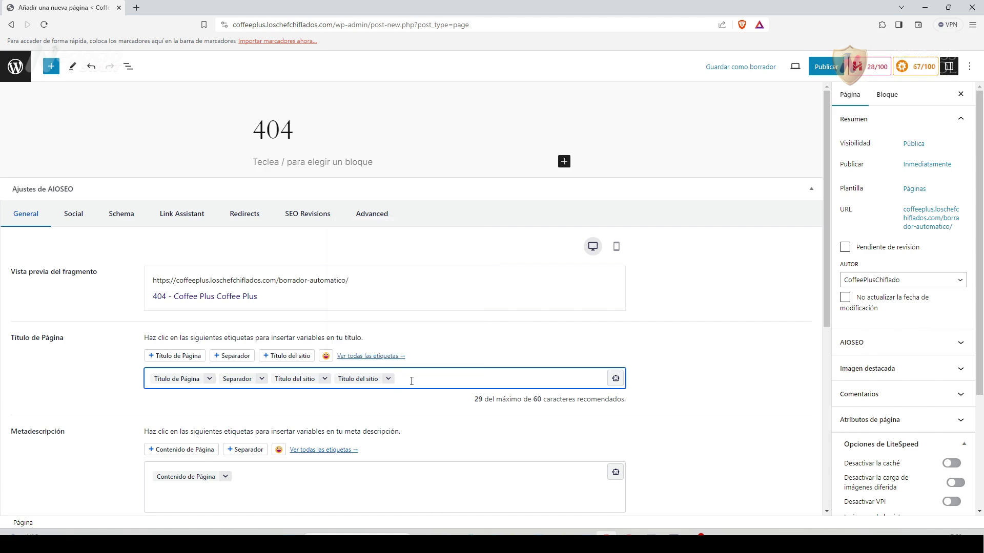
pyautogui.press('BackSpace')
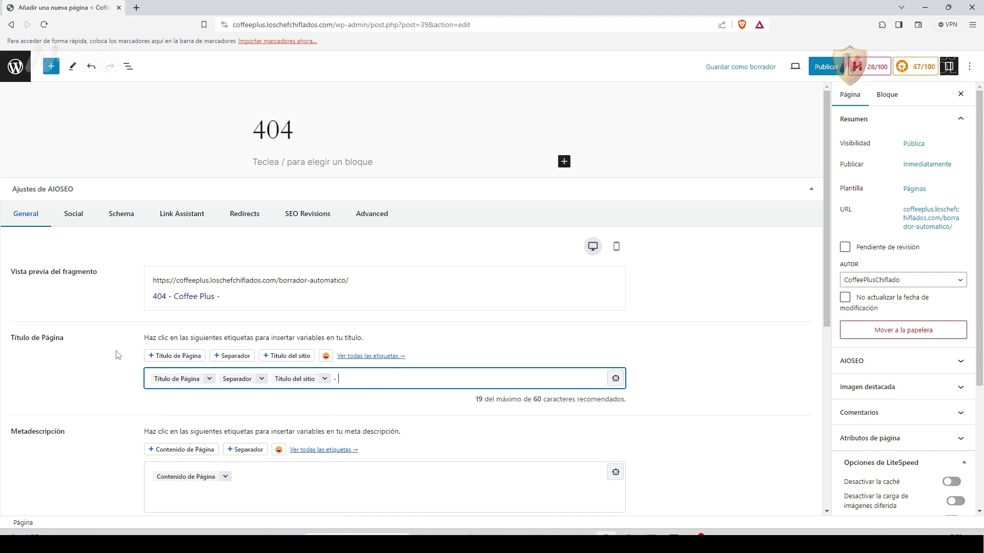
# Append '- Esta página no ha sido encontrada' to the SEO page title.
pyautogui.write('Esta página no ha sido encontrada')
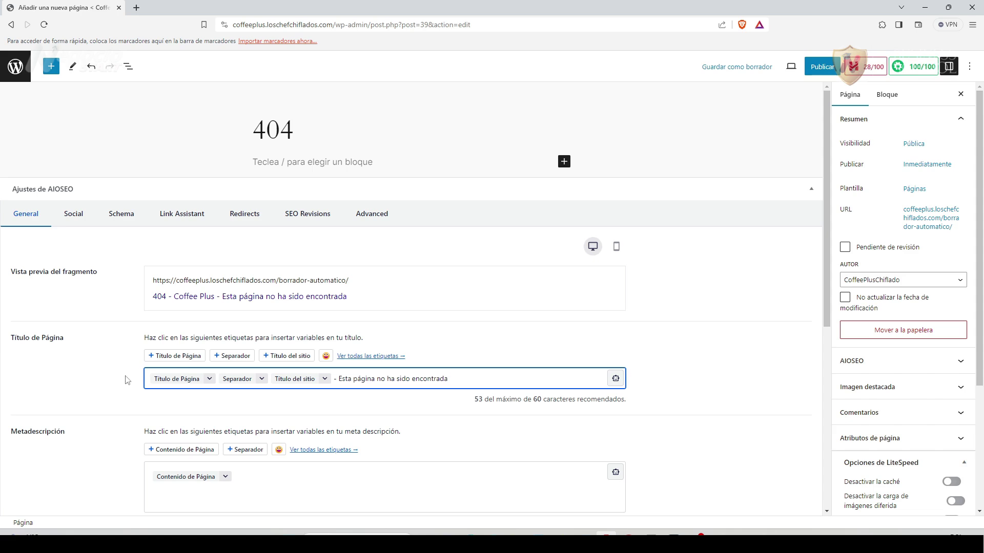
pyautogui.scroll(-2, 135, 366)
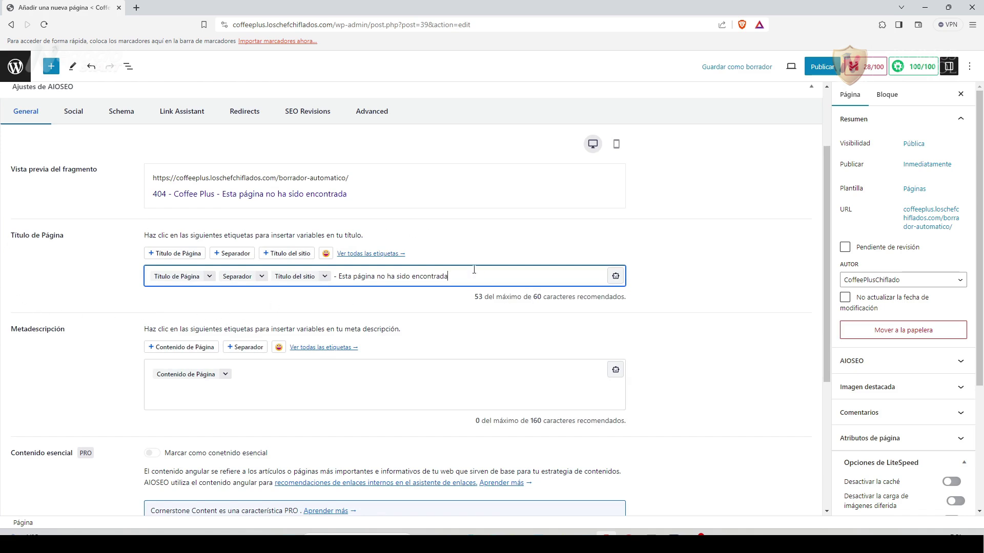
pyautogui.scroll(2, 31, 314)
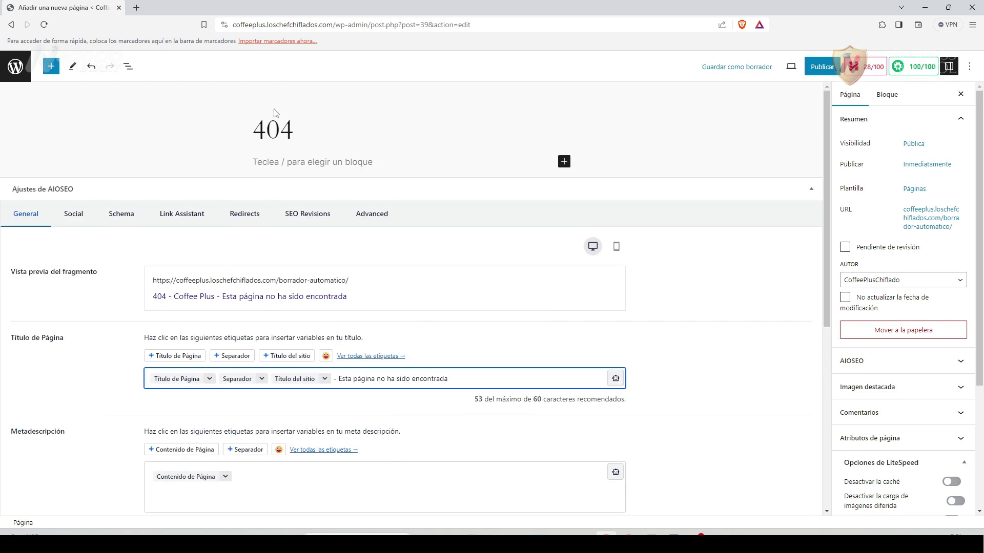
pyautogui.scroll(-1, 135, 293)
pyautogui.scroll(-2, 136, 293)
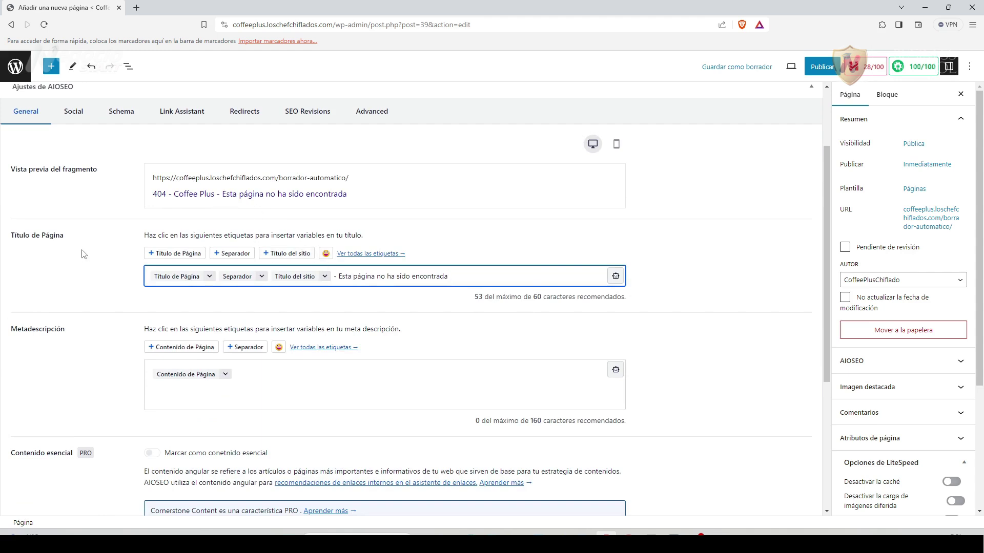
pyautogui.scroll(2, 103, 259)
pyautogui.scroll(-2, 145, 332)
pyautogui.scroll(-2, 69, 362)
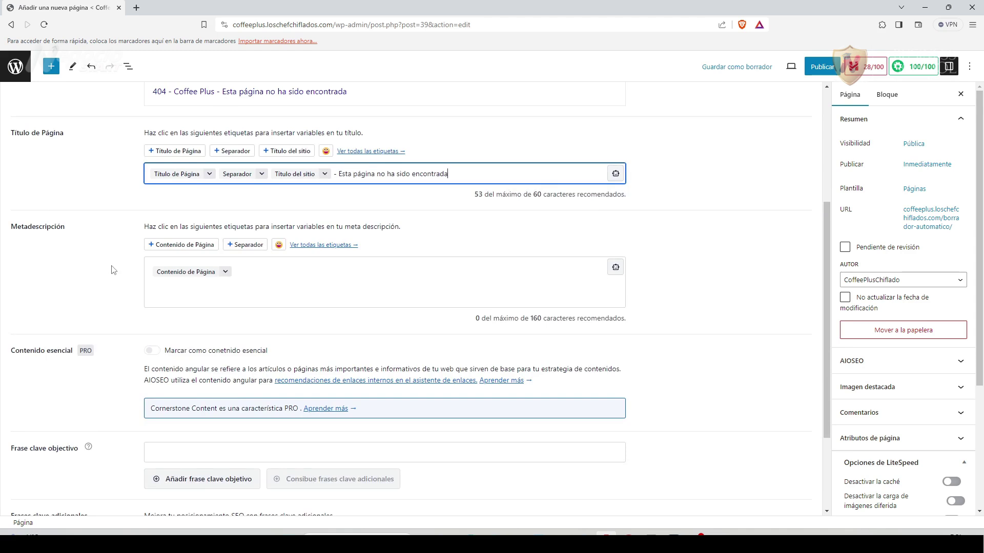
# Replace the Contenido de Página tag with the Spanish apology ending 'Gracias por tu visita.'.
pyautogui.click(276, 271)
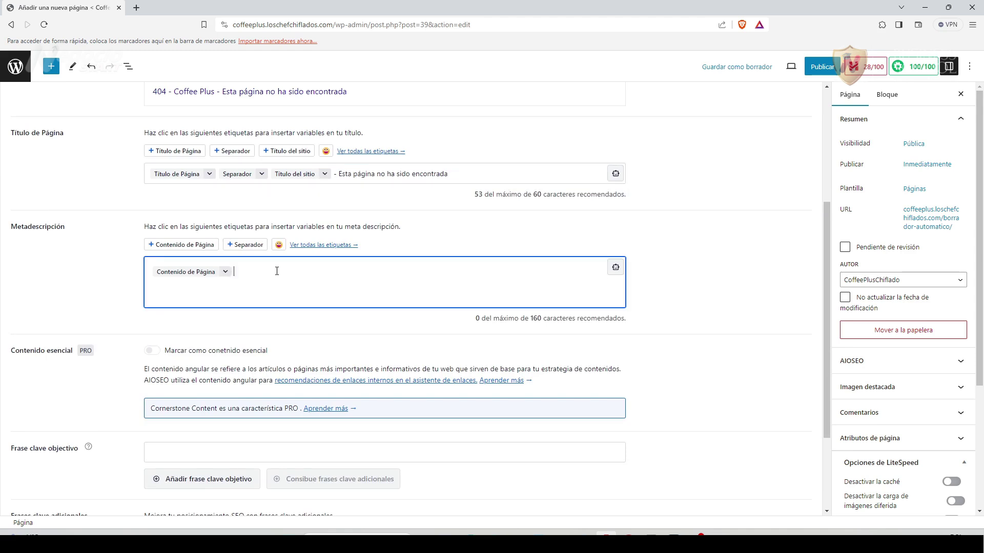
pyautogui.press('BackSpace')
pyautogui.write('Esta pá')
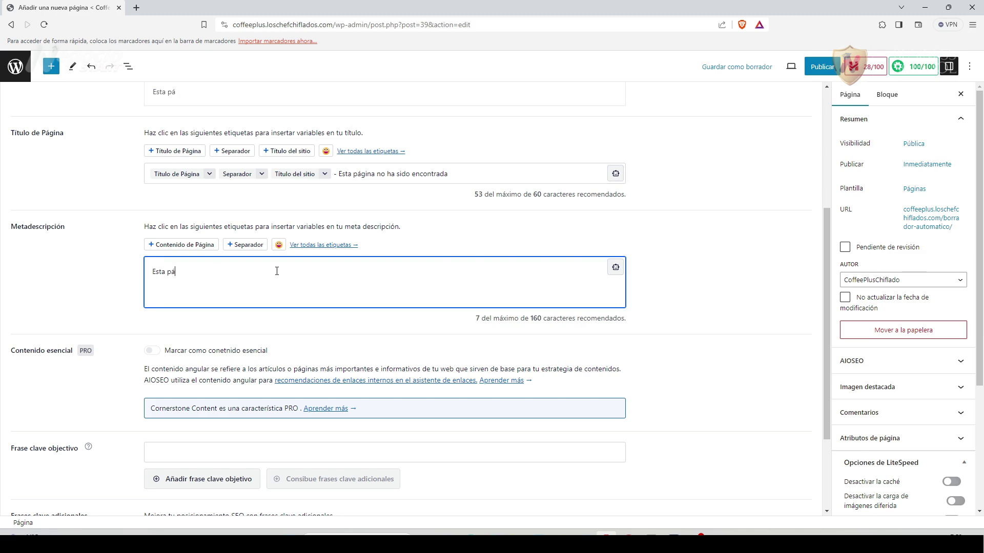
pyautogui.write('gina no ha sido encontrada, lo sentimos')
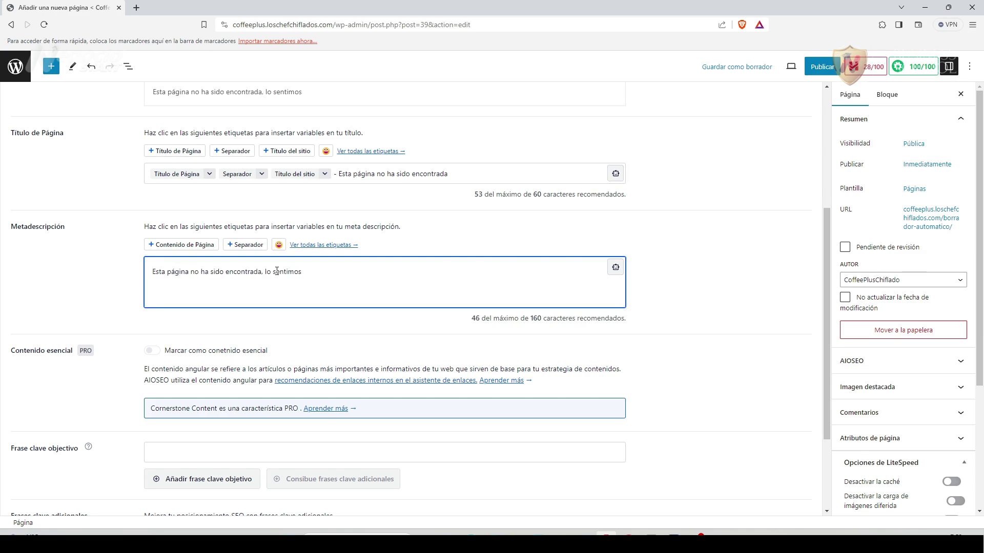
pyautogui.write(', puedes hacer un recorrido por nuestro sitio web y encontrar lo que estás necesitando.')
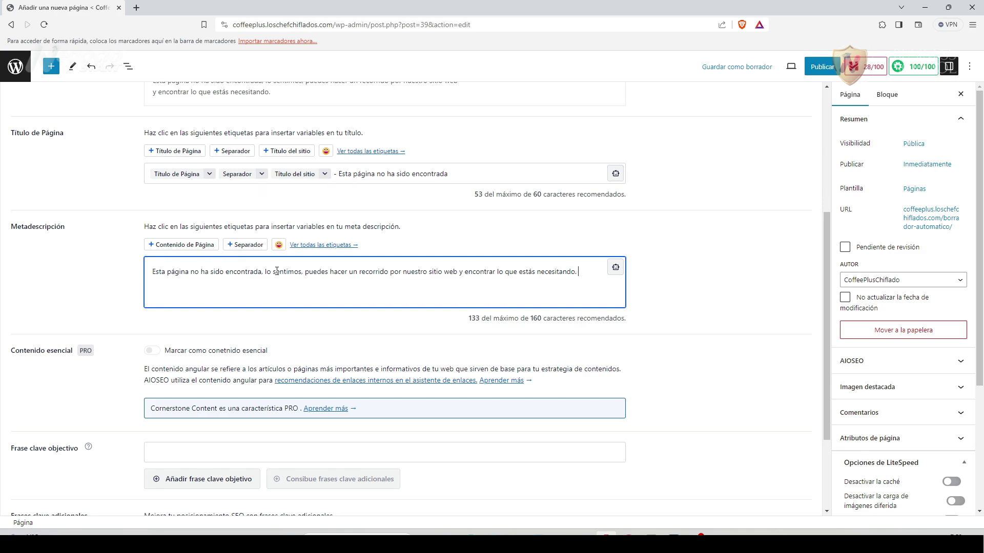
pyautogui.write('Gracias por tu visita.')
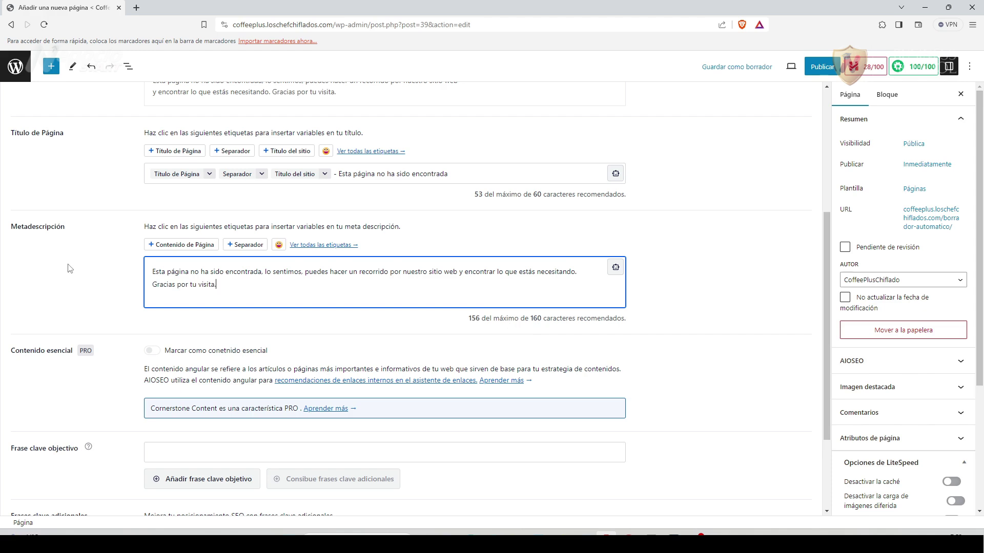
pyautogui.scroll(3, 111, 361)
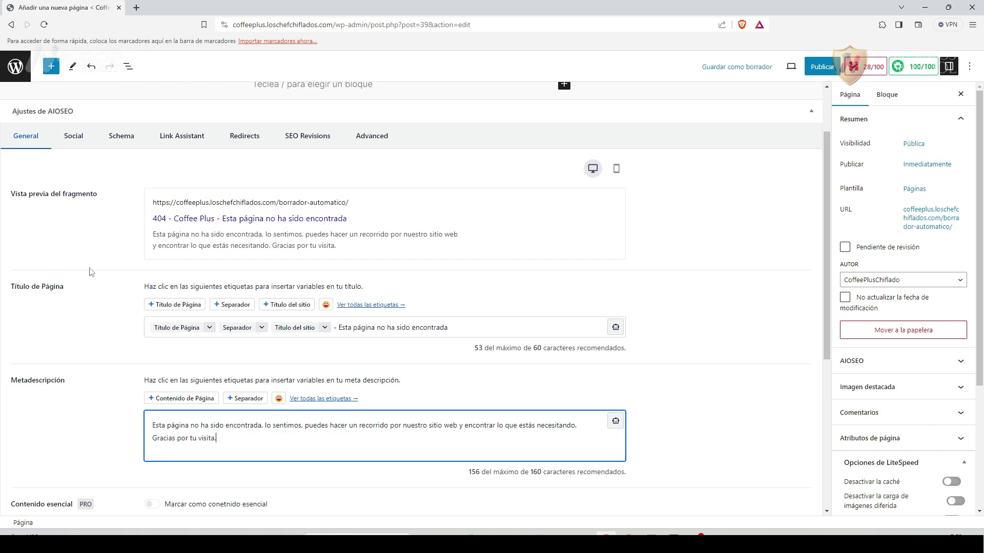
# Build the Facebook title from Título de Página, Separador, Título del sitio and the not-found phrase.
pyautogui.click(77, 124)
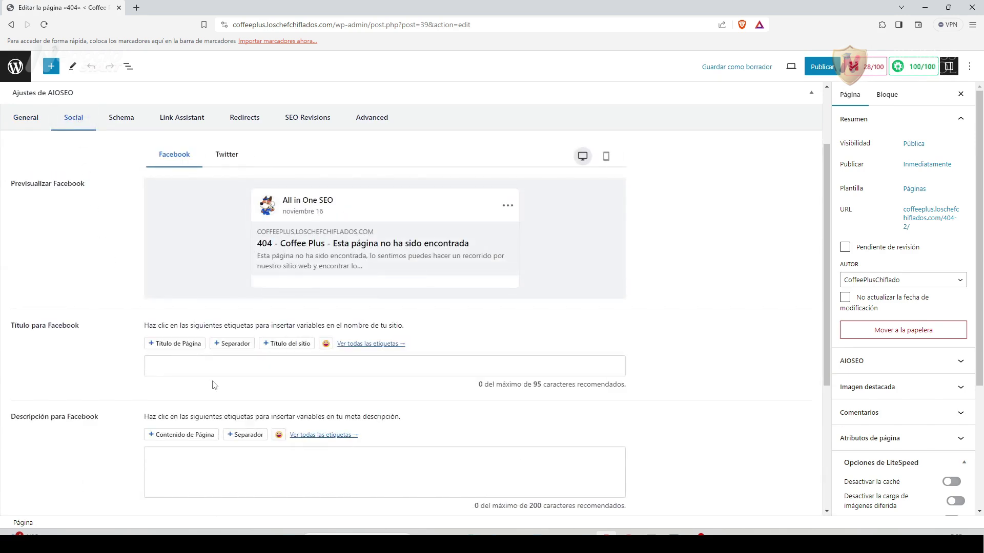
pyautogui.click(182, 343)
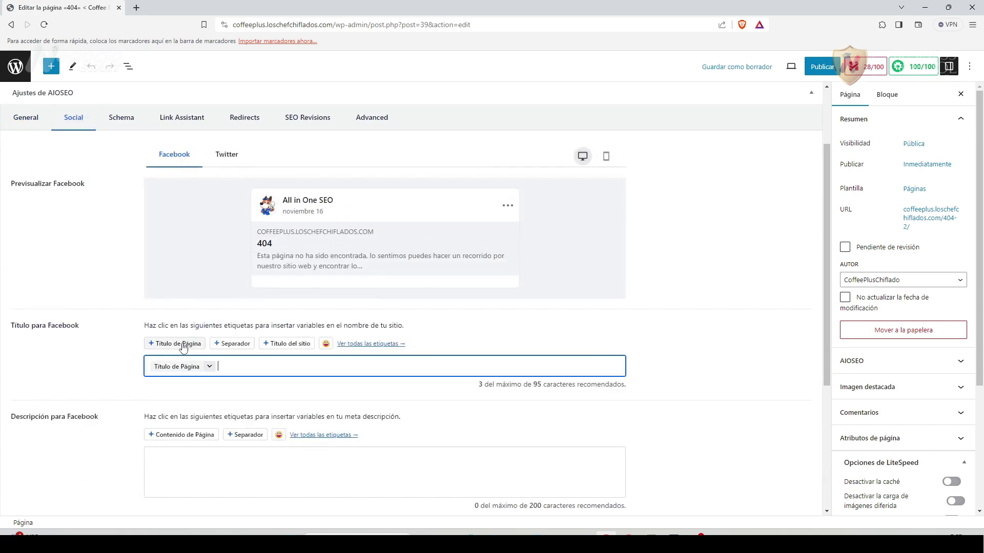
pyautogui.click(238, 348)
pyautogui.click(293, 347)
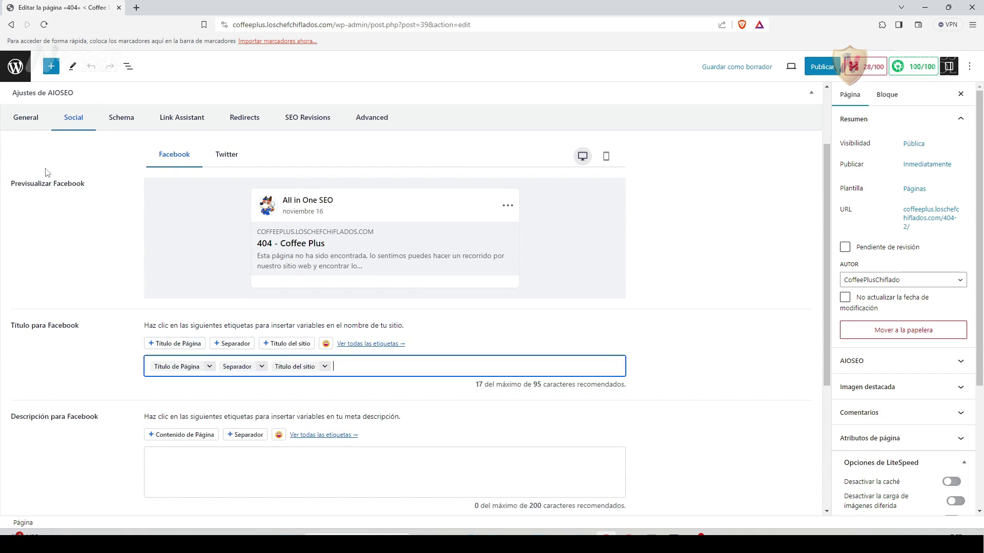
pyautogui.click(21, 122)
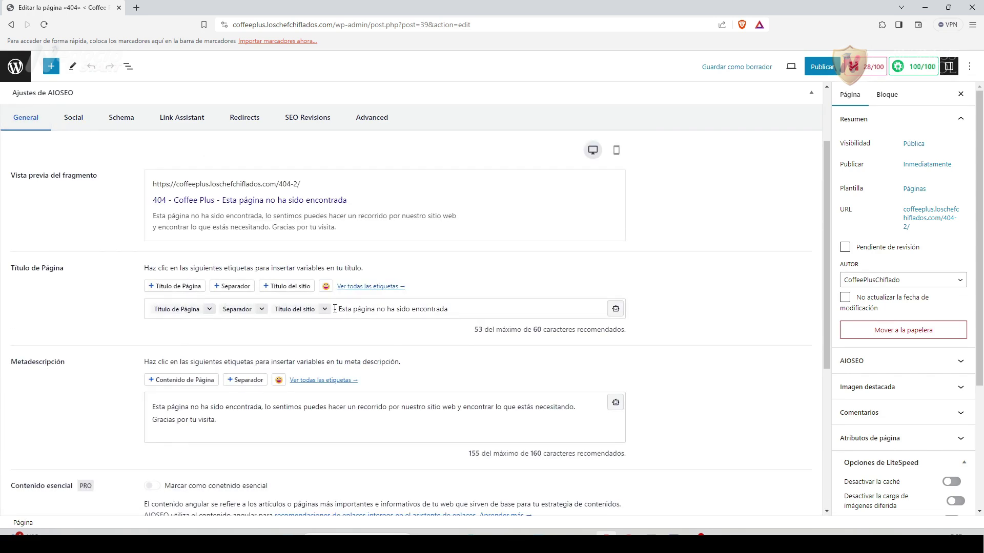
pyautogui.moveTo(335, 309); pyautogui.dragTo(459, 308)
pyautogui.hotkey('ctrl', 'c')
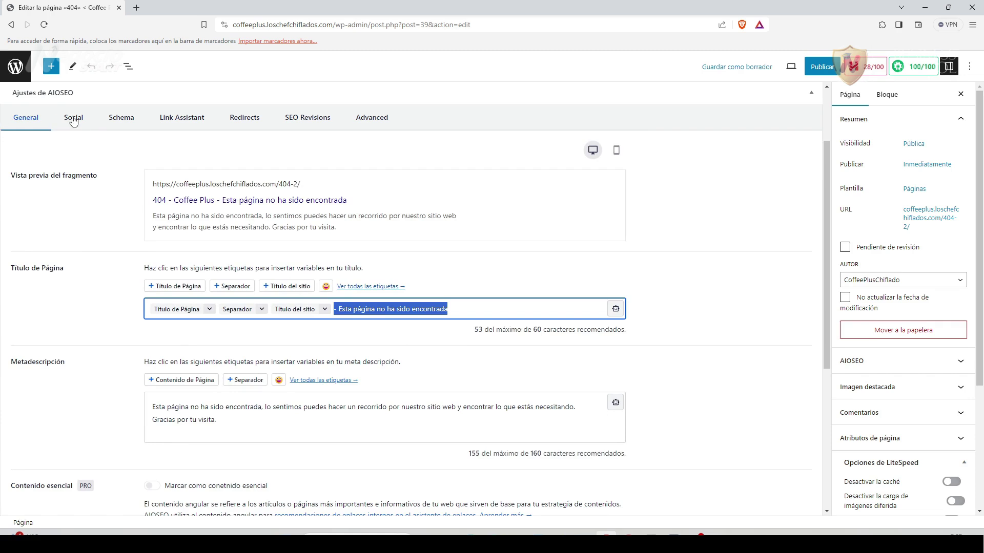
pyautogui.click(72, 120)
pyautogui.click(374, 365)
pyautogui.hotkey('ctrl', 'v')
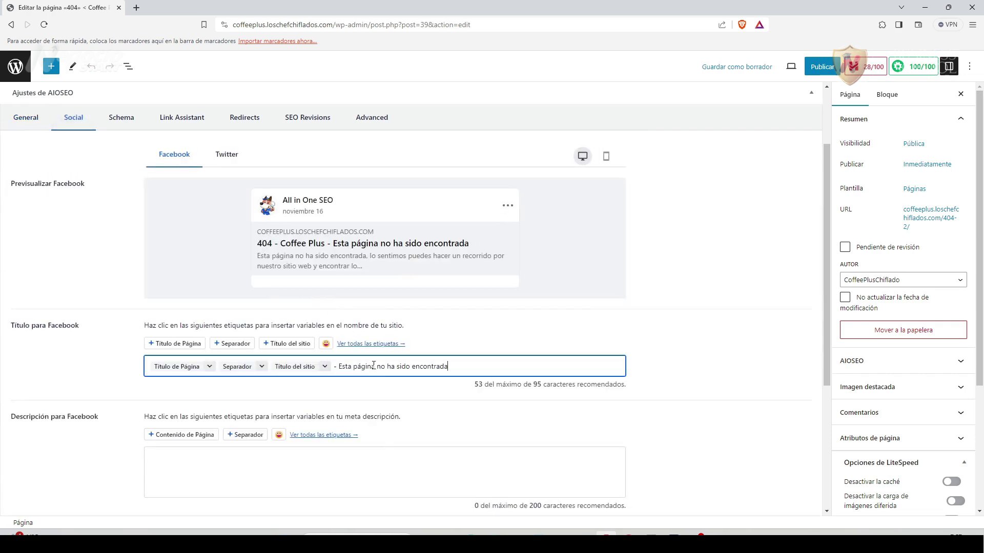
# Copy the meta description into the Facebook description, then show the Twitter settings.
pyautogui.click(37, 123)
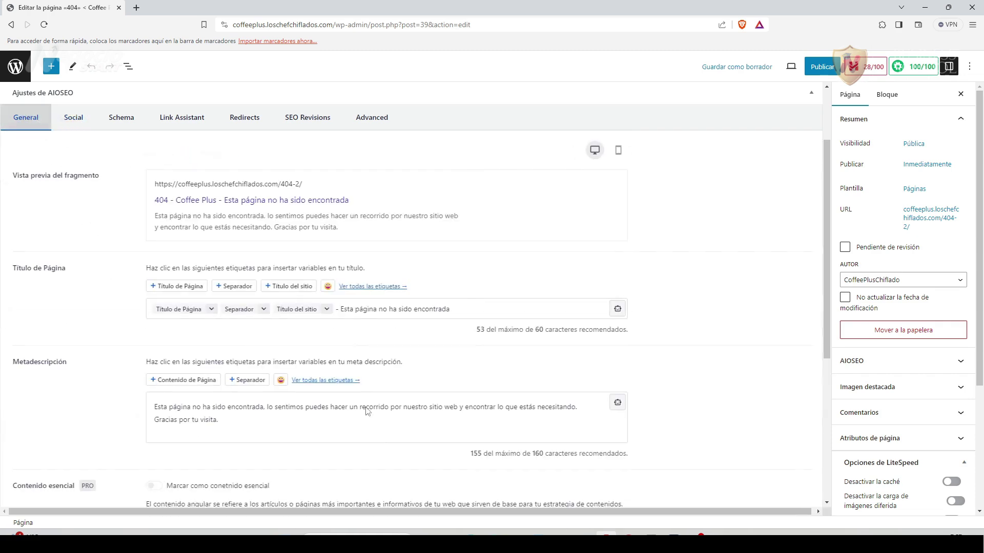
pyautogui.moveTo(224, 424); pyautogui.dragTo(142, 408)
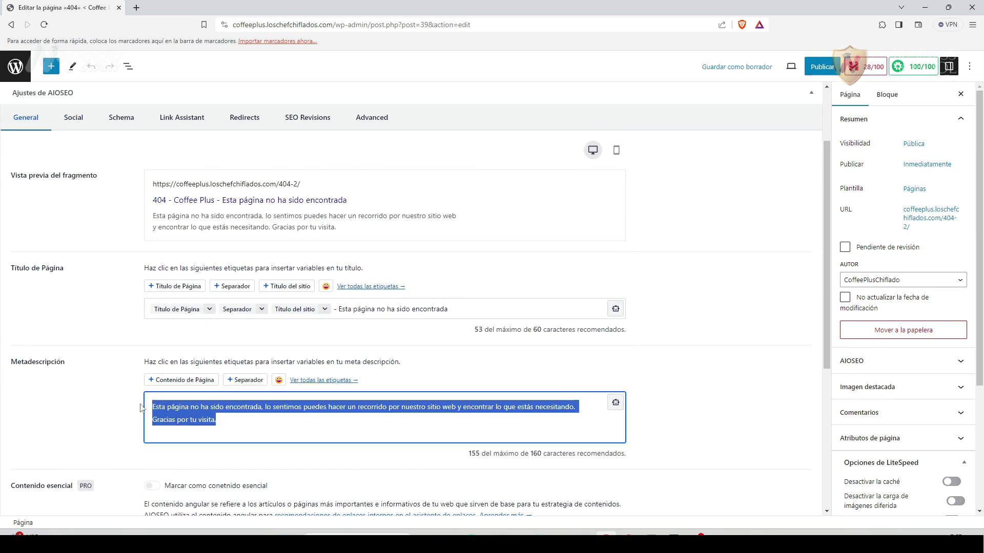
pyautogui.rightClick(203, 418)
pyautogui.click(220, 244)
pyautogui.click(73, 117)
pyautogui.click(210, 454)
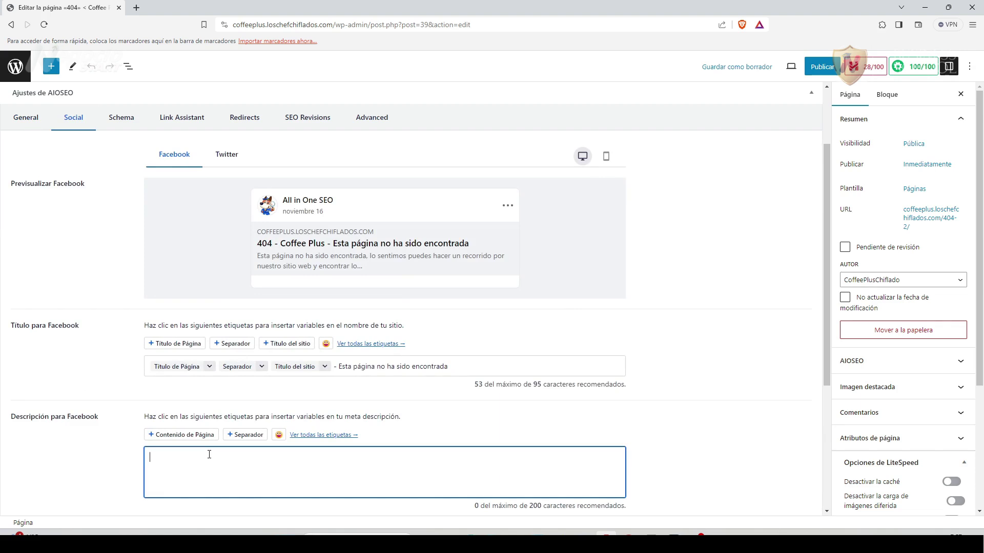
pyautogui.hotkey('ctrl', 'v')
pyautogui.scroll(-1, 102, 453)
pyautogui.scroll(1, 100, 449)
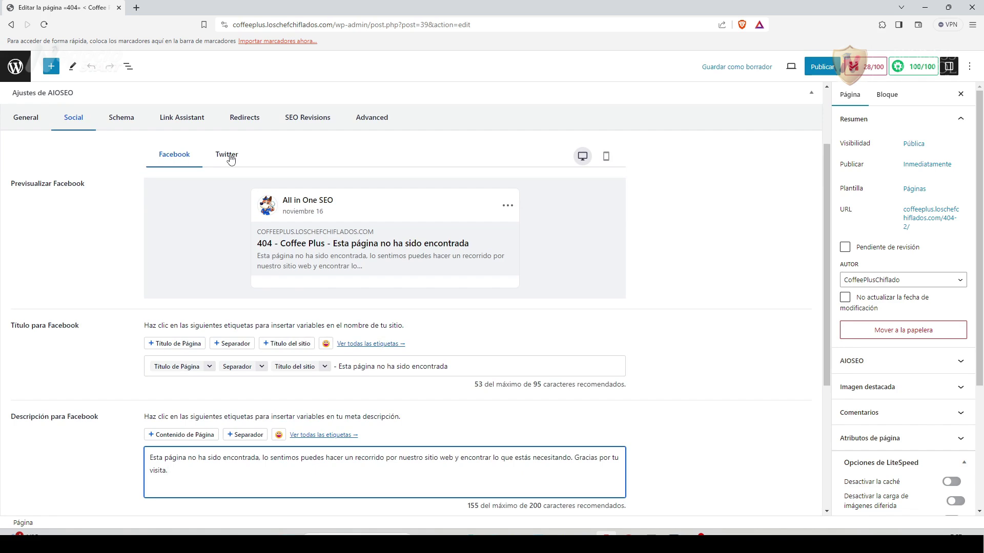
pyautogui.click(231, 160)
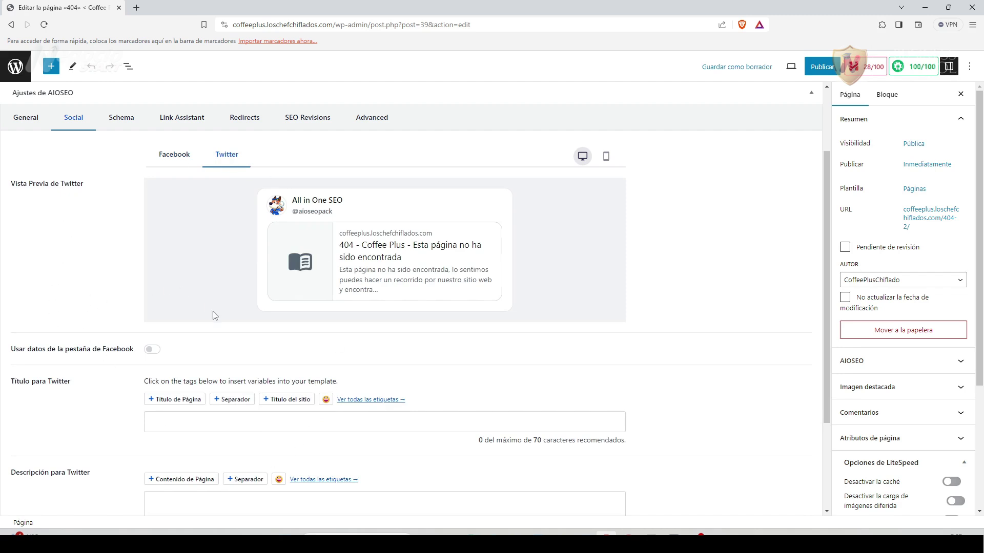
# Turn on 'Usar datos de la pestaña de Facebook' and review the Schema, Link Assistant, Redirects and Advanced tabs.
pyautogui.click(152, 350)
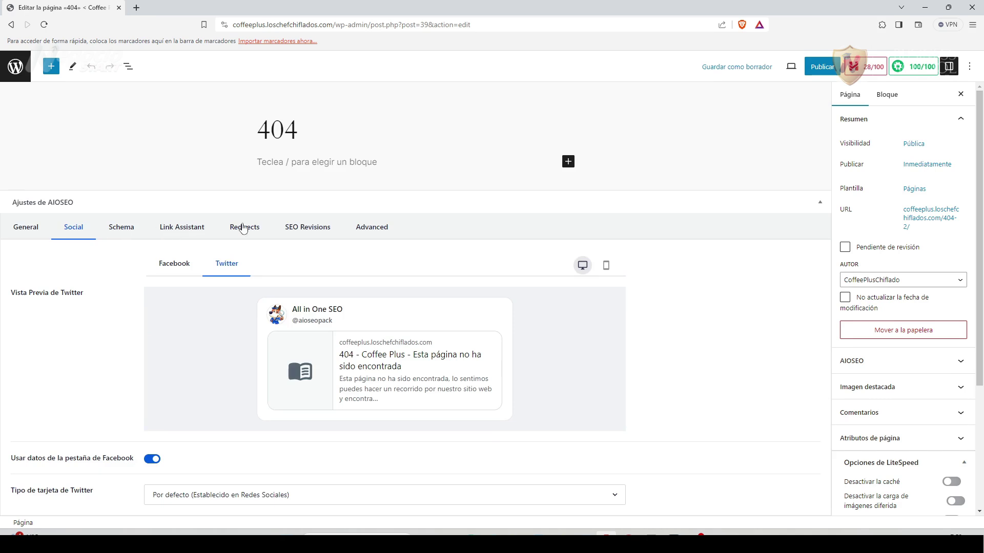
pyautogui.click(127, 227)
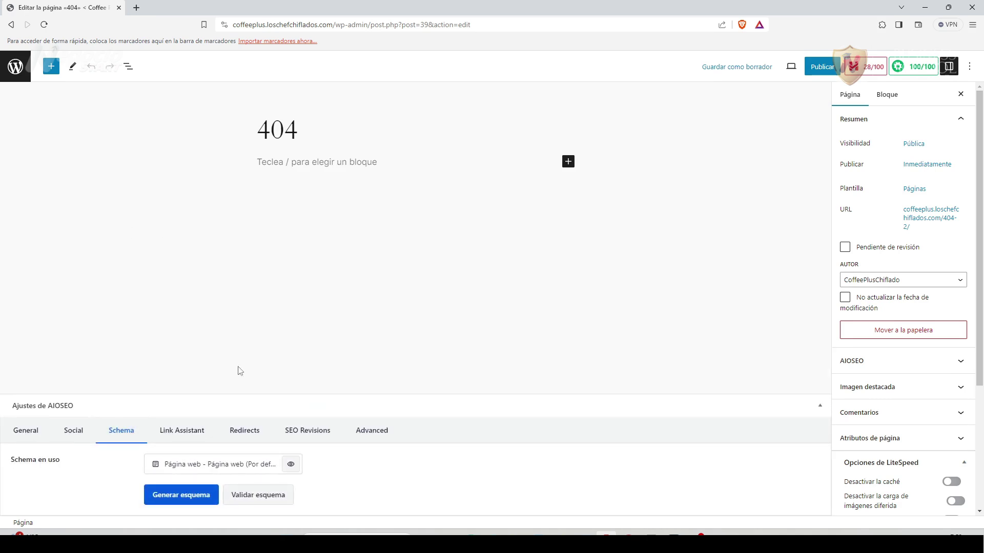
pyautogui.click(183, 431)
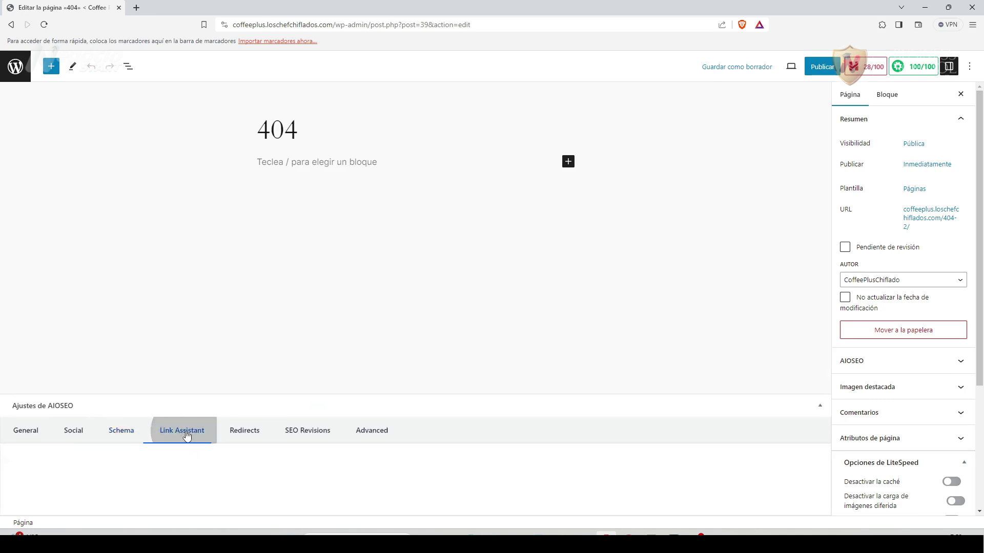
pyautogui.click(255, 218)
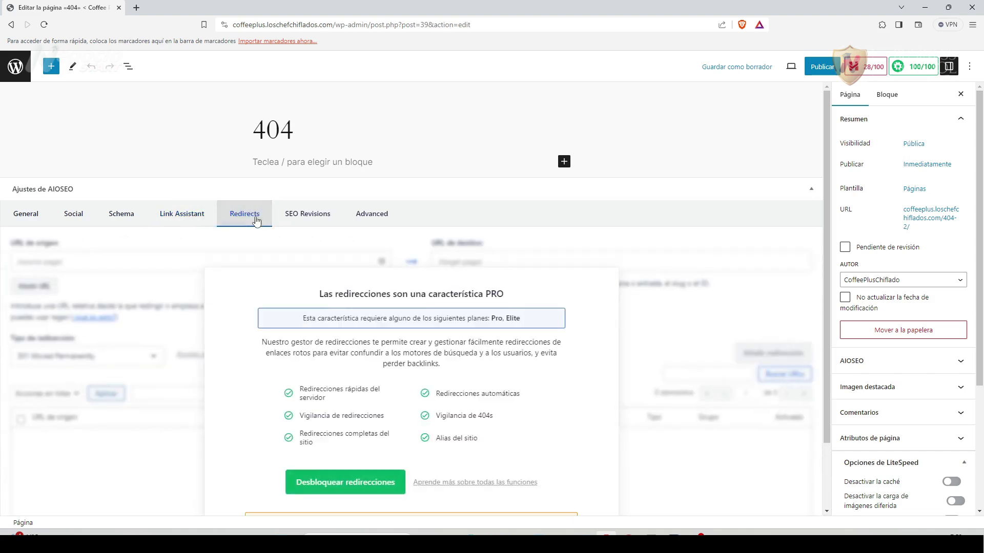
pyautogui.click(377, 215)
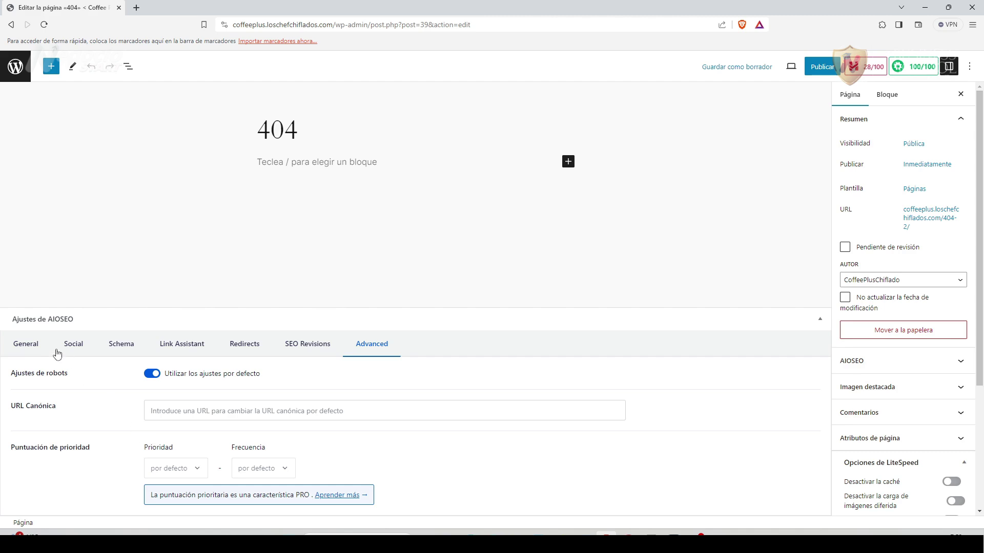
pyautogui.click(29, 347)
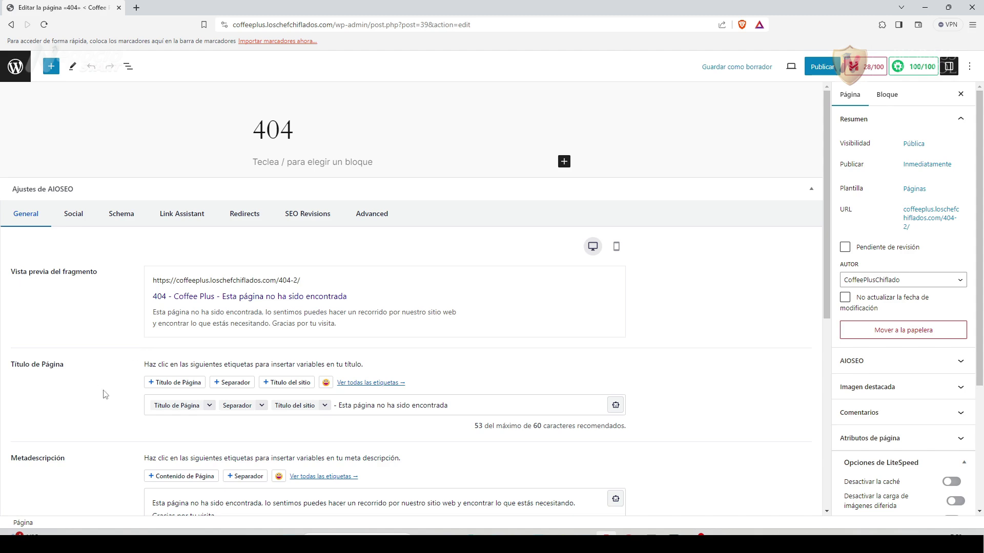
pyautogui.scroll(-1, 107, 396)
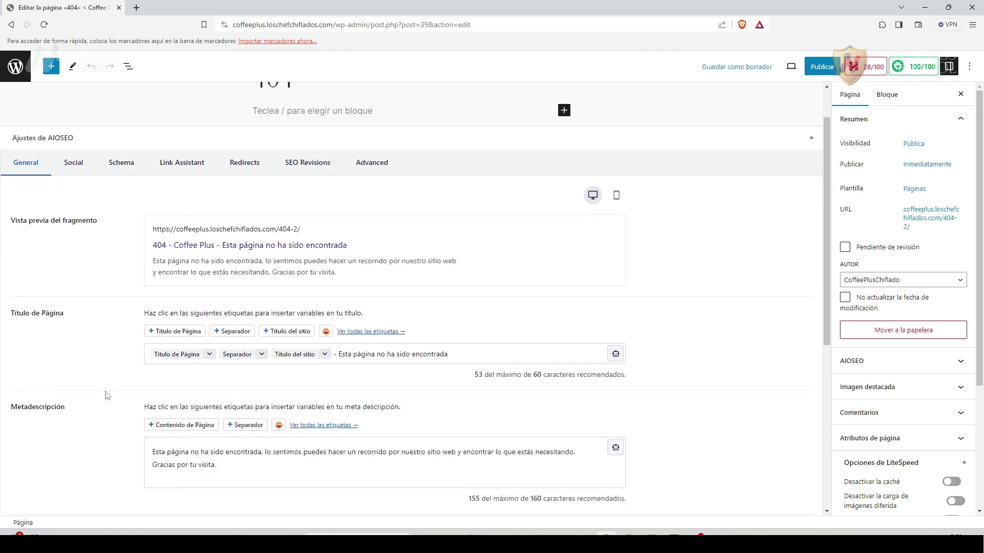
pyautogui.scroll(1, 107, 395)
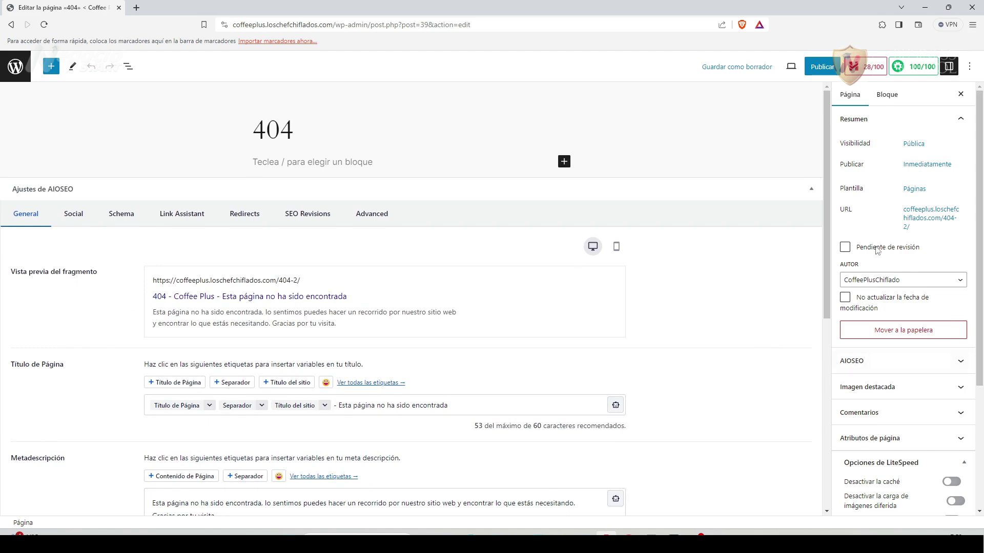
# Publish the 404 page from the pre-publish panel and return to the Pages list.
pyautogui.click(818, 67)
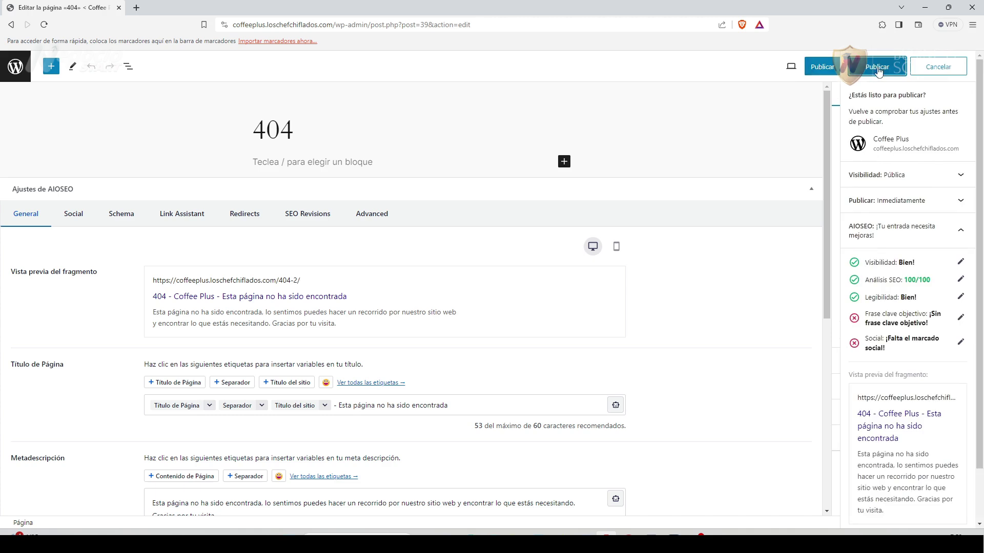
pyautogui.click(877, 67)
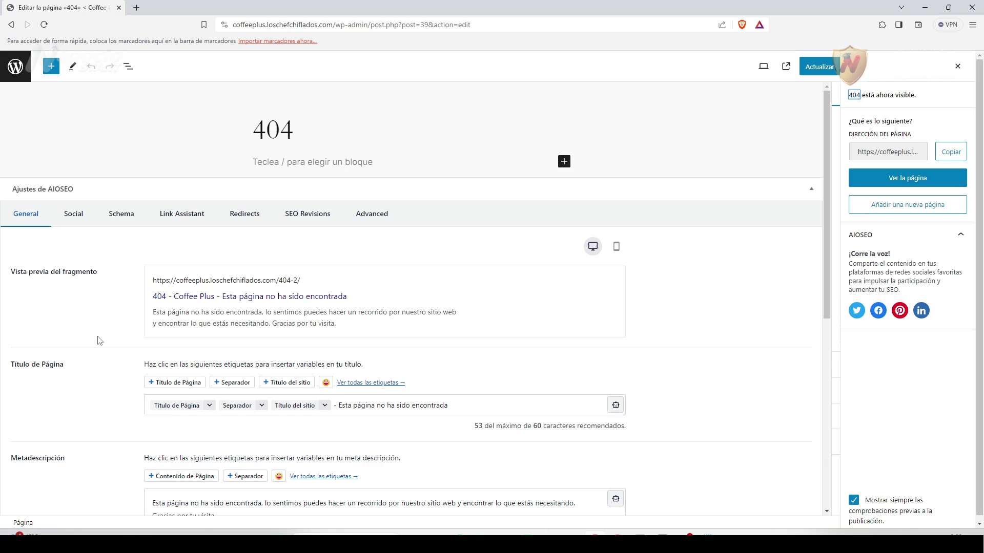
pyautogui.click(15, 68)
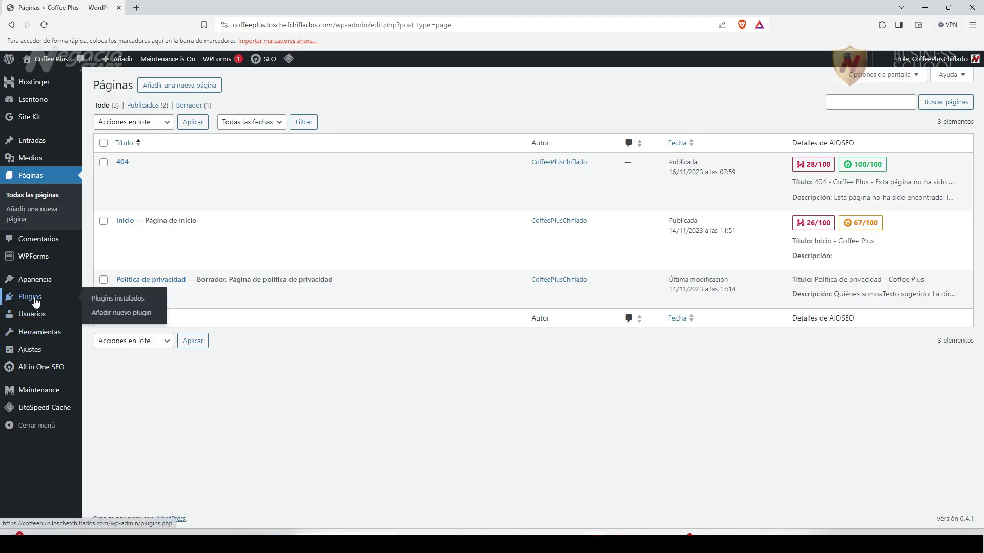
# Open the Plugins instalados page from the admin sidebar.
pyautogui.click(35, 297)
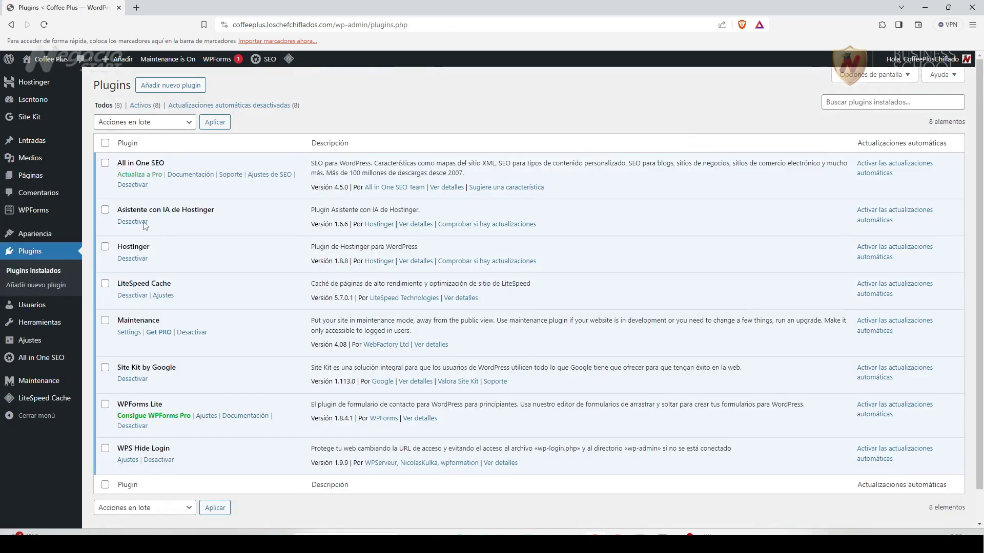
# Search for 'elementor', install and activate Elementor Website Builder, and close its setup wizard.
pyautogui.click(183, 87)
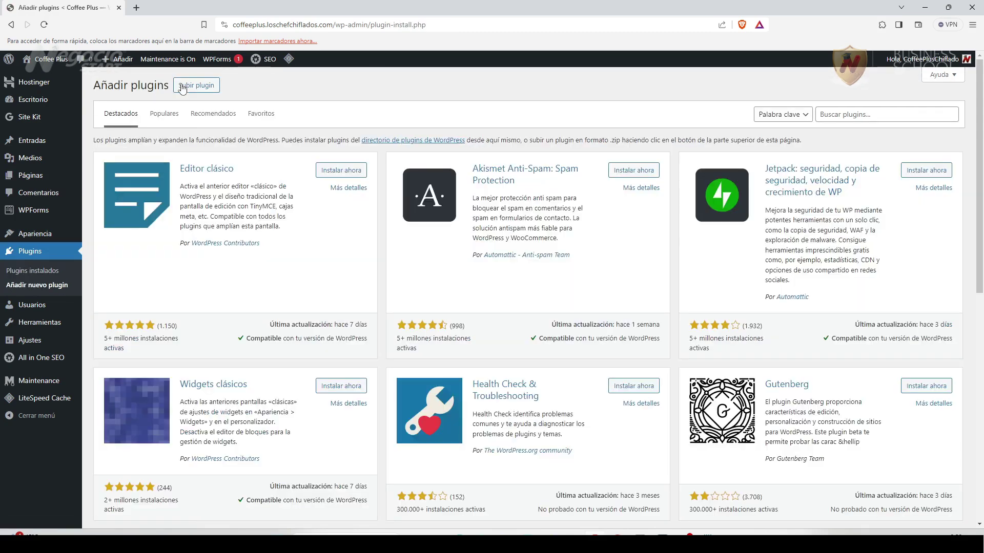
pyautogui.click(852, 116)
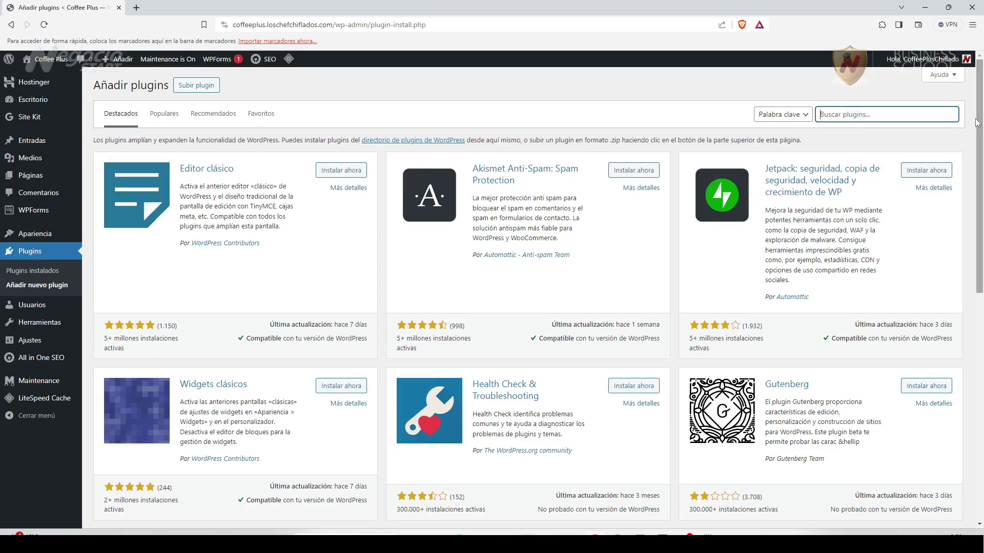
pyautogui.write('elementor')
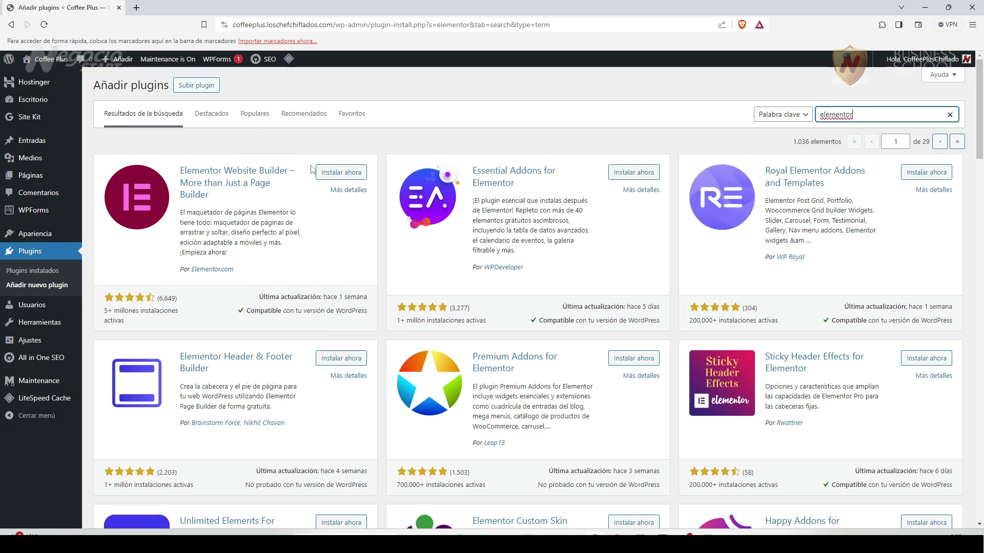
pyautogui.click(342, 172)
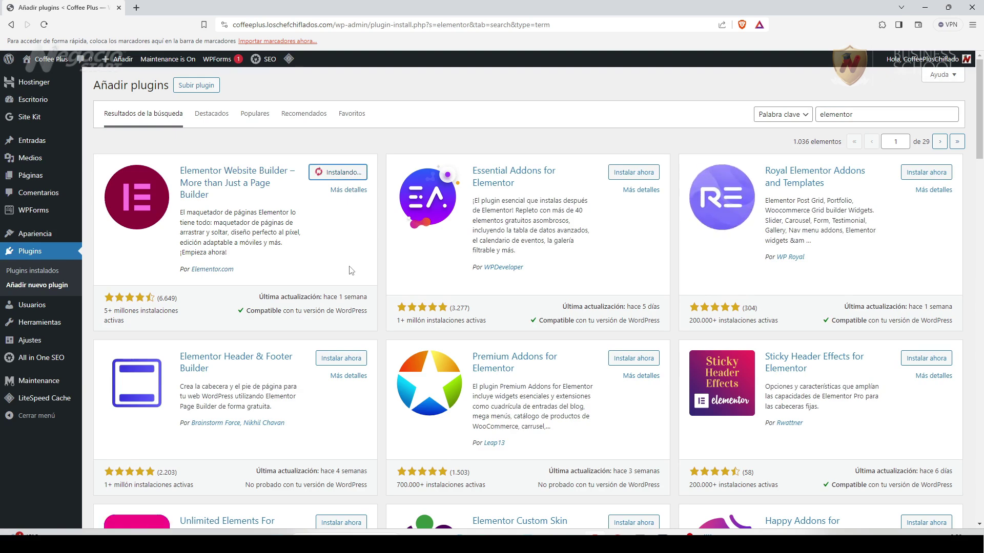
pyautogui.click(353, 172)
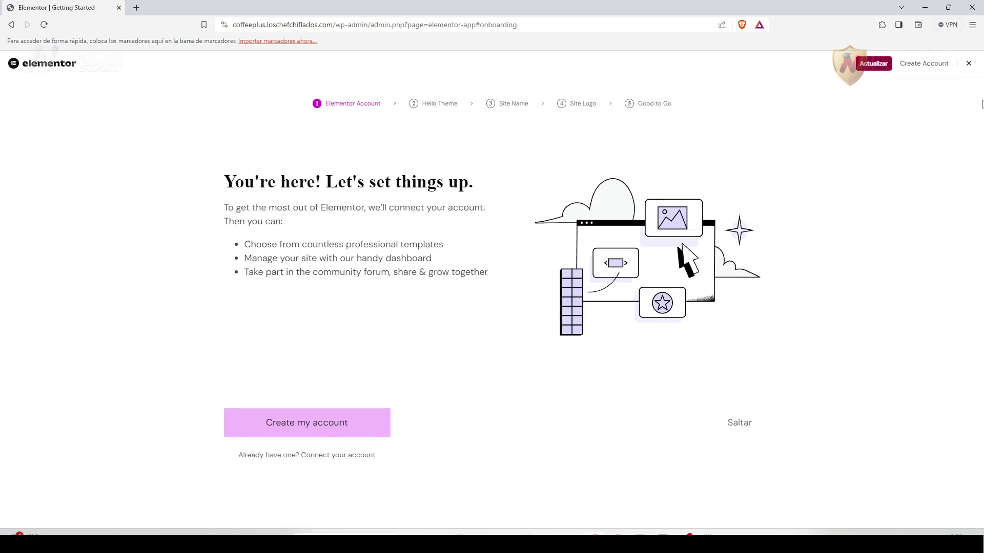
pyautogui.click(968, 63)
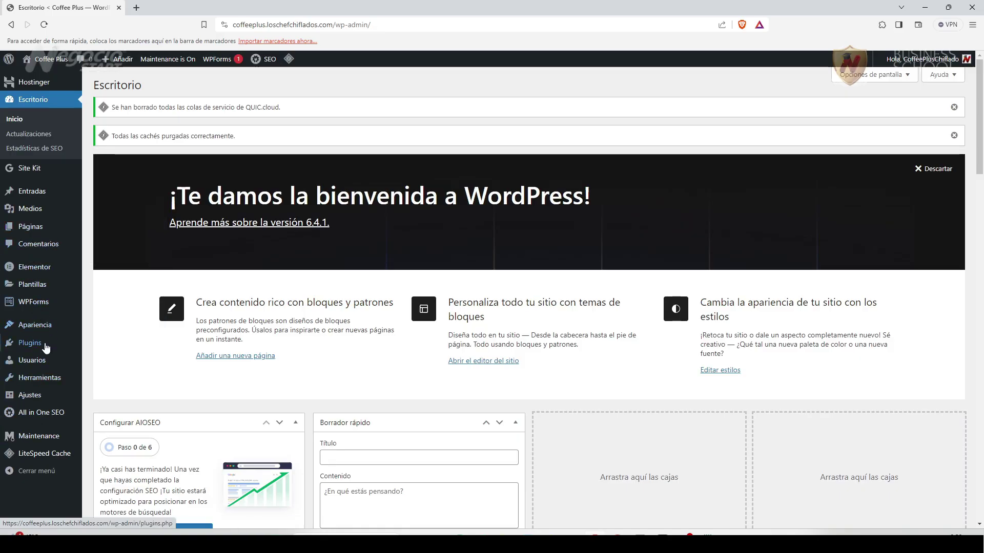
# Add the Hello Elementor theme from Apariencia > Temas, install it and activate it.
pyautogui.moveTo(36, 330)
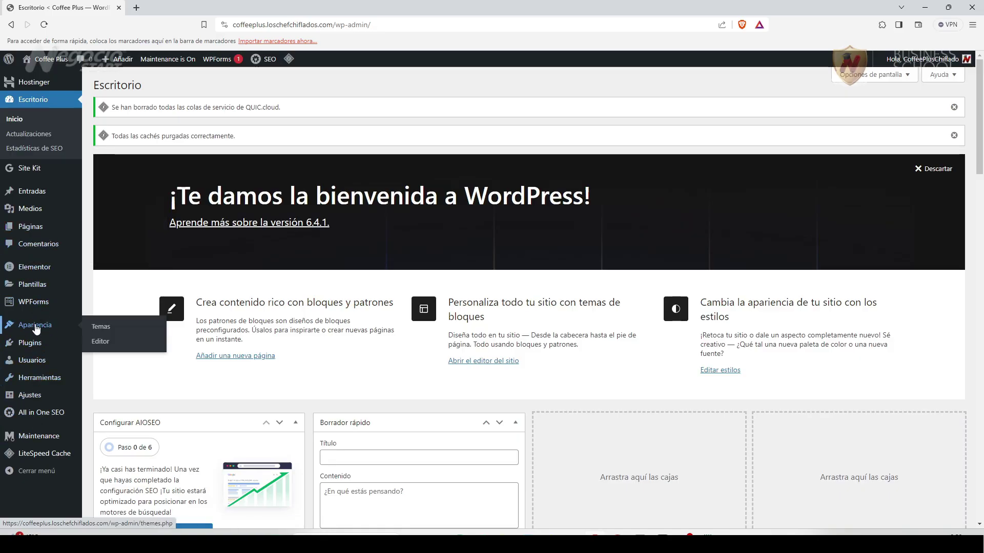
pyautogui.click(101, 329)
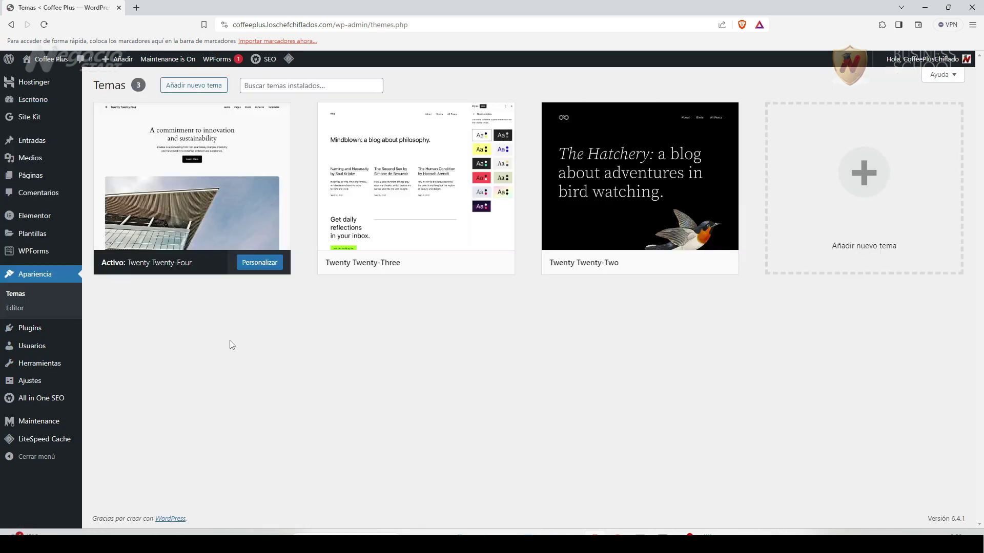
pyautogui.click(202, 85)
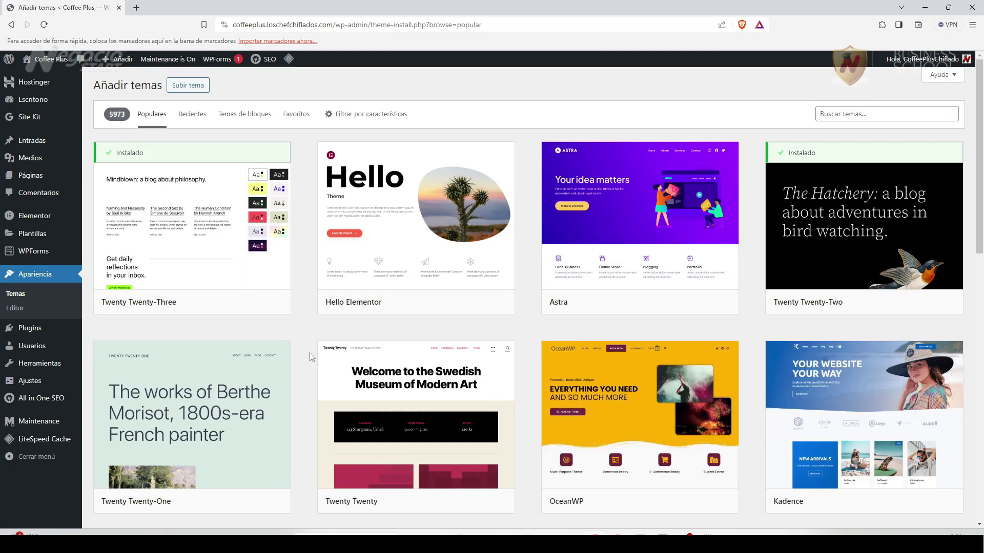
pyautogui.moveTo(464, 214)
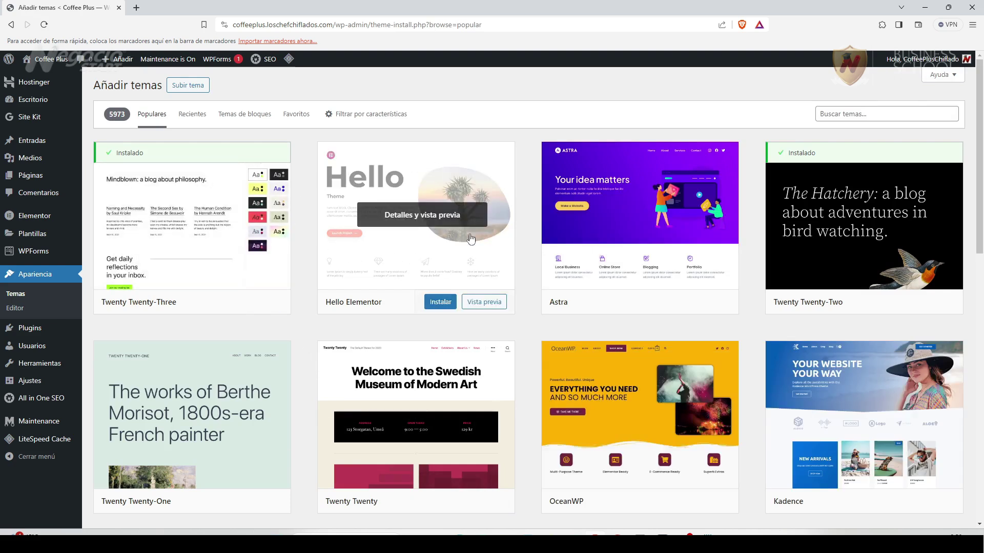
pyautogui.click(442, 303)
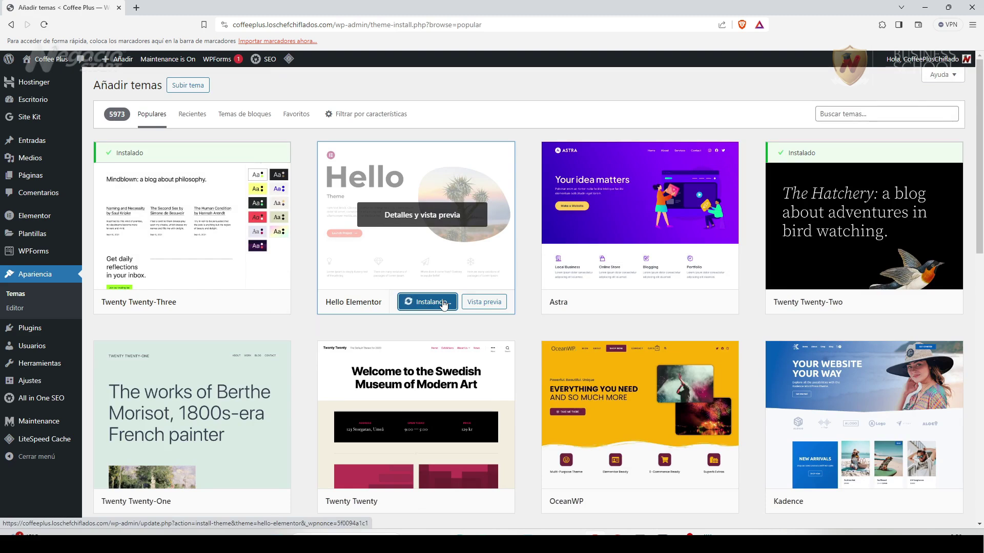
pyautogui.click(444, 305)
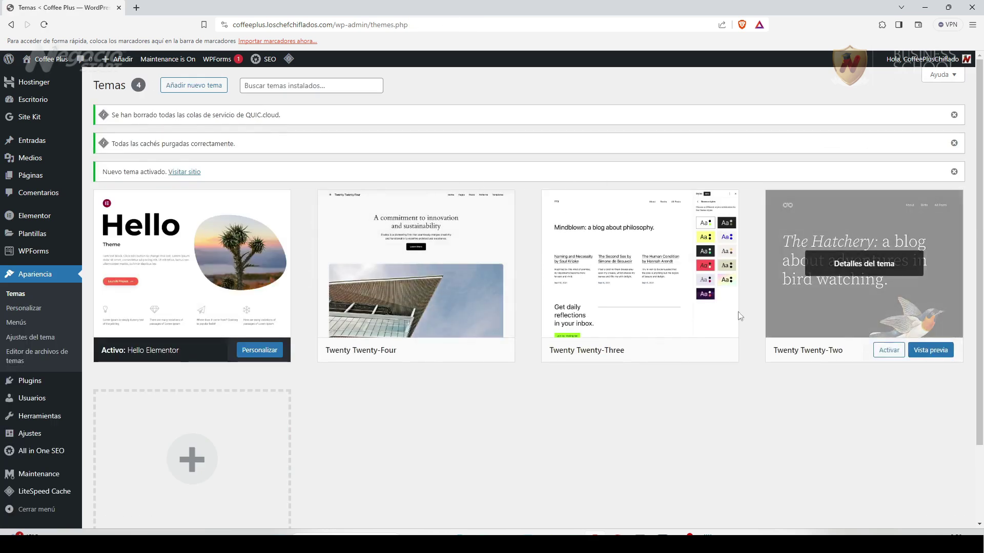
pyautogui.moveTo(405, 265)
pyautogui.moveTo(852, 280)
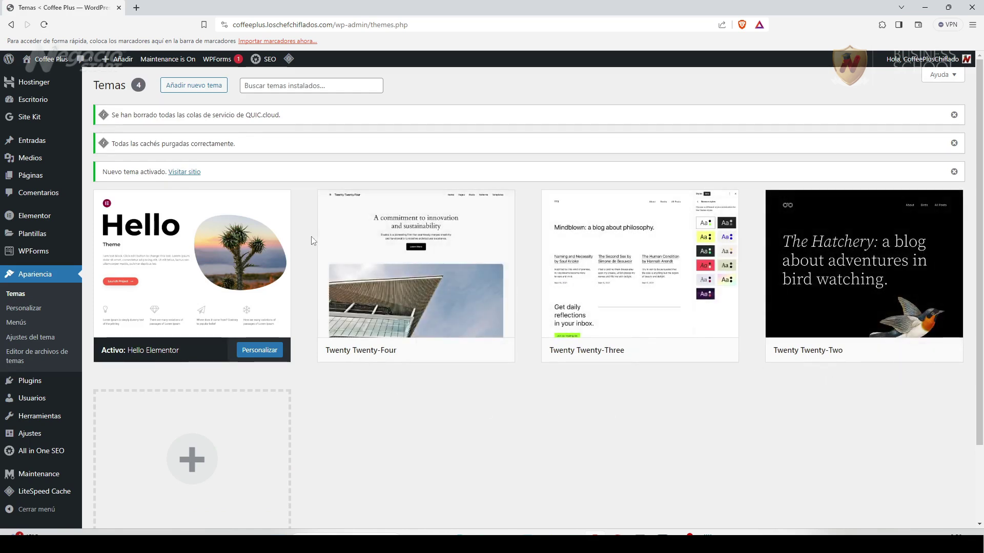
pyautogui.moveTo(487, 275)
pyautogui.moveTo(624, 277)
pyautogui.moveTo(765, 343)
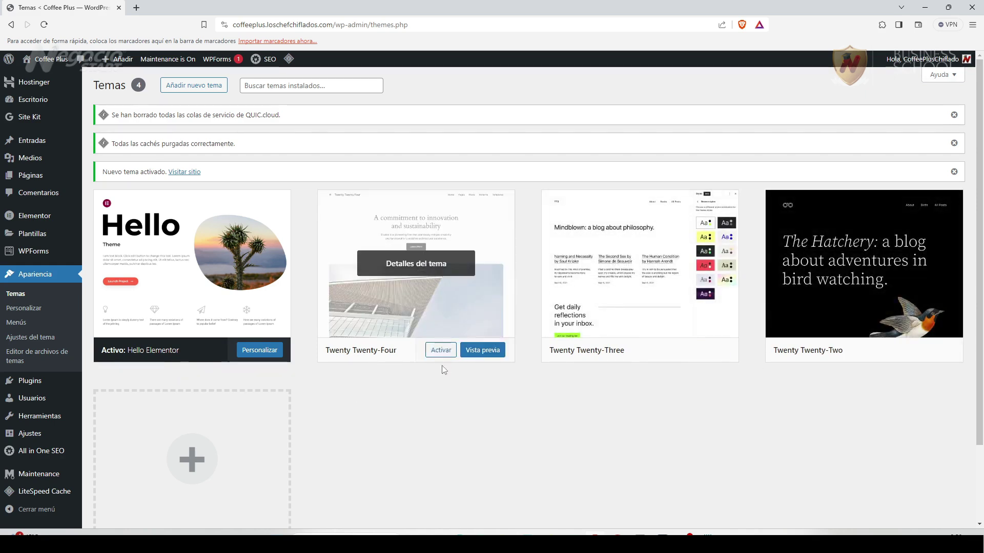
# Delete the Twenty Twenty-Four, Twenty Twenty-Three and Twenty Twenty-Two themes, then view Hello Elementor's details.
pyautogui.click(420, 265)
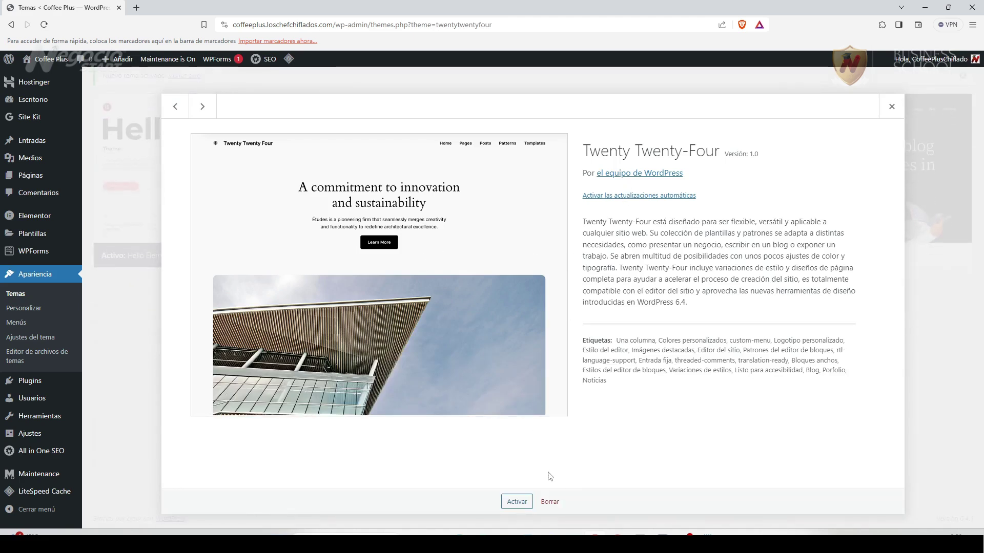
pyautogui.click(554, 503)
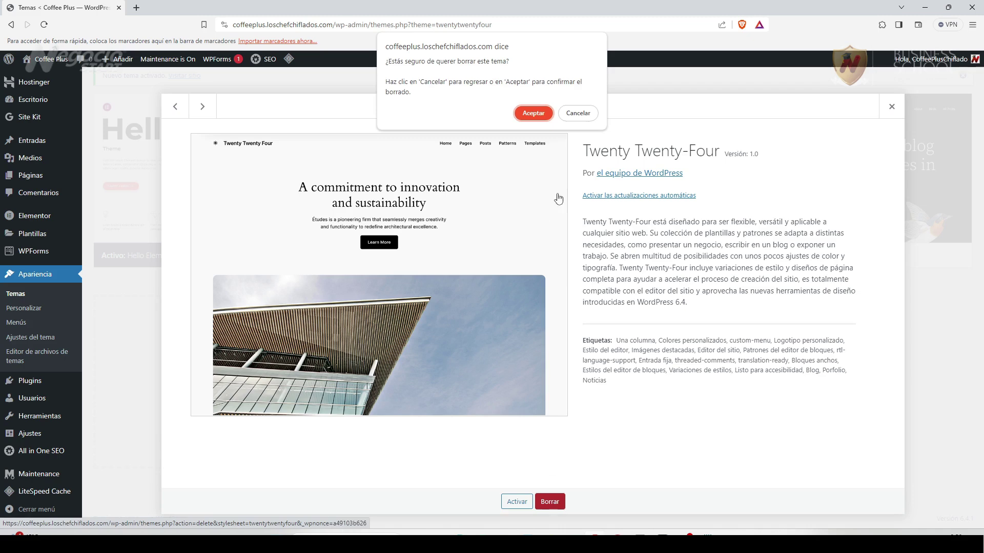
pyautogui.click(534, 114)
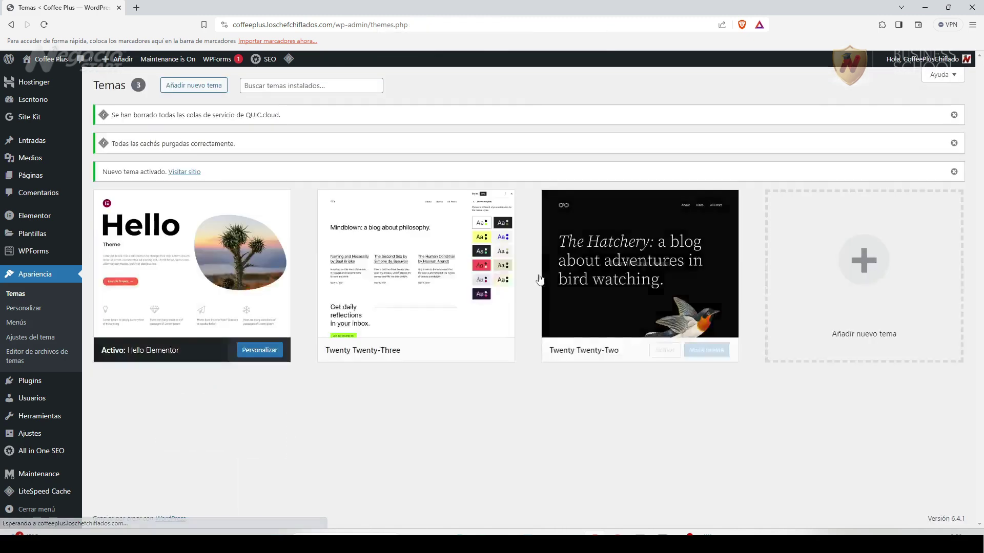
pyautogui.click(427, 272)
pyautogui.click(544, 504)
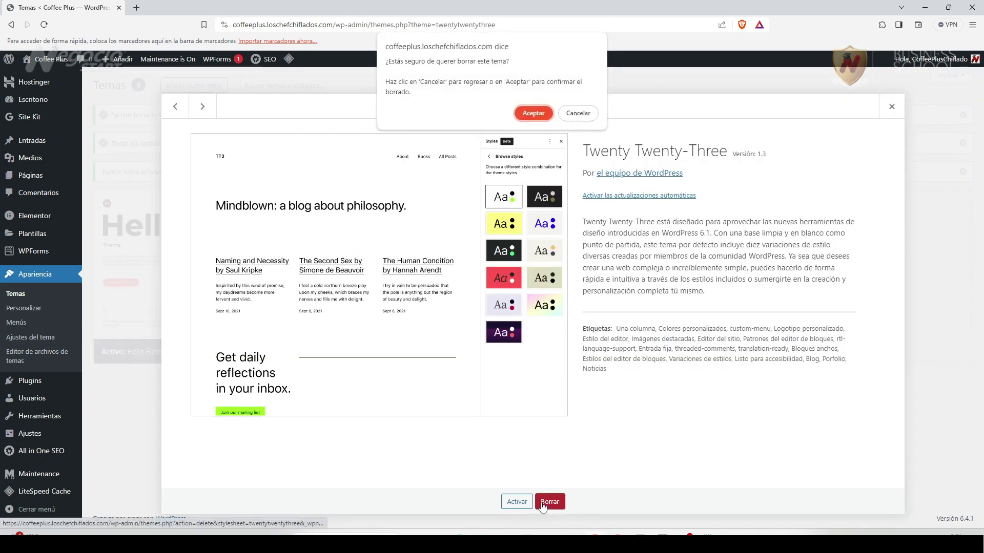
pyautogui.click(533, 113)
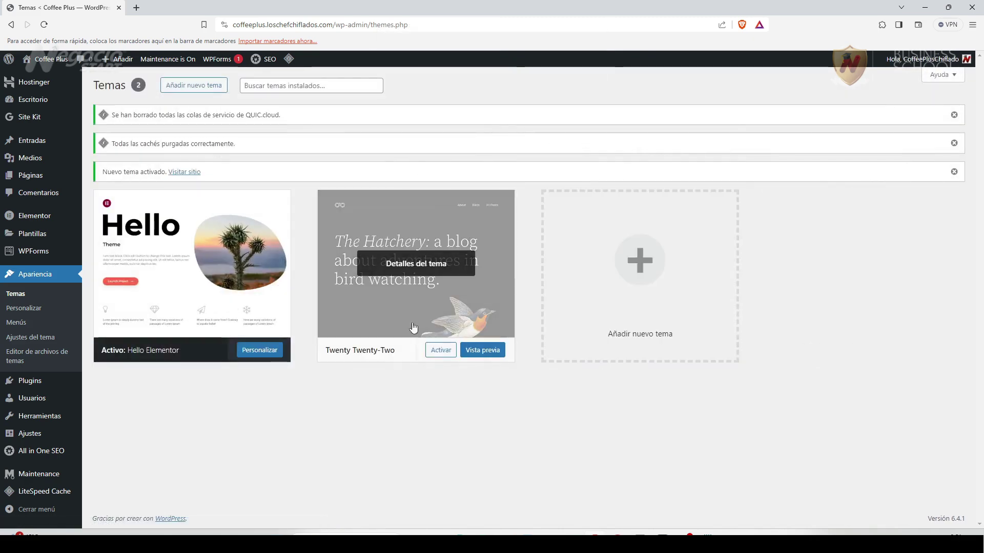
pyautogui.click(427, 265)
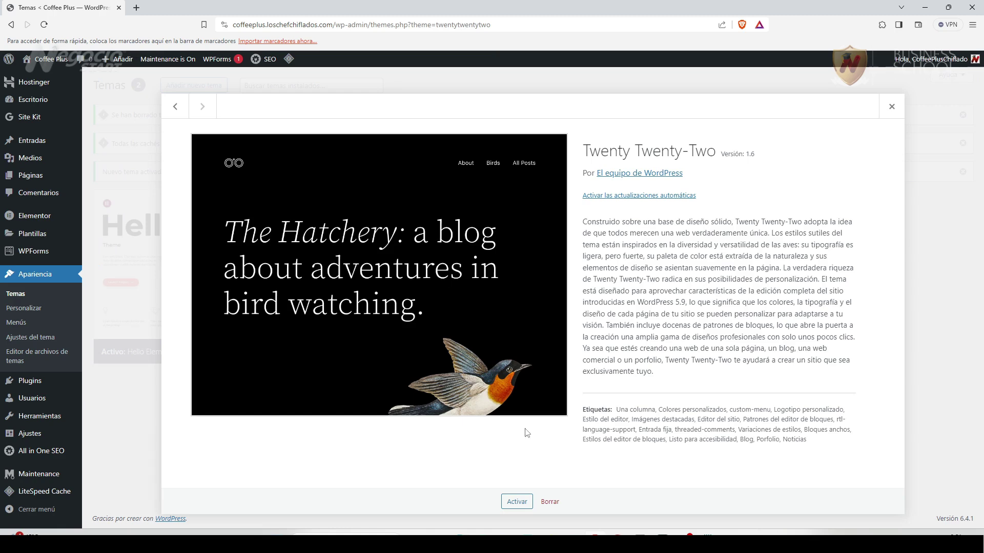
pyautogui.click(549, 503)
pyautogui.click(534, 112)
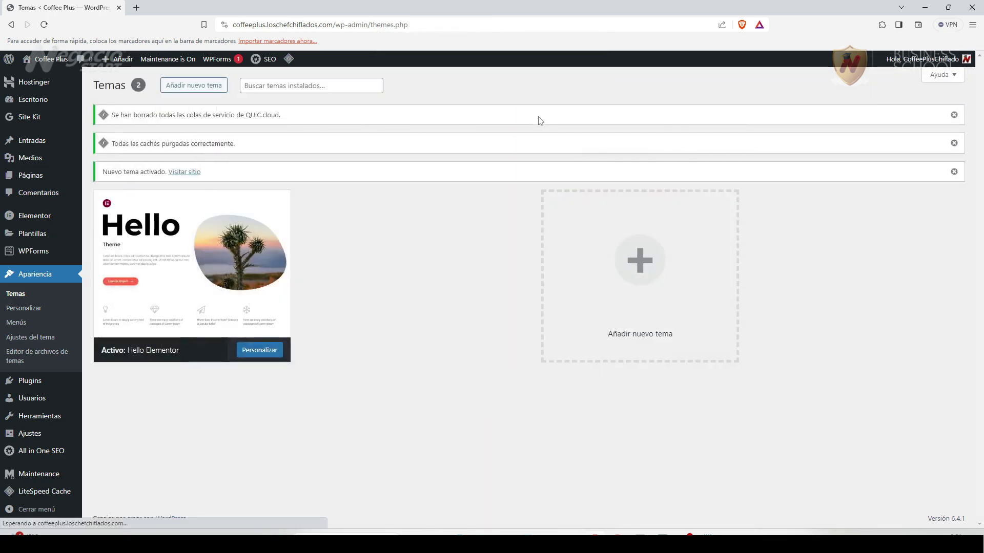
pyautogui.click(191, 336)
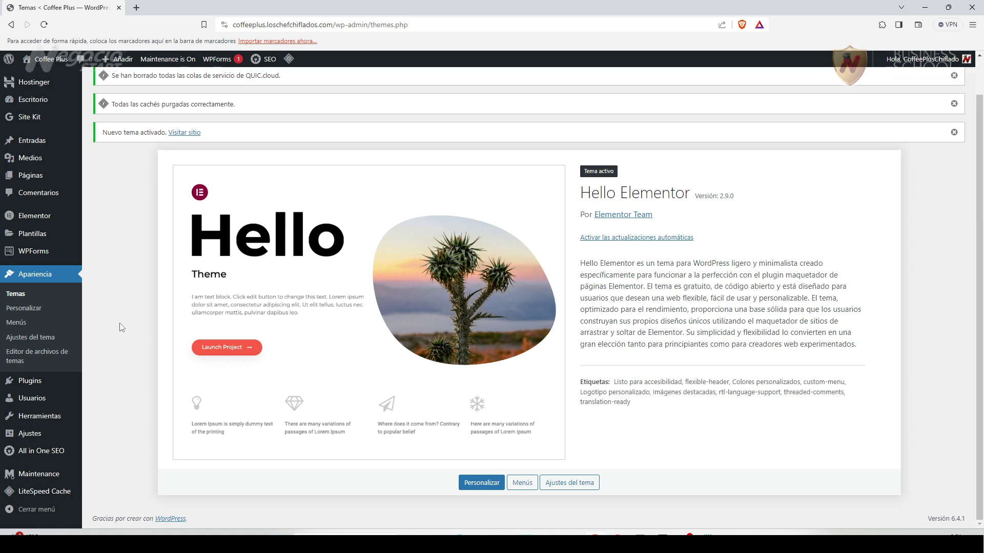
# Open the 404 page from Todas las páginas and launch it with Editar con Elementor.
pyautogui.moveTo(26, 177)
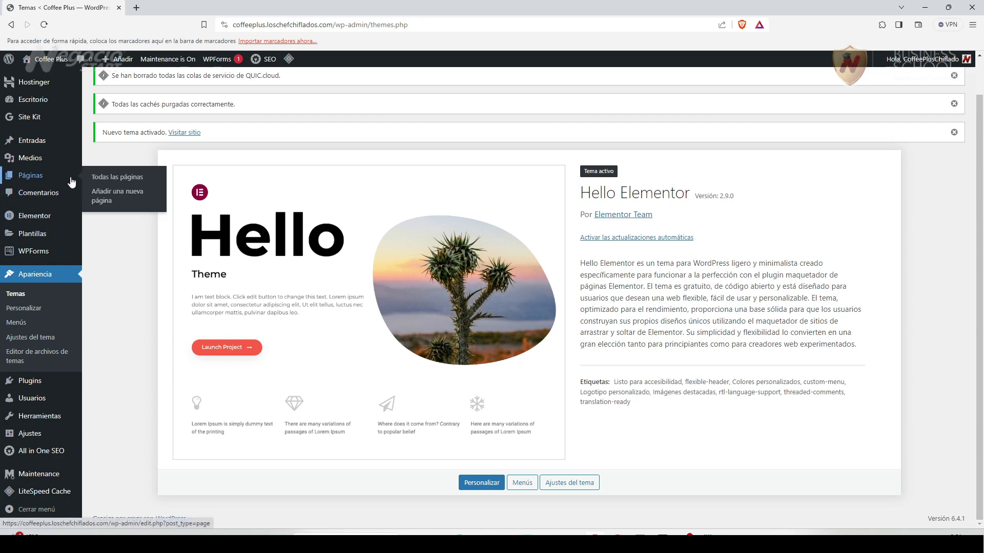
pyautogui.click(114, 193)
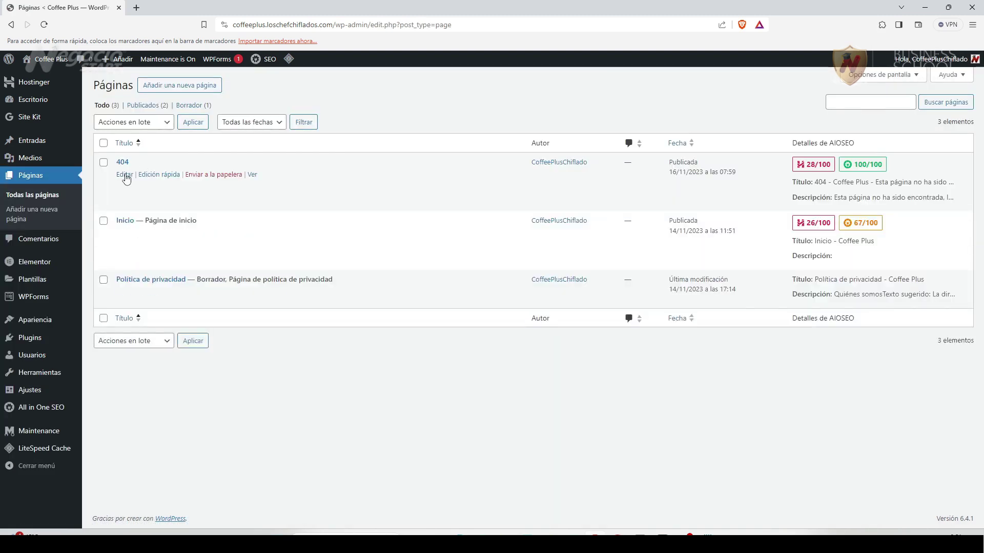
pyautogui.click(125, 175)
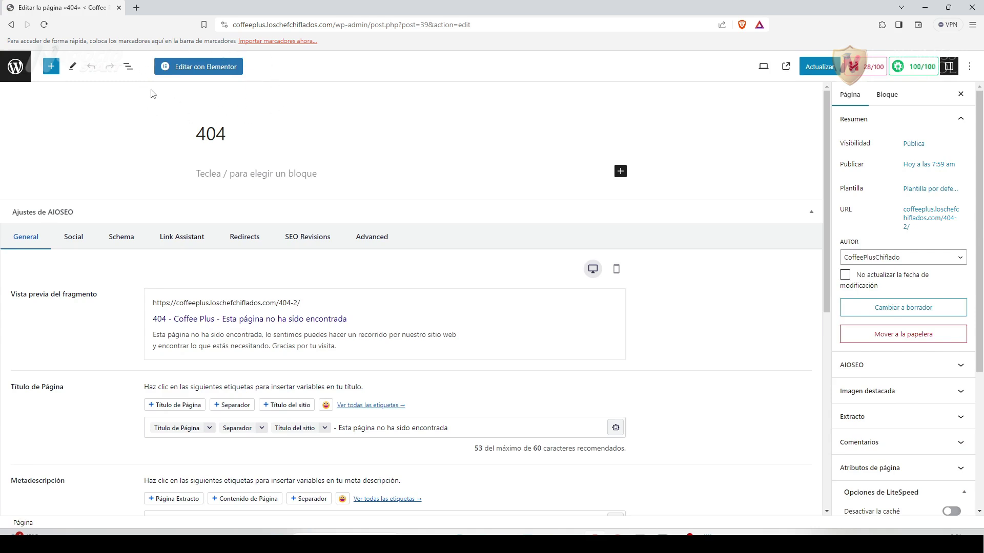
pyautogui.click(206, 71)
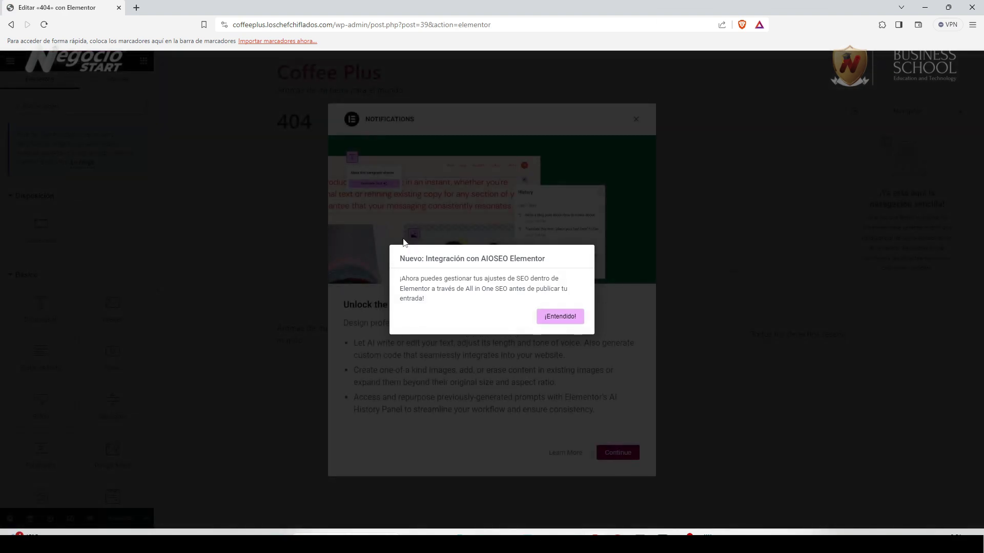
# Dismiss the AIOSEO and AI notices, set the exit destination to Escritorio WP, and leave Elementor.
pyautogui.click(551, 315)
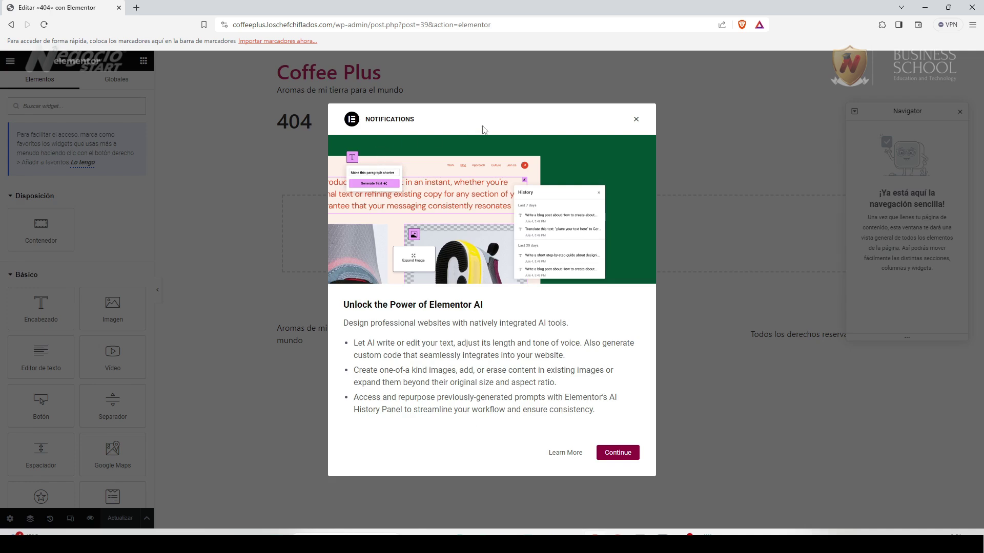
pyautogui.click(618, 453)
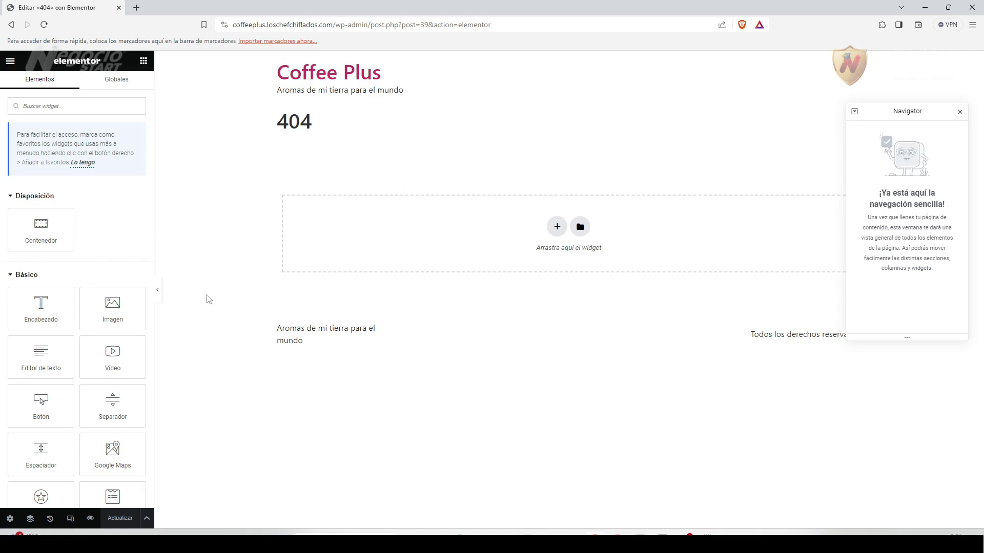
pyautogui.click(10, 60)
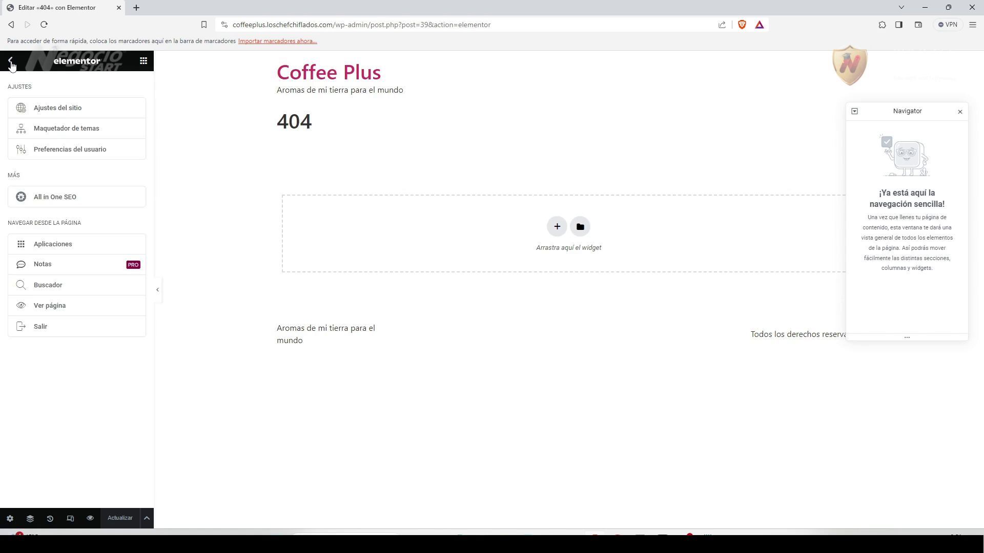
pyautogui.click(49, 334)
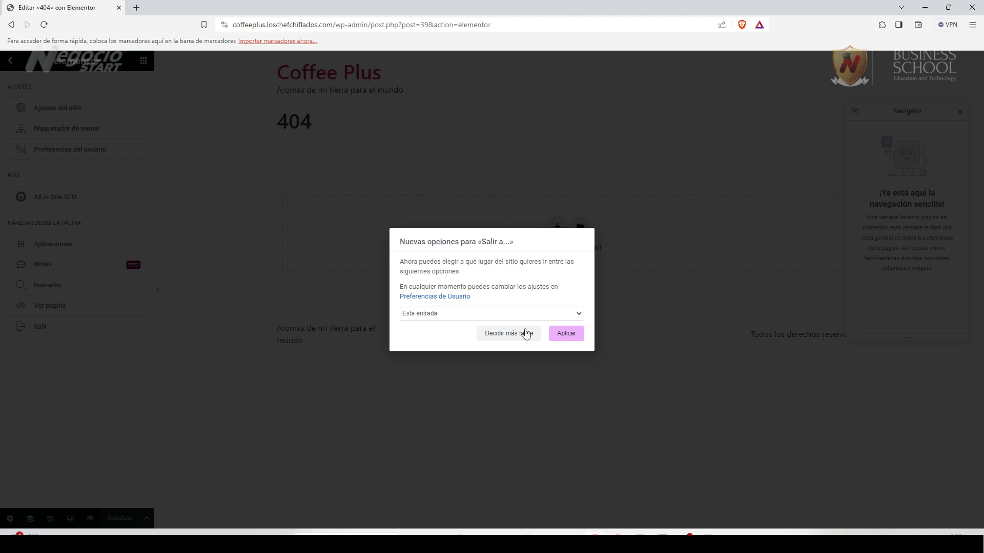
pyautogui.click(580, 315)
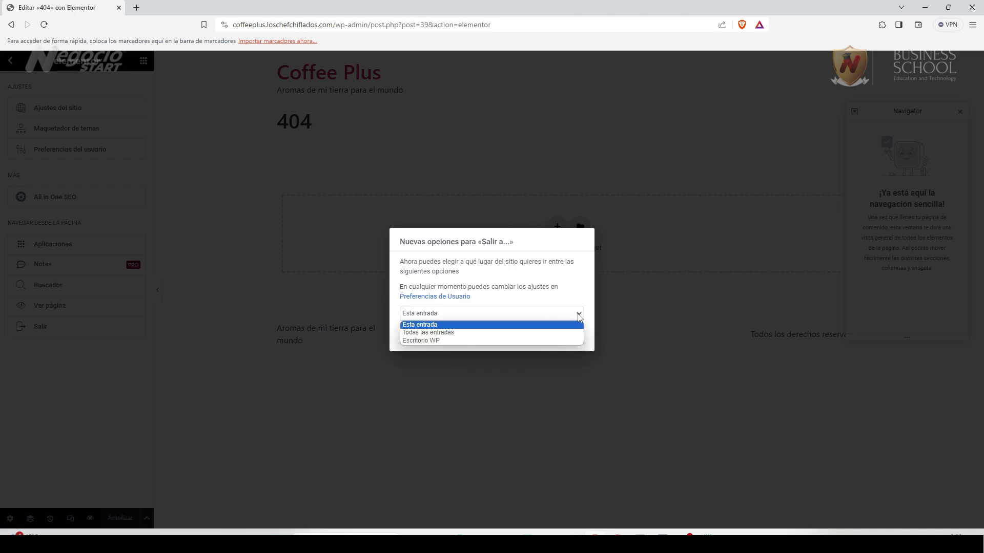
pyautogui.click(422, 340)
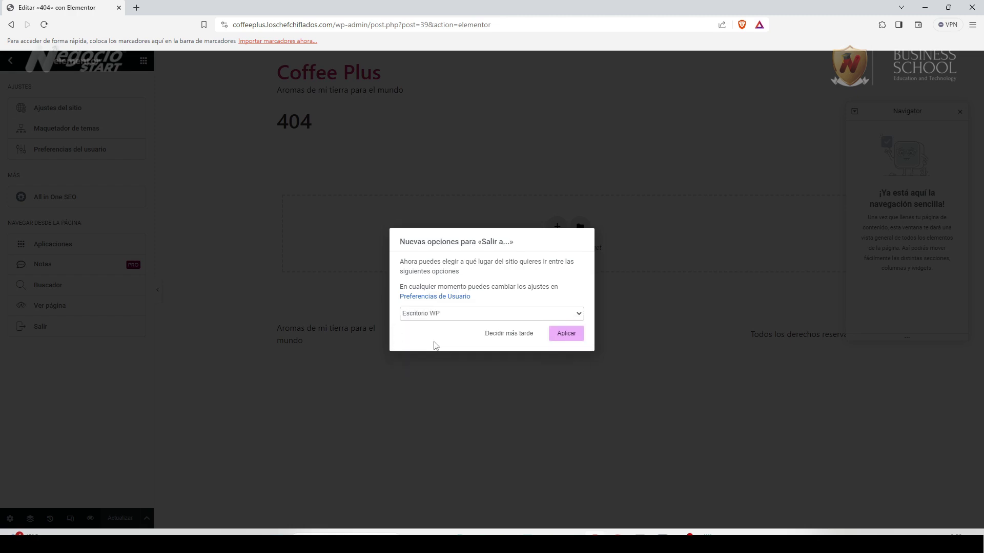
pyautogui.click(573, 335)
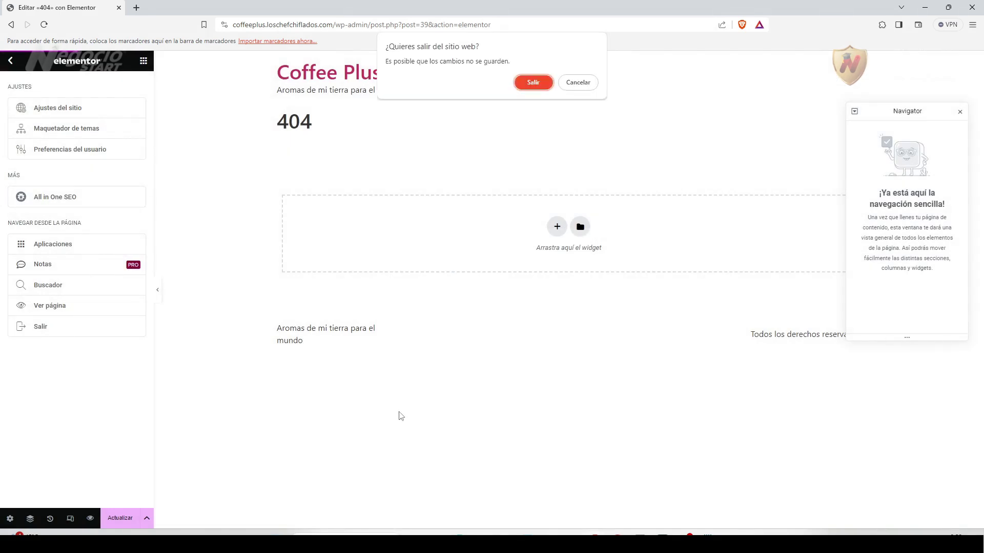
pyautogui.click(532, 83)
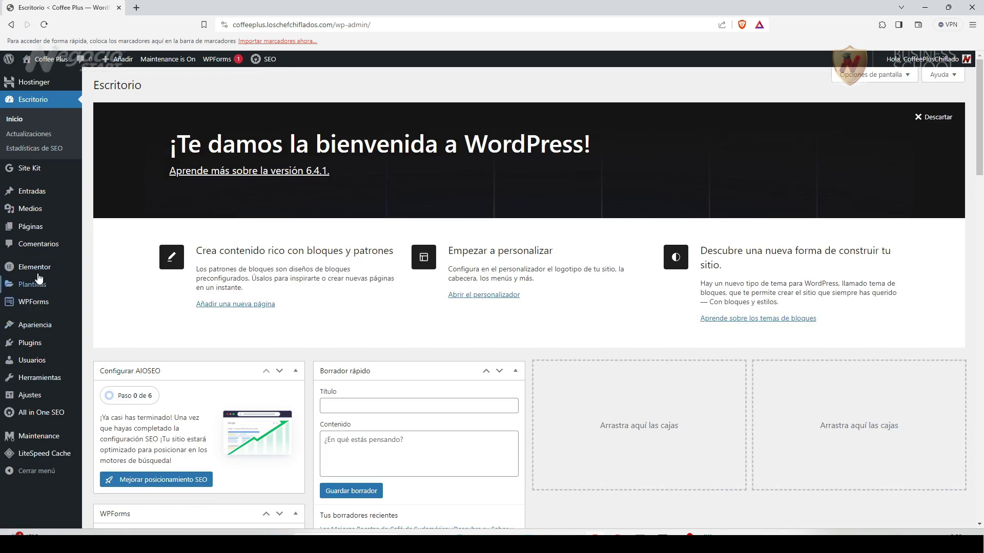
# Open Elementor's Ajustes and bring up the Características experiments list.
pyautogui.moveTo(37, 271)
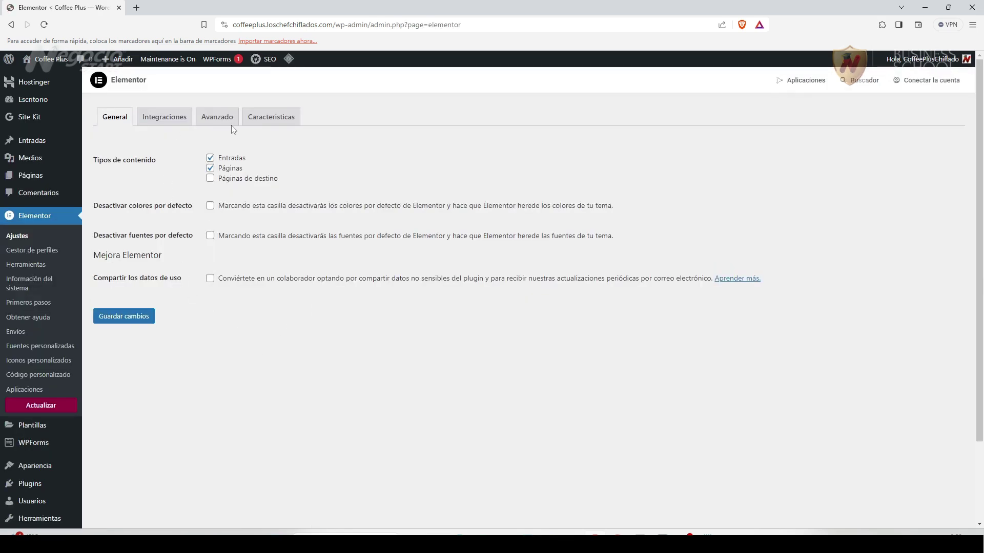
pyautogui.click(228, 122)
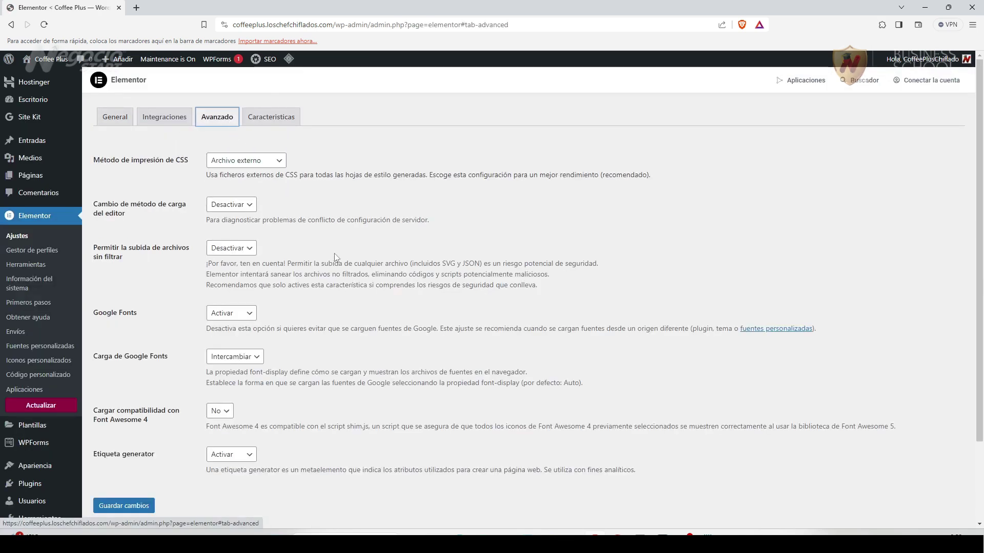
pyautogui.scroll(-2, 325, 287)
pyautogui.scroll(2, 317, 328)
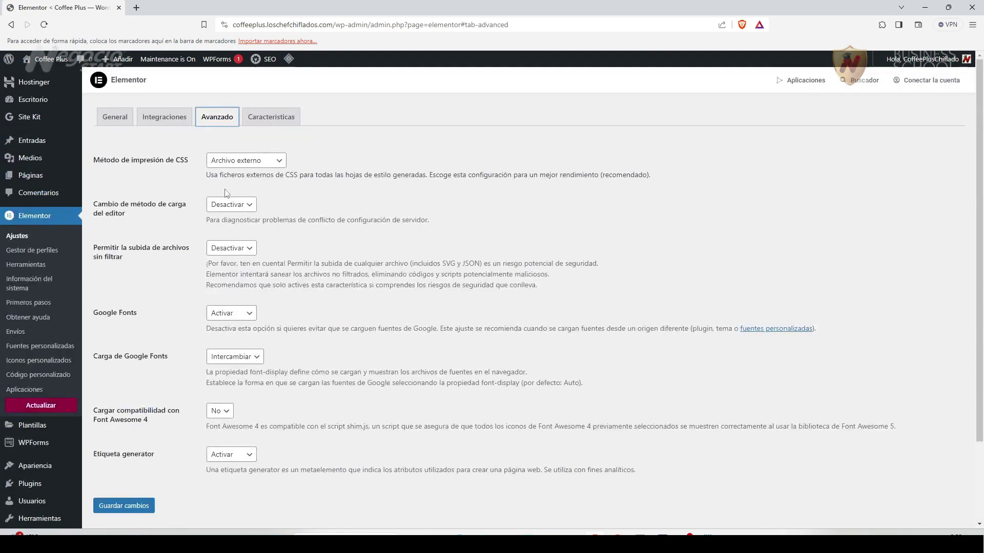
pyautogui.click(271, 116)
pyautogui.scroll(-2, 264, 348)
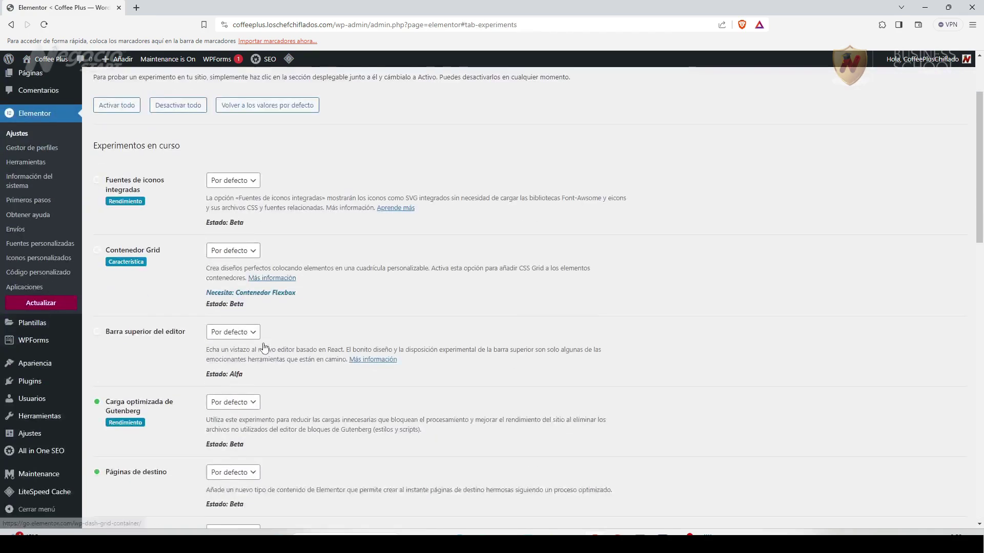
pyautogui.scroll(-3, 264, 348)
pyautogui.scroll(5, 85, 311)
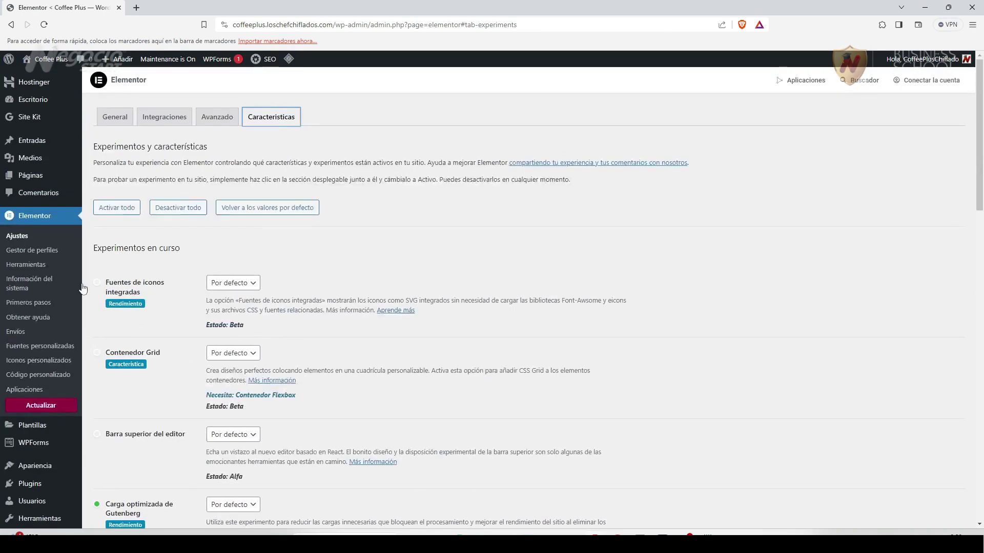
# Set Fuentes de iconos integradas, Contenedor Grid, Barra superior del editor and Carga optimizada de Gutenberg to Activo.
pyautogui.click(250, 284)
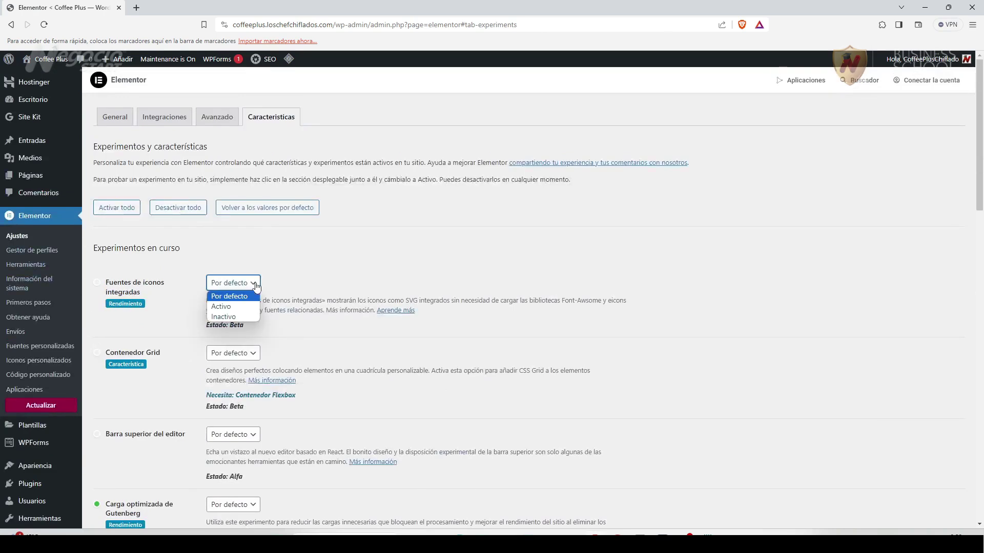
pyautogui.click(232, 306)
pyautogui.click(251, 353)
pyautogui.click(245, 376)
pyautogui.scroll(-3, 268, 392)
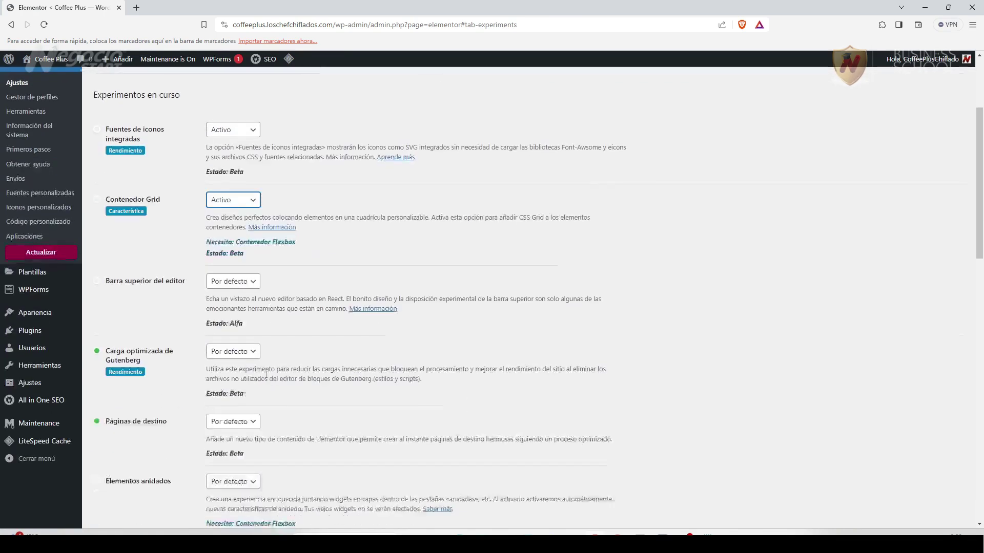
pyautogui.click(252, 281)
pyautogui.click(239, 308)
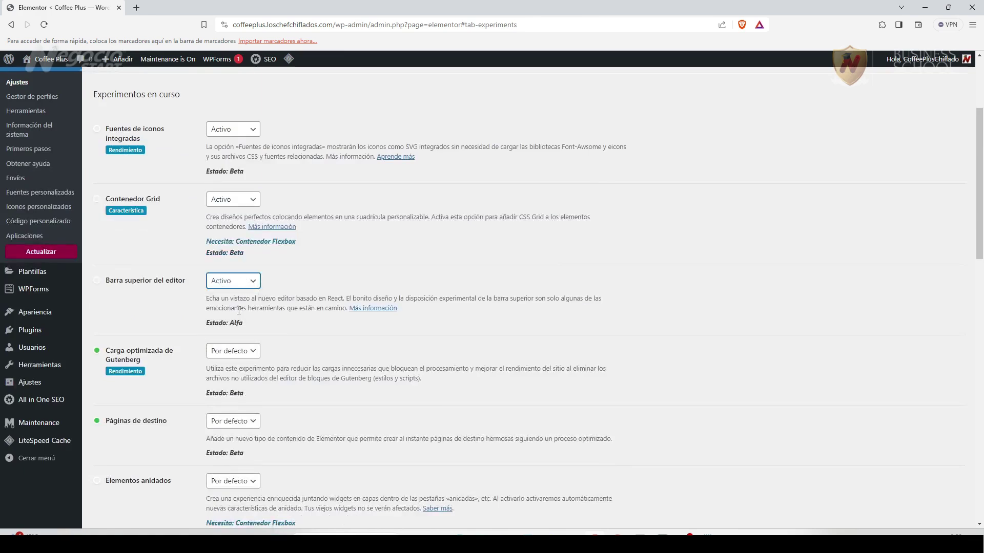
pyautogui.click(252, 351)
pyautogui.click(240, 373)
# Set Páginas de destino, Elementos anidados and background image lazy loading to Activo.
pyautogui.scroll(-3, 257, 311)
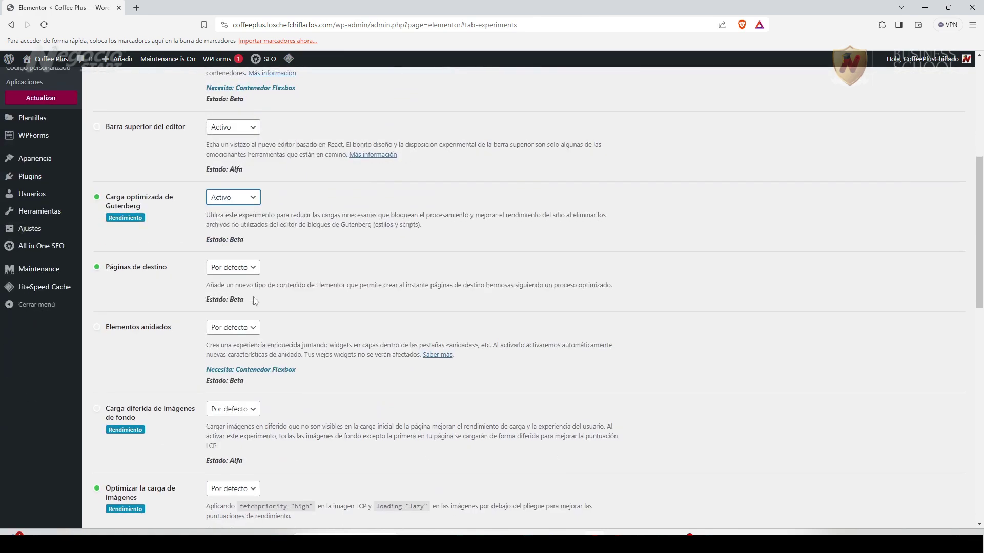
pyautogui.click(251, 267)
pyautogui.click(236, 288)
pyautogui.click(251, 327)
pyautogui.click(247, 348)
pyautogui.click(251, 409)
pyautogui.click(239, 429)
# Set Optimizar la carga de imágenes, Guía de estilo global and Salida del DOM optimizada to Activo.
pyautogui.scroll(-4, 250, 292)
pyautogui.click(250, 293)
pyautogui.click(239, 307)
pyautogui.click(251, 354)
pyautogui.click(239, 388)
pyautogui.click(252, 355)
pyautogui.click(249, 378)
pyautogui.click(252, 438)
pyautogui.click(240, 471)
pyautogui.click(252, 438)
pyautogui.click(244, 462)
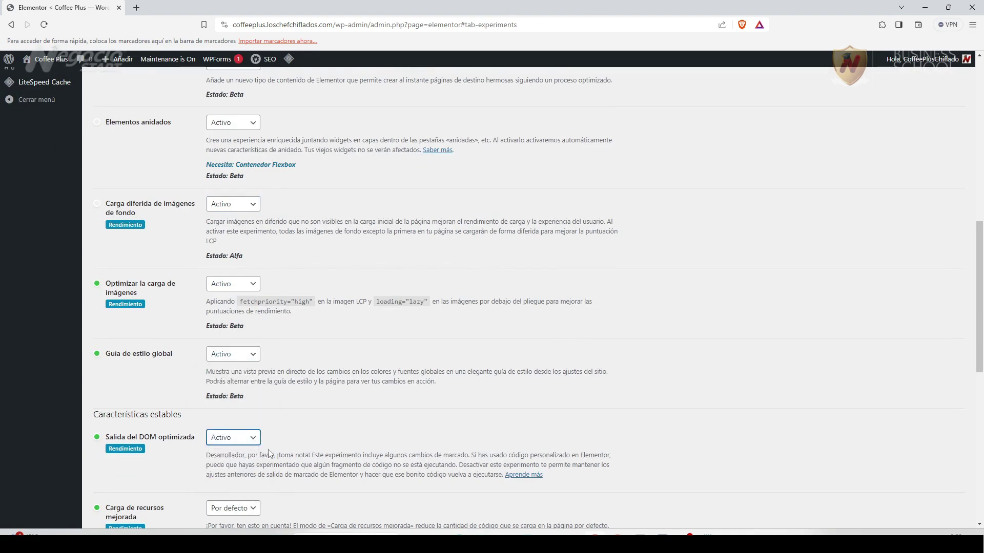
# Set Carga de recursos mejorada, Carga de CSS mejorada, custom breakpoints and Contenedor Flexbox to Activo.
pyautogui.scroll(-5, 245, 451)
pyautogui.click(253, 252)
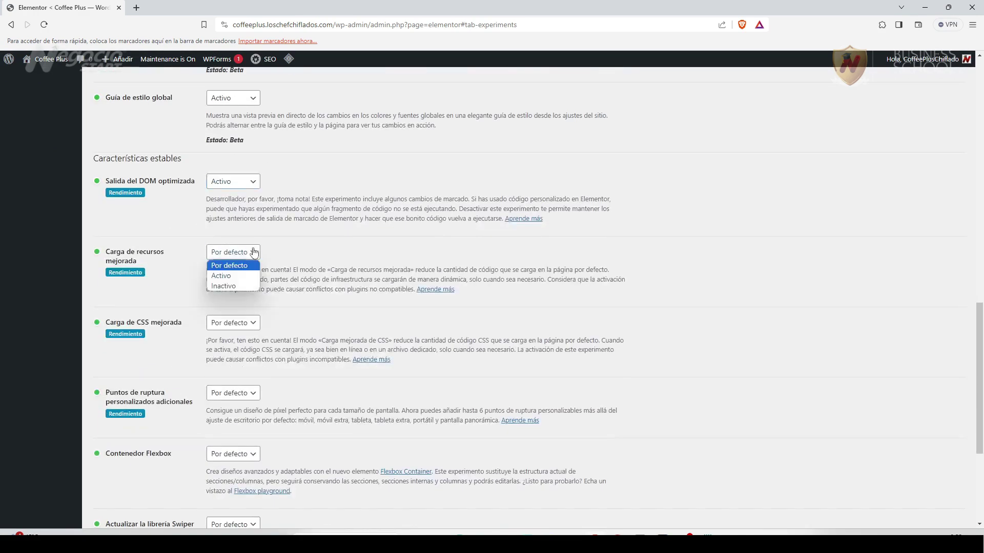
pyautogui.click(226, 276)
pyautogui.click(252, 322)
pyautogui.click(241, 347)
pyautogui.click(253, 393)
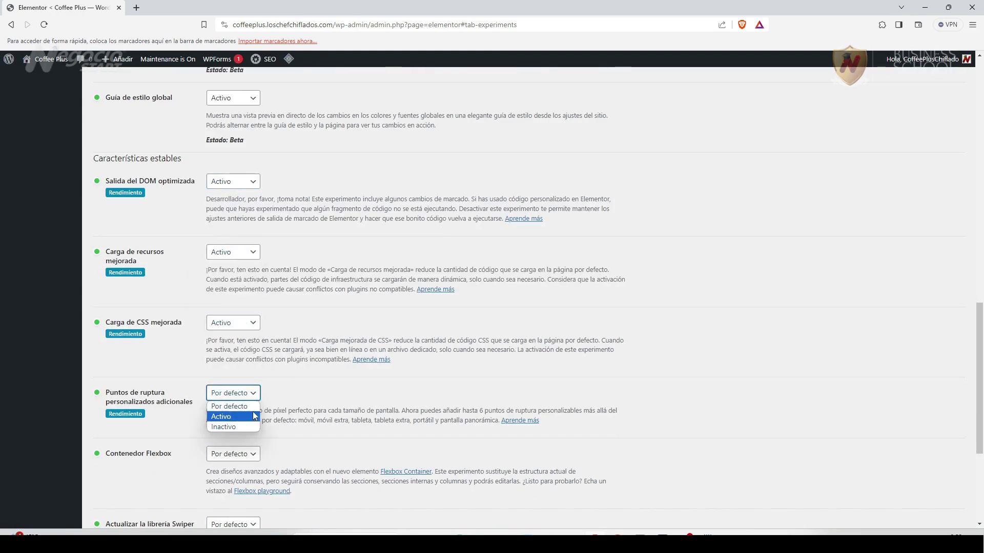
pyautogui.click(250, 416)
pyautogui.click(252, 454)
pyautogui.click(249, 481)
# Set the Swiper library update and Hello theme header and footer to Activo, then save changes.
pyautogui.scroll(-3, 288, 432)
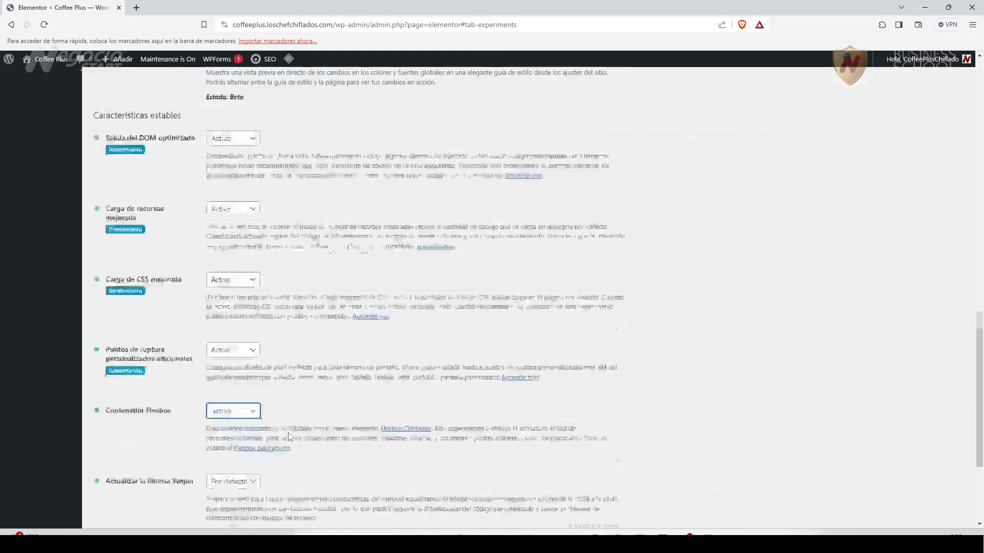
pyautogui.click(254, 371)
pyautogui.click(237, 395)
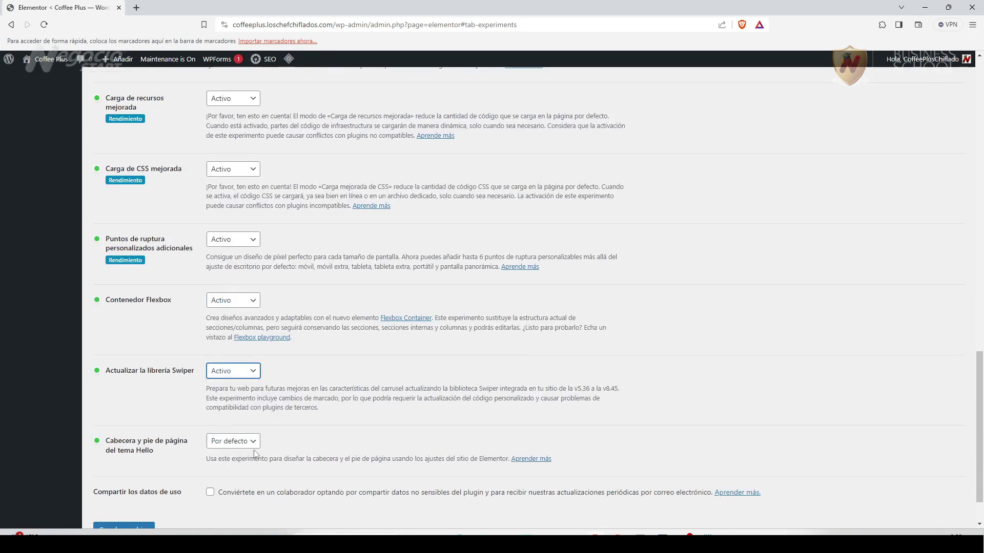
pyautogui.click(254, 442)
pyautogui.click(240, 461)
pyautogui.scroll(-1, 241, 461)
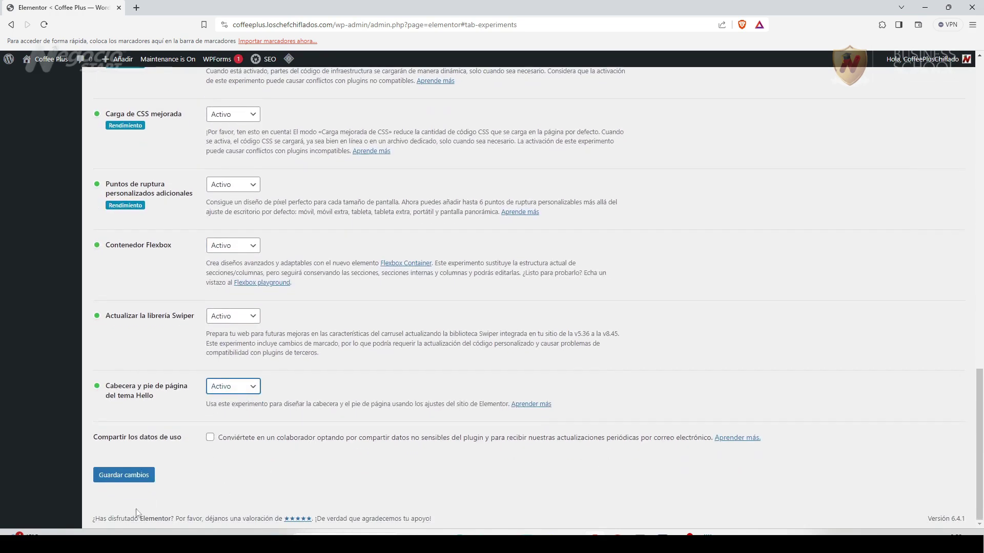
pyautogui.click(118, 482)
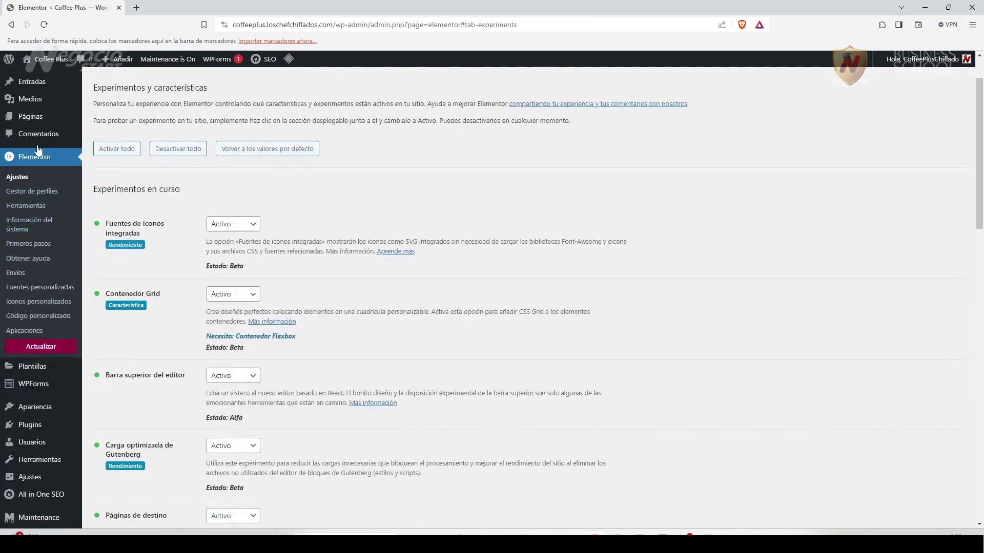
# Open the 404 page's editor in a new tab and load it with Editar con Elementor.
pyautogui.click(34, 121)
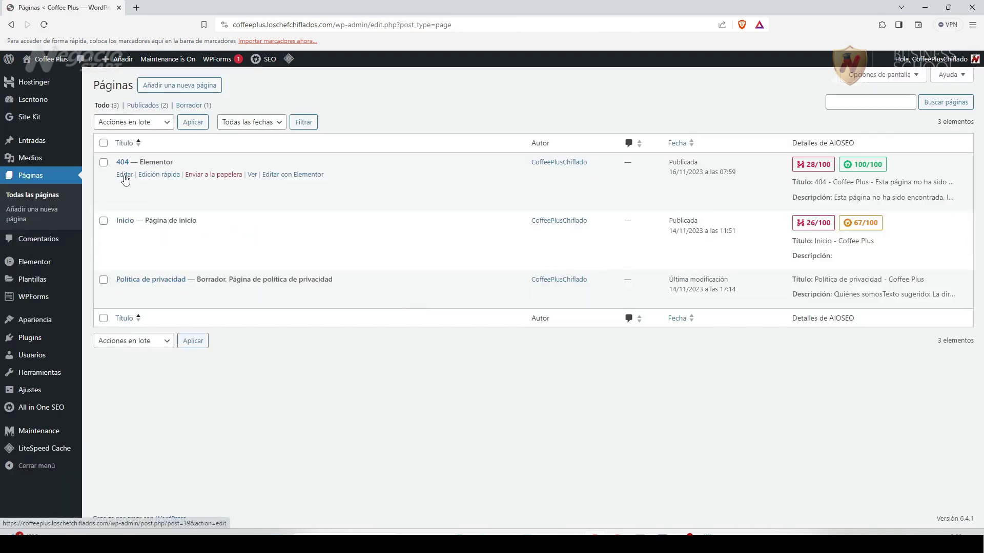
pyautogui.rightClick(124, 178)
pyautogui.click(171, 186)
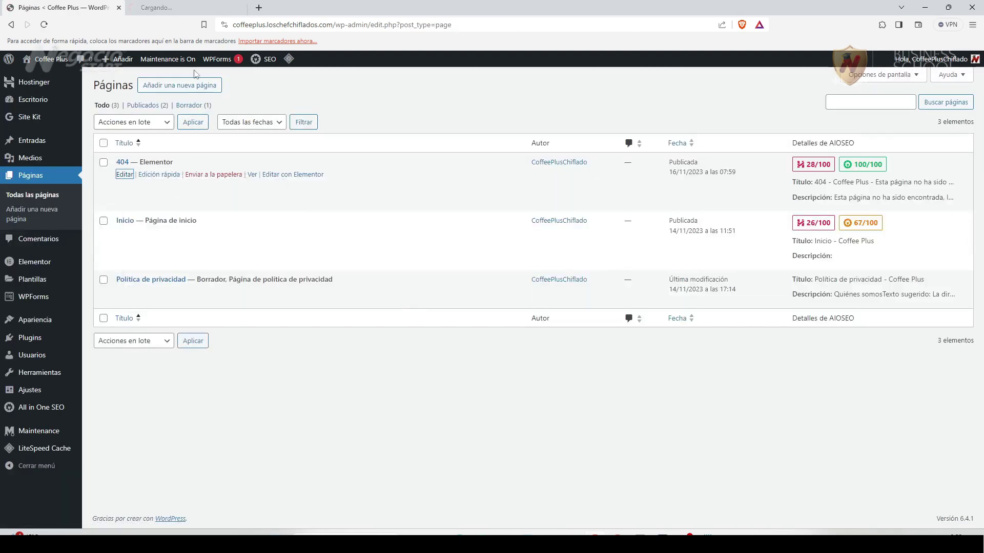
pyautogui.click(199, 8)
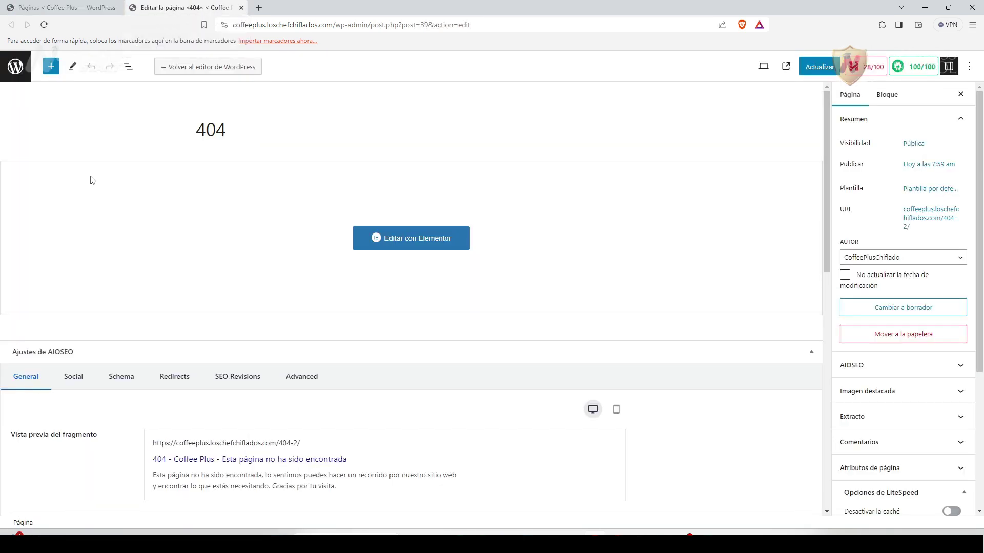
pyautogui.click(410, 238)
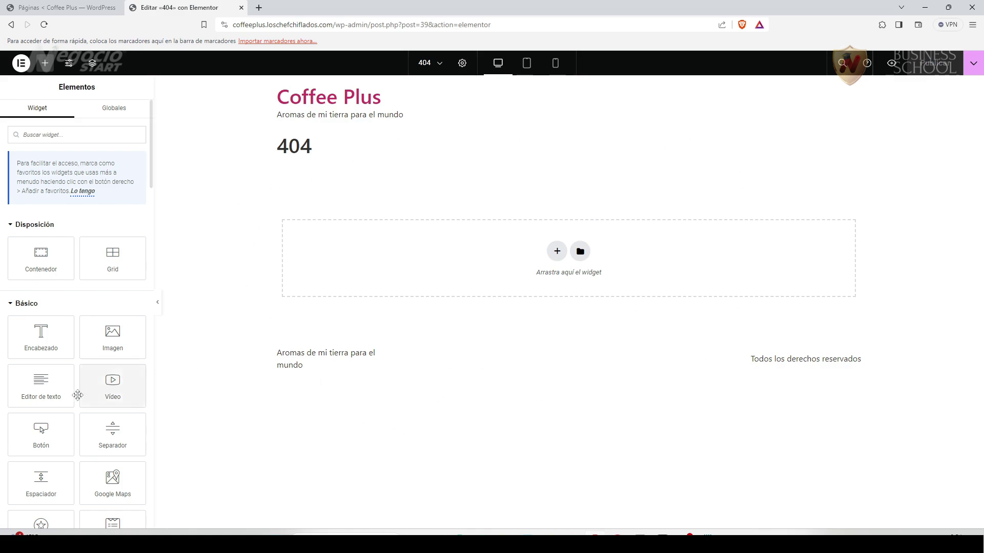
pyautogui.scroll(-2, 45, 394)
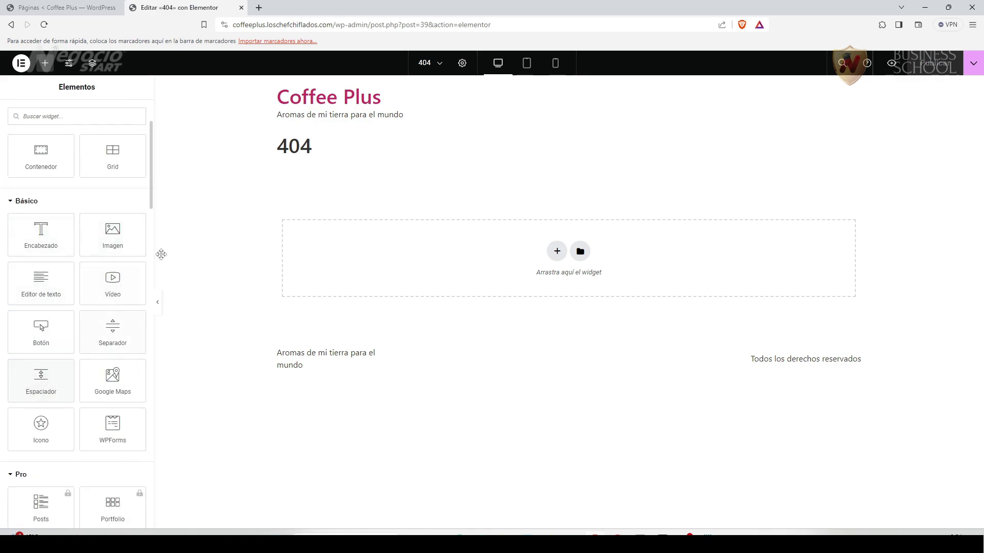
pyautogui.moveTo(112, 282); pyautogui.dragTo(128, 282)
pyautogui.scroll(-2, 80, 375)
pyautogui.scroll(-3, 81, 369)
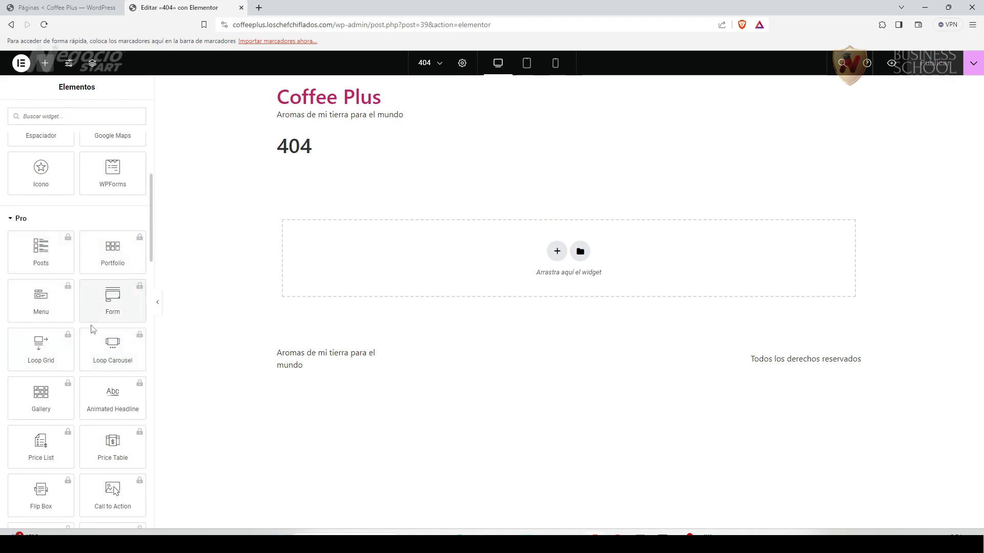
pyautogui.scroll(-15, 66, 351)
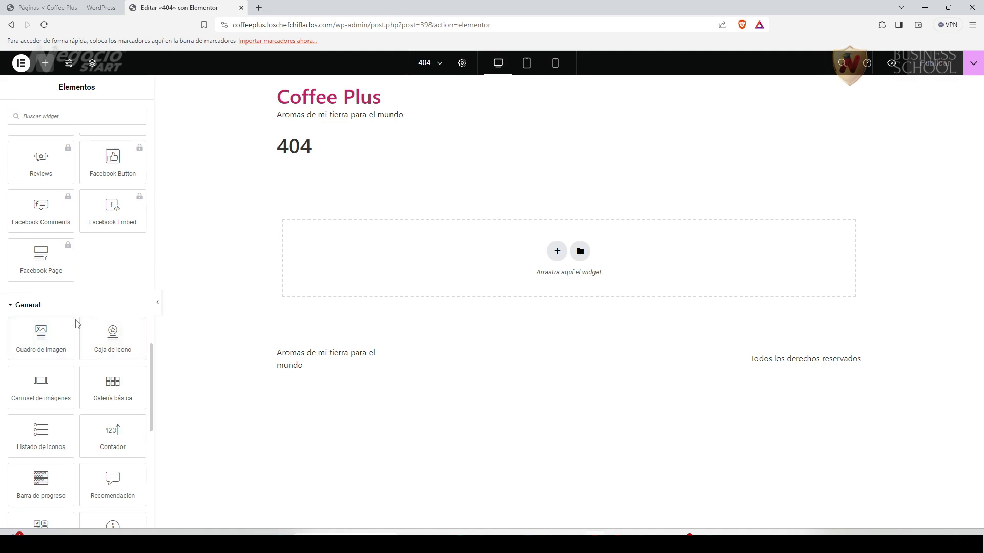
pyautogui.scroll(-1, 77, 323)
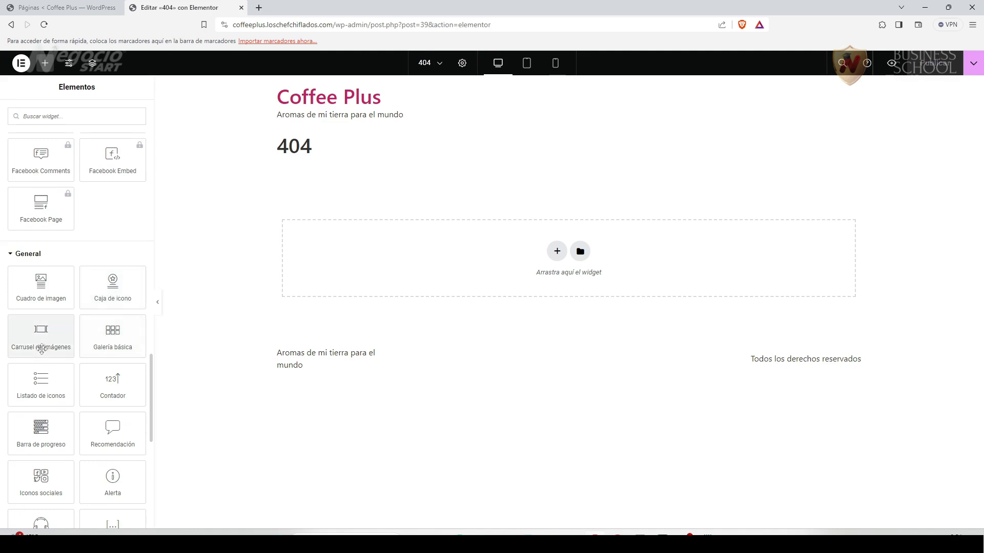
pyautogui.scroll(-1, 53, 354)
pyautogui.scroll(-8, 50, 338)
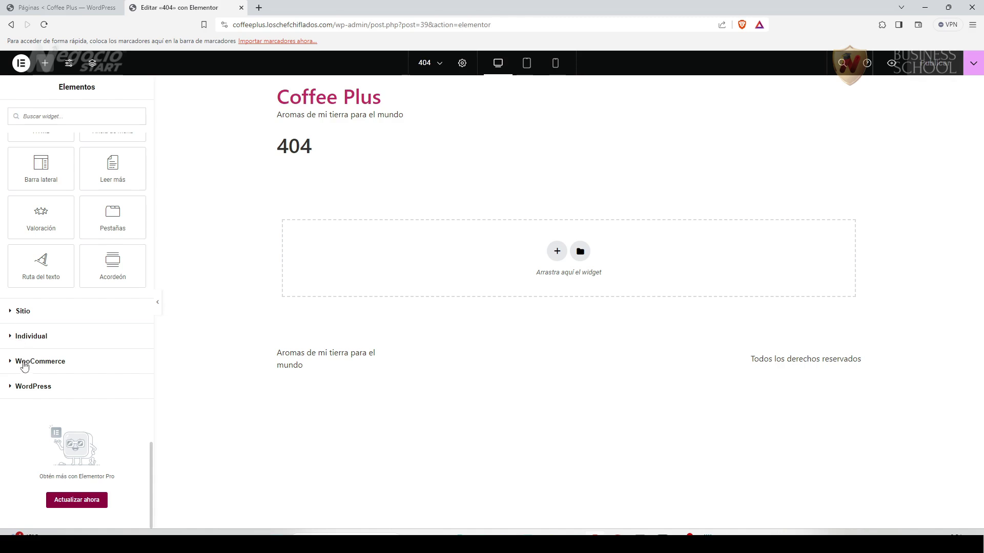
pyautogui.click(14, 365)
pyautogui.scroll(-12, 83, 388)
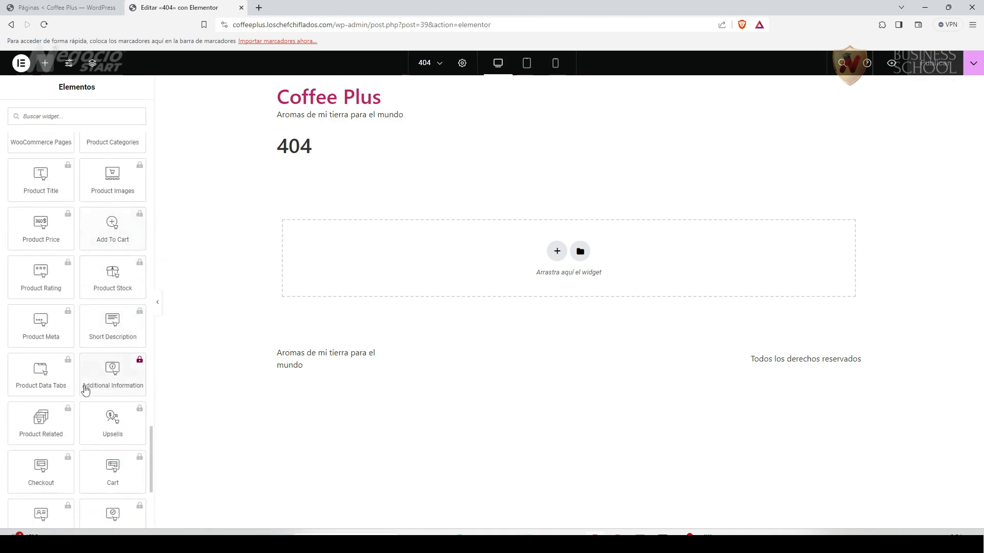
pyautogui.click(11, 387)
pyautogui.scroll(-8, 99, 406)
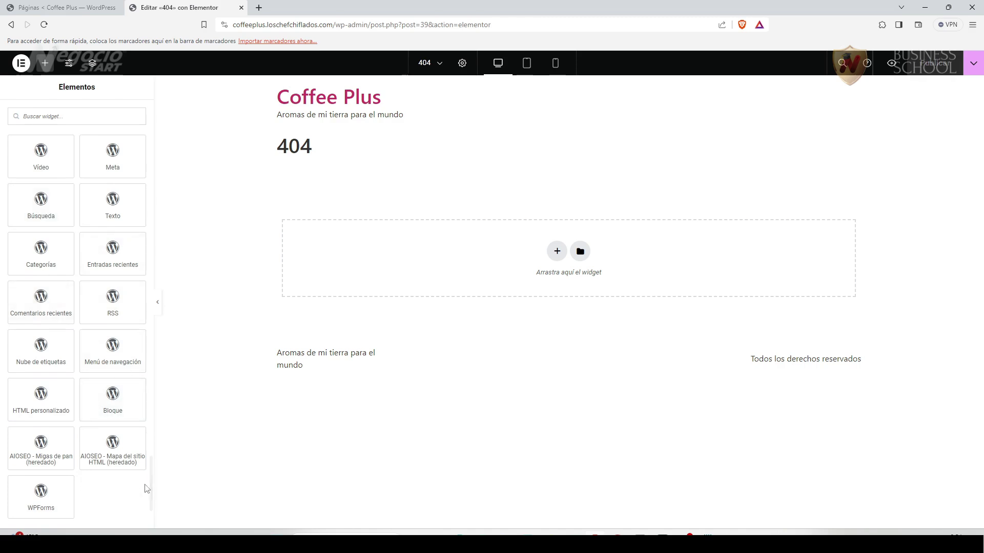
pyautogui.moveTo(152, 470); pyautogui.dragTo(150, 110)
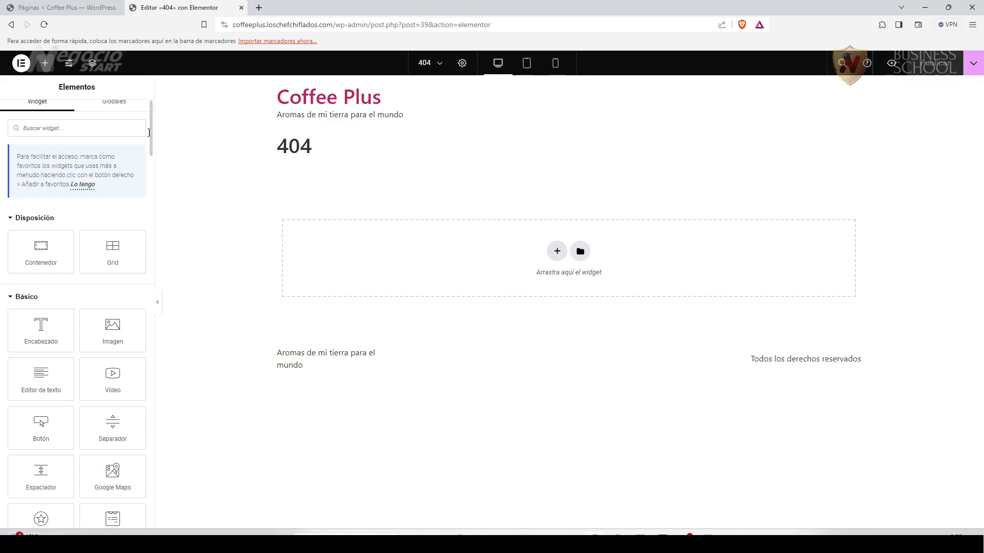
# Open Elementor's template library and scroll through the Bloques templates.
pyautogui.click(580, 252)
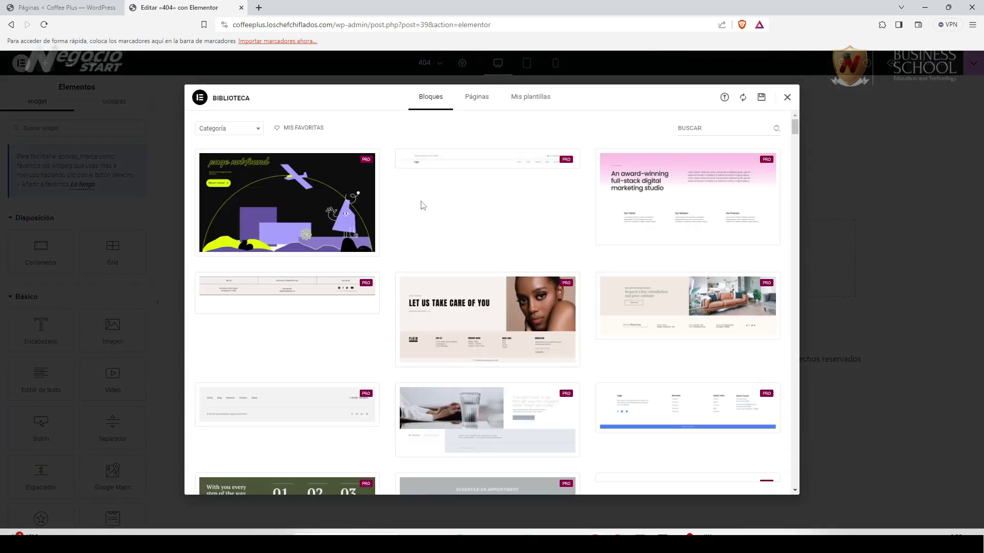
pyautogui.moveTo(400, 314)
pyautogui.scroll(-12, 405, 364)
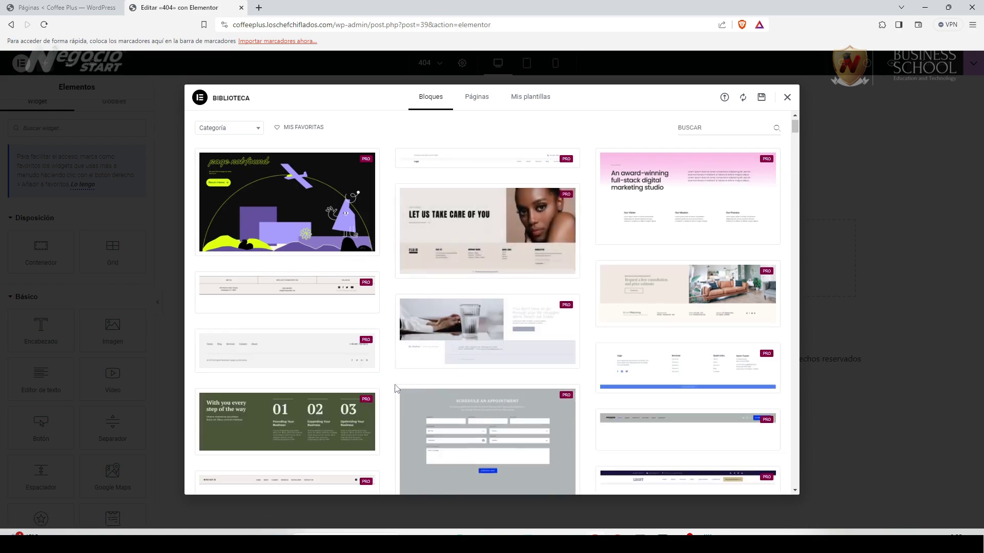
pyautogui.scroll(-15, 395, 388)
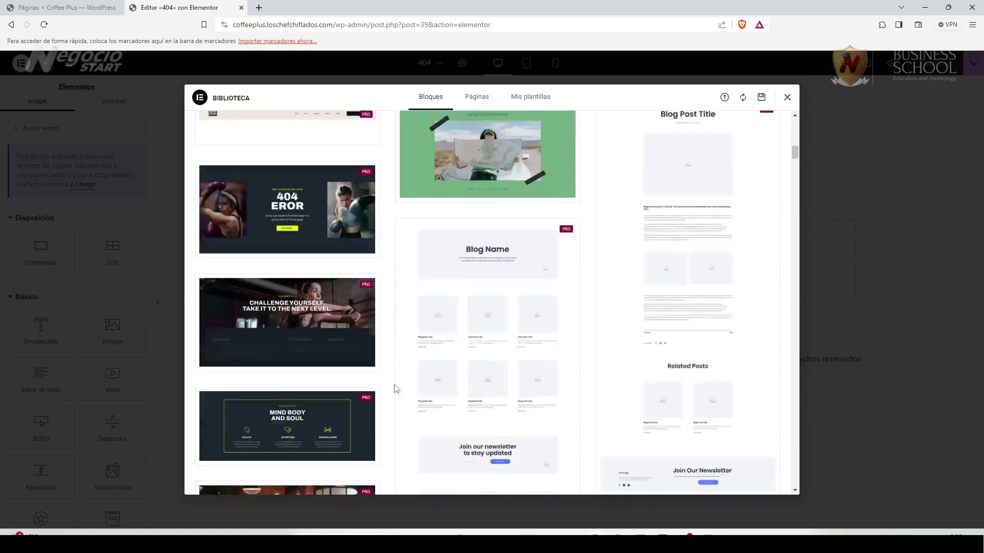
pyautogui.scroll(10, 605, 374)
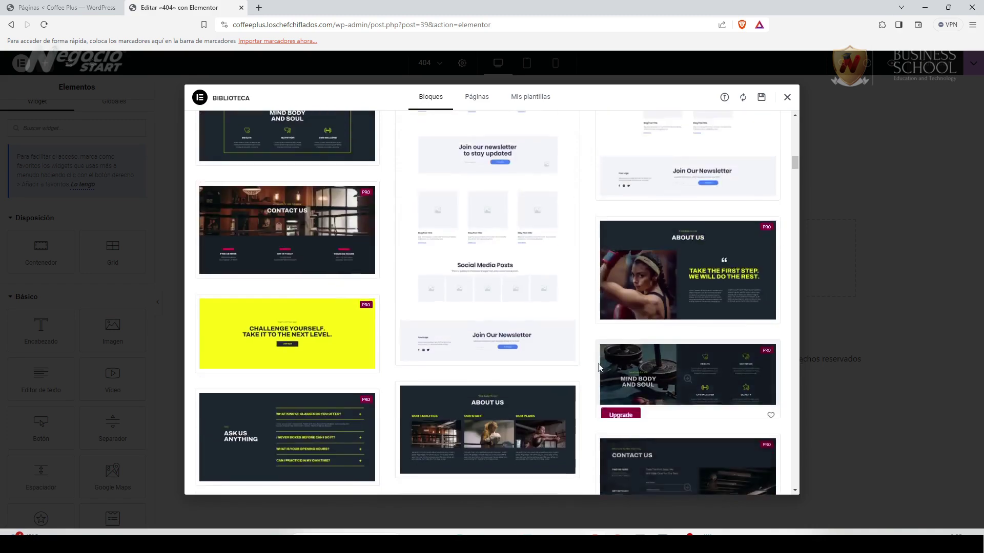
pyautogui.scroll(-12, 597, 367)
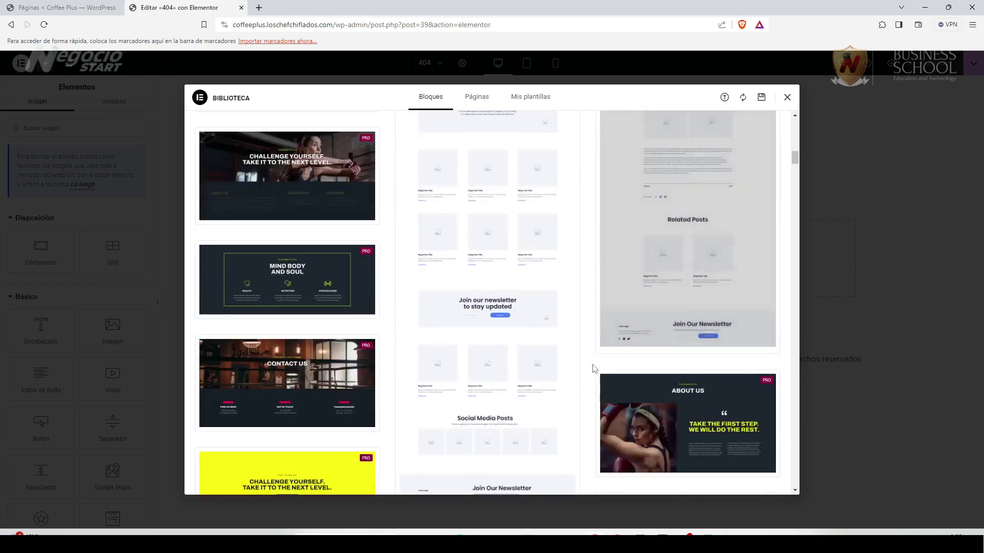
pyautogui.scroll(-15, 594, 369)
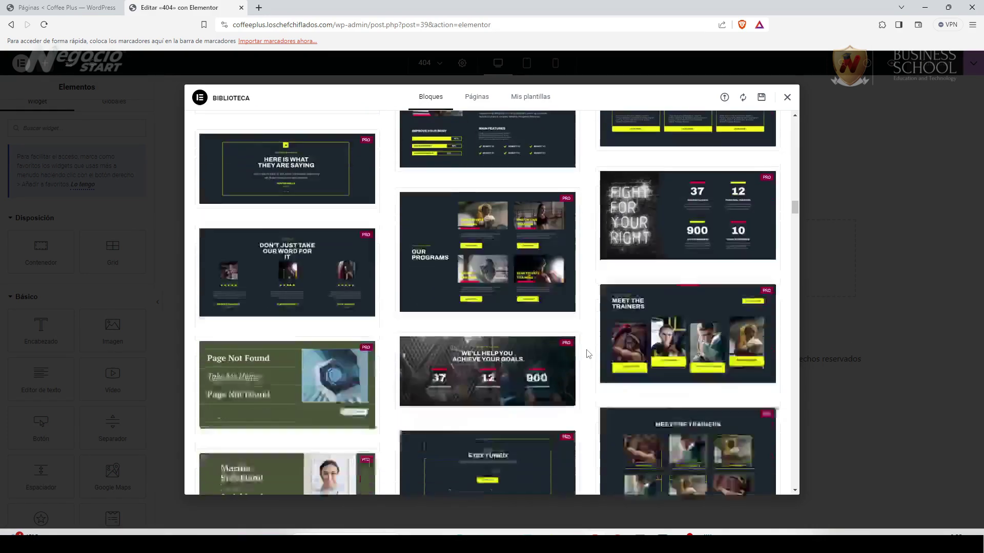
pyautogui.scroll(-3, 588, 355)
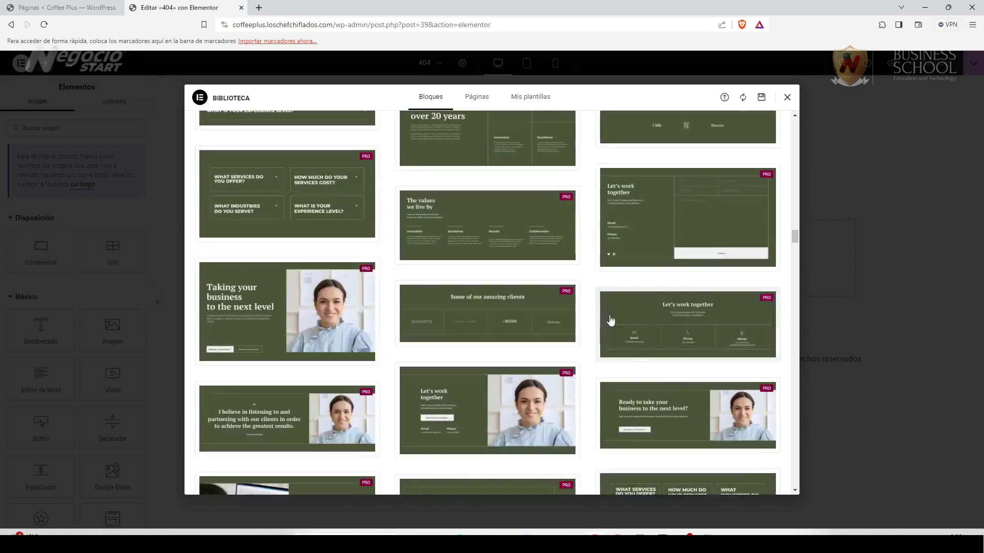
pyautogui.moveTo(794, 245); pyautogui.dragTo(798, 111)
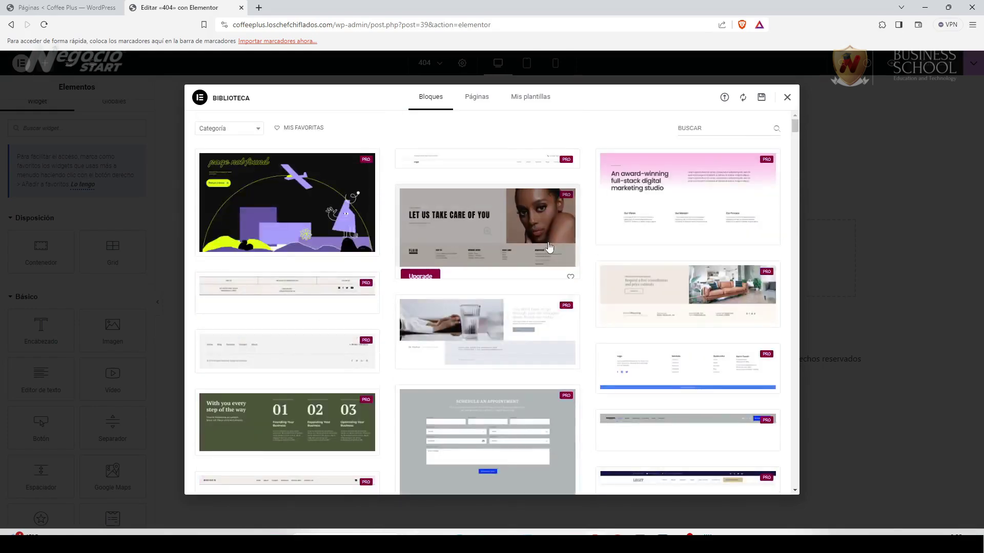
# Browse the Páginas templates, then view Mis plantillas, which has no saved templates.
pyautogui.click(472, 101)
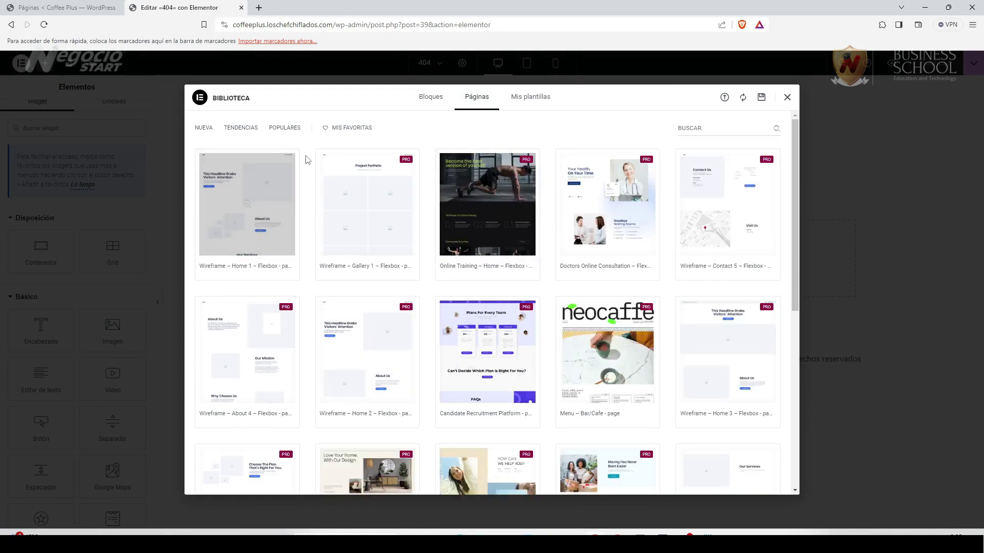
pyautogui.scroll(-3, 653, 288)
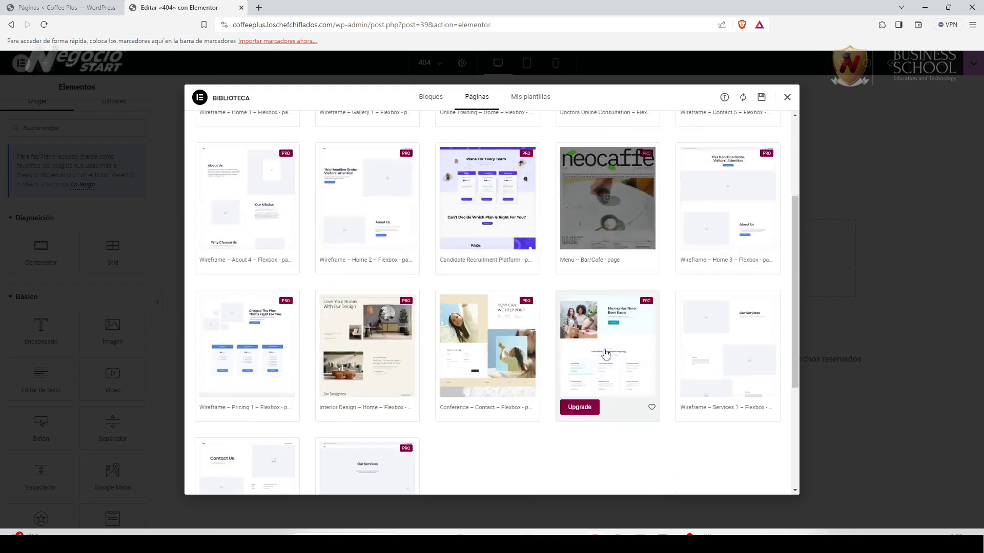
pyautogui.scroll(3, 605, 359)
pyautogui.click(546, 100)
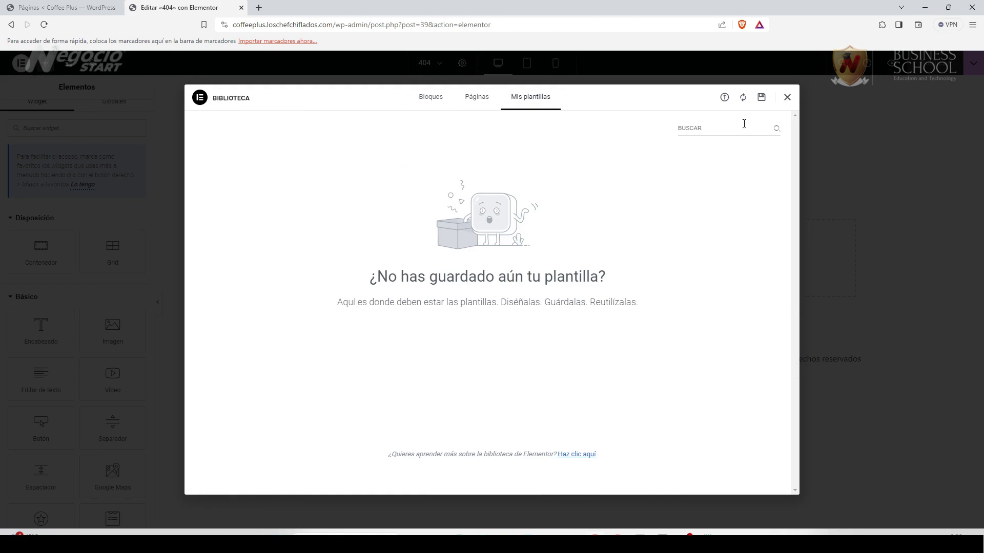
# Import the 404 page template .json file into Elementor's saved templates, allowing unfiltered uploads.
pyautogui.click(724, 97)
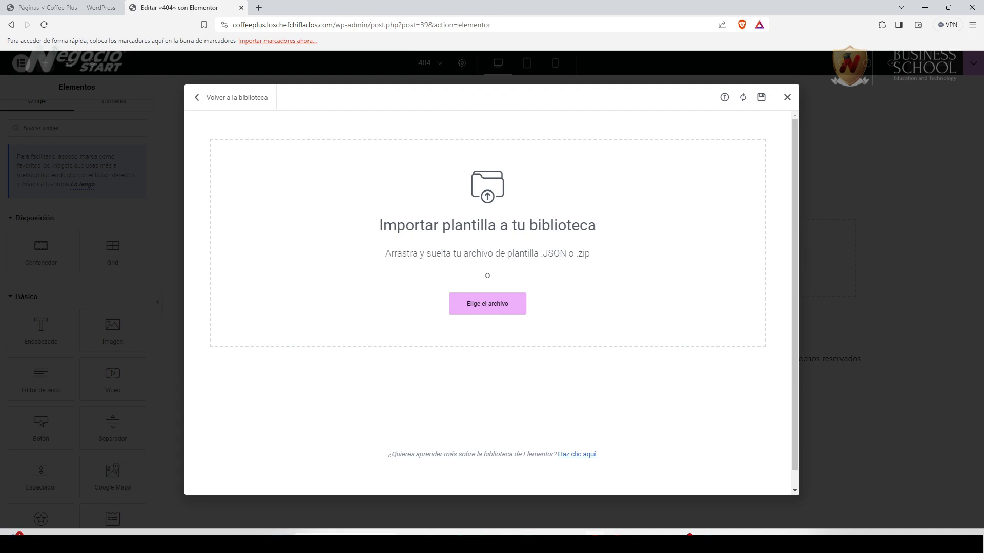
pyautogui.click(488, 304)
pyautogui.moveTo(619, 126); pyautogui.dragTo(434, 147)
pyautogui.moveTo(125, 233); pyautogui.dragTo(551, 251)
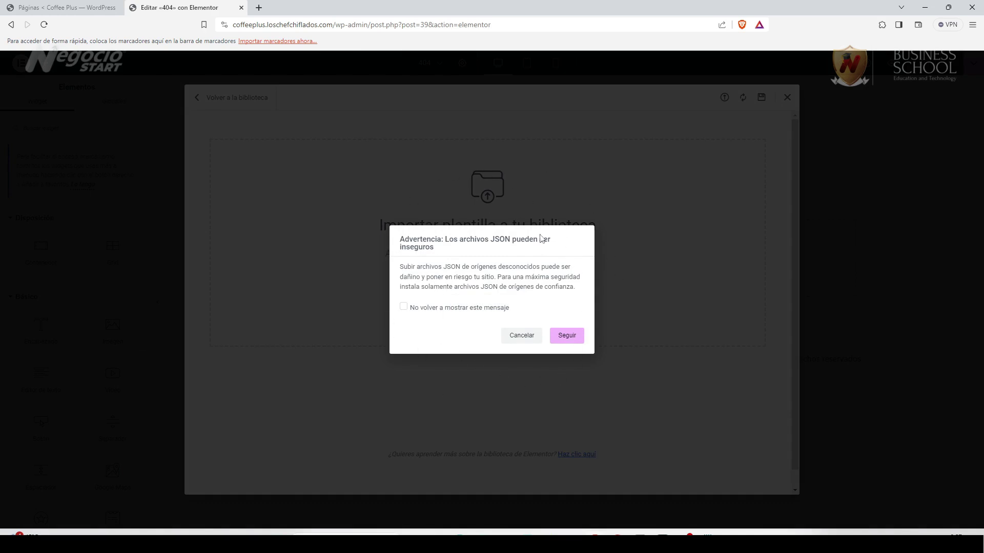
pyautogui.click(566, 335)
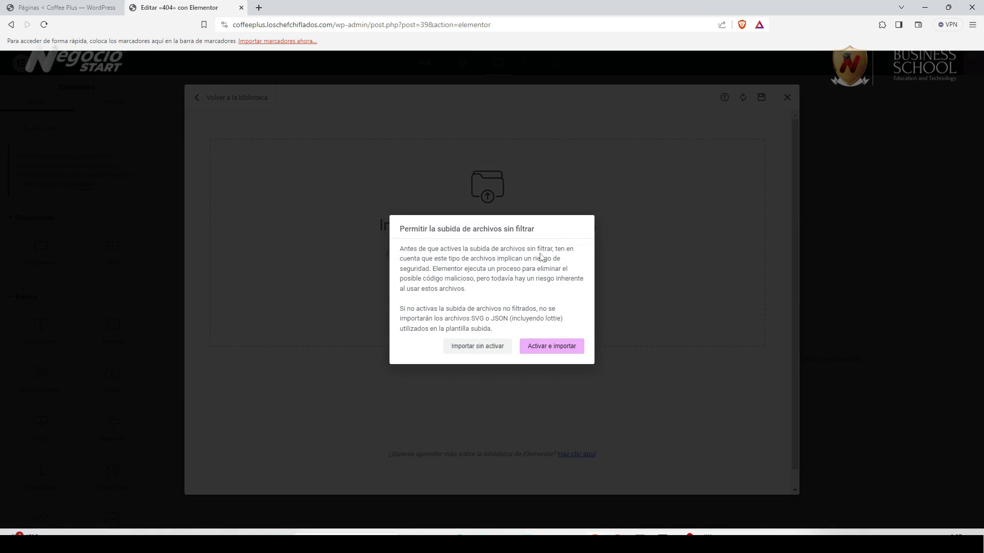
pyautogui.click(559, 350)
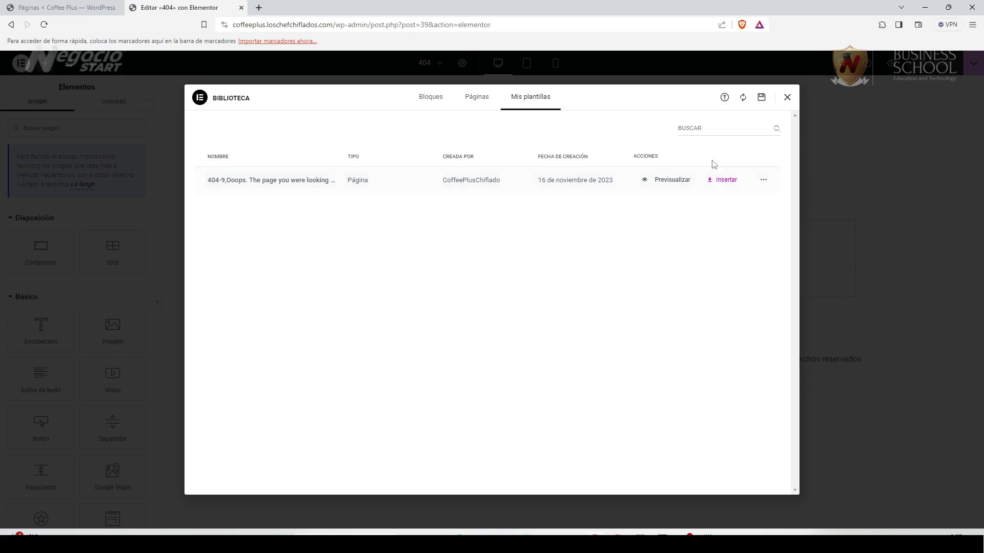
# Insert the imported 404 template into the page and set Esconder título to Sí.
pyautogui.click(723, 180)
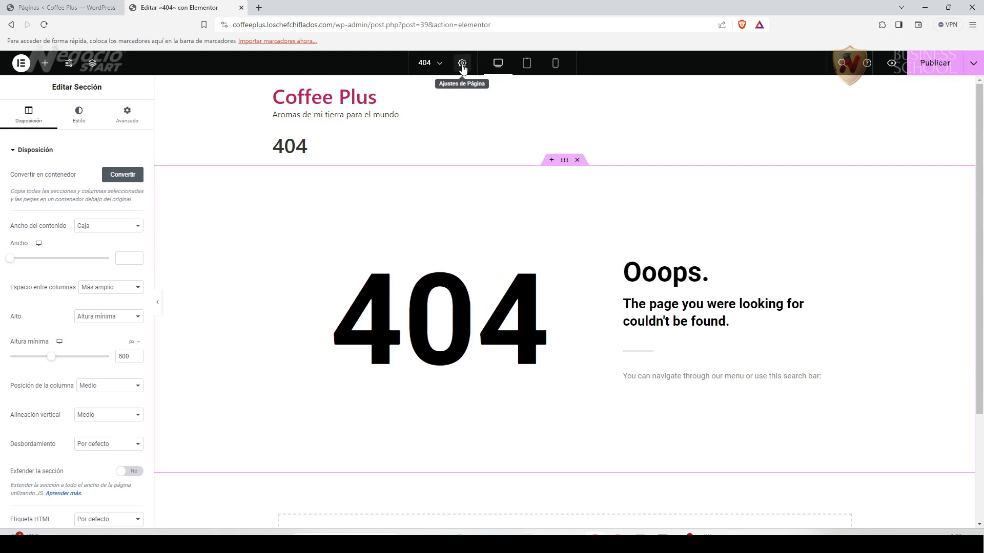
pyautogui.click(463, 67)
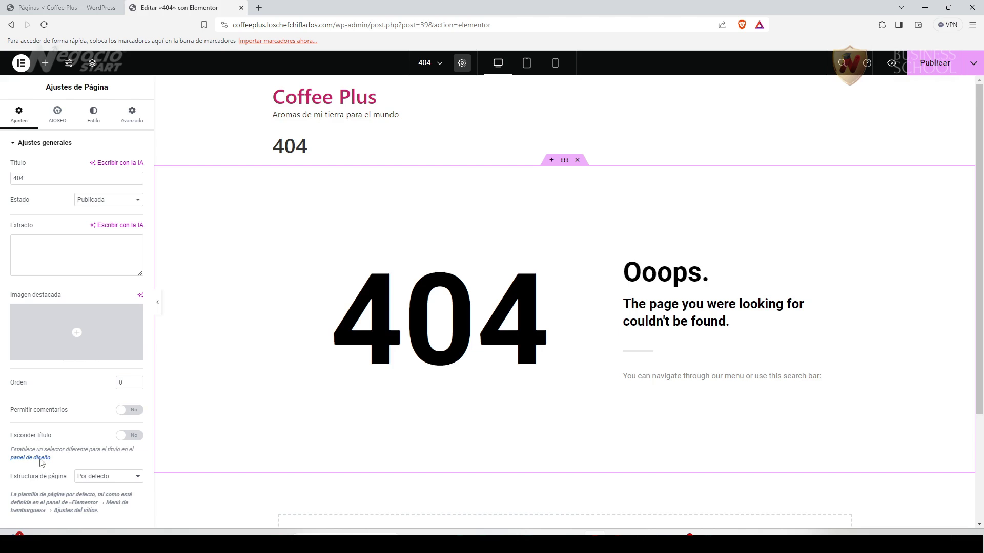
pyautogui.click(135, 436)
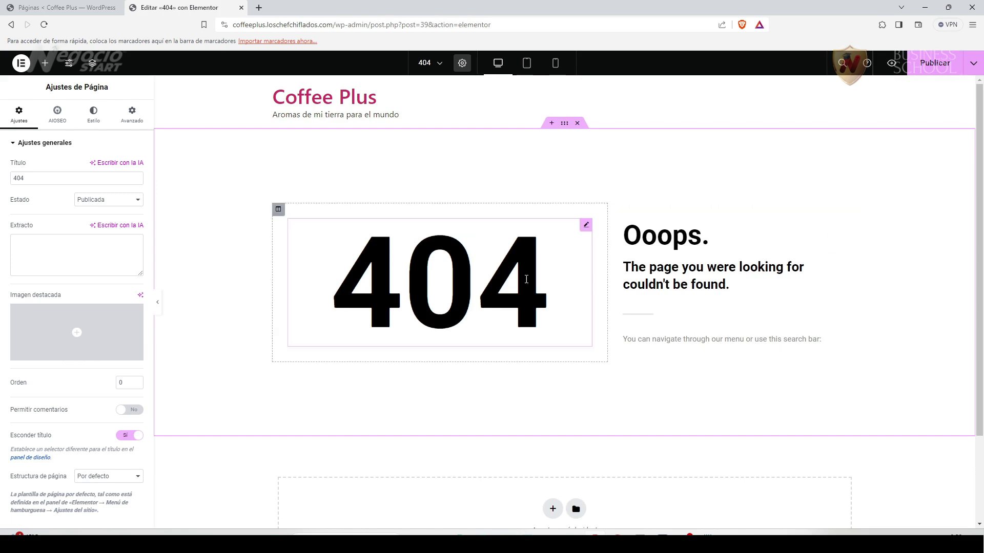
# Change the subheading to 'Parece que el contenido que estás buscando no existe'.
pyautogui.click(833, 270)
pyautogui.moveTo(66, 210); pyautogui.dragTo(9, 191)
pyautogui.write('Parece que el contenido que estás buscando noexiste')
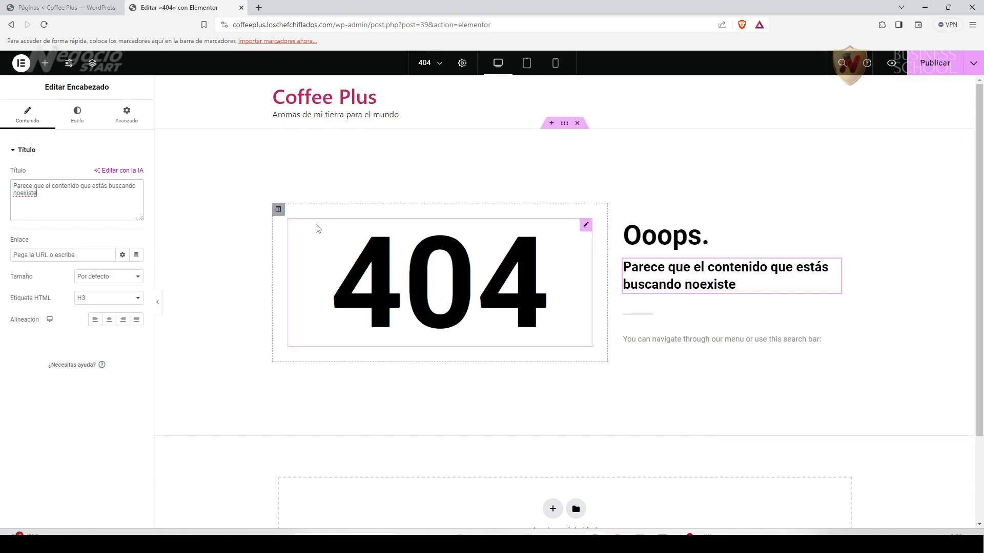
pyautogui.click(20, 194)
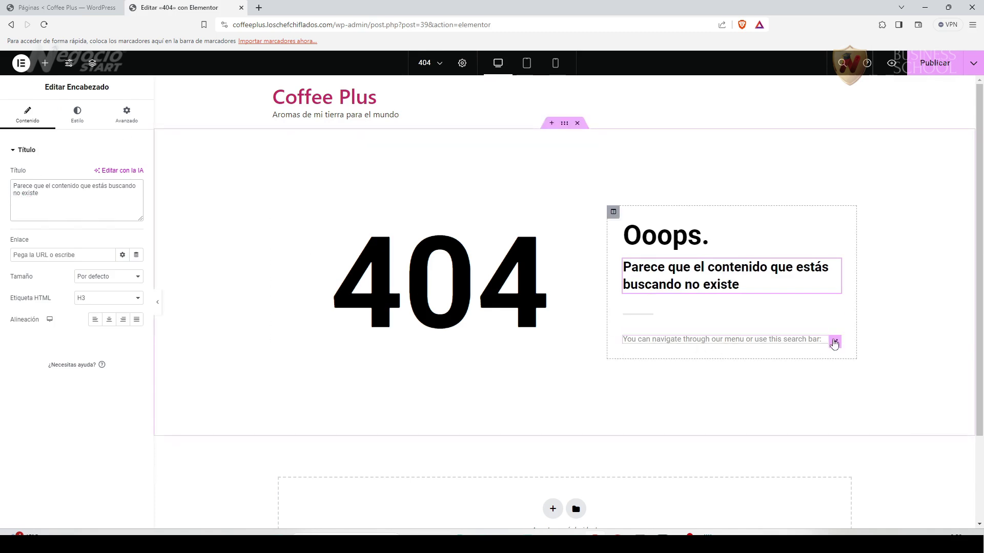
# Replace the search note with the pasted Spanish text, removing its trailing colon.
pyautogui.click(832, 340)
pyautogui.click(47, 195)
pyautogui.hotkey('ctrl', 'a')
pyautogui.write('Puedes navegar por nuestro menú o utilizar esta barra de búsqueda:')
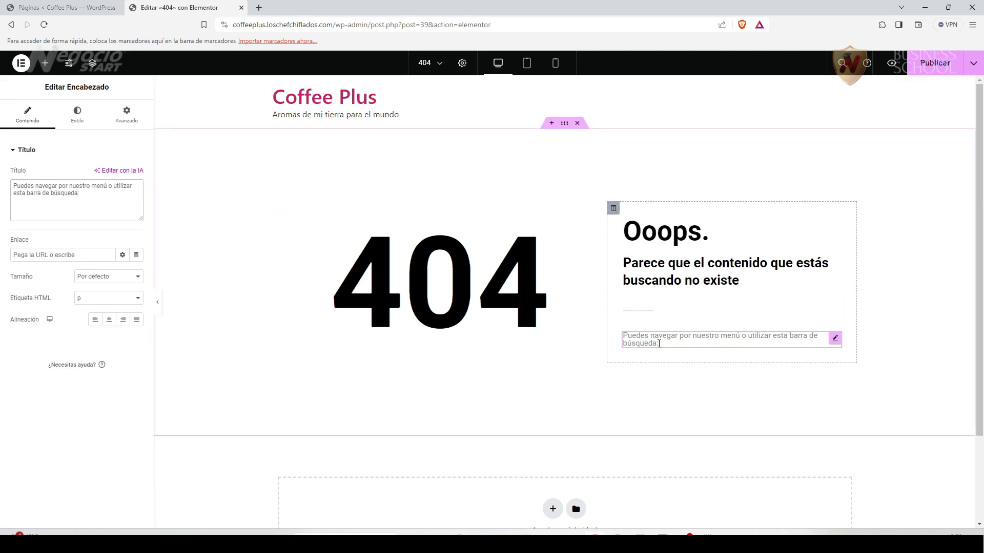
pyautogui.press('BackSpace')
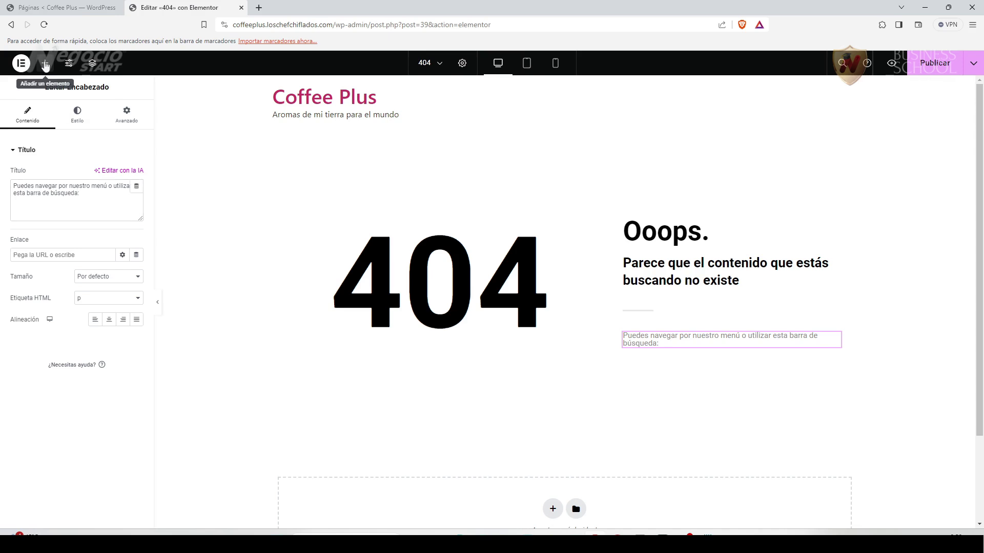
# After a brief 'sea' widget search, change the note's ending to 'ir directamente a la página de Inicio'.
pyautogui.click(45, 63)
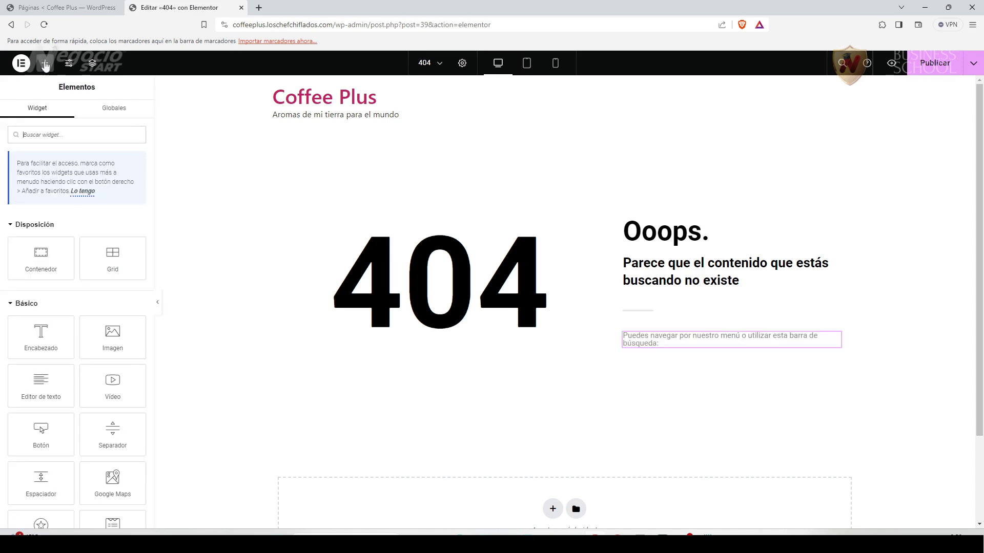
pyautogui.click(31, 133)
pyautogui.write('sea')
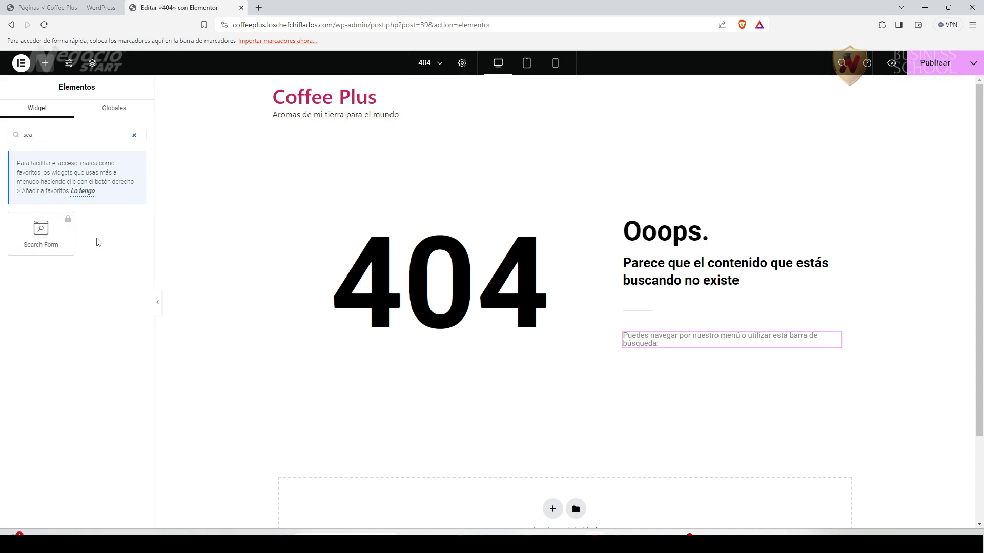
pyautogui.click(134, 135)
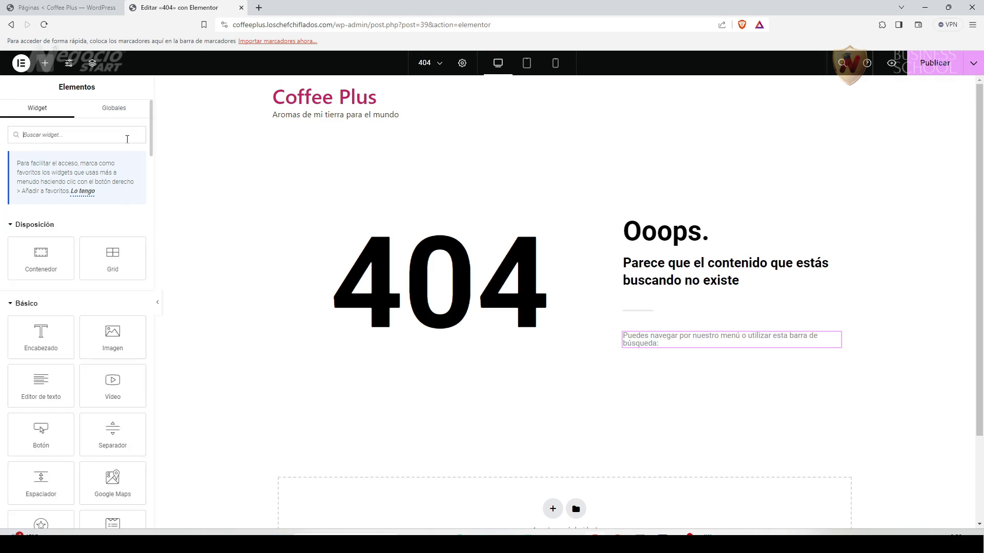
pyautogui.moveTo(114, 186); pyautogui.dragTo(127, 203)
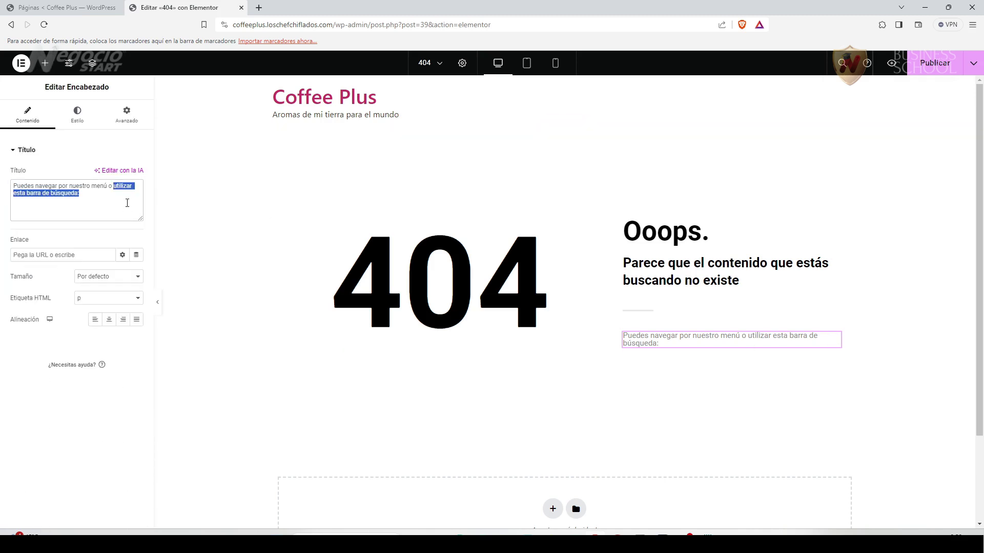
pyautogui.write('ir directamente a la página de Inicio')
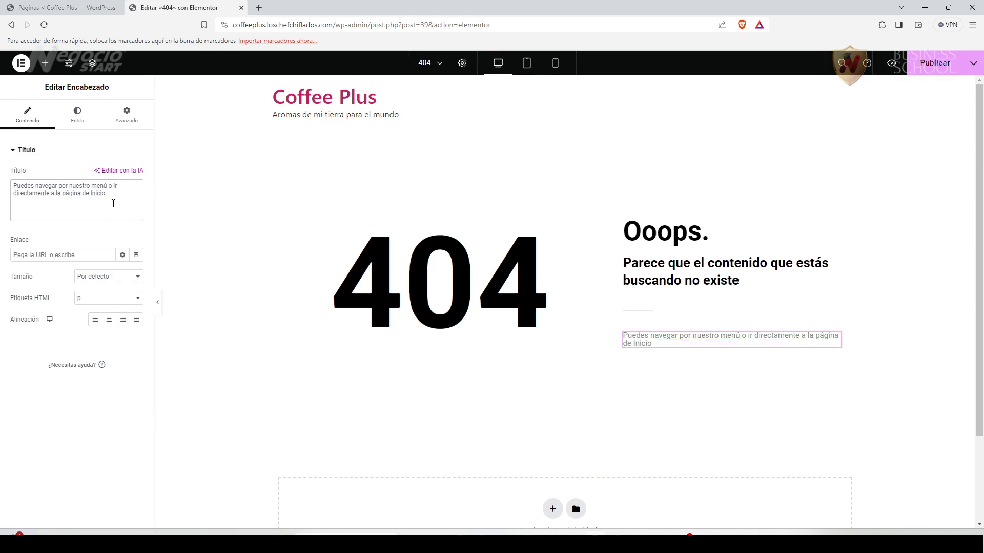
# Place a Botón widget under the note and label it 'Ir a inicio'.
pyautogui.click(45, 63)
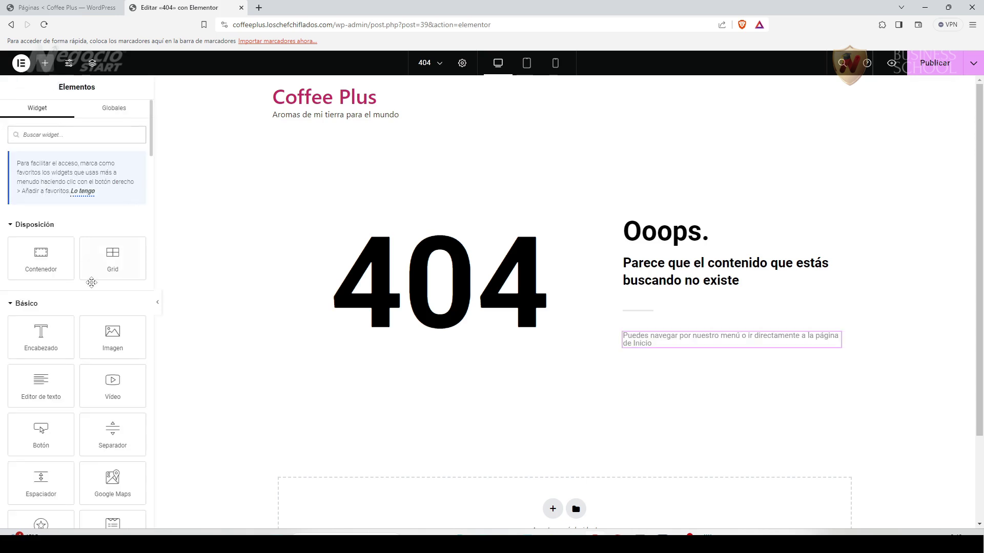
pyautogui.moveTo(52, 432); pyautogui.dragTo(693, 347)
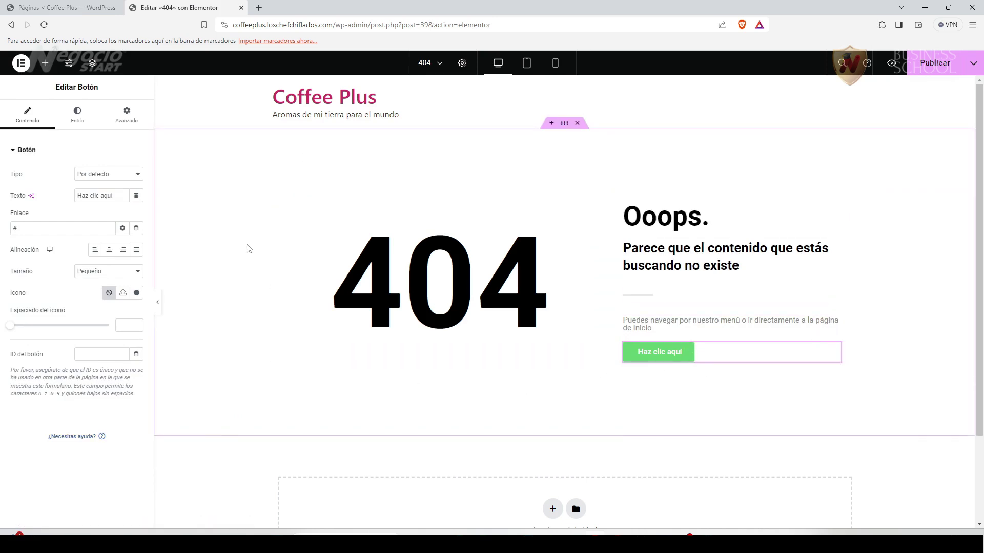
pyautogui.moveTo(115, 195); pyautogui.dragTo(72, 202)
pyautogui.write('Ir a inicio')
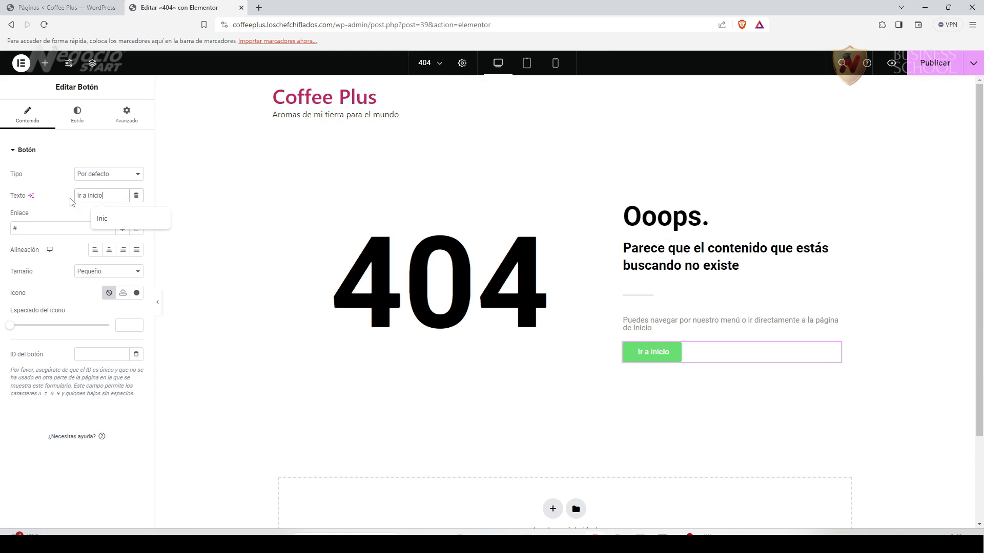
pyautogui.click(38, 420)
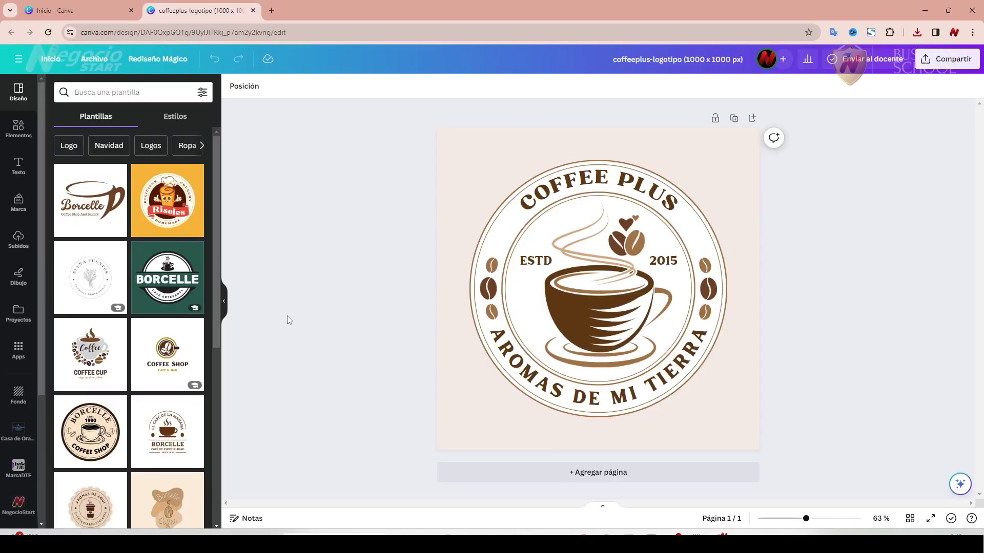
# Copy the Canva logo cup's dark brown hex #603913 and switch back to Elementor.
pyautogui.click(581, 310)
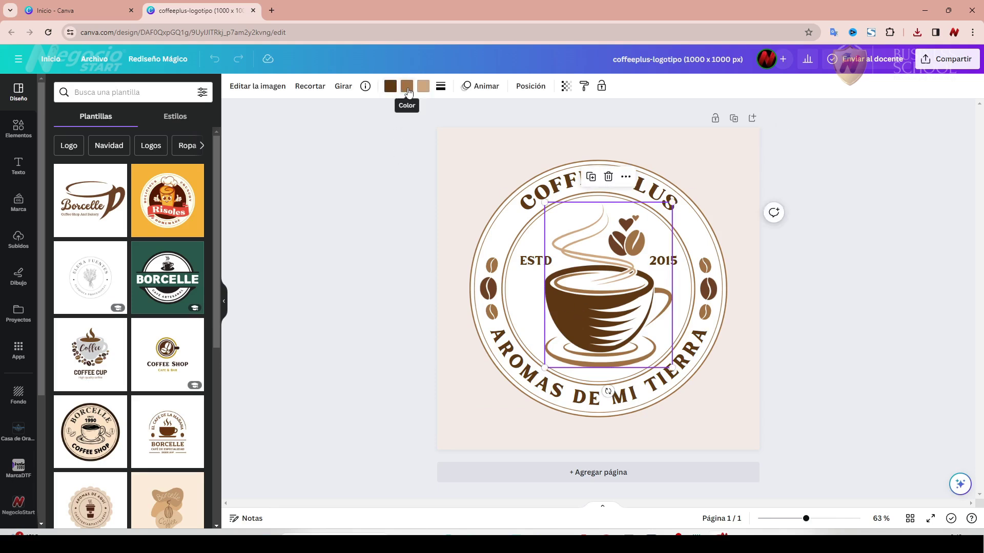
pyautogui.click(391, 87)
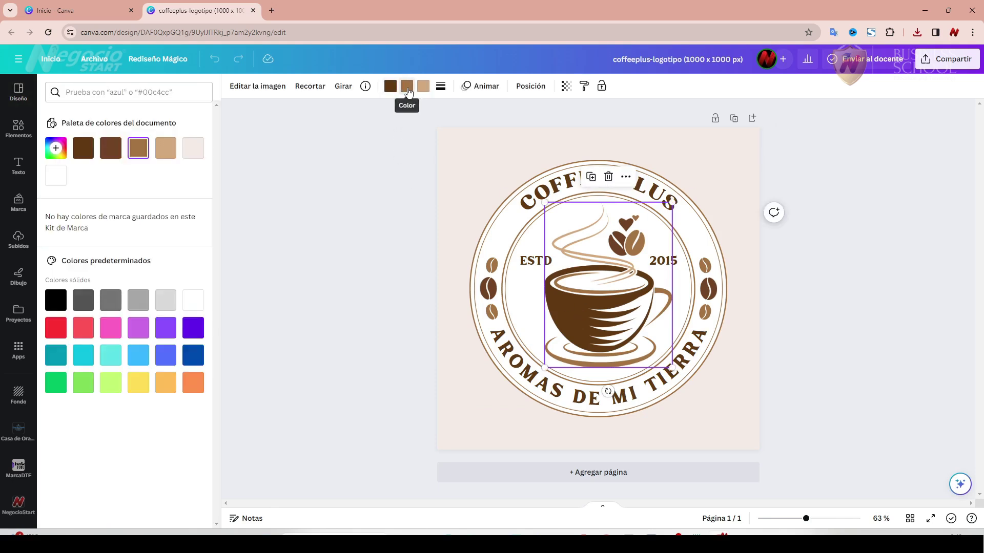
pyautogui.click(64, 157)
pyautogui.hotkey('ctrl', 'c')
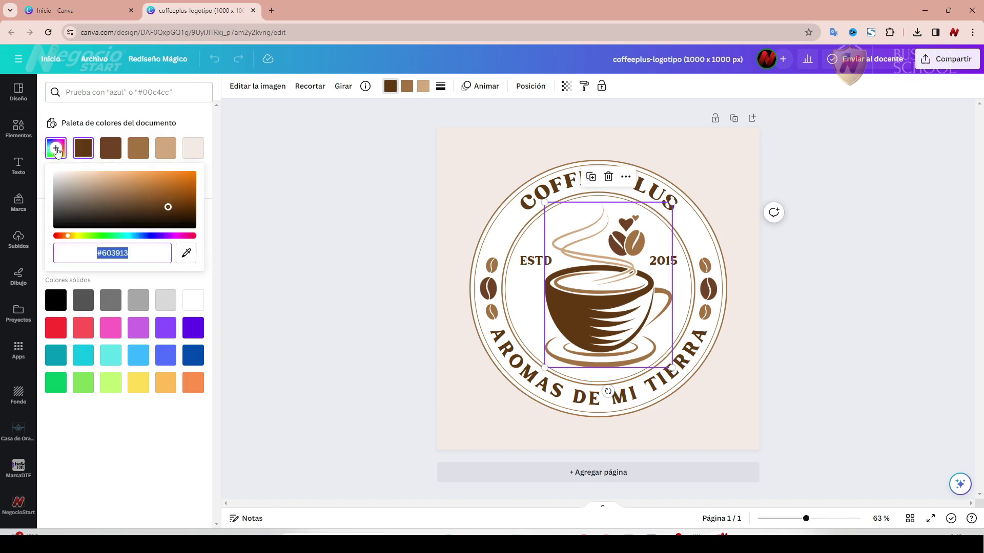
pyautogui.rightClick(114, 253)
pyautogui.click(147, 303)
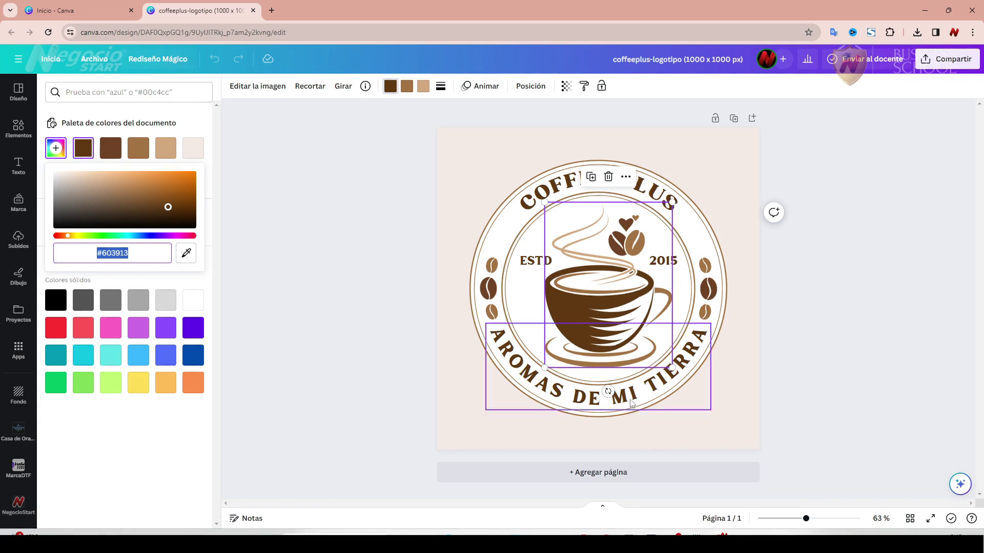
pyautogui.hotkey('alt', 'Tab')
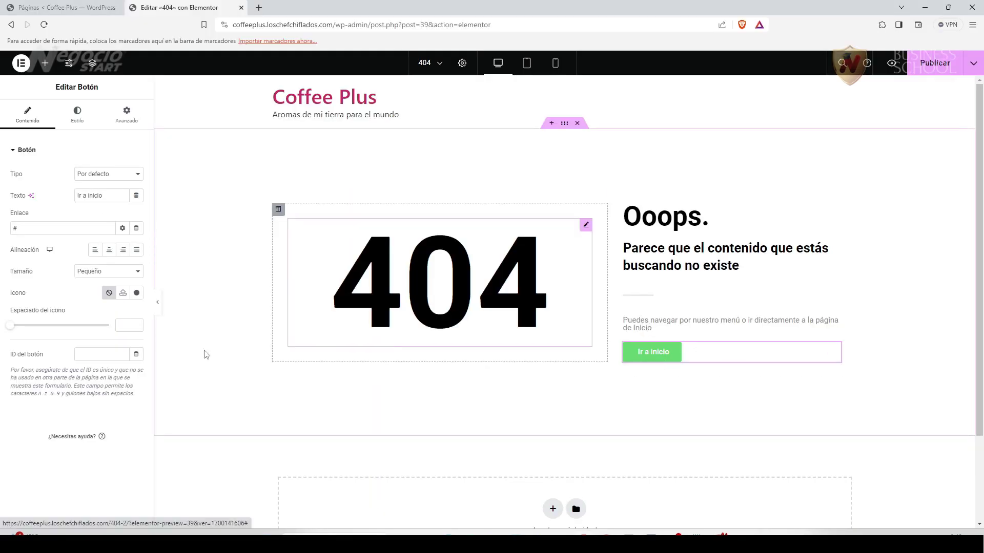
# Set the button's corner radius to 22 and, after trying border styles, leave Tipo de borde at Por defecto.
pyautogui.click(77, 116)
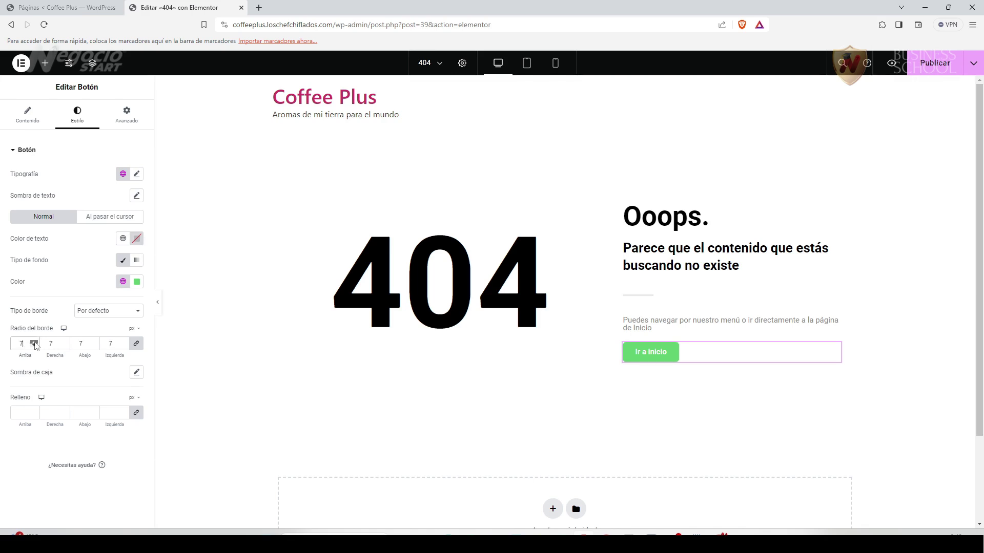
pyautogui.click(34, 342)
pyautogui.click(35, 342)
pyautogui.click(34, 343)
pyautogui.click(140, 312)
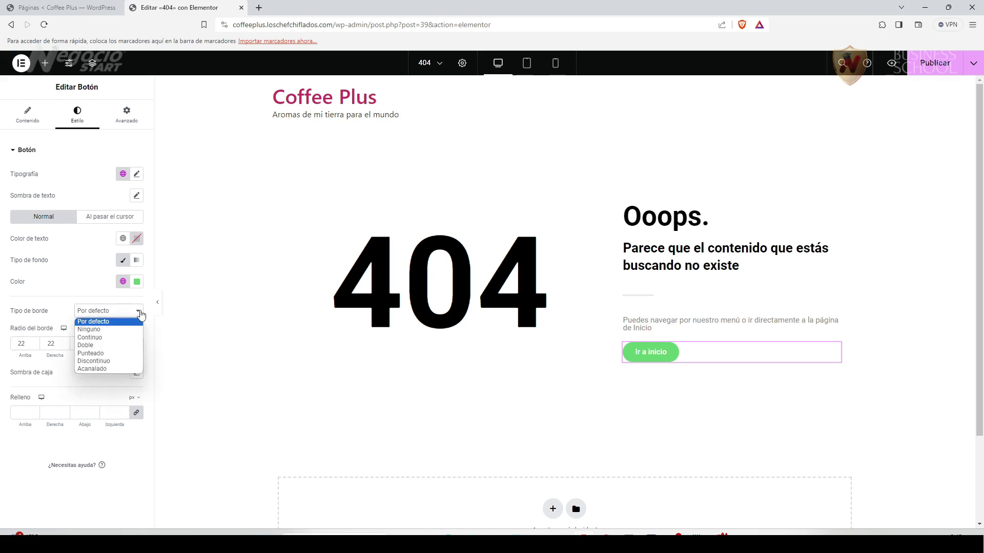
pyautogui.click(105, 337)
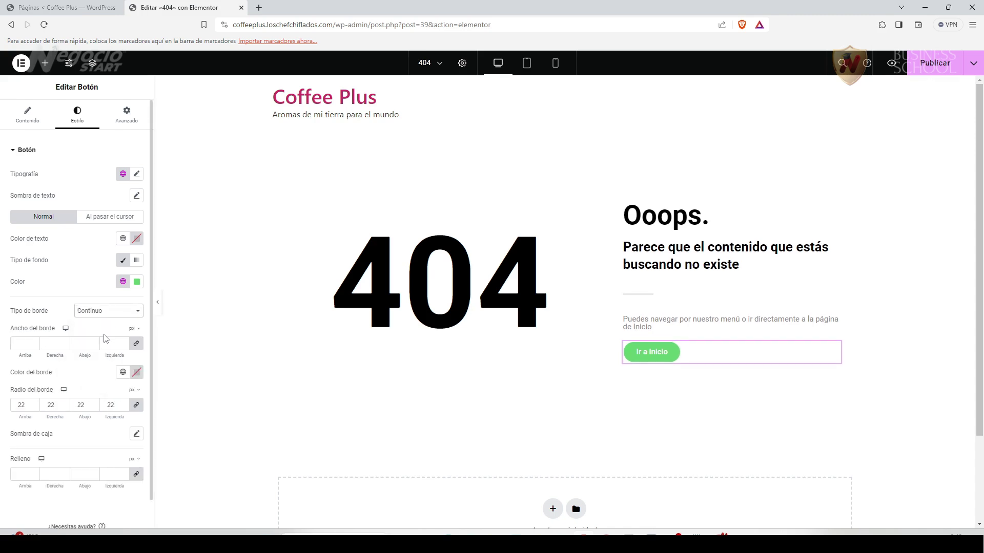
pyautogui.click(131, 314)
pyautogui.click(126, 347)
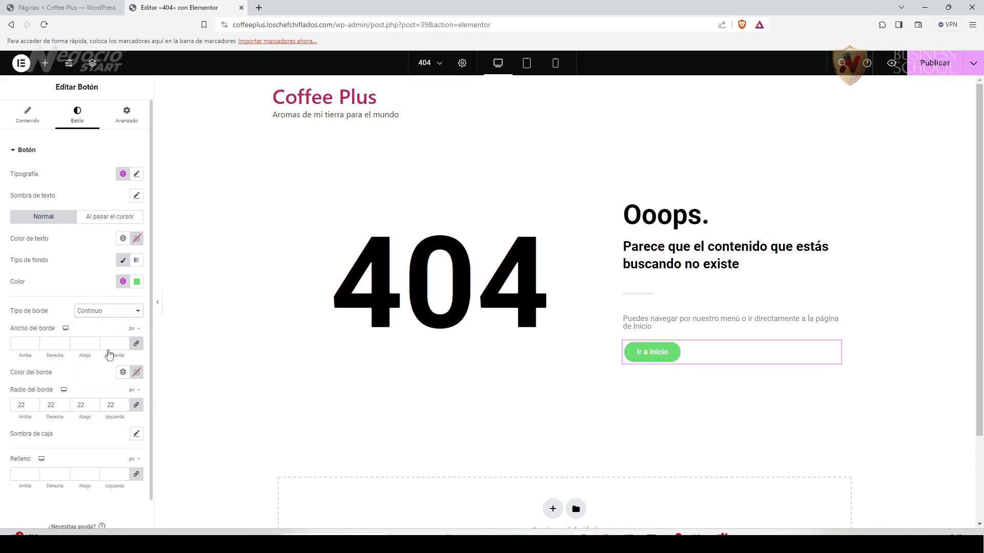
pyautogui.click(138, 313)
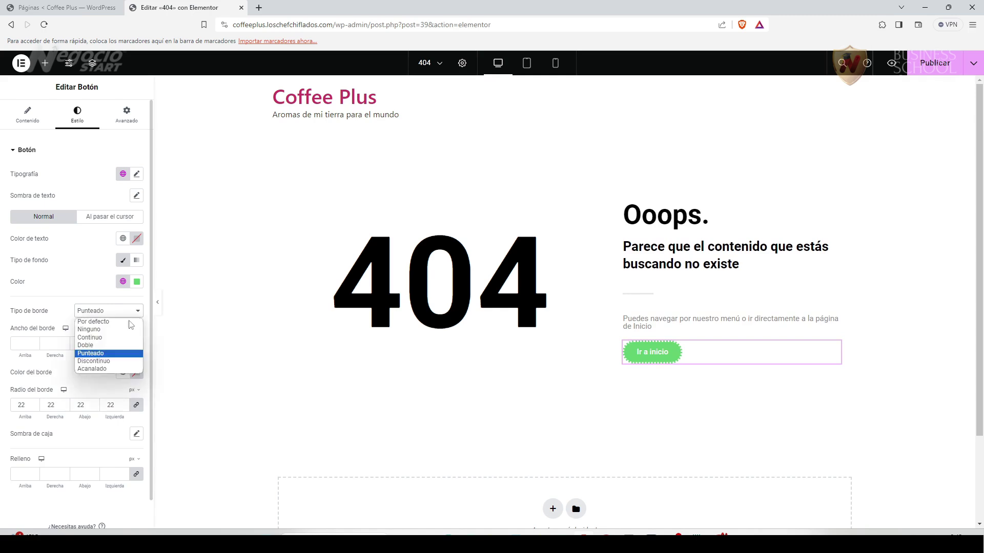
pyautogui.click(108, 362)
pyautogui.click(128, 311)
pyautogui.click(103, 361)
pyautogui.click(129, 312)
pyautogui.click(105, 369)
pyautogui.click(115, 325)
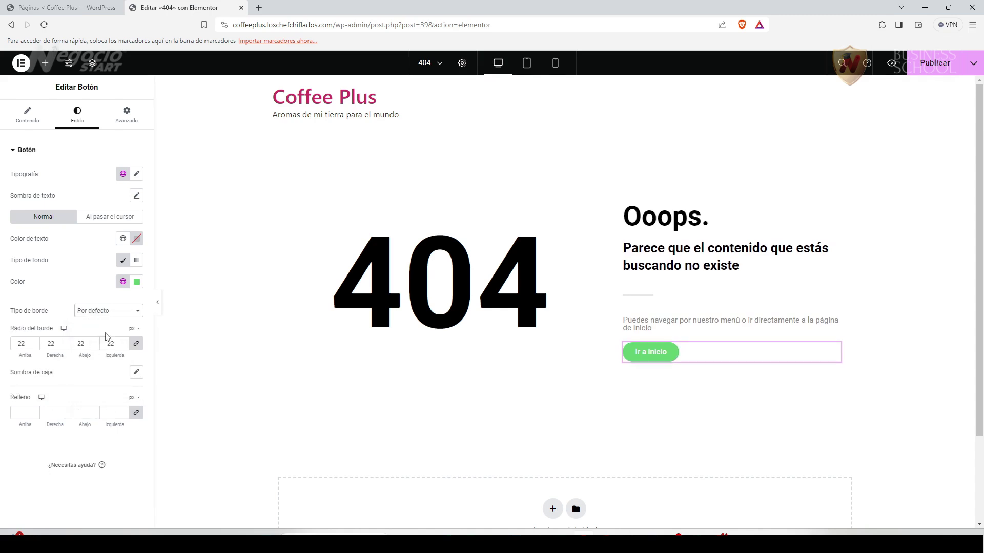
# Experiment with box-shadow colours, then reset Sombra de caja to none.
pyautogui.click(136, 373)
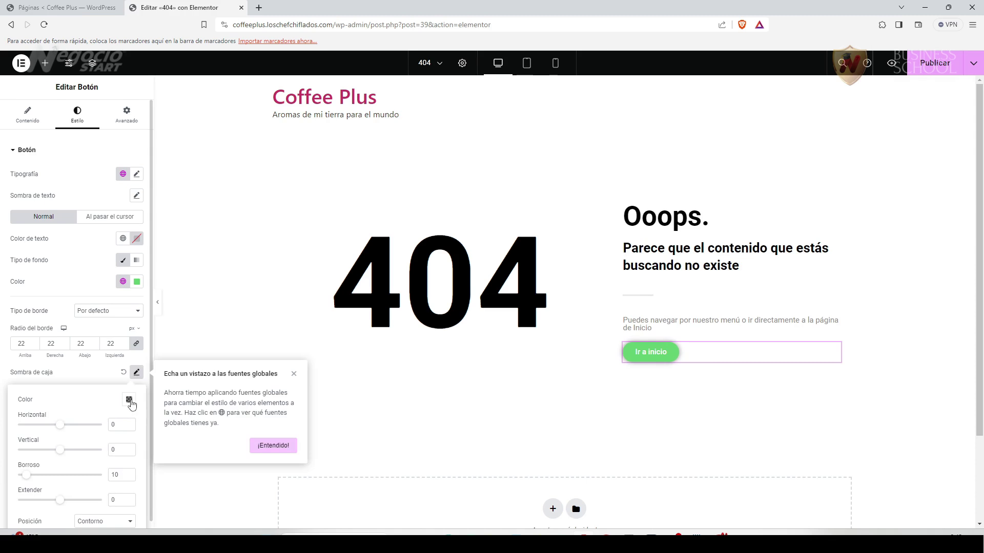
pyautogui.click(129, 403)
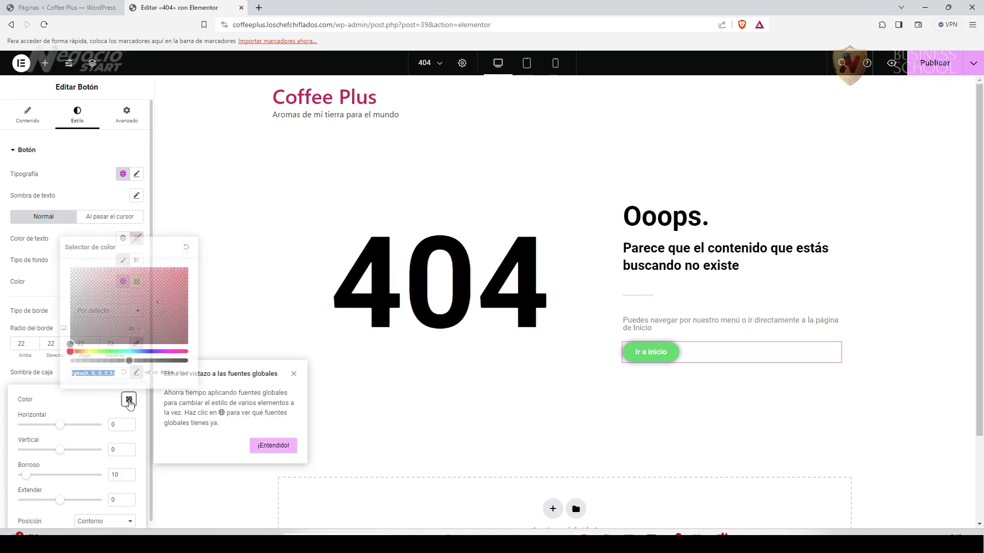
pyautogui.click(167, 328)
pyautogui.moveTo(168, 316)
pyautogui.mouseDown()
pyautogui.moveTo(143, 305)
pyautogui.moveTo(137, 338)
pyautogui.moveTo(150, 334)
pyautogui.moveTo(169, 361)
pyautogui.mouseUp()
pyautogui.click(158, 294)
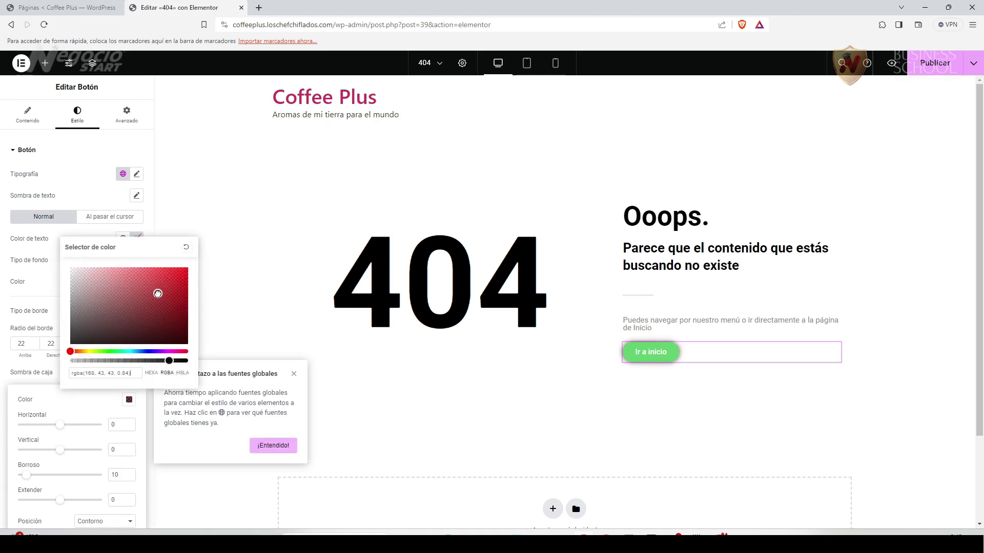
pyautogui.click(186, 247)
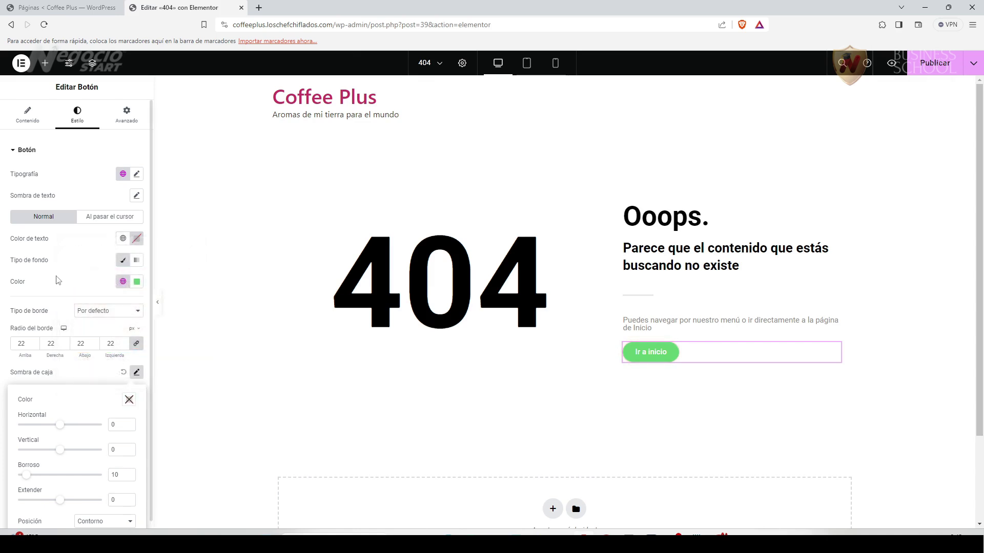
pyautogui.click(123, 373)
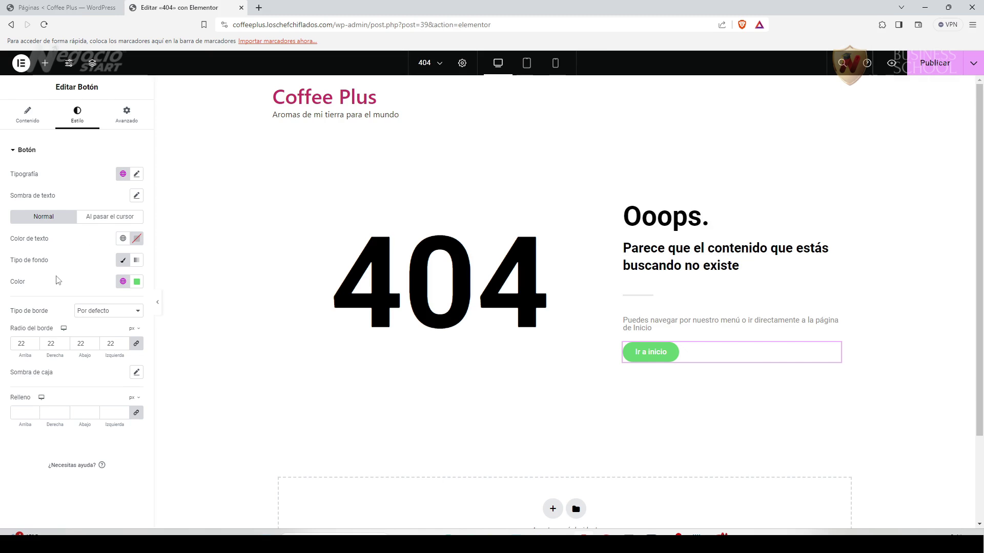
# Set the button's background colour to the logo brown #603913.
pyautogui.click(137, 282)
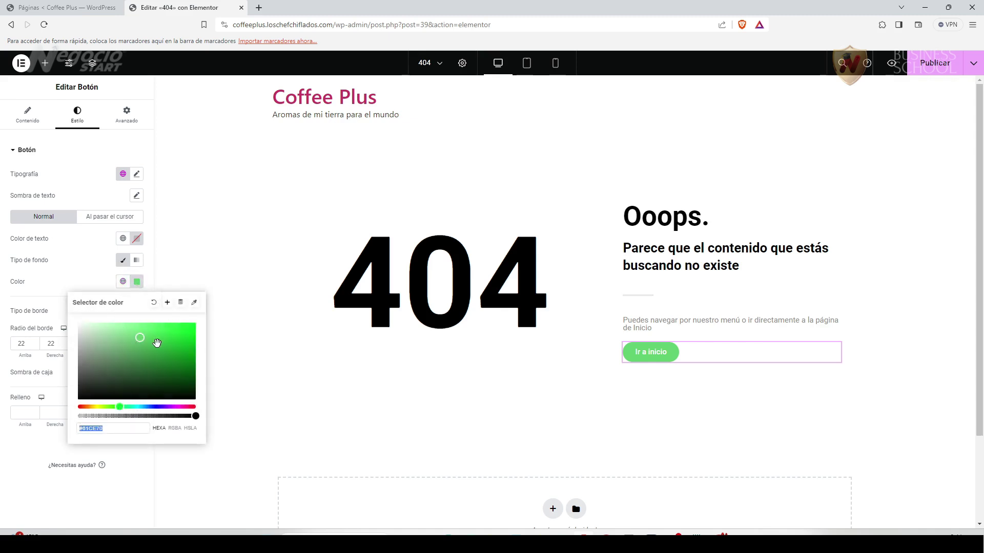
pyautogui.hotkey('ctrl', 'v')
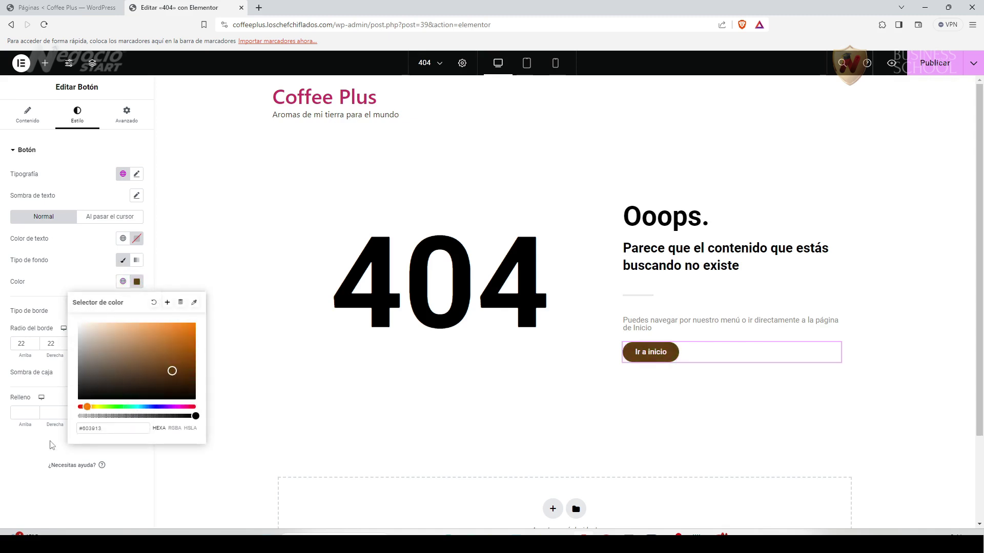
pyautogui.click(34, 451)
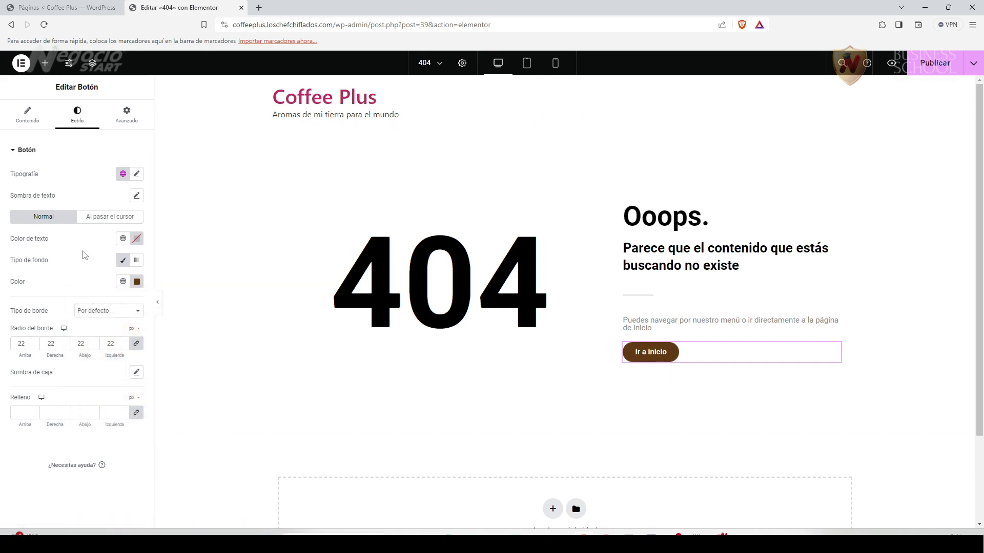
# Make the button text 18 px with 700 (Negrita) weight.
pyautogui.click(137, 174)
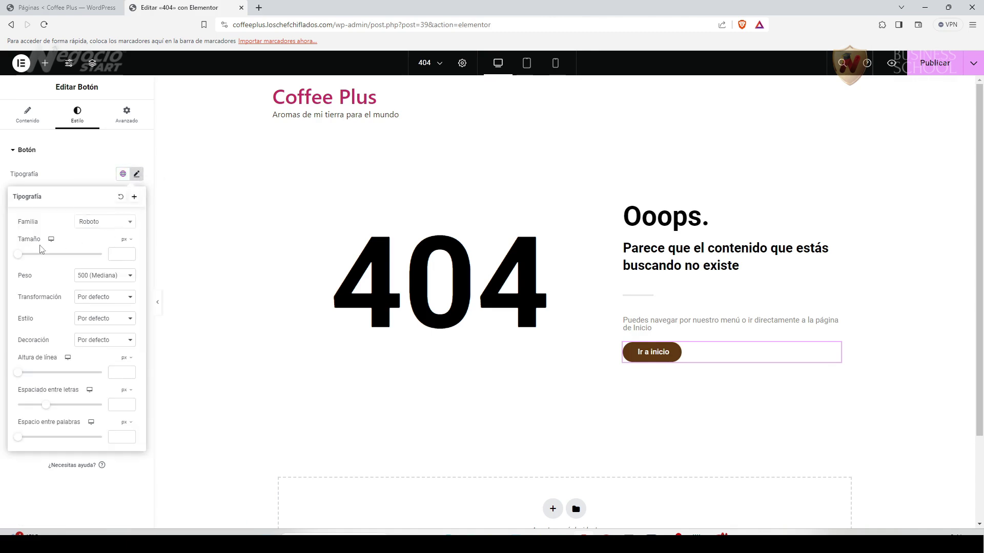
pyautogui.click(19, 254)
pyautogui.moveTo(21, 260); pyautogui.dragTo(25, 261)
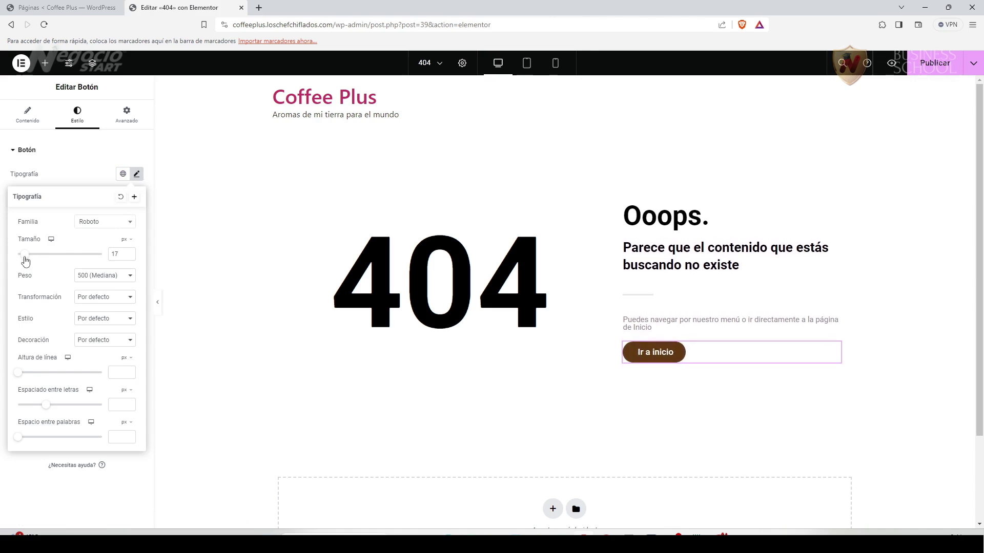
pyautogui.click(130, 252)
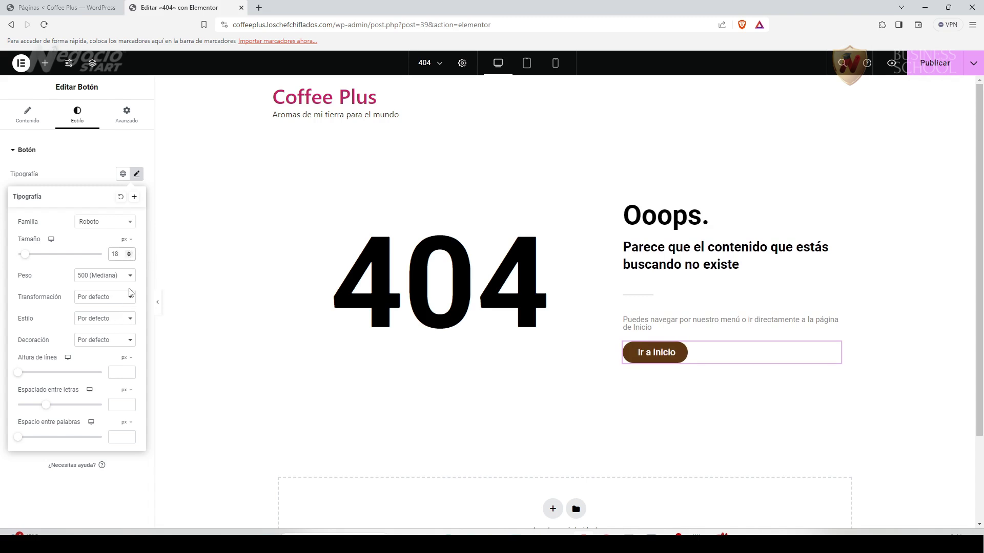
pyautogui.click(130, 278)
pyautogui.press('Down')
pyautogui.press('Down')
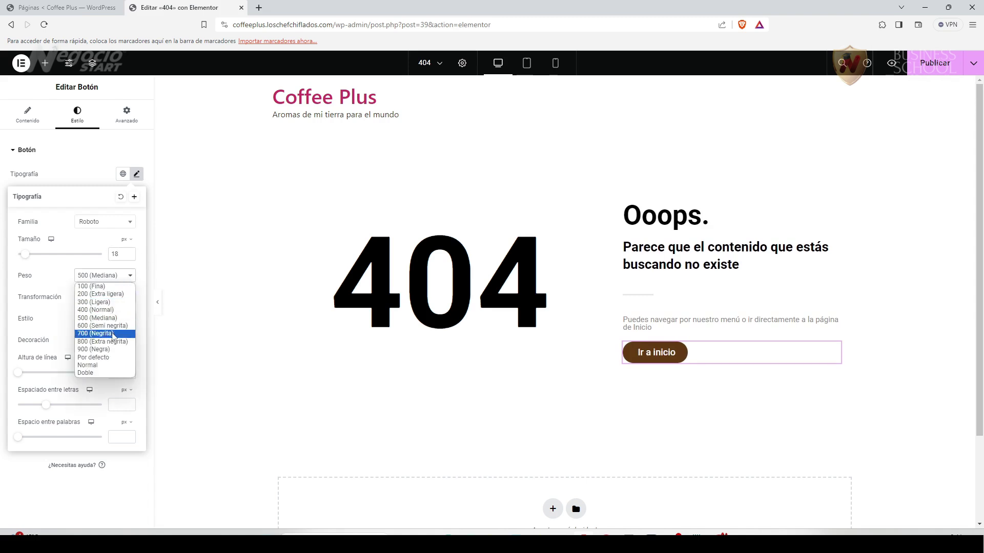
pyautogui.press('Return')
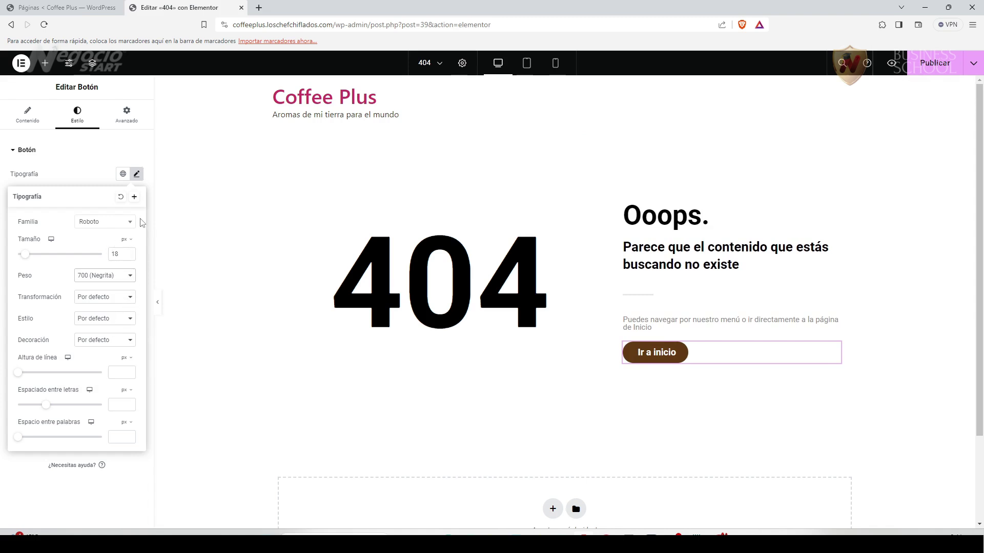
# Look up the COFFEE PLUS title's Bugaki font in Canva to choose the button's font family.
pyautogui.click(131, 225)
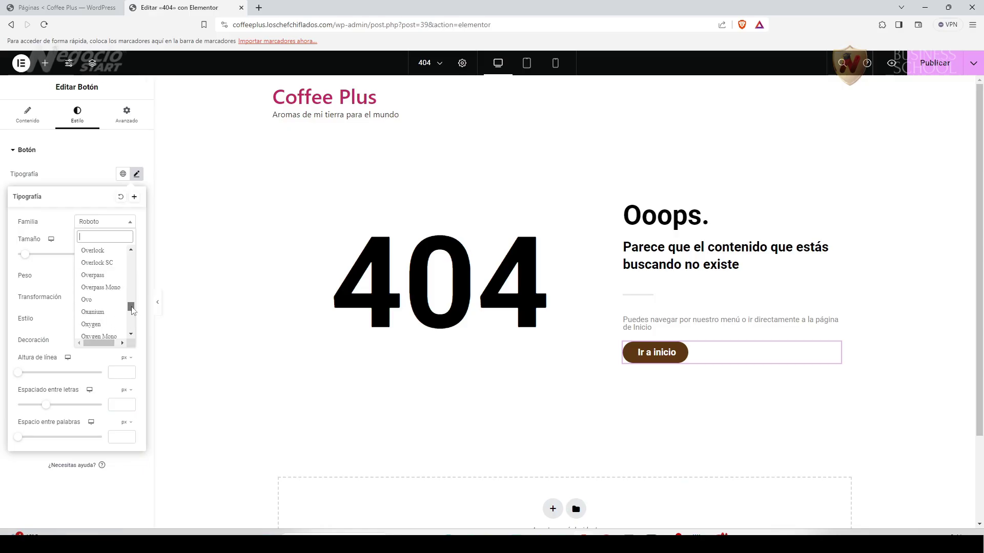
pyautogui.moveTo(131, 298); pyautogui.dragTo(132, 284)
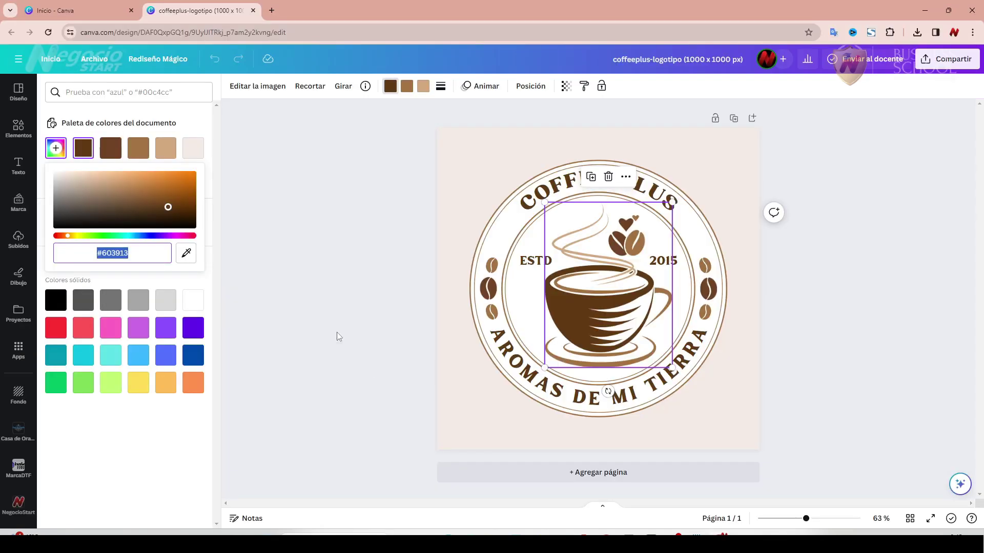
pyautogui.click(399, 204)
pyautogui.click(685, 370)
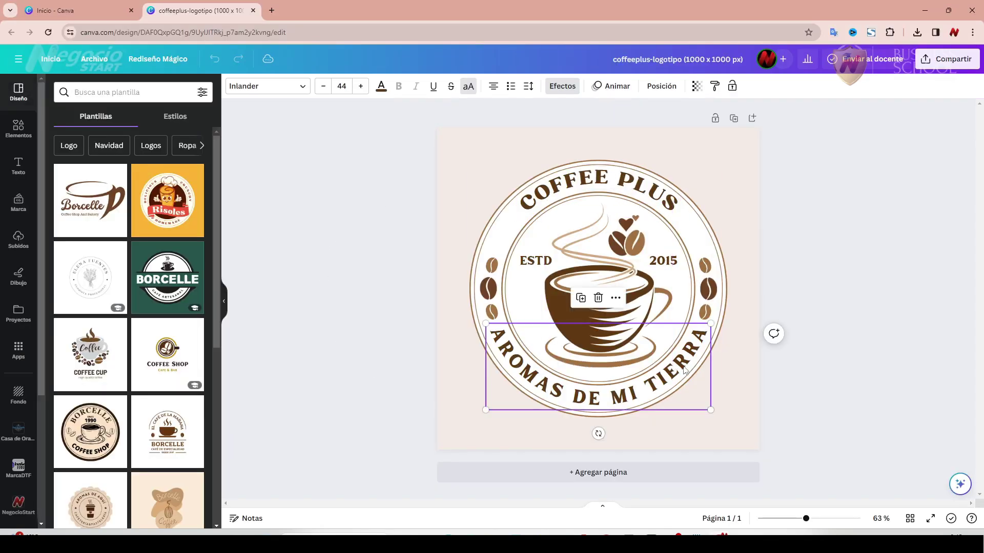
pyautogui.click(569, 190)
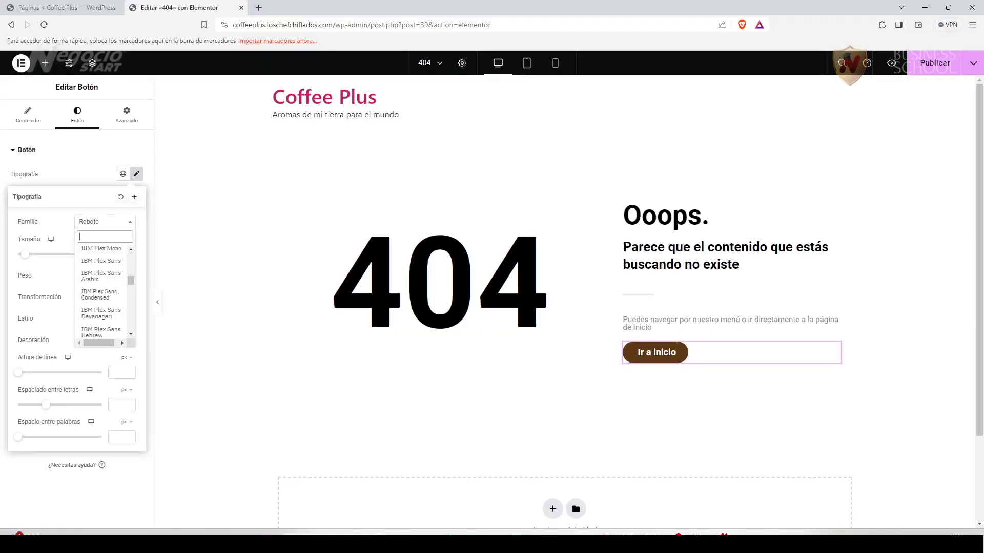
# Close the Tipografía popover to show the brown button's style settings again.
pyautogui.click(14, 500)
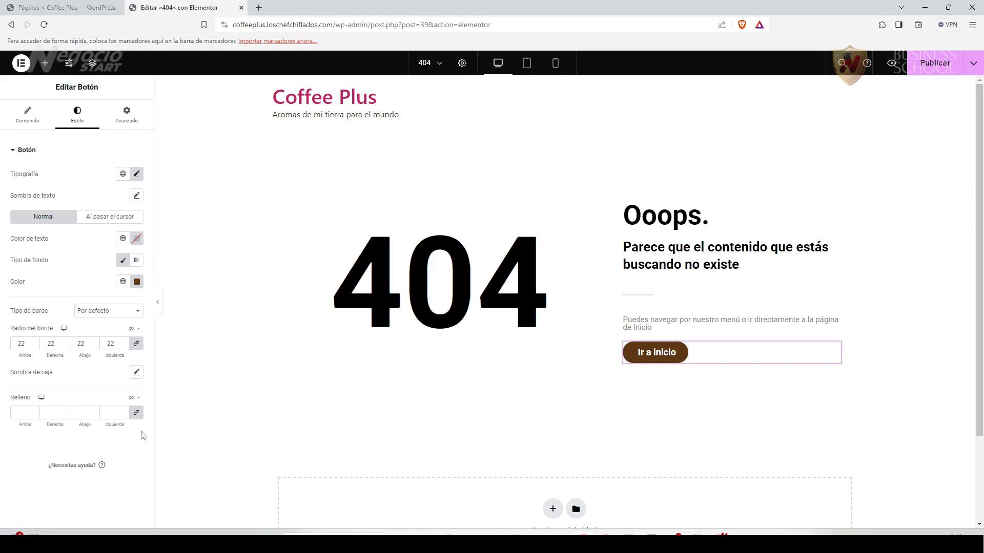
# Set the Ir a inicio button typography to Roboto Serif with weight 500 (Mediana).
pyautogui.click(136, 174)
pyautogui.click(129, 227)
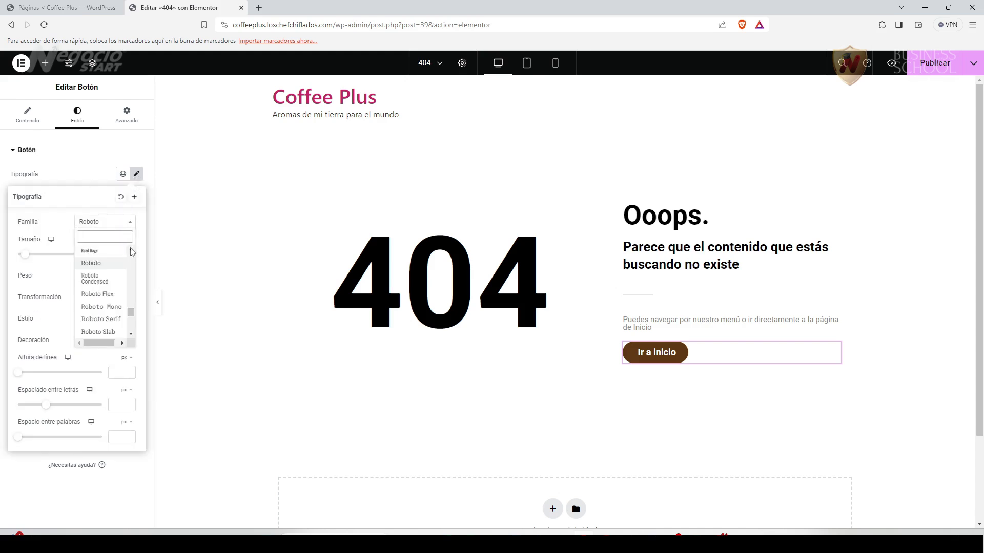
pyautogui.click(121, 318)
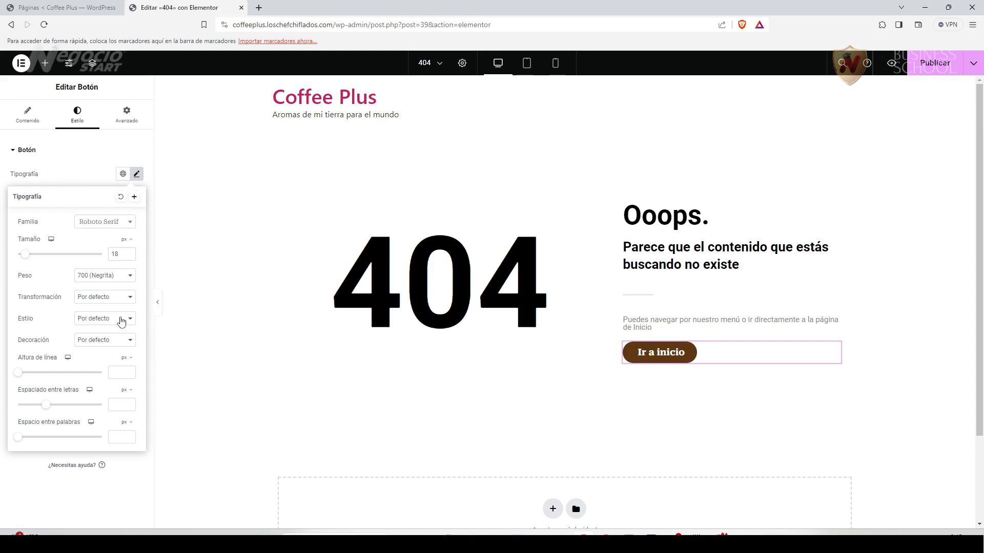
pyautogui.click(131, 279)
pyautogui.click(116, 321)
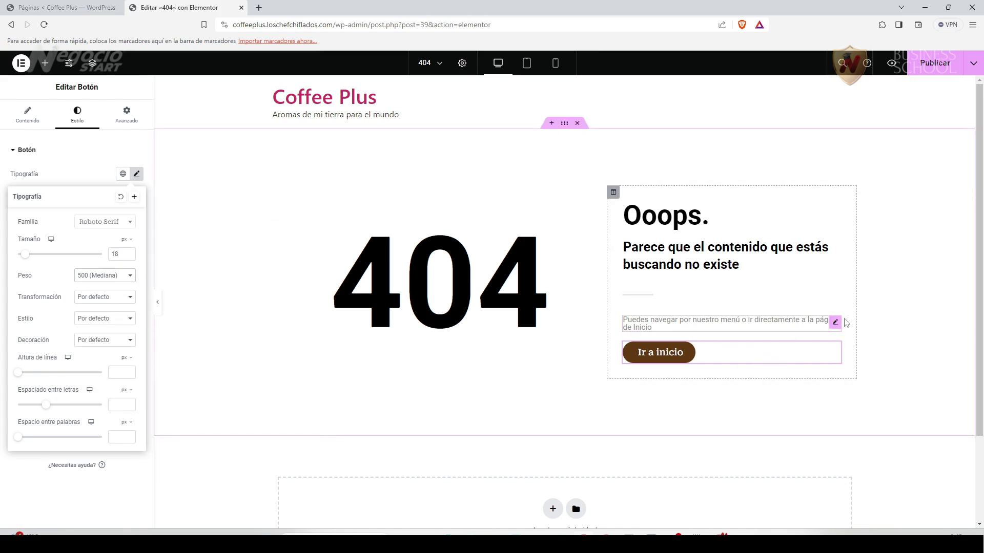
pyautogui.click(834, 323)
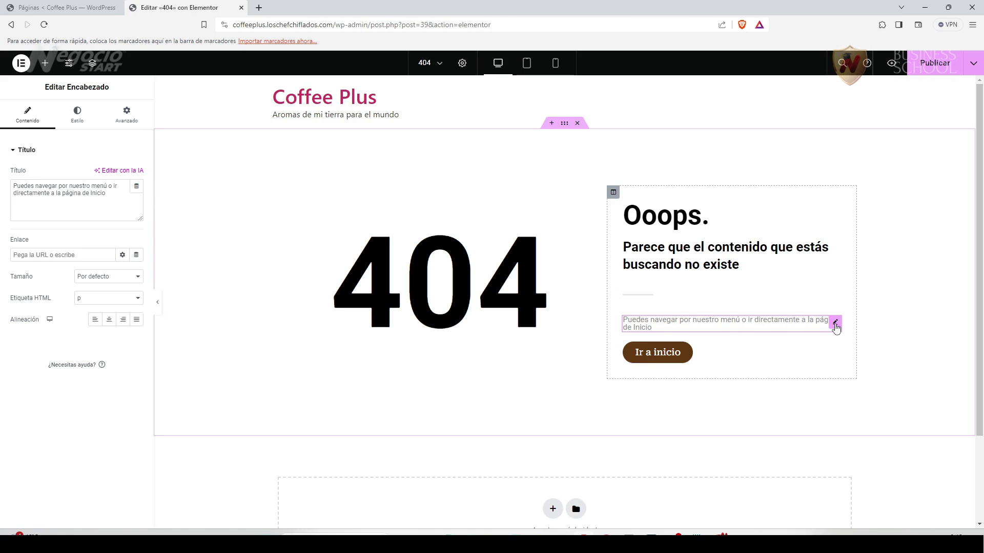
# Review the paragraph's style panel and the Ir a inicio button's typography settings.
pyautogui.click(78, 117)
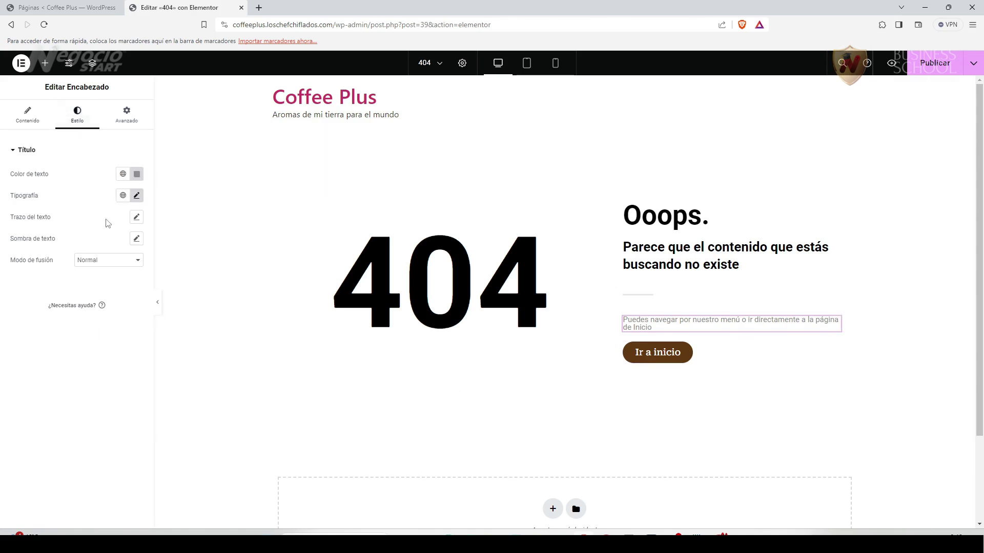
pyautogui.click(28, 115)
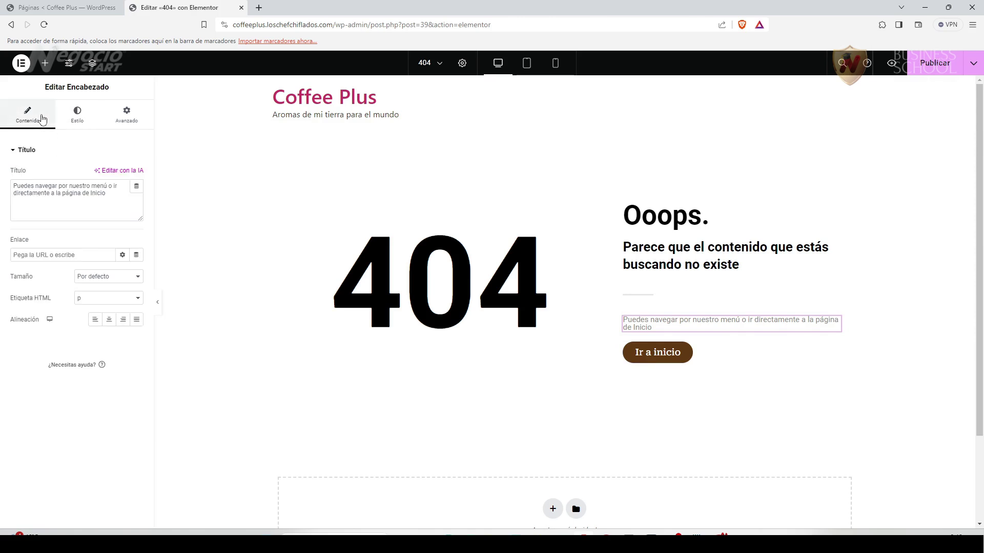
pyautogui.click(834, 348)
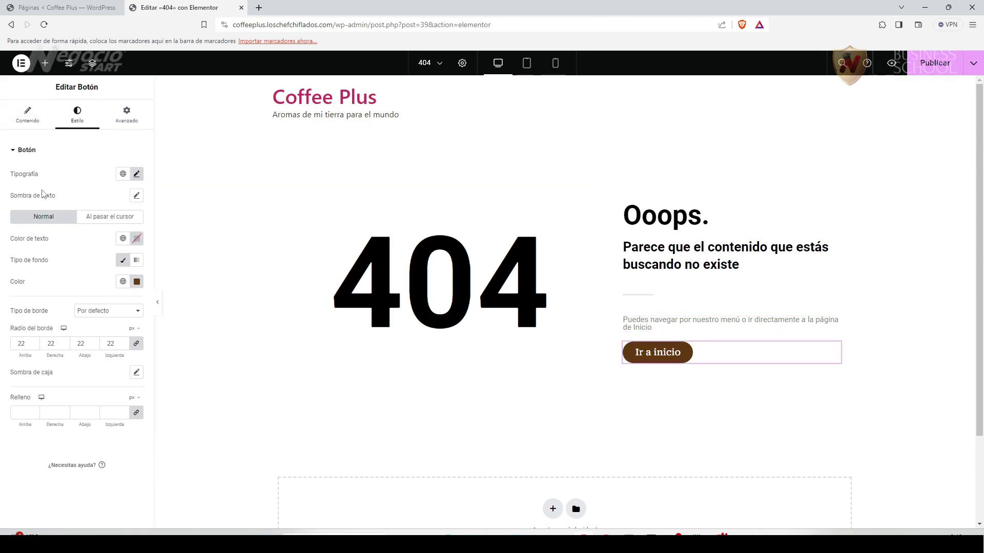
pyautogui.click(136, 174)
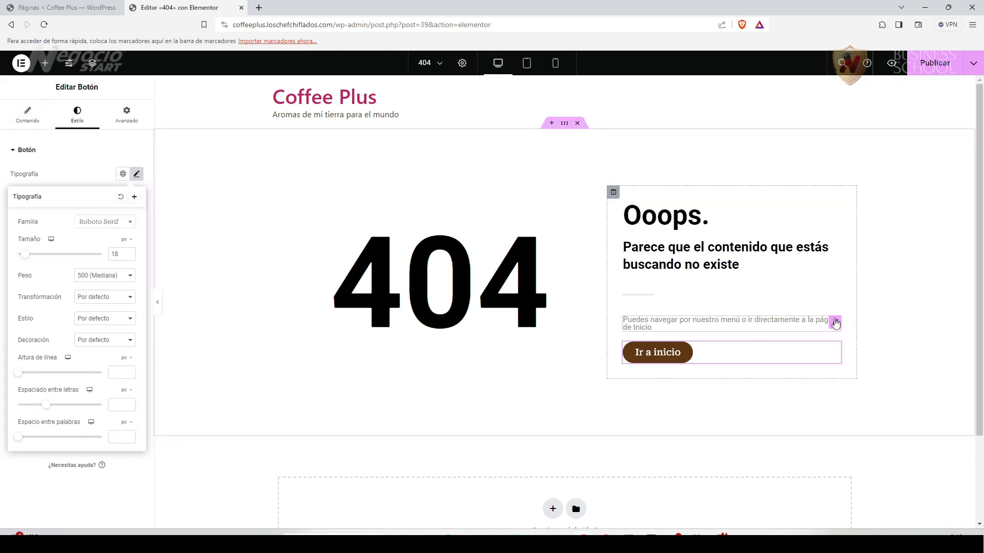
pyautogui.click(836, 321)
# Set the browsing paragraph's font family to Roboto Serif, found by searching 'robot'.
pyautogui.click(79, 123)
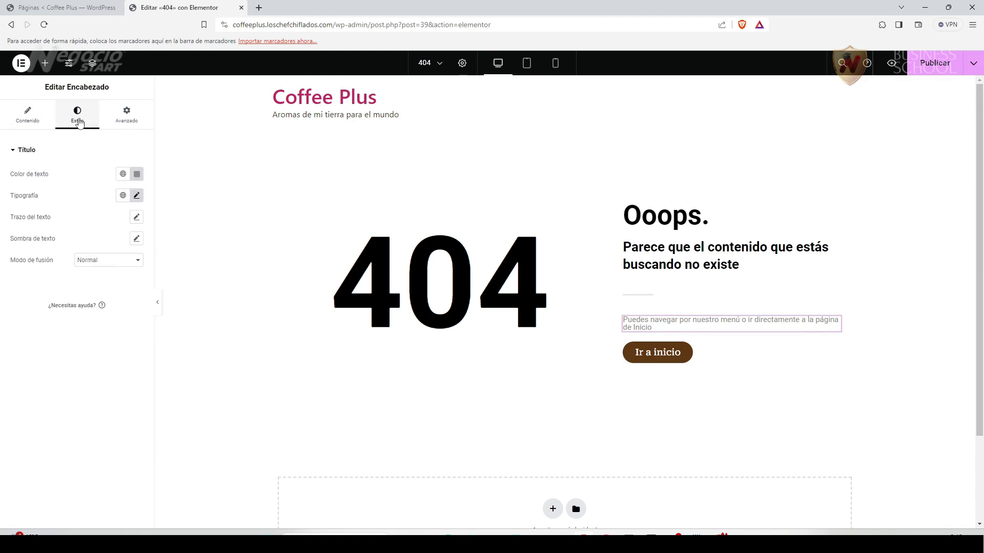
pyautogui.click(137, 195)
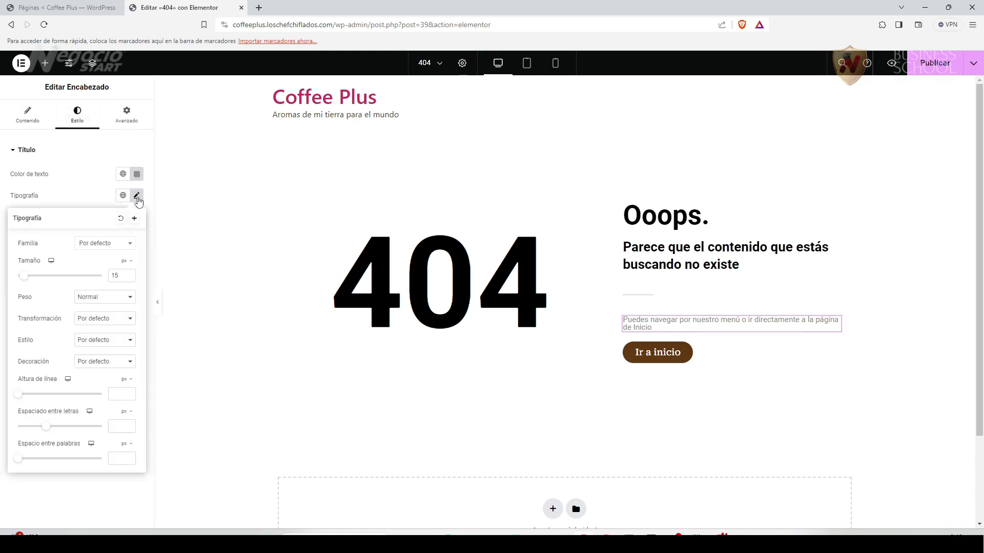
pyautogui.click(128, 248)
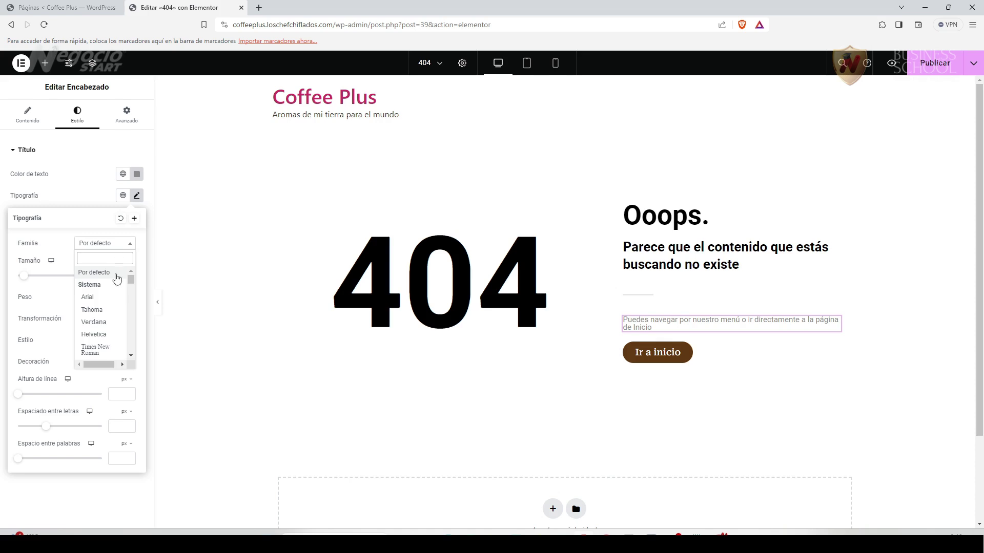
pyautogui.scroll(-1, 109, 336)
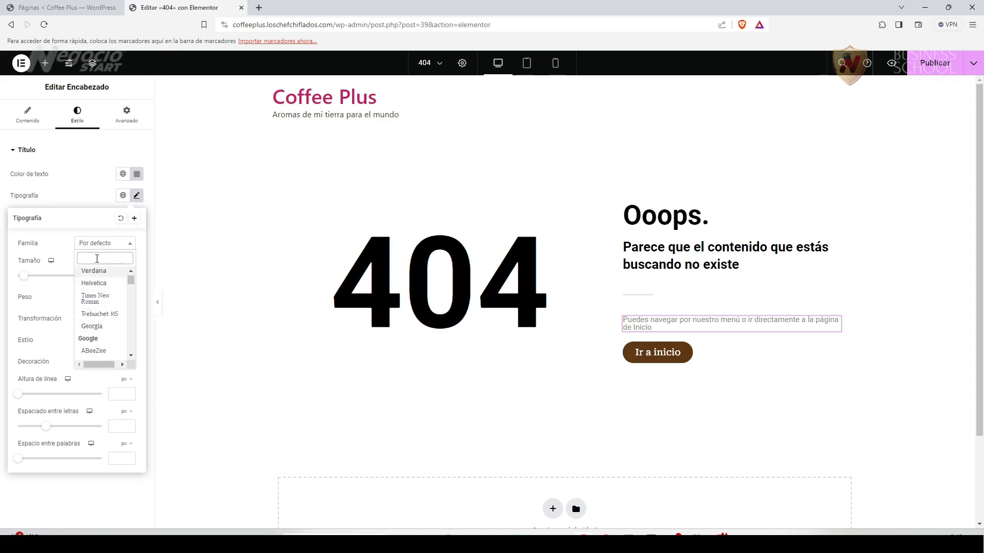
pyautogui.write('robot')
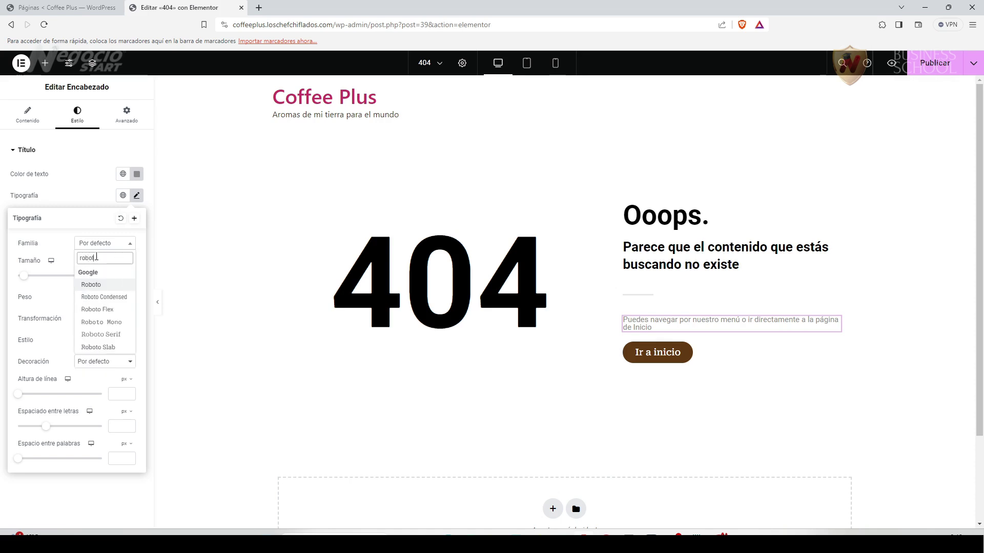
pyautogui.click(117, 334)
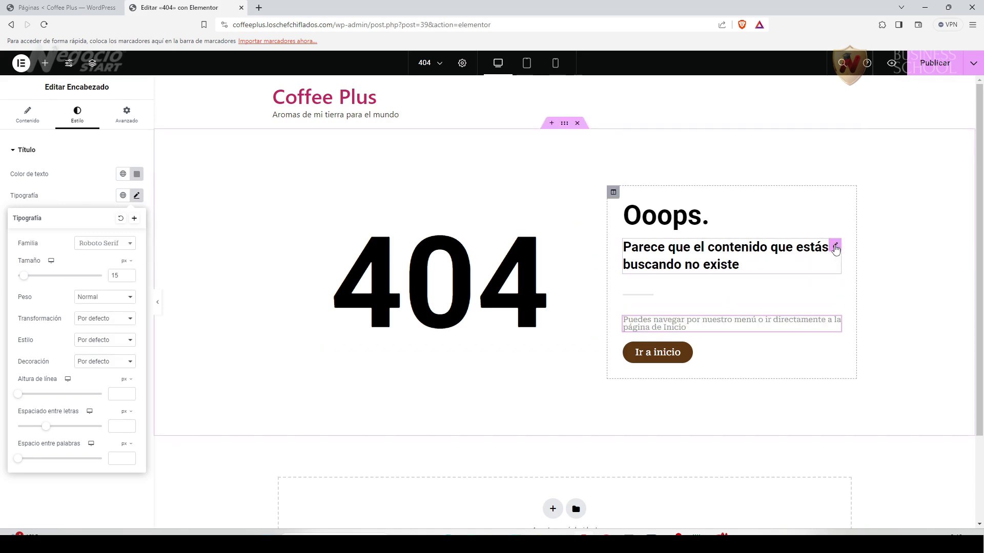
pyautogui.click(835, 248)
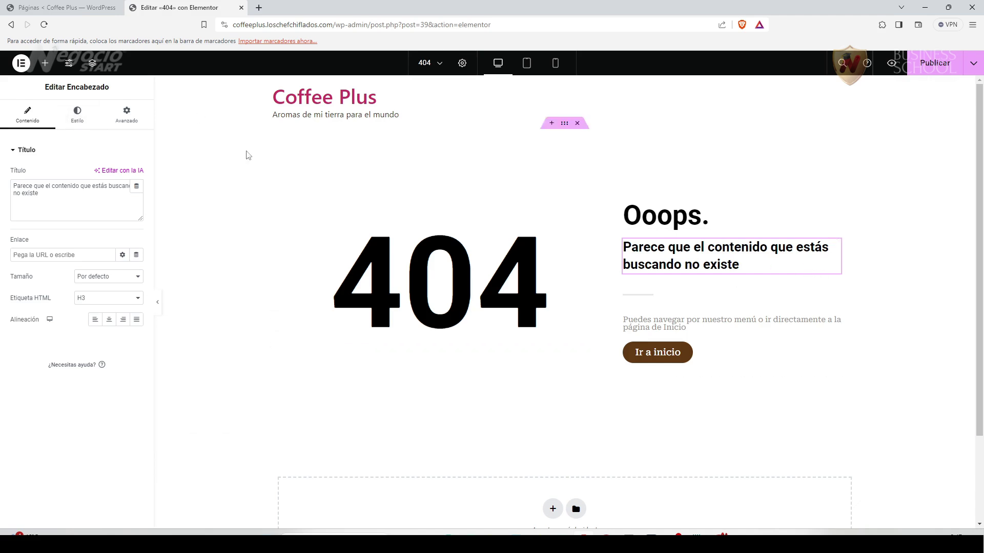
# Give the 'Parece que el contenido…' heading Roboto Serif at 400 (Normal) weight.
pyautogui.click(78, 118)
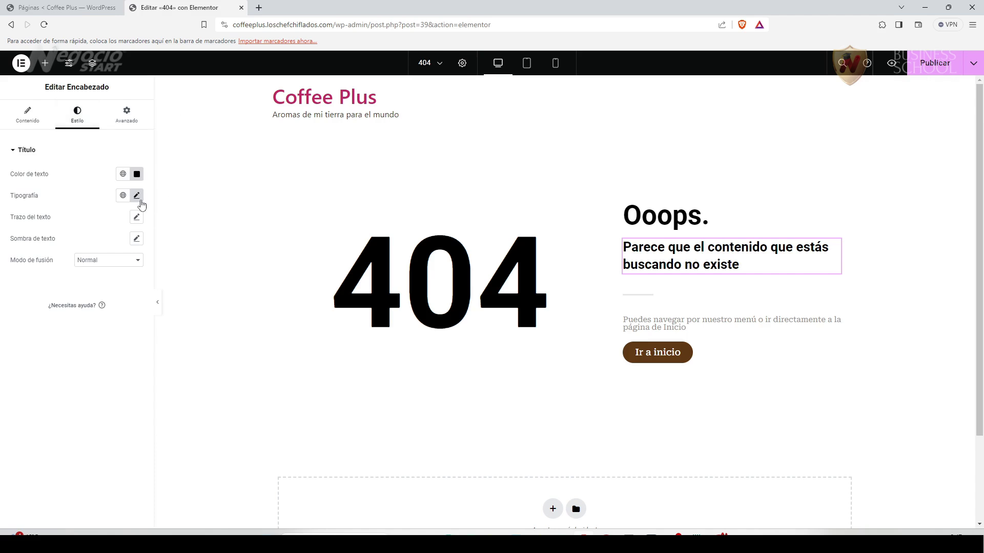
pyautogui.click(137, 196)
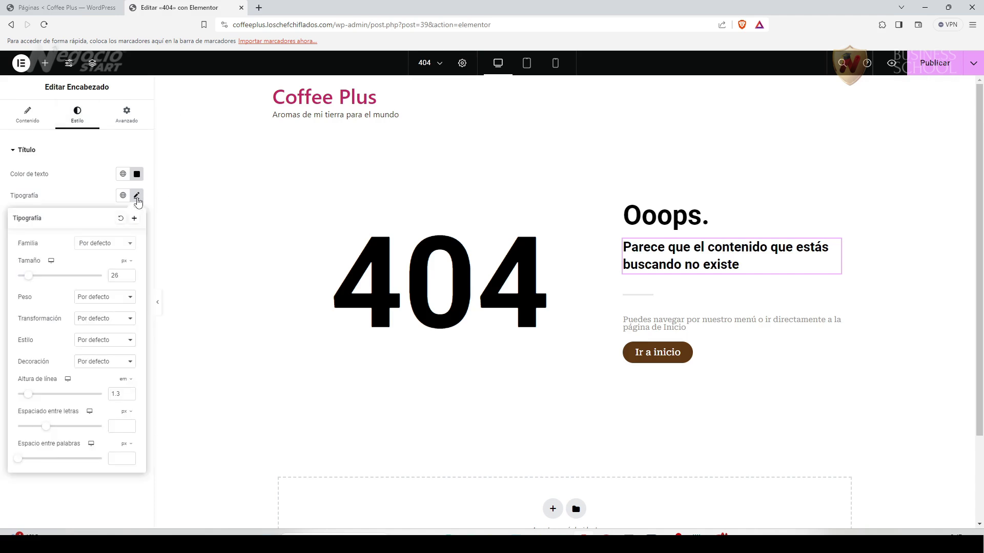
pyautogui.click(129, 244)
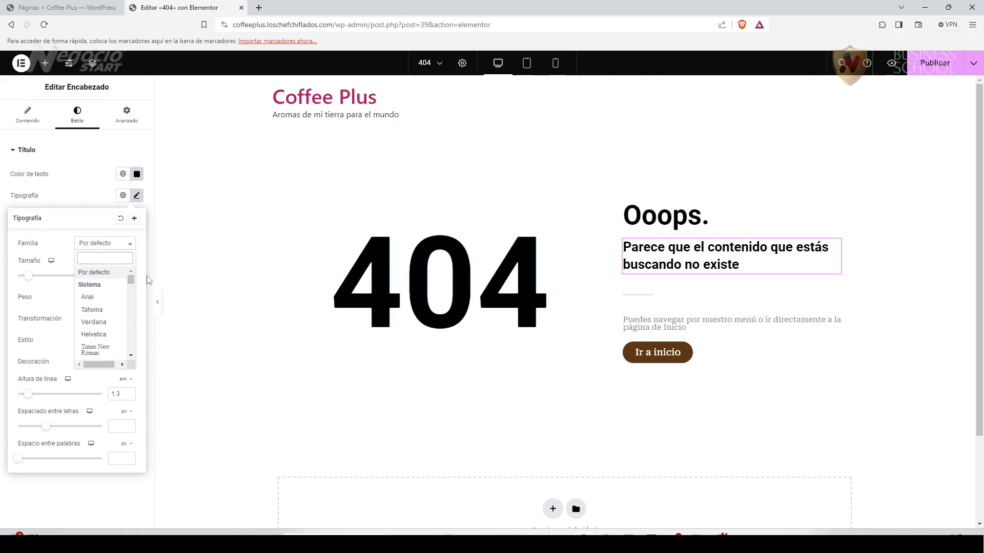
pyautogui.scroll(-2, 107, 338)
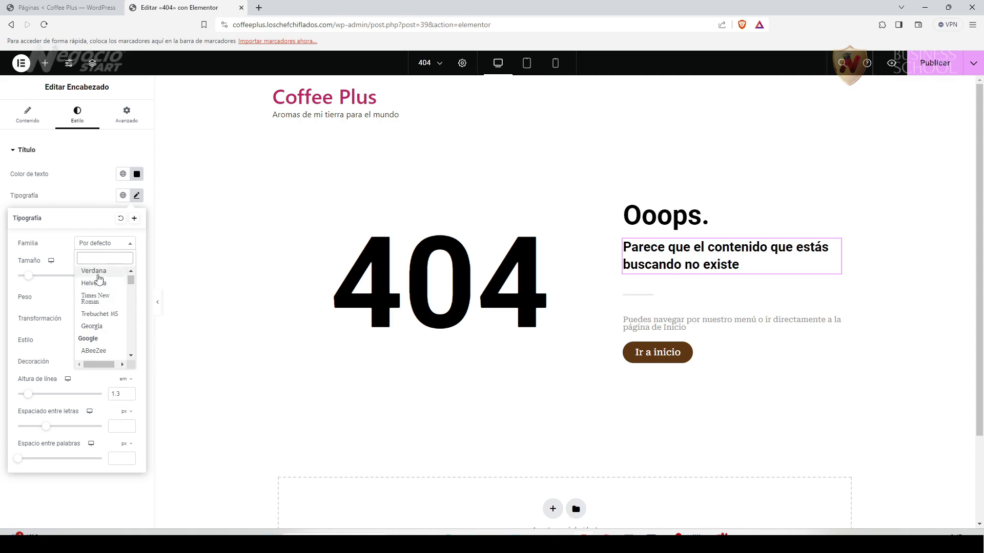
pyautogui.write('robot')
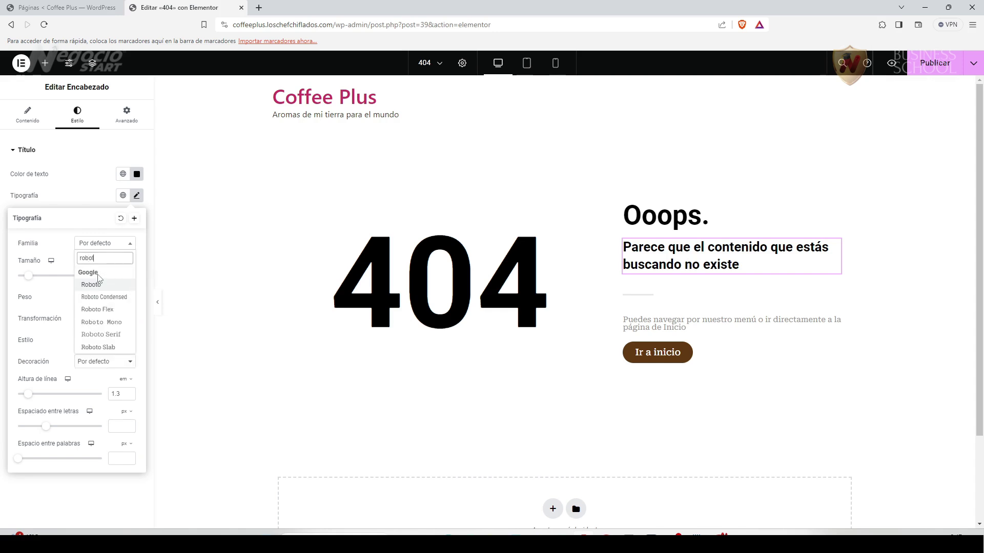
pyautogui.click(118, 335)
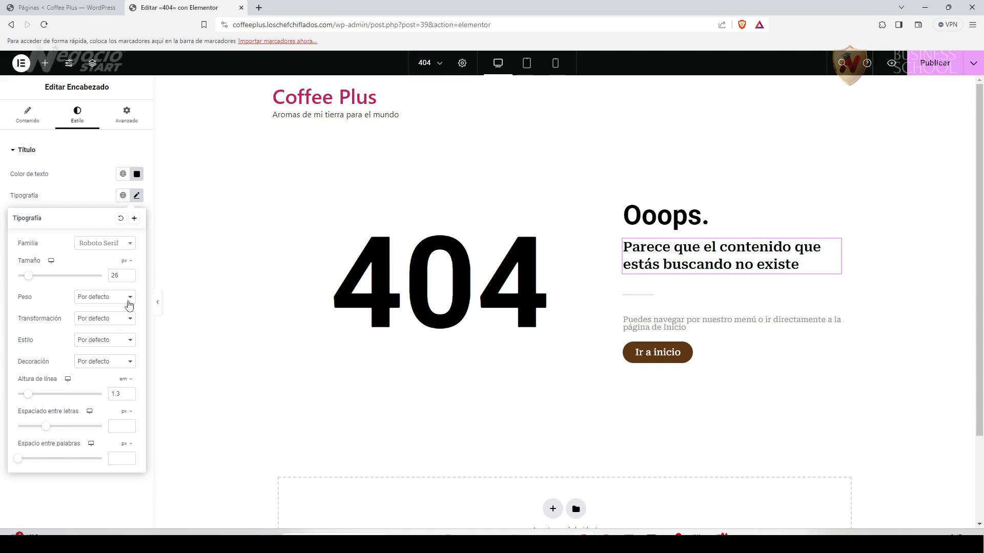
pyautogui.click(130, 300)
pyautogui.click(110, 332)
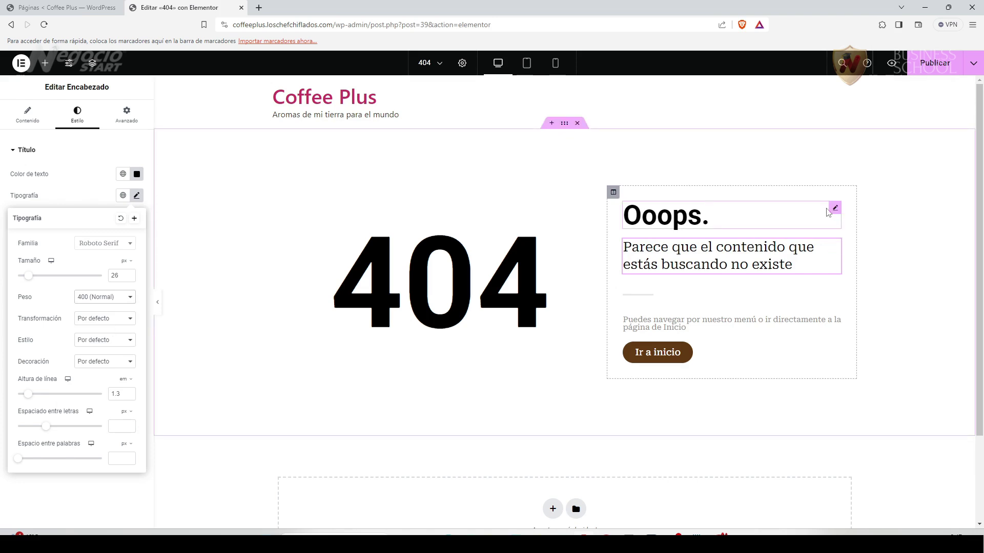
pyautogui.click(832, 208)
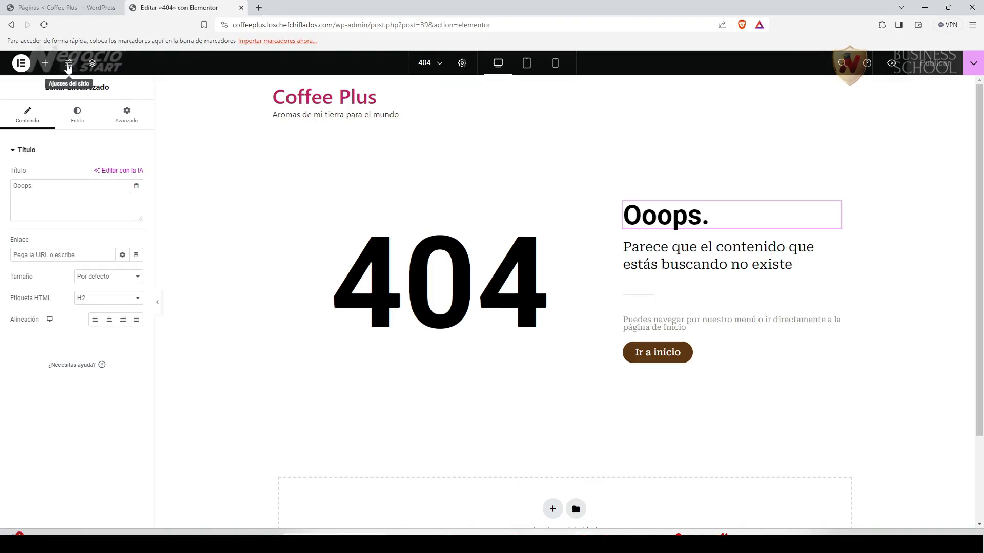
# In Ajustes del sitio > Colores globales, set the Principal colour to #603913.
pyautogui.click(68, 63)
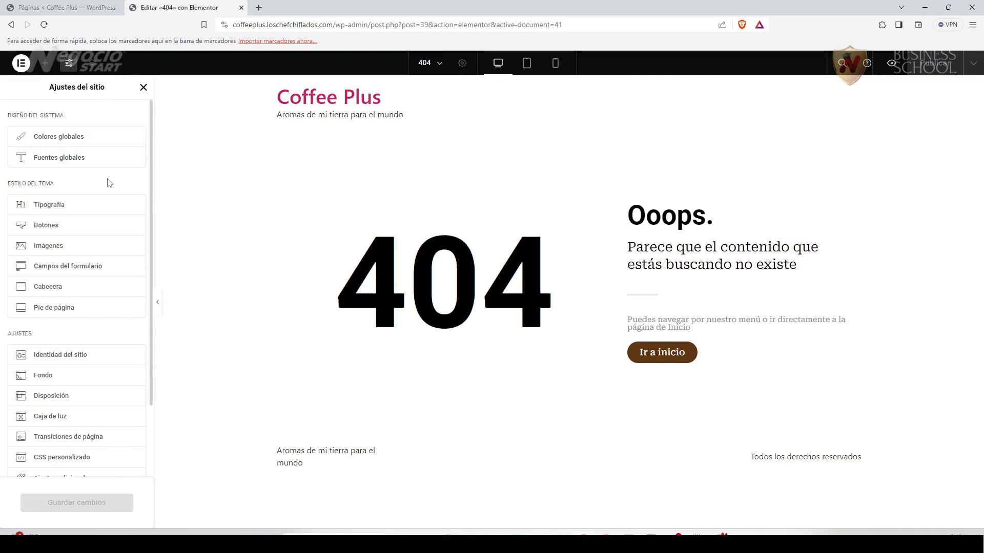
pyautogui.click(59, 137)
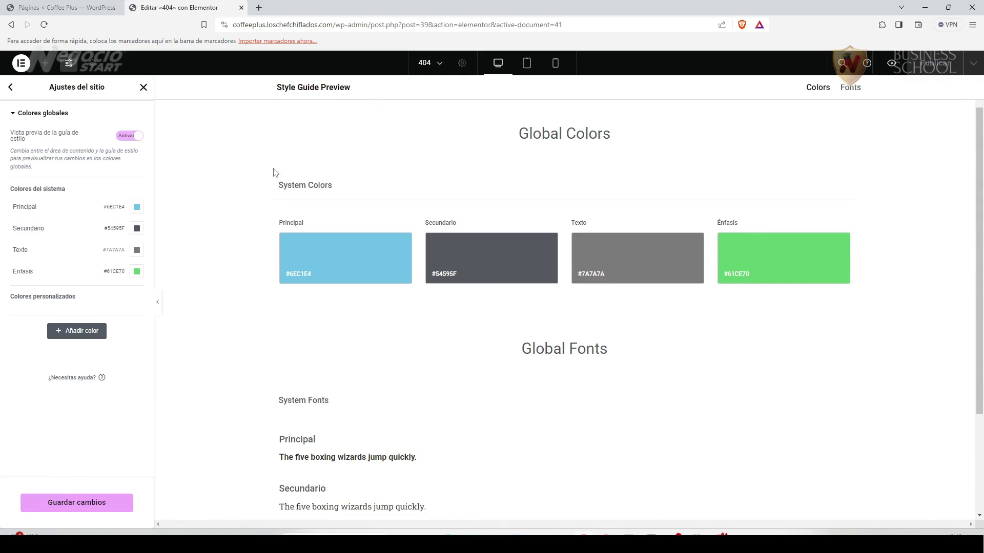
pyautogui.click(331, 260)
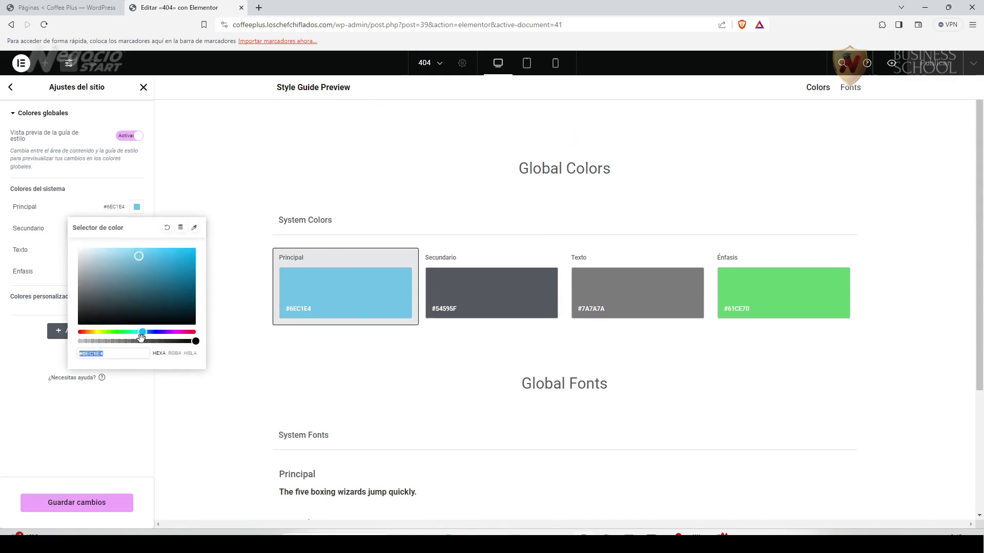
pyautogui.write('#603913')
pyautogui.click(110, 430)
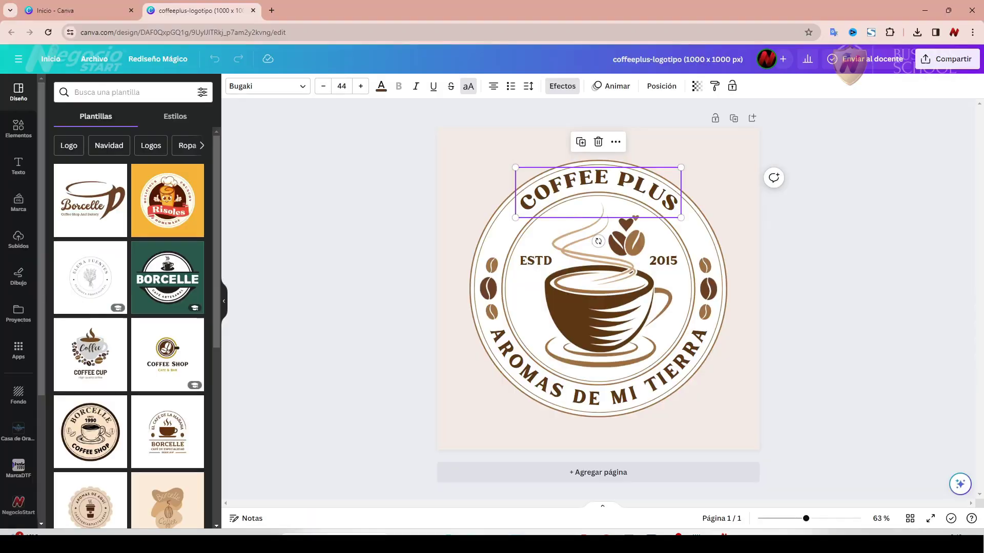
# Copy the logo's medium brown #A47343 in Canva and paste it into the Secundario global colour.
pyautogui.click(582, 271)
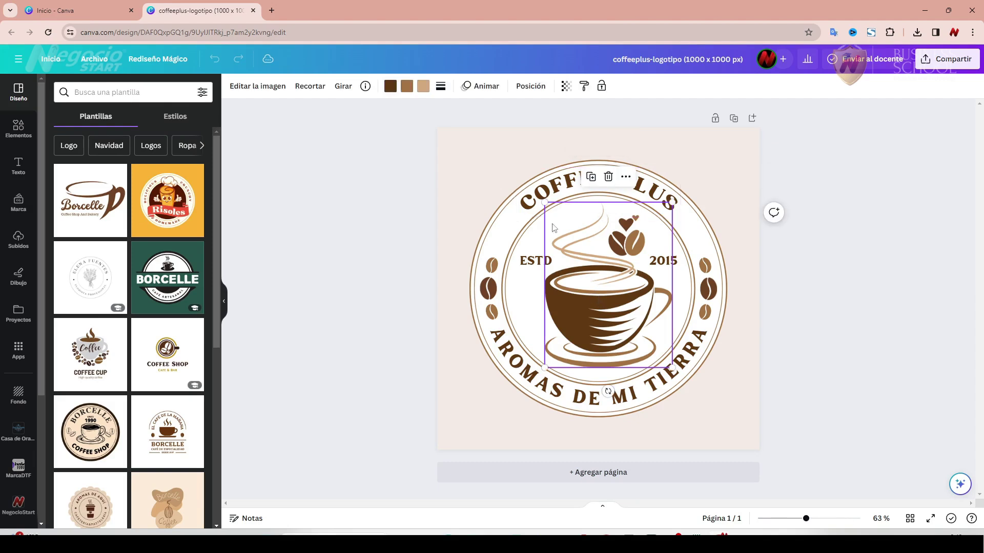
pyautogui.click(407, 86)
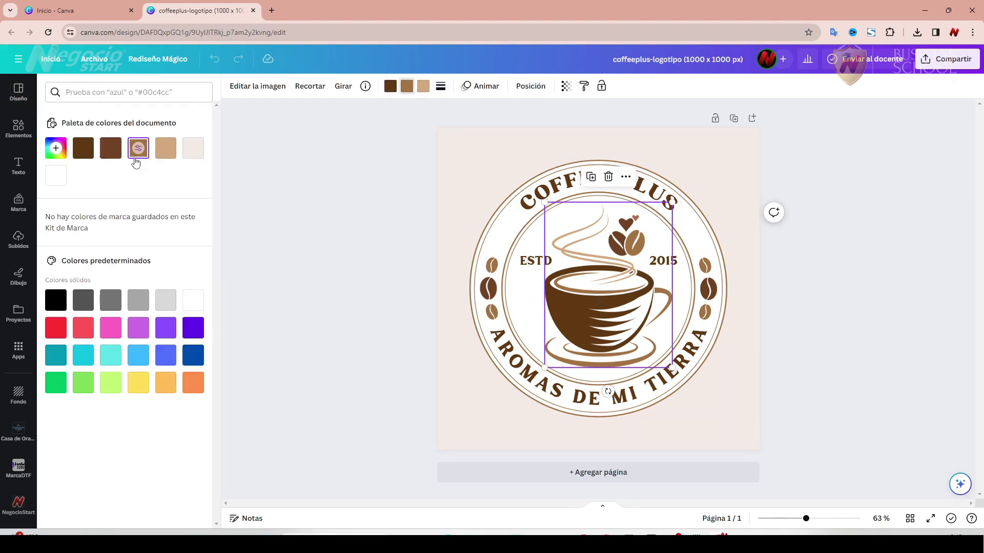
pyautogui.click(54, 149)
pyautogui.hotkey('ctrl', 'c')
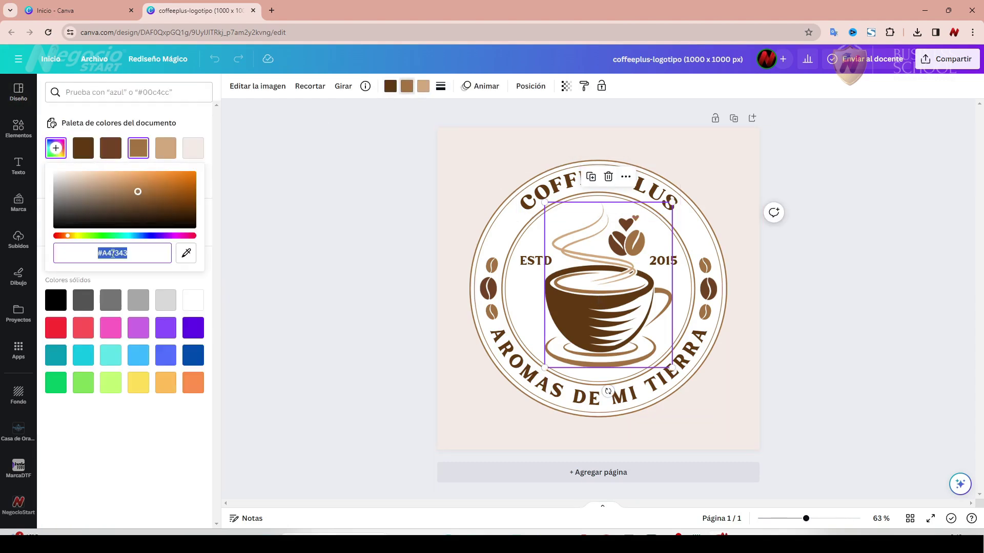
pyautogui.rightClick(113, 254)
pyautogui.click(145, 302)
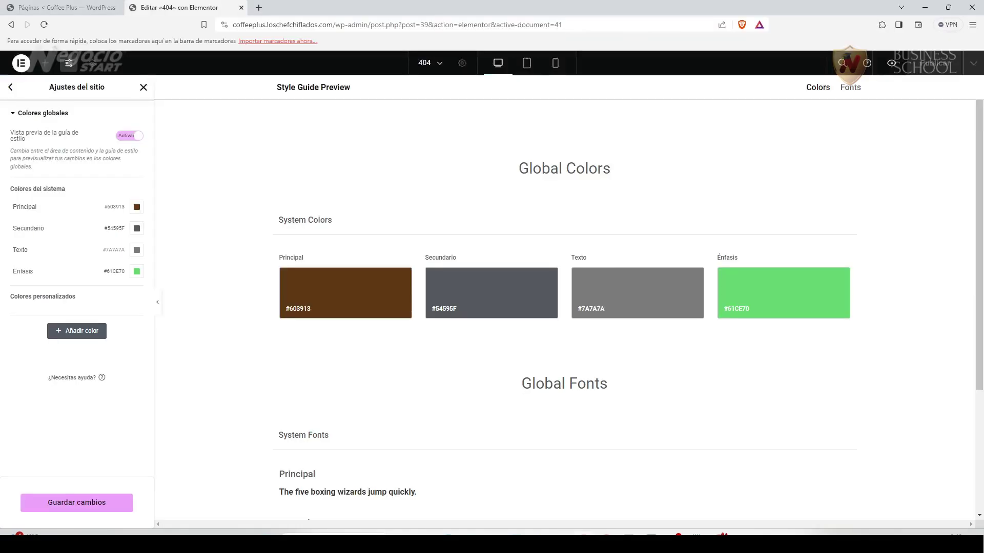
pyautogui.hotkey('alt', 'Tab')
pyautogui.click(489, 310)
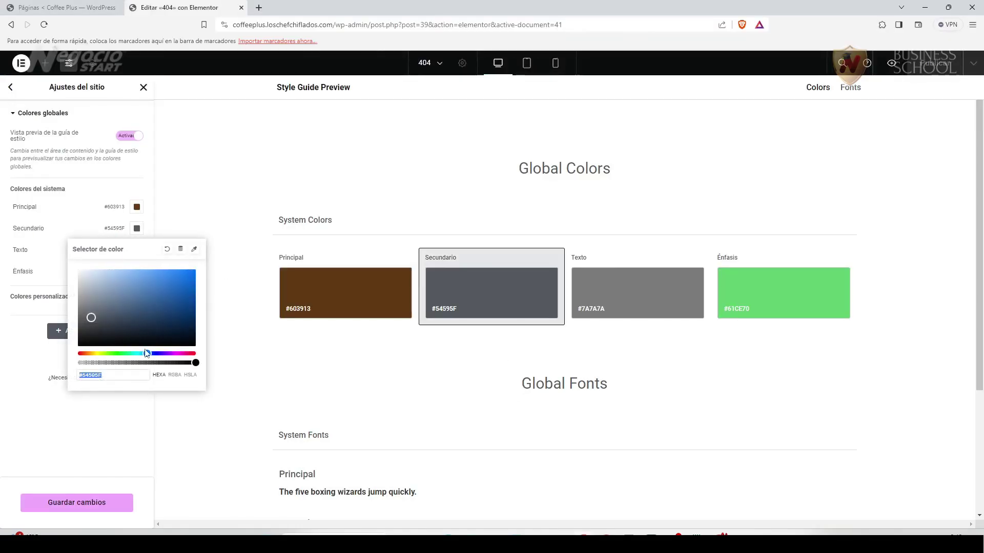
pyautogui.hotkey('ctrl', 'v')
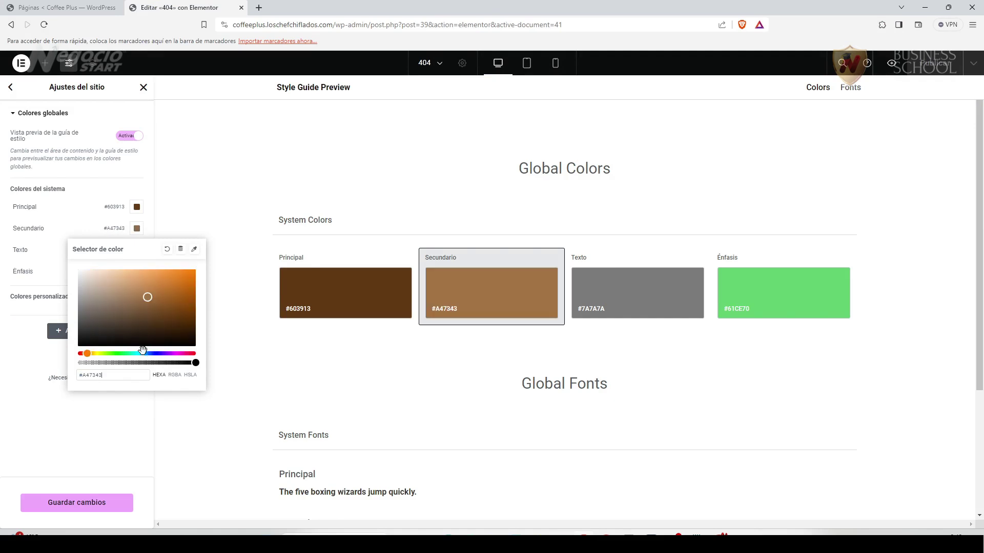
# Copy the logo's tan #D3A97F in Canva and paste it into the Texto global colour.
pyautogui.hotkey('alt', 'Tab')
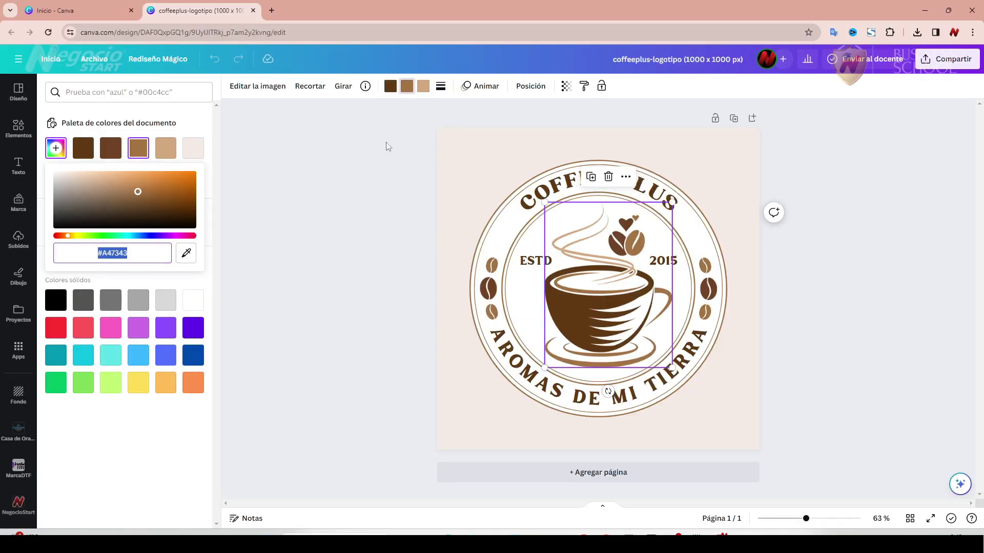
pyautogui.click(422, 88)
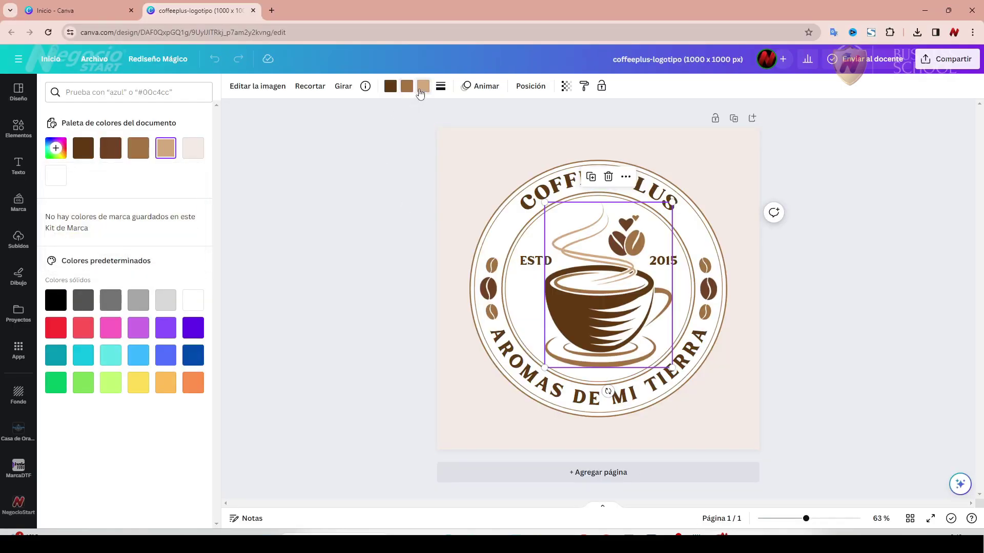
pyautogui.click(55, 148)
pyautogui.hotkey('ctrl', 'c')
pyautogui.rightClick(111, 252)
pyautogui.click(157, 300)
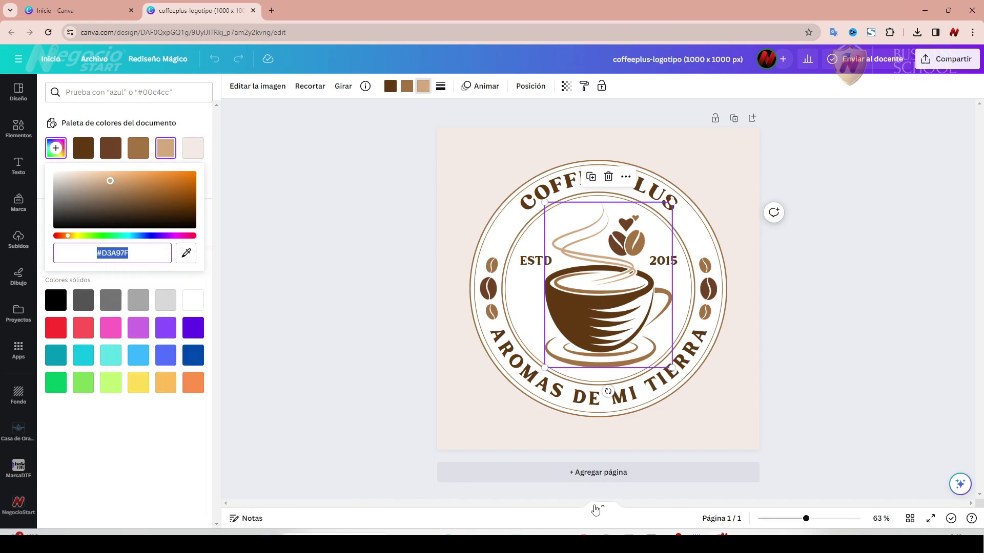
pyautogui.hotkey('alt', 'Tab')
pyautogui.click(624, 290)
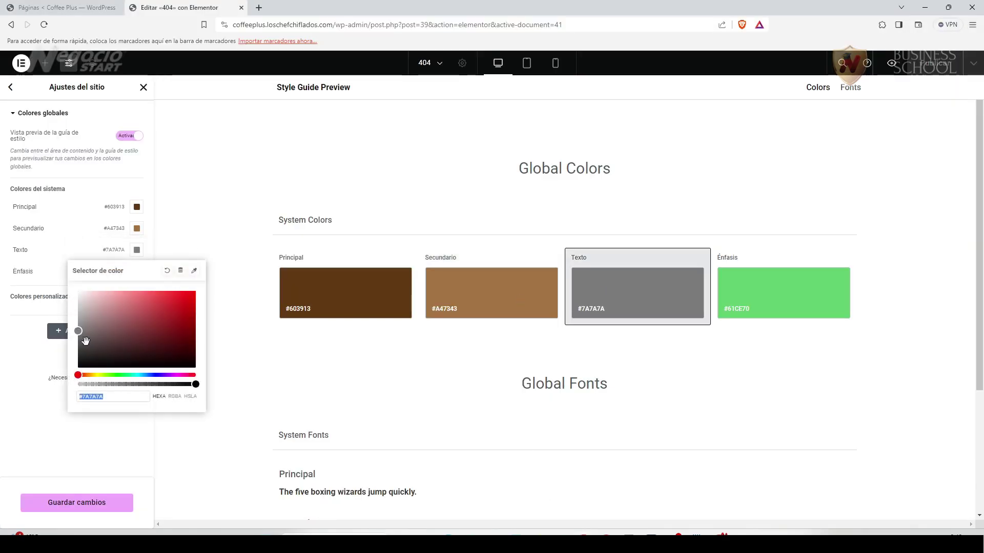
pyautogui.hotkey('ctrl', 'v')
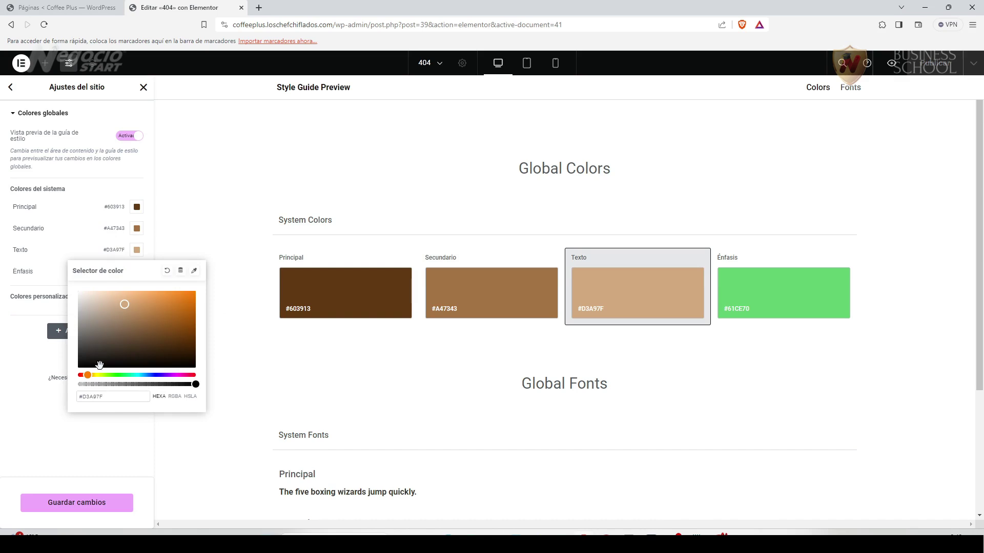
pyautogui.click(205, 295)
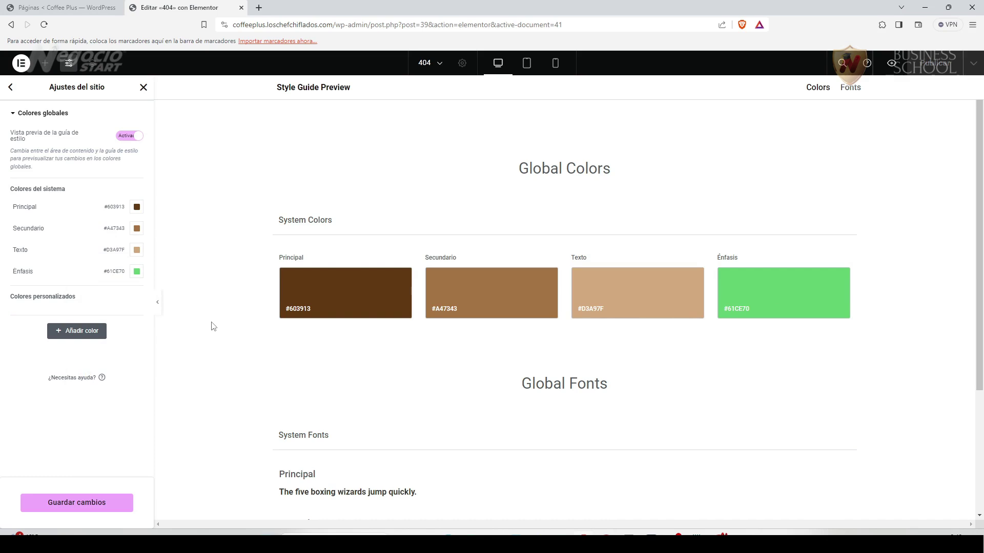
# Save the global colours and set the Principal global font family to Roboto Serif.
pyautogui.click(11, 89)
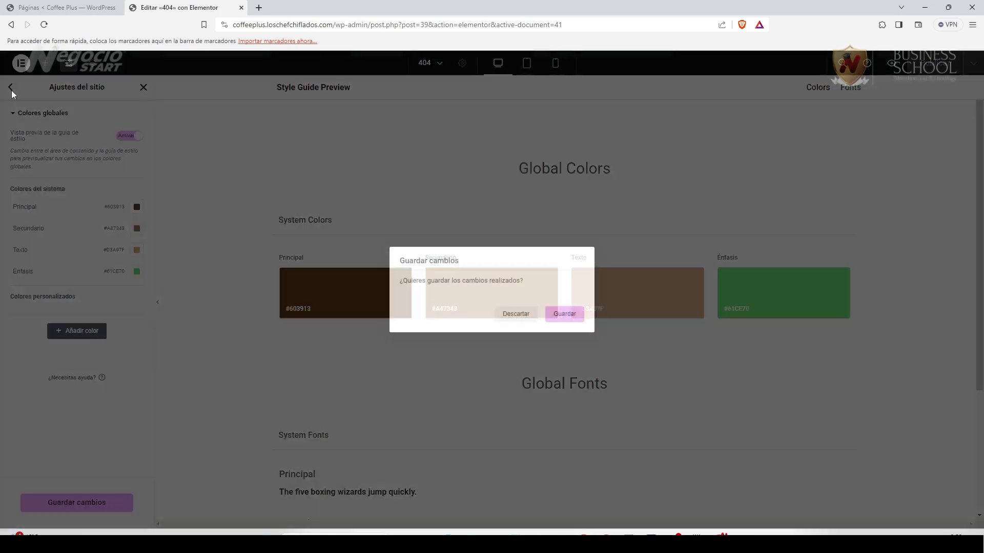
pyautogui.click(576, 318)
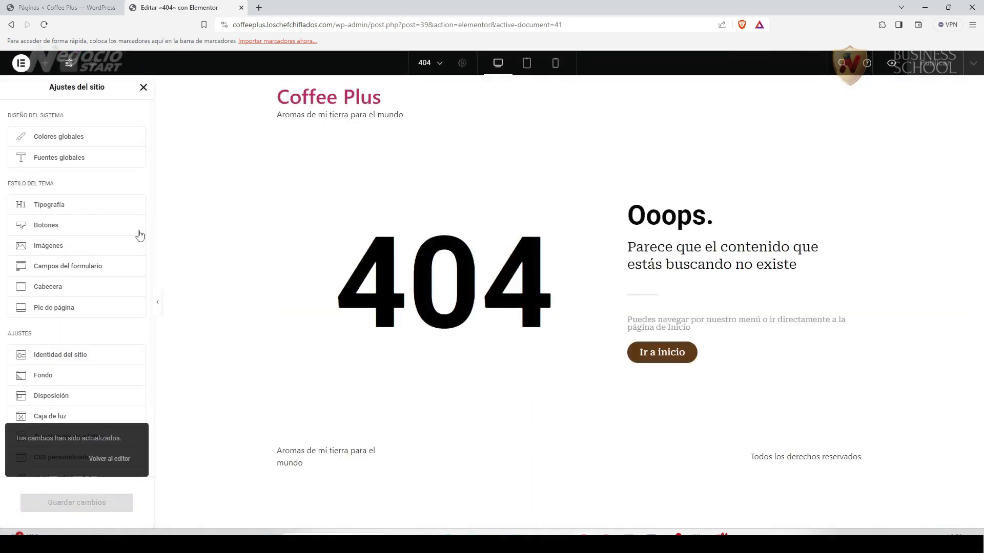
pyautogui.click(73, 159)
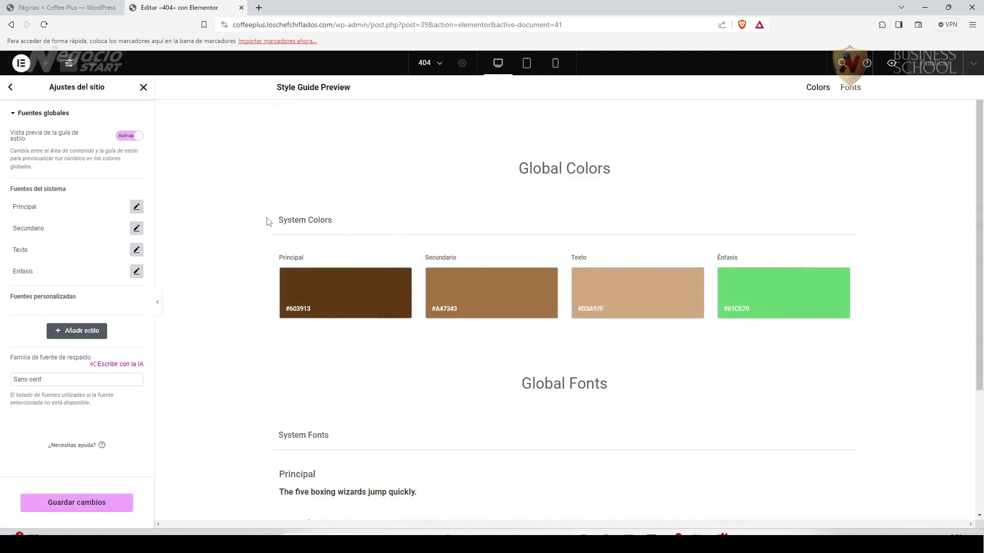
pyautogui.click(136, 208)
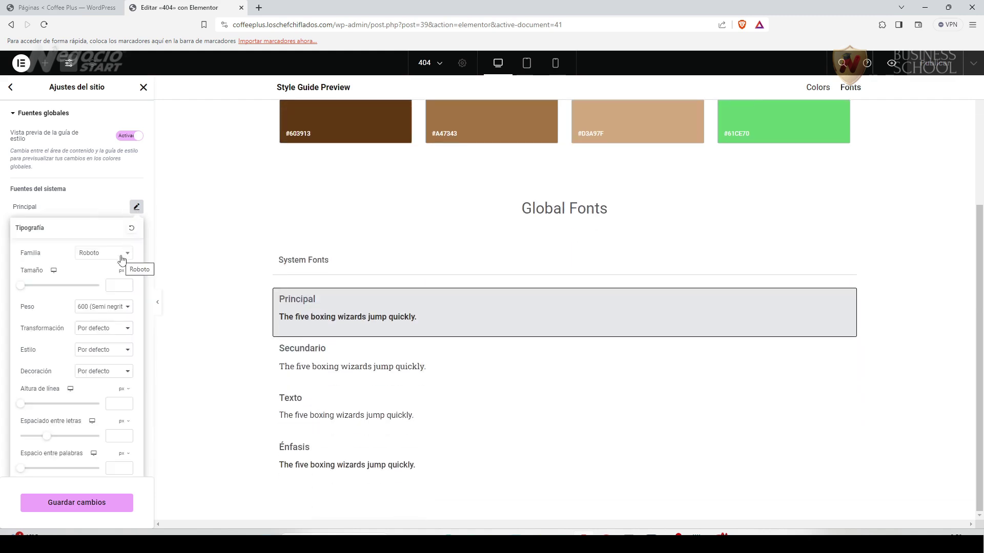
pyautogui.click(121, 257)
pyautogui.scroll(-2, 102, 352)
pyautogui.click(102, 336)
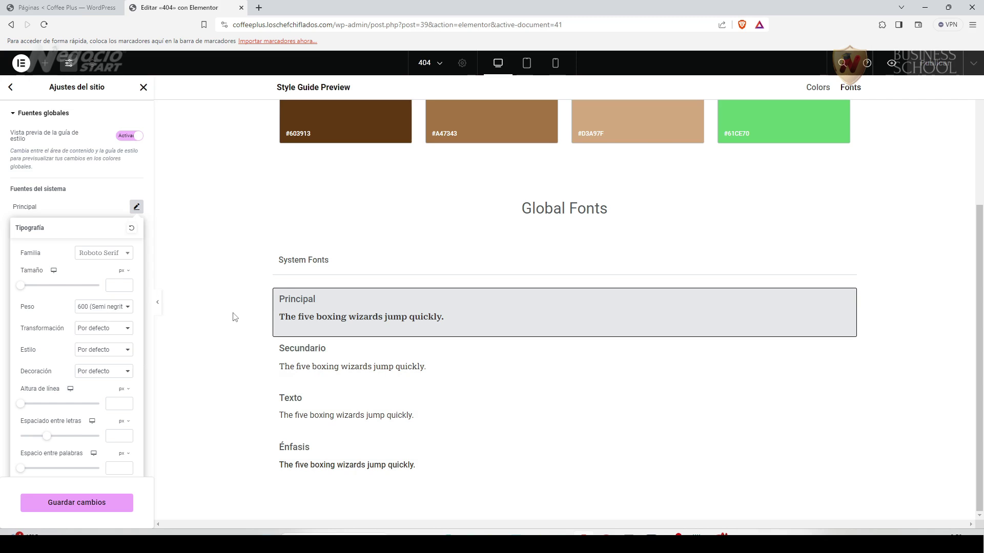
# Set the Secundario global font family to Roboto Flex, found by searching 'robot'.
pyautogui.click(314, 349)
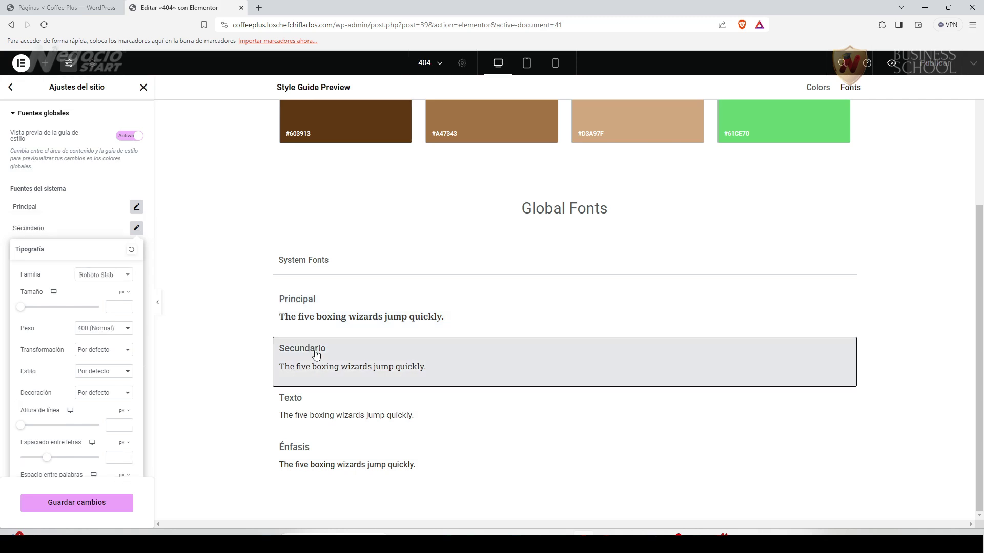
pyautogui.click(128, 275)
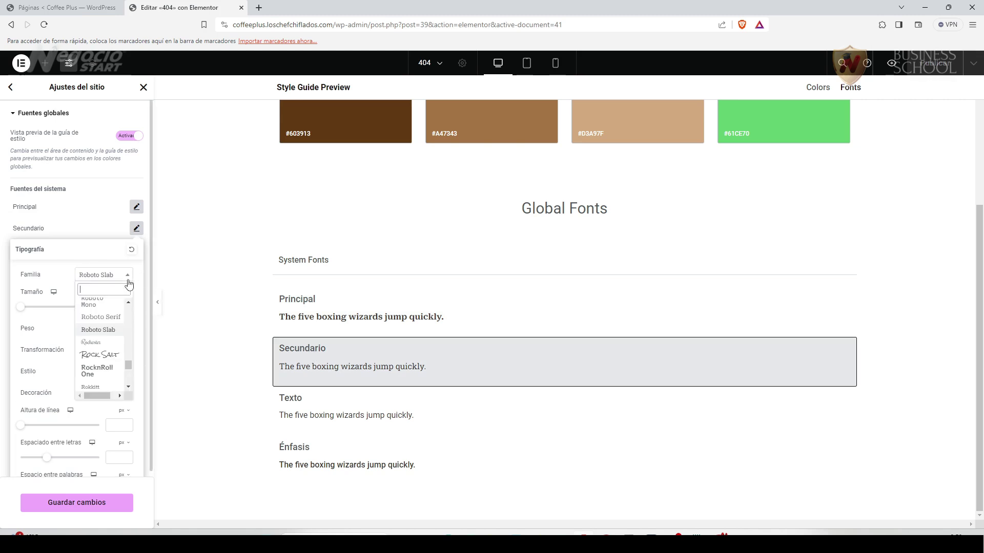
pyautogui.moveTo(130, 368); pyautogui.dragTo(130, 351)
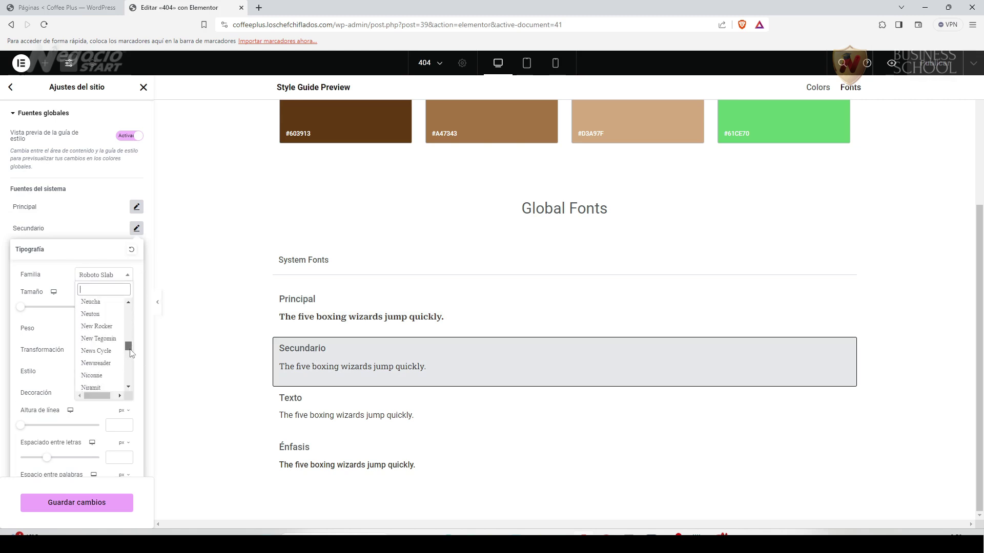
pyautogui.scroll(3, 103, 330)
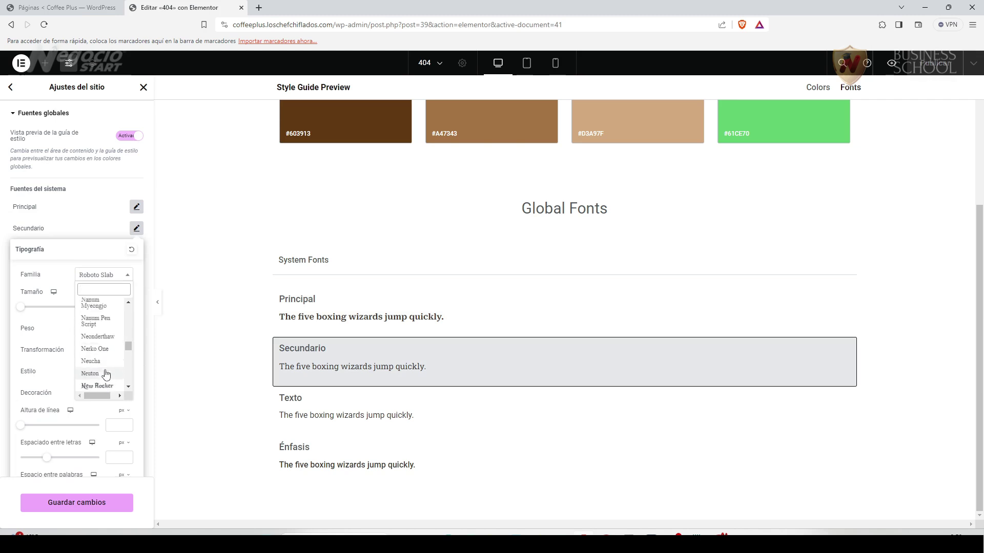
pyautogui.scroll(3, 106, 373)
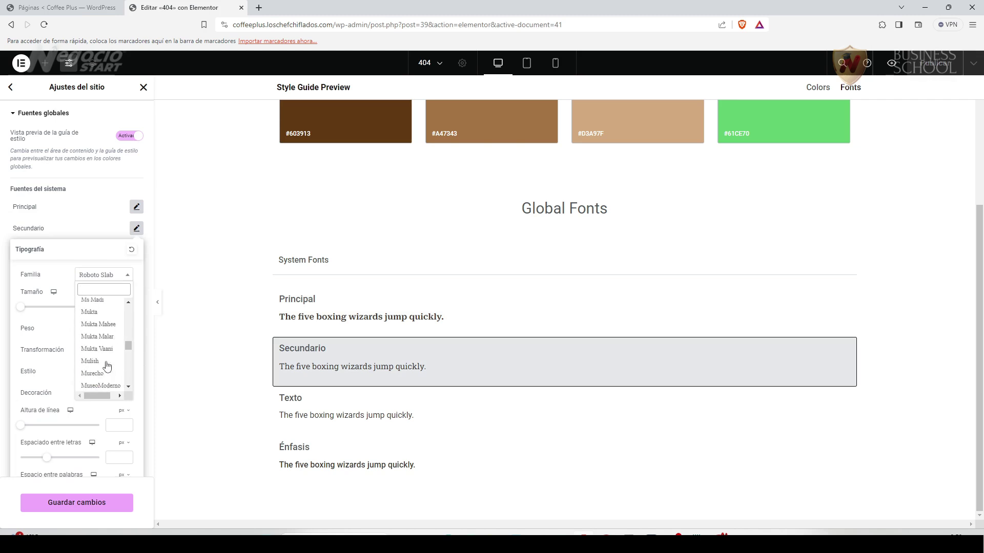
pyautogui.scroll(-3, 106, 369)
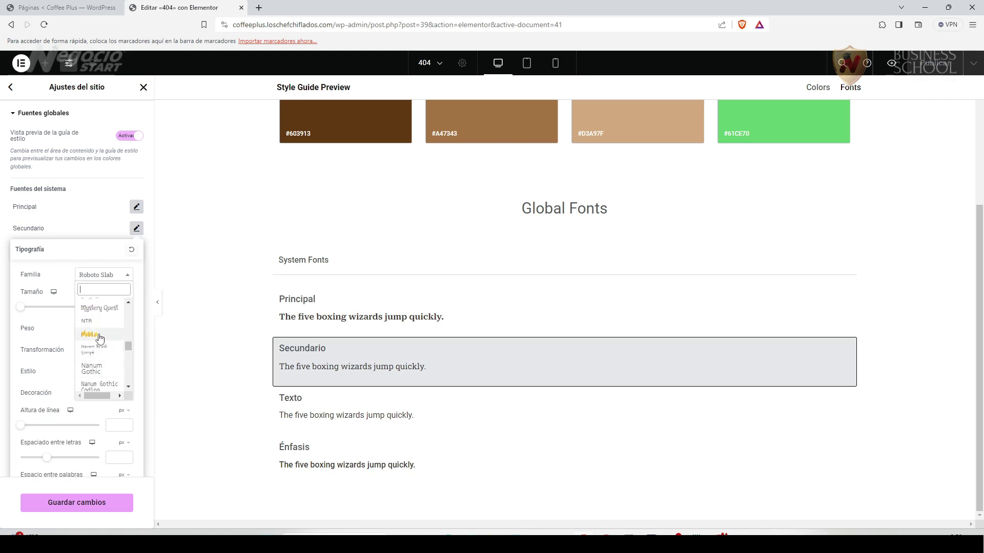
pyautogui.scroll(6, 100, 339)
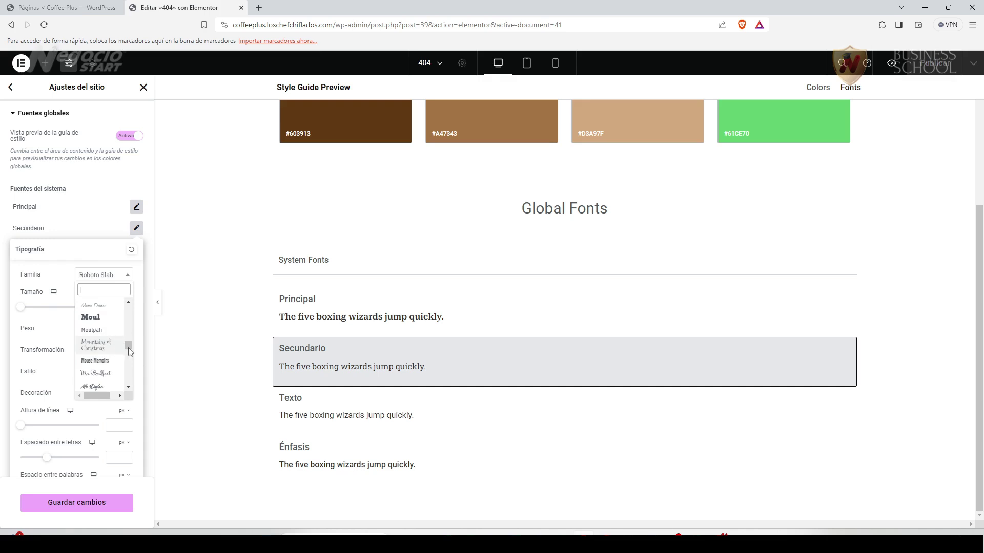
pyautogui.write('robot')
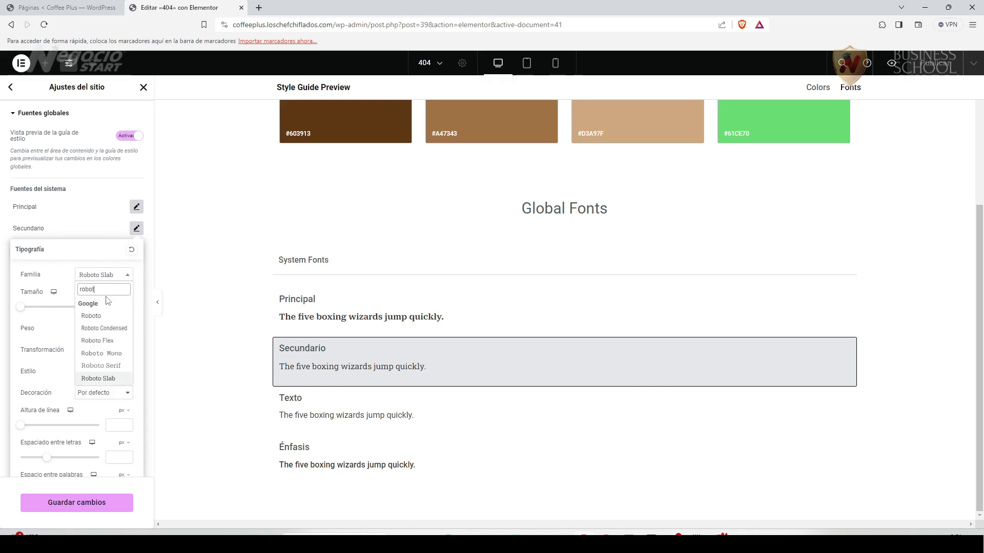
pyautogui.click(96, 344)
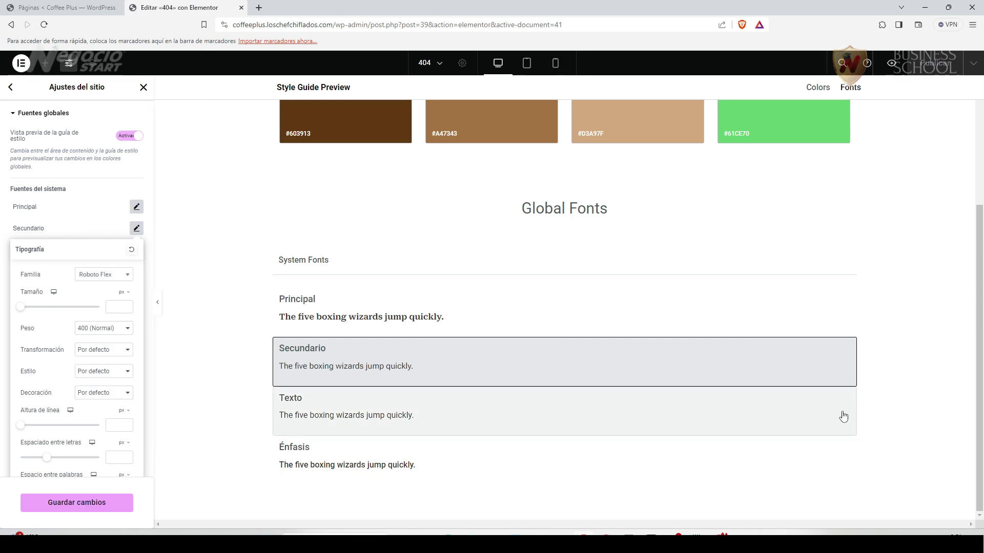
# Check the Texto and Énfasis global fonts, save with Guardar cambios, and return to site settings.
pyautogui.click(382, 416)
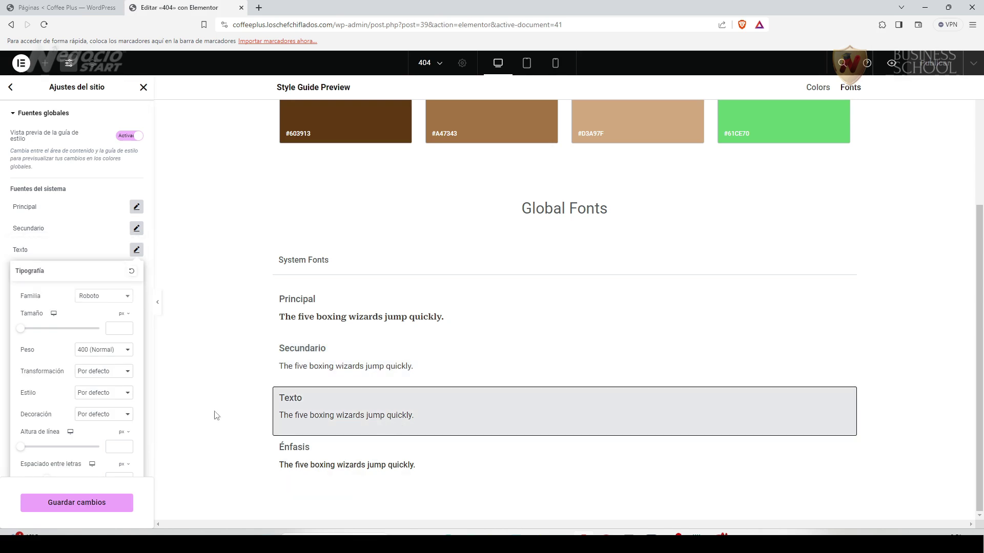
pyautogui.click(331, 463)
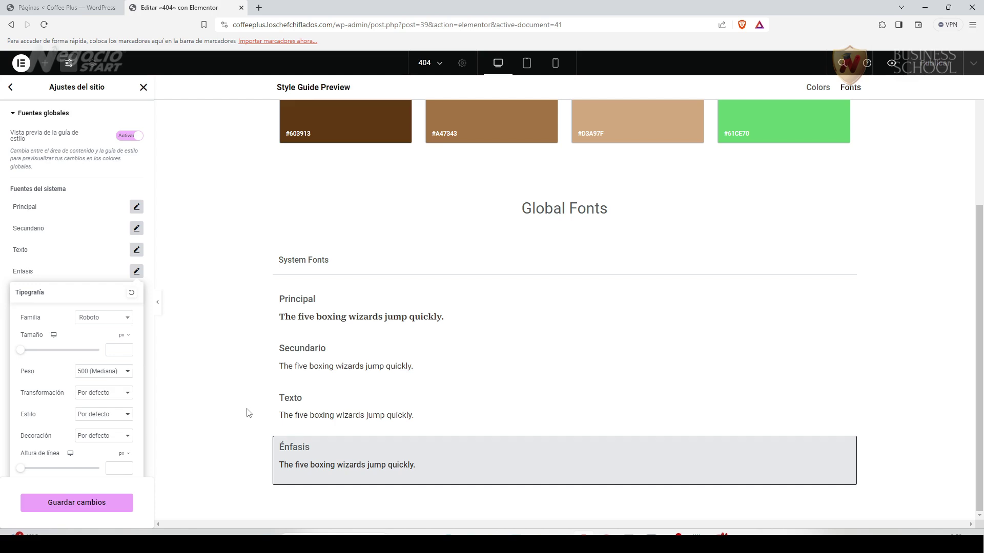
pyautogui.click(248, 413)
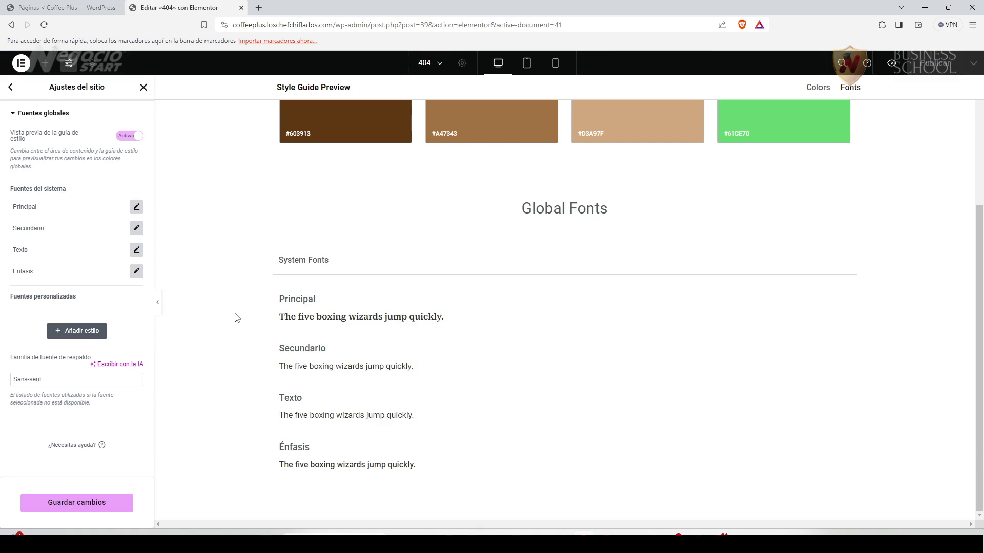
pyautogui.click(81, 499)
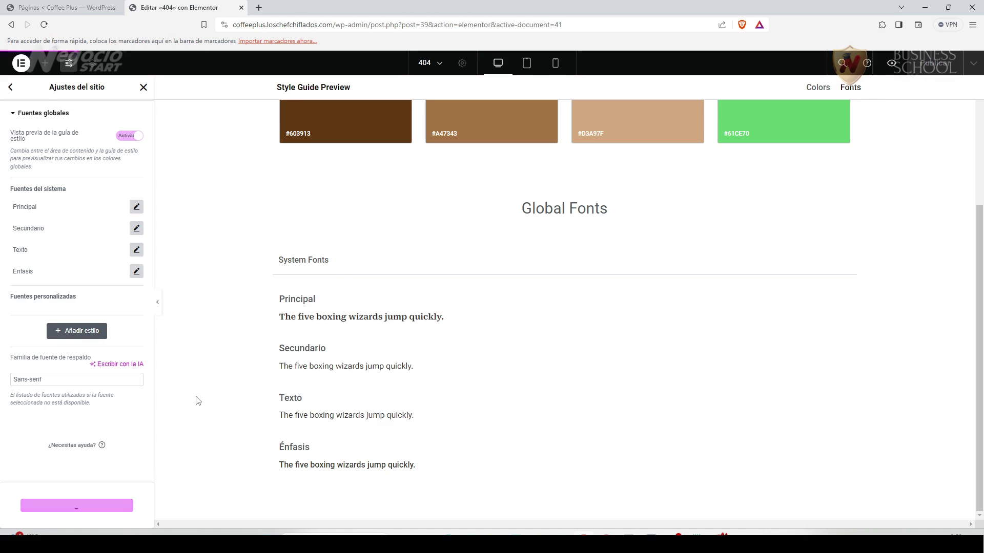
pyautogui.click(11, 88)
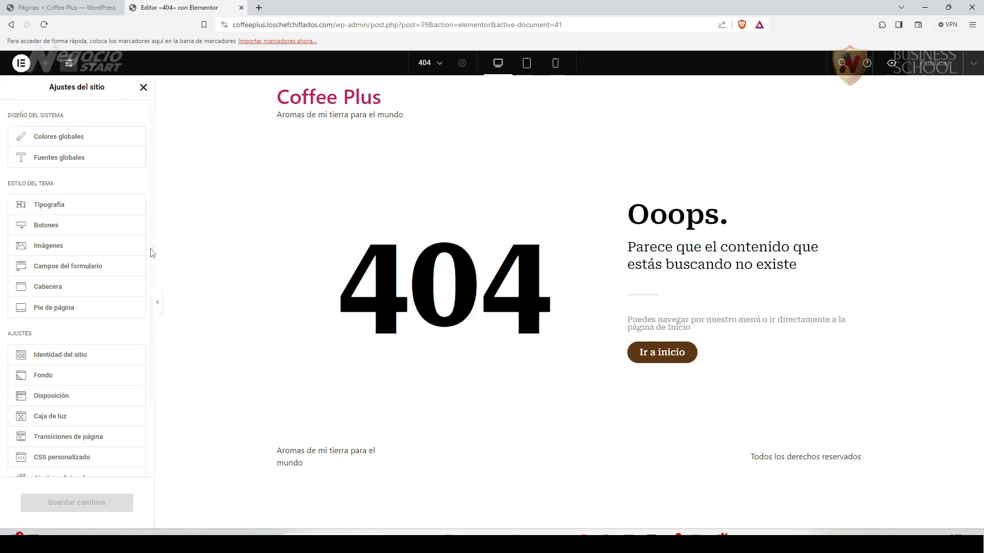
# Look through the Estilo del tema Tipografía body and H1–H6 settings, then go back.
pyautogui.click(49, 207)
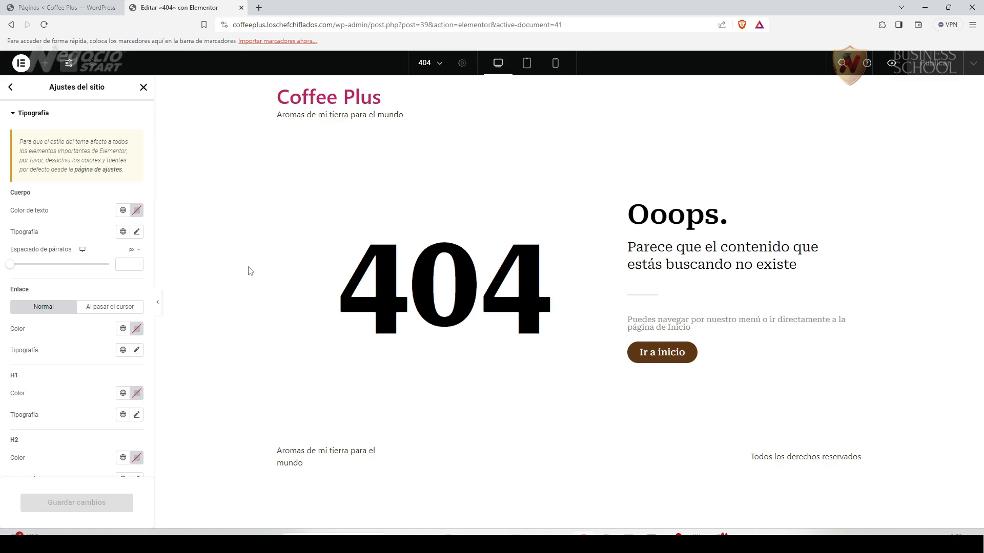
pyautogui.scroll(-5, 66, 403)
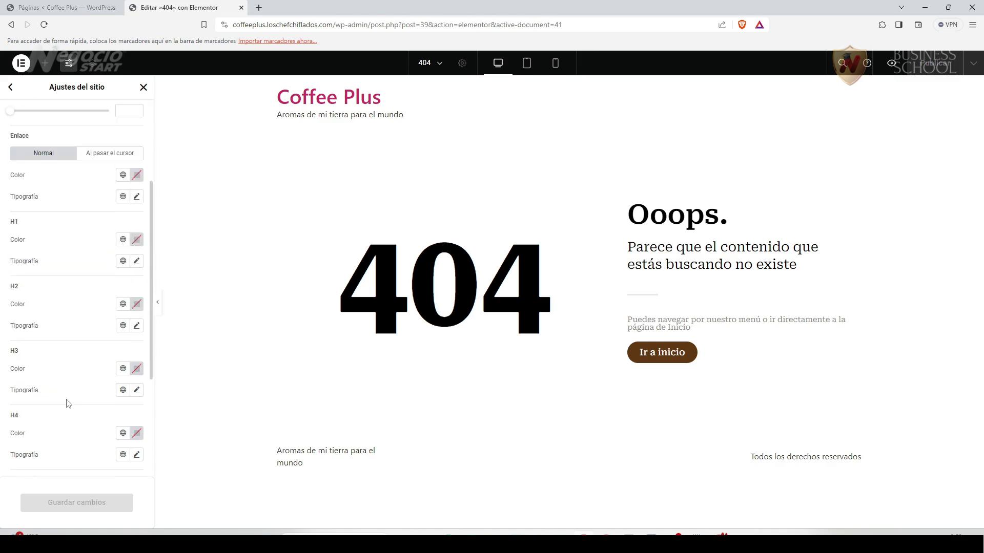
pyautogui.scroll(5, 66, 403)
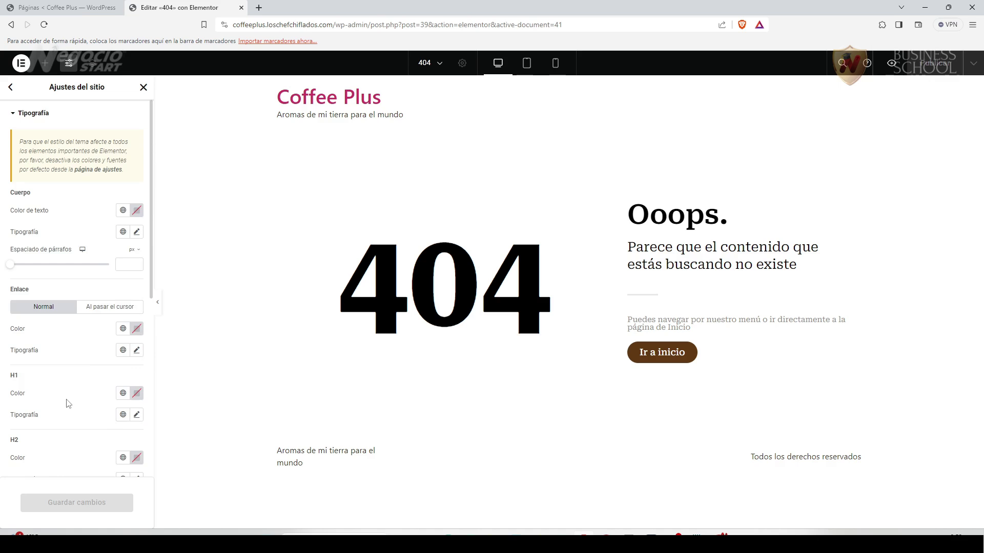
pyautogui.scroll(-6, 66, 403)
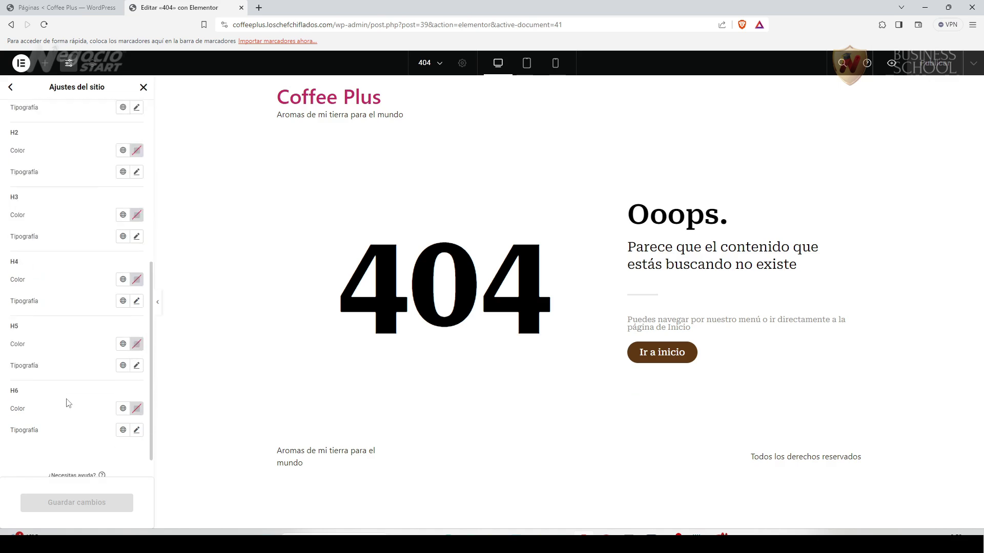
pyautogui.scroll(-1, 68, 403)
pyautogui.scroll(7, 68, 400)
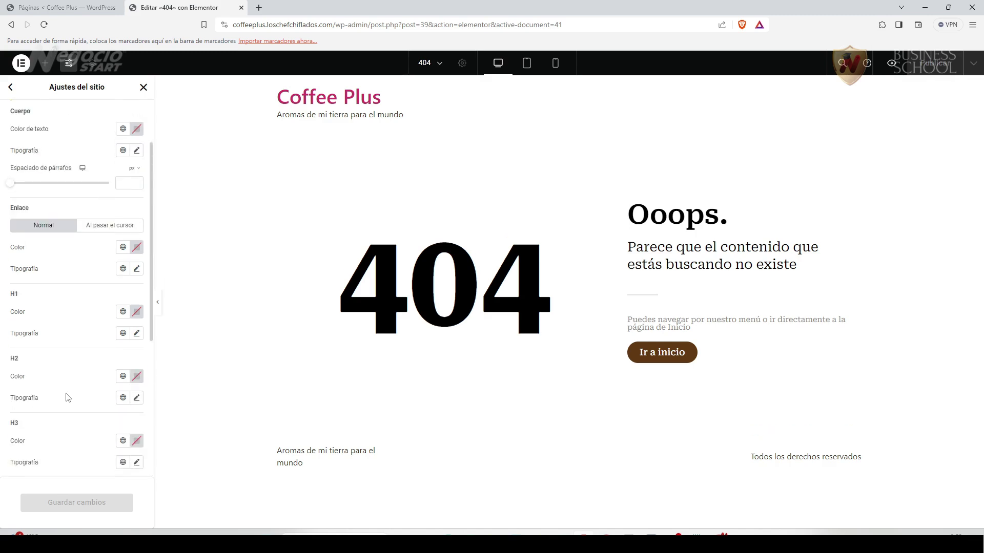
pyautogui.click(11, 87)
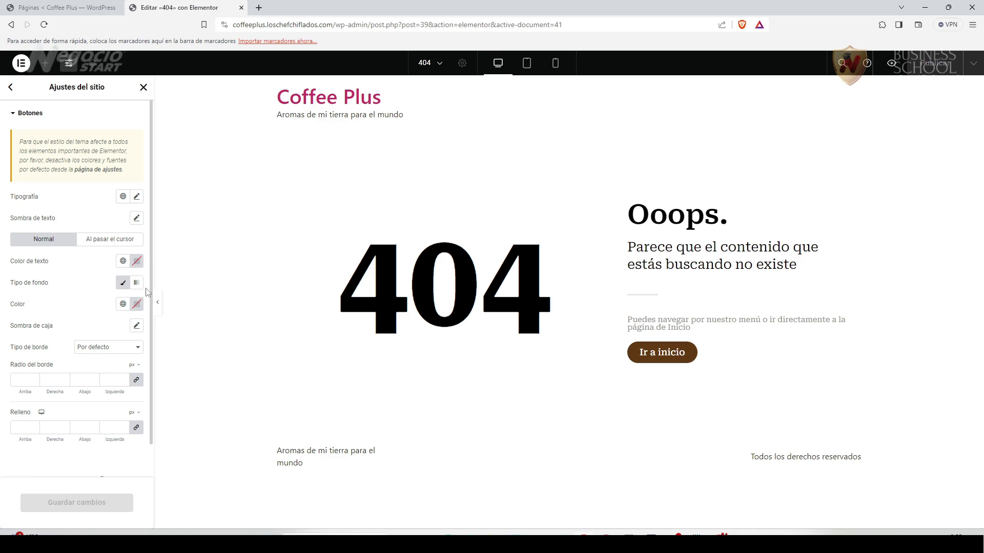
# Set the site buttons' background colour to #603913, copied from Canva's palette.
pyautogui.click(136, 303)
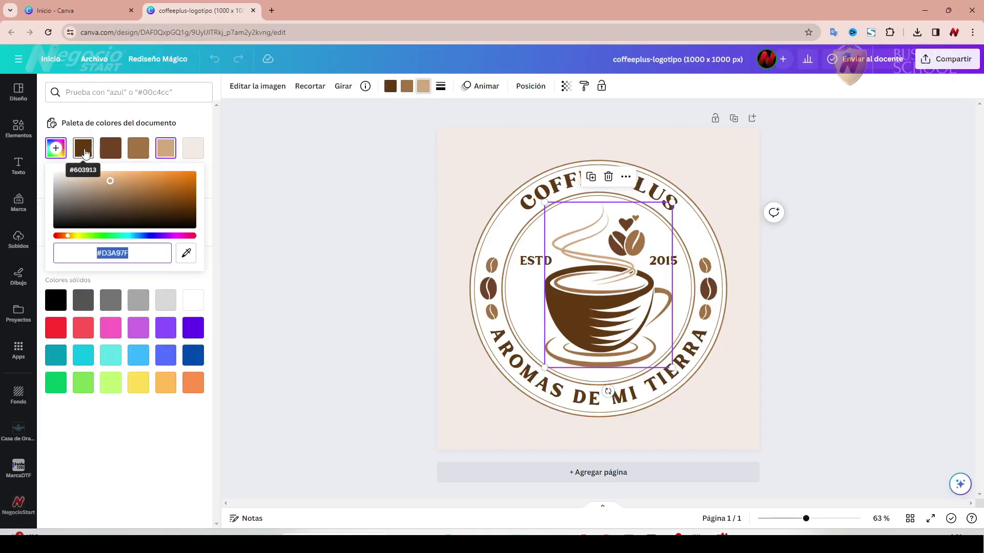
pyautogui.click(75, 152)
pyautogui.click(74, 153)
pyautogui.hotkey('ctrl', 'c')
pyautogui.rightClick(126, 251)
pyautogui.click(169, 299)
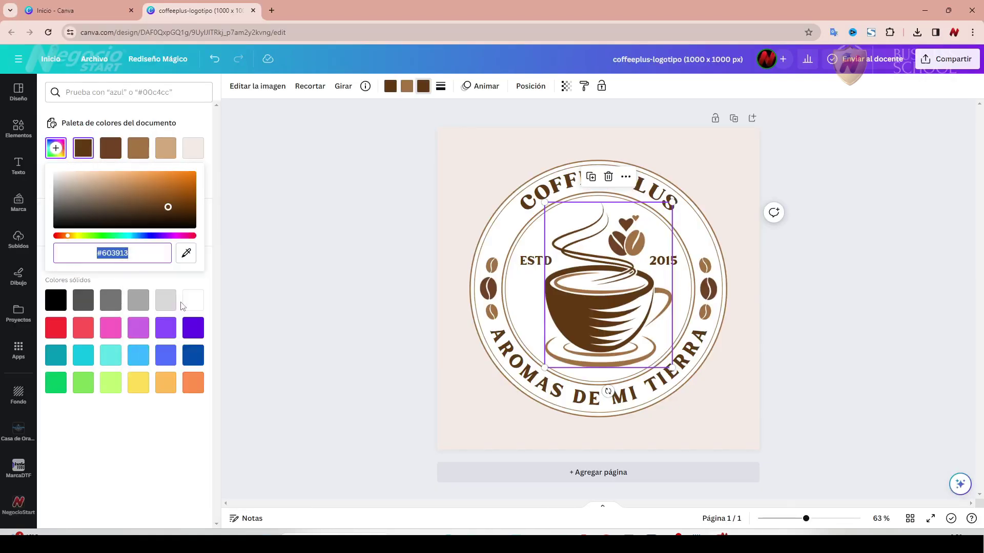
pyautogui.hotkey('ctrl', 'v')
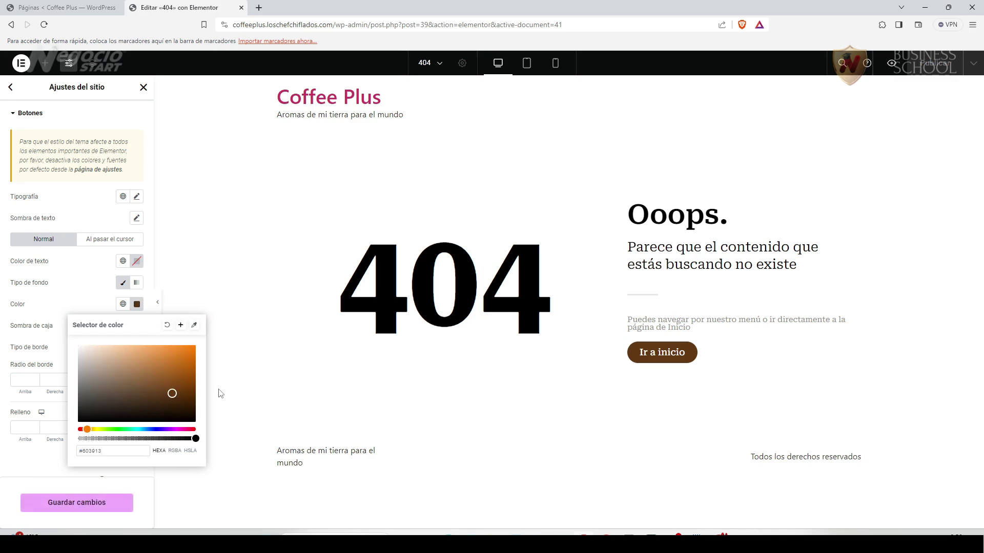
pyautogui.click(43, 465)
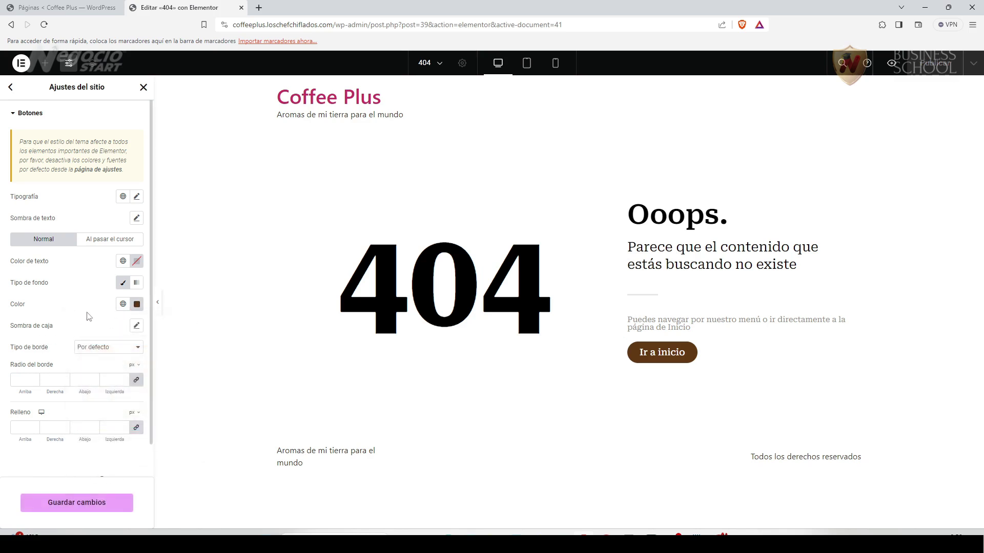
# Set the buttons' normal-state text colour to white.
pyautogui.click(136, 261)
pyautogui.click(76, 307)
pyautogui.click(69, 261)
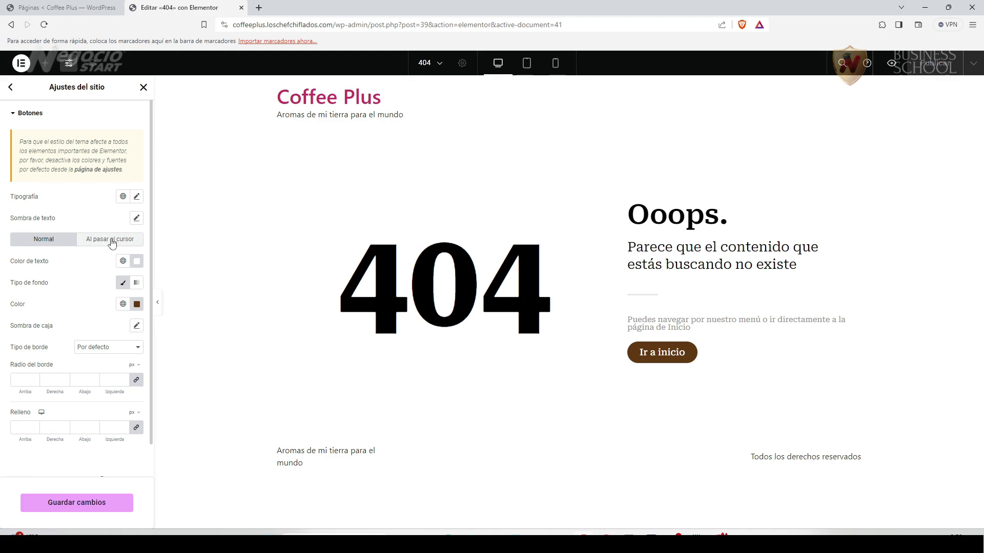
pyautogui.click(113, 241)
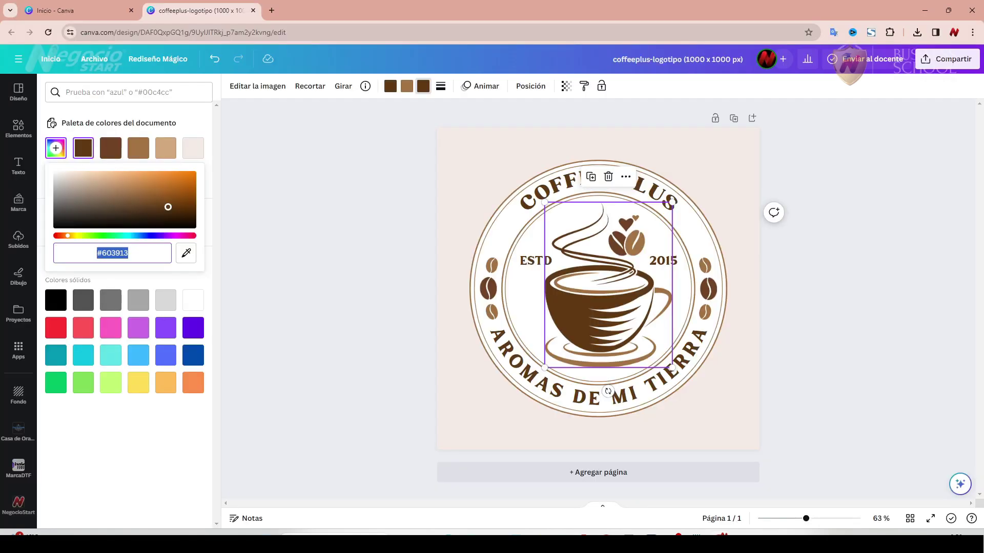
# Copy the tan hex #D3A97F from Canva's document palette and return to Elementor.
pyautogui.click(406, 87)
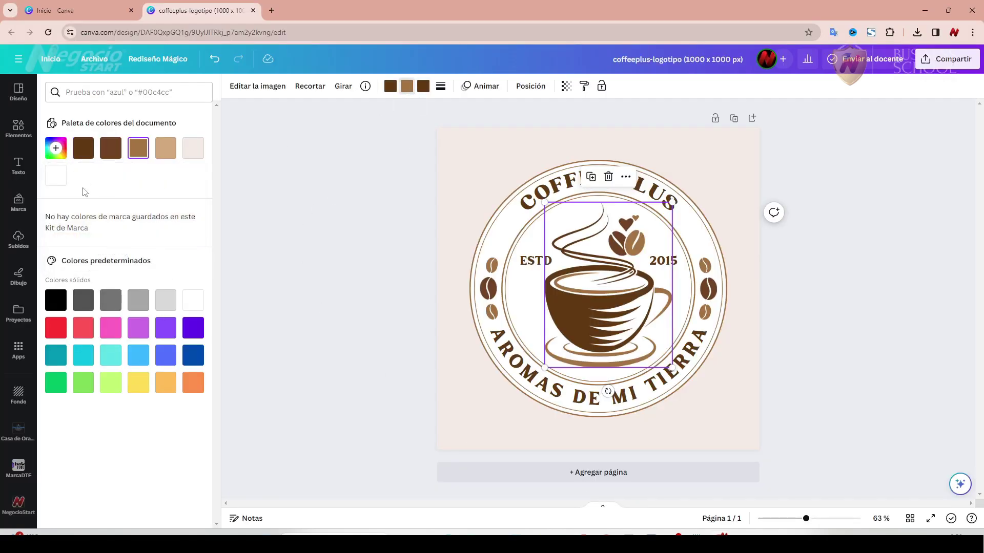
pyautogui.click(59, 152)
pyautogui.rightClick(111, 251)
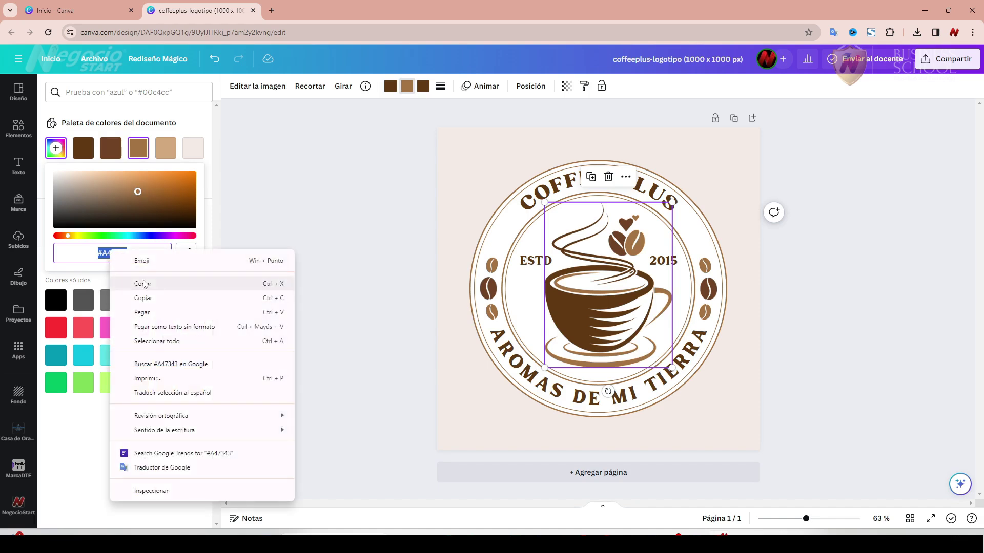
pyautogui.click(170, 148)
pyautogui.click(170, 149)
pyautogui.click(55, 148)
pyautogui.hotkey('ctrl', 'c')
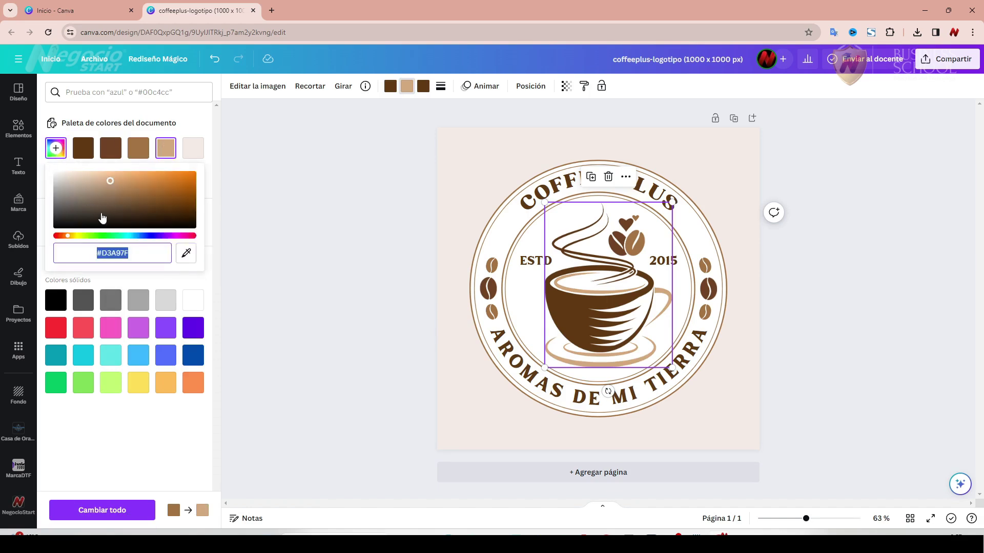
pyautogui.rightClick(115, 252)
pyautogui.click(163, 301)
pyautogui.hotkey('alt', 'Tab')
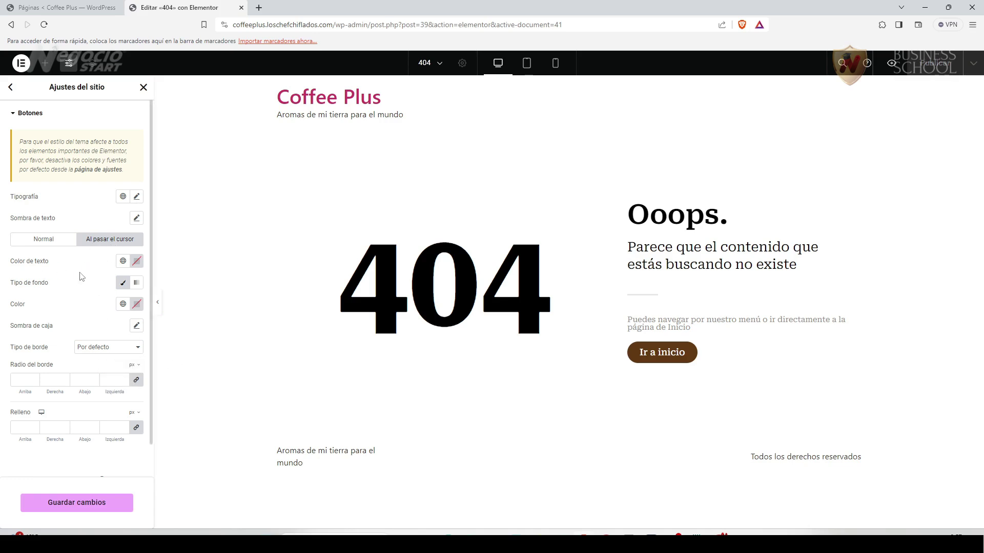
# Set the button hover background to #D3A97F with a near-black hover text colour.
pyautogui.click(137, 304)
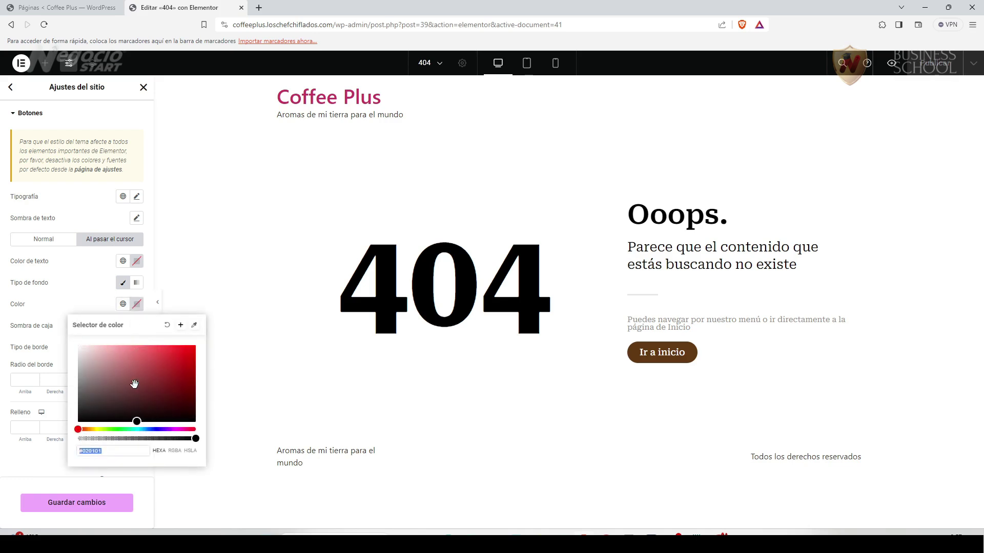
pyautogui.hotkey('ctrl', 'v')
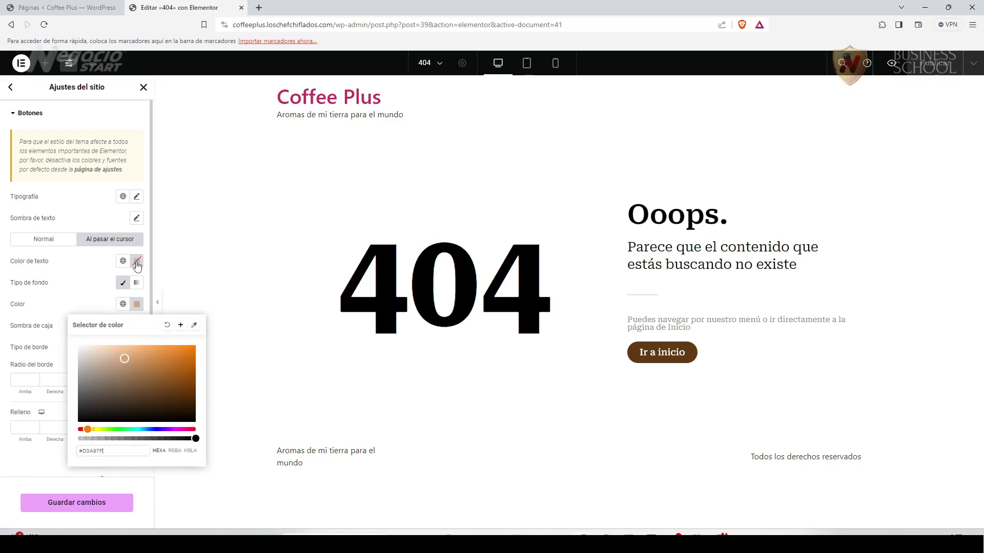
pyautogui.click(136, 263)
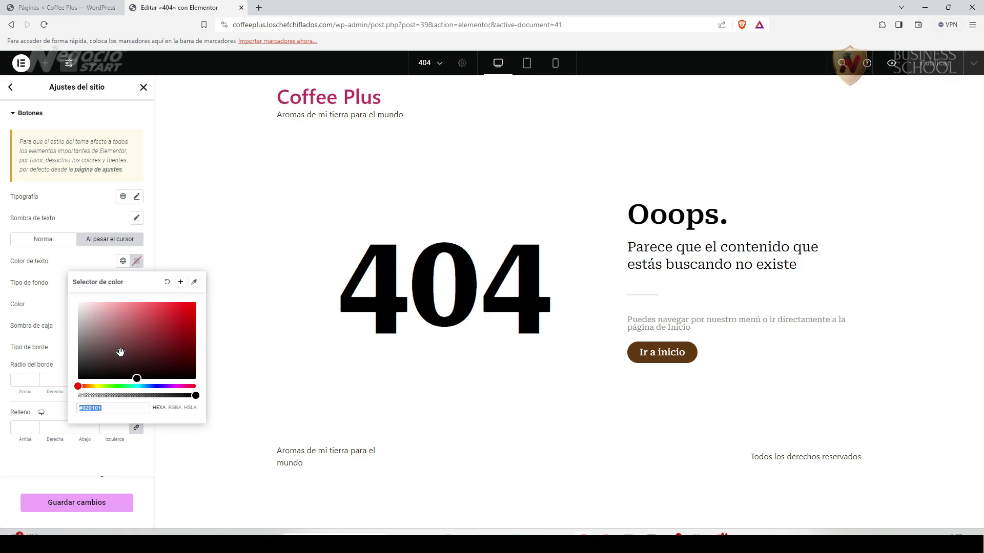
pyautogui.click(89, 365)
pyautogui.moveTo(88, 365); pyautogui.dragTo(88, 363)
pyautogui.click(20, 460)
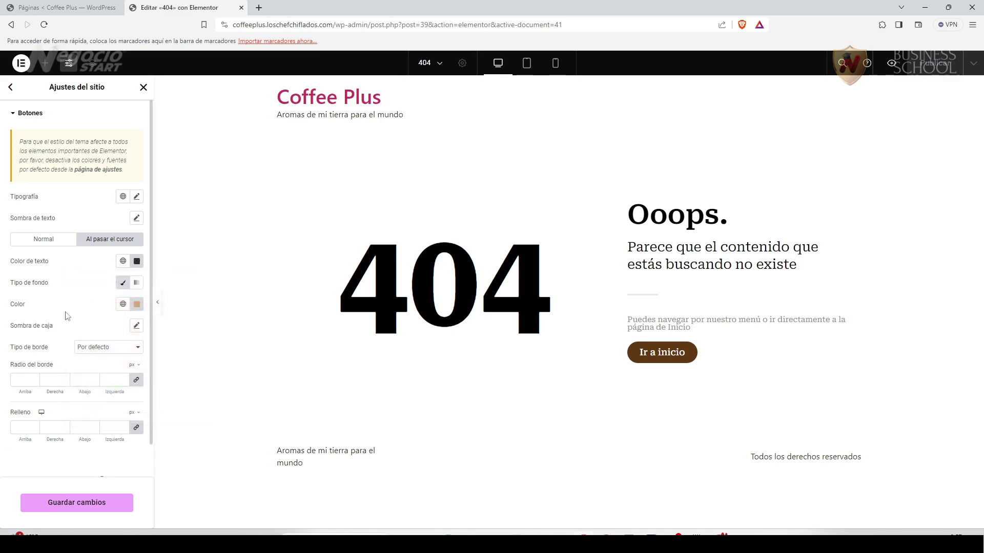
# Set button border radius to 22 in both hover and normal states, and save.
pyautogui.click(25, 381)
pyautogui.write('22')
pyautogui.click(53, 240)
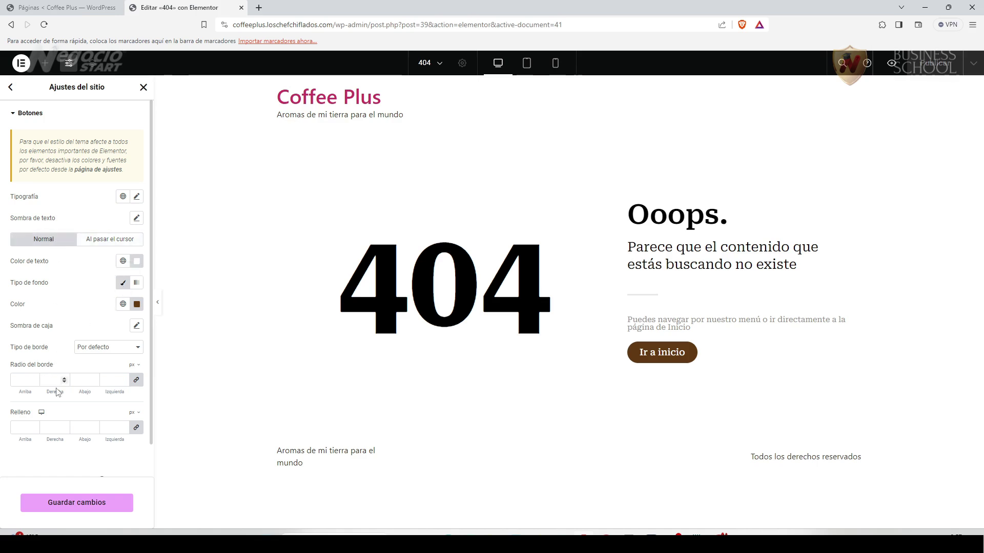
pyautogui.write('22')
pyautogui.click(88, 506)
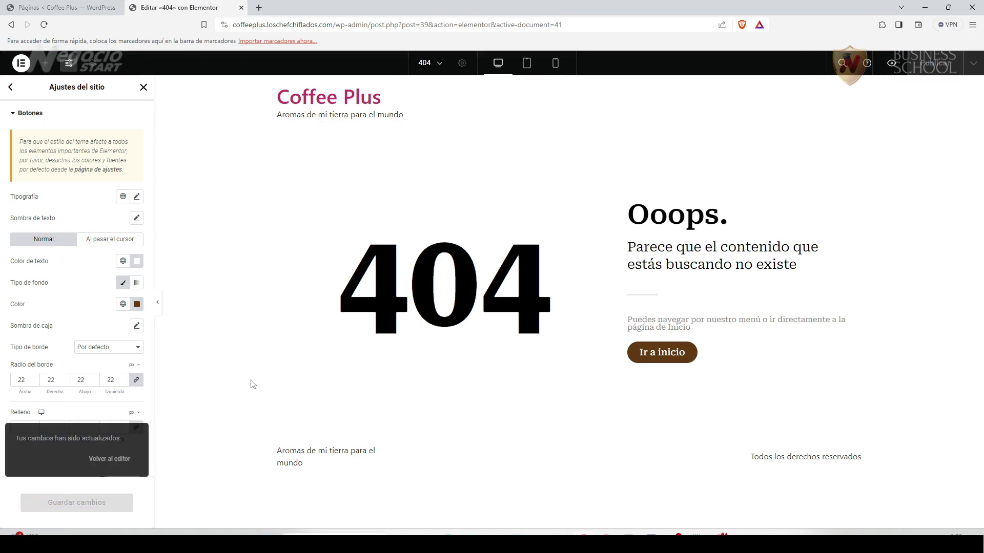
pyautogui.click(10, 87)
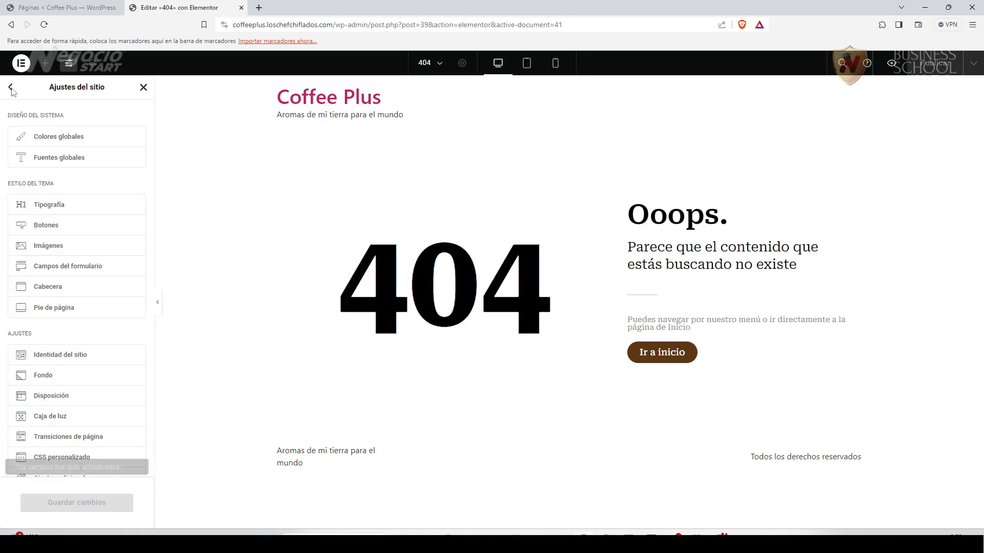
# Review the Imágenes style options in both the Normal and hover states.
pyautogui.click(59, 246)
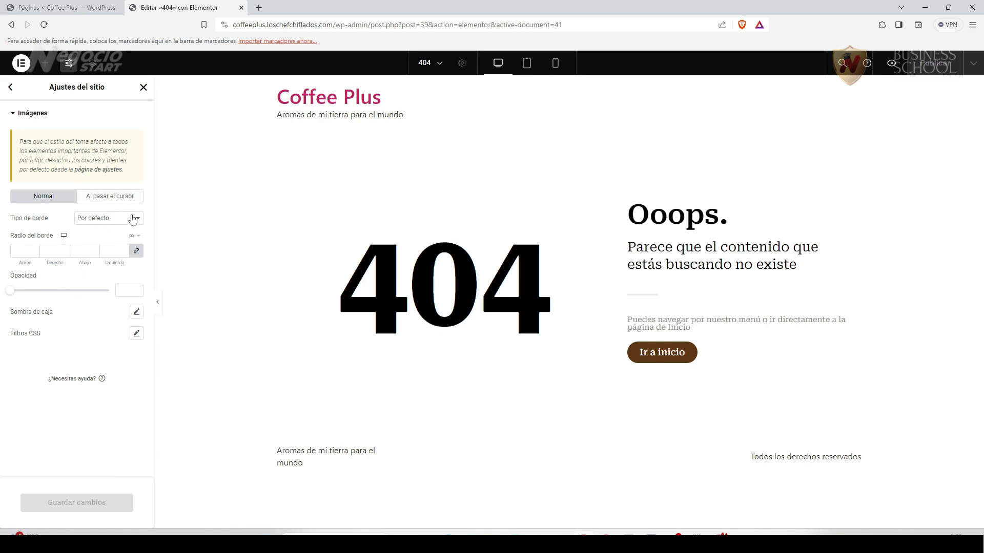
pyautogui.click(123, 200)
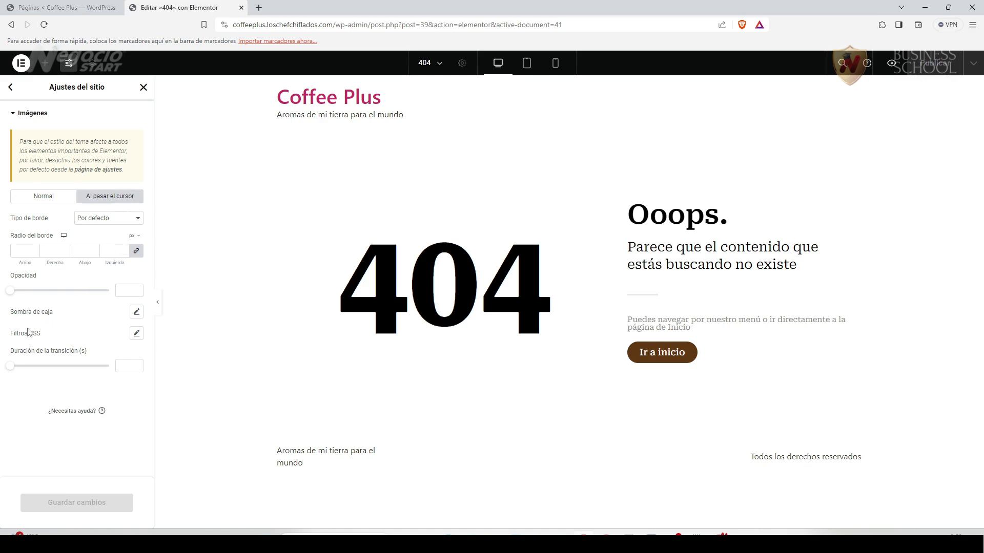
pyautogui.click(42, 200)
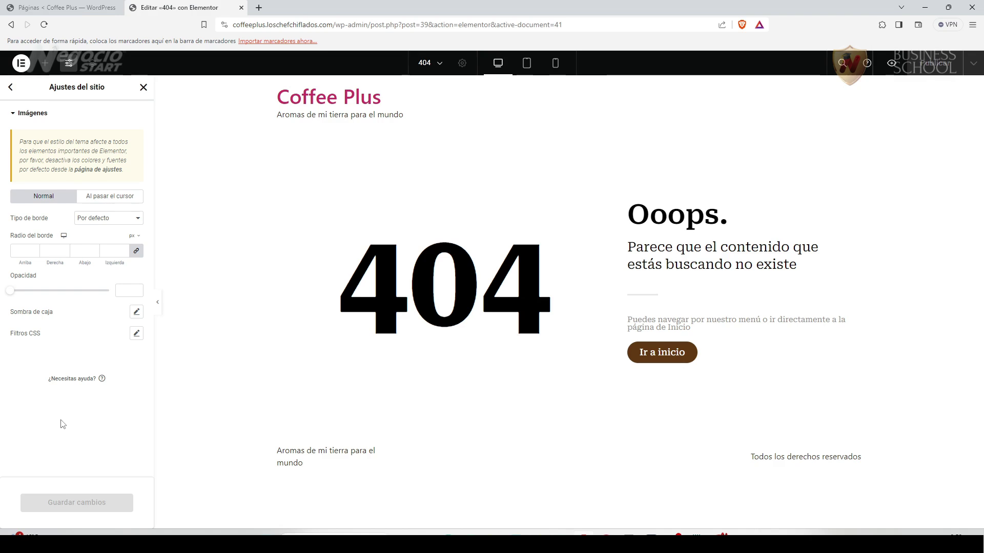
pyautogui.click(10, 87)
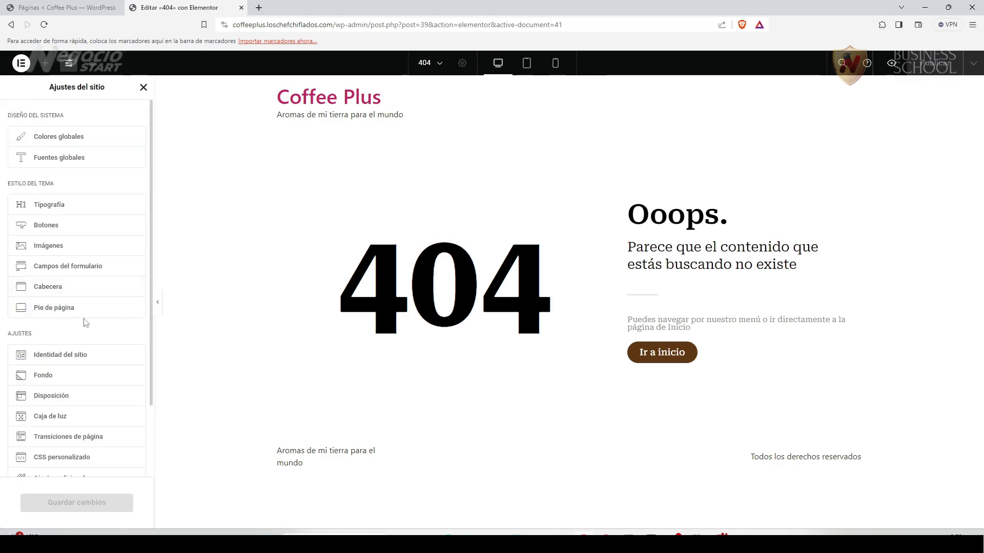
# Bring up the Campos del formulario (form fields) style settings.
pyautogui.click(53, 272)
pyautogui.scroll(-2, 107, 433)
pyautogui.scroll(2, 105, 430)
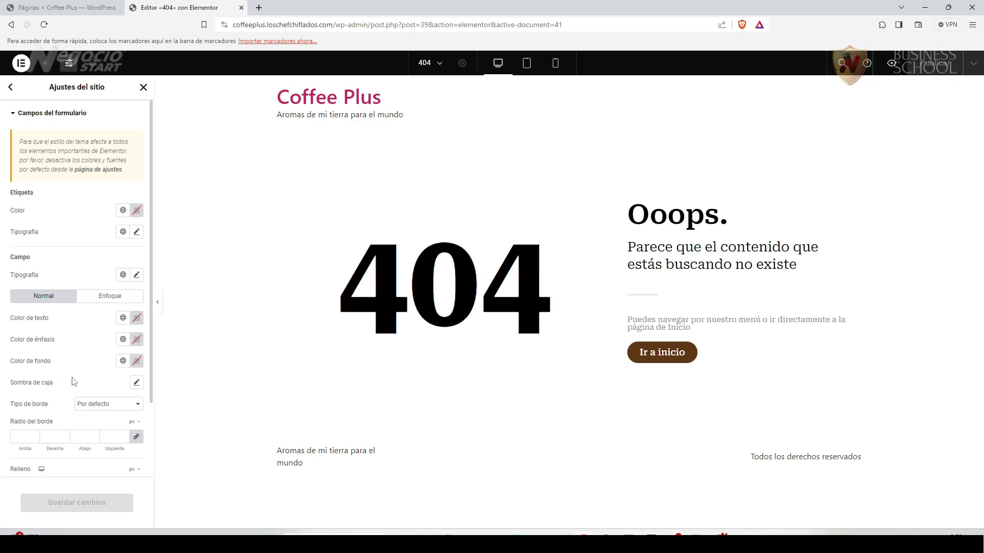
# Review the Cabecera settings for logo, short description and menu, then go back.
pyautogui.click(12, 88)
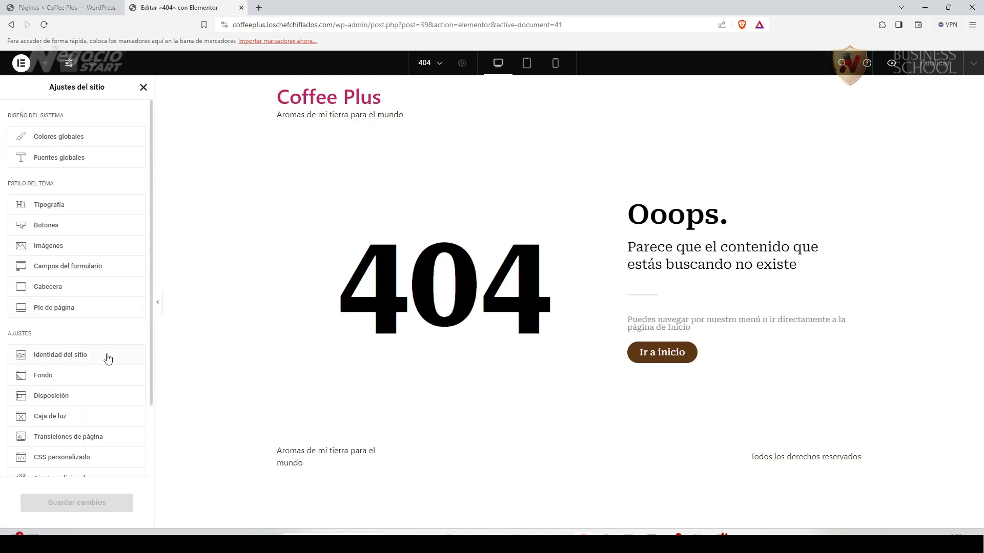
pyautogui.scroll(-1, 83, 293)
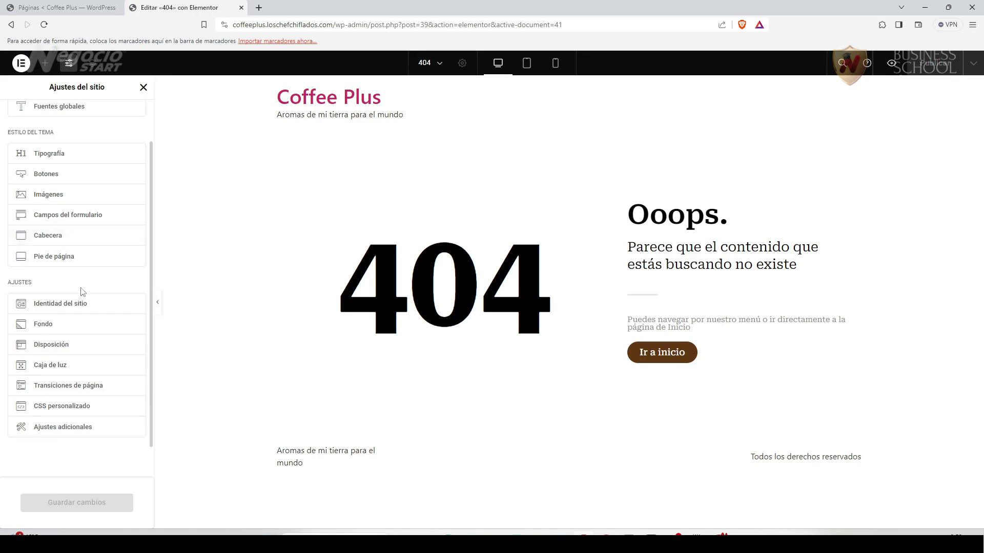
pyautogui.click(57, 239)
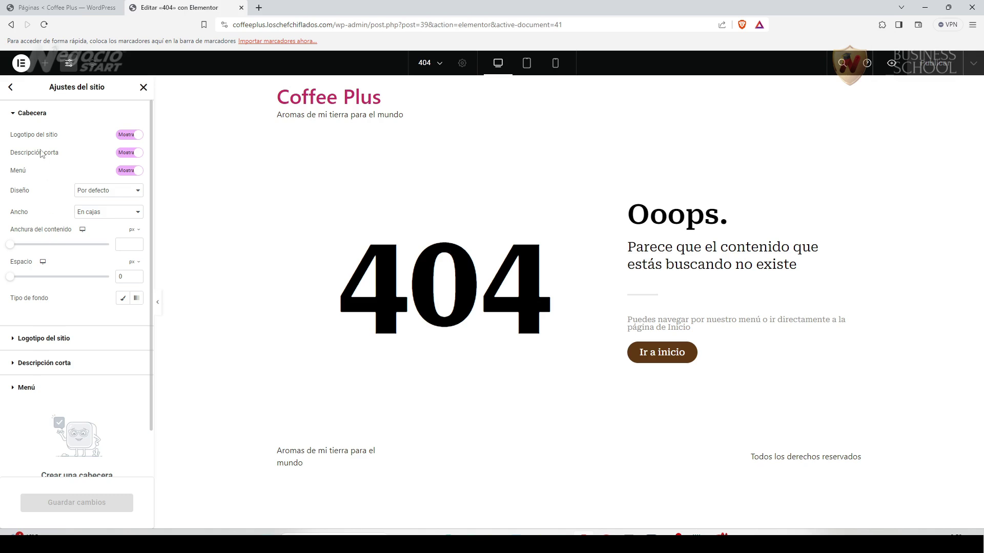
pyautogui.click(10, 87)
pyautogui.scroll(-1, 86, 354)
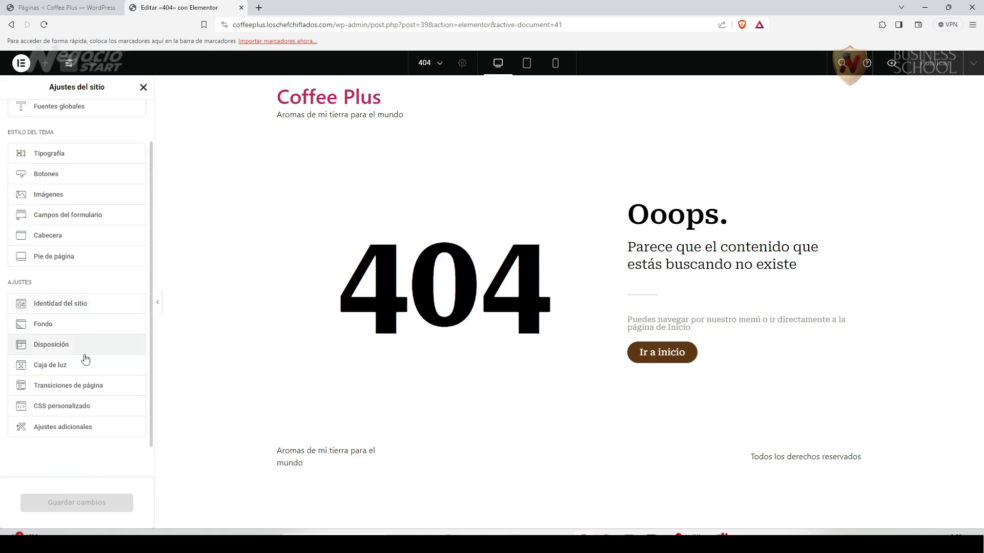
# View Identidad del sitio: site name, description, and empty logo and favicon slots.
pyautogui.click(70, 309)
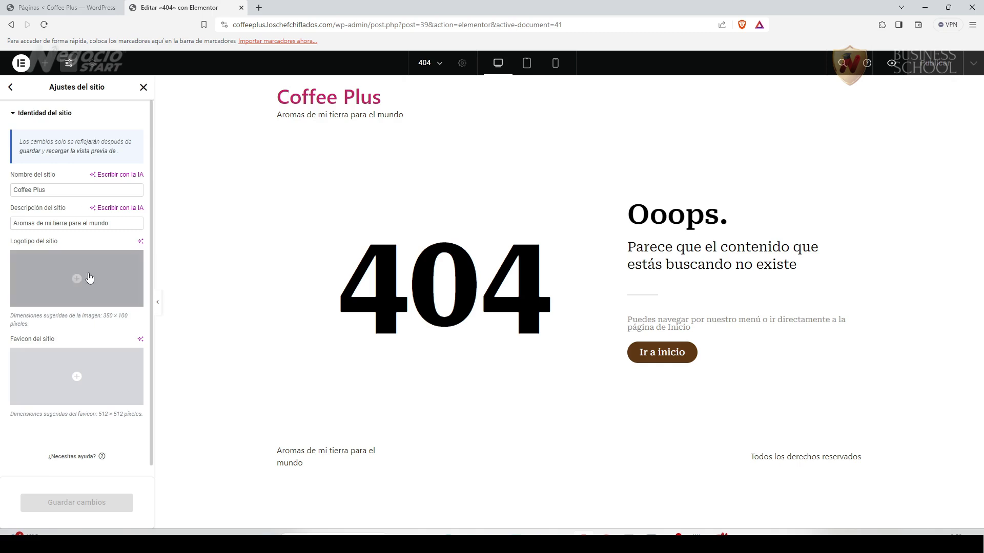
pyautogui.moveTo(66, 278)
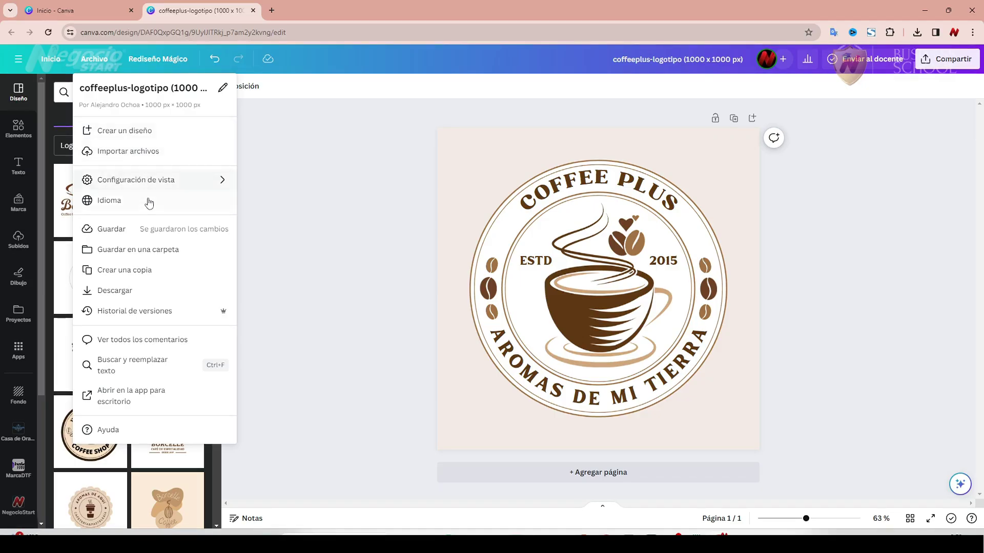
# Make a 350 × 100 px copy of the coffeeplus-logotipo design and open it.
pyautogui.click(161, 61)
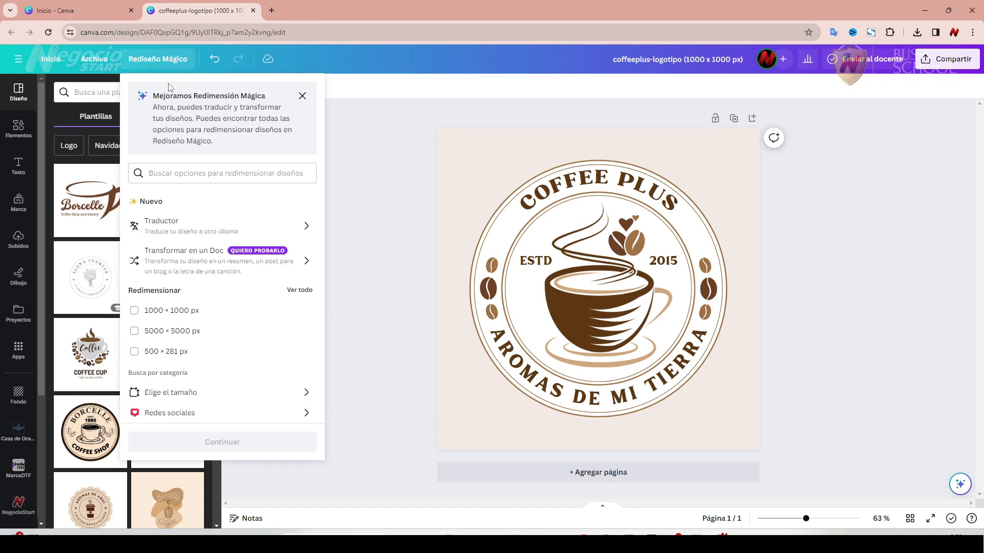
pyautogui.click(358, 151)
pyautogui.click(152, 60)
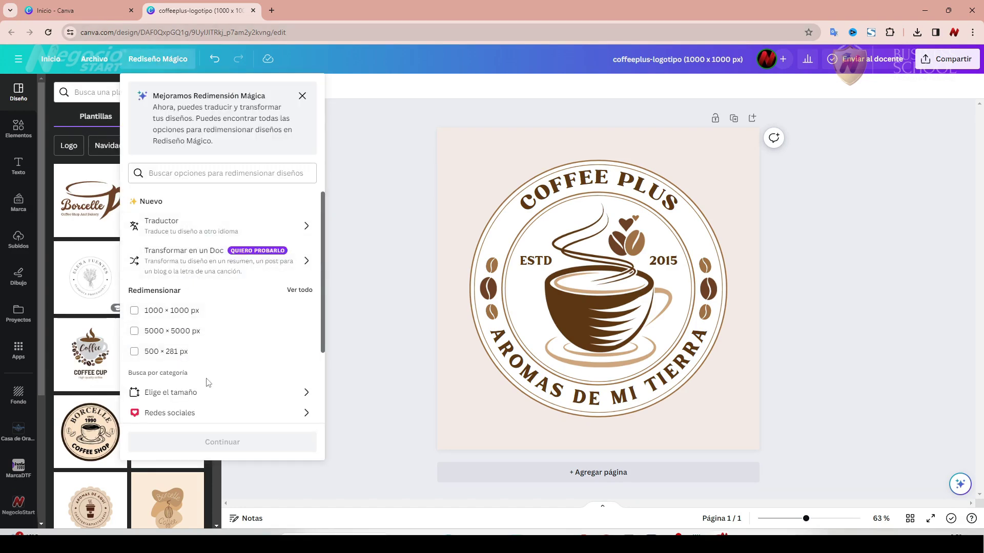
pyautogui.click(195, 399)
pyautogui.click(149, 241)
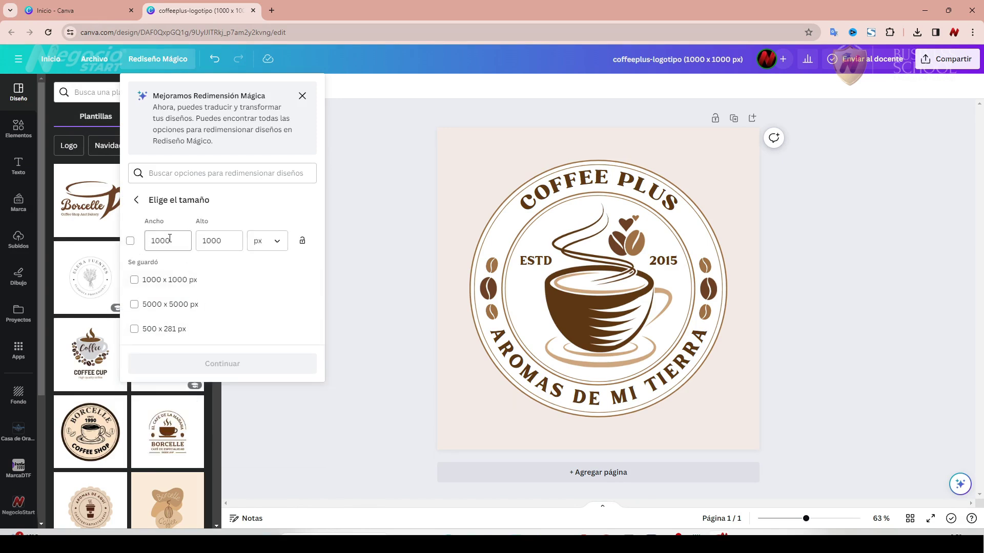
pyautogui.doubleClick(149, 242)
pyautogui.write('350')
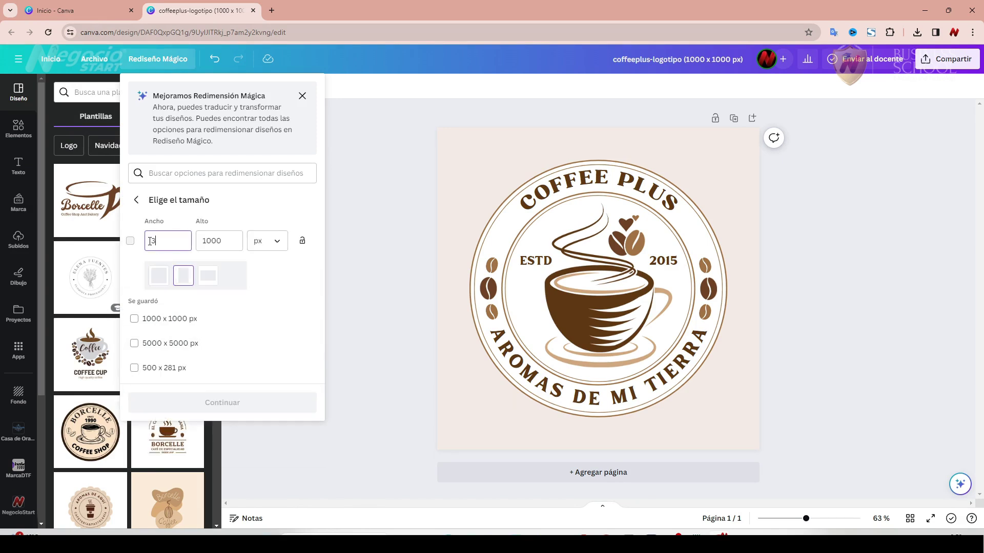
pyautogui.press('Tab')
pyautogui.write('100')
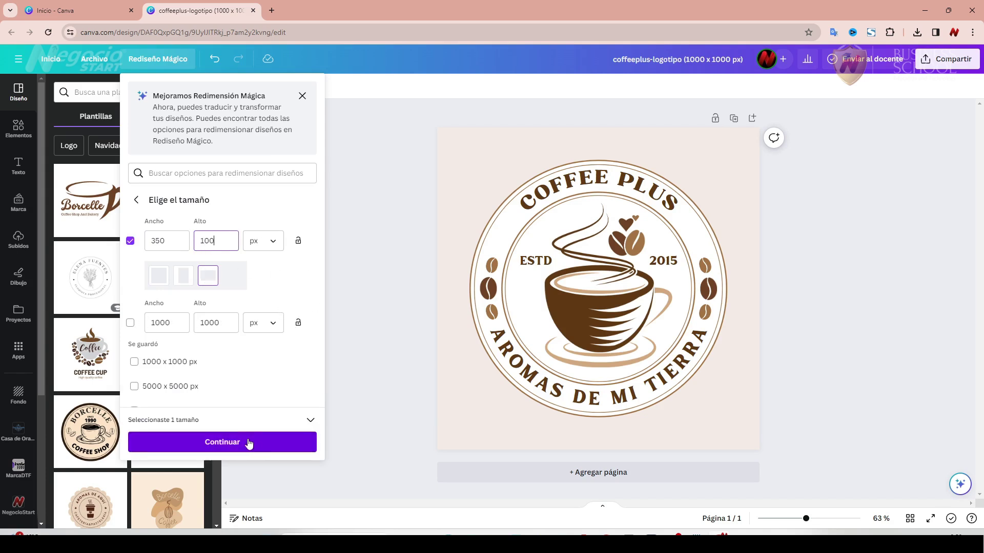
pyautogui.click(252, 444)
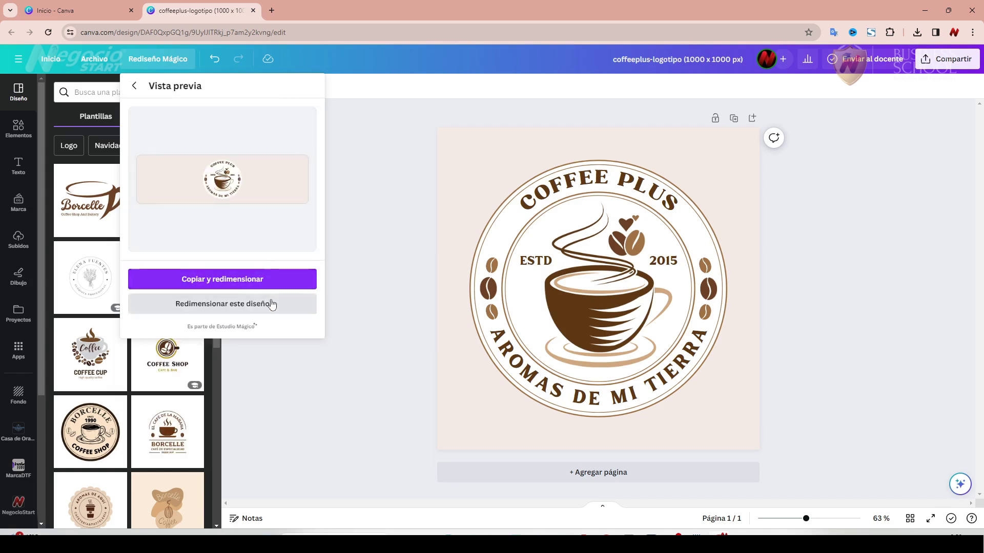
pyautogui.click(238, 286)
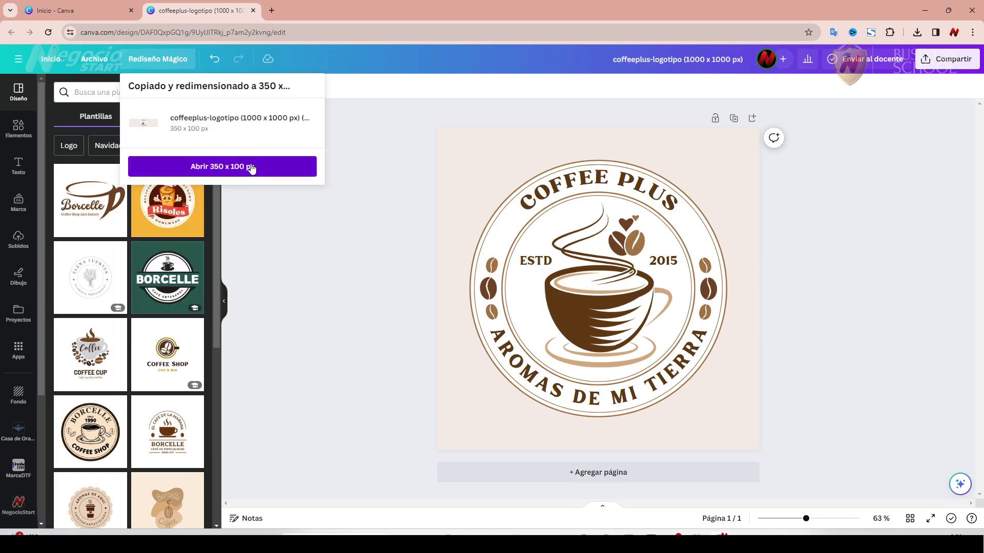
pyautogui.click(251, 167)
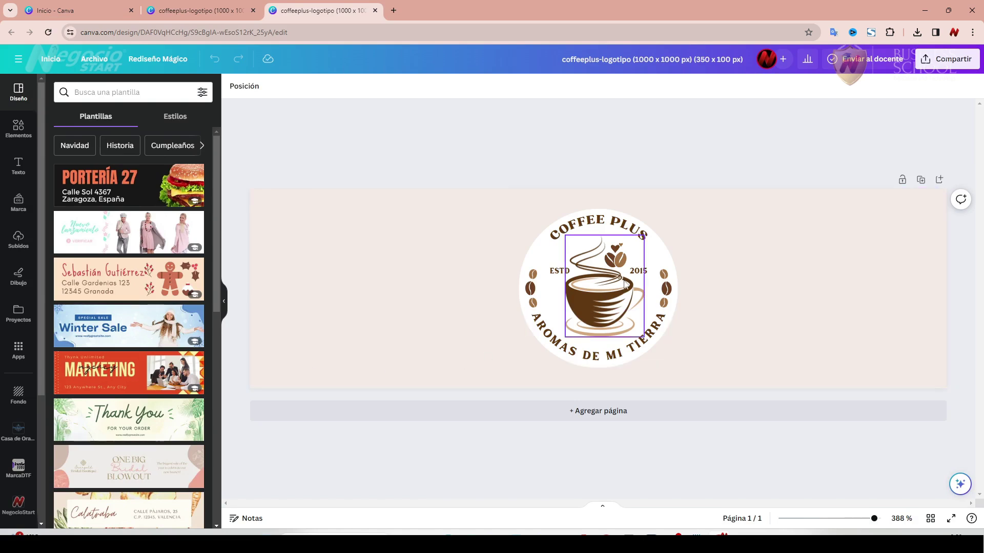
# Pull the coffee cup out of the circle to the left and enlarge it.
pyautogui.moveTo(610, 285); pyautogui.dragTo(359, 293)
pyautogui.moveTo(388, 339); pyautogui.dragTo(463, 361)
pyautogui.moveTo(377, 312); pyautogui.dragTo(380, 283)
pyautogui.moveTo(425, 353); pyautogui.dragTo(452, 389)
pyautogui.moveTo(399, 326); pyautogui.dragTo(398, 318)
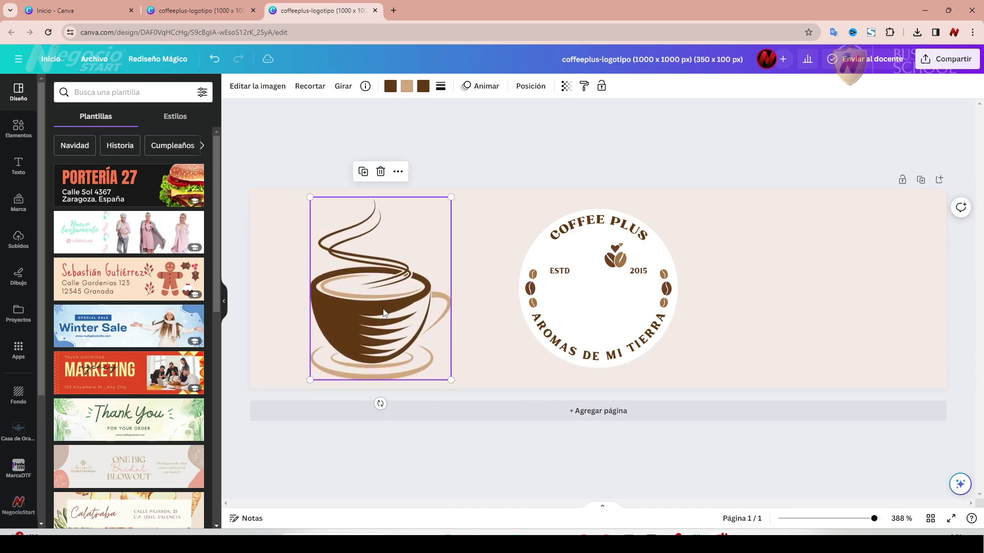
pyautogui.click(455, 196)
pyautogui.click(449, 198)
pyautogui.moveTo(450, 198); pyautogui.dragTo(455, 192)
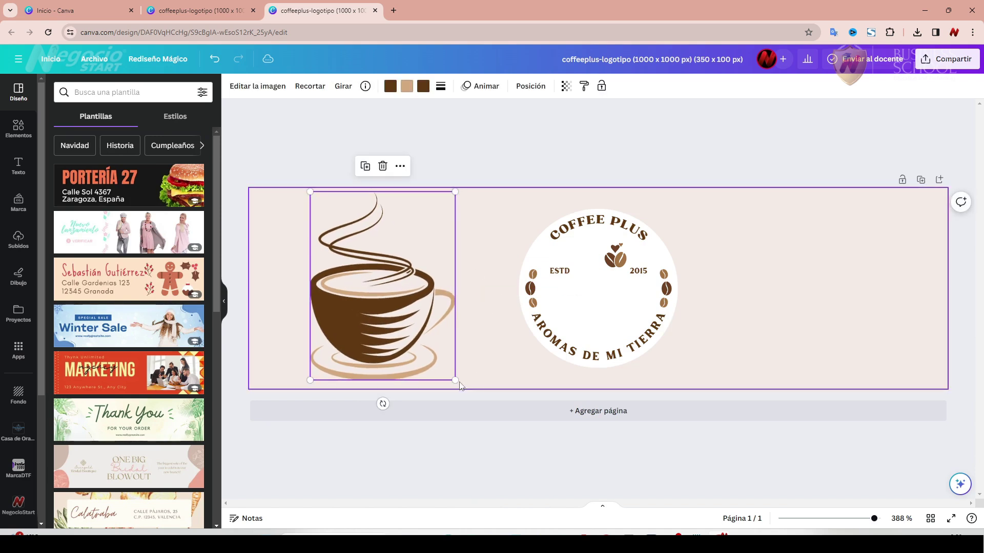
pyautogui.moveTo(456, 380); pyautogui.dragTo(459, 384)
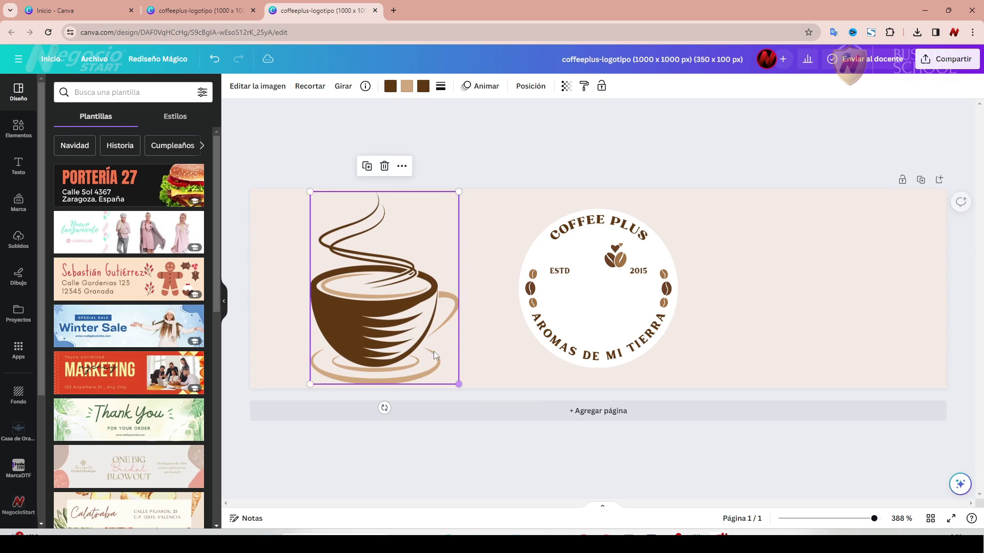
pyautogui.click(497, 275)
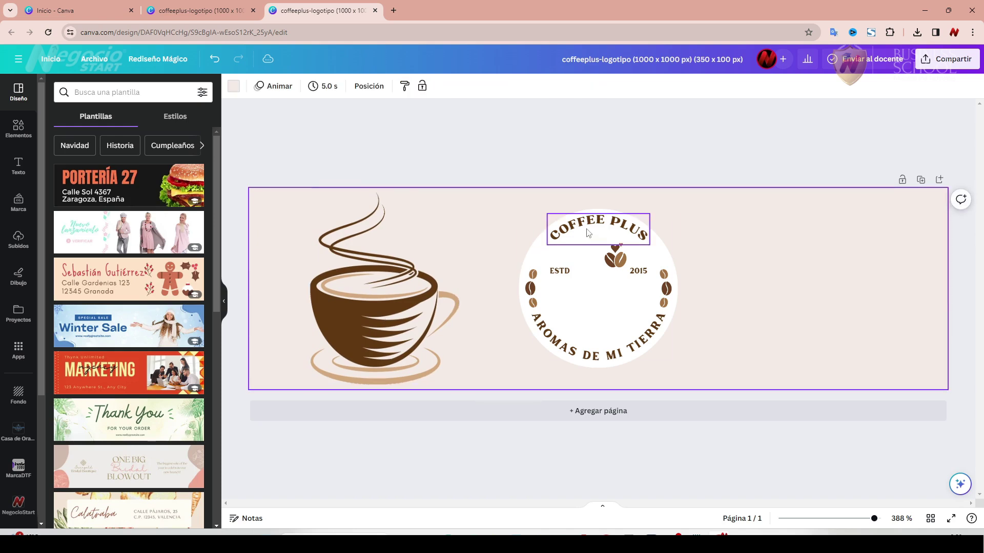
# Shift COFFEE PLUS left and move AROMAS DE MI TIERRA out to the right.
pyautogui.moveTo(592, 225); pyautogui.dragTo(516, 215)
pyautogui.moveTo(512, 215); pyautogui.dragTo(509, 218)
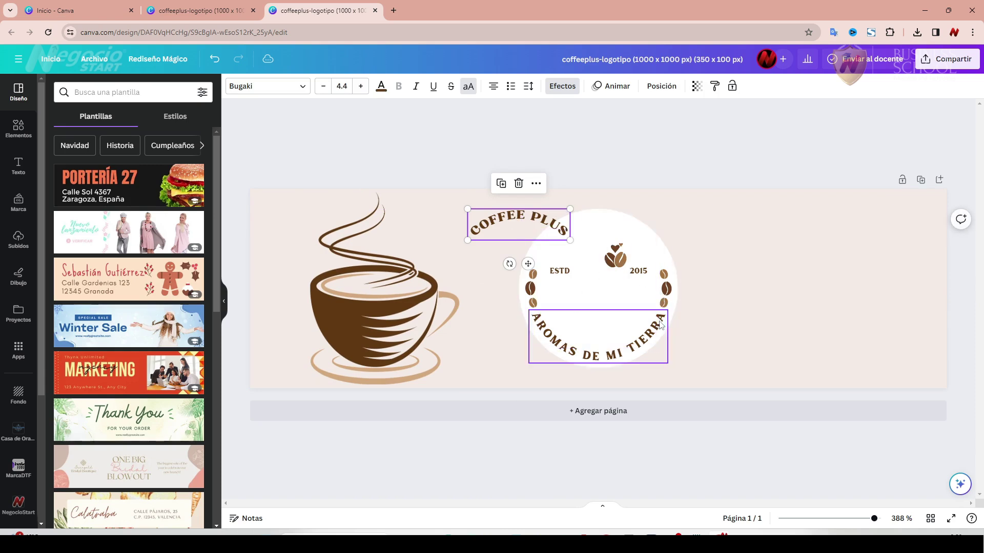
pyautogui.moveTo(642, 344); pyautogui.dragTo(829, 344)
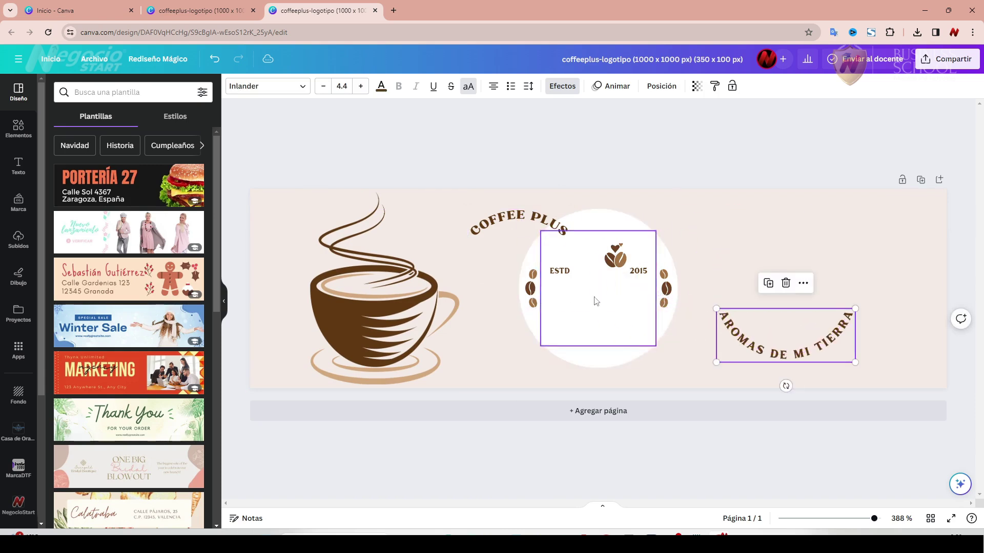
# Select the three small coffee beans on the left of the circle.
pyautogui.click(533, 276)
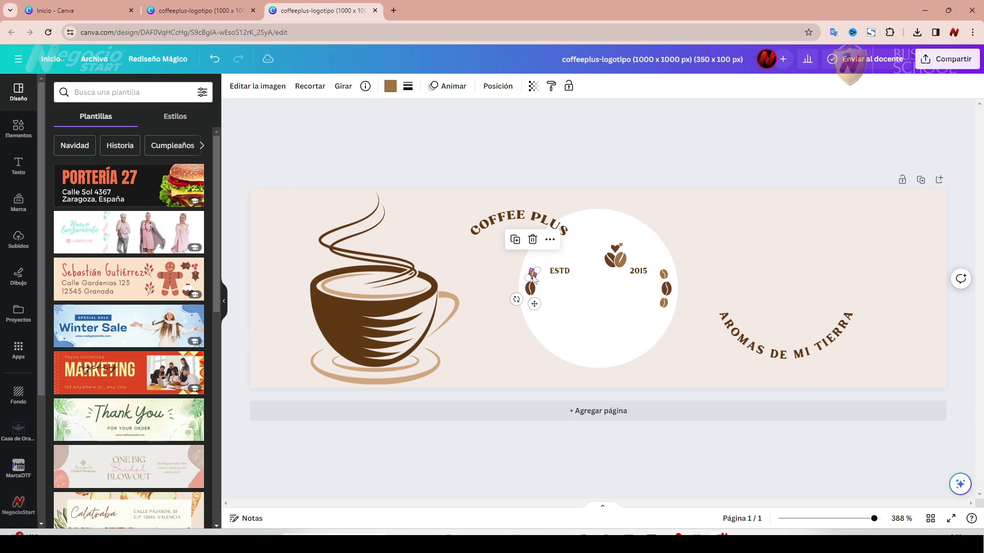
pyautogui.moveTo(533, 278); pyautogui.dragTo(532, 275)
pyautogui.keyDown('shift'); pyautogui.click(535, 292); pyautogui.keyUp('shift')
pyautogui.keyDown('shift'); pyautogui.click(535, 306); pyautogui.keyUp('shift')
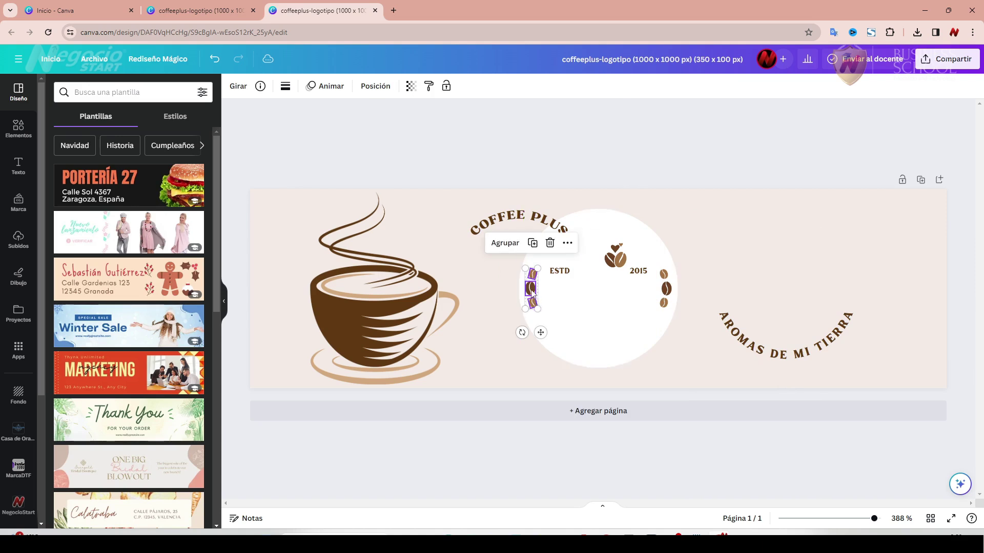
# Group the three beans and enlarge them beside the cup; set COFFEE PLUS atop the circle.
pyautogui.click(505, 244)
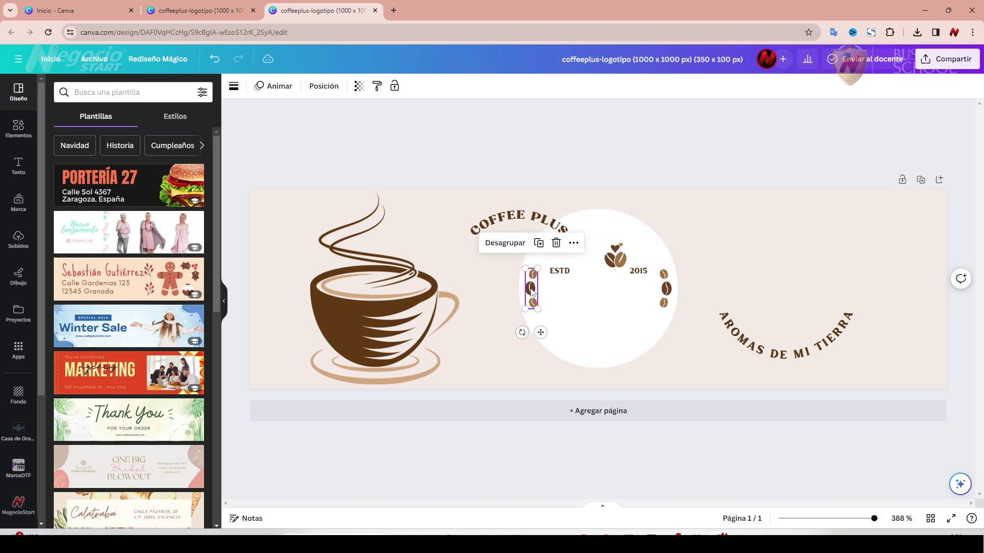
pyautogui.moveTo(531, 290); pyautogui.dragTo(473, 297)
pyautogui.moveTo(518, 217); pyautogui.dragTo(760, 216)
pyautogui.click(472, 295)
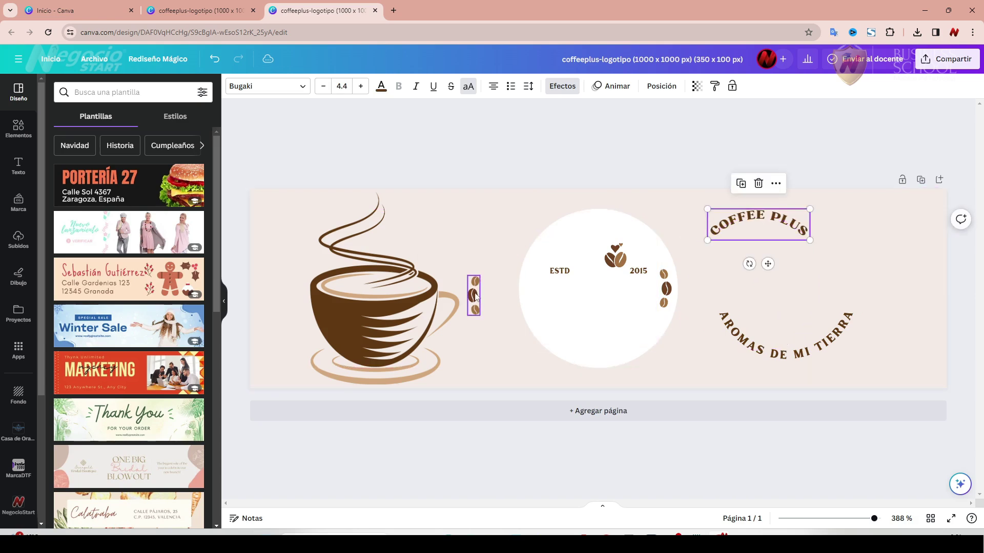
pyautogui.moveTo(475, 277); pyautogui.dragTo(504, 197)
pyautogui.moveTo(487, 258); pyautogui.dragTo(484, 281)
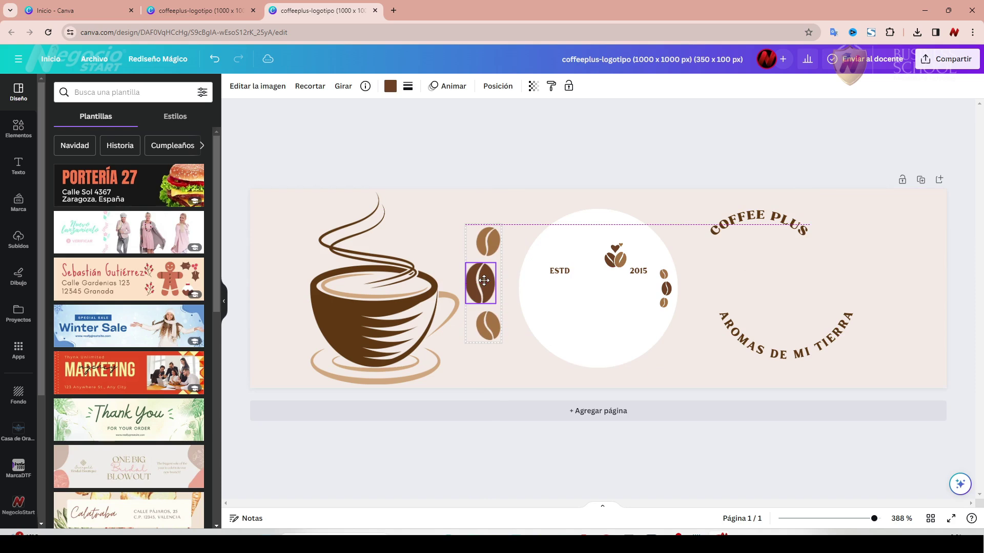
pyautogui.moveTo(502, 224); pyautogui.dragTo(506, 209)
pyautogui.moveTo(487, 290); pyautogui.dragTo(486, 291)
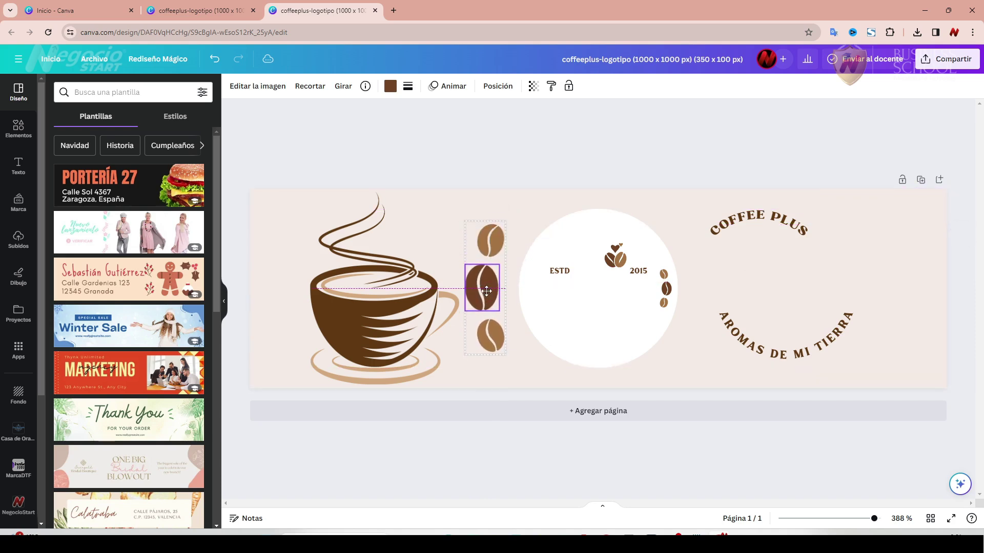
pyautogui.moveTo(773, 219); pyautogui.dragTo(693, 243)
# Delete the ESTD and 2015 labels and move the bean-heart icon above the cup.
pyautogui.click(562, 277)
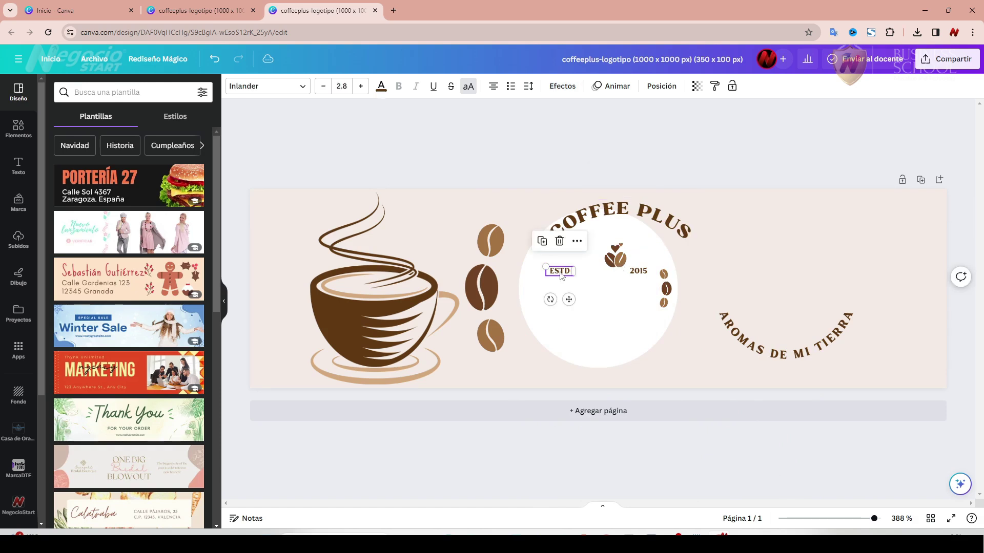
pyautogui.click(559, 240)
pyautogui.click(648, 274)
pyautogui.click(636, 237)
pyautogui.moveTo(618, 262); pyautogui.dragTo(436, 241)
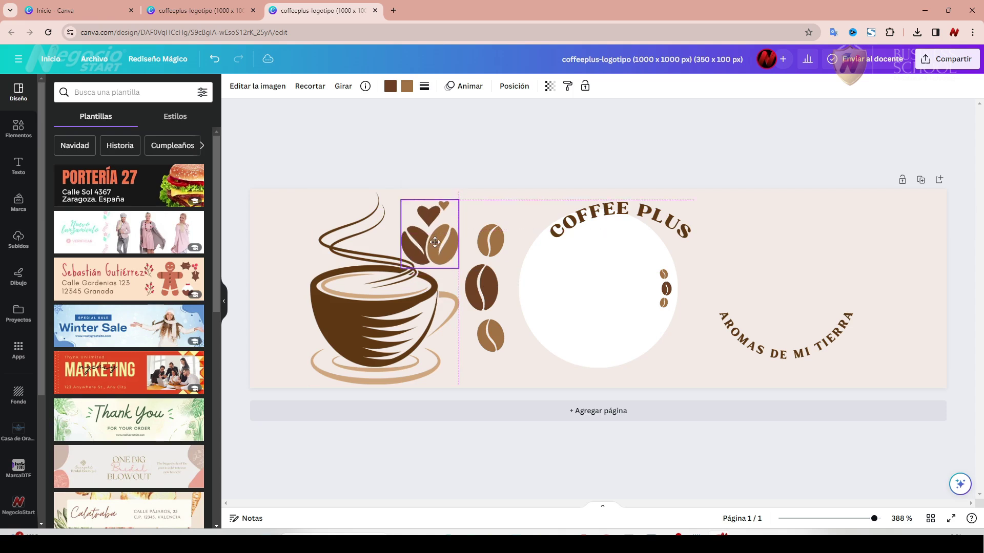
# Delete the white circle behind the logo.
pyautogui.click(390, 160)
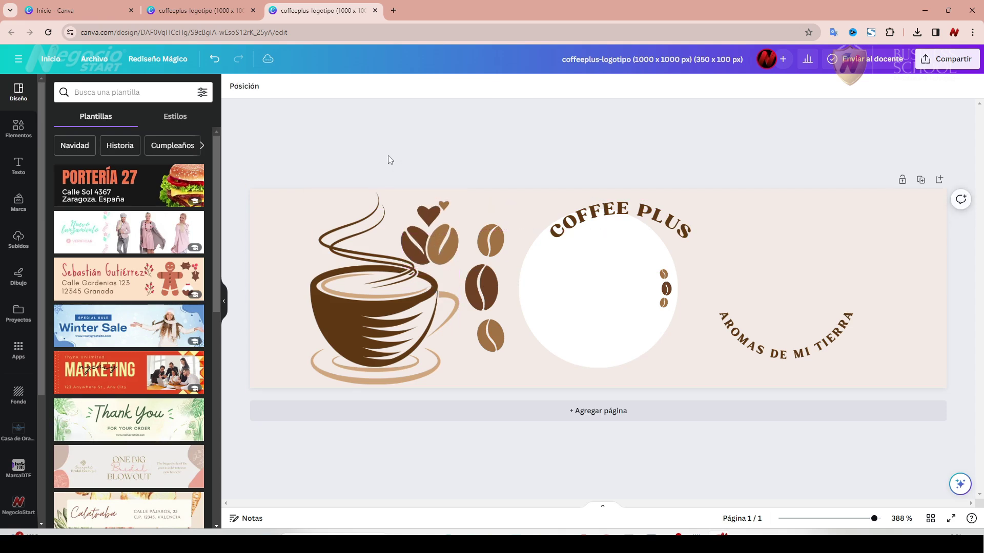
pyautogui.click(673, 257)
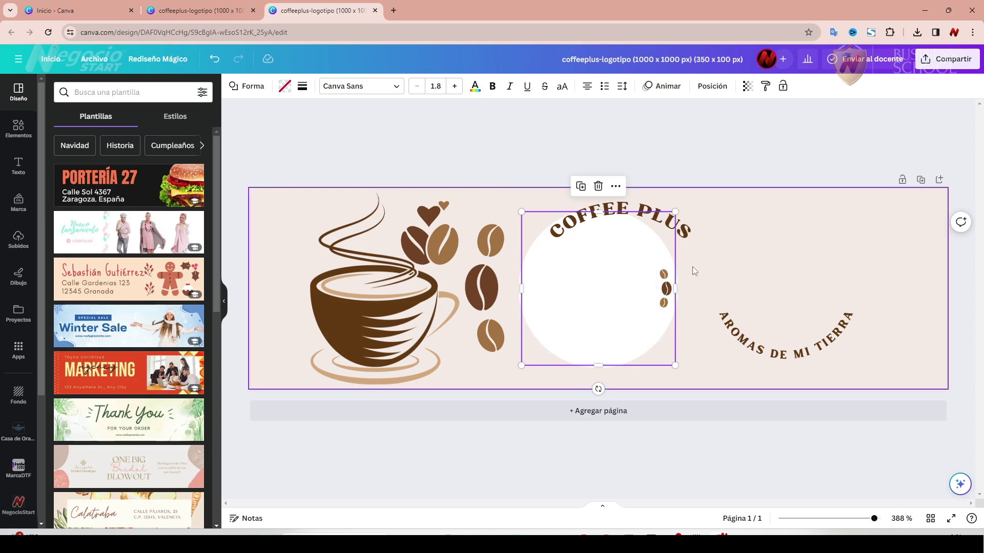
pyautogui.click(598, 186)
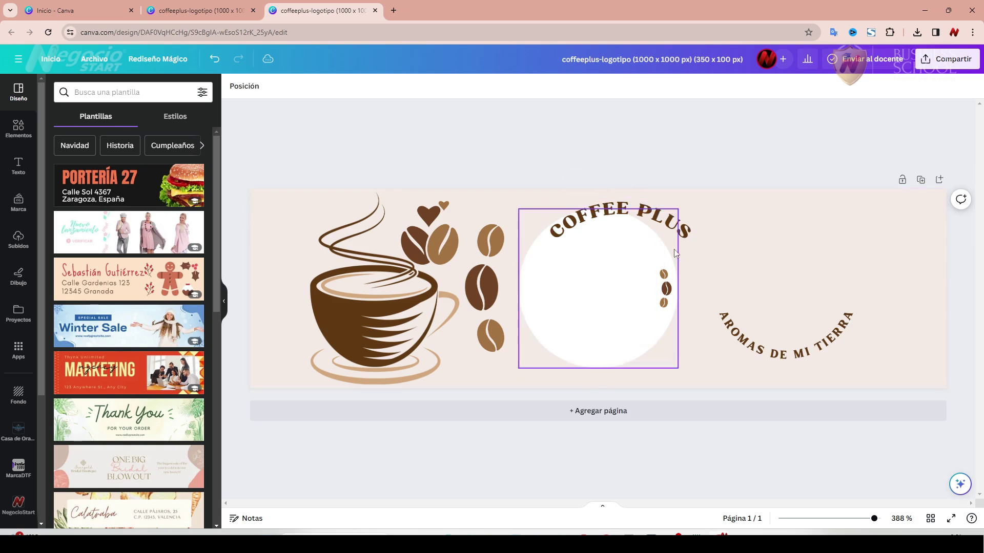
pyautogui.click(669, 257)
pyautogui.click(598, 183)
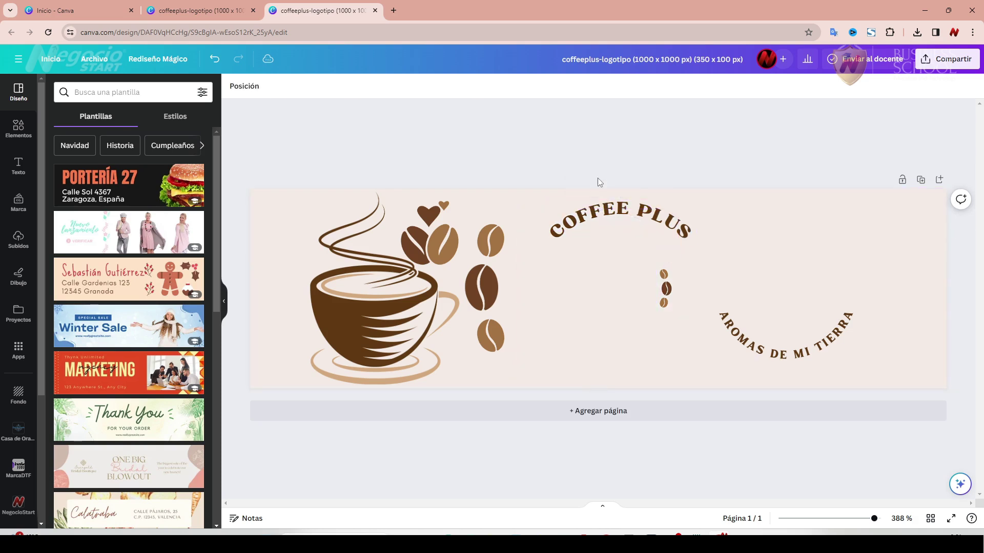
# Group the other three small beans, enlarge them and place them at the right edge.
pyautogui.click(667, 289)
pyautogui.keyDown('shift'); pyautogui.click(666, 303); pyautogui.keyUp('shift')
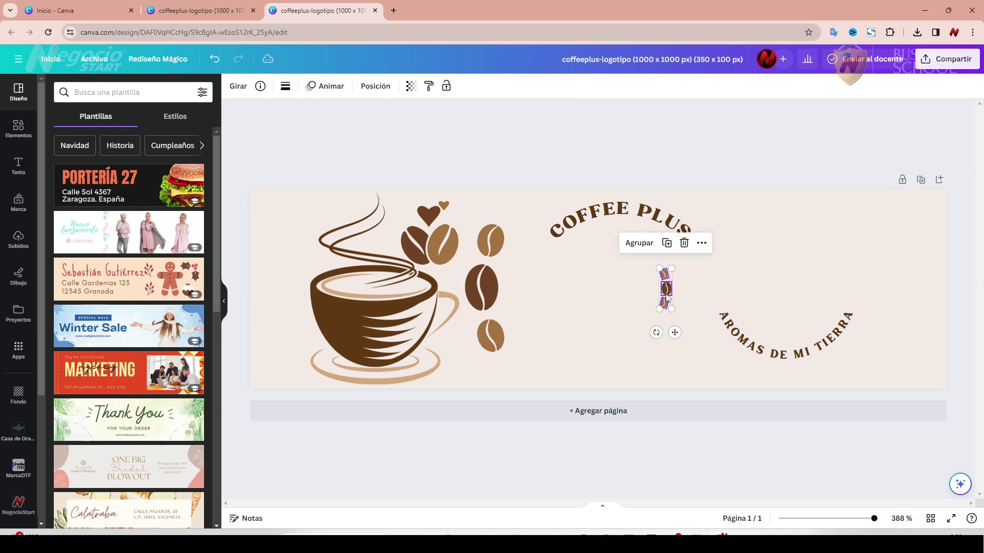
pyautogui.click(645, 249)
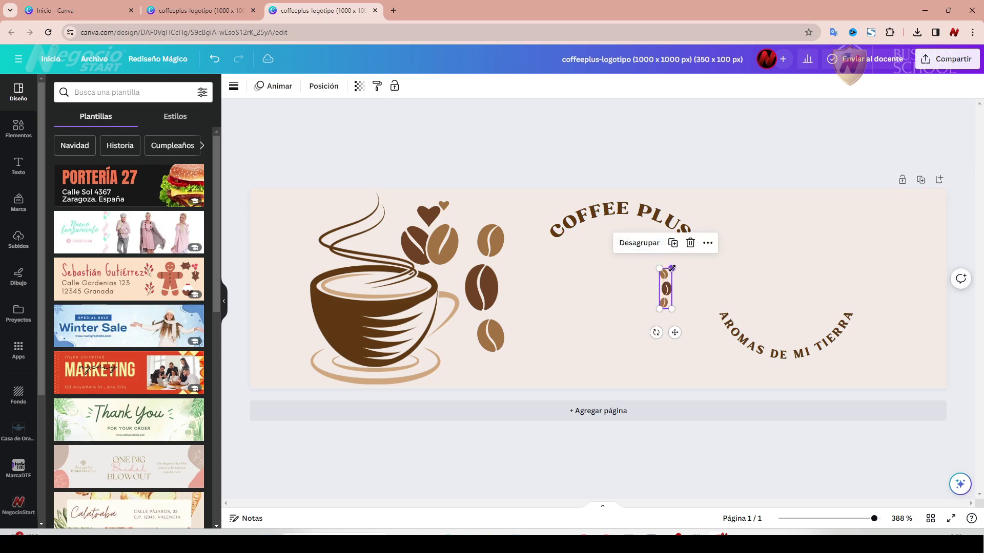
pyautogui.moveTo(671, 268); pyautogui.dragTo(816, 231)
pyautogui.moveTo(689, 313); pyautogui.dragTo(698, 355)
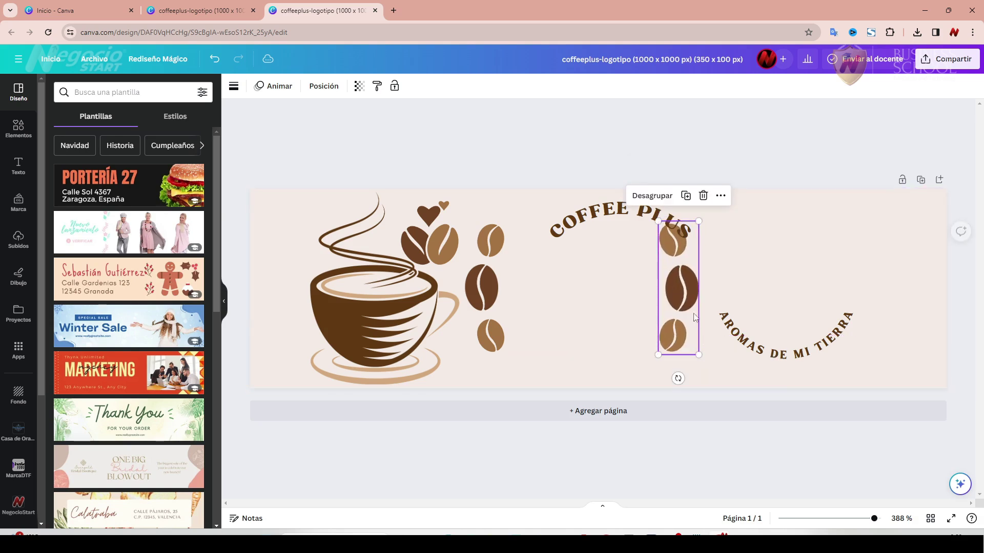
pyautogui.moveTo(656, 220); pyautogui.dragTo(659, 222)
pyautogui.moveTo(684, 288); pyautogui.dragTo(914, 282)
# Enlarge the COFFEE PLUS arc text to 12.2 and reposition it.
pyautogui.moveTo(623, 218); pyautogui.dragTo(685, 213)
pyautogui.moveTo(757, 244); pyautogui.dragTo(840, 287)
pyautogui.moveTo(789, 251); pyautogui.dragTo(767, 254)
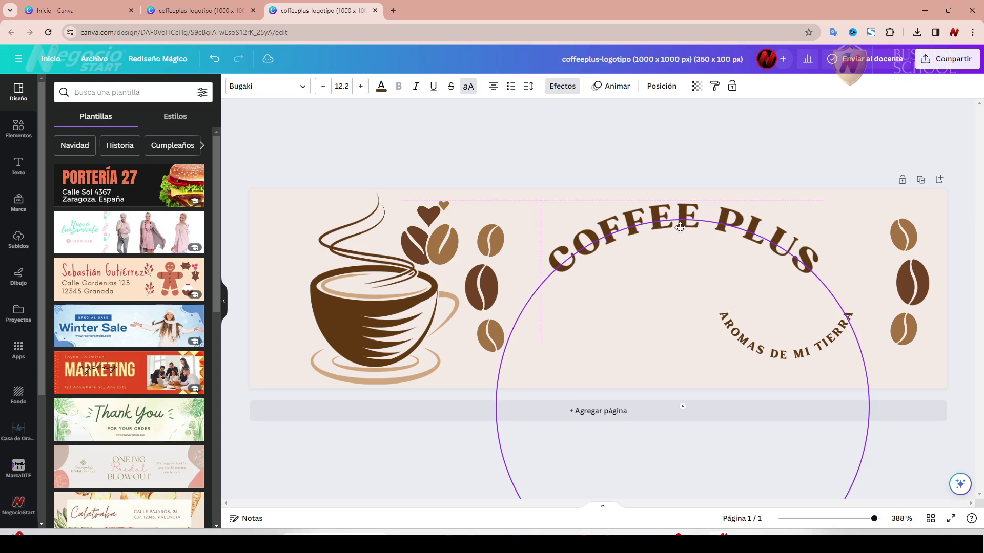
# Straighten COFFEE PLUS, delete AROMAS DE MI TIERRA, and move the title lower.
pyautogui.click(762, 248)
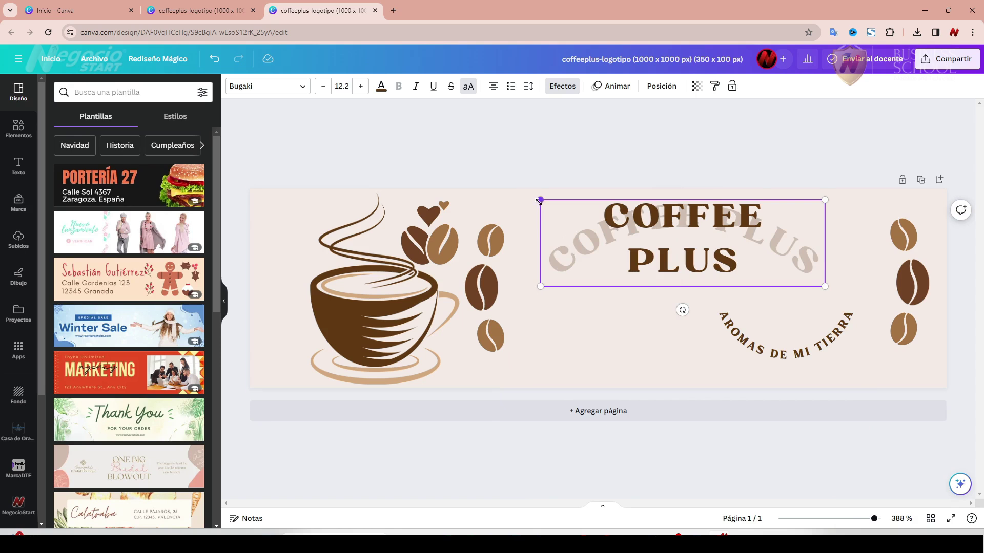
pyautogui.press('Escape')
pyautogui.click(562, 87)
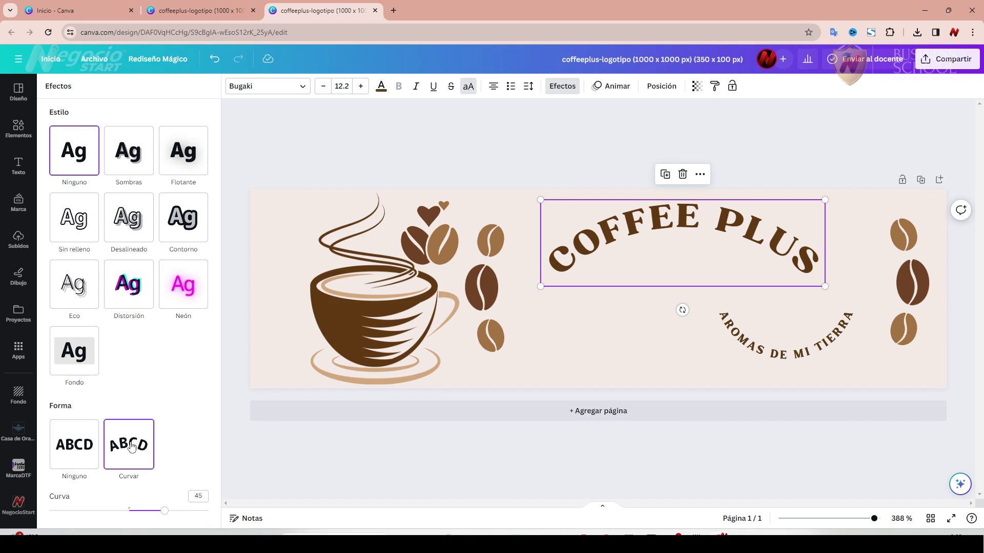
pyautogui.click(85, 447)
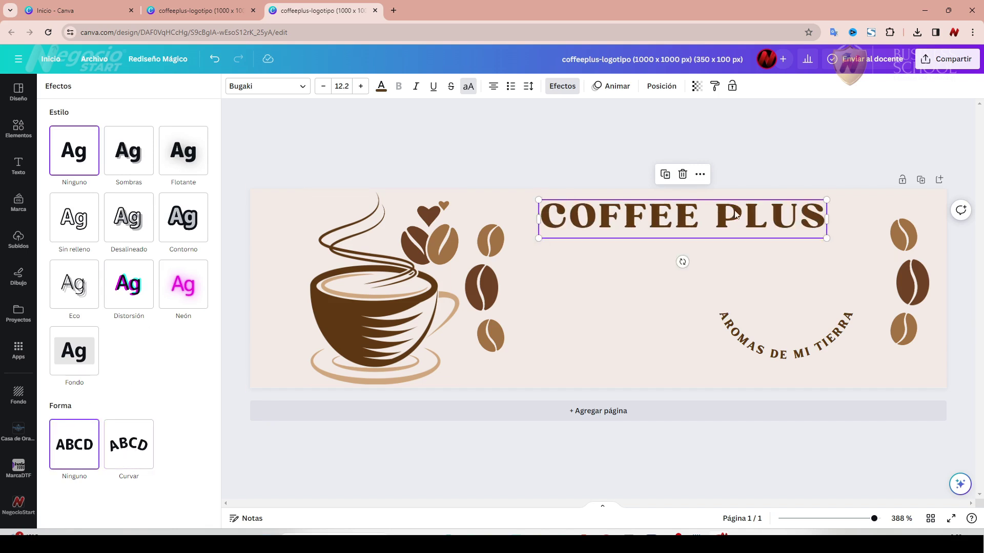
pyautogui.click(782, 360)
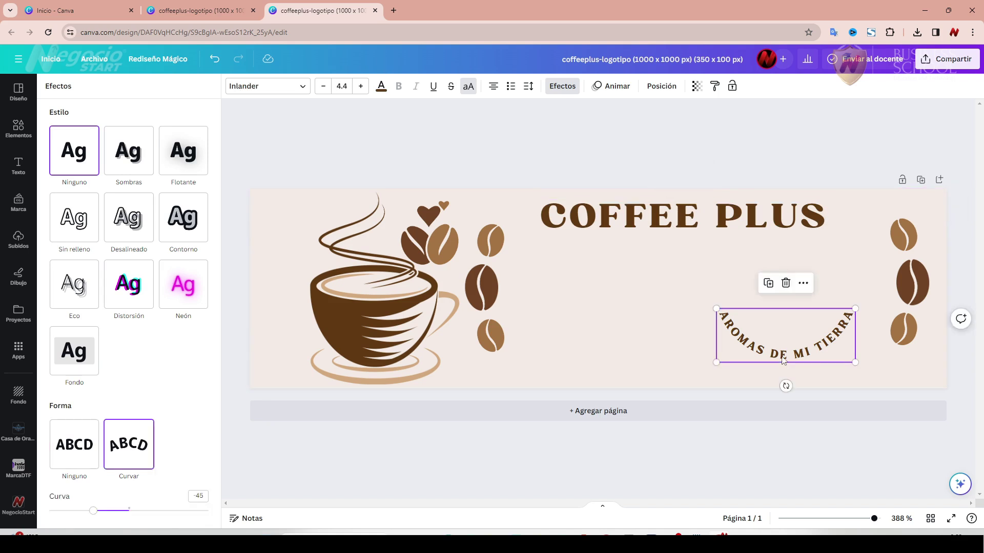
pyautogui.click(785, 283)
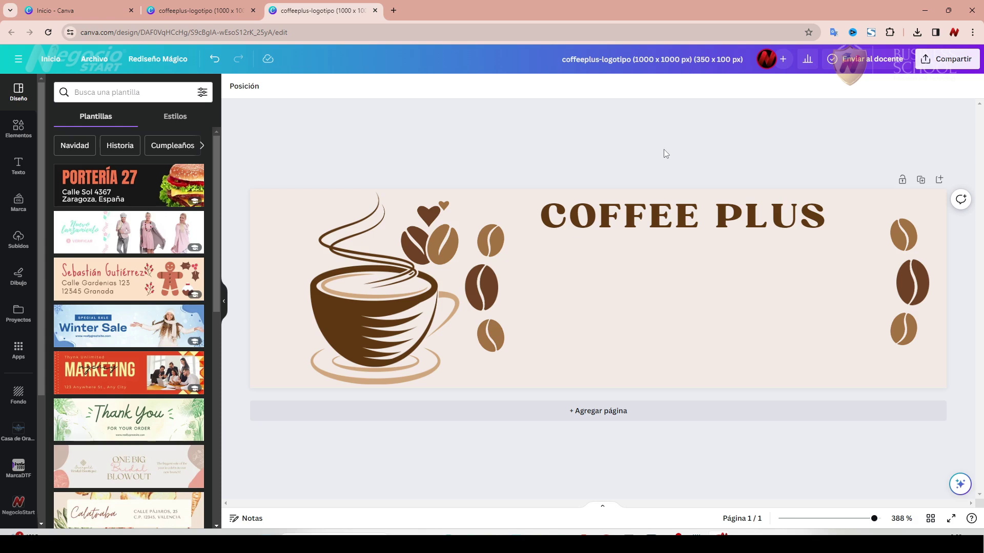
pyautogui.moveTo(645, 220); pyautogui.dragTo(666, 235)
# Delete the right-hand coffee bean group.
pyautogui.click(903, 234)
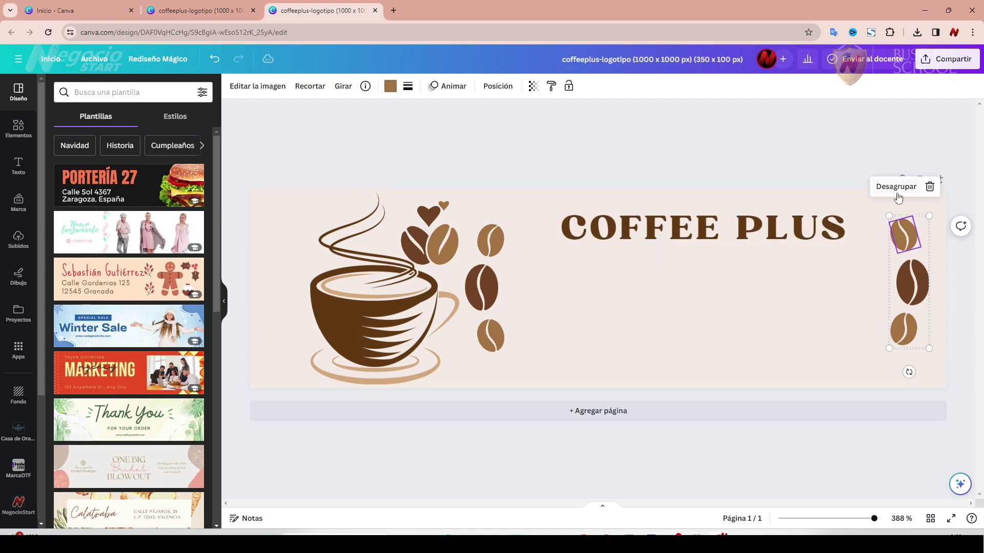
pyautogui.click(930, 186)
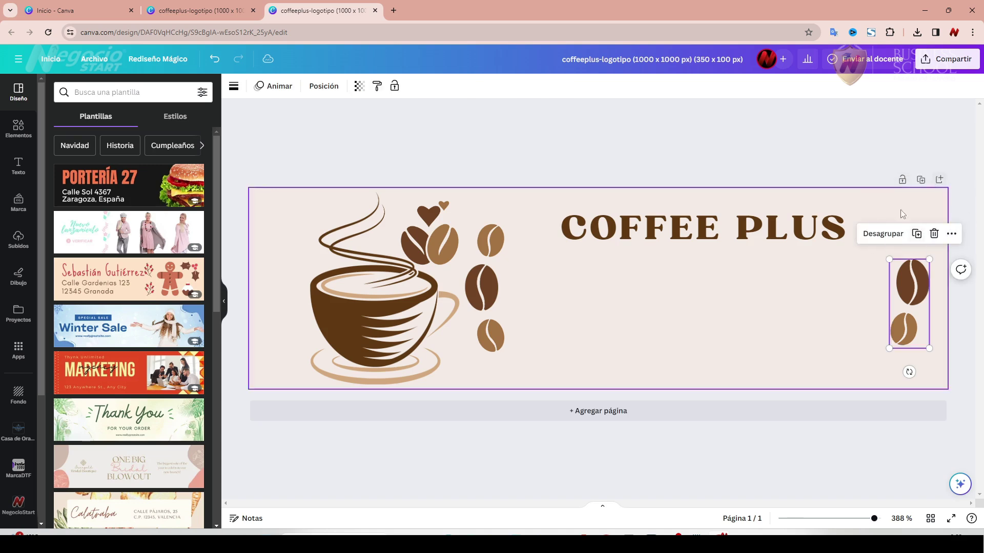
pyautogui.click(936, 234)
# Narrow COFFEE PLUS so it wraps onto two lines and enlarge it.
pyautogui.click(756, 232)
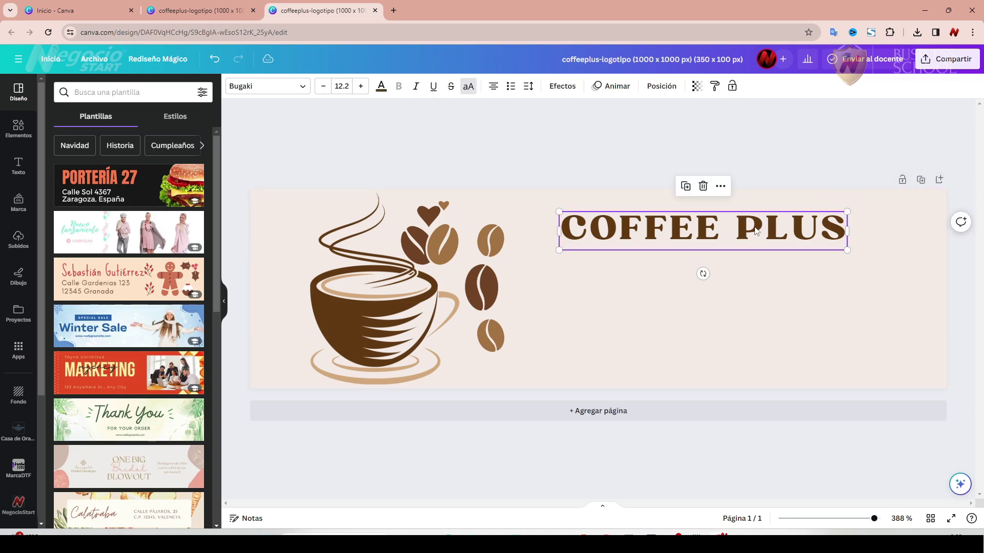
pyautogui.moveTo(847, 232); pyautogui.dragTo(735, 238)
pyautogui.moveTo(734, 295); pyautogui.dragTo(909, 378)
pyautogui.moveTo(560, 213); pyautogui.dragTo(533, 200)
pyautogui.moveTo(909, 378); pyautogui.dragTo(924, 385)
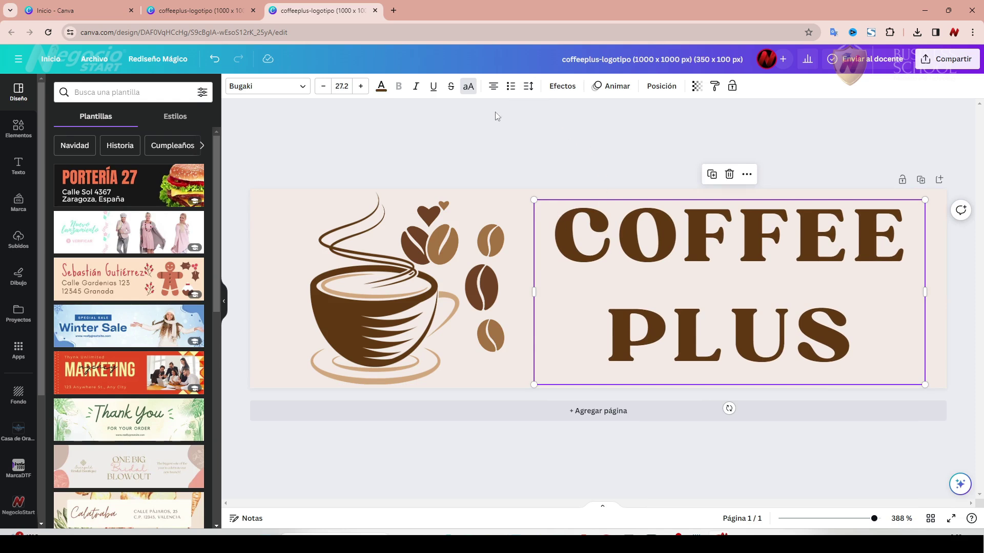
# Set the title's line spacing to 0.93 and enlarge it to size 31.4.
pyautogui.click(529, 87)
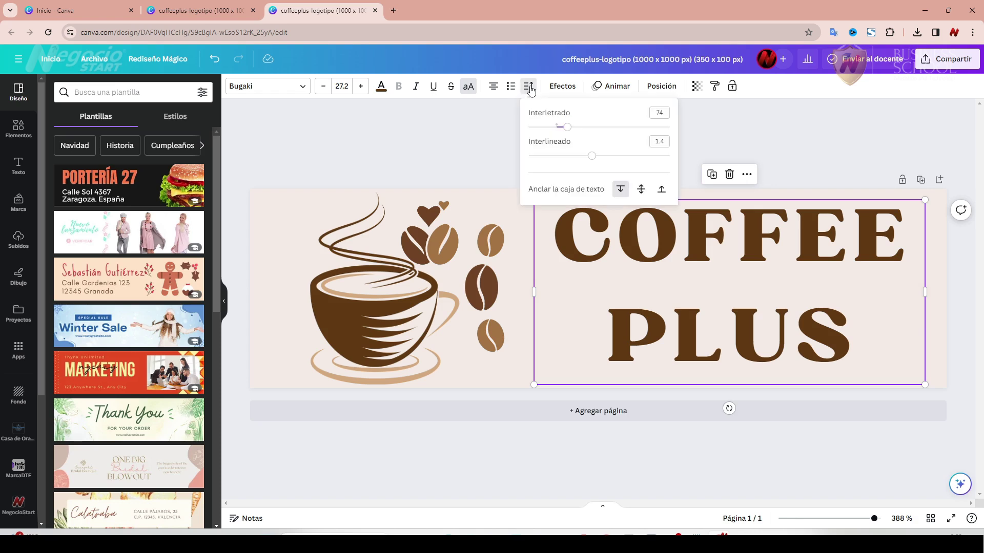
pyautogui.moveTo(591, 162); pyautogui.dragTo(561, 134)
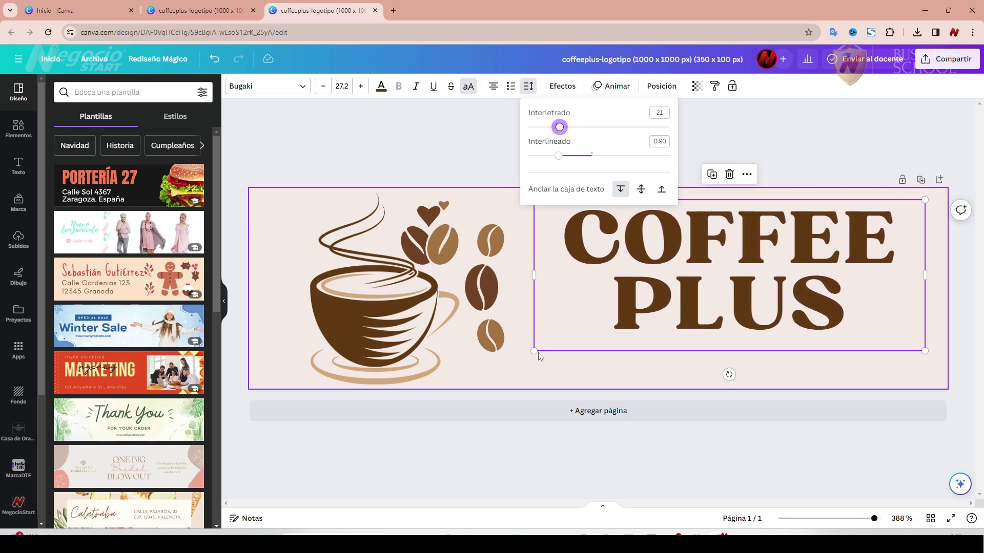
pyautogui.moveTo(534, 351); pyautogui.dragTo(494, 367)
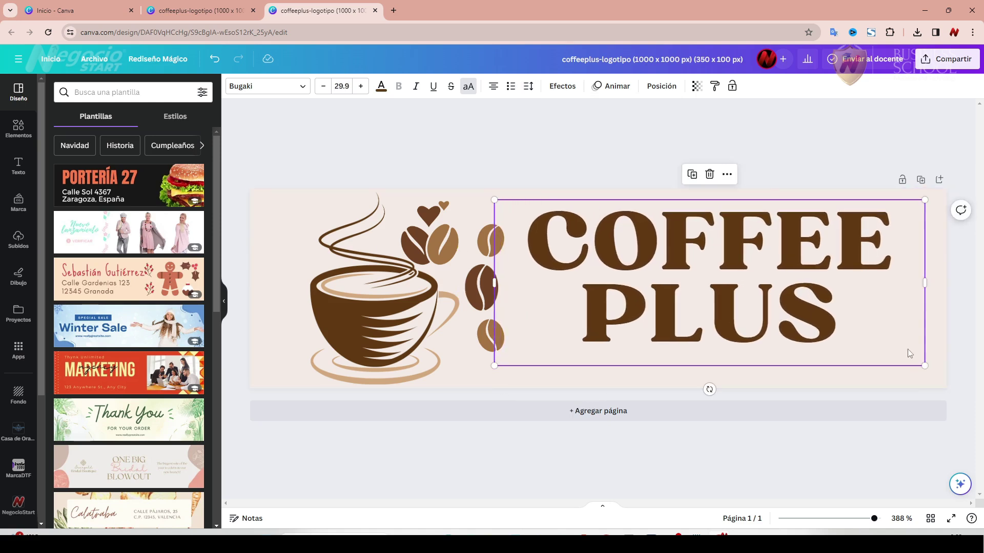
pyautogui.moveTo(924, 365); pyautogui.dragTo(946, 374)
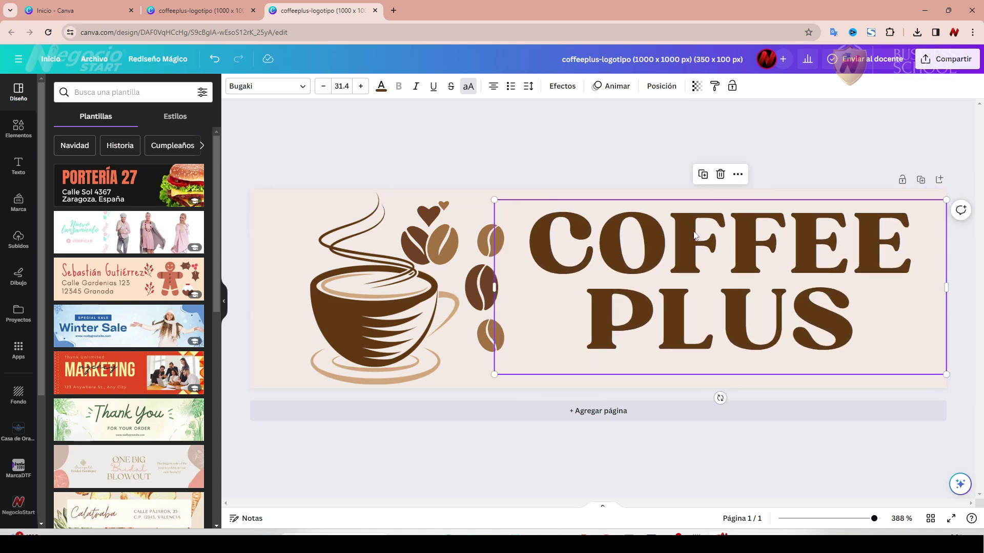
pyautogui.moveTo(692, 232); pyautogui.dragTo(696, 246)
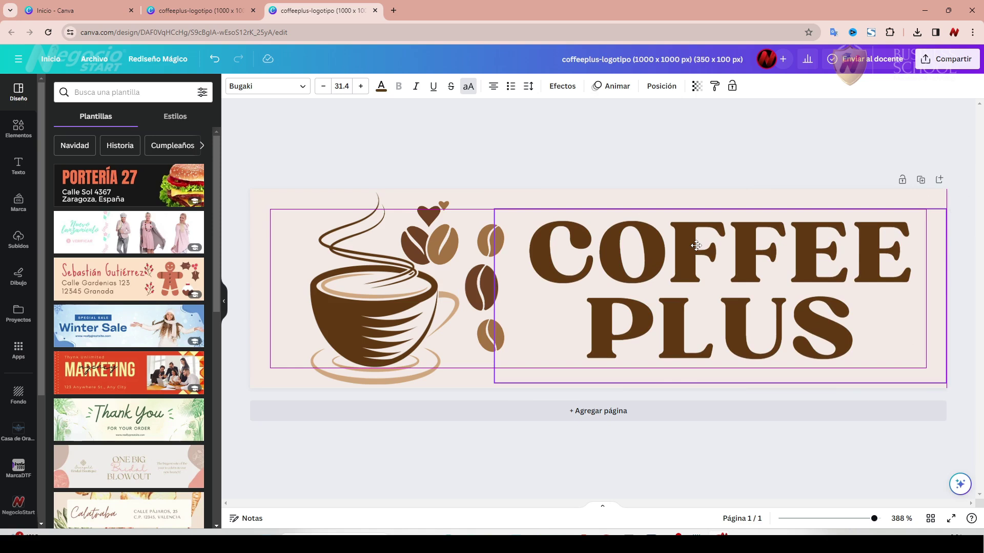
pyautogui.click(463, 153)
# Move the heart-and-beans graphic right of PLUS, the bean column beside the cup, the title left.
pyautogui.click(340, 325)
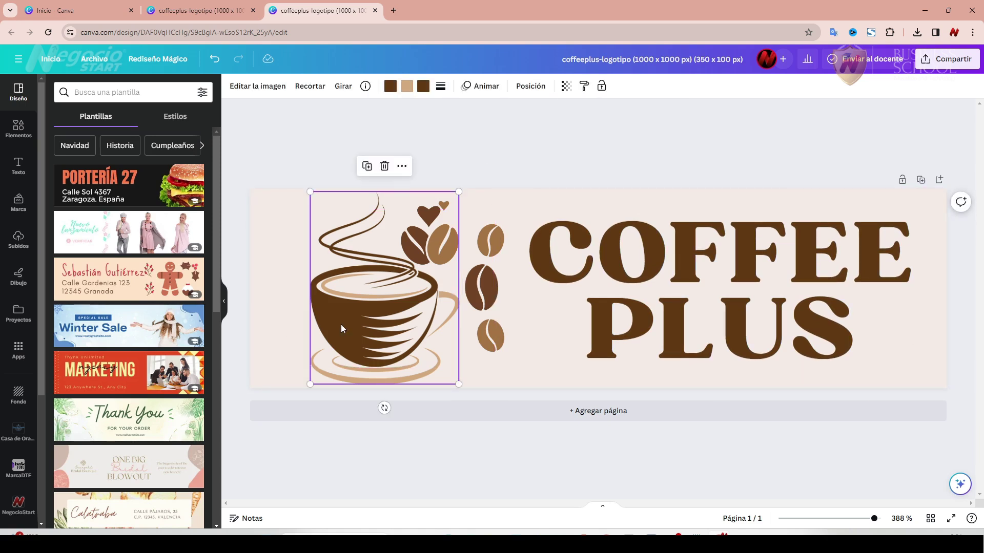
pyautogui.press('Left')
pyautogui.press('Left')
pyautogui.press('Left')
pyautogui.press('Left')
pyautogui.press('Left')
pyautogui.press('Left')
pyautogui.press('Left')
pyautogui.press('Left')
pyautogui.press('Left')
pyautogui.press('Left')
pyautogui.press('Left')
pyautogui.press('Left')
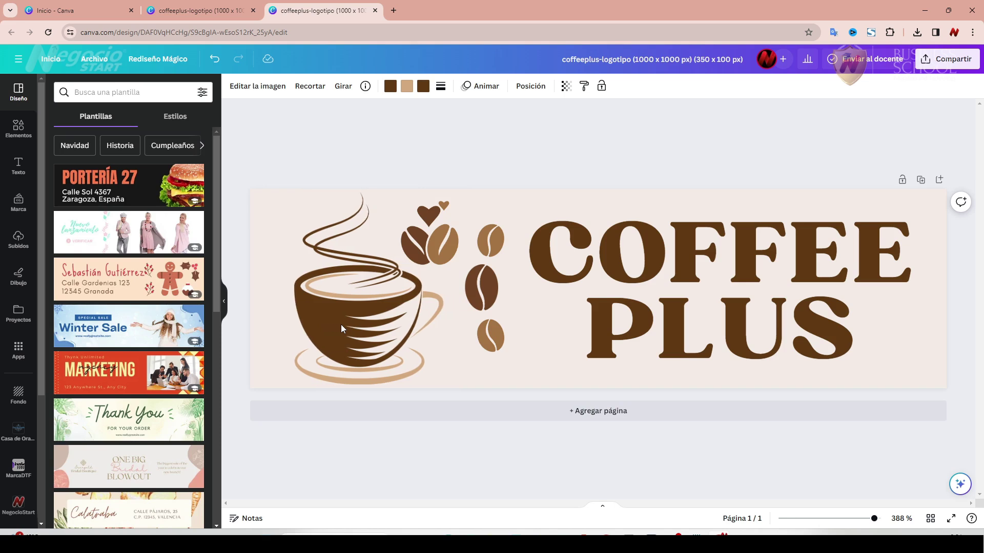
pyautogui.click(441, 249)
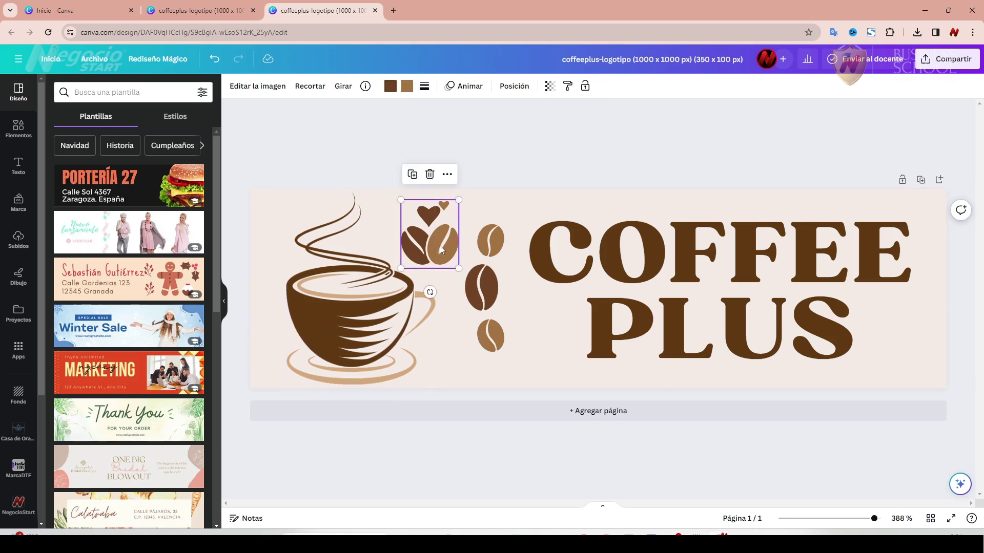
pyautogui.moveTo(439, 245); pyautogui.dragTo(907, 334)
pyautogui.moveTo(480, 288); pyautogui.dragTo(453, 290)
pyautogui.moveTo(594, 269); pyautogui.dragTo(558, 264)
pyautogui.click(497, 163)
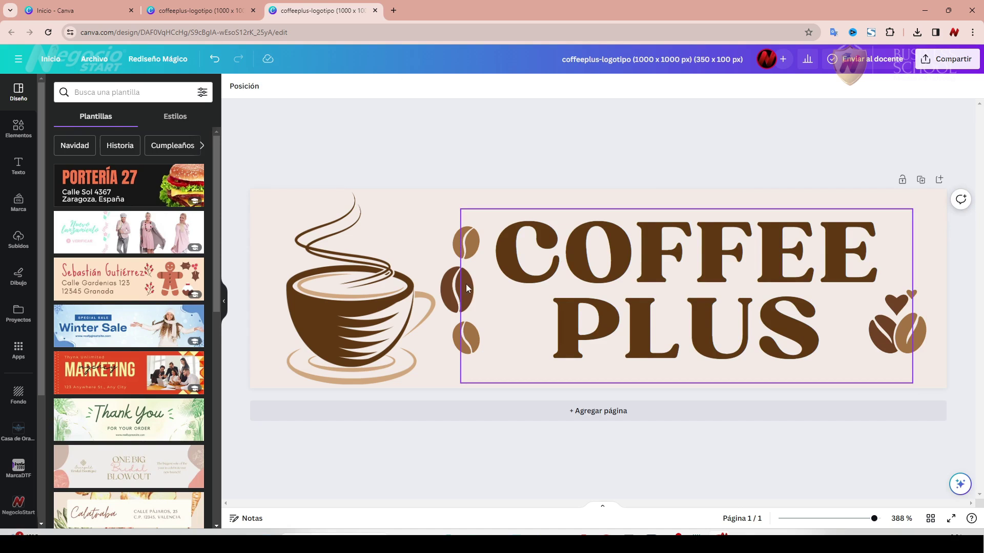
# Put the bean column at the far left, the cup right of it, and enlarge the column.
pyautogui.moveTo(457, 286); pyautogui.dragTo(263, 291)
pyautogui.moveTo(344, 301); pyautogui.dragTo(400, 301)
pyautogui.click(287, 295)
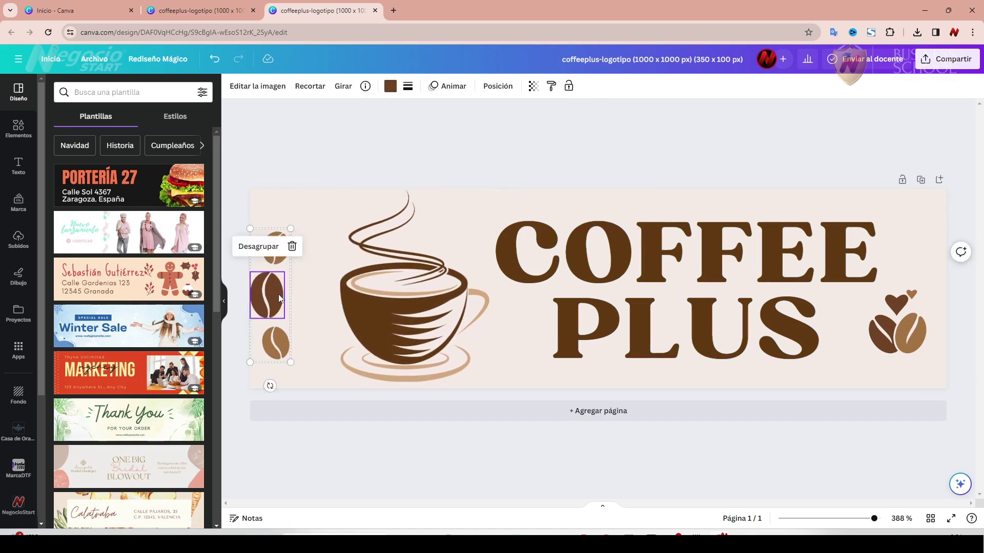
pyautogui.moveTo(310, 228); pyautogui.dragTo(317, 209)
pyautogui.moveTo(317, 363); pyautogui.dragTo(319, 373)
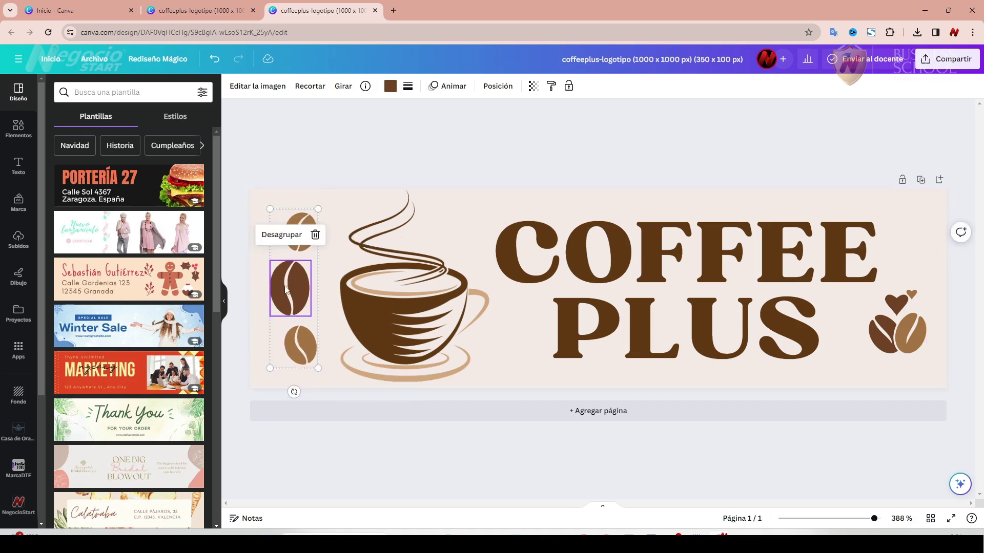
pyautogui.moveTo(284, 285); pyautogui.dragTo(283, 286)
pyautogui.click(340, 143)
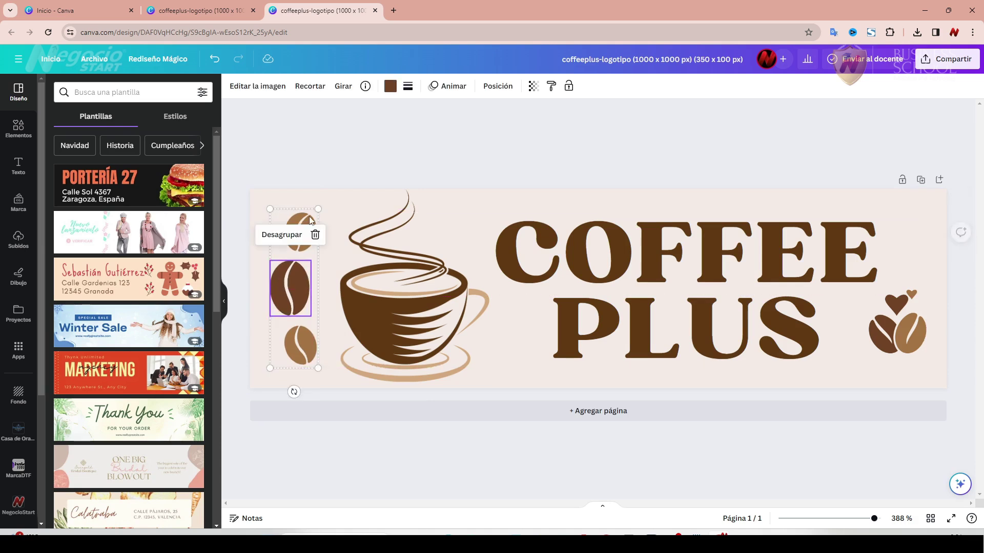
pyautogui.click(332, 164)
# Enlarge the COFFEE PLUS title toward the top-left.
pyautogui.click(547, 279)
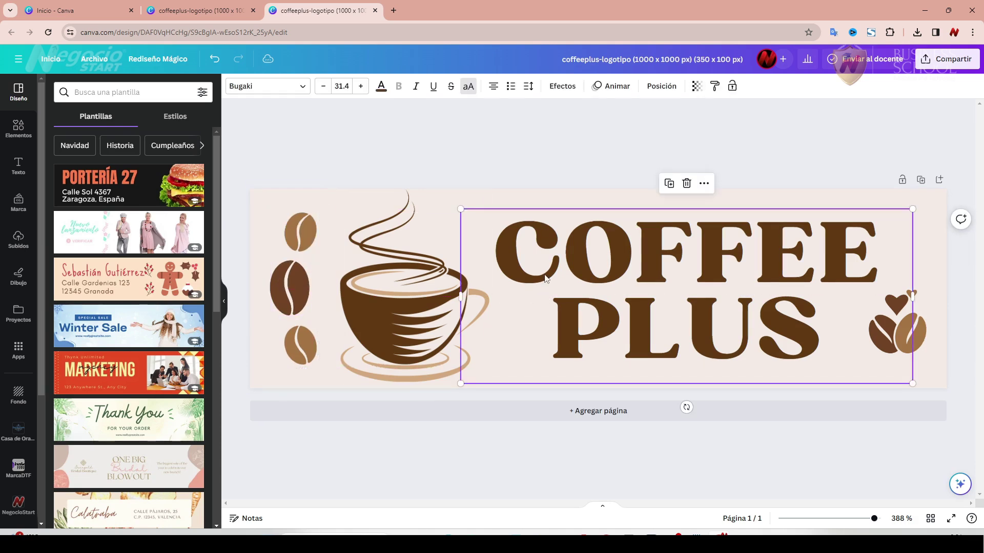
pyautogui.moveTo(460, 209); pyautogui.dragTo(448, 208)
pyautogui.click(963, 231)
# Enlarge the heart-and-beans icon at the right edge and tilt it -2°.
pyautogui.click(908, 316)
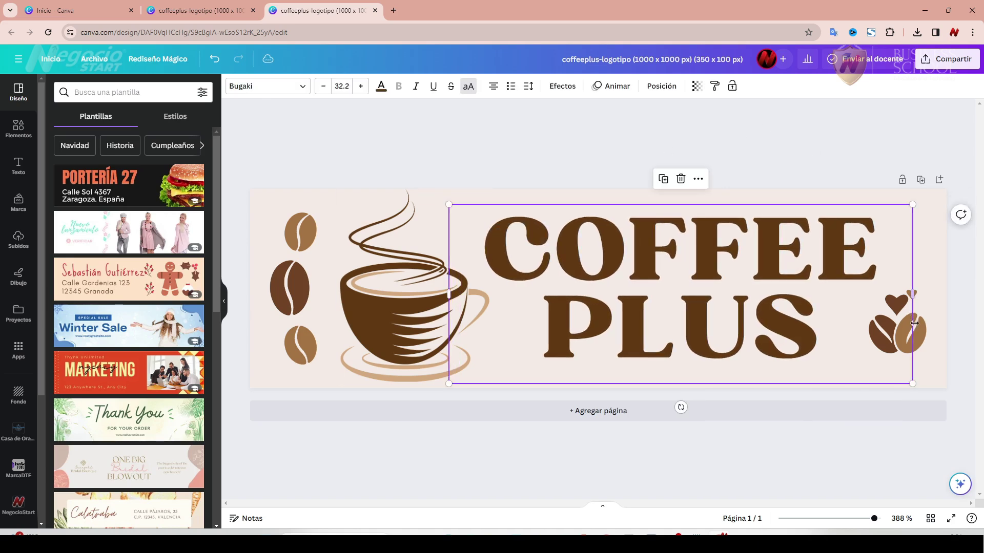
pyautogui.click(922, 333)
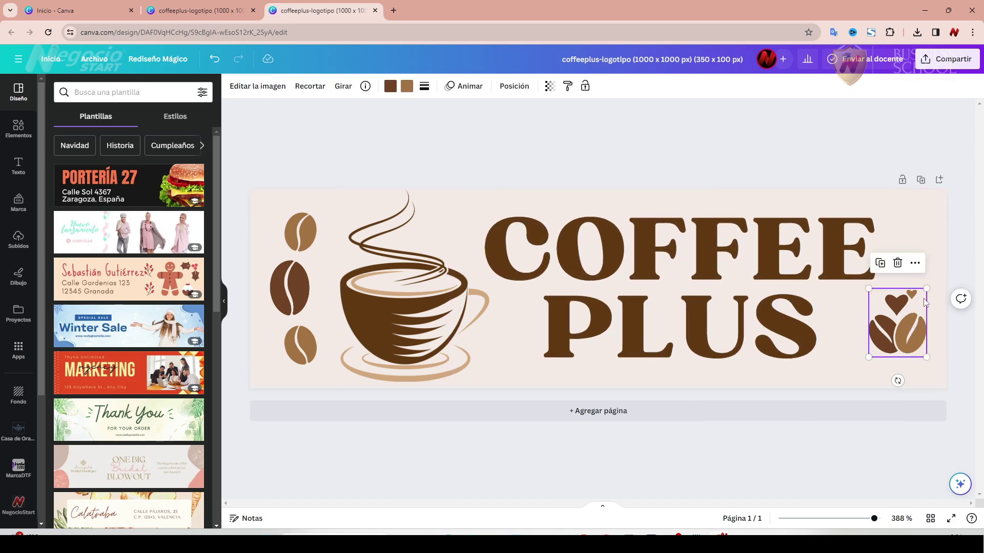
pyautogui.moveTo(927, 289); pyautogui.dragTo(937, 282)
pyautogui.click(777, 165)
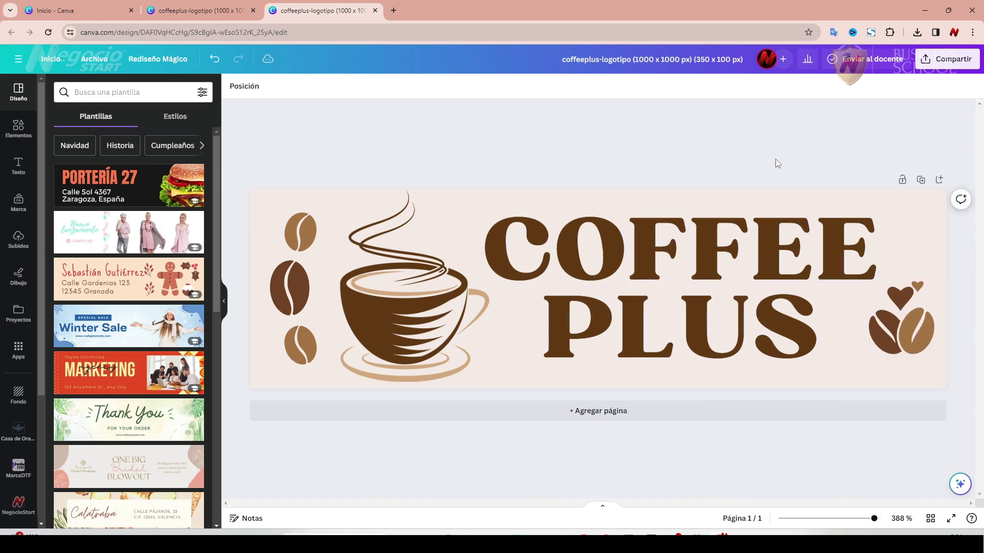
pyautogui.click(929, 320)
pyautogui.moveTo(902, 380); pyautogui.dragTo(914, 378)
pyautogui.click(682, 141)
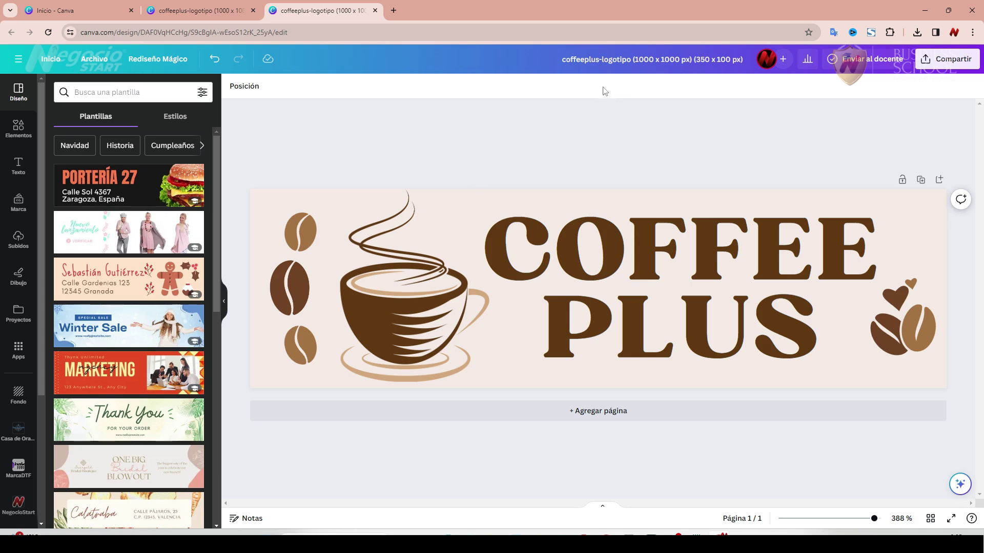
# Rename the Canva design to coffeeplus-logoweb.
pyautogui.click(634, 61)
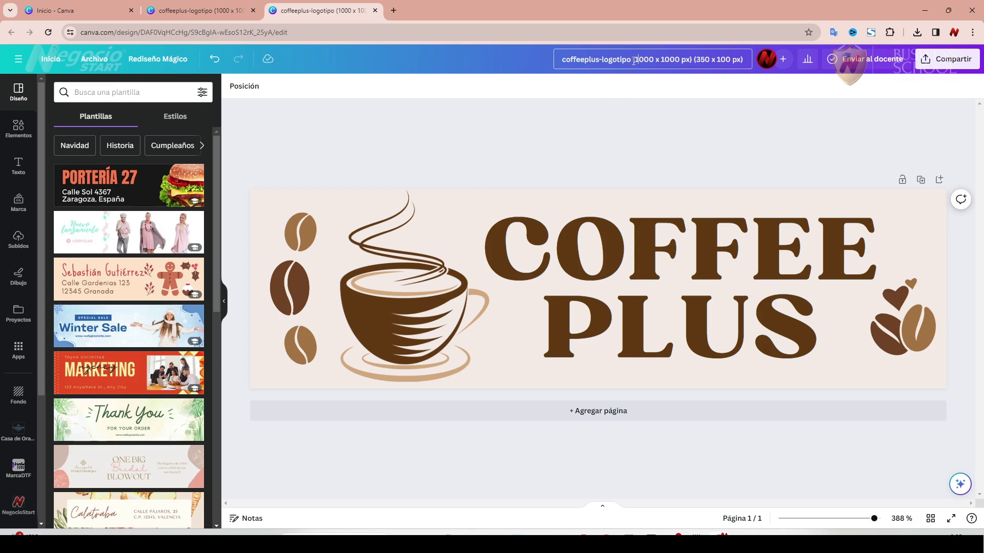
pyautogui.moveTo(632, 60); pyautogui.dragTo(644, 127)
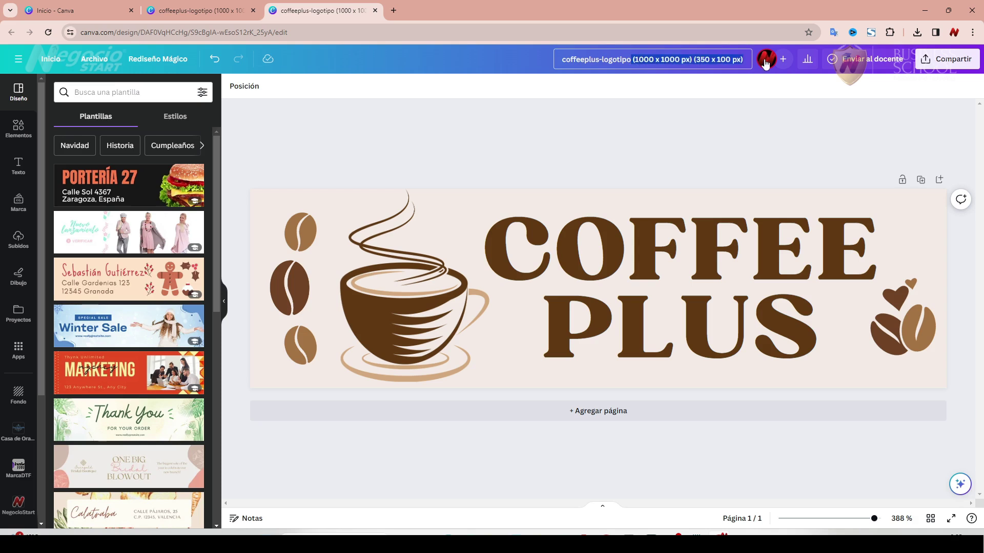
pyautogui.click(630, 61)
pyautogui.moveTo(618, 58); pyautogui.dragTo(666, 120)
pyautogui.write('web')
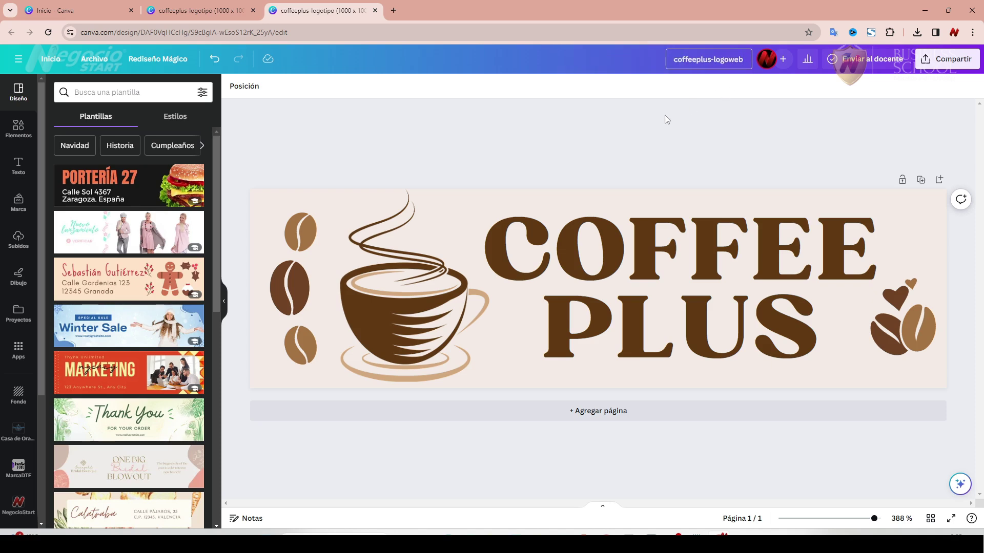
pyautogui.press('Return')
# Download the 350 × 100 px design as a PNG with a transparent background.
pyautogui.click(947, 59)
pyautogui.click(878, 315)
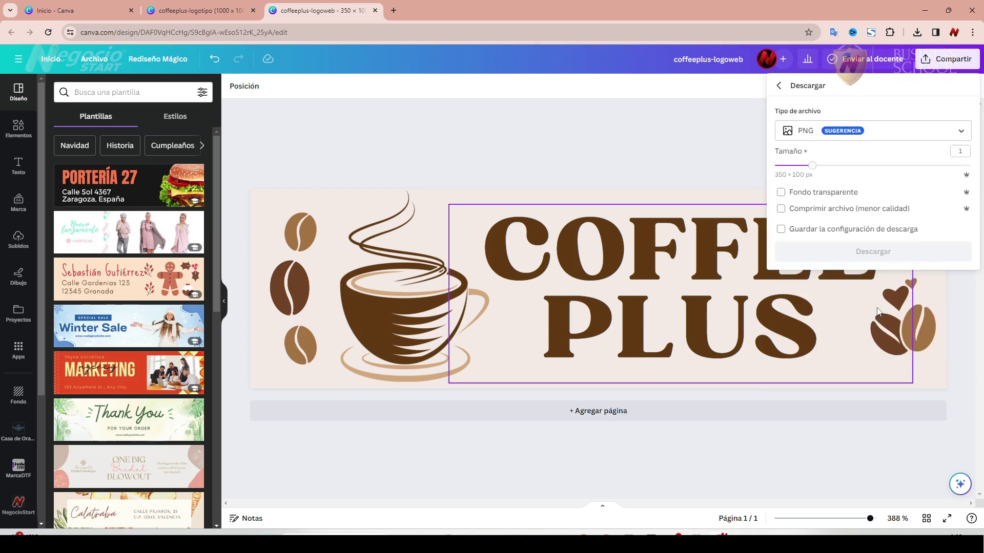
pyautogui.click(783, 193)
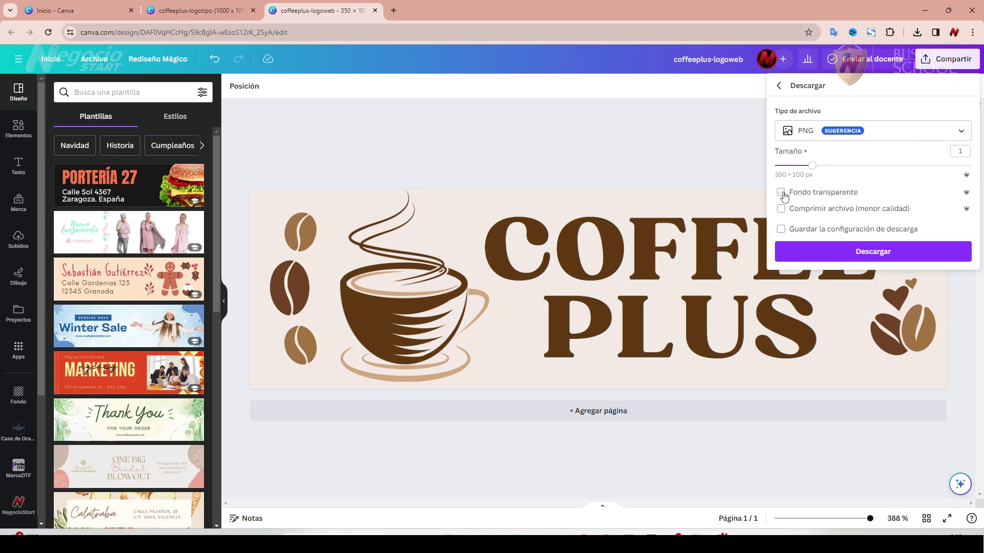
pyautogui.click(852, 252)
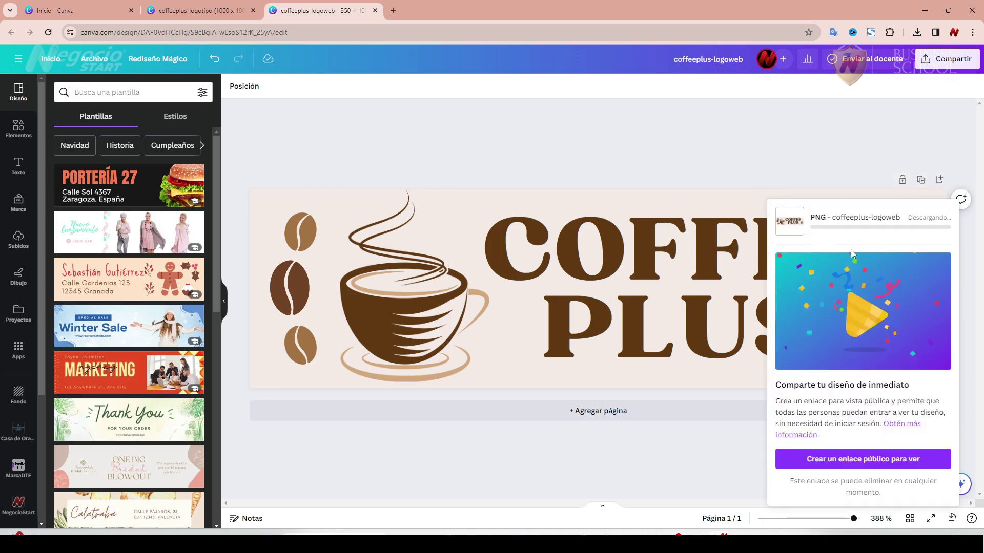
pyautogui.click(393, 10)
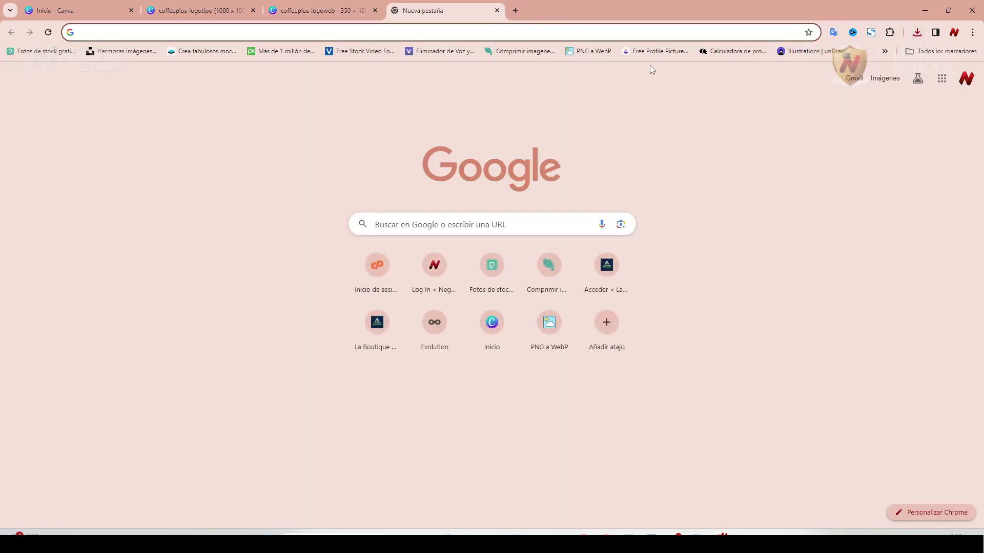
# Drag coffeeplus-logoweb.png from Downloads into the PNG to WebP converter and download the WebP.
pyautogui.click(599, 54)
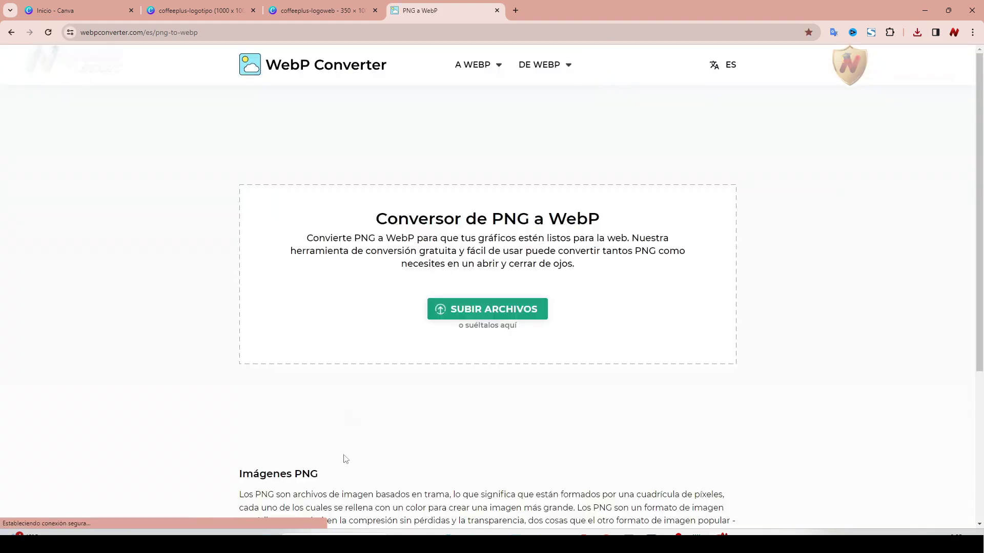
pyautogui.hotkey('alt', 'Tab')
pyautogui.moveTo(582, 109); pyautogui.dragTo(464, 118)
pyautogui.click(359, 117)
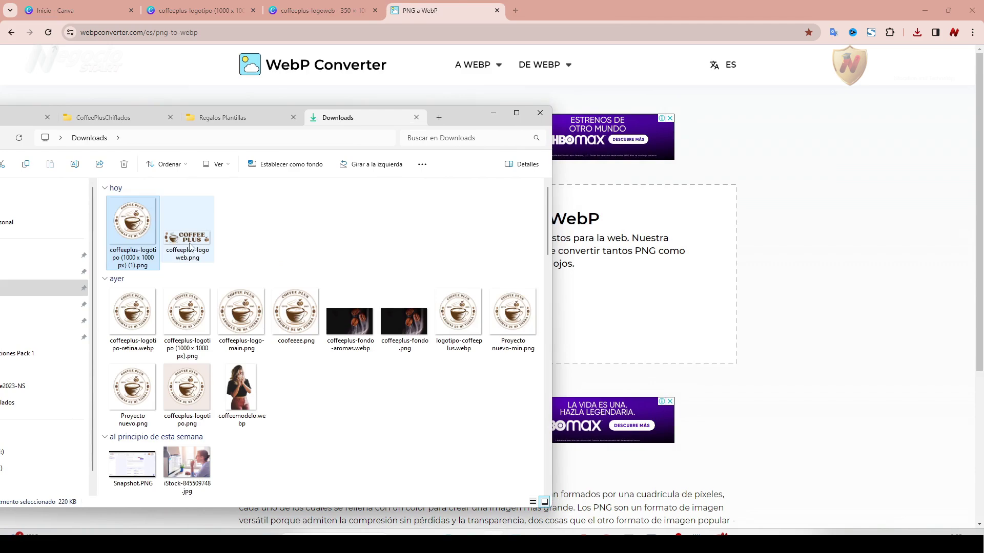
pyautogui.moveTo(191, 246); pyautogui.dragTo(595, 284)
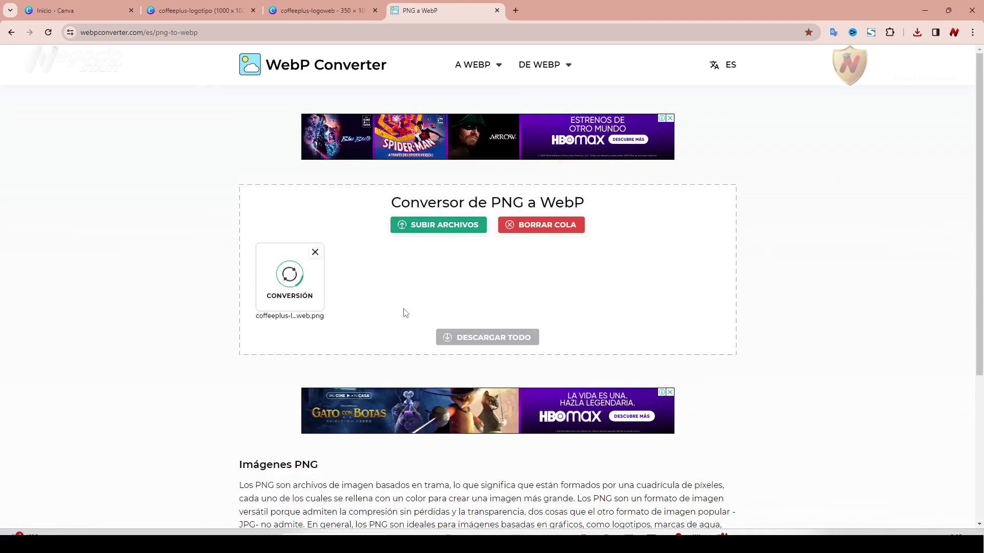
pyautogui.click(265, 303)
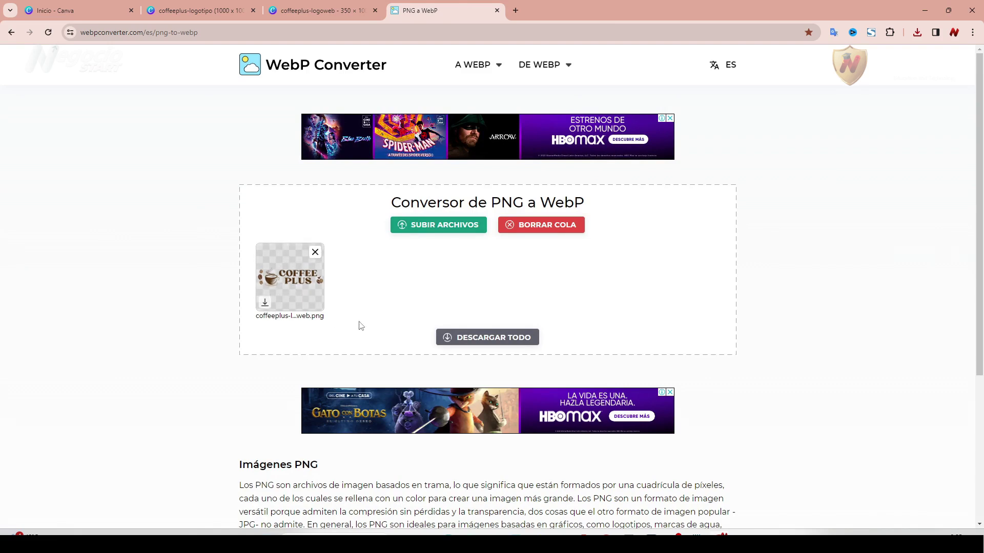
# Upload coffeeplus-logoweb.png from the Downloads folder to the WebP converter again.
pyautogui.click(491, 535)
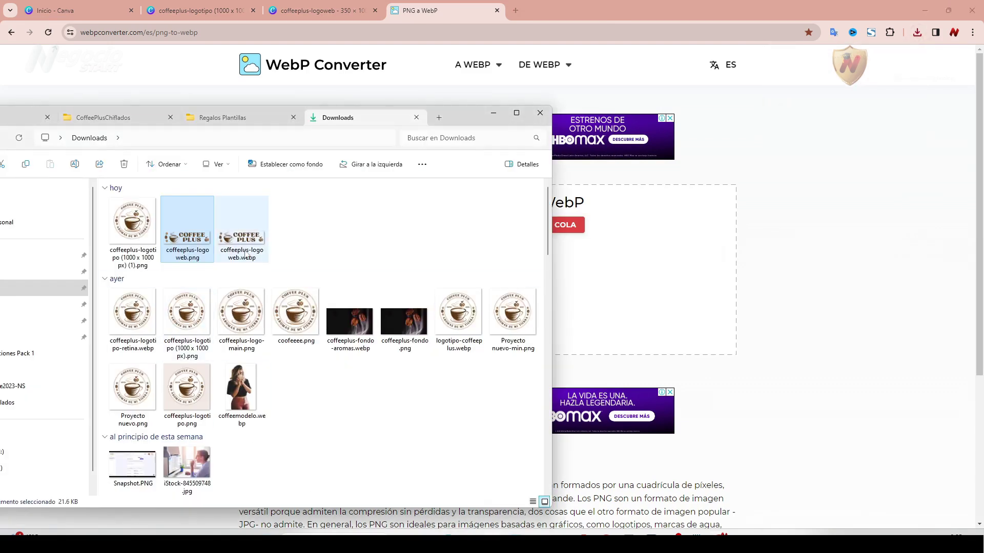
pyautogui.moveTo(261, 244)
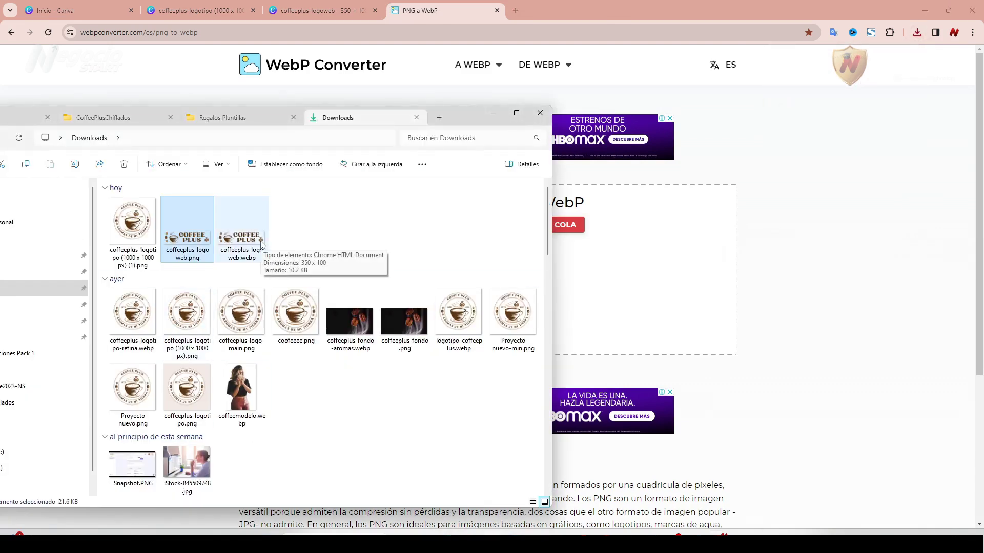
pyautogui.moveTo(188, 249)
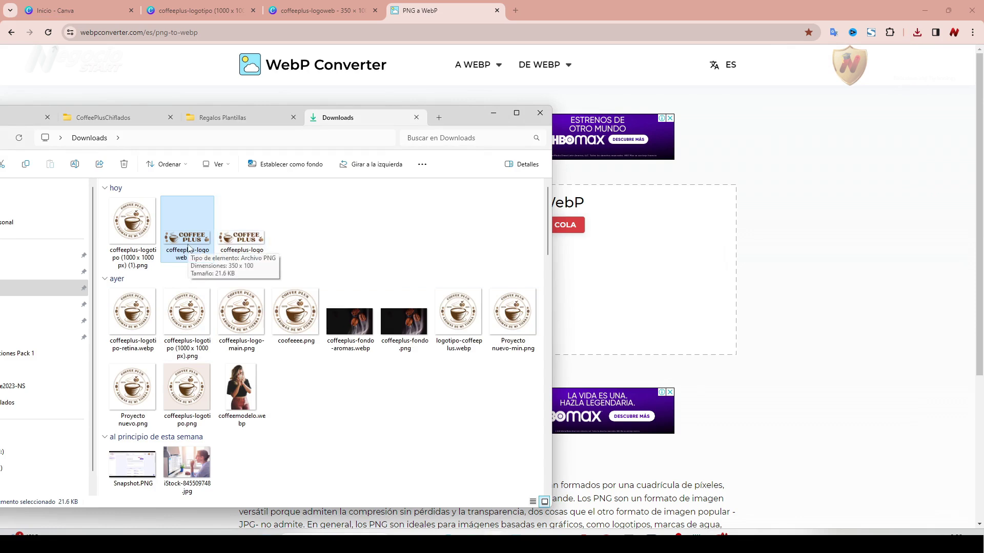
pyautogui.click(360, 242)
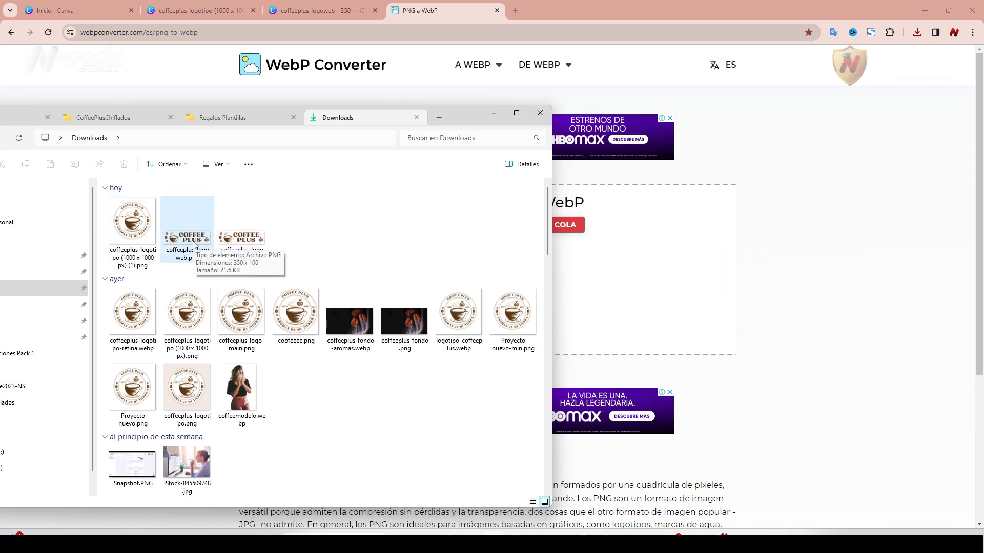
pyautogui.moveTo(193, 245); pyautogui.dragTo(481, 65)
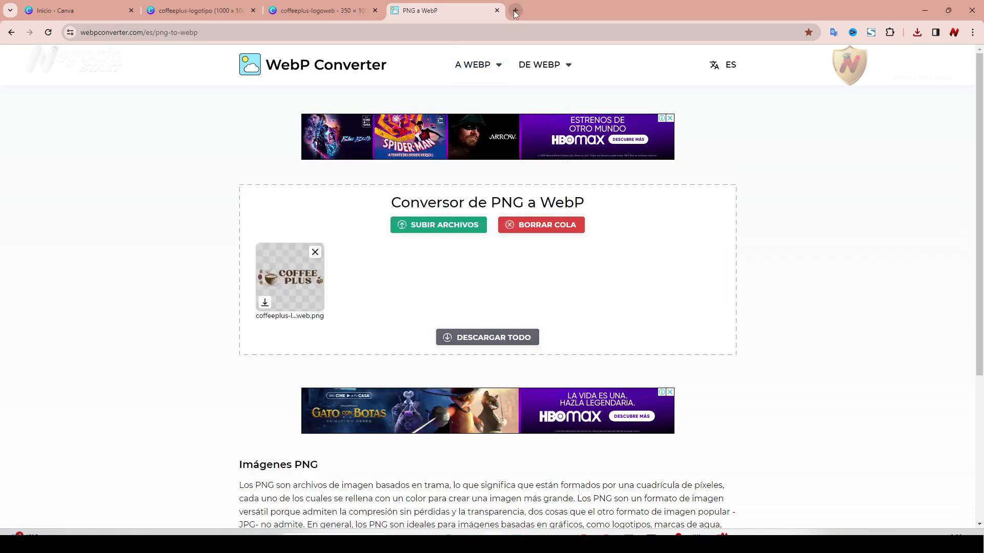
pyautogui.click(515, 10)
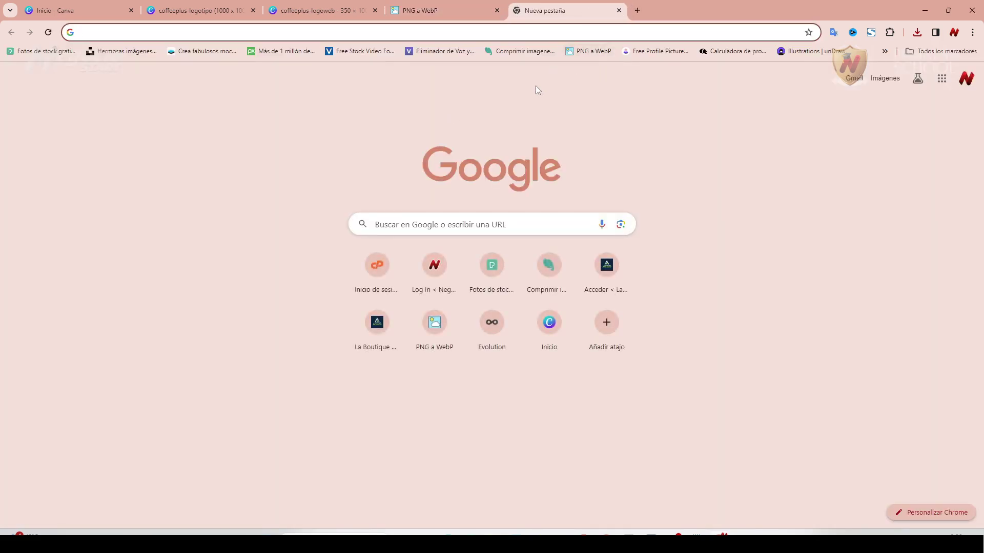
# Compress coffeeplus-logoweb.png by 60% and save the 8.69 KB coffeeplus-logoweb-min.png.
pyautogui.click(523, 52)
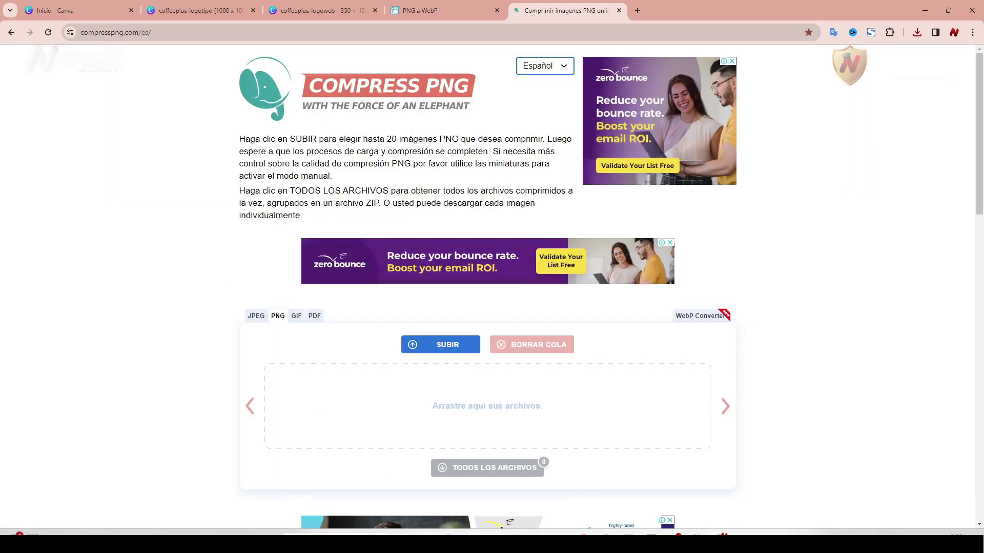
pyautogui.hotkey('alt', 'Tab')
pyautogui.moveTo(186, 253); pyautogui.dragTo(577, 405)
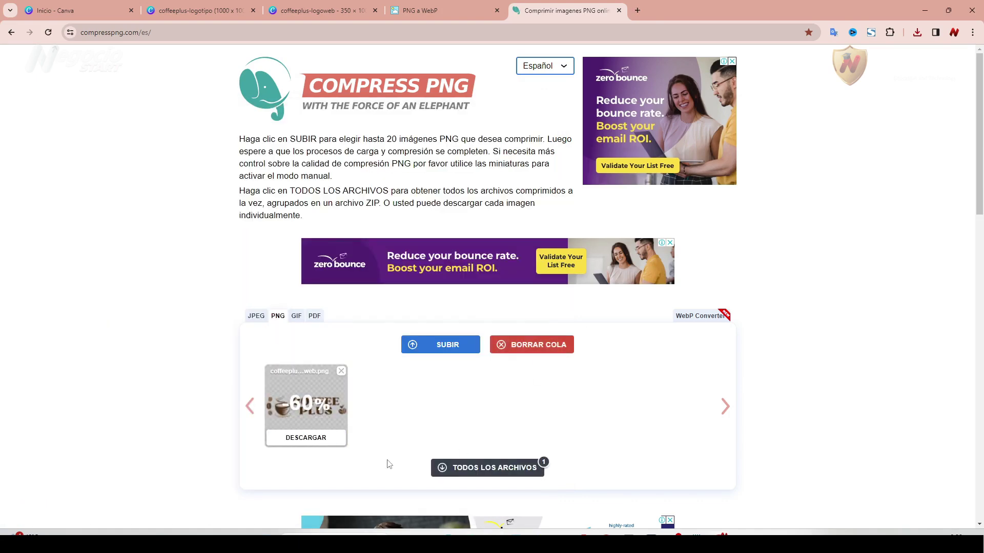
pyautogui.click(306, 438)
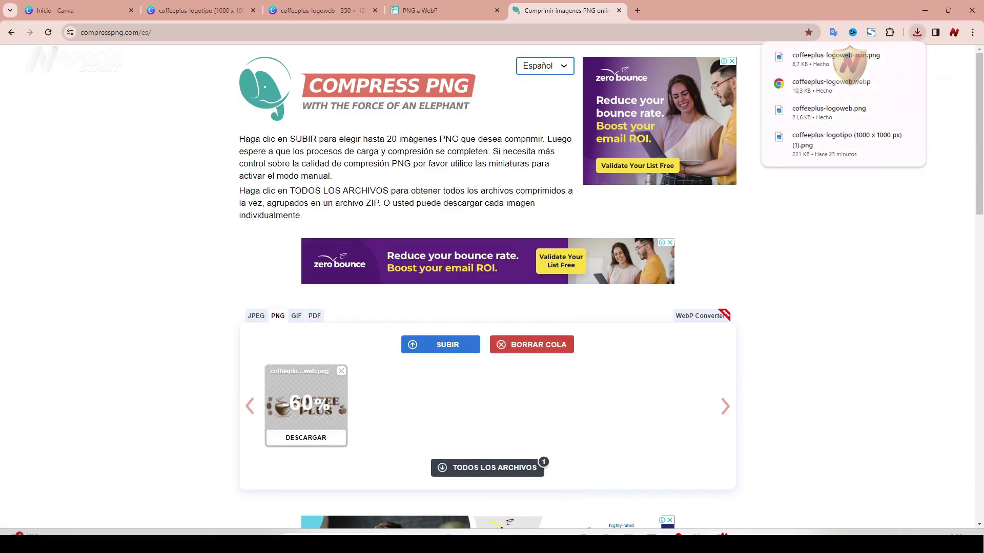
pyautogui.hotkey('alt', 'Tab')
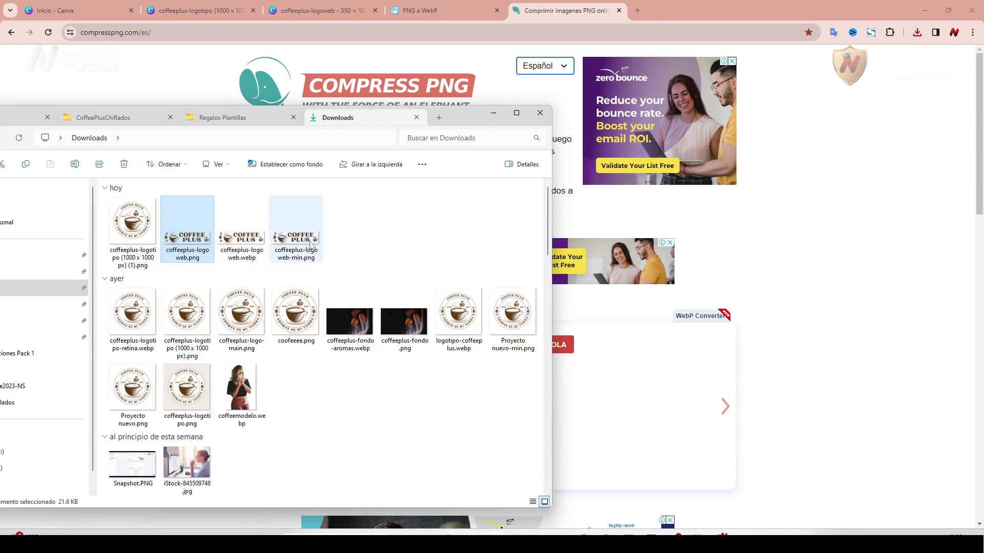
pyautogui.moveTo(311, 244)
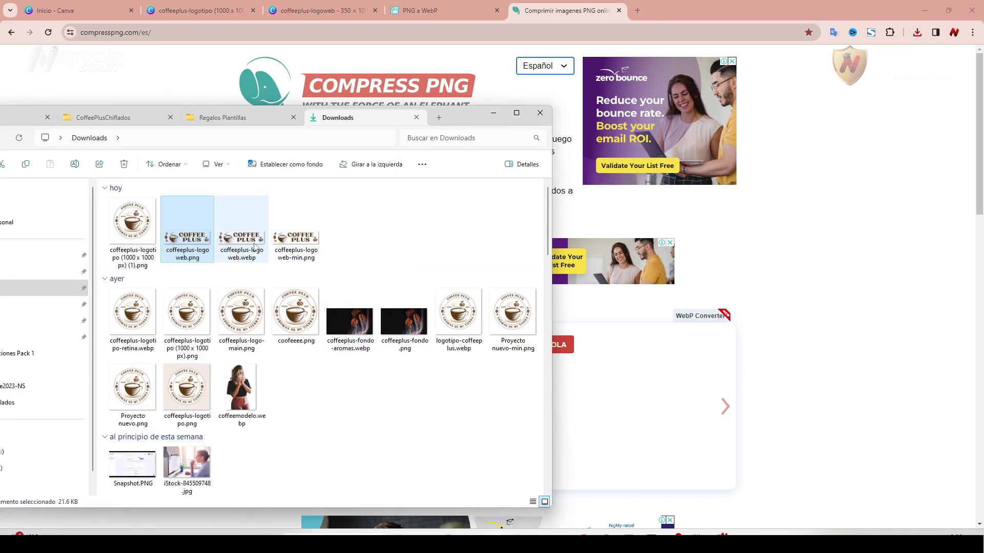
pyautogui.click(304, 243)
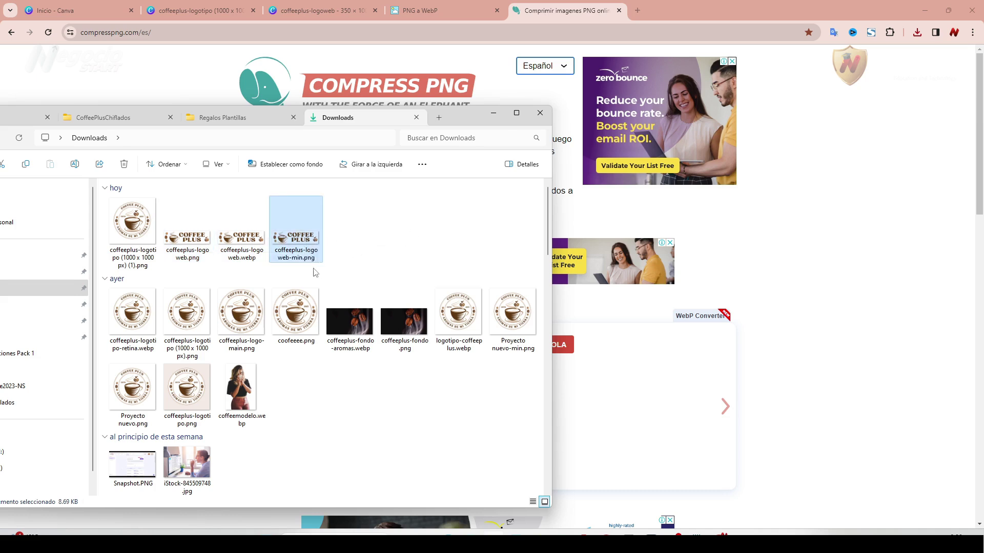
# Delete the original coffeeplus-logoweb.png and coffeeplus-logoweb.webp from Downloads.
pyautogui.click(193, 246)
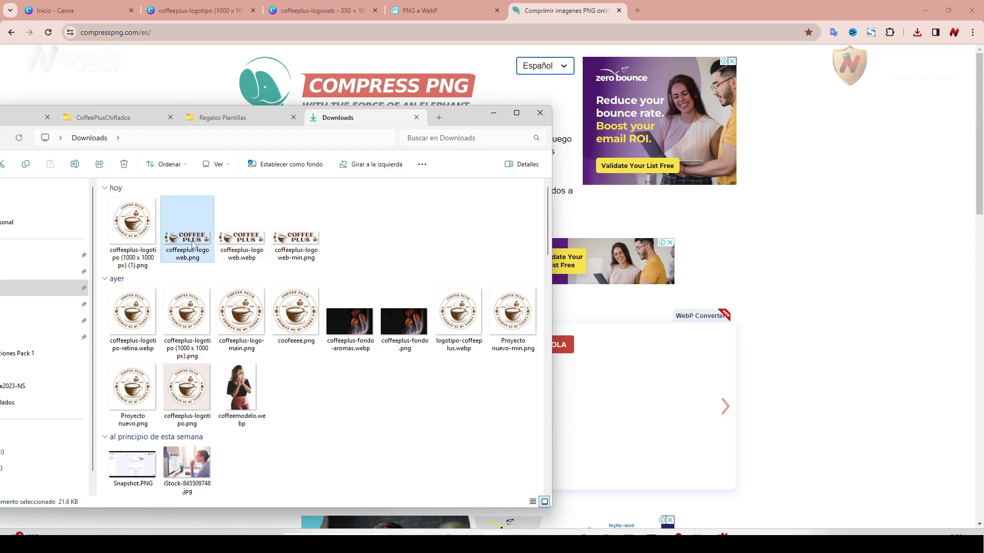
pyautogui.press('Delete')
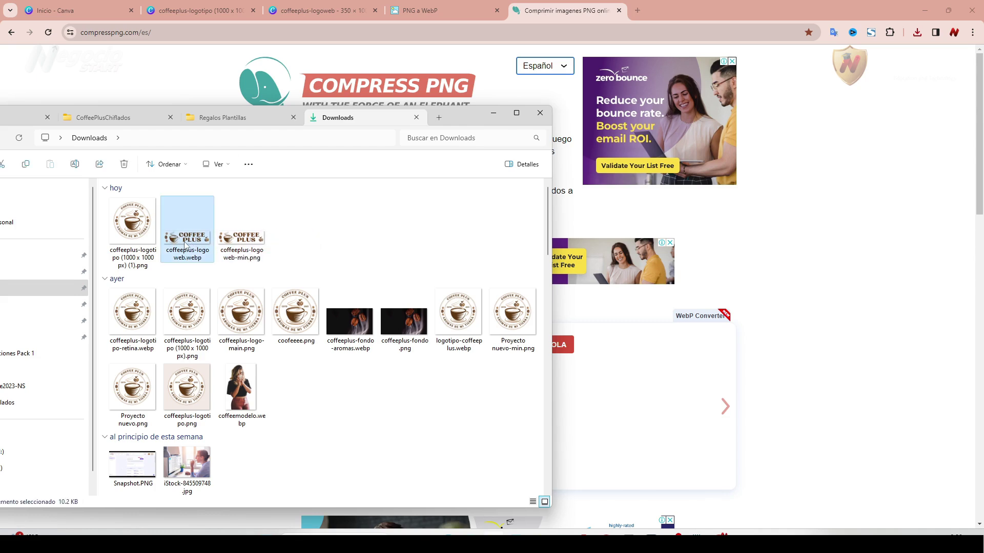
pyautogui.press('Delete')
# Rename coffeeplus-logoweb-min.png to coffeeplus-logoweb.png by removing '-min'.
pyautogui.click(185, 263)
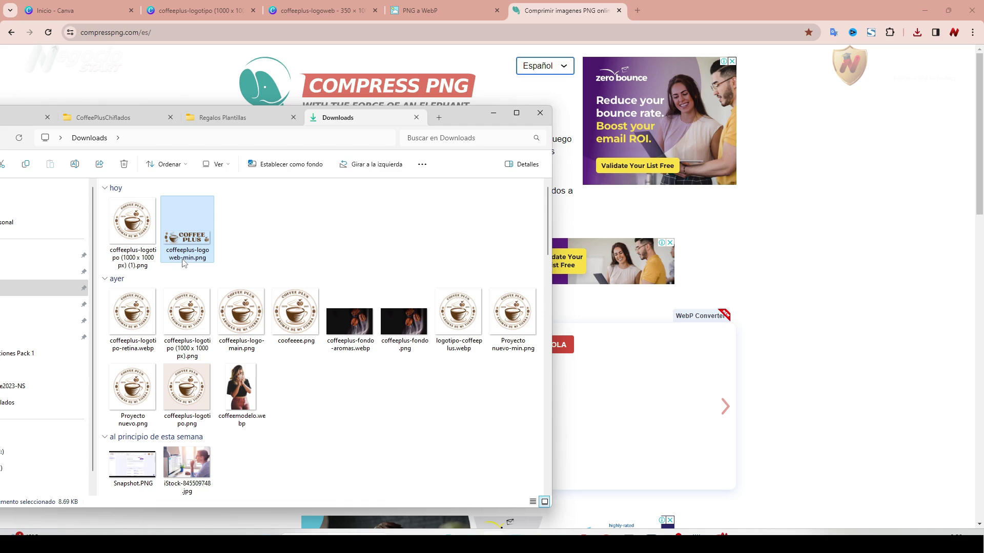
pyautogui.click(186, 261)
pyautogui.click(187, 258)
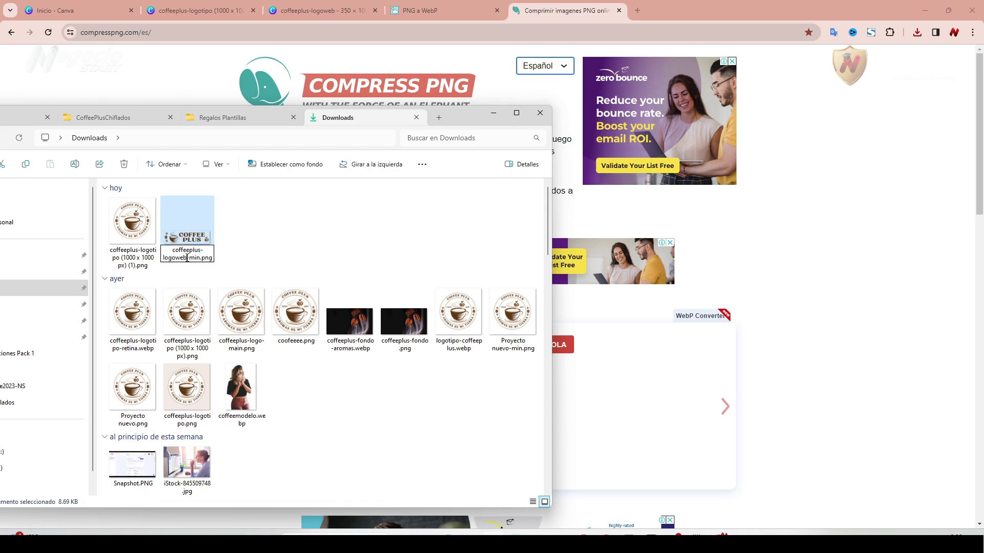
pyautogui.press('Delete')
pyautogui.press('Delete')
pyautogui.press('Delete')
pyautogui.press('Delete')
pyautogui.click(251, 238)
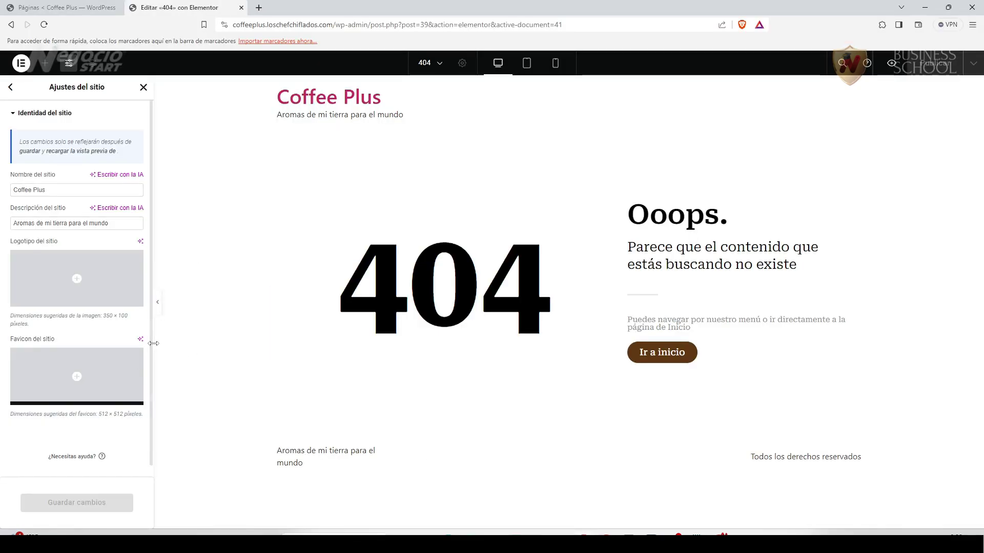
# Upload coffeeplus-logoweb.png as the site logo with alt text 'Logo Web Coffee Plus'.
pyautogui.moveTo(78, 285)
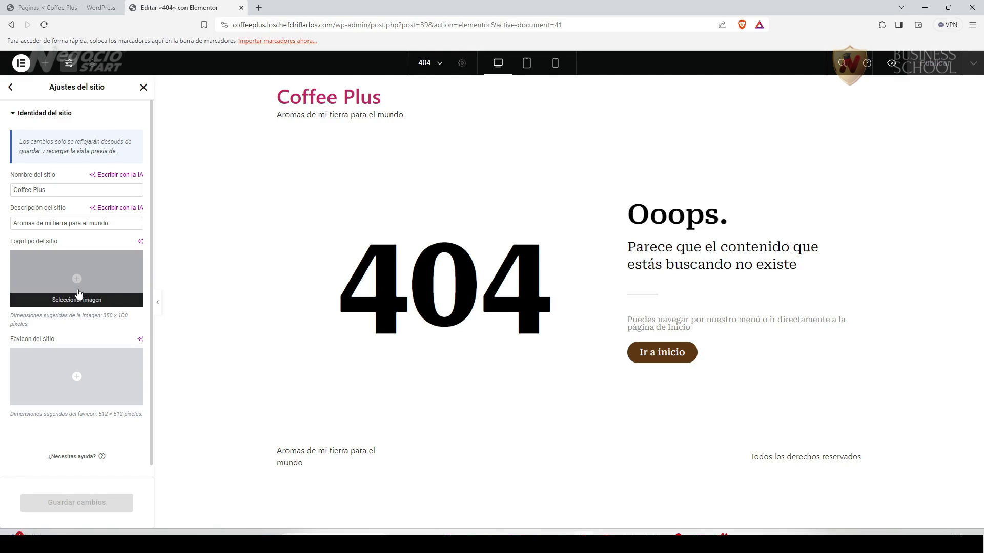
pyautogui.click(78, 281)
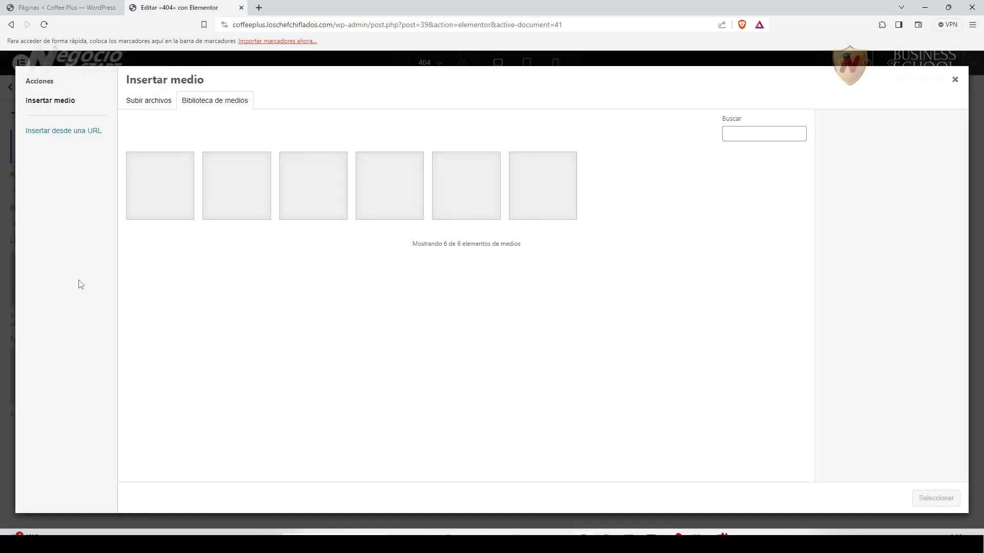
pyautogui.click(155, 107)
pyautogui.click(498, 276)
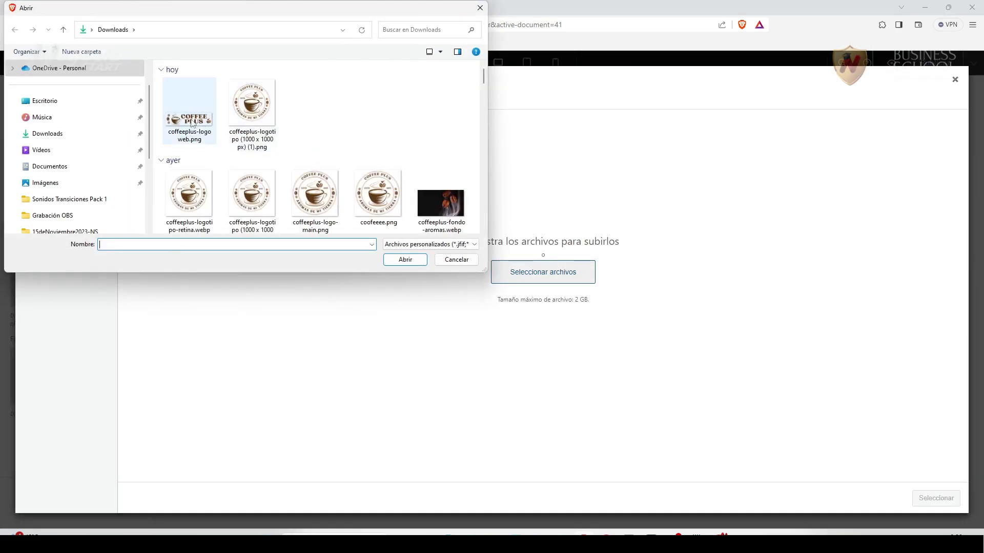
pyautogui.doubleClick(192, 123)
pyautogui.click(894, 238)
pyautogui.write('Logo Web Coffee Plus')
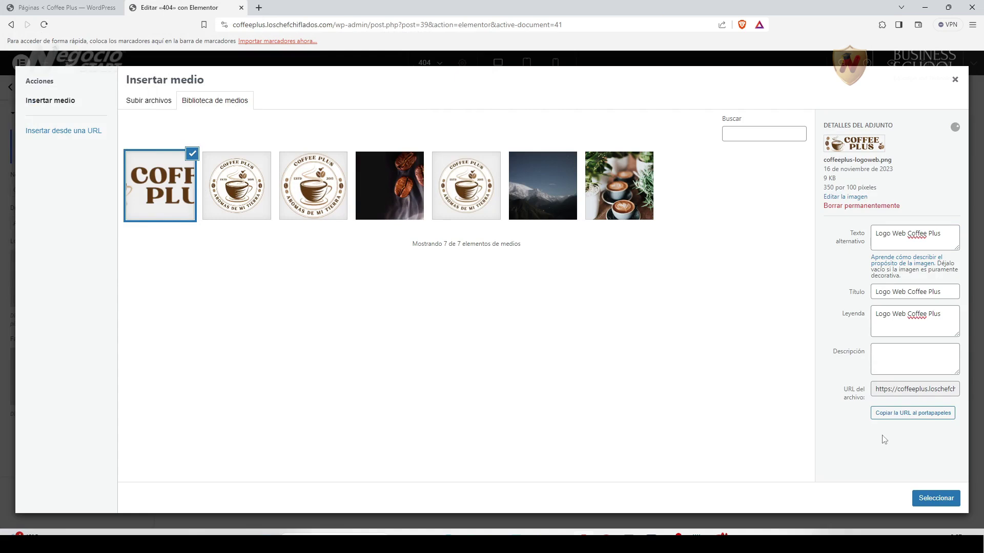
pyautogui.click(935, 497)
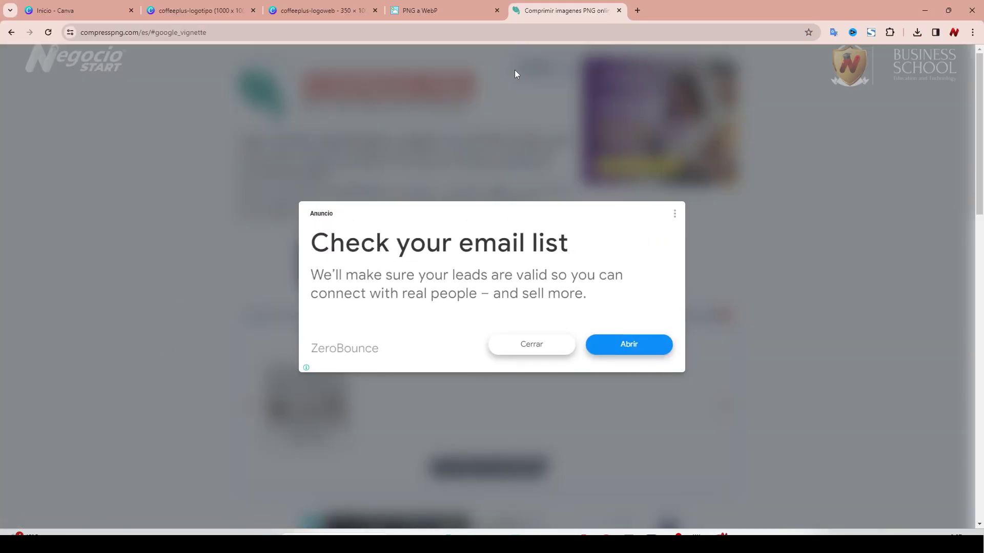
# Return to the coffeeplus-logotipo design and dismiss the popup over it.
pyautogui.click(181, 15)
pyautogui.click(302, 12)
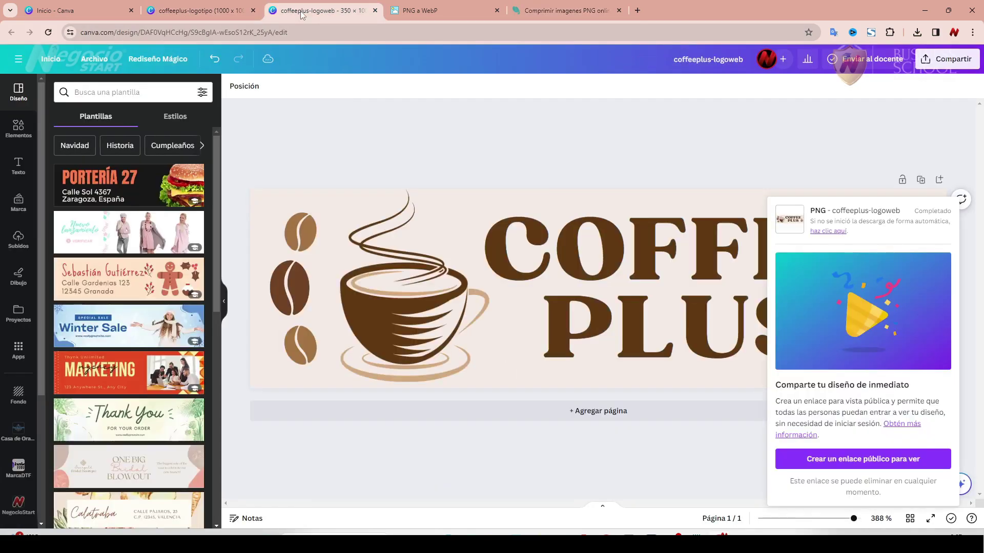
pyautogui.click(215, 12)
pyautogui.click(333, 267)
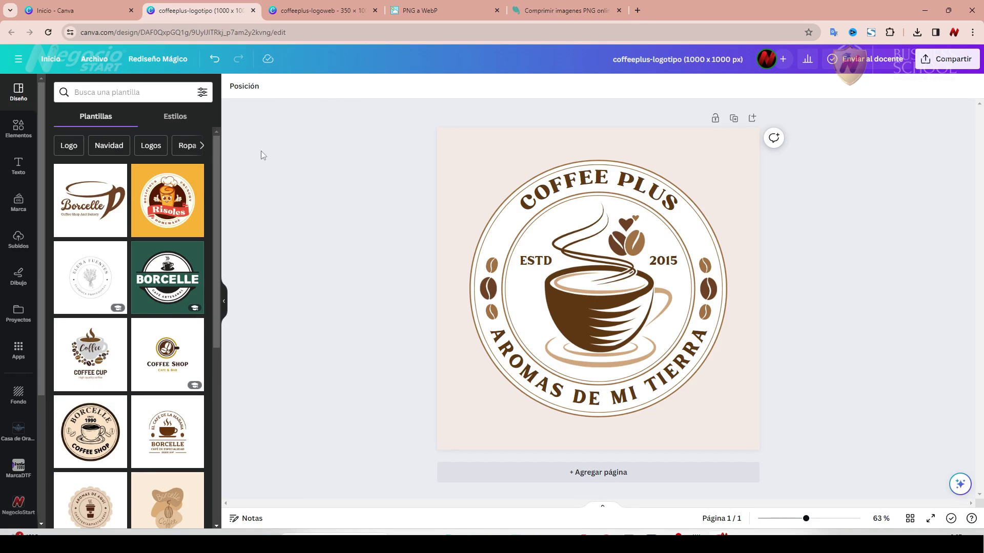
pyautogui.click(91, 11)
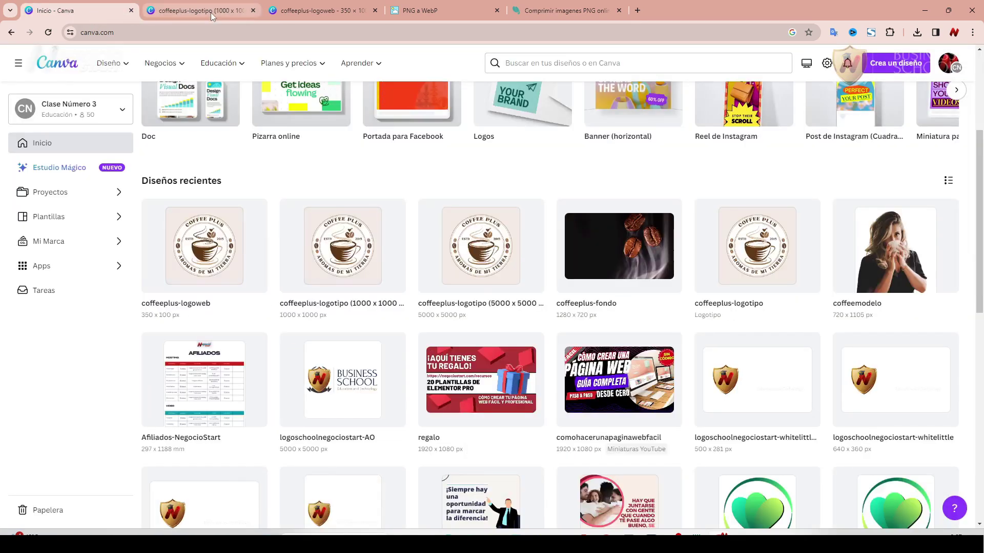
pyautogui.click(211, 12)
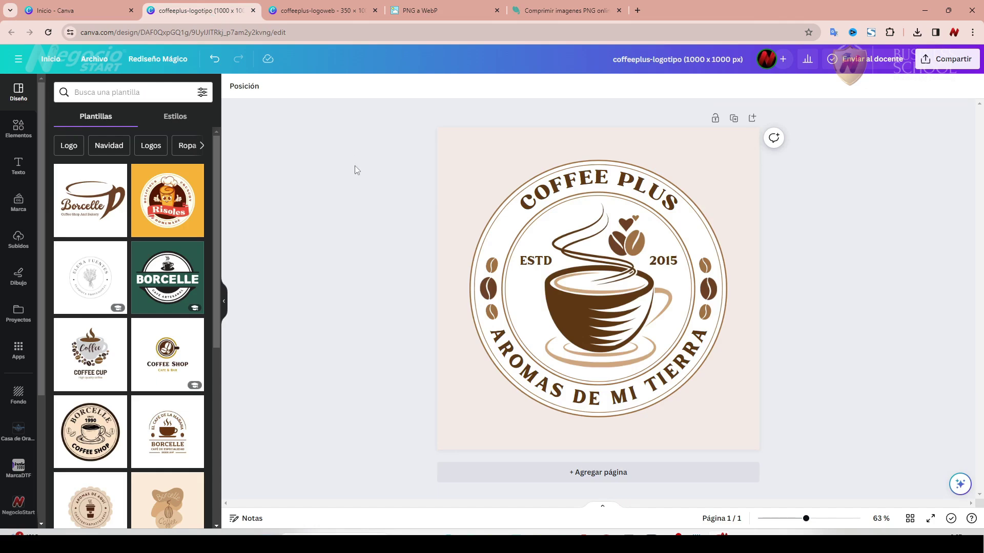
pyautogui.click(99, 63)
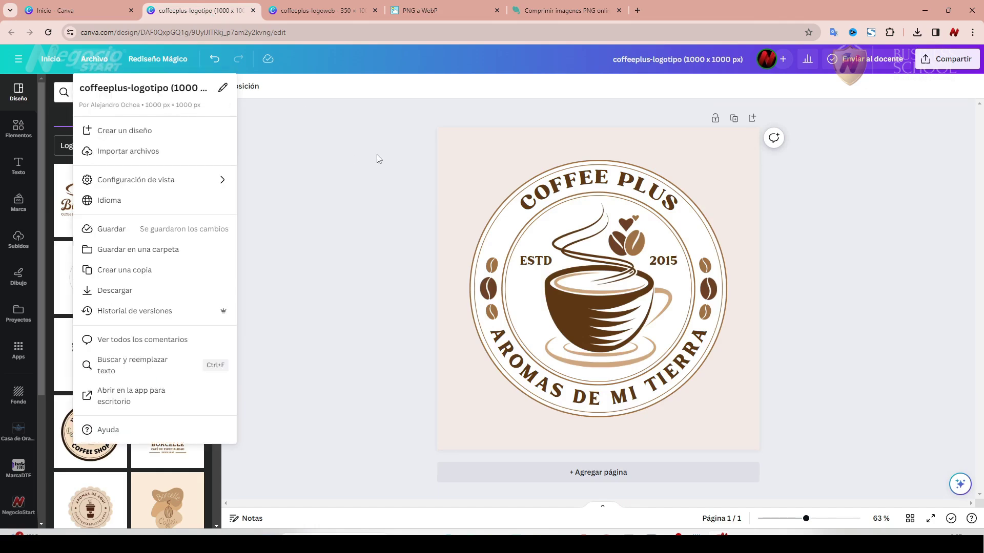
pyautogui.click(359, 159)
# Magic-resize a copy of the design to a custom 512 × 512 px.
pyautogui.click(145, 61)
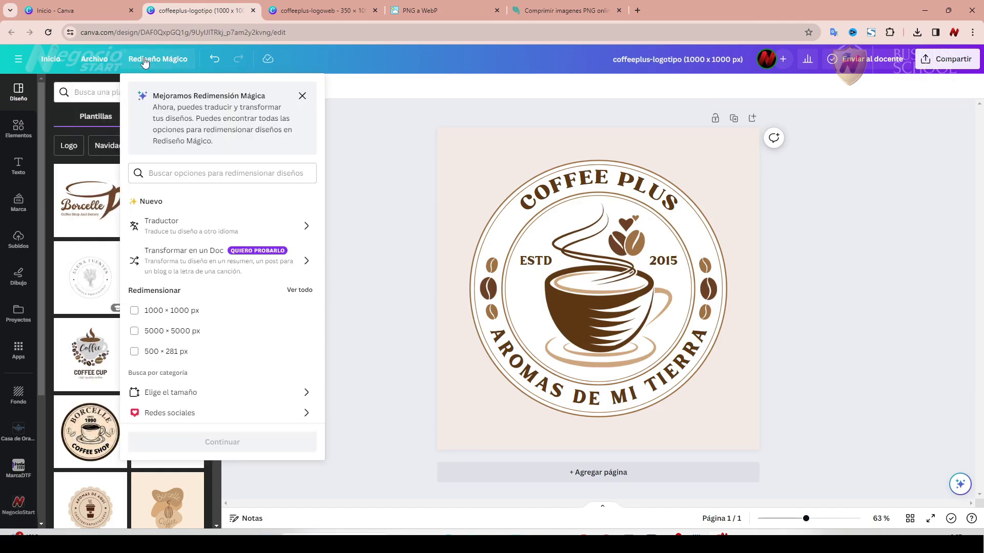
pyautogui.click(174, 391)
pyautogui.click(154, 239)
pyautogui.doubleClick(146, 238)
pyautogui.write('512')
pyautogui.doubleClick(197, 243)
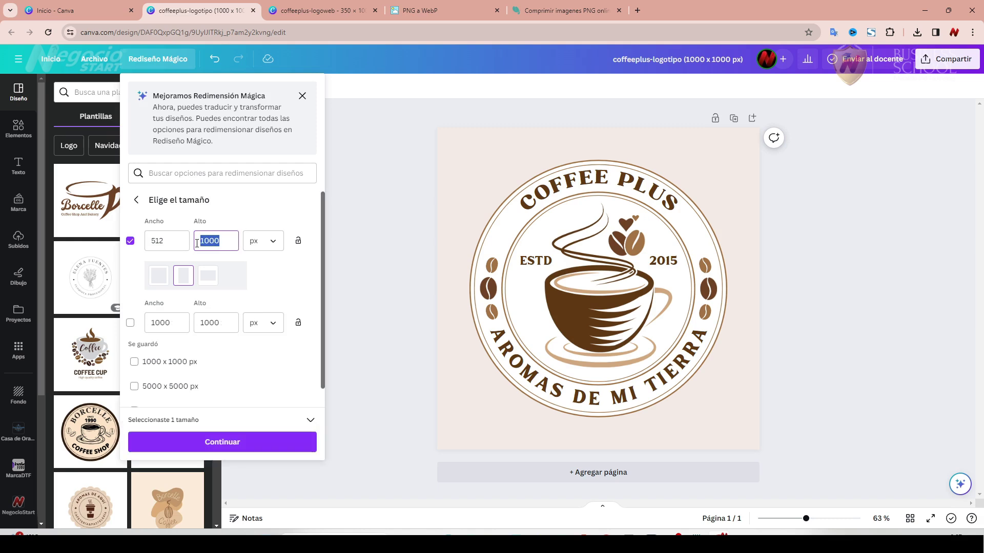
pyautogui.write('512')
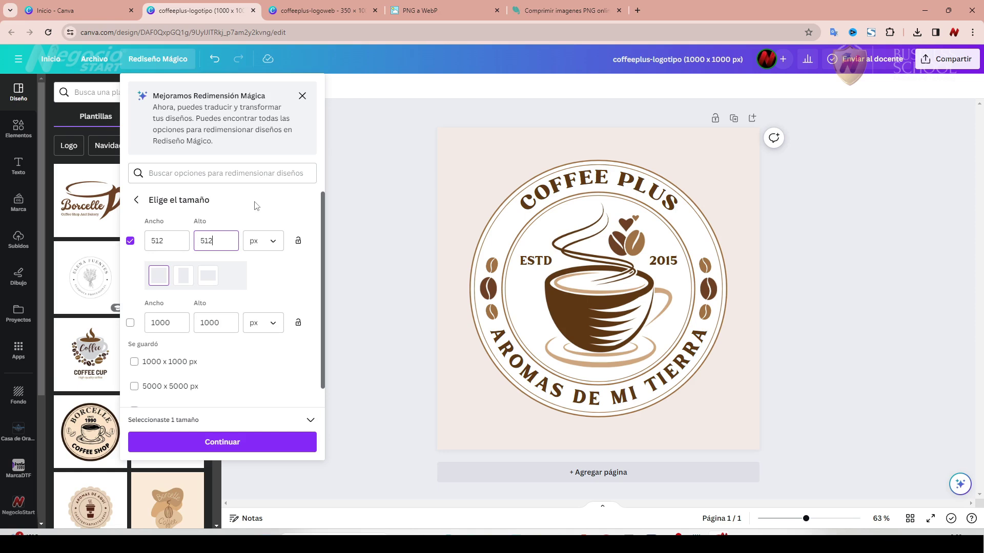
pyautogui.click(227, 443)
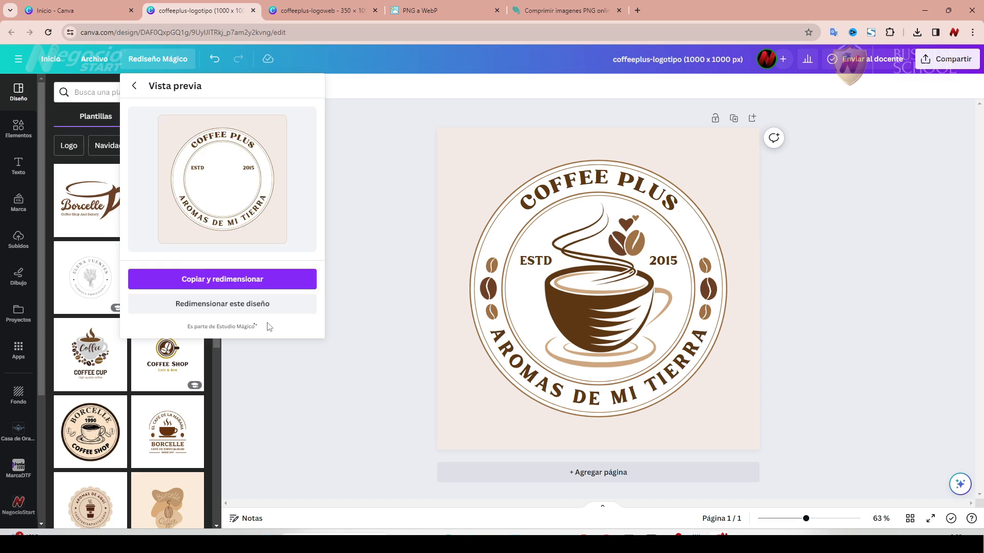
pyautogui.click(246, 286)
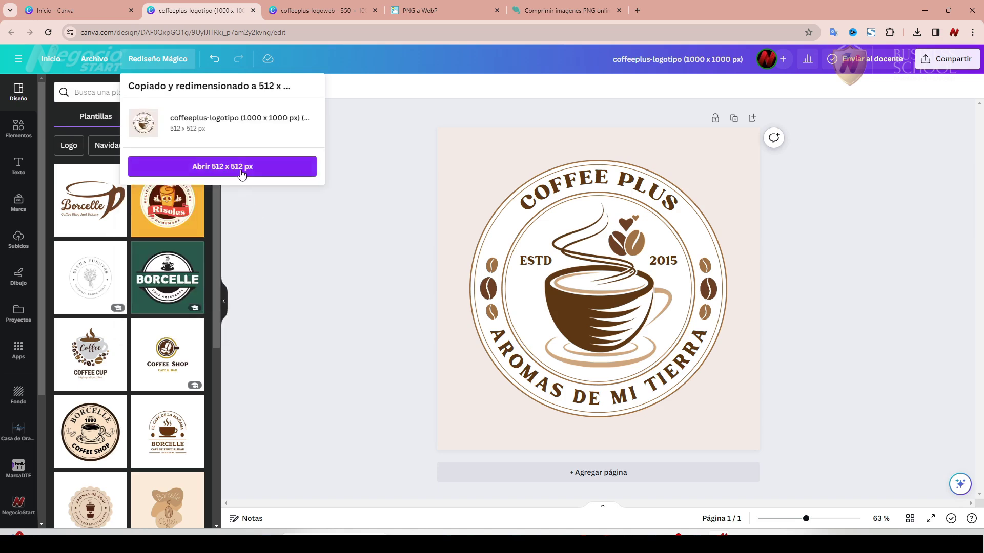
# Open the 512 × 512 copy and rename it coffeeplus-favicon.
pyautogui.click(242, 167)
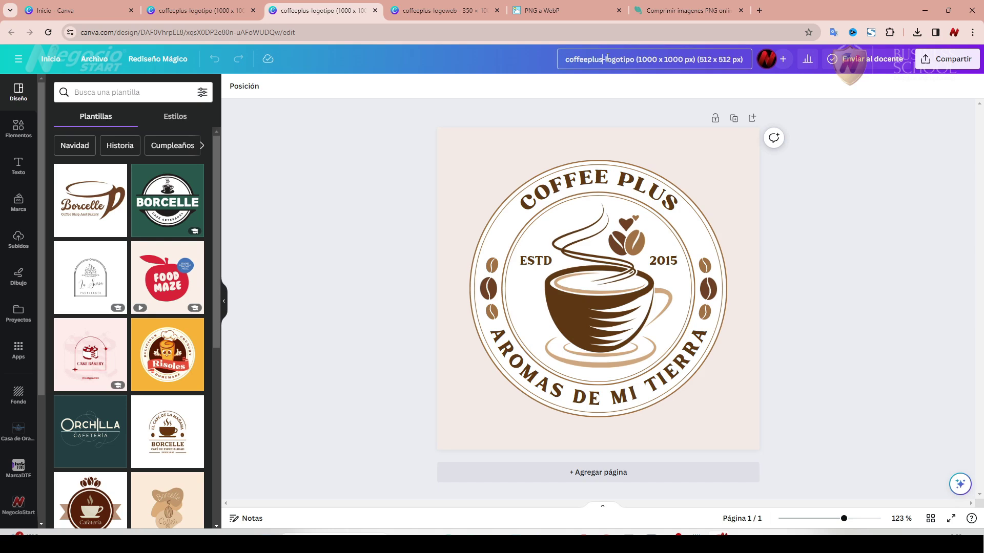
pyautogui.moveTo(605, 58); pyautogui.dragTo(342, 208)
pyautogui.write('favicon')
pyautogui.press('Return')
# Download coffeeplus-favicon as a PNG with a transparent background.
pyautogui.click(928, 62)
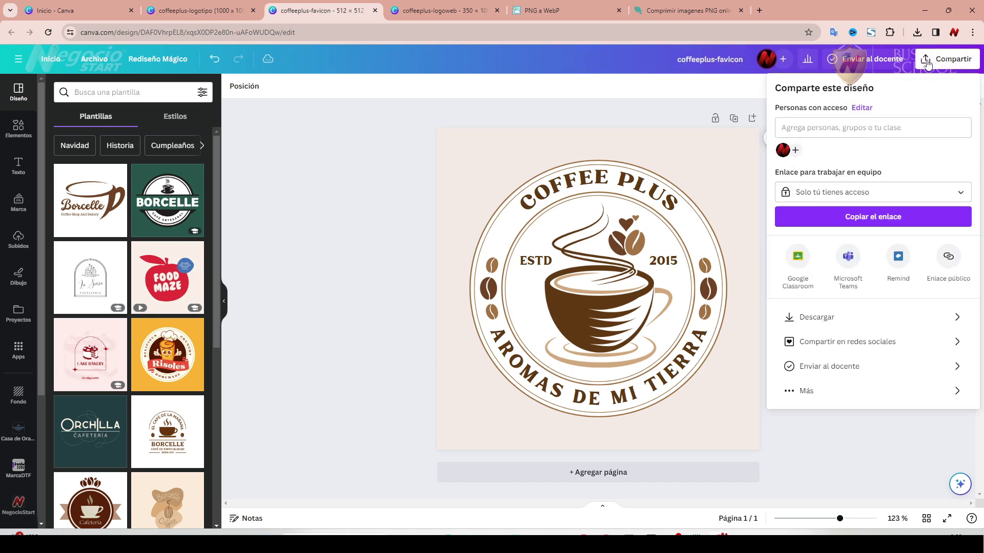
pyautogui.click(873, 319)
pyautogui.click(780, 192)
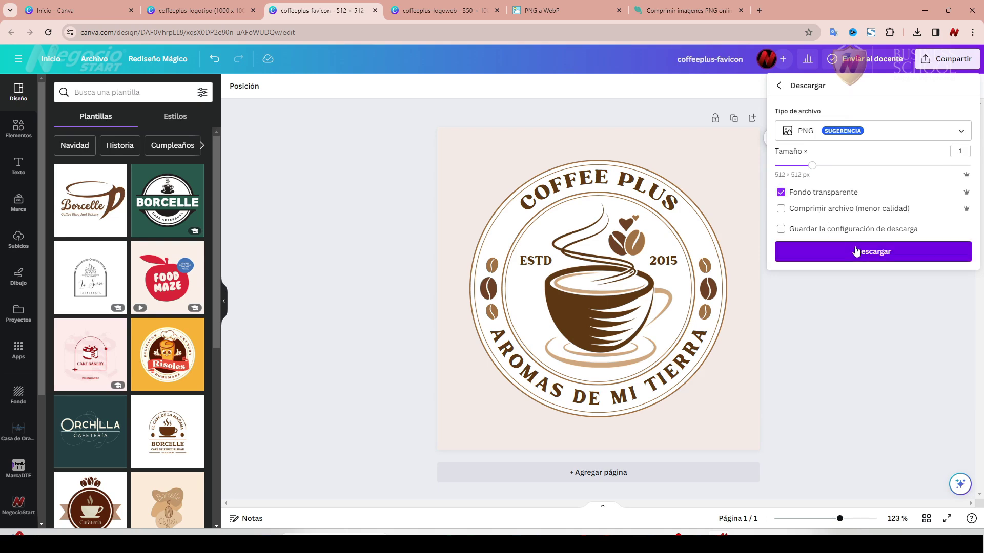
pyautogui.click(872, 251)
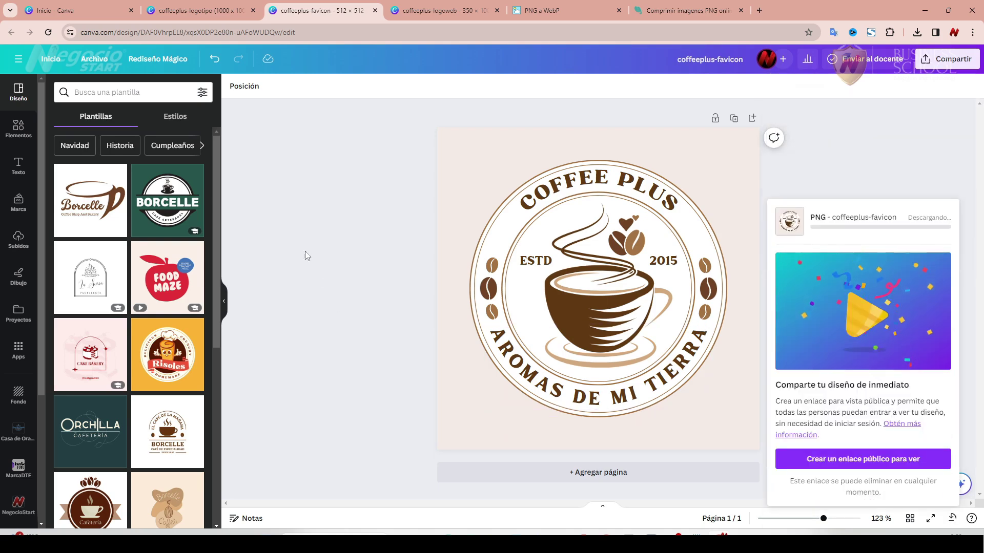
pyautogui.click(671, 16)
pyautogui.click(550, 351)
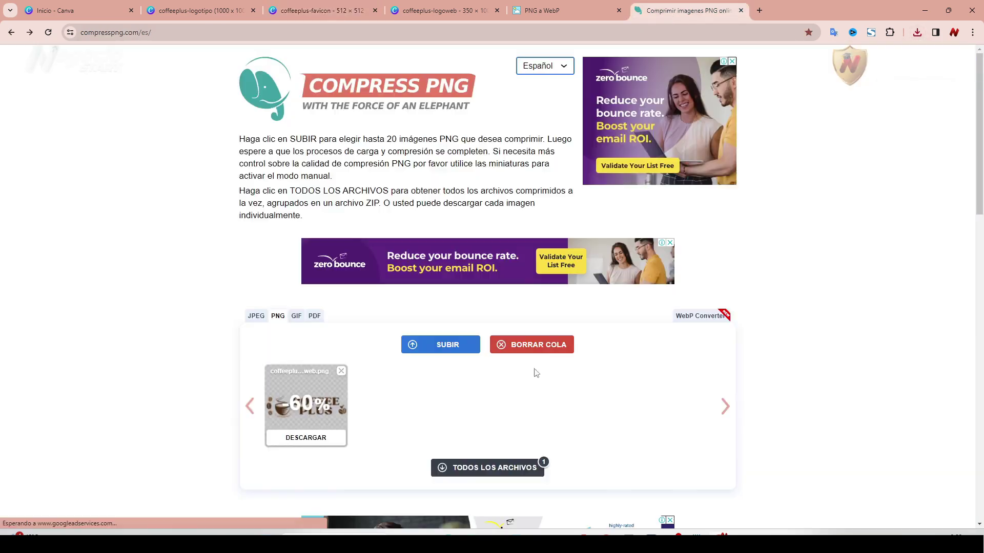
# Compress coffeeplus-favicon.png in Compress PNG and download the 33.4 KB result.
pyautogui.click(448, 344)
pyautogui.doubleClick(241, 226)
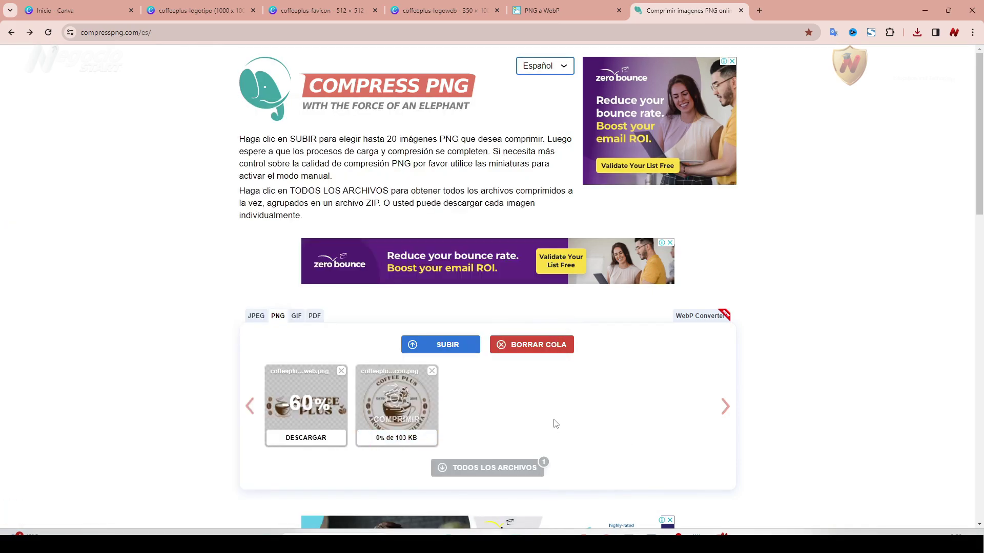
pyautogui.click(412, 439)
# Delete the original favicon in Downloads and rename the -min copy to coffeeplus-favicon.png.
pyautogui.hotkey('alt', 'Tab')
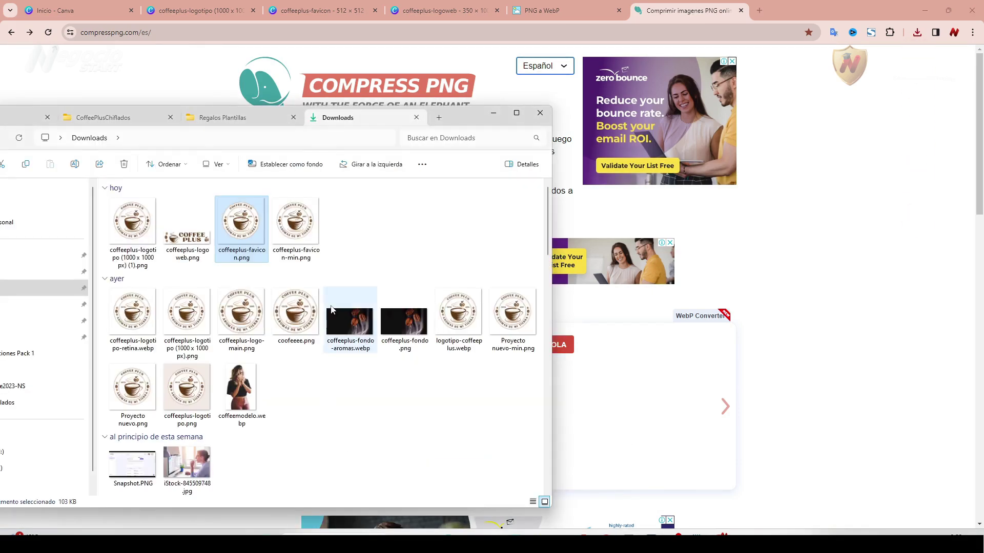
pyautogui.moveTo(314, 240)
pyautogui.click(296, 221)
pyautogui.click(241, 225)
pyautogui.press('Delete')
pyautogui.click(252, 250)
pyautogui.press('F2')
pyautogui.press('Right')
pyautogui.press('BackSpace')
pyautogui.press('BackSpace')
pyautogui.press('BackSpace')
pyautogui.press('BackSpace')
pyautogui.click(316, 242)
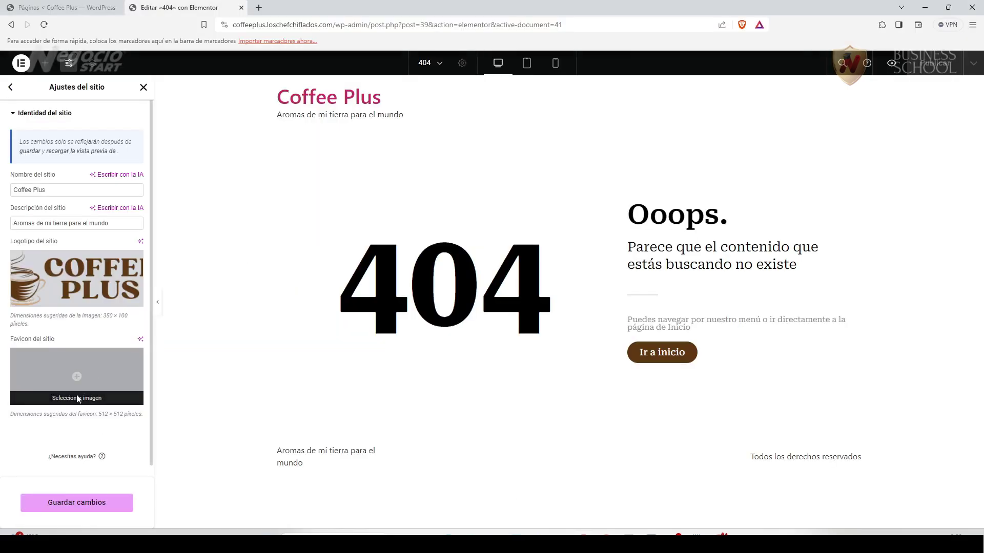
pyautogui.click(77, 397)
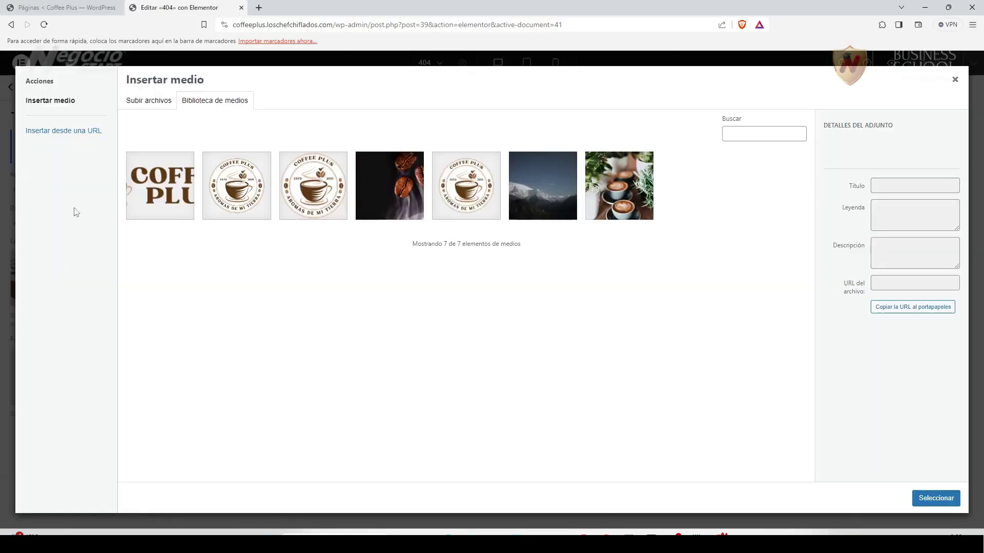
# Upload coffeeplus-favicon.png to the media library and paste the logo's alt text onto it.
pyautogui.hotkey('alt', 'Tab')
pyautogui.moveTo(239, 219); pyautogui.dragTo(573, 332)
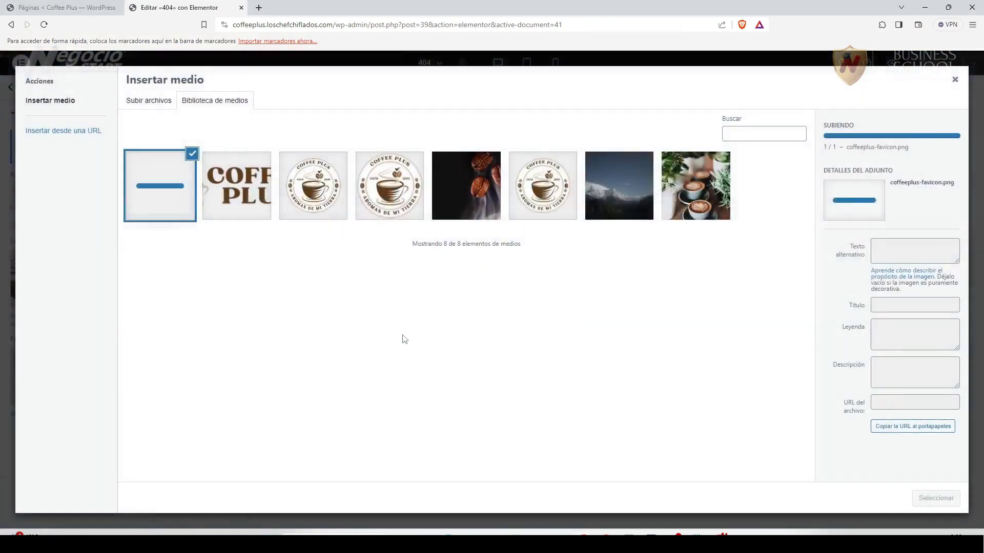
pyautogui.click(258, 188)
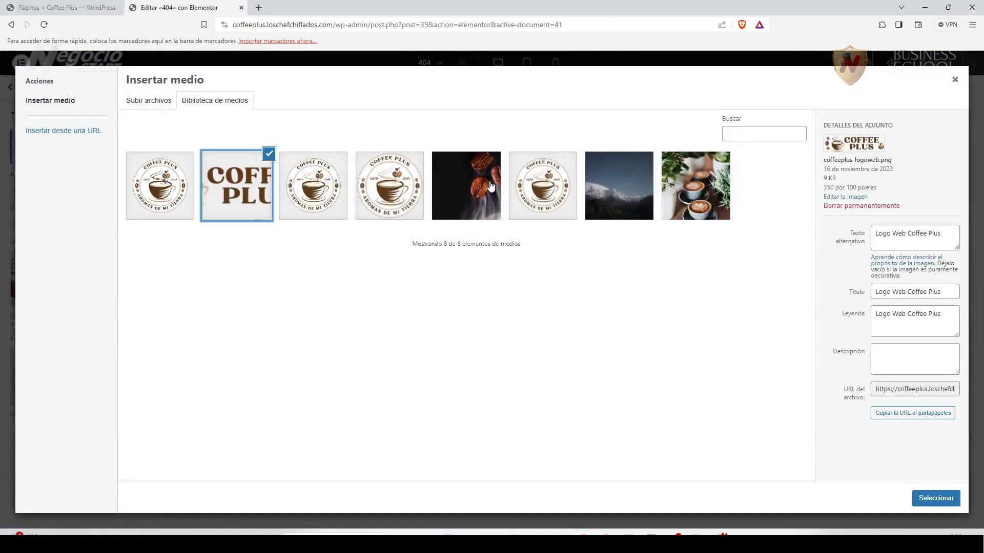
pyautogui.moveTo(942, 236); pyautogui.dragTo(872, 231)
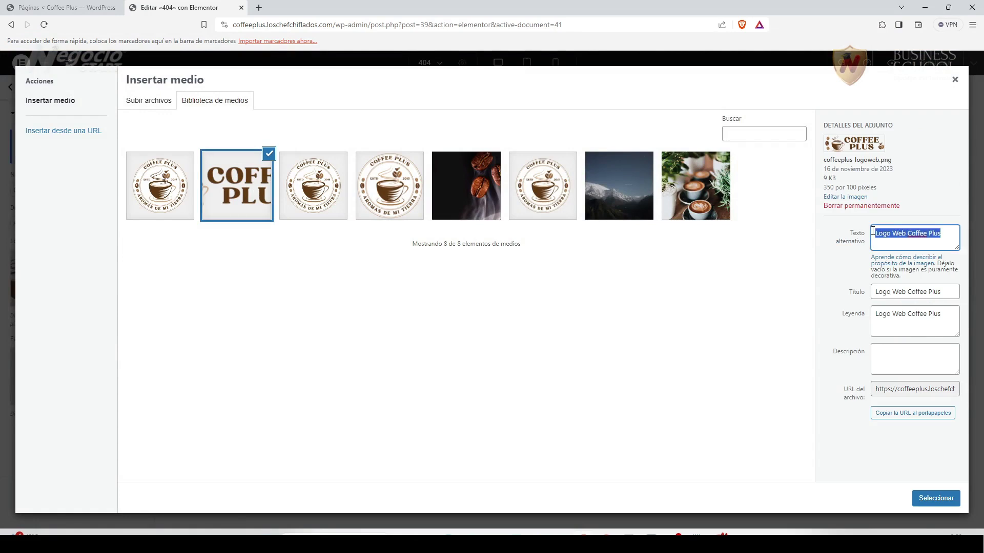
pyautogui.hotkey('ctrl', 'c')
pyautogui.click(188, 203)
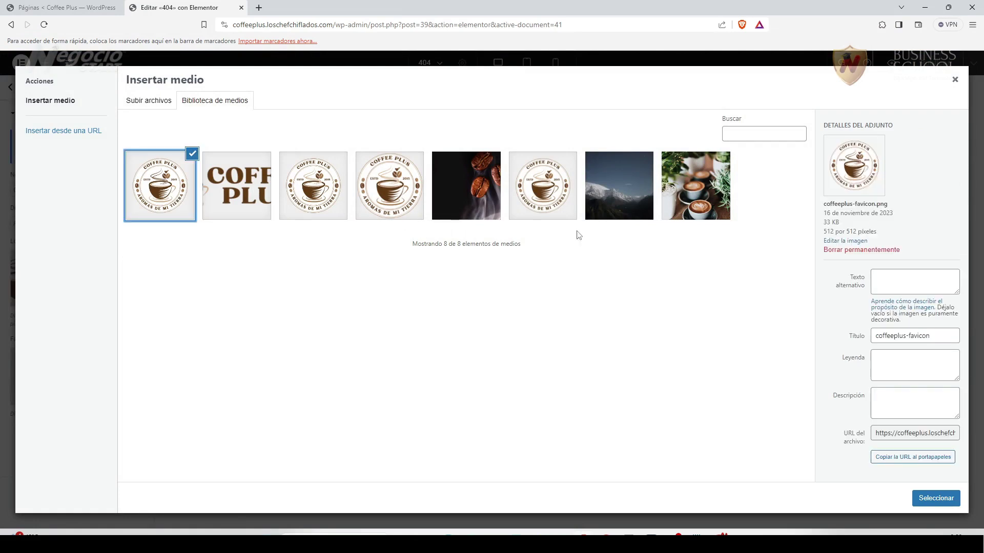
pyautogui.click(927, 284)
pyautogui.hotkey('ctrl', 'v')
# Set the favicon's alt text, title and caption to 'Ícono Coffee Plus' and select it.
pyautogui.moveTo(906, 281); pyautogui.dragTo(861, 281)
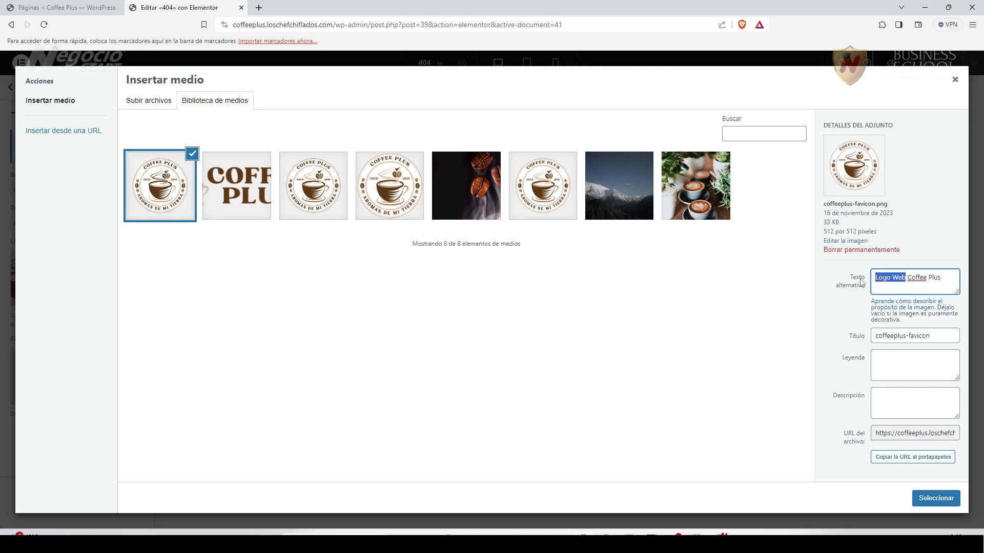
pyautogui.write('Fa')
pyautogui.press('BackSpace')
pyautogui.press('BackSpace')
pyautogui.write('Ícono')
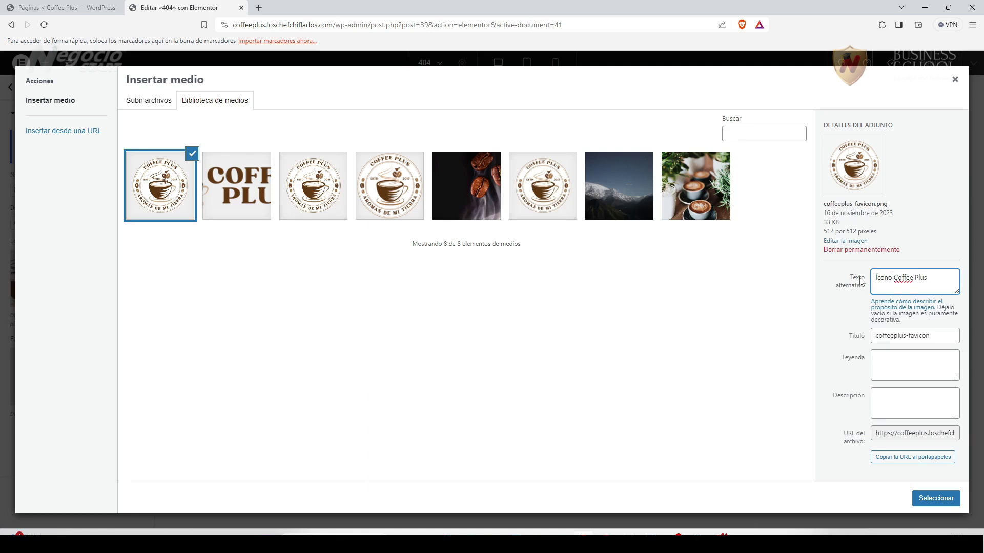
pyautogui.moveTo(876, 281); pyautogui.dragTo(929, 278)
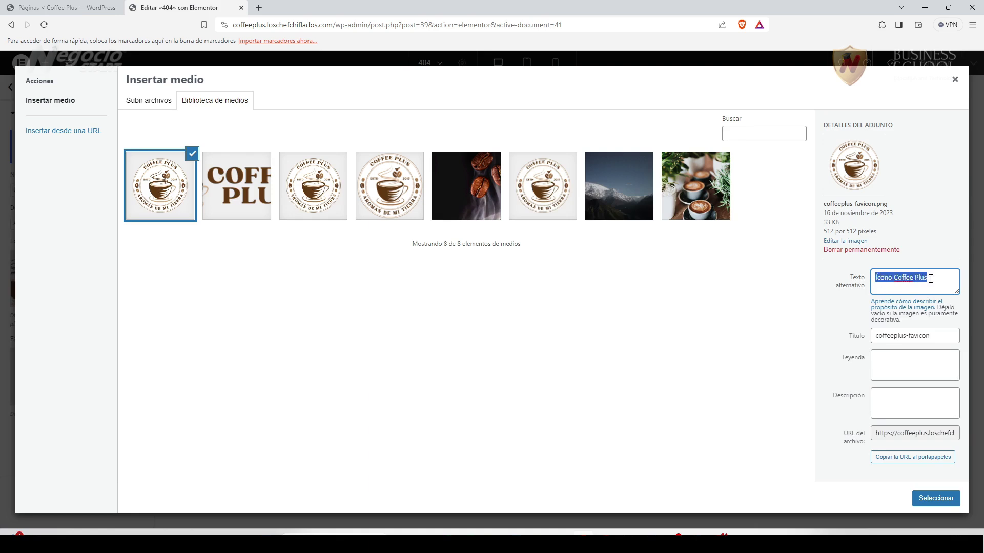
pyautogui.moveTo(937, 340); pyautogui.dragTo(857, 342)
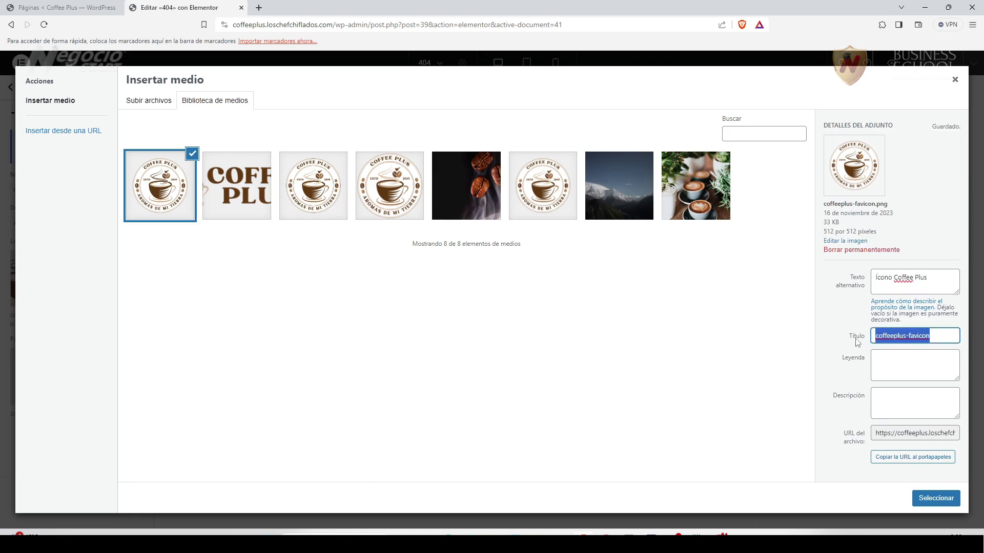
pyautogui.hotkey('ctrl', 'v')
pyautogui.click(882, 364)
pyautogui.hotkey('ctrl', 'v')
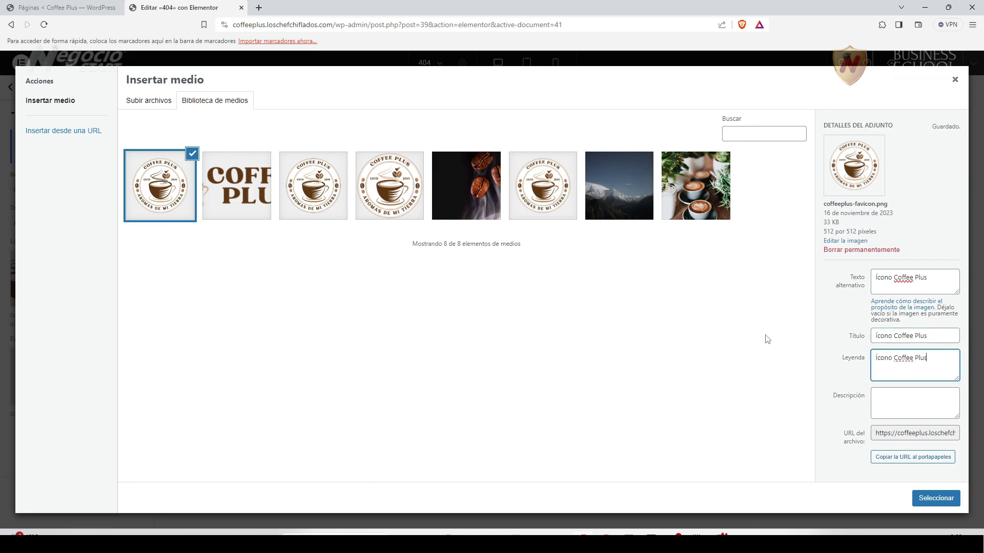
pyautogui.click(931, 504)
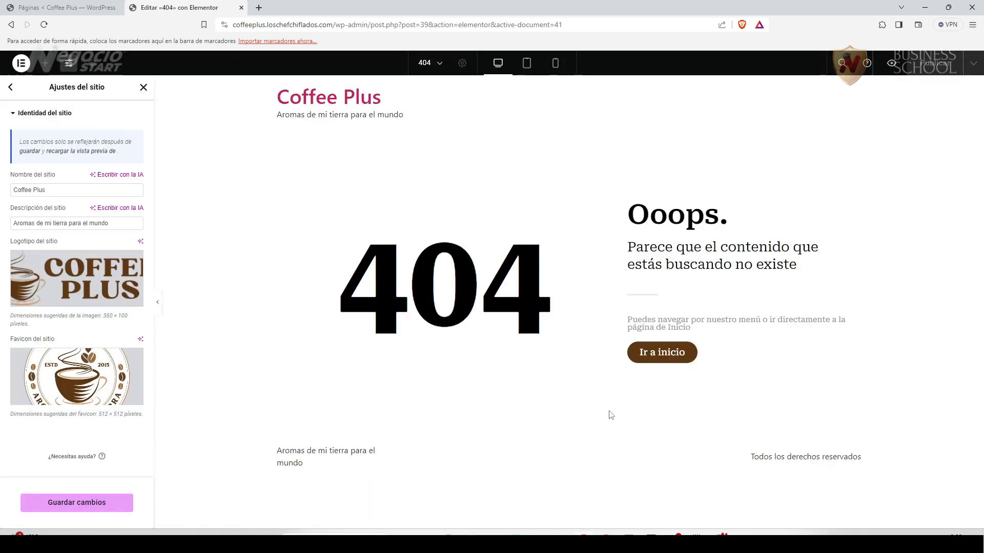
# Save the site identity changes and close the Site Settings panel.
pyautogui.click(92, 503)
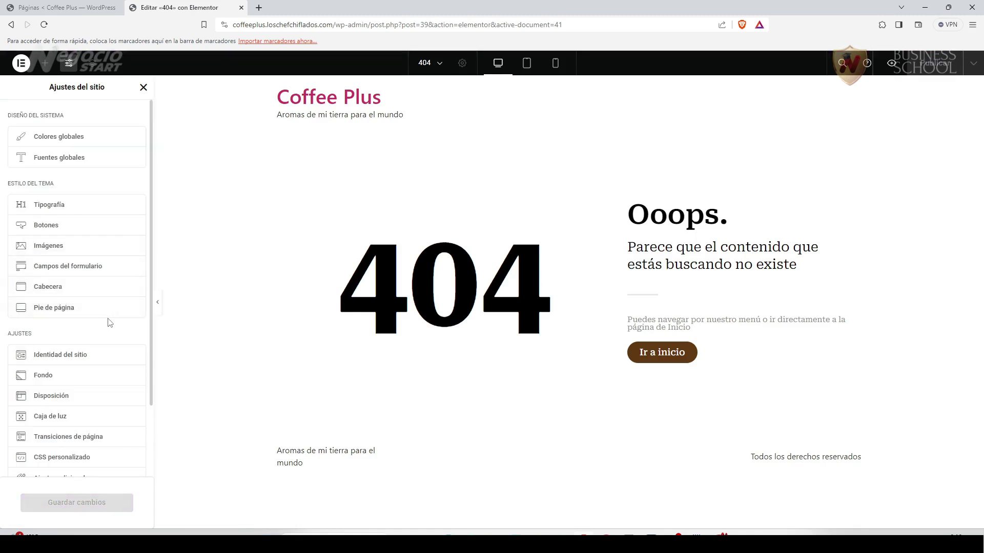
pyautogui.scroll(-1, 97, 387)
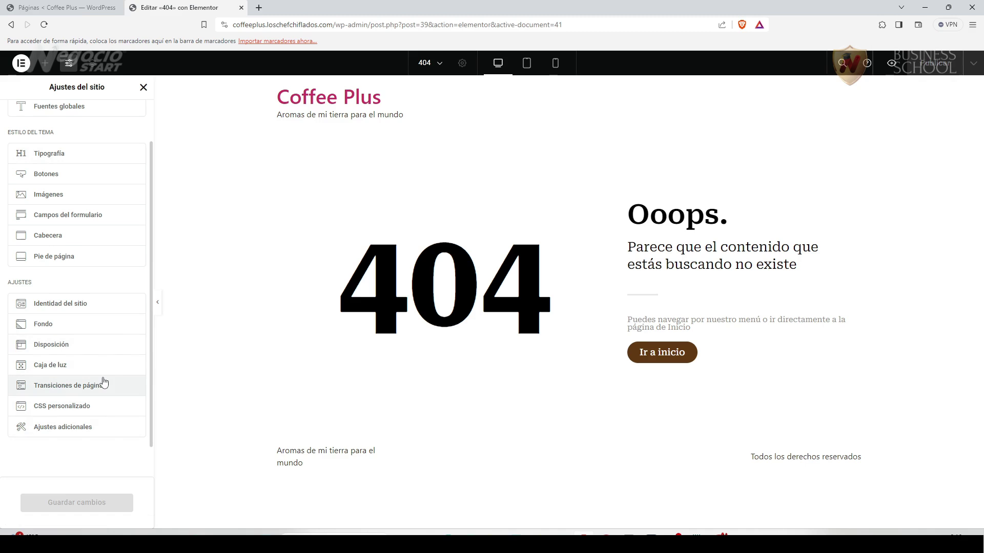
pyautogui.scroll(1, 118, 397)
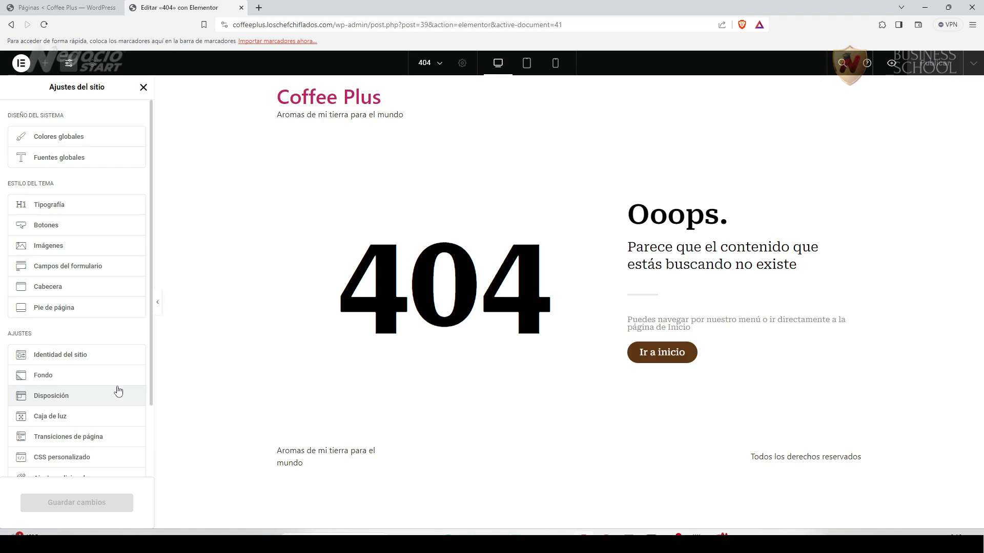
pyautogui.click(143, 87)
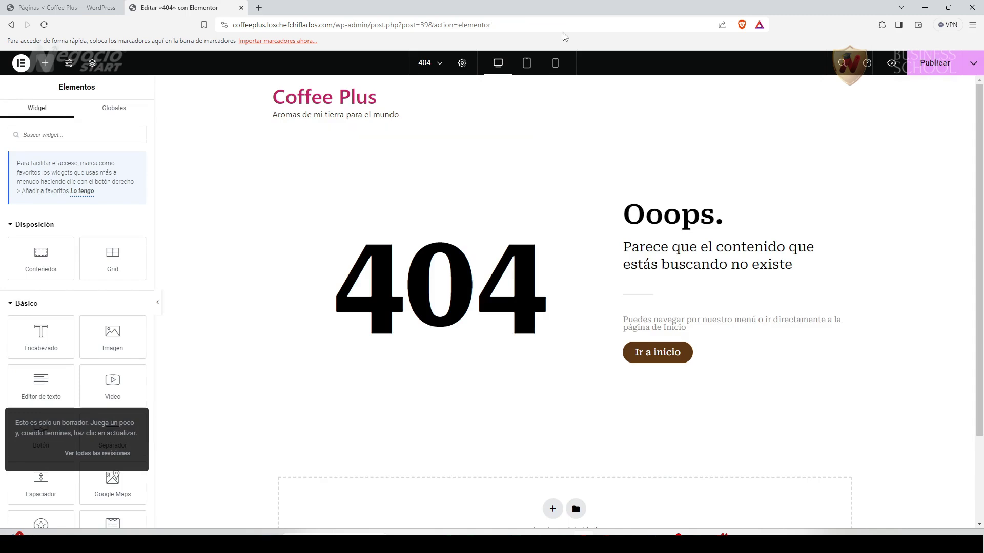
# Publish the 404 page and return to the WordPress Pages list.
pyautogui.click(932, 66)
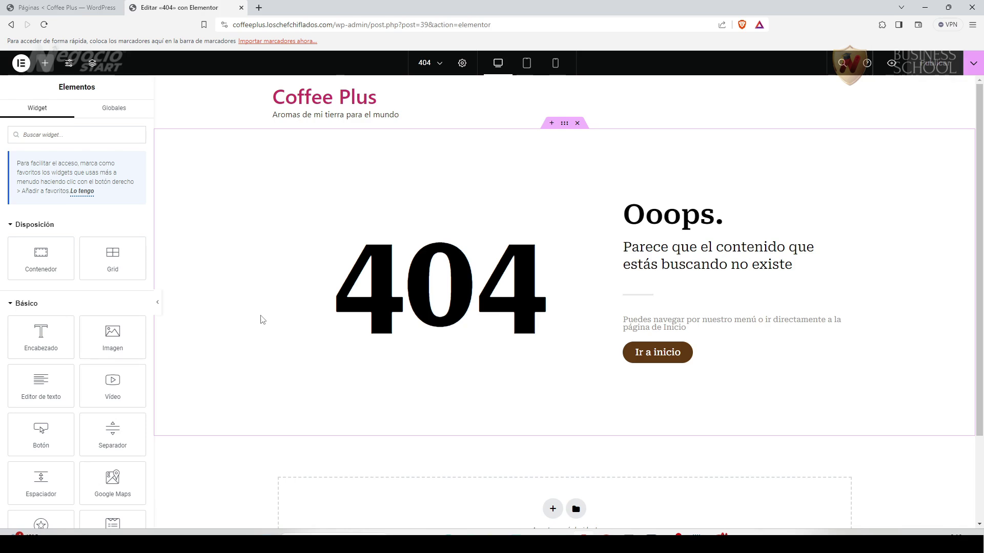
pyautogui.hotkey('ctrl', 'Tab')
pyautogui.moveTo(83, 335)
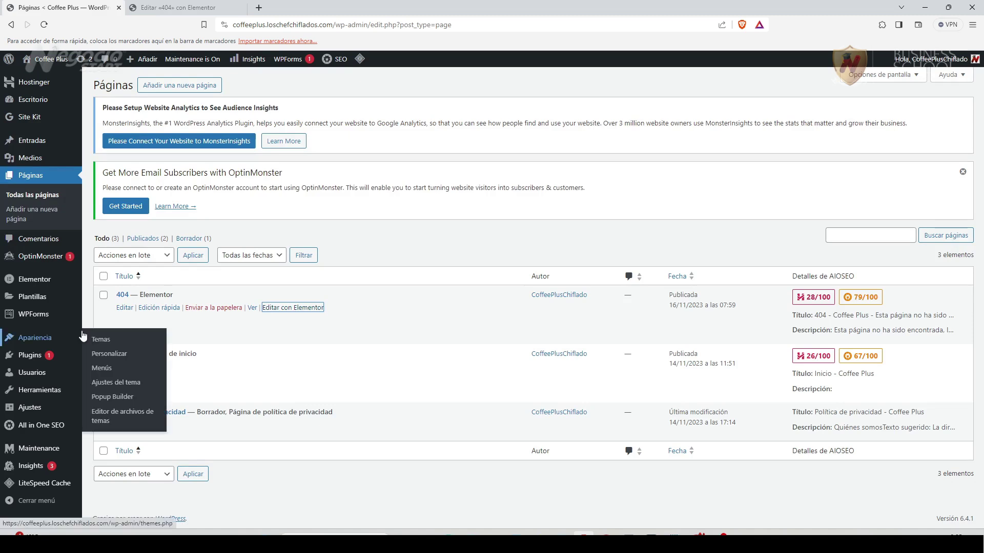
# Search new plugins for '404', then install and activate the 404 Solution plugin.
pyautogui.click(31, 361)
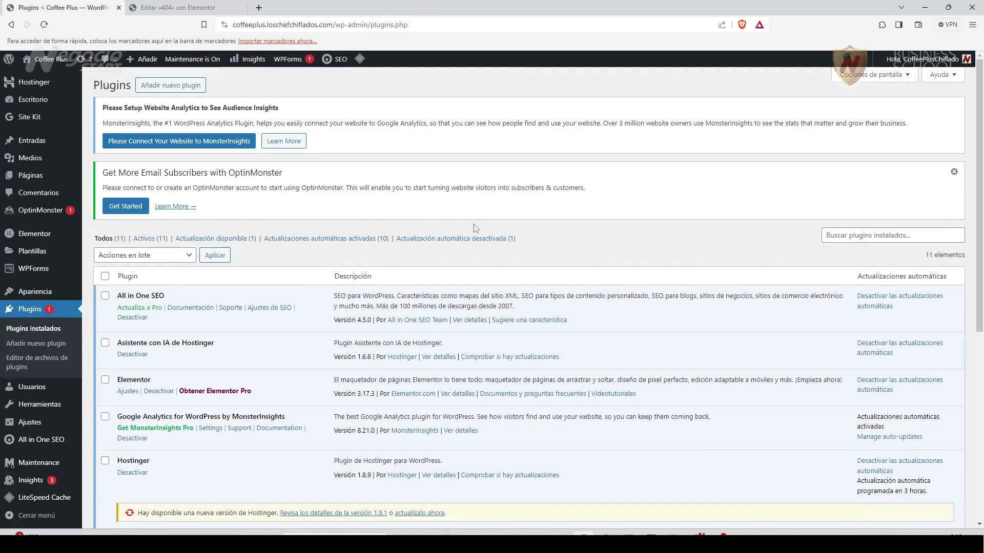
pyautogui.click(180, 83)
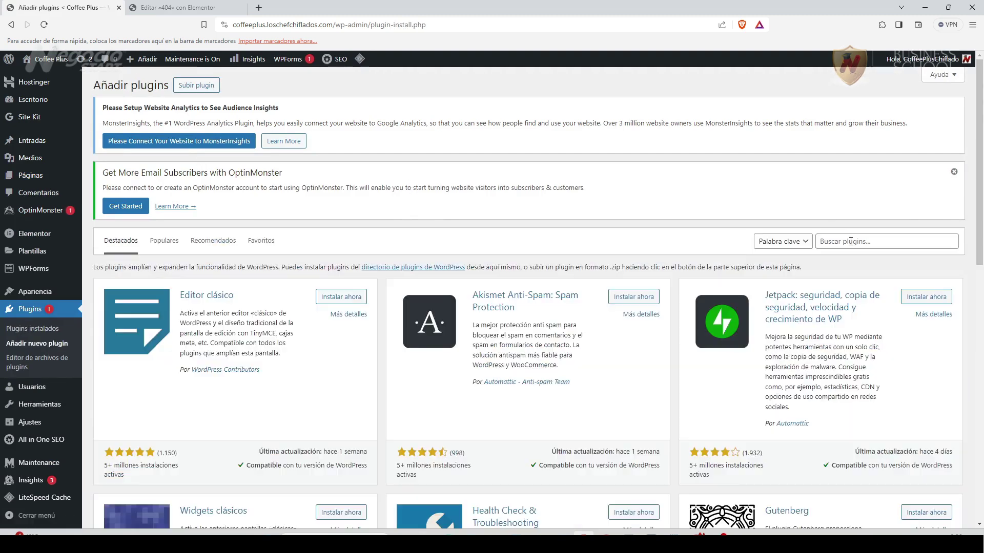
pyautogui.click(850, 242)
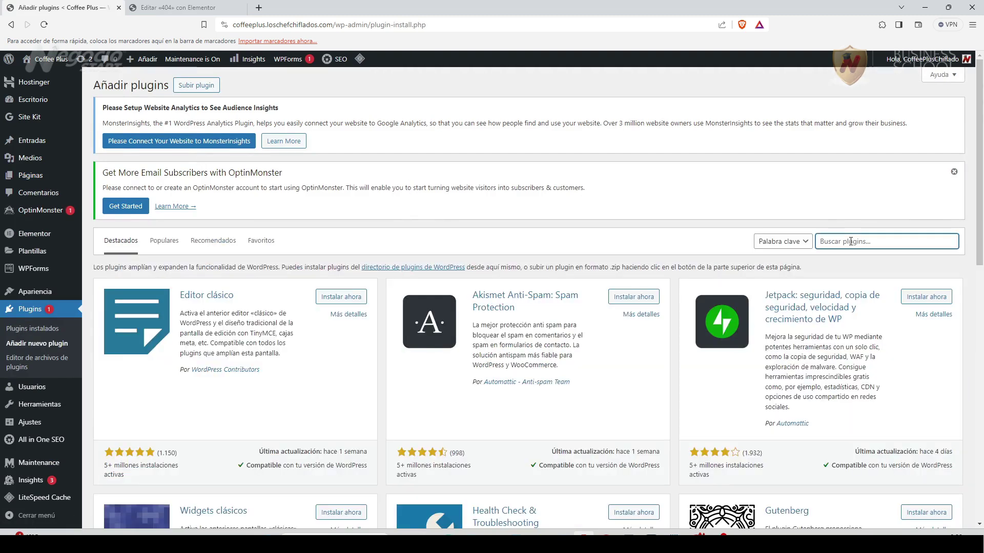
pyautogui.write('404')
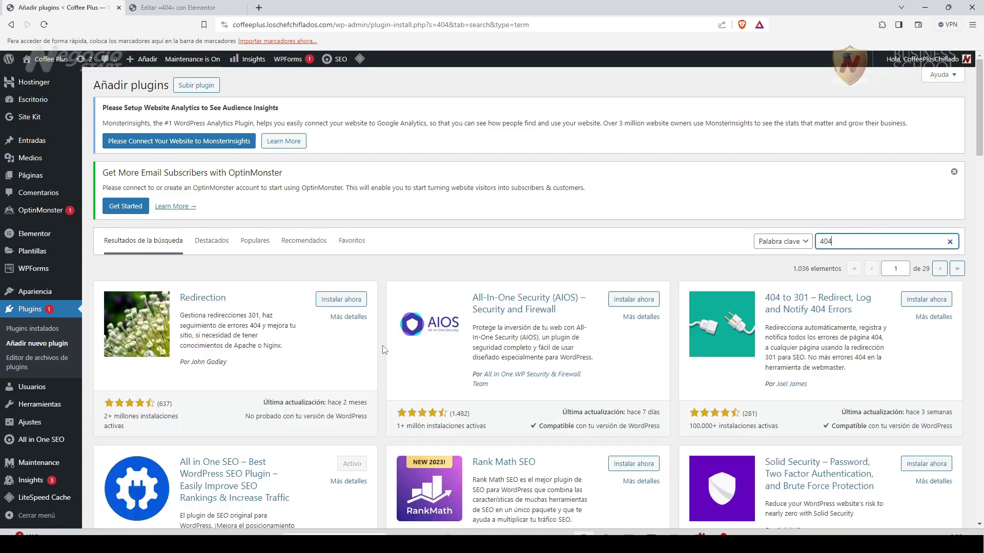
pyautogui.scroll(-3, 380, 346)
pyautogui.scroll(-6, 379, 346)
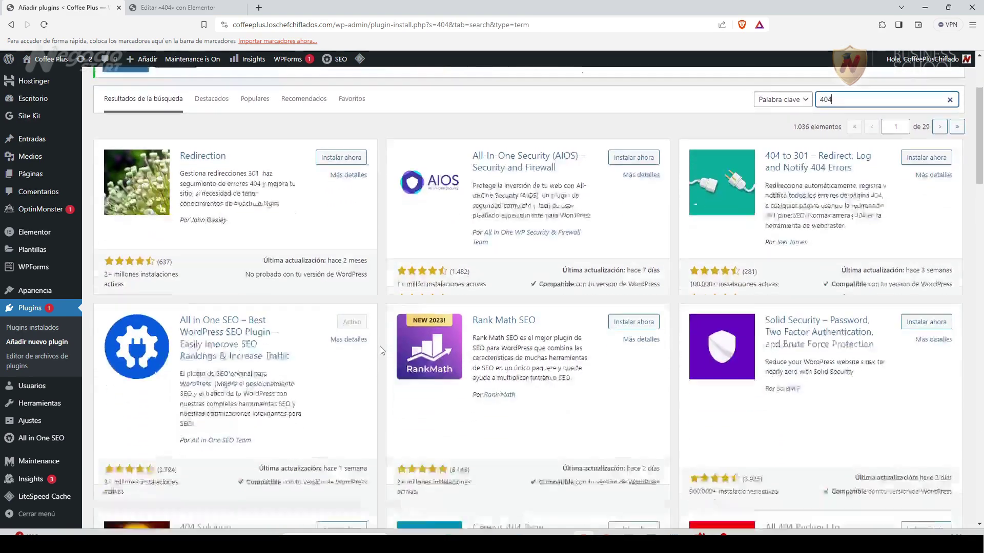
pyautogui.scroll(-1, 379, 349)
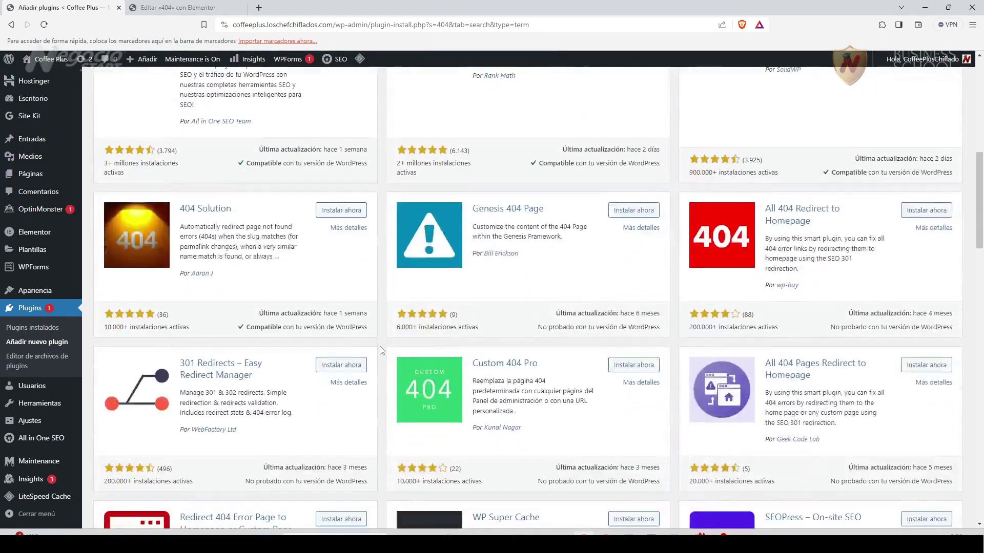
pyautogui.click(334, 212)
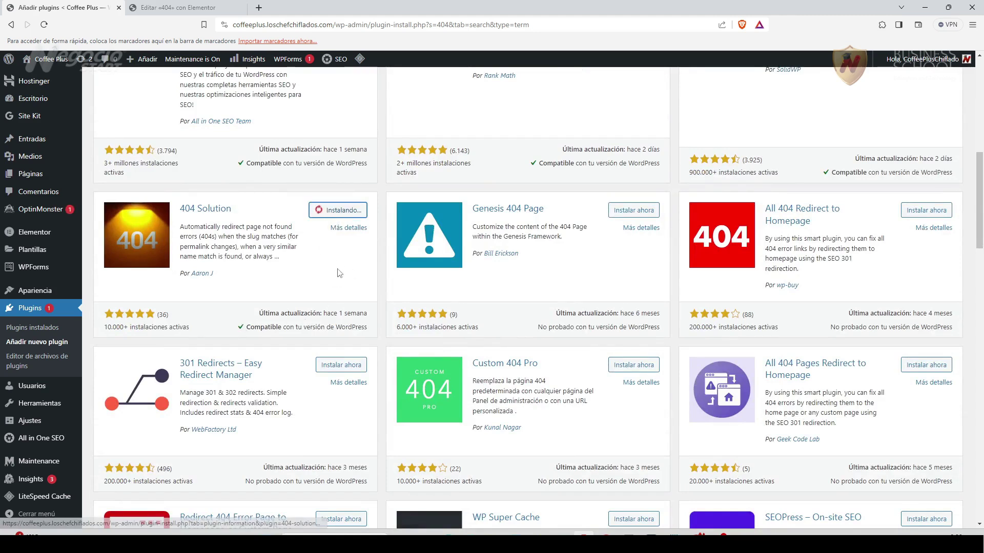
pyautogui.click(353, 213)
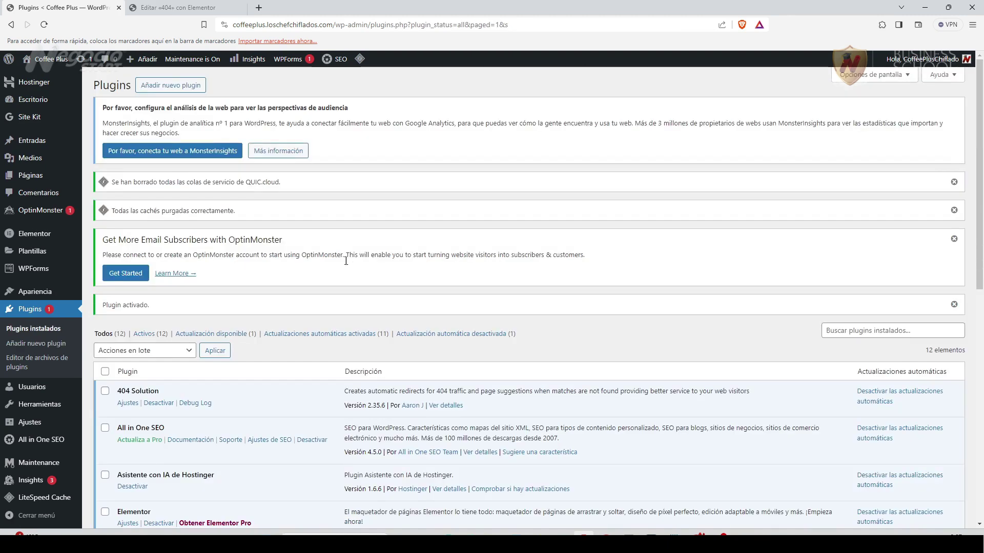
# In 404 Solution's settings, set 'Redirect all unhandled 404s to' to the 404 page and save.
pyautogui.scroll(-2, 264, 346)
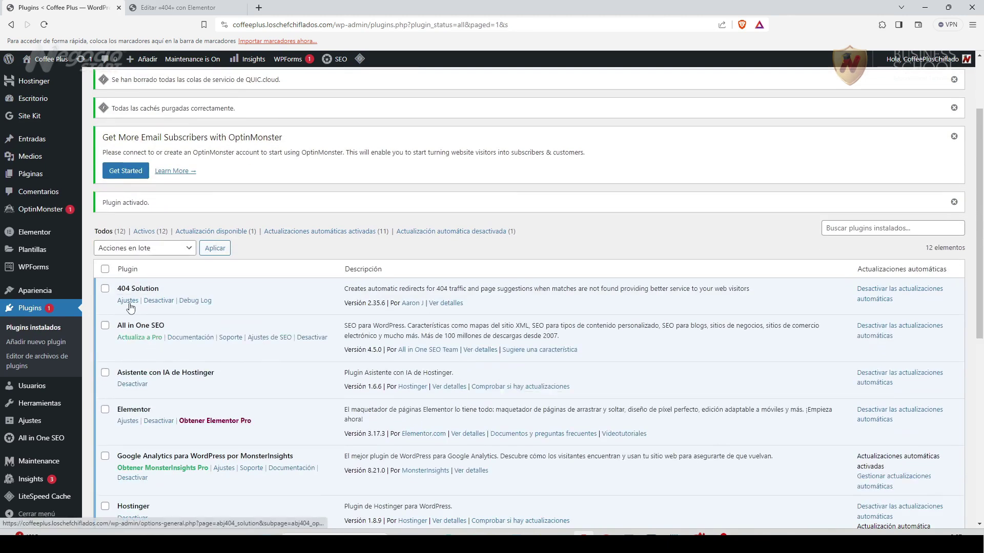
pyautogui.click(128, 301)
pyautogui.click(221, 294)
pyautogui.click(222, 293)
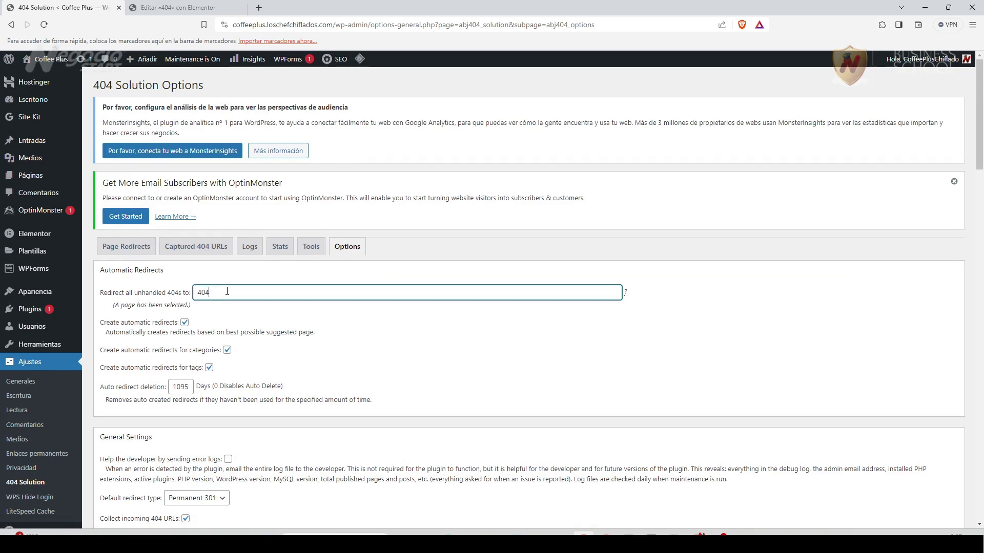
pyautogui.moveTo(222, 292); pyautogui.dragTo(188, 295)
pyautogui.press('BackSpace')
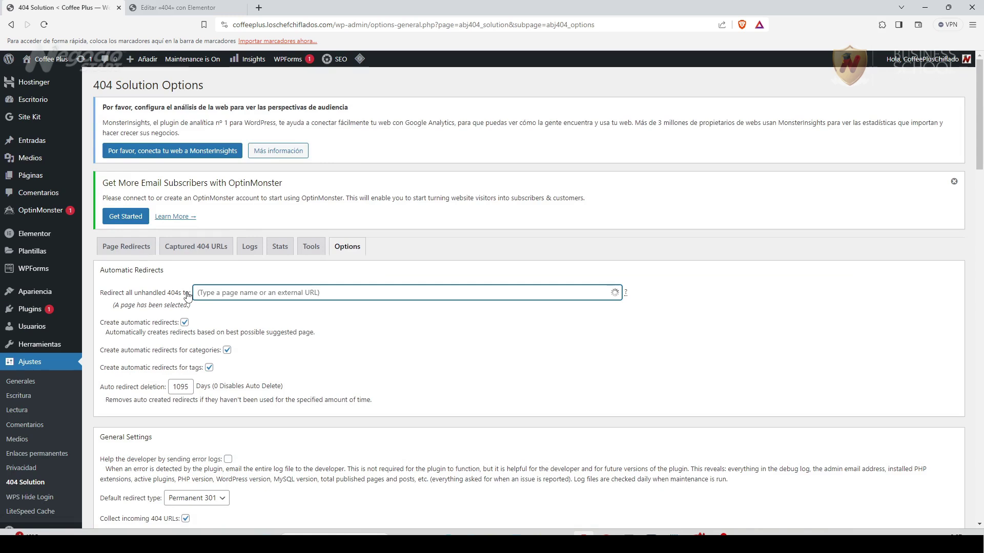
pyautogui.write('4')
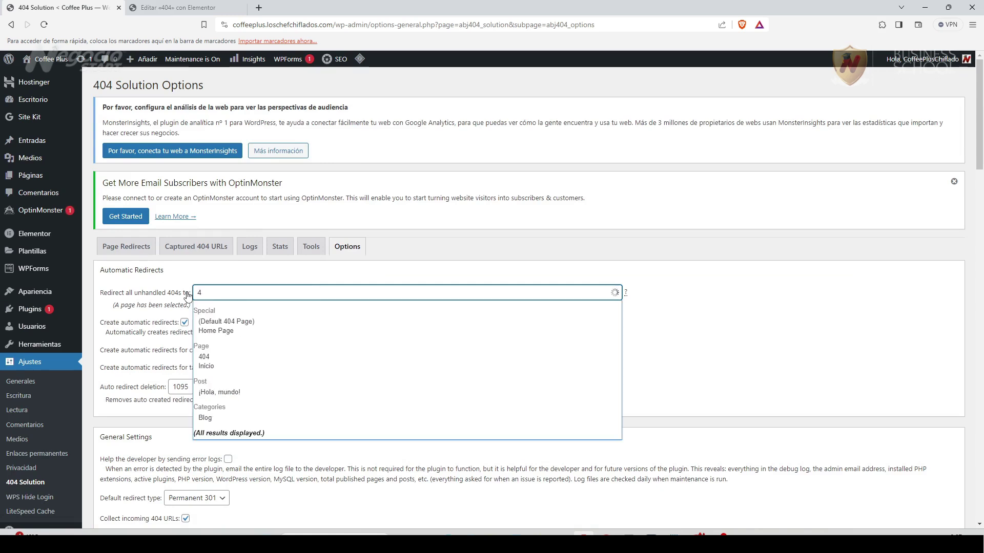
pyautogui.write('04')
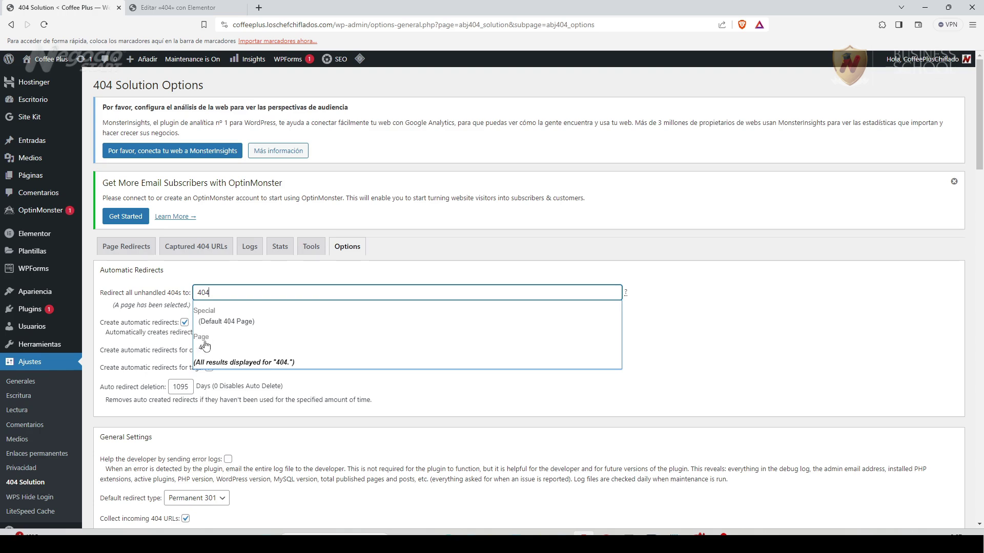
pyautogui.click(205, 347)
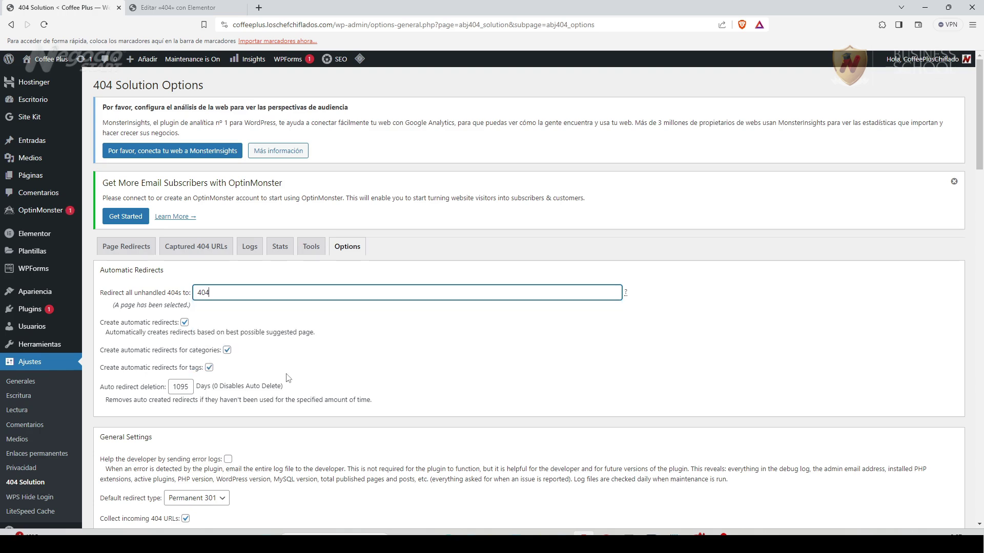
pyautogui.scroll(-15, 287, 378)
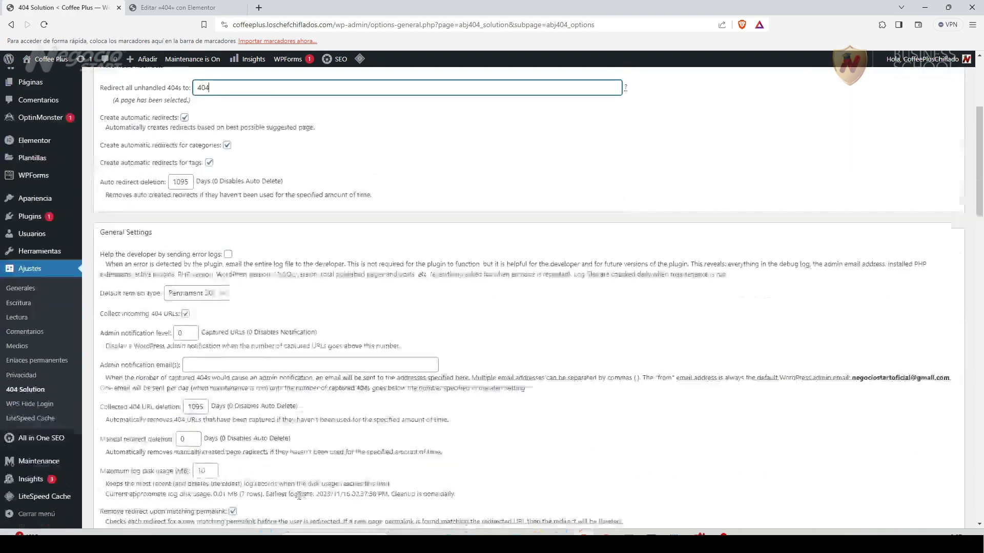
pyautogui.scroll(-20, 300, 499)
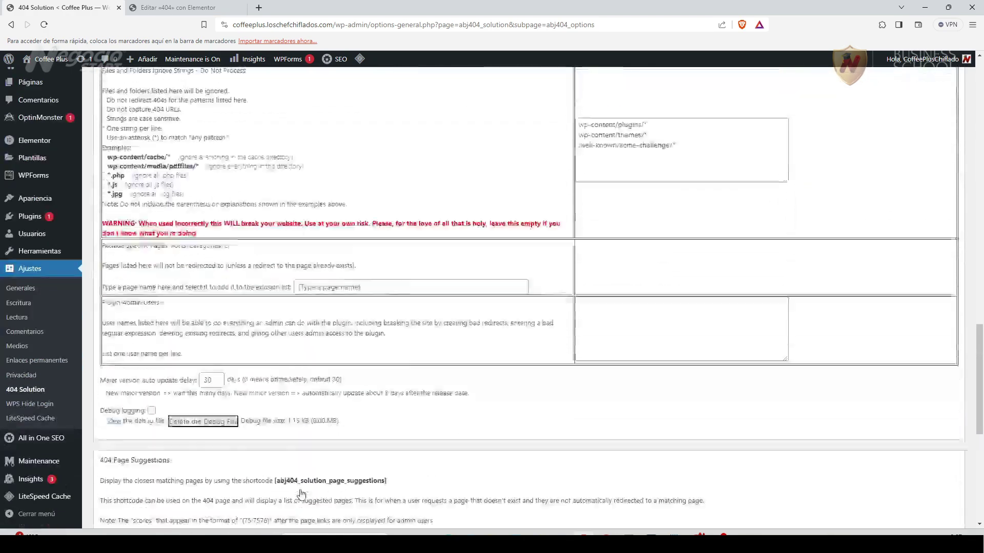
pyautogui.click(119, 450)
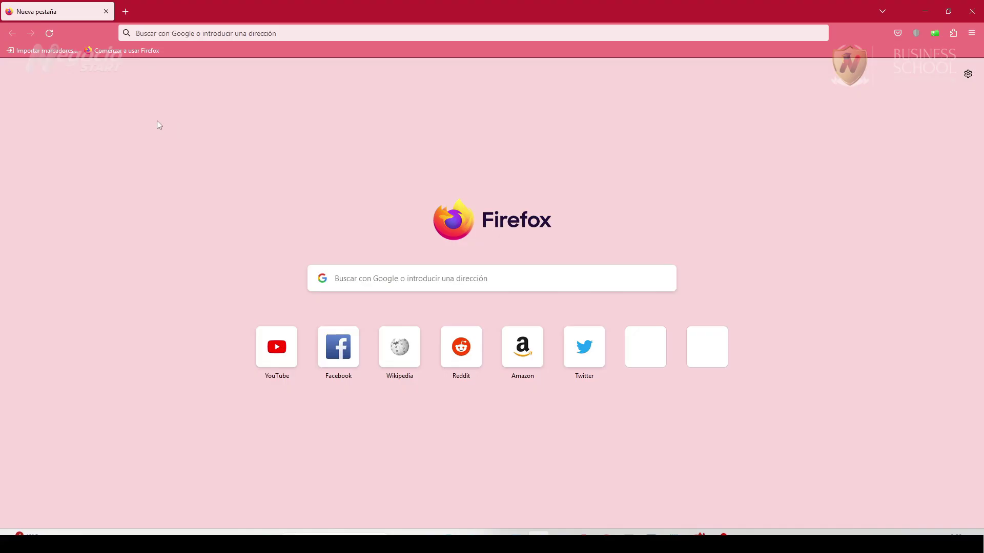
# Load the site's private login address in a new Firefox tab.
pyautogui.click(154, 33)
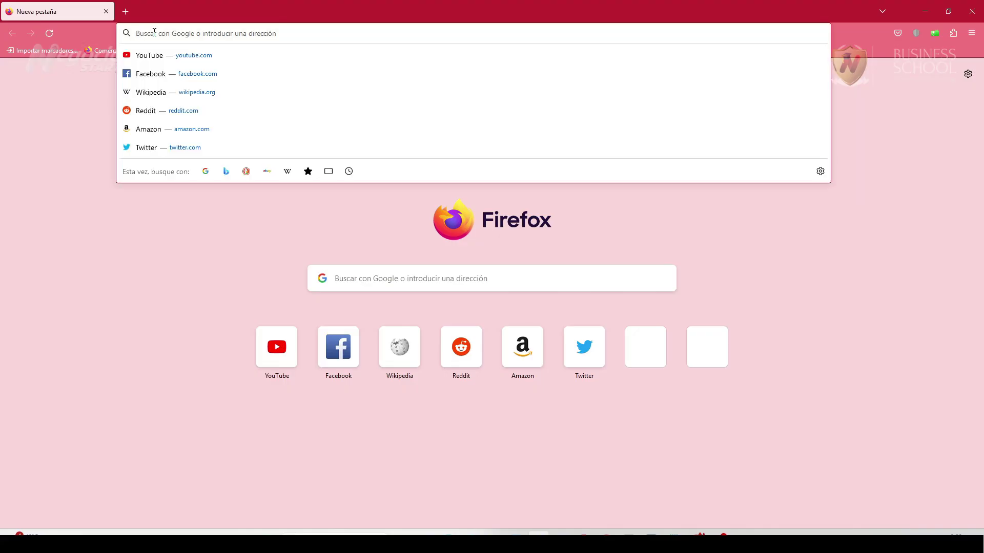
pyautogui.hotkey('ctrl', 'v')
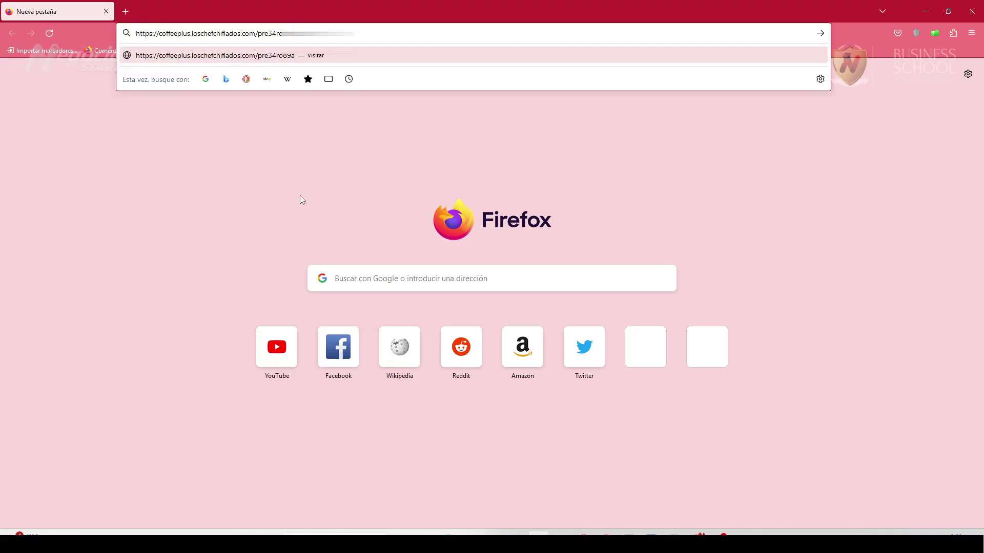
pyautogui.press('Return')
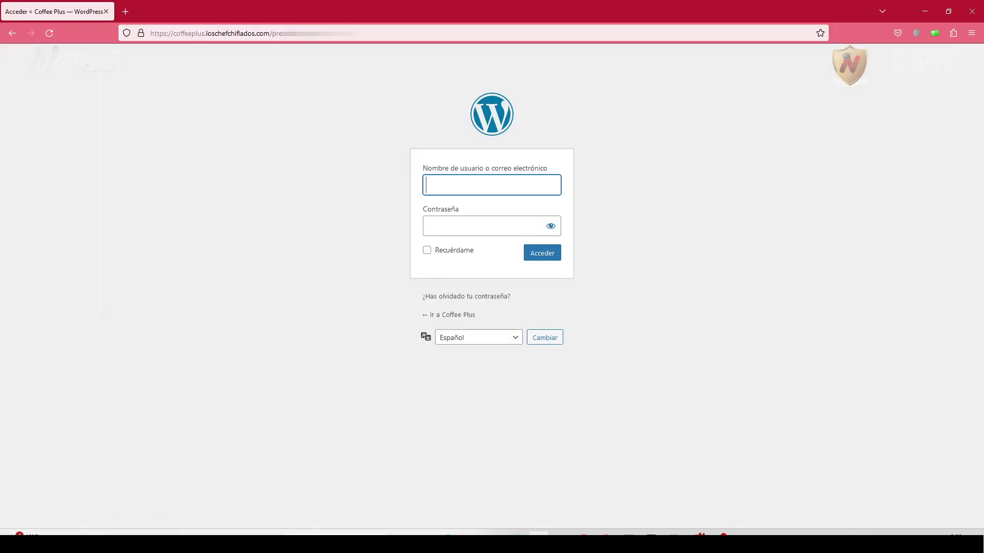
# Change the address path to wp-admin, confirming it lands on the /404-2/ coming-soon page.
pyautogui.click(301, 33)
pyautogui.click(301, 32)
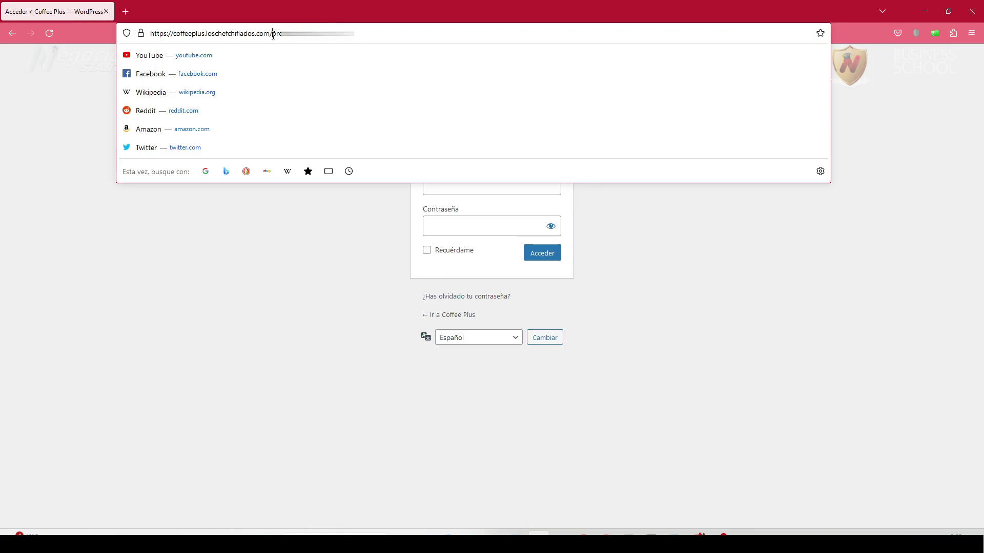
pyautogui.moveTo(272, 34); pyautogui.dragTo(360, 34)
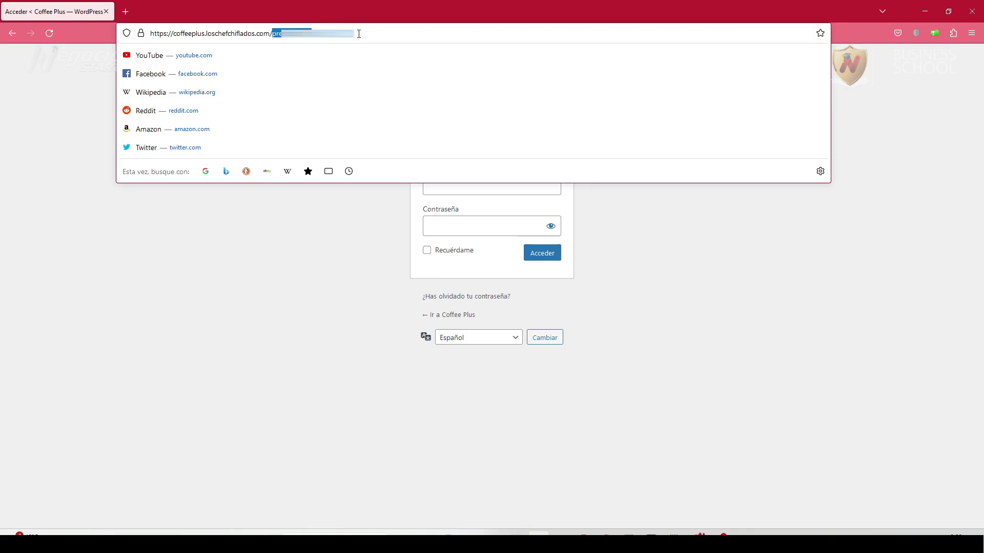
pyautogui.write('wp-admin')
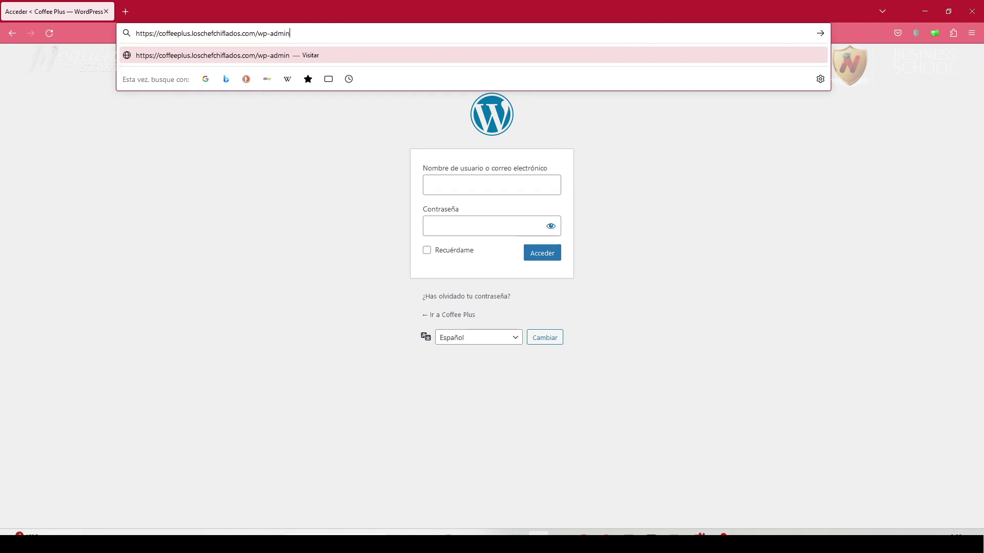
pyautogui.press('Return')
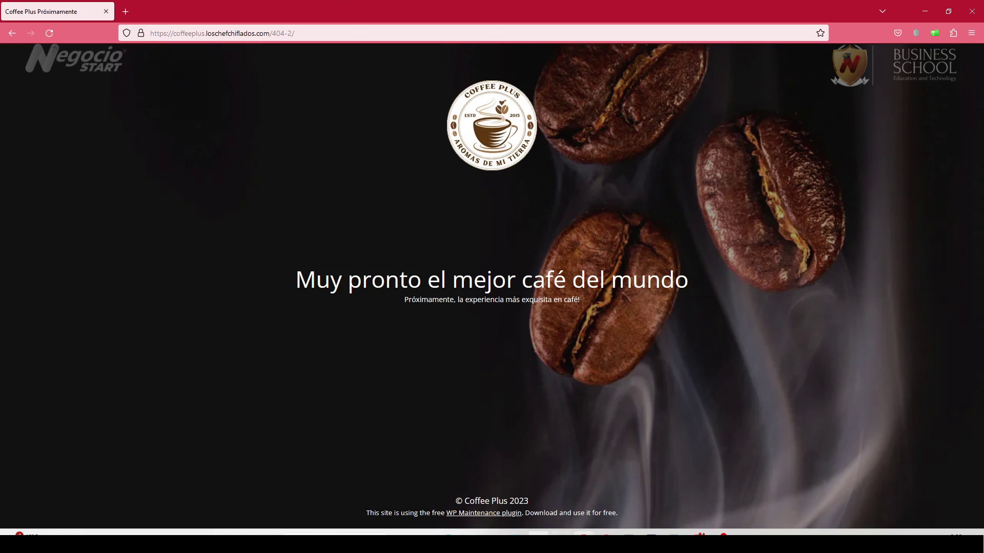
pyautogui.click(584, 533)
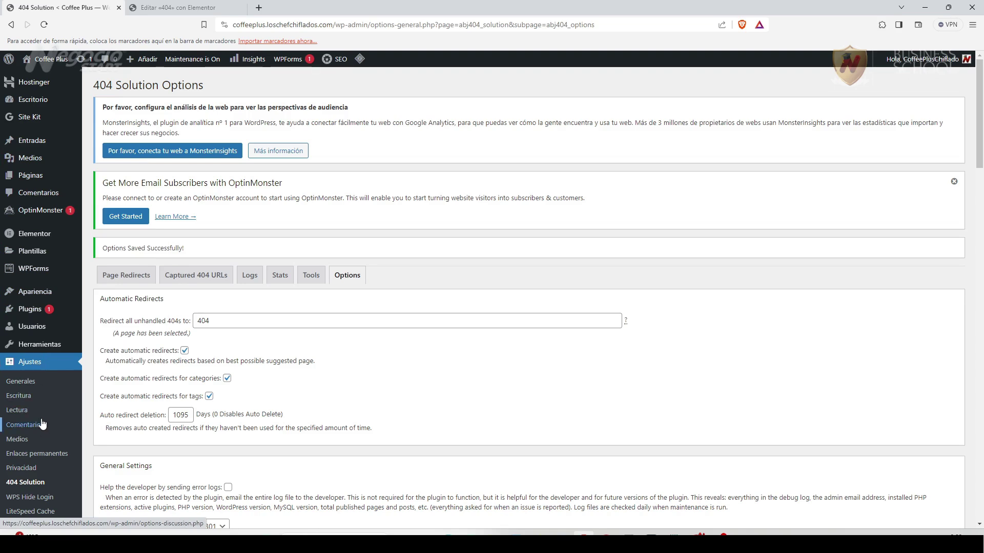
# Switch WP Maintenance mode to Off and save the change.
pyautogui.scroll(-4, 44, 417)
pyautogui.click(39, 463)
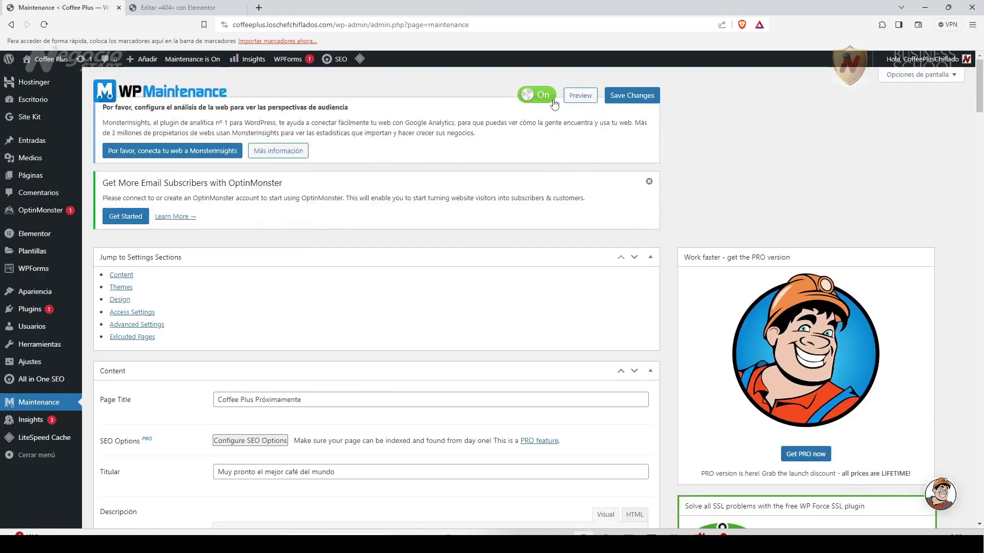
pyautogui.click(551, 102)
pyautogui.click(626, 100)
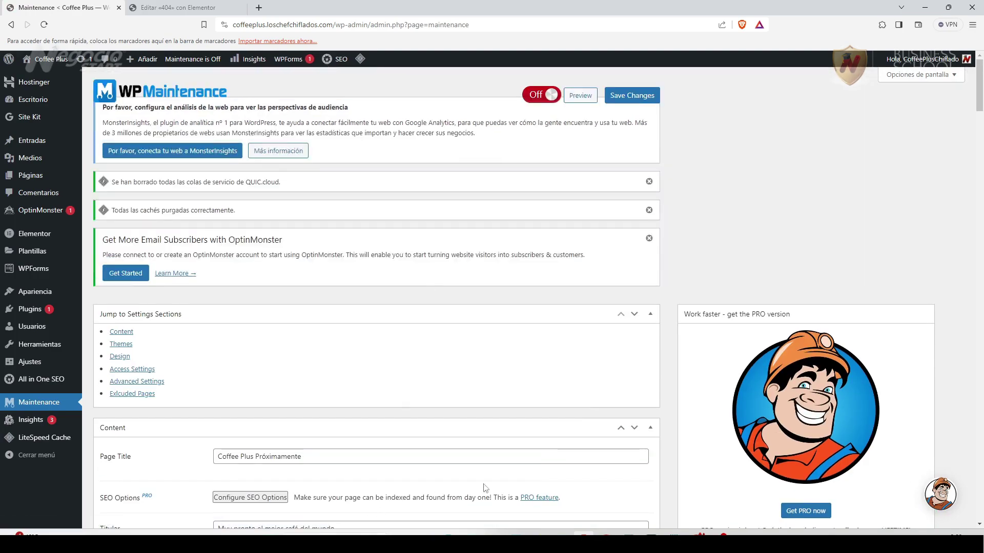
# Load /wp-admin in Firefox to see the Coffee Plus 'Ooops.' 404 page, then return to WordPress Páginas.
pyautogui.moveTo(538, 533)
pyautogui.click(538, 484)
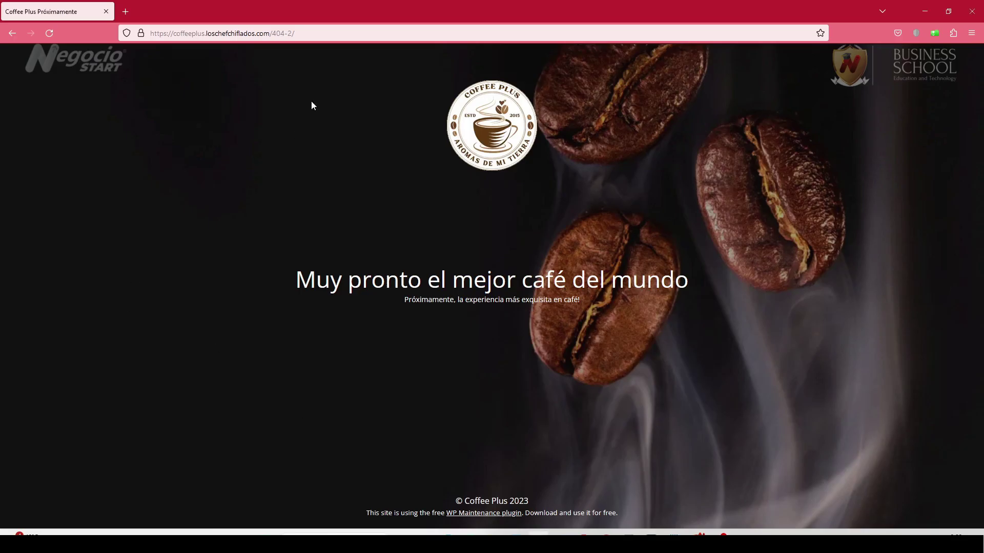
pyautogui.click(312, 38)
pyautogui.click(278, 34)
pyautogui.moveTo(272, 32); pyautogui.dragTo(330, 33)
pyautogui.write('/wp-ad')
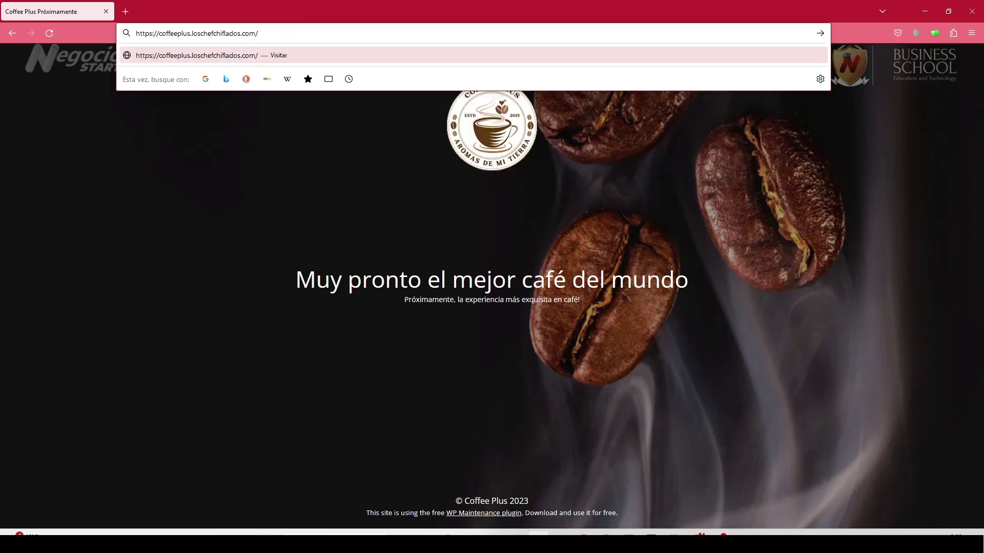
pyautogui.write('min')
pyautogui.press('Return')
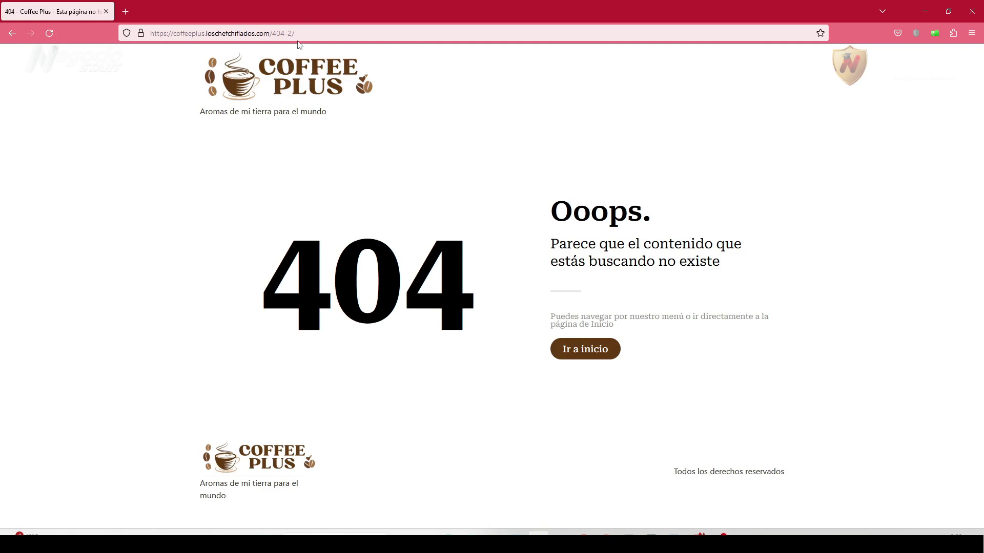
pyautogui.click(605, 532)
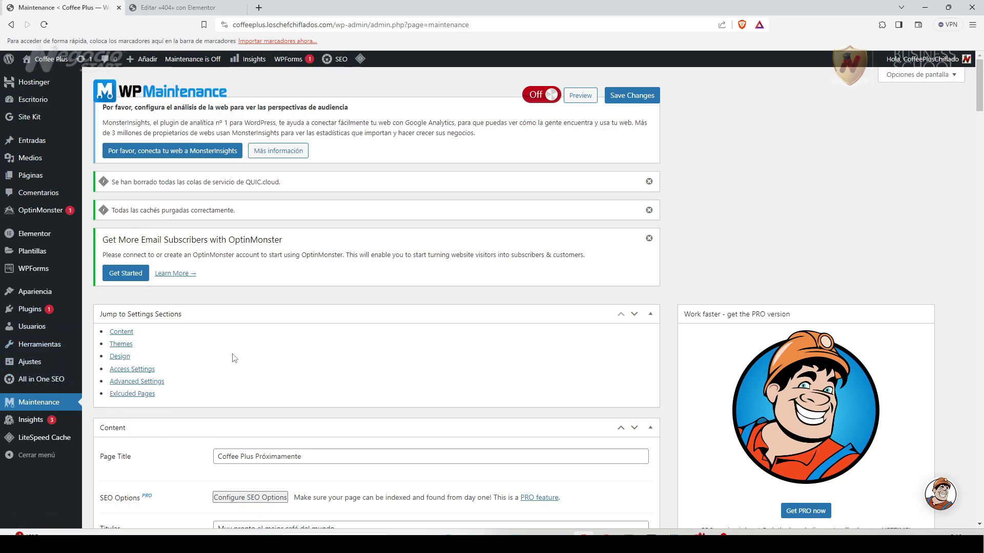
pyautogui.click(31, 176)
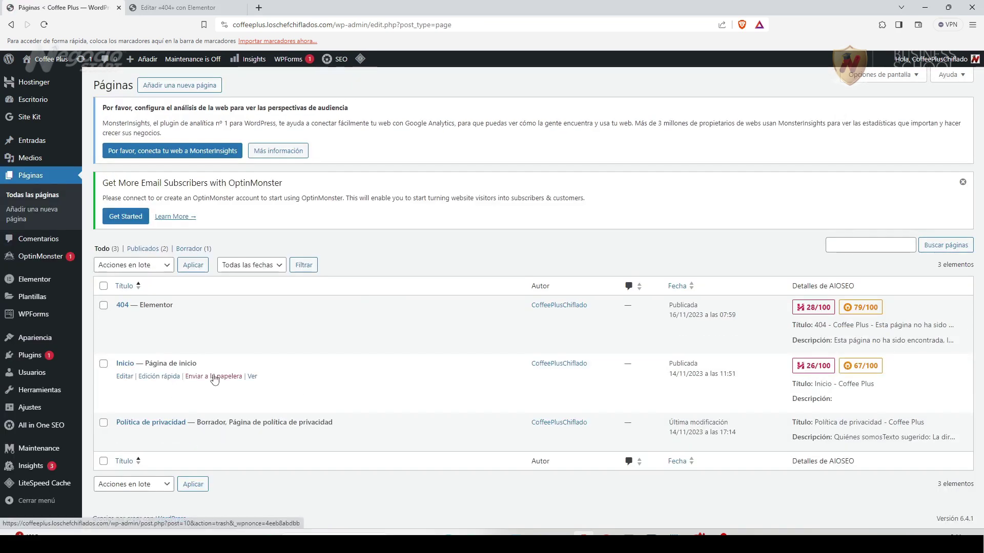
# Open the Inicio page's editor in a new tab, then return to the pages list.
pyautogui.rightClick(129, 380)
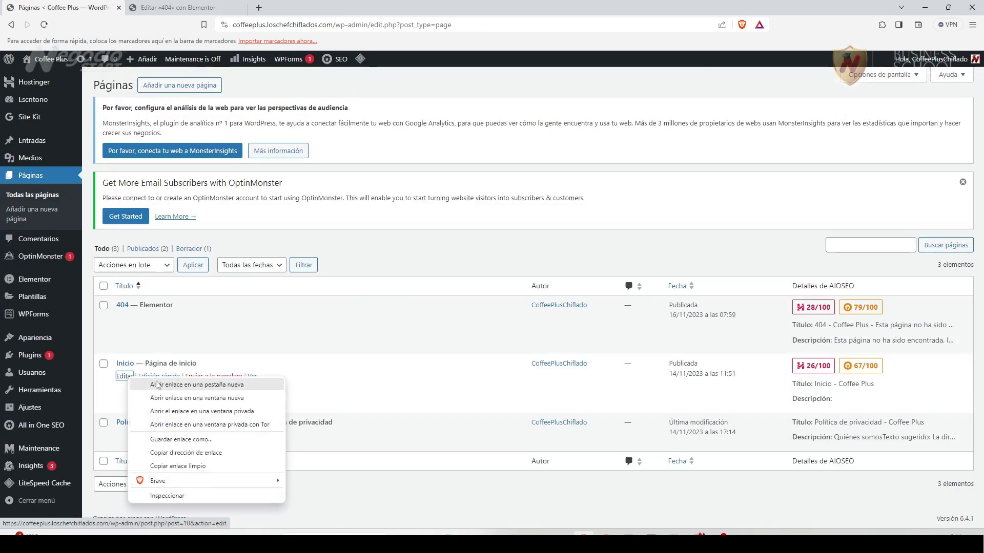
pyautogui.click(179, 384)
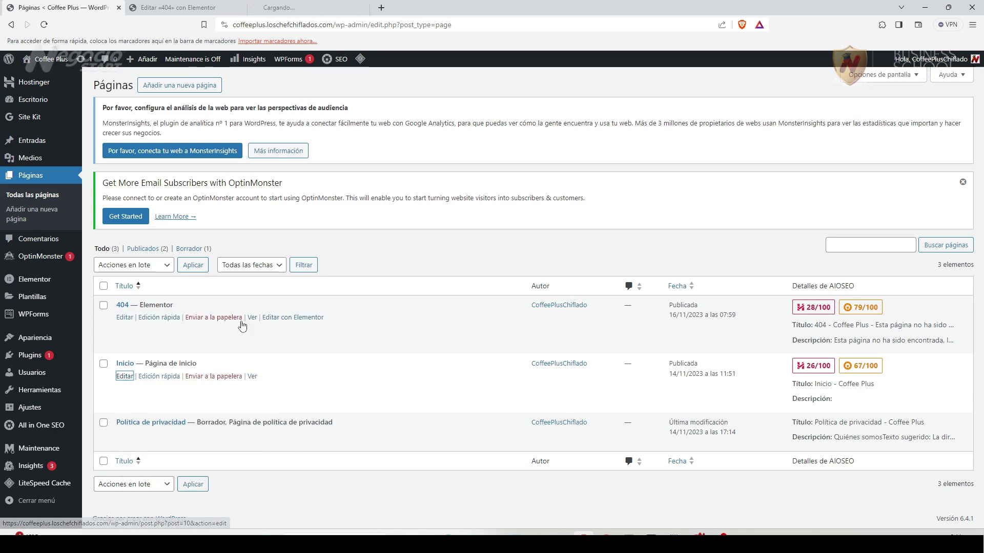
pyautogui.click(310, 14)
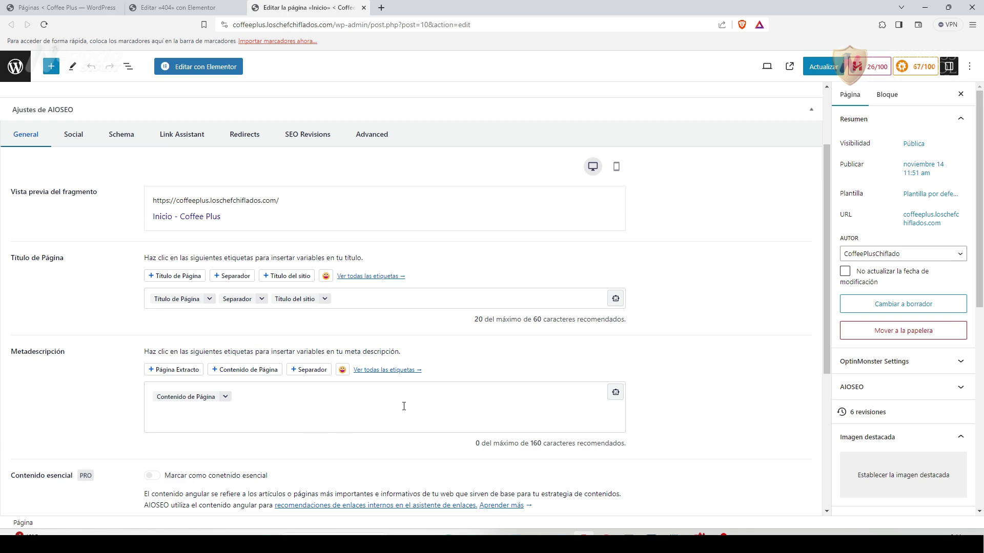
pyautogui.scroll(3, 330, 429)
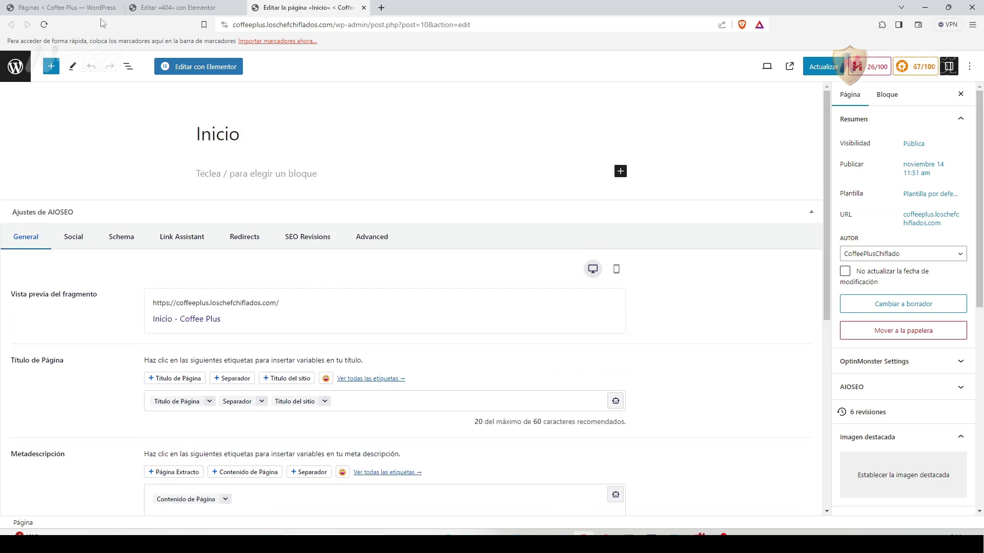
pyautogui.click(93, 7)
# Go to All in One SEO's Ajustes generales and launch the setup wizard.
pyautogui.moveTo(41, 430)
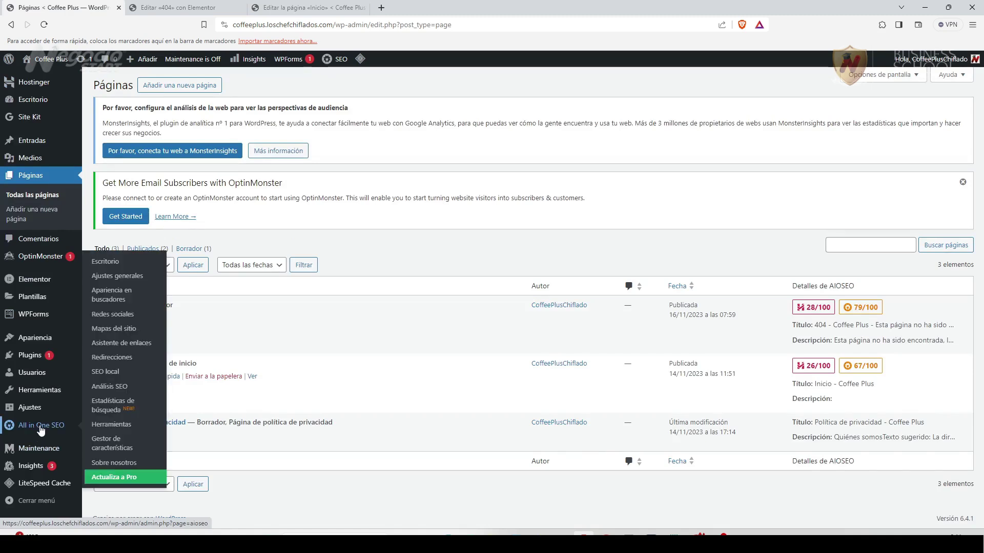
pyautogui.click(115, 277)
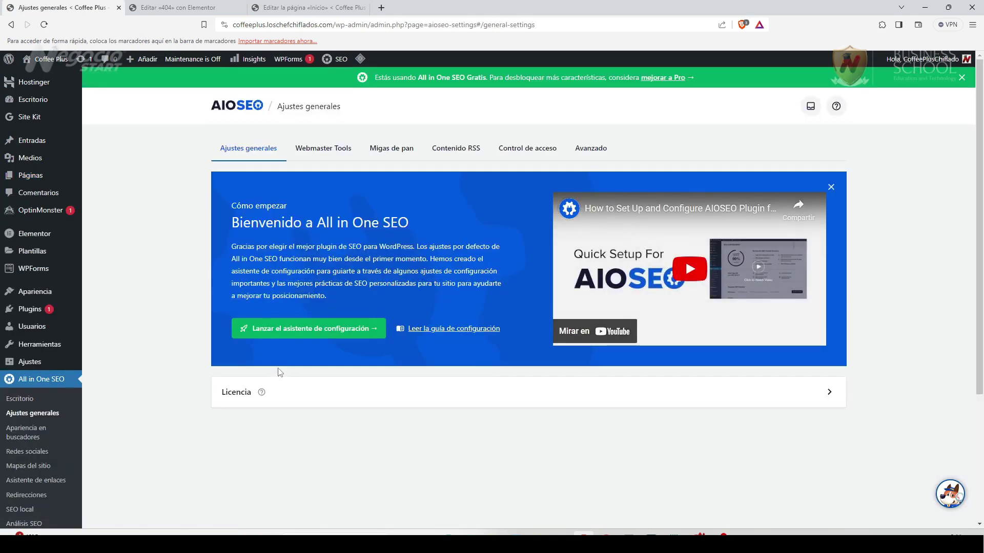
pyautogui.click(317, 328)
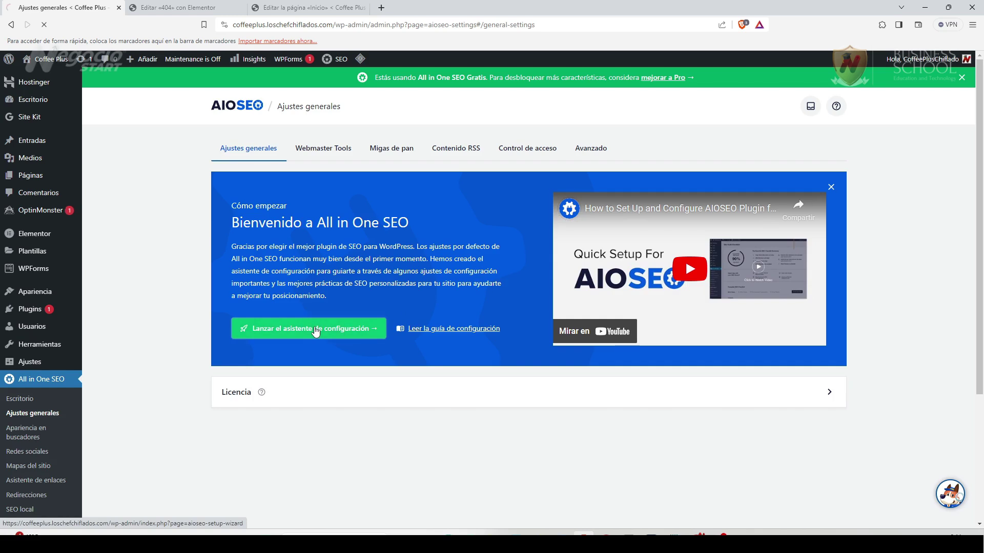
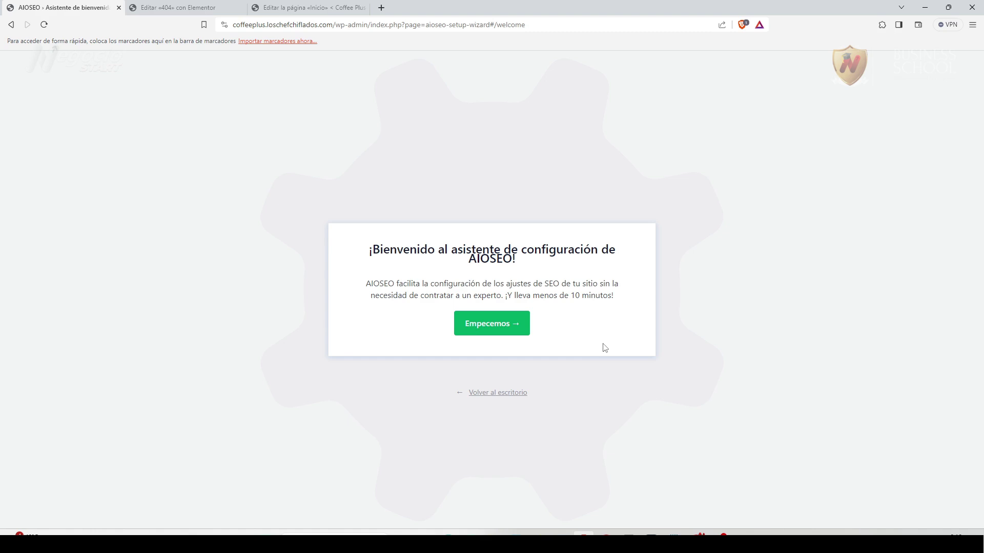
# Start the All in One SEO setup wizard and choose 'Pequeño negocio físico' as the site category.
pyautogui.click(499, 326)
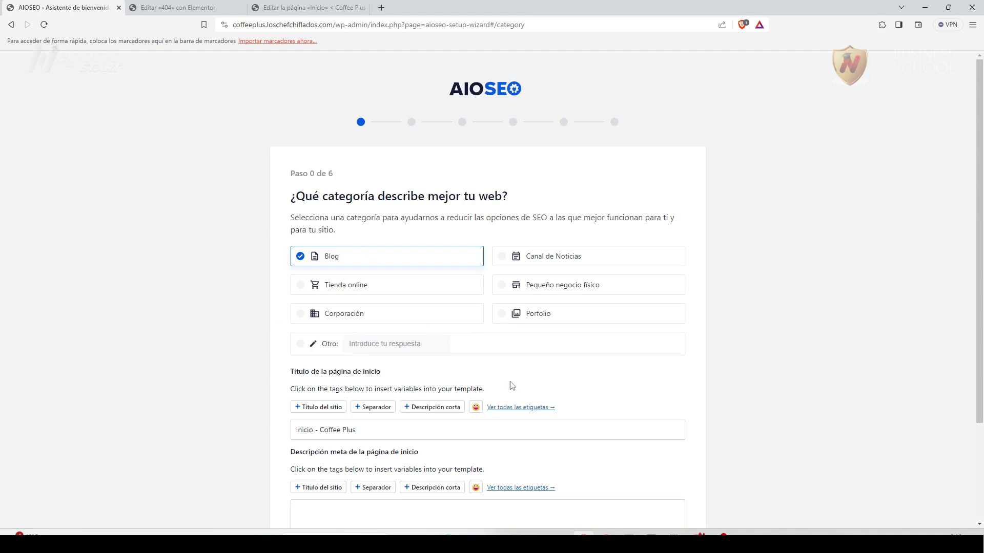
pyautogui.scroll(-1, 558, 393)
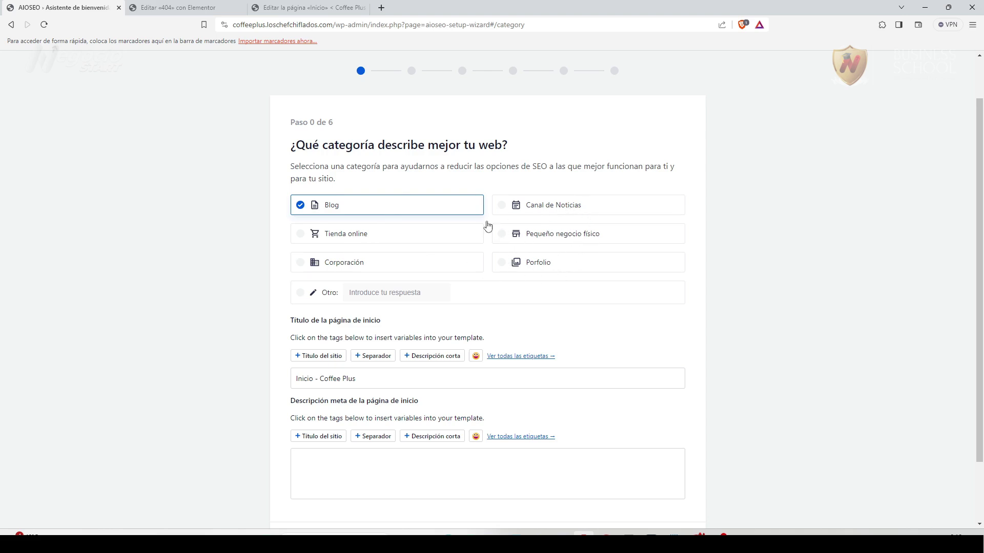
pyautogui.click(545, 238)
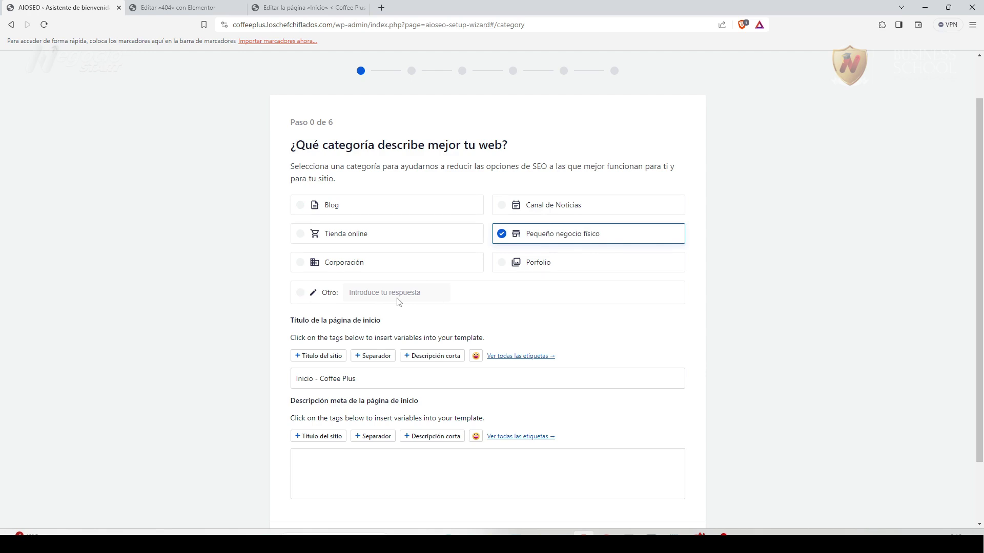
pyautogui.scroll(-2, 393, 413)
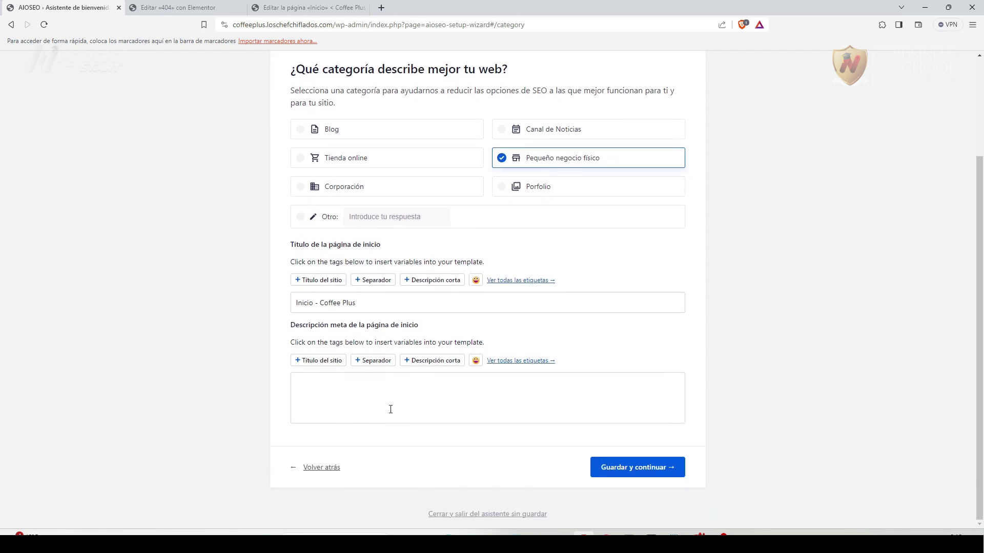
# Append 'Aromas de mi tierra para el mundo' after 'Coffee Plus -' in the home title and paste a meta description.
pyautogui.click(371, 307)
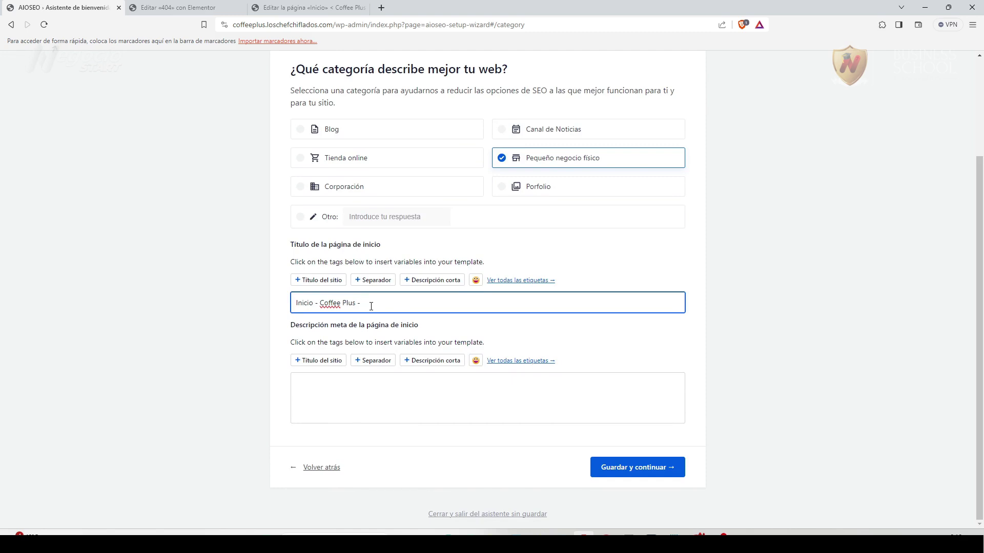
pyautogui.write('Aromas de mi tierra para el mundo')
pyautogui.click(227, 309)
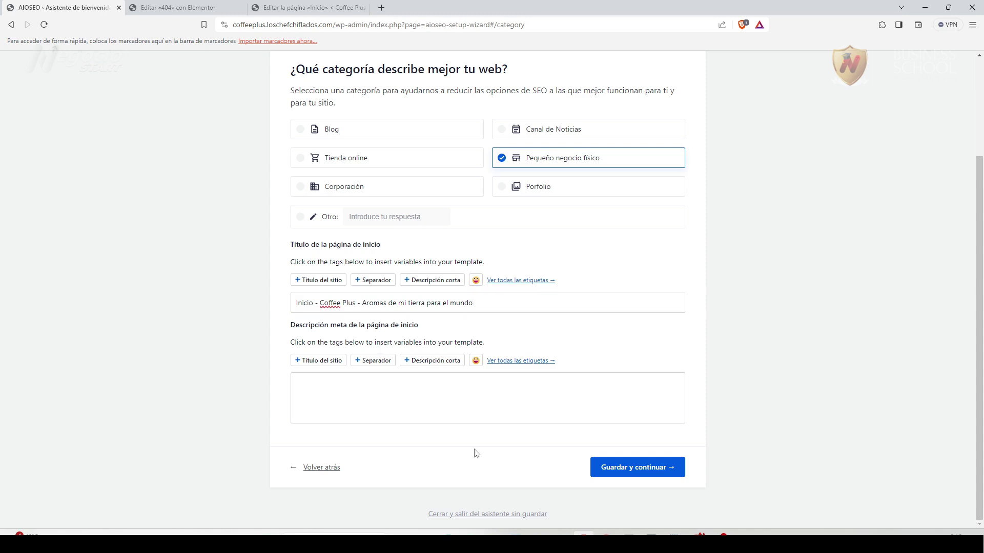
pyautogui.click(334, 387)
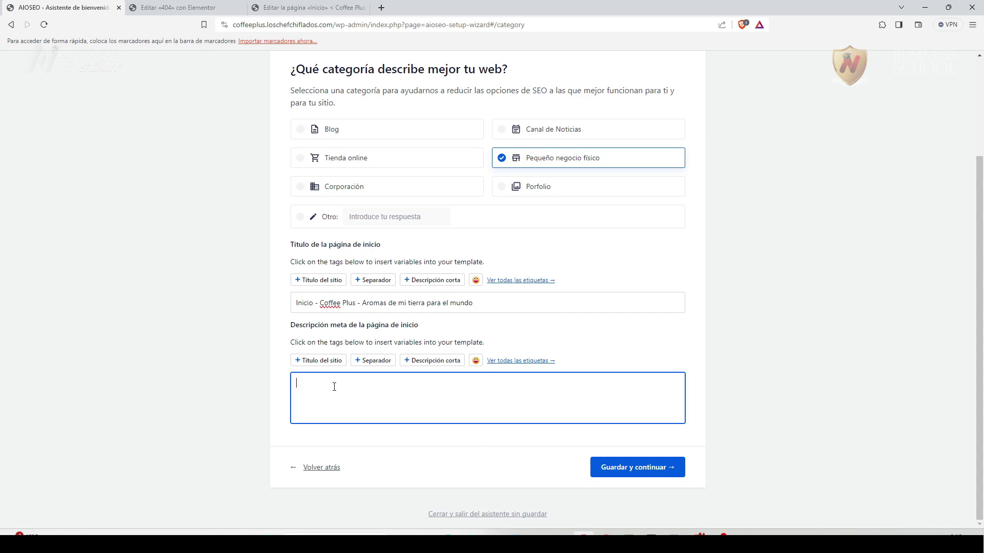
pyautogui.write('Disfruta de la mejor experiencia en café del mundo. Coffee Plus ofrece una variedad de productos calidad de una manera única y original. Delicioso café.')
pyautogui.click(181, 340)
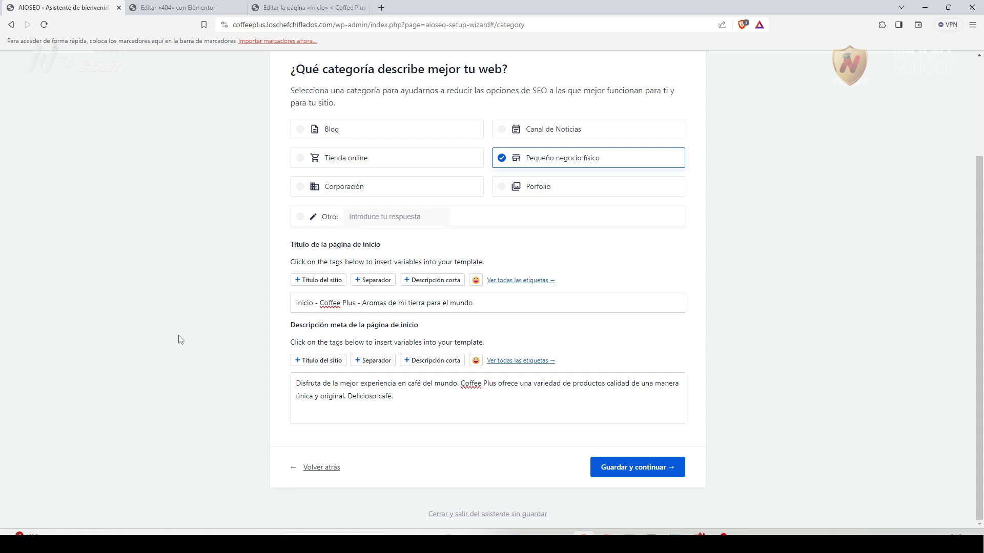
pyautogui.click(509, 306)
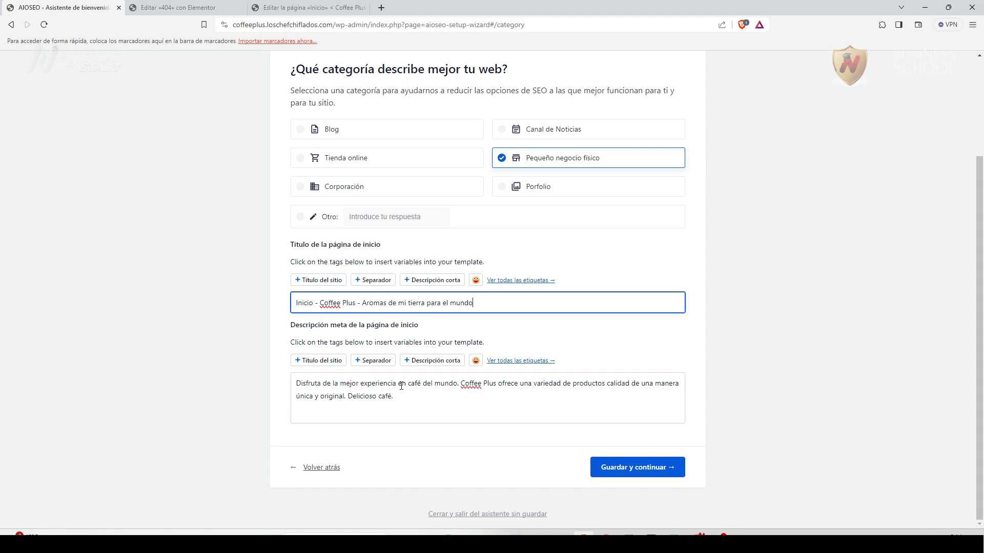
pyautogui.click(415, 397)
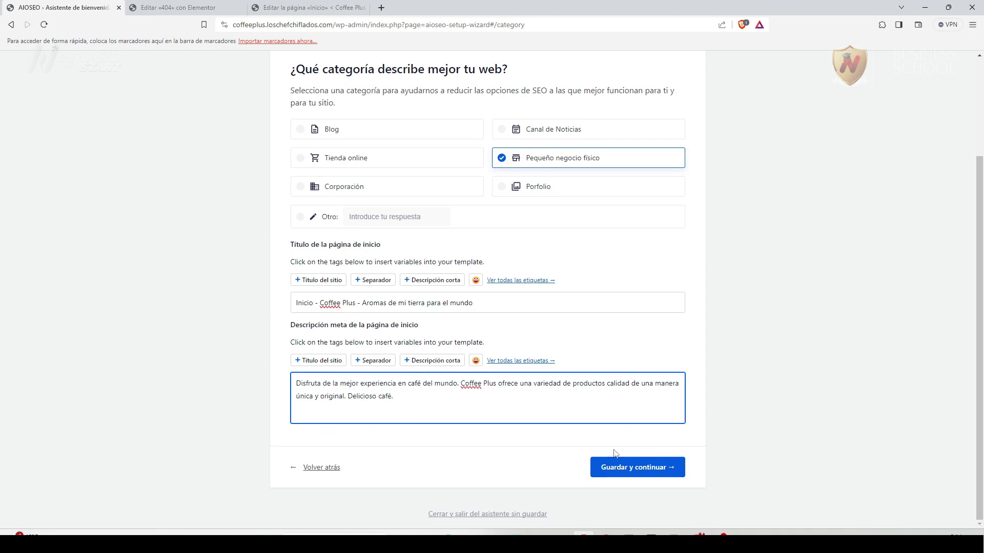
# Save the category step and continue to the additional site information step.
pyautogui.click(629, 467)
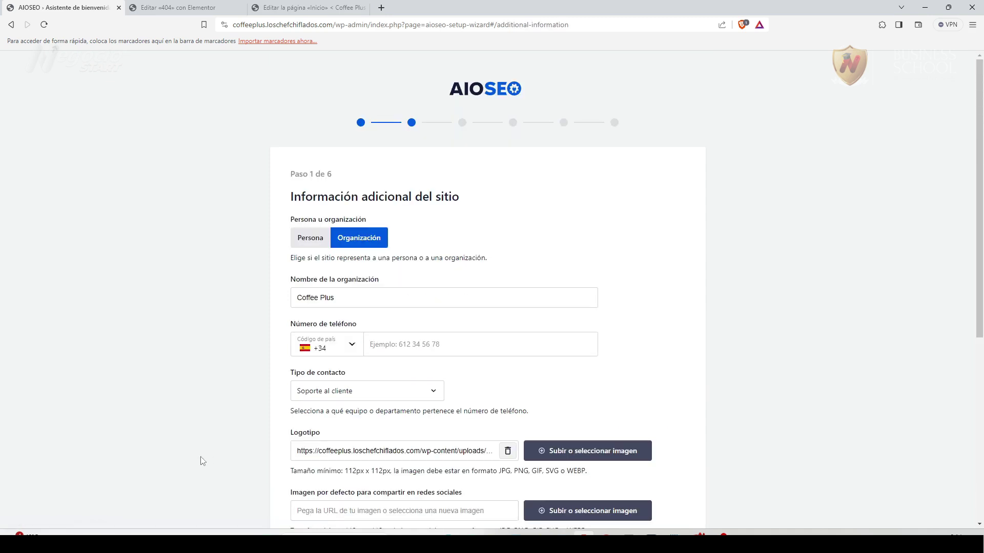
pyautogui.scroll(-1, 241, 402)
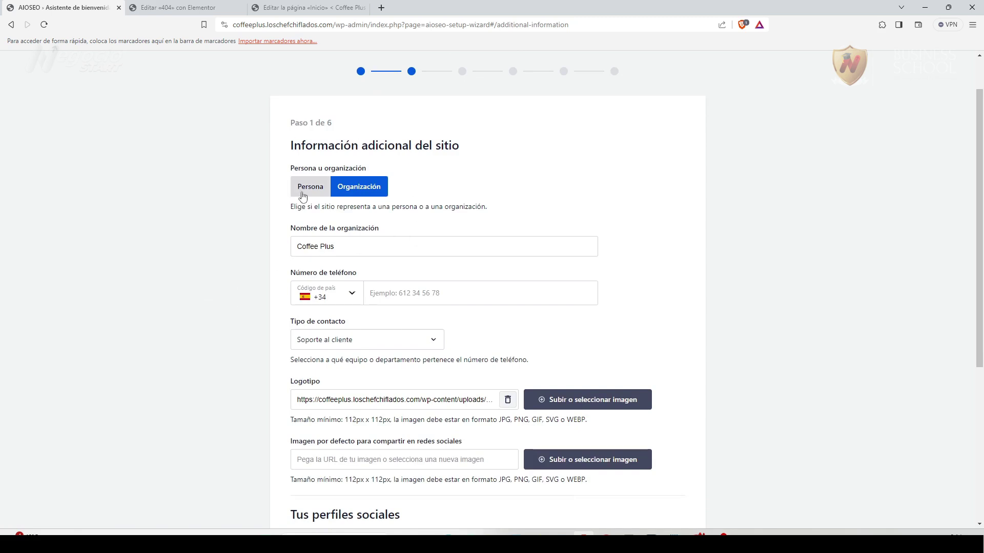
pyautogui.scroll(-1, 266, 361)
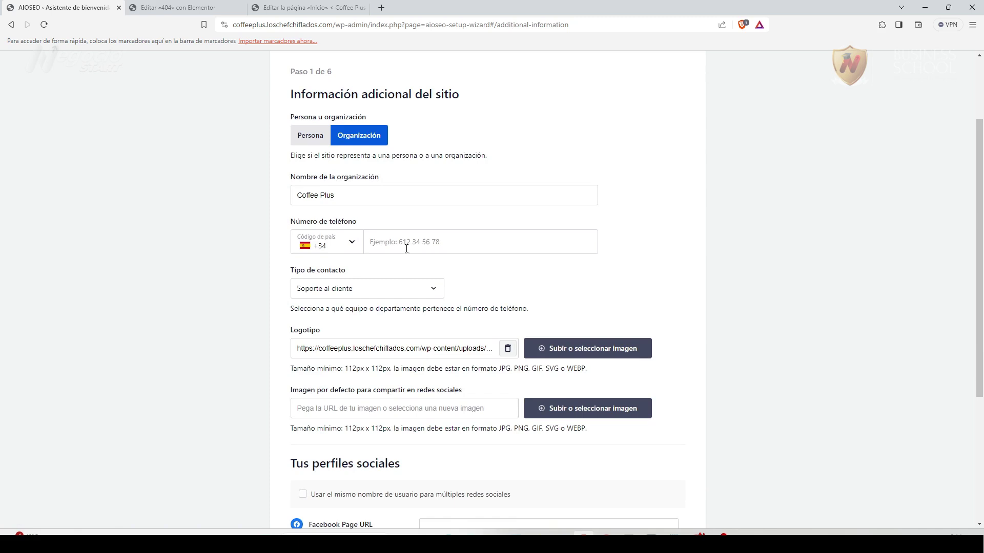
pyautogui.scroll(-2, 209, 344)
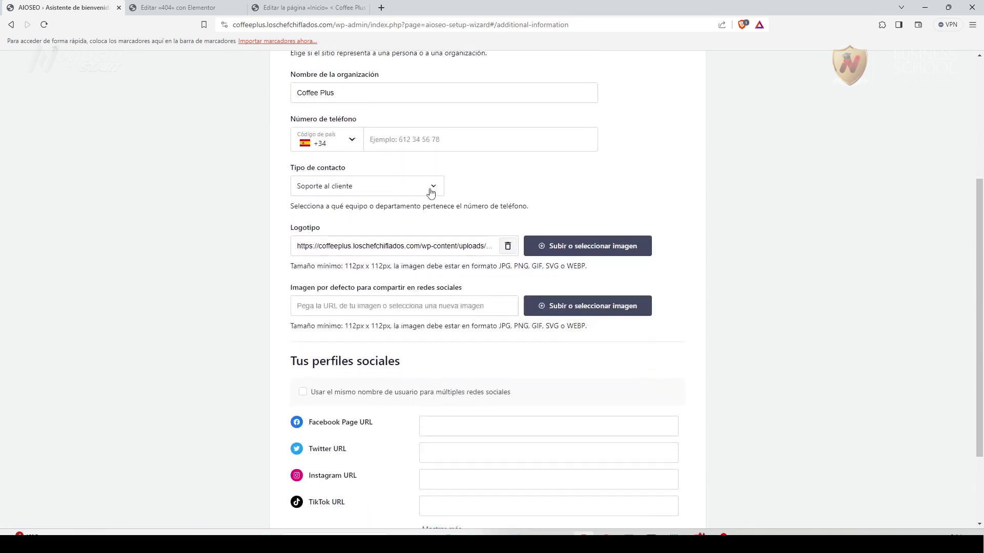
# Set Tipo de contacto to Soporte al cliente and open the logo image chooser.
pyautogui.click(431, 192)
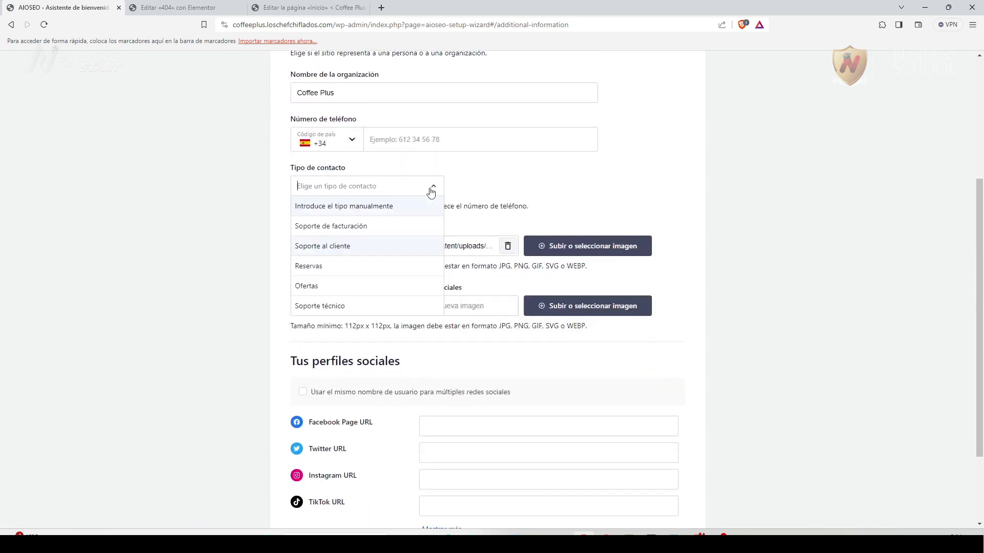
pyautogui.click(321, 253)
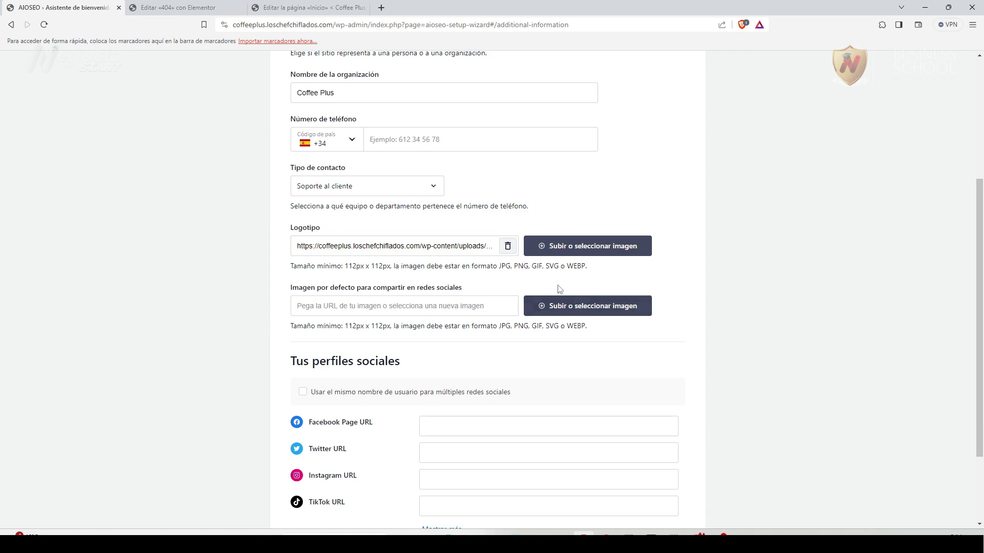
pyautogui.click(600, 250)
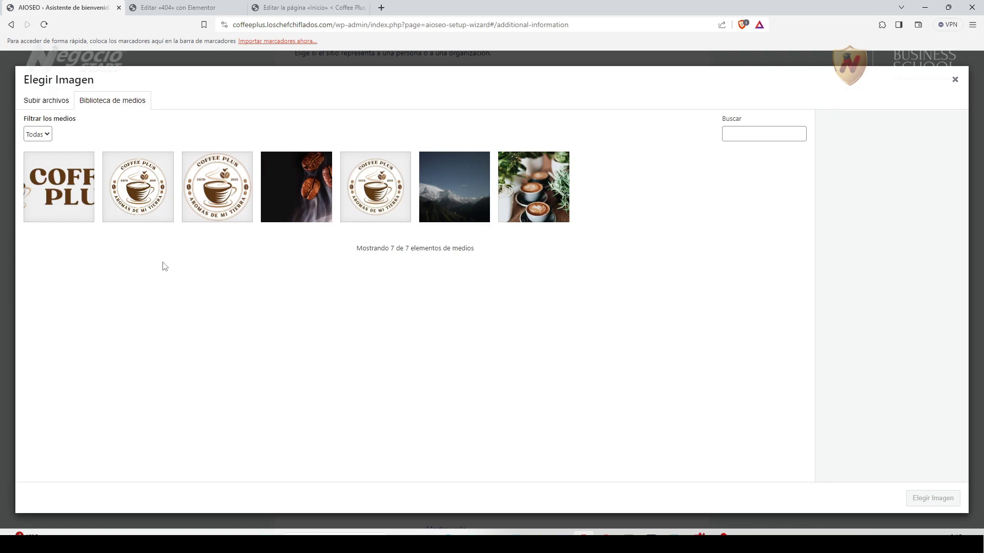
# Select coffeeplus-logo-main.png and set it as the organization logo.
pyautogui.click(148, 199)
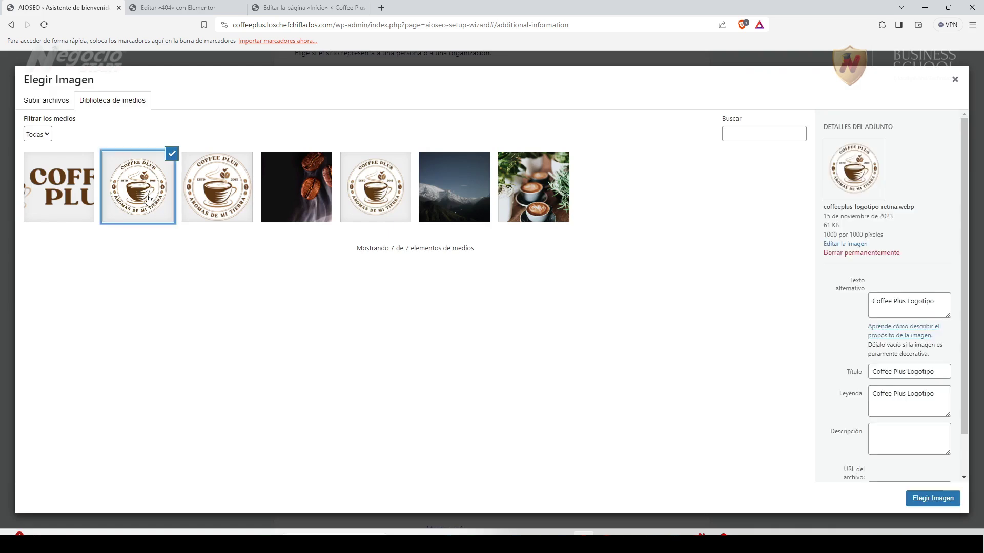
pyautogui.click(365, 198)
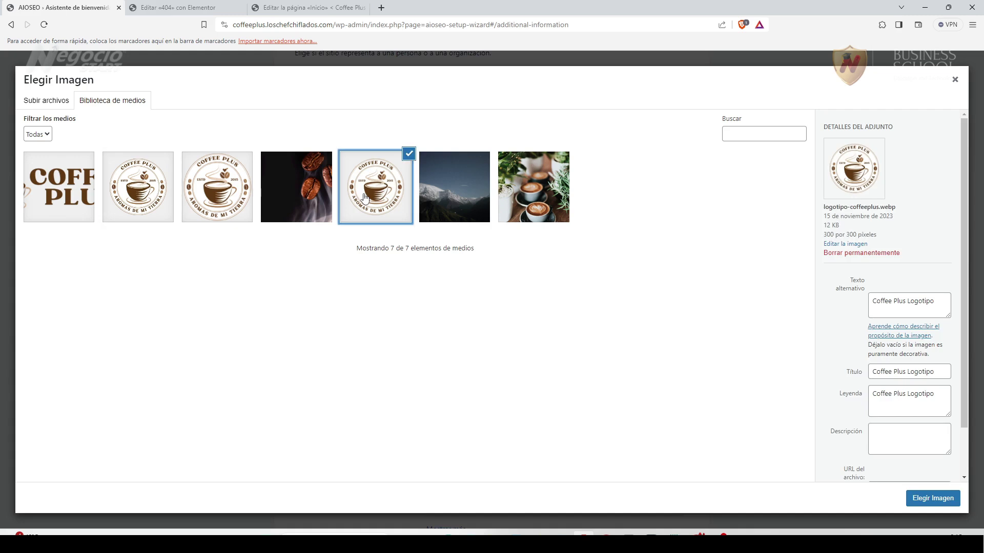
pyautogui.click(214, 210)
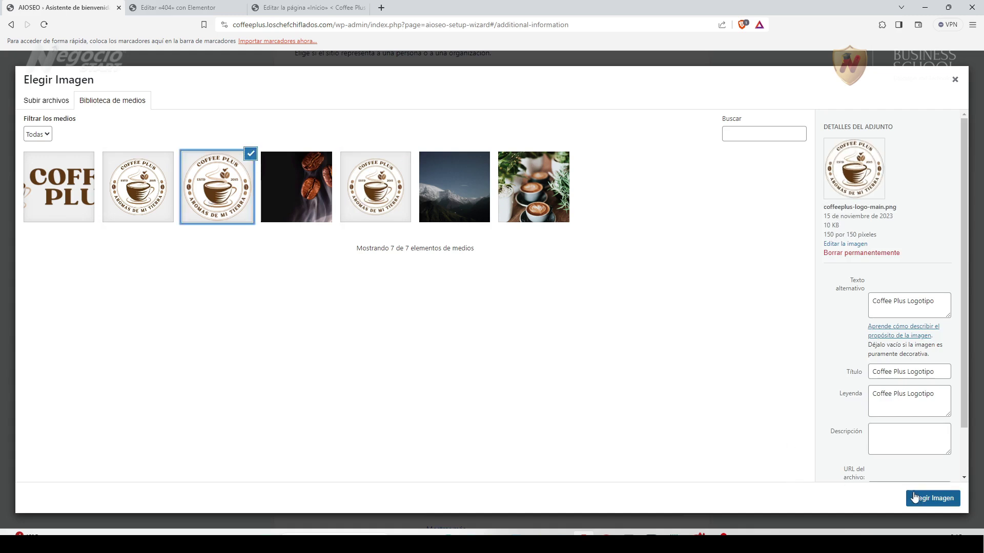
pyautogui.click(916, 497)
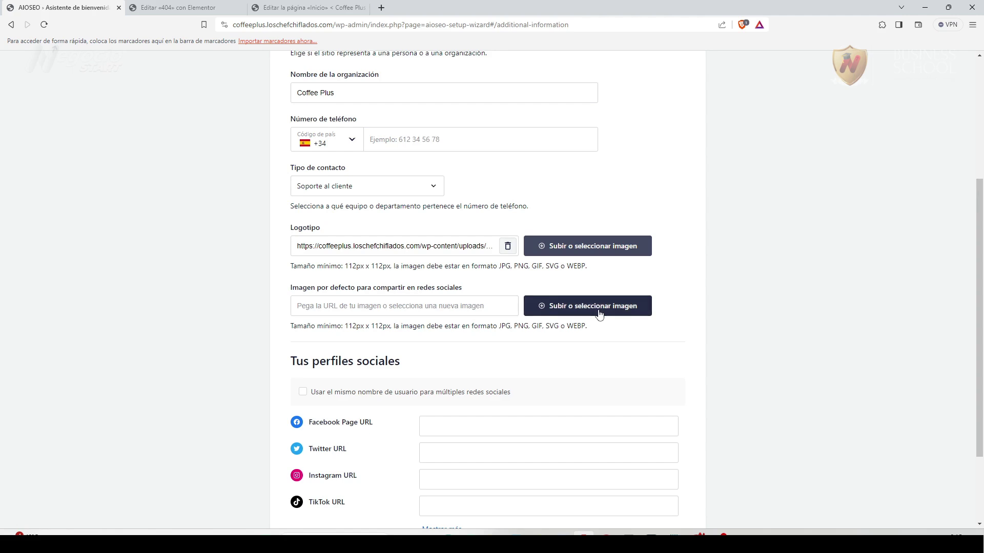
# Open the social sharing image chooser, then a new Chrome window showing Canva's home page.
pyautogui.click(599, 314)
pyautogui.click(619, 533)
pyautogui.click(352, 255)
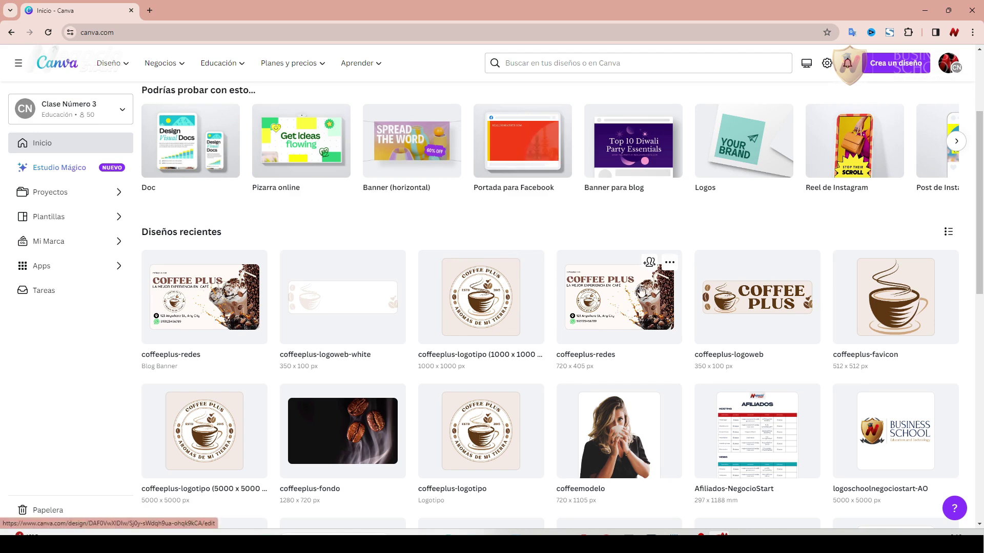
# Open the coffeeplus-redes banner design and look at its Archivo menu.
pyautogui.click(626, 296)
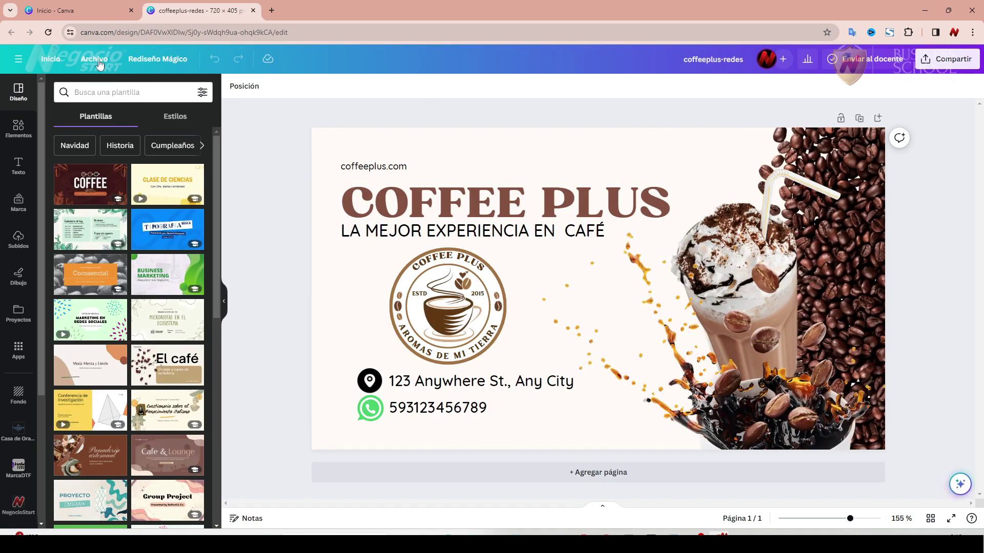
pyautogui.click(95, 59)
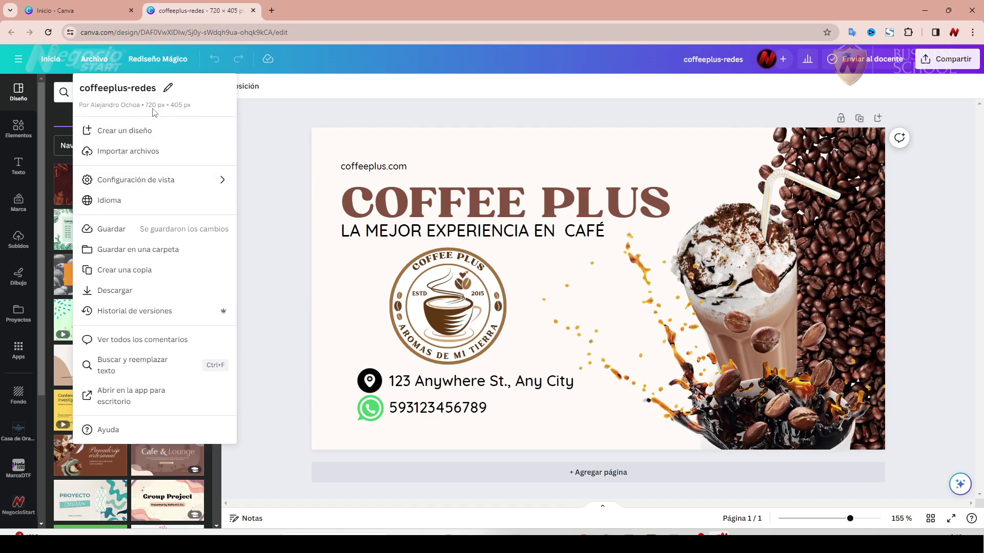
pyautogui.click(282, 139)
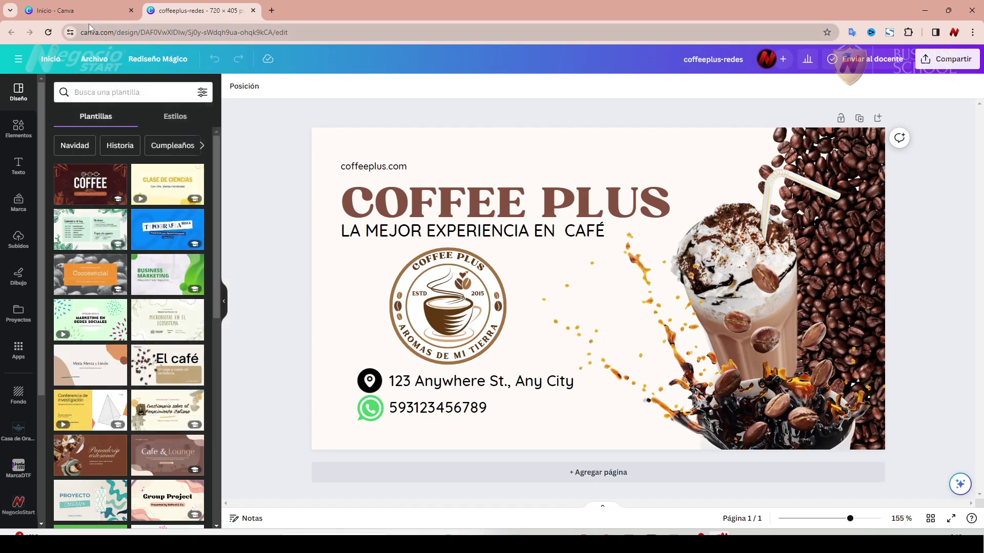
# Search Canva for 'blog' from the home page, then return to the coffeeplus-redes editor.
pyautogui.click(79, 11)
pyautogui.scroll(3, 287, 347)
pyautogui.click(450, 142)
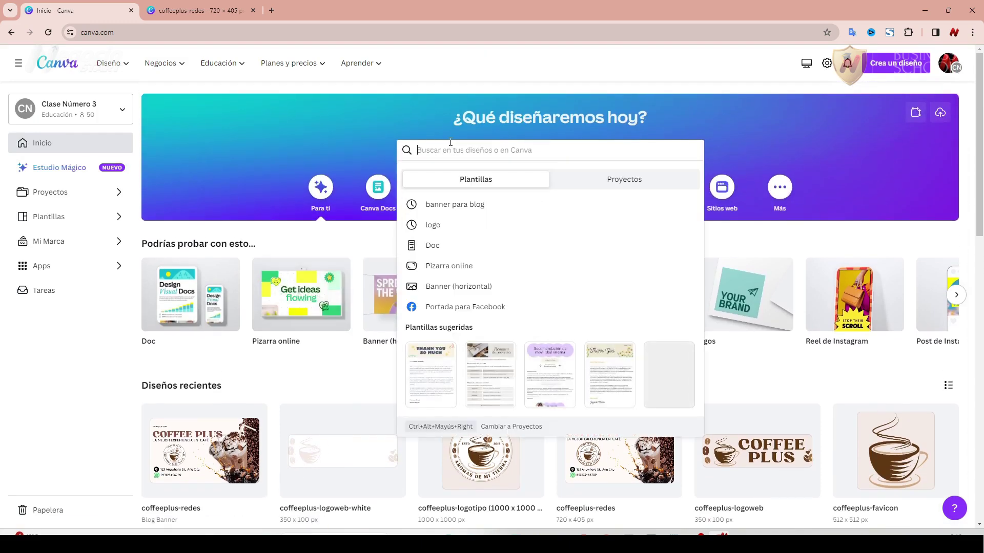
pyautogui.write('blog')
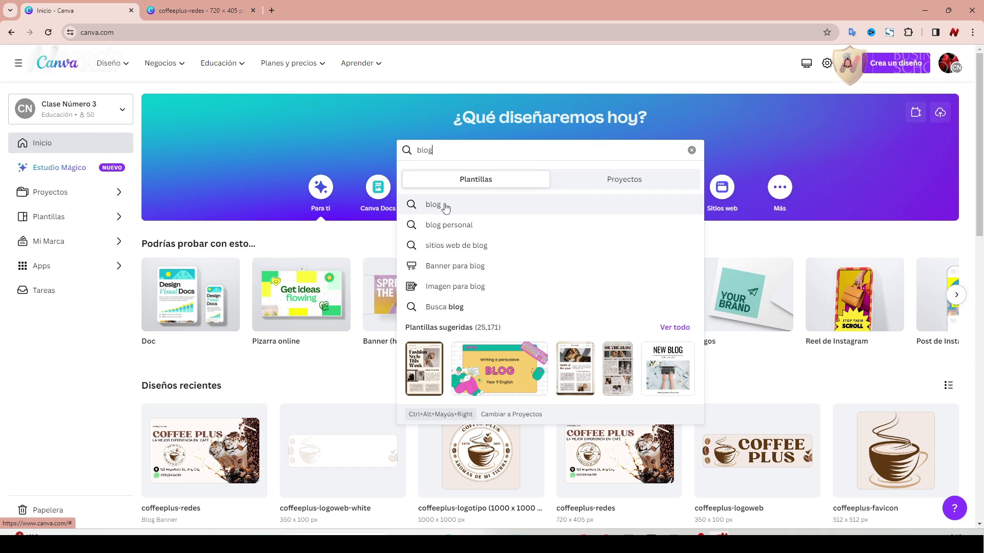
pyautogui.click(223, 11)
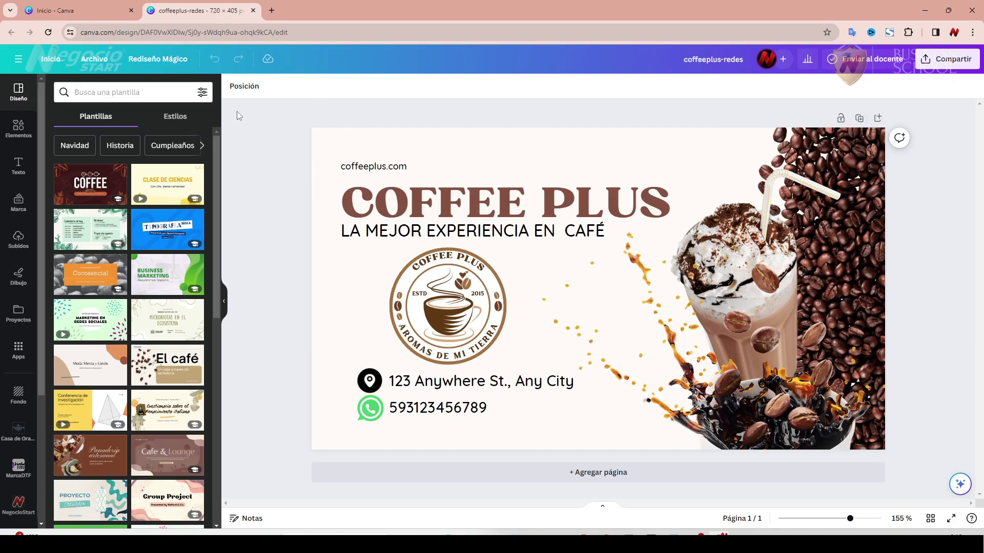
pyautogui.click(97, 61)
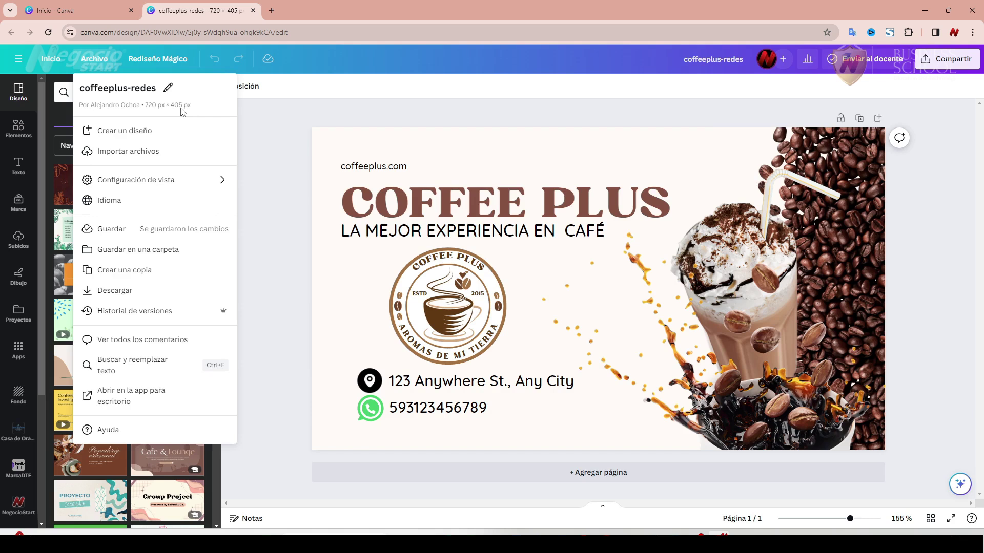
pyautogui.click(289, 168)
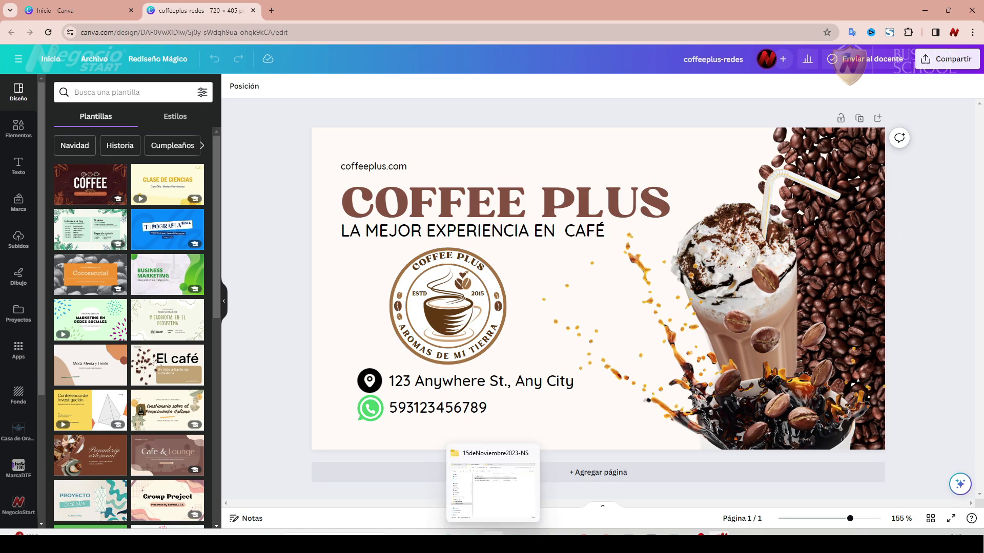
# Upload coffeeplus-redes.webp from Downloads into the WordPress image chooser by dragging it.
pyautogui.click(648, 534)
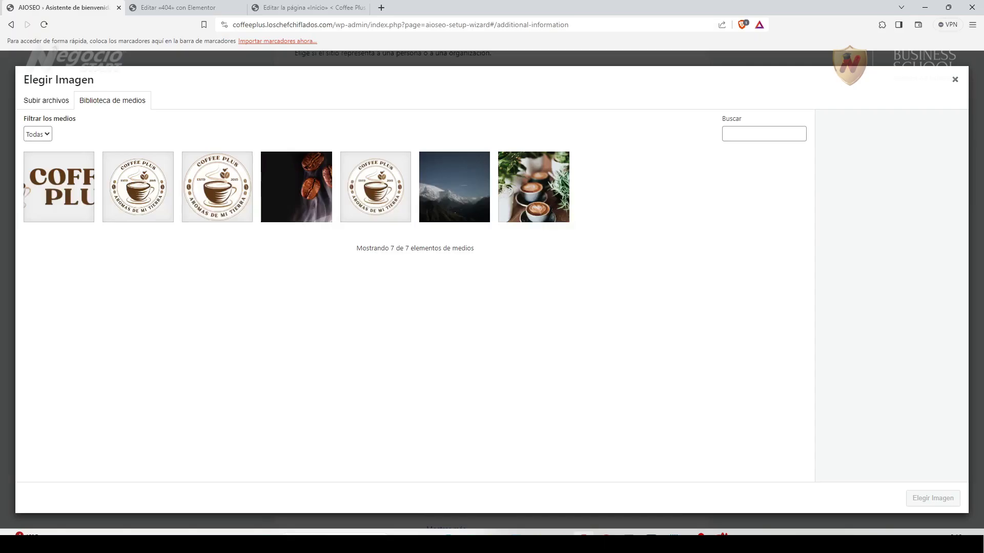
pyautogui.click(493, 487)
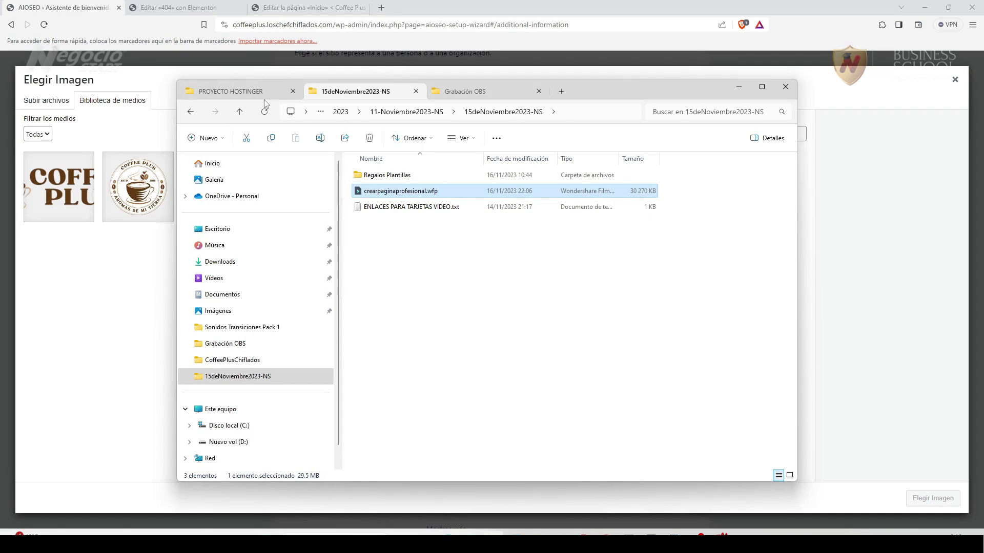
pyautogui.click(491, 91)
pyautogui.click(561, 91)
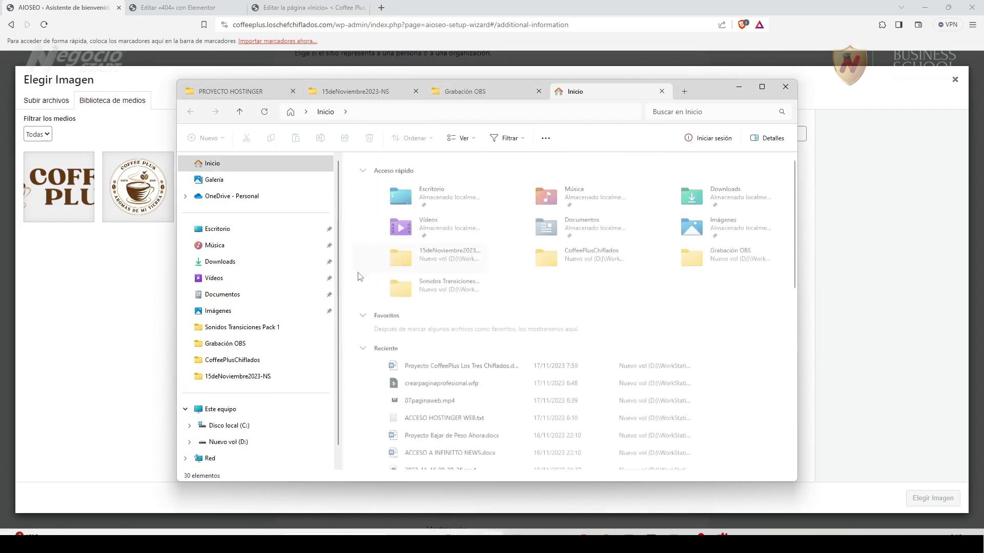
pyautogui.click(245, 262)
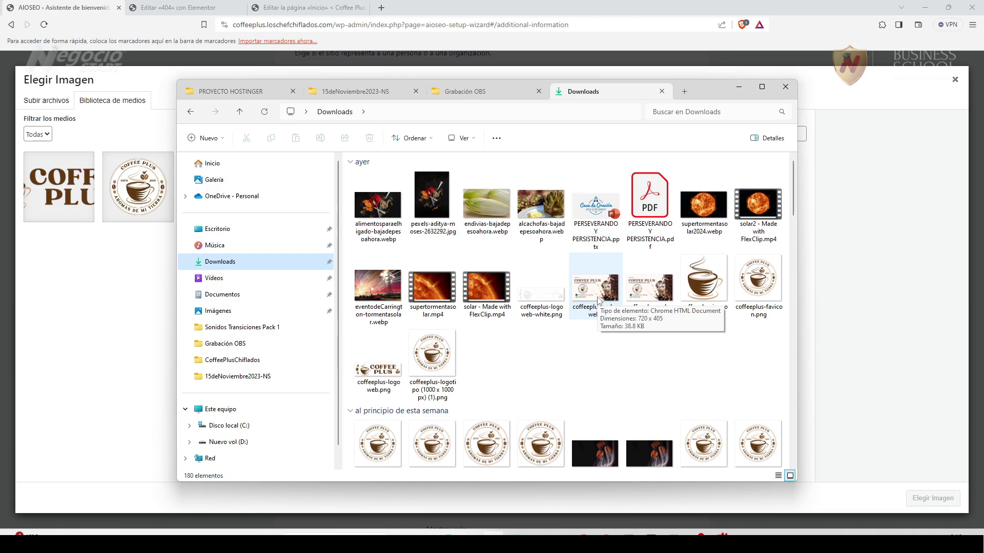
pyautogui.click(597, 299)
pyautogui.moveTo(595, 295); pyautogui.dragTo(133, 295)
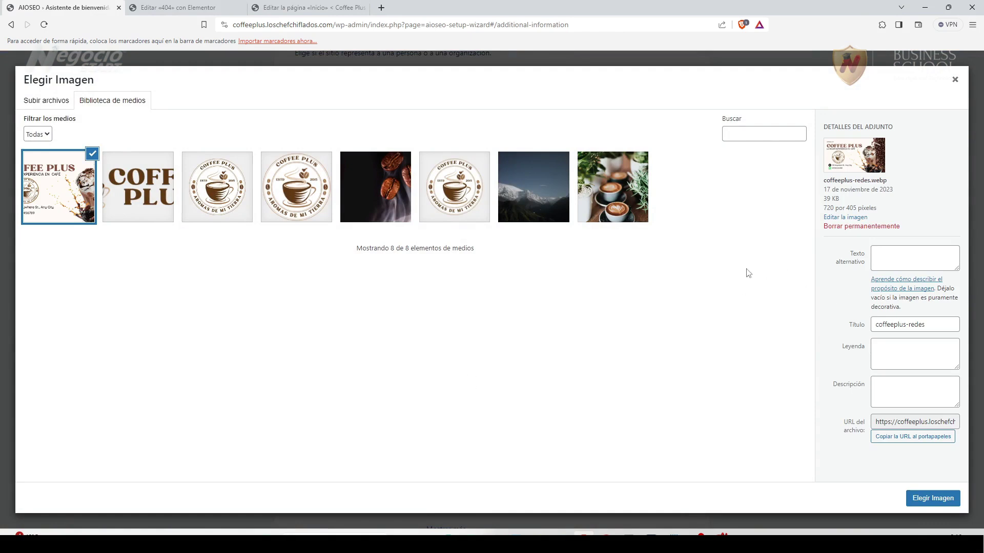
# Give the coffeeplus-redes banner the logo's description as alt text, title and caption.
pyautogui.click(297, 202)
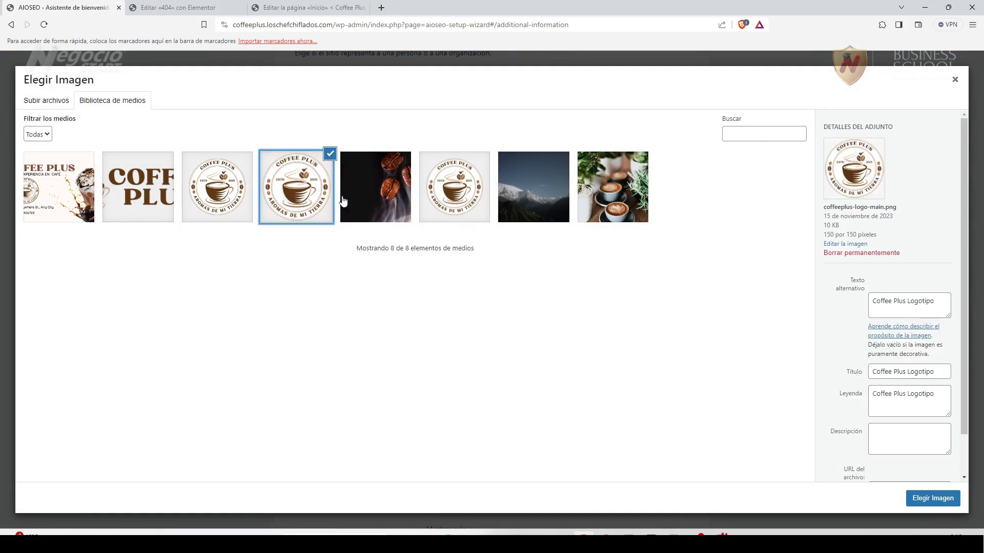
pyautogui.click(936, 304)
pyautogui.moveTo(937, 304); pyautogui.dragTo(848, 309)
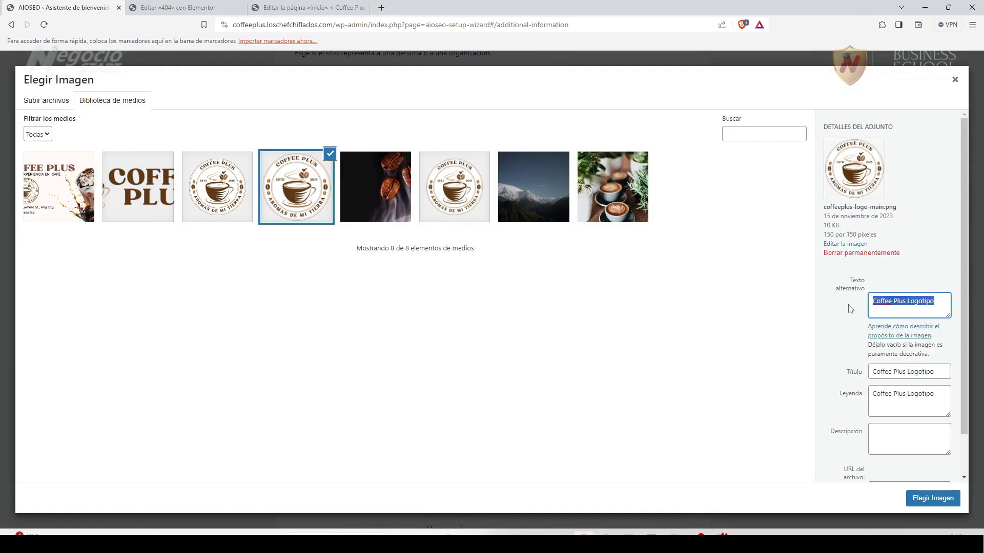
pyautogui.click(45, 183)
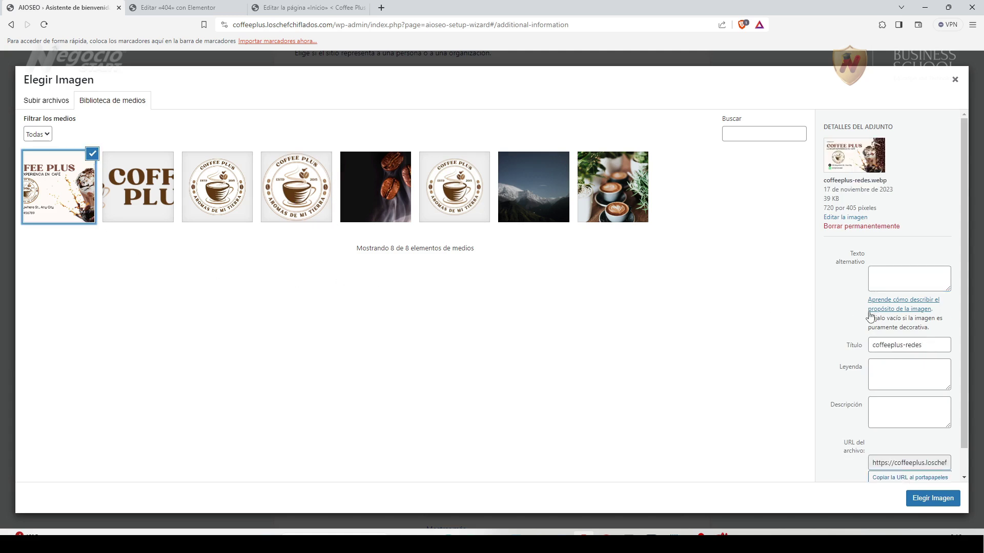
pyautogui.click(901, 278)
pyautogui.write('Coffee Plus La mejor experiencia en café')
pyautogui.moveTo(939, 285); pyautogui.dragTo(840, 281)
pyautogui.hotkey('ctrl', 'c')
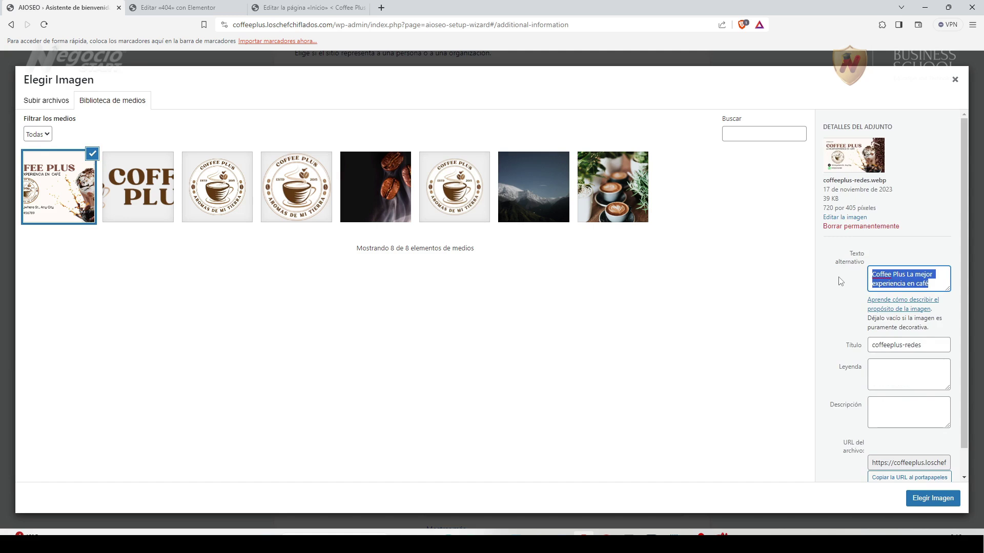
pyautogui.moveTo(942, 341); pyautogui.dragTo(828, 351)
pyautogui.hotkey('ctrl', 'v')
pyautogui.click(905, 371)
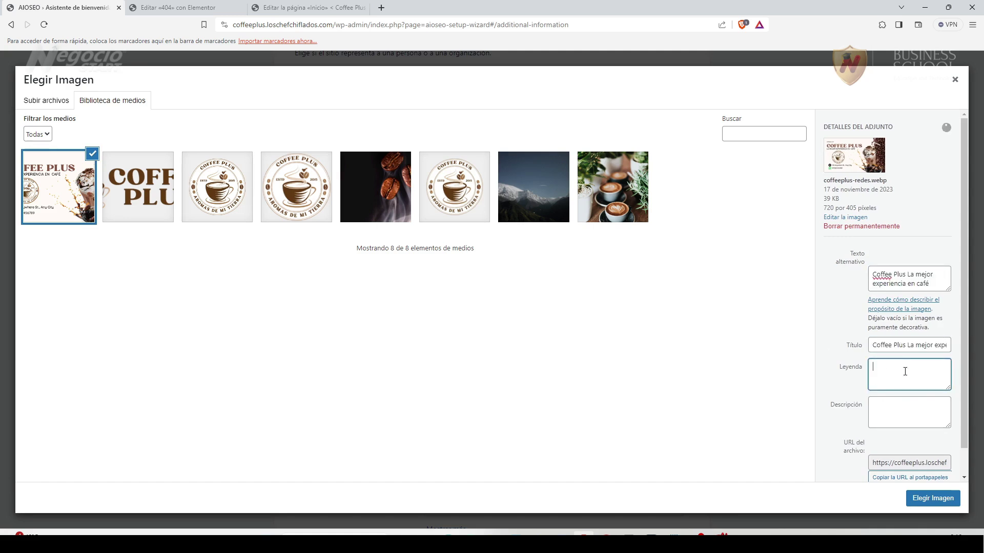
pyautogui.hotkey('ctrl', 'v')
# Use the banner as the social sharing image and continue through the next two wizard steps.
pyautogui.click(934, 499)
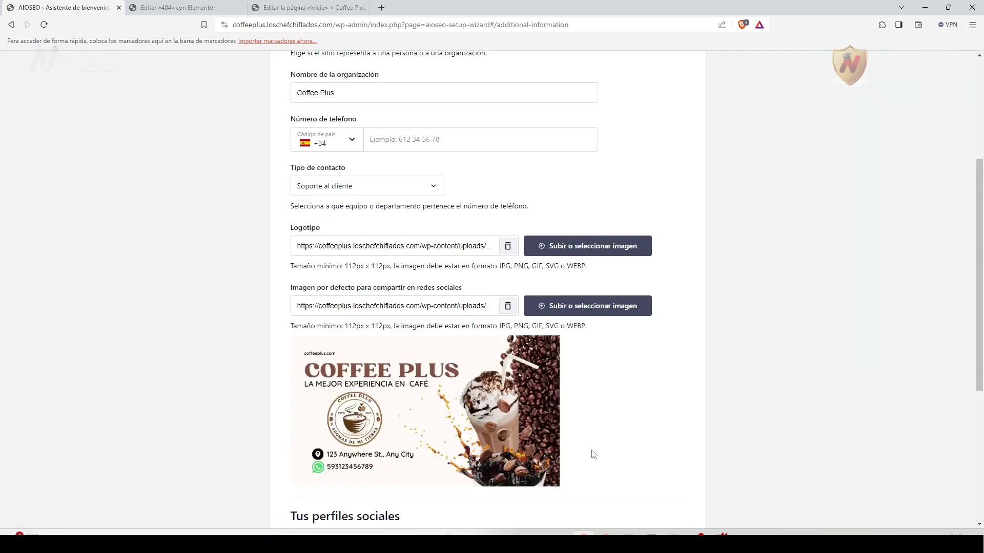
pyautogui.scroll(-5, 615, 346)
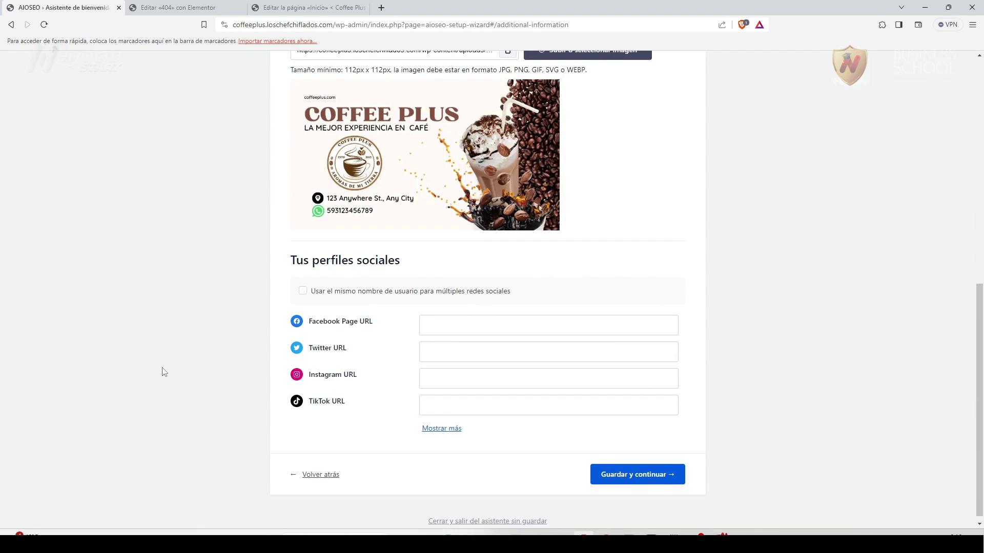
pyautogui.click(637, 474)
pyautogui.scroll(-10, 430, 380)
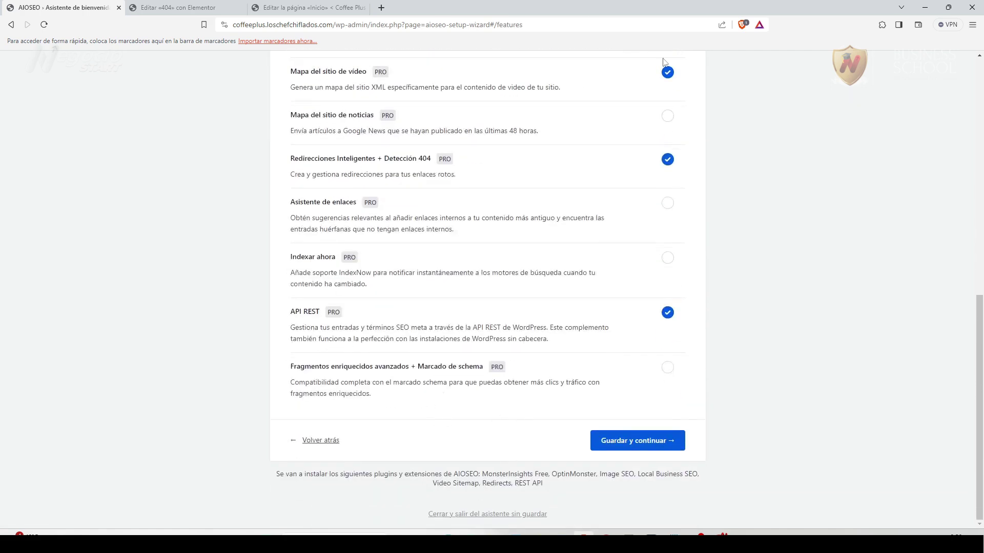
pyautogui.click(625, 442)
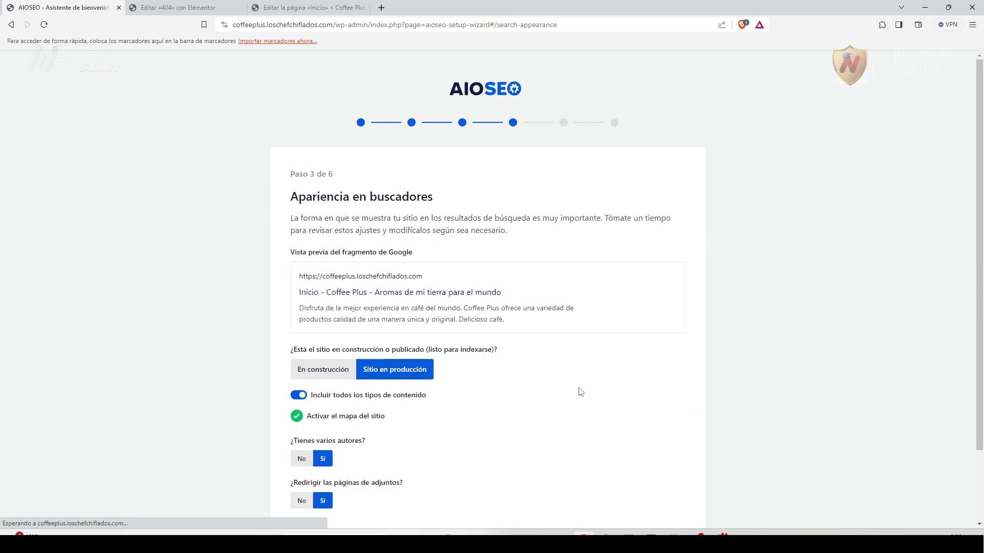
# Leave the site marked as in production on the search appearance step and continue to the site analyzer.
pyautogui.scroll(-2, 524, 399)
pyautogui.moveTo(543, 221)
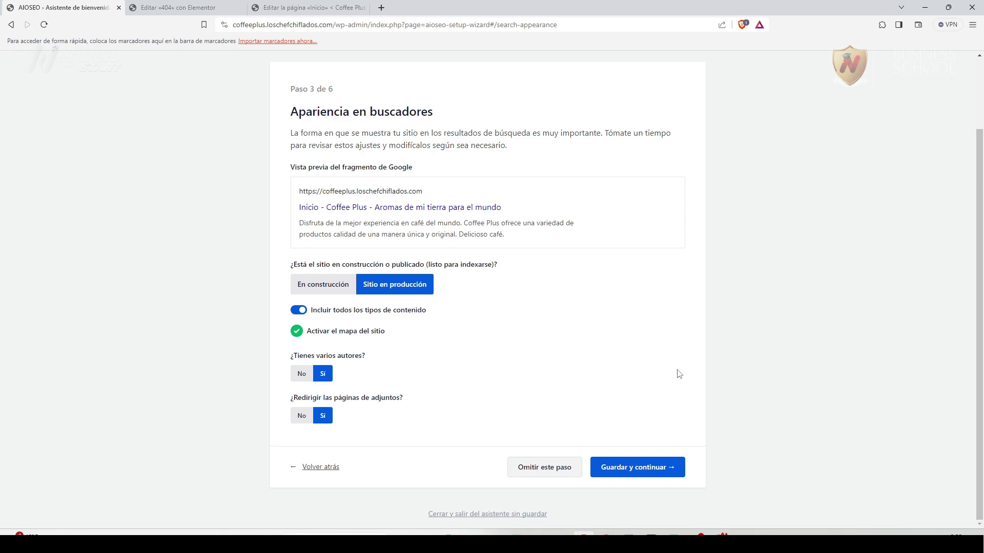
pyautogui.click(688, 468)
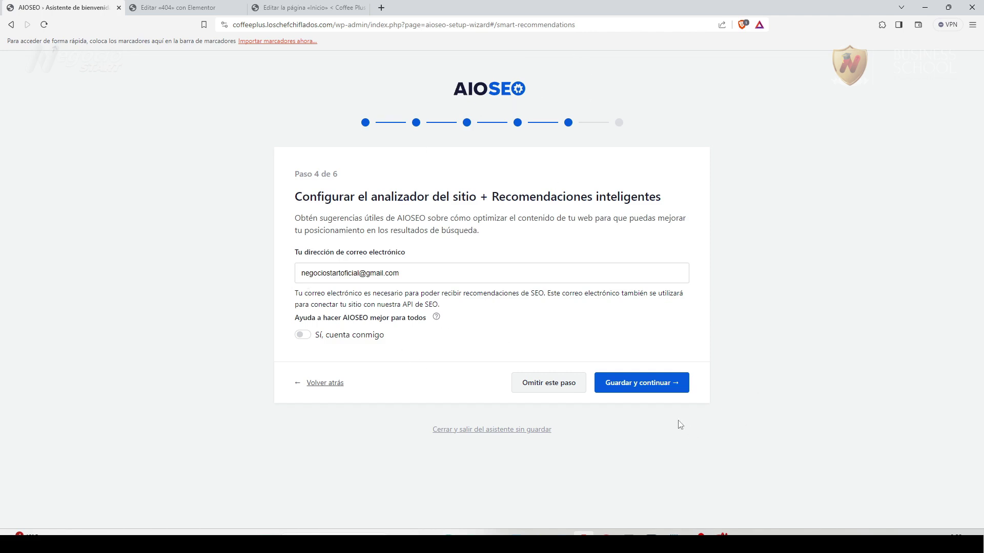
# Continue past the recommendations step and decline Pro features with 'Lo haré más tarde'.
pyautogui.click(648, 389)
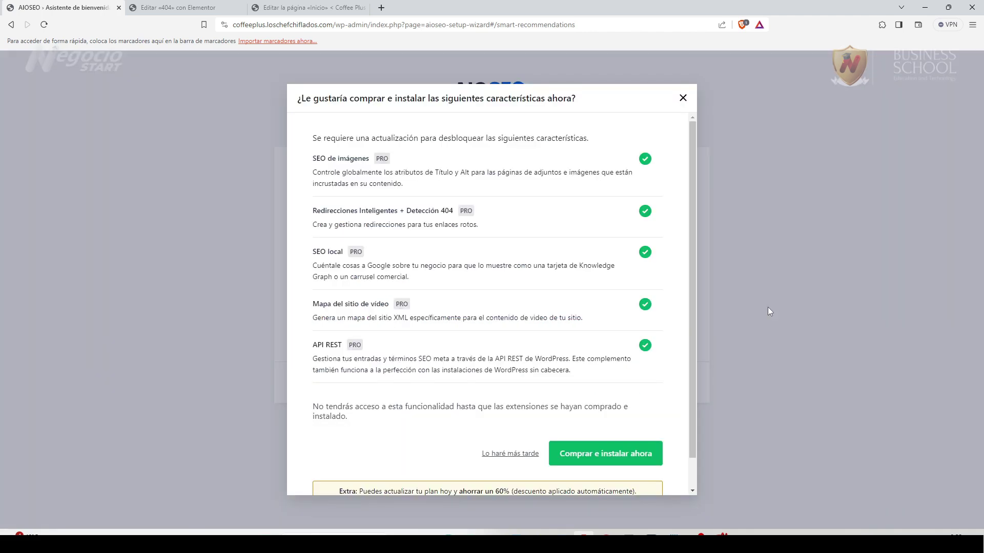
pyautogui.scroll(-1, 495, 330)
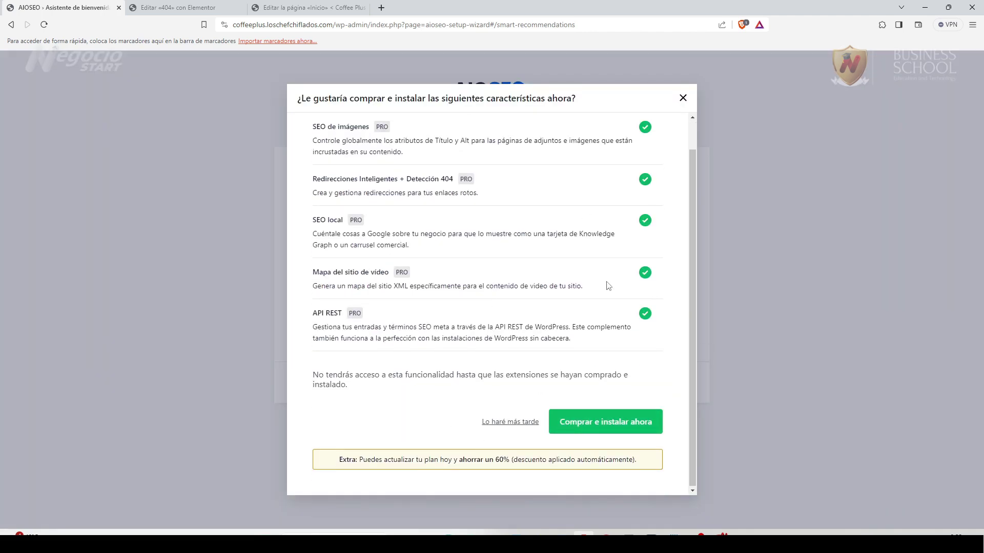
pyautogui.click(513, 431)
pyautogui.click(525, 423)
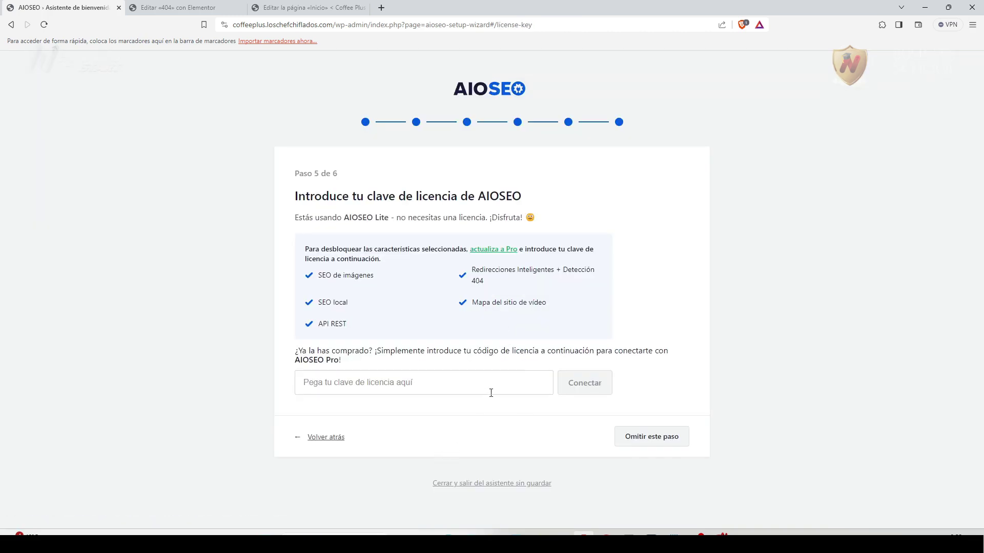
# Skip the licence key step and finish setup, returning to the AIOSEO dashboard.
pyautogui.click(654, 436)
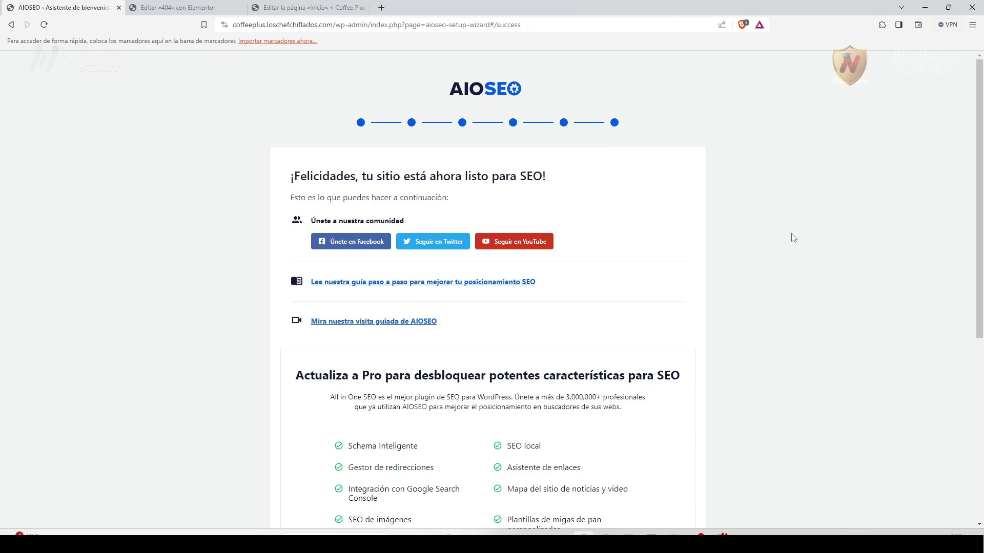
pyautogui.scroll(-6, 549, 364)
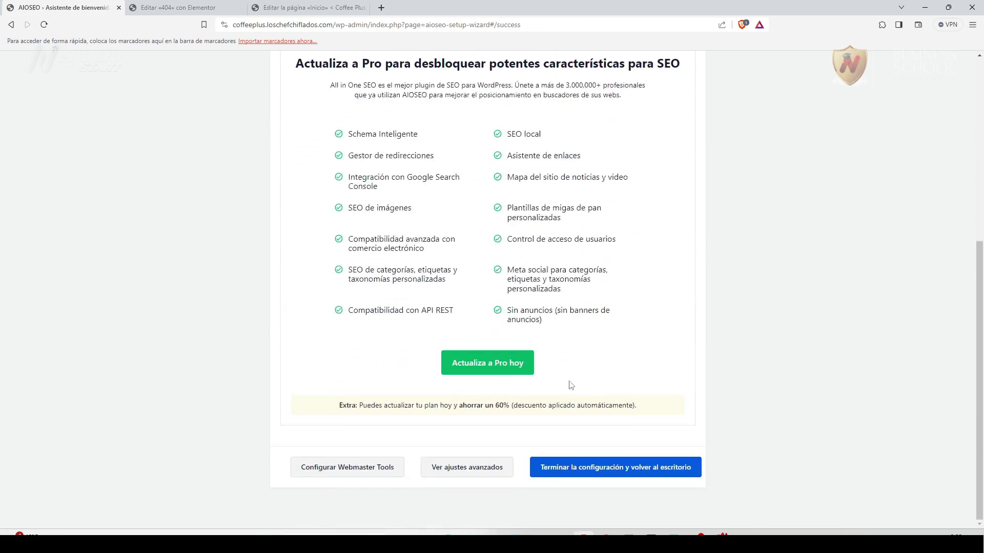
pyautogui.click(557, 474)
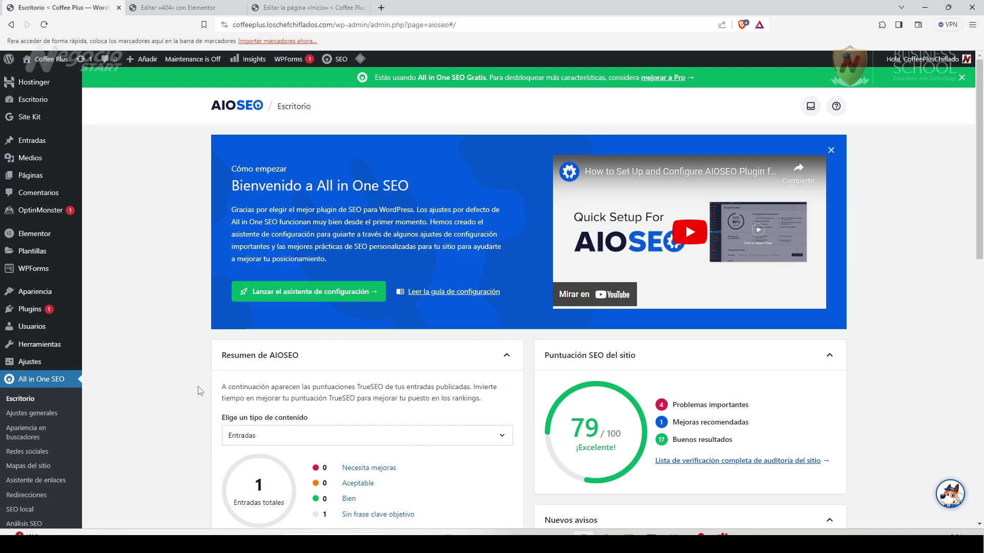
pyautogui.scroll(-4, 199, 390)
# Open Search Appearance and review the Knowledge Graph alternate site name 'Mejor experiencia en café'.
pyautogui.click(31, 259)
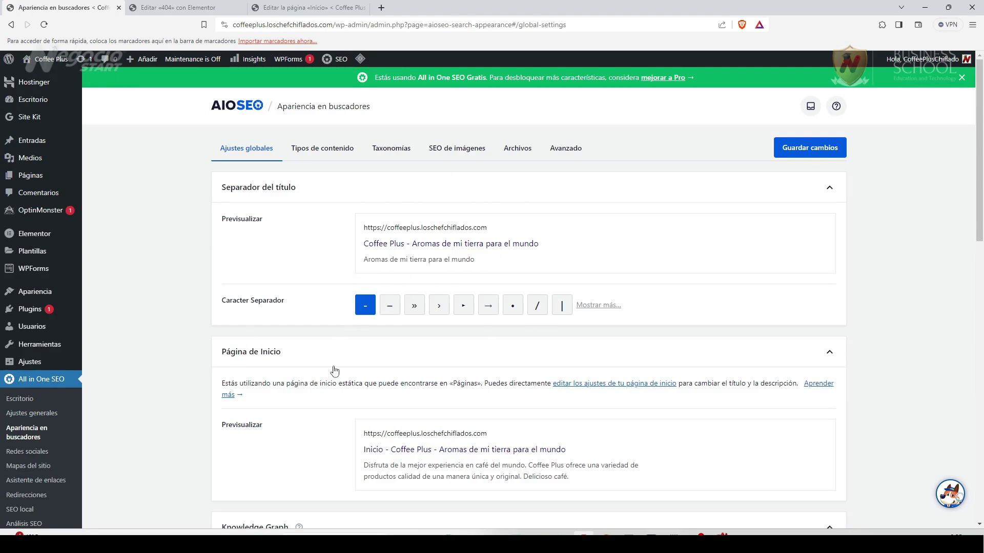
pyautogui.scroll(-1, 336, 379)
pyautogui.scroll(-4, 335, 378)
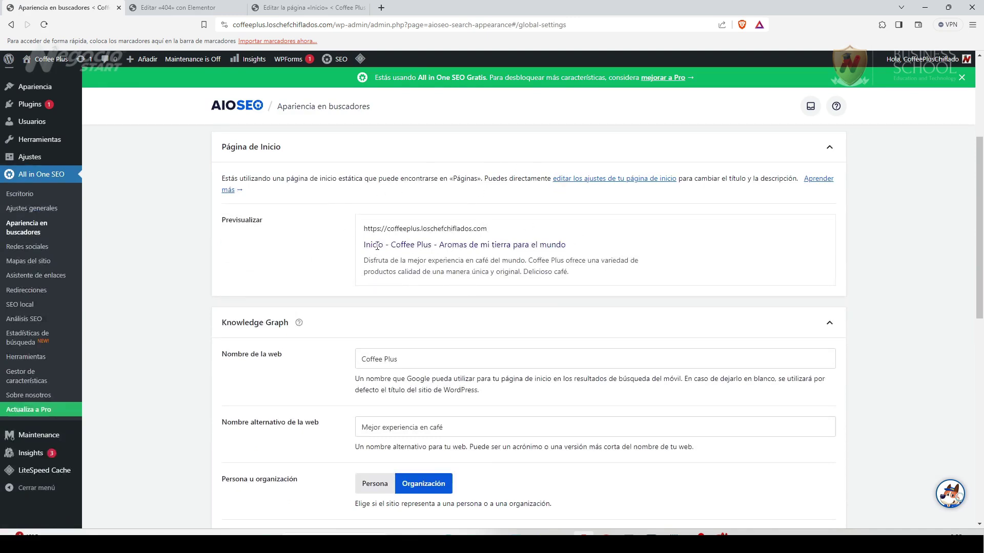
pyautogui.scroll(-2, 571, 299)
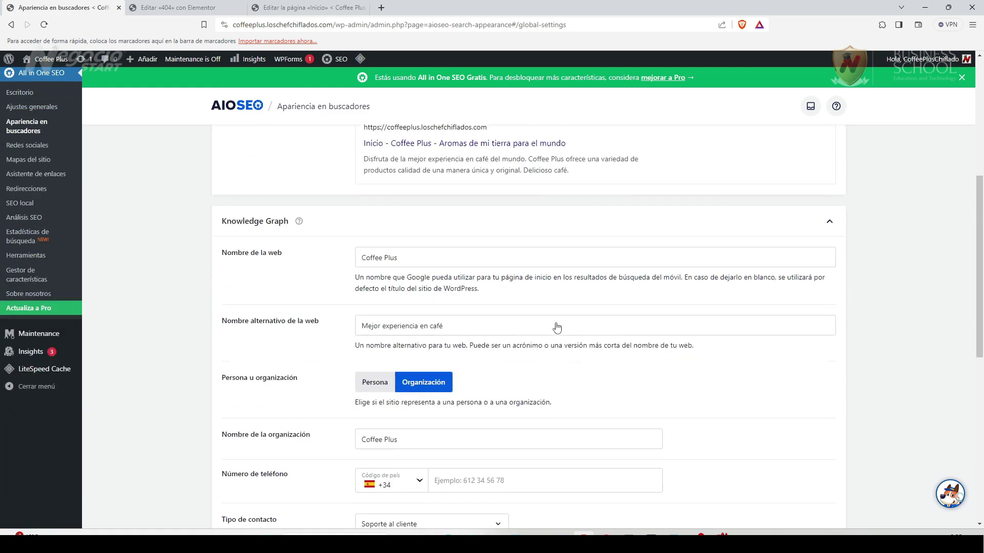
pyautogui.scroll(-1, 343, 300)
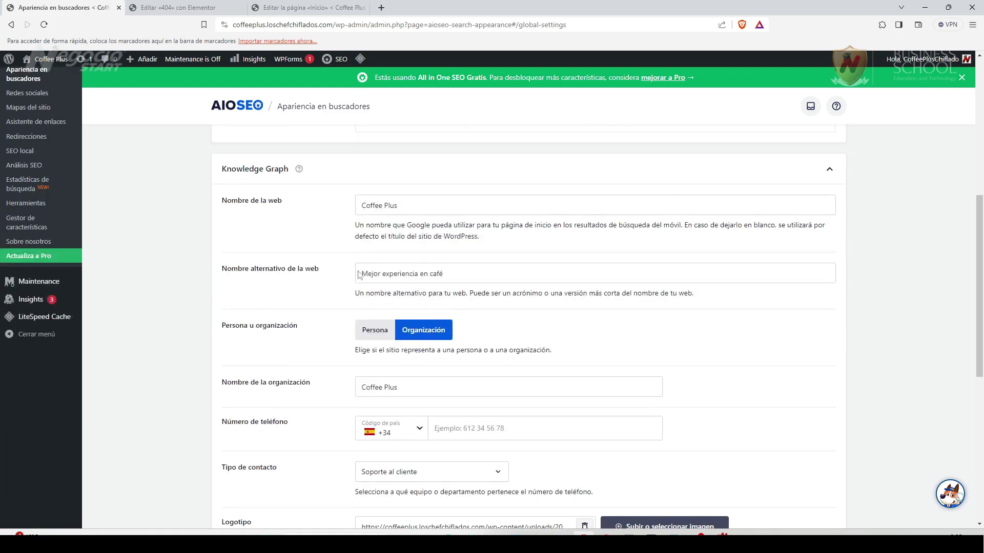
pyautogui.click(464, 272)
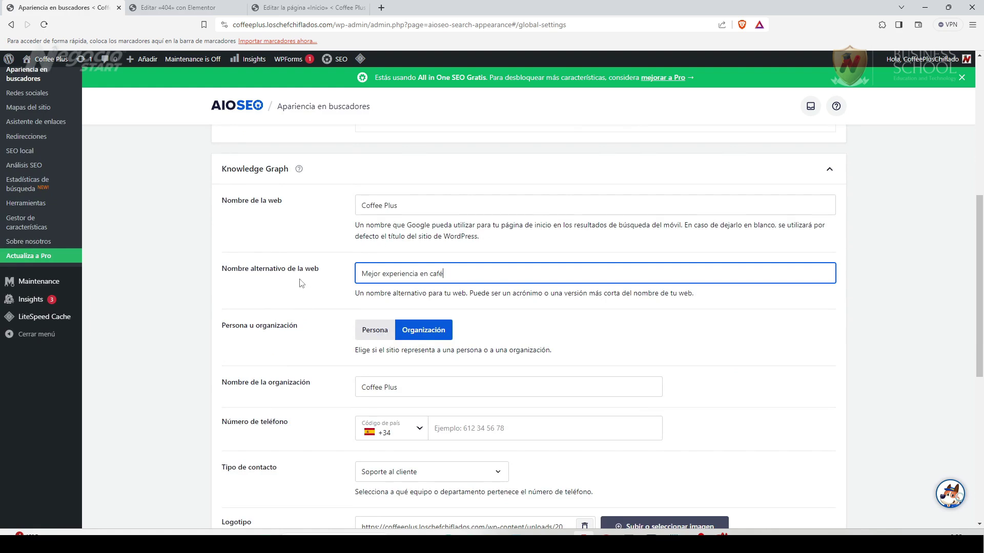
# Save the search appearance global settings and open the Archivos tab.
pyautogui.scroll(-5, 451, 277)
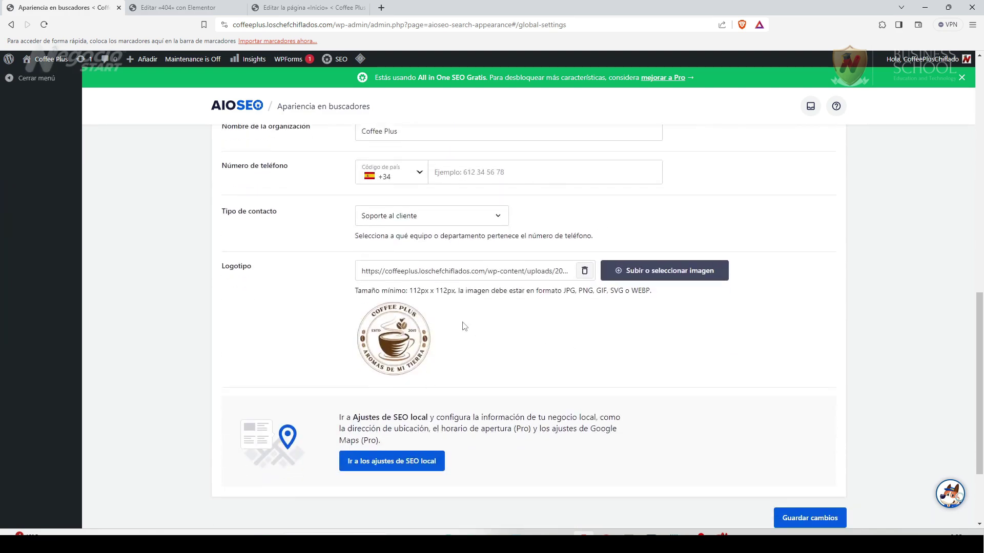
pyautogui.scroll(-1, 501, 349)
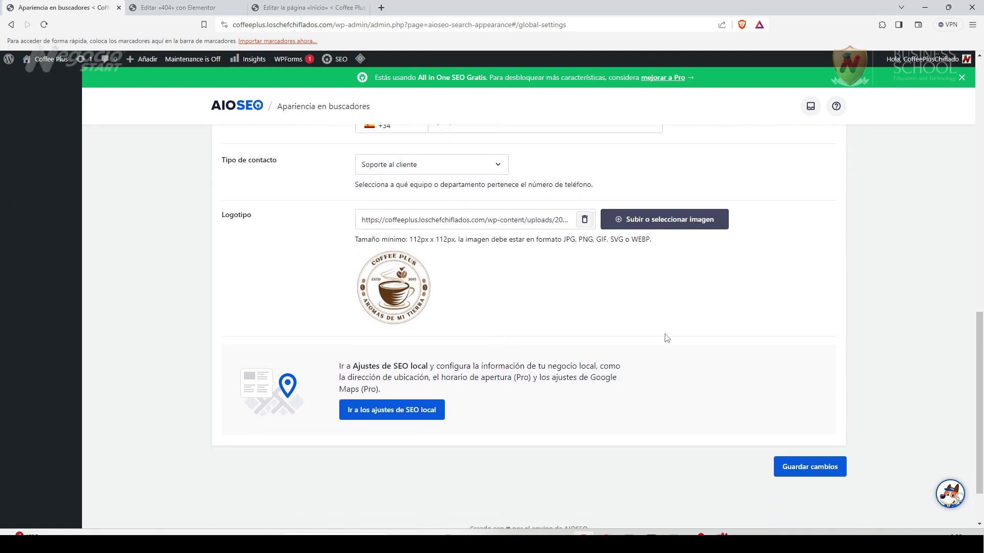
pyautogui.click(824, 476)
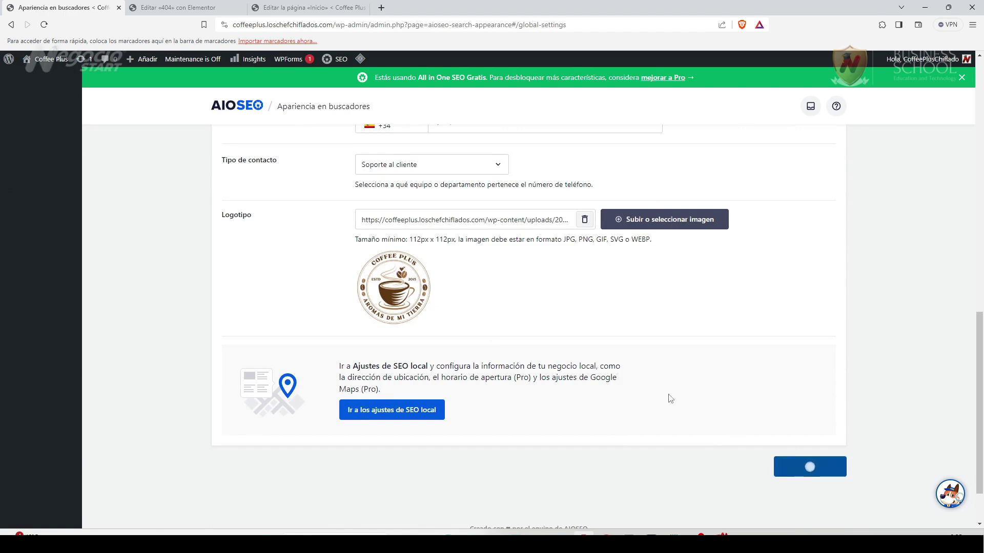
pyautogui.scroll(15, 605, 327)
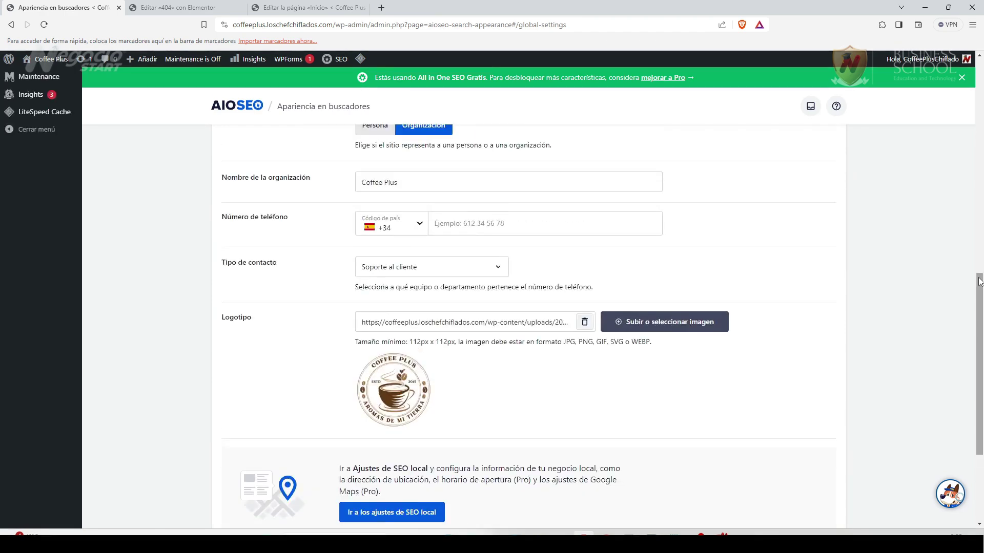
pyautogui.click(518, 148)
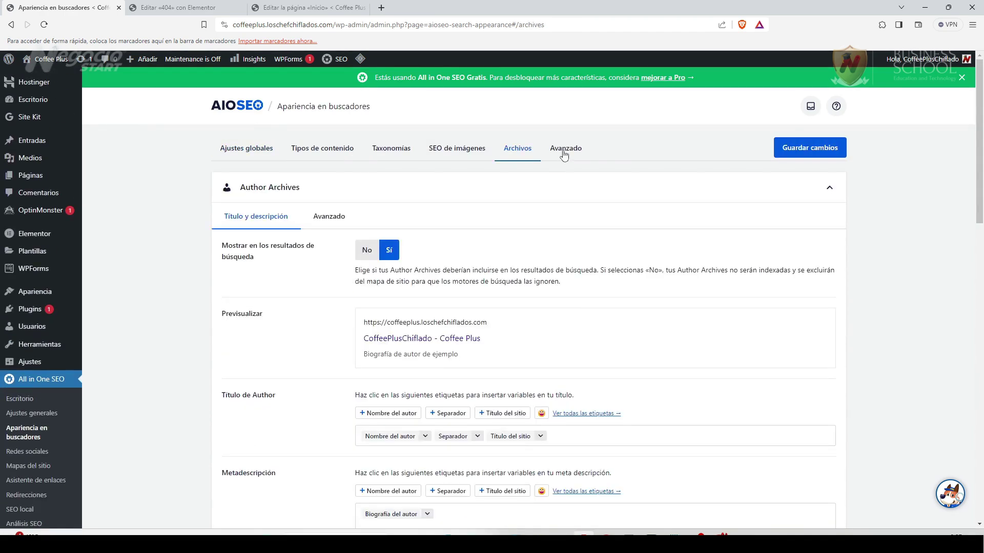
# On the Avanzado tab, set 'Usar palabras clave meta' to Sí.
pyautogui.click(565, 149)
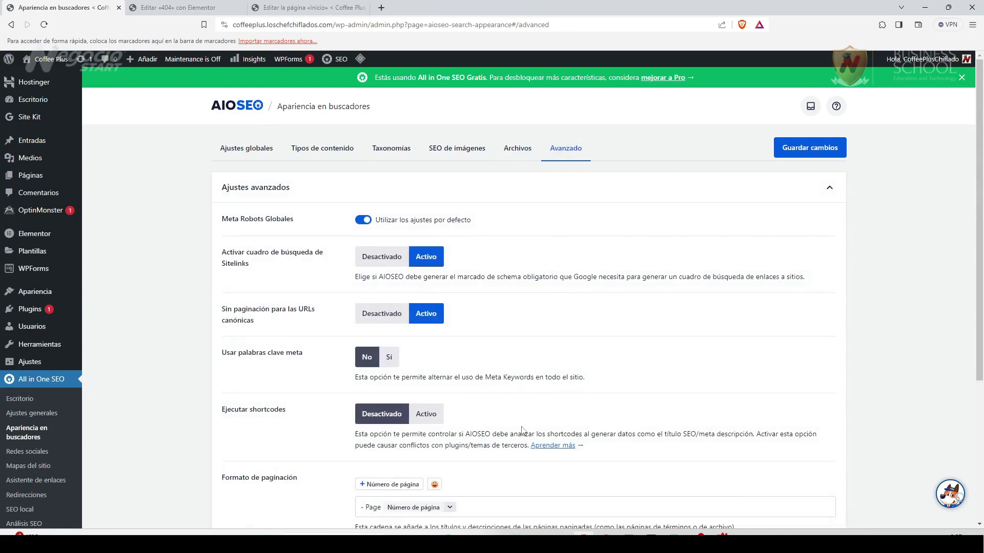
pyautogui.scroll(-3, 522, 433)
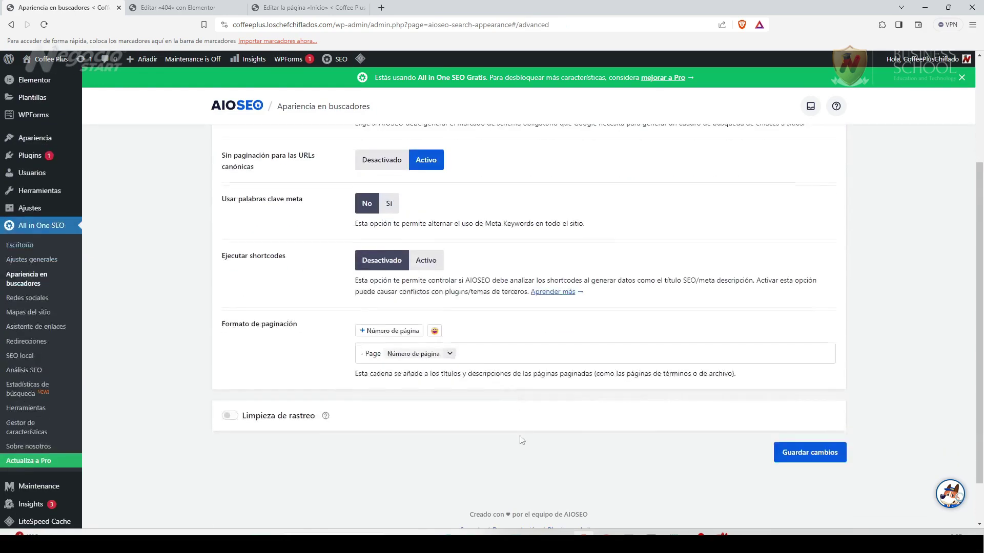
pyautogui.scroll(3, 523, 441)
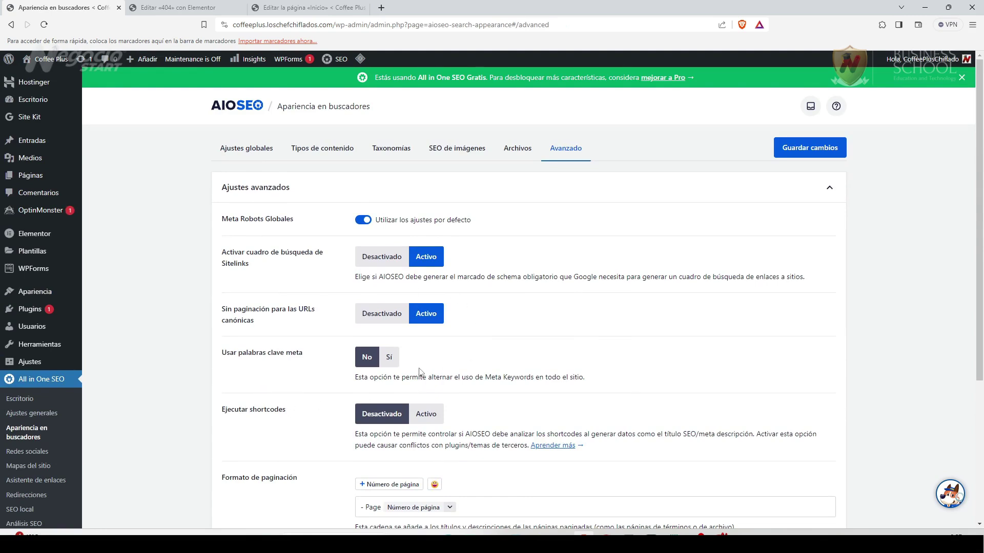
pyautogui.click(388, 357)
pyautogui.scroll(-3, 456, 409)
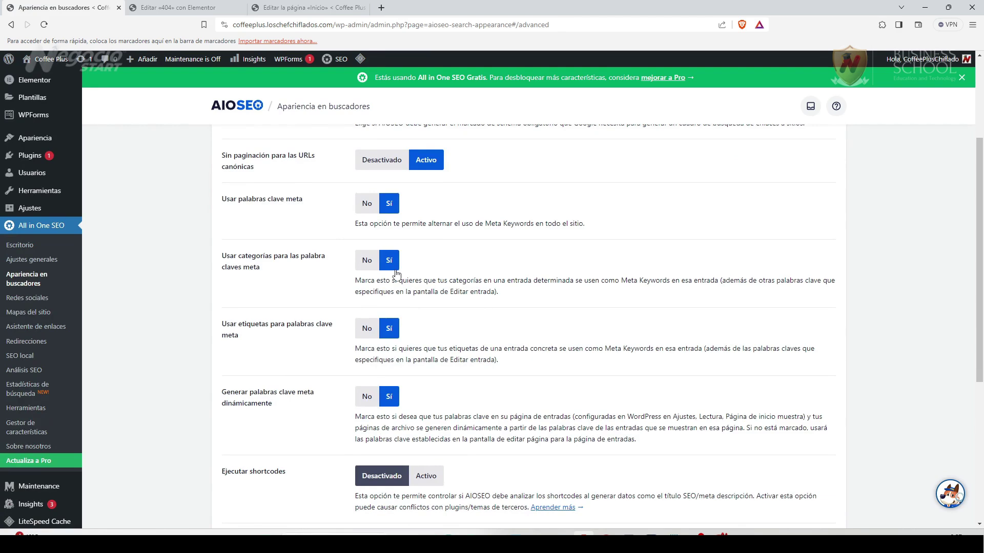
pyautogui.scroll(-3, 494, 448)
pyautogui.scroll(3, 496, 385)
# Save the advanced settings and go to the Redes sociales page.
pyautogui.scroll(-3, 689, 436)
pyautogui.scroll(-2, 695, 442)
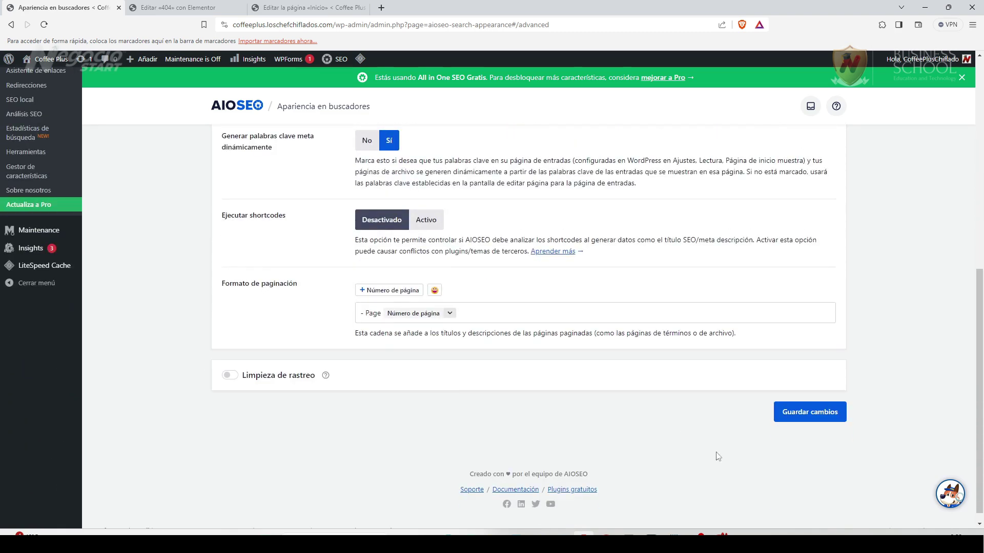
pyautogui.click(808, 412)
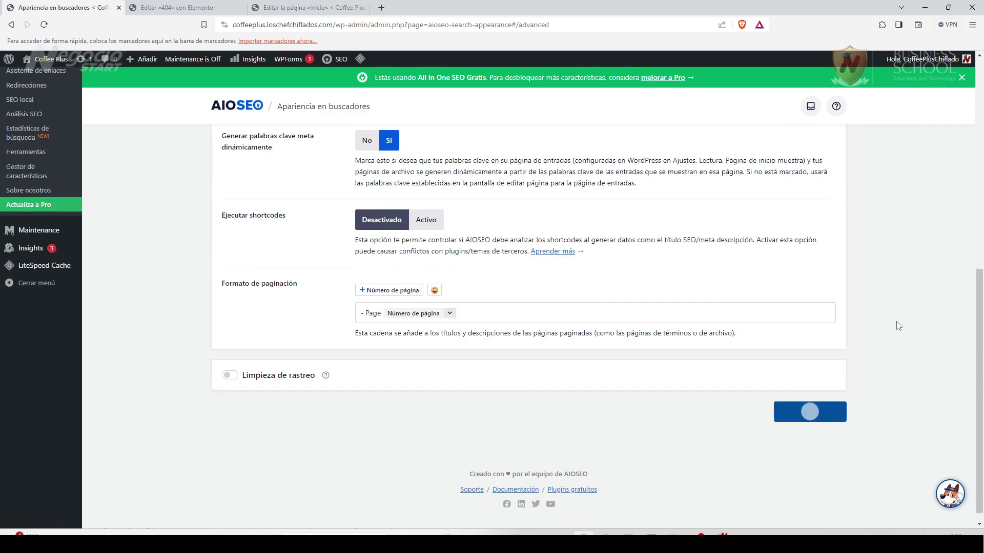
pyautogui.scroll(4, 571, 382)
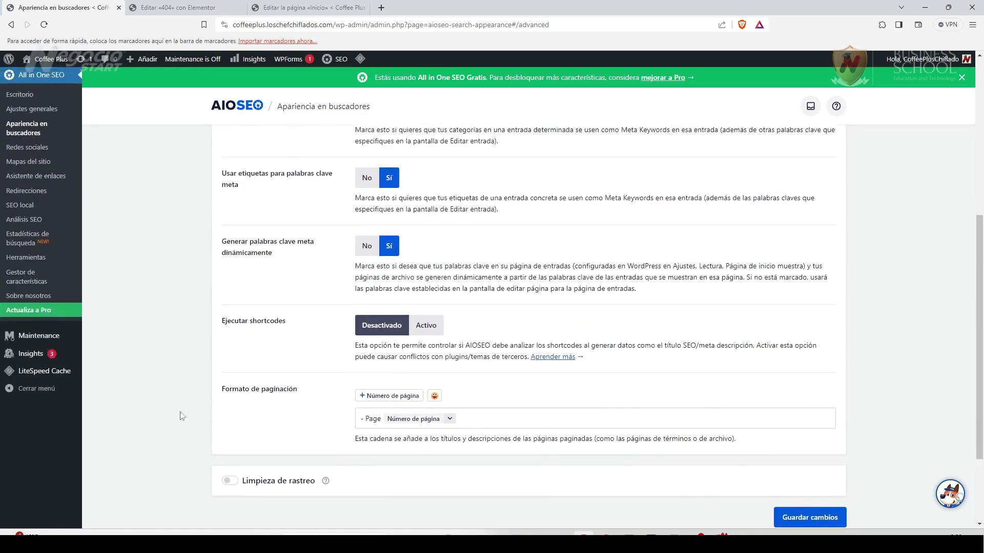
pyautogui.click(27, 248)
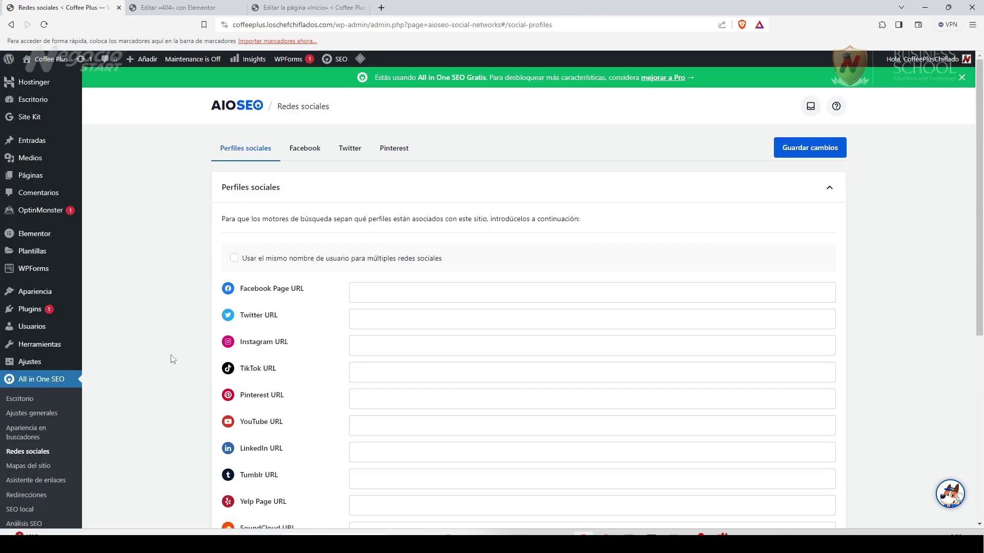
# Save the Facebook settings with Imagen por defecto as image source, then view the Twitter settings.
pyautogui.scroll(-6, 429, 321)
pyautogui.scroll(5, 459, 401)
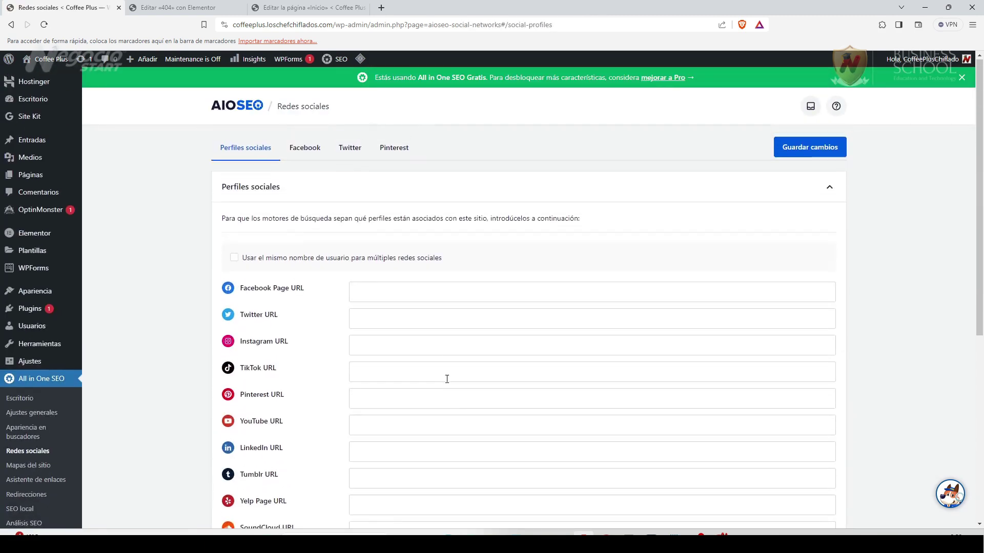
pyautogui.click(309, 153)
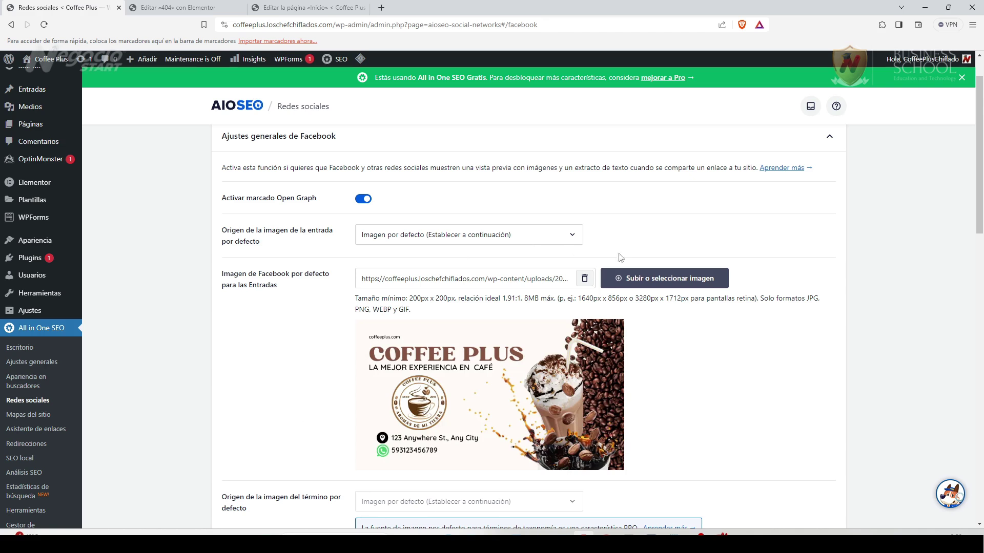
pyautogui.click(569, 238)
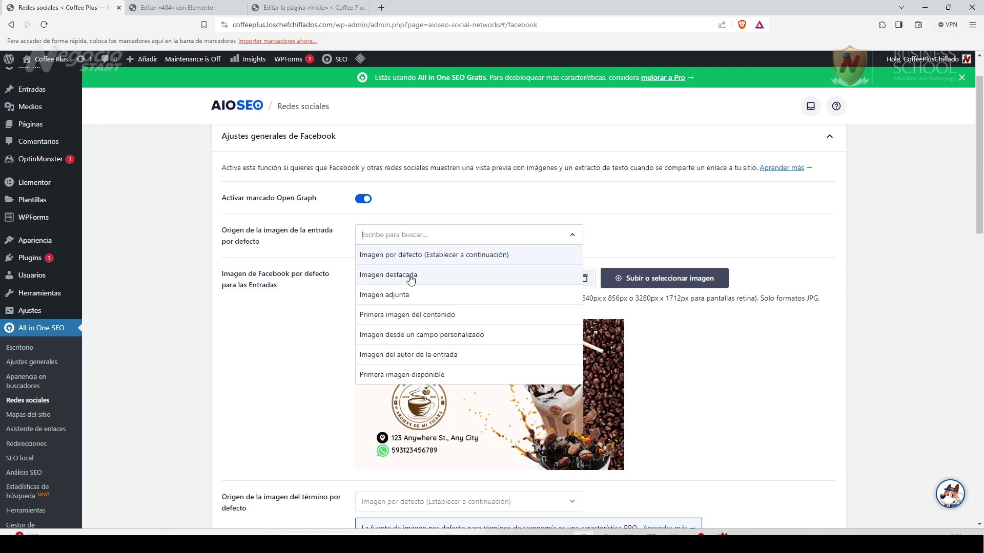
pyautogui.click(654, 235)
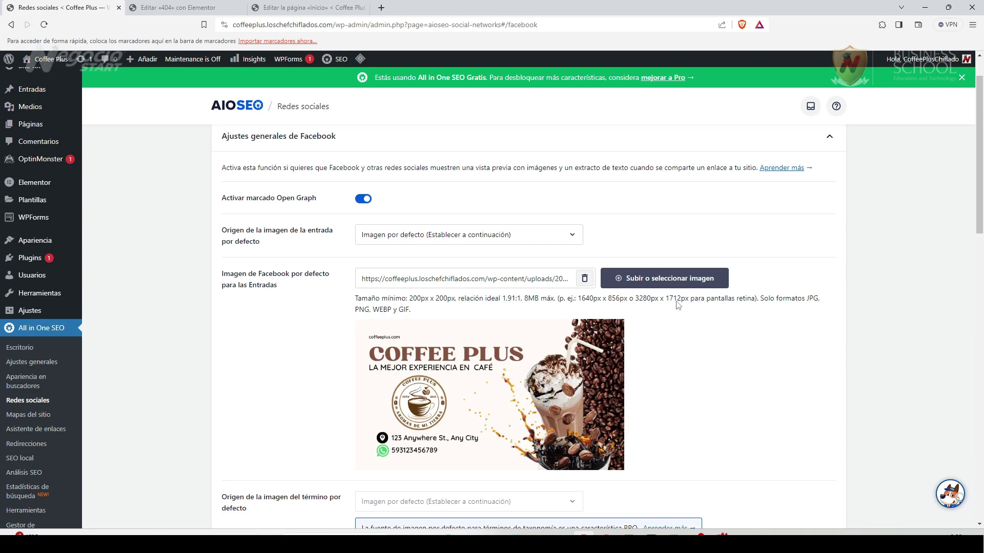
pyautogui.scroll(-6, 664, 369)
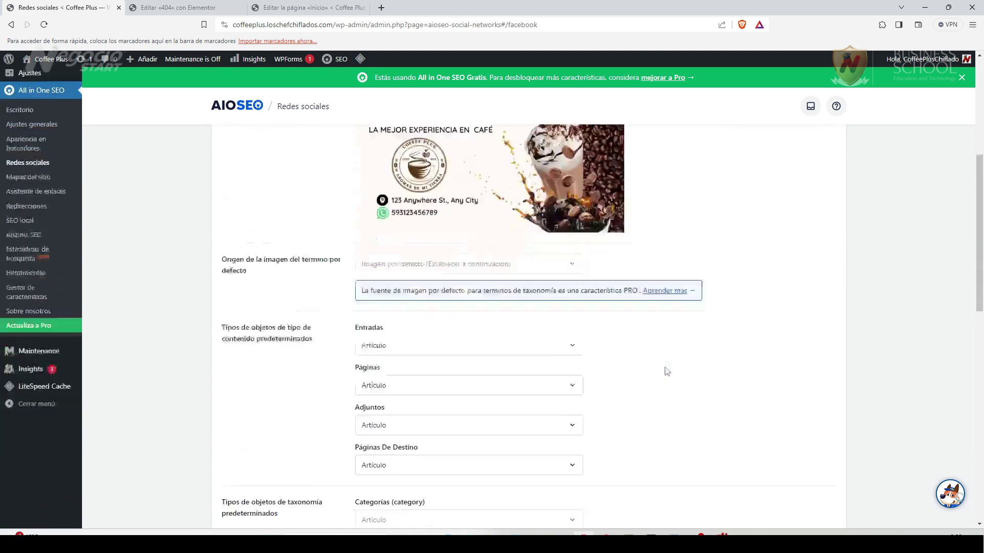
pyautogui.scroll(-12, 667, 371)
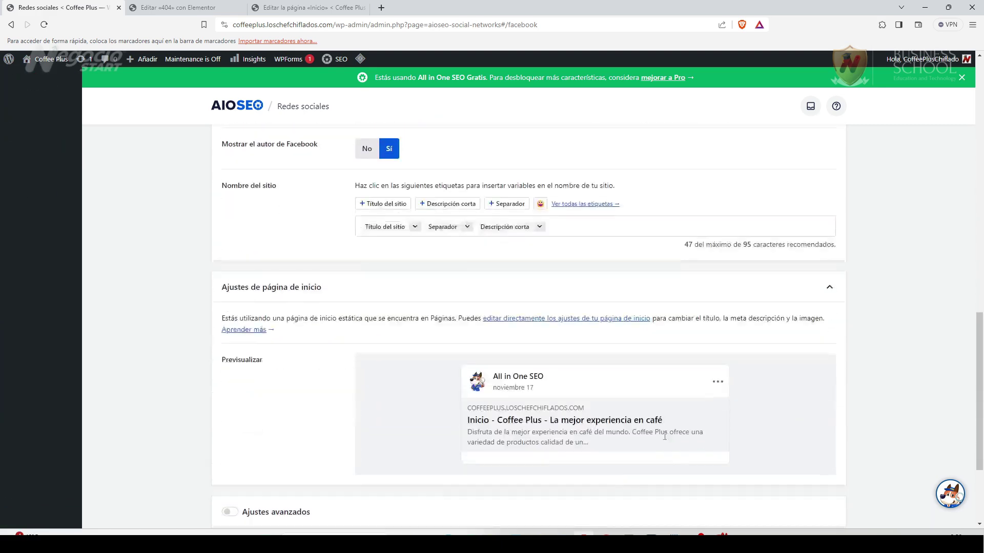
pyautogui.click(815, 446)
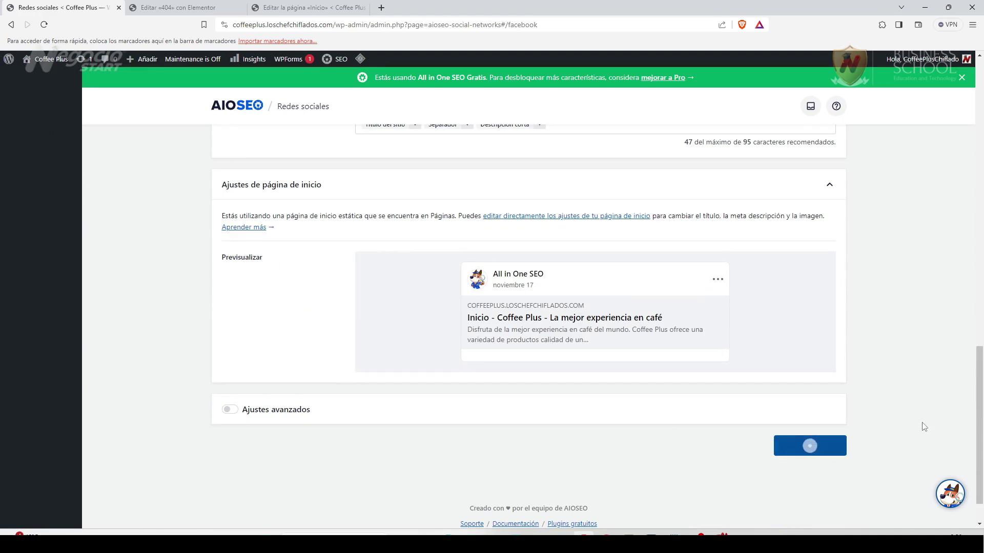
pyautogui.moveTo(979, 370); pyautogui.dragTo(980, 82)
pyautogui.click(353, 149)
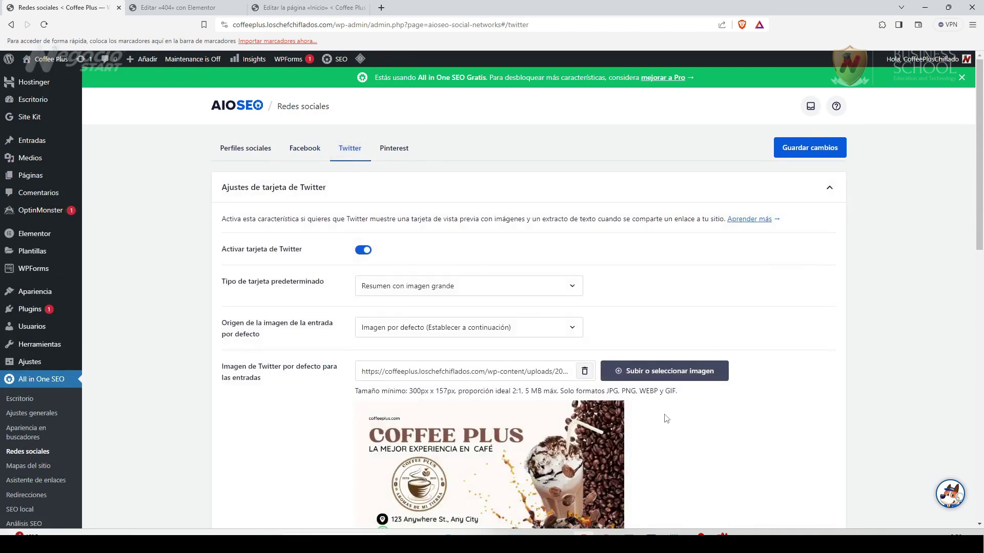
# Look over the Twitter and Pinterest tabs, then go to the Mapas del sitio page.
pyautogui.scroll(-2, 666, 418)
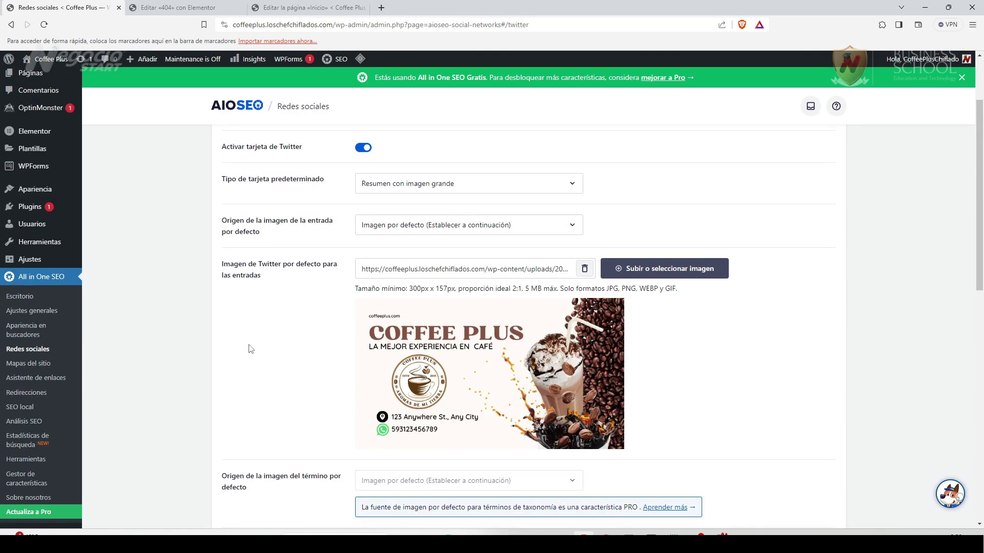
pyautogui.scroll(2, 252, 346)
pyautogui.click(408, 152)
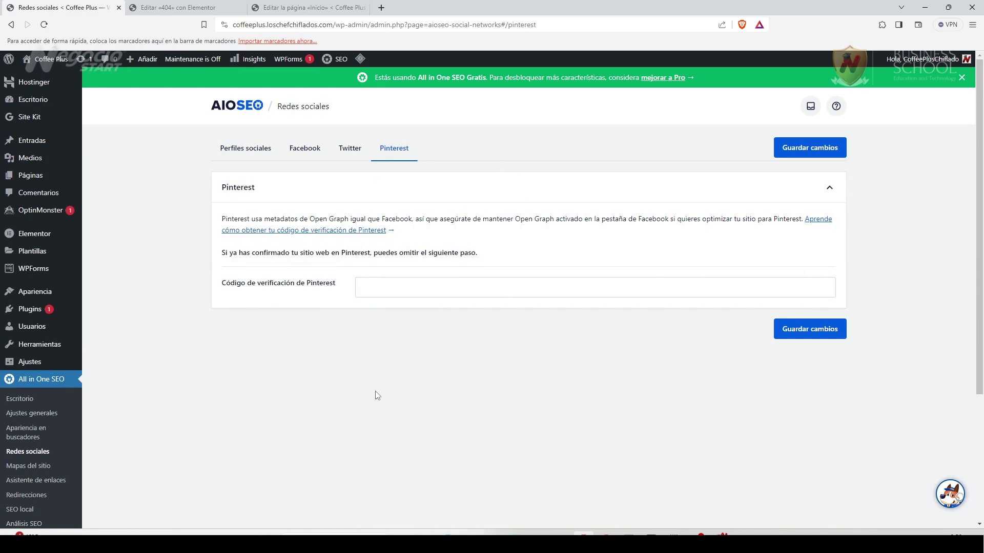
pyautogui.click(31, 466)
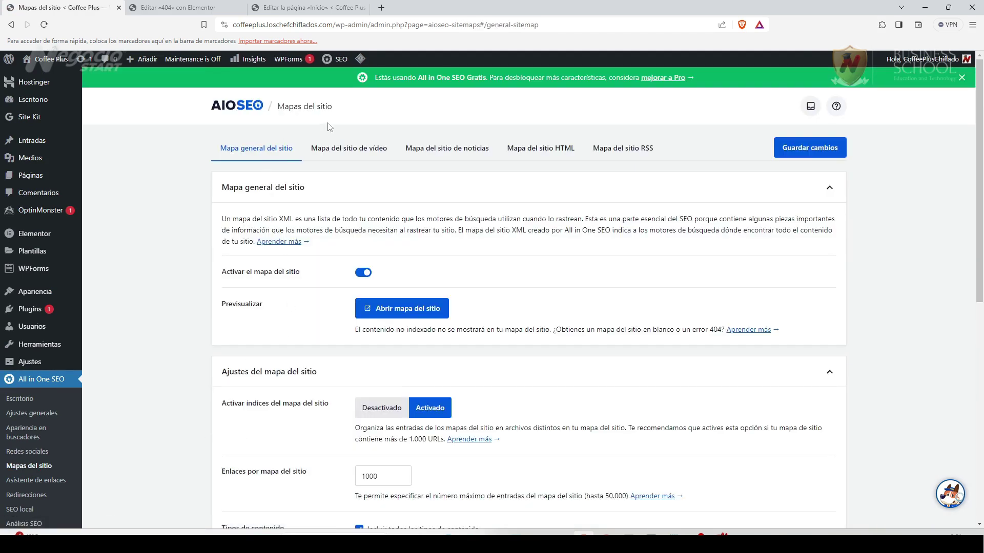
# Check the Vídeo, HTML and Noticias sitemap tabs, then review the RSS sitemap's 50-entry settings.
pyautogui.click(377, 152)
pyautogui.click(518, 152)
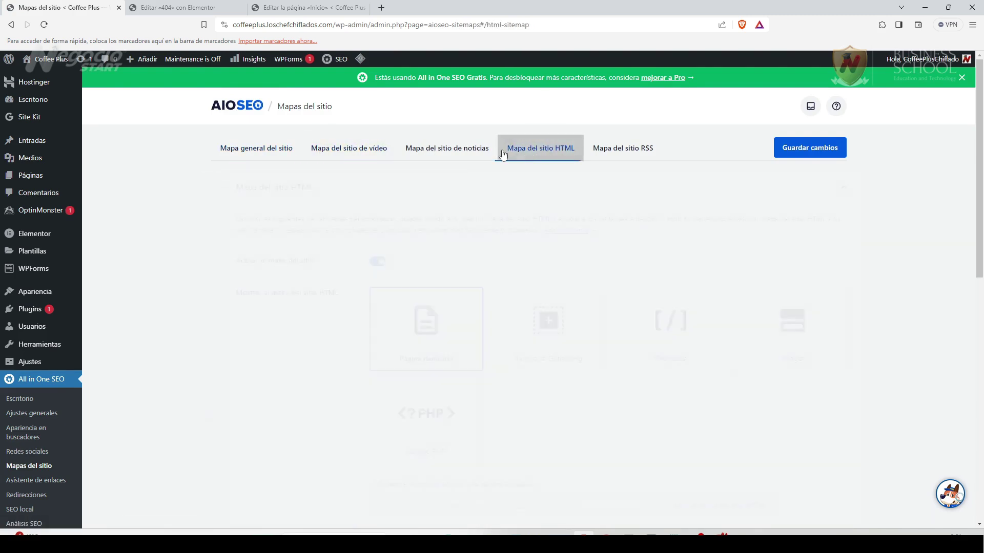
pyautogui.click(450, 149)
pyautogui.click(522, 151)
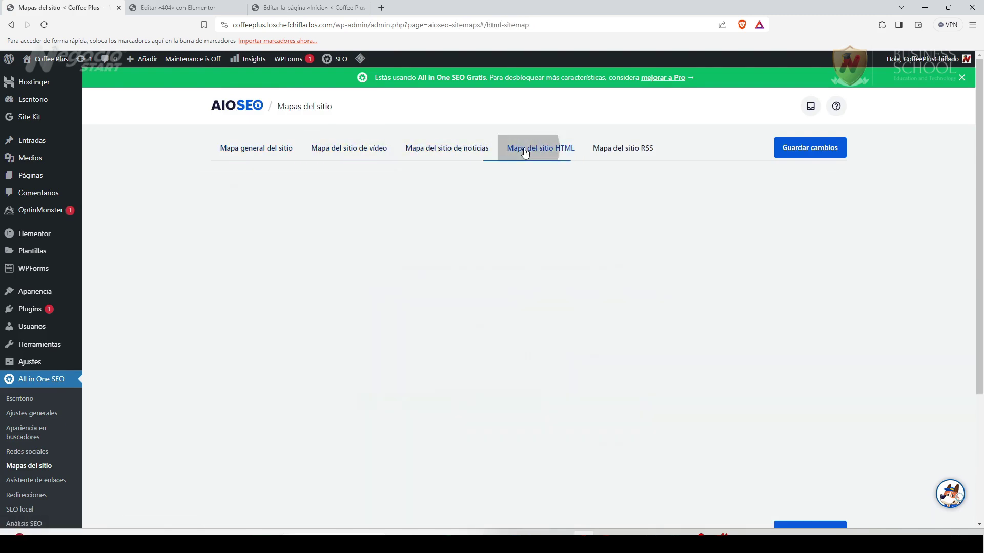
pyautogui.click(621, 147)
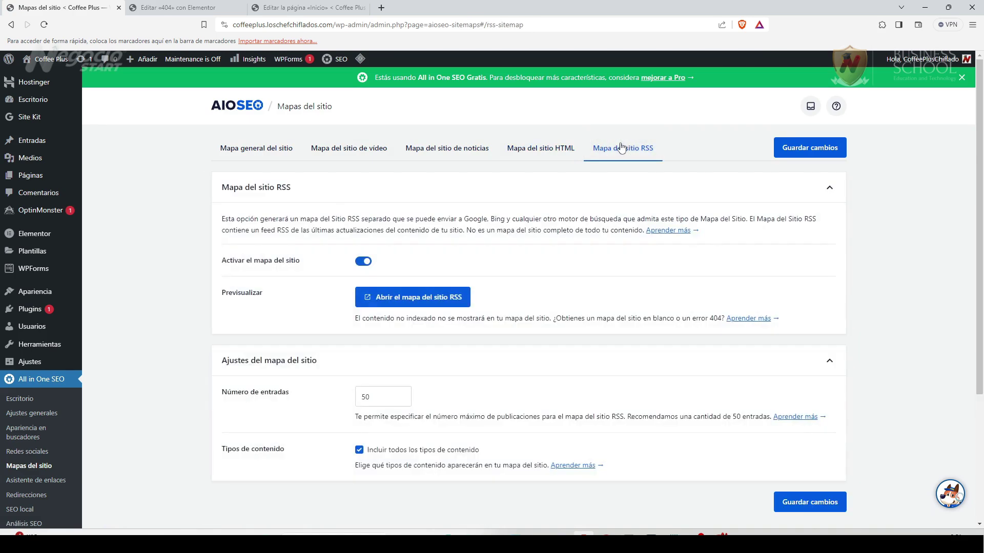
pyautogui.scroll(-1, 43, 469)
pyautogui.scroll(-1, 43, 469)
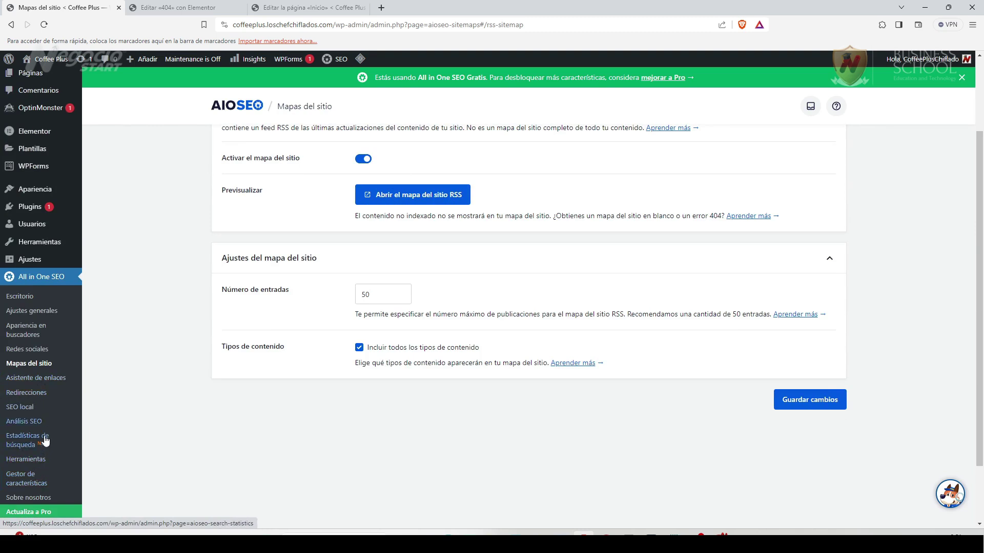
pyautogui.scroll(-1, 45, 461)
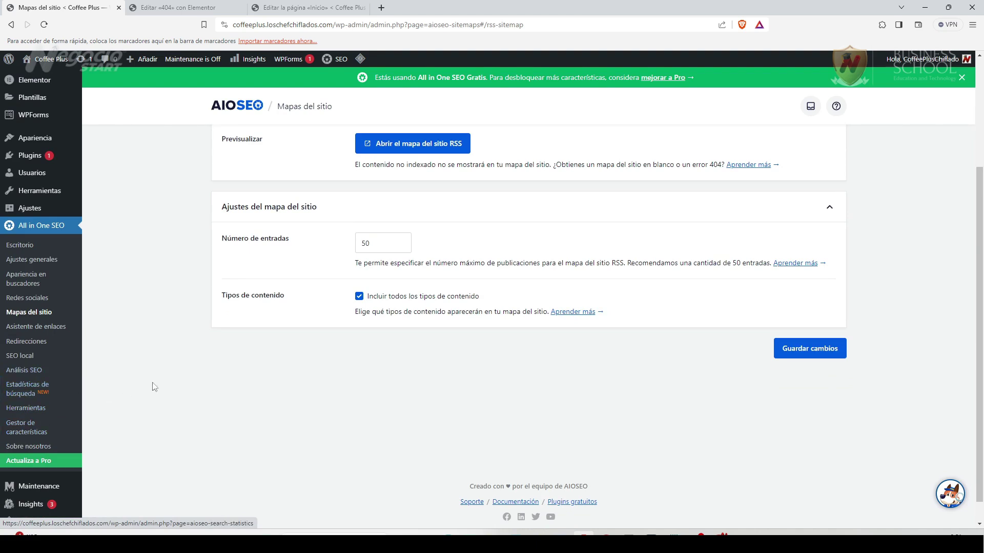
pyautogui.scroll(3, 128, 394)
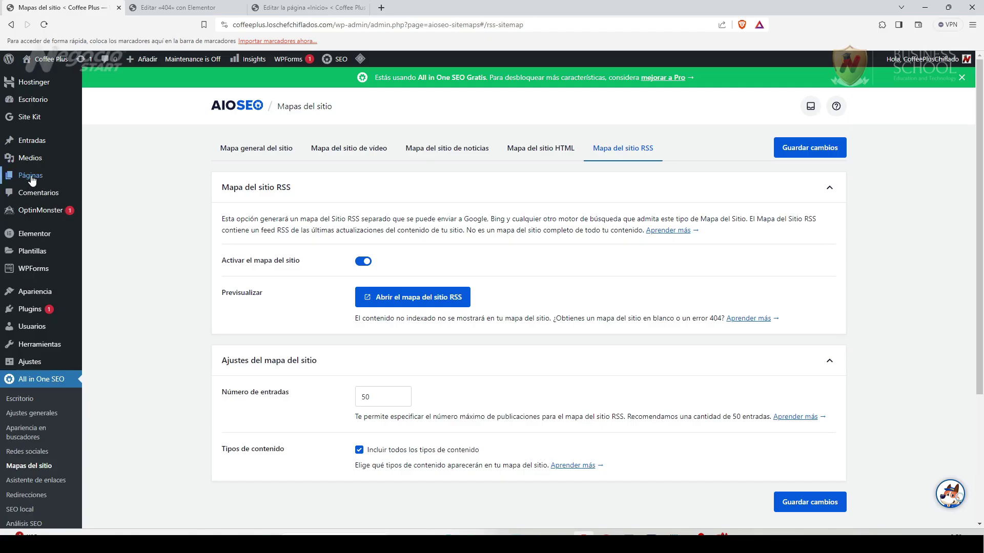
# Go to Páginas > Todas las páginas, then switch to the 'Editar la página «Inicio»' tab.
pyautogui.moveTo(32, 179)
pyautogui.click(123, 174)
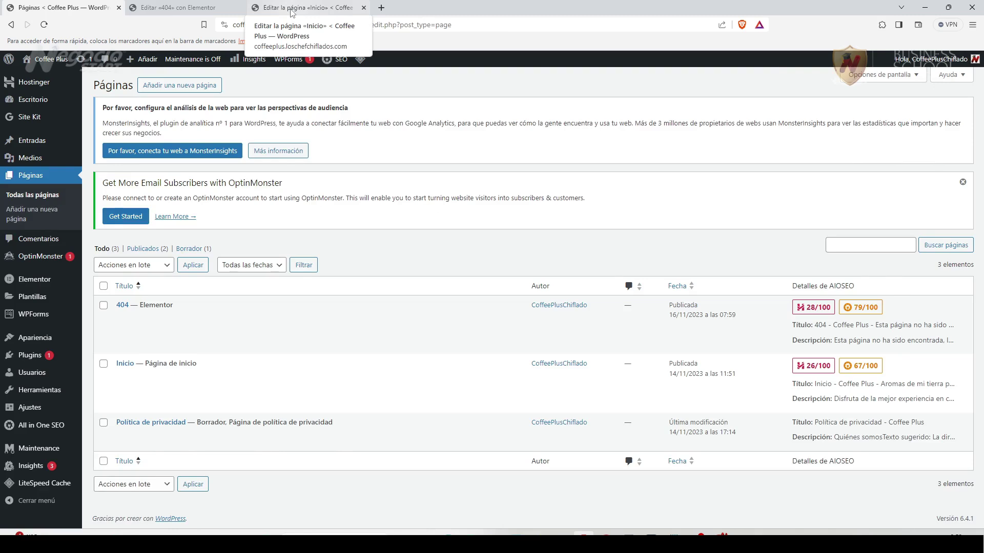
pyautogui.click(292, 9)
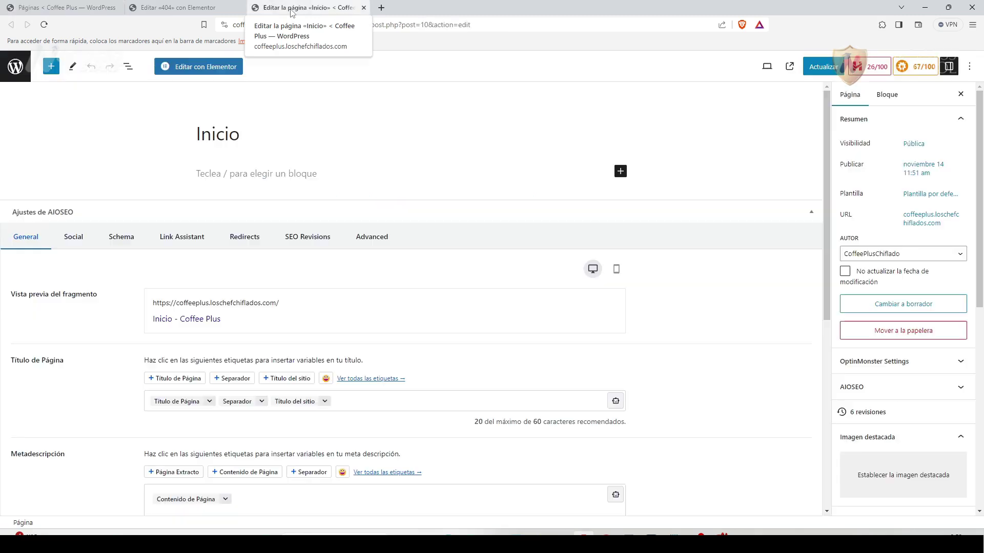
# Reload the Inicio page editor and open the empty Extracto field in the sidebar.
pyautogui.click(44, 25)
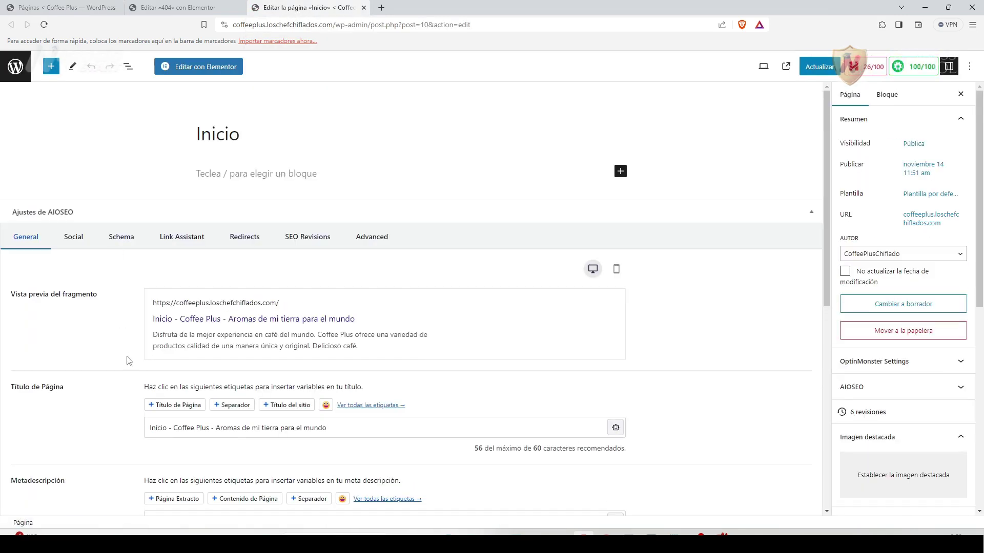
pyautogui.scroll(-1, 117, 371)
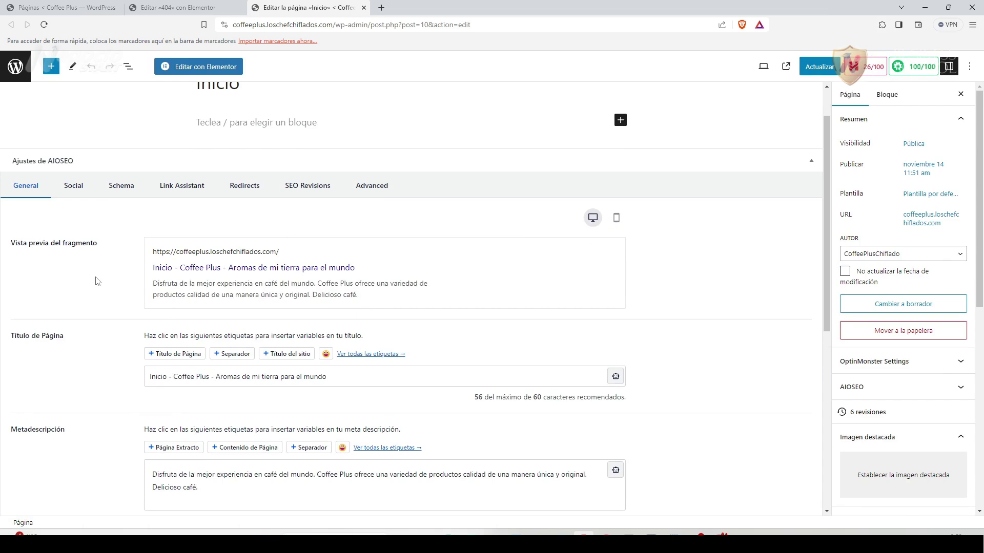
pyautogui.scroll(-1, 93, 293)
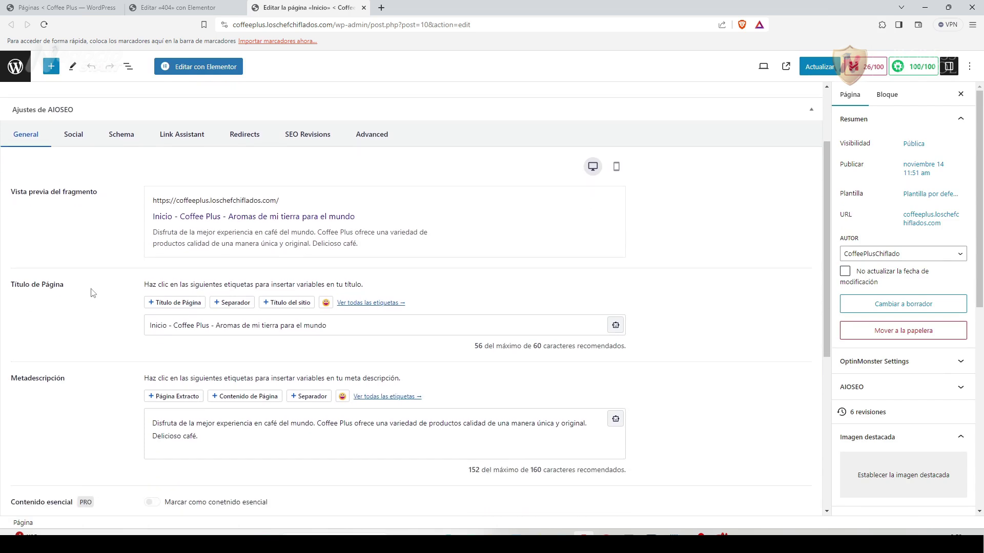
pyautogui.scroll(-1, 93, 293)
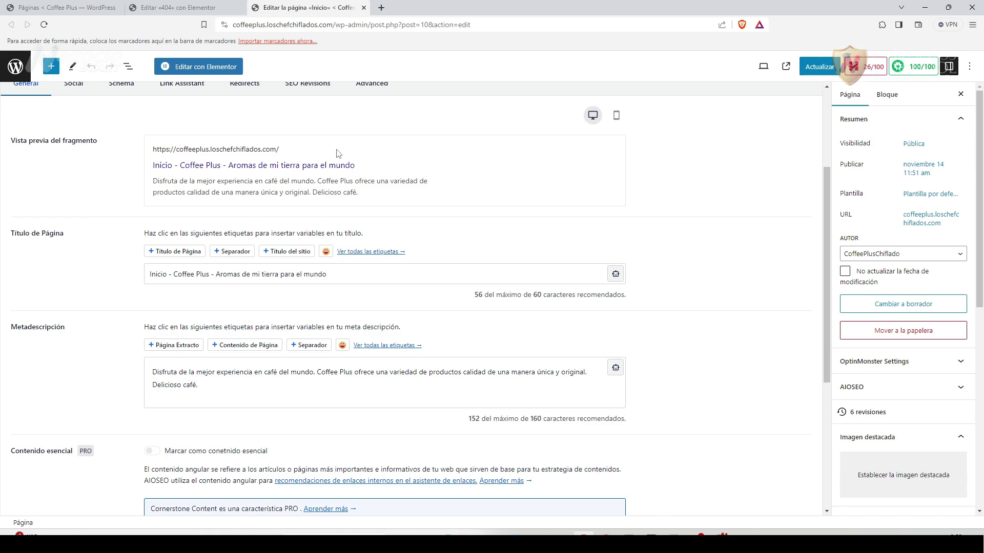
pyautogui.scroll(-1, 93, 302)
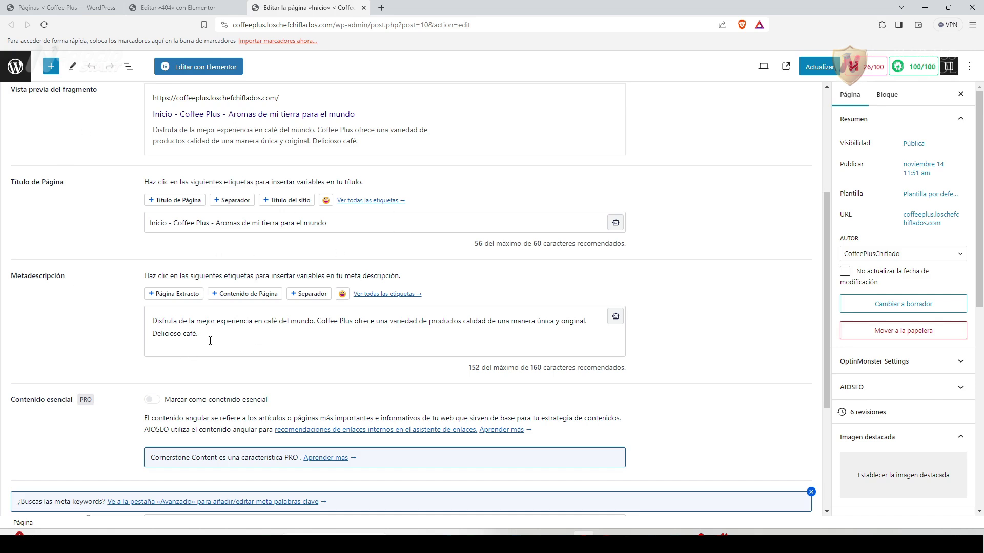
pyautogui.scroll(-3, 980, 347)
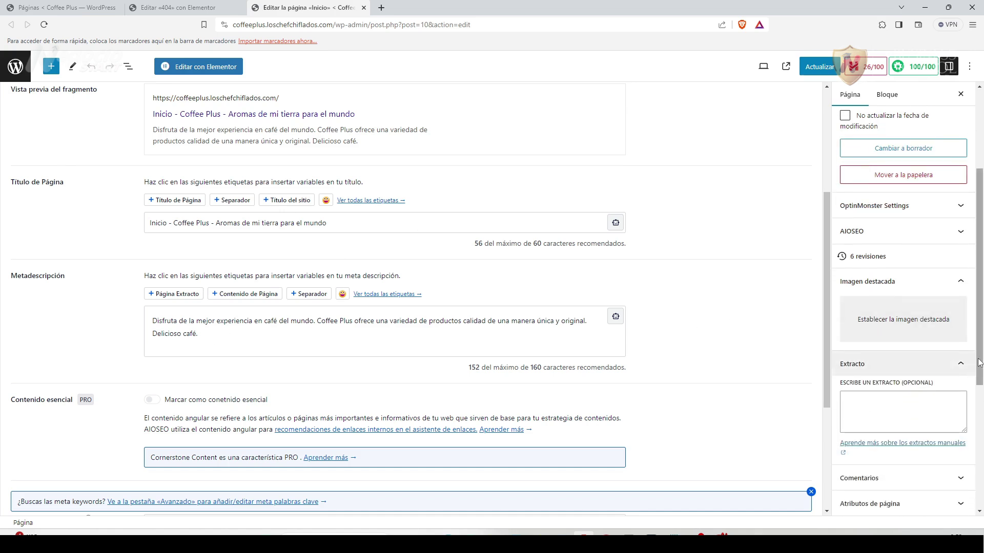
pyautogui.scroll(-1, 979, 358)
pyautogui.click(868, 368)
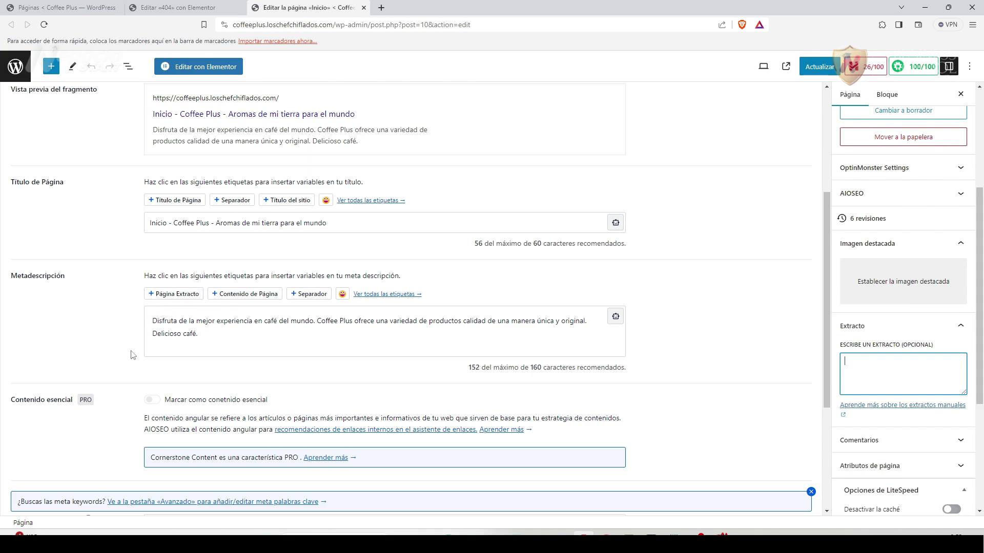
# Copy the Metadescripción text and paste it into the page's Extracto box.
pyautogui.scroll(2, 132, 369)
pyautogui.scroll(-2, 126, 361)
pyautogui.moveTo(201, 335); pyautogui.dragTo(113, 328)
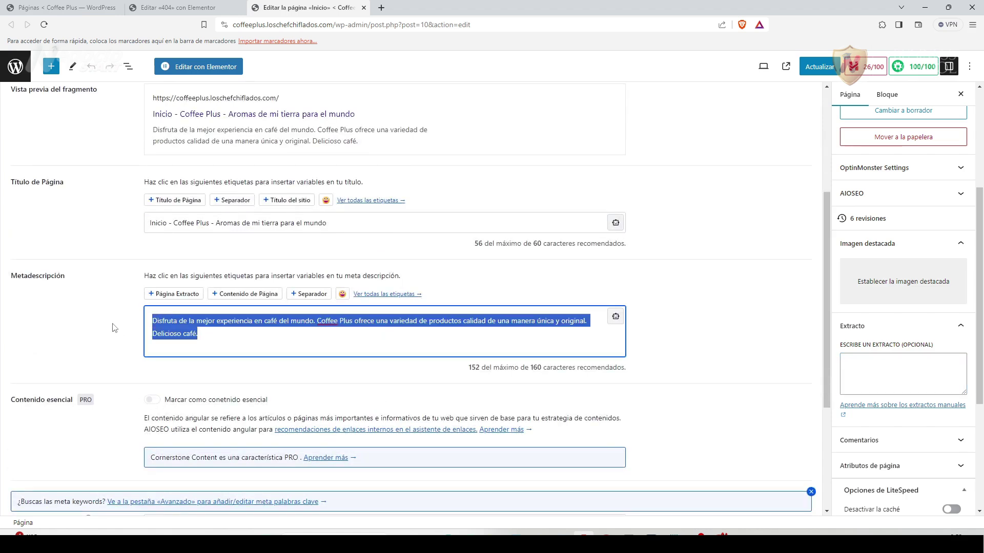
pyautogui.rightClick(171, 330)
pyautogui.click(220, 156)
pyautogui.click(848, 366)
pyautogui.rightClick(848, 366)
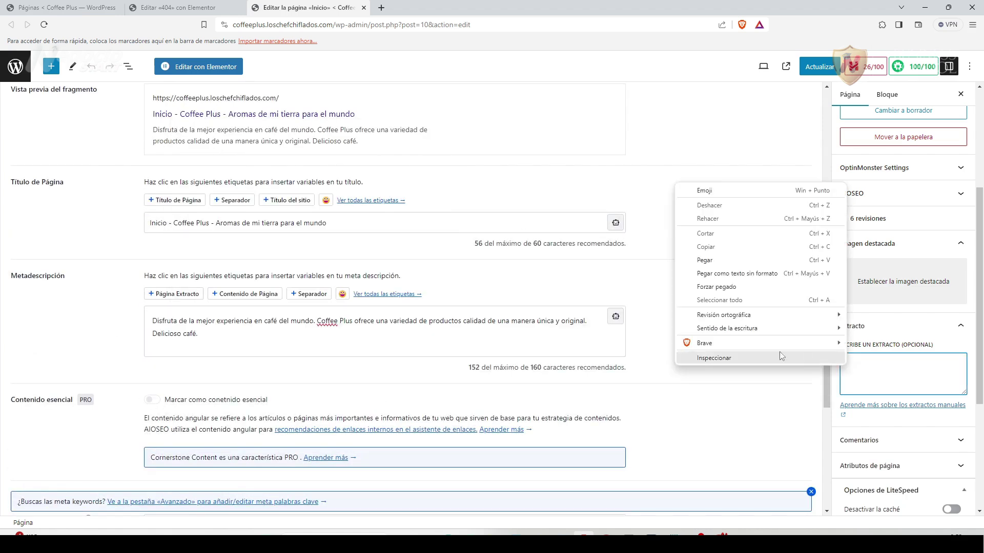
pyautogui.click(724, 262)
pyautogui.scroll(3, 95, 300)
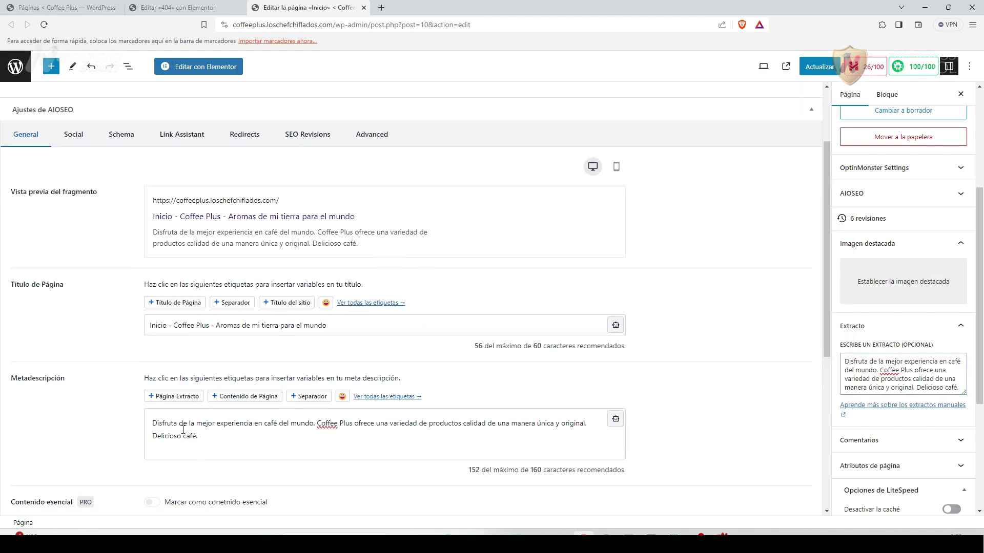
# In the AIOSEO Social tab, check Origen de la imagen and keep the default source.
pyautogui.click(76, 194)
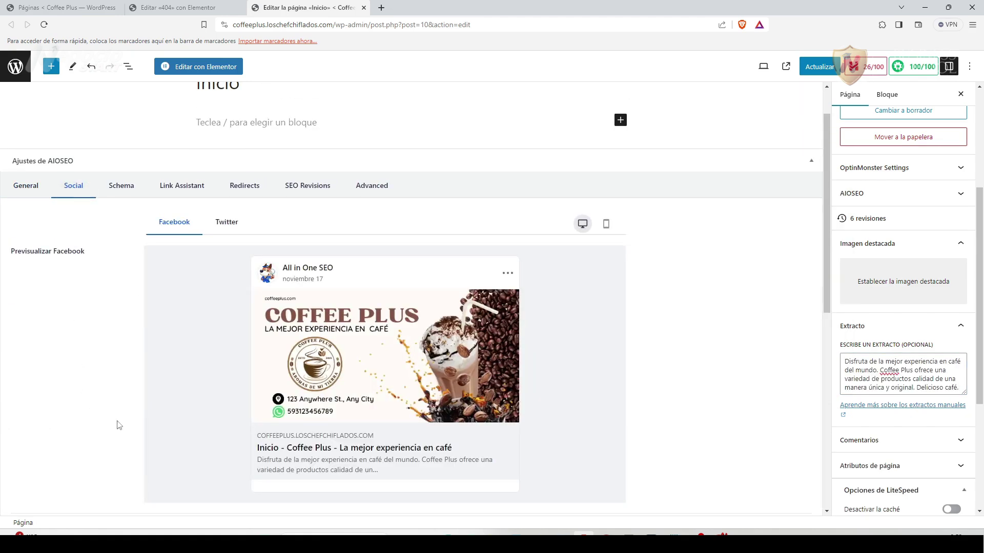
pyautogui.scroll(-1, 120, 412)
pyautogui.scroll(-1, 121, 409)
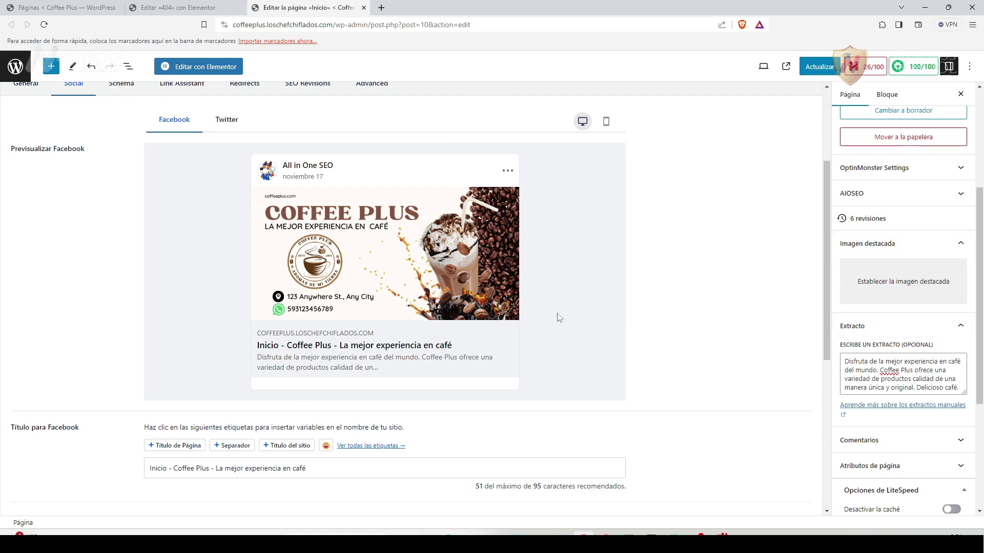
pyautogui.scroll(-5, 366, 312)
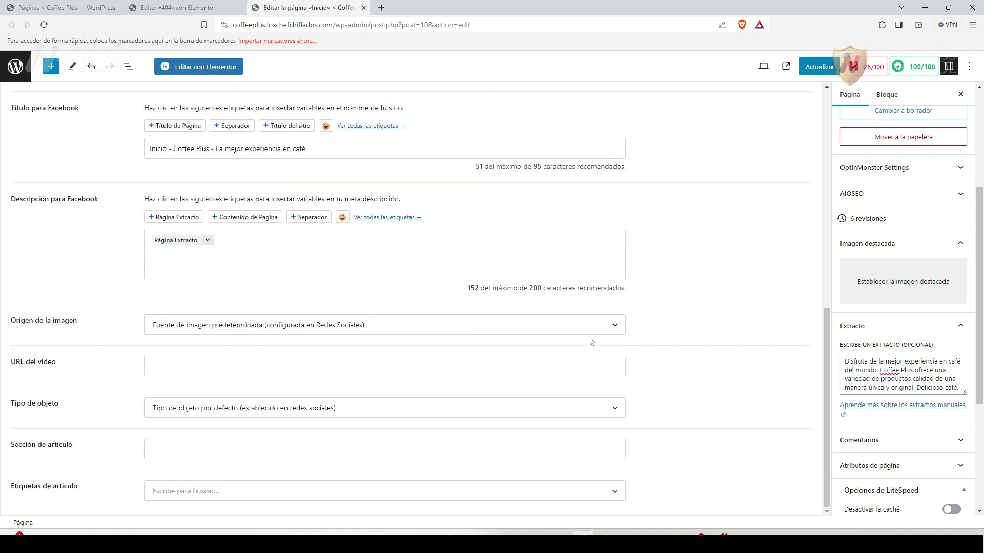
pyautogui.click(615, 325)
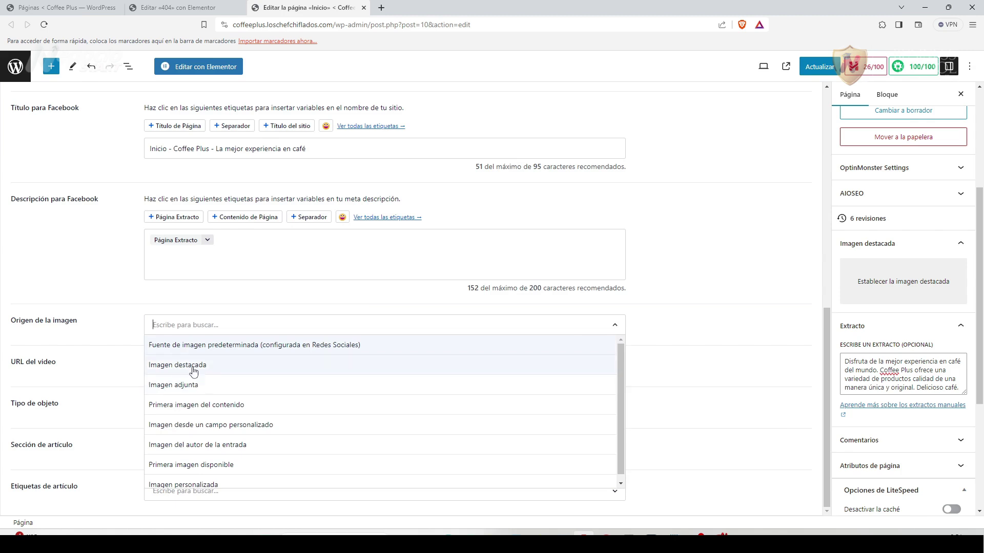
pyautogui.click(95, 281)
pyautogui.scroll(3, 216, 409)
pyautogui.scroll(-2, 217, 405)
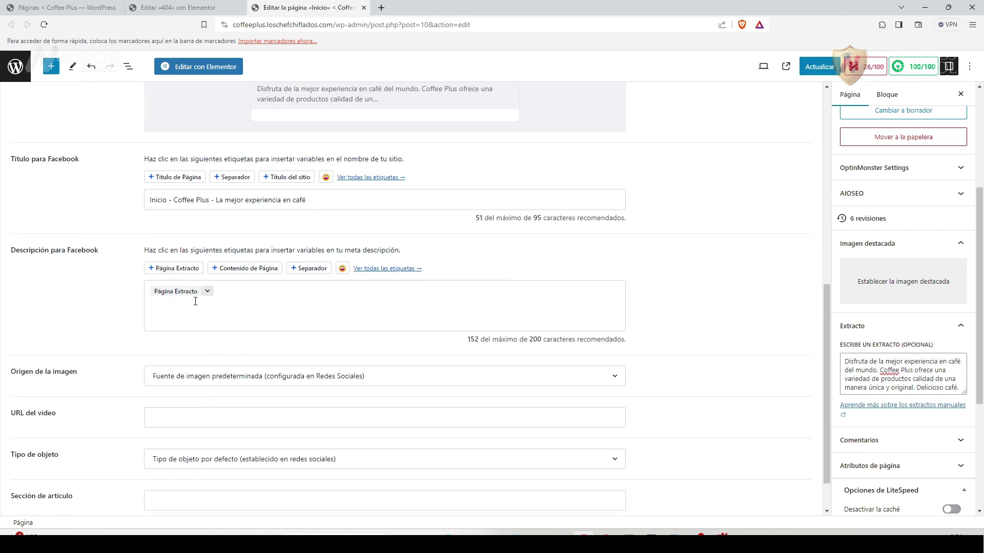
# Replace the Facebook description's Página Extracto tag with a freshly inserted one.
pyautogui.click(228, 293)
pyautogui.press('BackSpace')
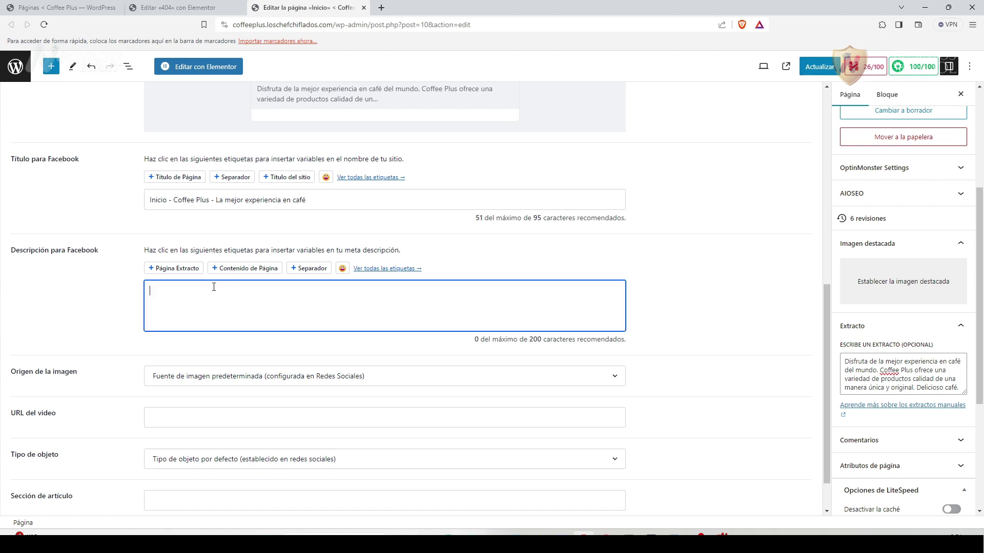
pyautogui.click(183, 272)
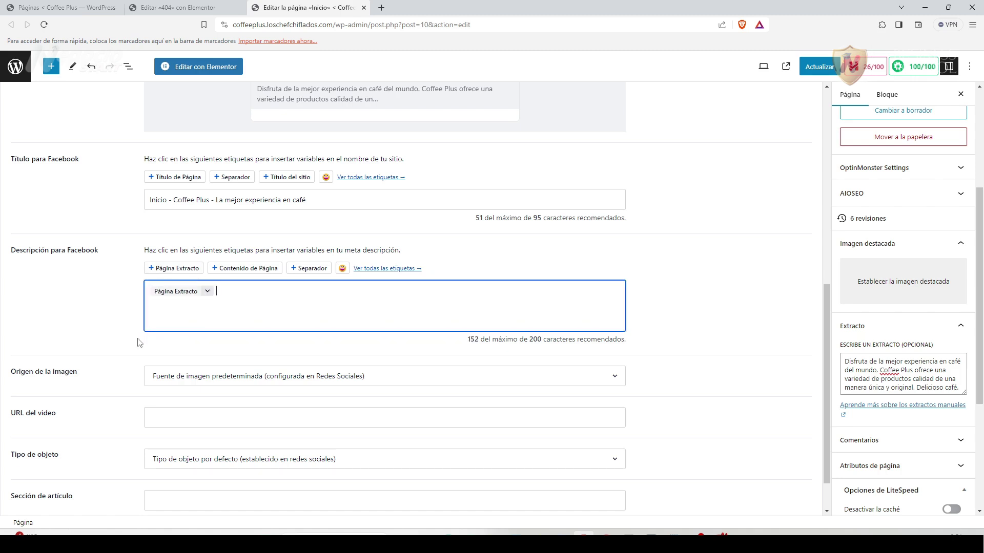
pyautogui.scroll(3, 123, 333)
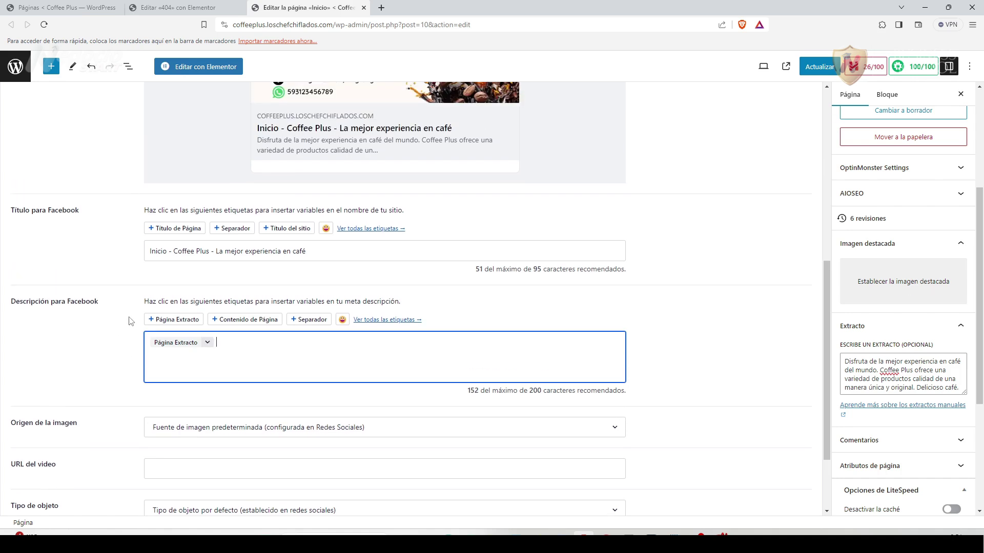
pyautogui.scroll(1, 182, 377)
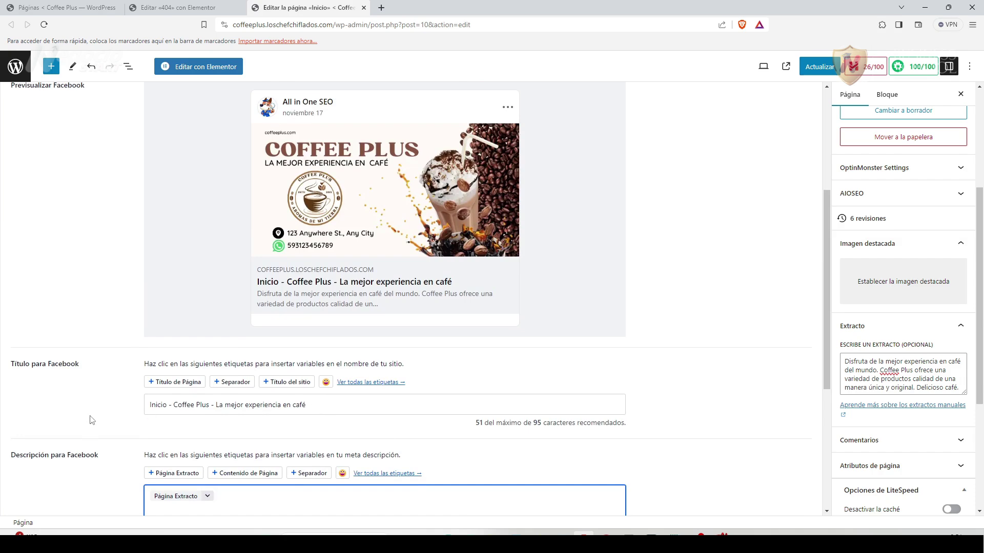
pyautogui.scroll(2, 28, 172)
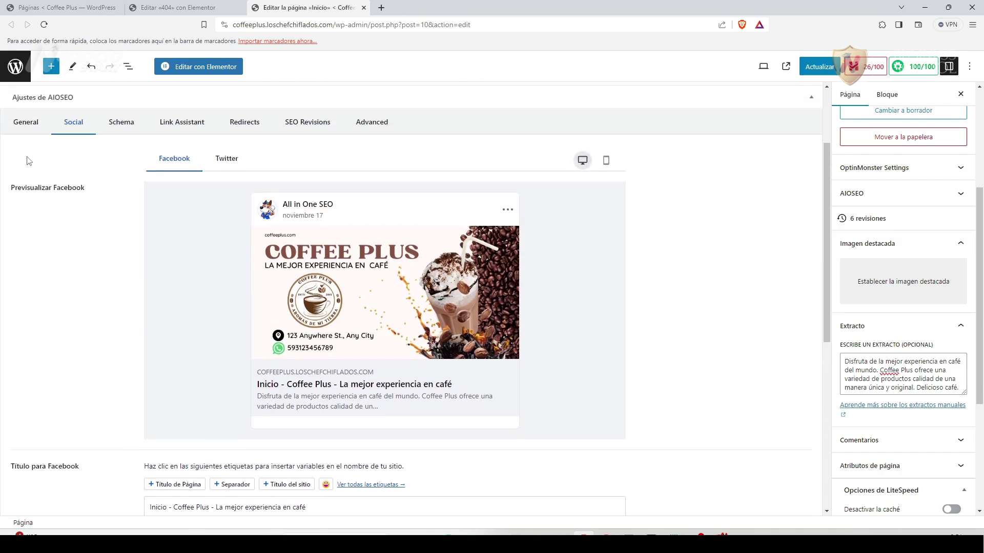
pyautogui.click(27, 128)
pyautogui.click(72, 122)
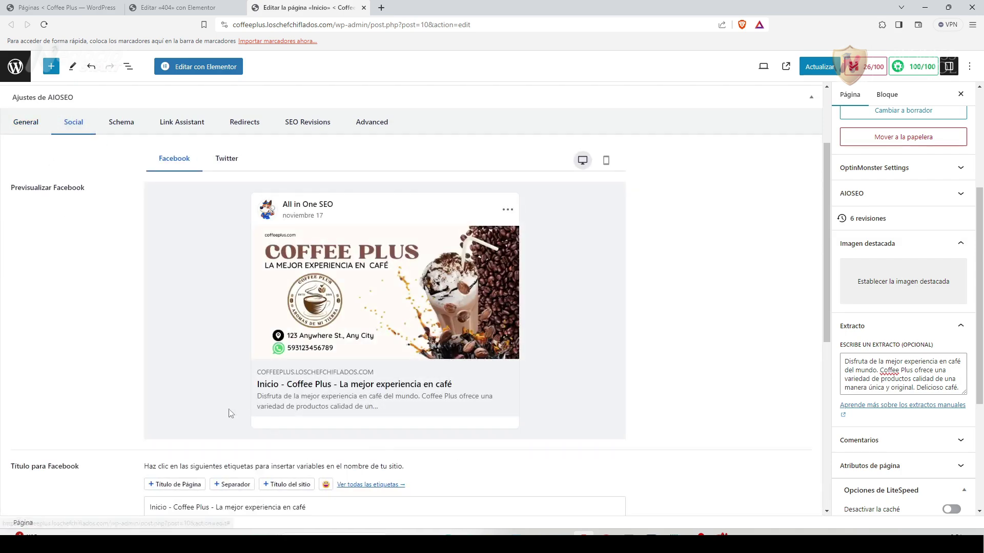
pyautogui.scroll(2, 218, 400)
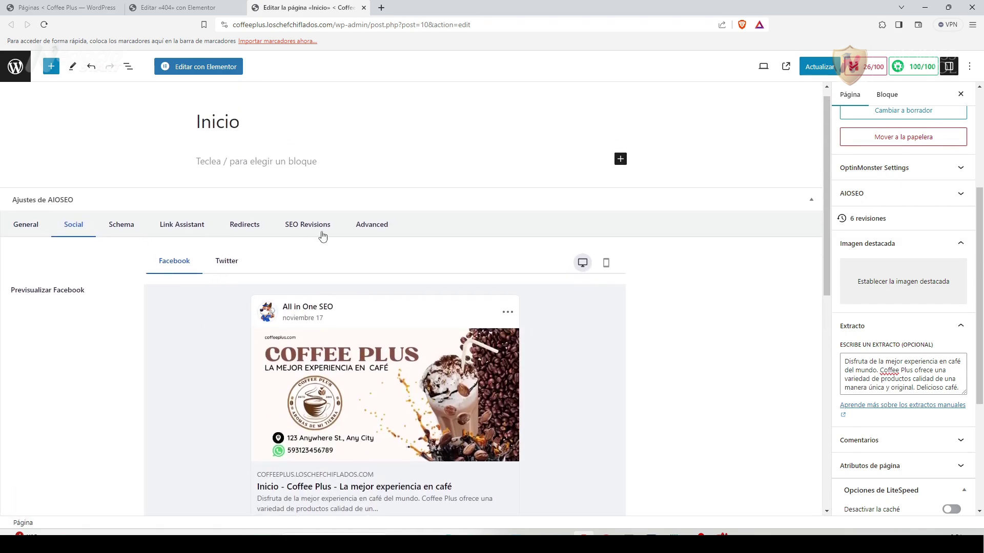
# Add cafe peruano, cafe ecuatoriano and restaurantes cafe to the Advanced tab's Palabras clave.
pyautogui.click(385, 226)
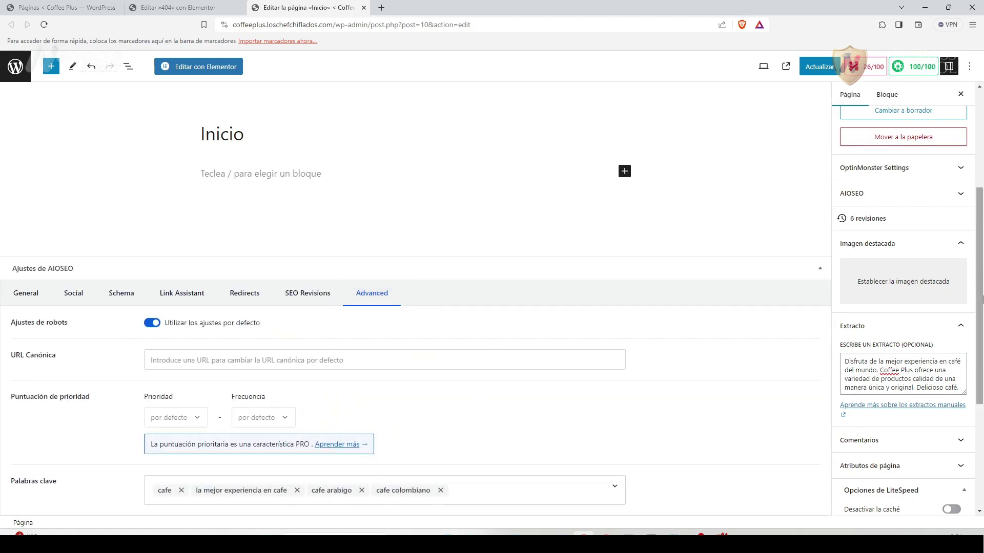
pyautogui.moveTo(979, 279); pyautogui.dragTo(980, 205)
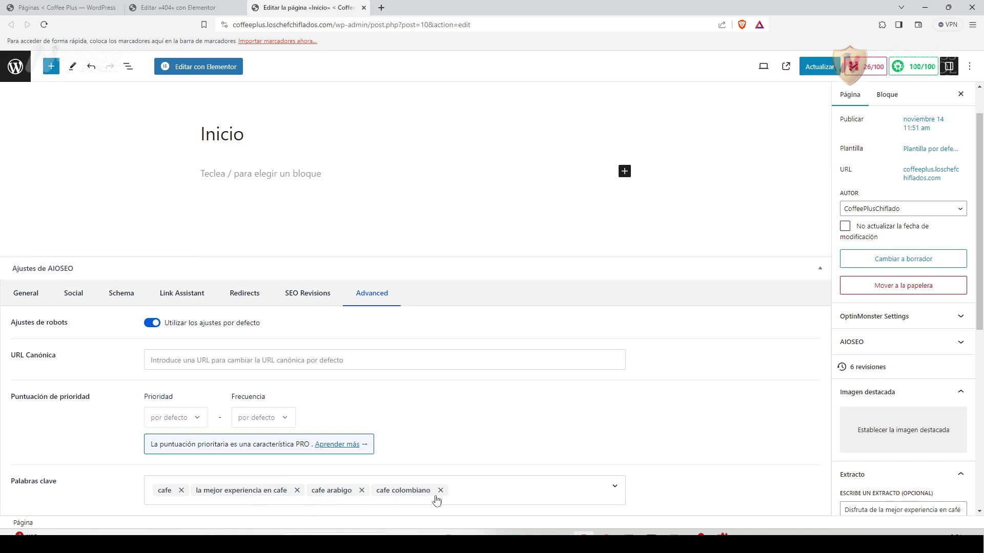
pyautogui.click(464, 493)
pyautogui.write('caf')
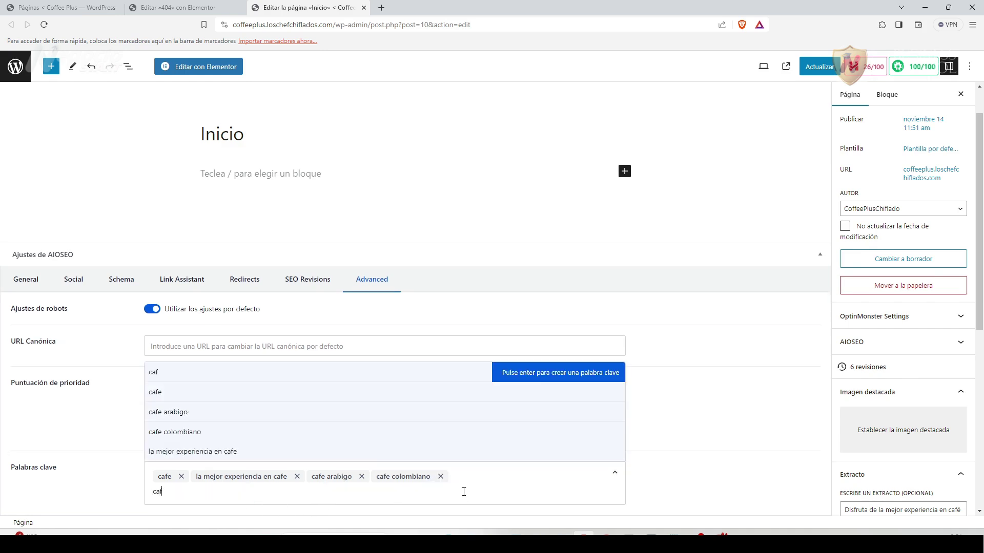
pyautogui.write('e peruano')
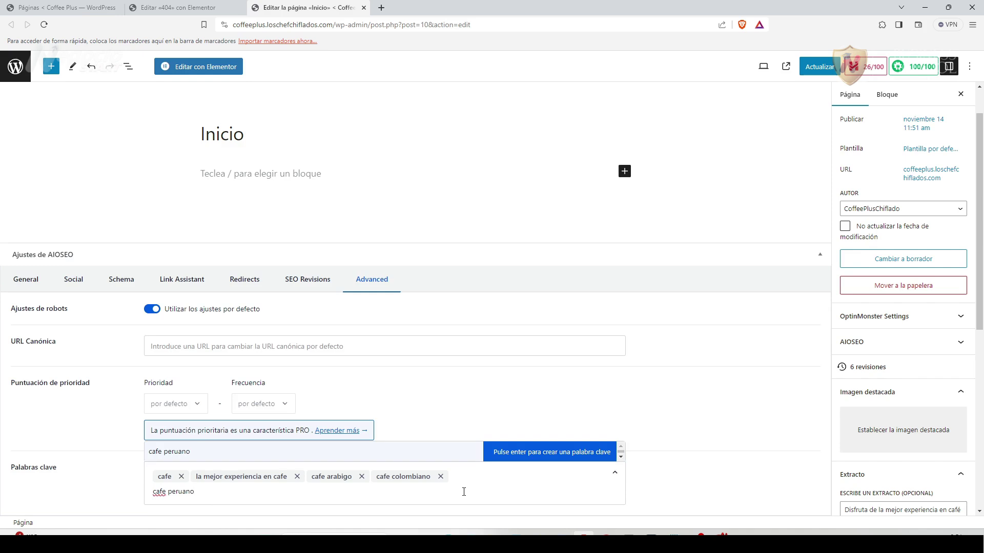
pyautogui.press('Return')
pyautogui.write('cafe ecuatoriano')
pyautogui.press('Return')
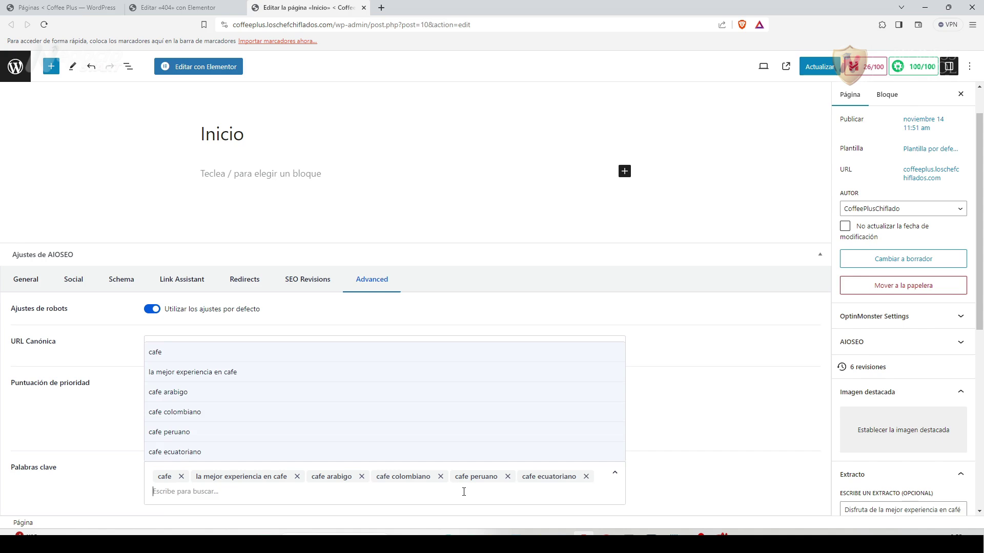
pyautogui.write('restaurante')
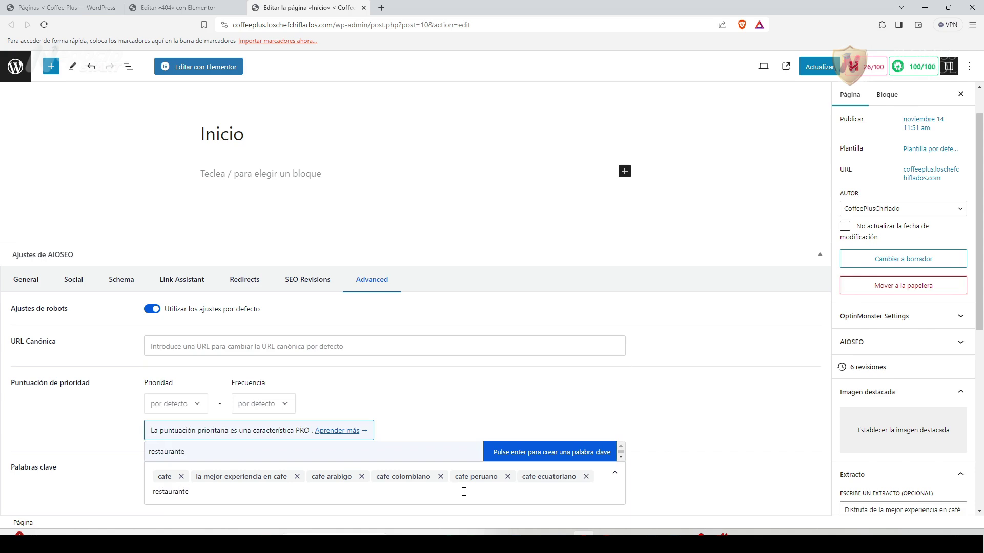
pyautogui.write('s cafe')
pyautogui.press('Return')
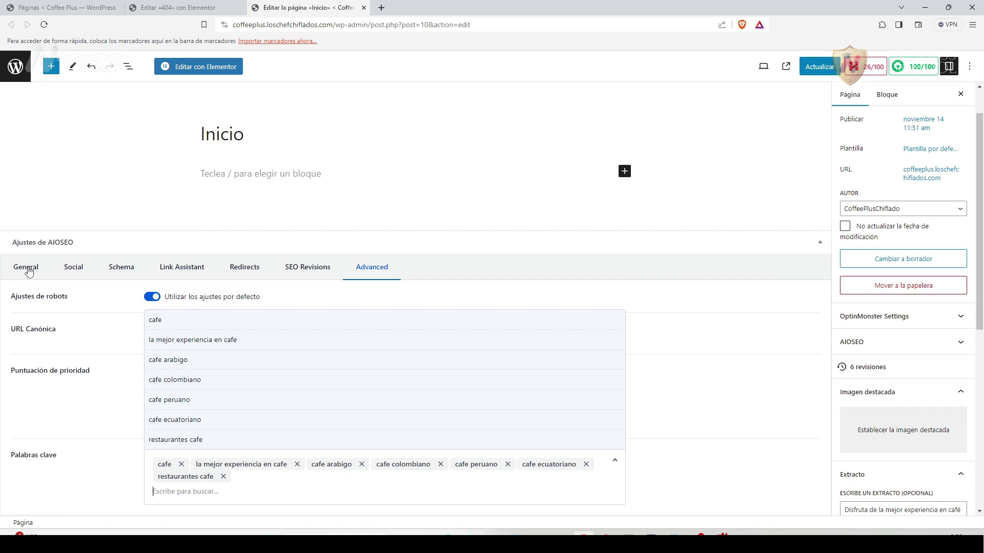
pyautogui.press('Escape')
pyautogui.scroll(-7, 897, 369)
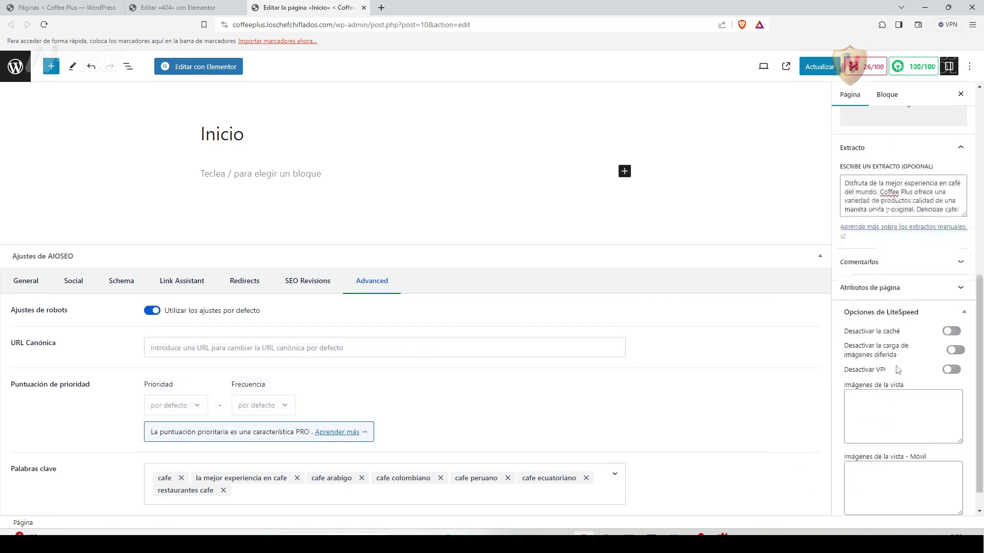
pyautogui.scroll(10, 897, 367)
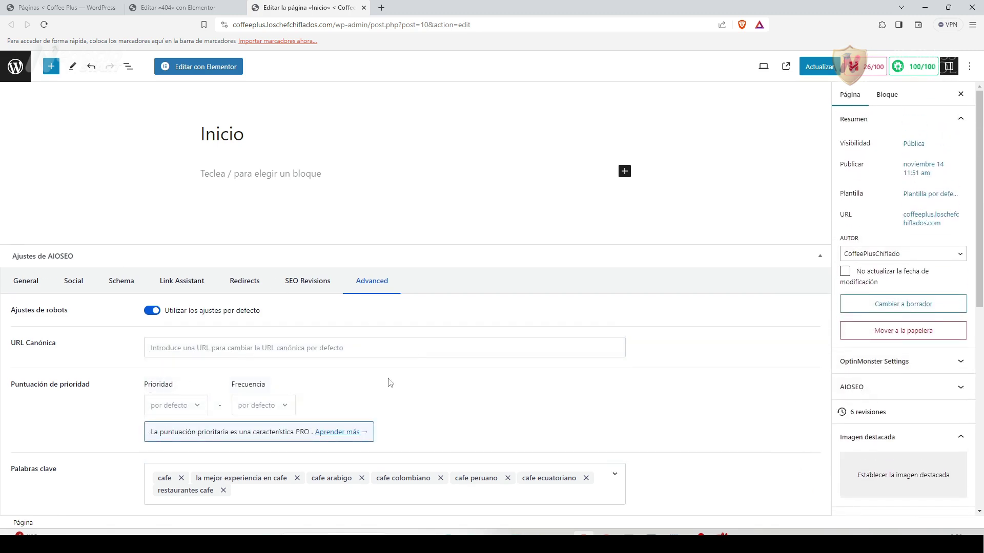
# Review the General SEO fields, then save the Inicio page with Actualizar.
pyautogui.click(23, 285)
pyautogui.scroll(-2, 424, 414)
pyautogui.scroll(-5, 405, 441)
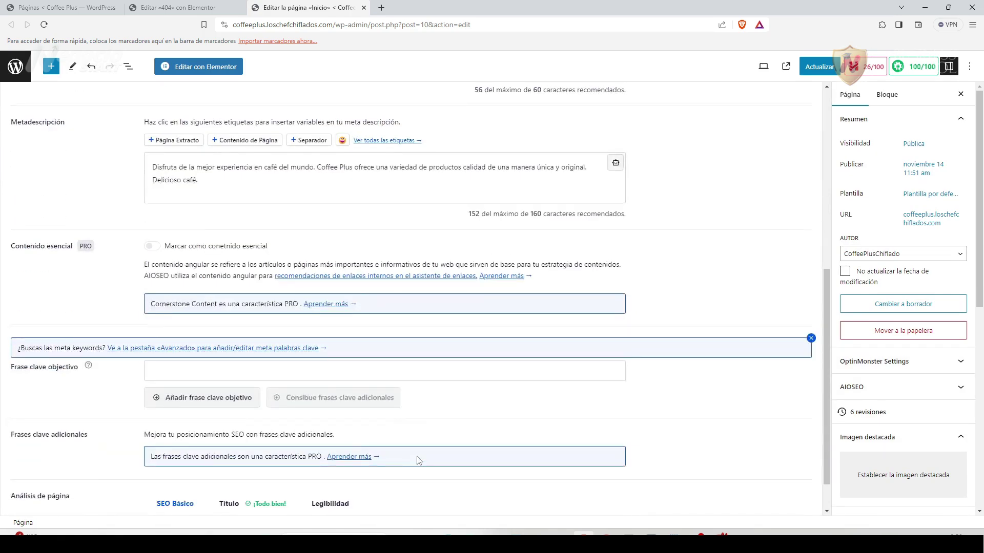
pyautogui.scroll(-1, 418, 461)
pyautogui.scroll(6, 421, 461)
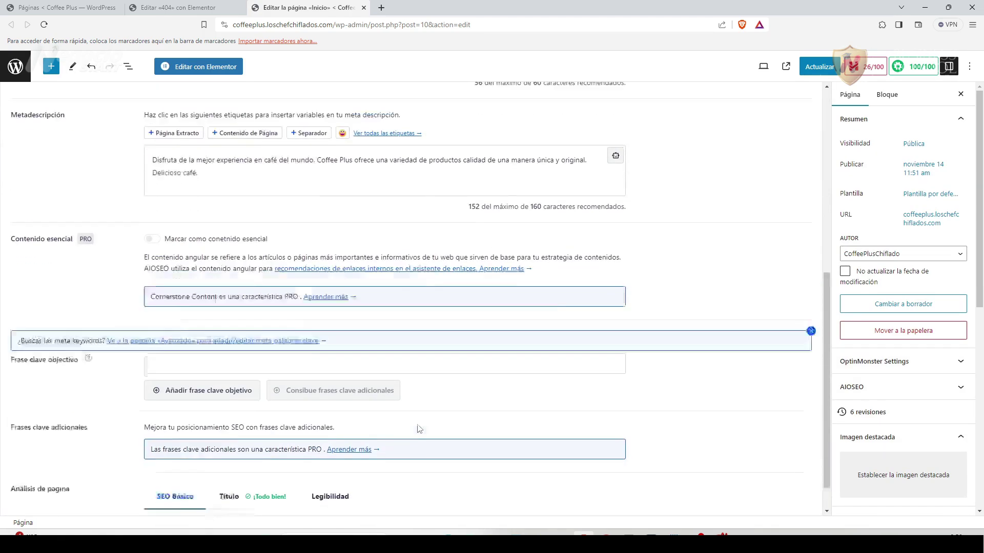
pyautogui.scroll(2, 433, 402)
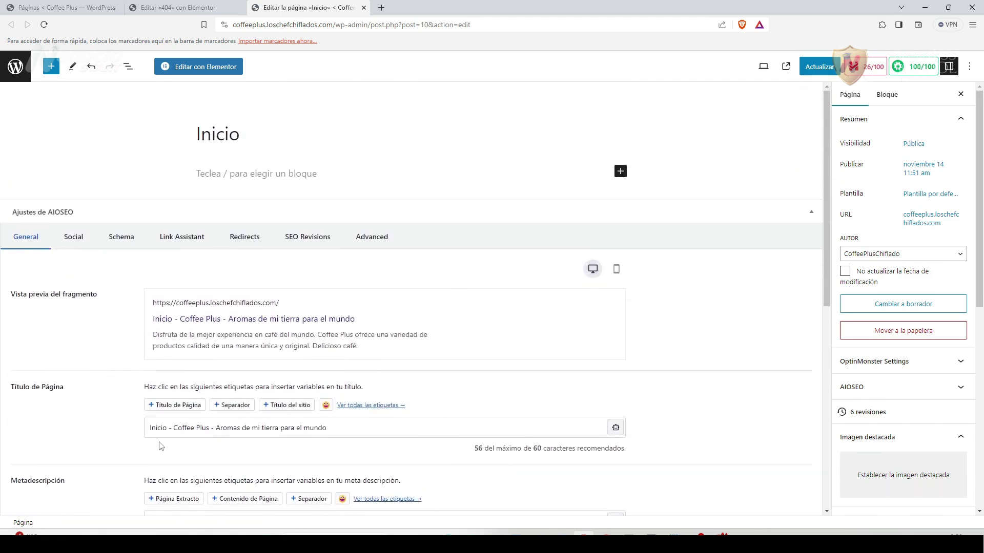
pyautogui.scroll(-2, 105, 413)
pyautogui.scroll(2, 105, 414)
pyautogui.click(820, 67)
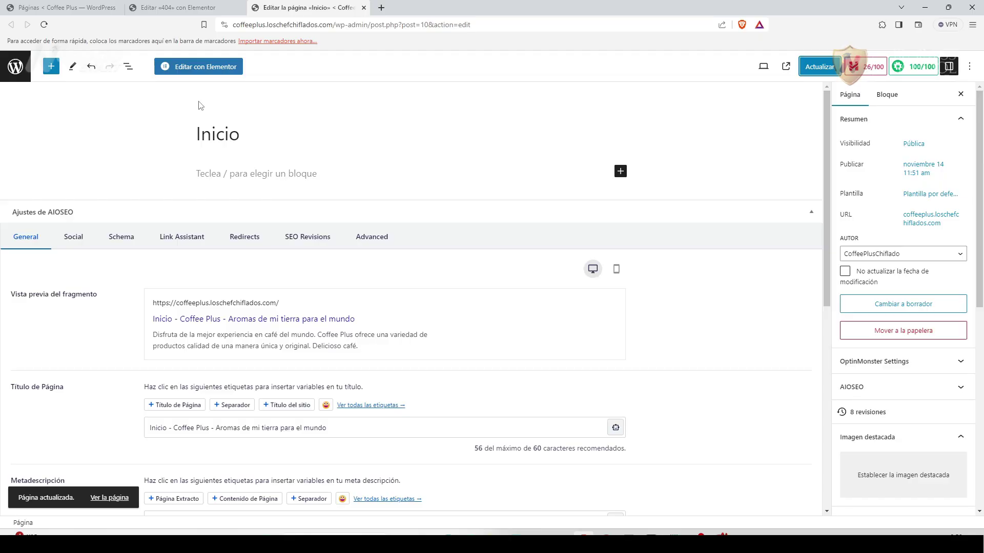
# Open the Inicio page with Editar con Elementor and scroll the loaded canvas.
pyautogui.click(224, 68)
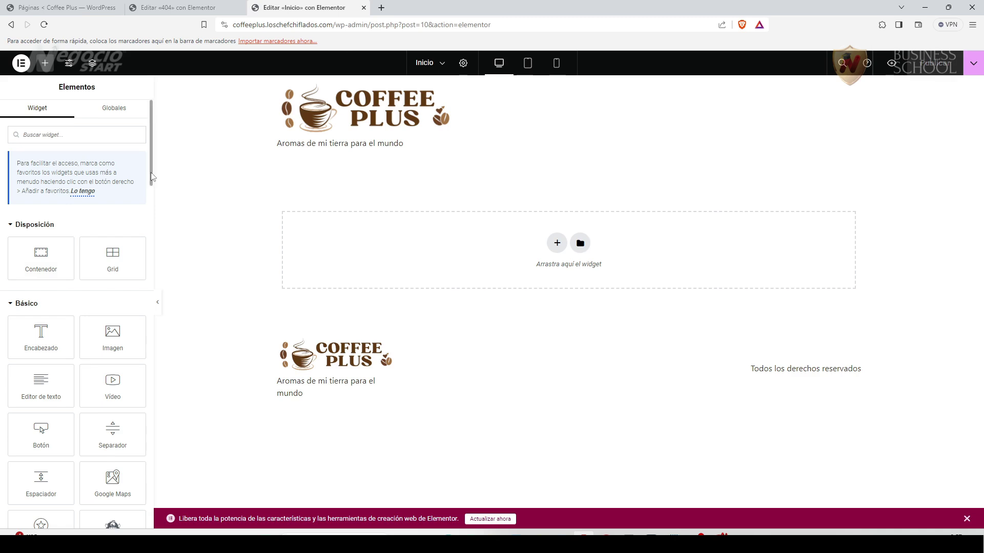
pyautogui.scroll(-2, 152, 197)
pyautogui.moveTo(151, 194); pyautogui.dragTo(154, 148)
# Open the saved templates library, then browse the AAAAA kit's templates and screenshots folders.
pyautogui.click(580, 244)
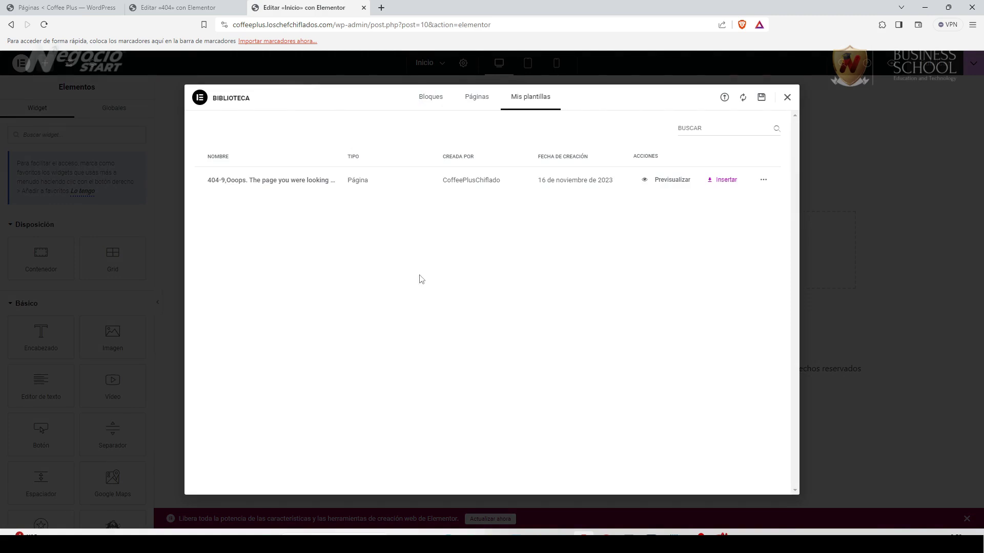
pyautogui.click(494, 533)
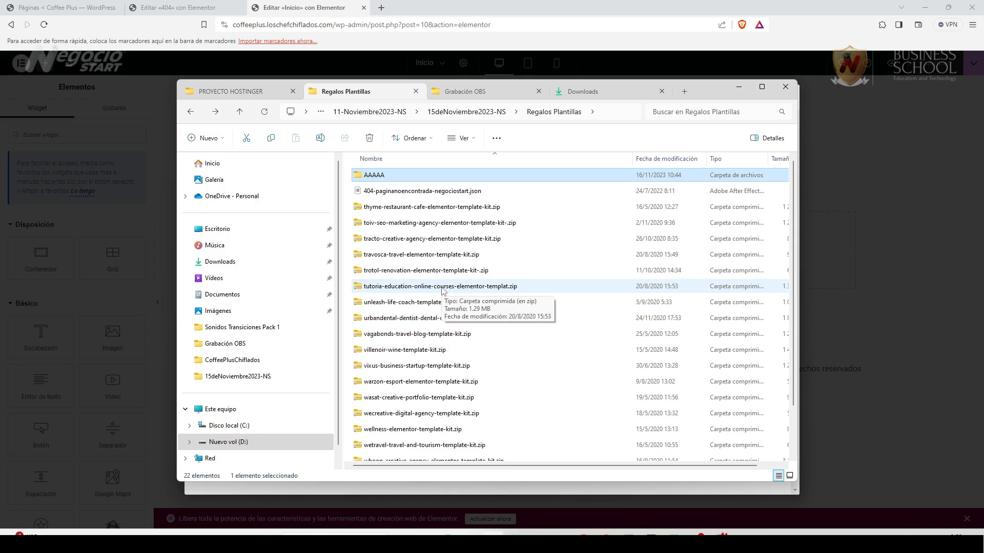
pyautogui.doubleClick(374, 176)
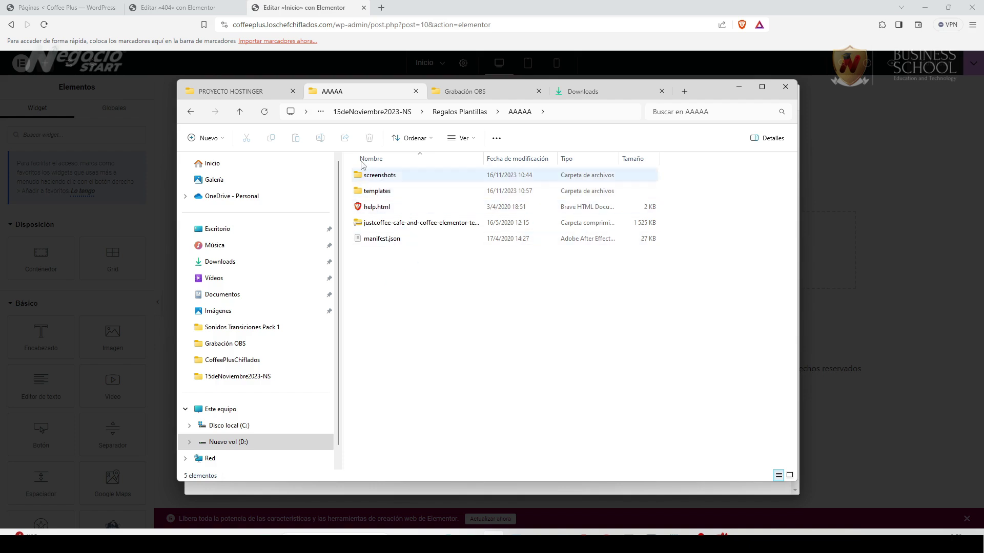
pyautogui.doubleClick(386, 194)
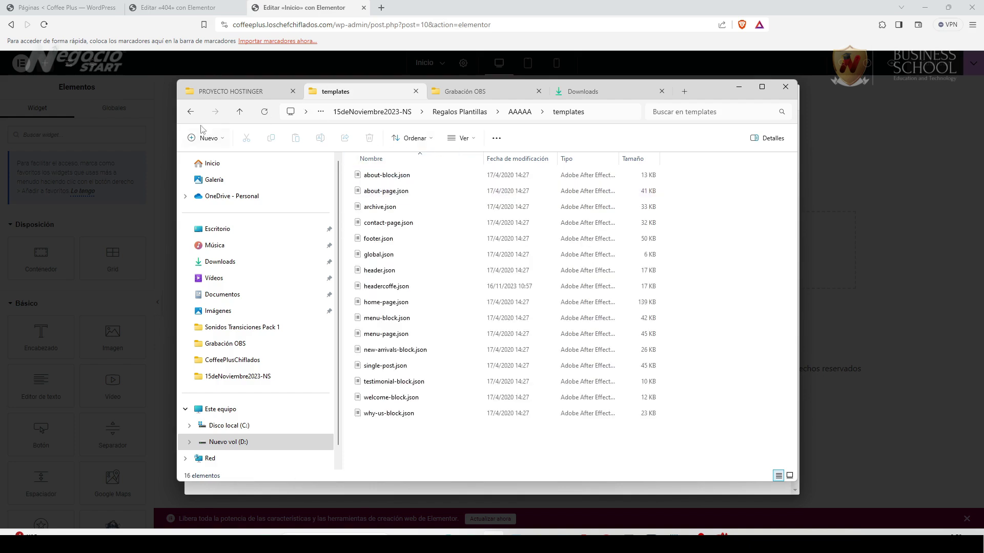
pyautogui.click(191, 113)
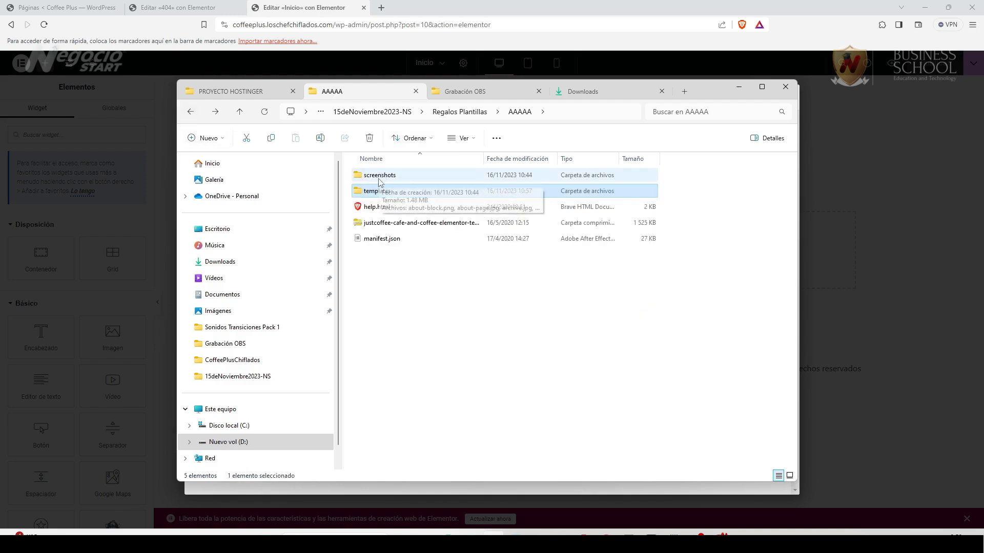
pyautogui.doubleClick(380, 175)
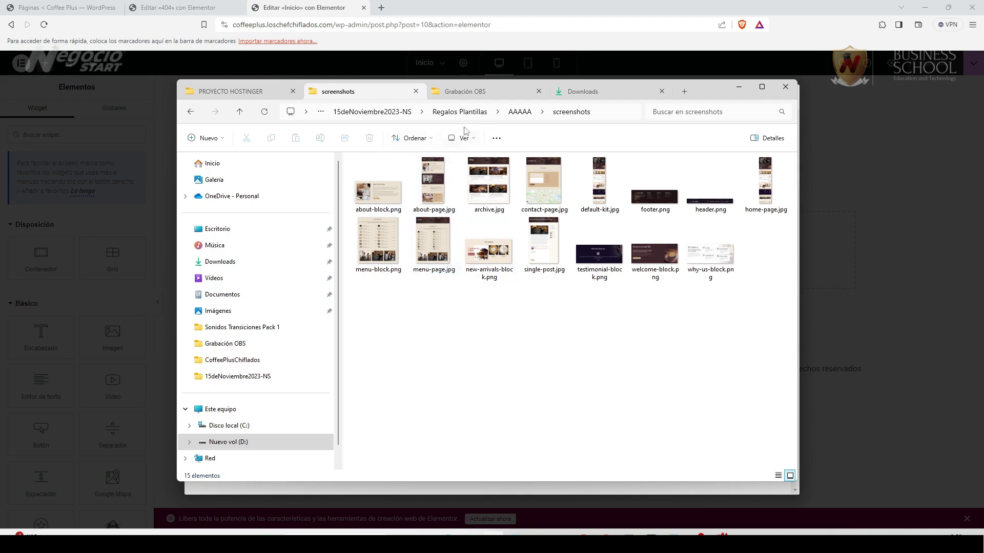
pyautogui.click(518, 114)
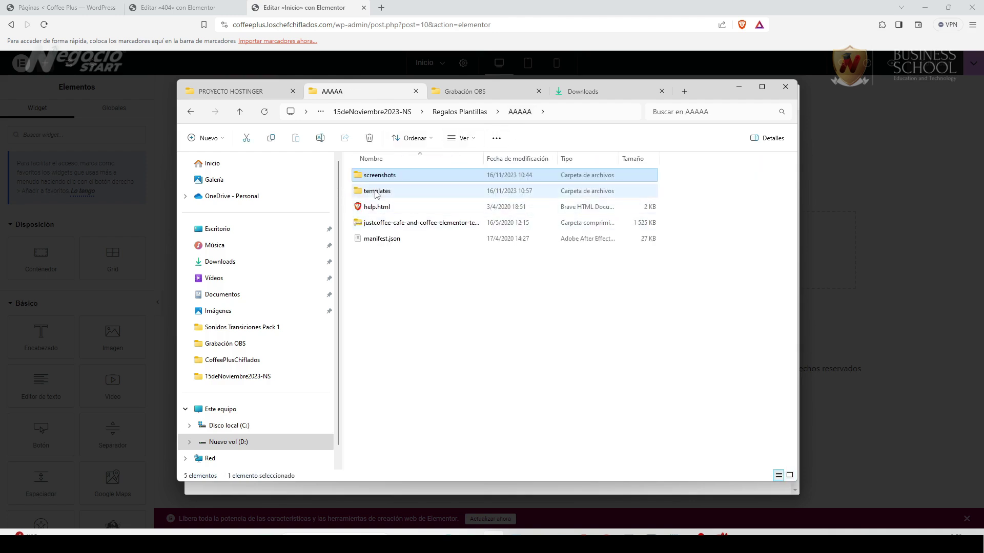
# Check the thyme zip in Regalos Plantillas, then reopen AAAAA > templates and move the window aside.
pyautogui.click(460, 112)
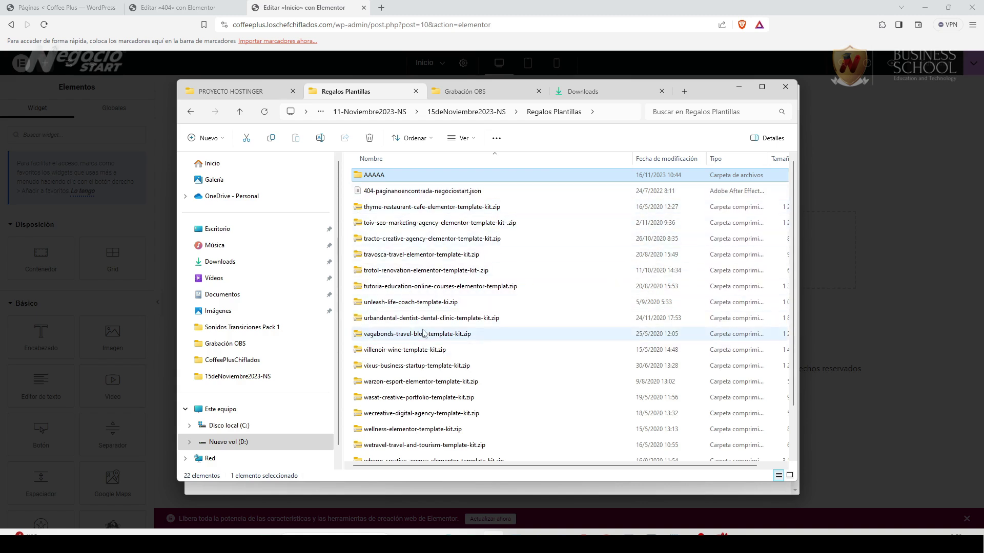
pyautogui.click(384, 211)
pyautogui.rightClick(394, 207)
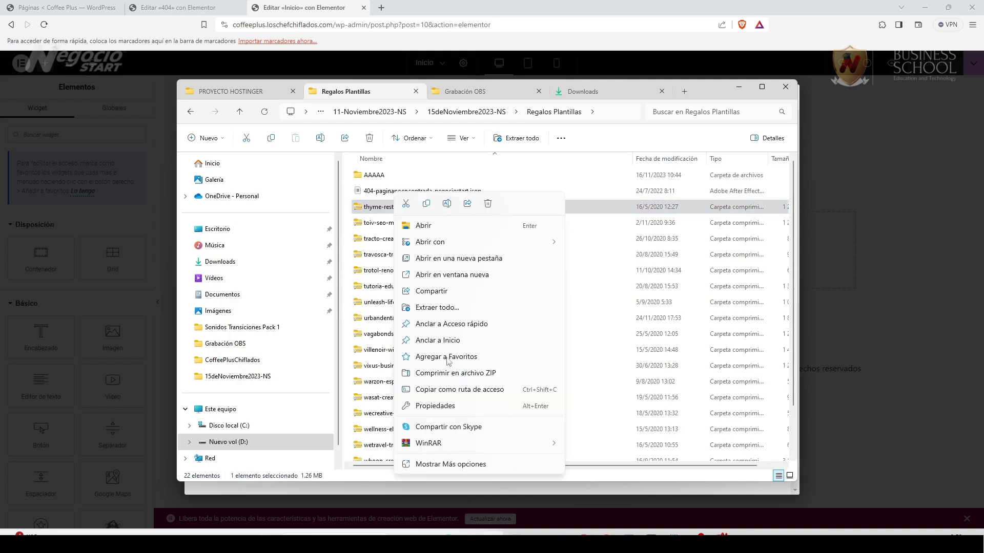
pyautogui.moveTo(454, 447)
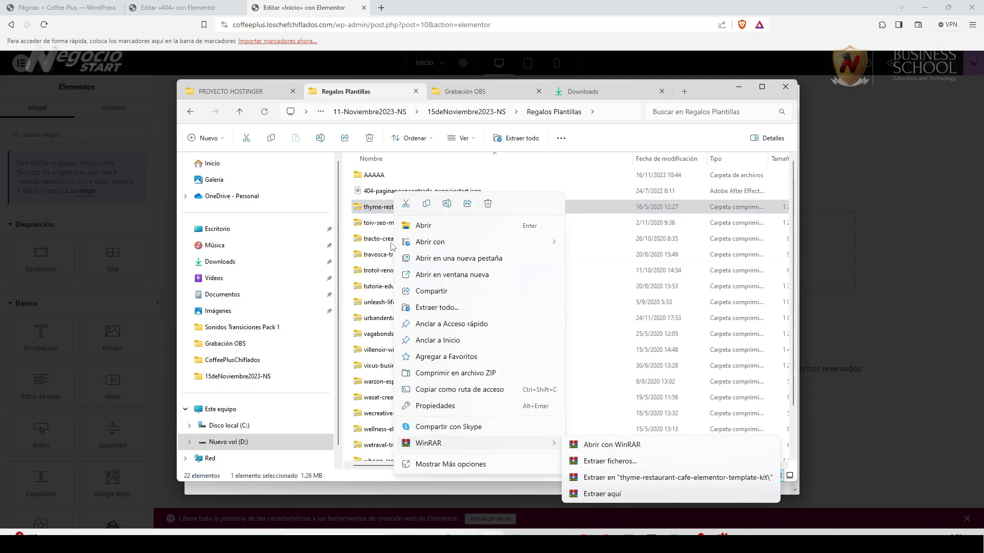
pyautogui.click(367, 175)
pyautogui.press('F2')
pyautogui.doubleClick(359, 177)
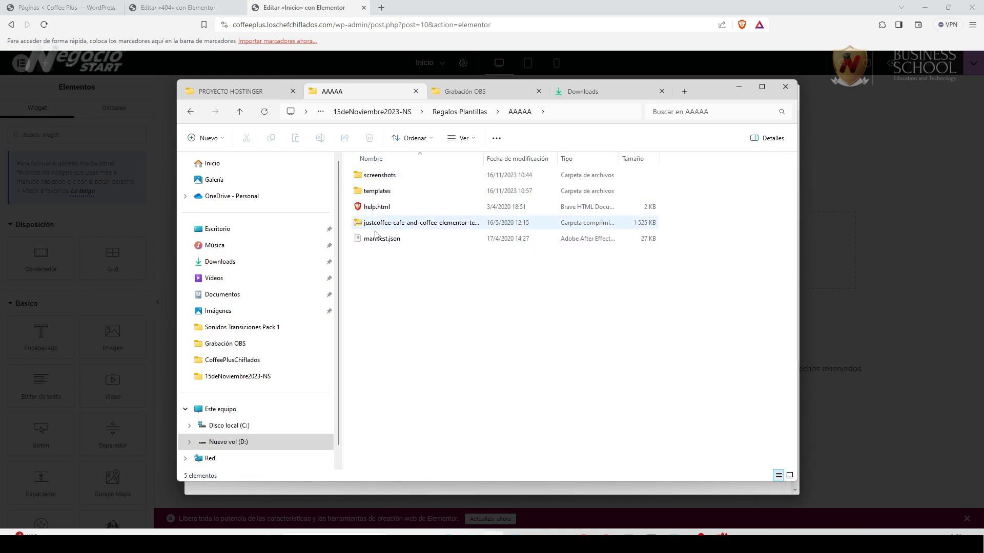
pyautogui.doubleClick(380, 192)
pyautogui.moveTo(713, 92); pyautogui.dragTo(373, 97)
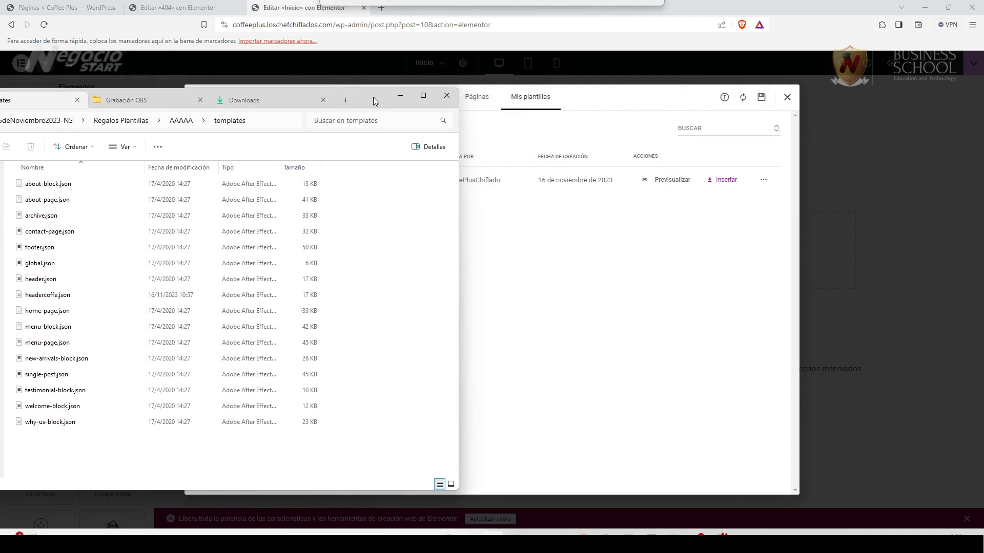
# Import home-page.json into the template library and insert the Home – Page template with its page settings.
pyautogui.click(547, 284)
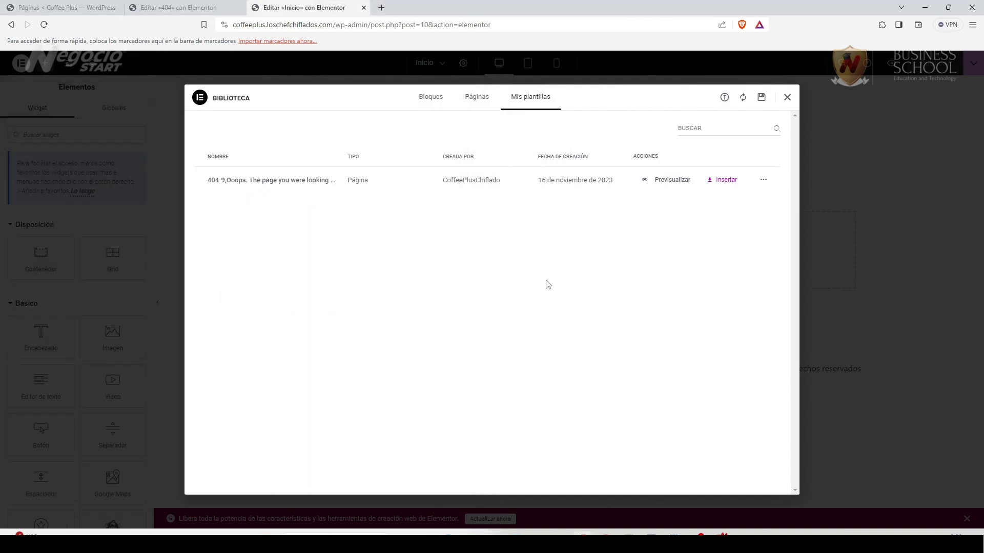
pyautogui.click(724, 98)
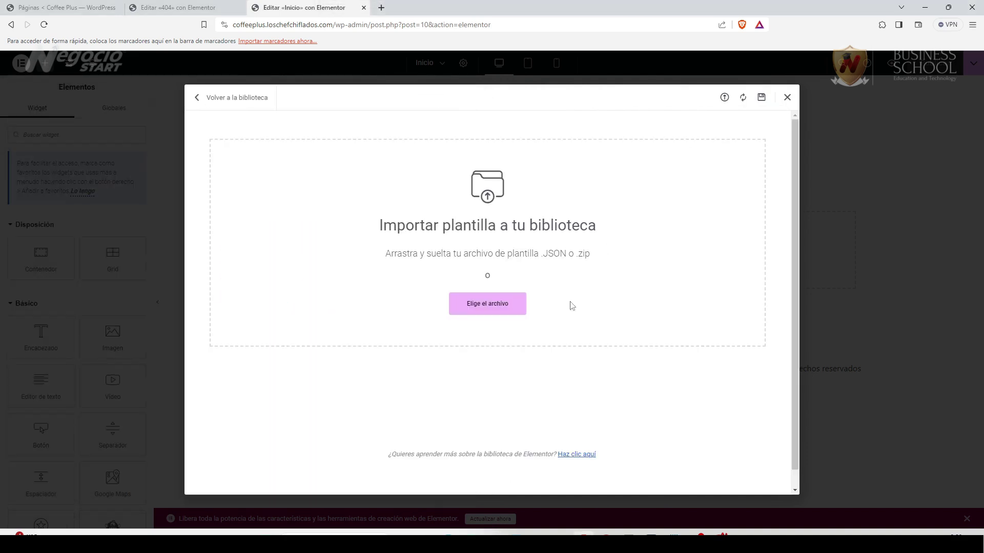
pyautogui.click(447, 535)
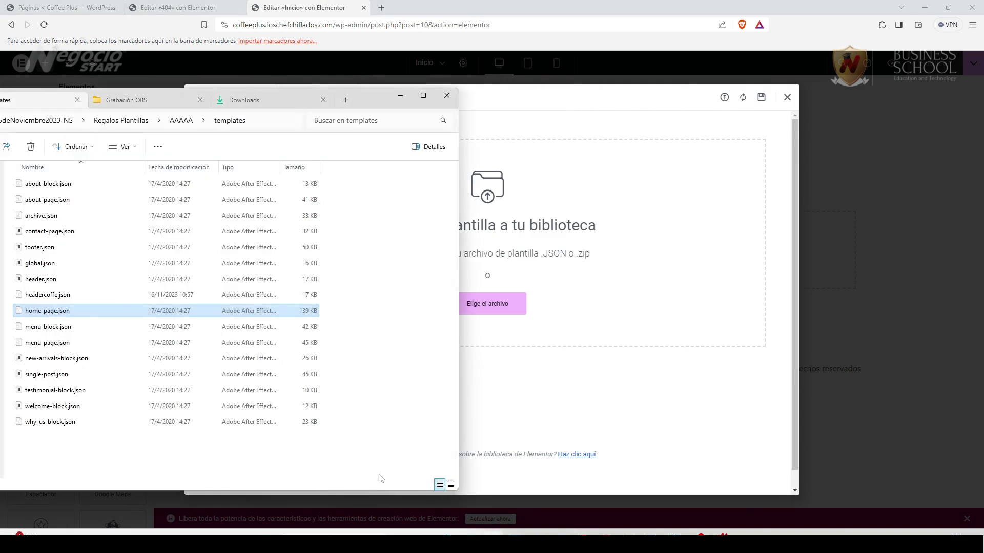
pyautogui.moveTo(57, 313); pyautogui.dragTo(521, 302)
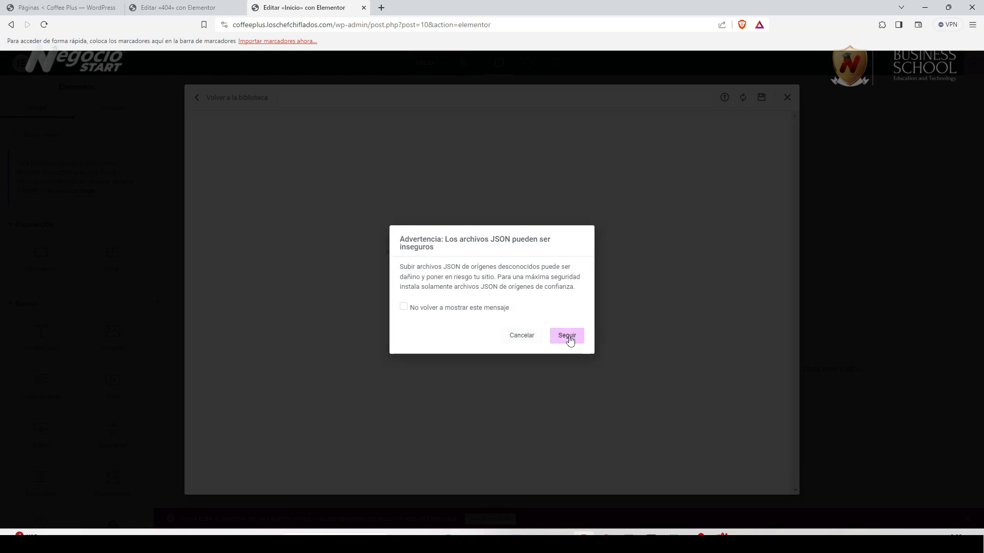
pyautogui.click(568, 337)
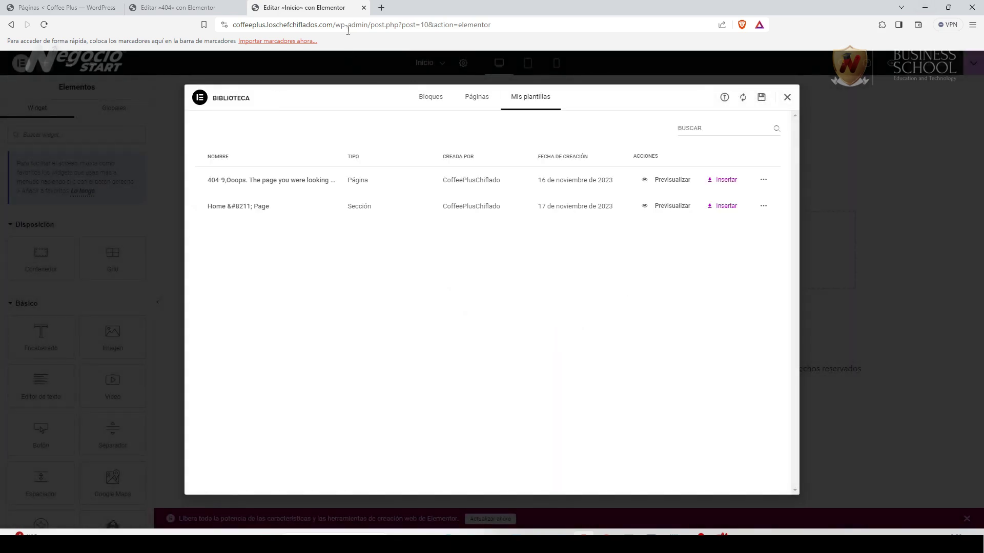
pyautogui.click(724, 207)
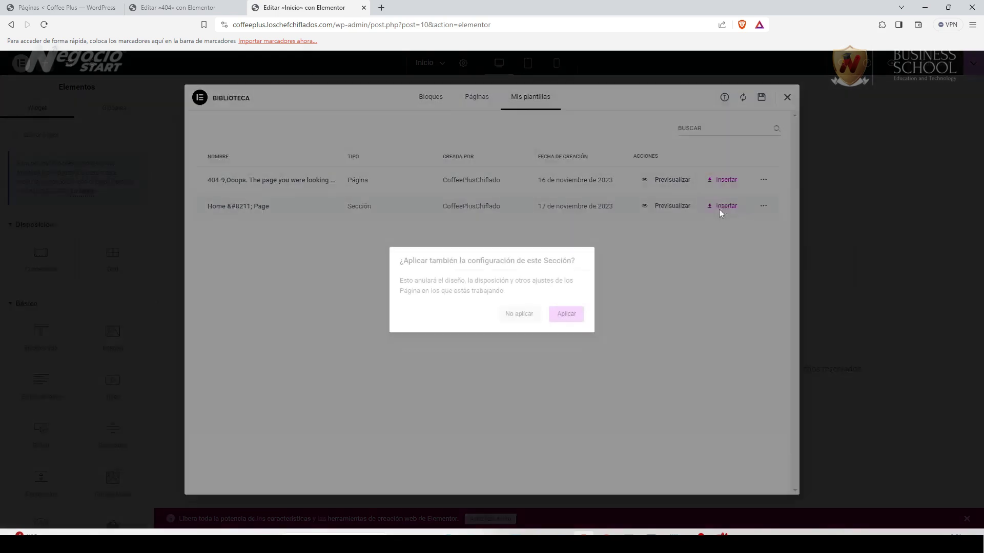
pyautogui.click(566, 314)
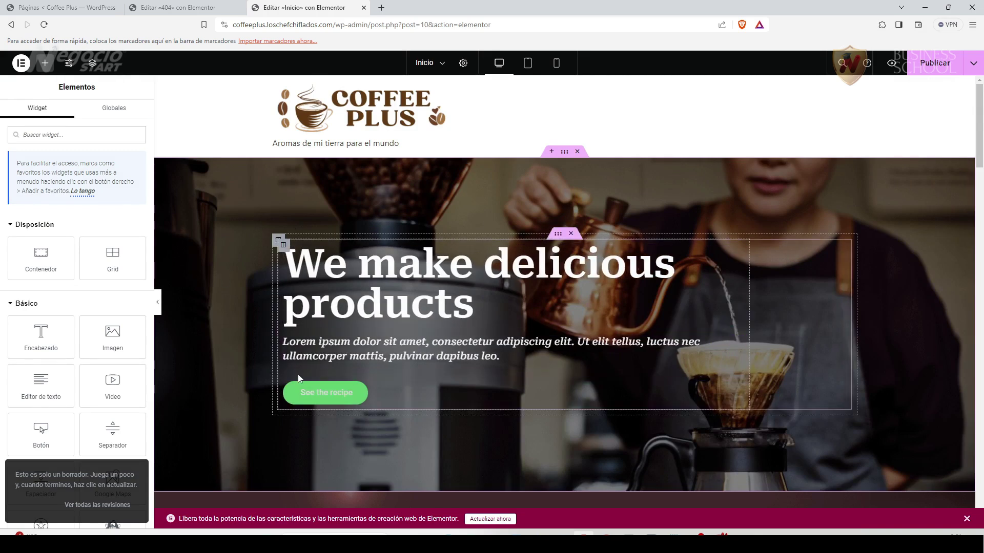
pyautogui.scroll(-3, 301, 361)
pyautogui.scroll(-4, 300, 361)
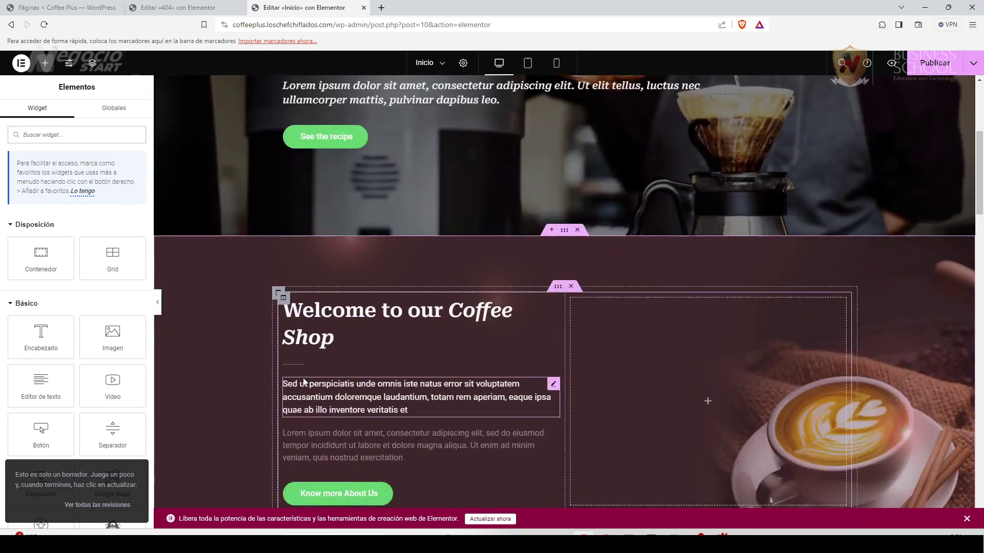
pyautogui.scroll(-10, 446, 369)
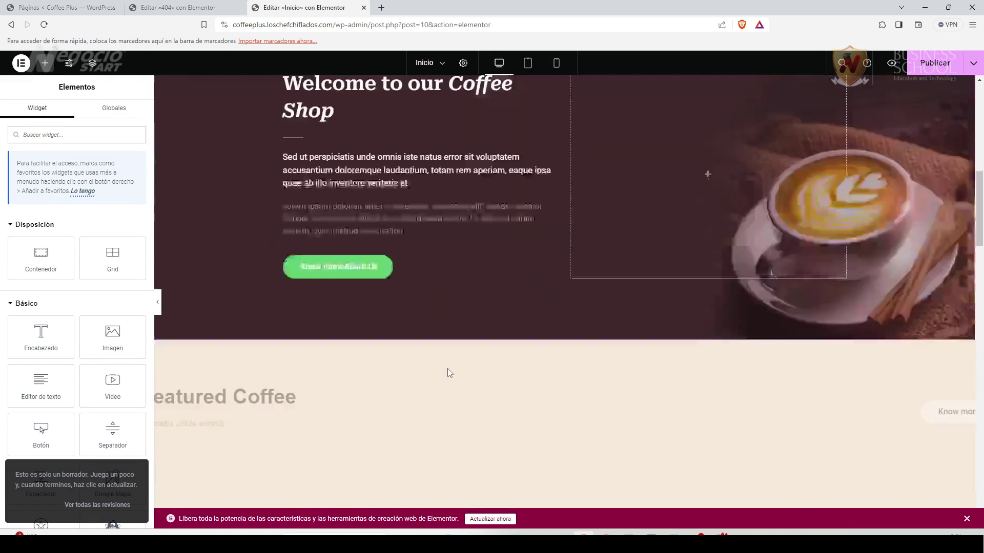
pyautogui.scroll(-15, 447, 368)
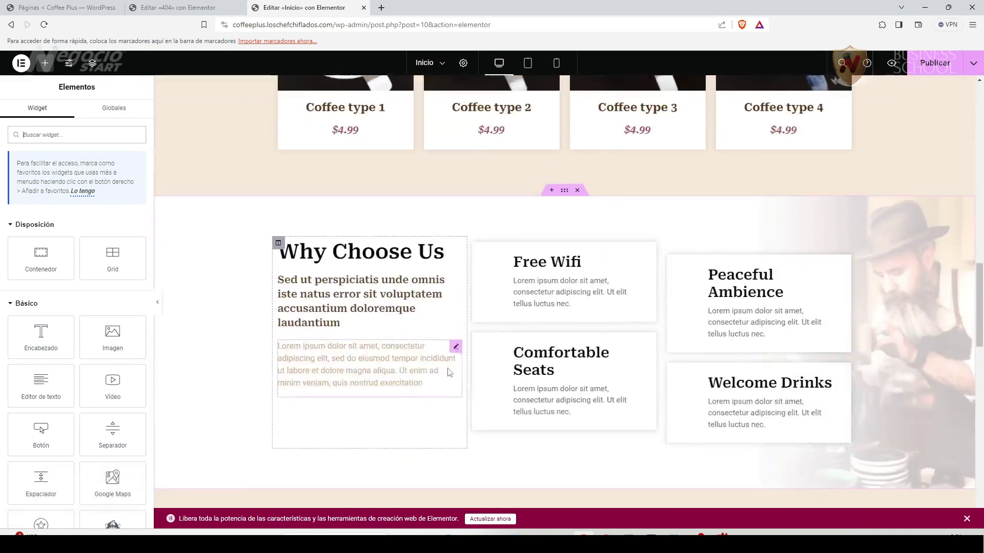
pyautogui.scroll(-15, 447, 368)
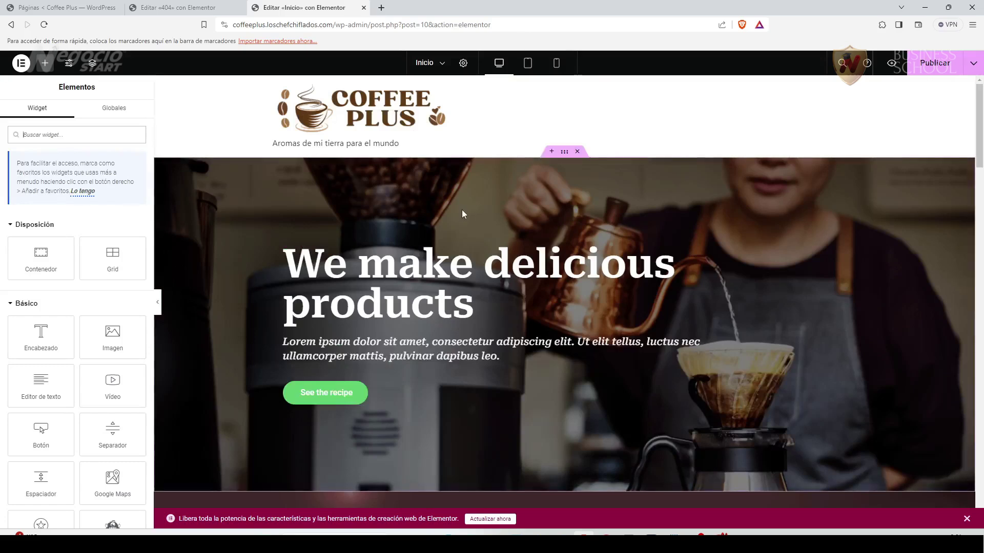
pyautogui.moveTo(979, 109); pyautogui.dragTo(979, 126)
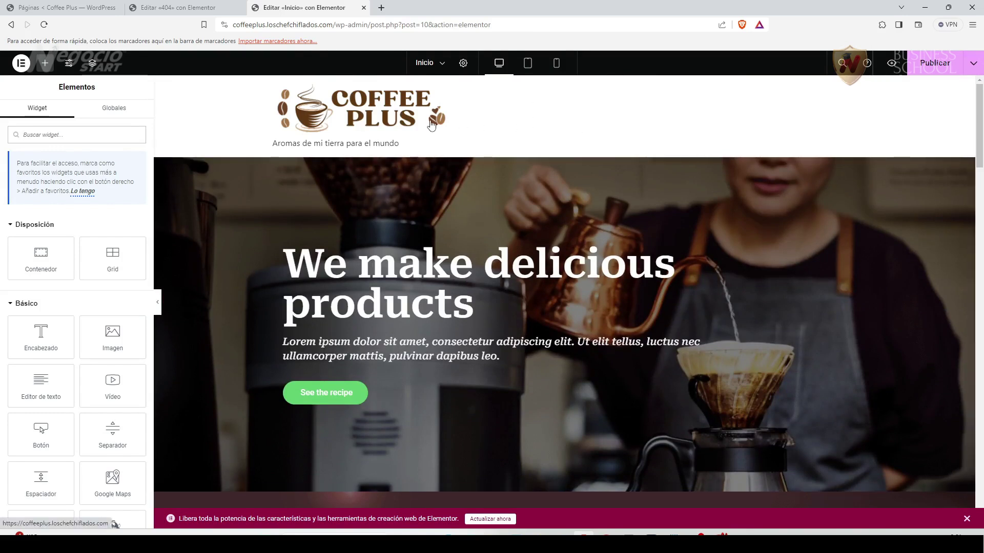
# Create a menu named 'Menú Principal' assigned to the header location.
pyautogui.click(69, 8)
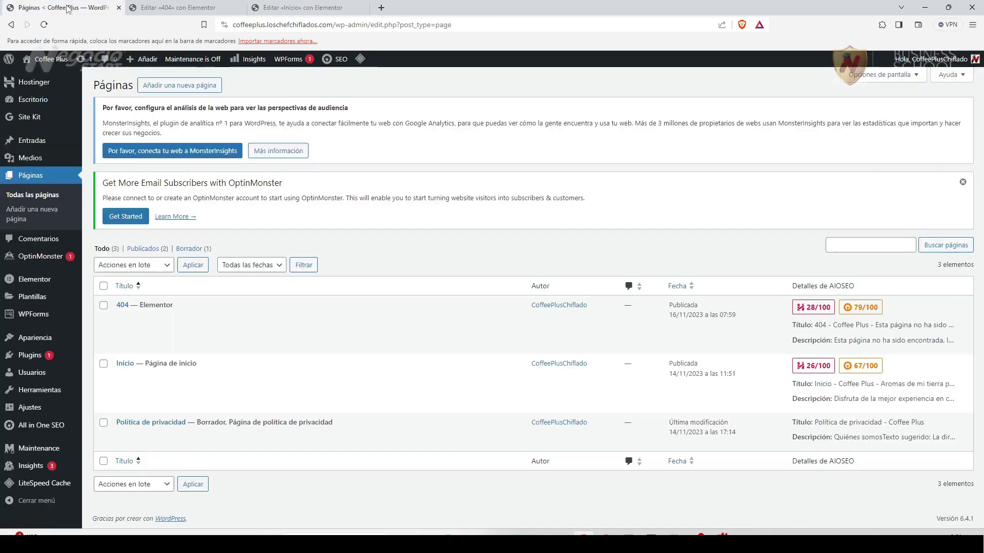
pyautogui.moveTo(41, 494)
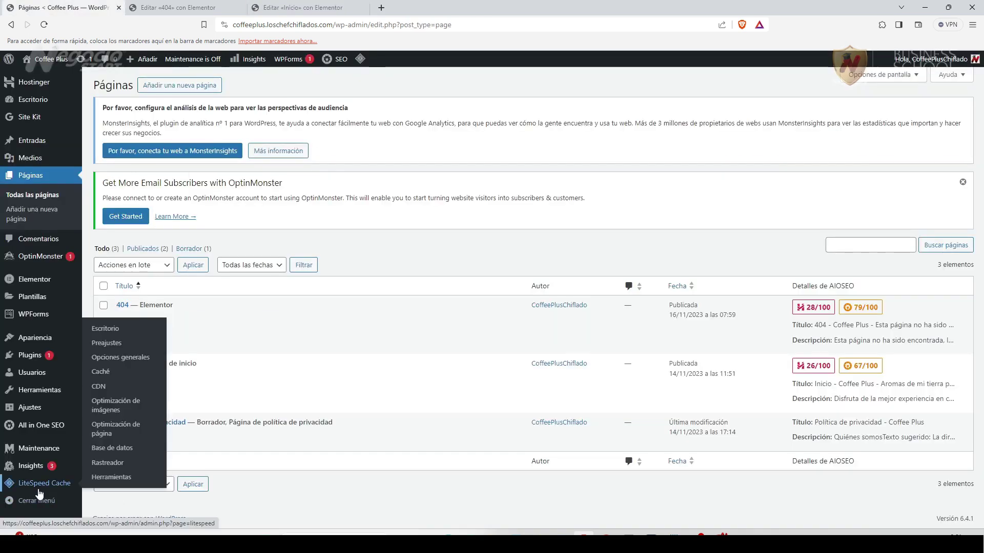
pyautogui.moveTo(32, 346)
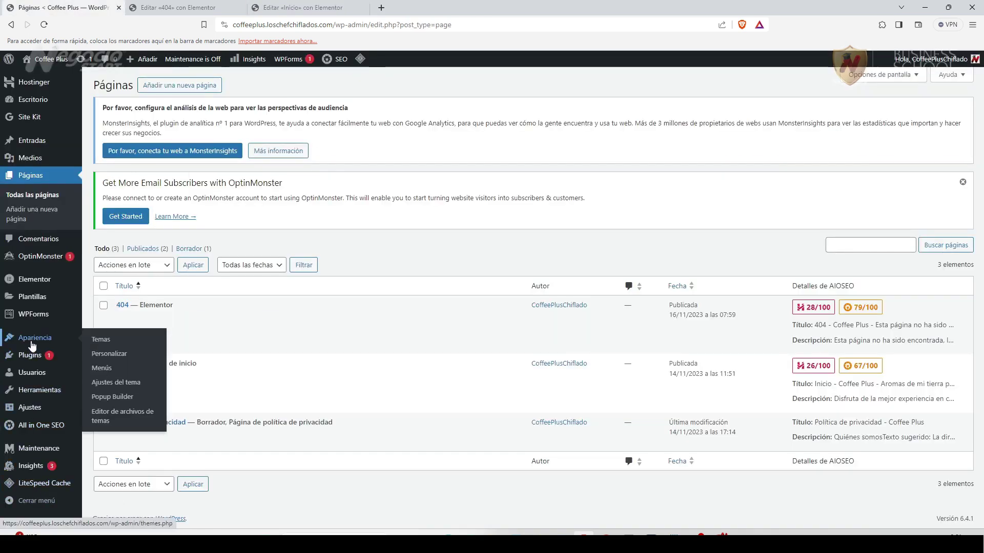
pyautogui.click(103, 369)
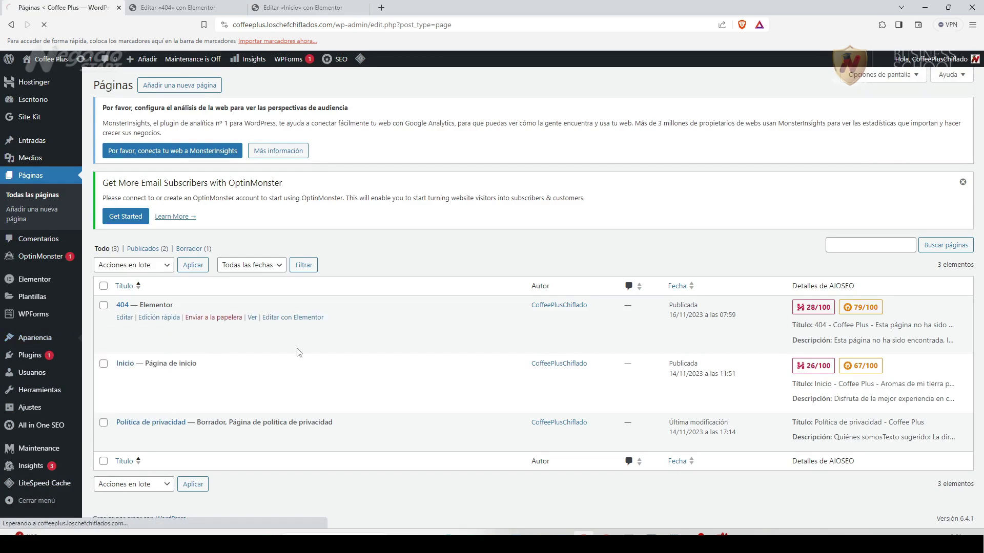
pyautogui.scroll(-1, 273, 481)
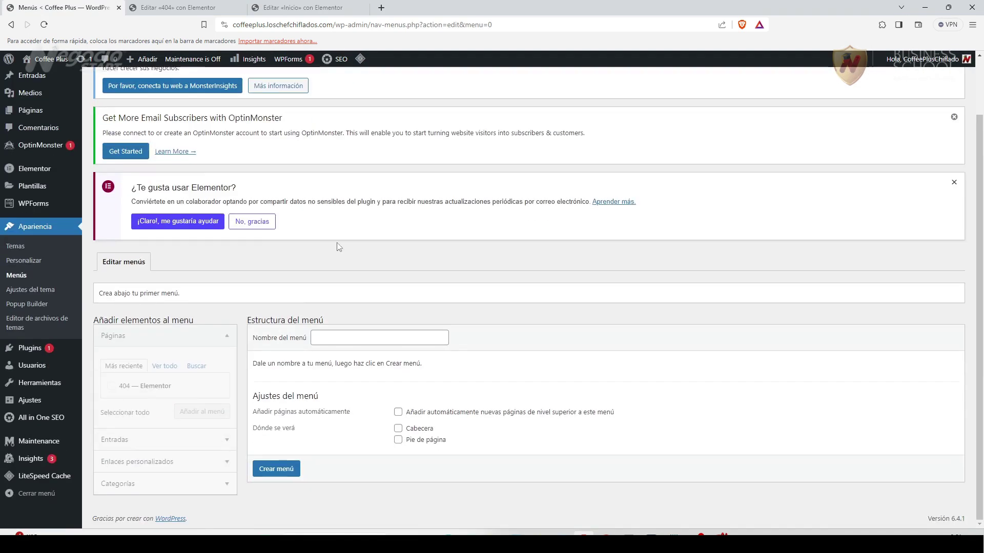
pyautogui.click(340, 337)
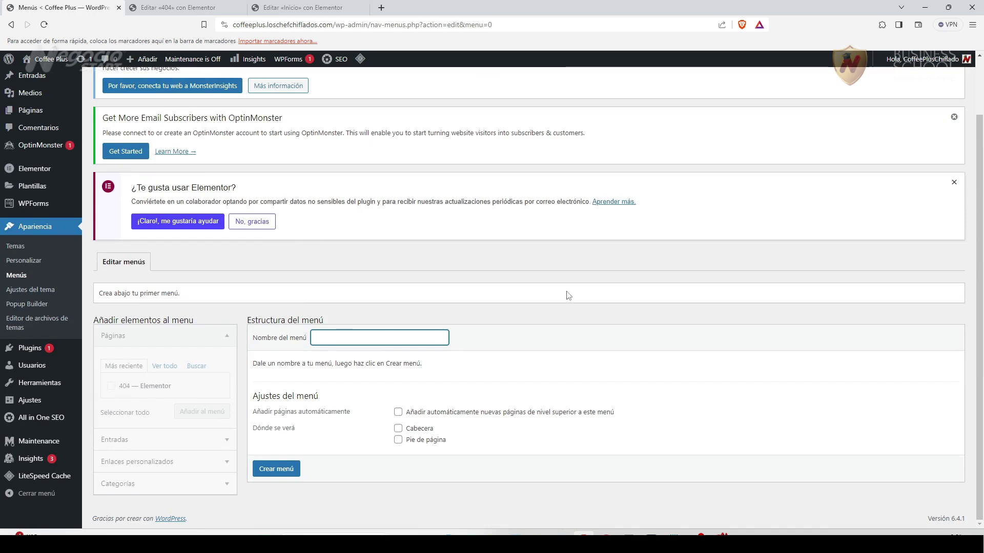
pyautogui.write('Menú Principal')
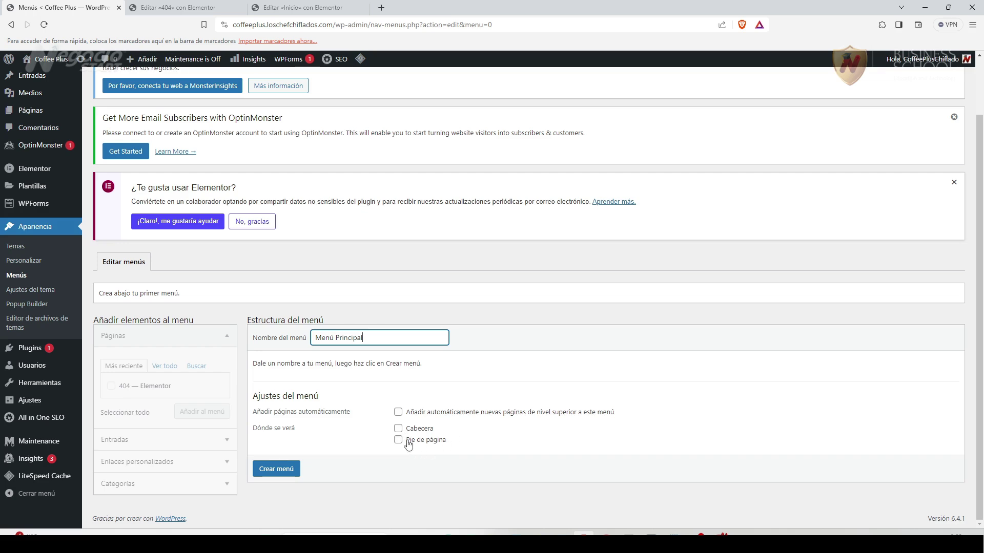
pyautogui.click(398, 429)
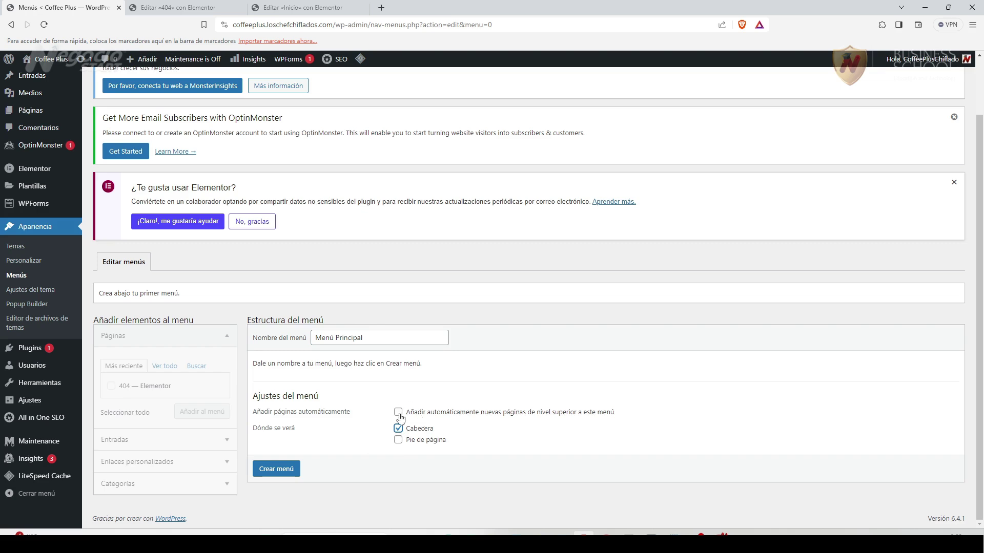
pyautogui.click(276, 469)
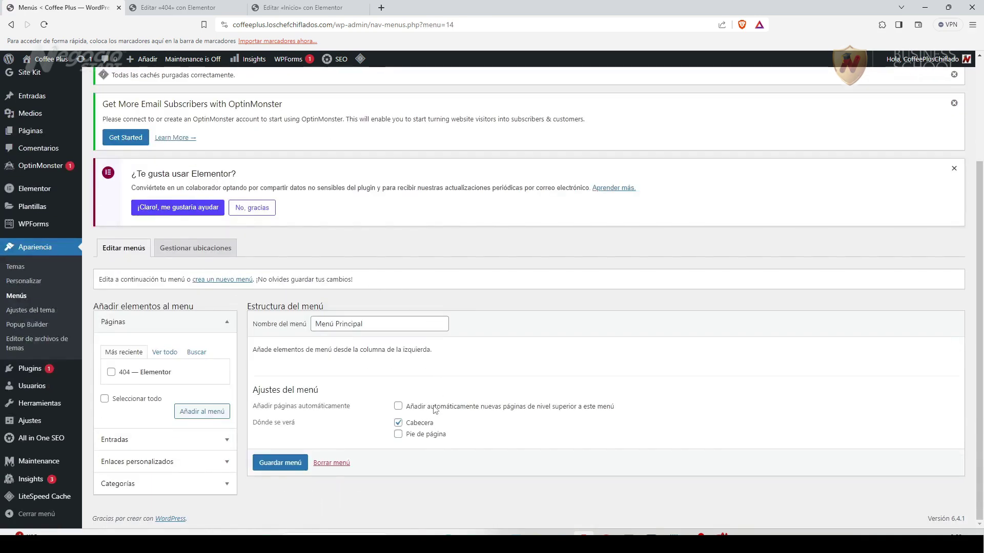
# Add another menu named 'Menú Secundario' with the Pie de página location ticked.
pyautogui.click(237, 286)
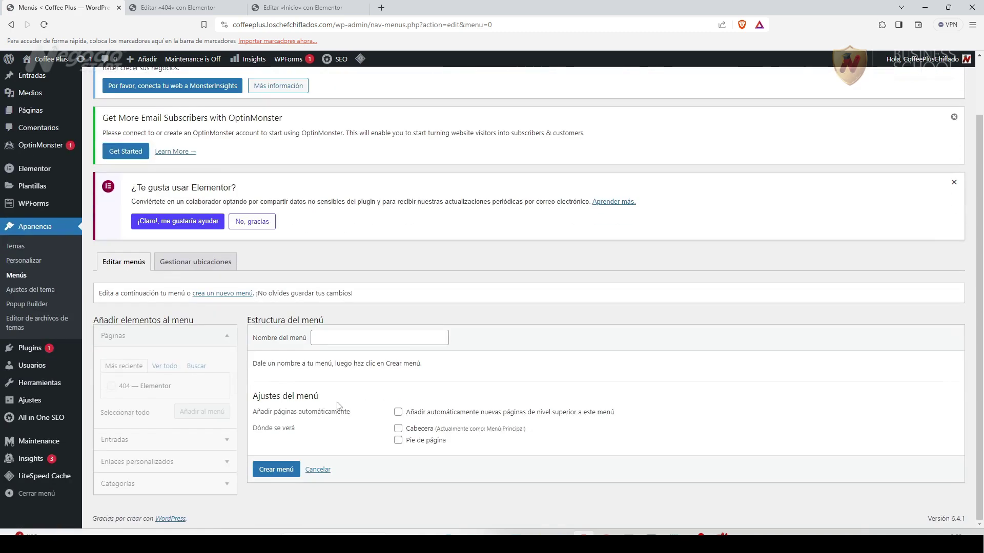
pyautogui.click(338, 336)
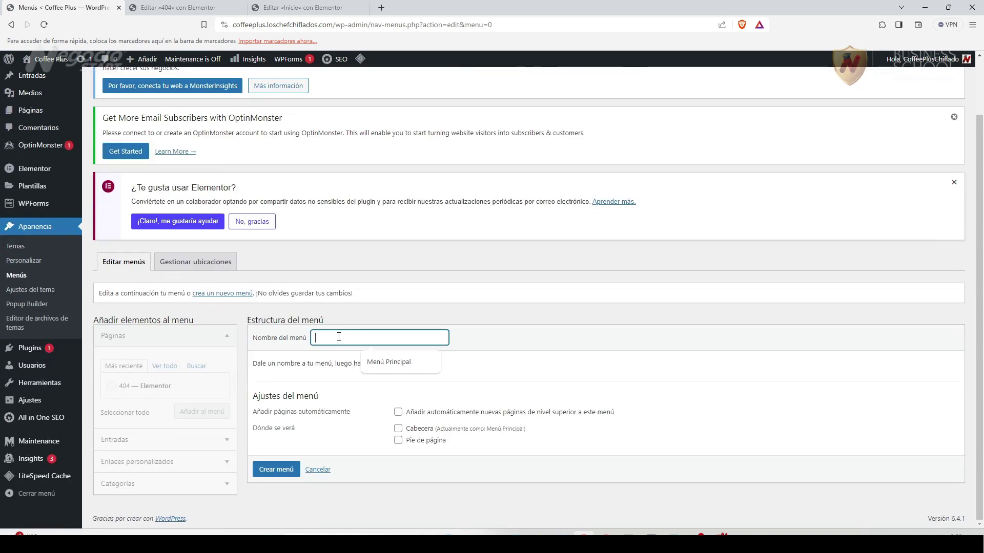
pyautogui.write('Menú Secundario')
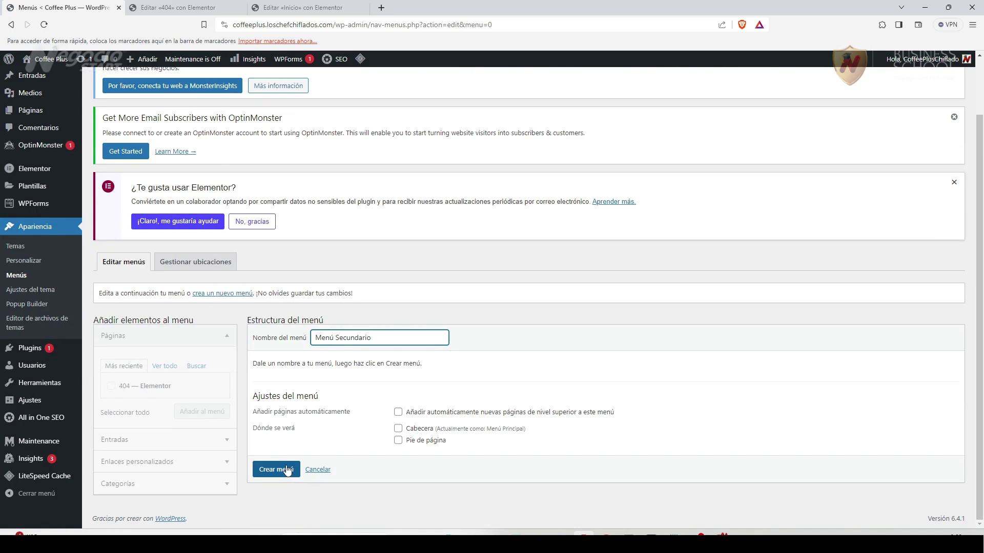
pyautogui.click(398, 441)
pyautogui.click(276, 469)
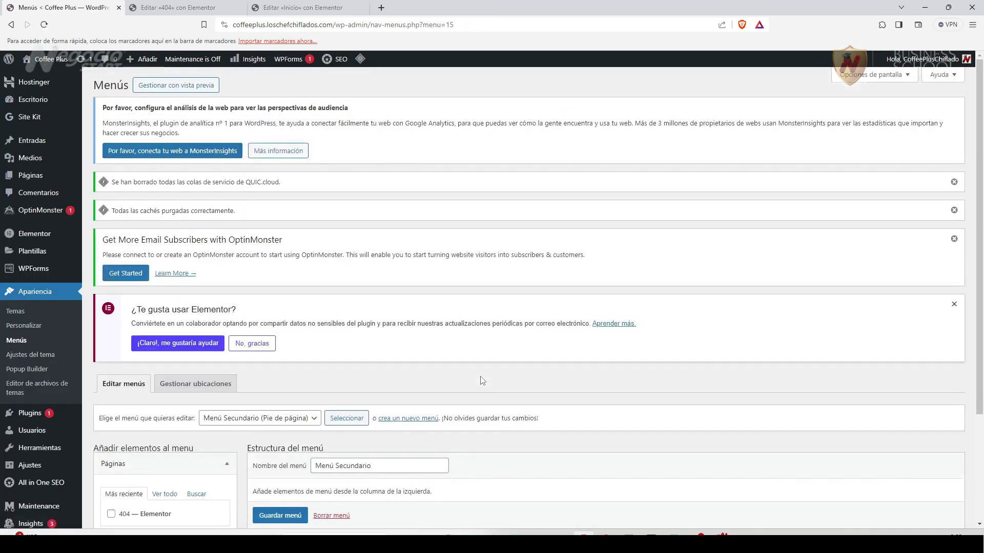
# Load 'Menú Principal (Cabecera)' from the menu dropdown and expand Enlaces personalizados.
pyautogui.scroll(-3, 481, 384)
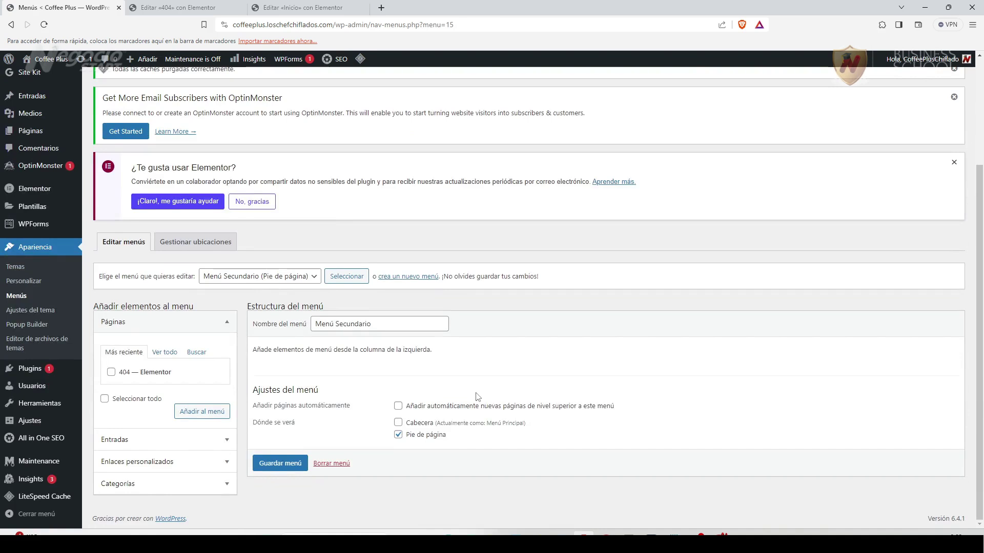
pyautogui.click(314, 278)
pyautogui.click(253, 286)
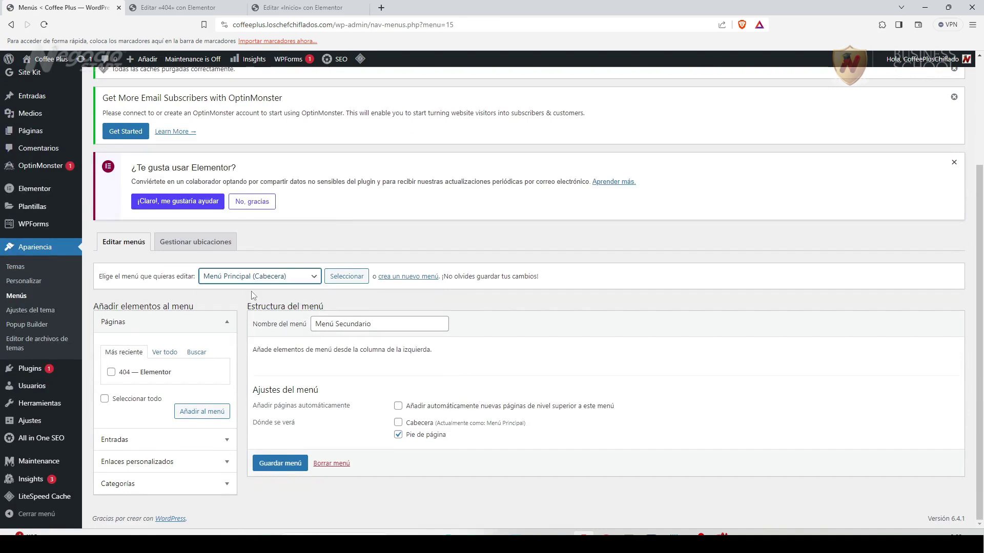
pyautogui.click(346, 277)
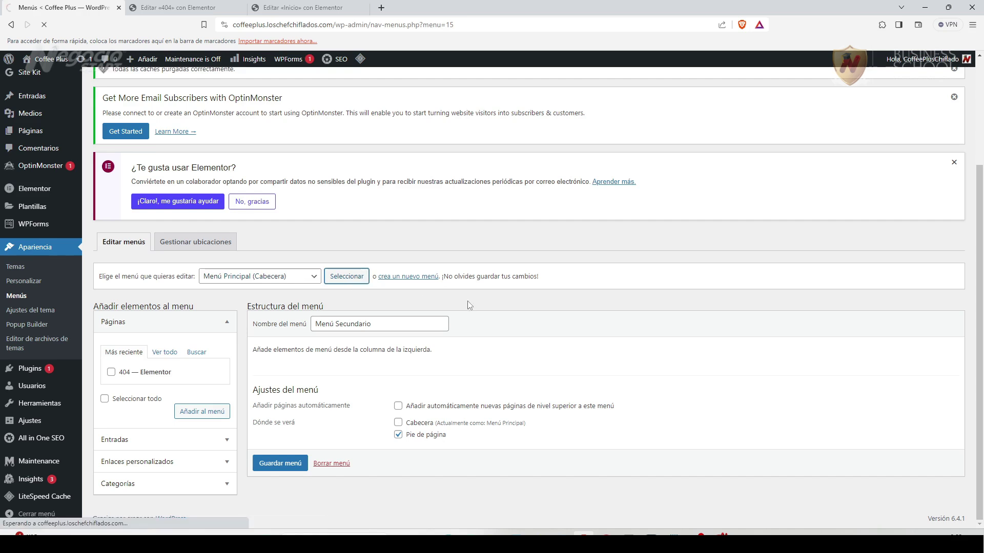
pyautogui.scroll(-2, 467, 305)
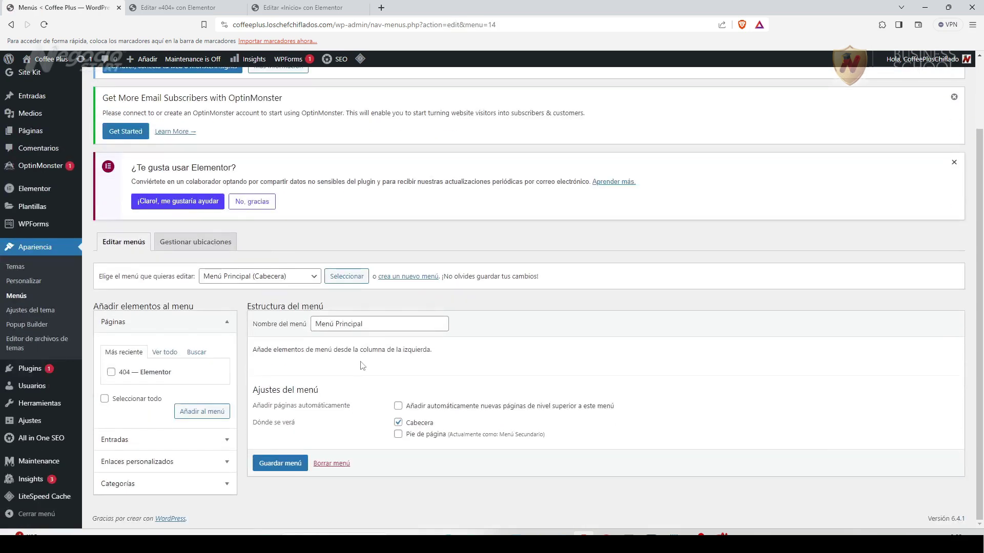
pyautogui.click(172, 463)
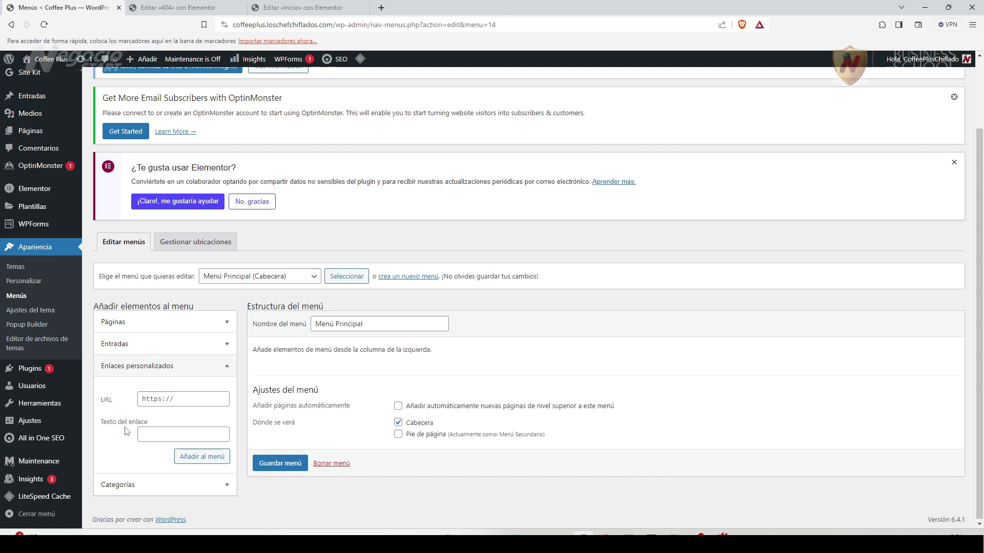
# Search 'mar mar service corp' in a new Firefox tab and open the Mar Mar Services Corp site.
pyautogui.moveTo(538, 533)
pyautogui.click(538, 482)
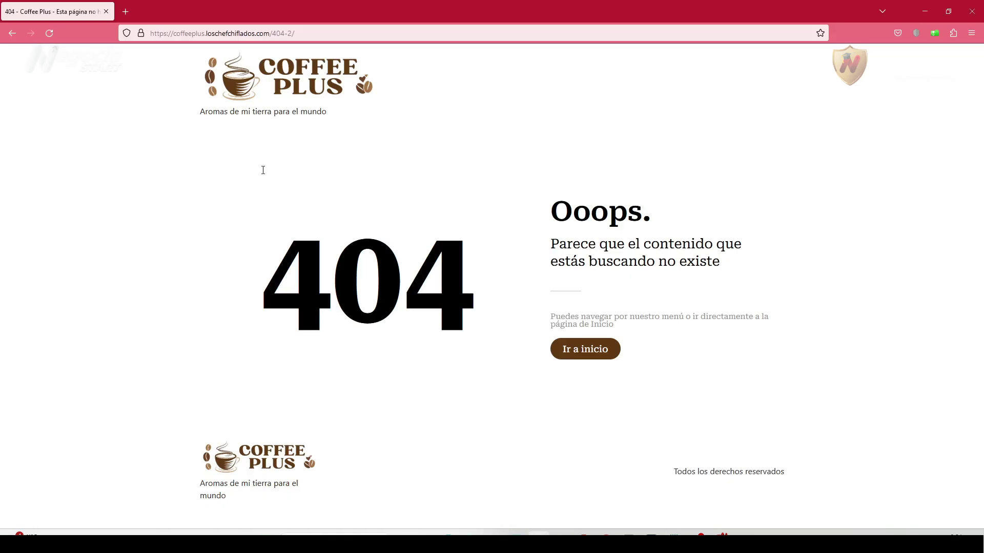
pyautogui.click(125, 11)
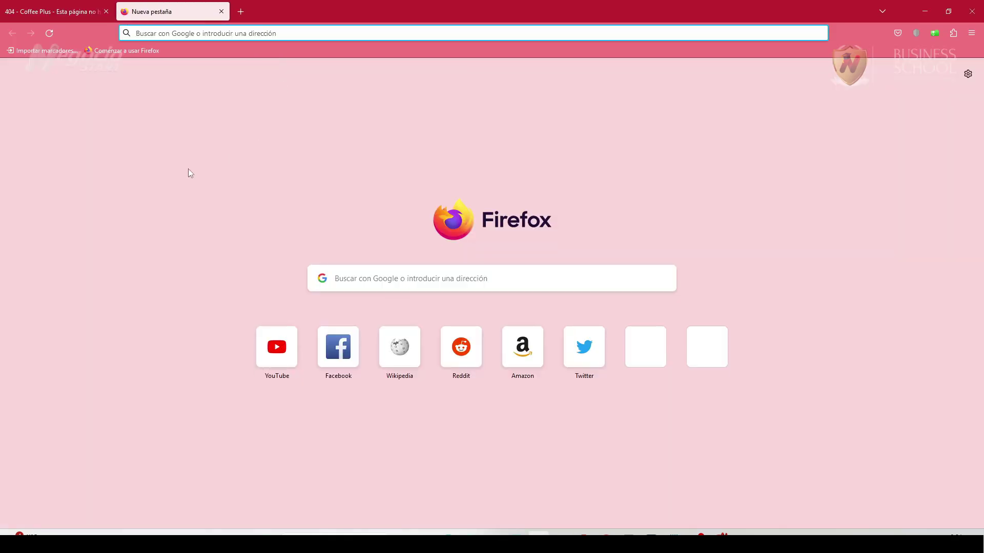
pyautogui.write('mar mar serv')
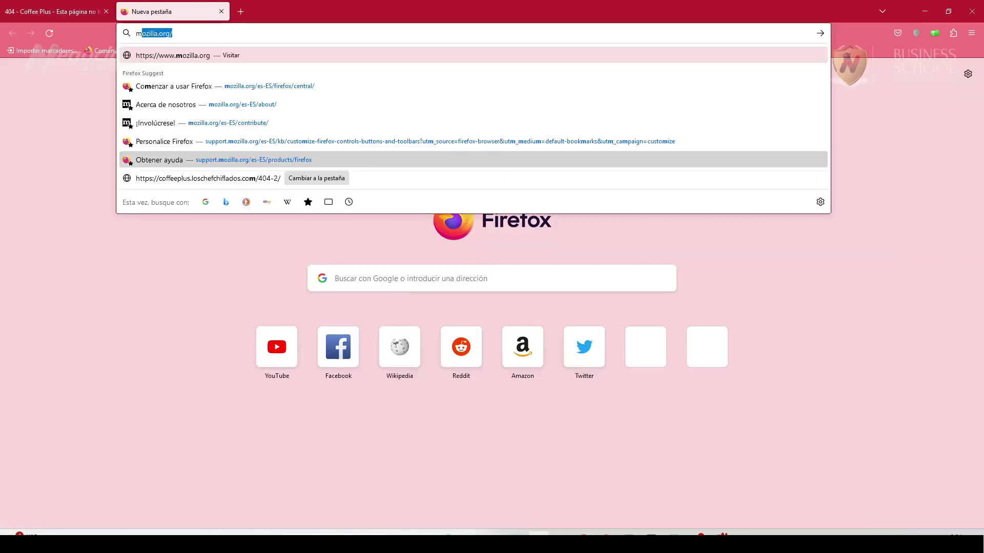
pyautogui.write('ice corp')
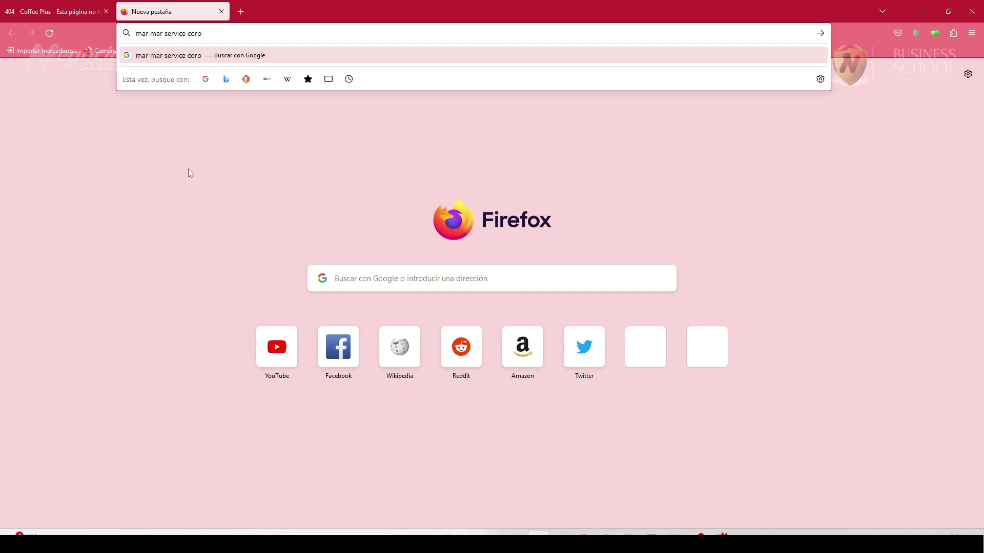
pyautogui.press('Return')
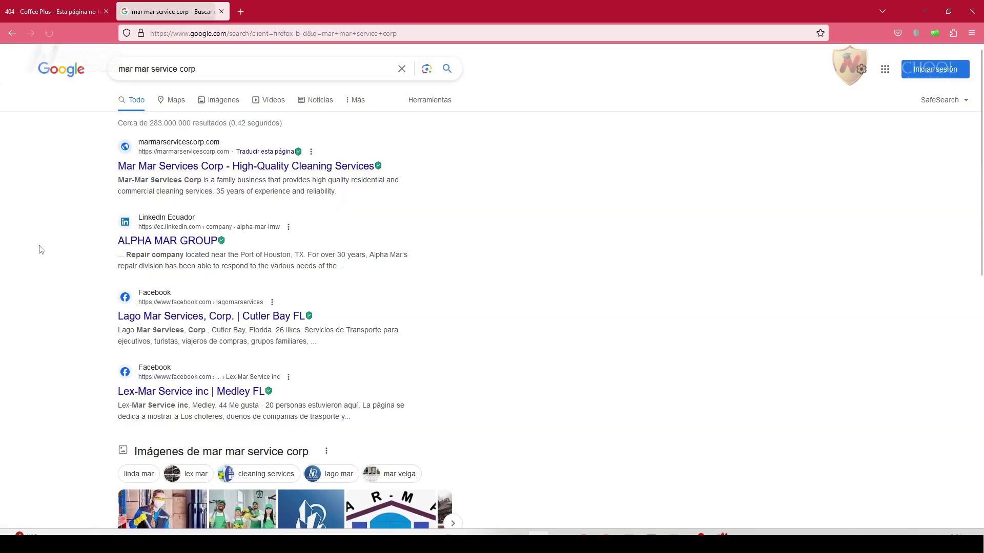
pyautogui.click(322, 166)
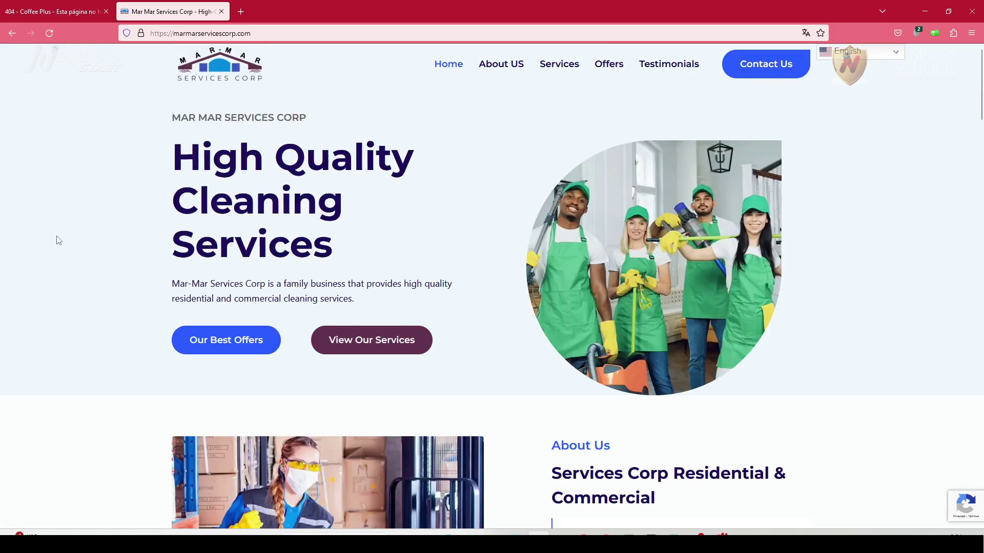
pyautogui.scroll(-8, 97, 370)
pyautogui.scroll(-13, 100, 371)
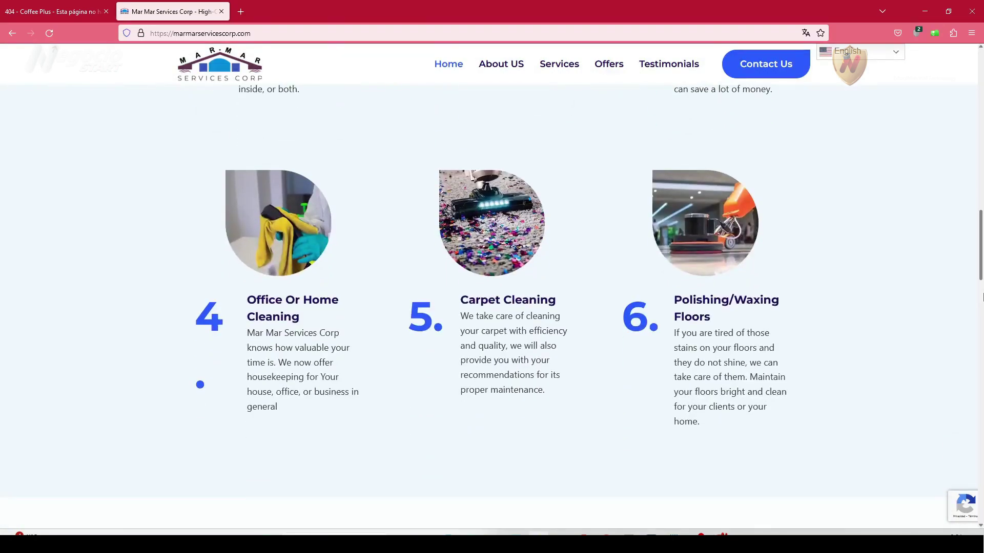
pyautogui.moveTo(980, 267); pyautogui.dragTo(874, 105)
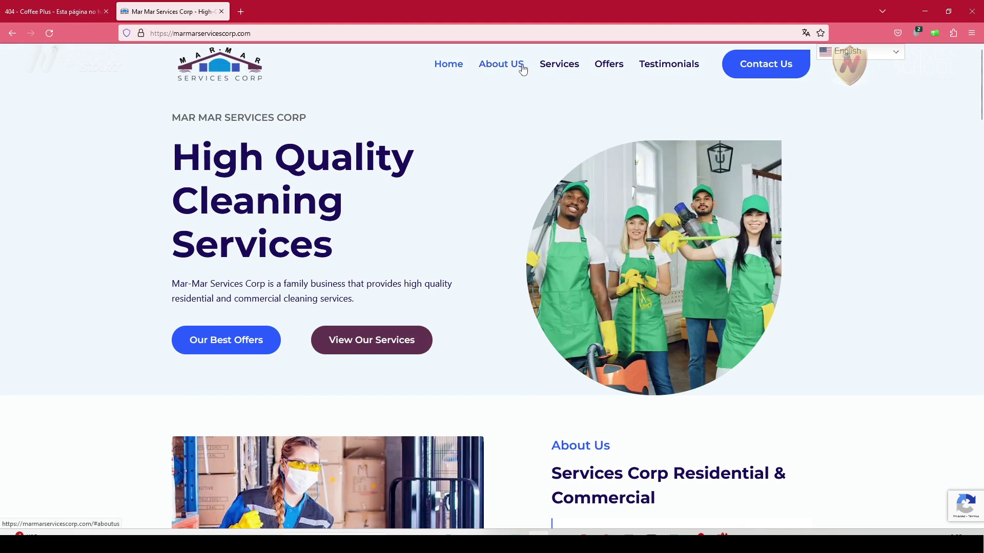
# Follow the About US, Services, Offers, Testimonials and Contact Us header links to their sections.
pyautogui.click(517, 66)
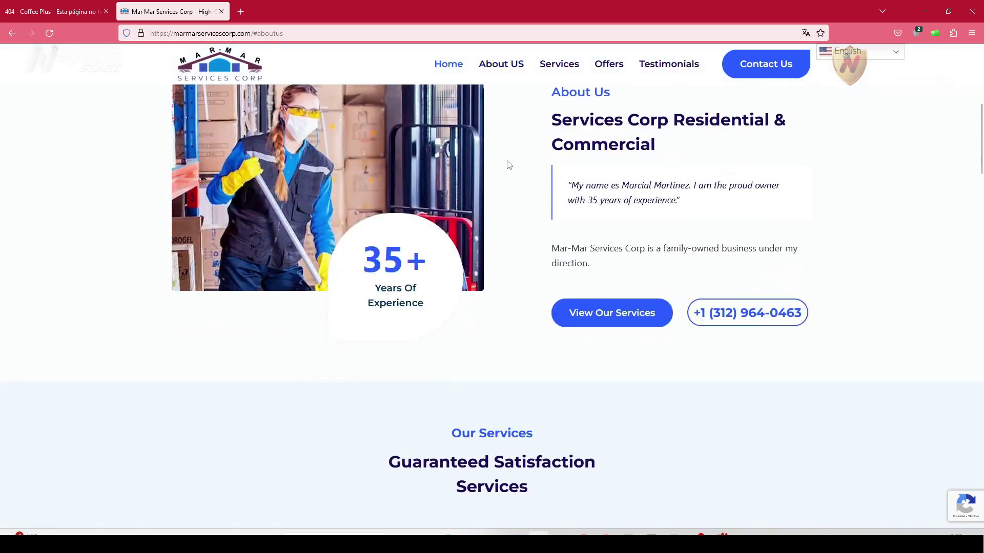
pyautogui.click(573, 67)
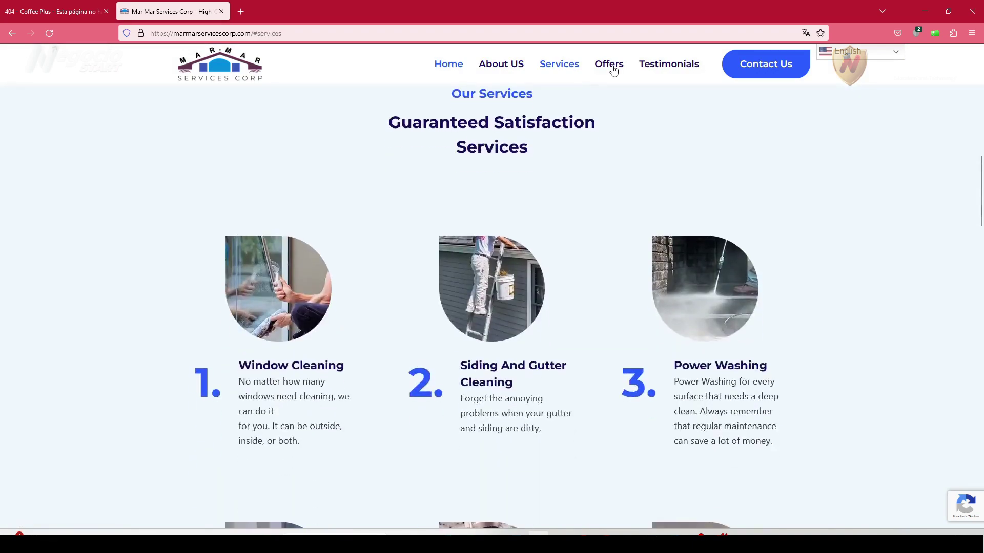
pyautogui.click(614, 65)
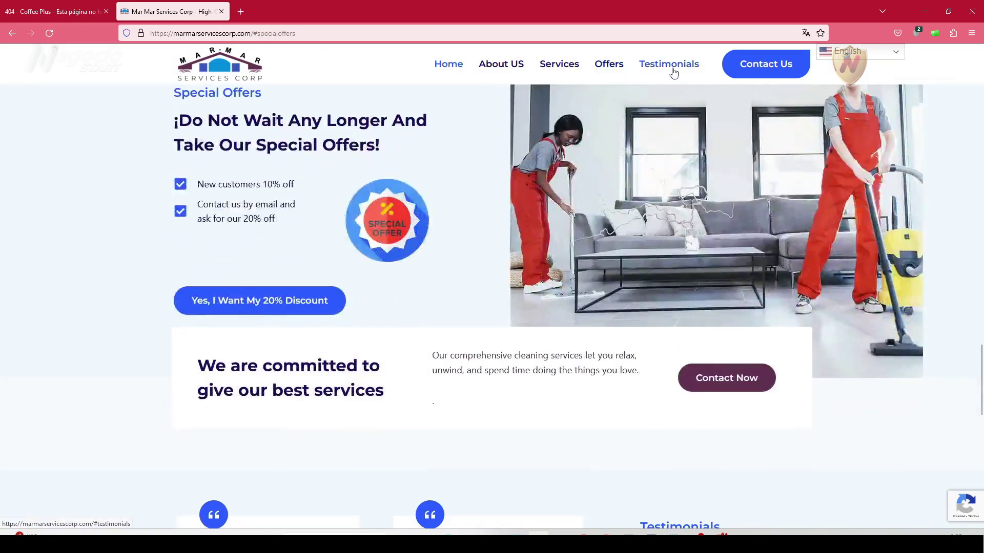
pyautogui.click(671, 74)
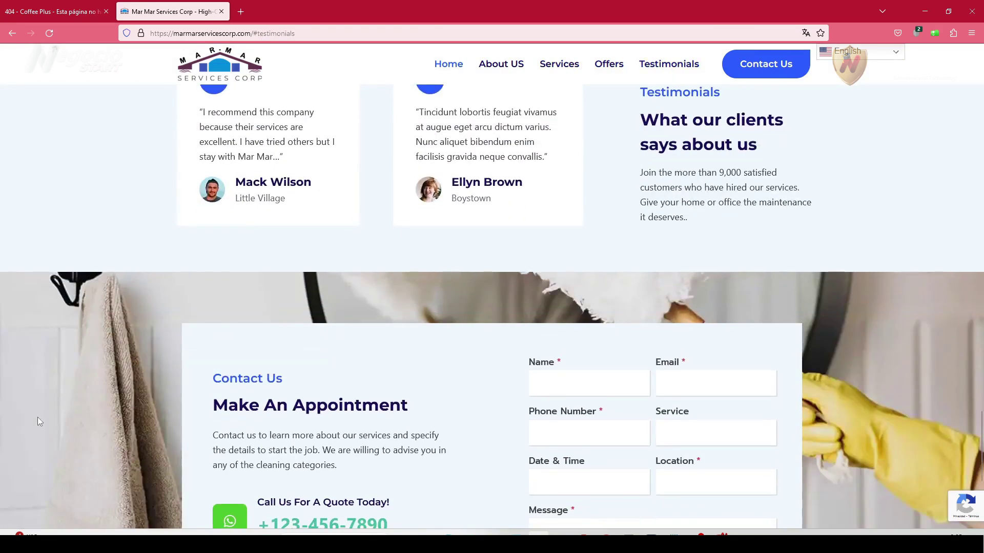
pyautogui.click(759, 68)
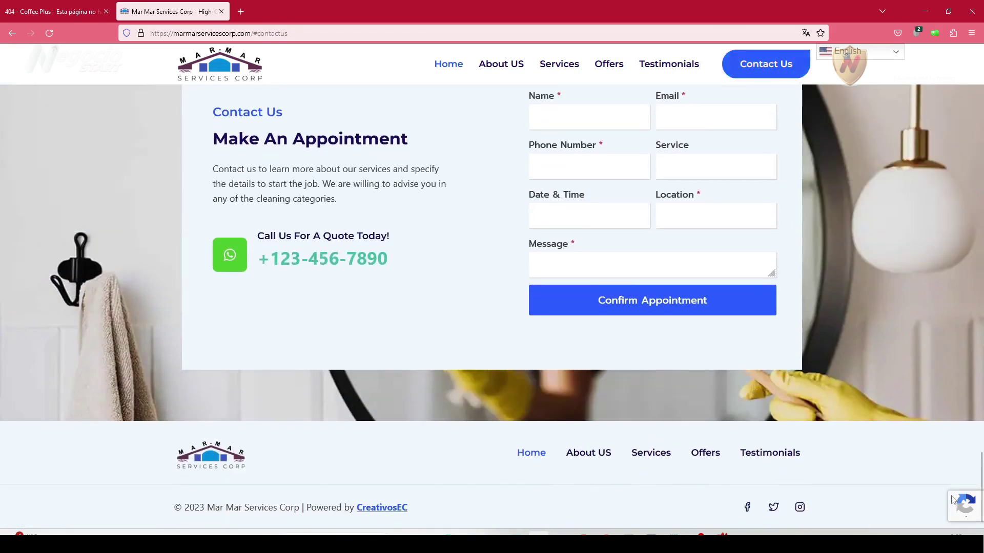
# Return to the top and follow the View Our Services button down to #services.
pyautogui.scroll(1, 981, 436)
pyautogui.press('Home')
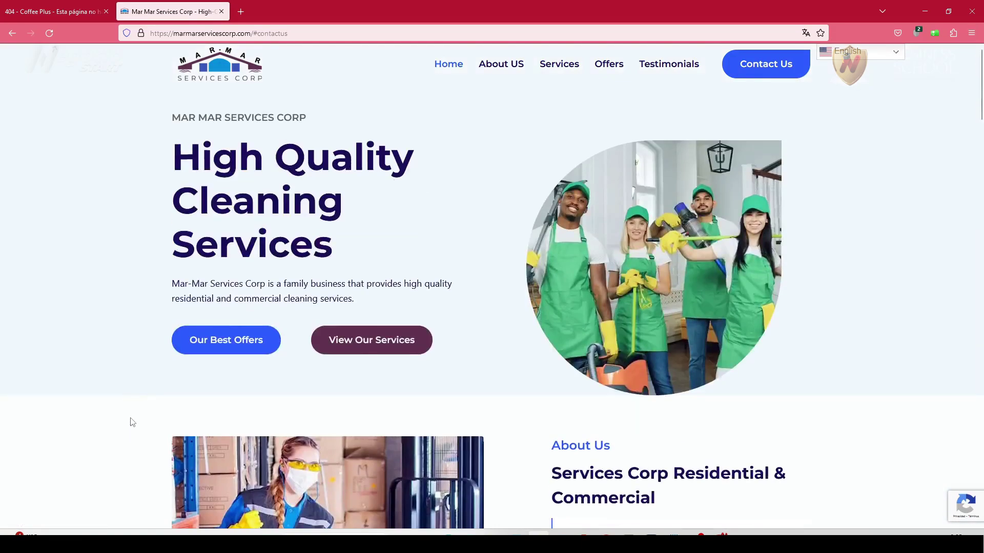
pyautogui.scroll(-1, 133, 422)
pyautogui.scroll(1, 133, 422)
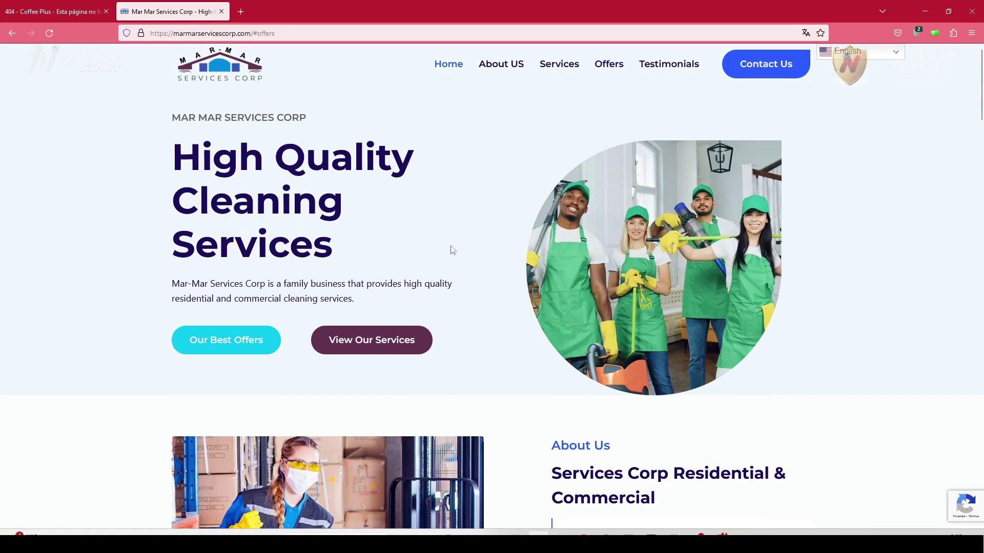
pyautogui.click(384, 344)
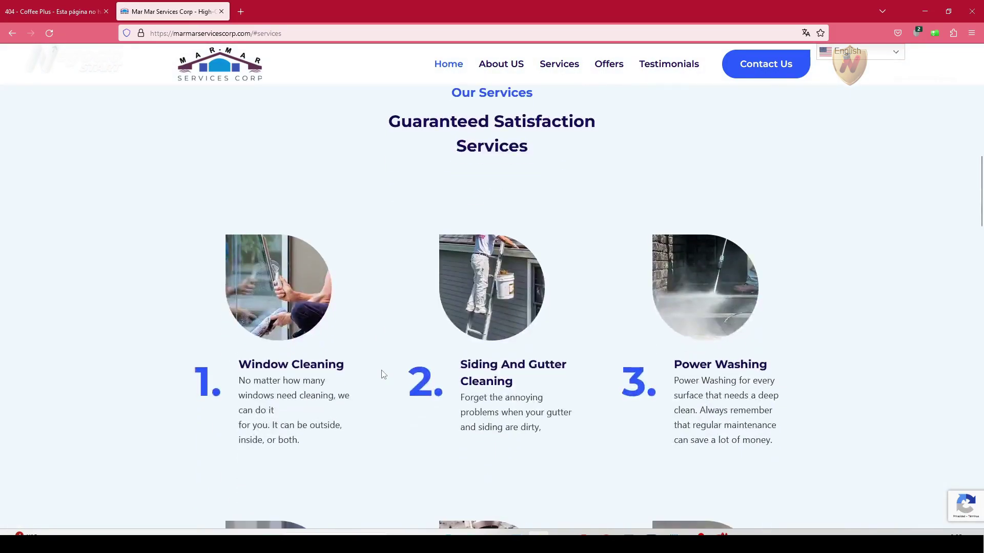
pyautogui.scroll(-6, 383, 374)
pyautogui.scroll(-8, 383, 375)
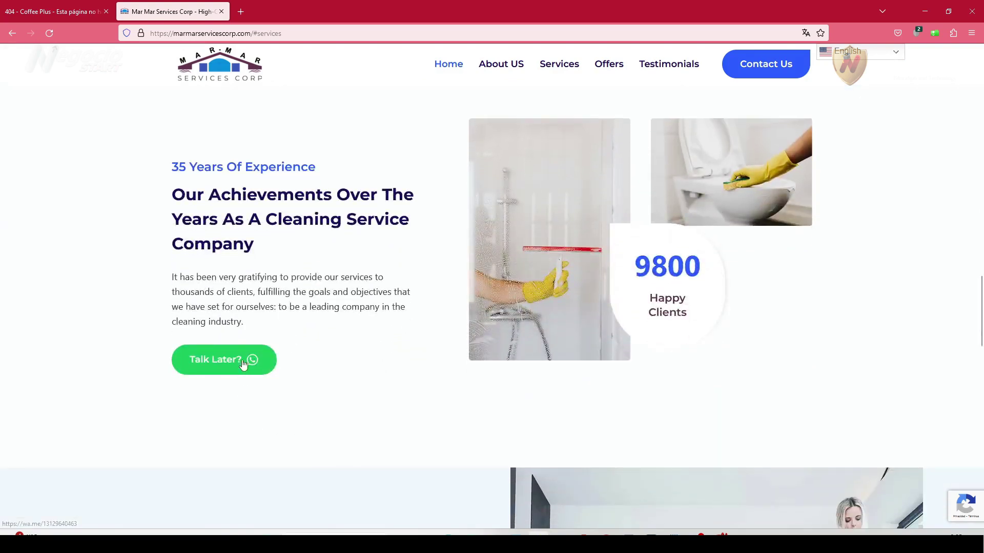
pyautogui.moveTo(981, 307); pyautogui.dragTo(981, 80)
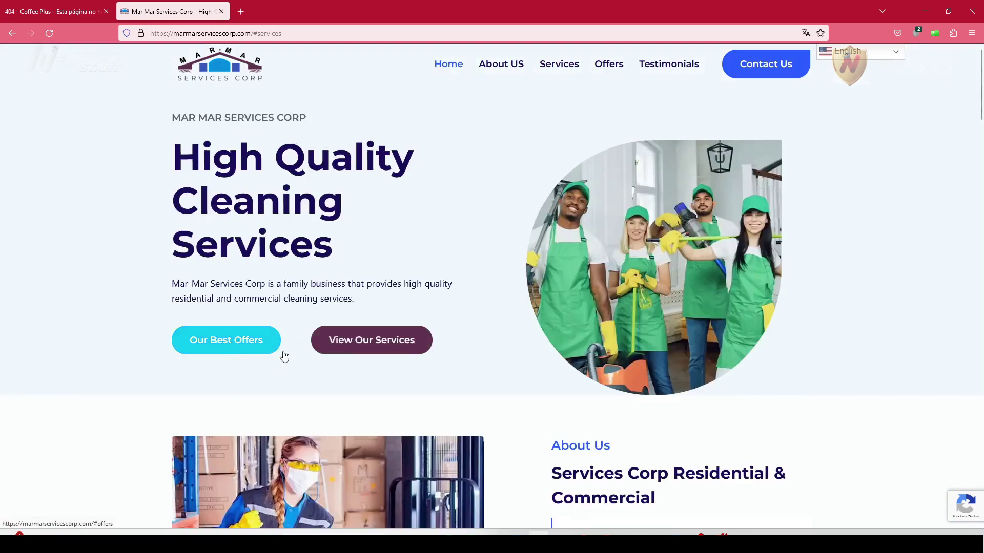
pyautogui.scroll(-6, 235, 352)
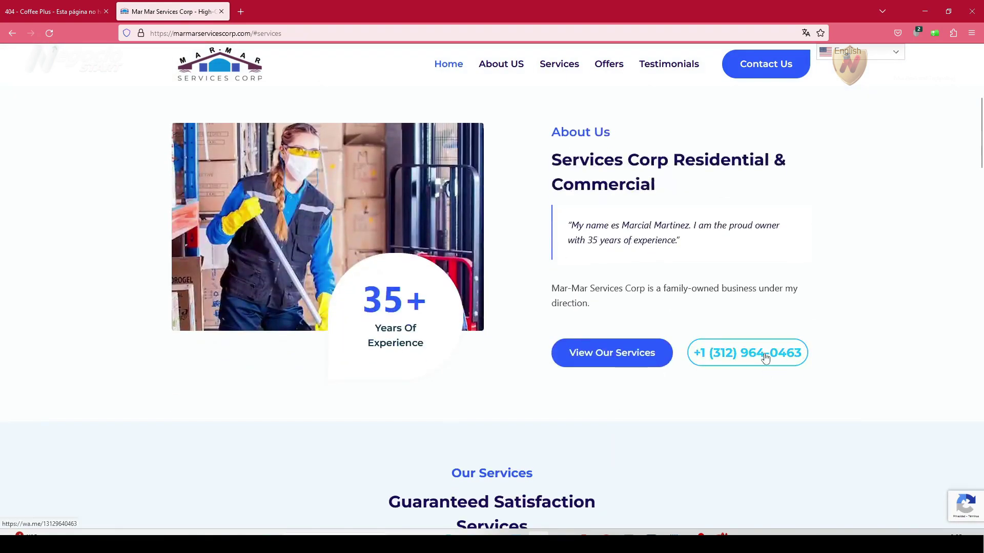
# Try the phone-number button twice, closing the WhatsApp tab it opens each time.
pyautogui.click(765, 357)
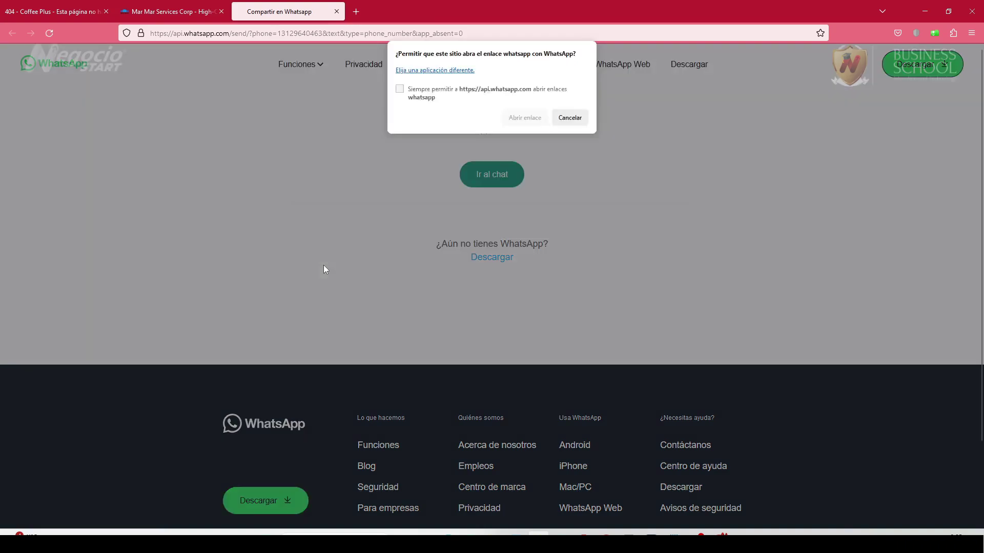
pyautogui.click(337, 12)
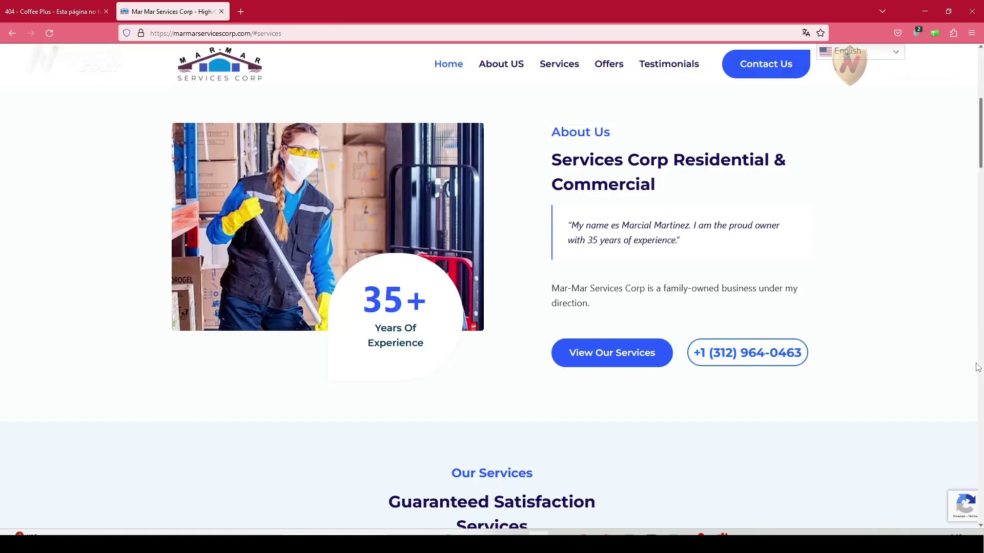
pyautogui.click(981, 86)
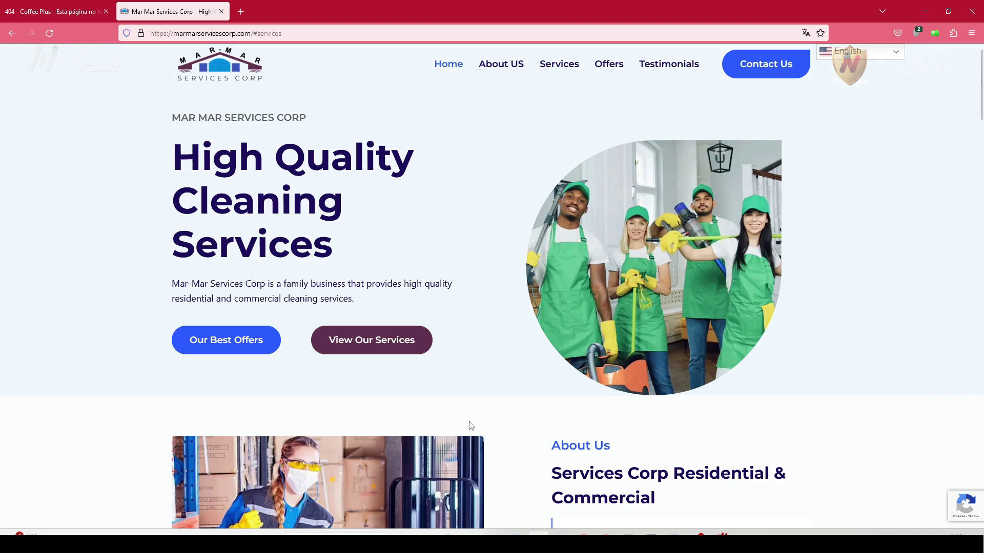
pyautogui.scroll(-3, 624, 393)
pyautogui.scroll(-3, 624, 393)
pyautogui.click(750, 299)
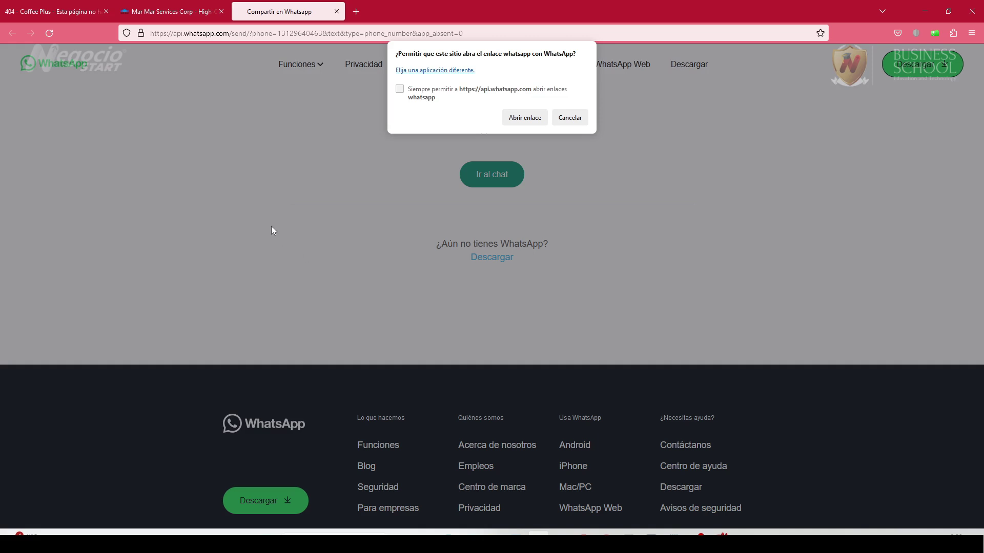
pyautogui.click(337, 12)
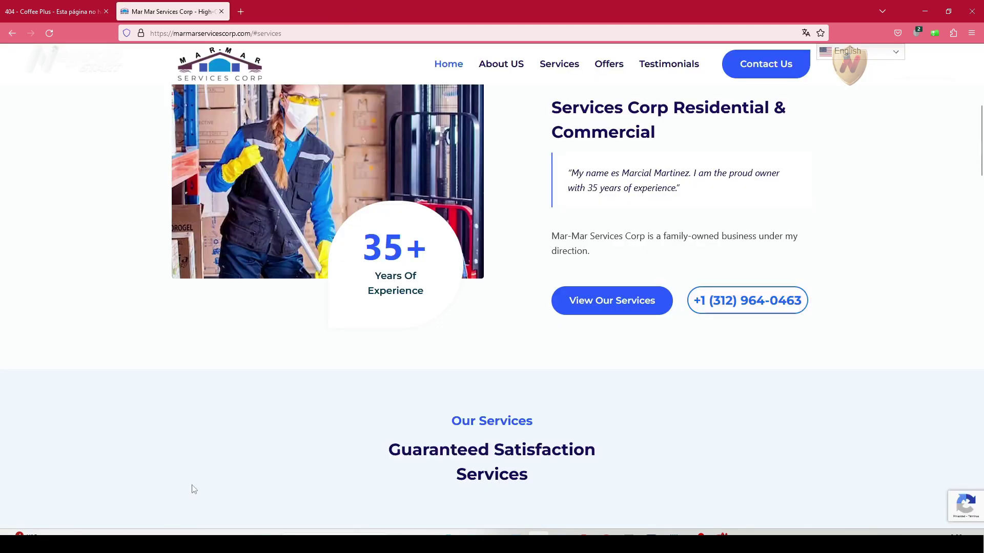
pyautogui.scroll(7, 188, 451)
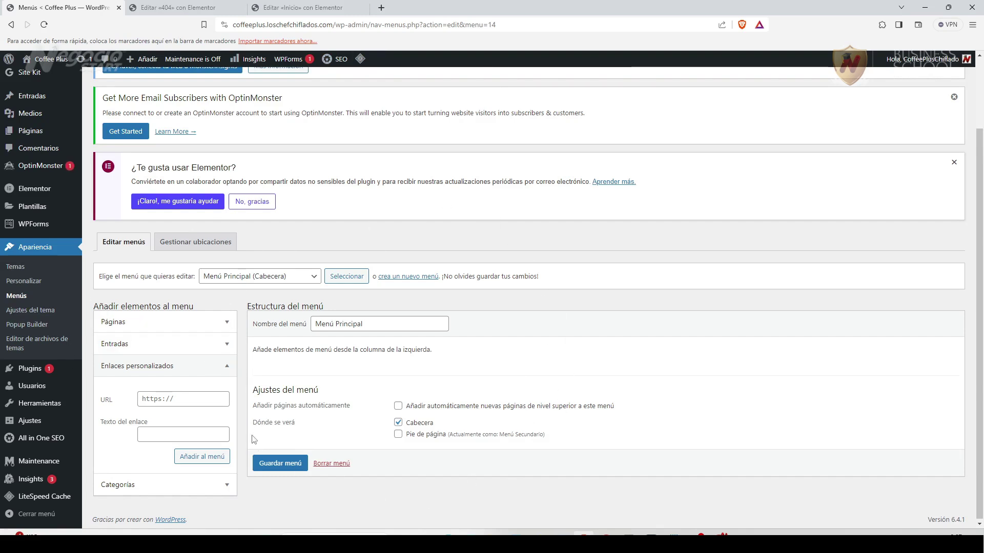
# Tick Inicio under Páginas > Ver todo and add it to Menú Principal with Añadir al menú.
pyautogui.click(223, 327)
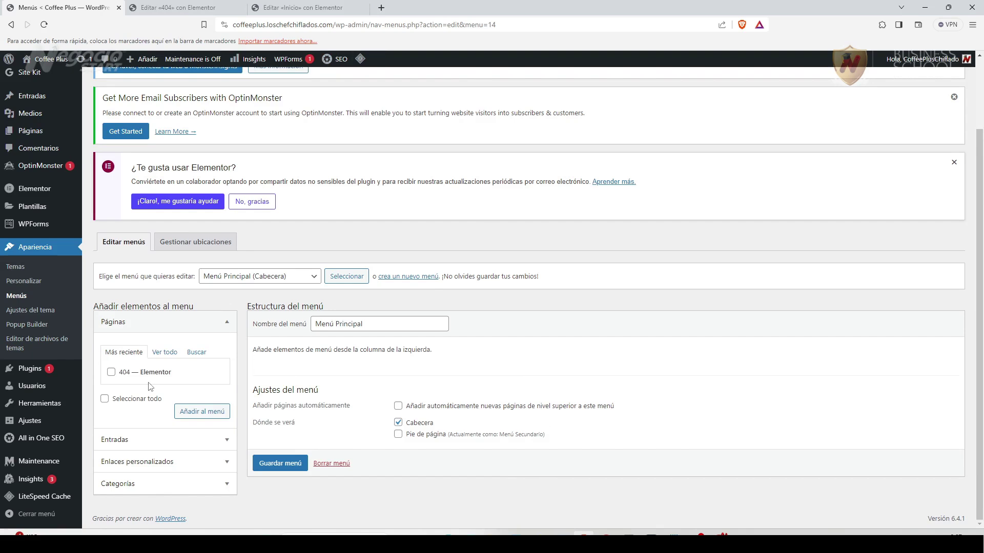
pyautogui.click(164, 353)
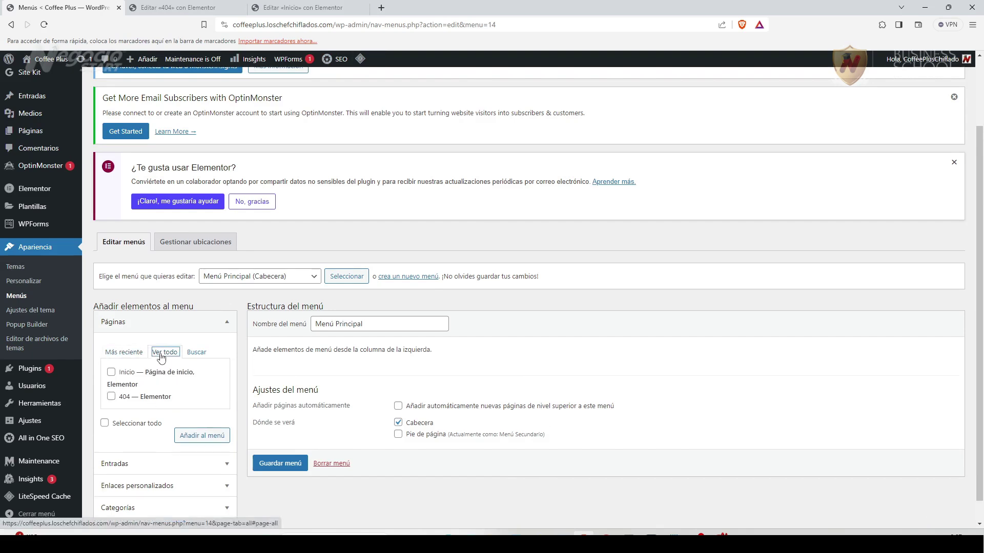
pyautogui.click(111, 372)
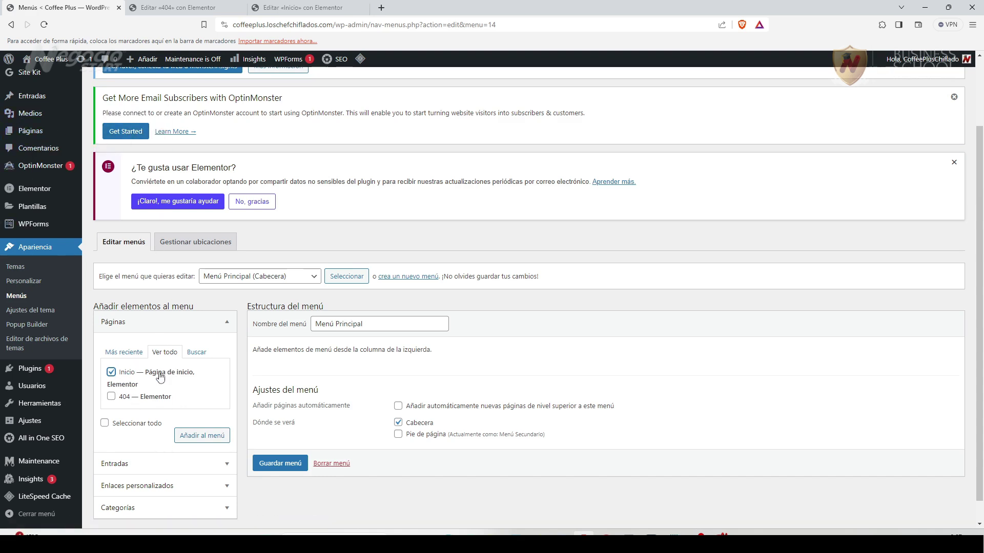
pyautogui.click(125, 374)
pyautogui.scroll(-1, 191, 478)
pyautogui.click(189, 466)
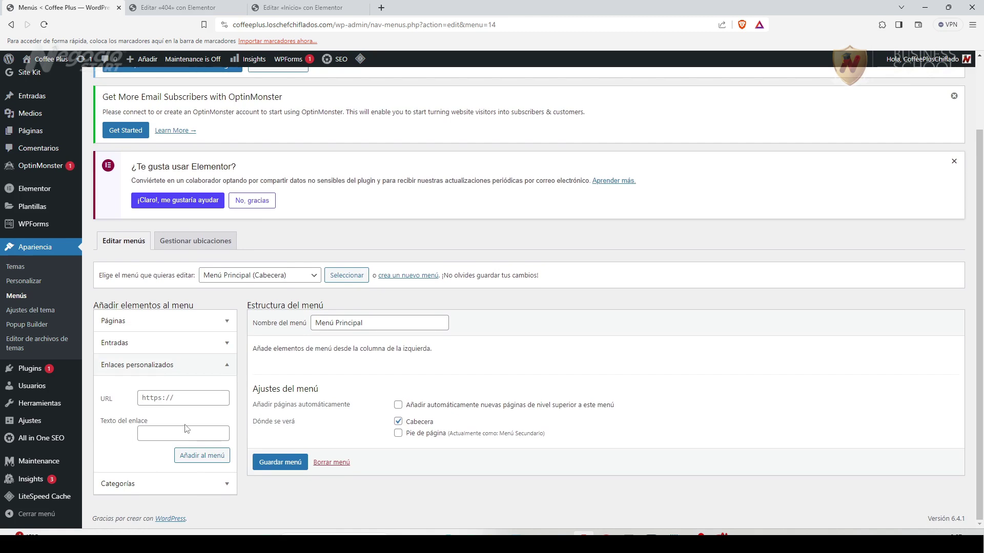
pyautogui.click(149, 323)
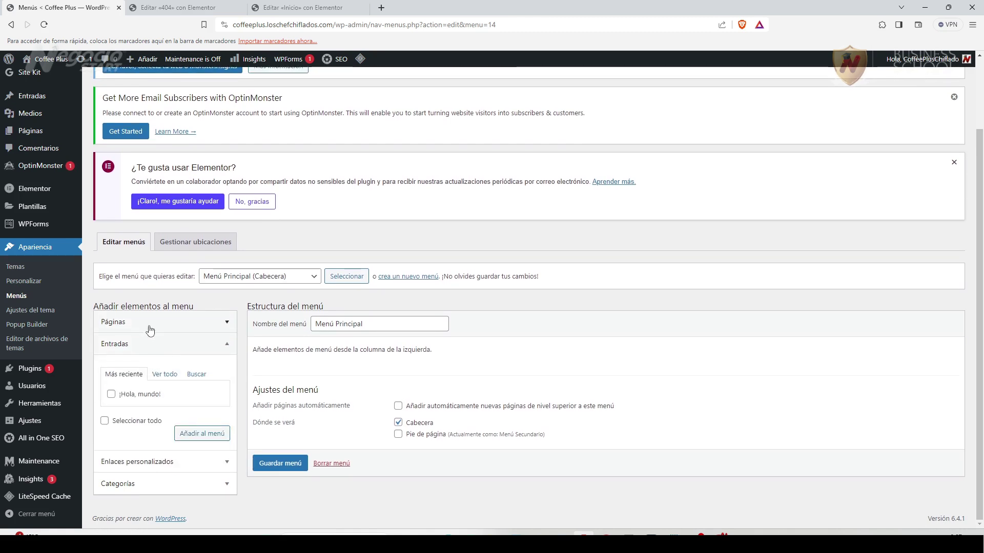
pyautogui.click(112, 372)
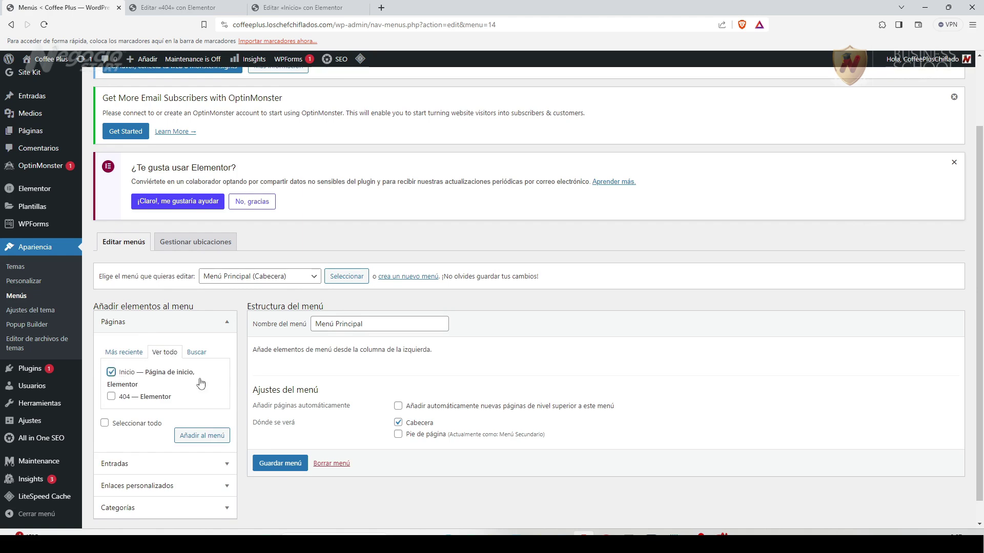
pyautogui.click(217, 436)
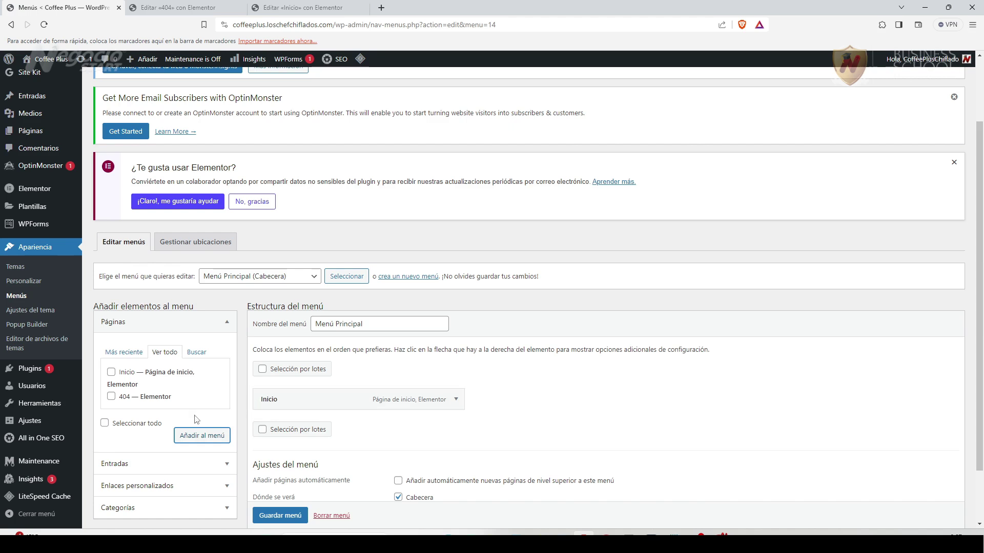
# Open the Custom Links form and copy the site's base address from the address bar.
pyautogui.scroll(-1, 171, 451)
pyautogui.scroll(-2, 171, 451)
pyautogui.click(154, 422)
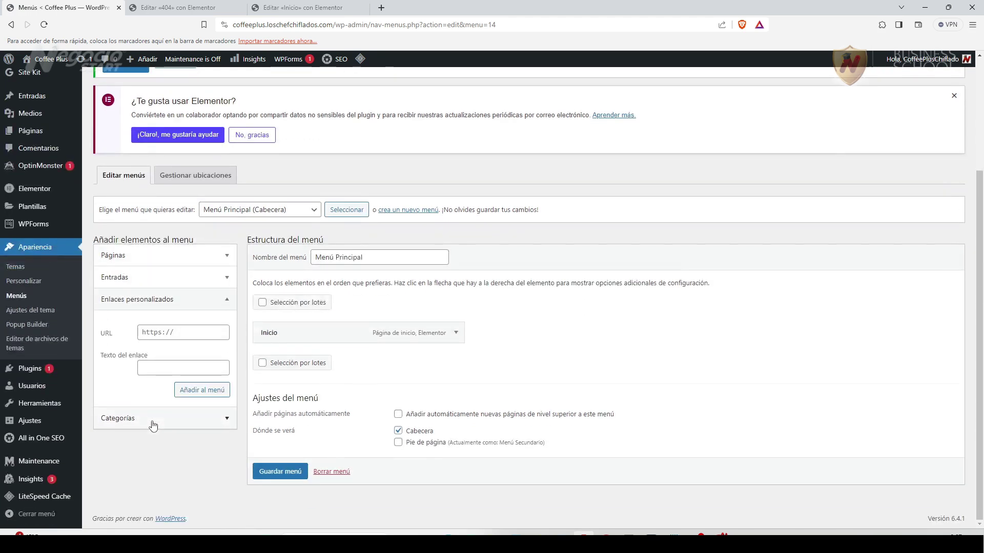
pyautogui.click(154, 332)
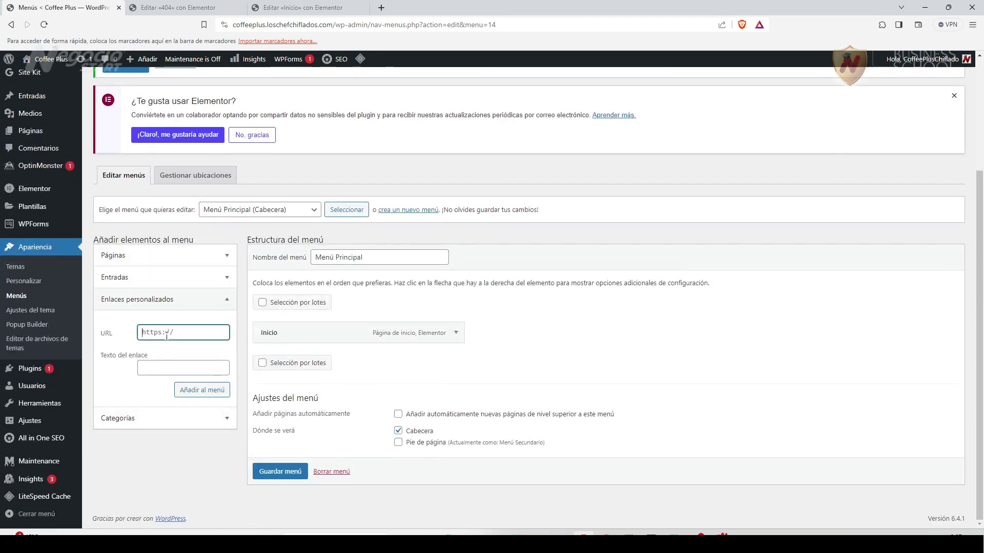
pyautogui.click(350, 24)
pyautogui.click(350, 25)
pyautogui.moveTo(359, 26); pyautogui.dragTo(229, 26)
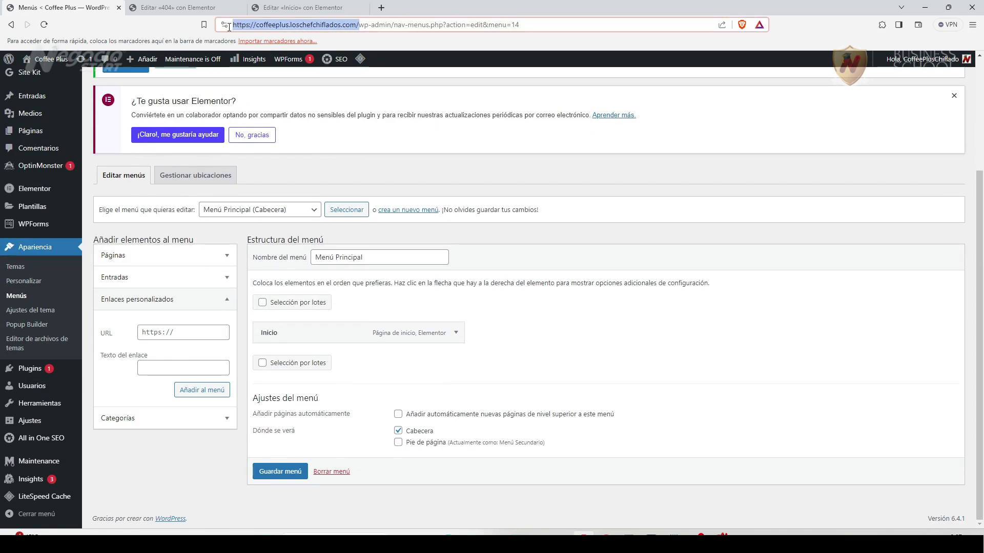
pyautogui.rightClick(236, 29)
pyautogui.click(296, 75)
# Add a custom link to the site address plus '#', labelled 'Servicios'.
pyautogui.click(173, 334)
pyautogui.hotkey('ctrl', 'v')
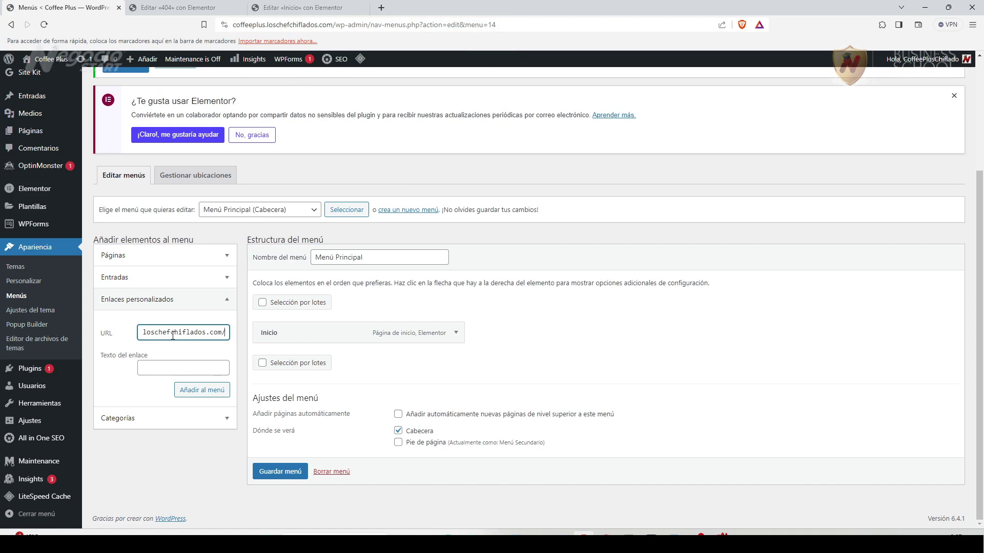
pyautogui.write('#servicios')
pyautogui.moveTo(226, 333); pyautogui.dragTo(124, 338)
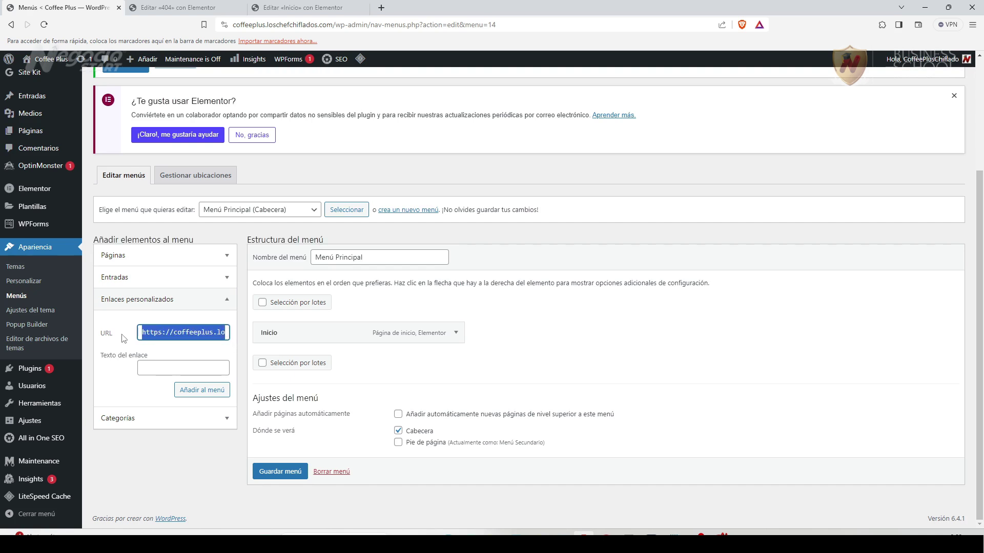
pyautogui.click(158, 366)
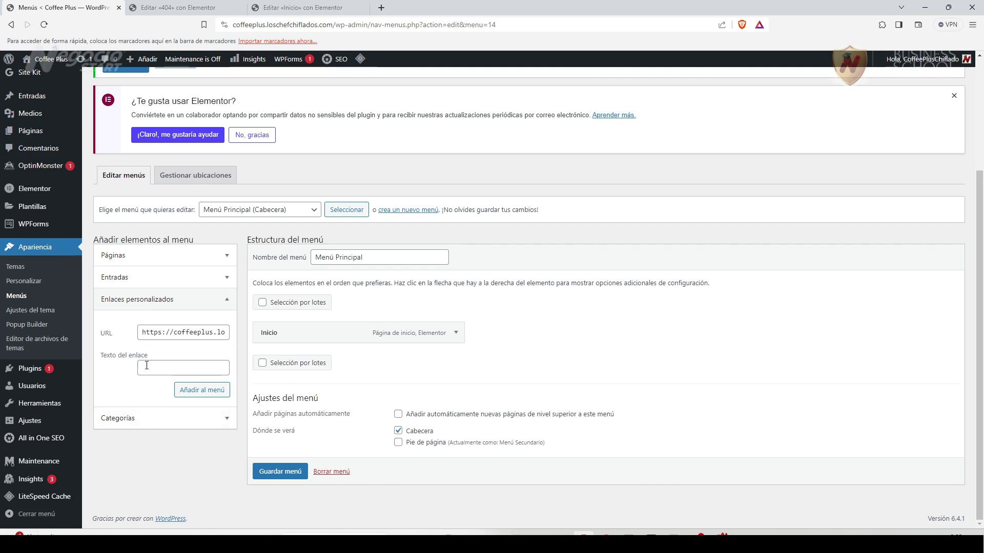
pyautogui.click(158, 366)
pyautogui.write('Serbi')
pyautogui.press('BackSpace')
pyautogui.press('BackSpace')
pyautogui.write('vicios')
pyautogui.click(190, 397)
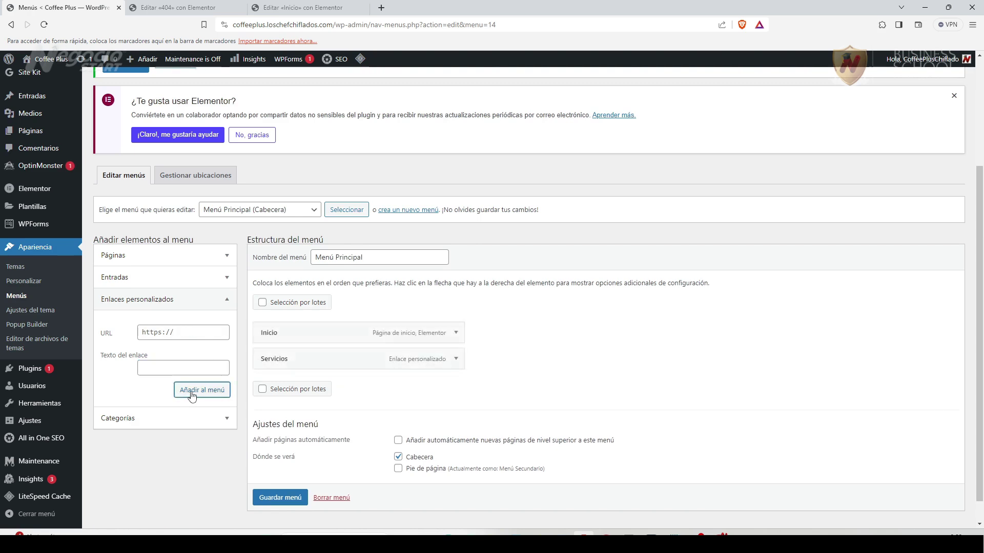
# Add the 'Nosotros' custom link pointing to '#nosotros'.
pyautogui.click(150, 334)
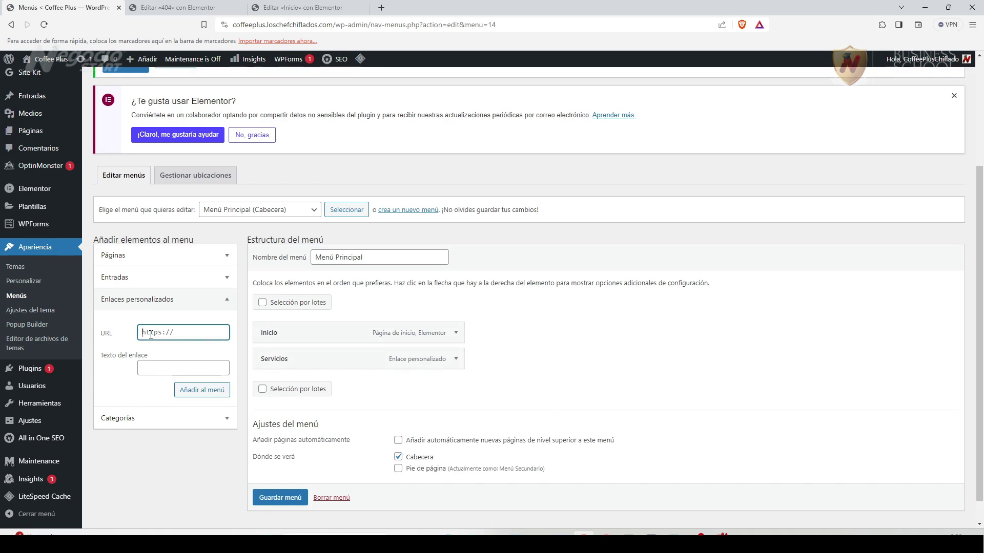
pyautogui.hotkey('ctrl', 'v')
pyautogui.moveTo(191, 332); pyautogui.dragTo(229, 332)
pyautogui.press('BackSpace')
pyautogui.write('nosotros')
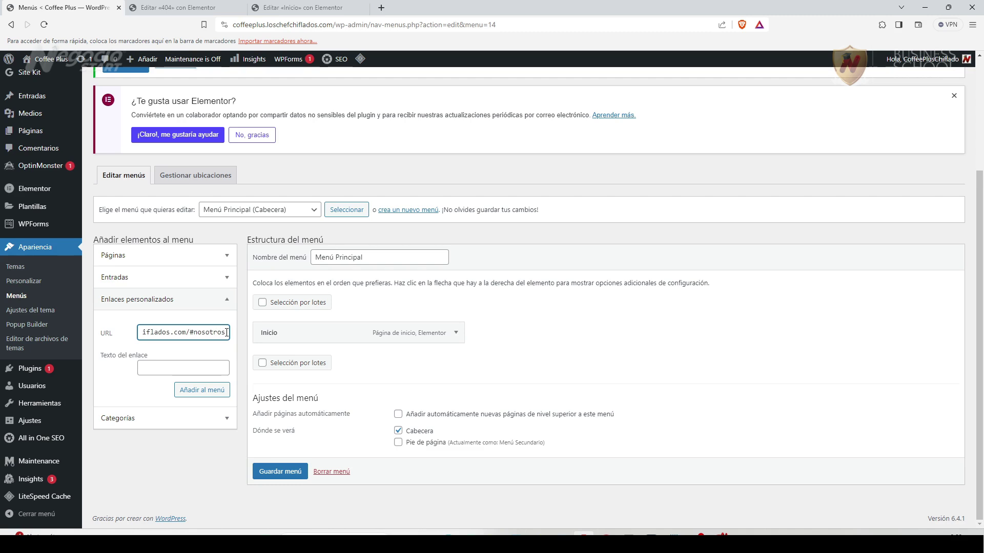
pyautogui.hotkey('ctrl', 'a')
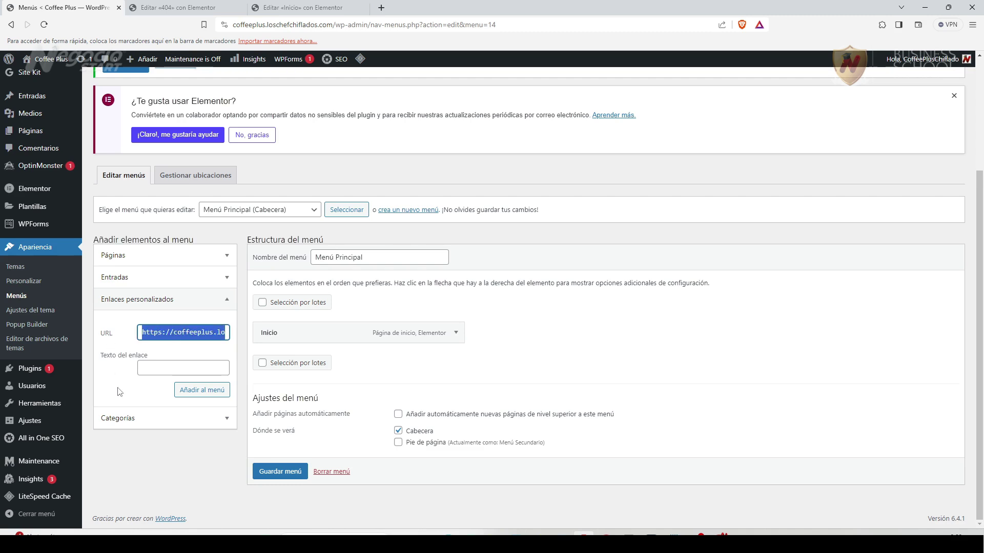
pyautogui.click(145, 367)
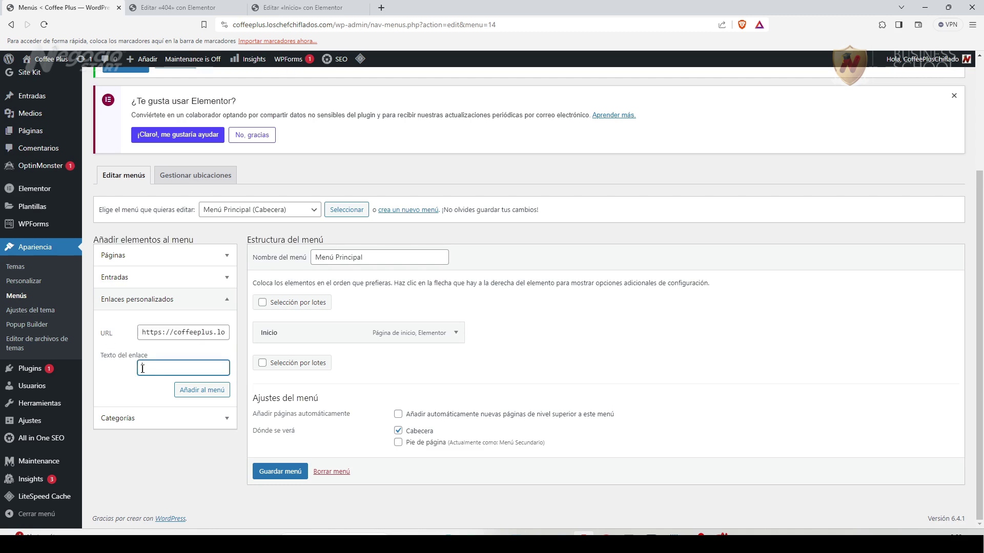
pyautogui.write('Nosotros')
pyautogui.click(205, 389)
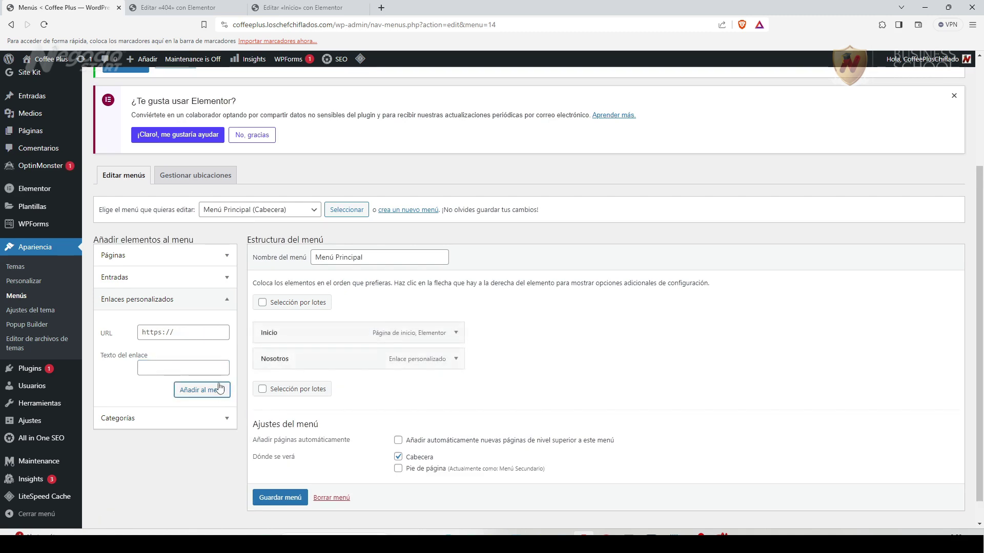
# Add the 'Productos' custom link pointing to '#productos'.
pyautogui.click(186, 335)
pyautogui.hotkey('ctrl', 'v')
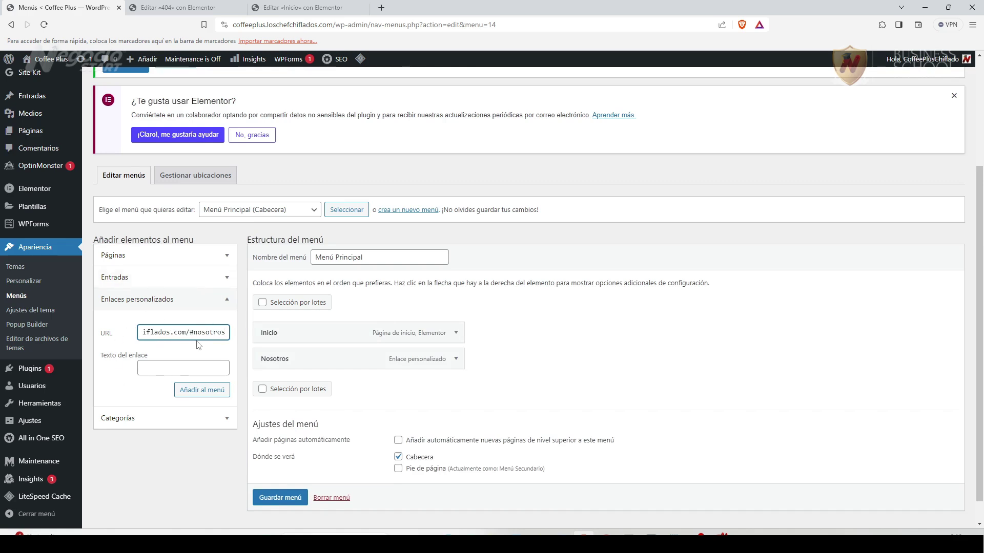
pyautogui.moveTo(194, 334); pyautogui.dragTo(228, 333)
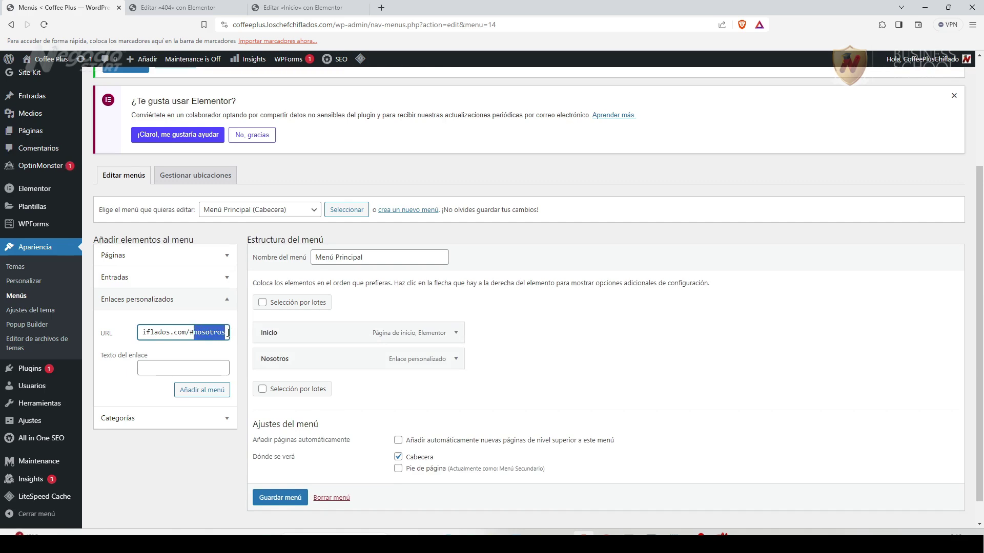
pyautogui.write('productos')
pyautogui.click(173, 368)
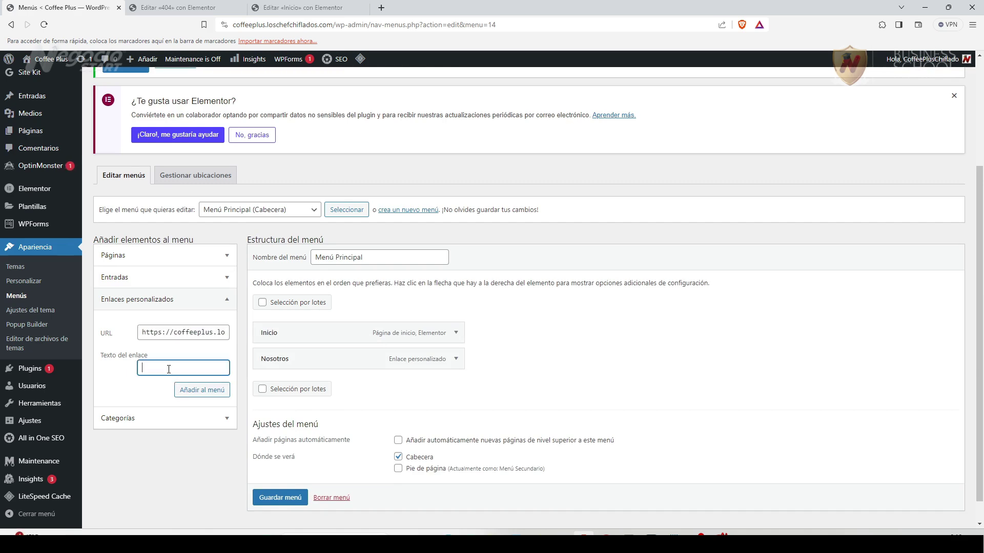
pyautogui.write('Productos')
pyautogui.click(219, 391)
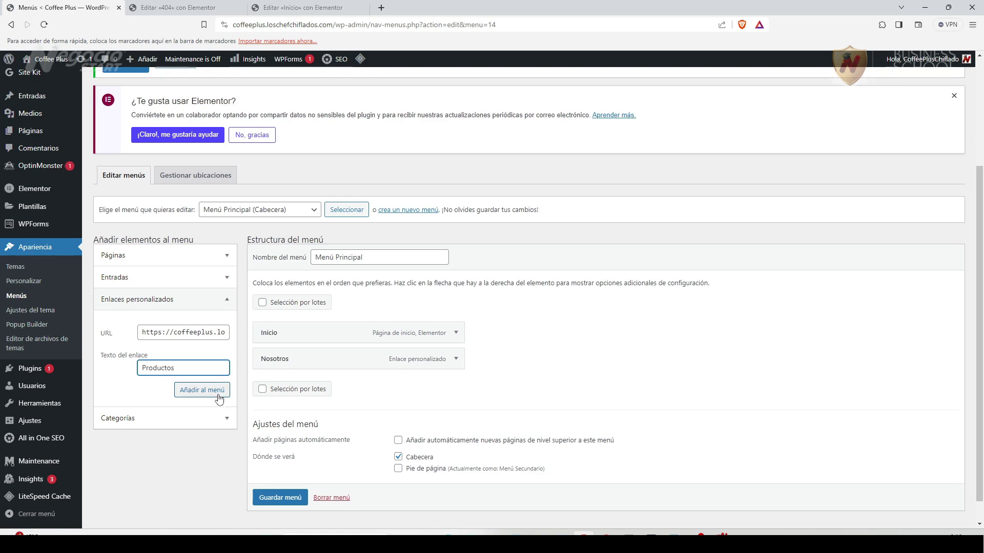
# Add a 'Servicios' custom link with an address ending in '#contacto'.
pyautogui.click(190, 333)
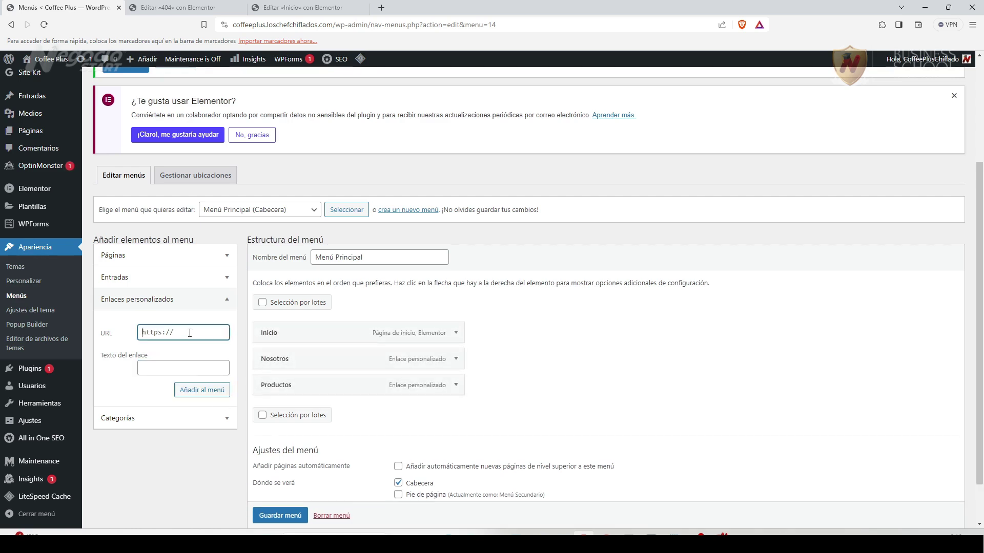
pyautogui.hotkey('ctrl', 'v')
pyautogui.moveTo(193, 333); pyautogui.dragTo(227, 334)
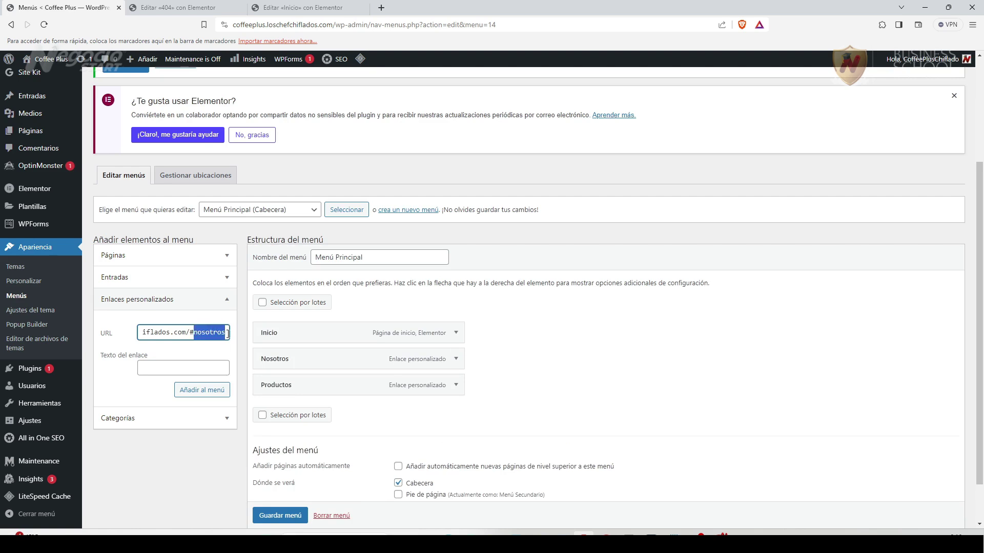
pyautogui.write('contacto')
pyautogui.click(189, 369)
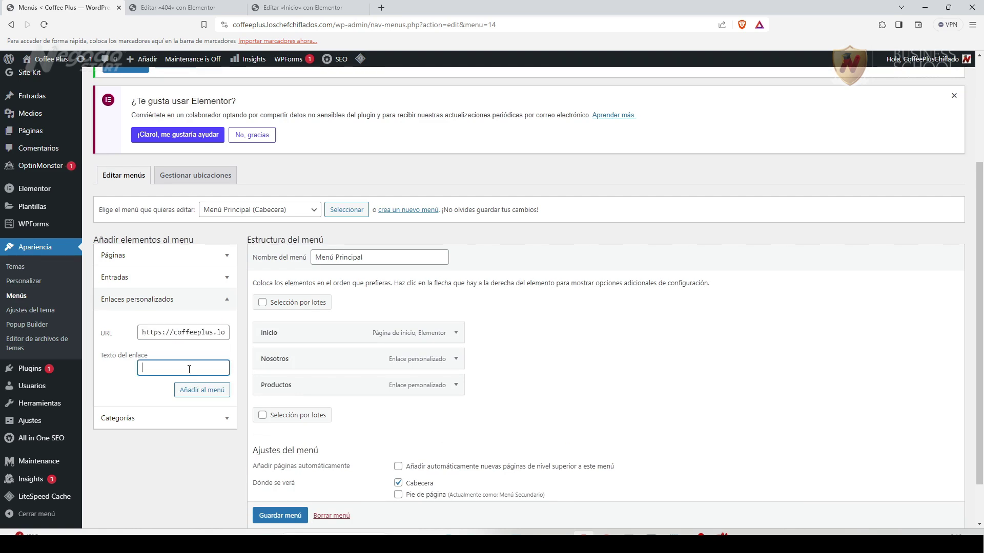
pyautogui.write('Servicios')
pyautogui.click(202, 390)
# Add the 'Ofertas' custom link pointing to '#ofertas'.
pyautogui.hotkey('ctrl', 'v')
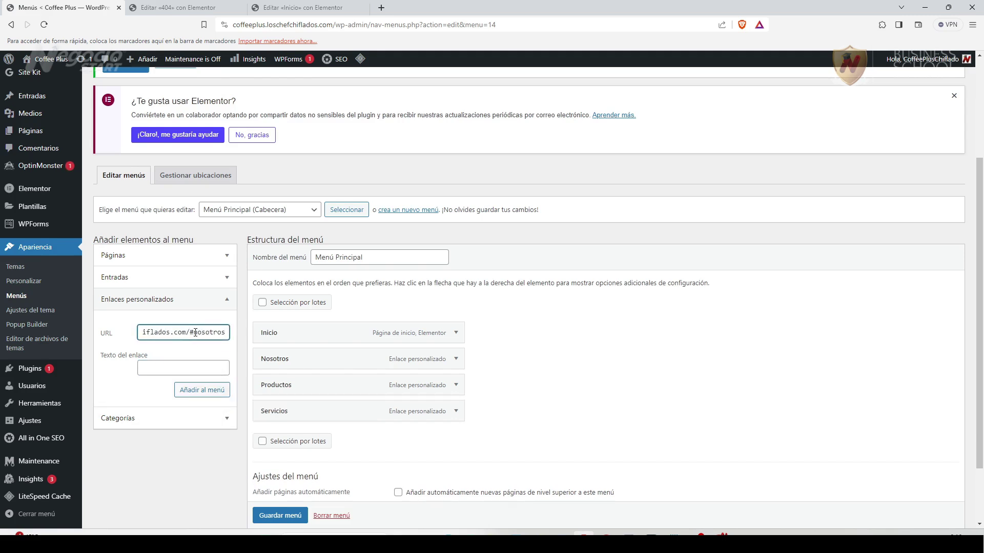
pyautogui.moveTo(196, 333); pyautogui.dragTo(239, 338)
pyautogui.write('ofertas')
pyautogui.click(194, 367)
pyautogui.write('Oferata')
pyautogui.press('BackSpace')
pyautogui.press('BackSpace')
pyautogui.press('BackSpace')
pyautogui.write('tas')
pyautogui.click(224, 332)
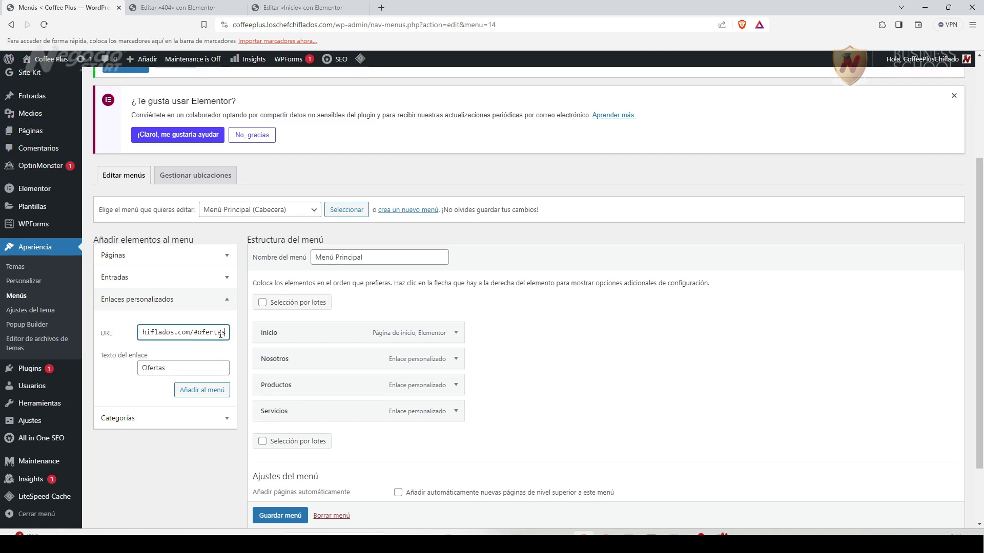
pyautogui.click(168, 369)
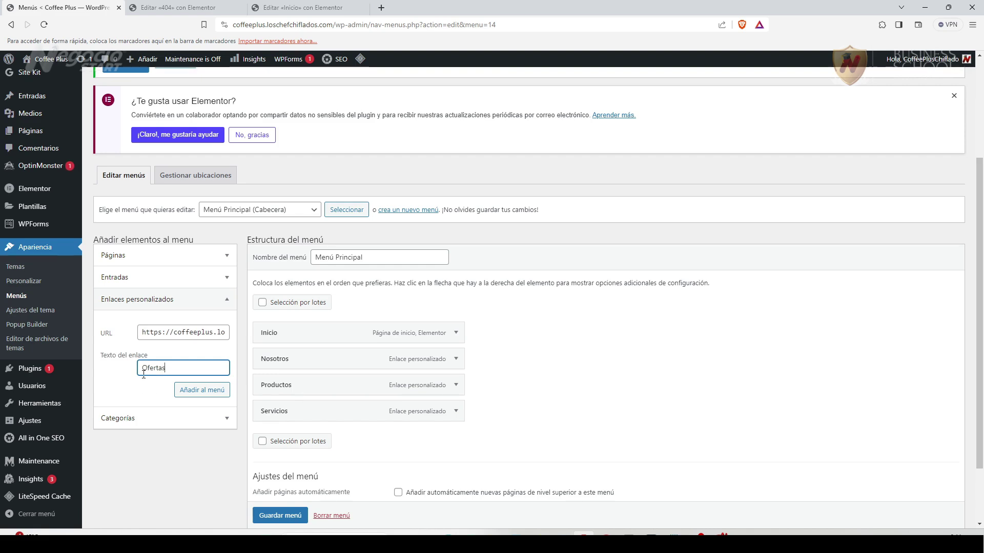
pyautogui.click(202, 390)
# Add the 'Testimonios' custom link pointing to '#testimonios'.
pyautogui.click(219, 333)
pyautogui.hotkey('ctrl', 'v')
pyautogui.doubleClick(220, 334)
pyautogui.write('testimonios')
pyautogui.press('Tab')
pyautogui.write('Testimonios')
pyautogui.click(198, 390)
# Add a custom link labelled 'Blog' to the menu.
pyautogui.moveTo(194, 332); pyautogui.dragTo(252, 336)
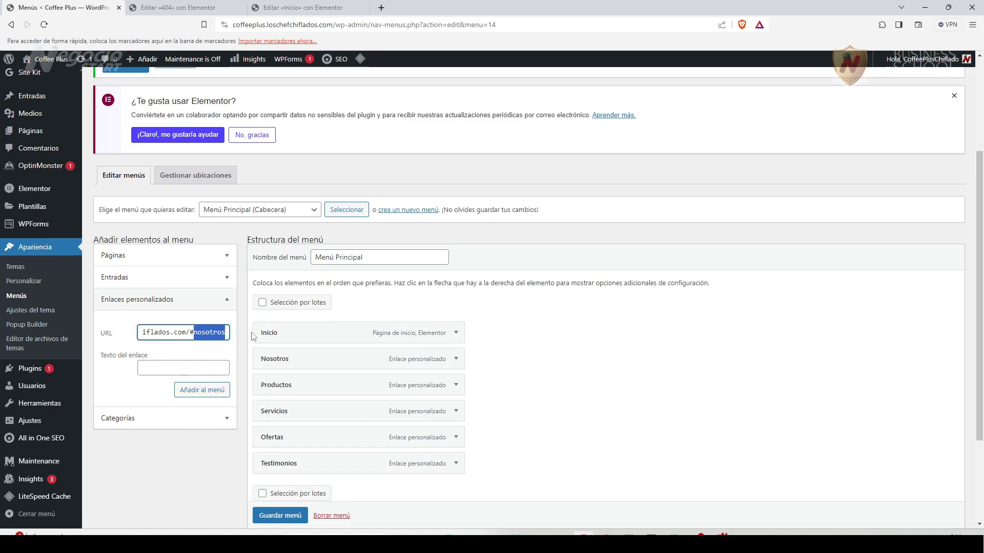
pyautogui.click(199, 369)
pyautogui.hotkey('ctrl', 'v')
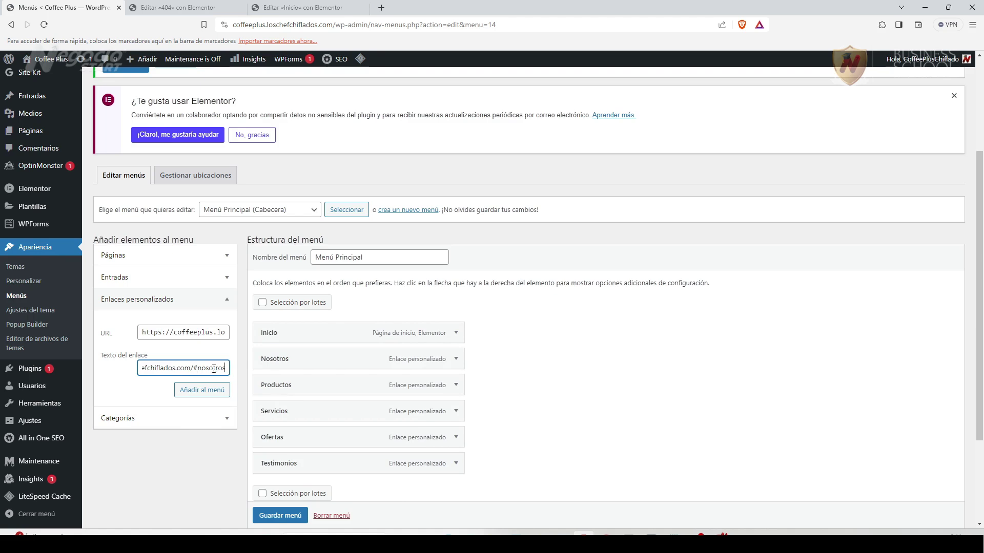
pyautogui.hotkey('ctrl', 'a')
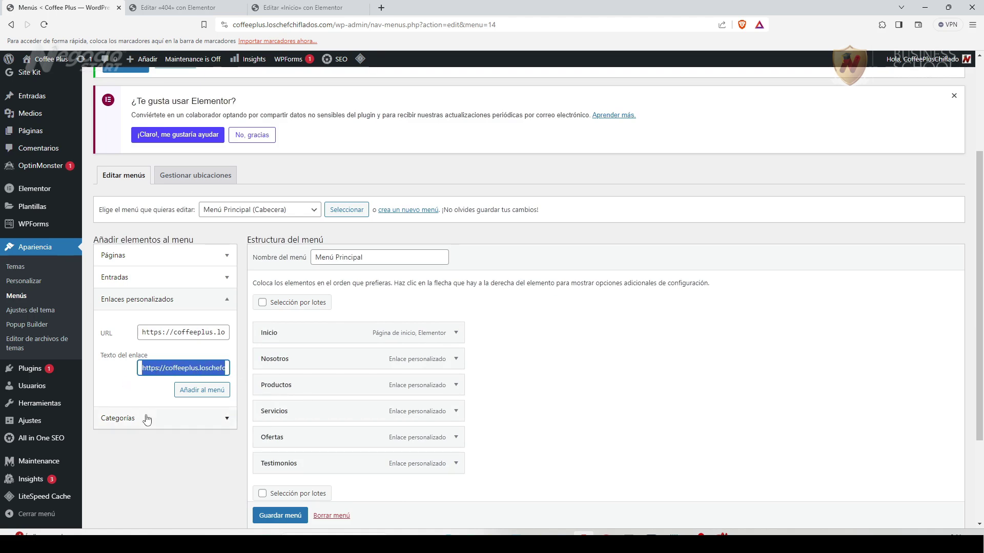
pyautogui.write('Blog')
pyautogui.click(187, 390)
# Add the 'Contacto' custom link pointing to '#contacto' at the end of the menu.
pyautogui.click(166, 333)
pyautogui.moveTo(195, 335); pyautogui.dragTo(239, 338)
pyautogui.write('contacto')
pyautogui.click(178, 368)
pyautogui.write('Contacto')
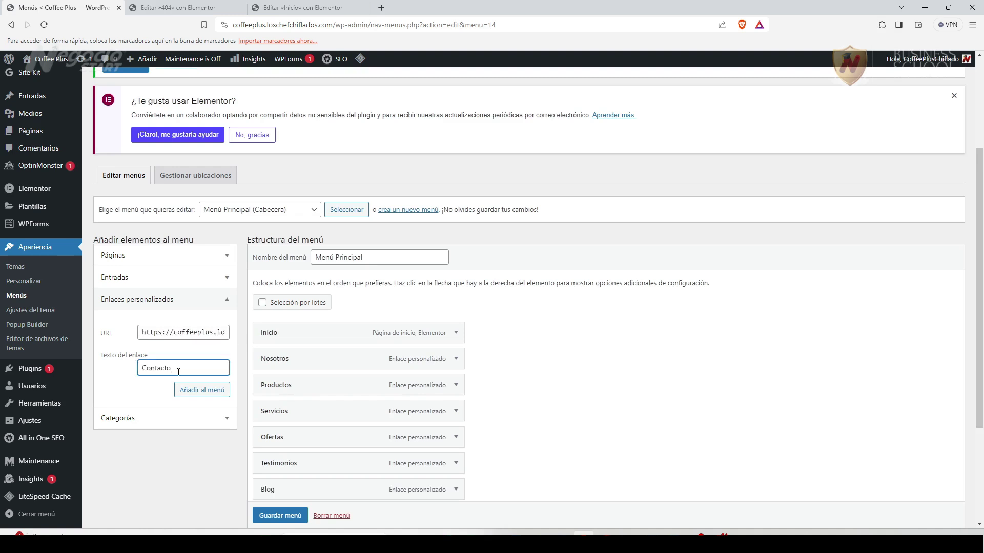
pyautogui.click(200, 390)
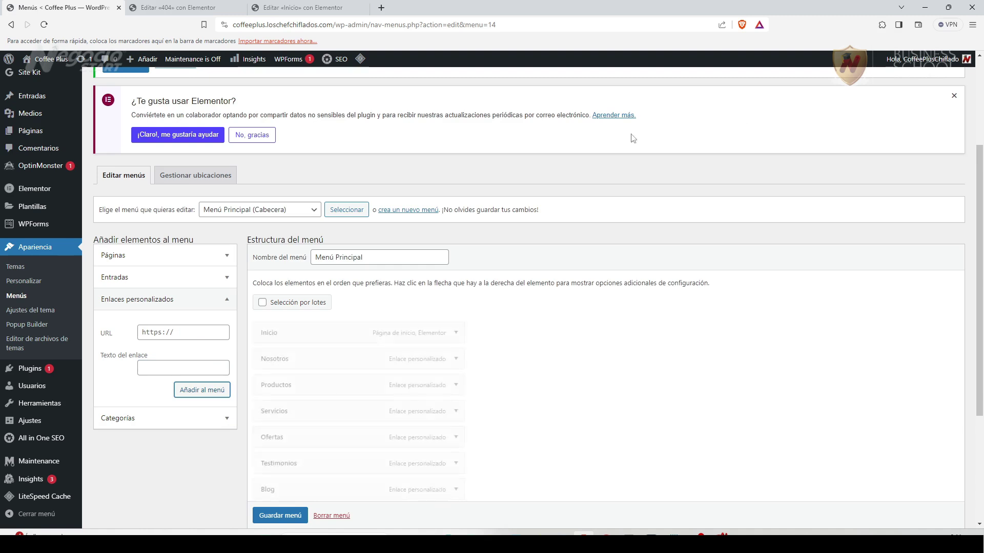
pyautogui.scroll(-3, 564, 412)
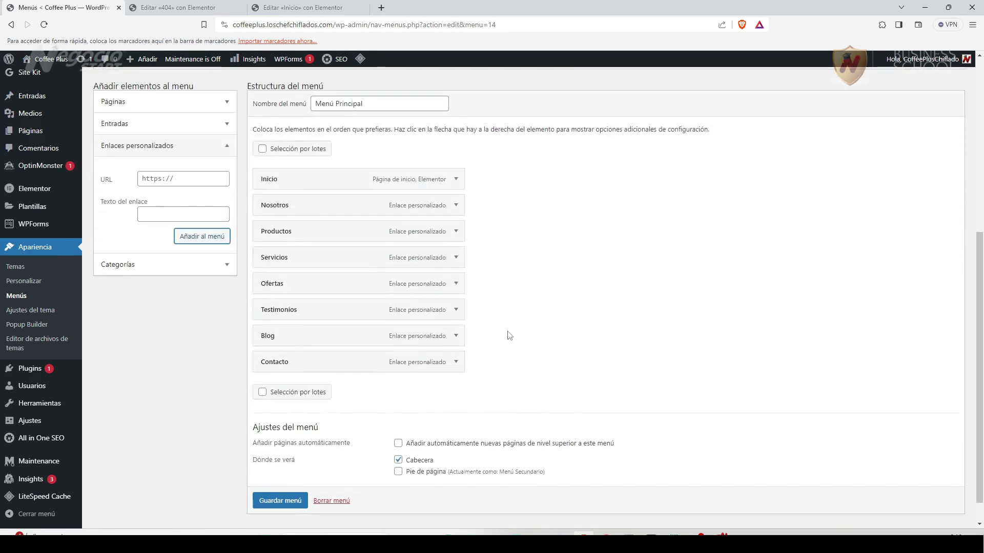
pyautogui.scroll(3, 520, 395)
pyautogui.scroll(-2, 520, 394)
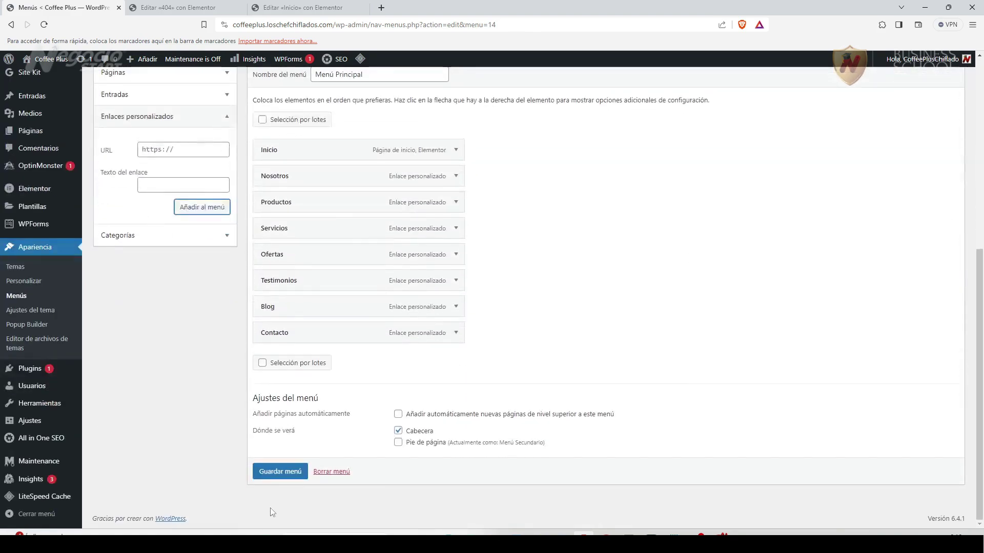
# Save Menú Principal and load Menú Secundario for editing.
pyautogui.click(281, 473)
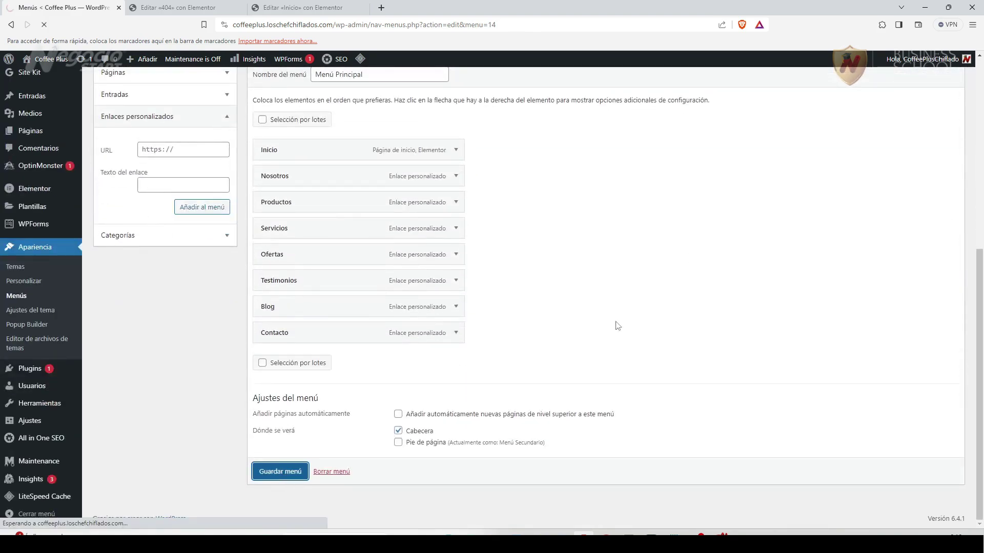
pyautogui.scroll(-5, 515, 339)
pyautogui.scroll(-1, 516, 339)
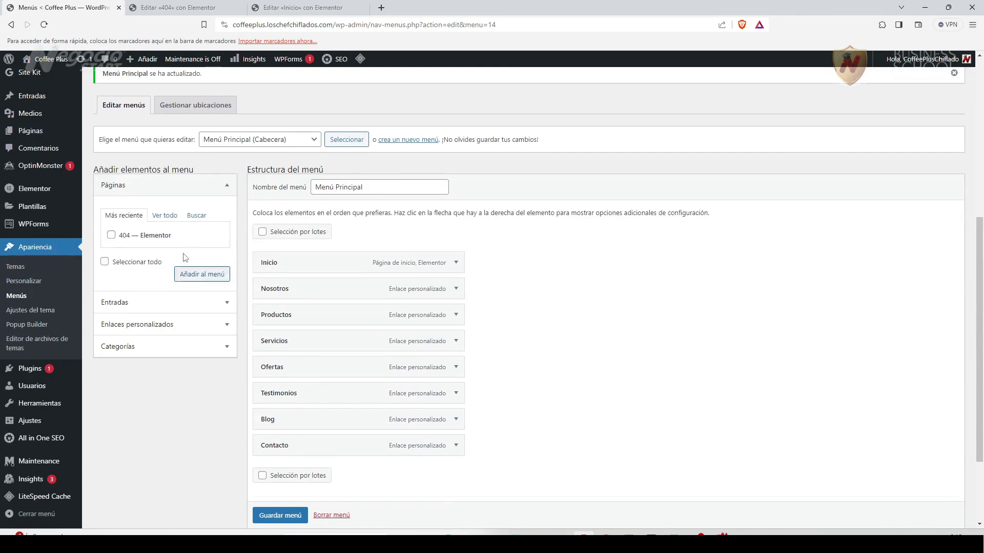
pyautogui.click(294, 139)
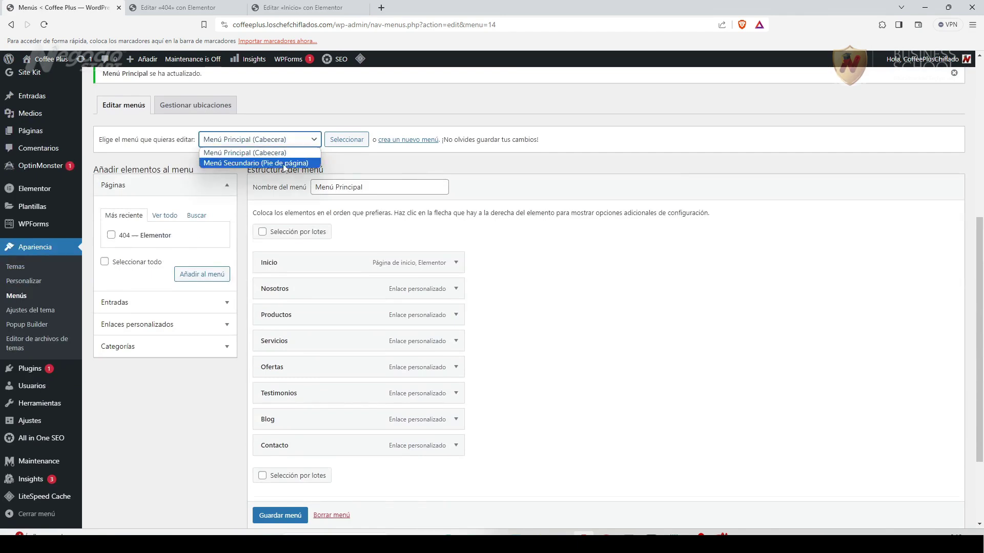
pyautogui.click(303, 162)
pyautogui.click(342, 143)
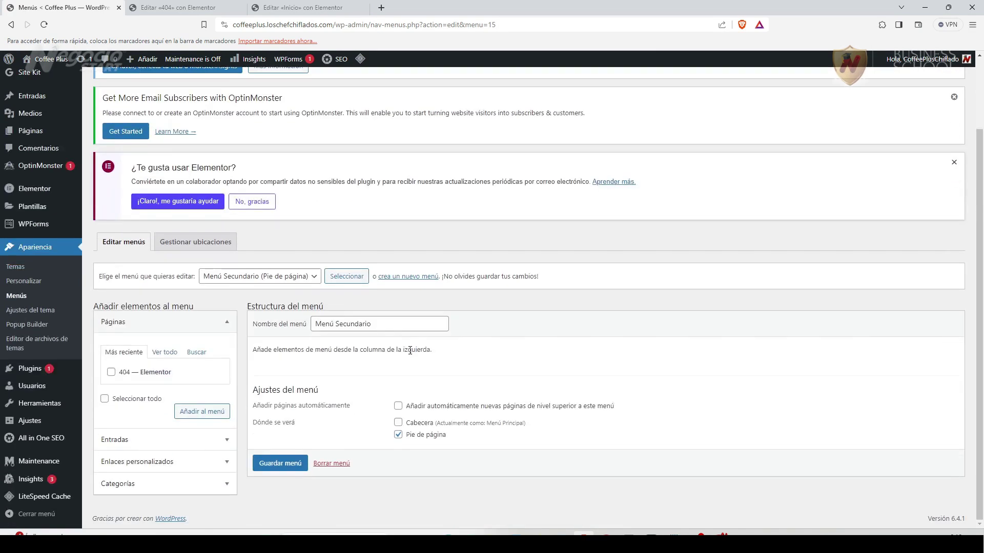
# Add the Inicio and 404 pages to Menú Secundario.
pyautogui.click(171, 354)
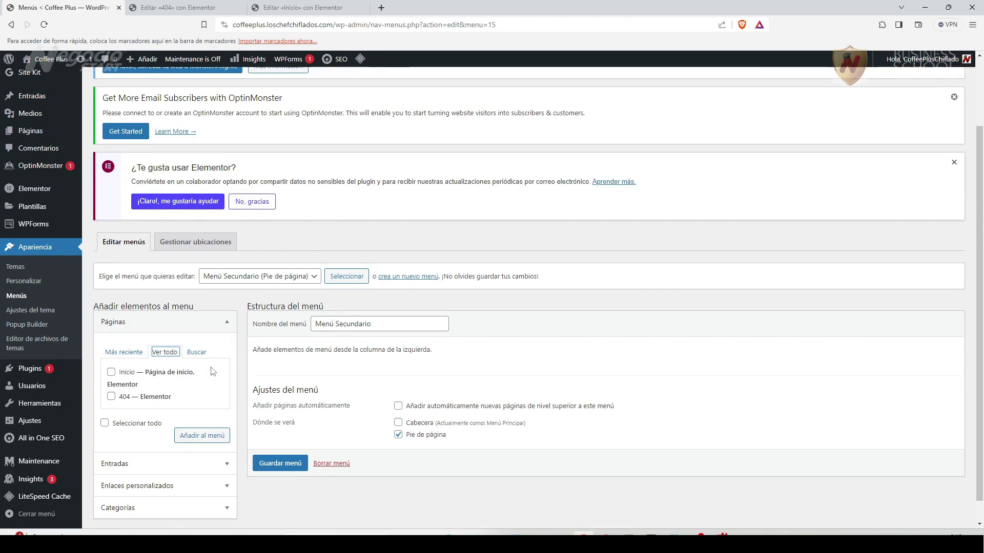
pyautogui.click(111, 372)
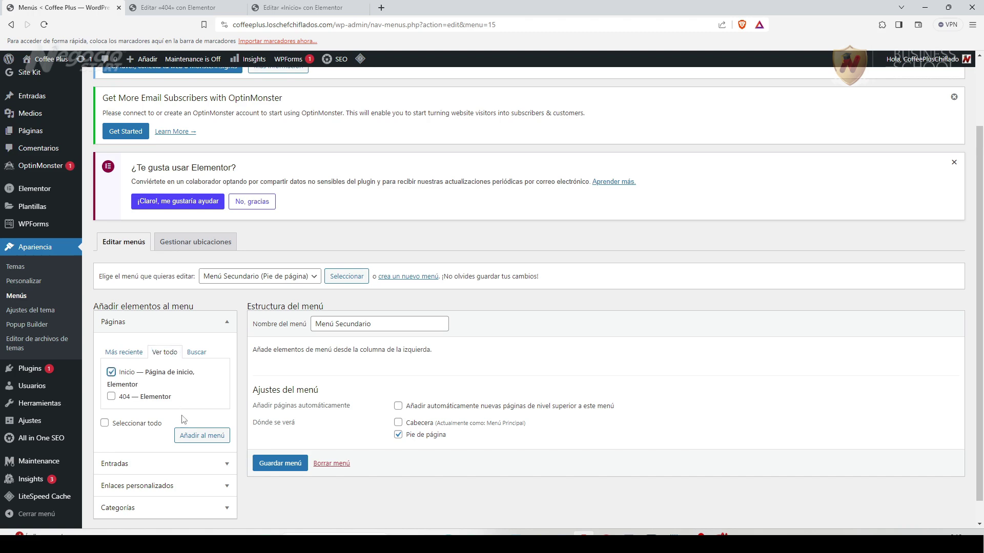
pyautogui.click(111, 397)
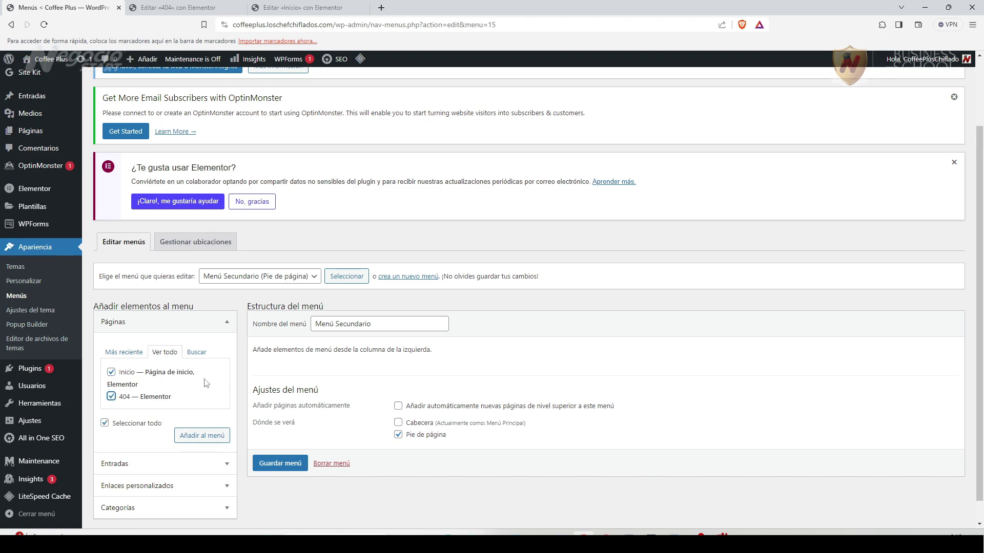
pyautogui.click(222, 437)
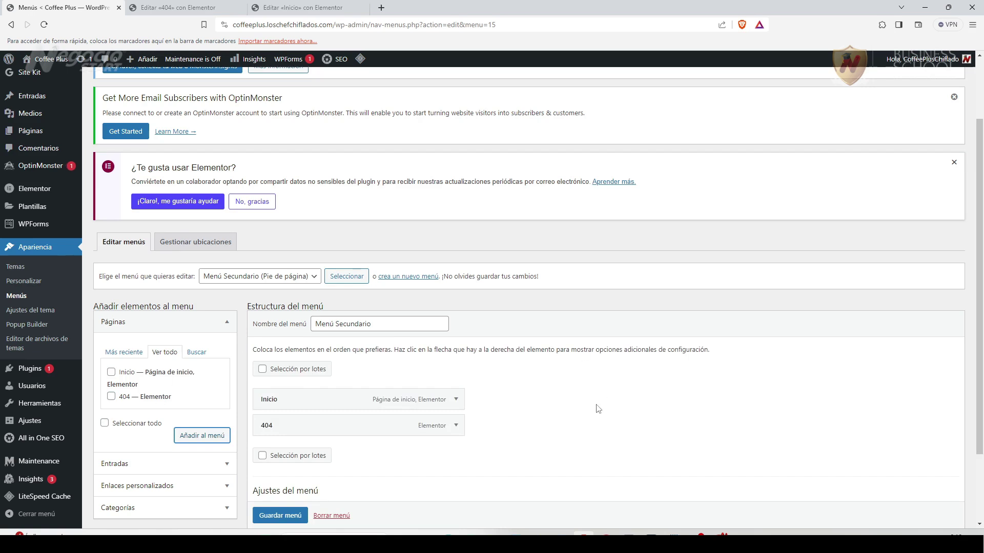
# Remove the Inicio and 404 items again, leaving Menú Secundario empty.
pyautogui.scroll(-2, 598, 409)
pyautogui.scroll(2, 598, 408)
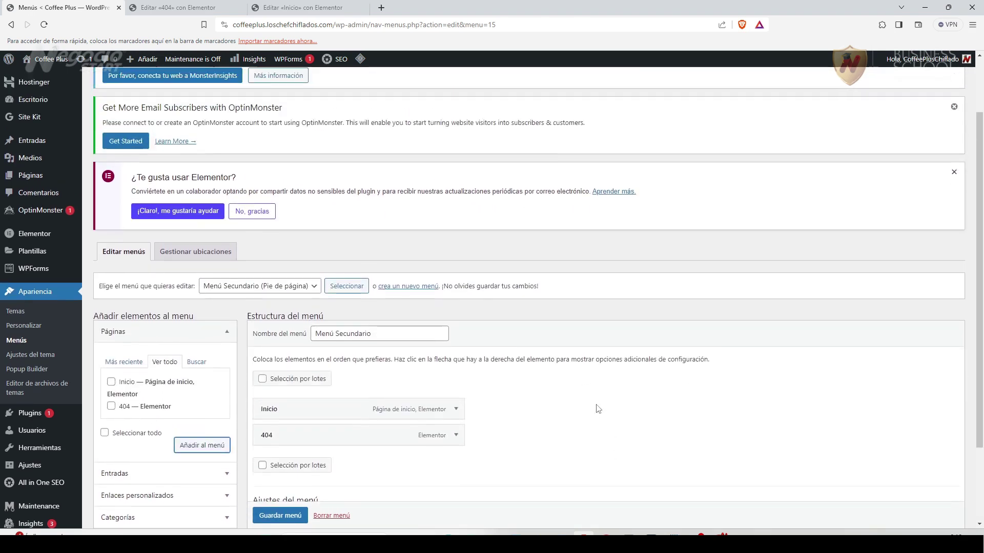
pyautogui.scroll(-2, 596, 407)
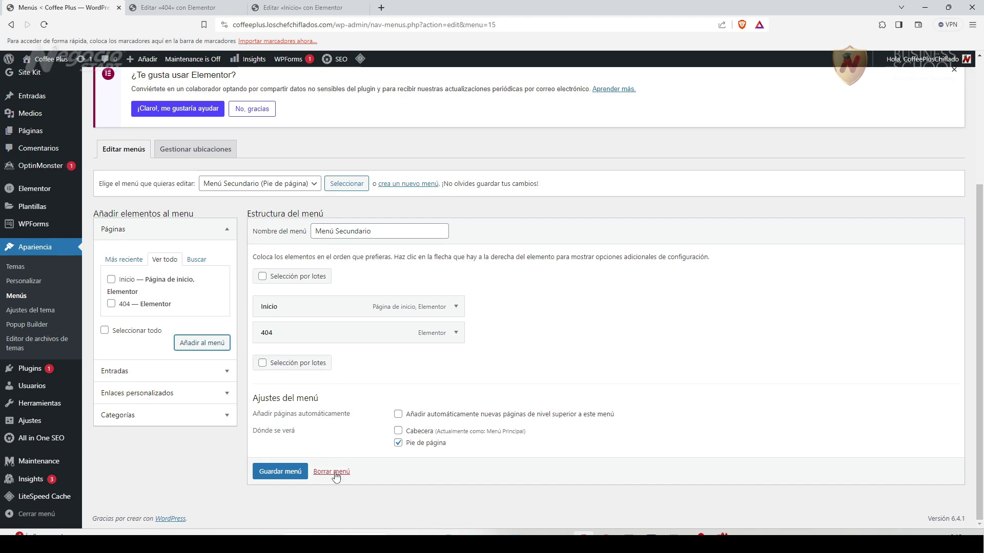
pyautogui.click(456, 307)
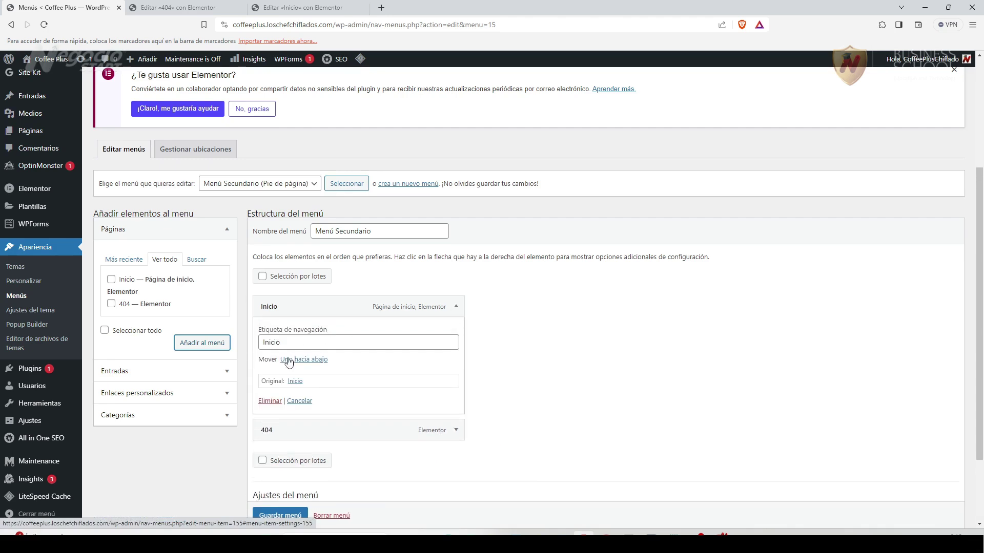
pyautogui.click(269, 401)
pyautogui.click(454, 333)
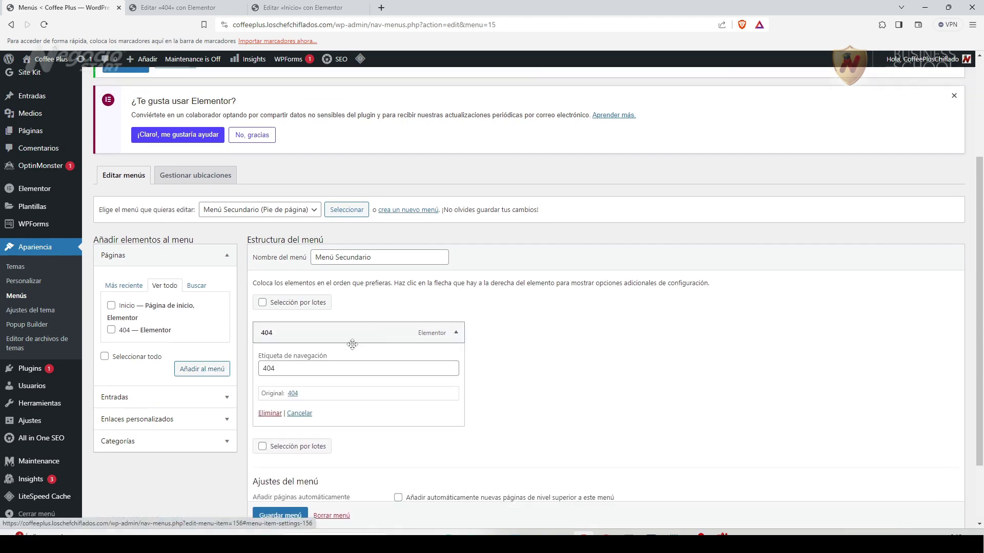
pyautogui.click(269, 415)
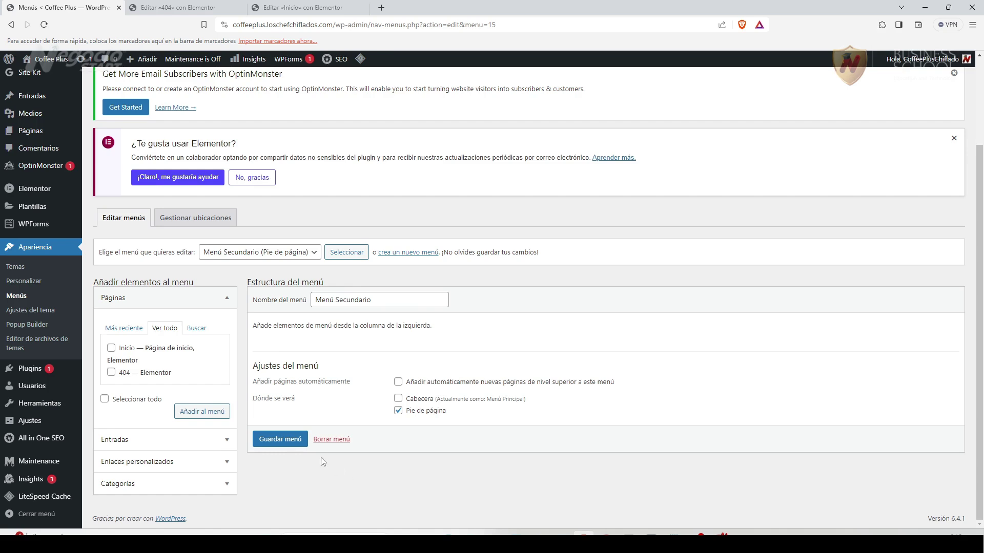
pyautogui.scroll(2, 283, 469)
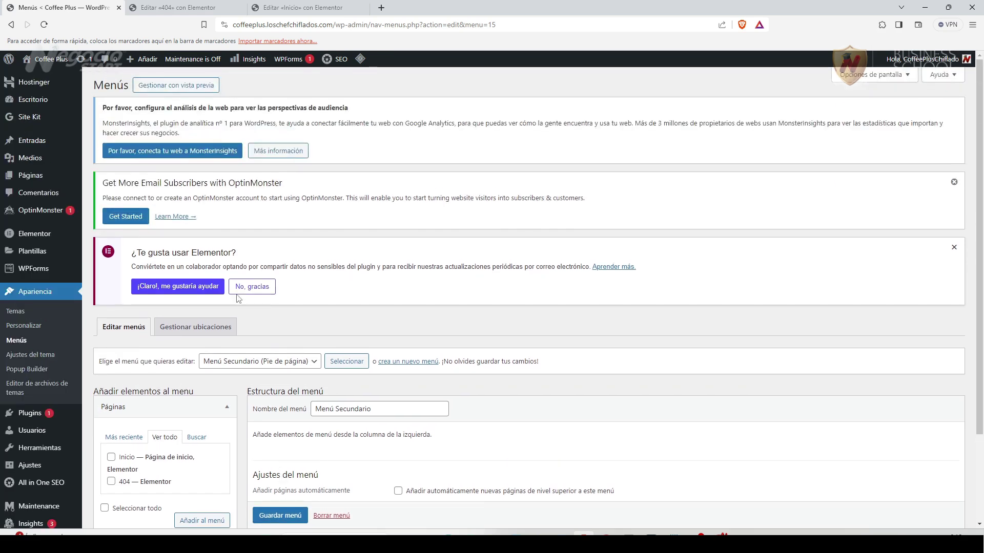
pyautogui.click(301, 13)
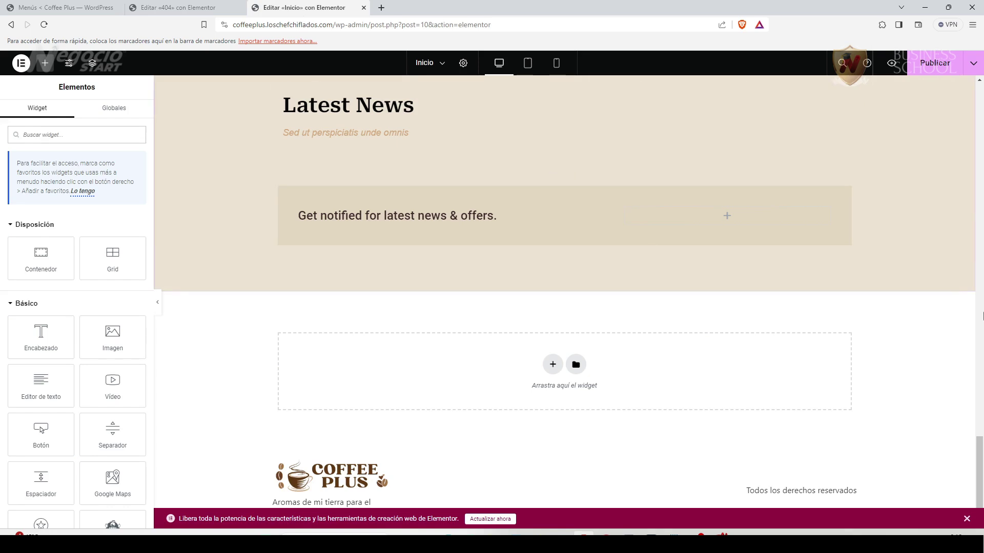
# Publish the Inicio page and reload the editor to confirm the new header menu.
pyautogui.moveTo(980, 464); pyautogui.dragTo(979, 103)
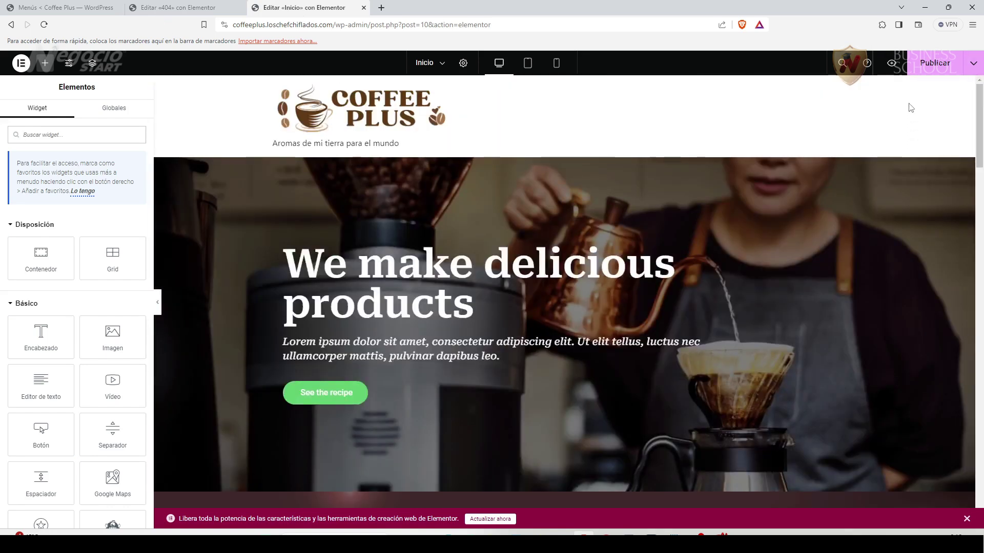
pyautogui.click(929, 65)
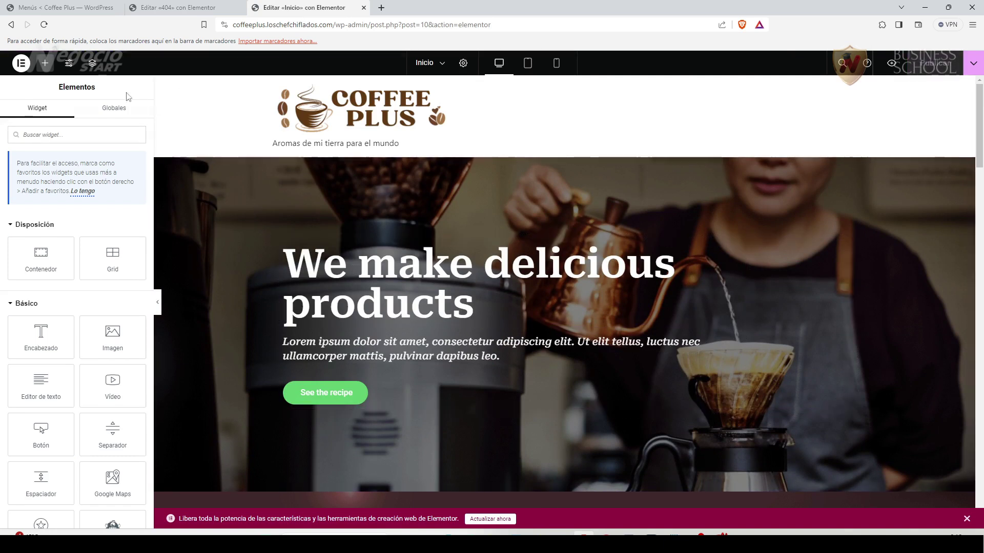
pyautogui.click(44, 26)
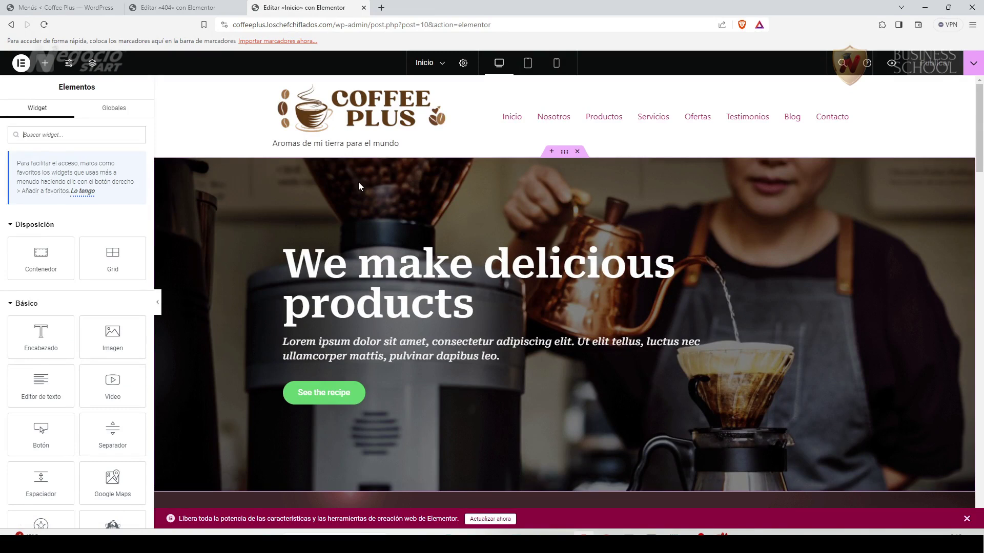
pyautogui.scroll(-10, 980, 280)
pyautogui.scroll(-10, 979, 279)
pyautogui.scroll(20, 394, 207)
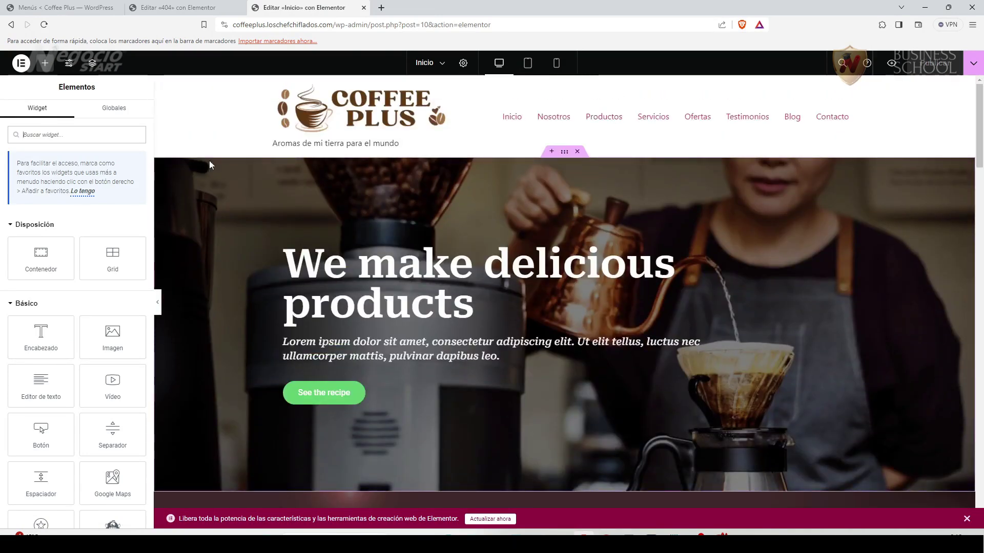
pyautogui.click(59, 8)
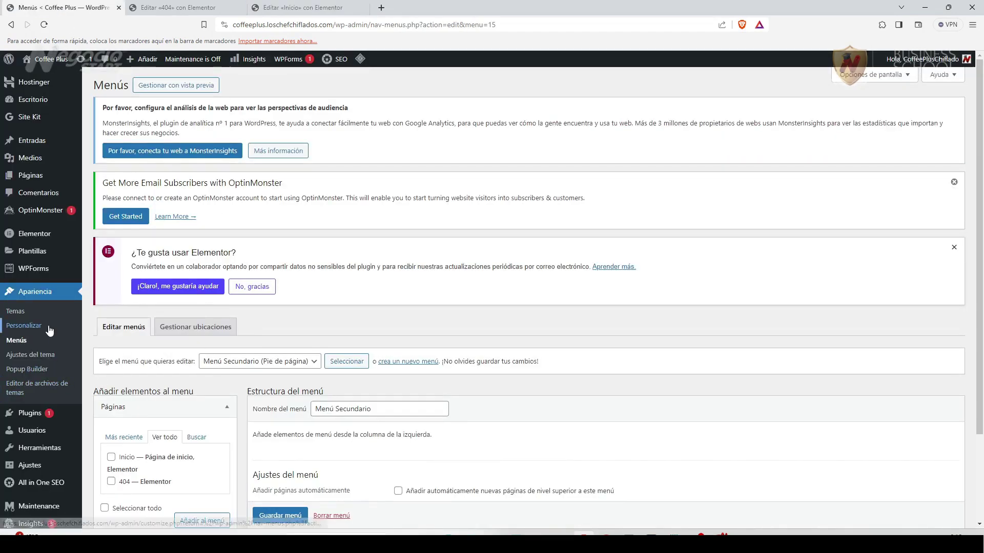
# Stay on the menus page, save the empty Menú Secundario, then go to Installed Plugins.
pyautogui.click(30, 413)
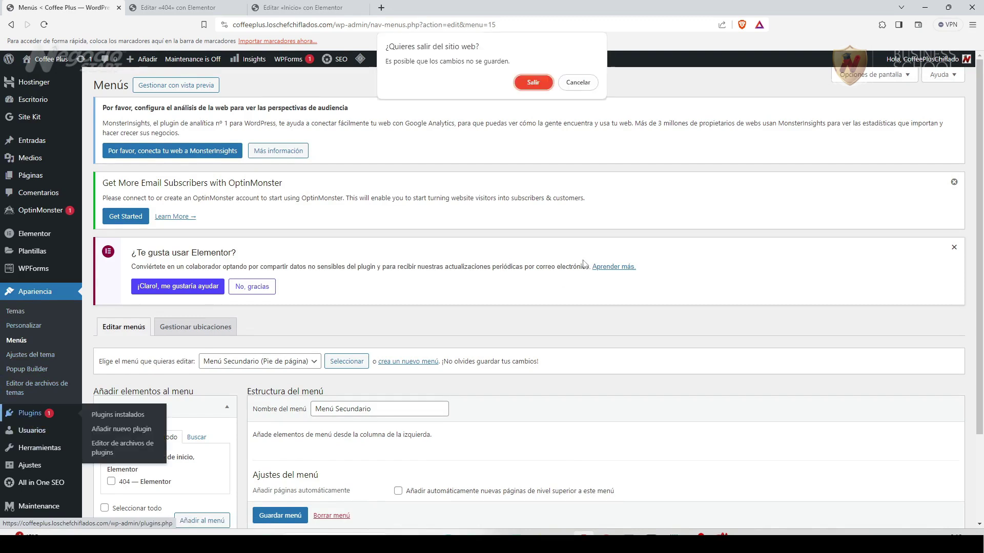
pyautogui.click(578, 82)
pyautogui.scroll(-2, 380, 429)
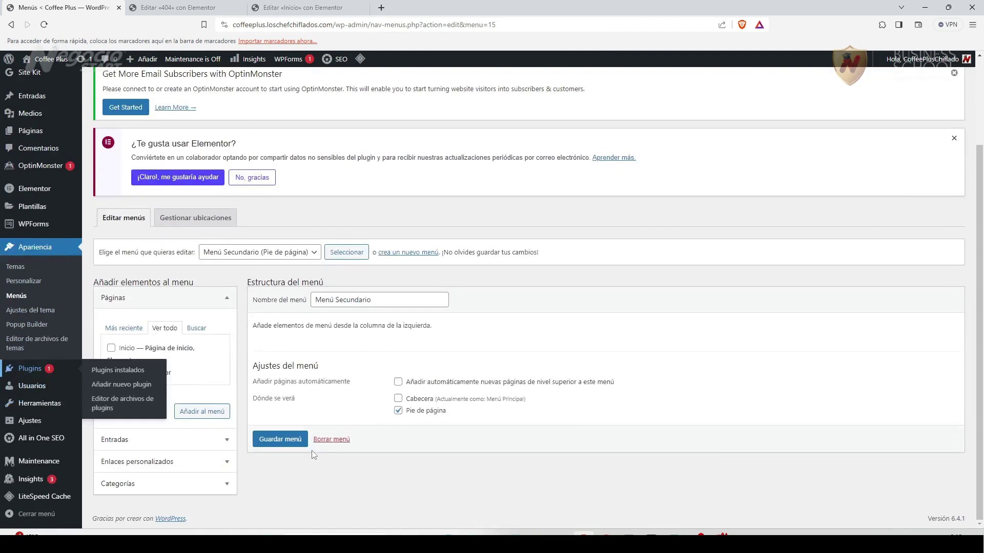
pyautogui.click(280, 439)
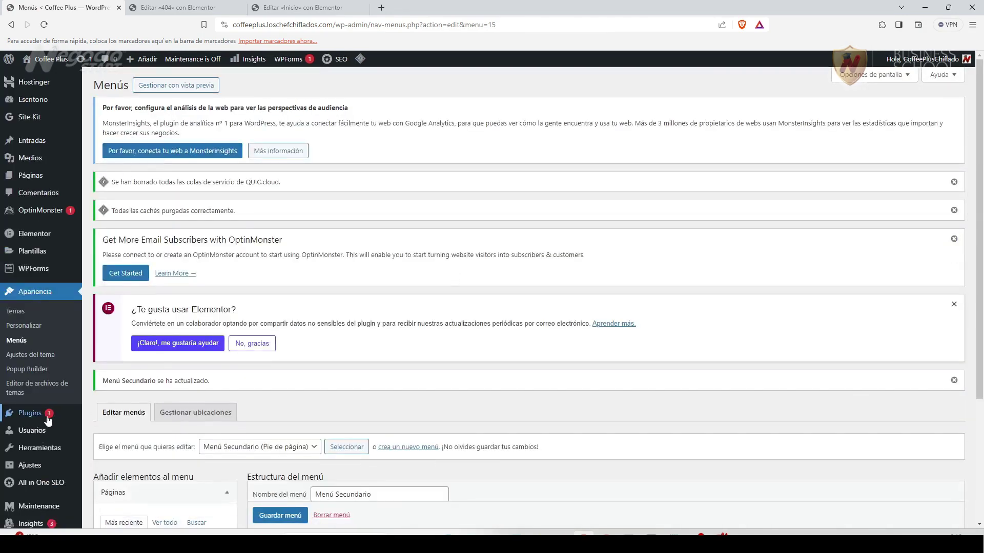
pyautogui.click(36, 415)
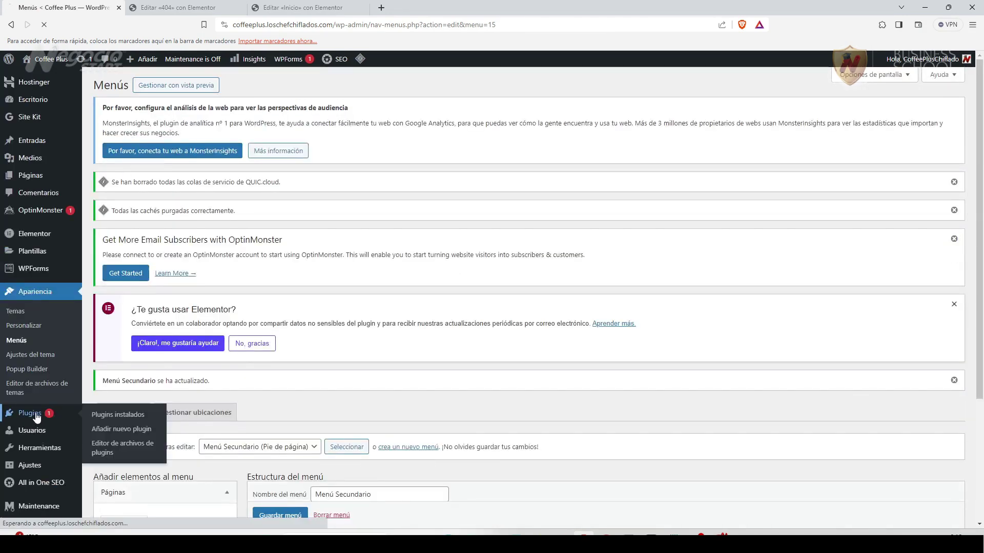
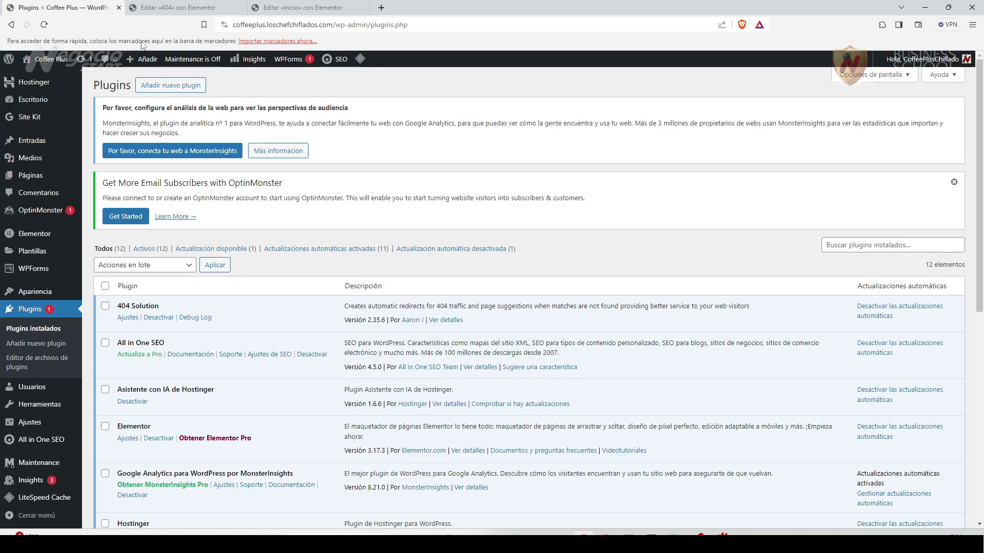
# Search the plugin directory for 'header' to find the ElementsKit Lite add-on.
pyautogui.click(174, 85)
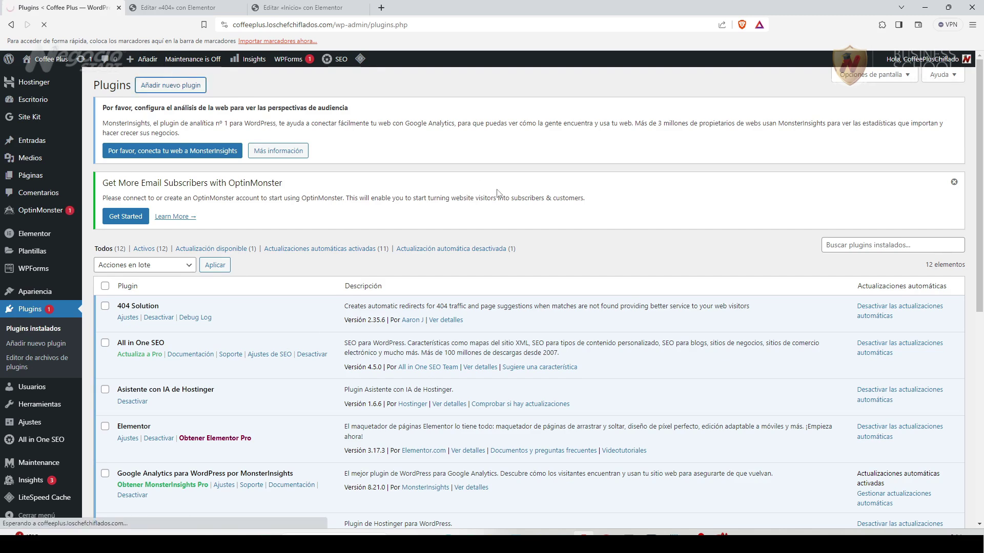
pyautogui.write('header')
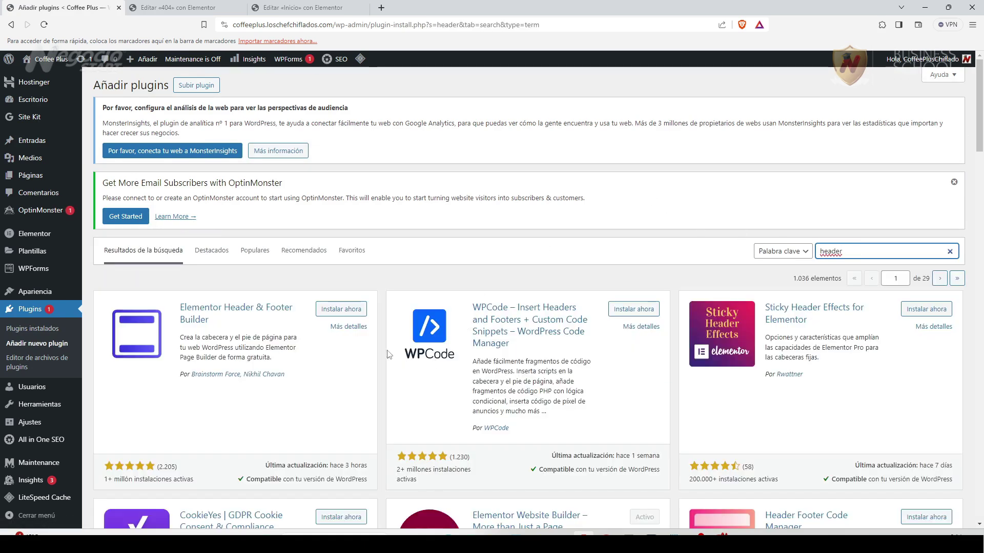
pyautogui.scroll(-4, 386, 354)
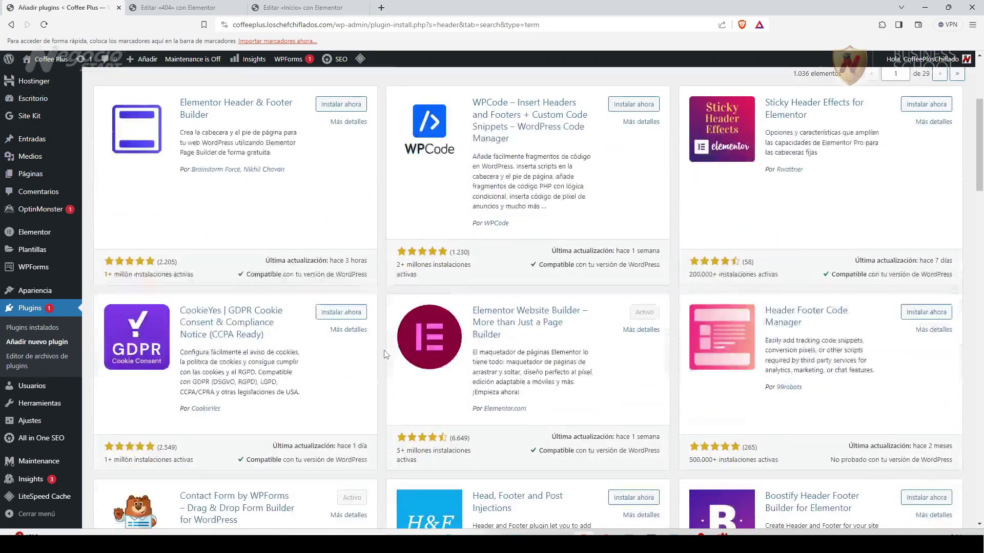
pyautogui.scroll(-7, 386, 355)
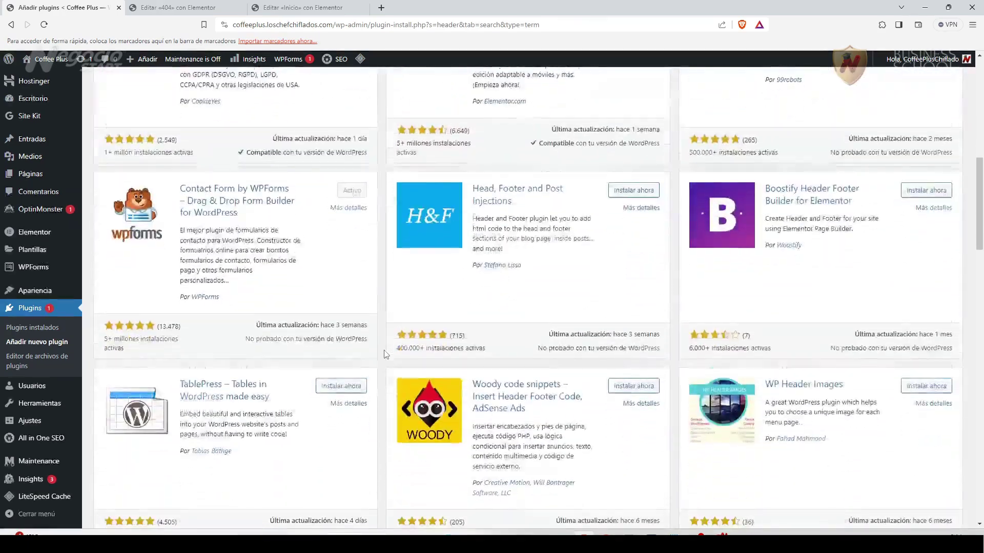
pyautogui.scroll(-6, 385, 355)
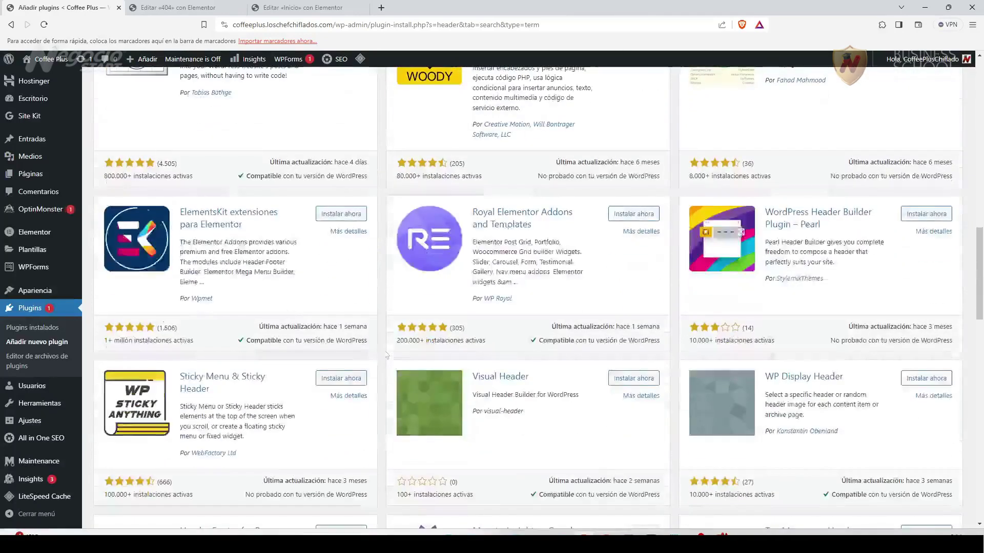
# Install and activate ElementsKit Lite.
pyautogui.click(331, 214)
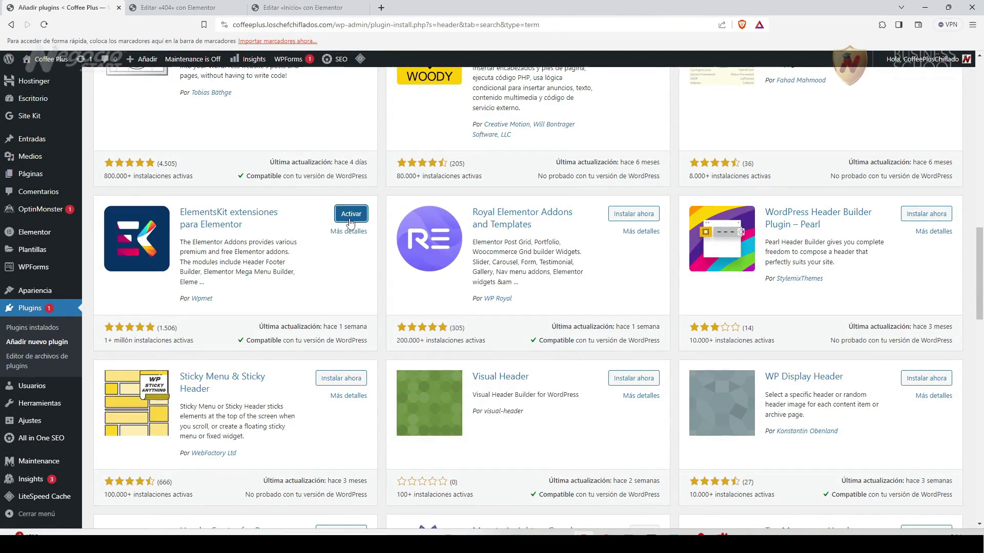
pyautogui.click(349, 220)
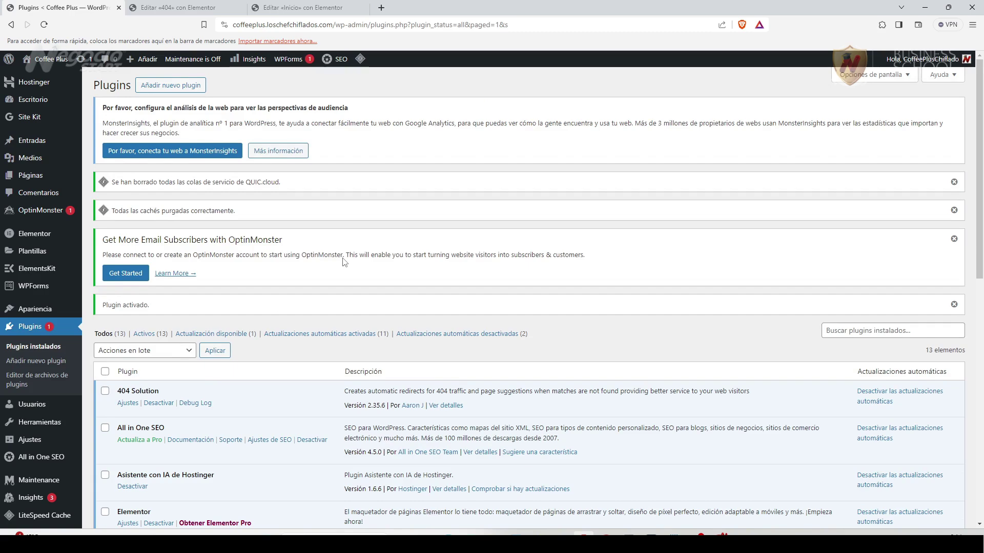
pyautogui.scroll(-4, 344, 262)
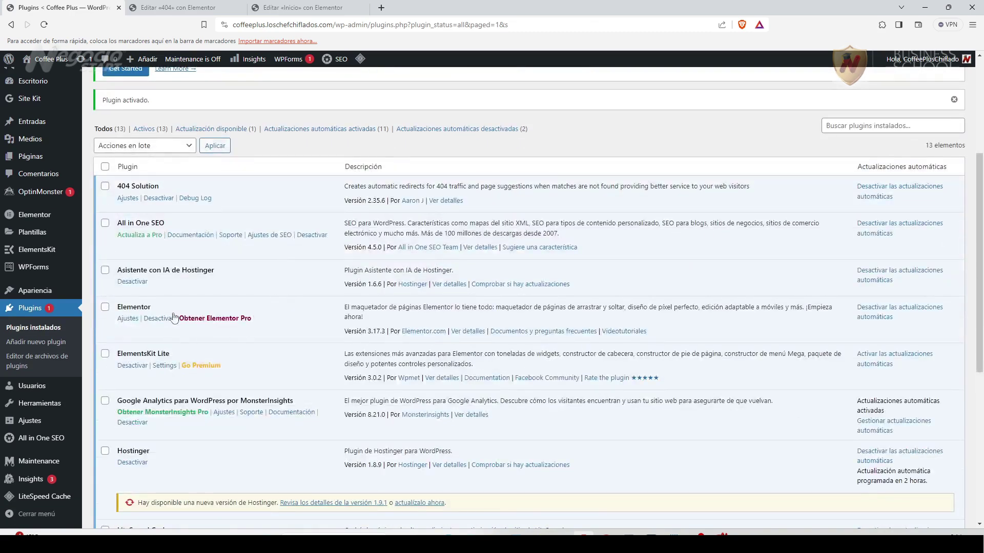
pyautogui.scroll(-1, 175, 334)
# Open the ElementsKit settings dashboard and look through its Widgets list.
pyautogui.click(164, 315)
pyautogui.scroll(-3, 275, 309)
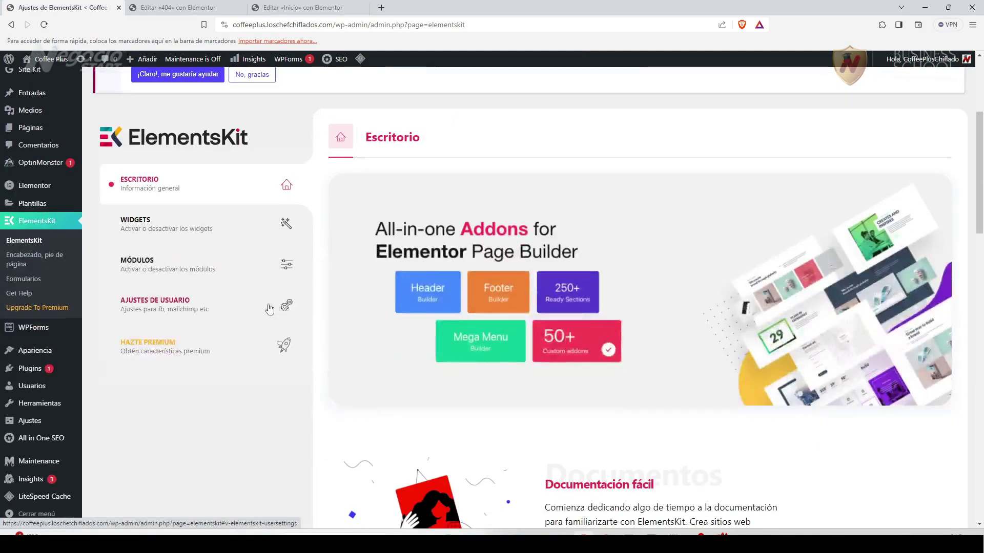
pyautogui.scroll(-1, 231, 317)
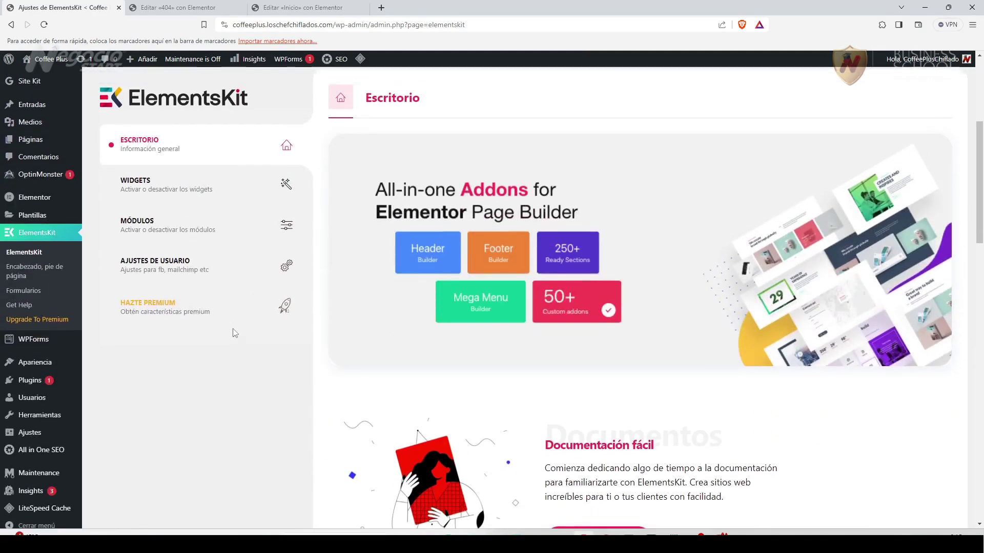
pyautogui.scroll(2, 232, 328)
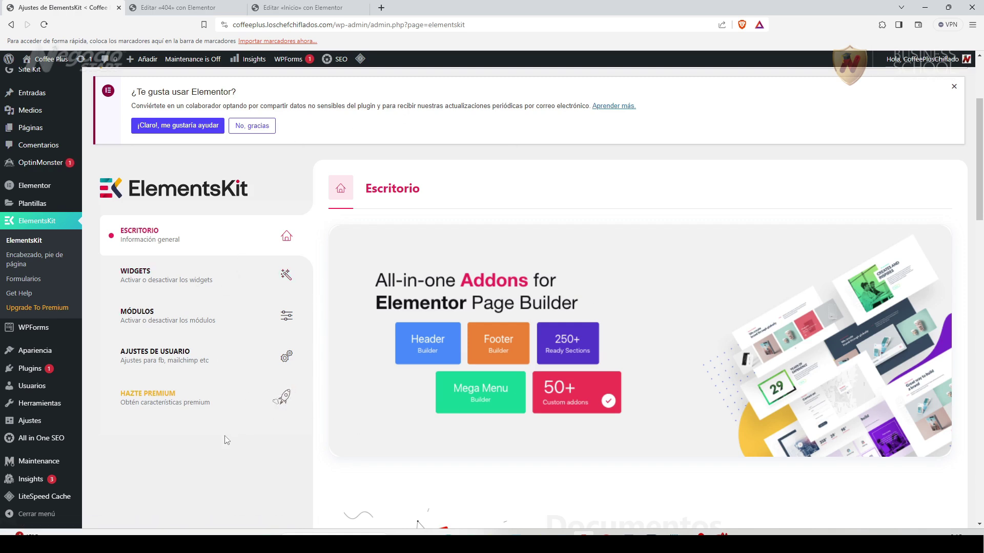
pyautogui.click(159, 278)
pyautogui.scroll(-2, 527, 368)
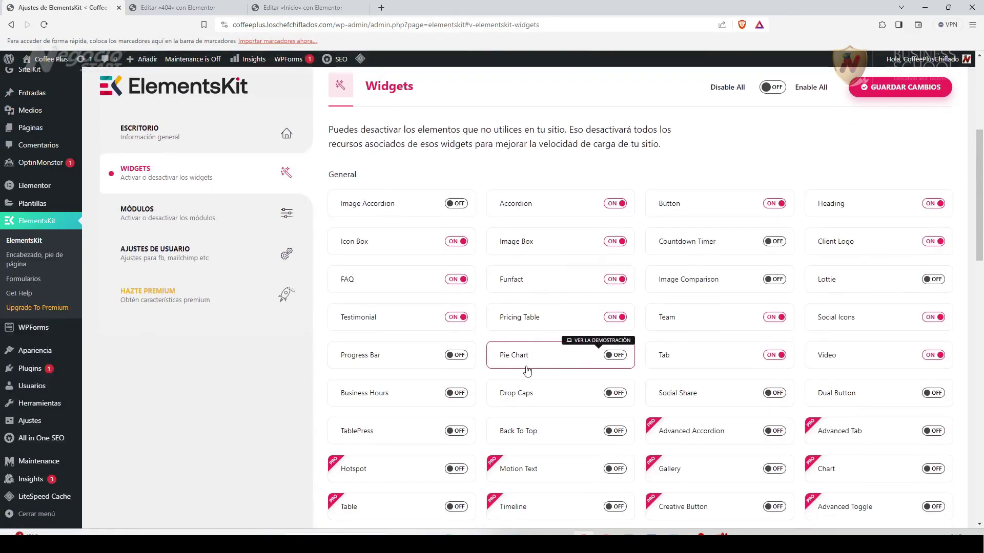
pyautogui.scroll(-4, 527, 370)
pyautogui.scroll(6, 528, 365)
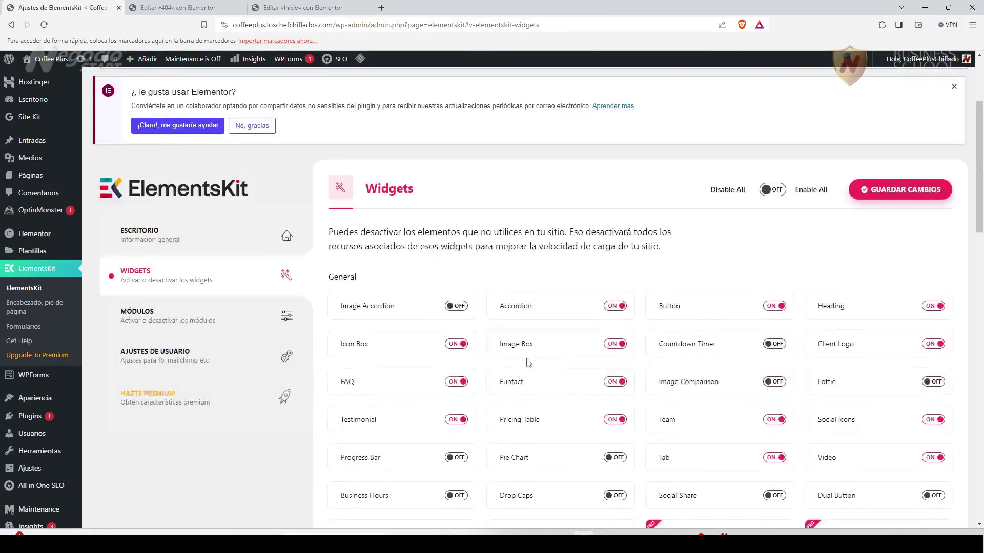
pyautogui.scroll(-5, 527, 362)
pyautogui.scroll(5, 525, 353)
# Review the ElementsKit Módulos and Ajustes de usuario sections.
pyautogui.click(155, 316)
pyautogui.scroll(-1, 789, 322)
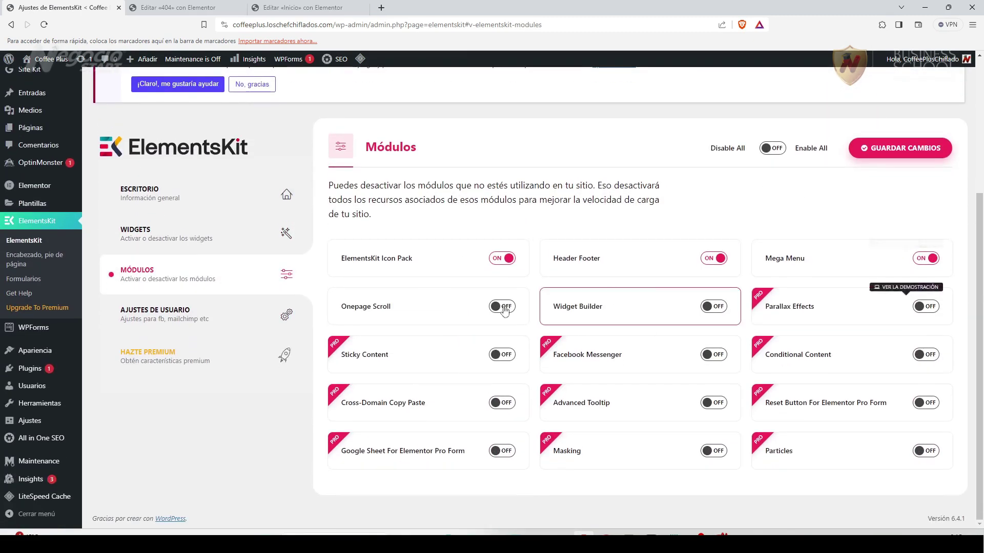
pyautogui.click(180, 319)
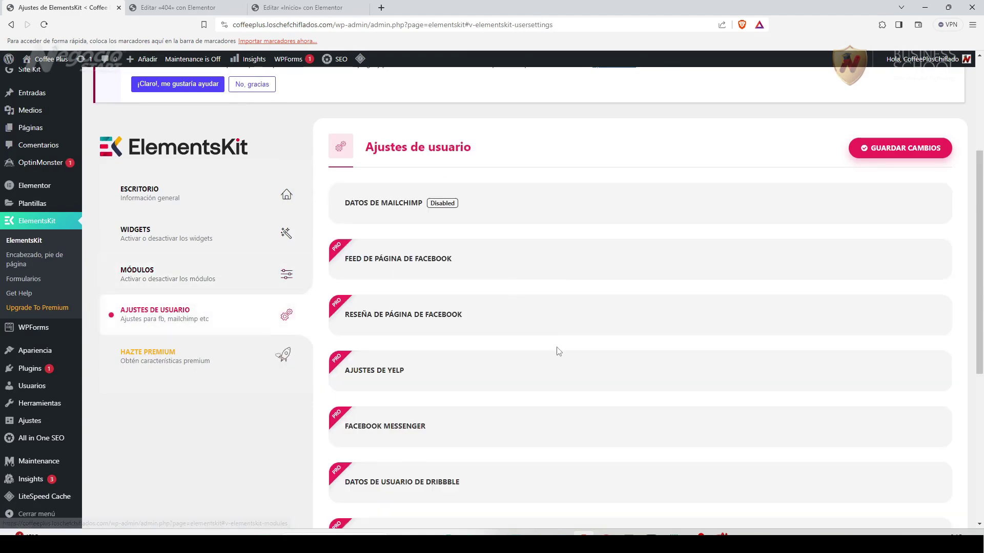
pyautogui.scroll(-1, 559, 352)
pyautogui.scroll(-2, 558, 351)
pyautogui.scroll(5, 556, 351)
pyautogui.scroll(-2, 167, 374)
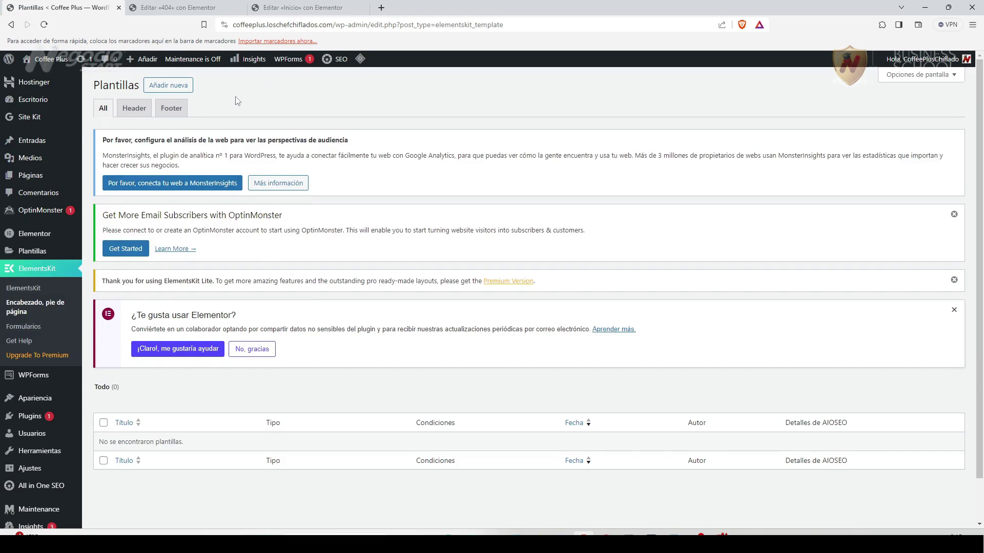
# Create a switched-on Cabecera template 'CoffeePlus Header' for Todo el sitio and save it.
pyautogui.click(184, 87)
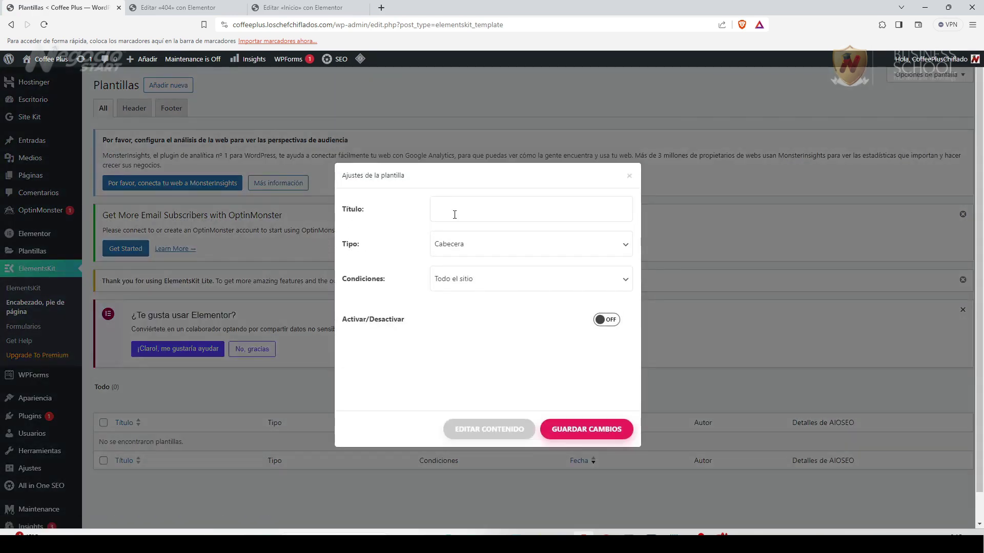
pyautogui.write('Coffee')
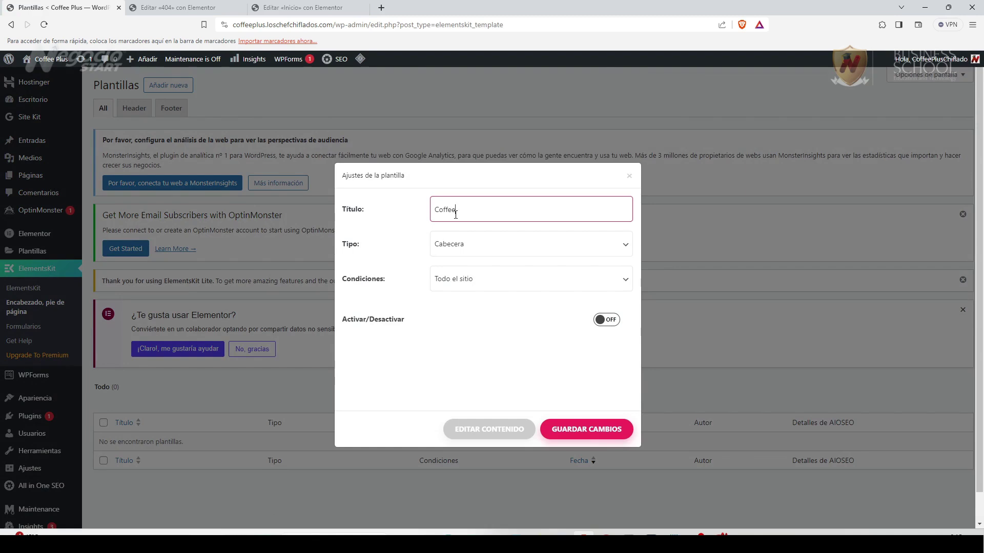
pyautogui.write('Plus Header')
pyautogui.click(623, 250)
pyautogui.click(537, 248)
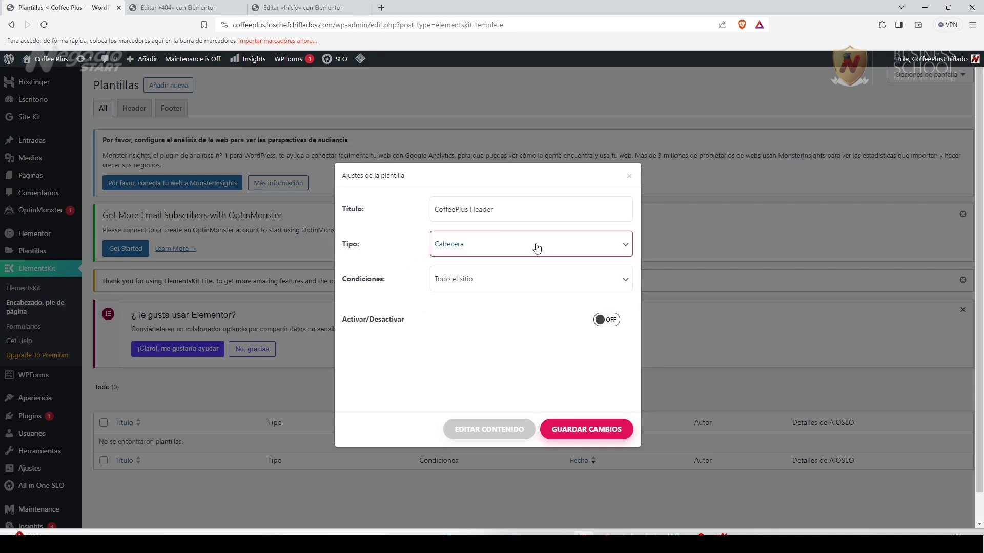
pyautogui.click(480, 283)
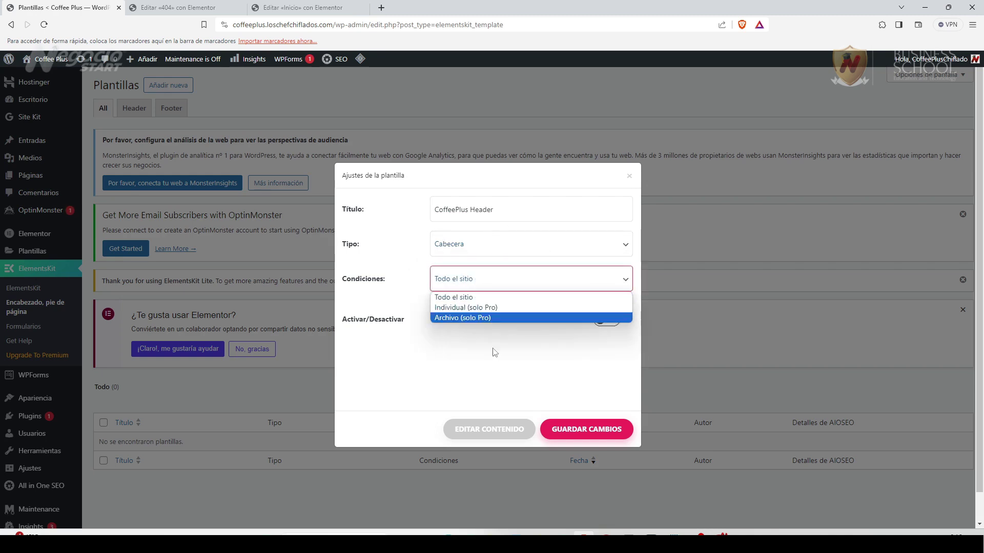
pyautogui.click(475, 345)
pyautogui.click(475, 345)
pyautogui.click(614, 321)
pyautogui.click(590, 429)
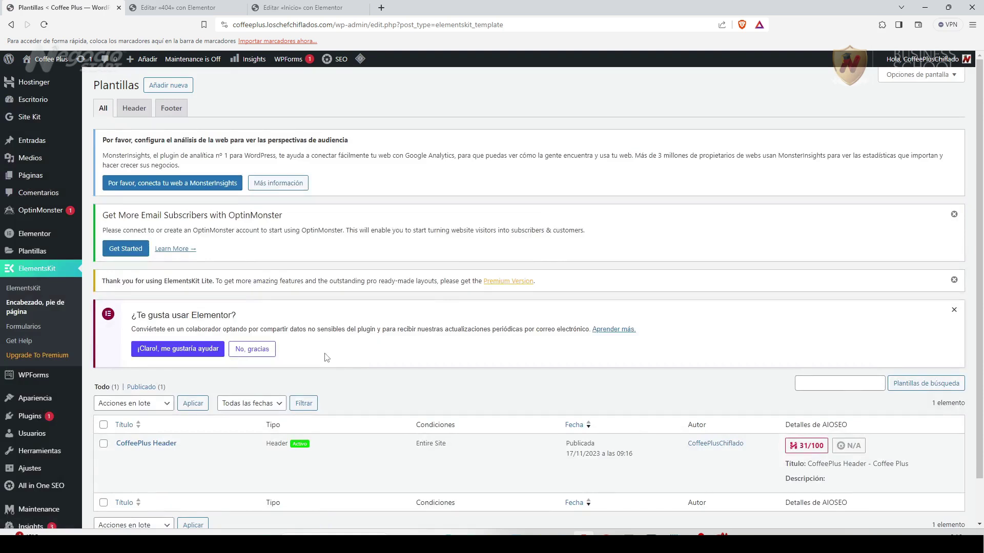
# Open the CoffeePlus Header edit page in a new tab and look it over.
pyautogui.scroll(-1, 313, 374)
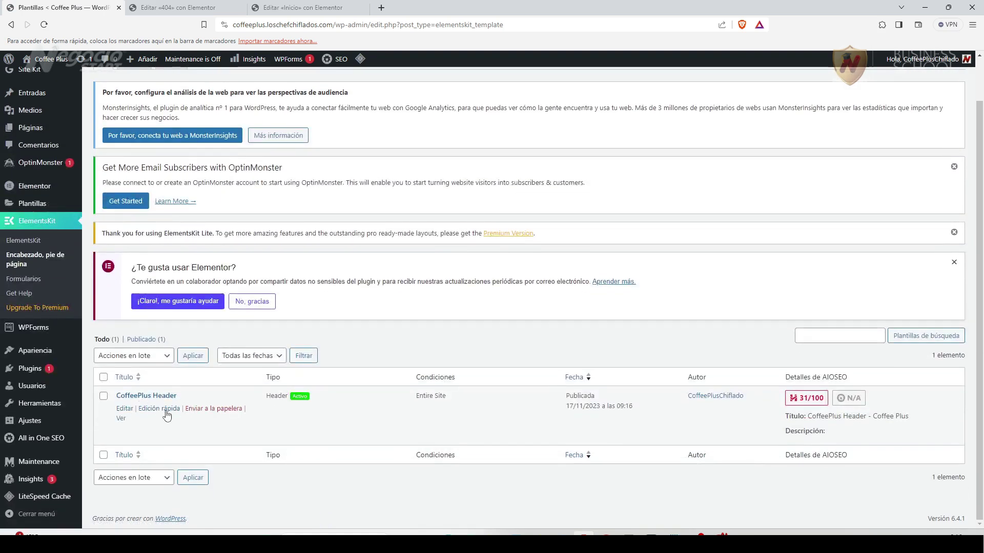
pyautogui.click(125, 410)
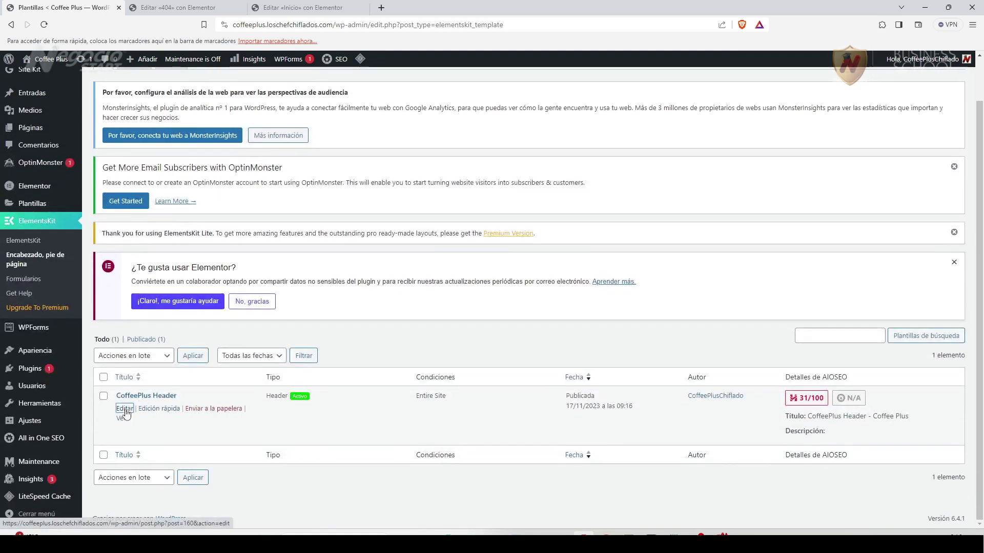
pyautogui.rightClick(125, 410)
pyautogui.click(205, 288)
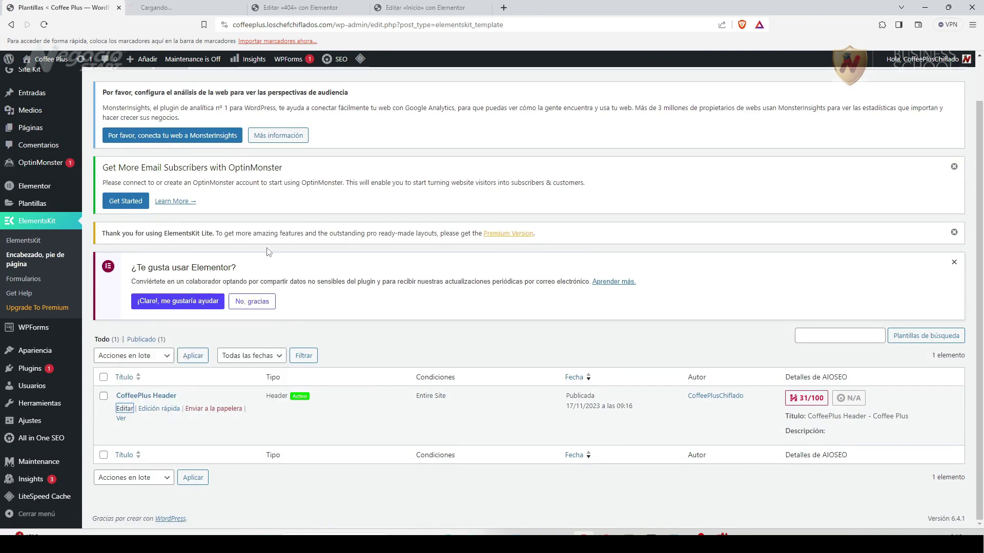
pyautogui.click(185, 7)
pyautogui.scroll(-7, 219, 357)
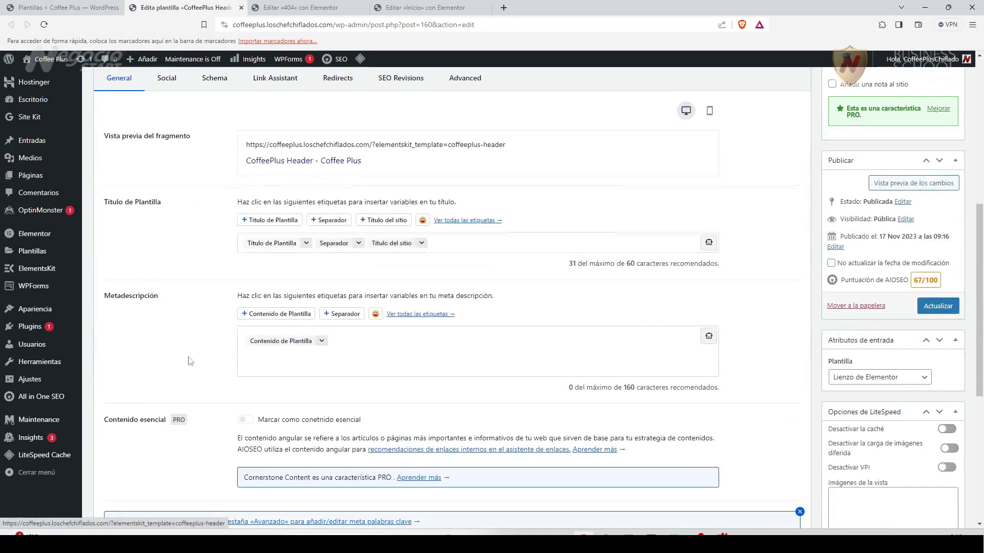
pyautogui.scroll(2, 260, 387)
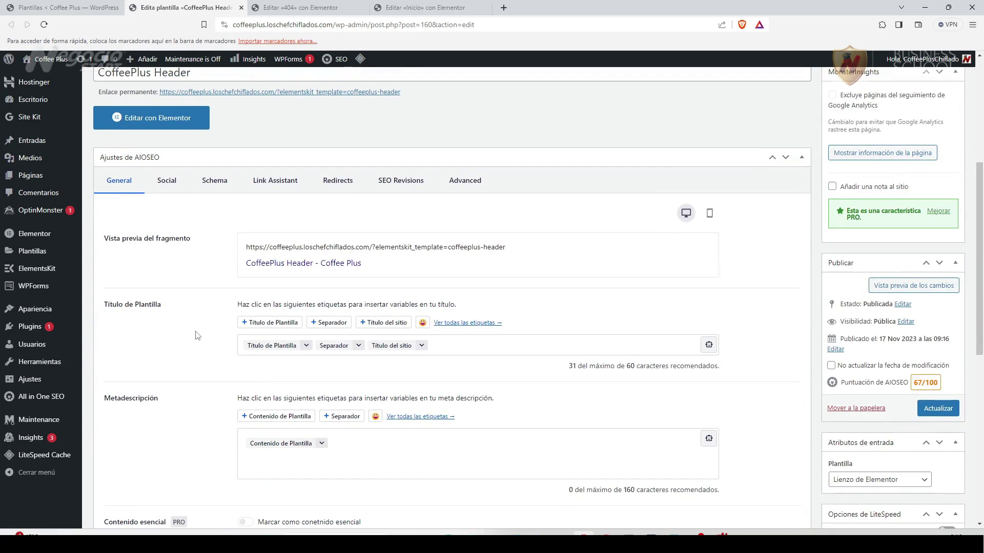
pyautogui.scroll(-1, 197, 333)
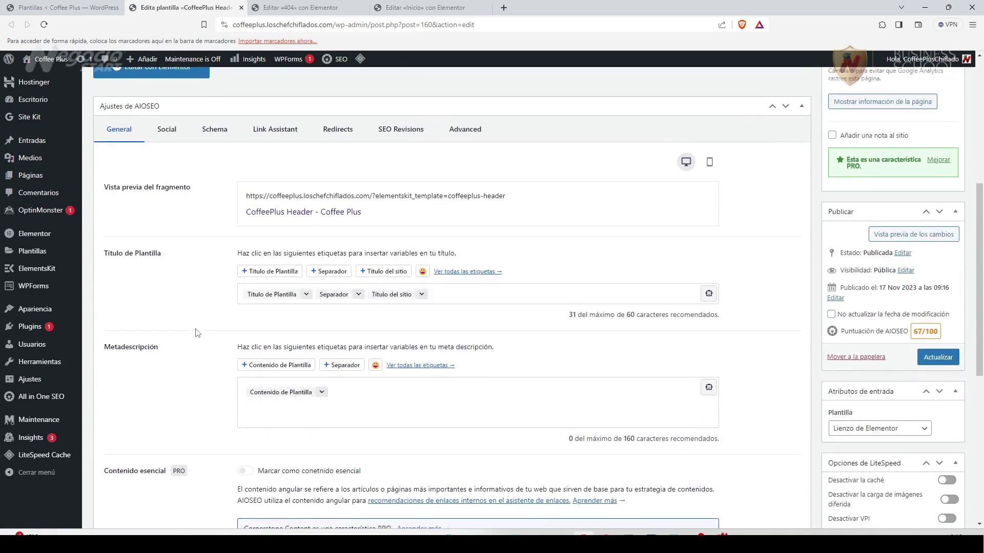
pyautogui.scroll(2, 204, 406)
pyautogui.scroll(-2, 201, 389)
pyautogui.scroll(1, 208, 362)
pyautogui.scroll(3, 208, 362)
pyautogui.scroll(-4, 206, 362)
pyautogui.scroll(2, 171, 386)
pyautogui.scroll(-2, 193, 376)
pyautogui.scroll(6, 207, 370)
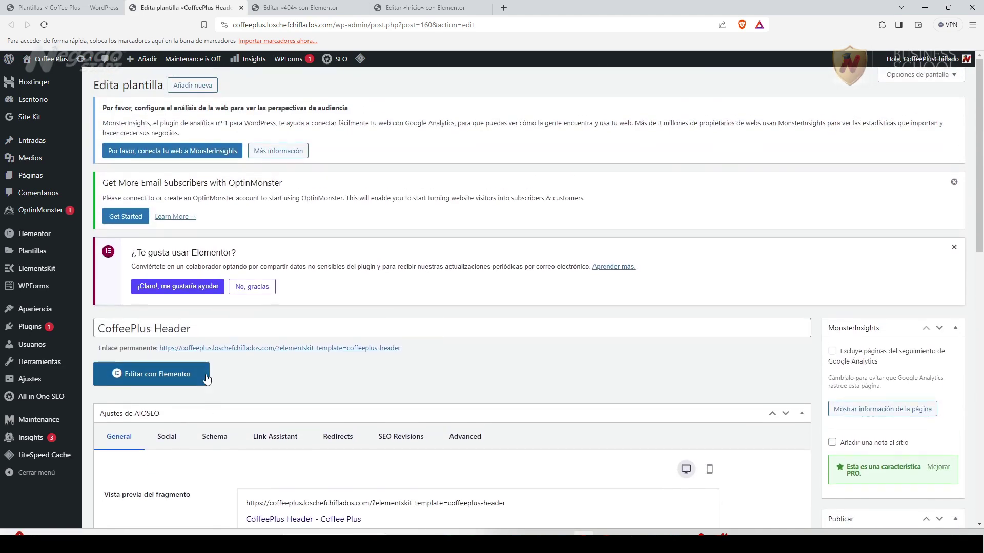
# Open CoffeePlus Header in Elementor and browse the ElementsKit template library.
pyautogui.click(163, 377)
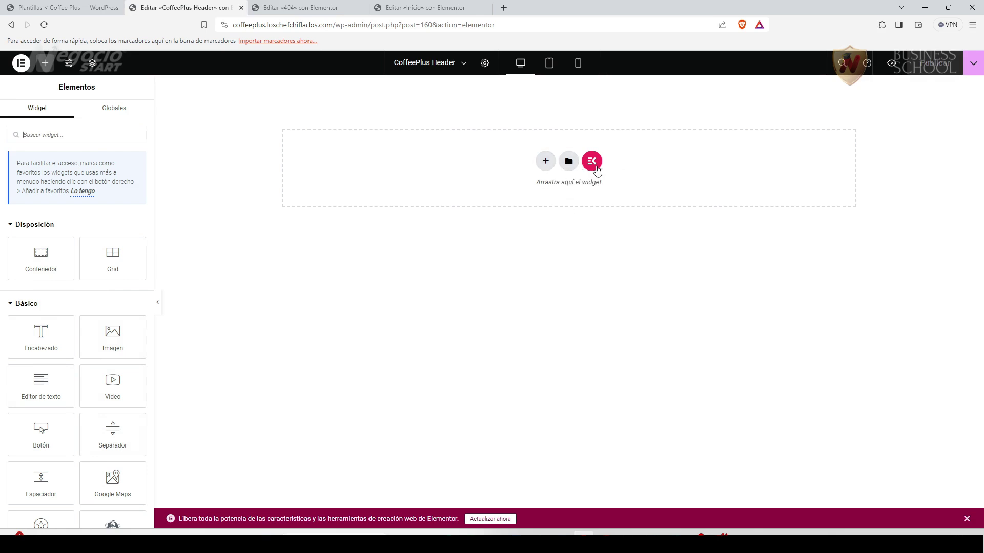
pyautogui.click(592, 161)
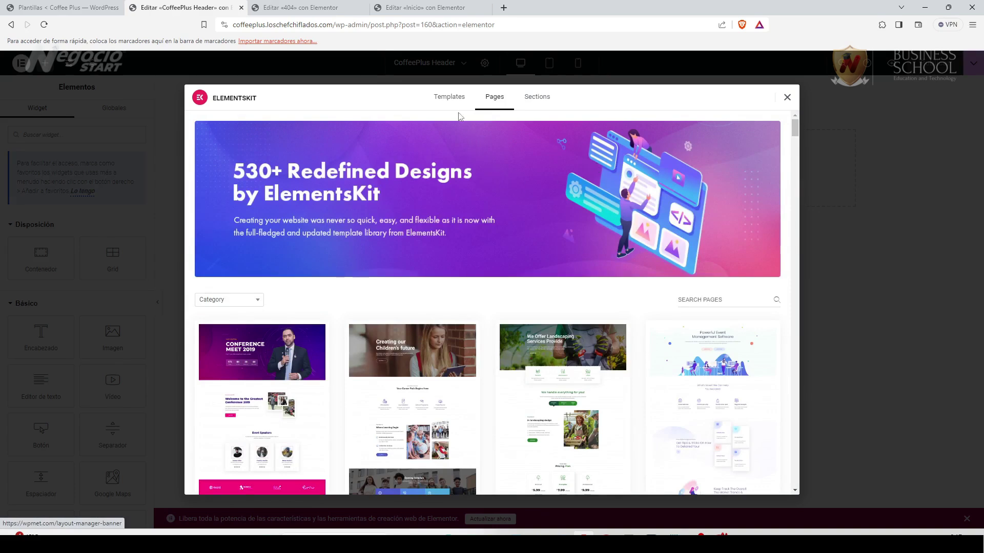
pyautogui.scroll(-2, 566, 345)
pyautogui.scroll(1, 566, 341)
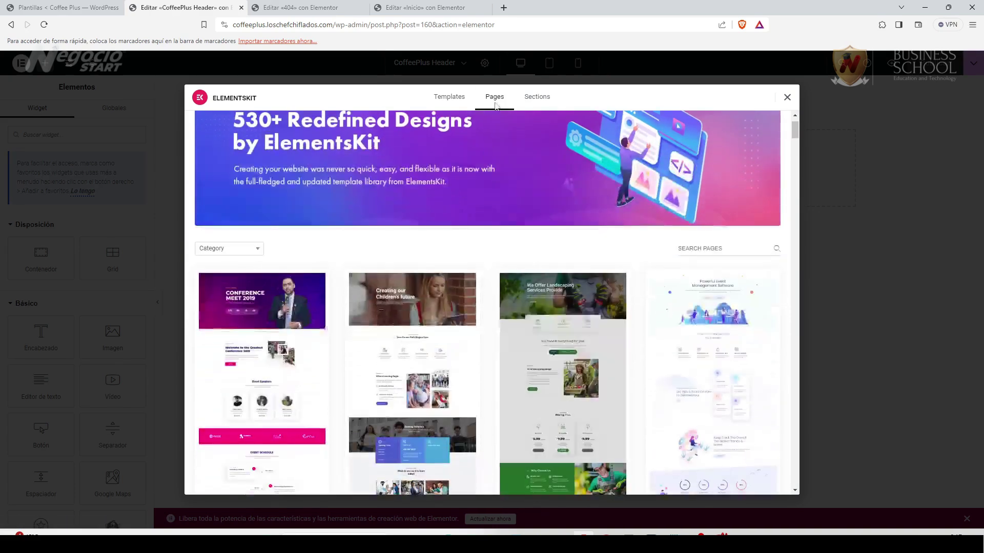
pyautogui.click(450, 98)
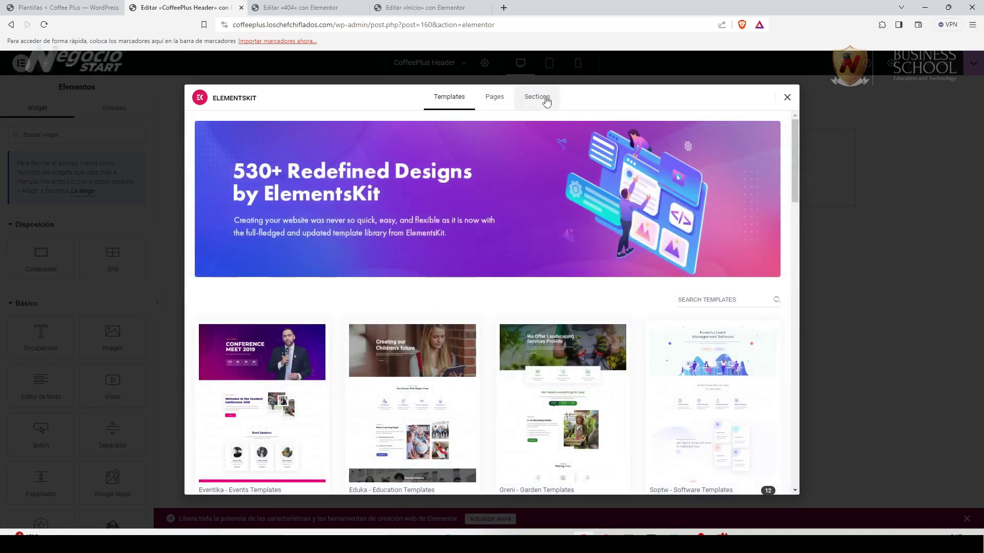
# Insert the 'Header – Section 4' design from the Sections library's Header category.
pyautogui.click(547, 101)
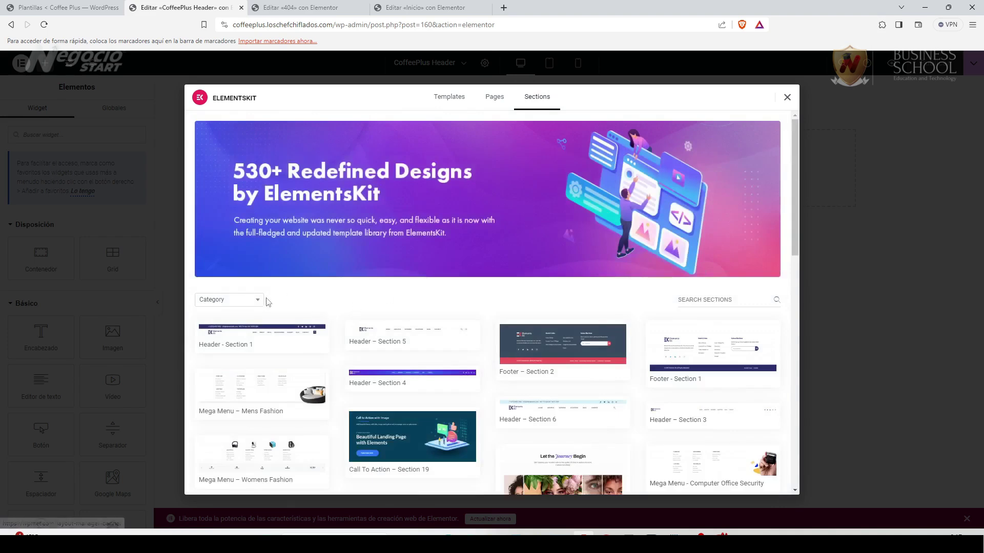
pyautogui.click(258, 302)
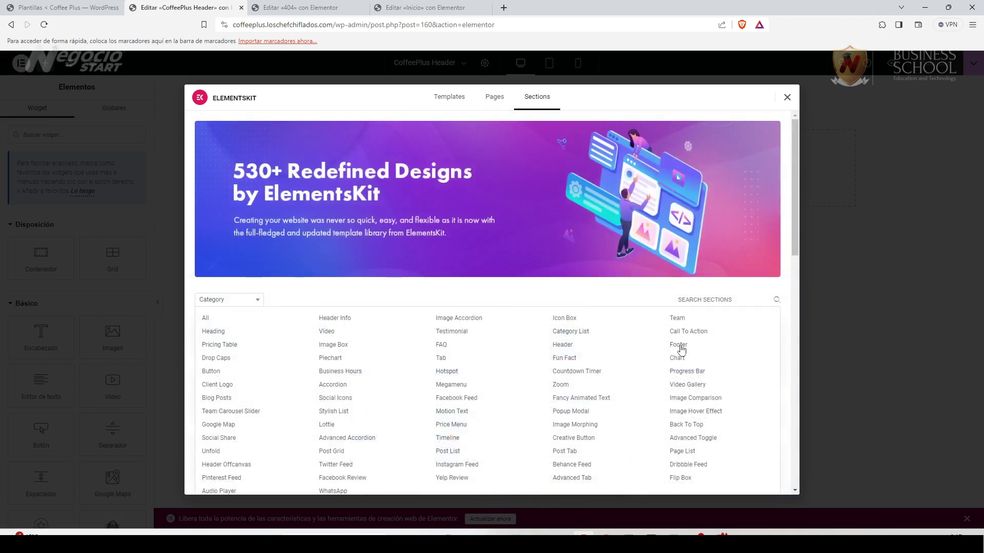
pyautogui.click(562, 347)
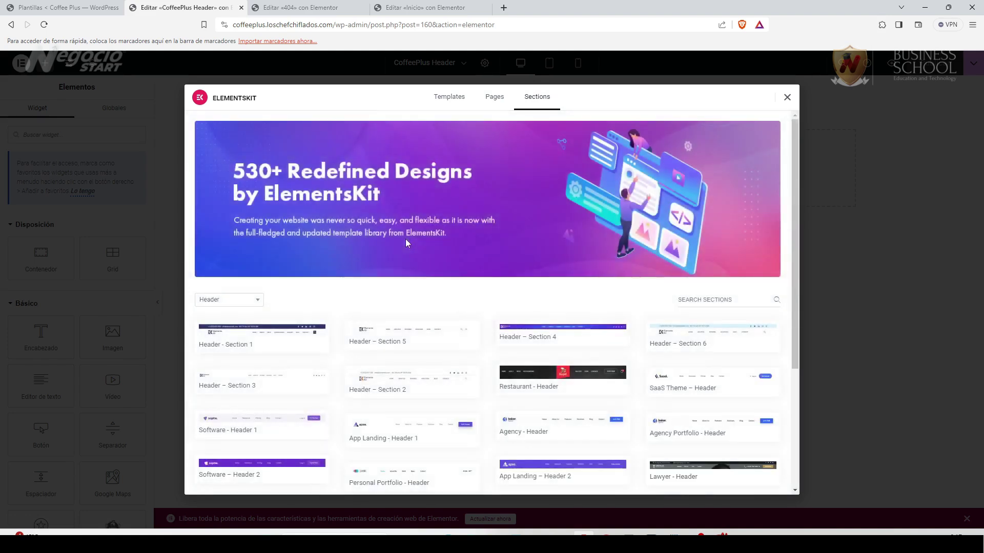
pyautogui.moveTo(358, 348)
pyautogui.scroll(-1, 358, 348)
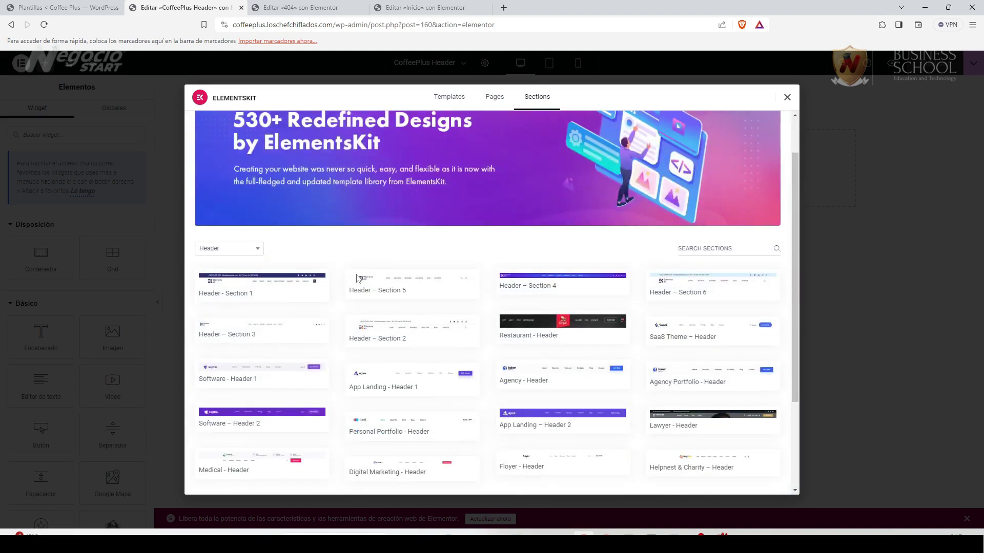
pyautogui.scroll(-3, 385, 368)
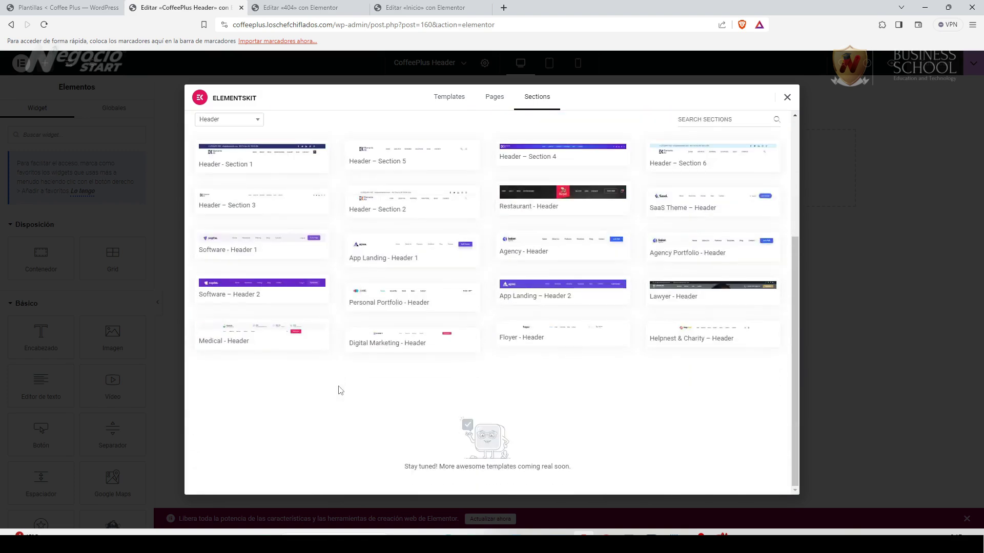
pyautogui.scroll(2, 340, 391)
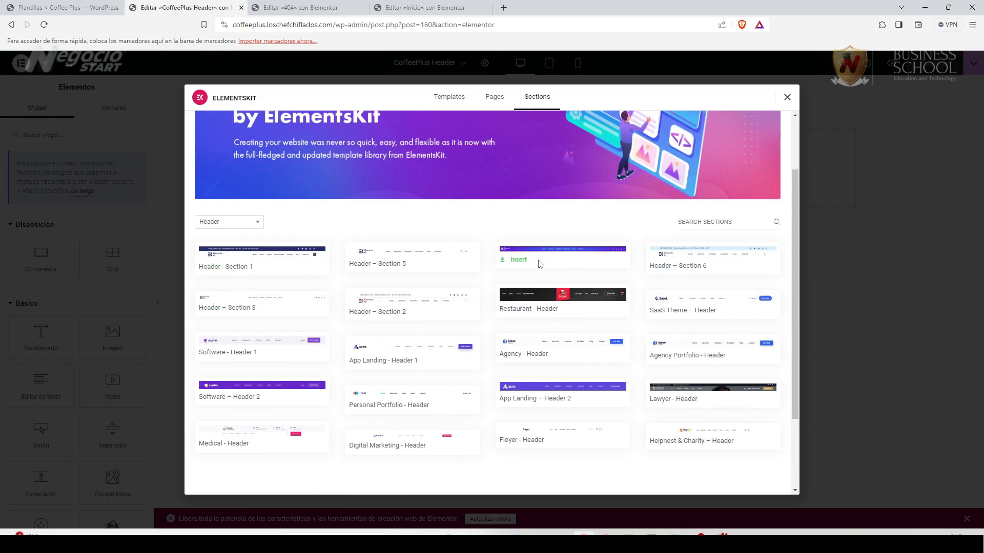
pyautogui.click(520, 261)
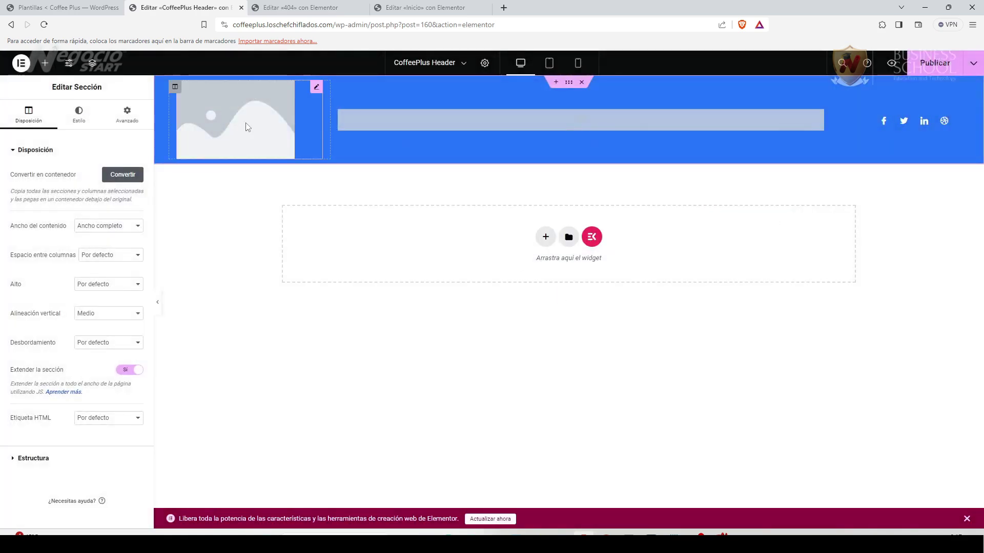
# Replace the header's placeholder image with the Coffee Plus logo.
pyautogui.click(316, 90)
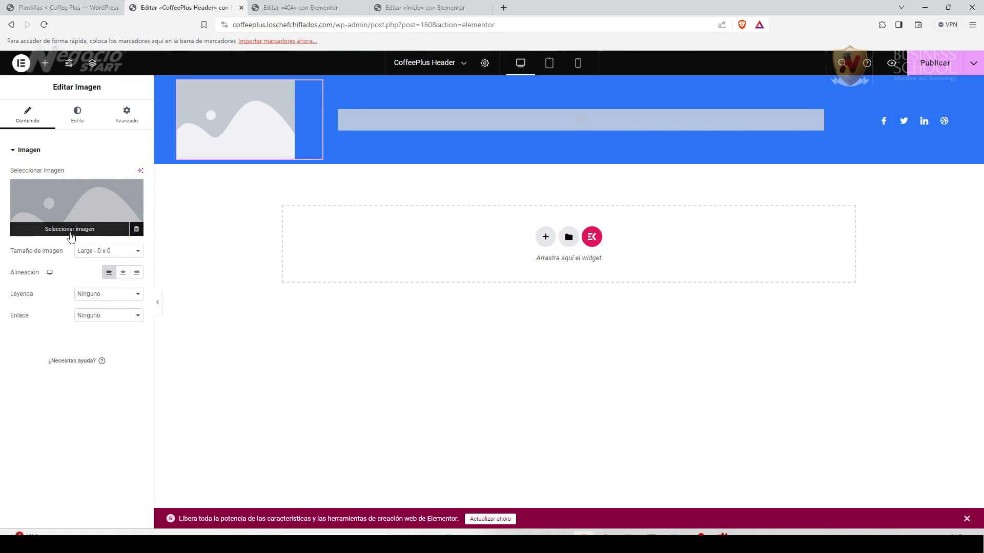
pyautogui.click(72, 231)
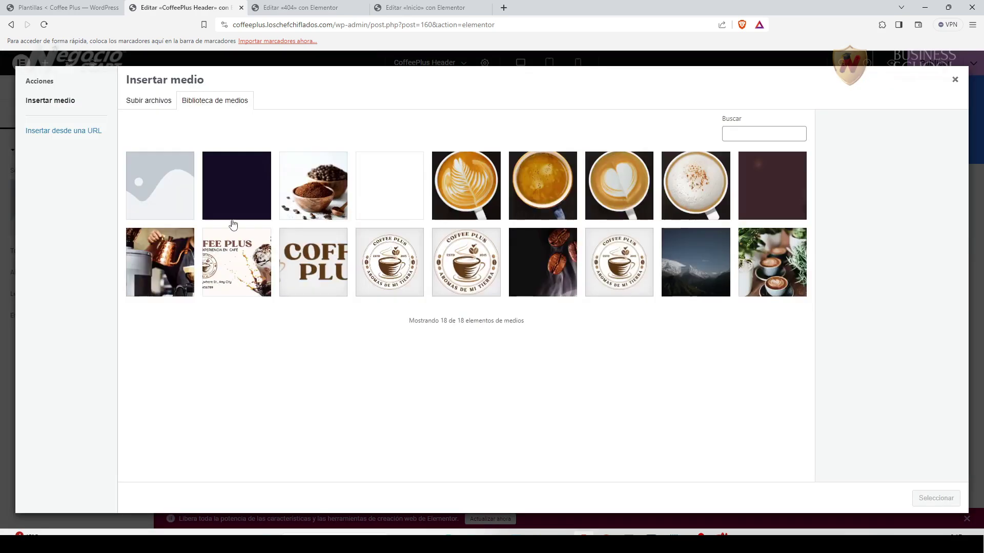
pyautogui.click(315, 273)
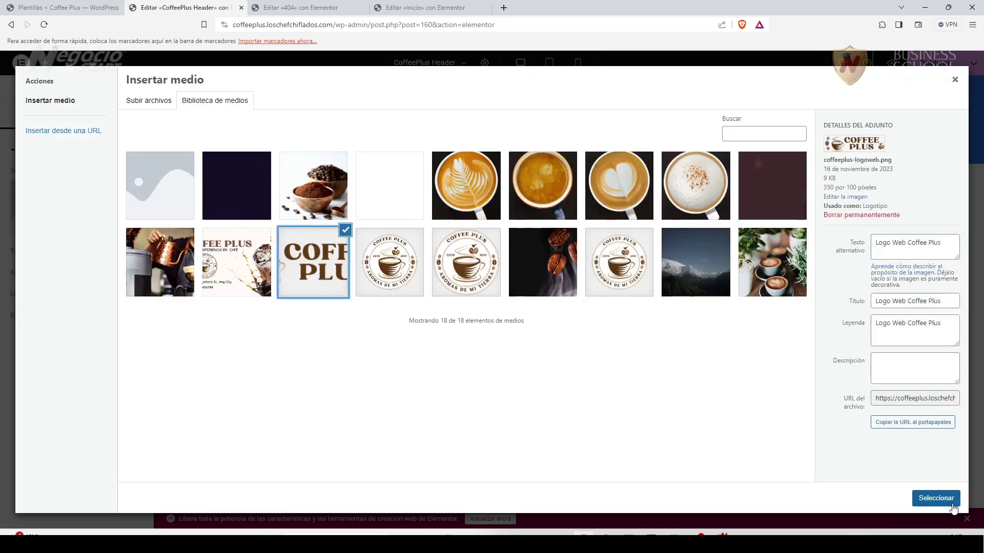
pyautogui.click(948, 500)
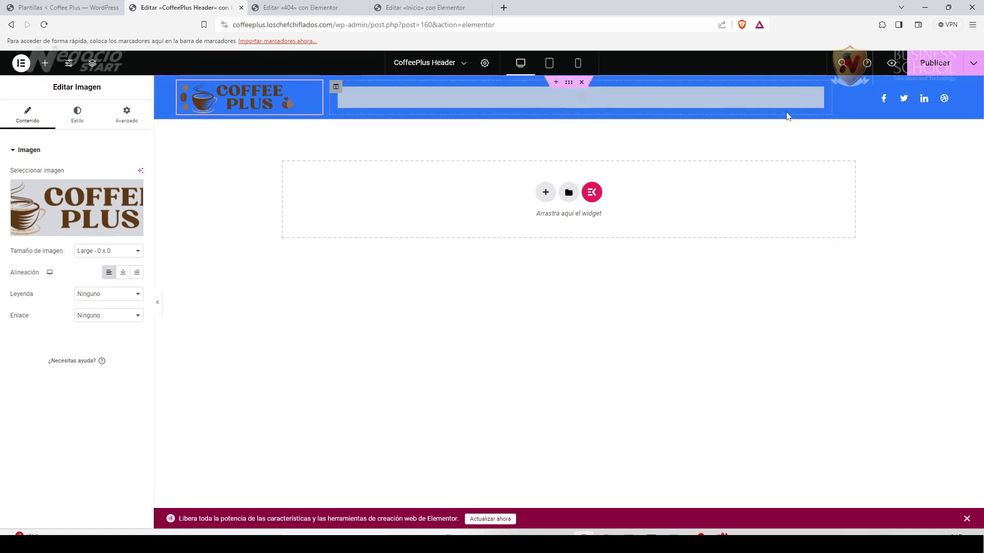
pyautogui.click(643, 103)
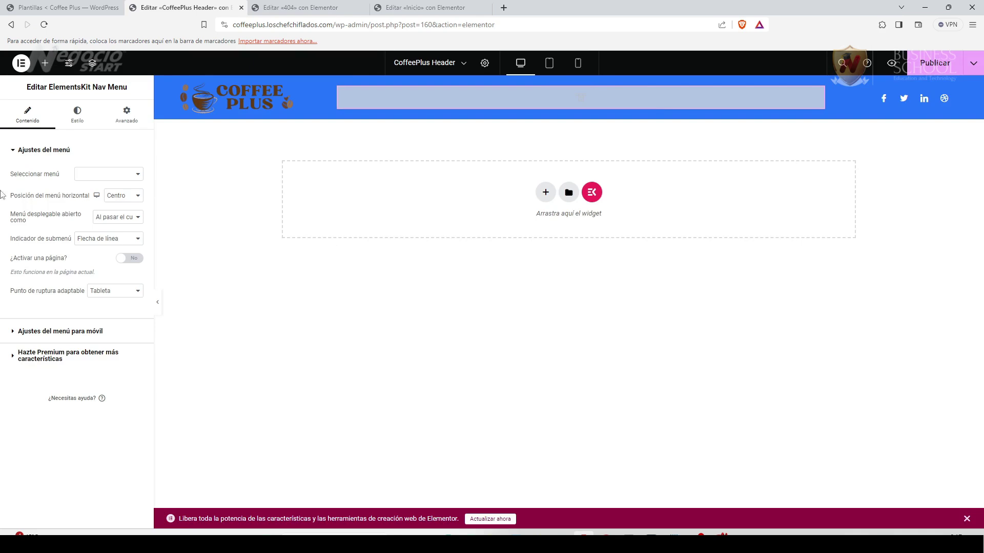
# Set the header Nav Menu widget to use Menú Principal.
pyautogui.click(138, 176)
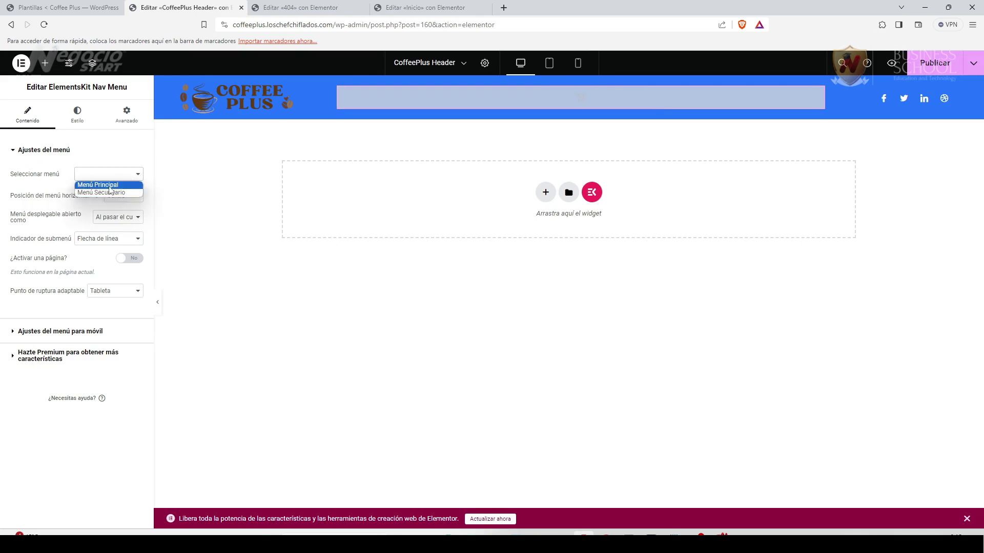
pyautogui.click(110, 187)
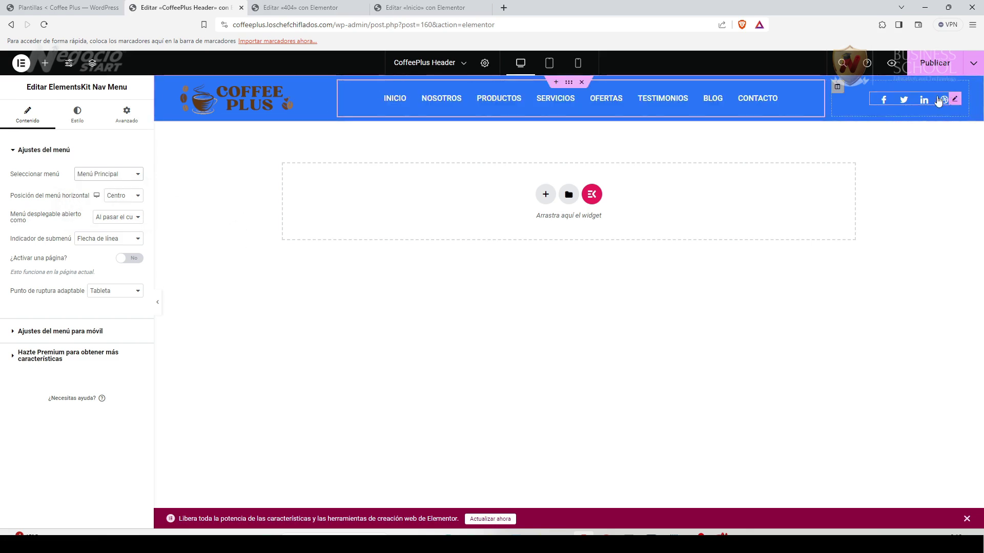
pyautogui.click(45, 63)
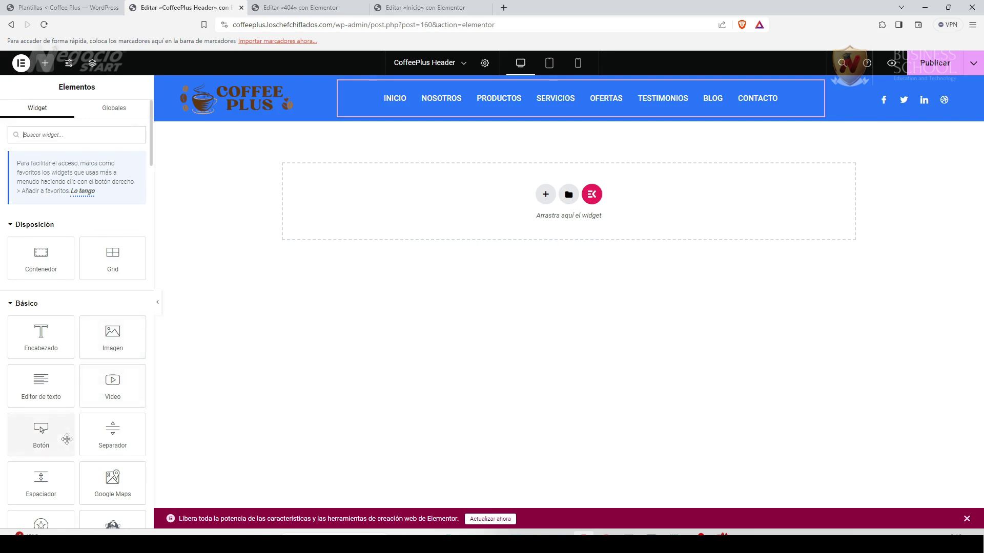
# Add a Botón widget to the header's right side and delete the social icons.
pyautogui.moveTo(43, 429); pyautogui.dragTo(62, 421)
pyautogui.moveTo(688, 162); pyautogui.dragTo(908, 105)
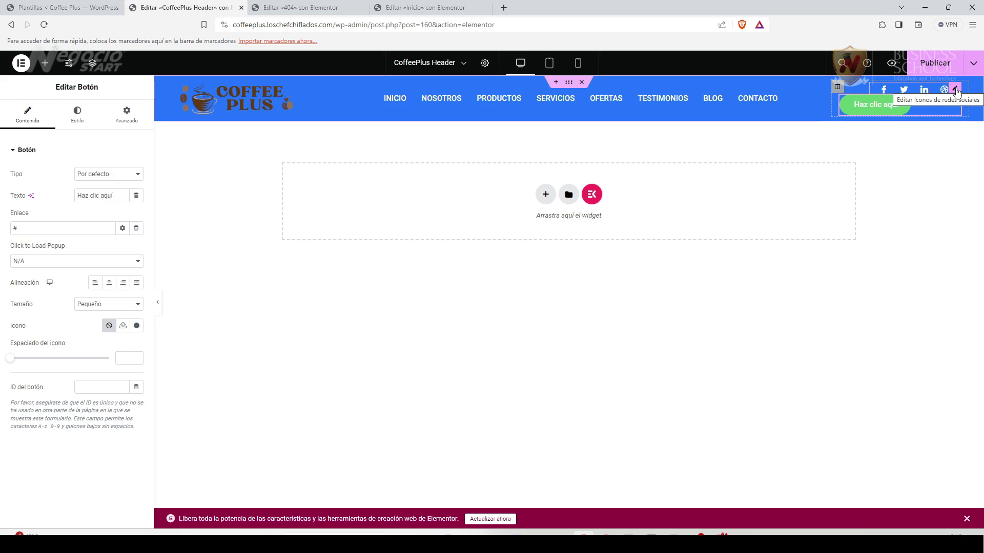
pyautogui.rightClick(956, 91)
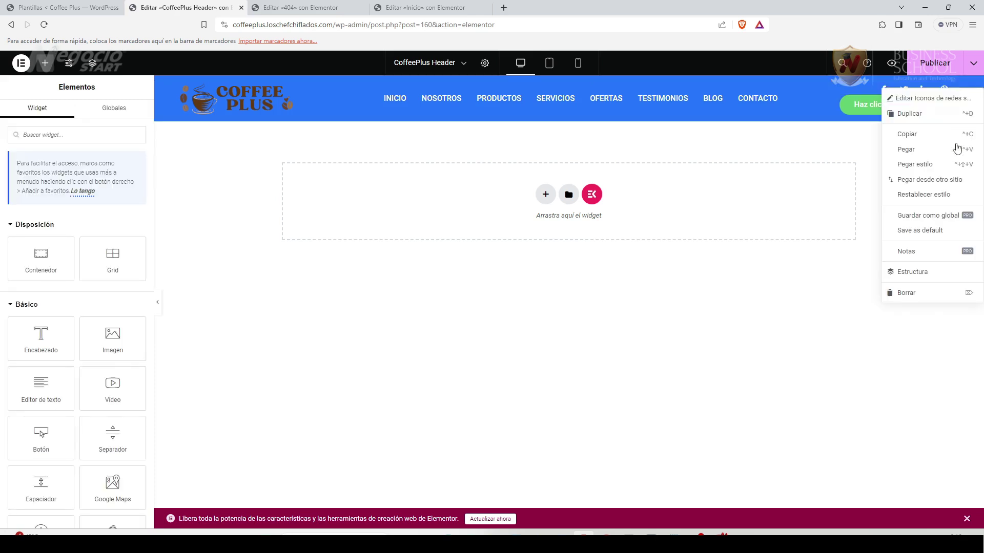
pyautogui.click(906, 293)
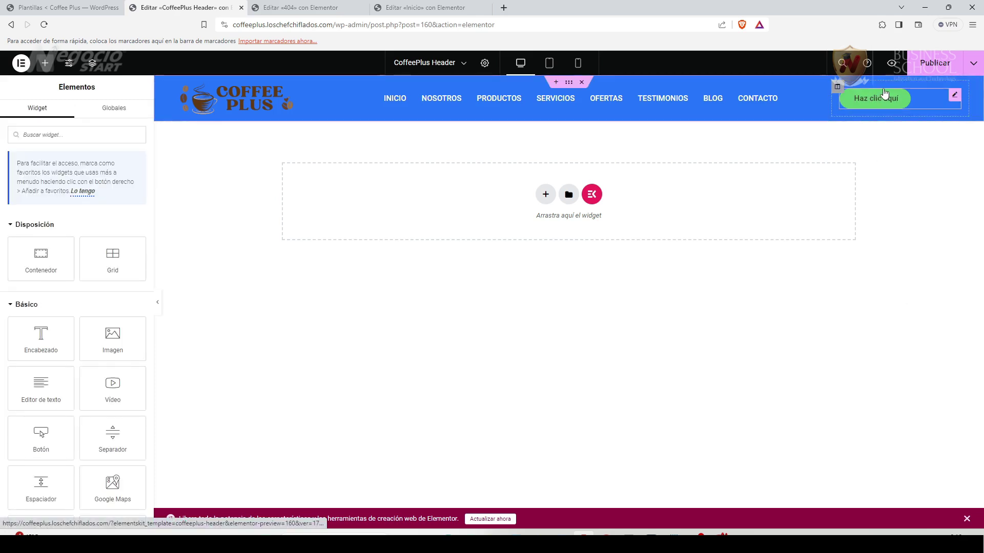
# Label the button '¿Tienes Preguntas?' and link it to a wa.me chat opening in a new window.
pyautogui.click(948, 98)
pyautogui.tripleClick(75, 196)
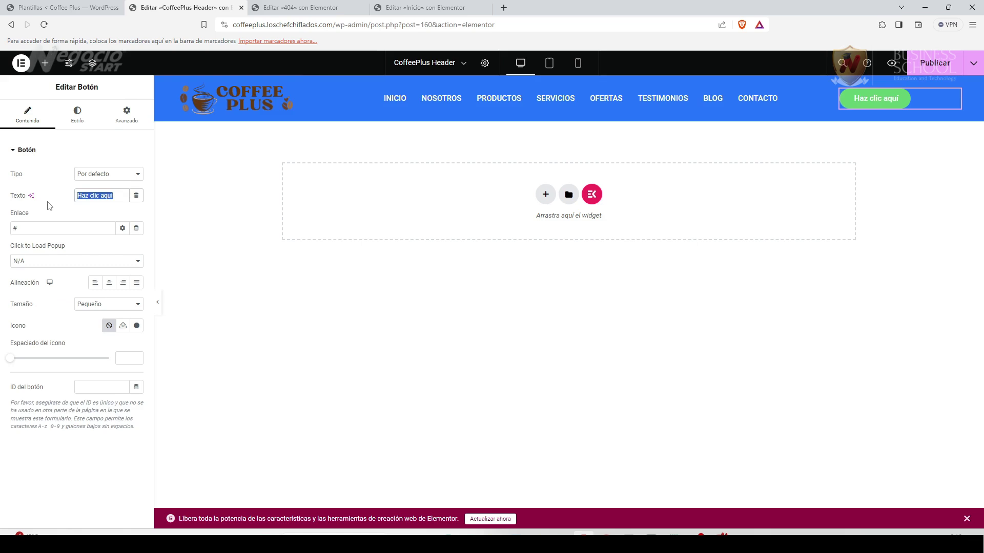
pyautogui.write('¿Tienes Preguntas?')
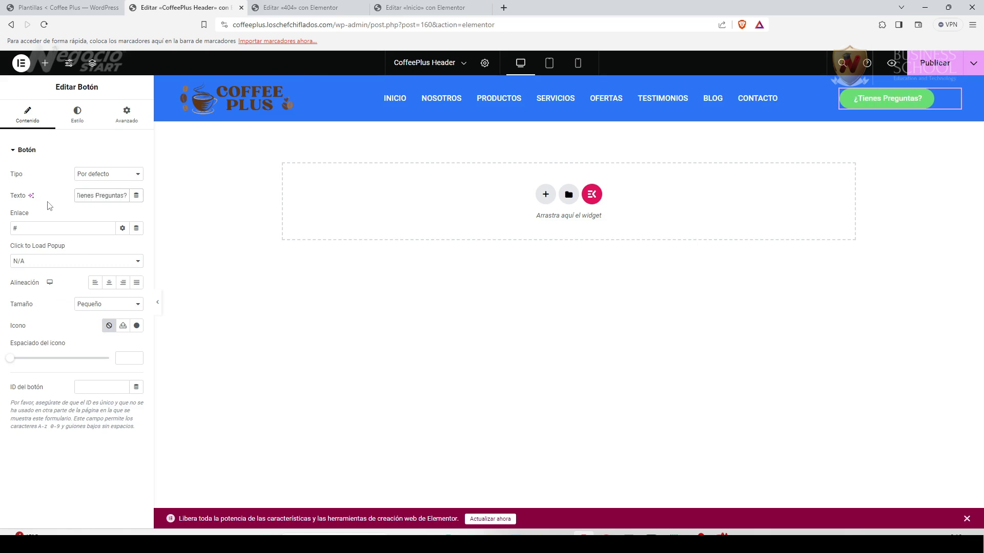
pyautogui.tripleClick(21, 229)
pyautogui.hotkey('ctrl', 'v')
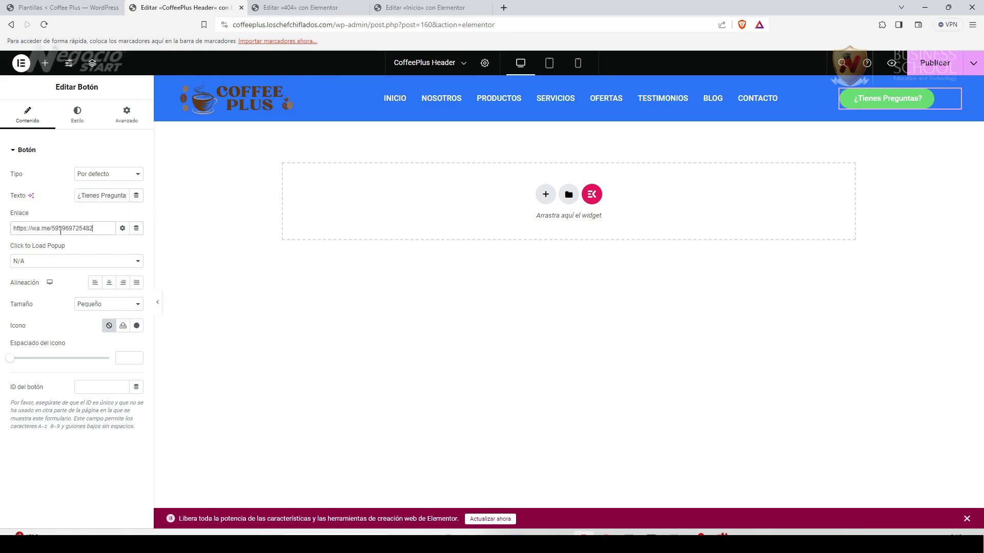
pyautogui.moveTo(62, 229); pyautogui.dragTo(124, 233)
pyautogui.write('12')
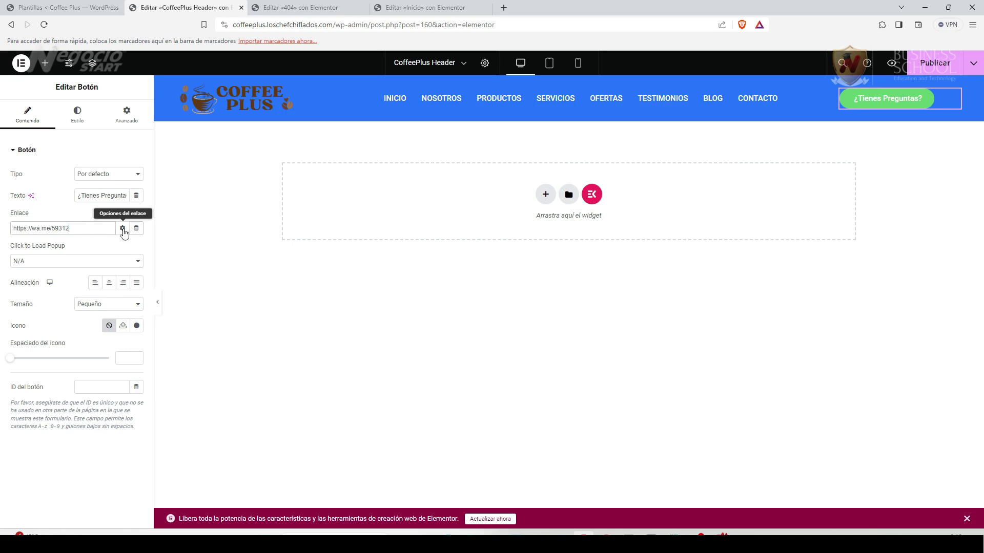
pyautogui.write('34567890')
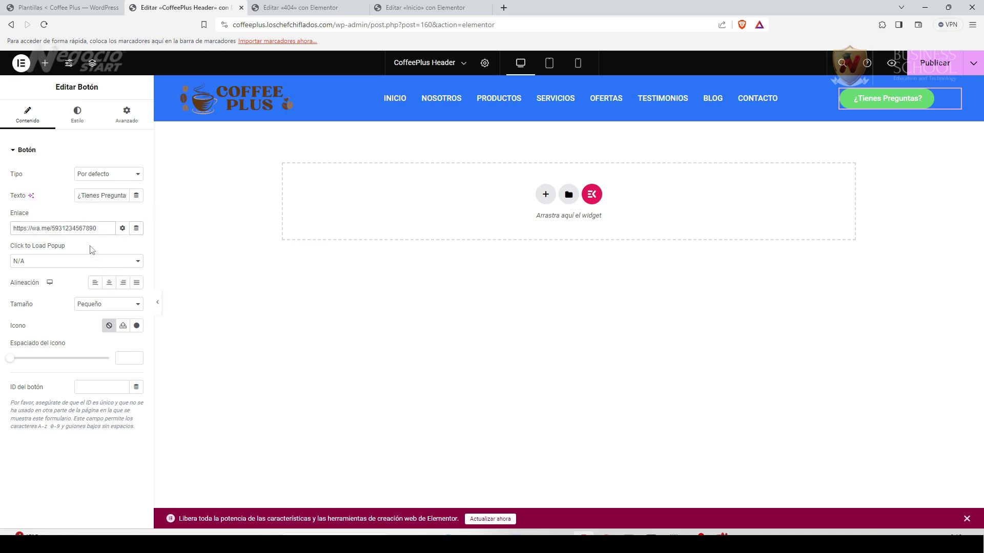
pyautogui.click(123, 229)
pyautogui.click(66, 246)
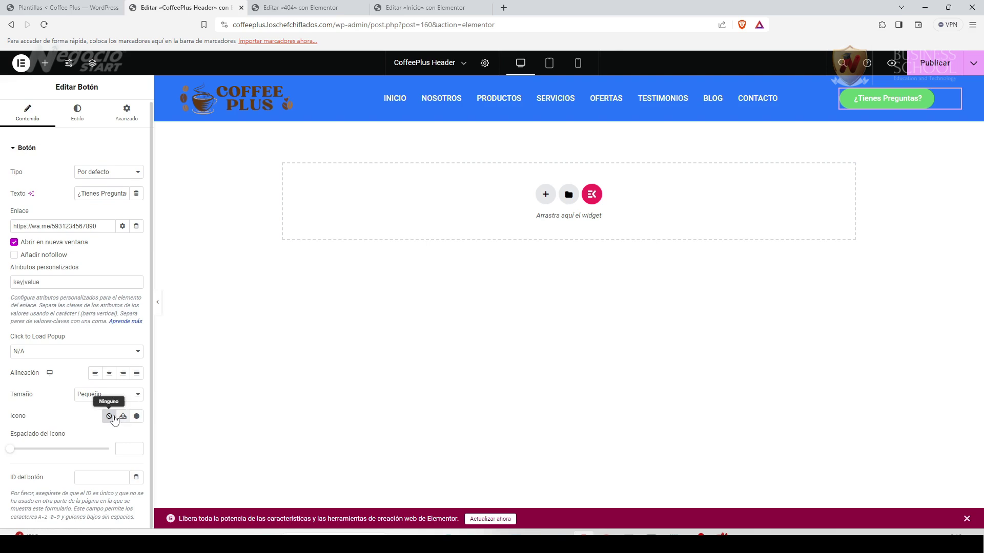
# Insert the WhatsApp icon, found by searching 'what', into the button.
pyautogui.click(137, 417)
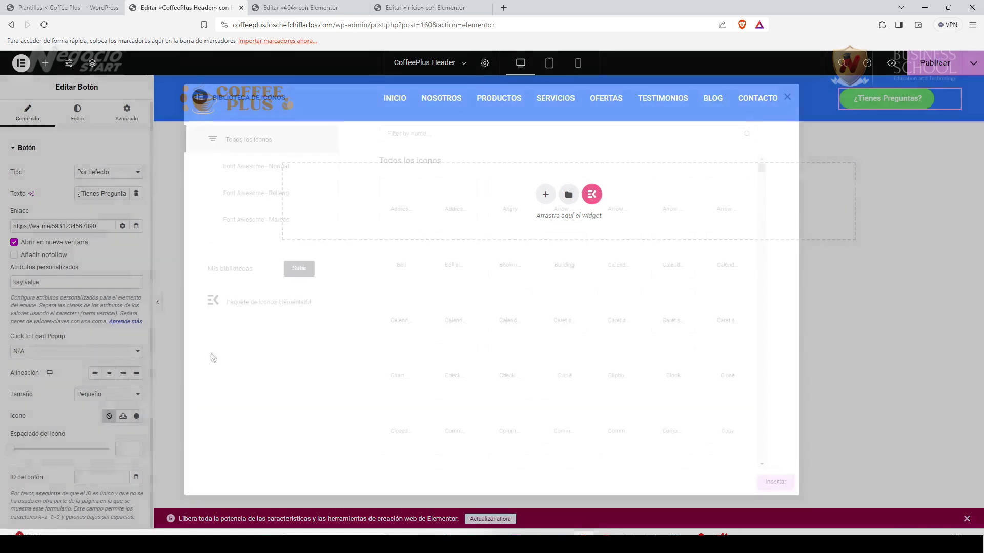
pyautogui.click(440, 134)
pyautogui.write('what')
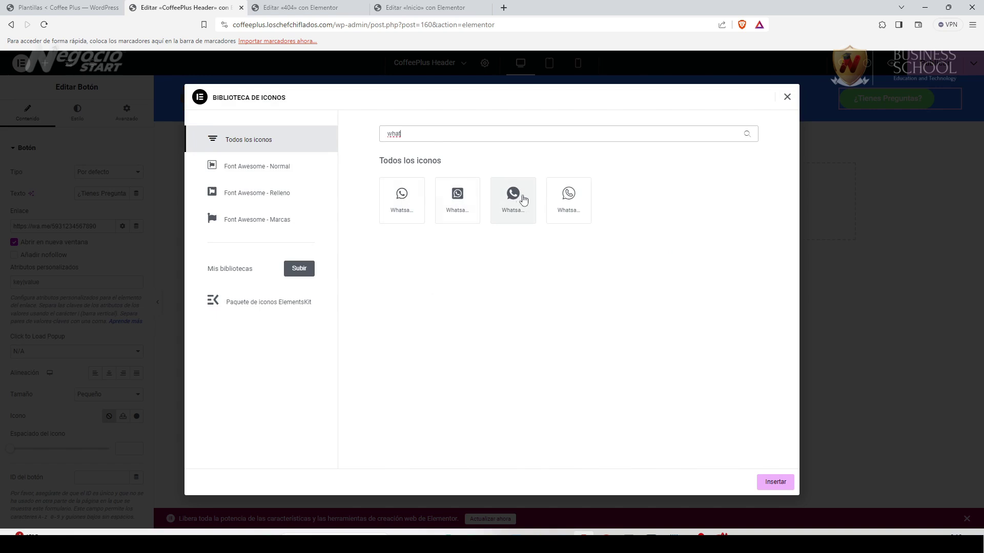
pyautogui.click(396, 200)
pyautogui.click(773, 479)
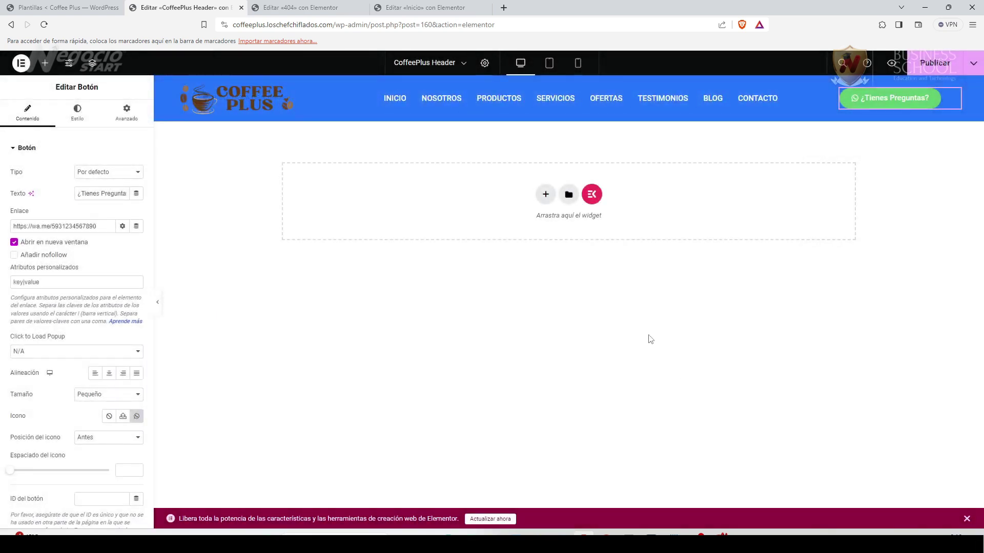
# Give the button a hover state with white text on a green background.
pyautogui.click(77, 110)
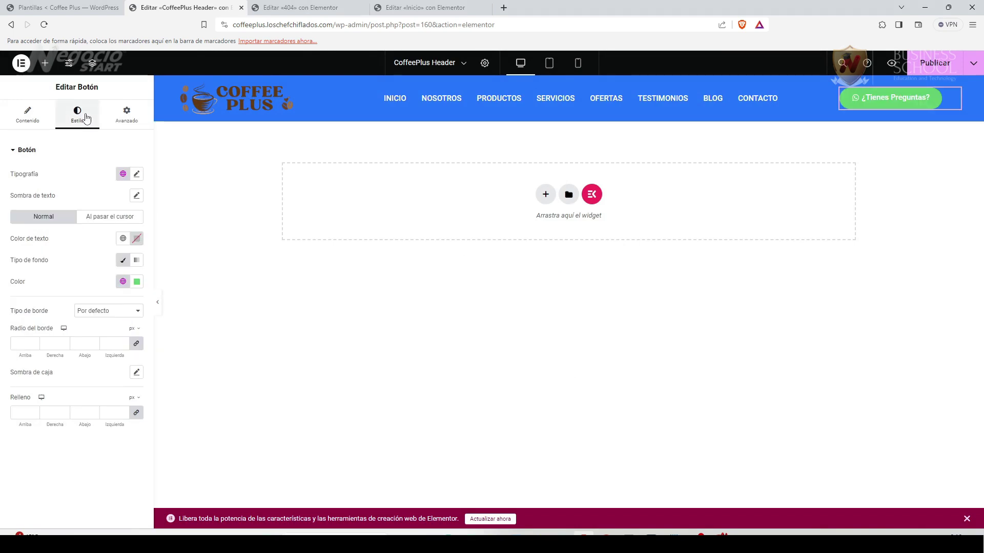
pyautogui.click(112, 219)
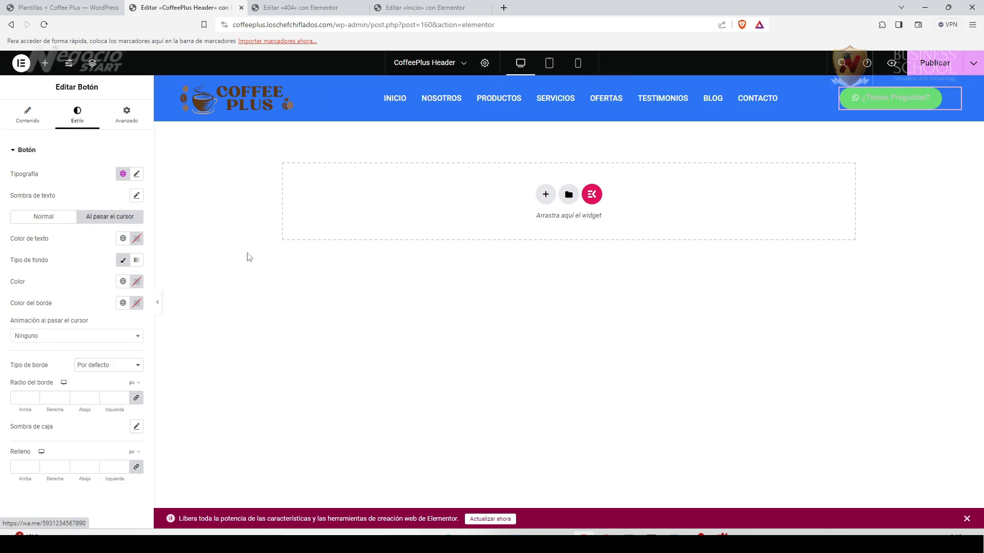
pyautogui.click(138, 242)
pyautogui.click(74, 277)
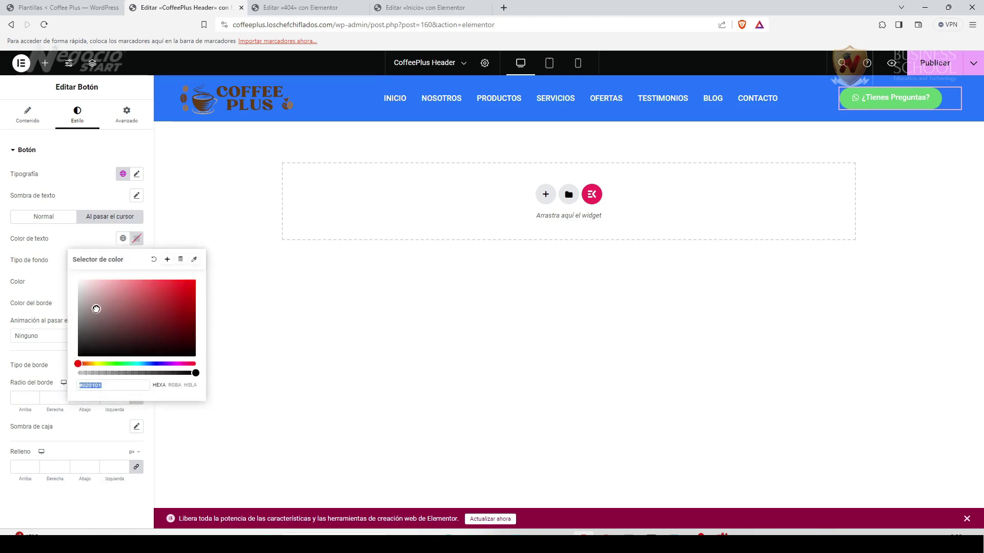
pyautogui.click(54, 269)
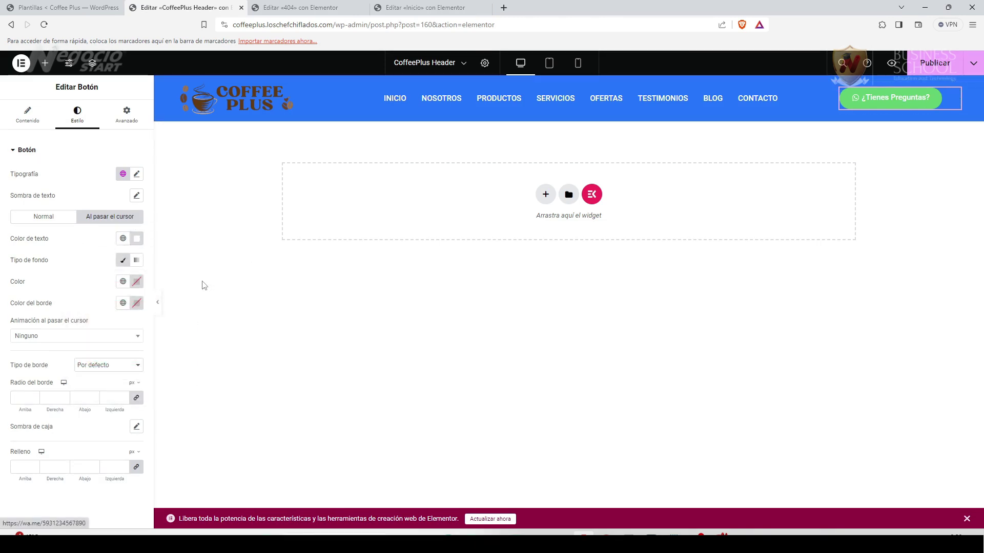
pyautogui.click(137, 282)
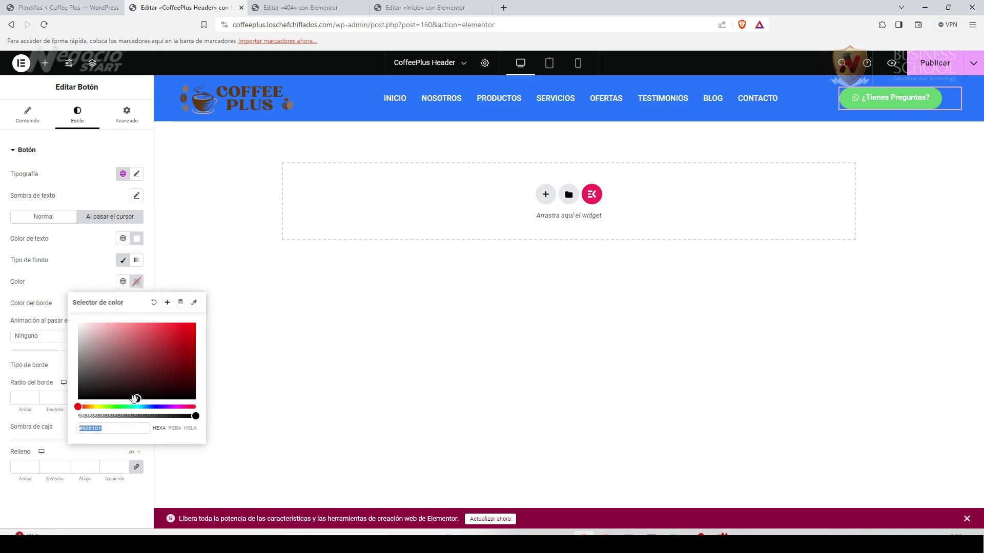
pyautogui.click(126, 407)
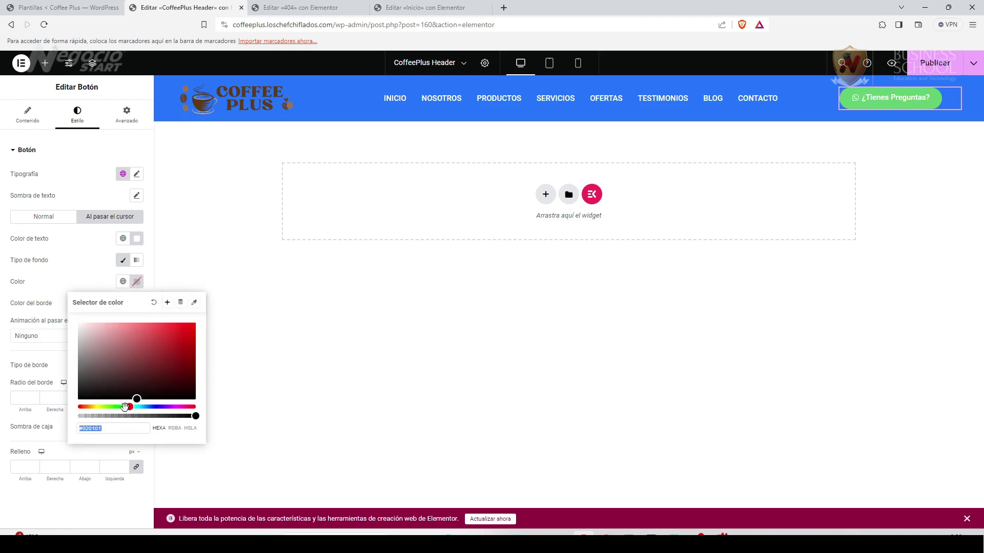
pyautogui.click(171, 358)
pyautogui.click(186, 352)
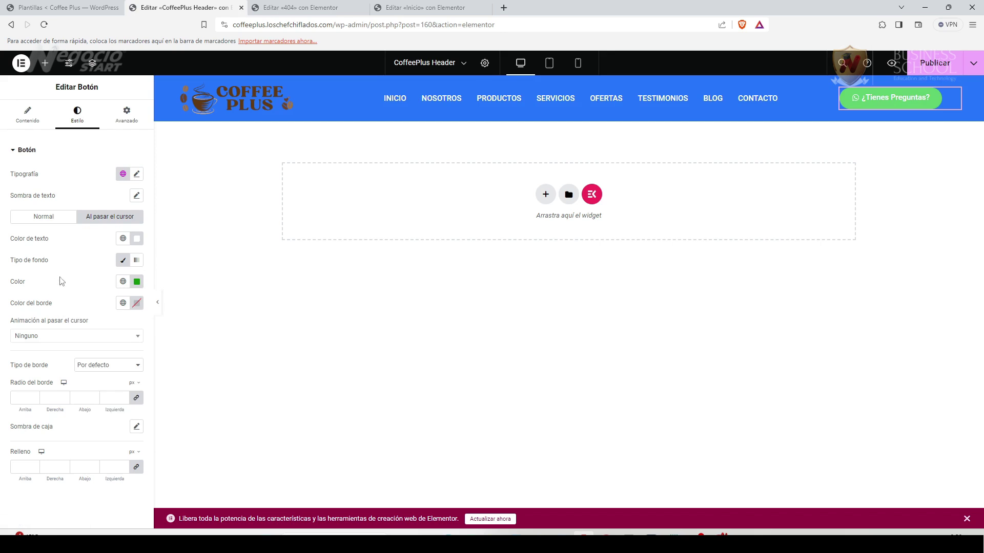
# Set the button's hover animation to Grow after trying Pulse and Pulse Shrink.
pyautogui.click(138, 338)
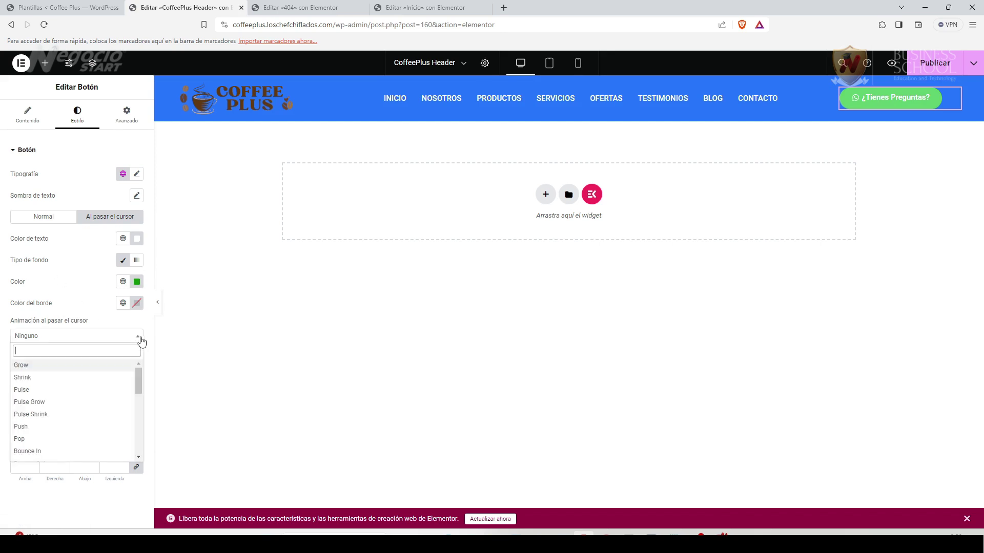
pyautogui.click(37, 366)
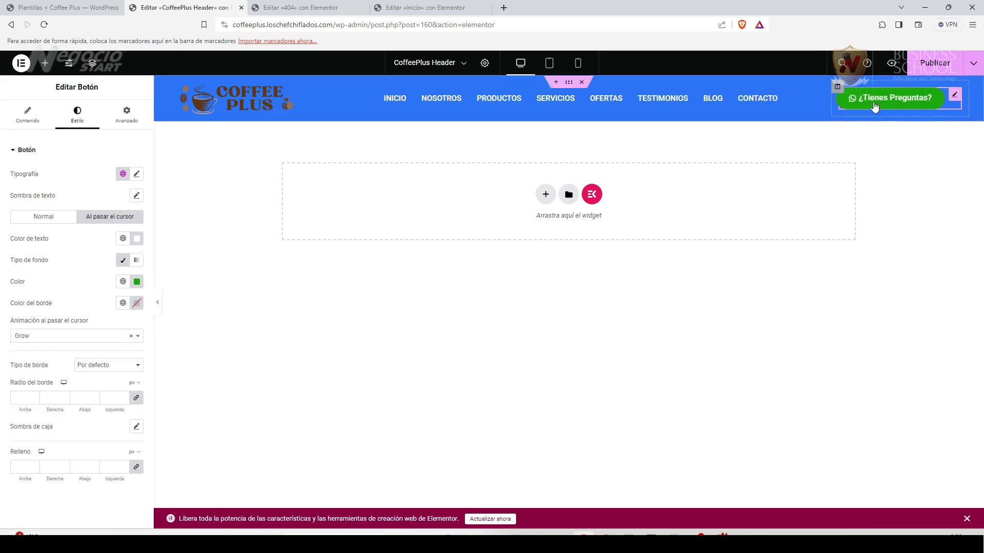
pyautogui.click(73, 340)
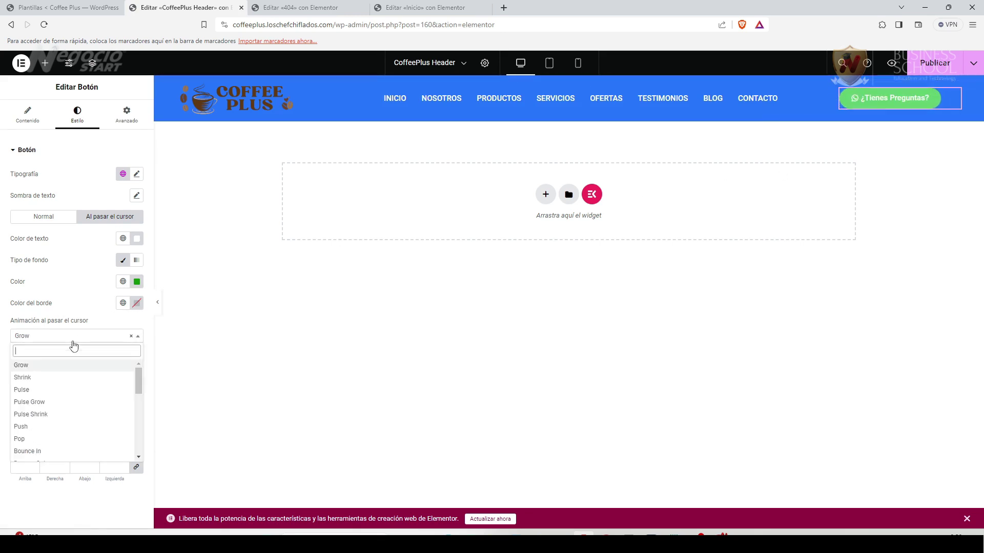
pyautogui.click(48, 391)
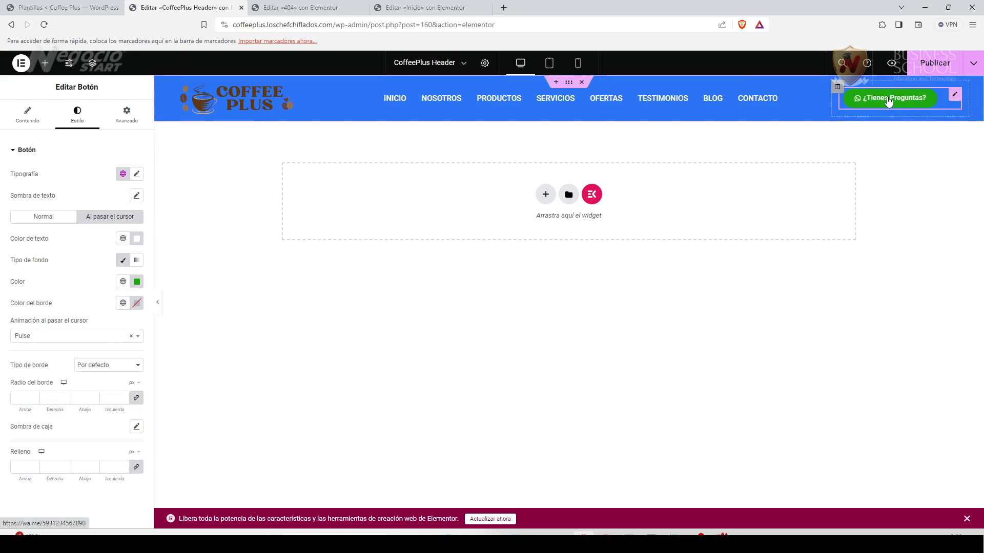
pyautogui.click(78, 338)
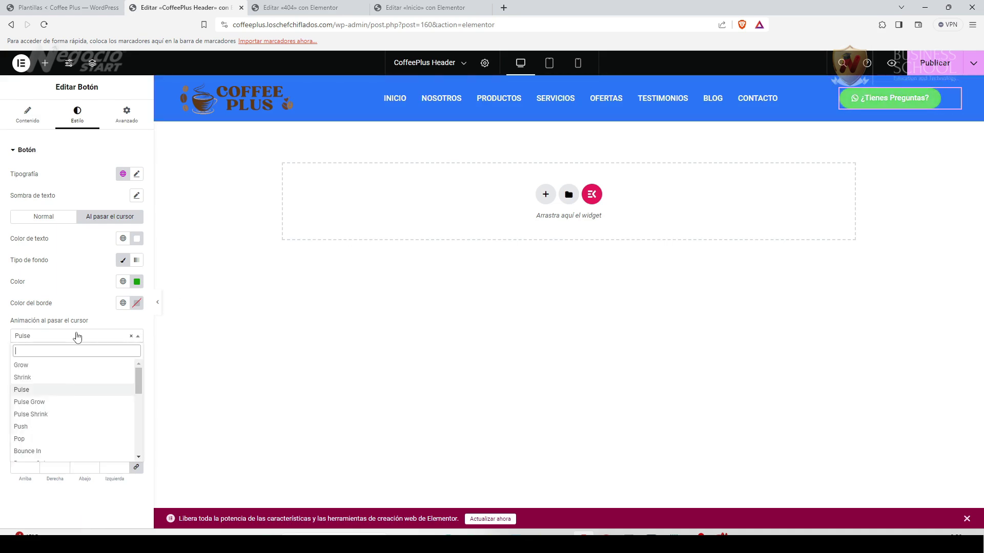
pyautogui.click(51, 413)
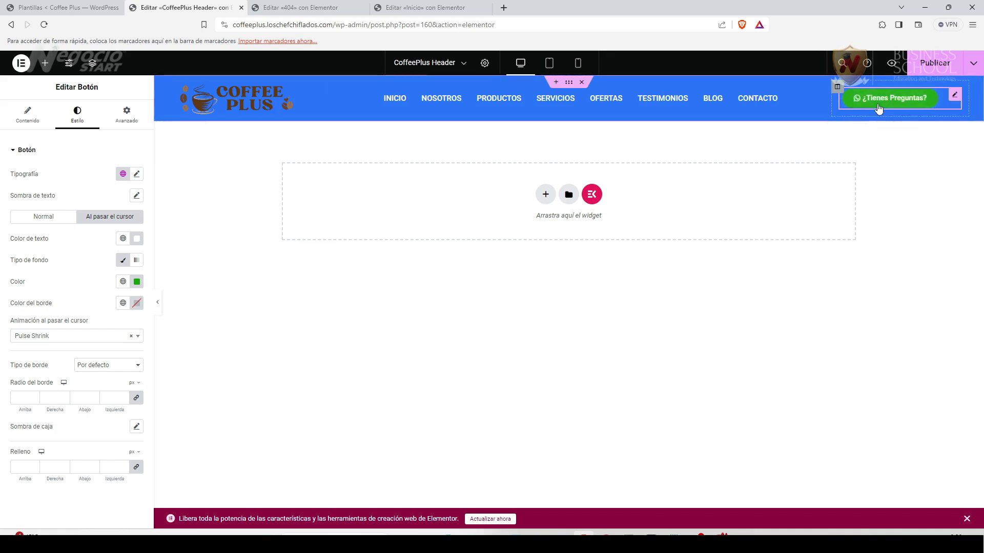
pyautogui.click(99, 336)
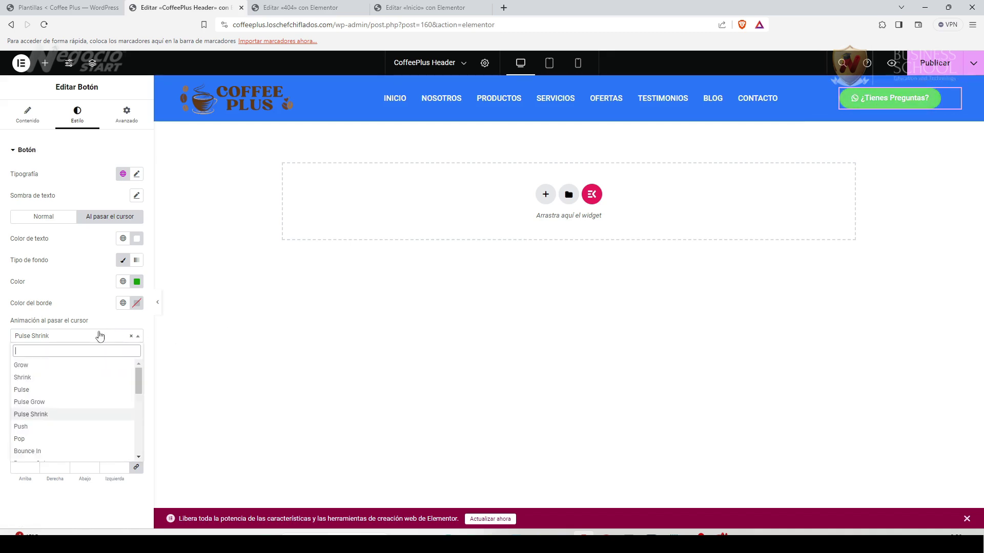
pyautogui.click(34, 367)
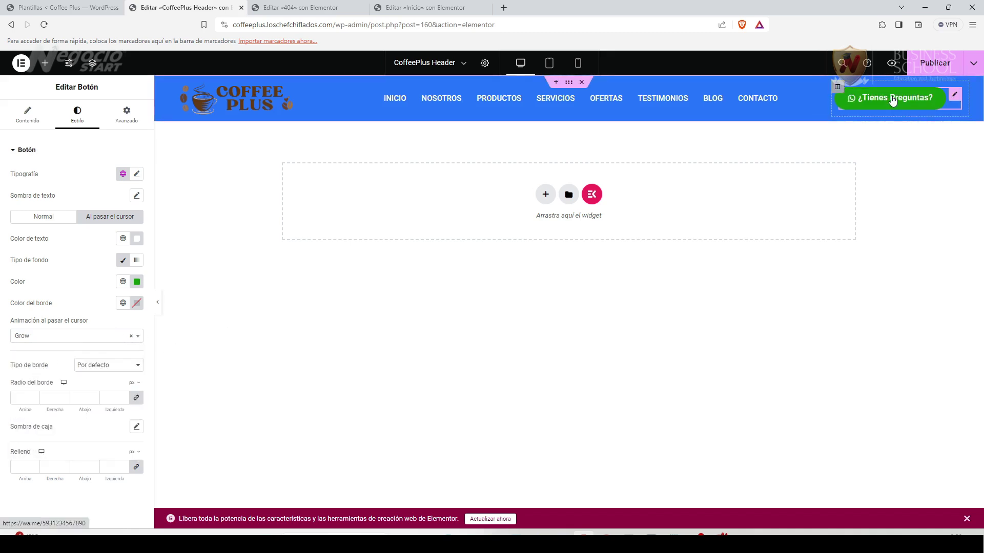
pyautogui.click(158, 303)
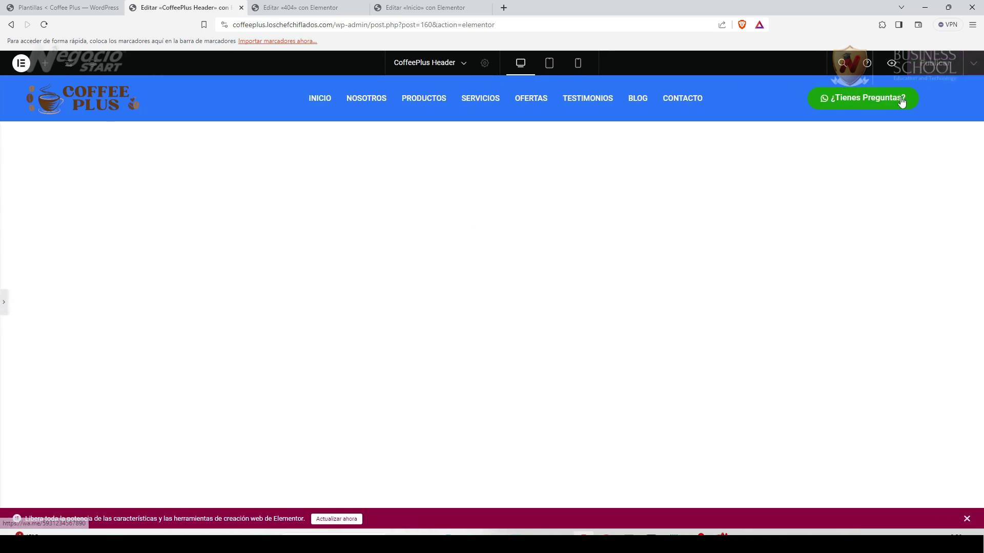
# Select the header's logo column and nav menu, then the whole header section.
pyautogui.click(5, 305)
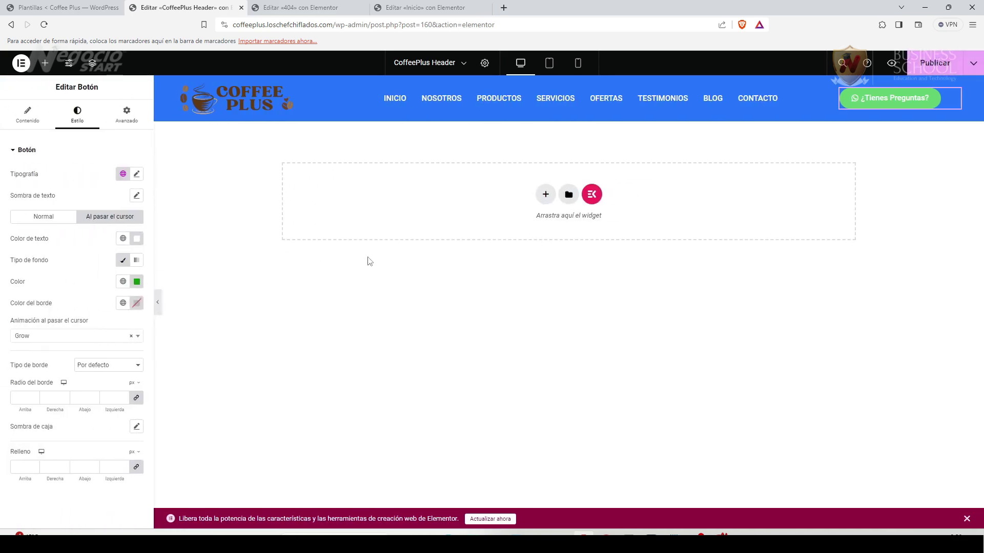
pyautogui.click(609, 78)
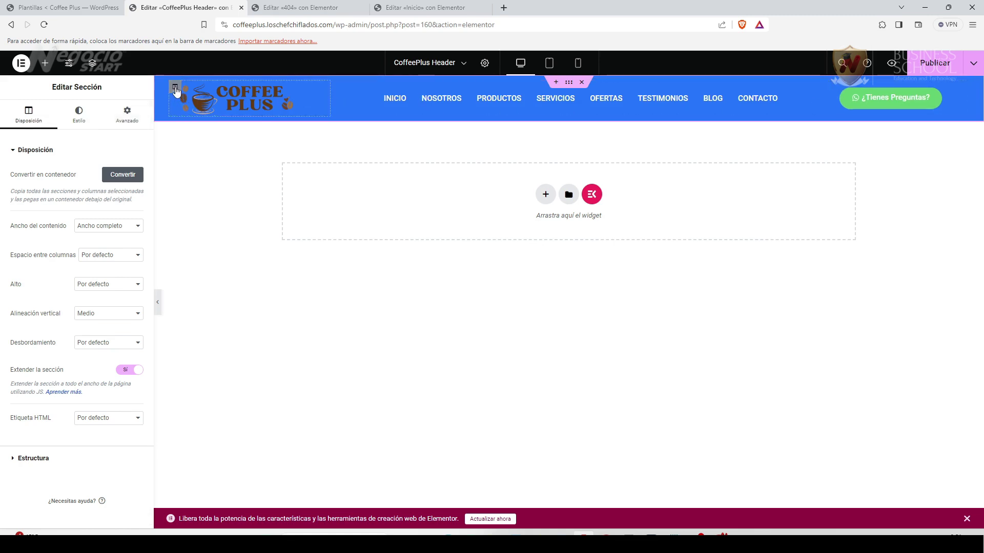
pyautogui.click(175, 89)
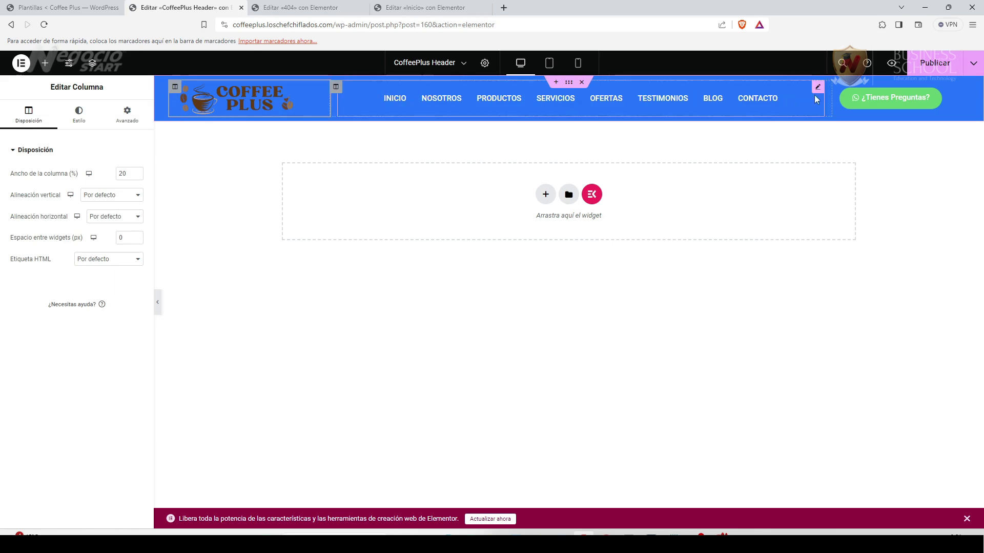
pyautogui.click(818, 88)
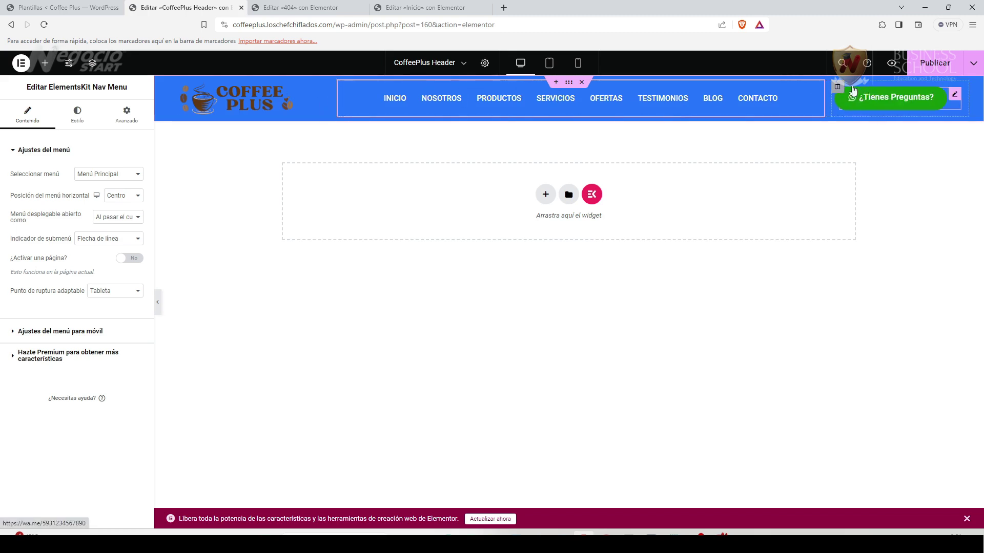
pyautogui.click(569, 83)
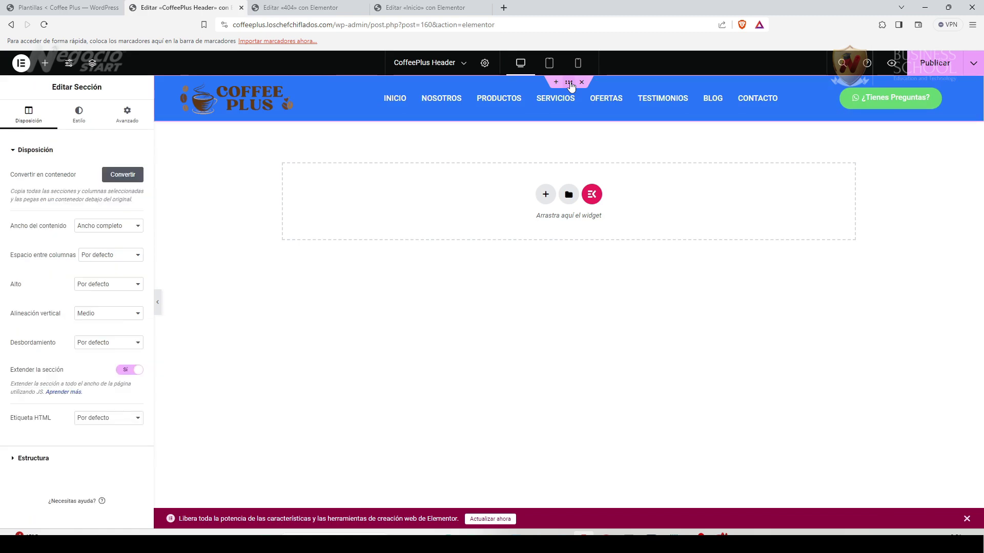
# Set the header section background colour to white (#FFFFFF), then switch to the Canva logo design.
pyautogui.click(79, 113)
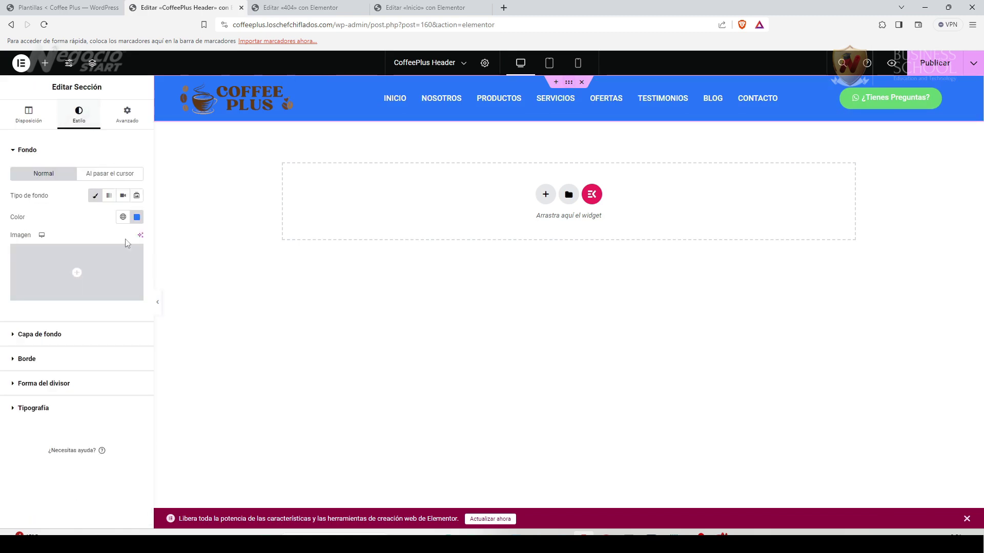
pyautogui.click(137, 217)
pyautogui.moveTo(154, 266); pyautogui.dragTo(67, 260)
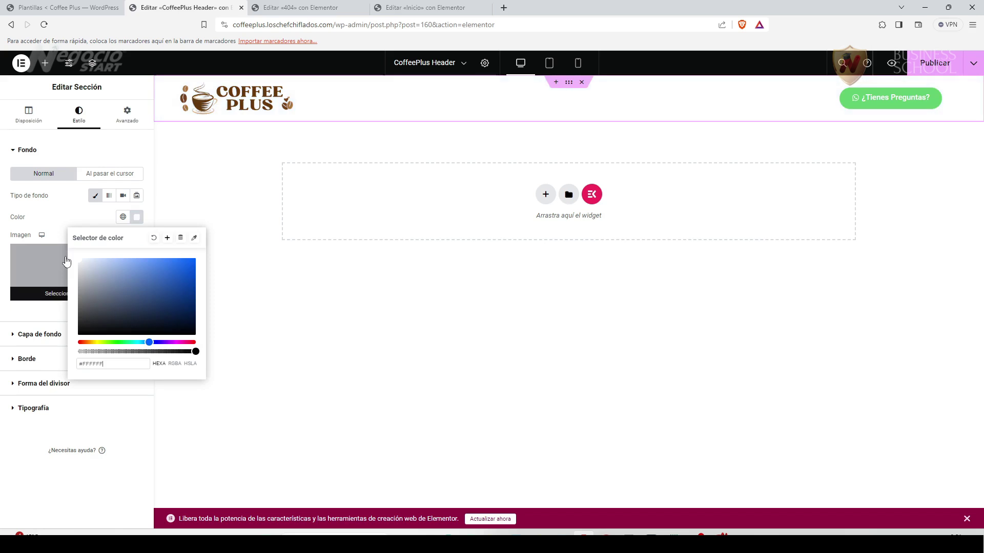
pyautogui.click(19, 456)
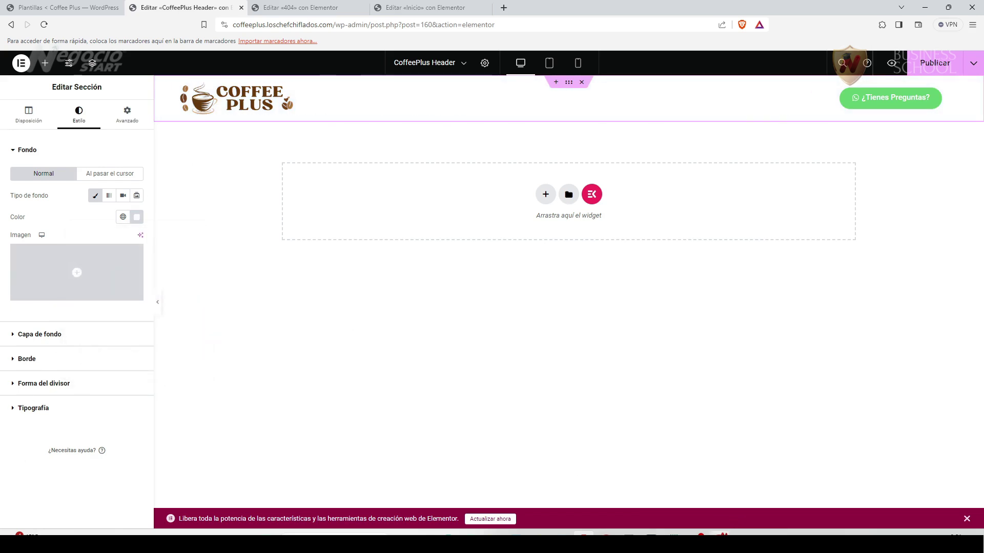
pyautogui.hotkey('alt', 'Tab')
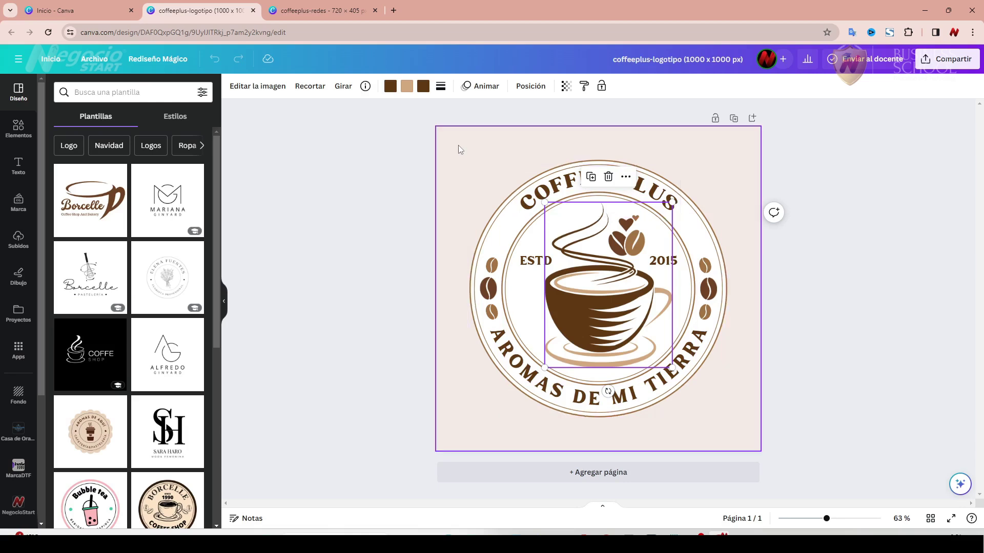
# Copy the cream #F3EBE5 from the Canva logo background and apply it as the header background.
pyautogui.click(459, 147)
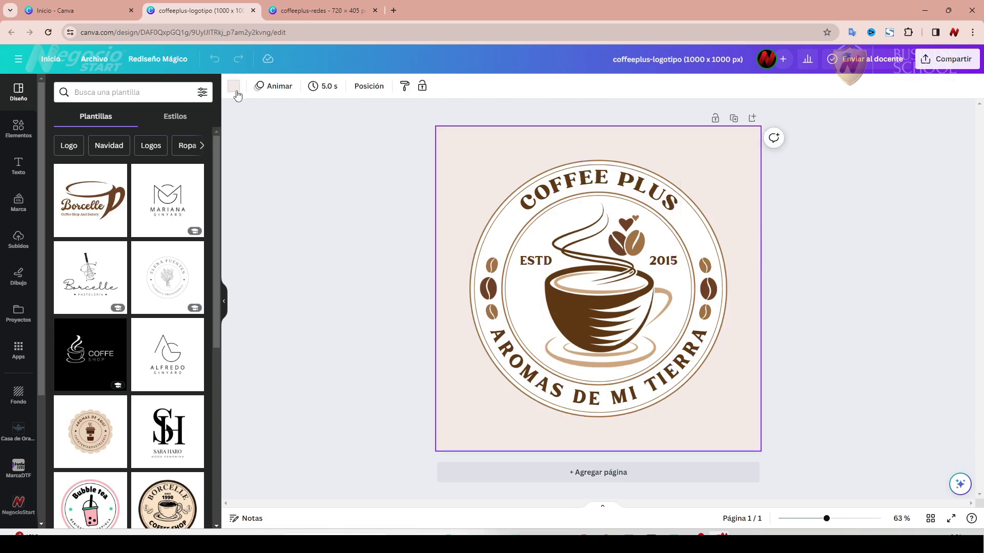
pyautogui.click(235, 90)
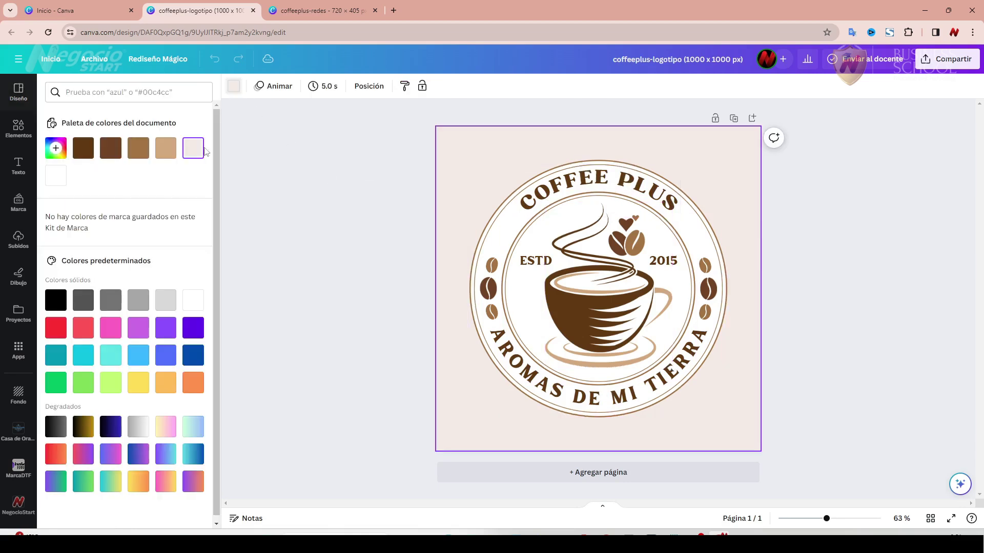
pyautogui.click(55, 147)
pyautogui.hotkey('ctrl', 'c')
pyautogui.rightClick(122, 277)
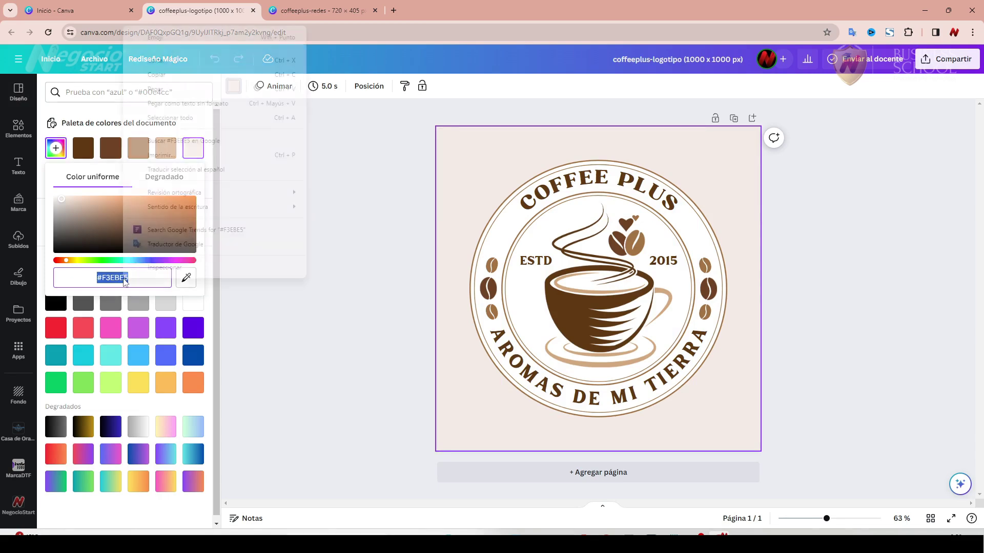
pyautogui.click(171, 77)
pyautogui.hotkey('alt', 'Tab')
pyautogui.click(137, 217)
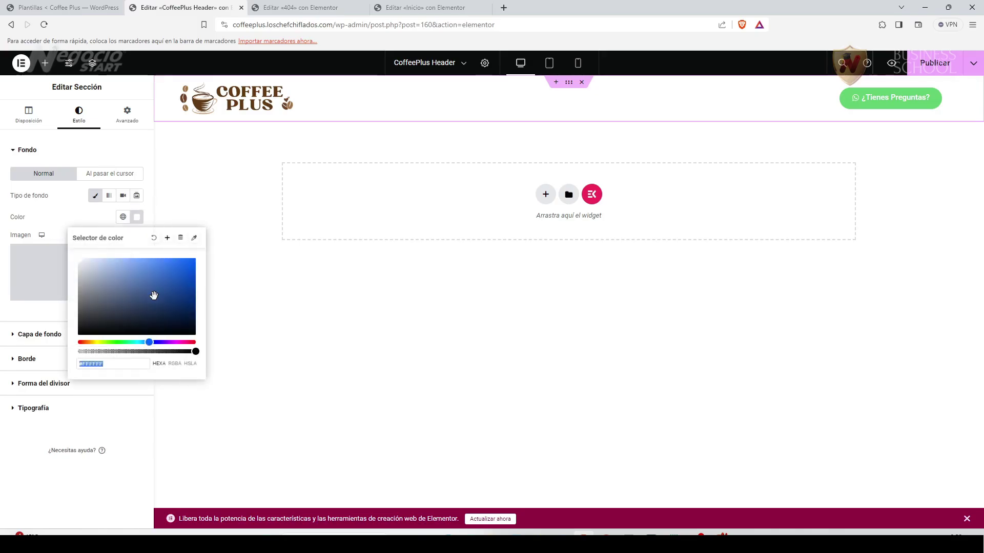
pyautogui.hotkey('ctrl', 'v')
pyautogui.click(35, 437)
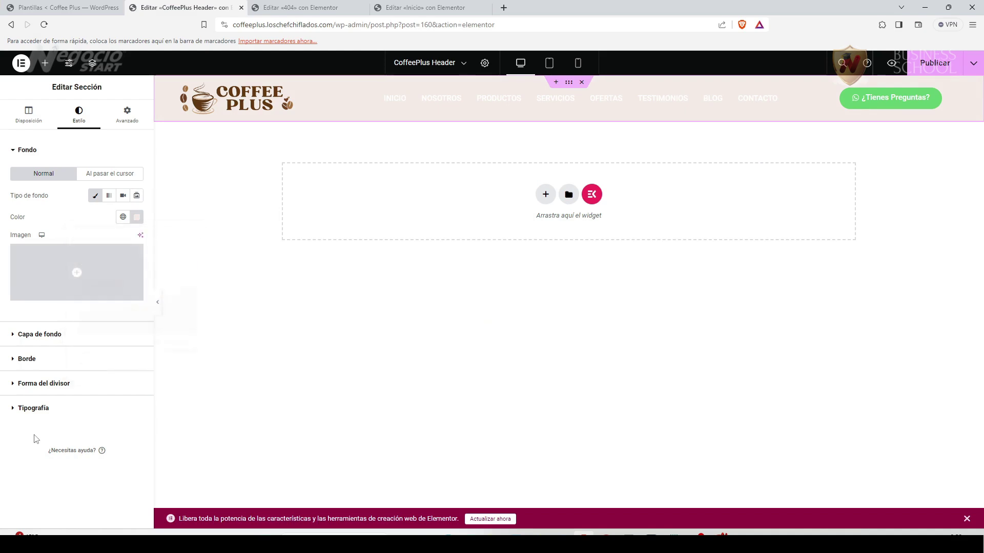
# Switch the Canva logo background to dark brown #603913 and copy its hex code.
pyautogui.click(718, 535)
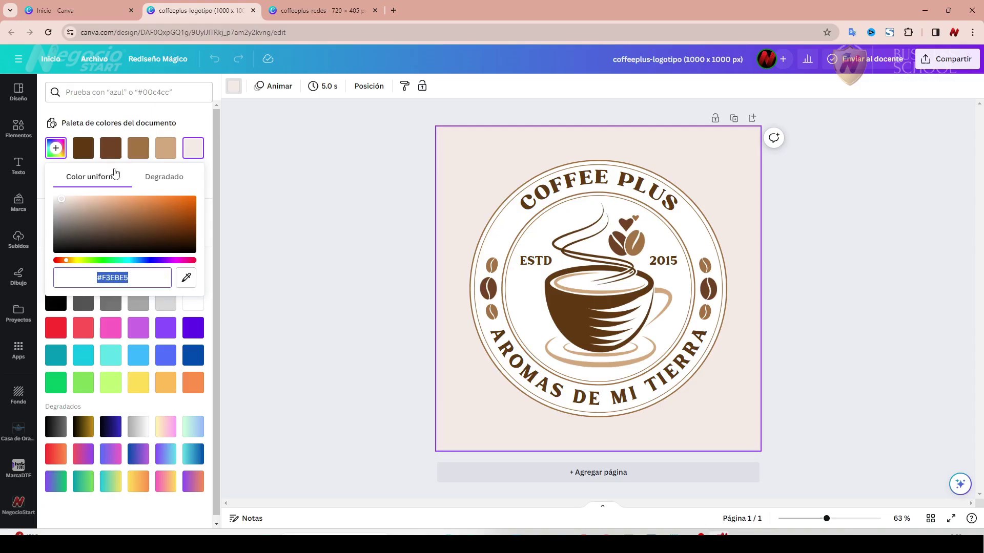
pyautogui.click(83, 148)
pyautogui.click(56, 152)
pyautogui.click(118, 277)
pyautogui.hotkey('ctrl', 'c')
pyautogui.rightClick(119, 277)
pyautogui.click(168, 79)
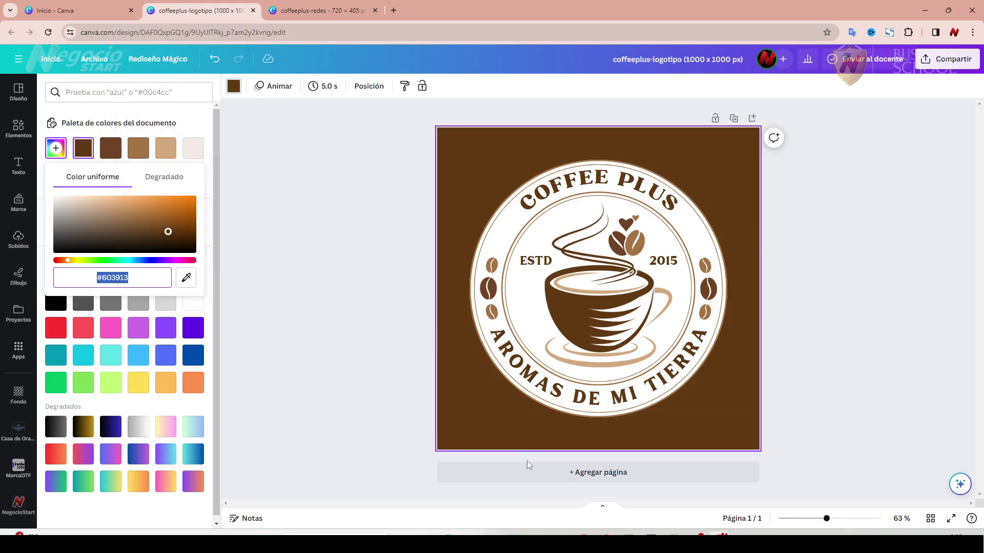
pyautogui.click(583, 536)
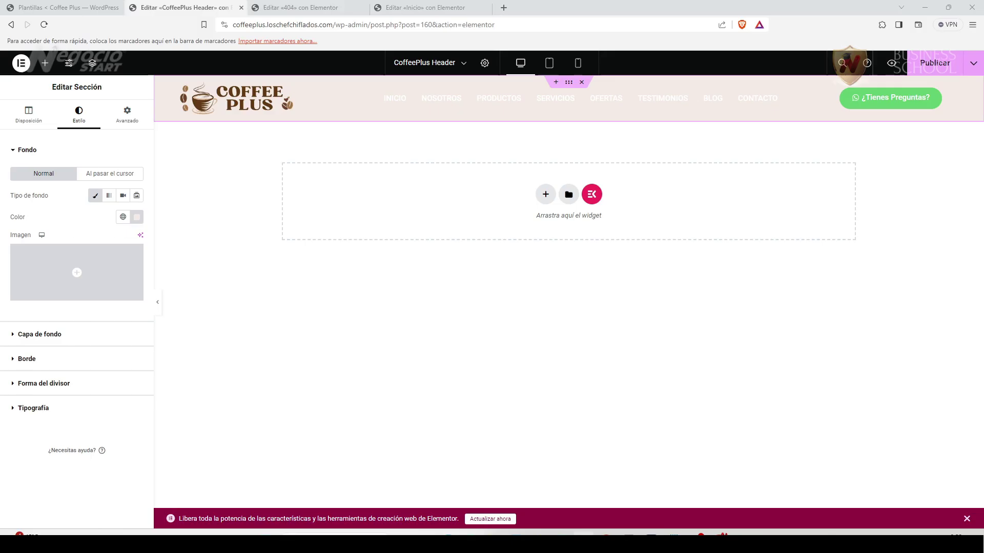
# Set the nav menu items' normal text colour to dark brown #603913.
pyautogui.click(818, 90)
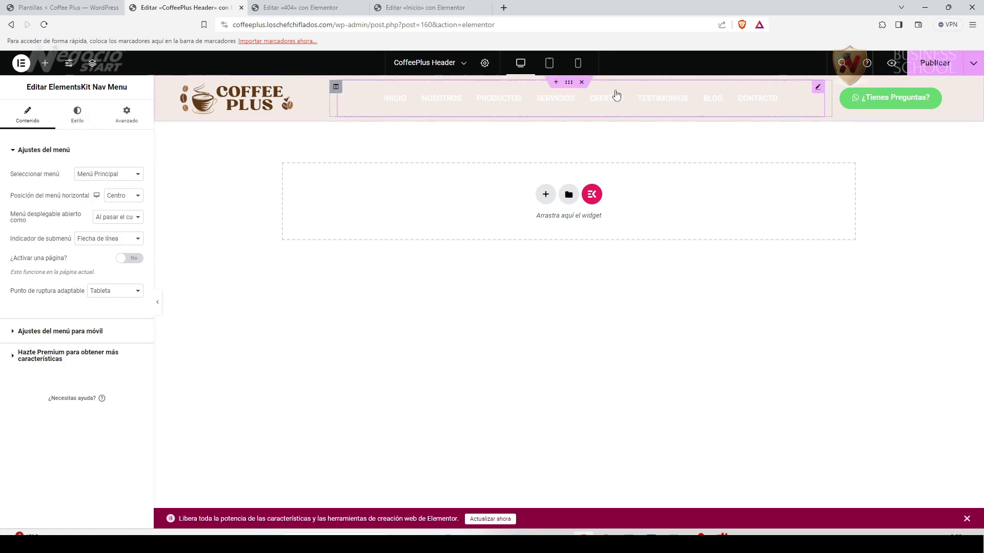
pyautogui.click(81, 114)
pyautogui.scroll(-3, 69, 418)
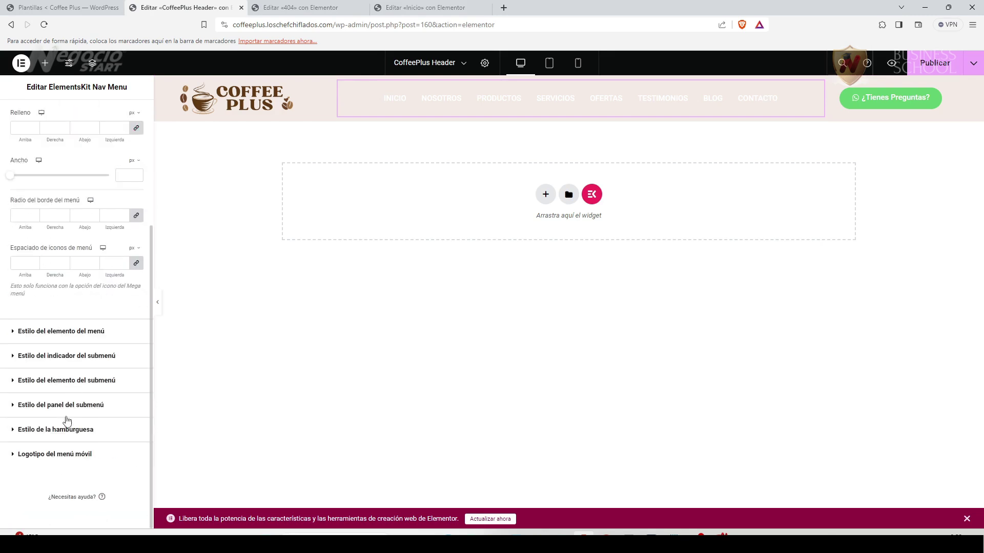
pyautogui.click(14, 333)
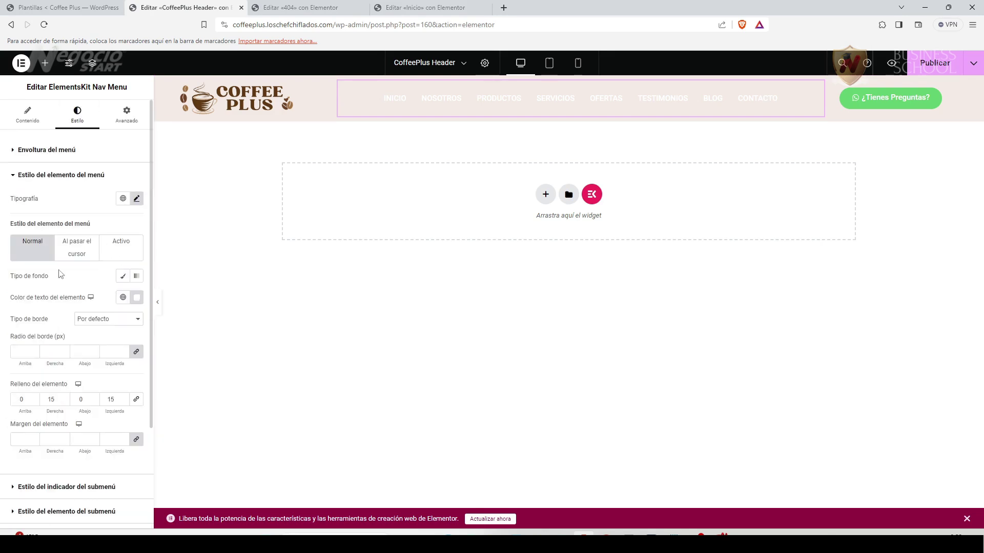
pyautogui.click(137, 200)
pyautogui.click(96, 198)
pyautogui.click(135, 299)
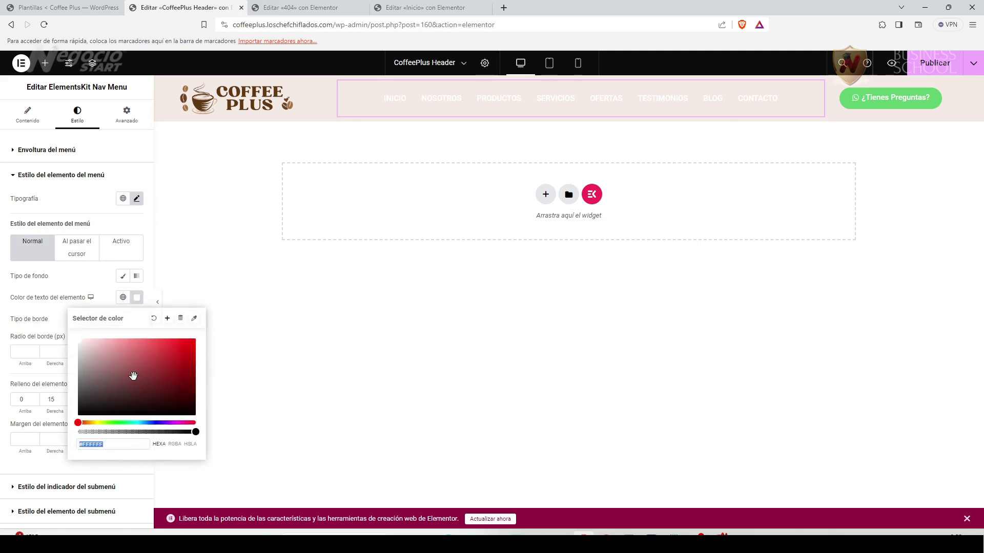
pyautogui.hotkey('ctrl', 'v')
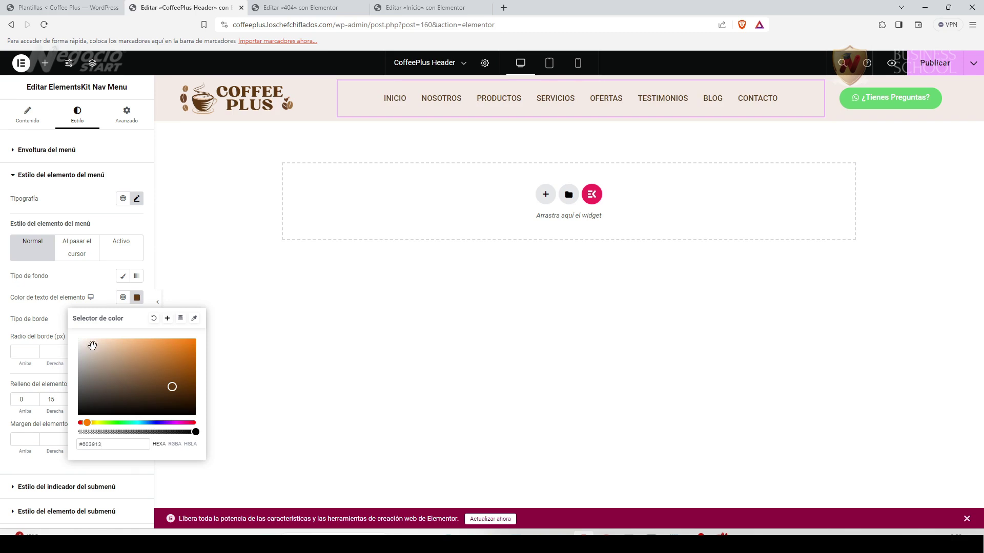
# Copy medium brown #A47343 from Canva and make it the menu's hover text colour.
pyautogui.click(77, 251)
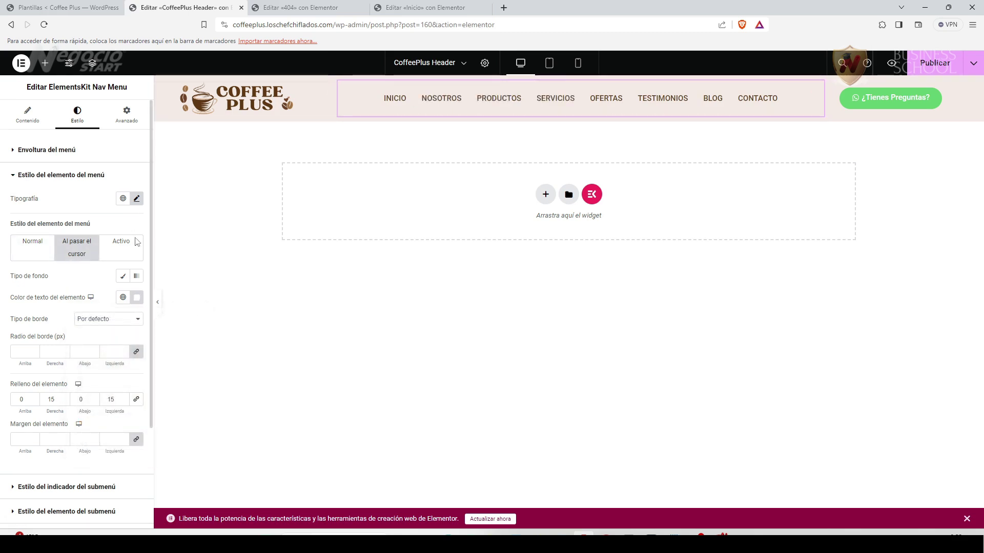
pyautogui.hotkey('alt', 'Tab')
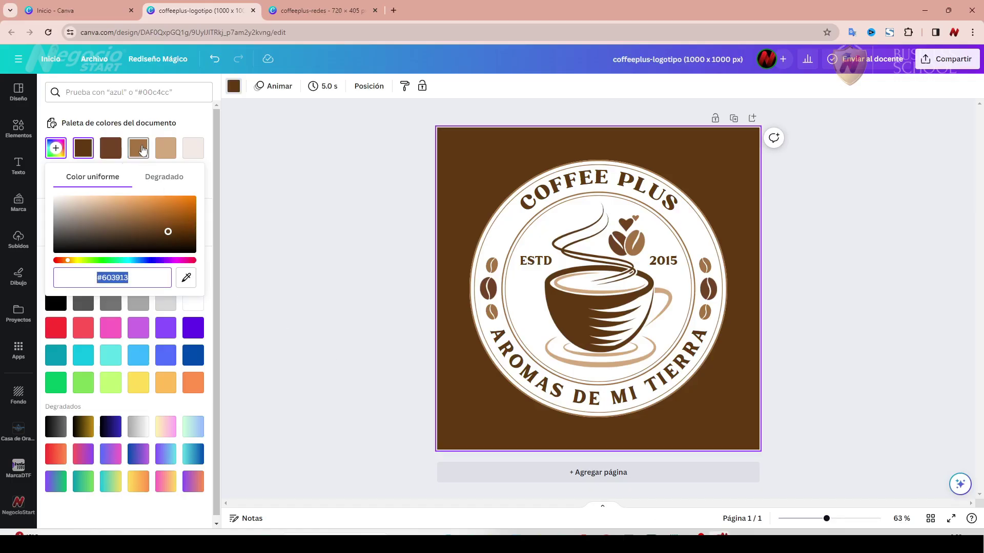
pyautogui.click(142, 150)
pyautogui.click(56, 148)
pyautogui.hotkey('ctrl', 'c')
pyautogui.hotkey('alt', 'Tab')
pyautogui.click(136, 297)
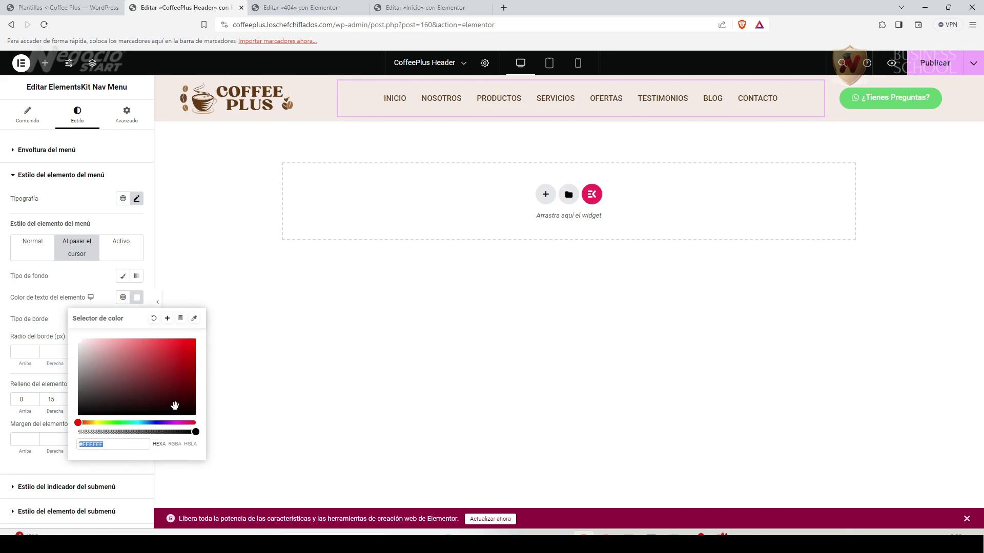
pyautogui.hotkey('ctrl', 'v')
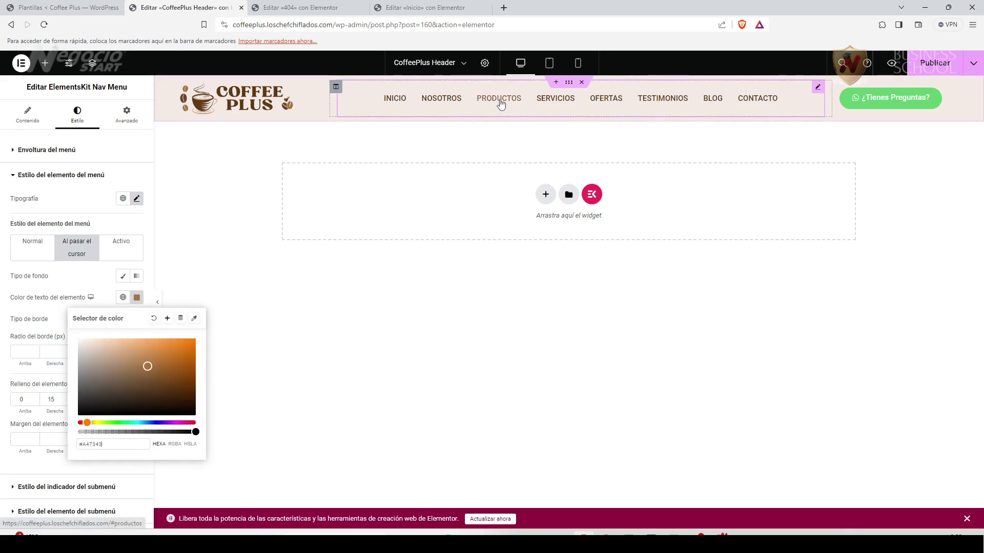
# Set the menu's active text colour to tan #D3A97F and preview the header.
pyautogui.click(119, 245)
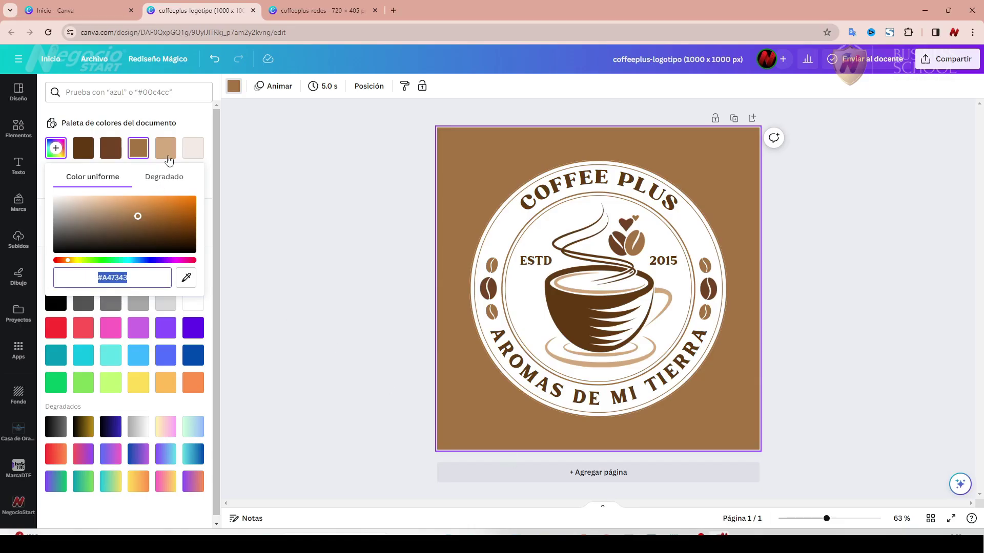
pyautogui.click(171, 149)
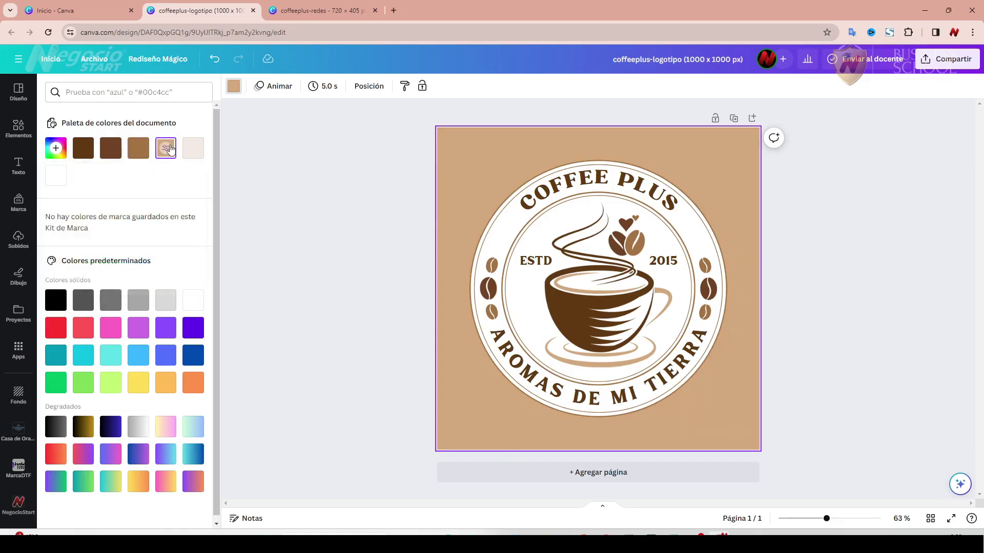
pyautogui.click(56, 149)
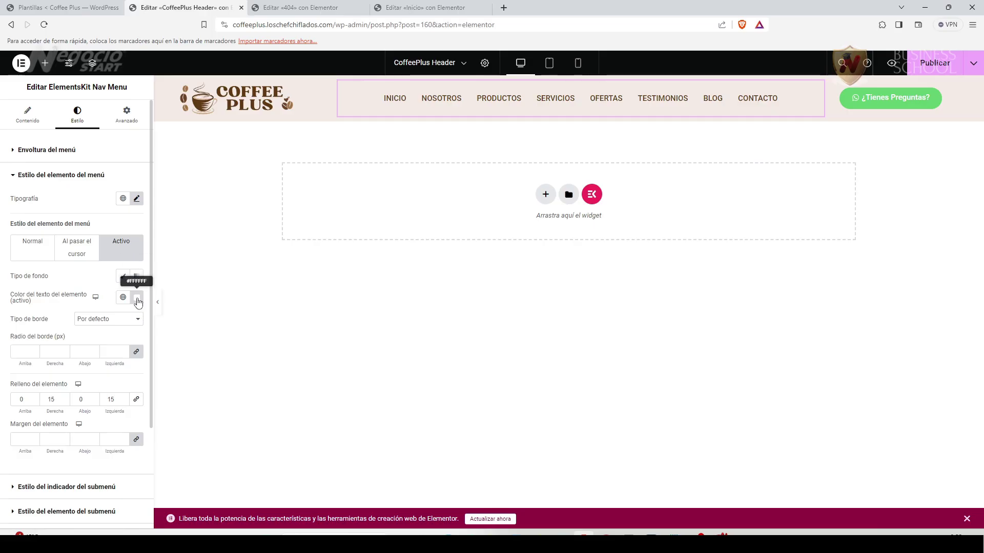
pyautogui.click(136, 298)
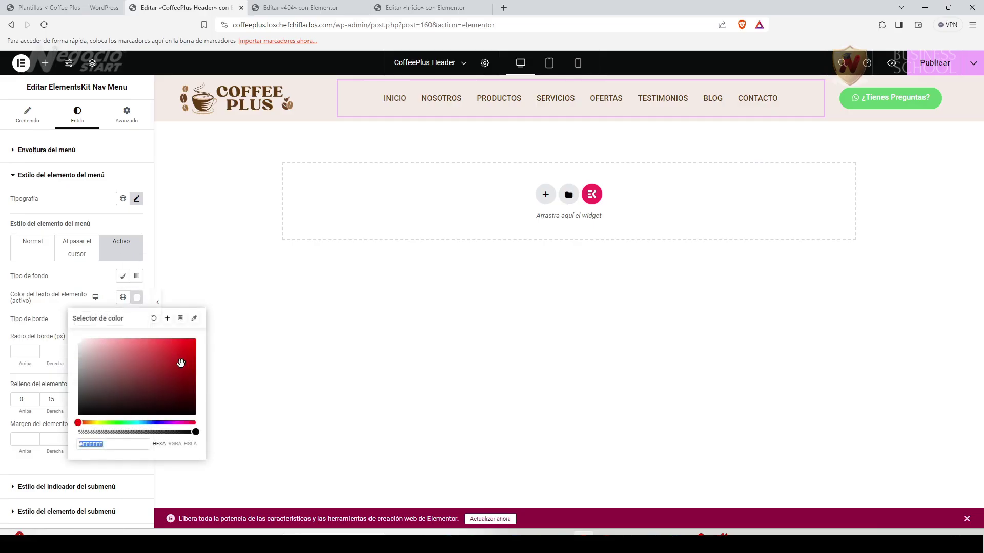
pyautogui.hotkey('ctrl', 'v')
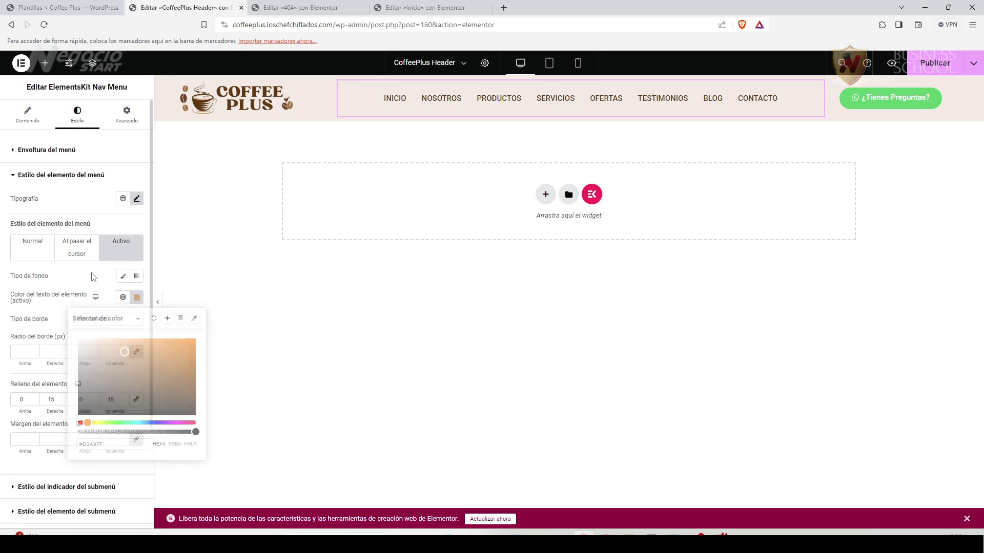
pyautogui.click(266, 220)
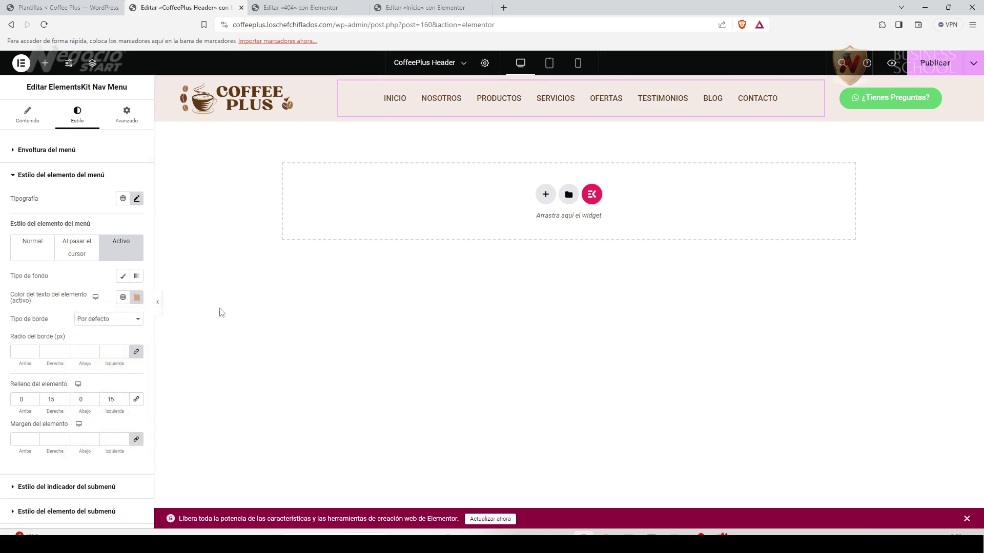
pyautogui.click(157, 304)
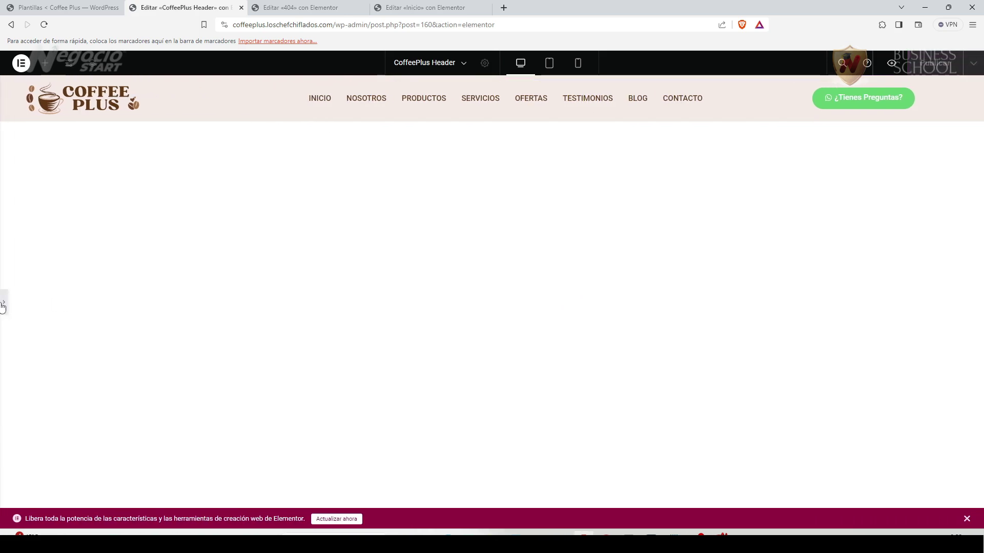
# Shrink the CoffeePlus logo's width slightly and centre it in its column.
pyautogui.click(4, 306)
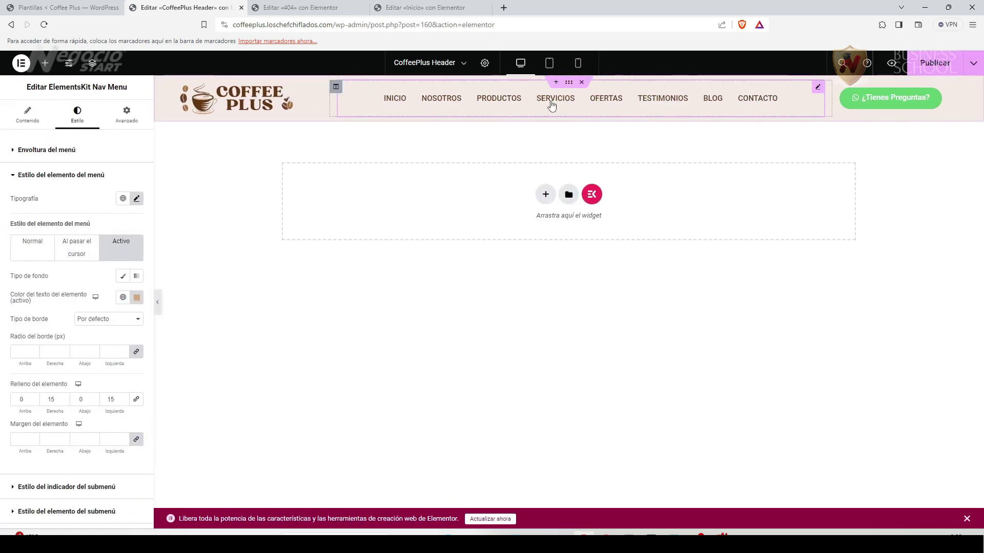
pyautogui.click(312, 99)
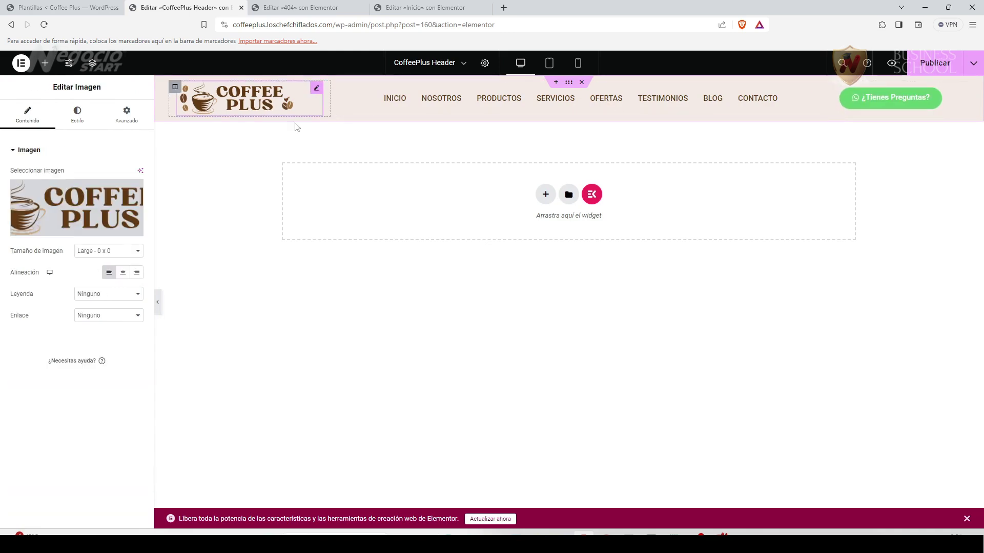
pyautogui.click(78, 113)
pyautogui.moveTo(33, 187); pyautogui.dragTo(31, 187)
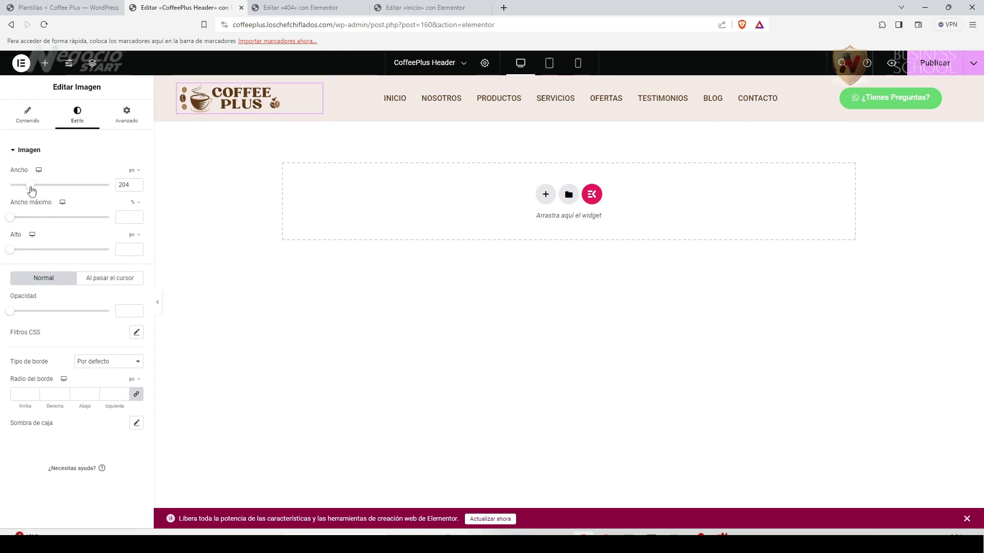
pyautogui.click(27, 114)
pyautogui.click(124, 275)
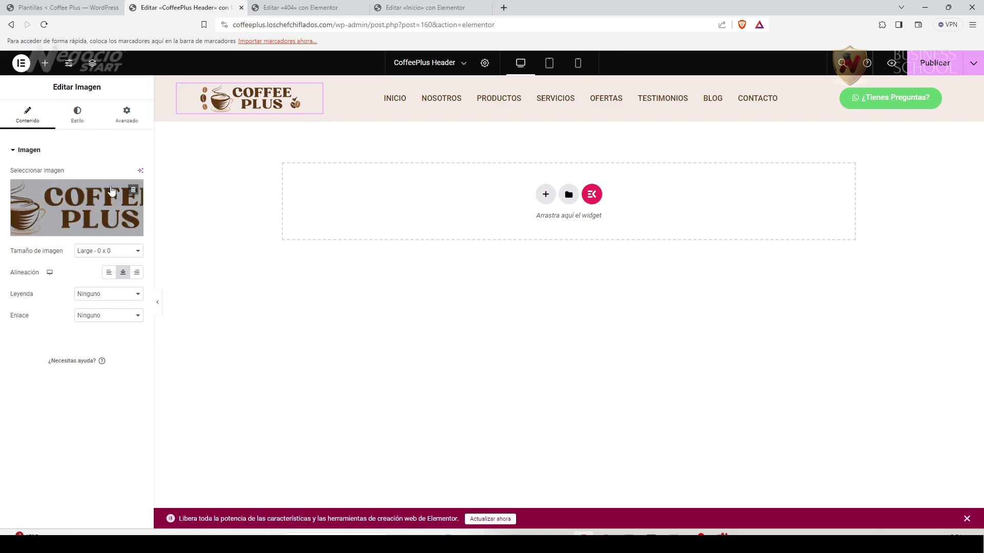
# Centre the ¿Tienes Preguntas? button in its column and preview the header.
pyautogui.click(954, 96)
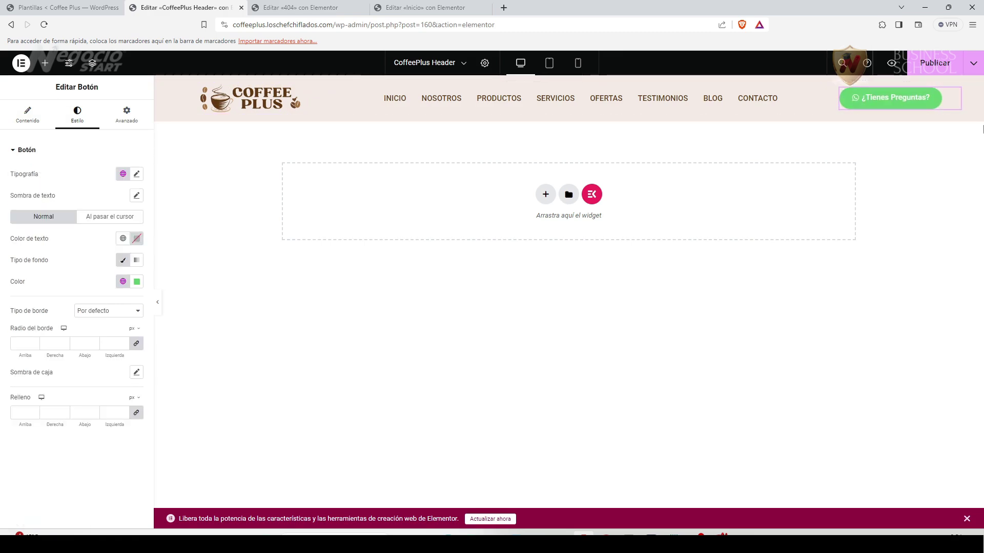
pyautogui.click(27, 114)
pyautogui.click(109, 284)
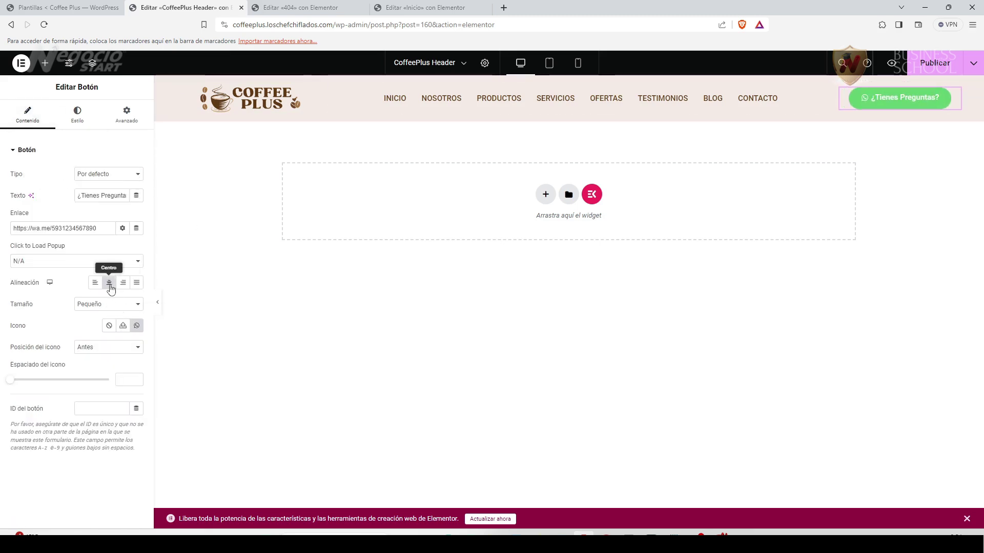
pyautogui.click(157, 306)
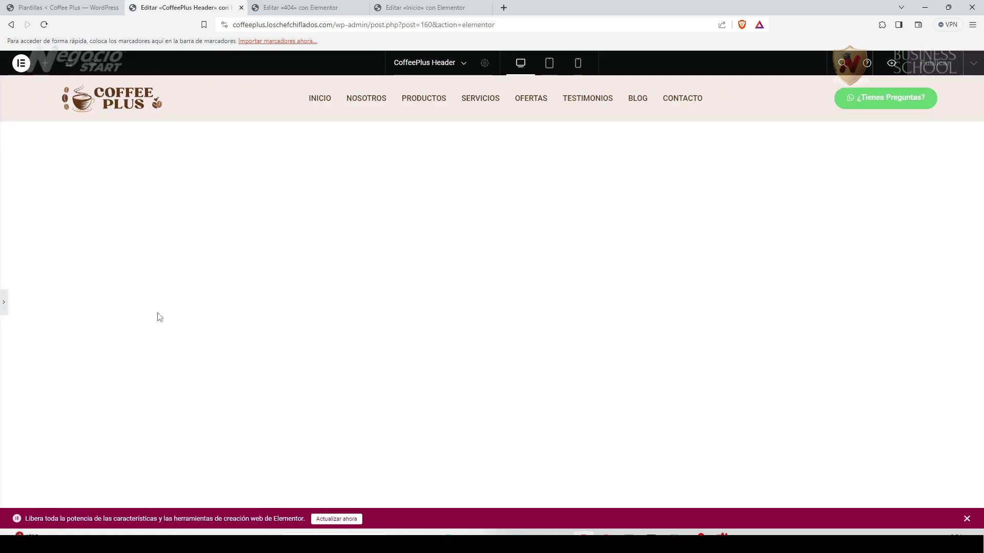
pyautogui.click(5, 306)
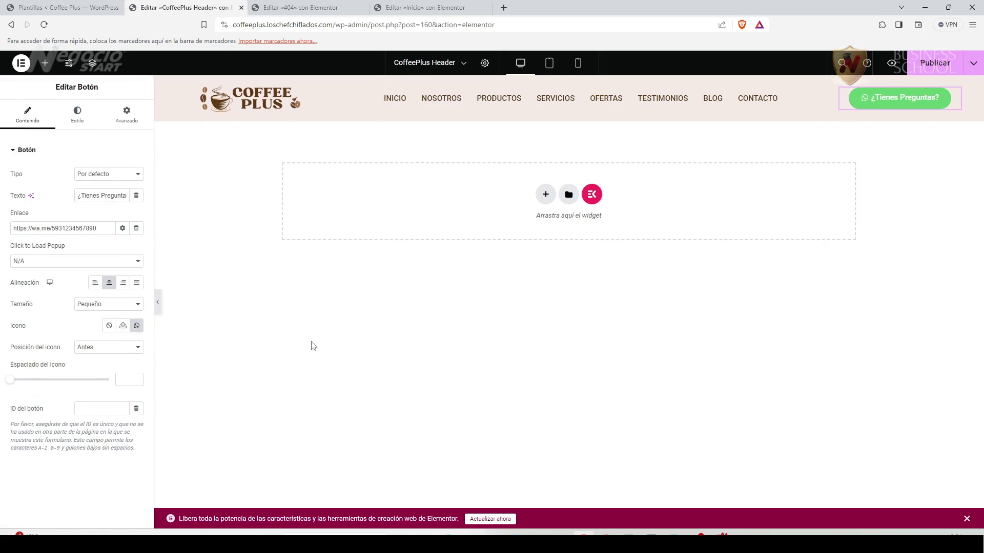
# Publish the header, then save a new active footer template titled 'CoffeePlus Footer'.
pyautogui.click(934, 62)
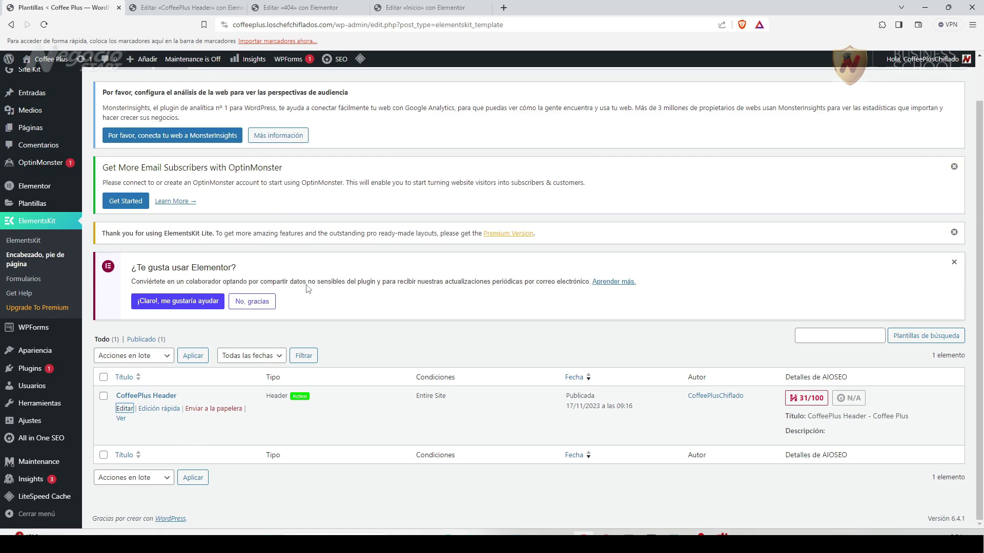
pyautogui.scroll(1, 309, 306)
pyautogui.click(175, 88)
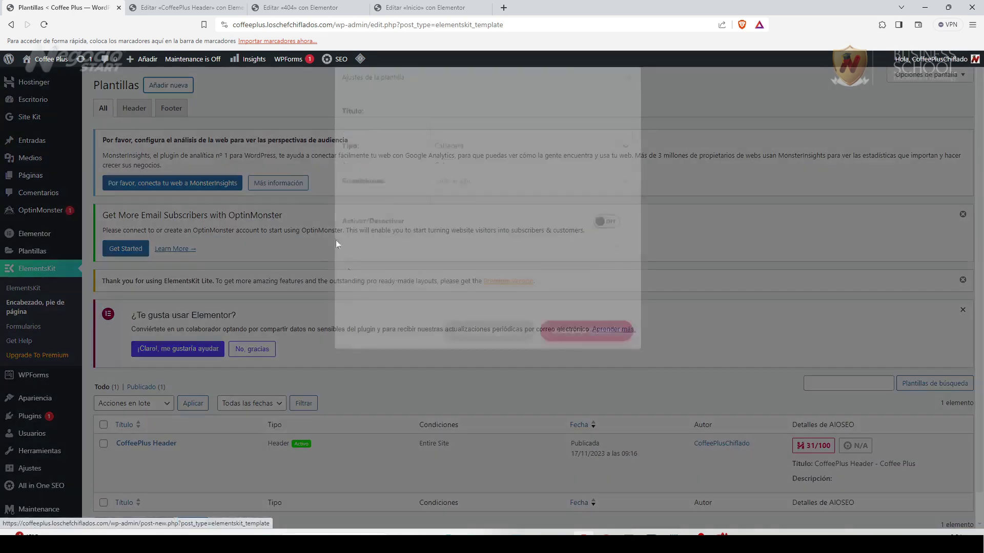
pyautogui.click(628, 248)
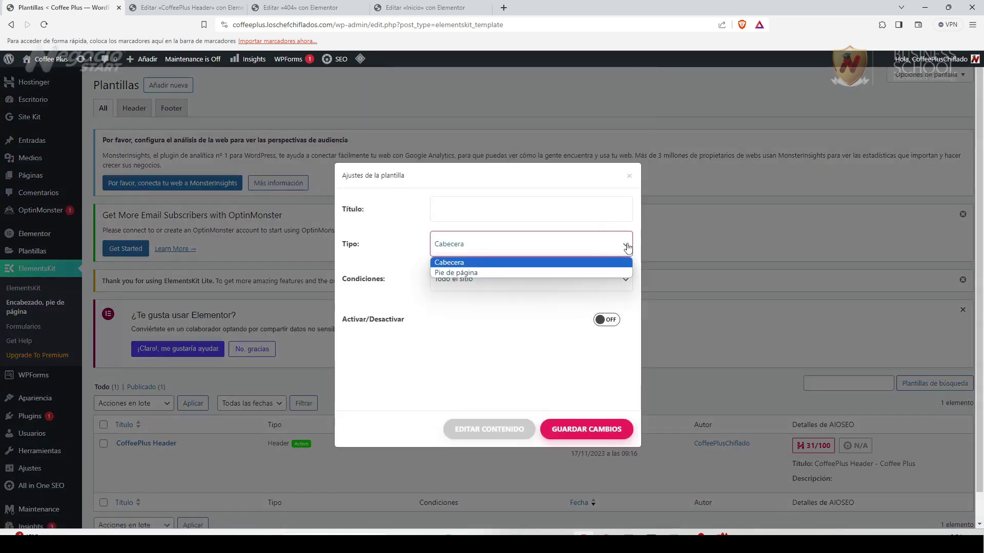
pyautogui.click(486, 207)
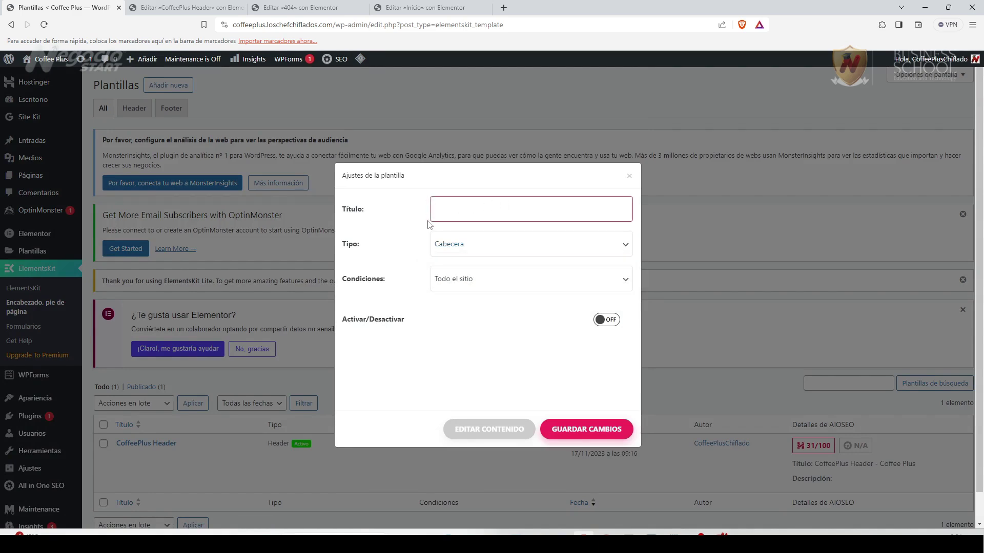
pyautogui.write('CoffeePlus Footer')
pyautogui.click(516, 250)
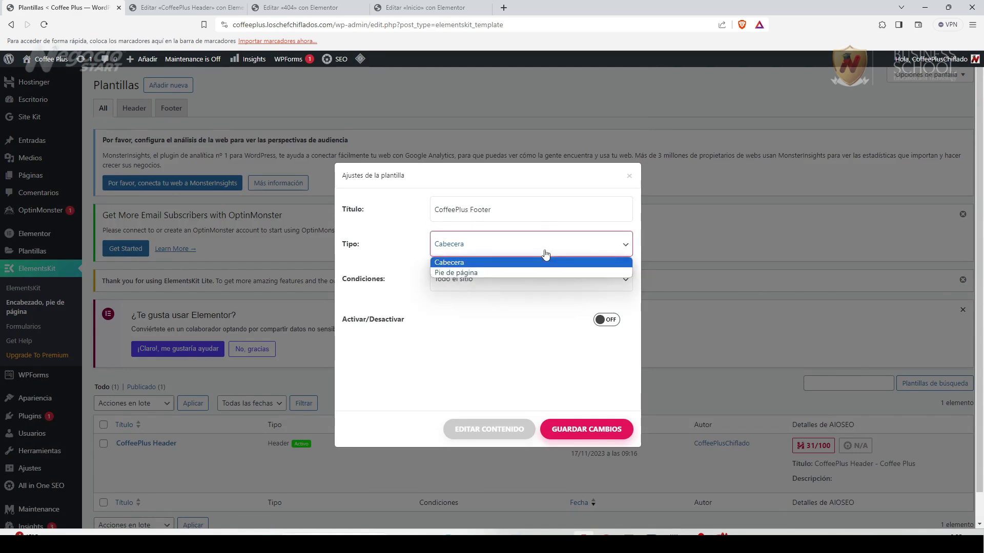
pyautogui.click(474, 272)
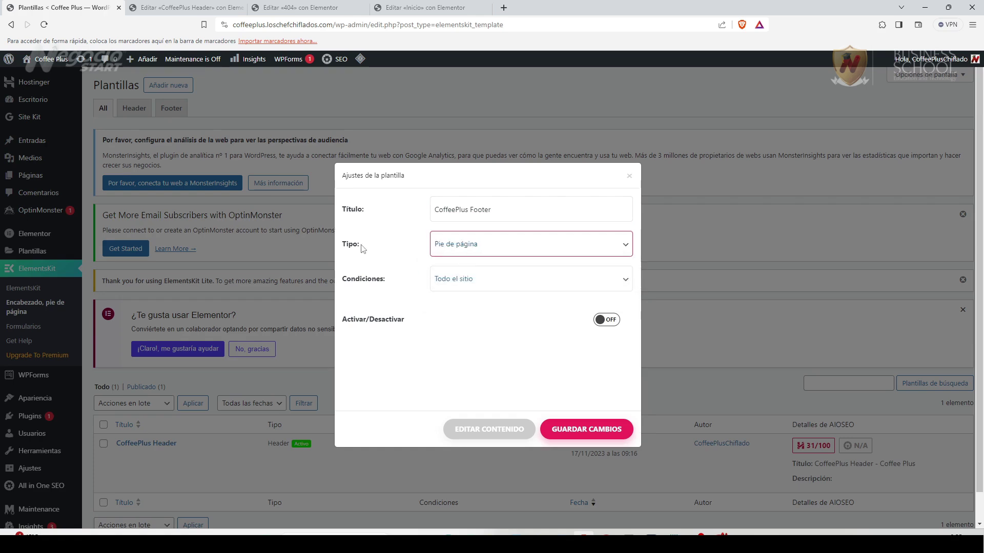
pyautogui.click(610, 320)
pyautogui.click(586, 429)
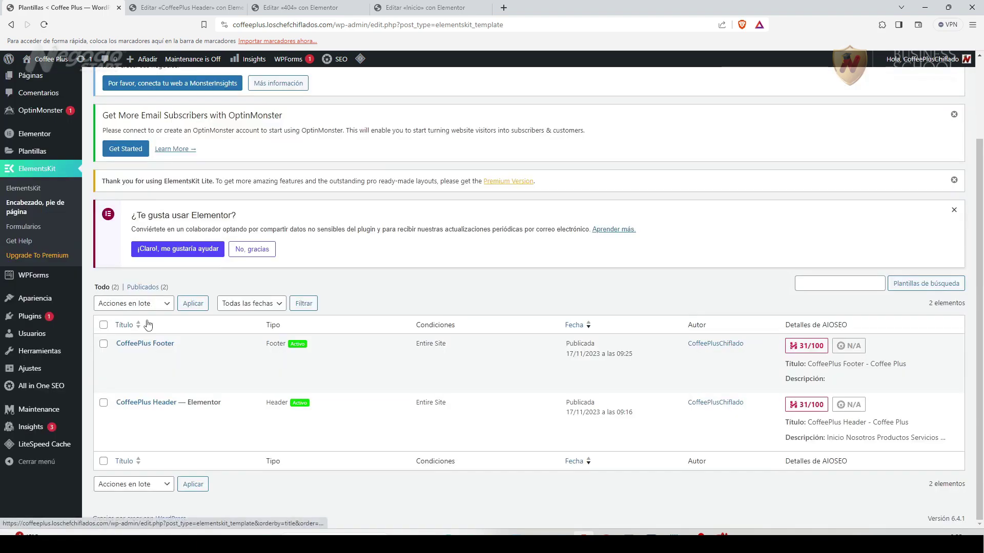
# Open the CoffeePlus Footer template in a new tab and edit it with Elementor.
pyautogui.rightClick(125, 357)
pyautogui.click(153, 365)
pyautogui.scroll(-2, 299, 378)
pyautogui.scroll(4, 177, 269)
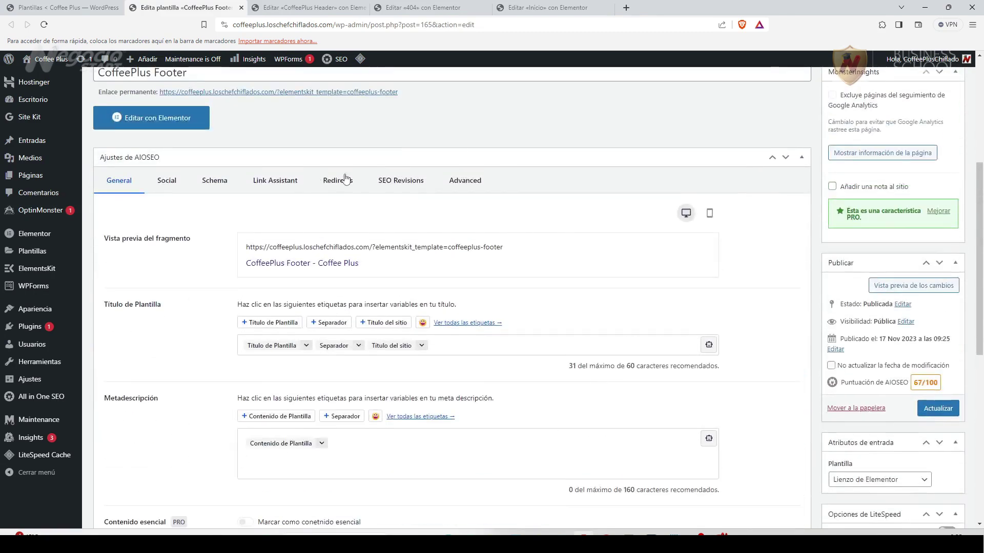
pyautogui.scroll(5, 287, 425)
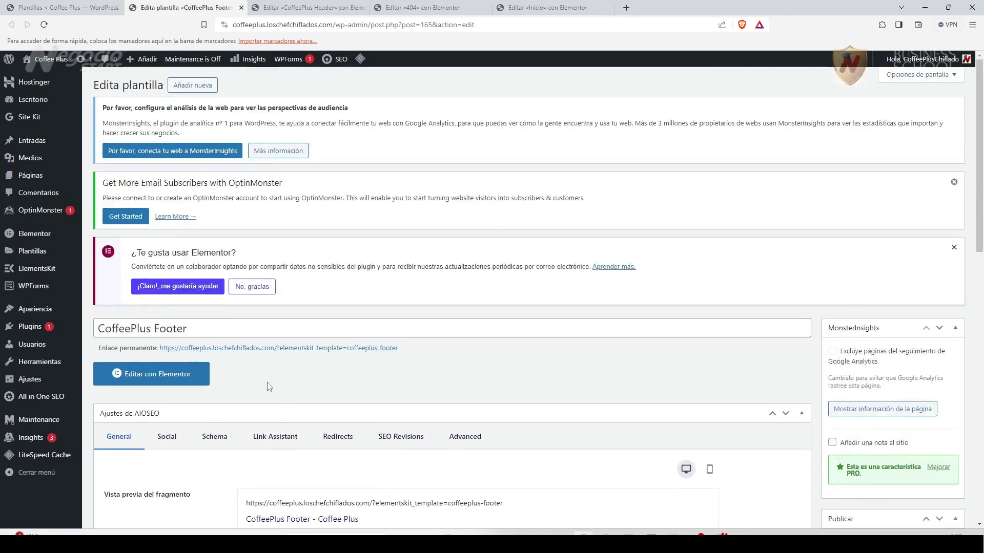
pyautogui.click(184, 376)
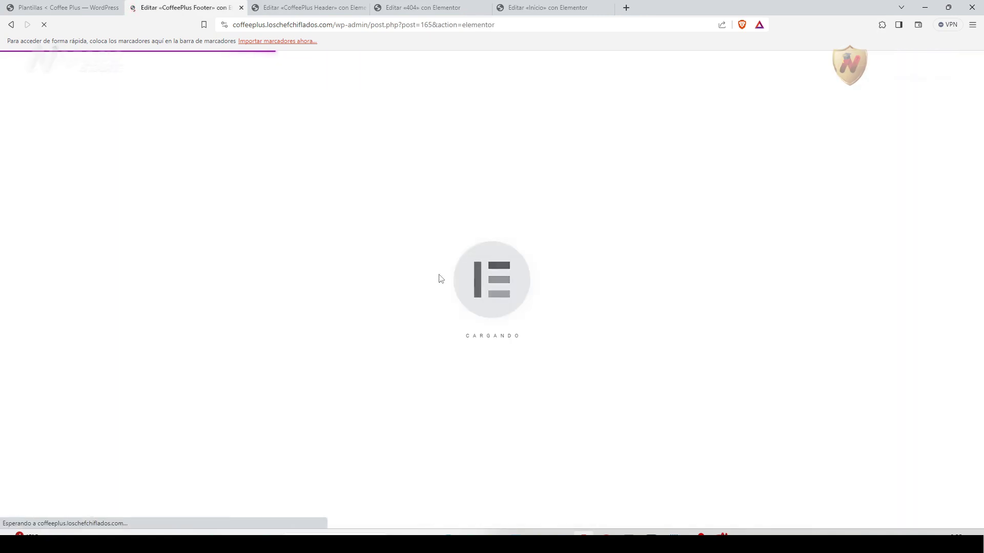
# Insert 'Footer – Section 1' from the ElementsKit Sections library's Footer category.
pyautogui.click(599, 172)
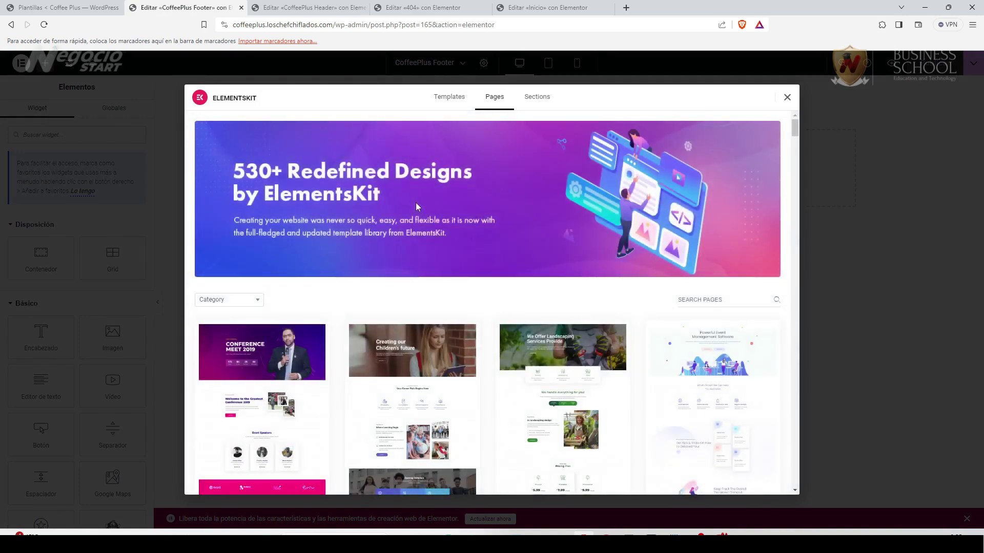
pyautogui.click(541, 98)
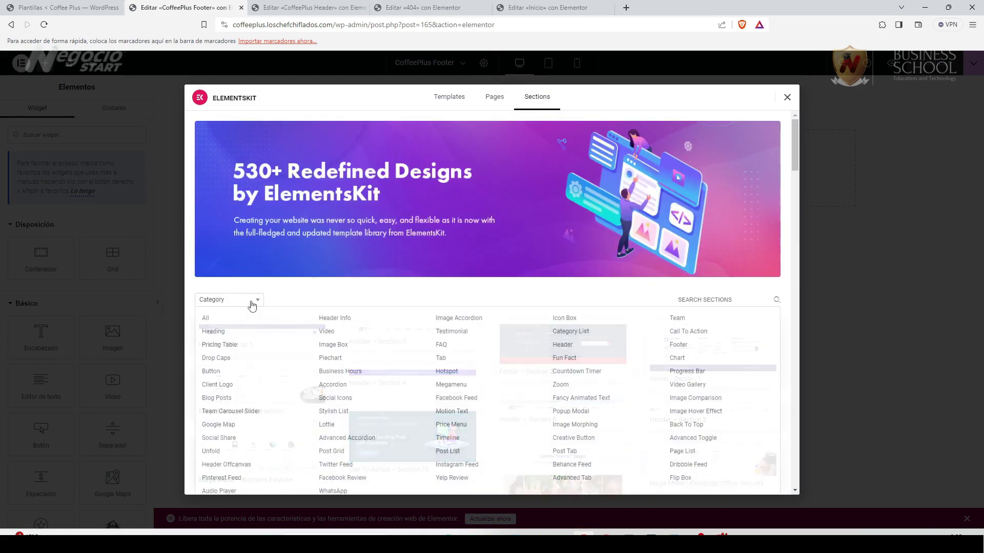
pyautogui.click(675, 345)
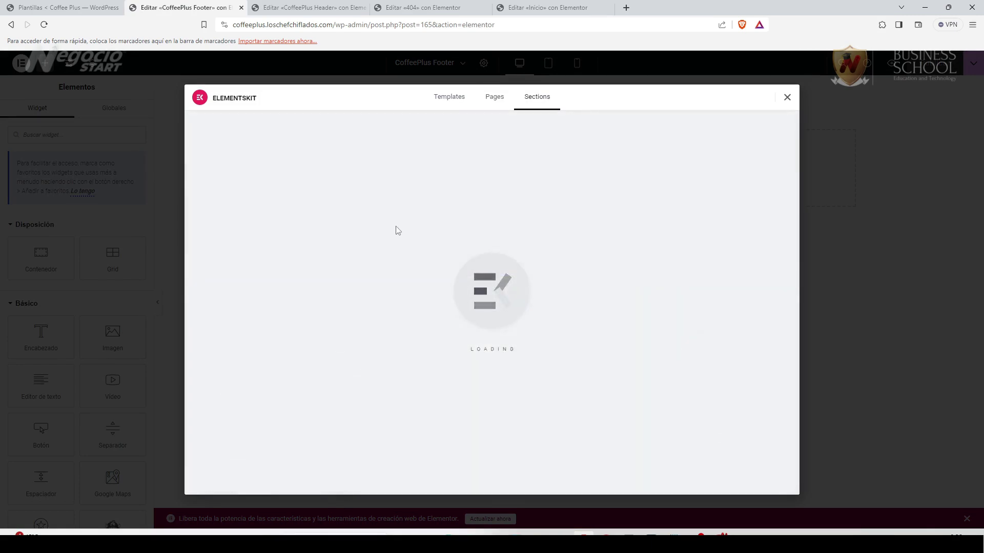
pyautogui.scroll(-2, 337, 315)
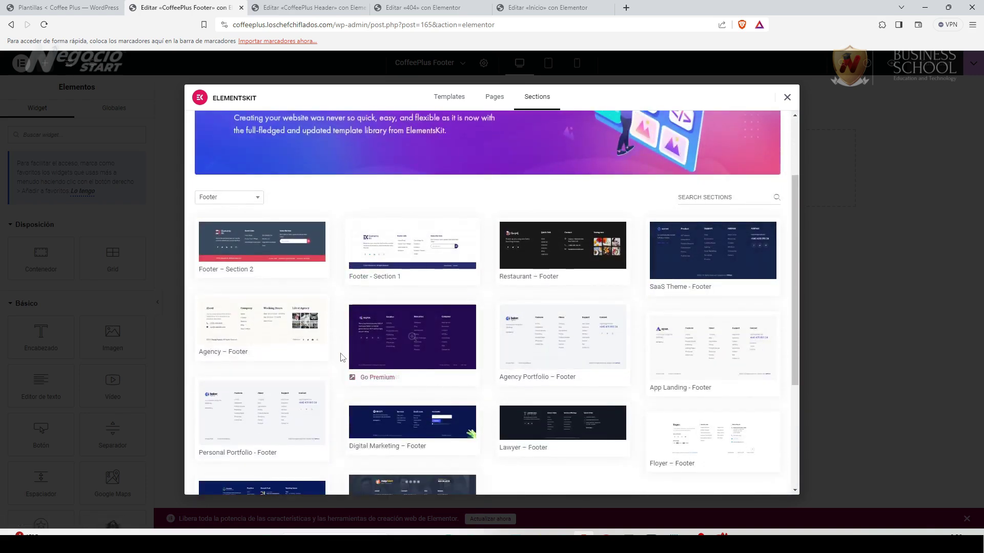
pyautogui.scroll(-3, 342, 357)
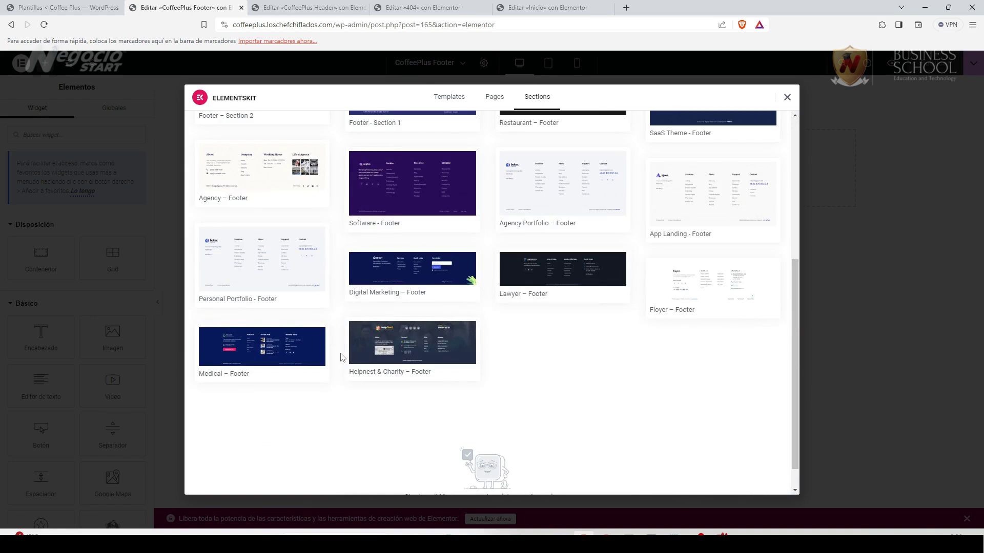
pyautogui.scroll(3, 342, 358)
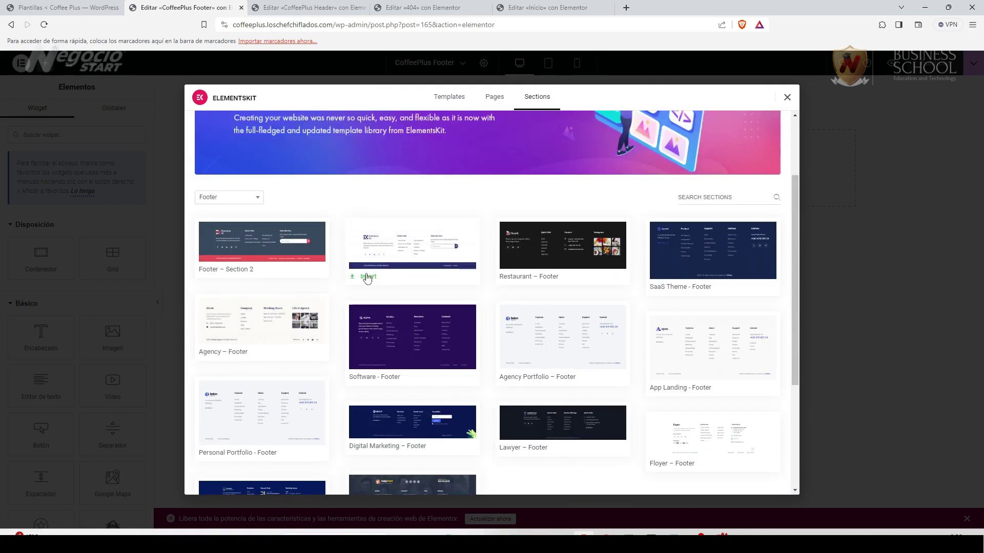
pyautogui.click(367, 277)
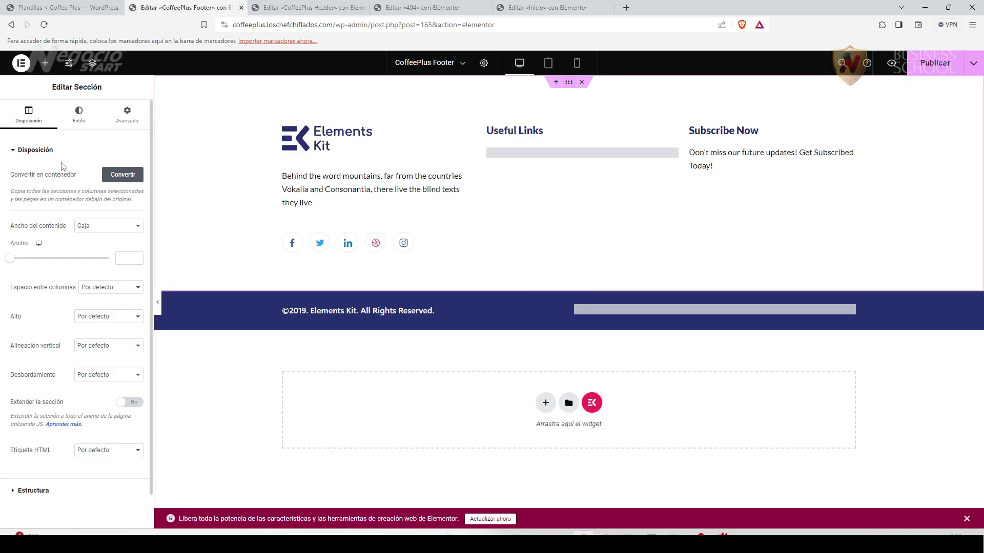
# Give the footer section a classic background of dark brown #603913 copied from Canva.
pyautogui.click(79, 113)
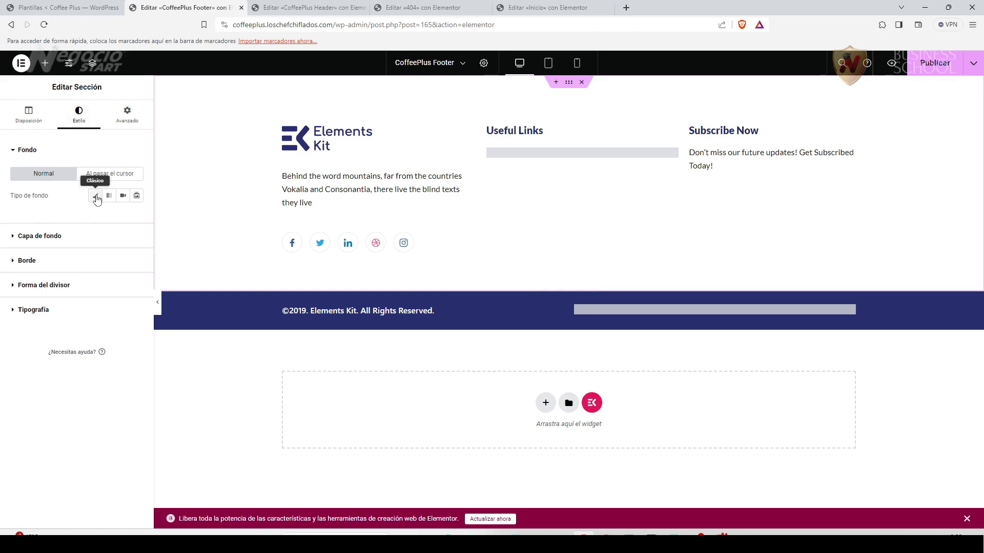
pyautogui.click(95, 196)
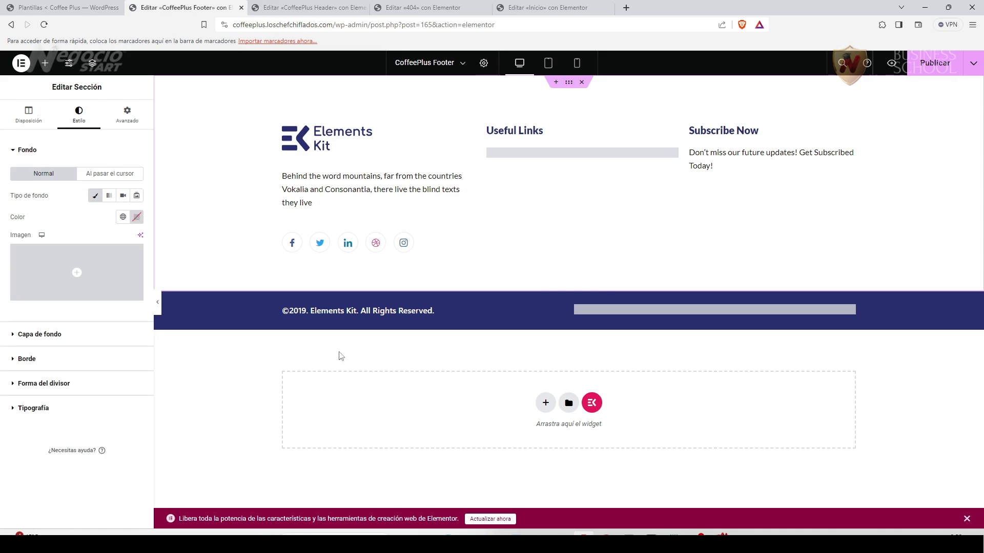
pyautogui.hotkey('alt', 'Tab')
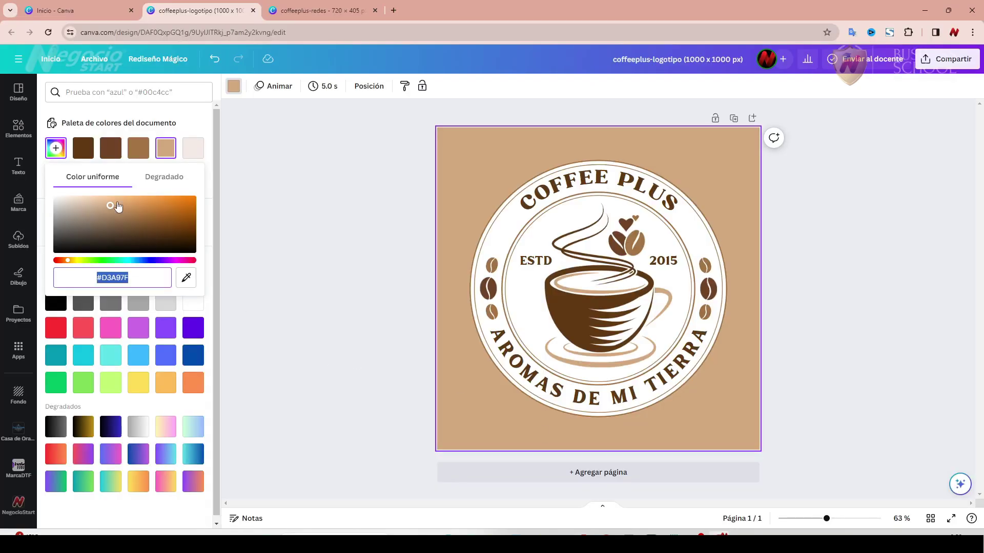
pyautogui.click(83, 148)
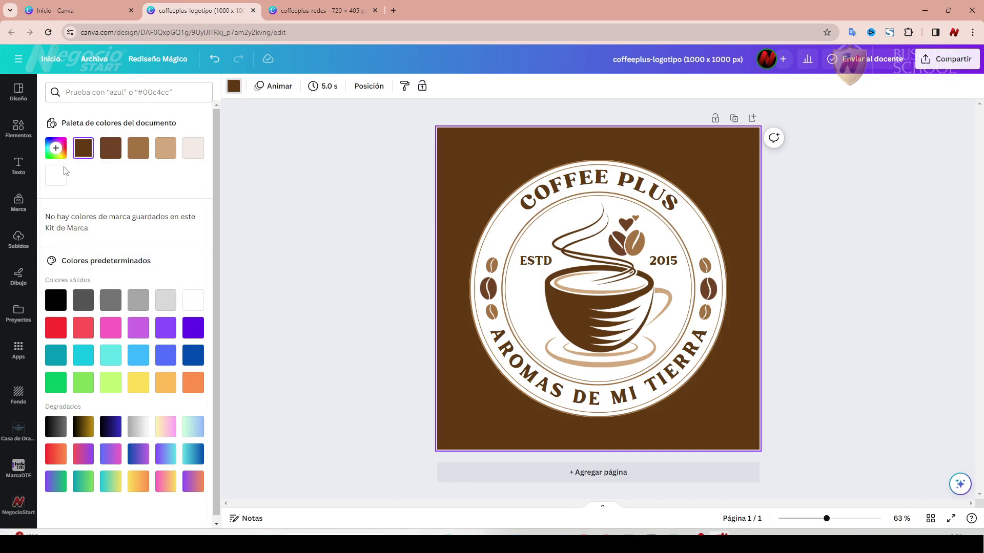
pyautogui.click(55, 148)
pyautogui.hotkey('ctrl', 'c')
pyautogui.rightClick(117, 277)
pyautogui.click(150, 85)
pyautogui.hotkey('alt', 'Tab')
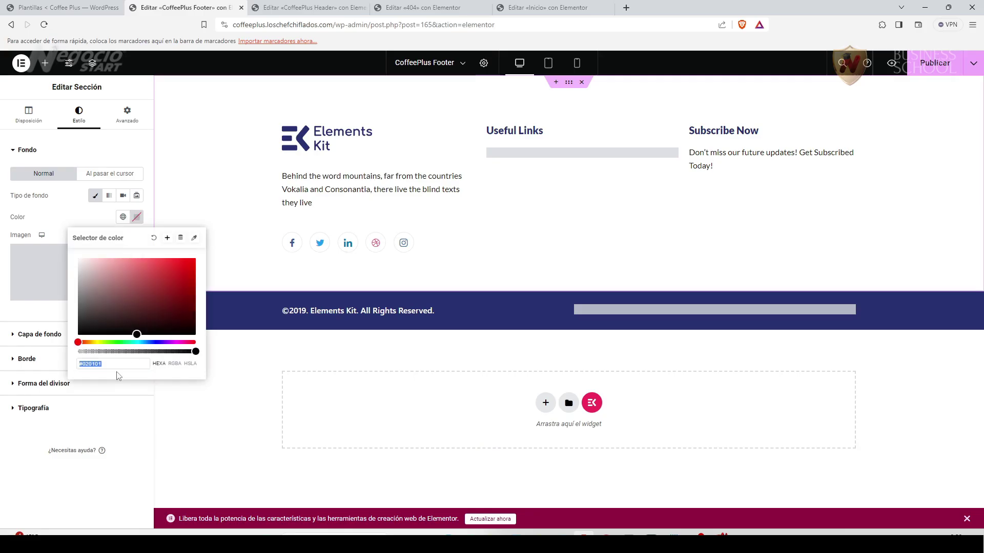
pyautogui.hotkey('ctrl', 'v')
pyautogui.click(33, 438)
# Select the footer's logo image and open the media library to replace it.
pyautogui.click(459, 134)
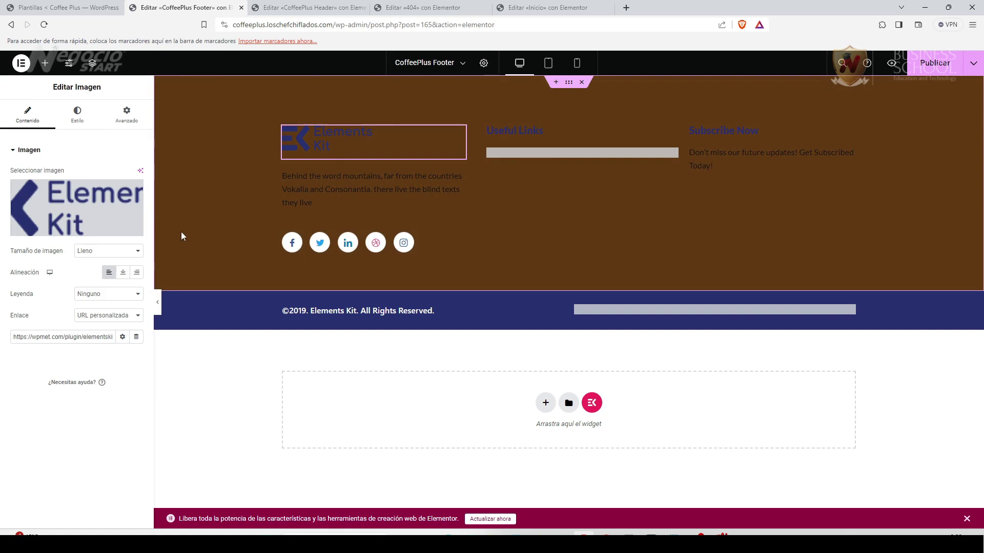
pyautogui.click(88, 233)
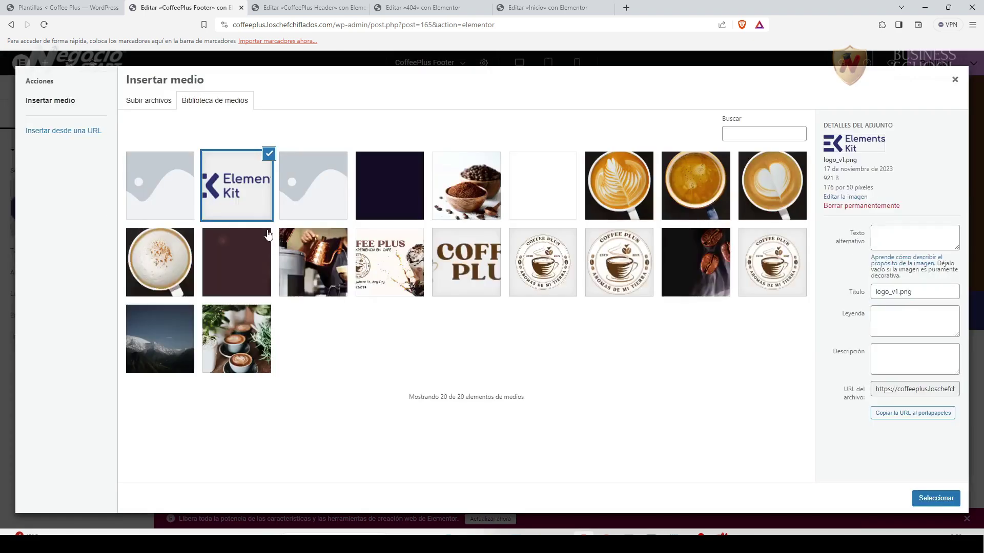
pyautogui.click(719, 532)
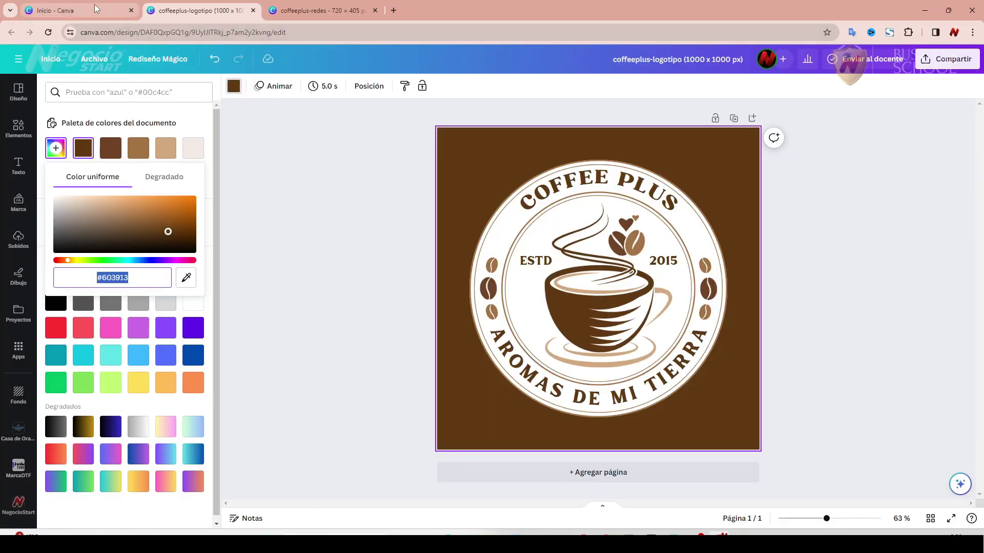
# Open coffeeplus-logoweb-white and coffeeplus-logoweb from Canva's recent designs and check the cup's colours.
pyautogui.click(76, 10)
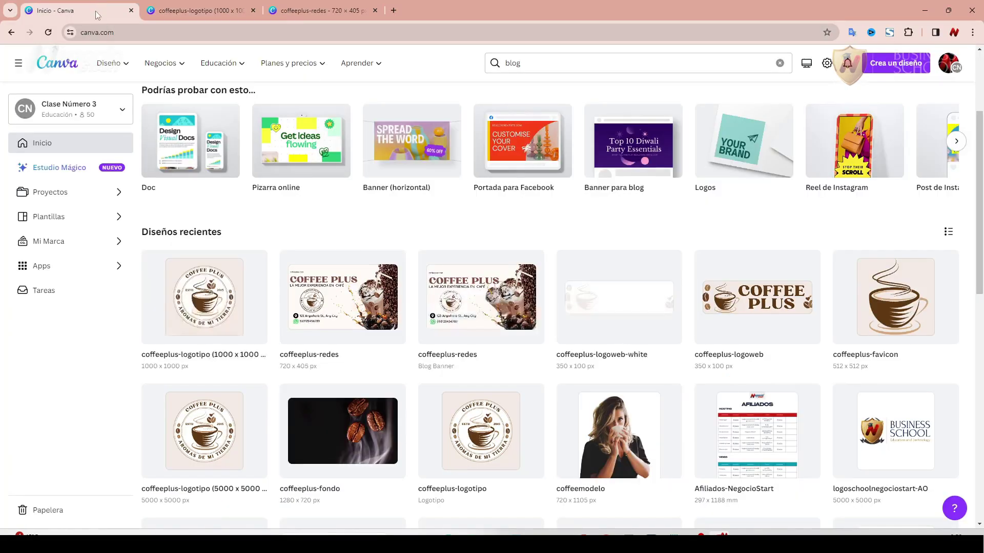
pyautogui.click(619, 297)
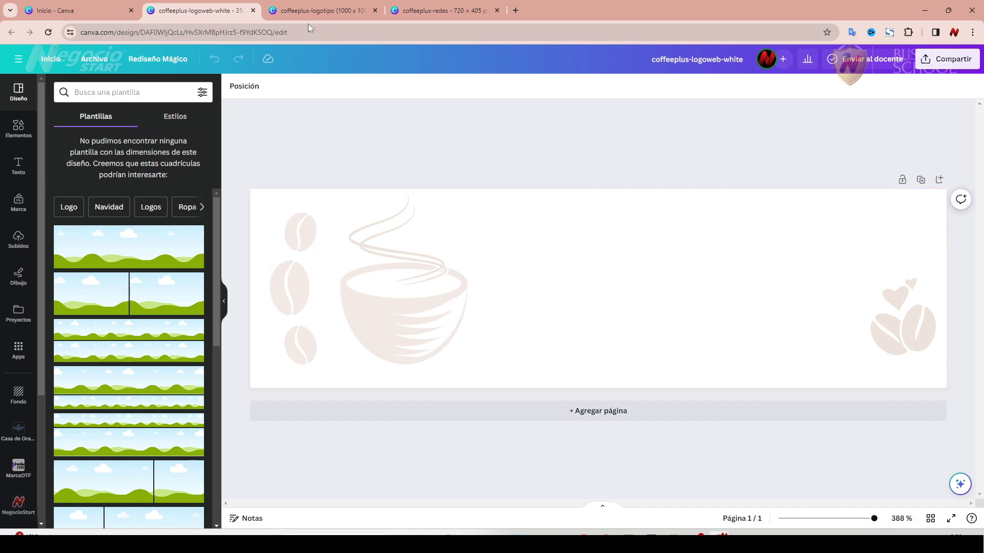
pyautogui.click(90, 17)
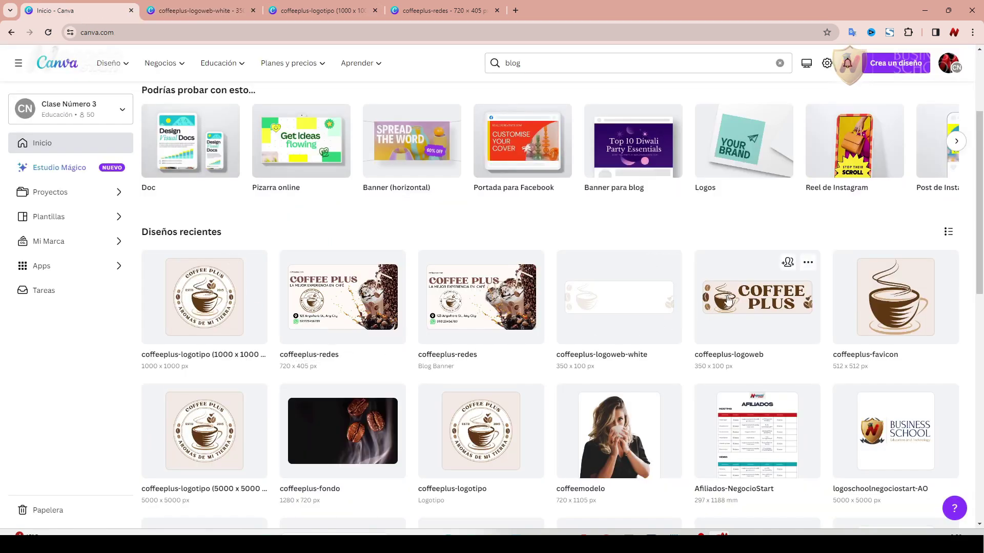
pyautogui.click(729, 300)
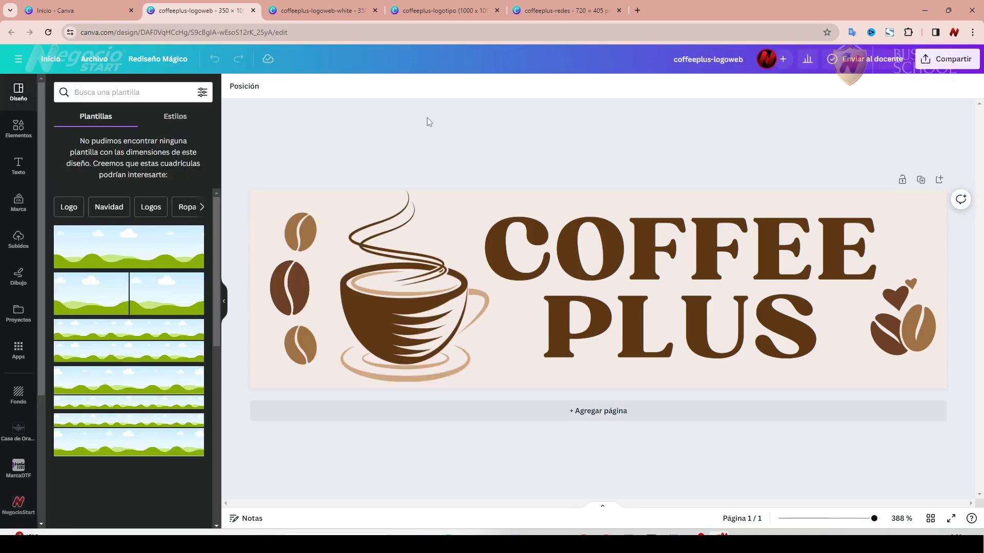
pyautogui.click(297, 15)
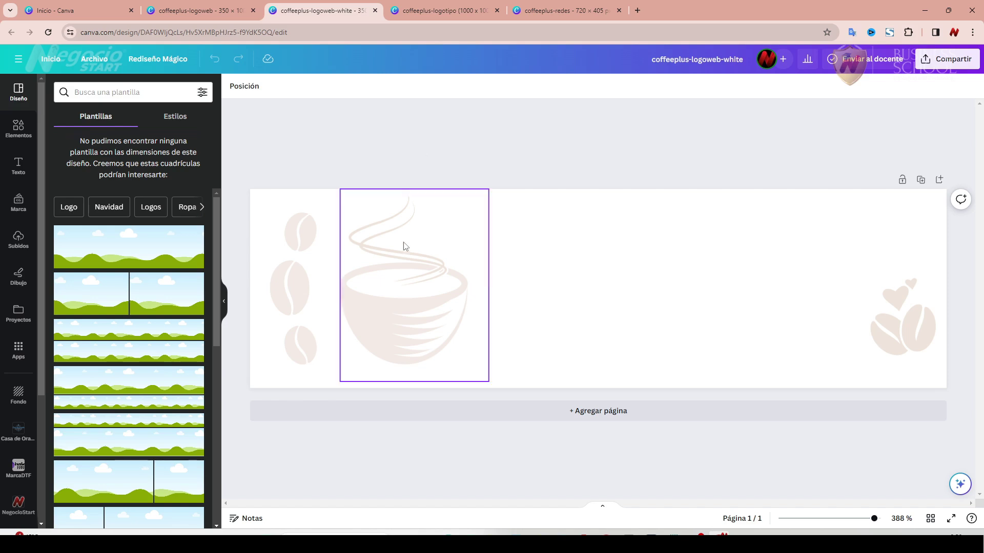
pyautogui.click(420, 5)
pyautogui.click(215, 9)
pyautogui.click(371, 294)
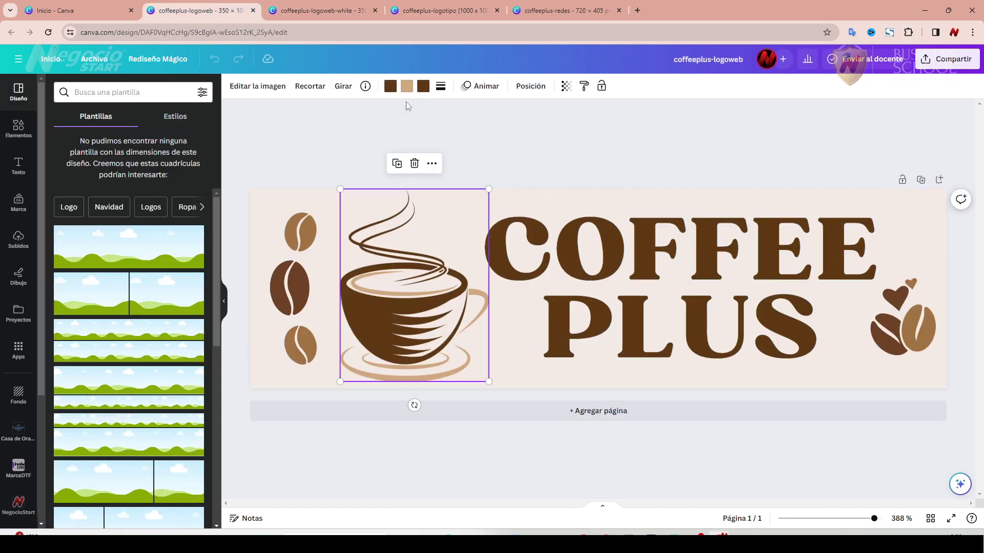
pyautogui.click(407, 86)
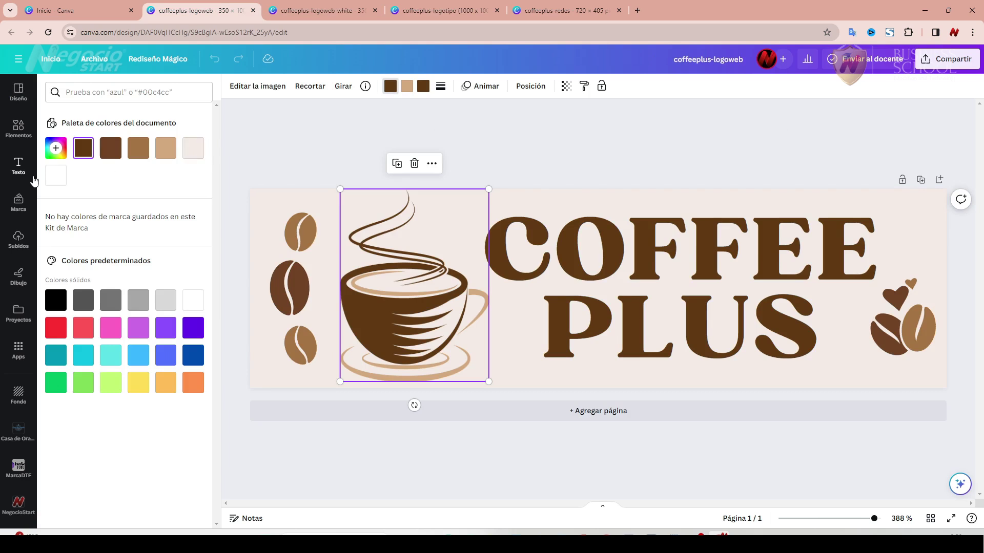
pyautogui.click(330, 12)
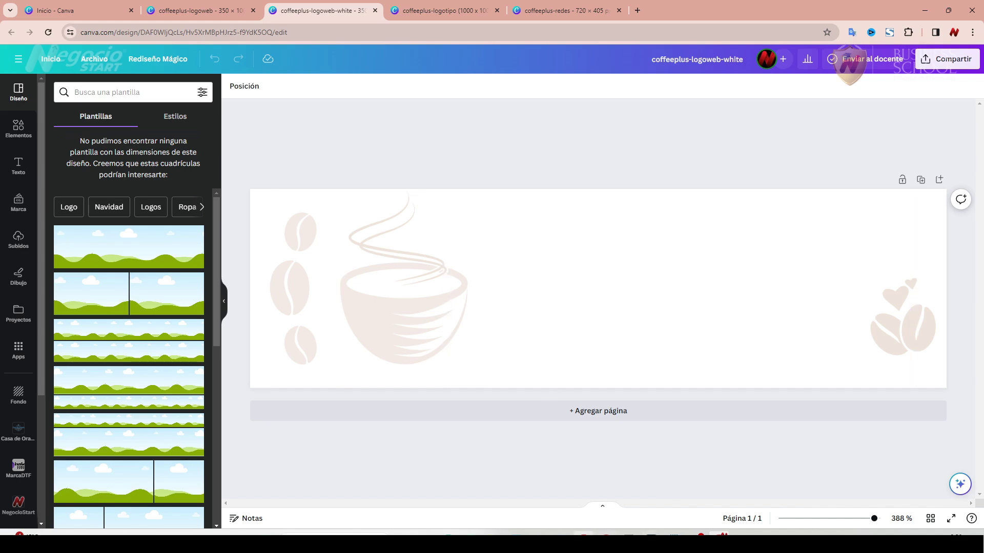
pyautogui.click(583, 535)
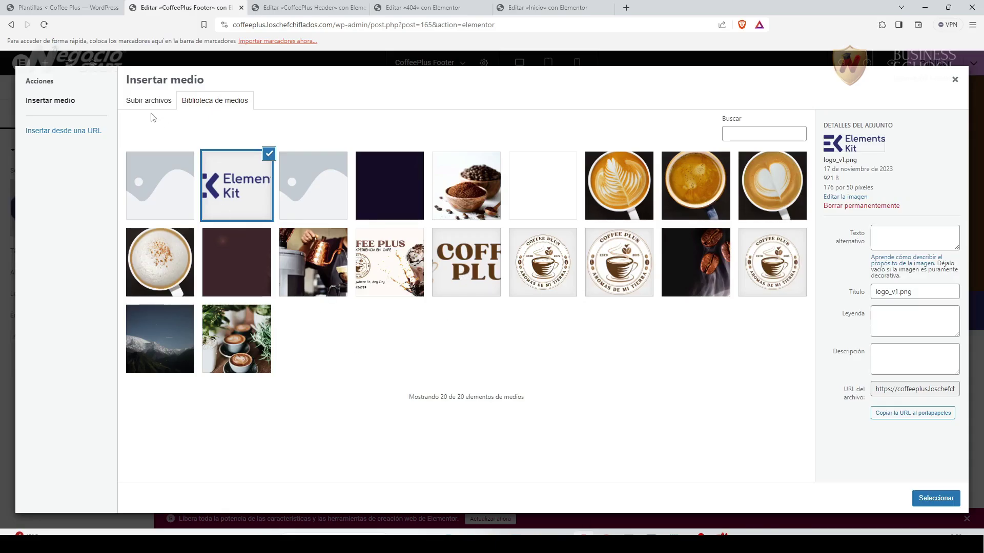
# Upload coffeeplus-logoweb-white.png to the WordPress media library.
pyautogui.click(146, 102)
pyautogui.click(560, 287)
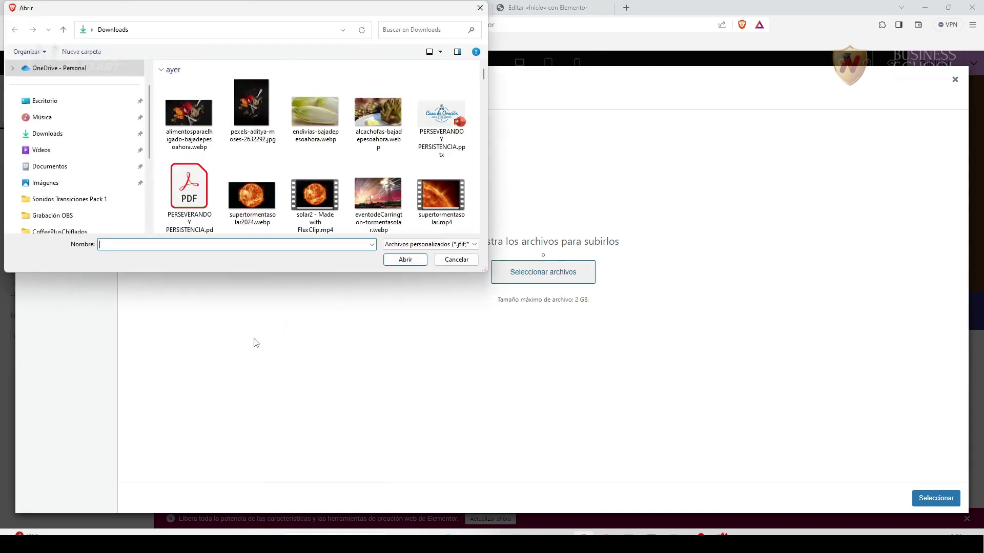
pyautogui.scroll(-3, 457, 99)
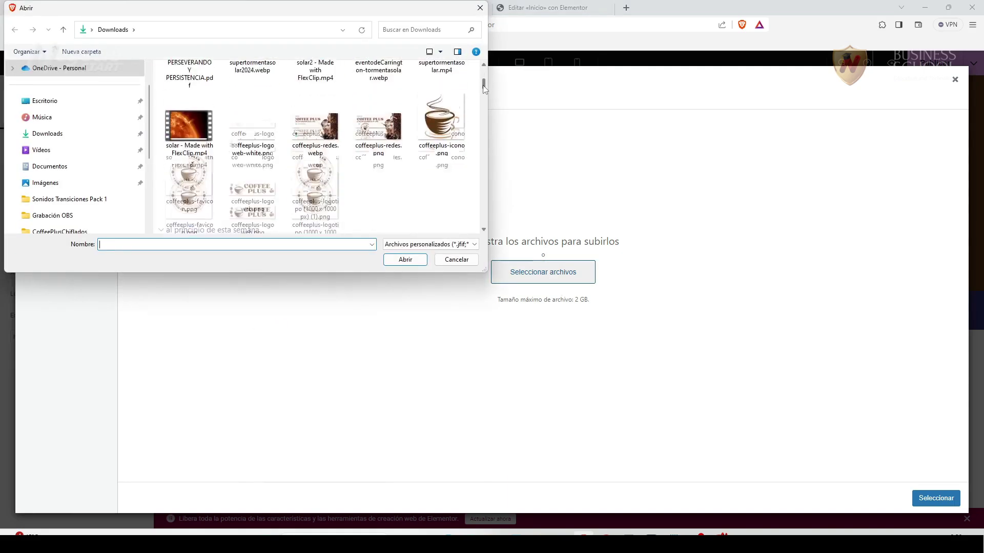
pyautogui.click(252, 113)
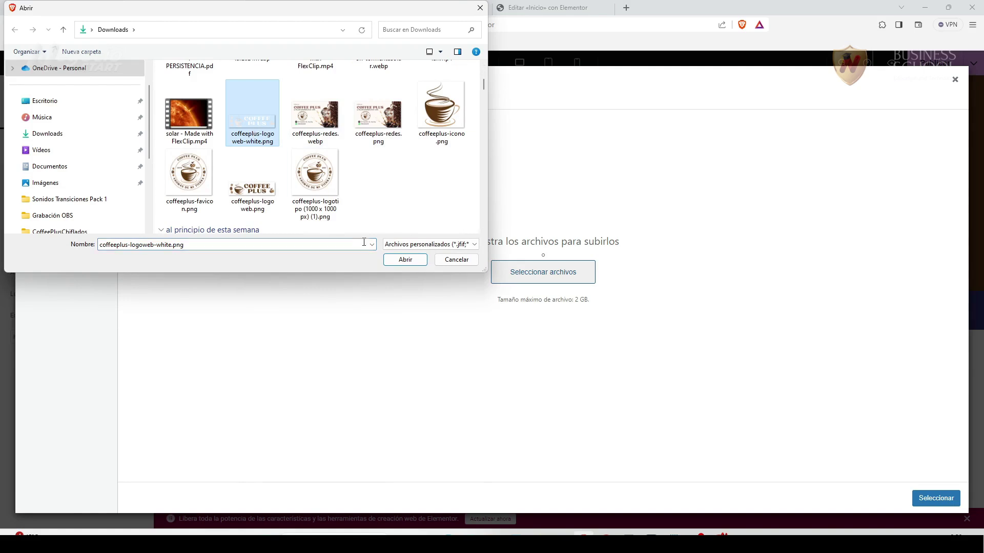
pyautogui.click(407, 261)
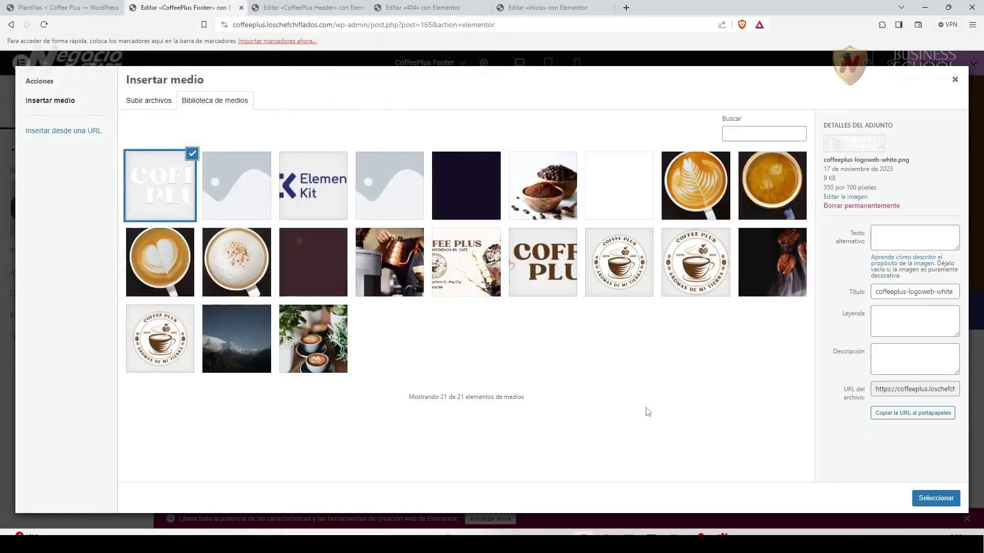
pyautogui.click(542, 282)
# Set the logo's alt text, title and caption to 'Logo Web Coffee Plus White' and insert it.
pyautogui.moveTo(935, 251); pyautogui.dragTo(871, 246)
pyautogui.hotkey('ctrl', 'c')
pyautogui.click(171, 190)
pyautogui.click(900, 232)
pyautogui.hotkey('ctrl', 'v')
pyautogui.write('White')
pyautogui.moveTo(898, 245); pyautogui.dragTo(859, 239)
pyautogui.hotkey('ctrl', 'c')
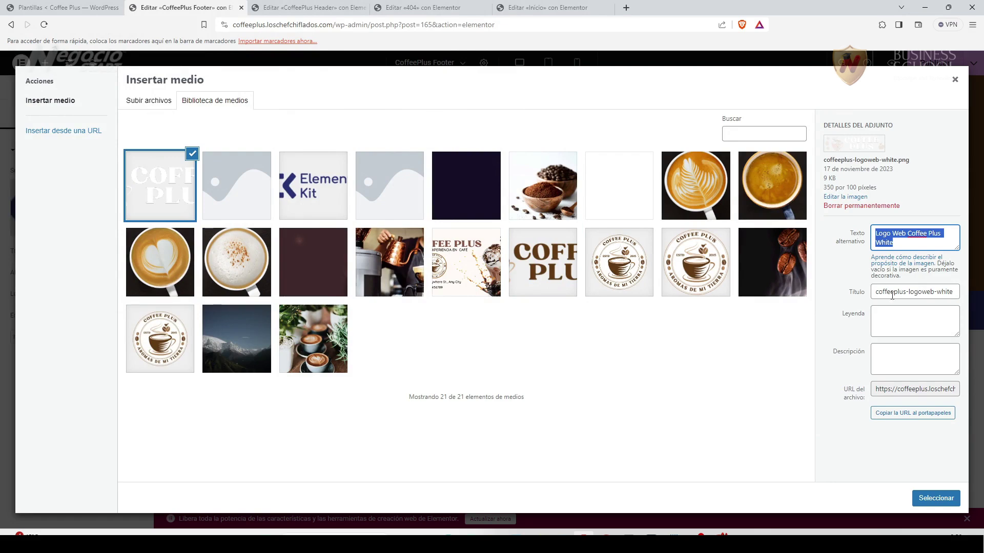
pyautogui.moveTo(877, 294); pyautogui.dragTo(961, 297)
pyautogui.hotkey('ctrl', 'v')
pyautogui.click(929, 322)
pyautogui.hotkey('ctrl', 'v')
pyautogui.click(935, 498)
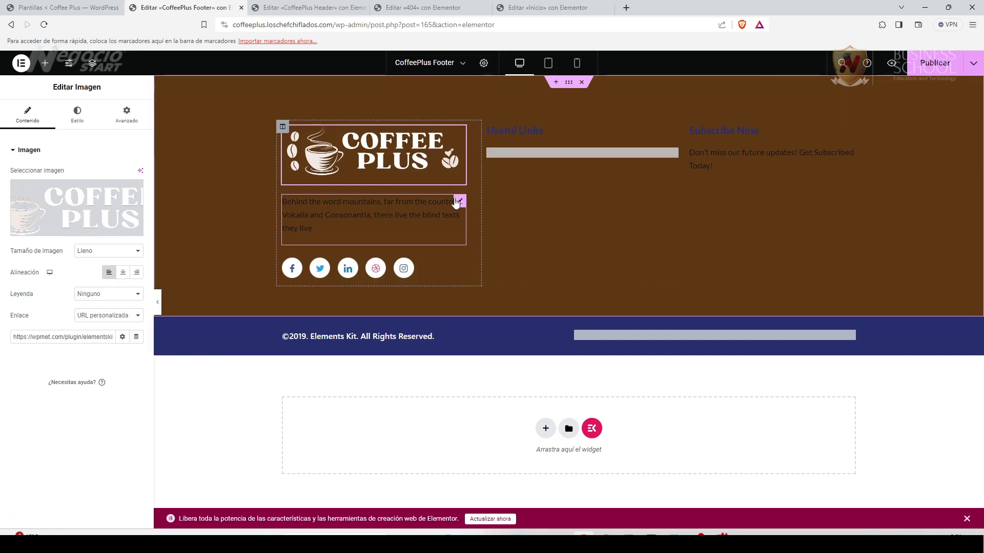
# Set the footer description paragraph's text colour to white #FFFFFF.
pyautogui.click(460, 202)
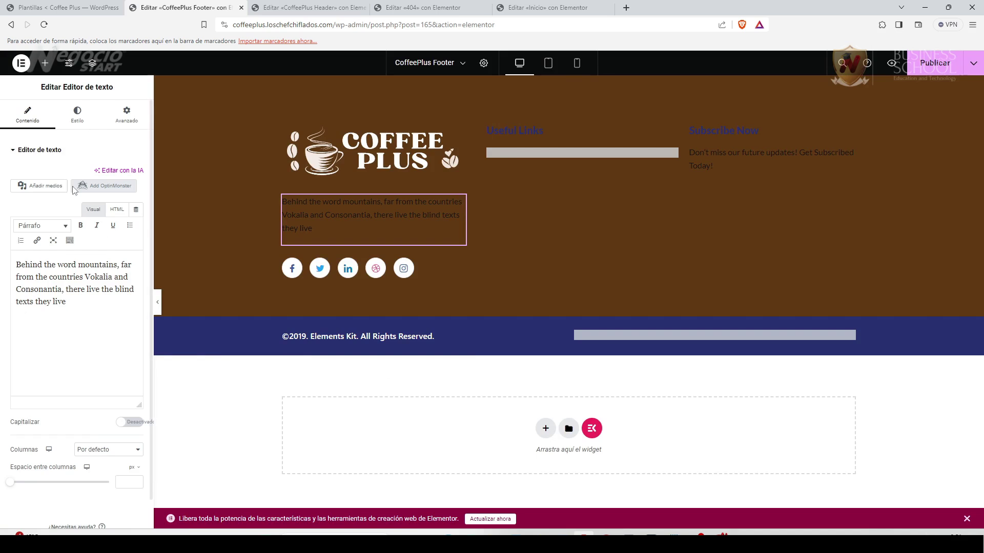
pyautogui.click(77, 115)
pyautogui.click(136, 195)
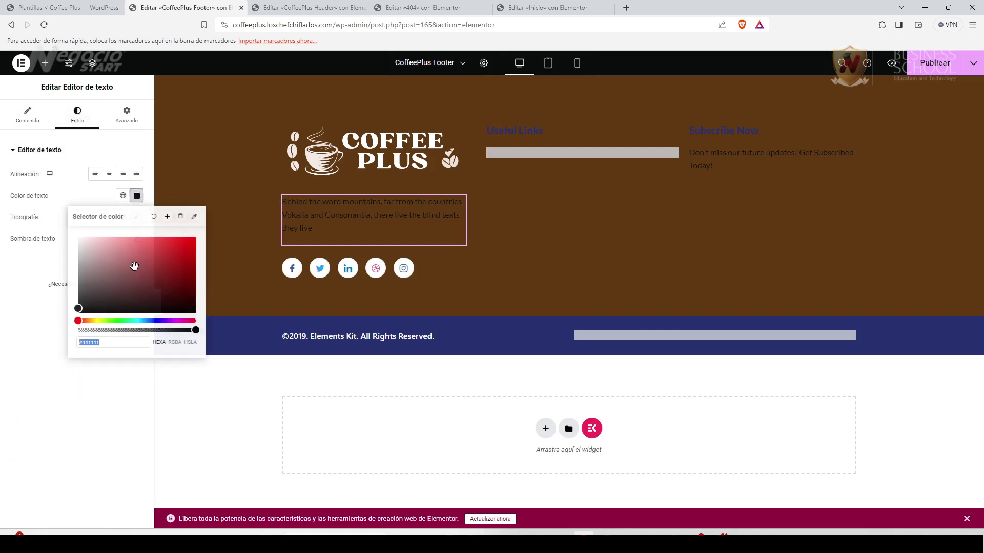
pyautogui.write('#FFFFFF')
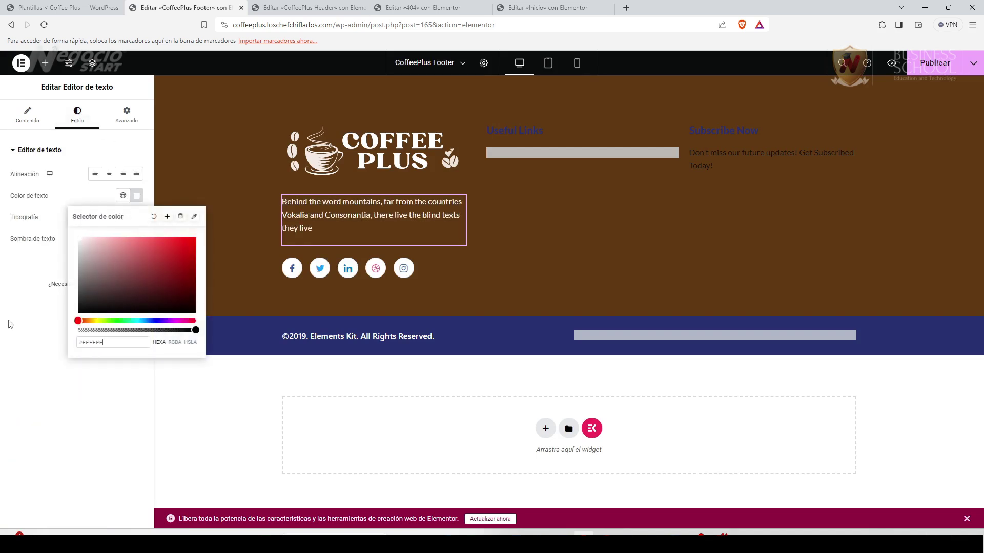
# Replace the paragraph with 'Disfruta de la mejor experiencia en café del mundo…', dropping the trailing sentence.
pyautogui.click(28, 116)
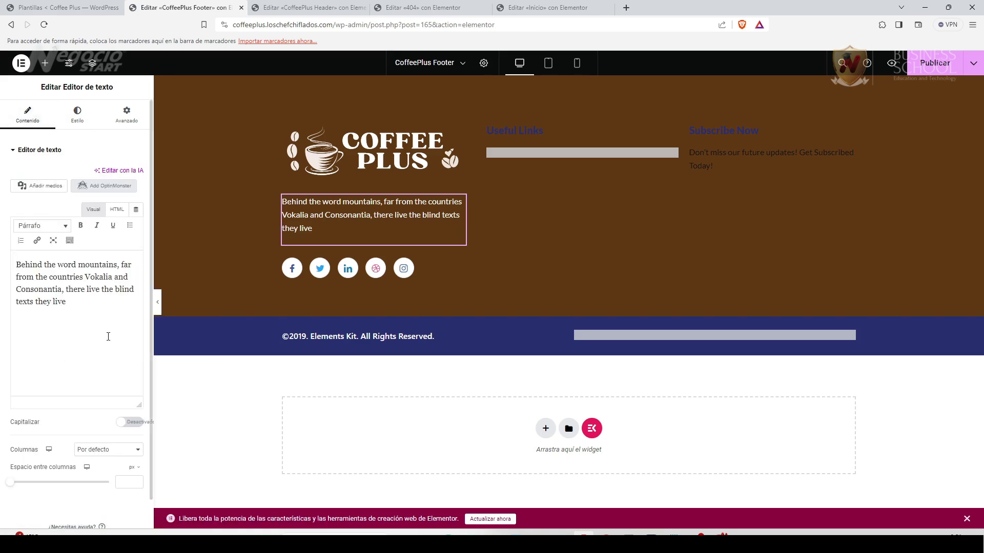
pyautogui.moveTo(108, 337); pyautogui.dragTo(2, 269)
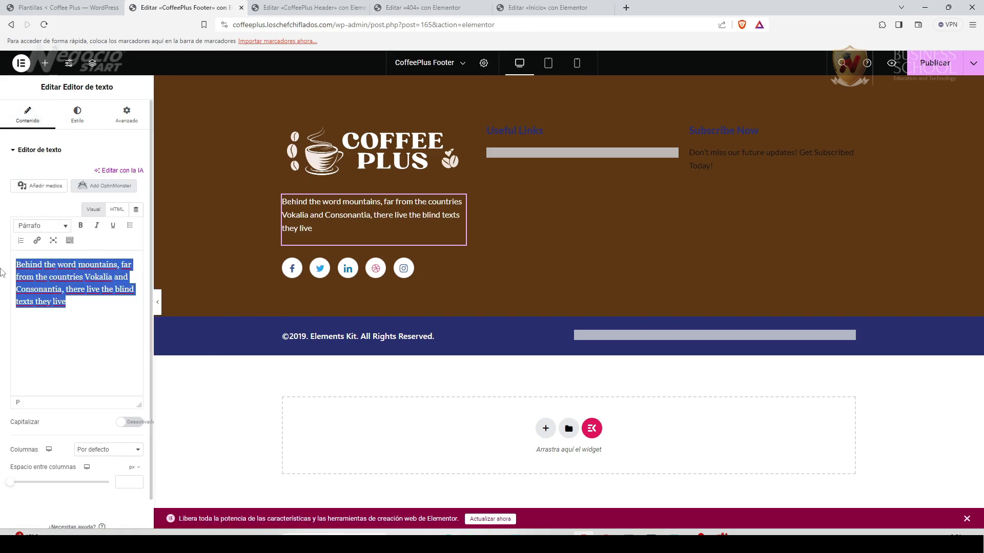
pyautogui.write('Disfruta de la mejor experiencia en café del mundo. Coffee Plus ofrece una variedad de productos calidad de una manera única y original. Delicioso café.')
pyautogui.moveTo(46, 313); pyautogui.dragTo(102, 319)
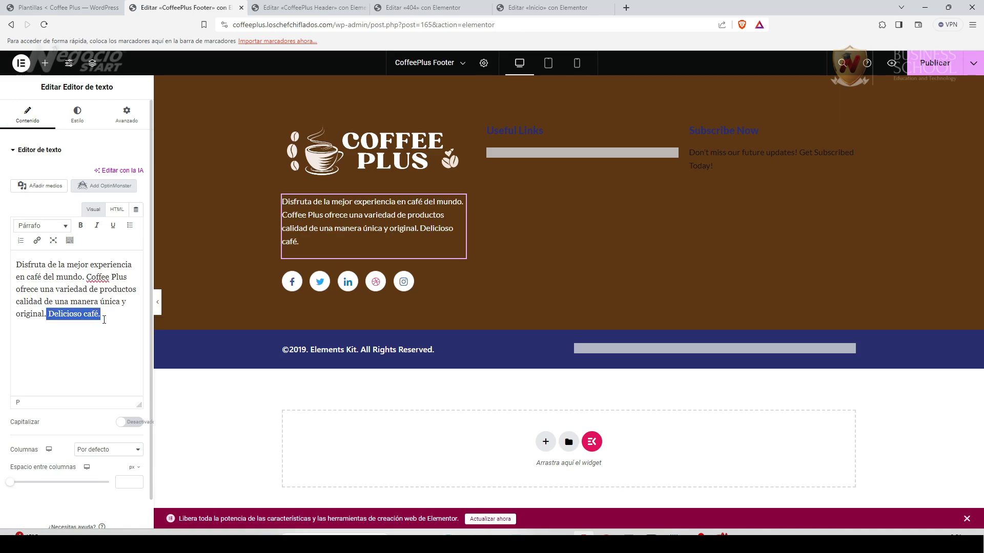
pyautogui.press('BackSpace')
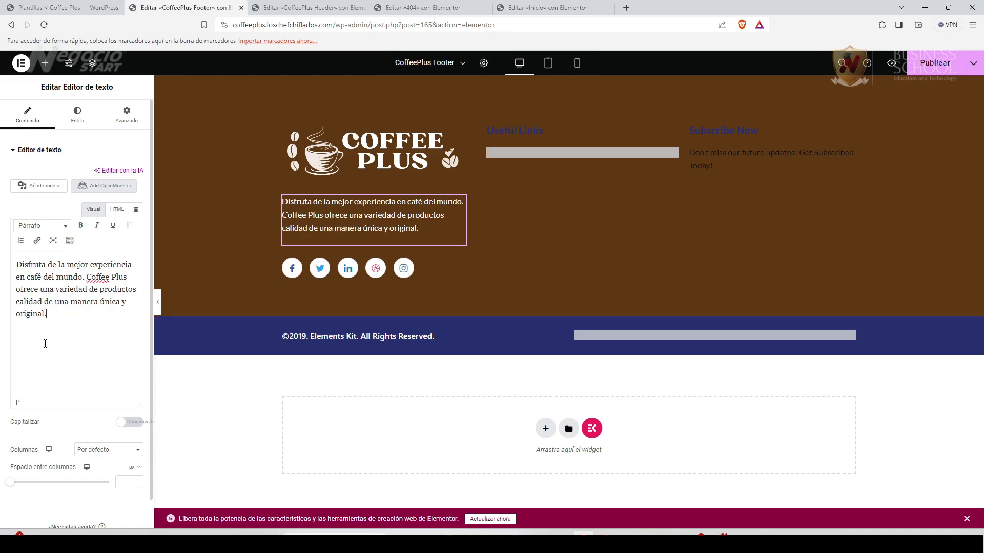
# Rename the Useful Links heading to 'La mejor experiencia en café' and make it white.
pyautogui.click(672, 136)
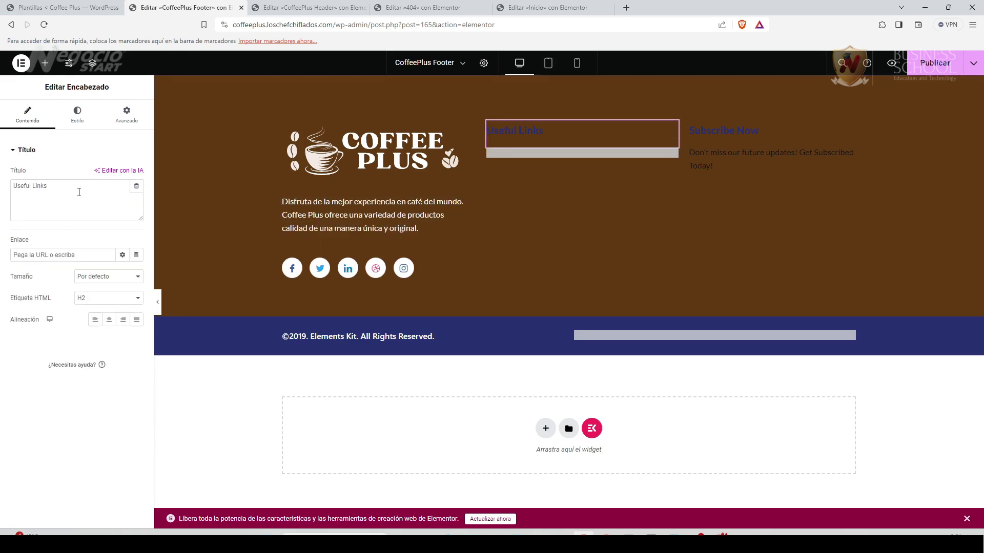
pyautogui.moveTo(50, 188); pyautogui.dragTo(7, 189)
pyautogui.write('La mejor experiencia en café')
pyautogui.click(77, 114)
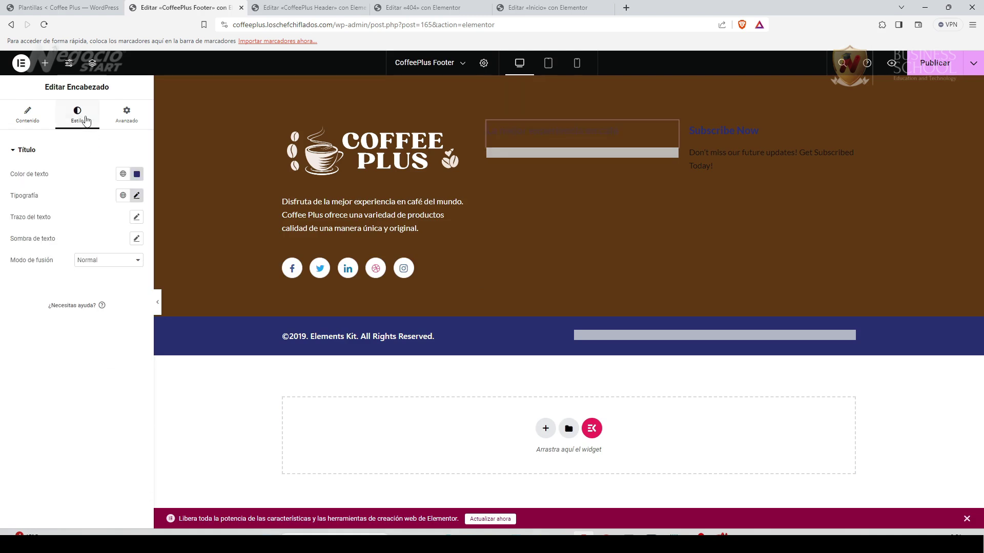
pyautogui.click(137, 177)
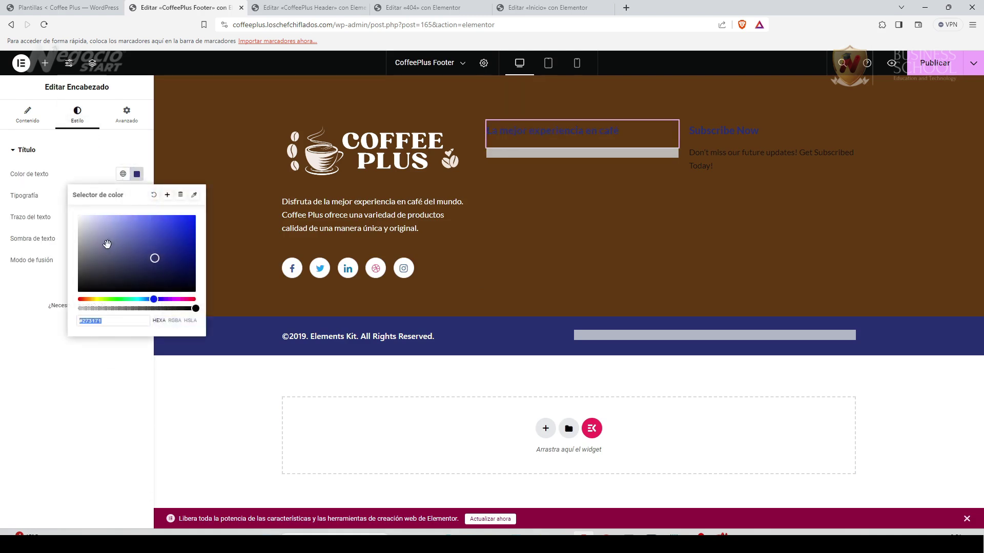
pyautogui.moveTo(106, 246); pyautogui.dragTo(68, 209)
pyautogui.click(93, 378)
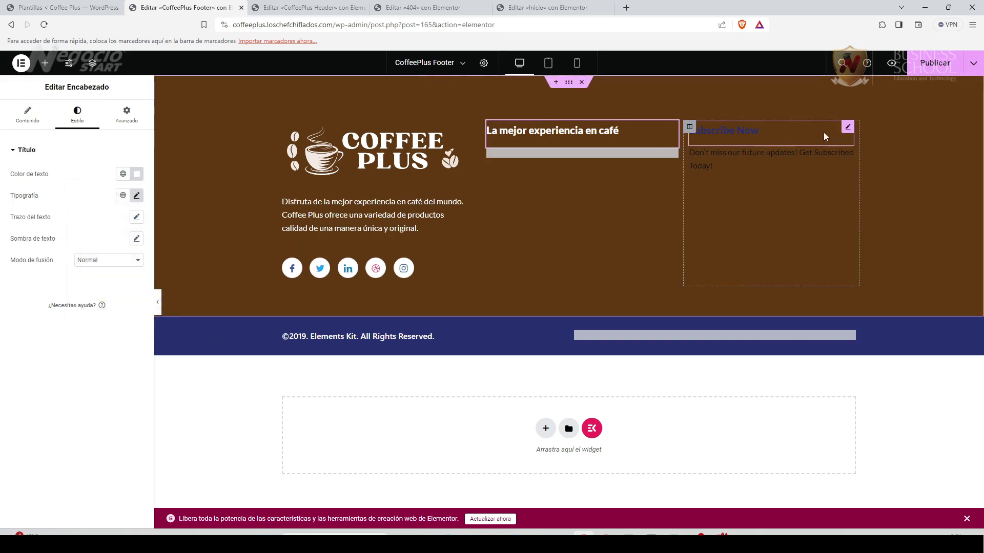
# Rename the Subscribe Now heading to 'Suscríbete ahora' and make it white.
pyautogui.click(846, 129)
pyautogui.moveTo(75, 190); pyautogui.dragTo(2, 200)
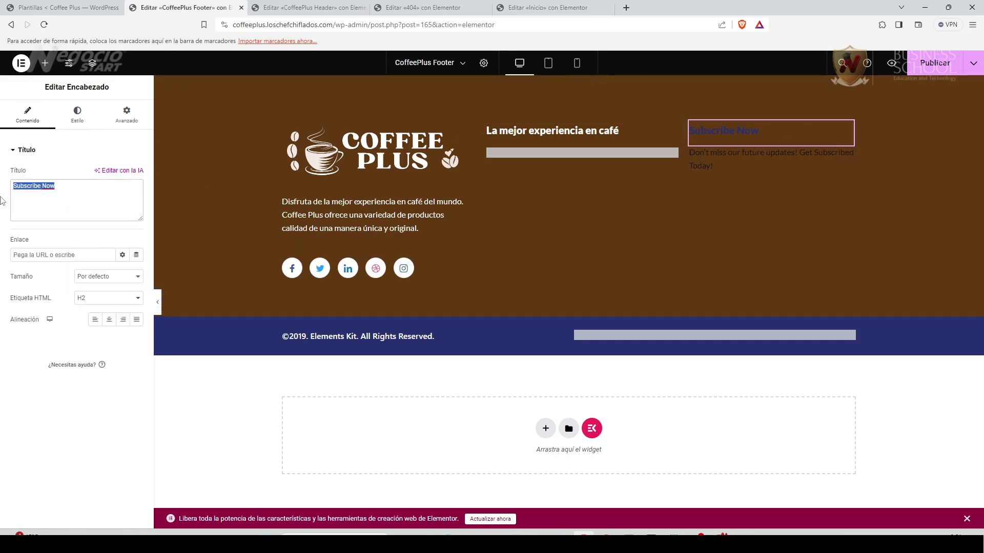
pyautogui.write('Suscríbete ahora')
pyautogui.click(76, 114)
pyautogui.click(137, 174)
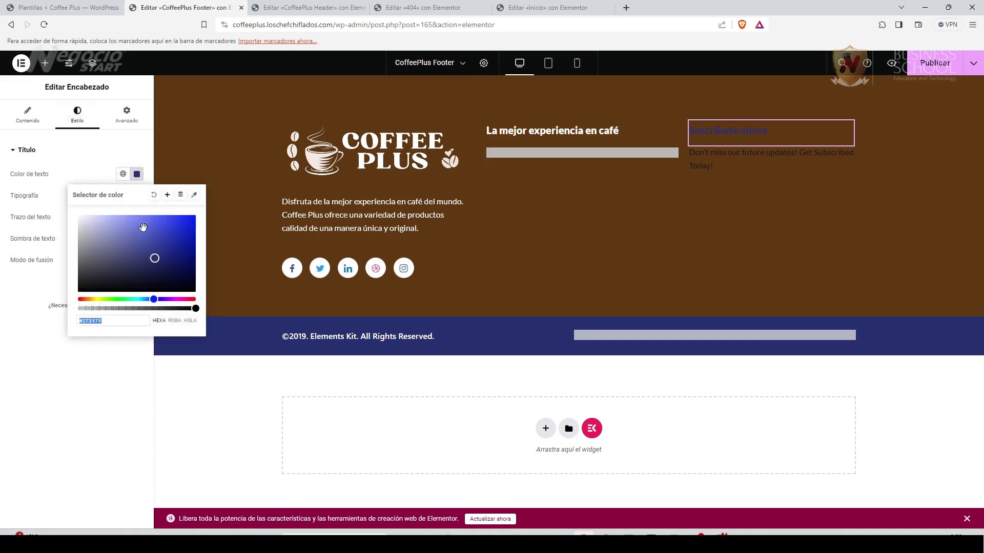
pyautogui.moveTo(154, 258); pyautogui.dragTo(75, 214)
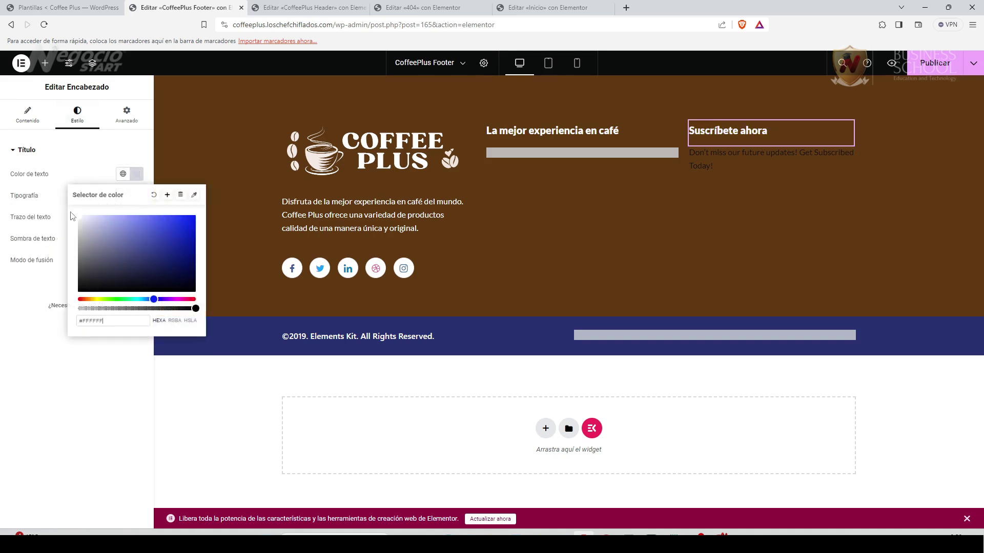
pyautogui.click(52, 382)
# Set both headings to Roboto Serif, with weight 600 on 'La mejor experiencia en café'.
pyautogui.click(137, 196)
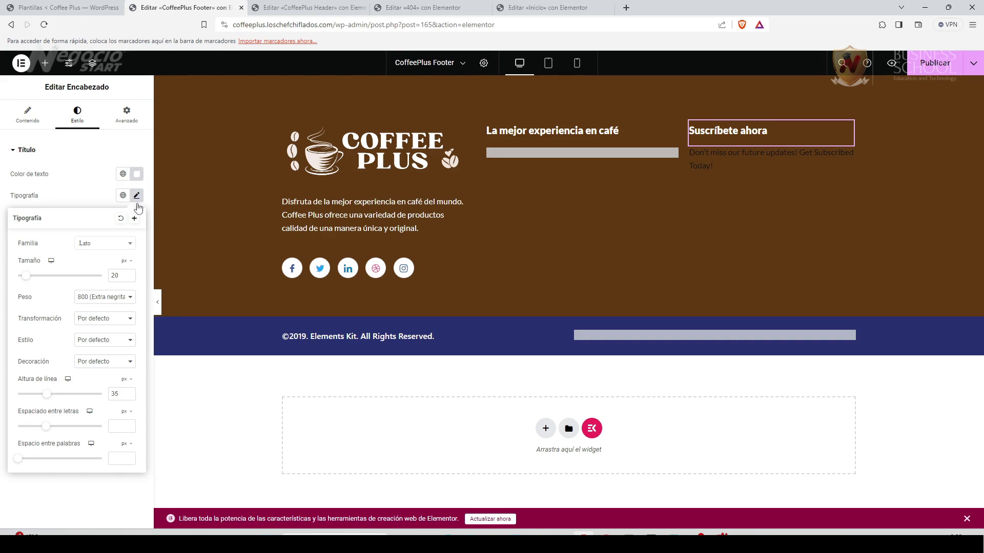
pyautogui.click(130, 245)
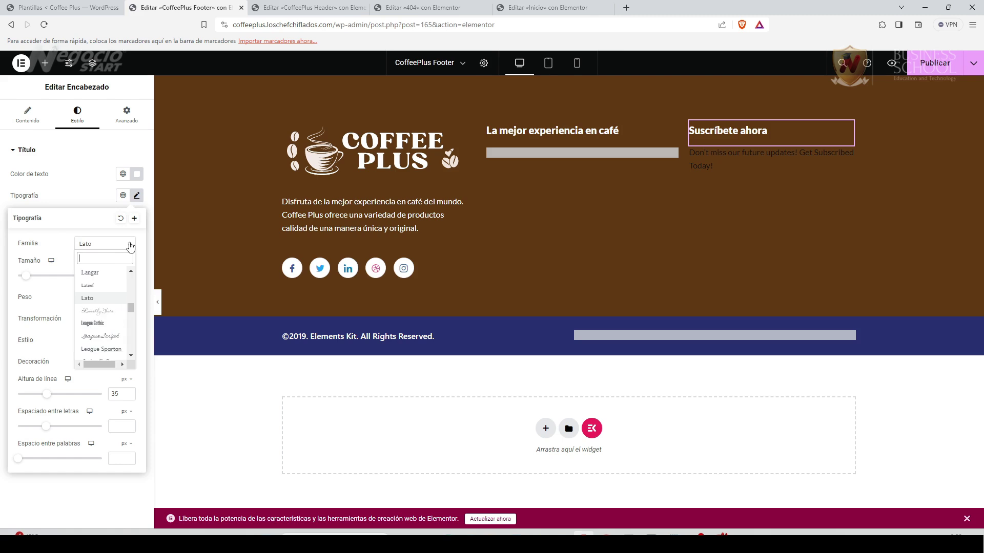
pyautogui.write('f')
pyautogui.click(106, 336)
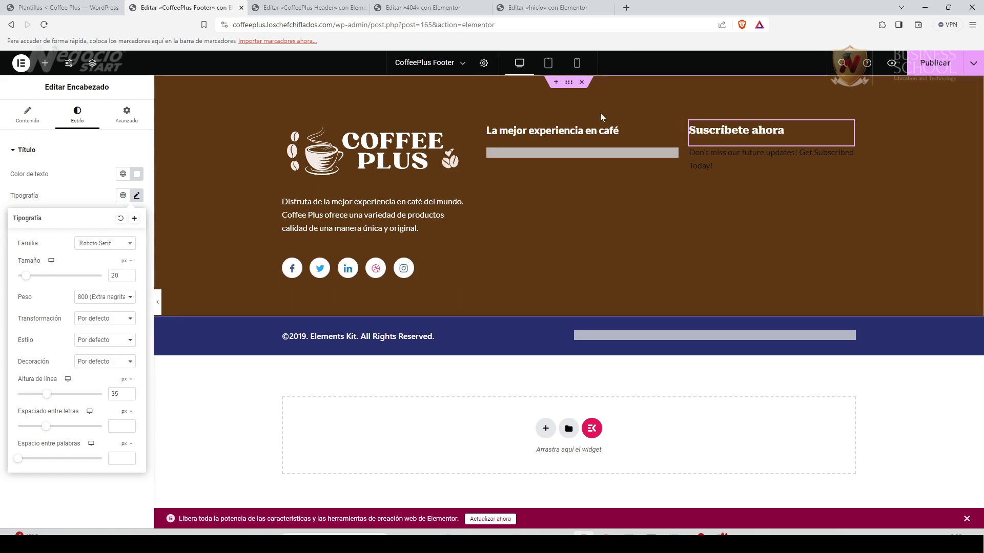
pyautogui.click(670, 131)
pyautogui.click(105, 243)
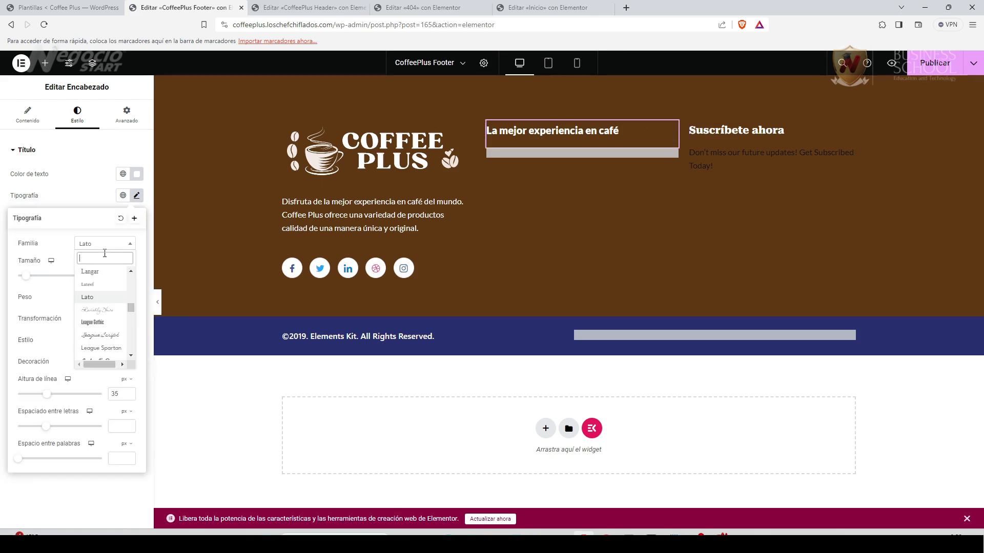
pyautogui.write('ro')
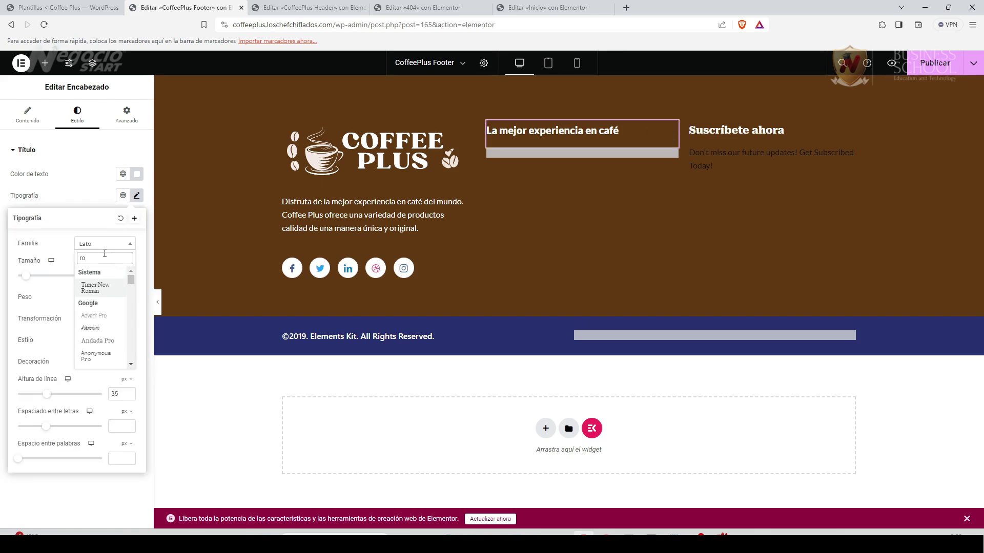
pyautogui.write('boto')
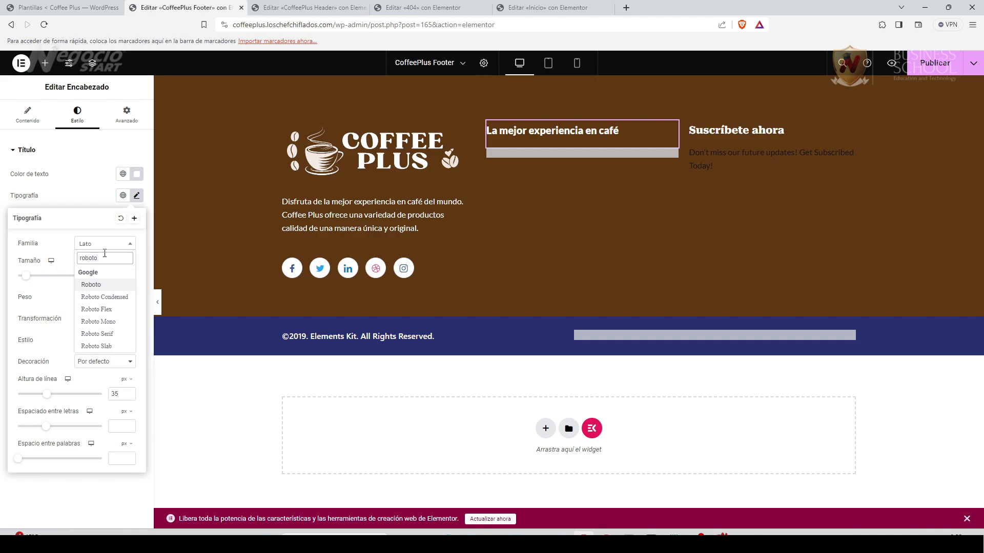
pyautogui.click(102, 334)
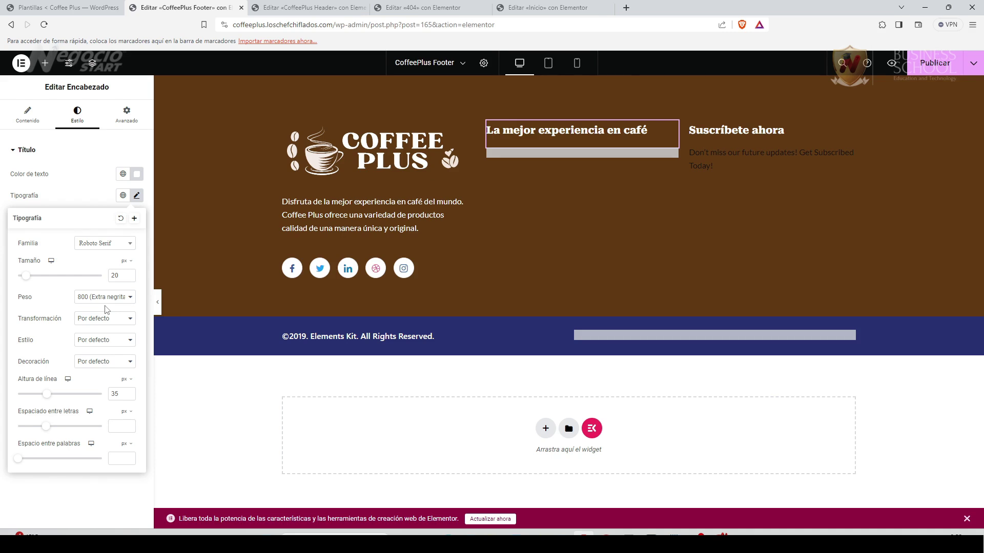
pyautogui.click(127, 298)
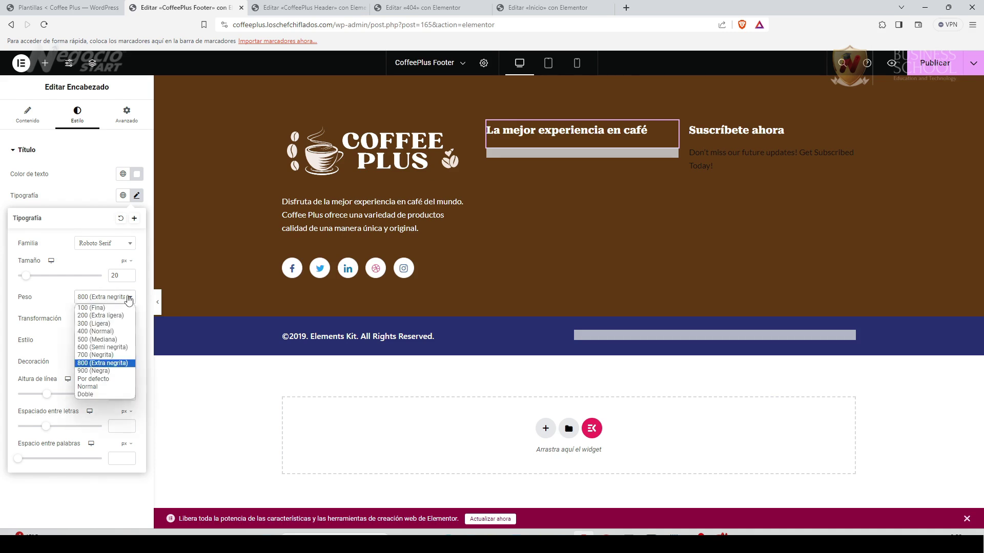
pyautogui.click(118, 348)
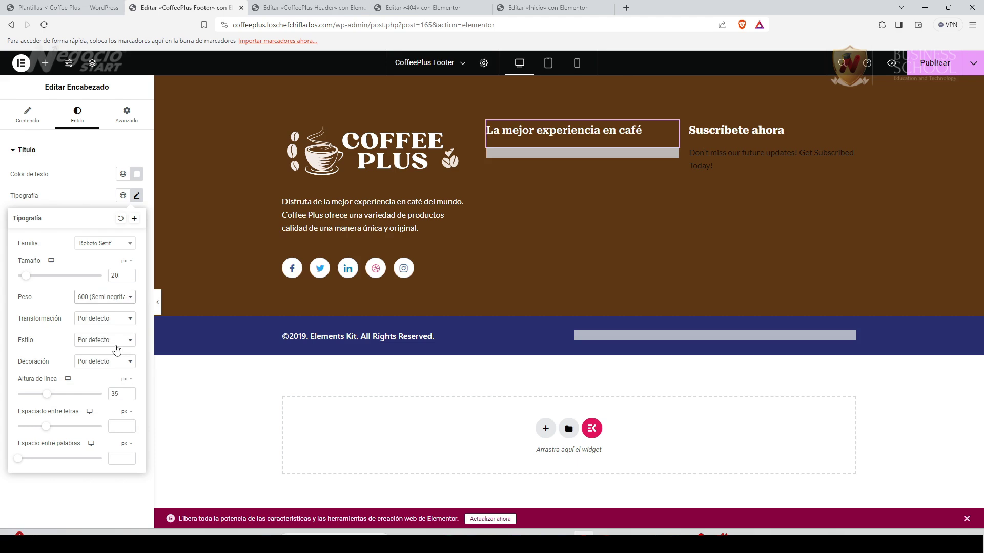
pyautogui.click(88, 505)
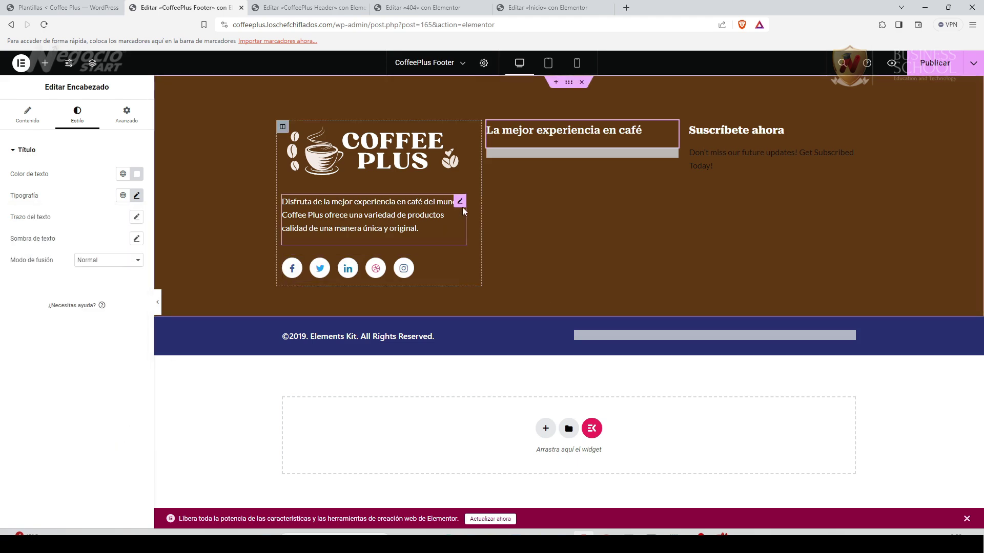
# Set the footer description's font family to Roboto.
pyautogui.click(460, 202)
pyautogui.click(78, 114)
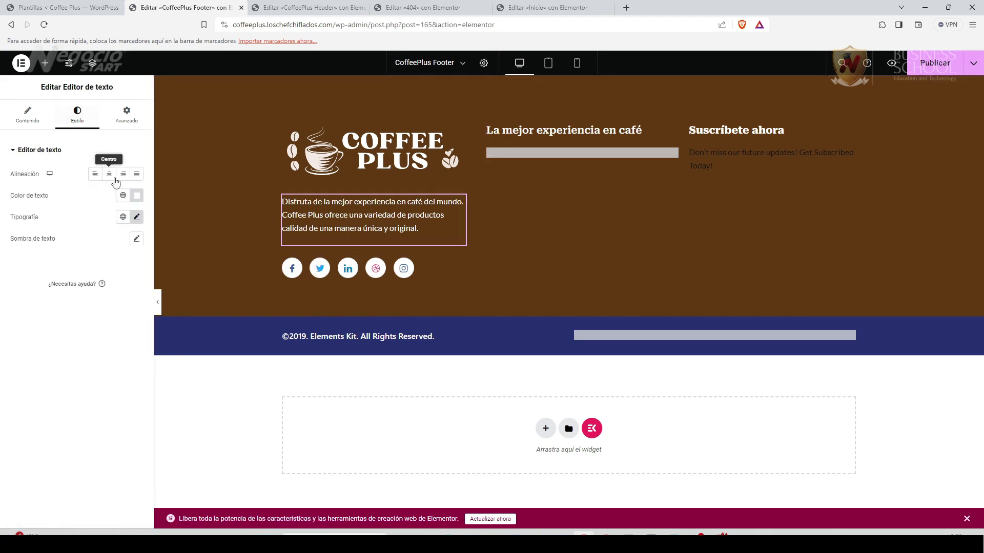
pyautogui.click(136, 217)
pyautogui.click(108, 265)
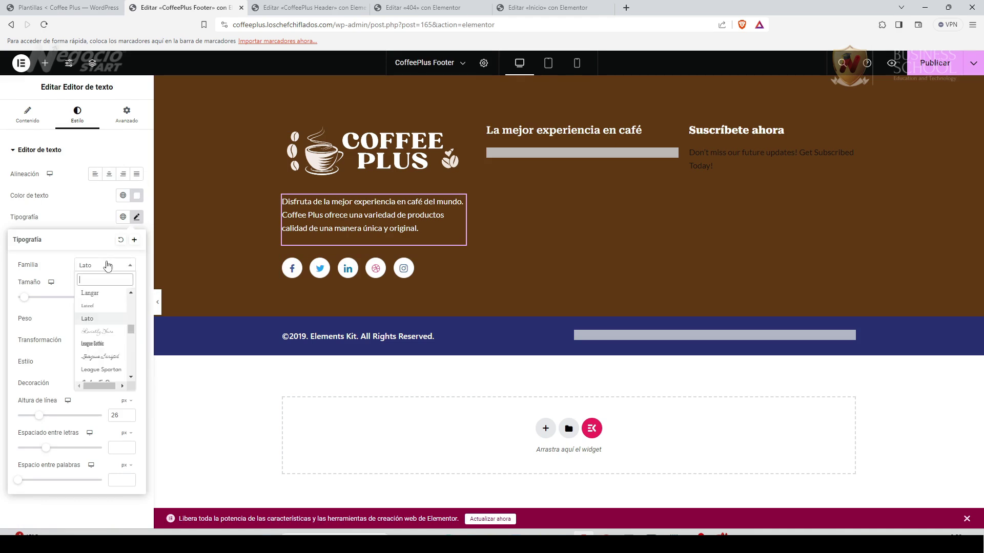
pyautogui.write('robot')
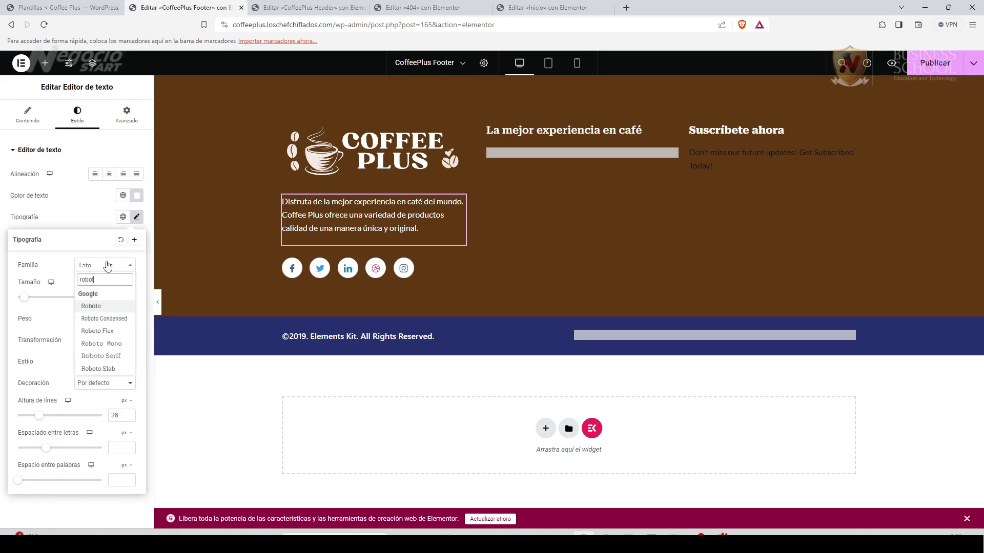
pyautogui.click(92, 308)
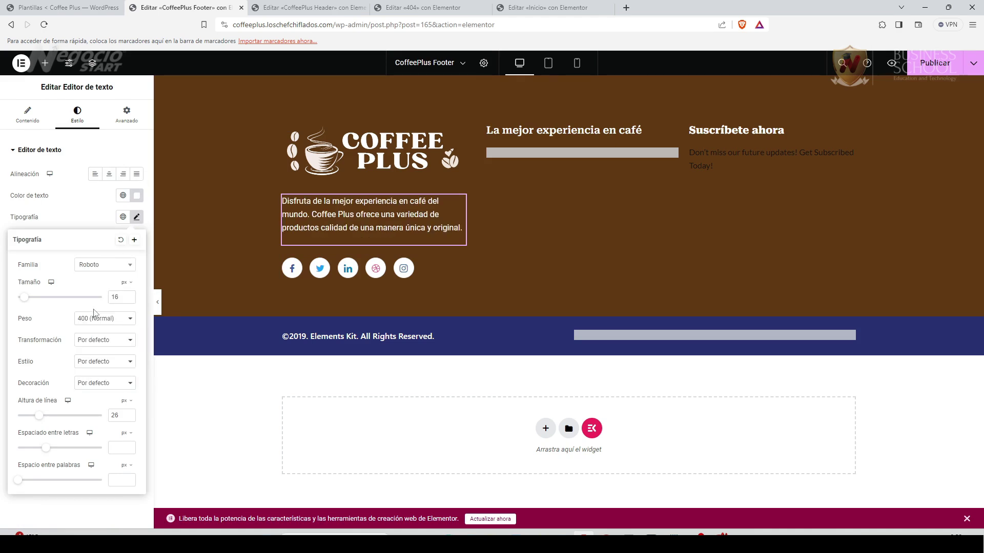
pyautogui.click(80, 519)
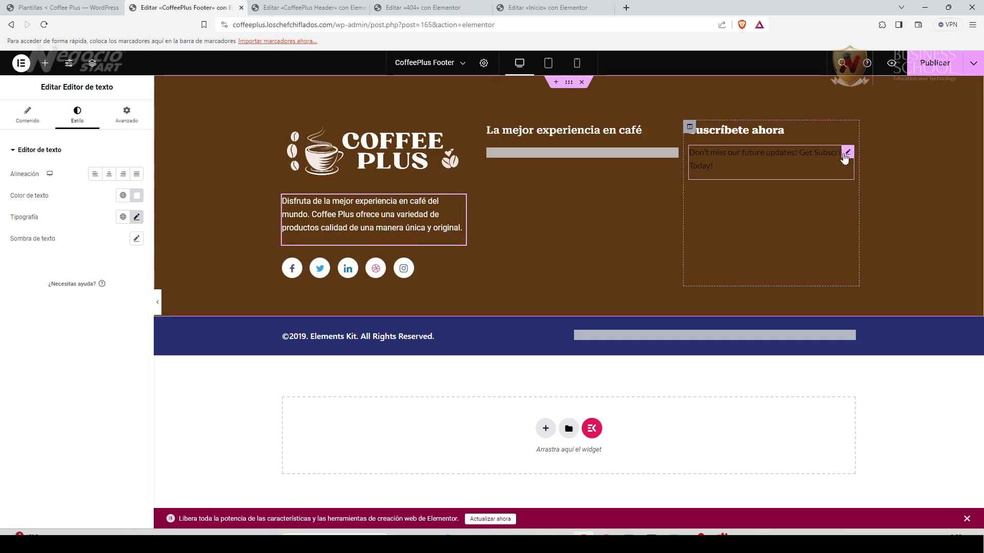
# Change the subscribe paragraph to 'No te pierdas nuestras actualizaciones!' in white #FFFFFF Roboto.
pyautogui.click(846, 159)
pyautogui.moveTo(94, 277); pyautogui.dragTo(3, 261)
pyautogui.write('No')
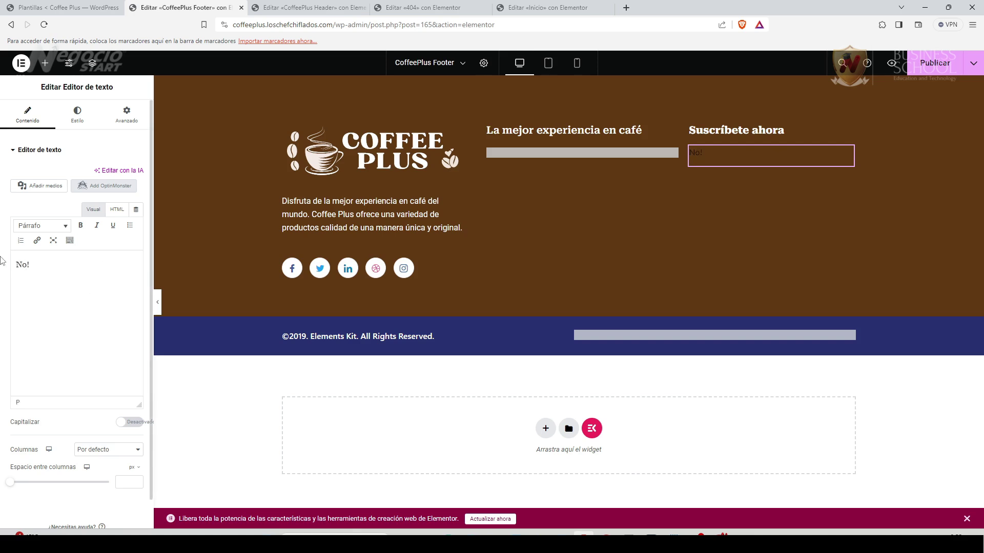
pyautogui.write('te')
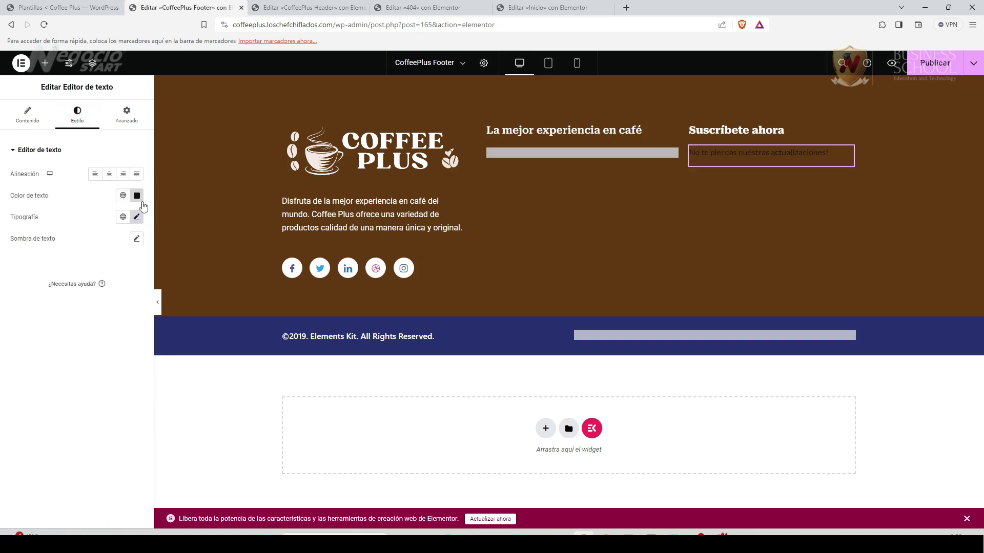
pyautogui.click(136, 195)
pyautogui.write('#FFFFFF')
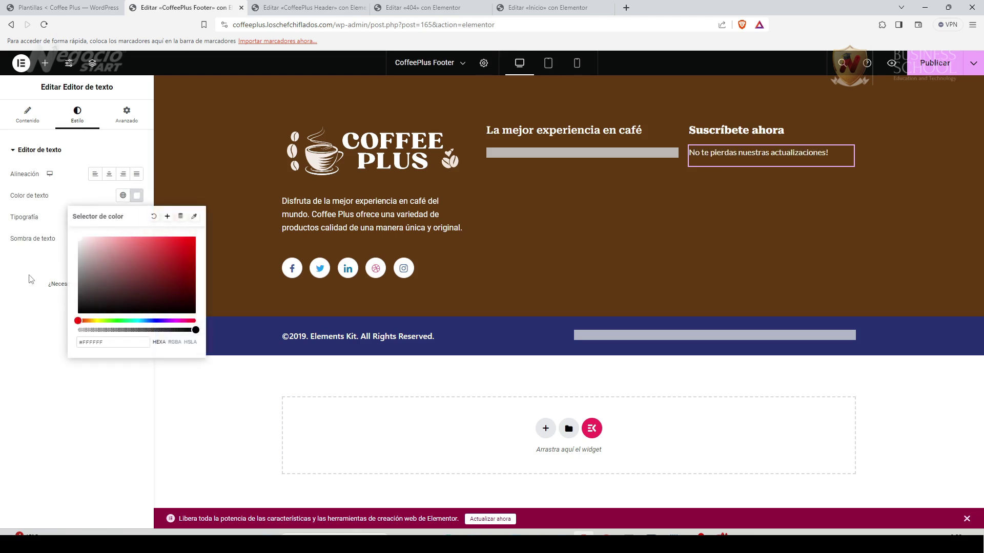
pyautogui.click(29, 279)
pyautogui.click(136, 217)
pyautogui.click(114, 267)
pyautogui.write('robot')
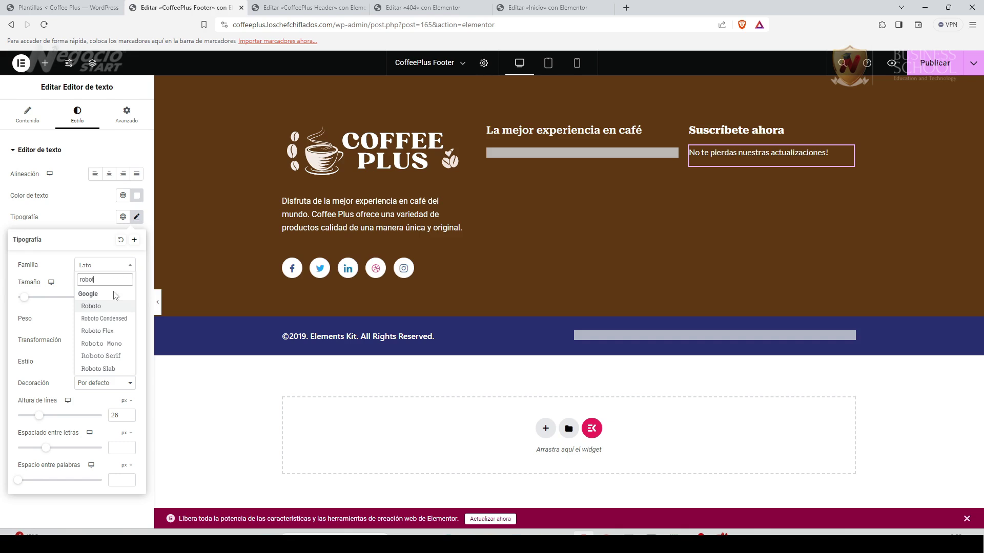
pyautogui.click(101, 307)
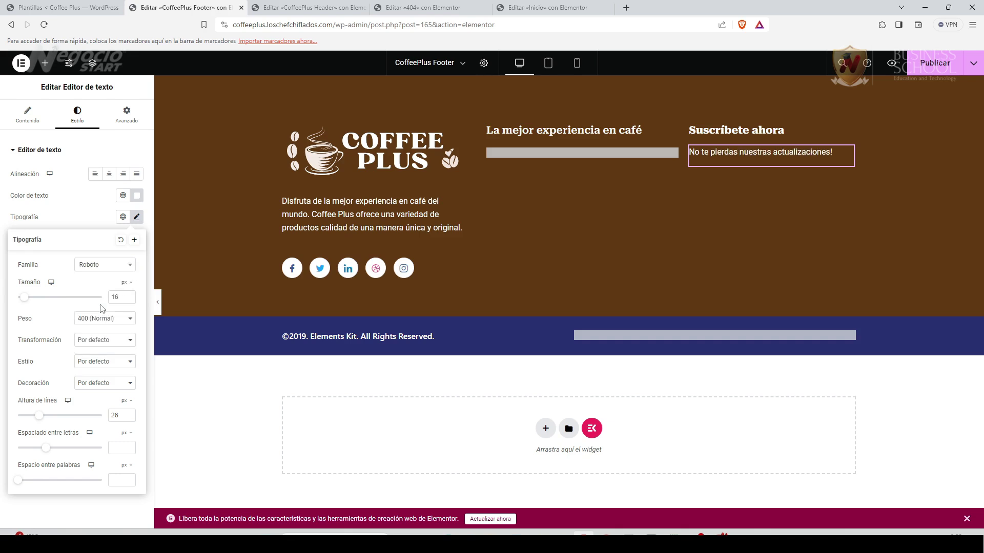
pyautogui.click(76, 213)
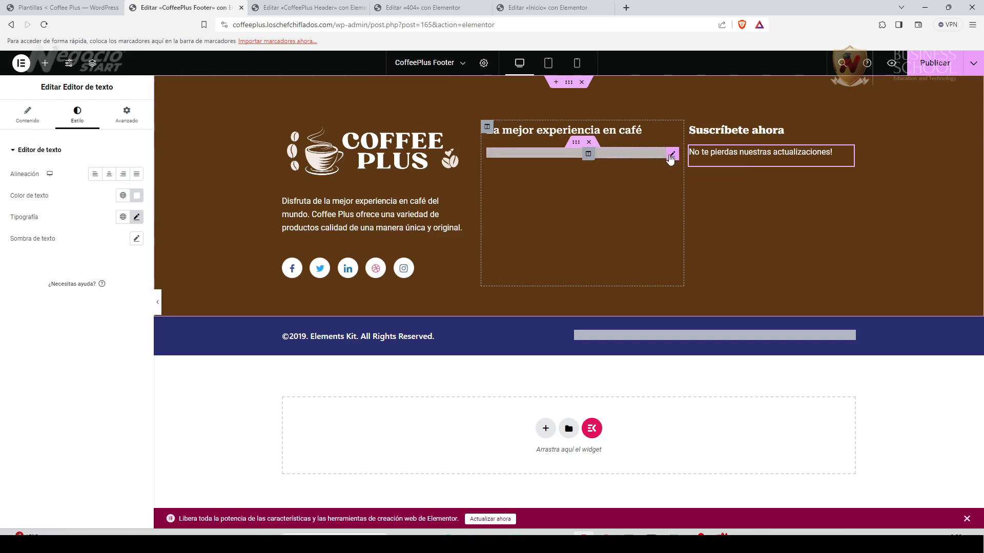
# Delete the grey page list widget under 'La mejor experiencia en café'.
pyautogui.click(672, 155)
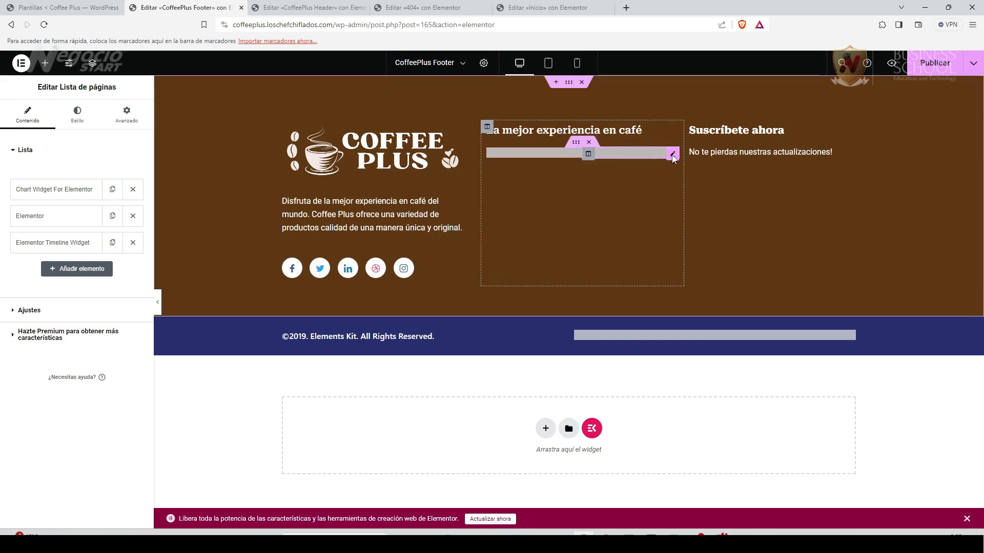
pyautogui.rightClick(617, 162)
pyautogui.click(587, 147)
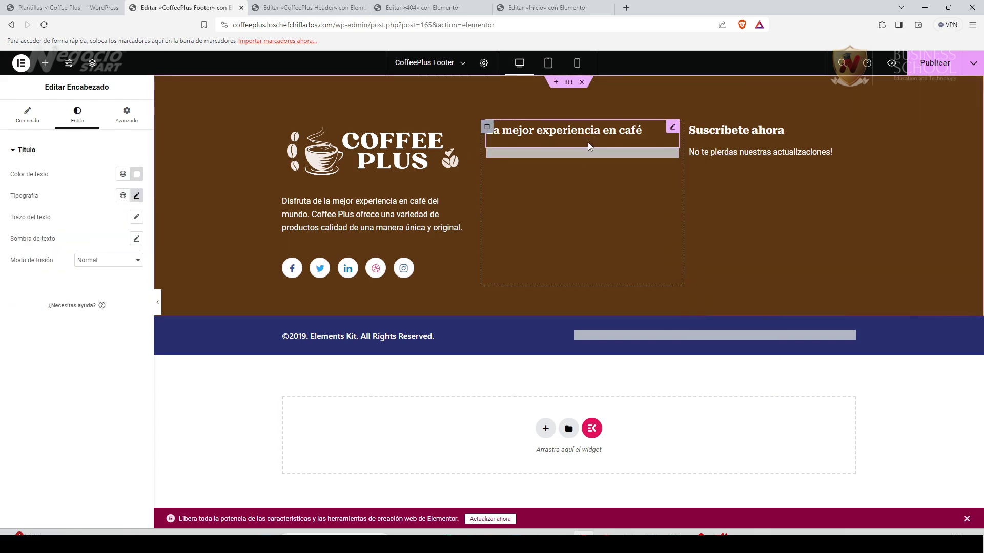
pyautogui.click(588, 145)
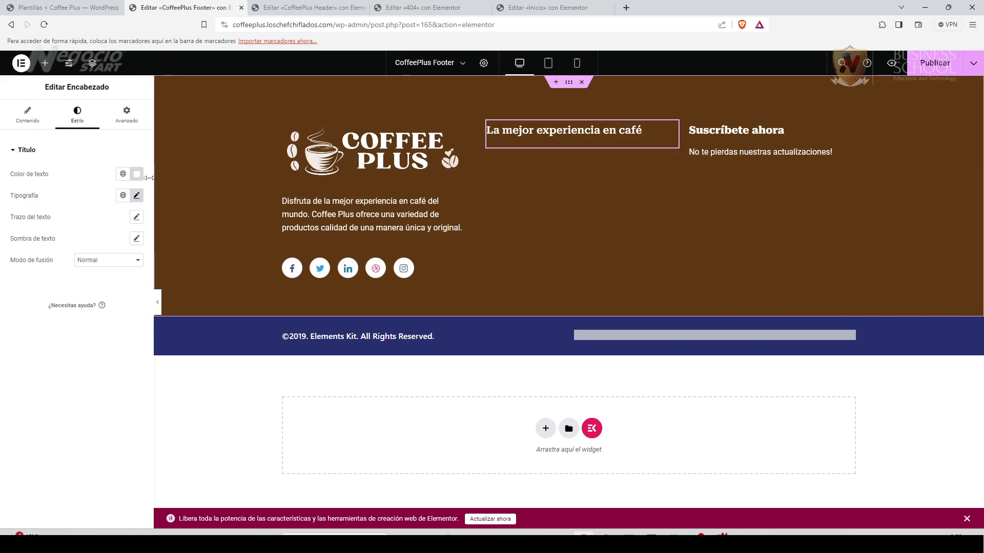
# Add an Image widget under the heading and pick the coffee-beans photo from the media library.
pyautogui.click(45, 63)
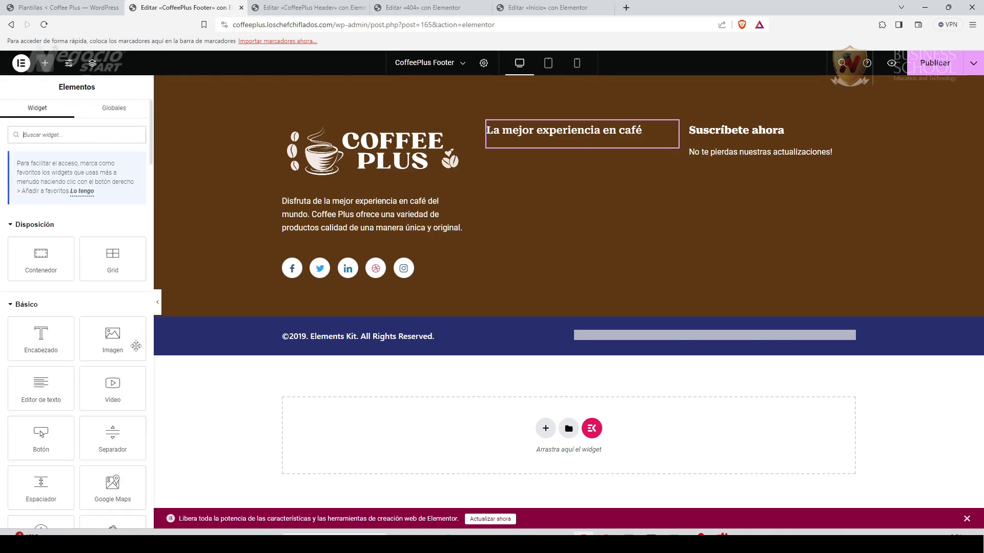
pyautogui.moveTo(113, 339); pyautogui.dragTo(540, 152)
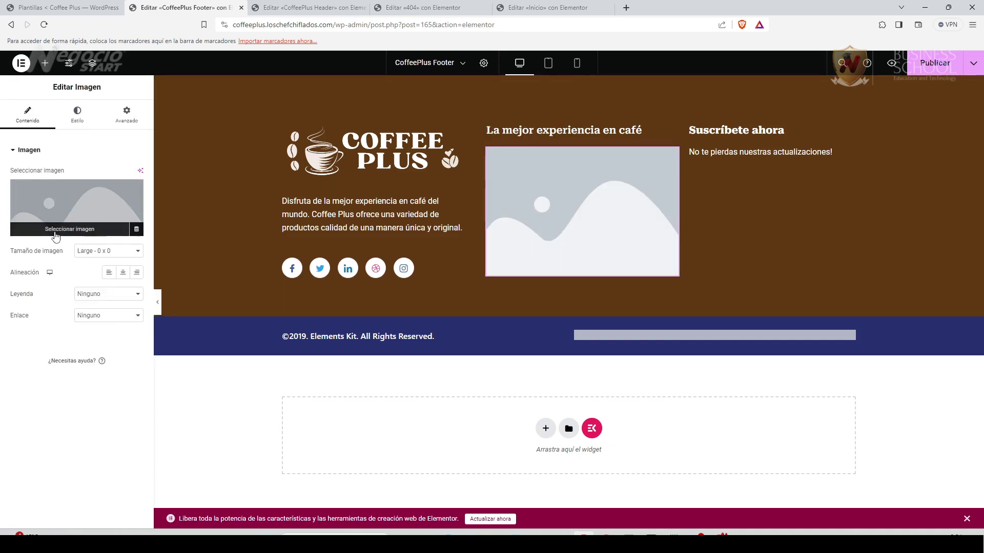
pyautogui.click(56, 234)
pyautogui.click(799, 285)
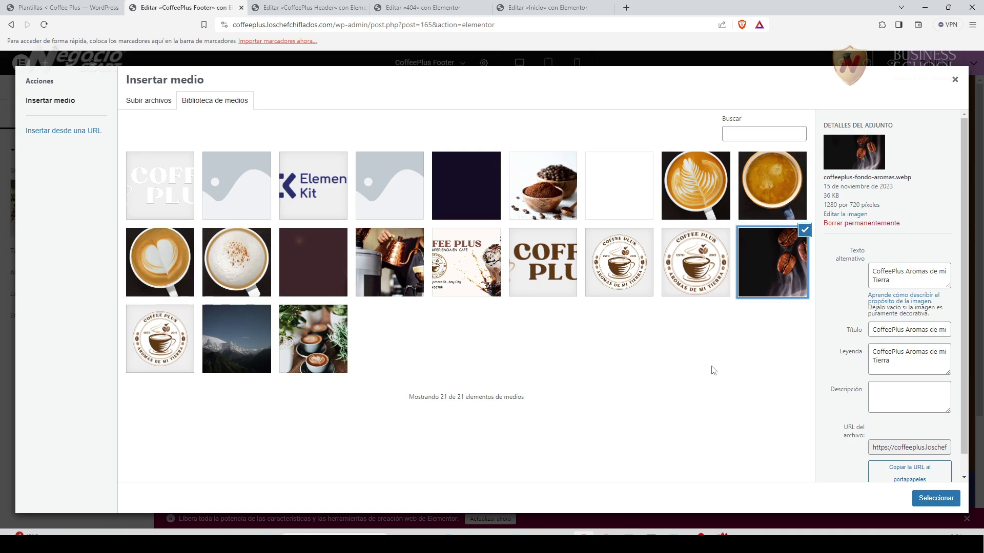
pyautogui.click(717, 534)
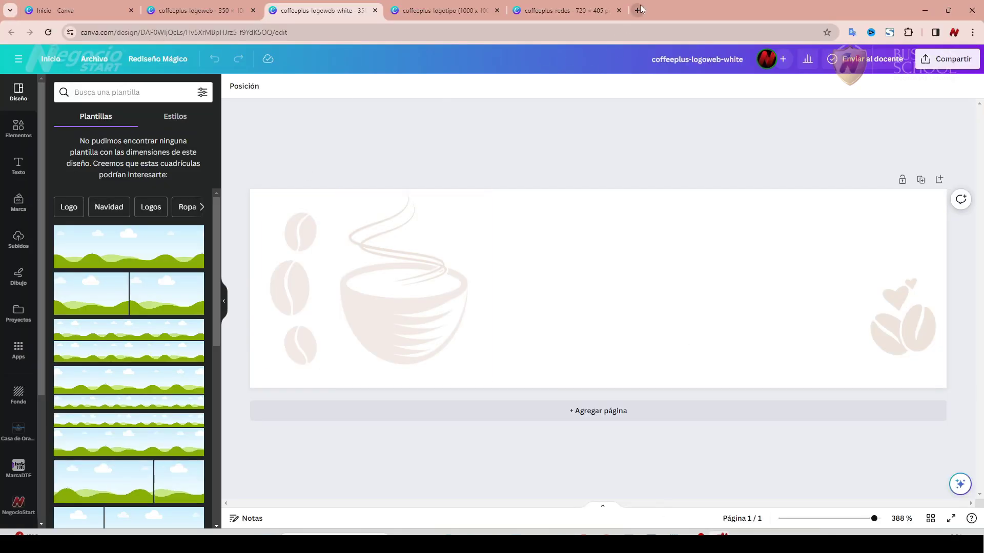
pyautogui.click(641, 9)
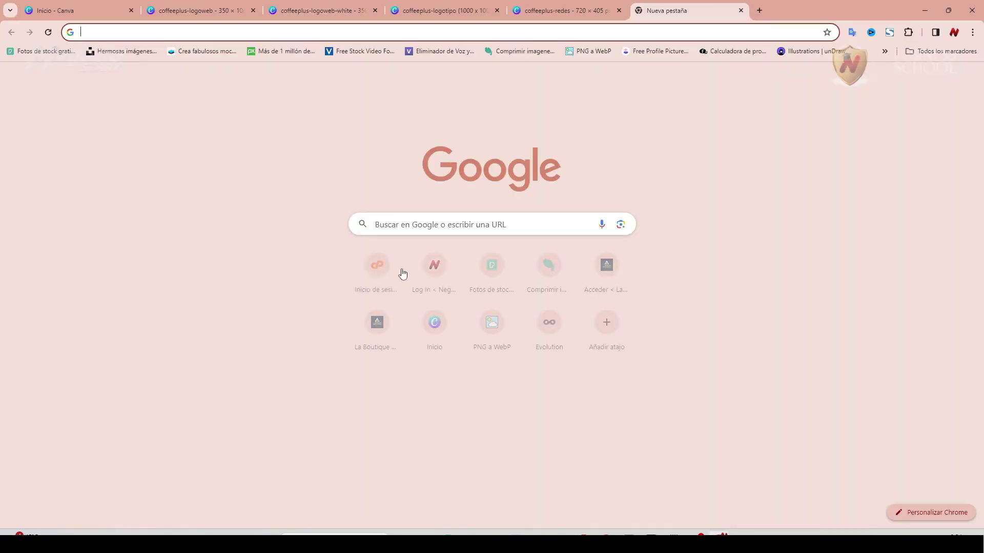
pyautogui.click(35, 53)
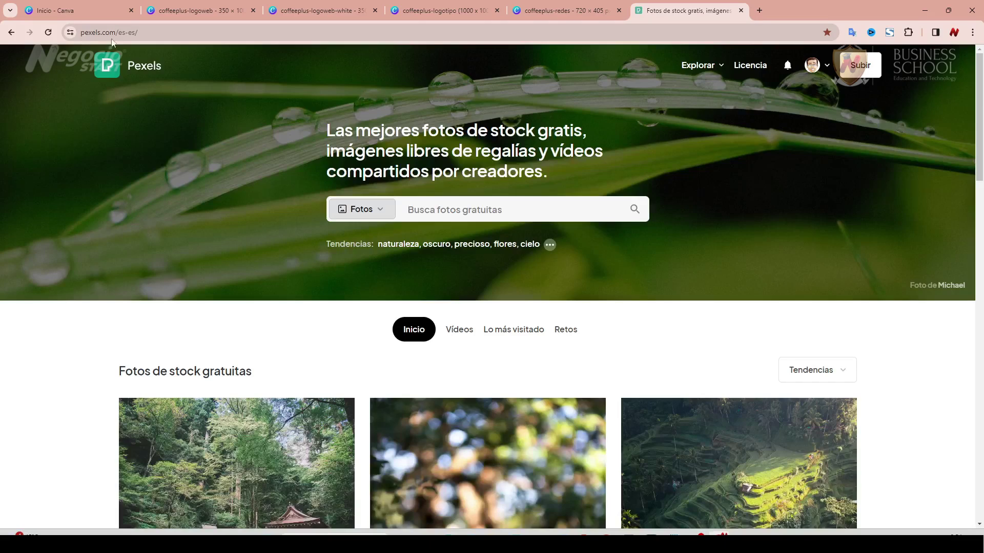
pyautogui.click(759, 10)
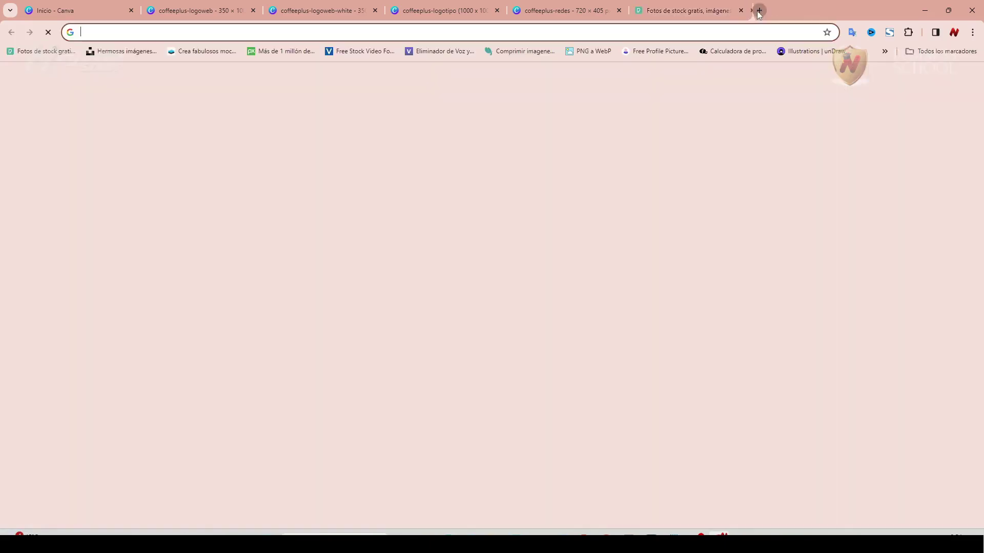
pyautogui.write('pixabay.com/es/')
pyautogui.press('Return')
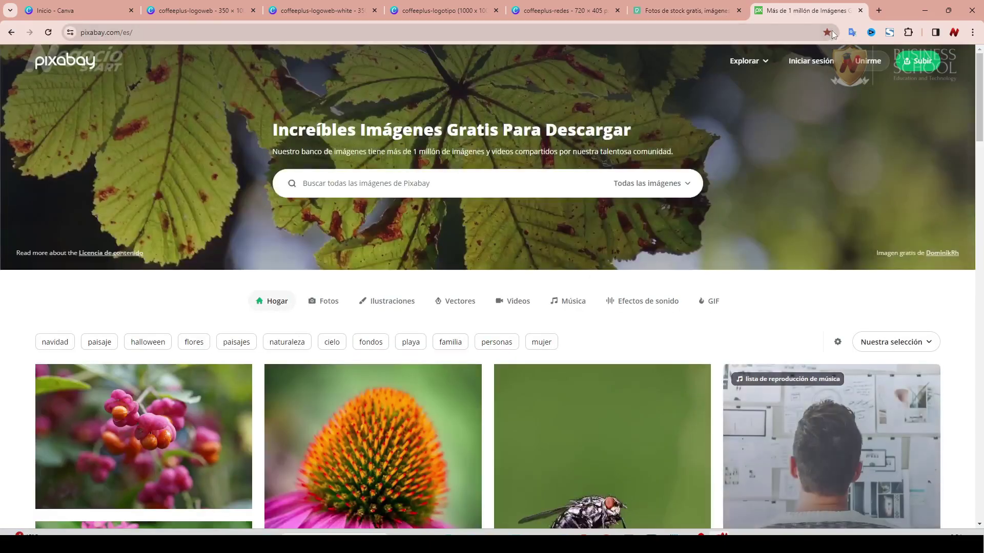
pyautogui.hotkey('ctrl', 't')
pyautogui.click(106, 50)
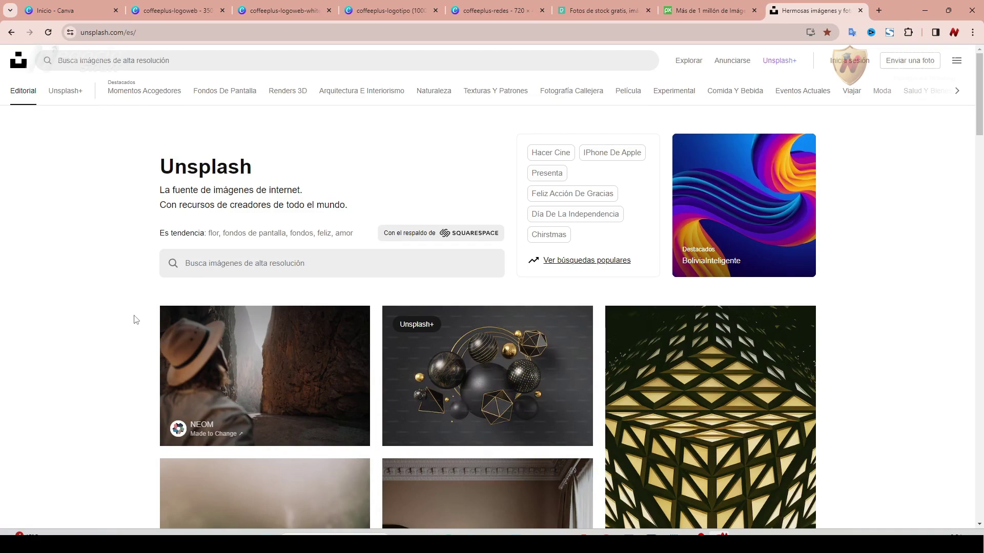
pyautogui.click(173, 60)
pyautogui.write('cafe')
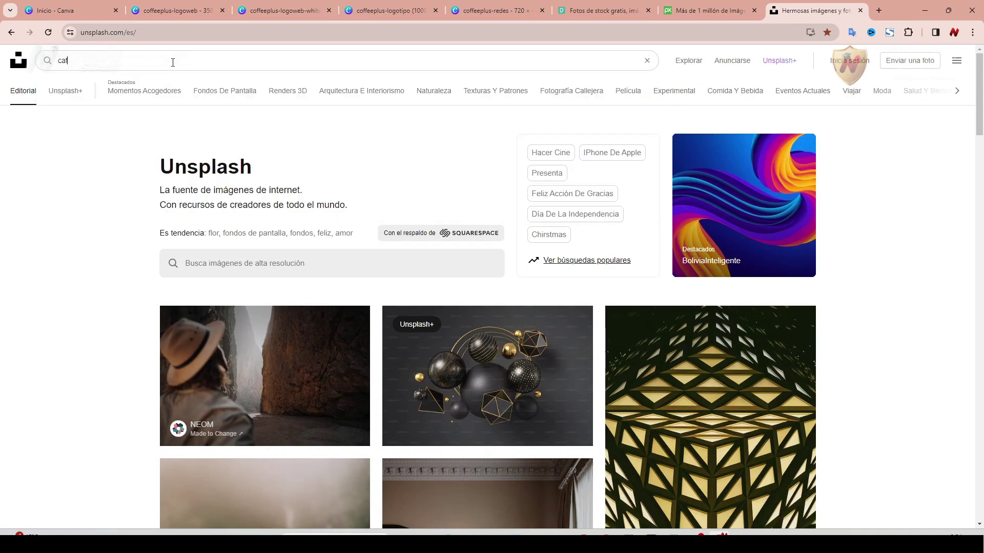
pyautogui.press('Return')
pyautogui.scroll(-9, 510, 465)
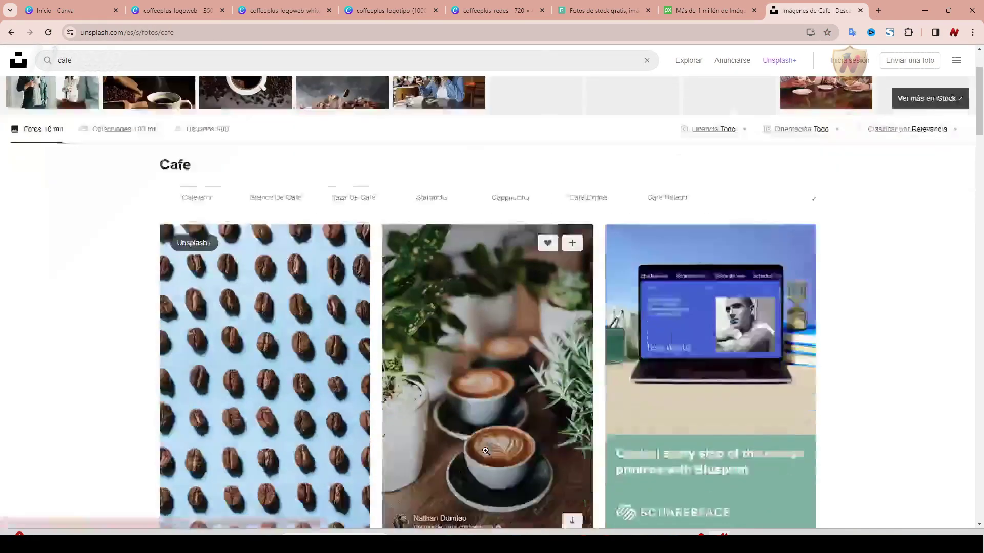
pyautogui.scroll(-8, 489, 469)
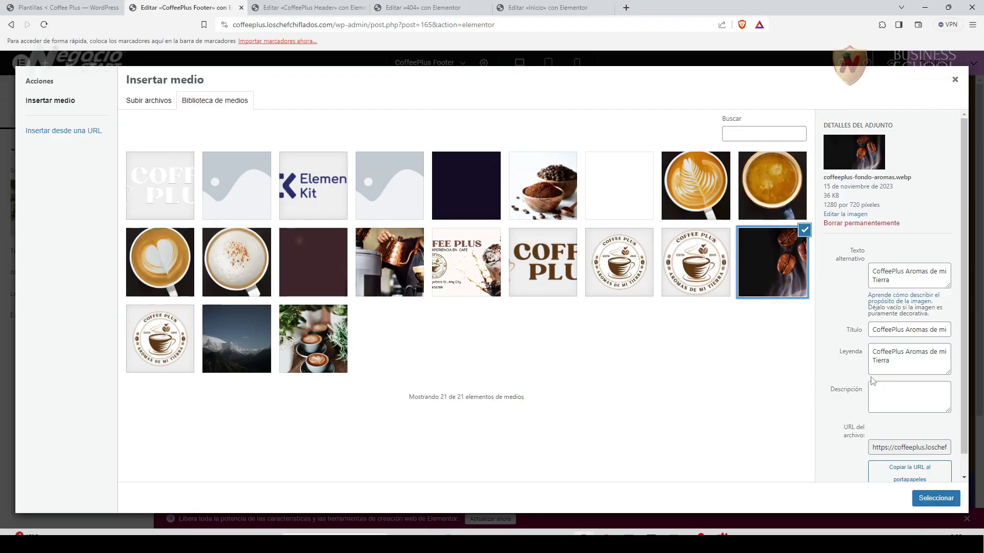
# Insert the coffee-beans photo into the footer, then search the widgets for 'form'.
pyautogui.click(935, 498)
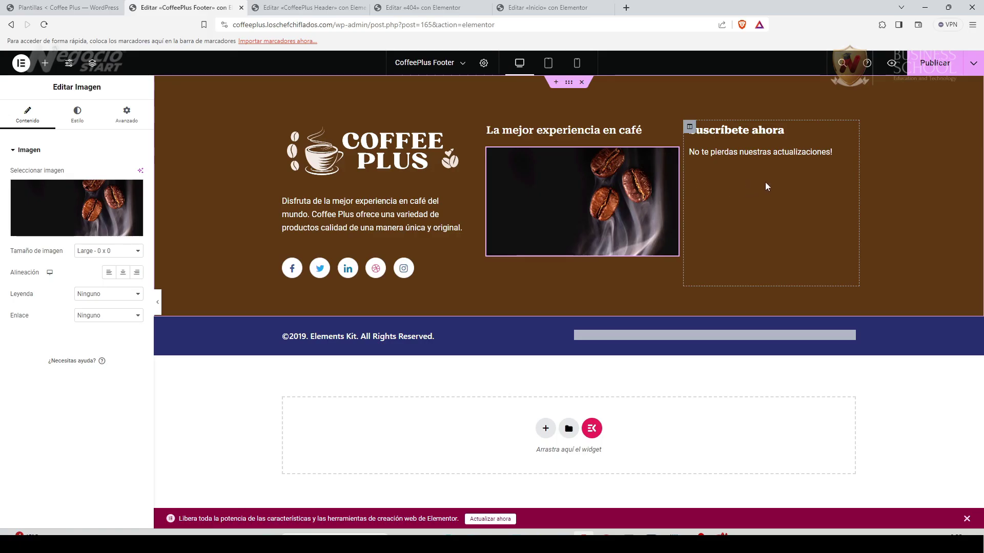
pyautogui.click(45, 62)
pyautogui.click(24, 131)
pyautogui.write('form')
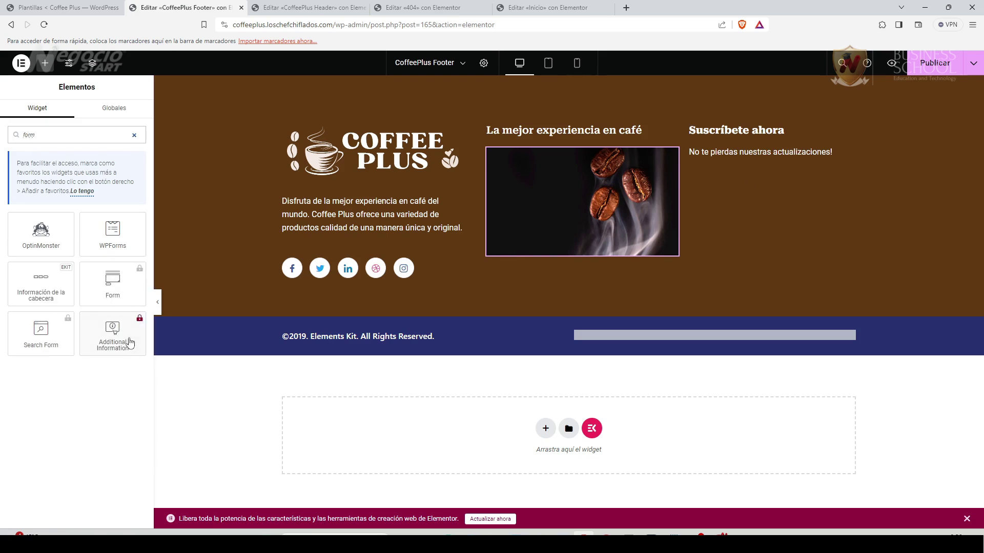
# Place a WPForms widget below the subscribe text and start creating a new form.
pyautogui.click(105, 235)
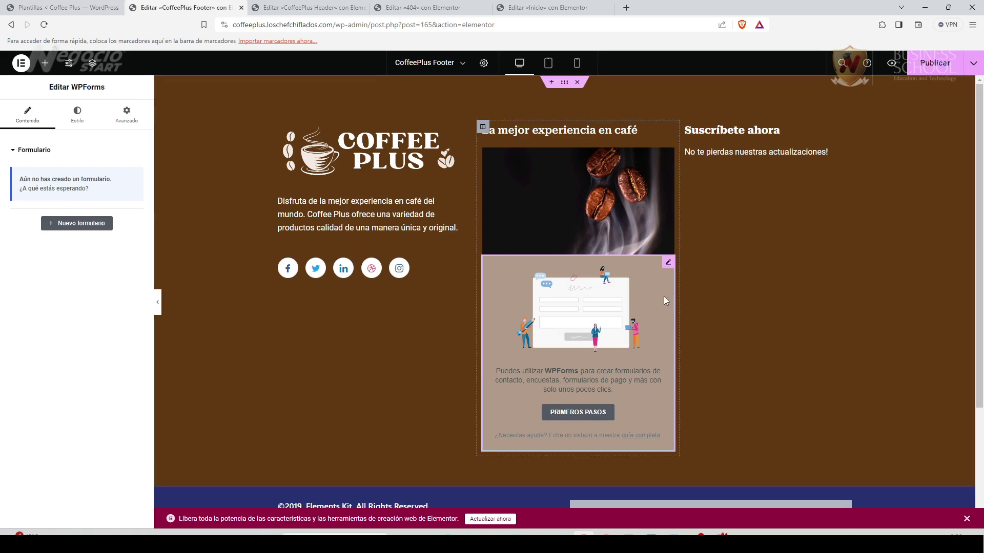
pyautogui.moveTo(666, 267); pyautogui.dragTo(747, 171)
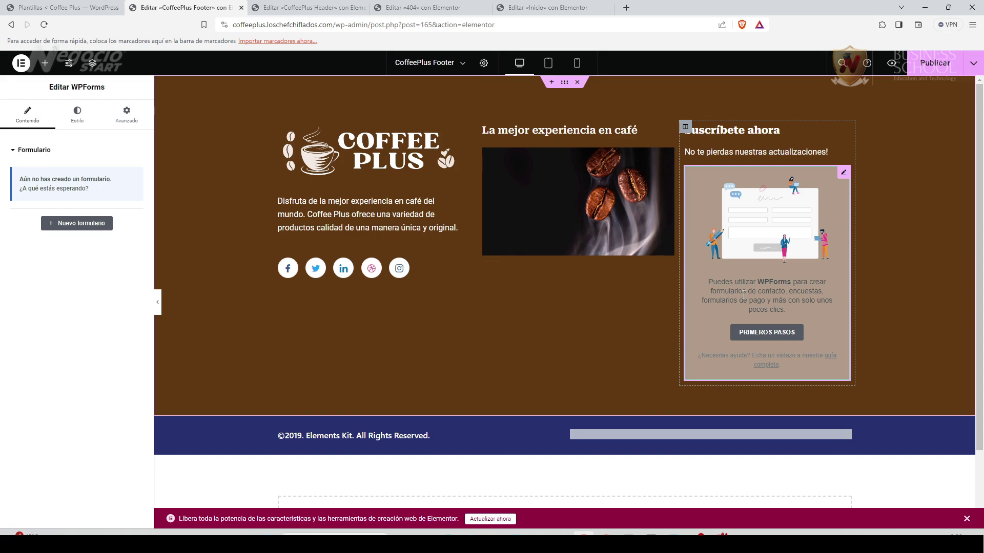
pyautogui.click(772, 338)
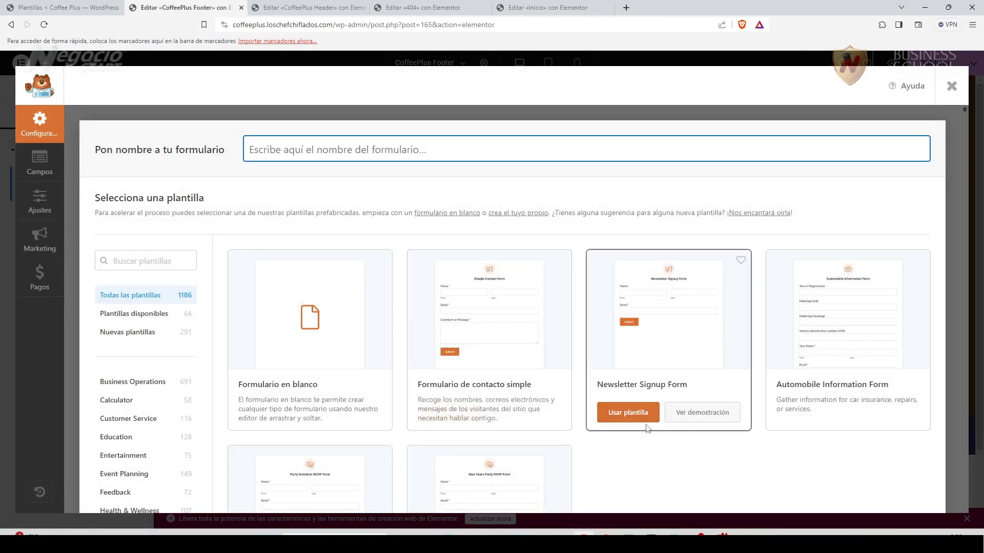
# Create the form from the 'Formulario de contacto simple' template.
pyautogui.scroll(-3, 512, 358)
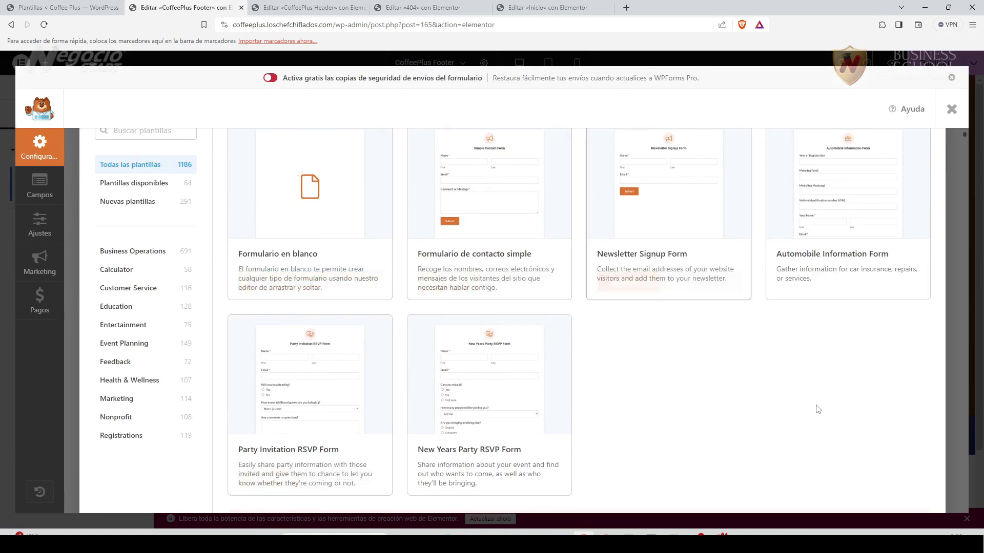
pyautogui.scroll(1, 812, 410)
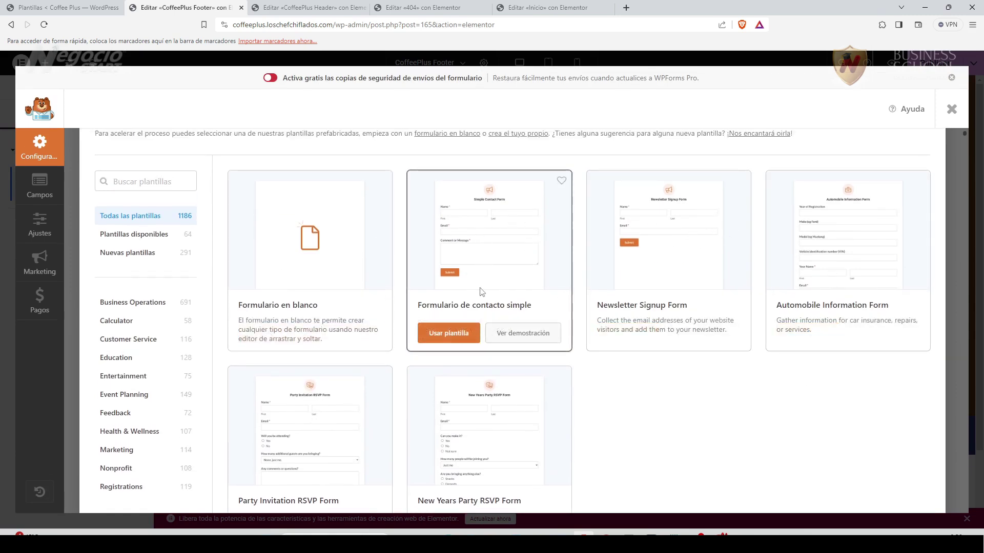
pyautogui.click(462, 338)
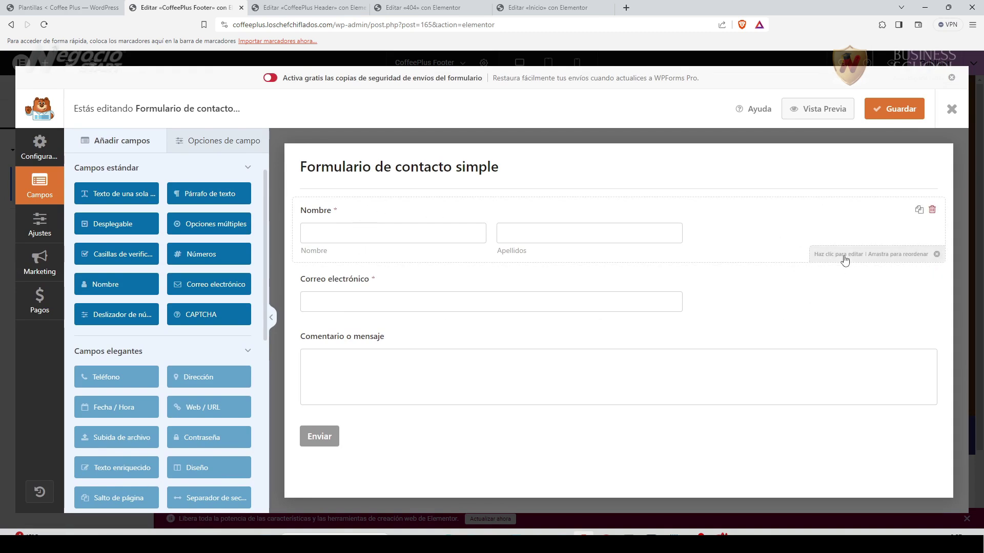
# Delete the Nombre and Comentario o mensaje fields, leaving only the email field.
pyautogui.click(814, 255)
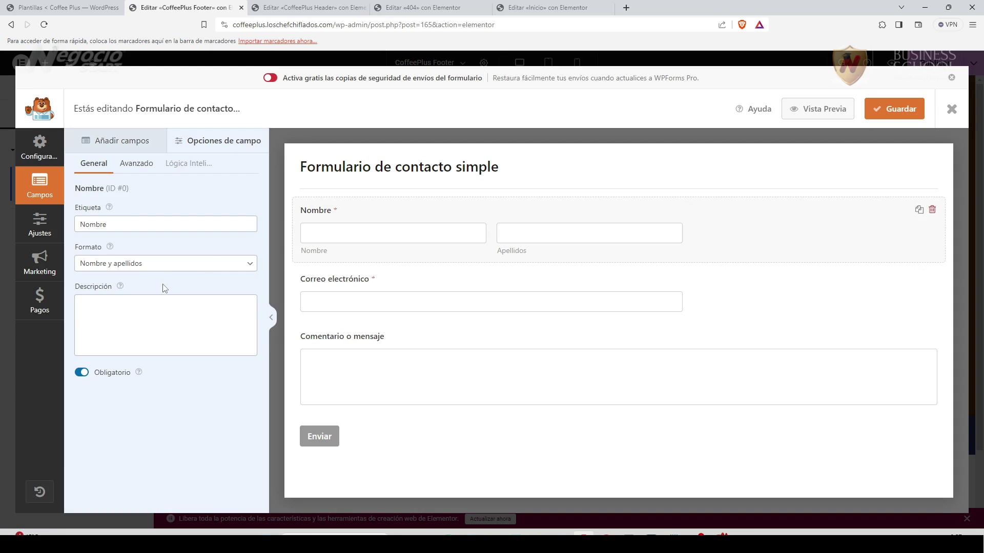
pyautogui.click(248, 265)
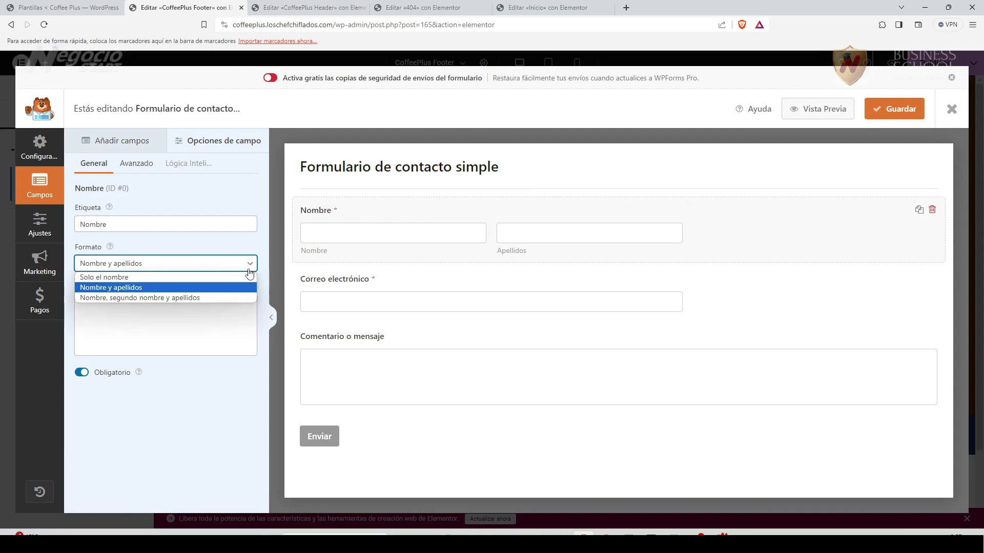
pyautogui.click(125, 279)
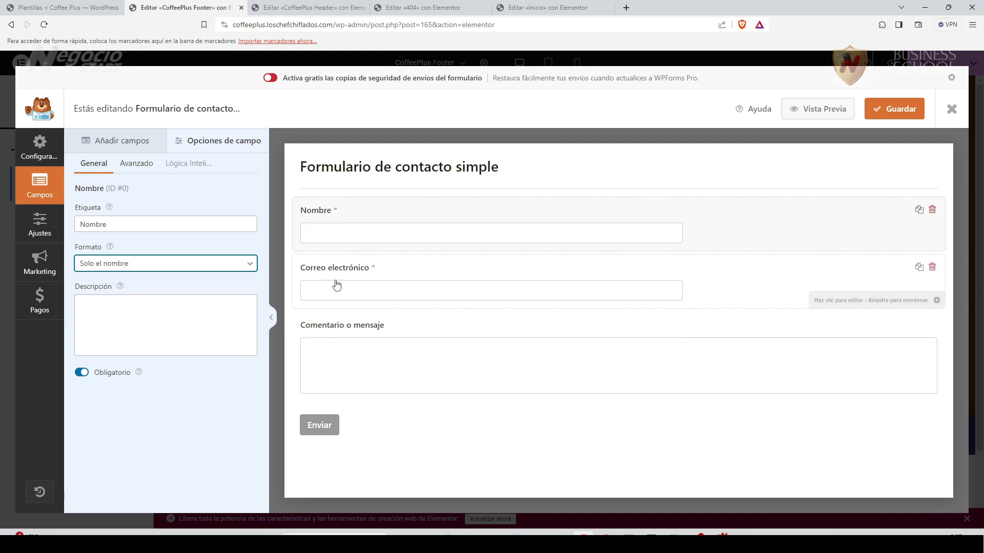
pyautogui.click(932, 210)
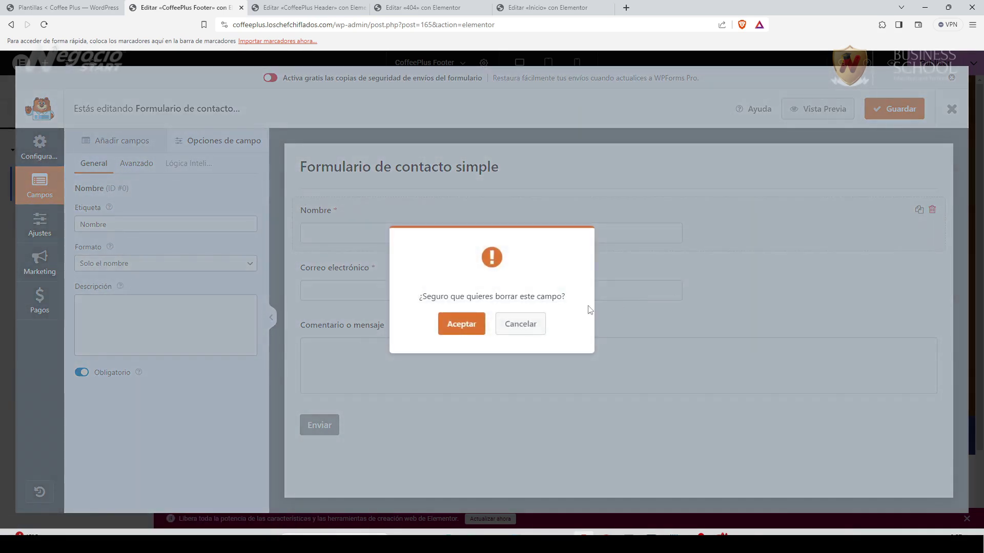
pyautogui.click(464, 325)
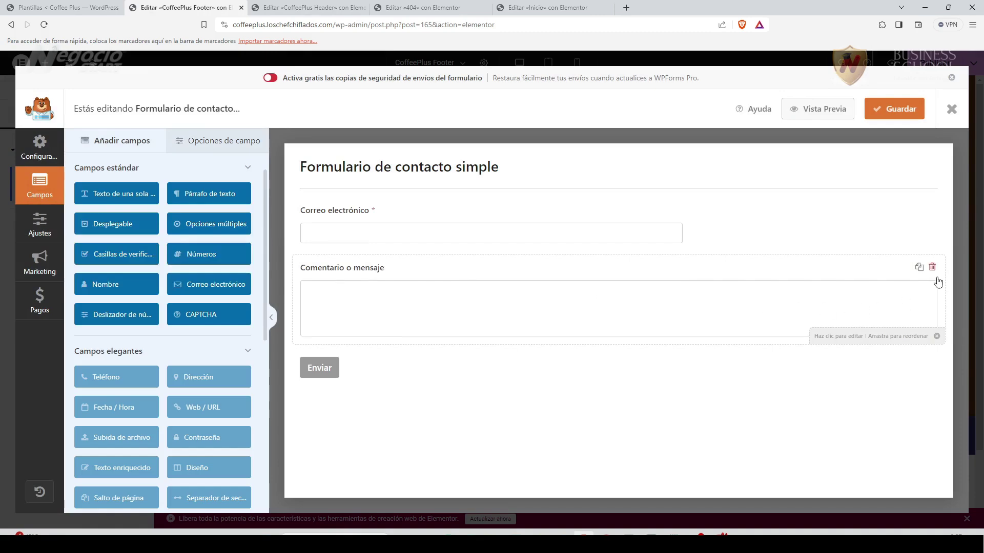
pyautogui.click(933, 268)
pyautogui.click(465, 324)
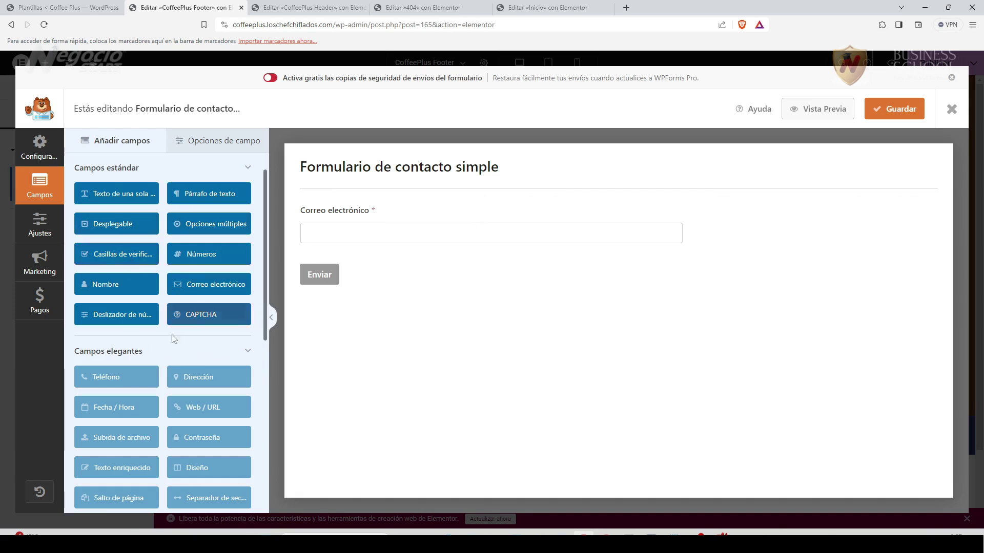
# Add a single-option checkbox labelled 'Debes aceptar la política de Privacidad' with option 'Acepto la'.
pyautogui.moveTo(105, 260); pyautogui.dragTo(330, 275)
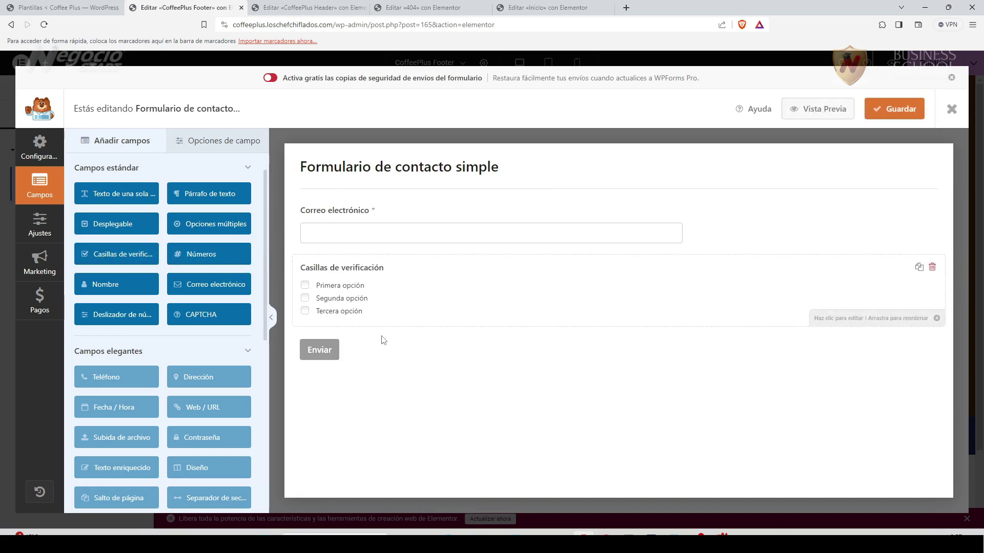
pyautogui.click(306, 290)
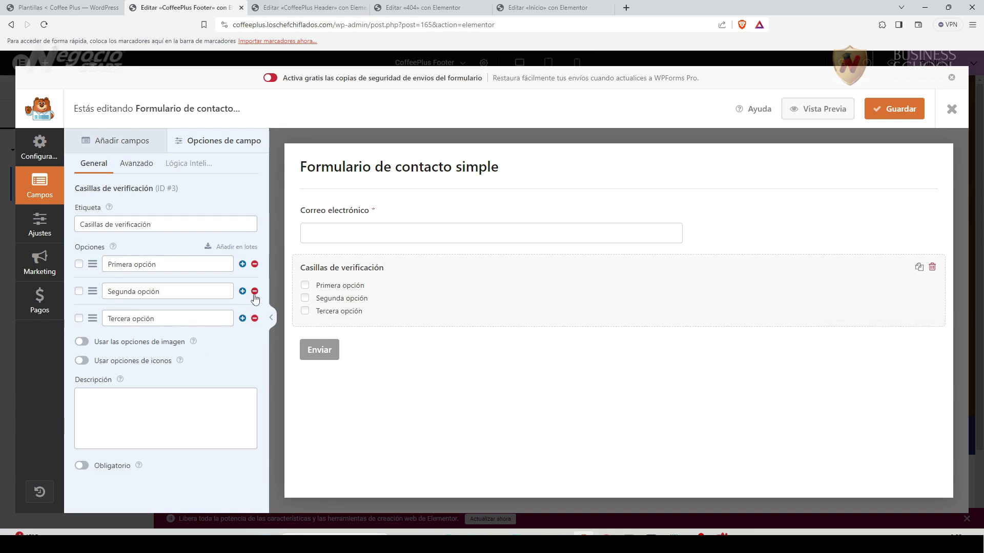
pyautogui.click(254, 291)
pyautogui.click(255, 291)
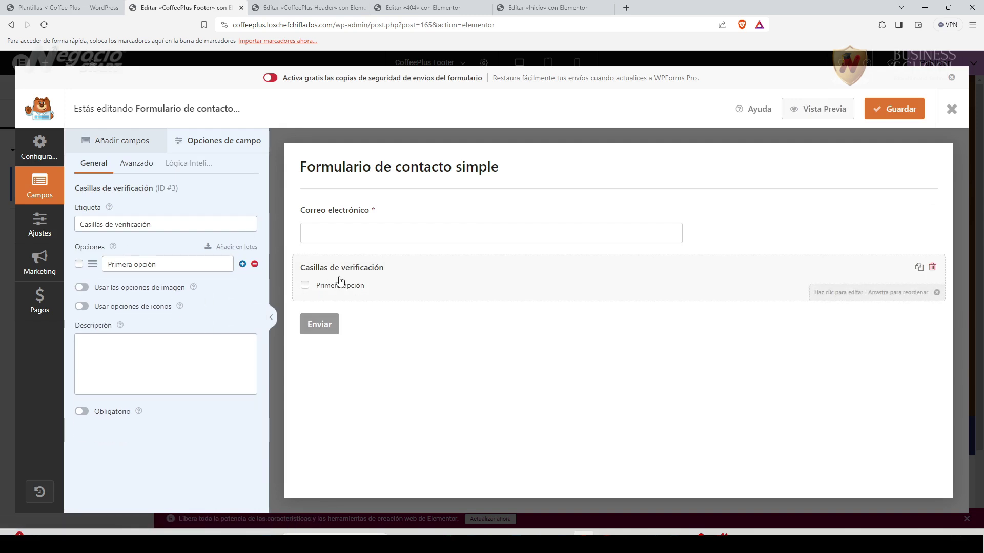
pyautogui.moveTo(158, 227); pyautogui.dragTo(80, 224)
pyautogui.write('Debes aceptar la política de Privacidad')
pyautogui.click(169, 264)
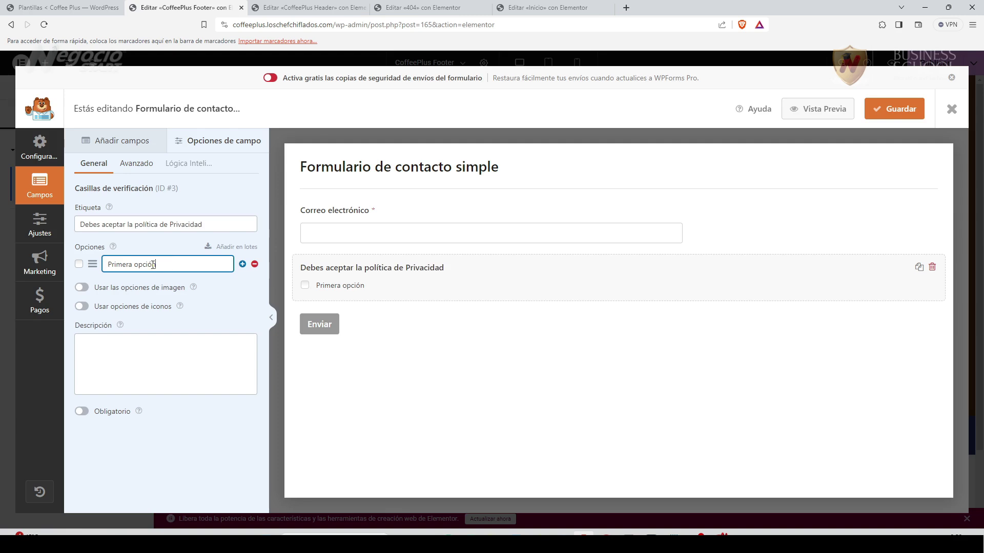
pyautogui.moveTo(168, 264); pyautogui.dragTo(109, 264)
pyautogui.write('Acepto la')
# Search Google for 'html online' in a new tab and open HTML5-Editor.net.
pyautogui.moveTo(706, 533)
pyautogui.click(712, 486)
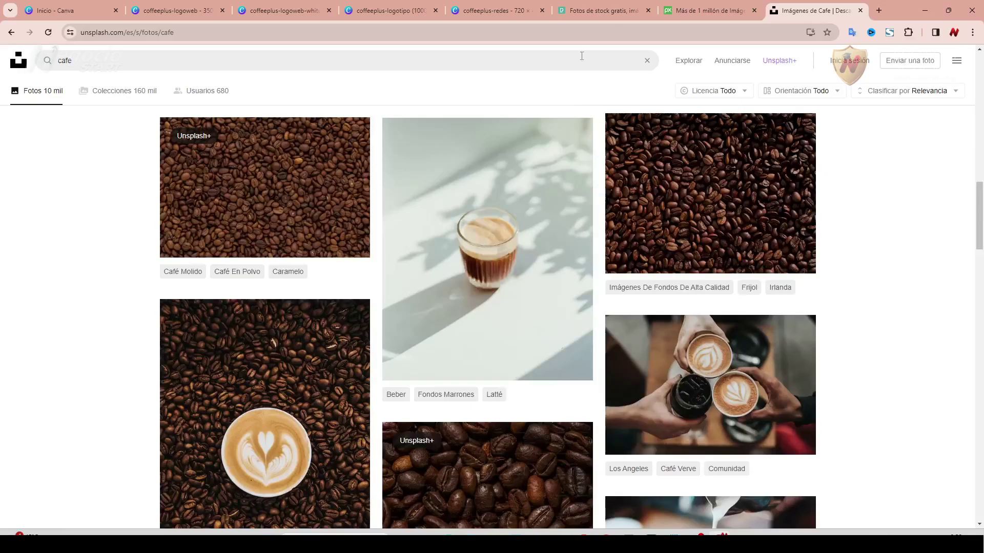
pyautogui.click(879, 11)
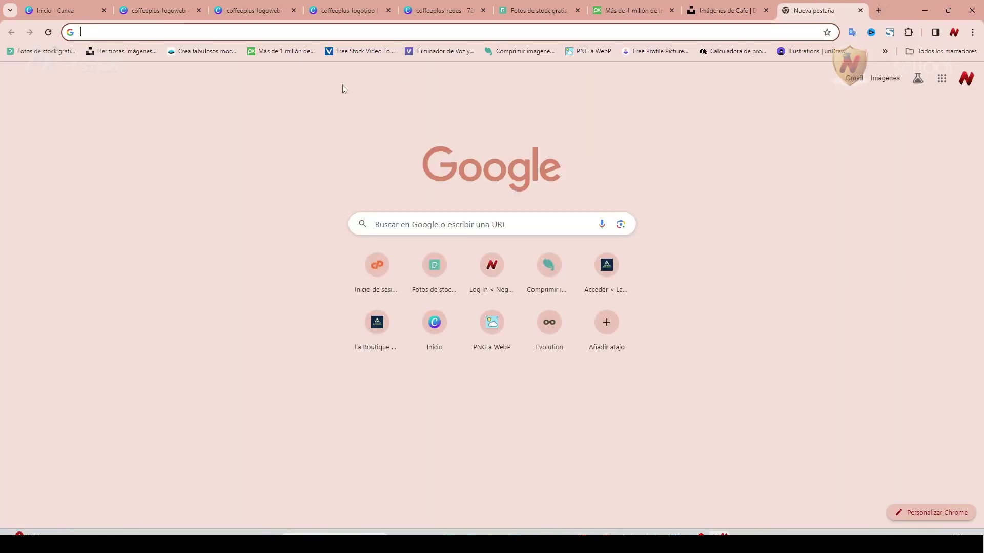
pyautogui.write('html online')
pyautogui.press('Return')
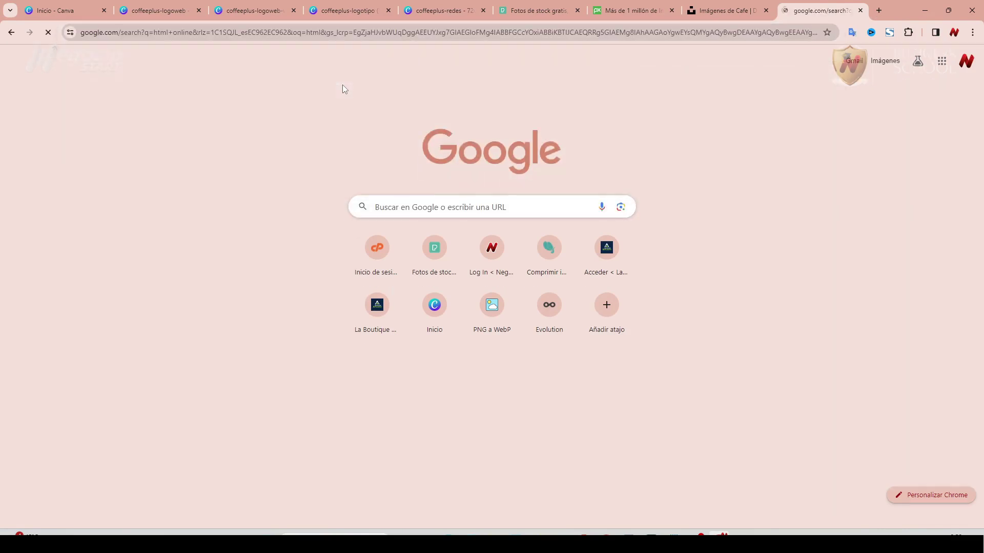
pyautogui.scroll(-5, 95, 386)
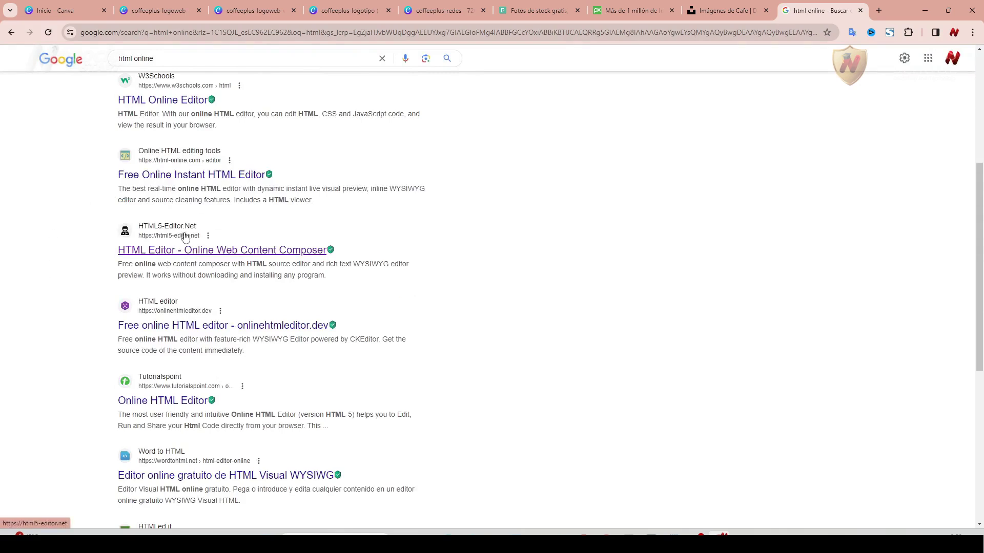
pyautogui.click(253, 251)
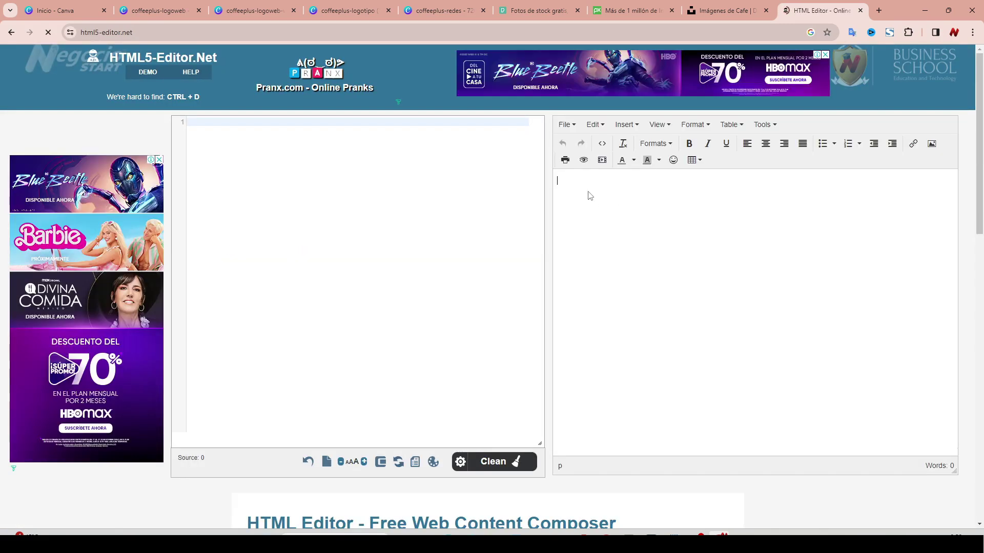
# Write 'Política de Privacidad', select it, and bring up the insert-link dialog.
pyautogui.write('Polí')
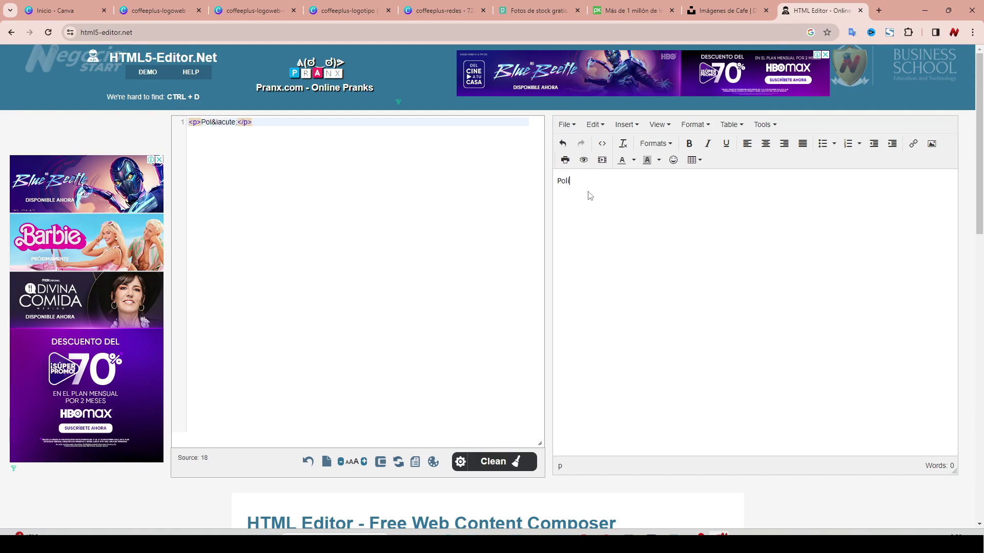
pyautogui.write('tica de Privacidad')
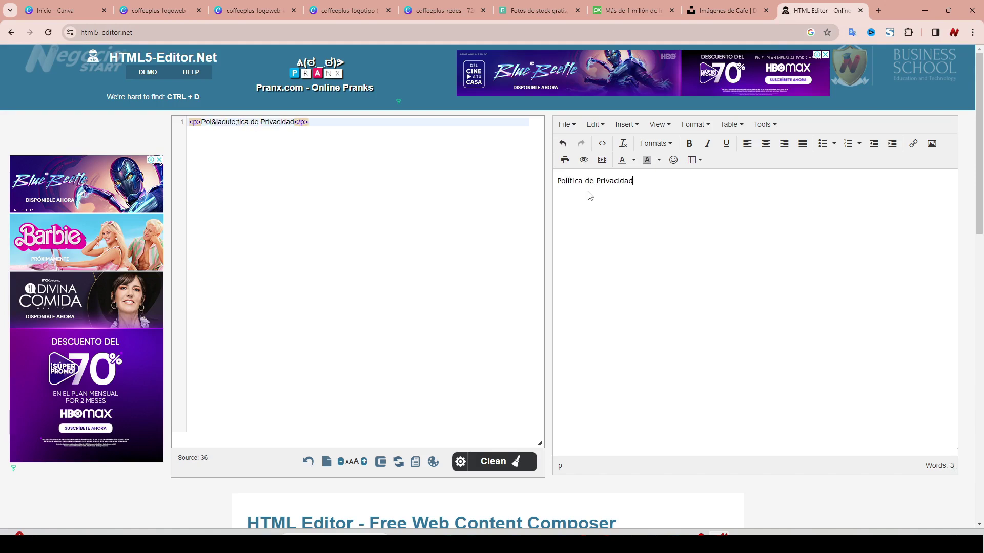
pyautogui.moveTo(642, 179); pyautogui.dragTo(557, 180)
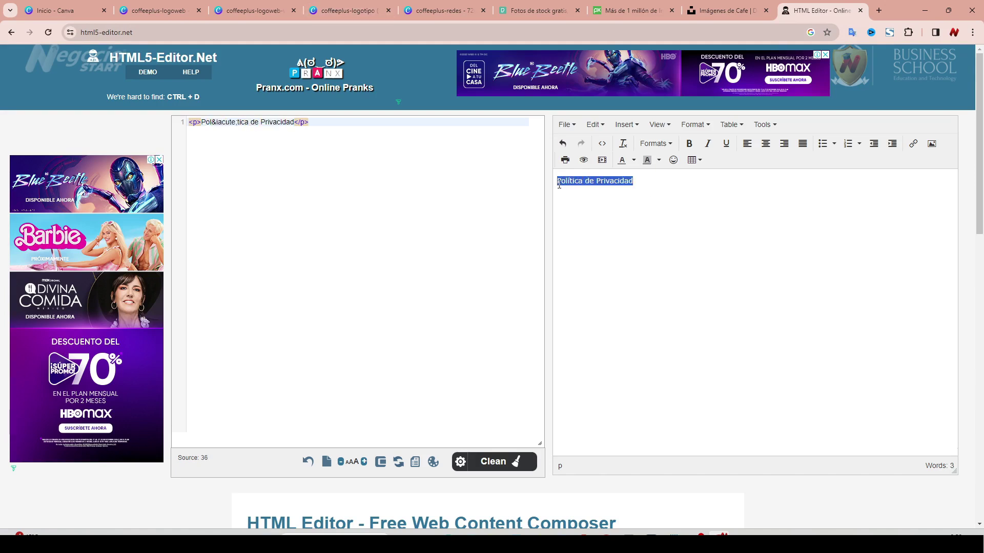
pyautogui.click(913, 144)
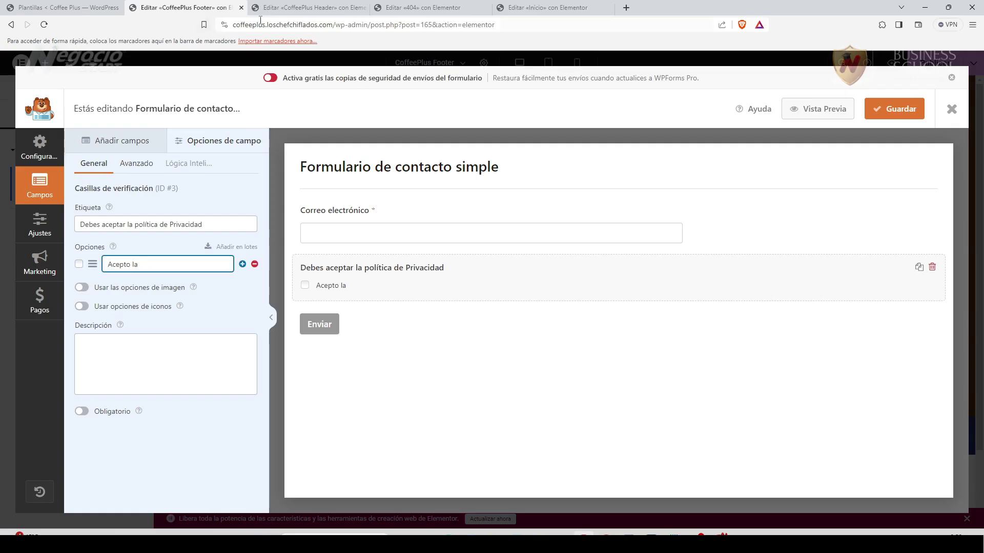
# Set the link URL to the CoffeePlus site's politica-de-privacidad page.
pyautogui.click(260, 24)
pyautogui.click(358, 24)
pyautogui.hotkey('shift', 'Home')
pyautogui.rightClick(270, 28)
pyautogui.click(287, 83)
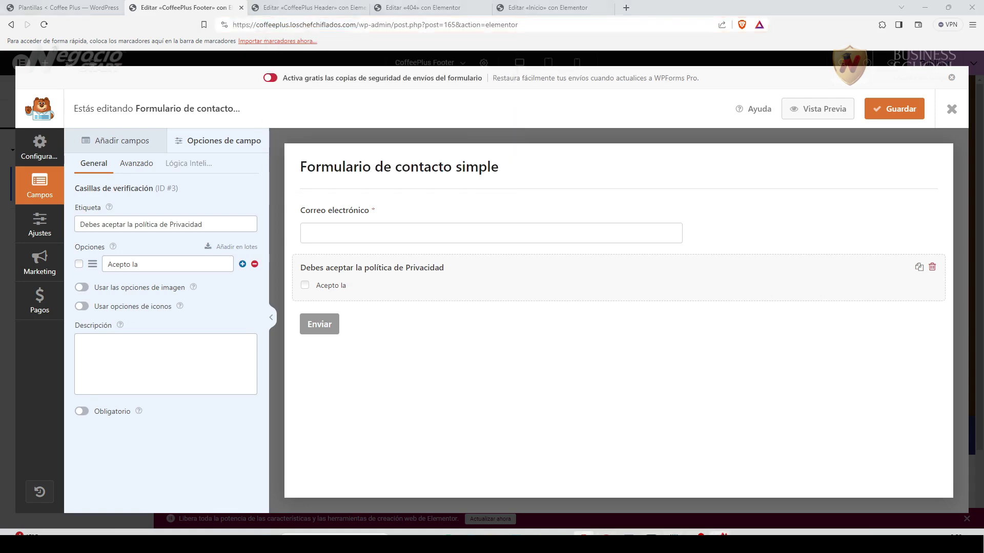
pyautogui.hotkey('alt', 'Tab')
pyautogui.hotkey('ctrl', 'v')
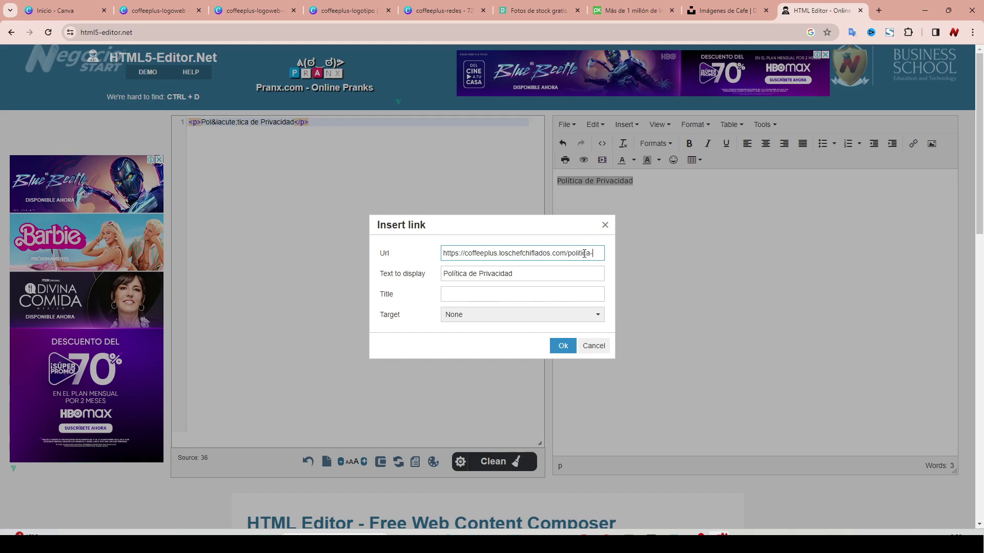
pyautogui.write('-pr')
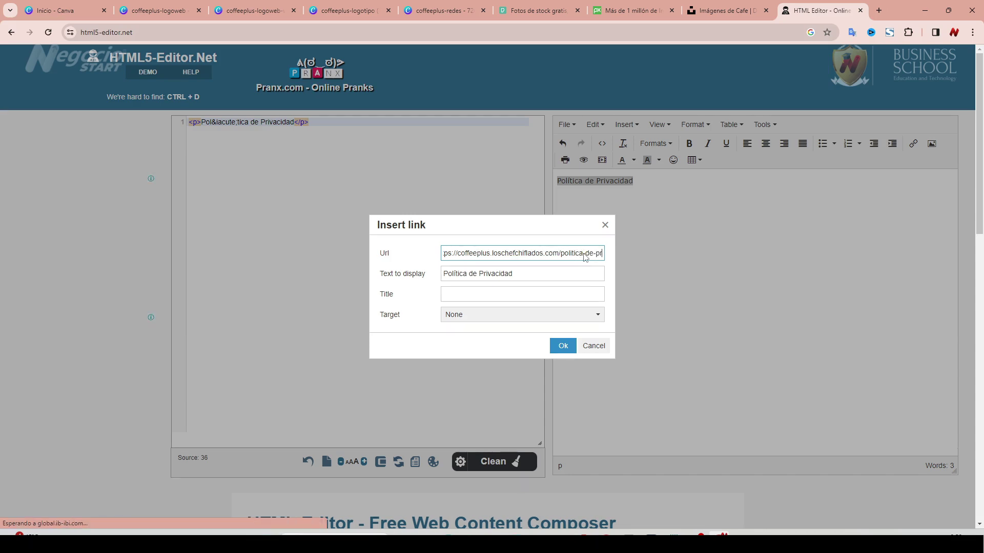
pyautogui.write('ivacidad/')
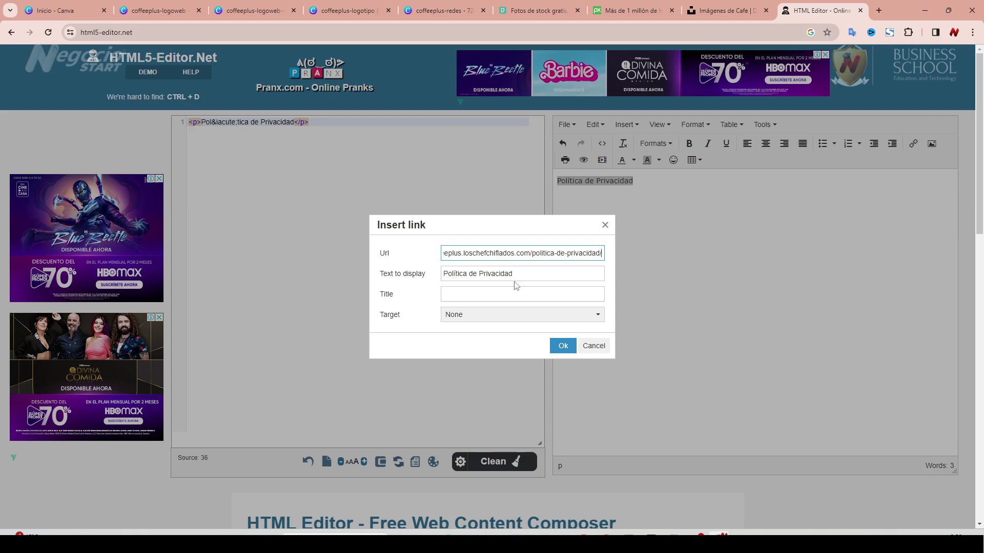
# Give the link the title 'Política de Privacidad', open it in a new window, and apply it.
pyautogui.click(459, 295)
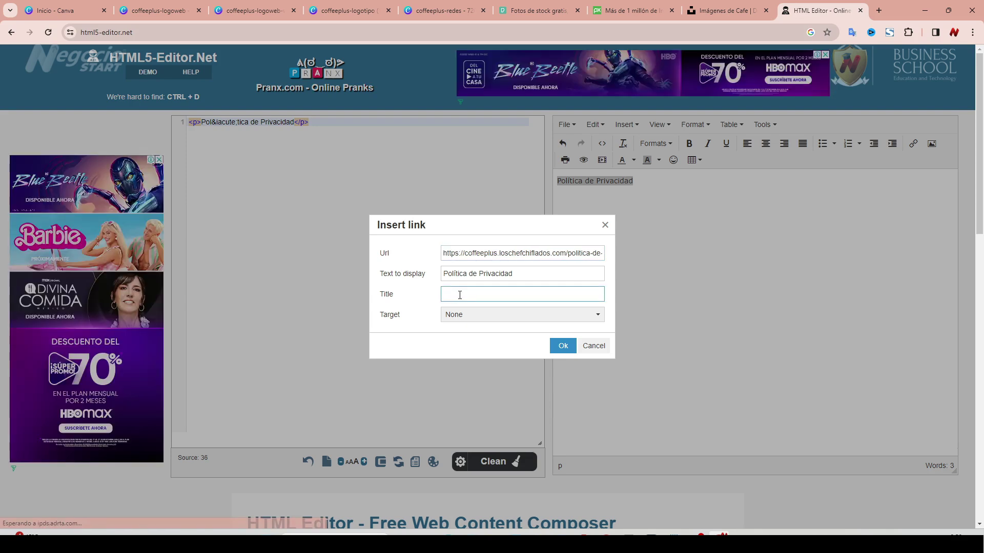
pyautogui.tripleClick(515, 272)
pyautogui.hotkey('ctrl', 'c')
pyautogui.click(456, 294)
pyautogui.hotkey('ctrl', 'v')
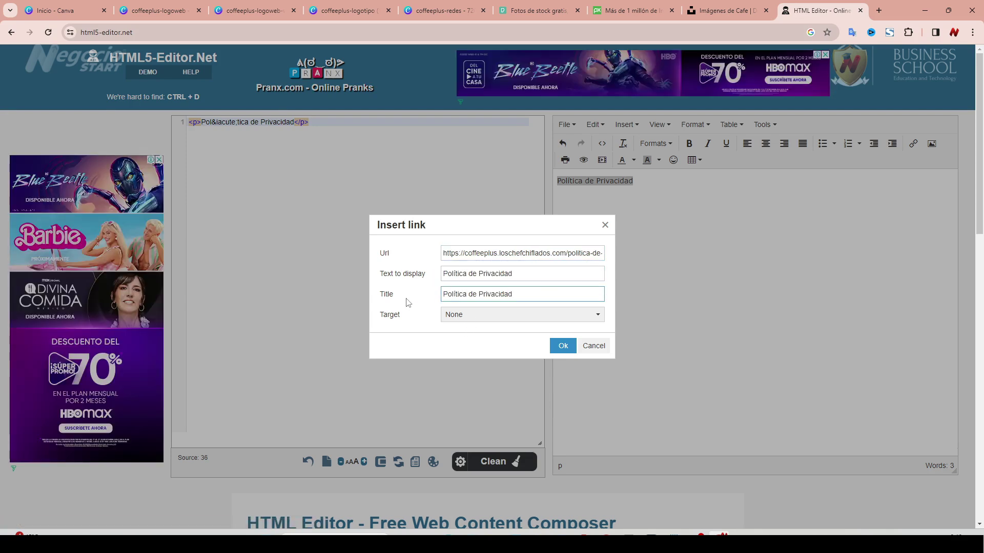
pyautogui.click(444, 315)
pyautogui.click(461, 345)
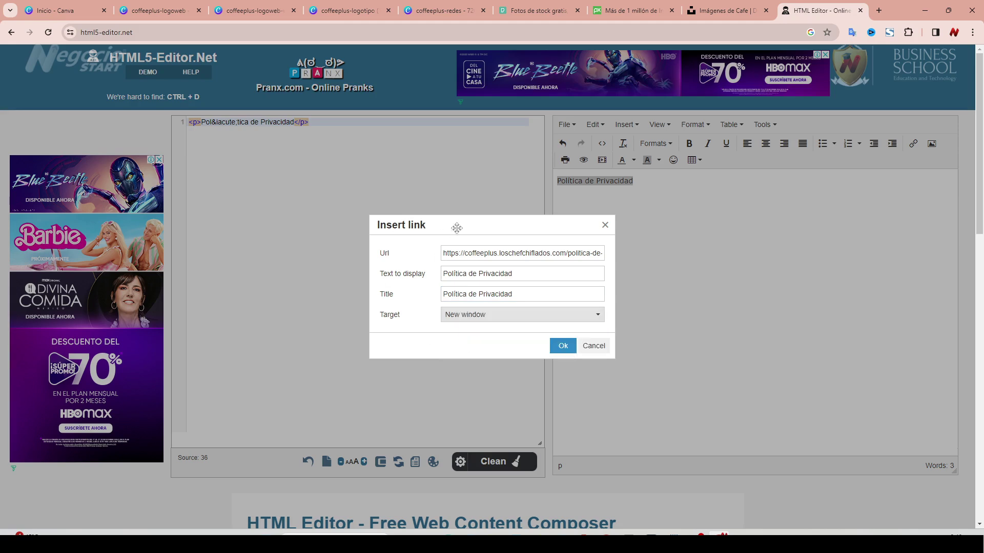
pyautogui.click(561, 347)
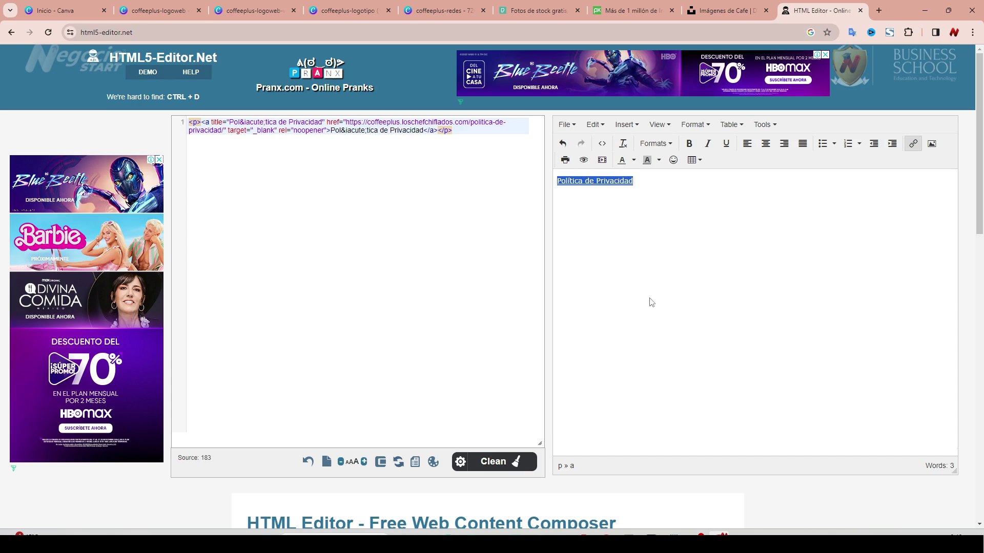
# Copy the link's <a> HTML code and return to the WPForms window.
pyautogui.click(242, 159)
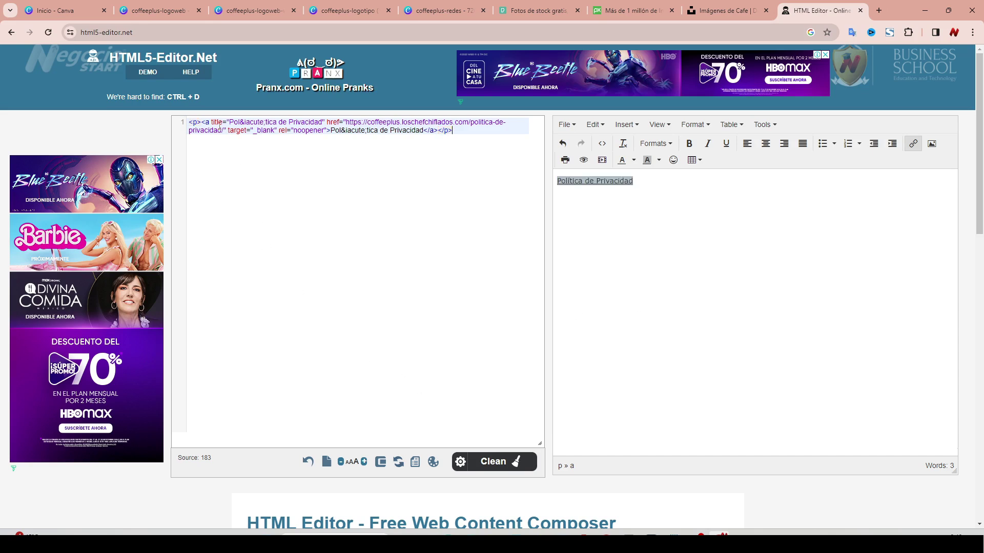
pyautogui.moveTo(201, 123); pyautogui.dragTo(439, 130)
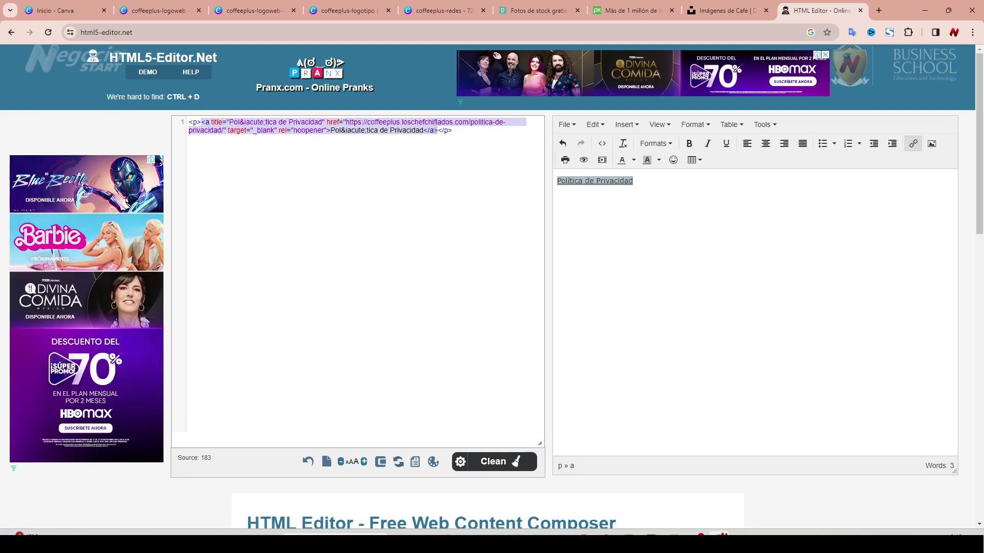
pyautogui.rightClick(303, 132)
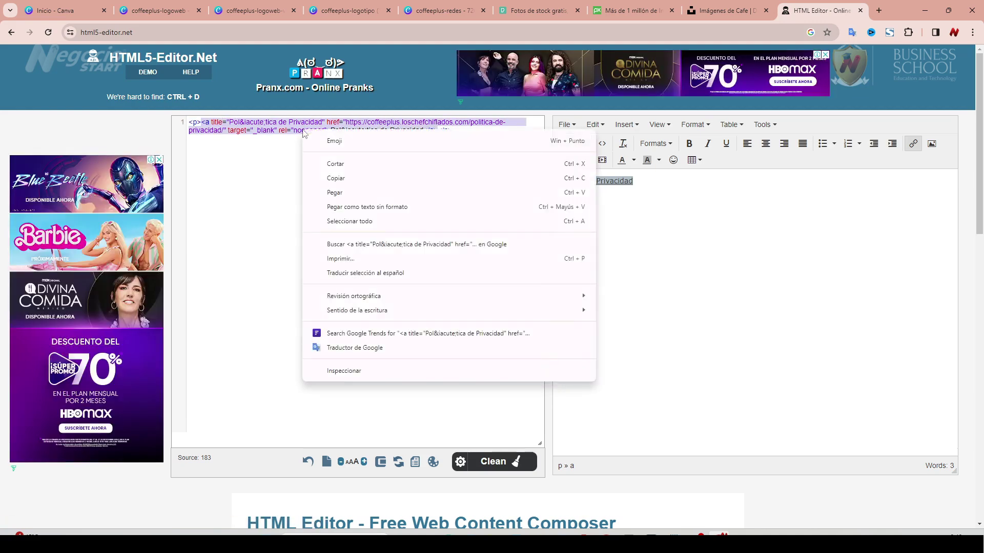
pyautogui.click(344, 178)
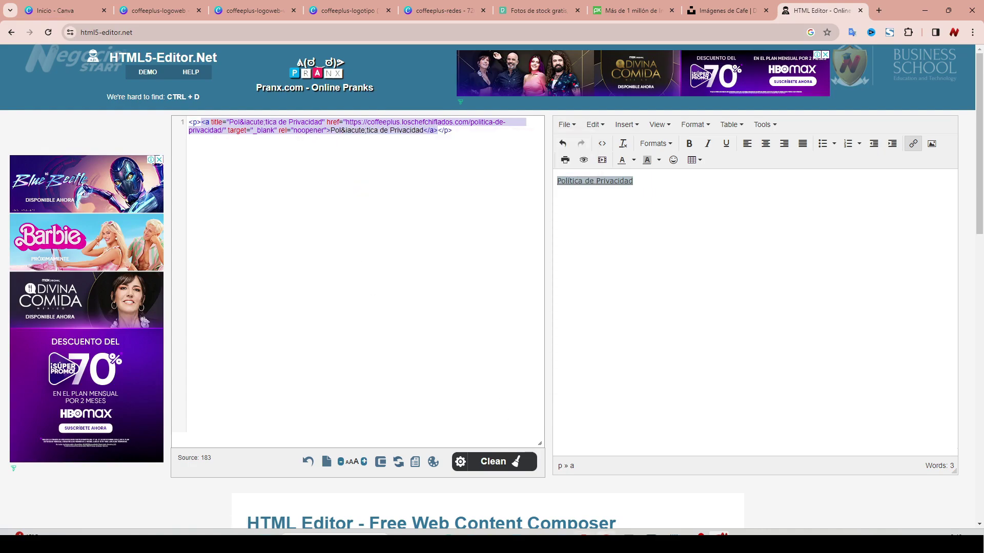
pyautogui.hotkey('alt', 'Tab')
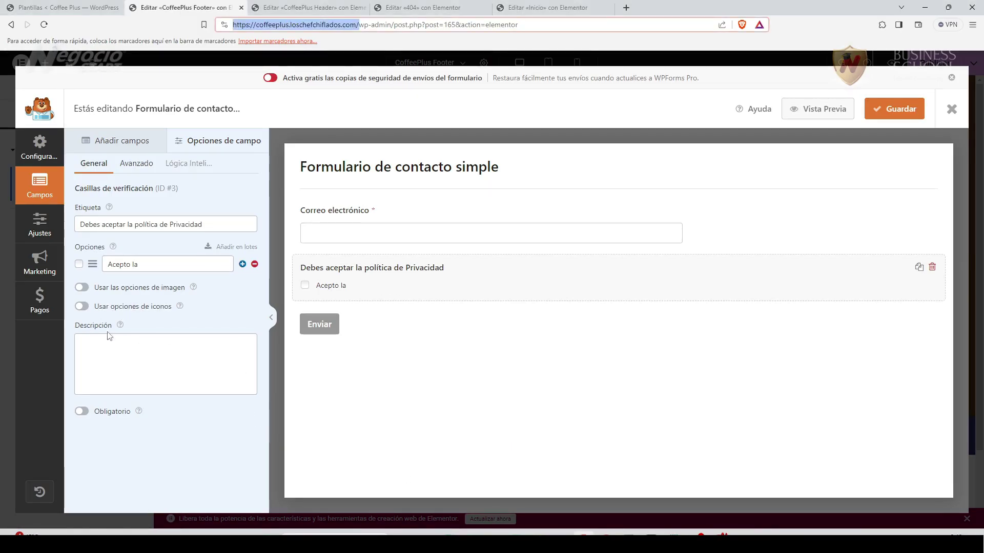
# Paste the privacy link into the checkbox description, pre-check 'Acepto la', make it required, save, and close.
pyautogui.click(98, 340)
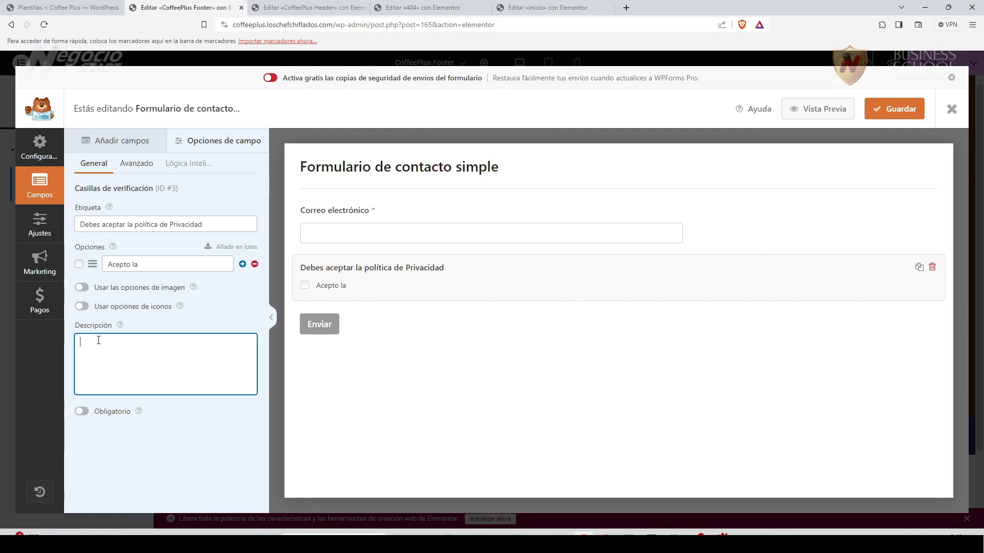
pyautogui.hotkey('ctrl', 'v')
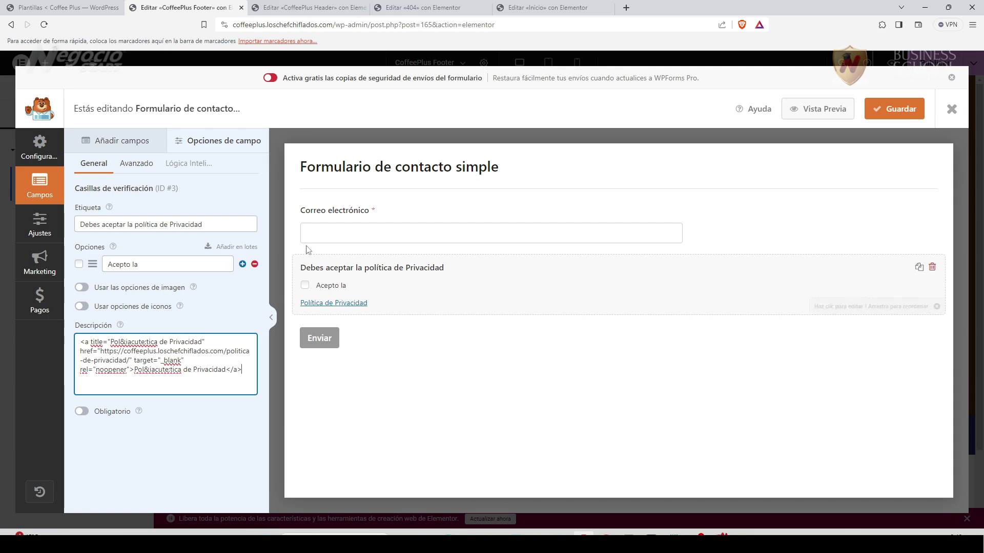
pyautogui.click(79, 264)
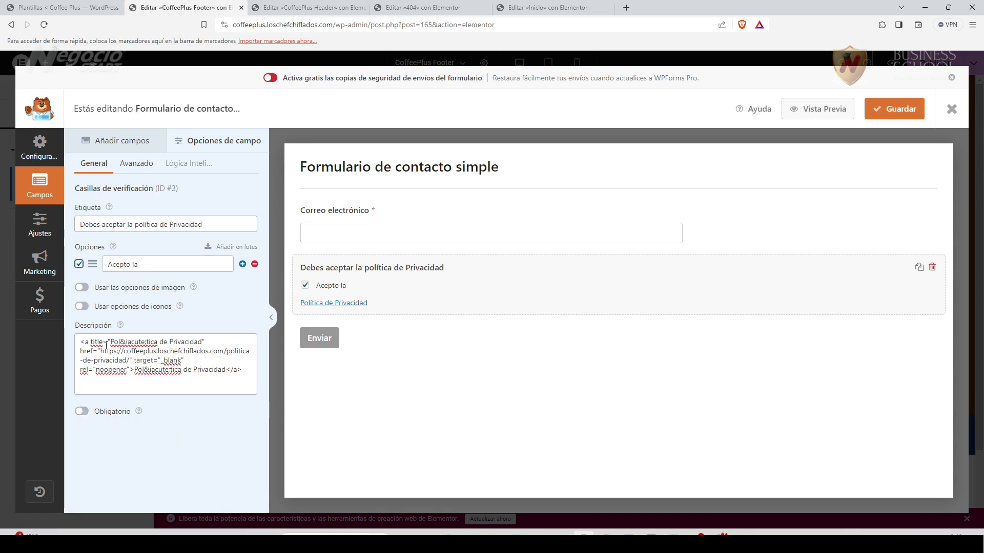
pyautogui.click(82, 412)
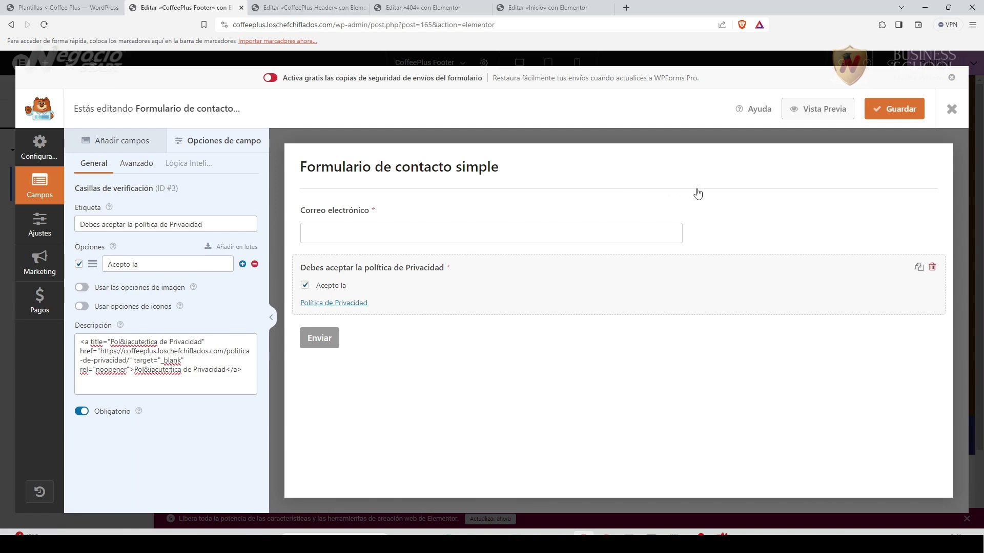
pyautogui.click(891, 110)
pyautogui.click(951, 109)
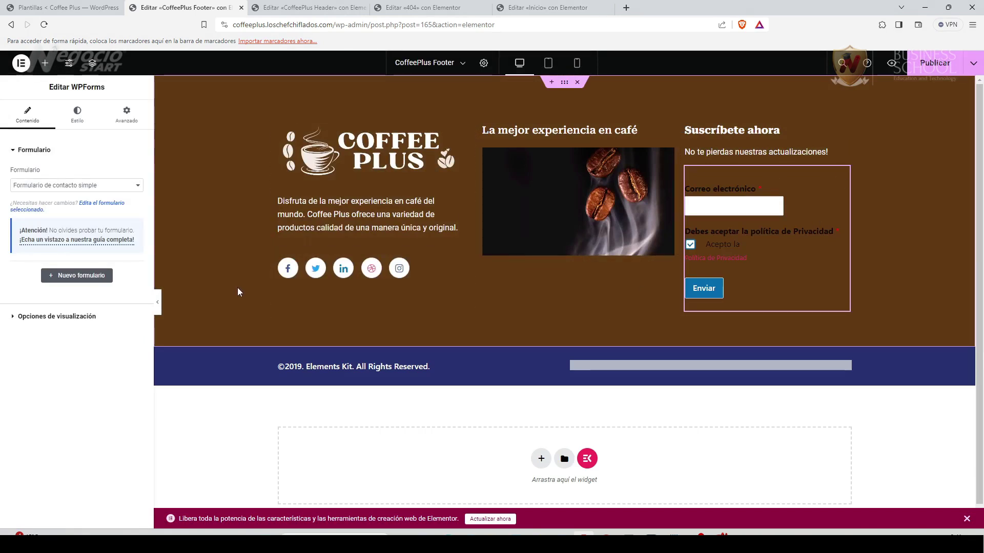
# In the WPForms Estilo settings, give the form fields a reddish-brown background.
pyautogui.click(78, 116)
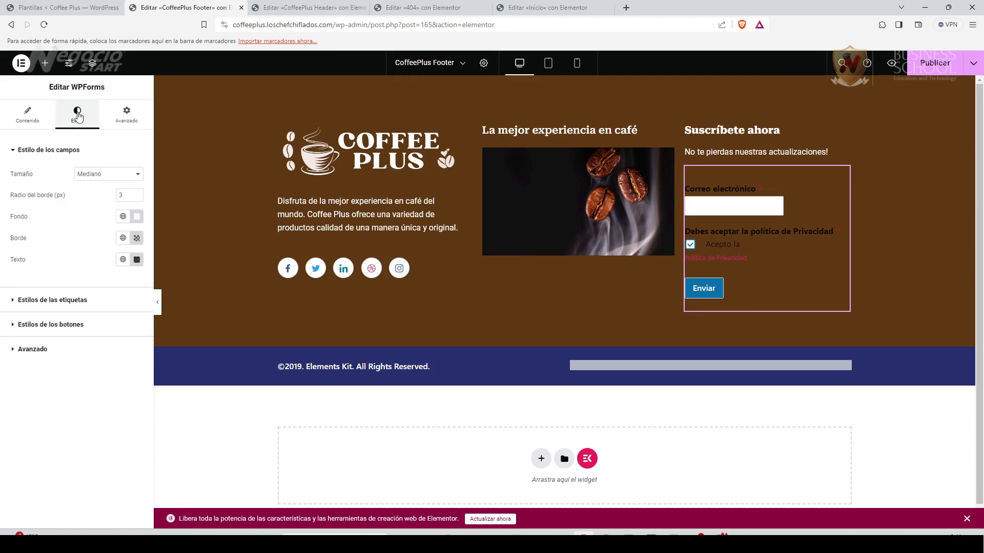
pyautogui.click(137, 218)
pyautogui.moveTo(110, 279)
pyautogui.mouseDown()
pyautogui.moveTo(82, 262)
pyautogui.moveTo(160, 308)
pyautogui.moveTo(127, 290)
pyautogui.moveTo(143, 285)
pyautogui.moveTo(146, 304)
pyautogui.moveTo(115, 300)
pyautogui.moveTo(74, 257)
pyautogui.mouseUp()
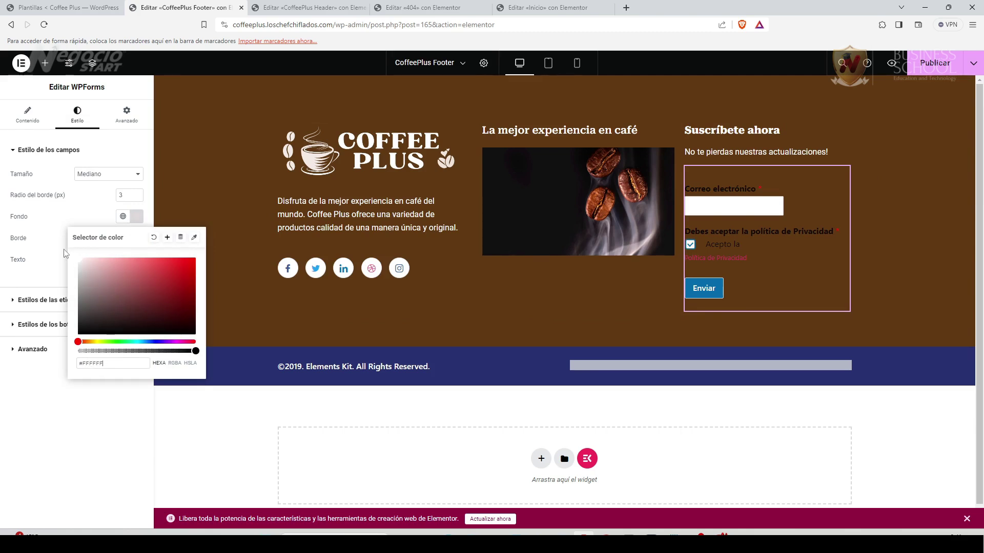
pyautogui.click(66, 211)
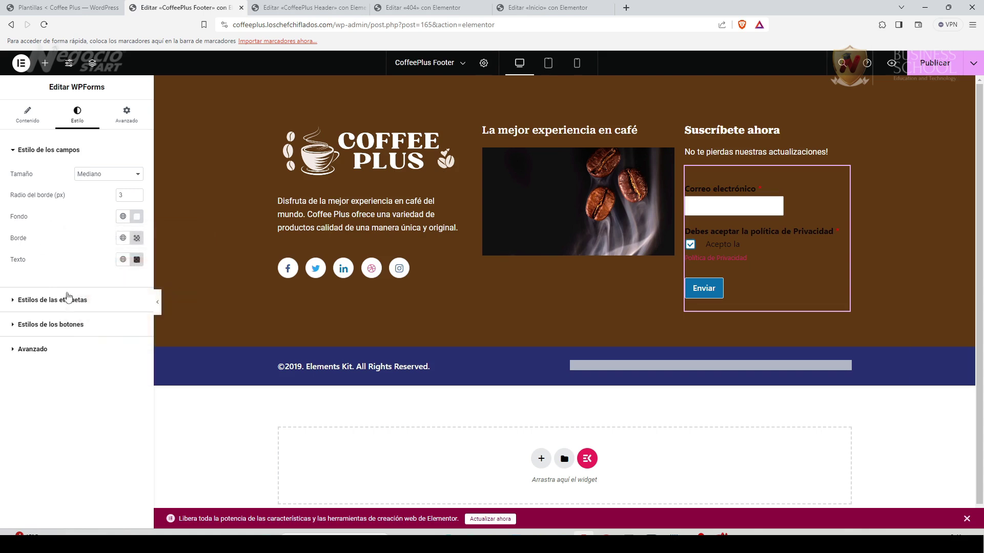
# Lighten the form label (Etiqueta) colour to pale pink.
pyautogui.click(18, 303)
pyautogui.click(137, 220)
pyautogui.moveTo(135, 287); pyautogui.dragTo(72, 260)
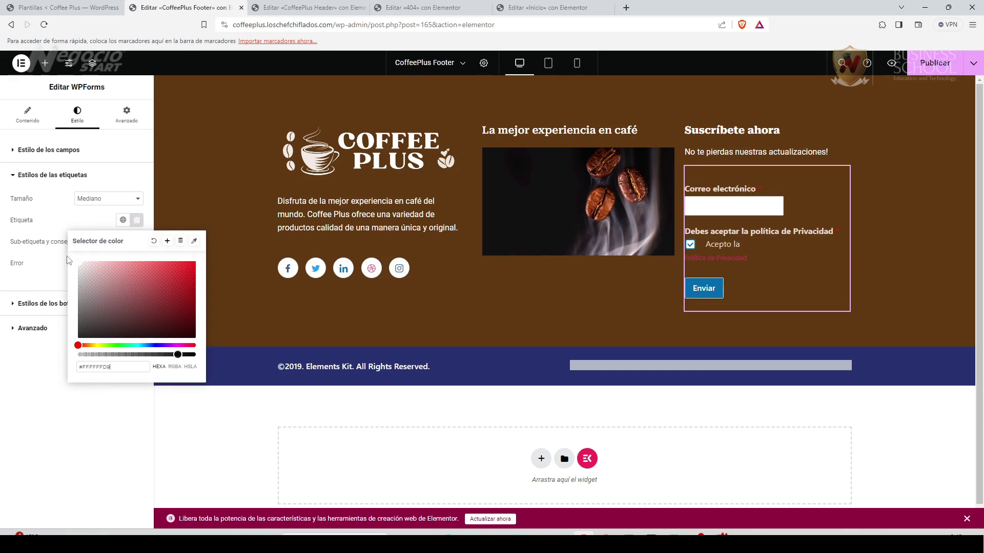
pyautogui.click(61, 220)
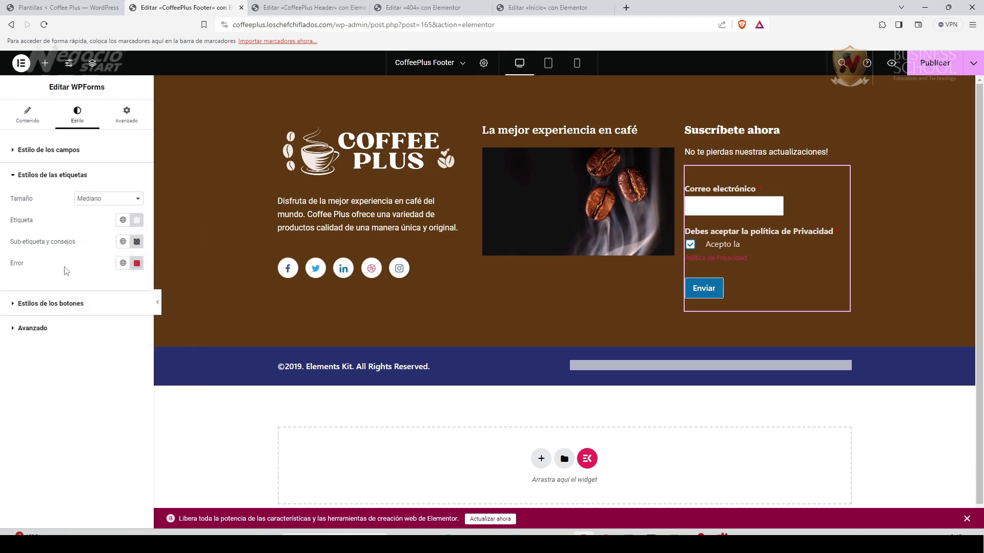
# Make the Enviar button background #FFFFFF with dark grey text.
pyautogui.click(29, 306)
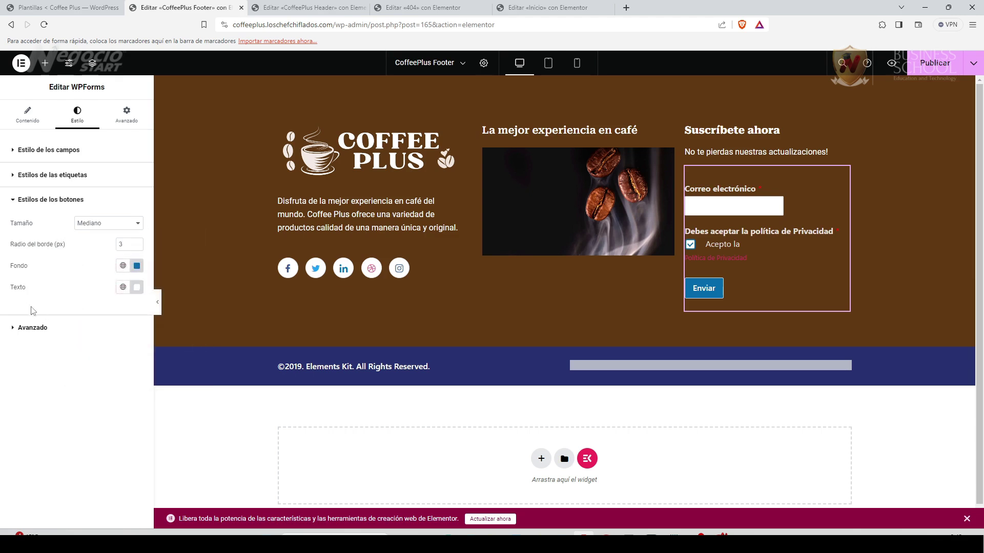
pyautogui.click(137, 266)
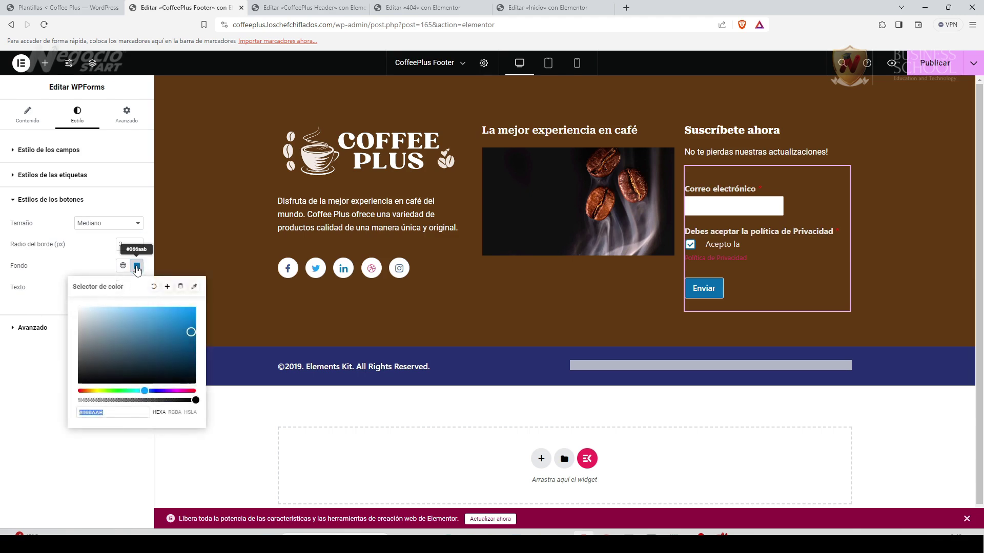
pyautogui.write('#ffffff')
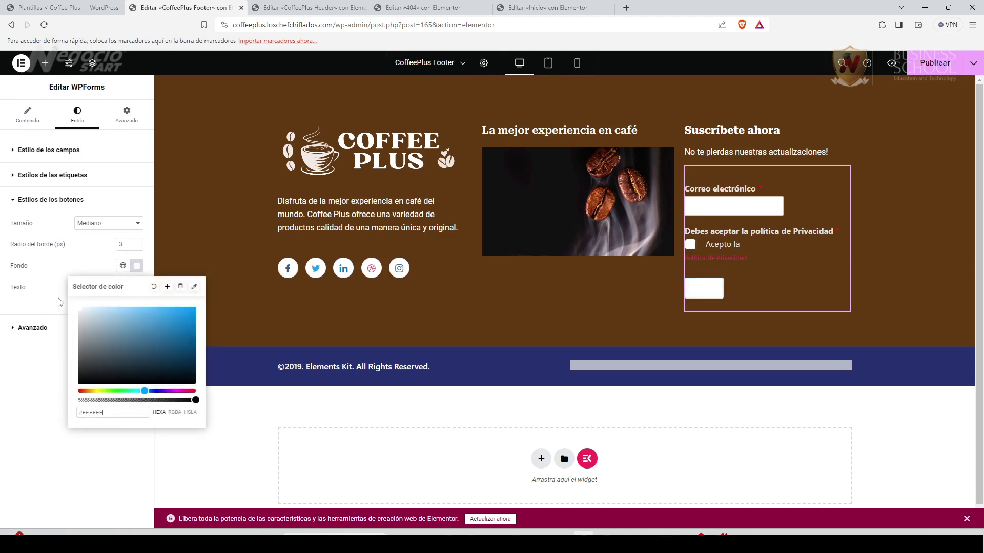
pyautogui.click(136, 287)
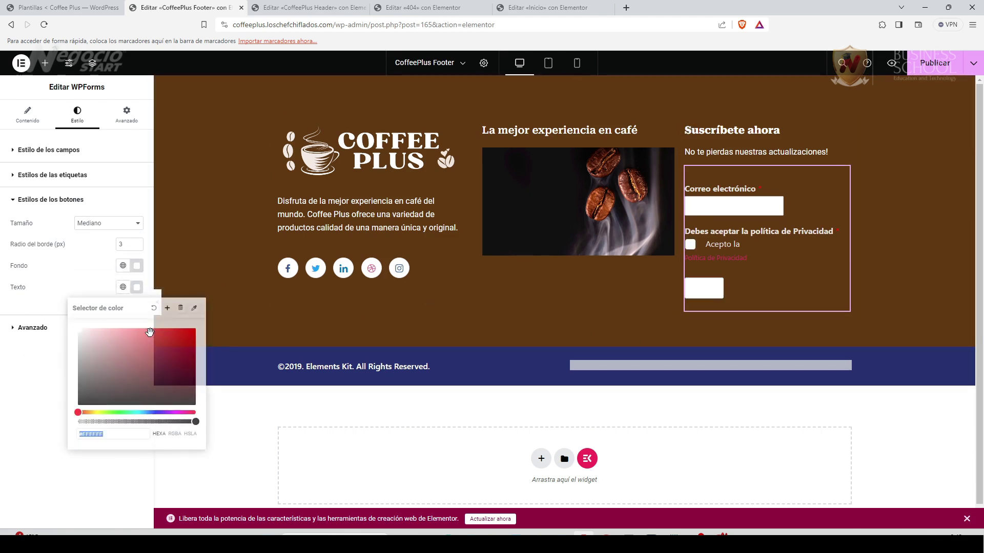
pyautogui.moveTo(106, 359); pyautogui.dragTo(78, 392)
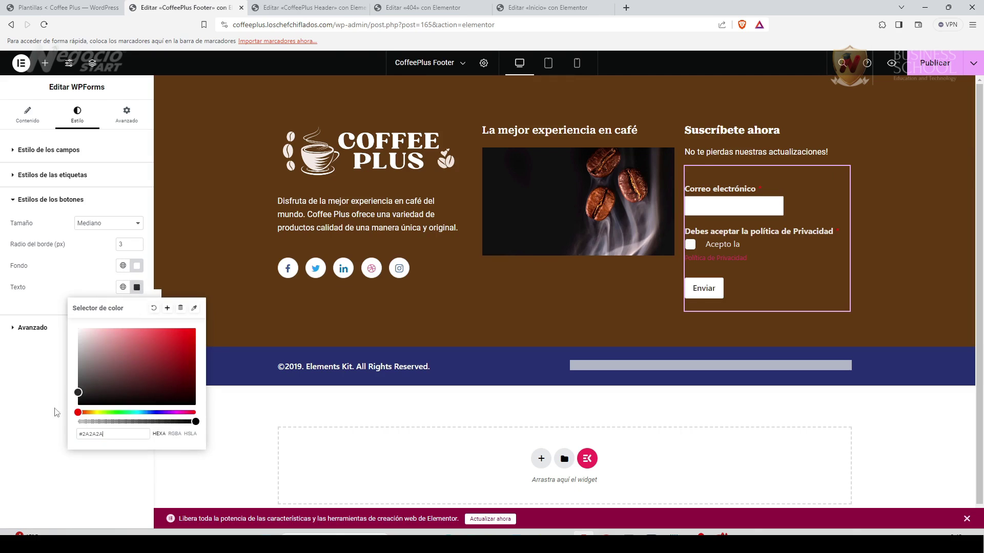
pyautogui.click(34, 403)
# Fine-tune the field background colour to #AC6A6A.
pyautogui.click(14, 329)
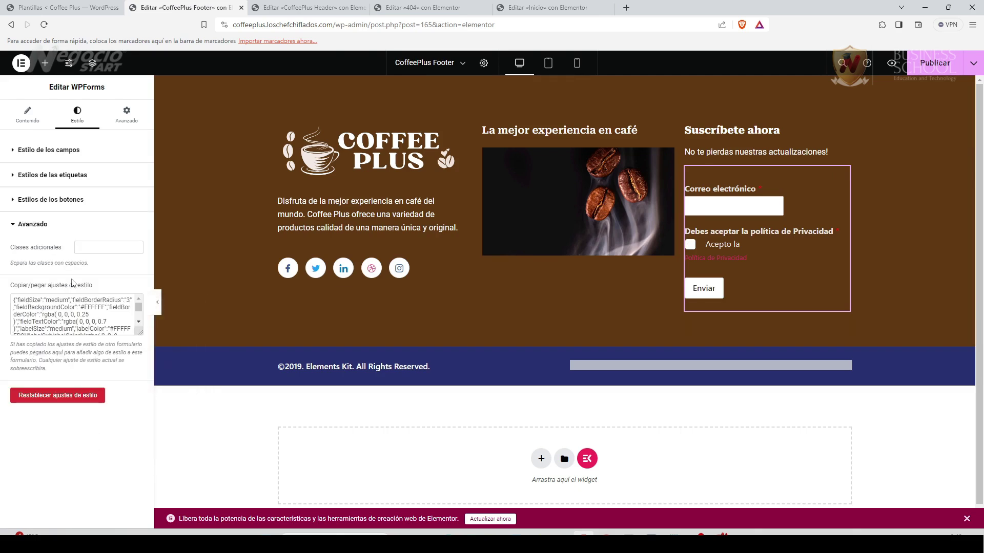
pyautogui.click(12, 226)
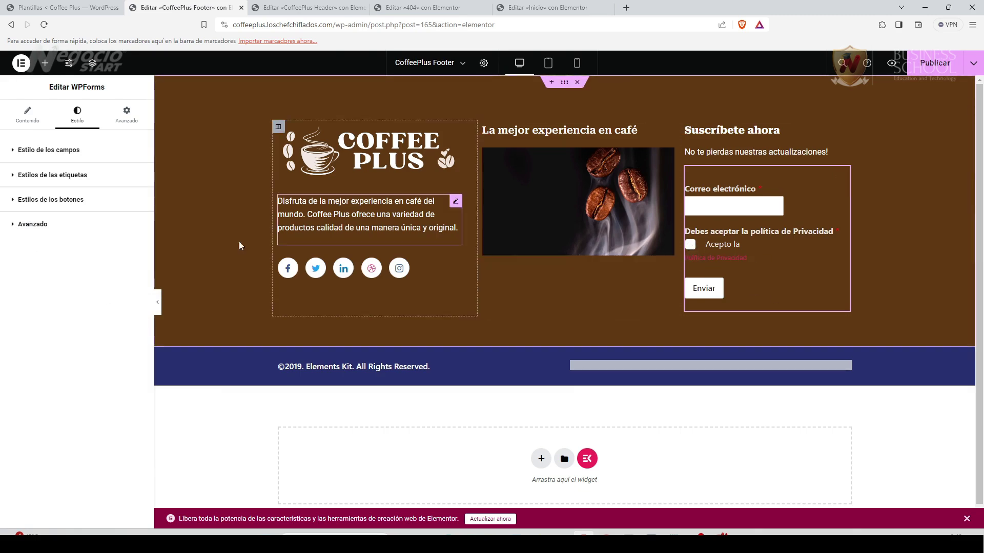
pyautogui.click(59, 152)
pyautogui.click(137, 216)
pyautogui.click(119, 292)
pyautogui.moveTo(119, 292); pyautogui.dragTo(122, 283)
pyautogui.click(37, 384)
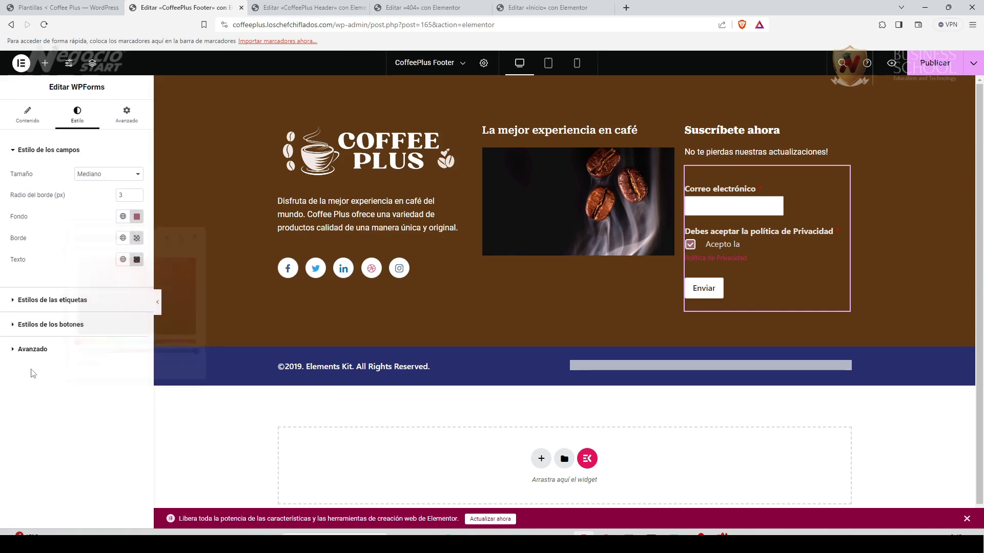
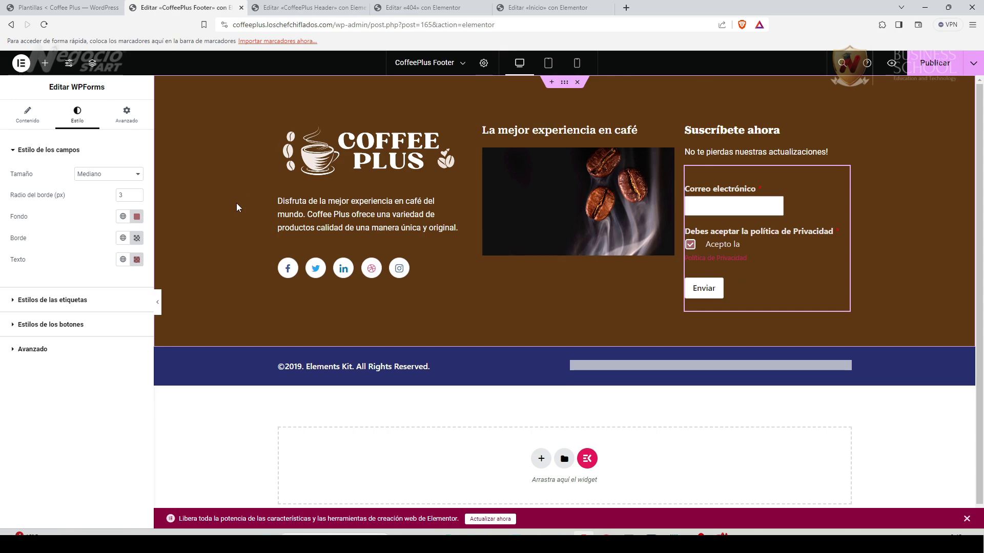
# Set the footer Coffee Plus logo's Ancho to 83% and publish the CoffeePlus Footer.
pyautogui.click(456, 133)
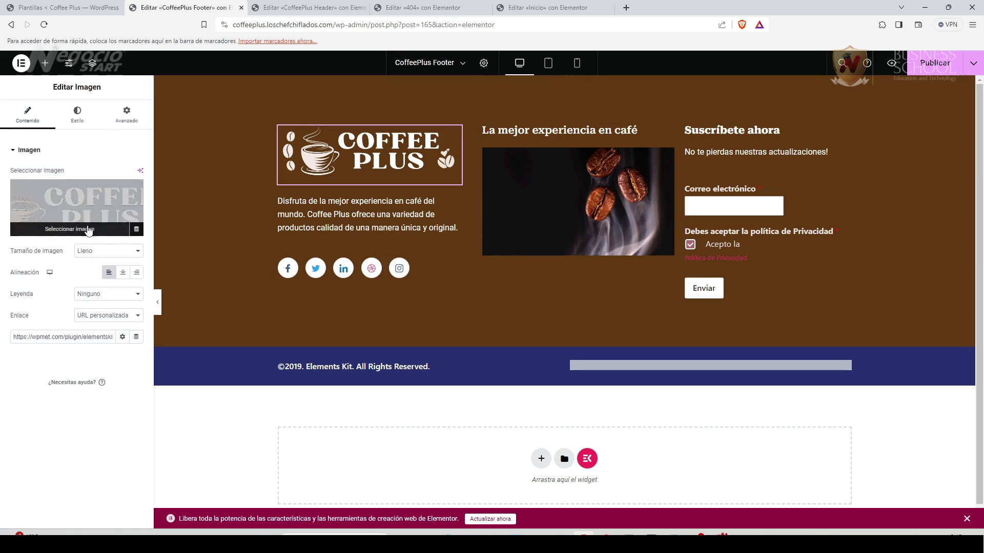
pyautogui.click(77, 114)
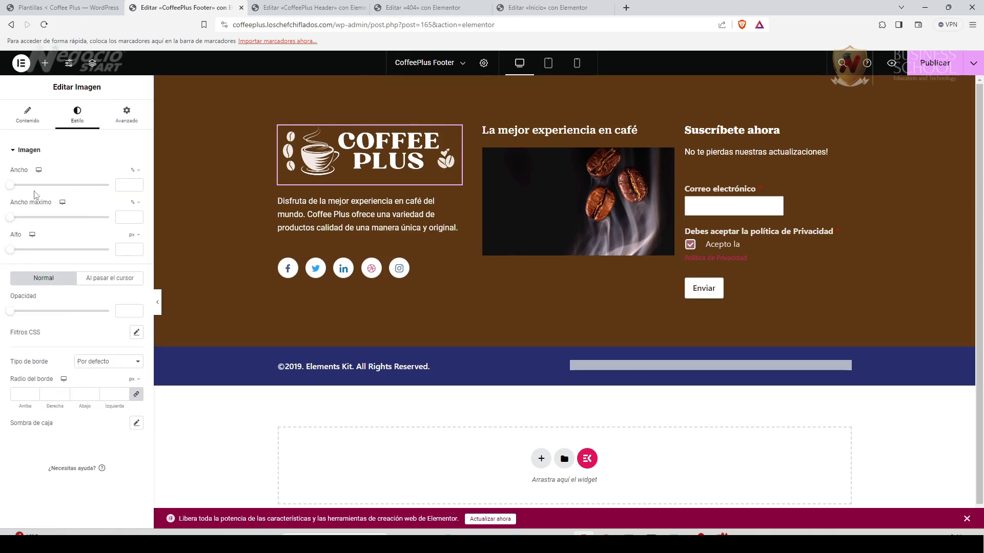
pyautogui.moveTo(15, 192); pyautogui.dragTo(93, 193)
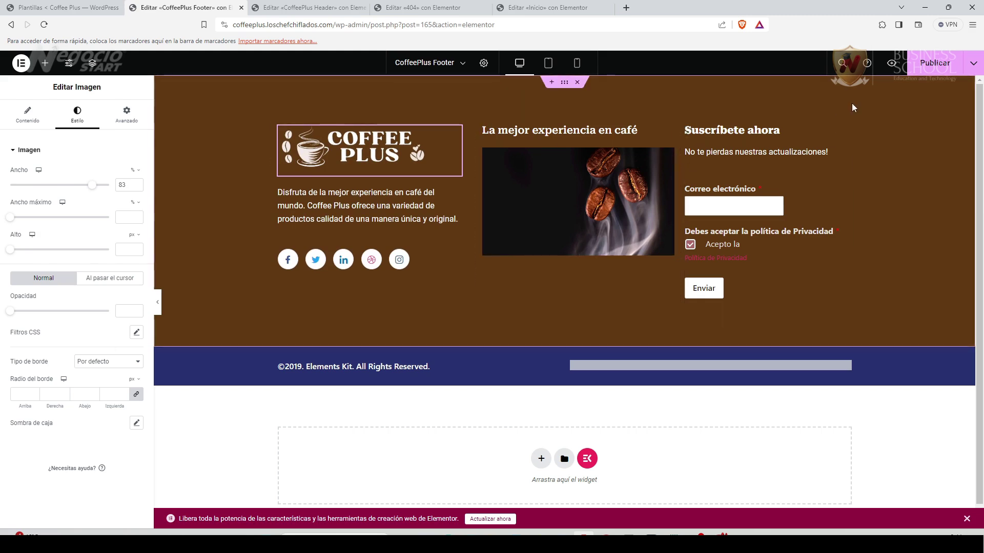
pyautogui.click(947, 62)
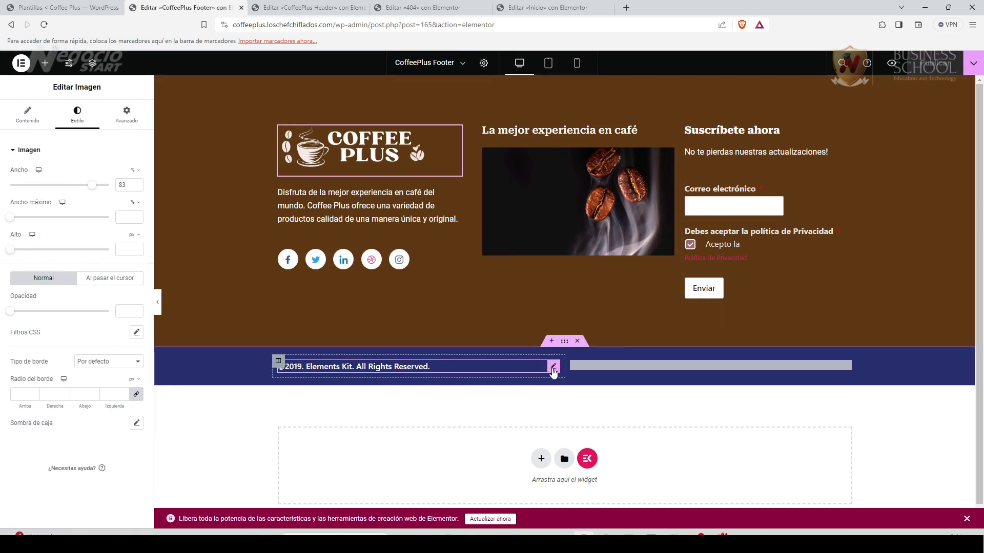
# Change the copyright heading to '©2024. Todos los Derechos Reservados Coffee Plus'.
pyautogui.click(541, 372)
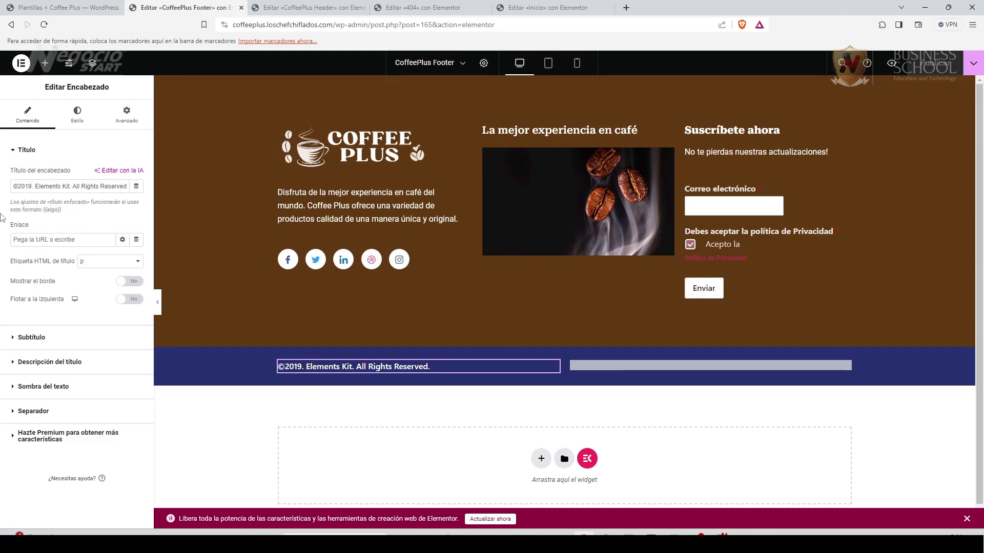
pyautogui.moveTo(25, 187); pyautogui.dragTo(29, 189)
pyautogui.write('24')
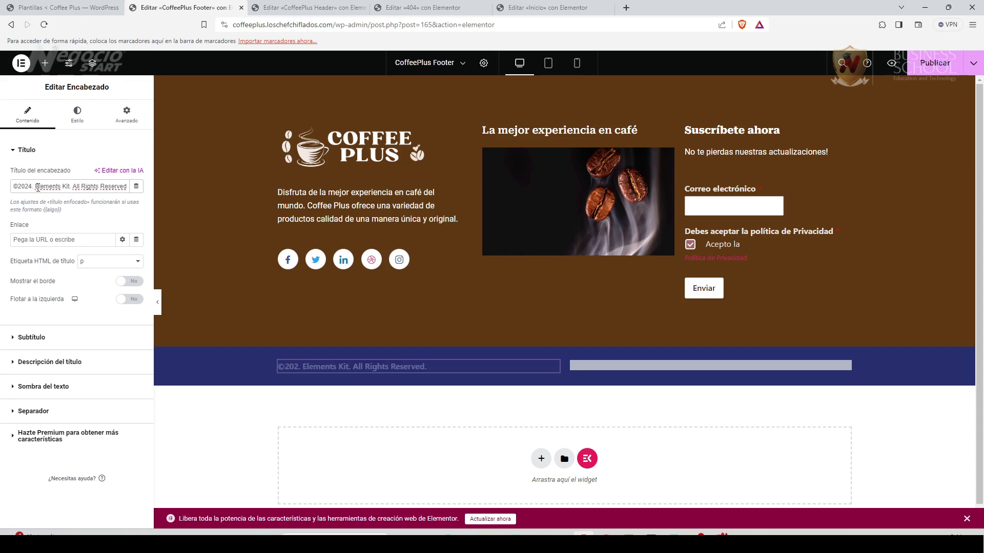
pyautogui.moveTo(36, 187); pyautogui.dragTo(127, 188)
pyautogui.write('Todos los Derechos Reservados Coffee Plus')
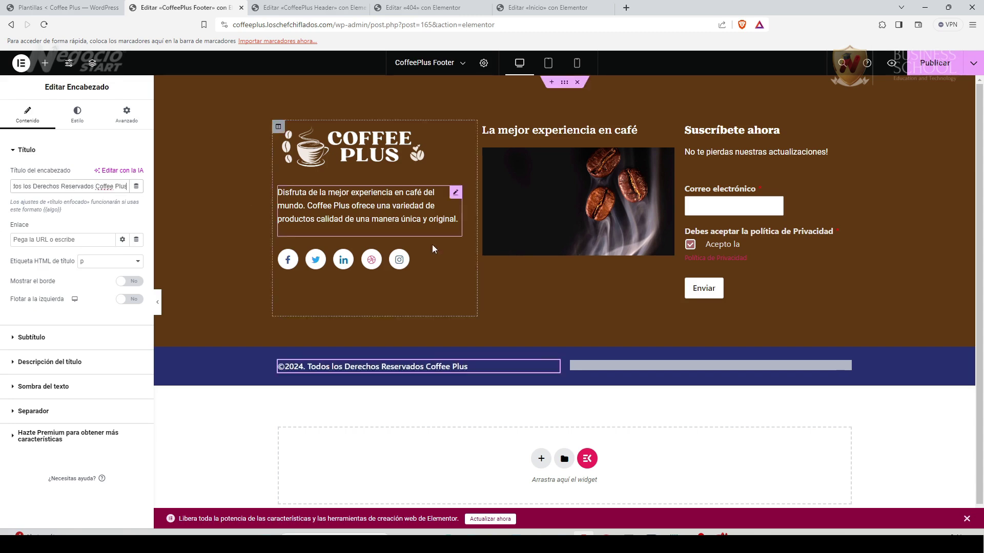
# Delete the right-column page list and put a copy of the copyright heading there.
pyautogui.click(846, 367)
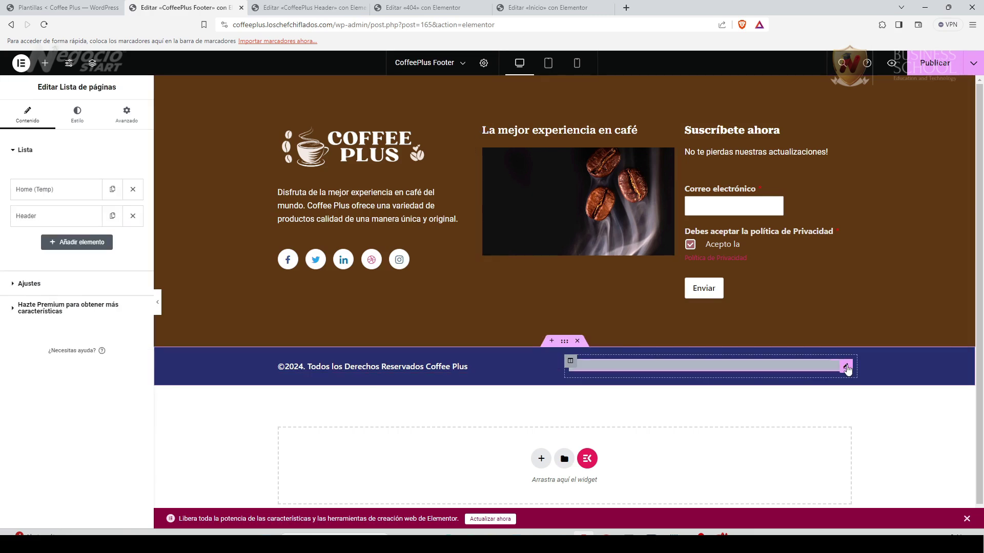
pyautogui.rightClick(848, 369)
pyautogui.click(851, 519)
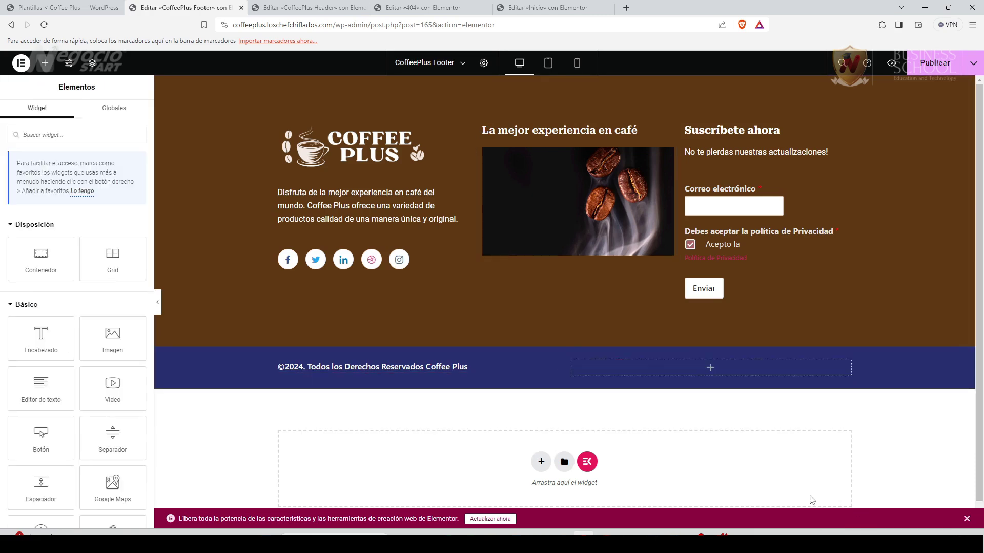
pyautogui.rightClick(553, 369)
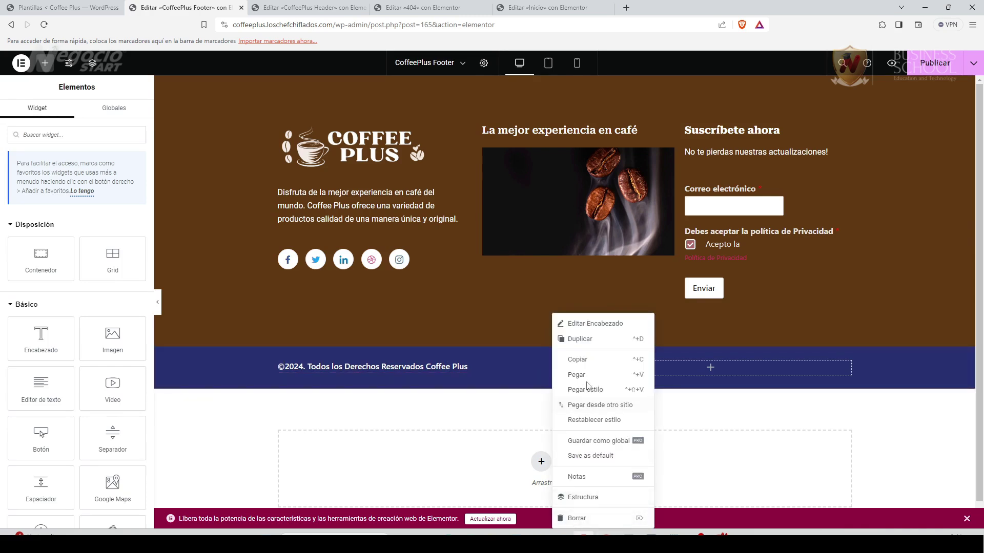
pyautogui.click(581, 339)
pyautogui.moveTo(549, 397); pyautogui.dragTo(705, 371)
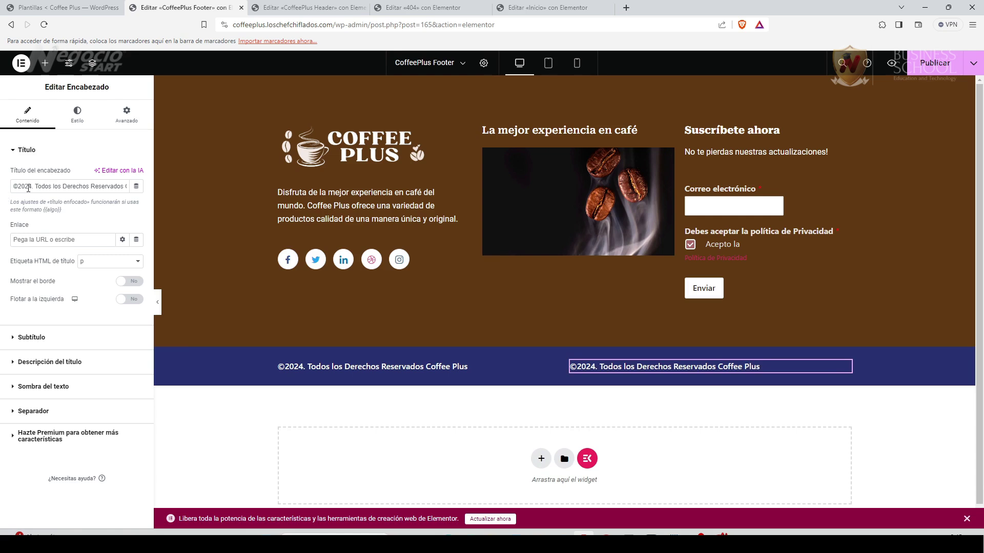
pyautogui.moveTo(14, 186); pyautogui.dragTo(134, 188)
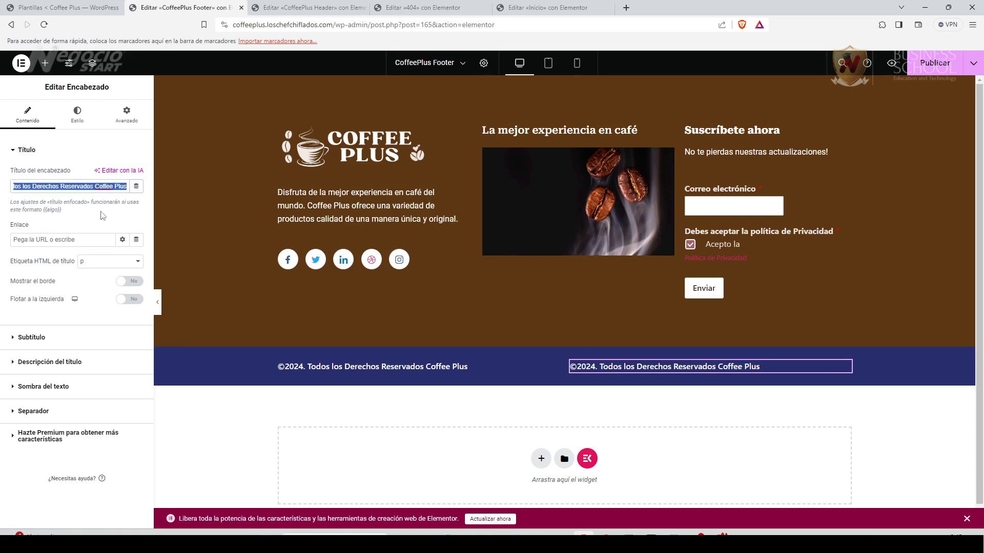
pyautogui.write('Este sitio es impulsado por CreativosEC')
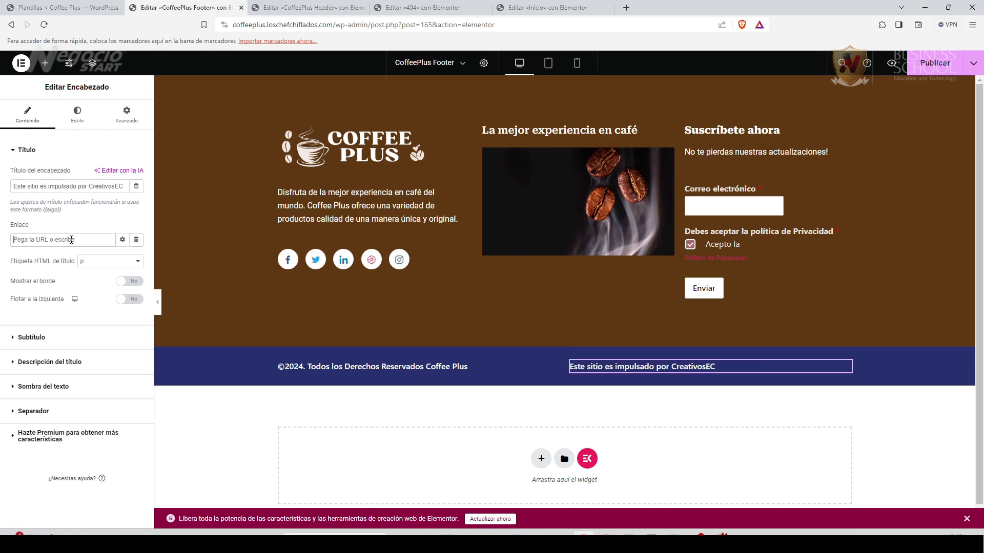
pyautogui.click(72, 239)
pyautogui.write('https://creativosec.com/')
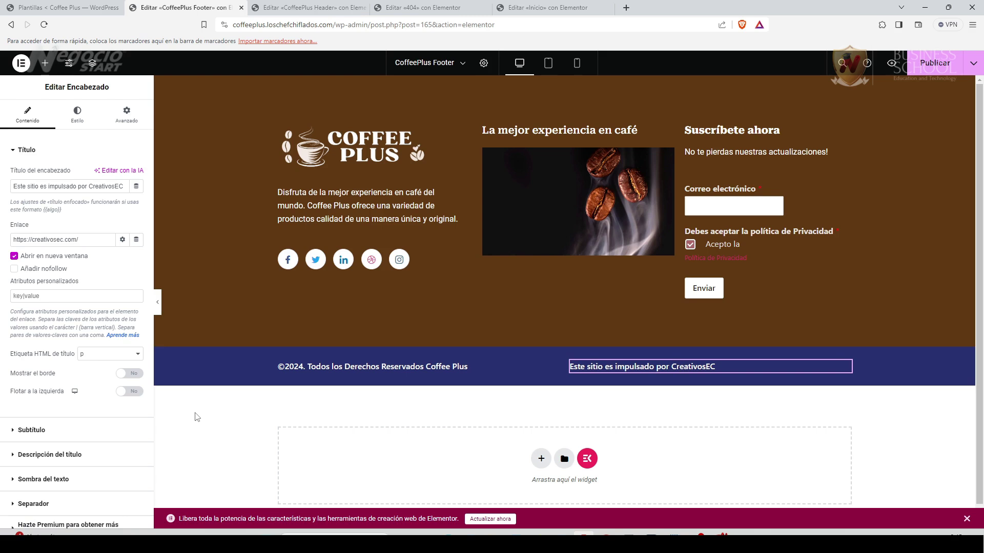
pyautogui.click(934, 63)
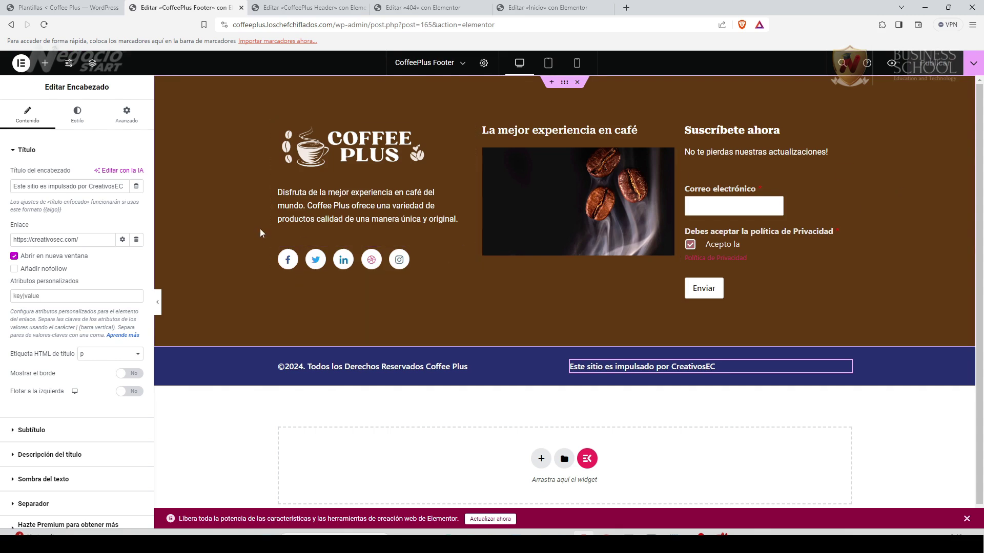
# Reload the Inicio page editor so the CoffeePlus header shows above the hero section.
pyautogui.click(542, 9)
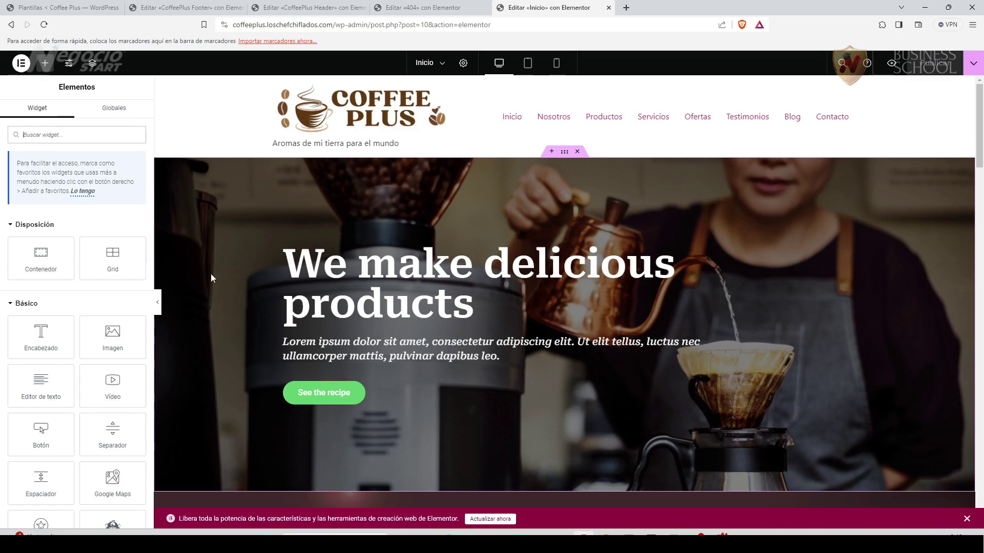
pyautogui.press('F5')
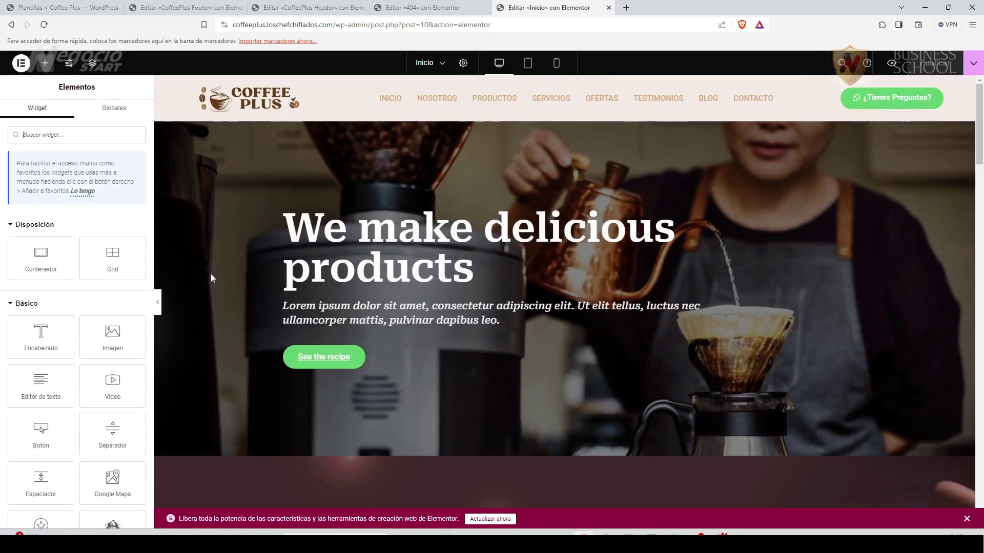
pyautogui.click(158, 305)
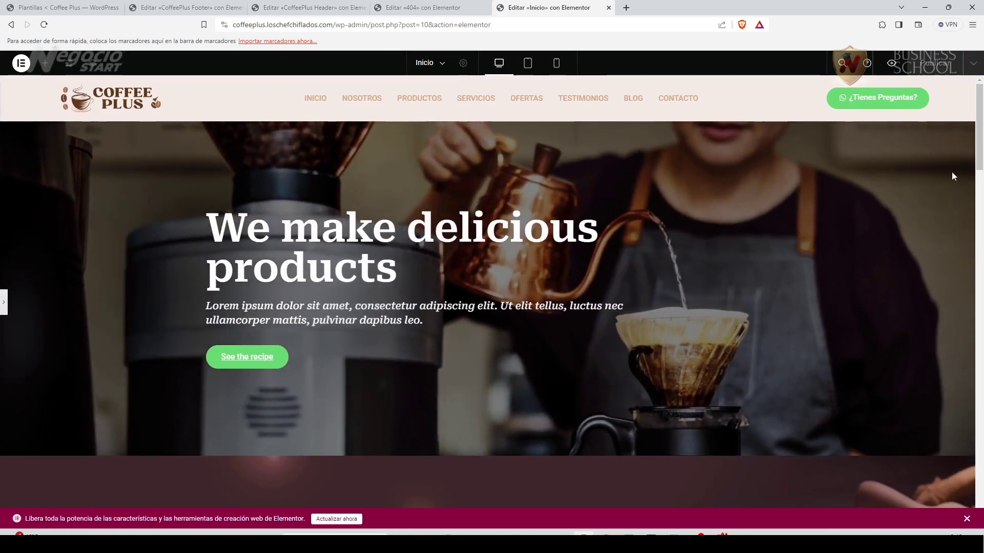
pyautogui.scroll(-15, 974, 256)
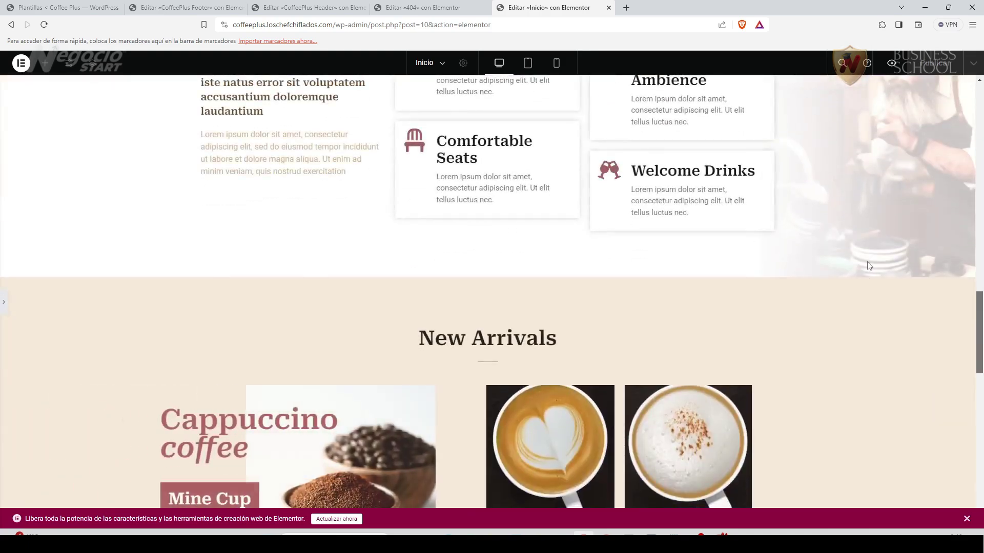
pyautogui.moveTo(980, 303); pyautogui.dragTo(979, 96)
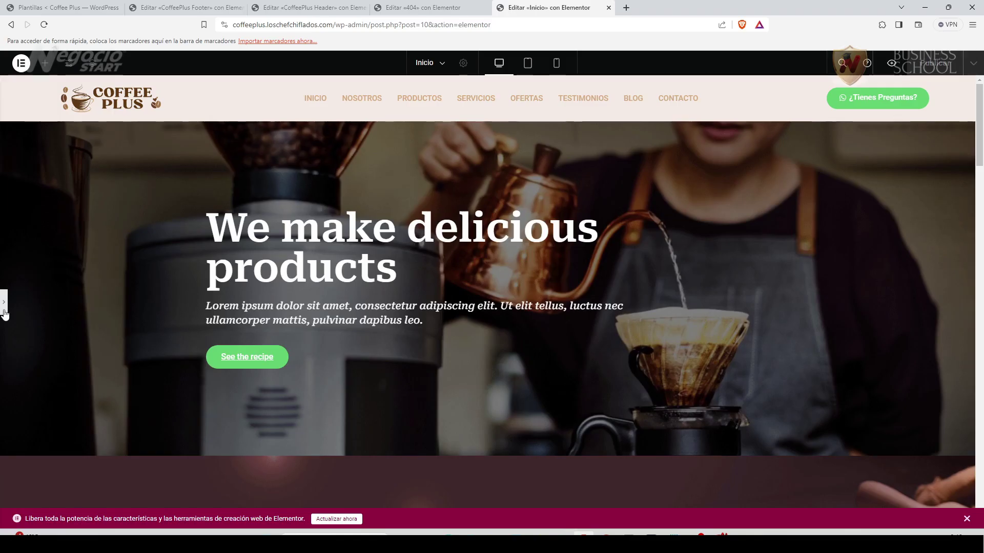
pyautogui.click(4, 314)
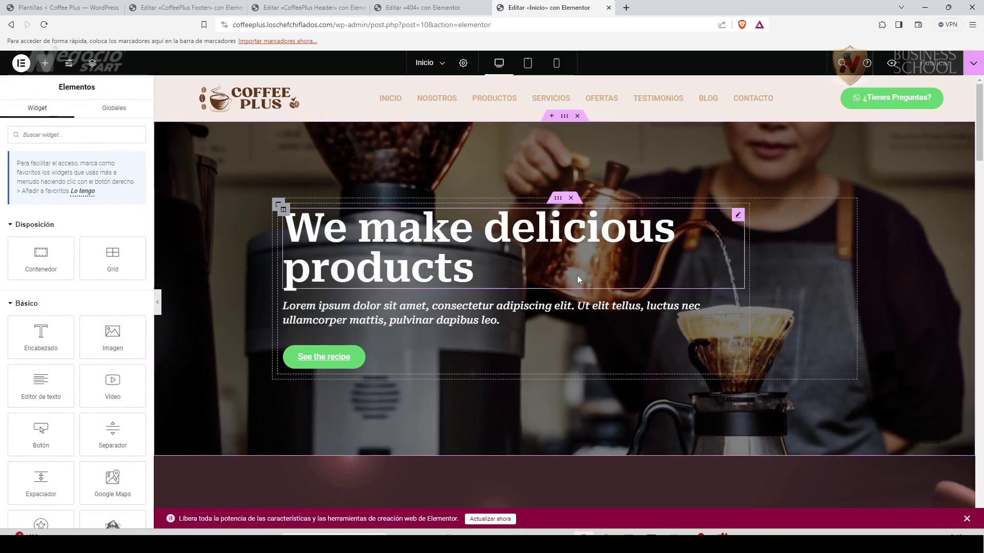
# Retitle the hero 'La mejor experiencia en café' and paste the Coffee Plus description as subtitle.
pyautogui.click(737, 215)
pyautogui.tripleClick(11, 181)
pyautogui.write('La mejor ')
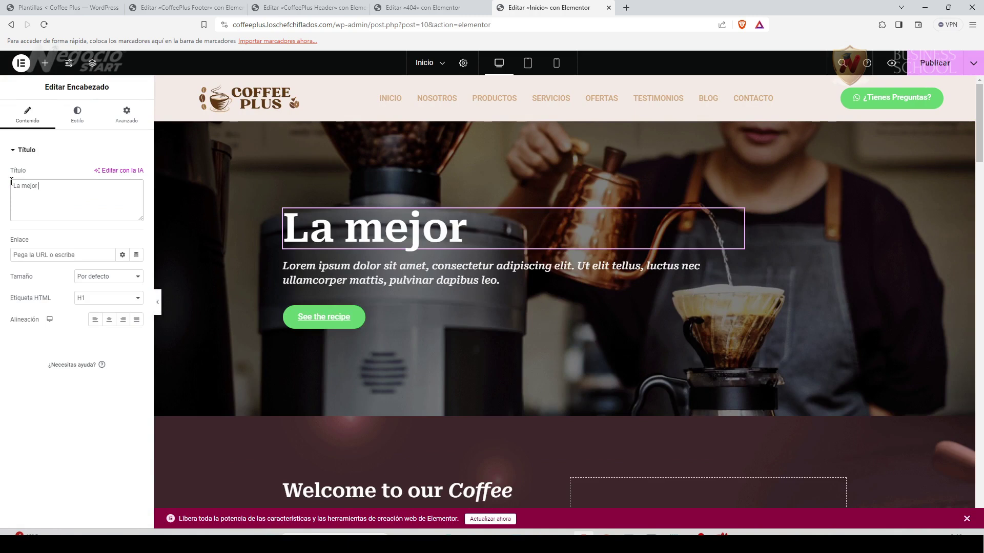
pyautogui.write('experienc')
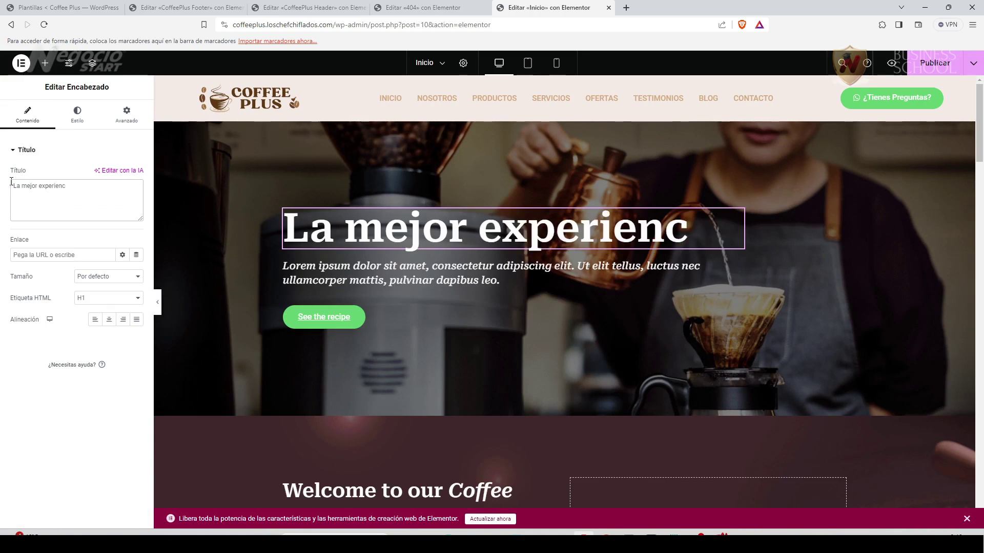
pyautogui.write('ia en café')
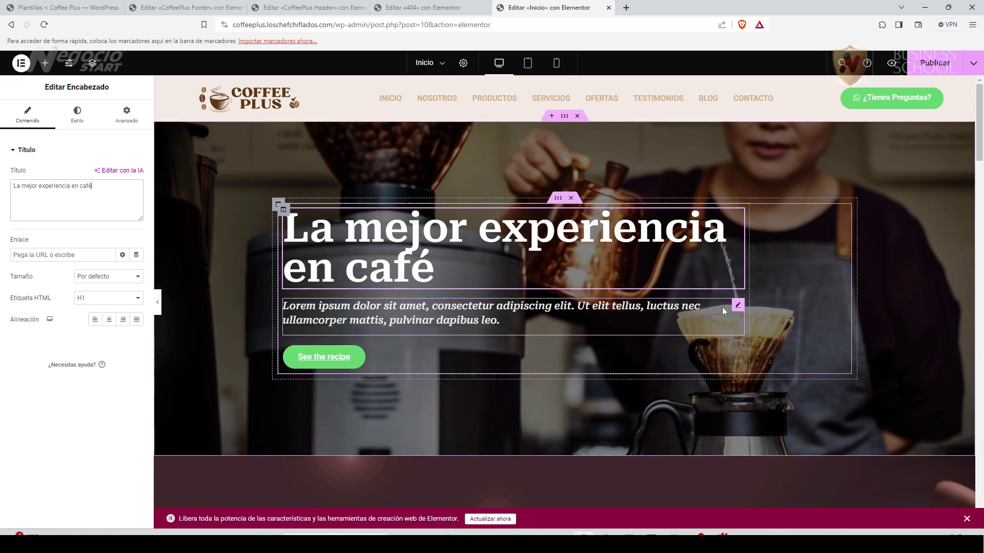
pyautogui.click(738, 307)
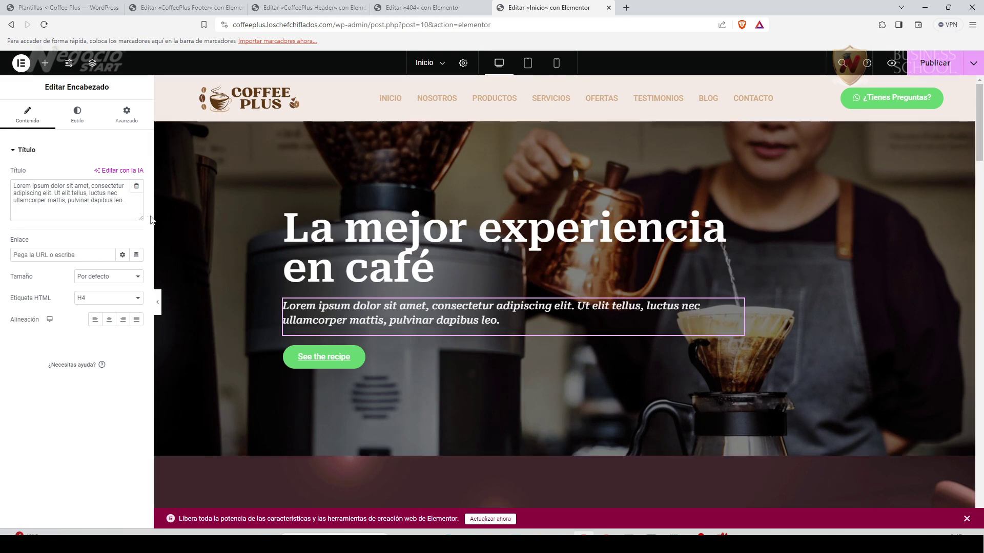
pyautogui.moveTo(124, 201); pyautogui.dragTo(2, 183)
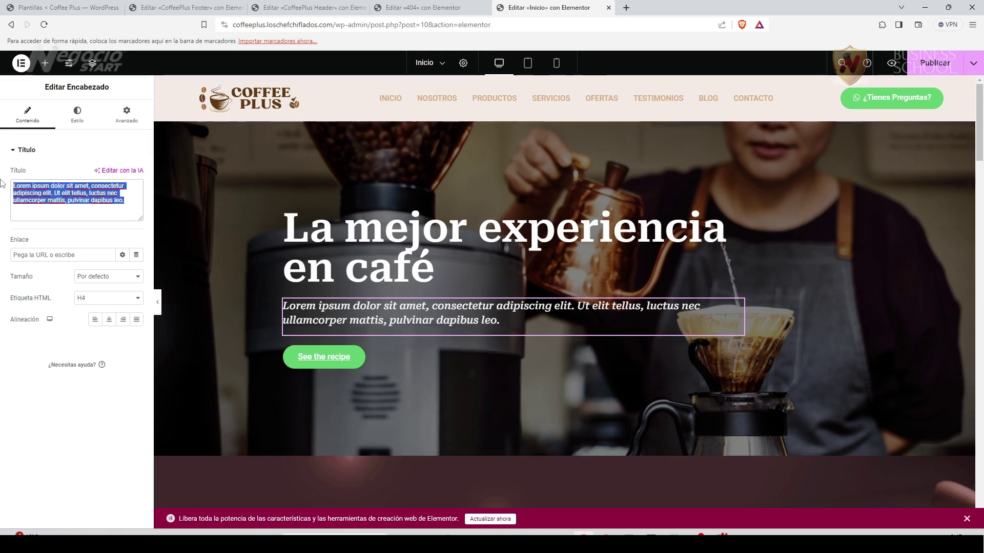
pyautogui.write('Coffee Plus ofrece una variedad de productos calidad de una manera única y original.')
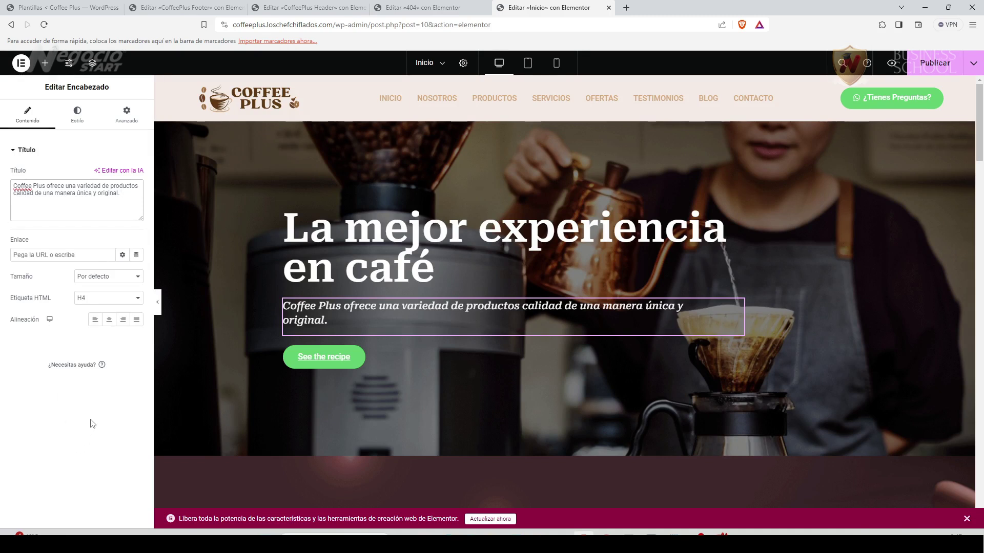
# Set the hero subtitle's typography font family to Roboto.
pyautogui.click(87, 121)
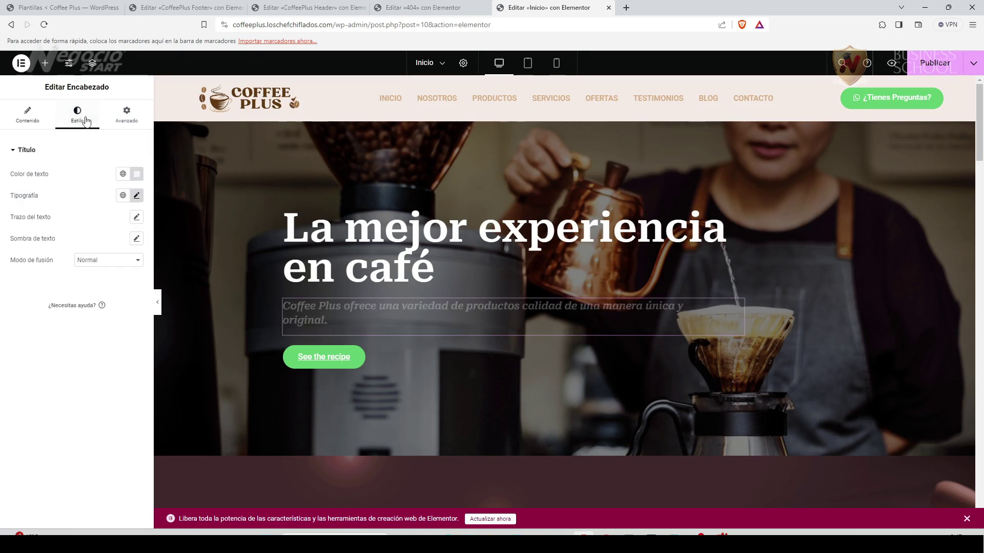
pyautogui.click(137, 197)
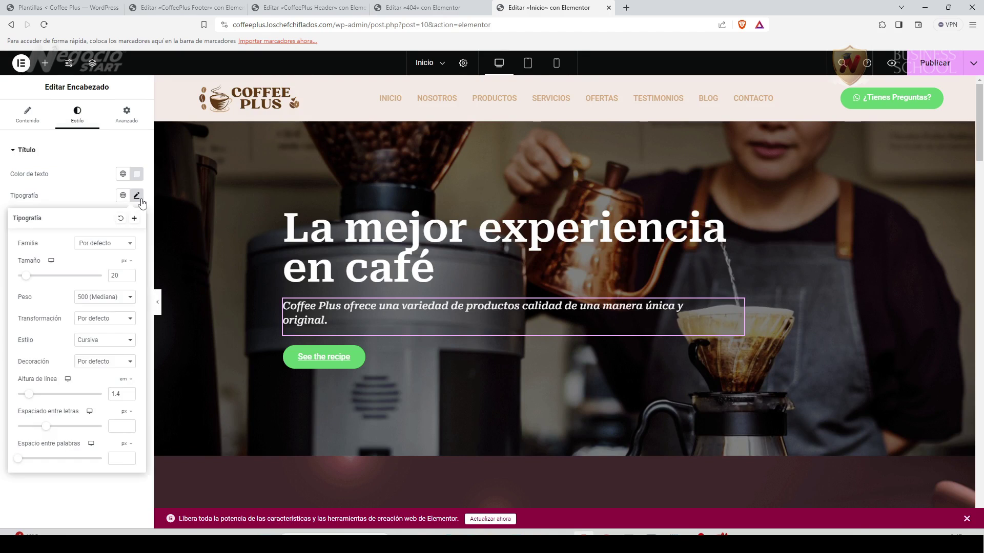
pyautogui.click(128, 244)
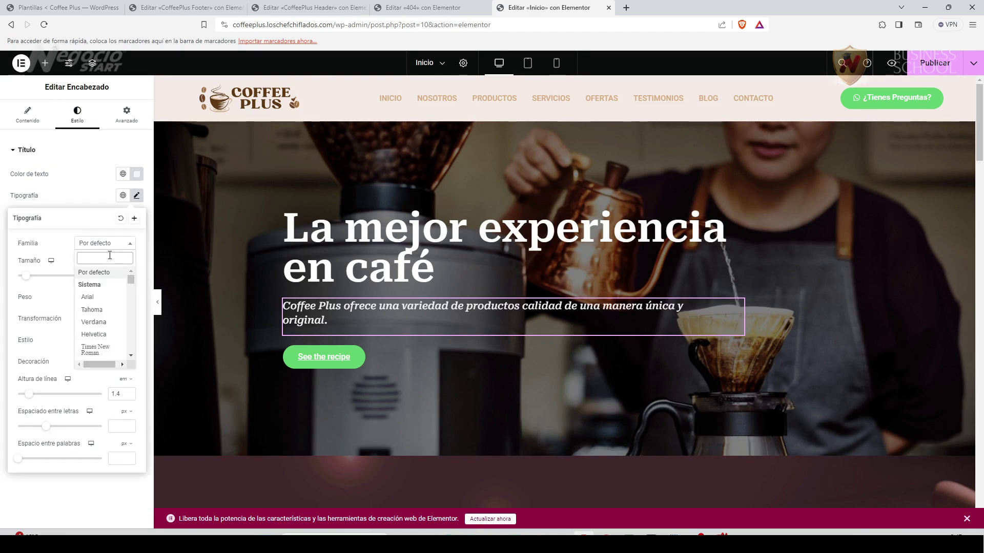
pyautogui.write('roboir')
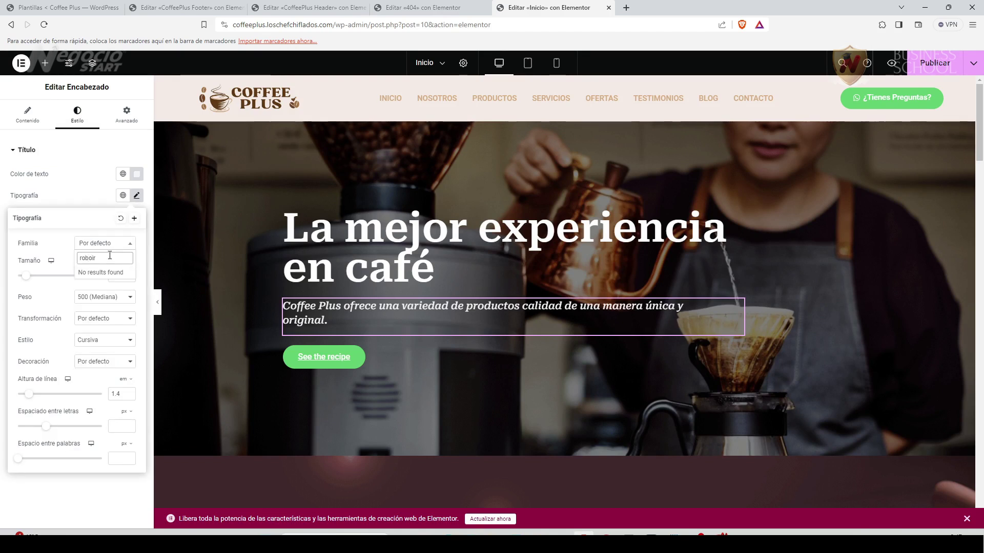
pyautogui.press('BackSpace')
pyautogui.press('BackSpace')
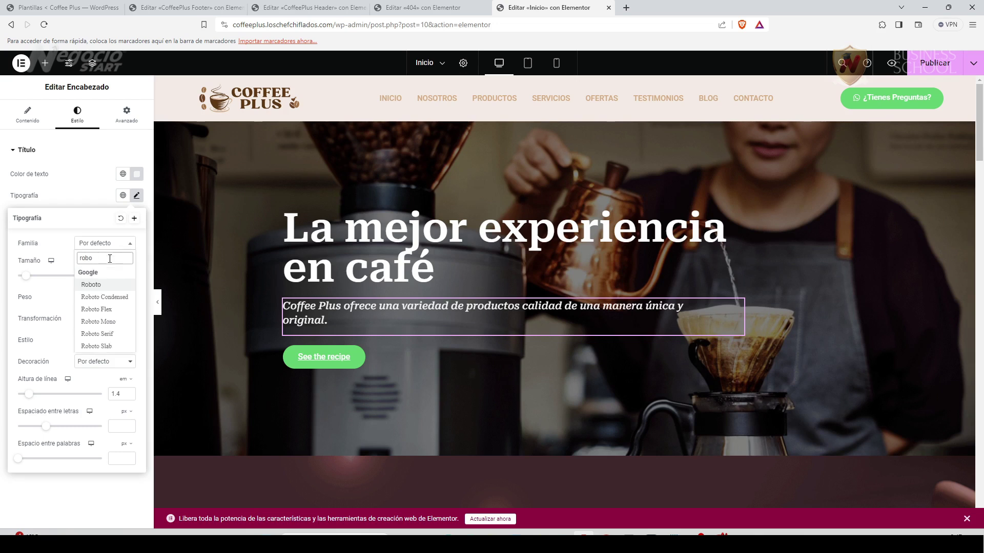
pyautogui.click(95, 287)
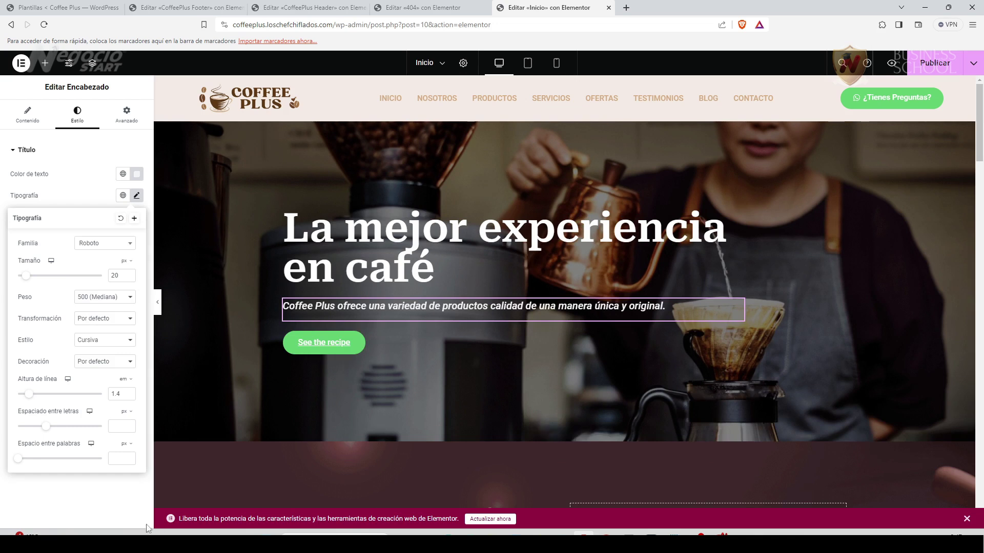
pyautogui.click(79, 501)
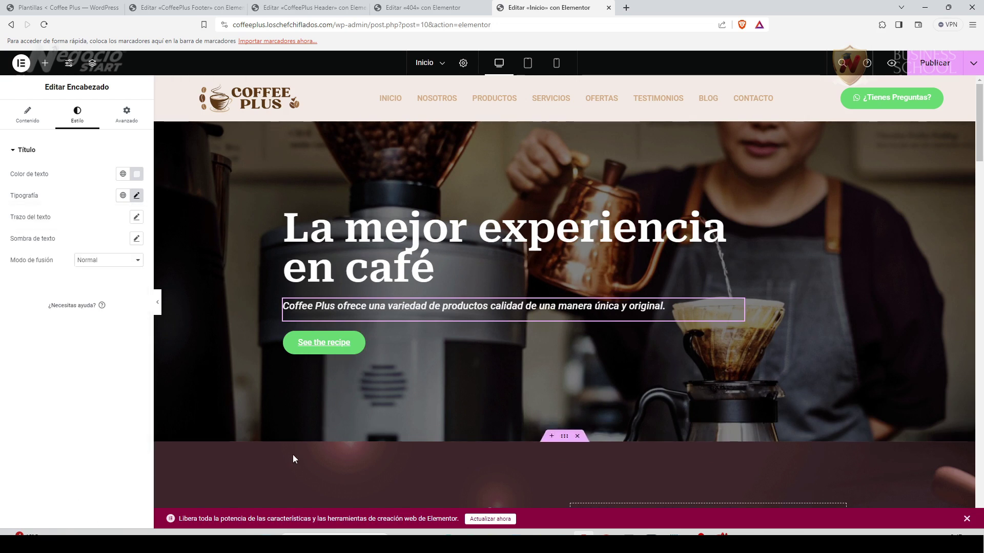
# Change the hero button label from 'See the recipe' to 'Reservar ahora'.
pyautogui.click(683, 338)
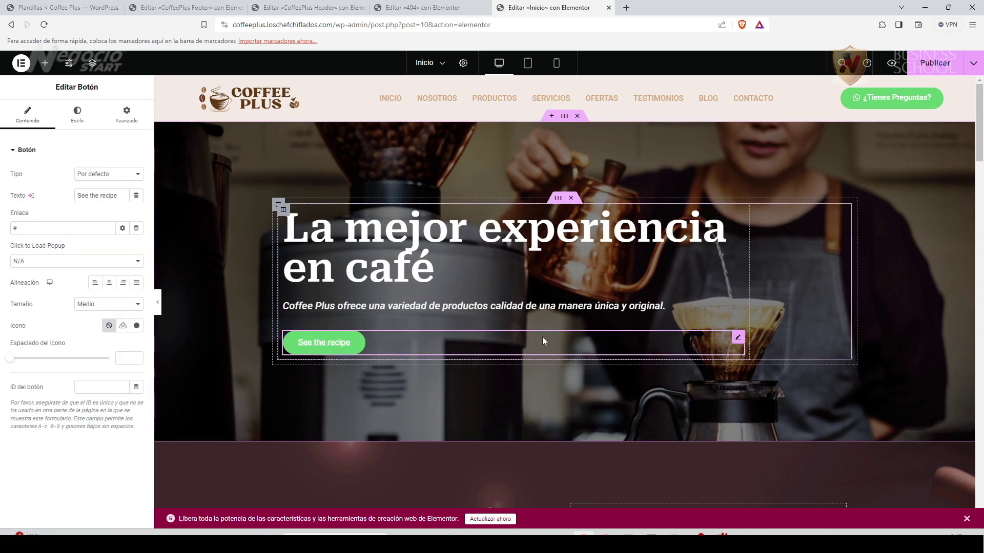
pyautogui.moveTo(117, 196); pyautogui.dragTo(65, 200)
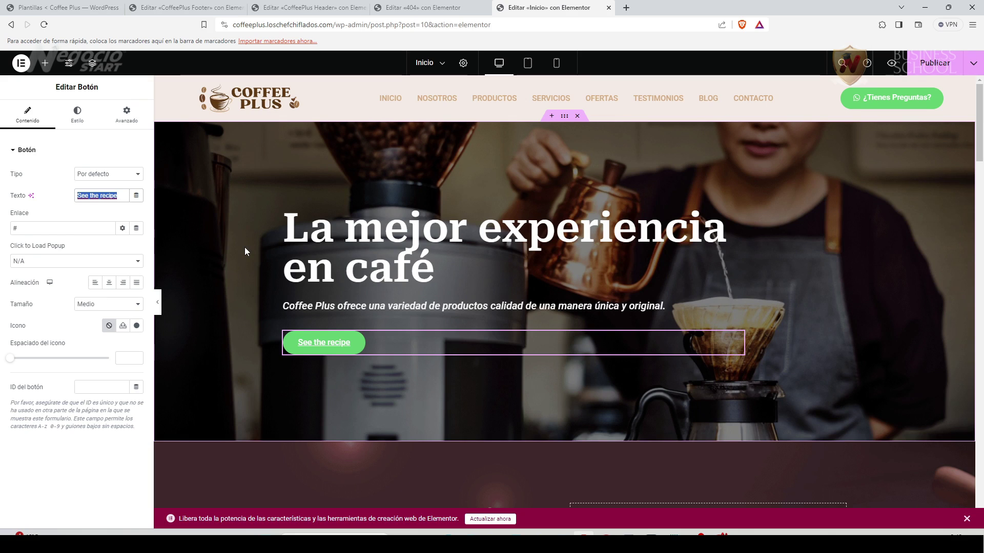
pyautogui.write('Reservar ahora')
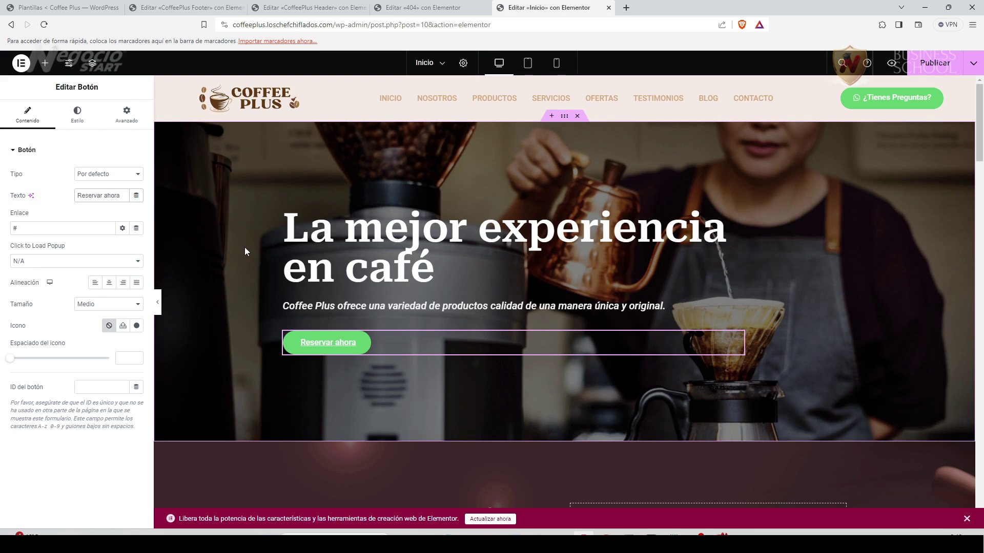
# Link the button to the ¿Tienes Preguntas? WhatsApp address, opening in a new window.
pyautogui.moveTo(23, 228); pyautogui.dragTo(4, 233)
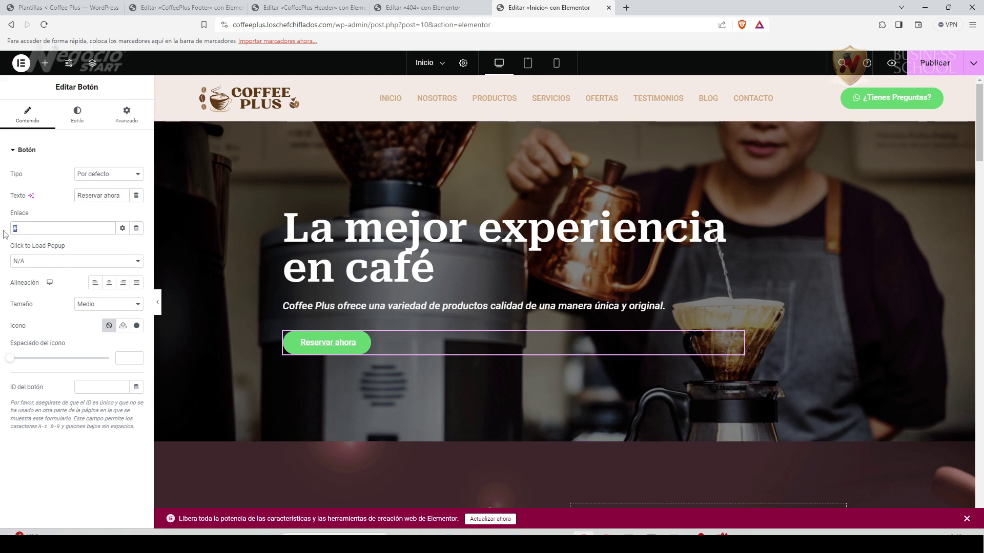
pyautogui.rightClick(877, 96)
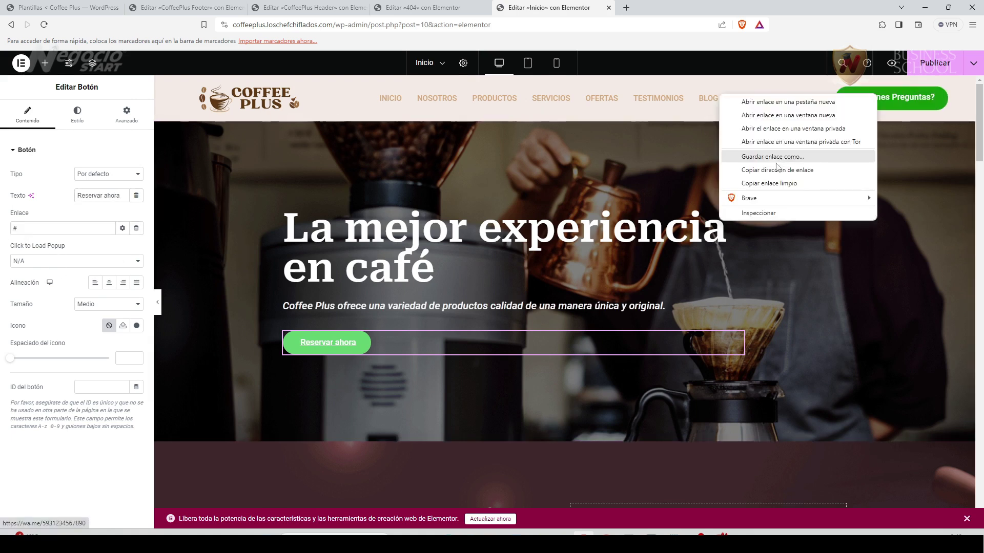
pyautogui.click(777, 170)
pyautogui.moveTo(23, 228); pyautogui.dragTo(9, 232)
pyautogui.hotkey('ctrl', 'v')
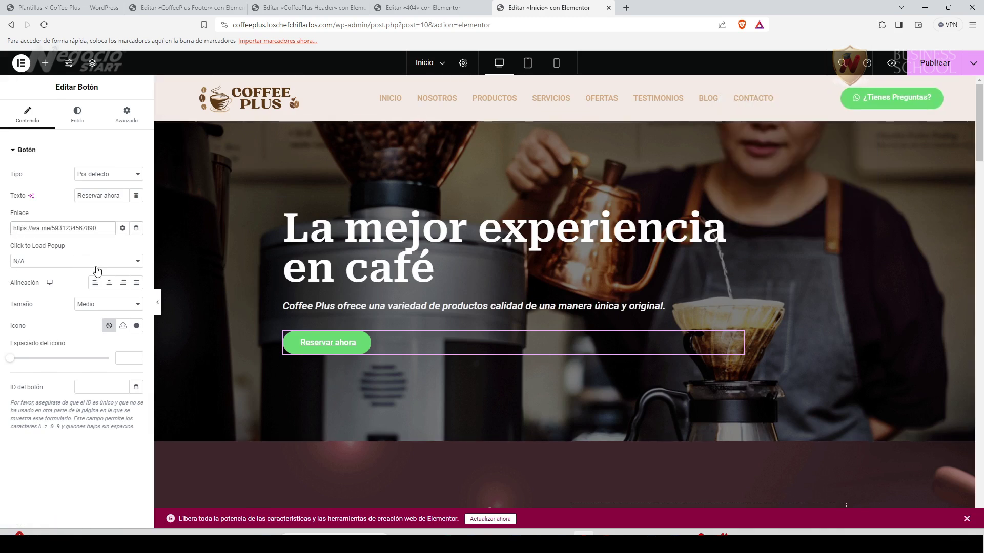
pyautogui.click(122, 228)
pyautogui.click(59, 245)
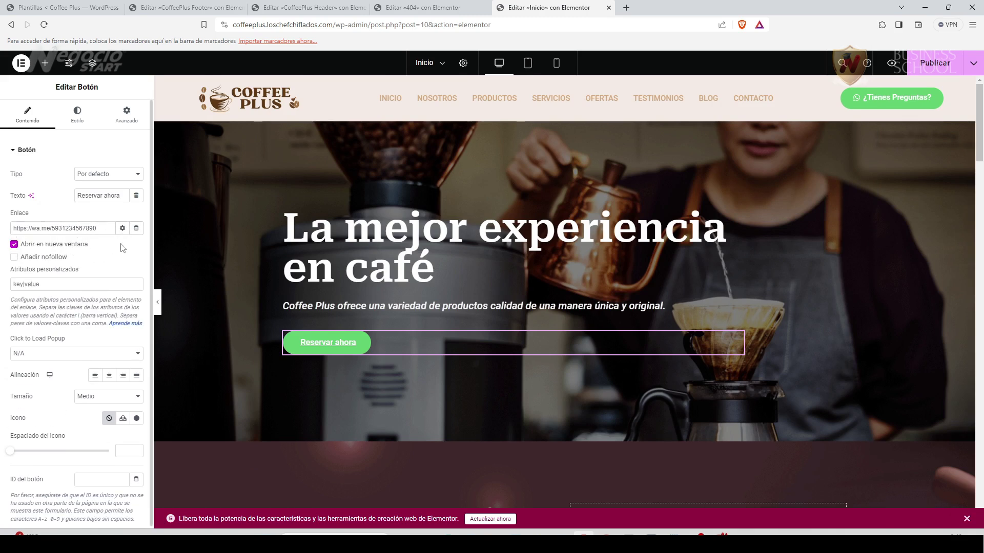
pyautogui.click(122, 228)
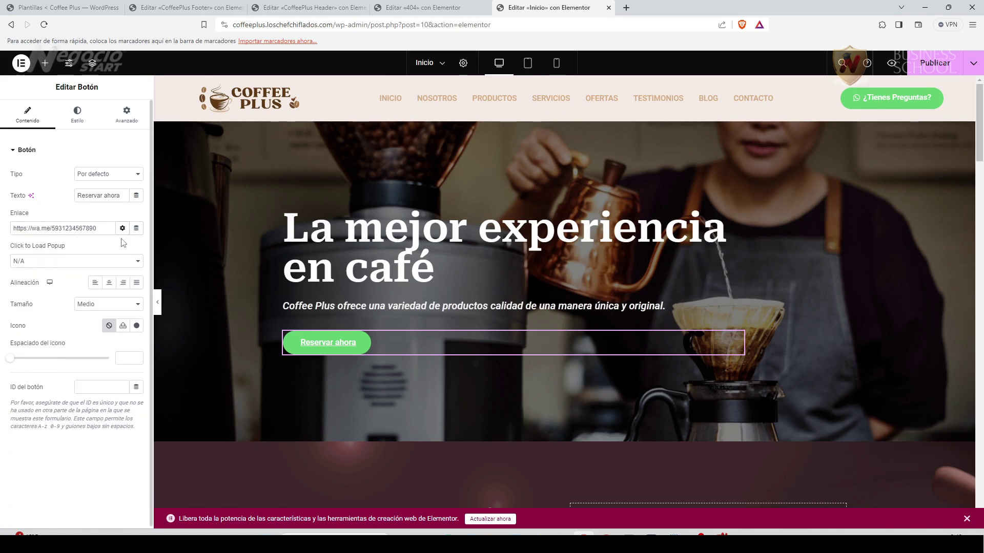
# Copy the brown hex value #603913 from the Canva logo design.
pyautogui.click(78, 115)
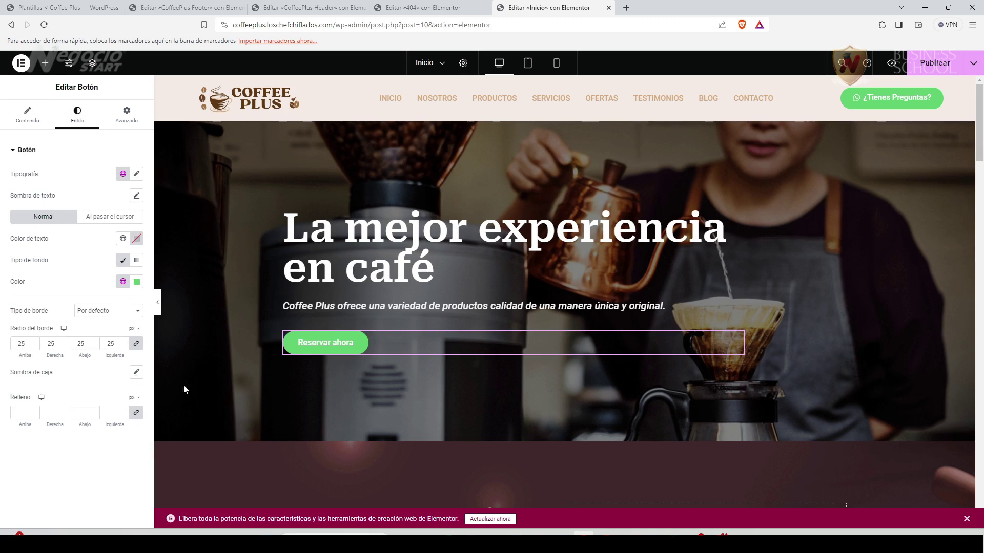
pyautogui.click(717, 533)
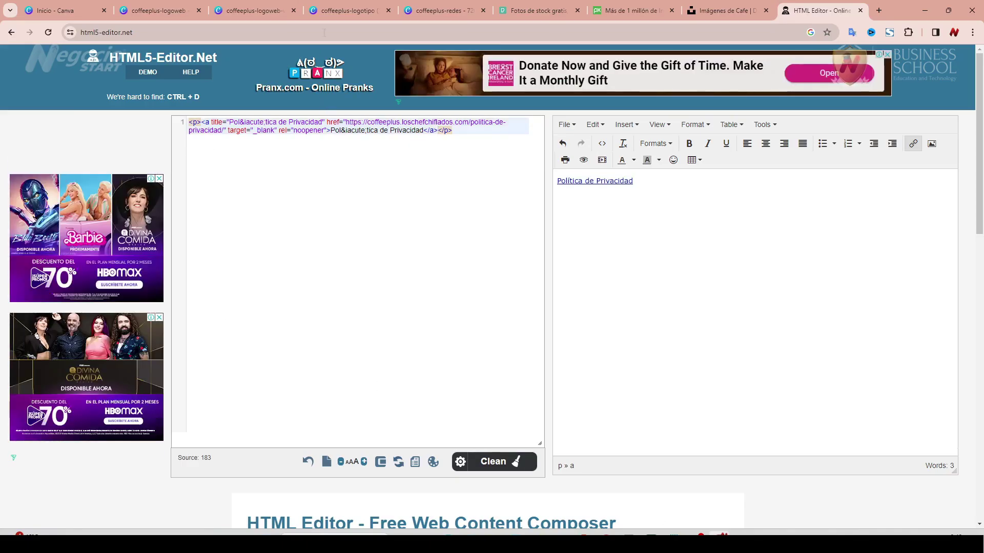
pyautogui.click(440, 10)
pyautogui.click(348, 10)
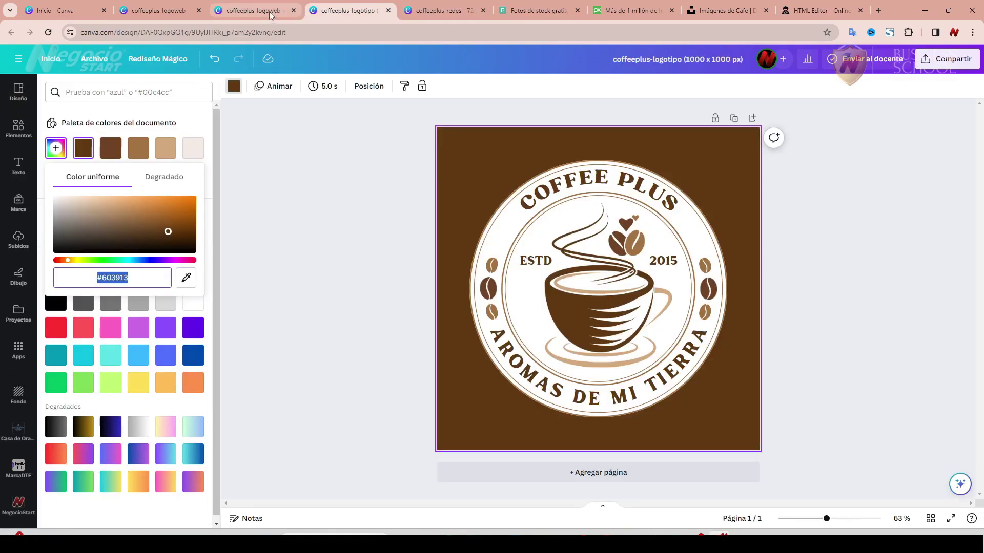
pyautogui.rightClick(123, 280)
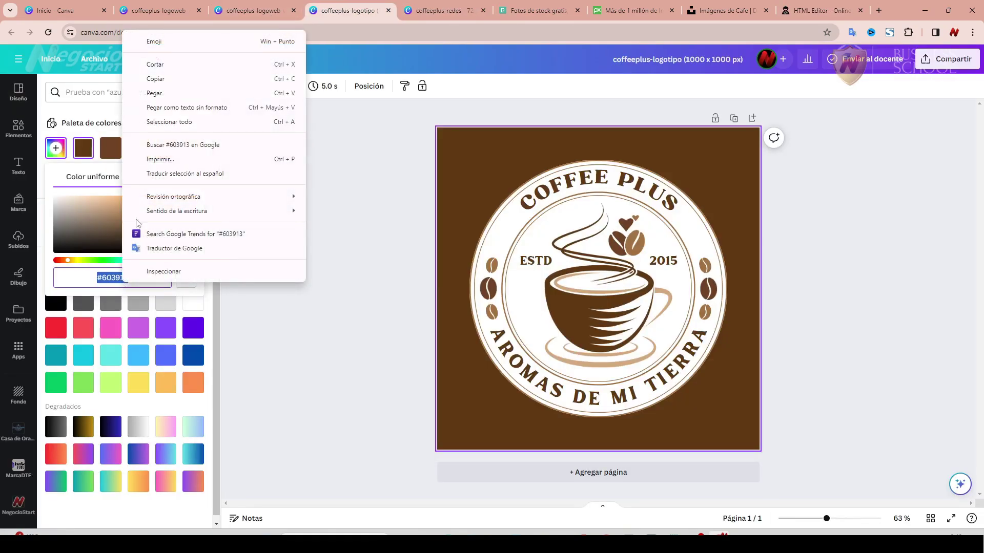
pyautogui.click(156, 79)
# Try the brown #603913 in the Reservar ahora button's background colour picker.
pyautogui.click(584, 533)
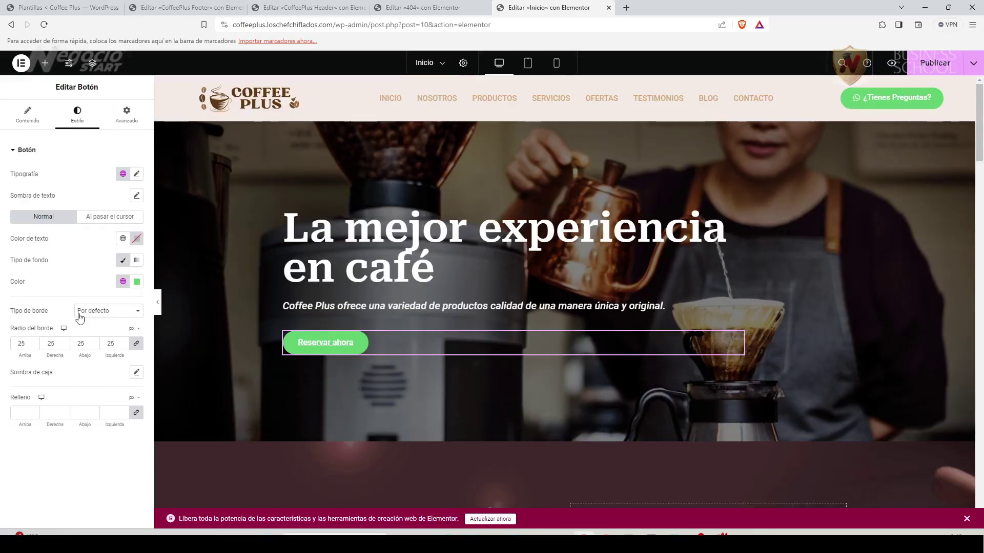
pyautogui.click(137, 281)
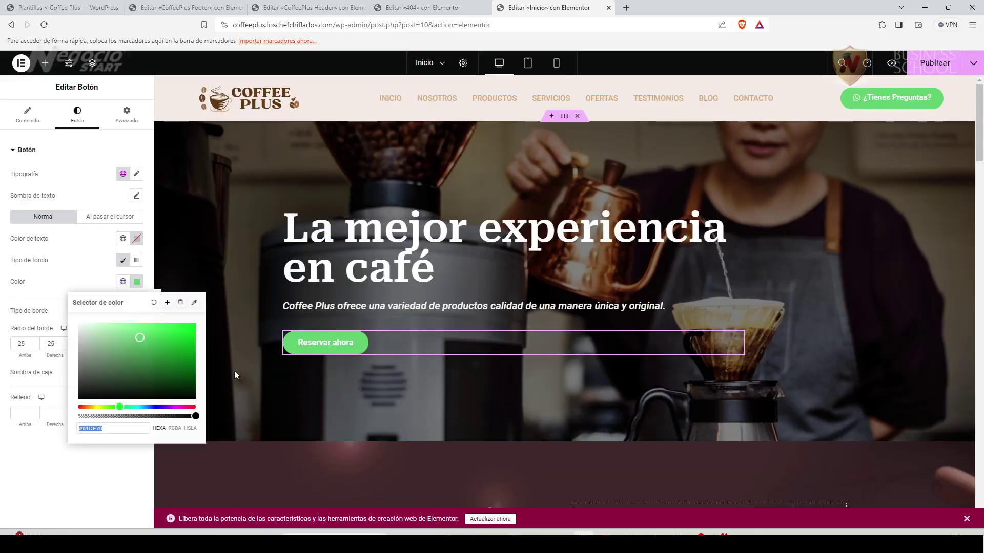
pyautogui.write('#603913')
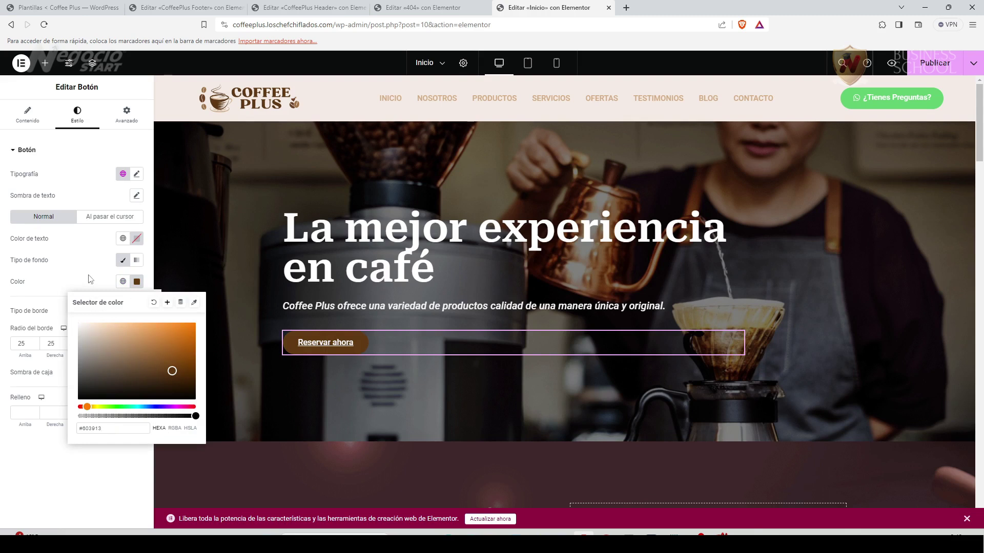
pyautogui.click(154, 303)
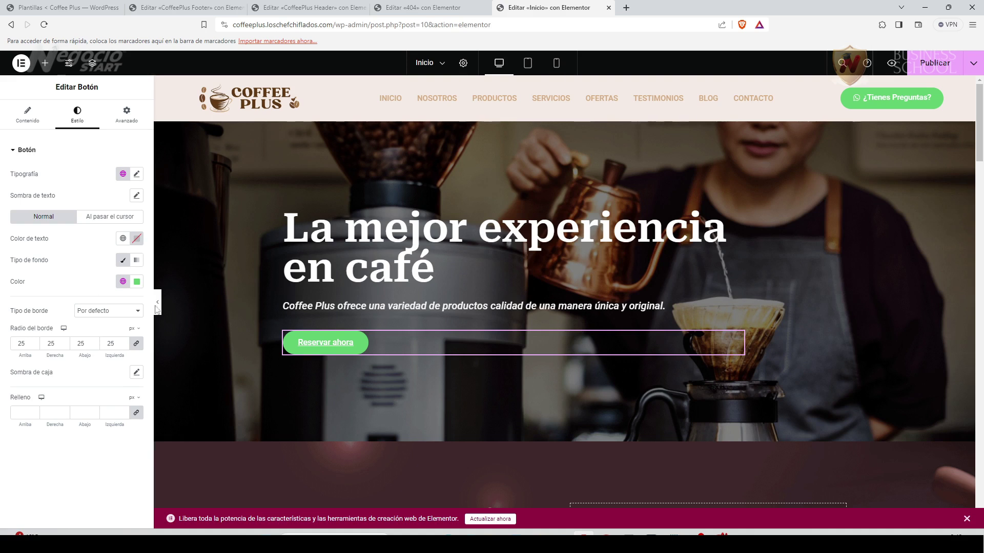
# Set the button's hover background to the Canva logo's tan #D3A97F.
pyautogui.click(117, 223)
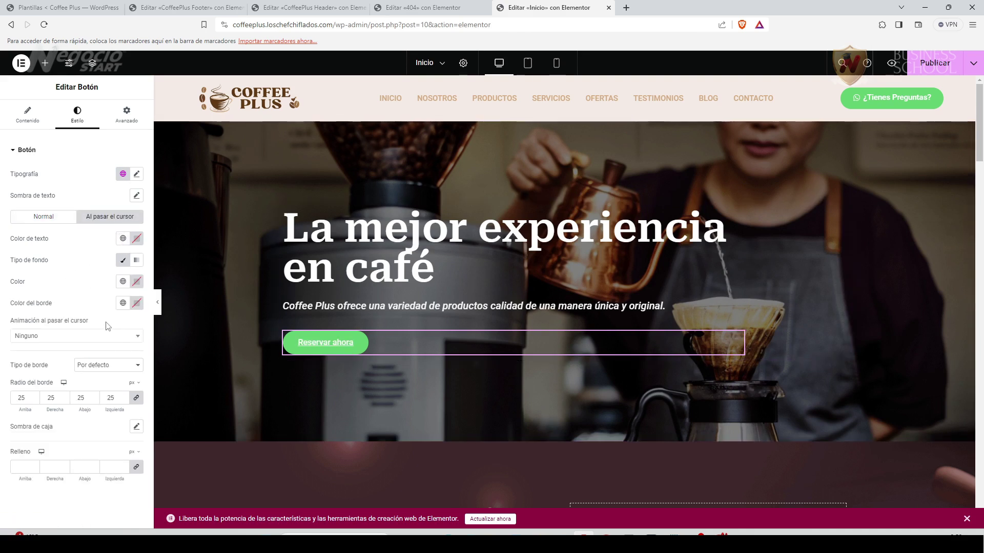
pyautogui.moveTo(720, 536)
pyautogui.click(720, 535)
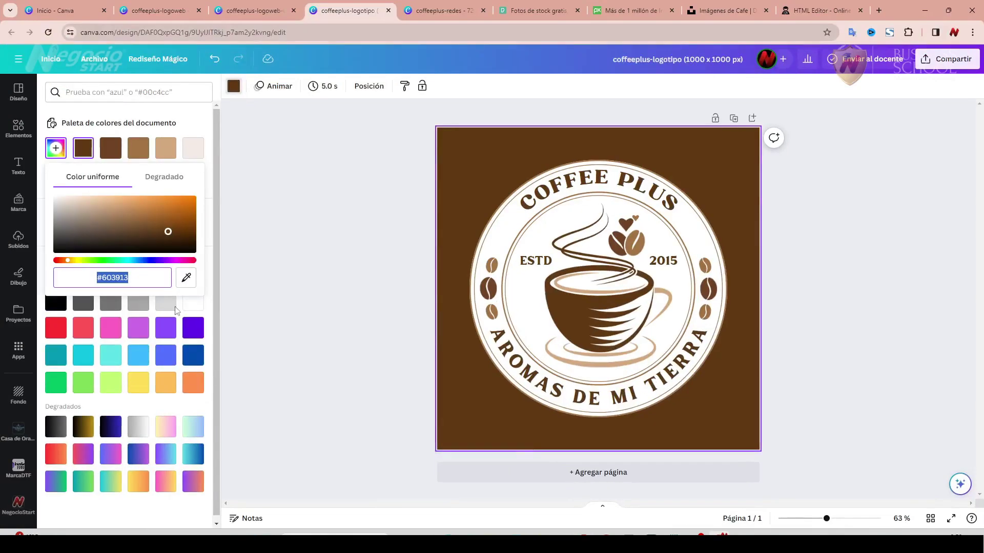
pyautogui.click(166, 149)
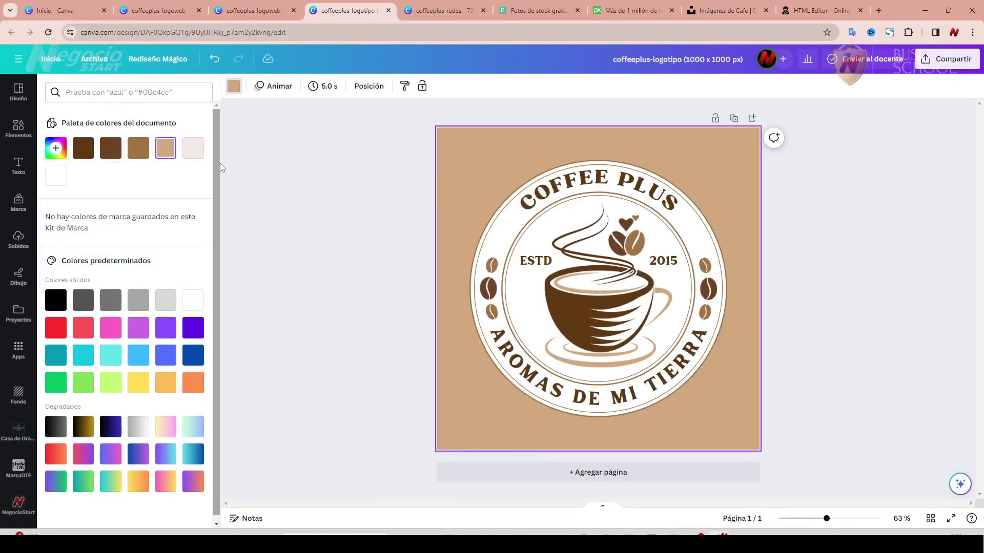
pyautogui.click(56, 148)
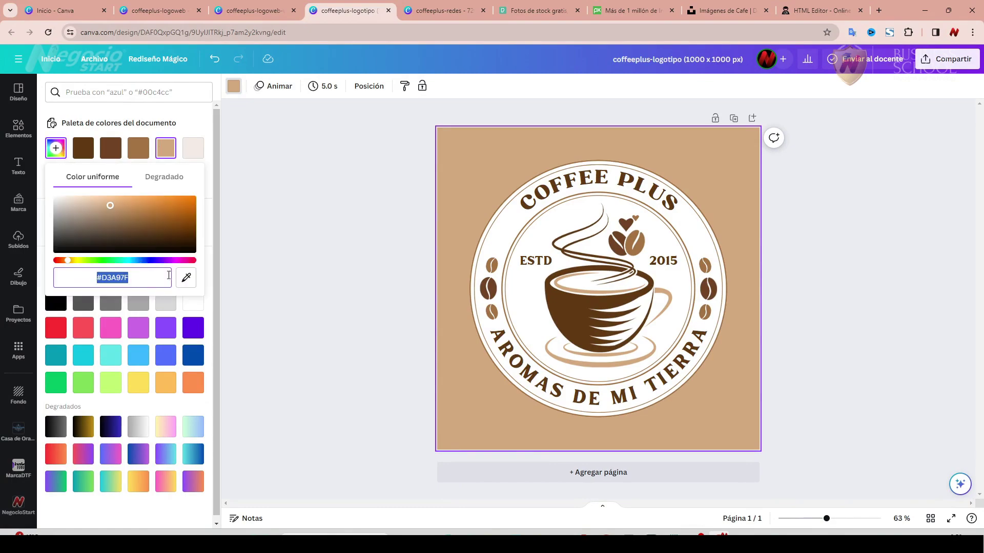
pyautogui.hotkey('ctrl', 'c')
pyautogui.hotkey('alt', 'Tab')
pyautogui.hotkey('ctrl', 'v')
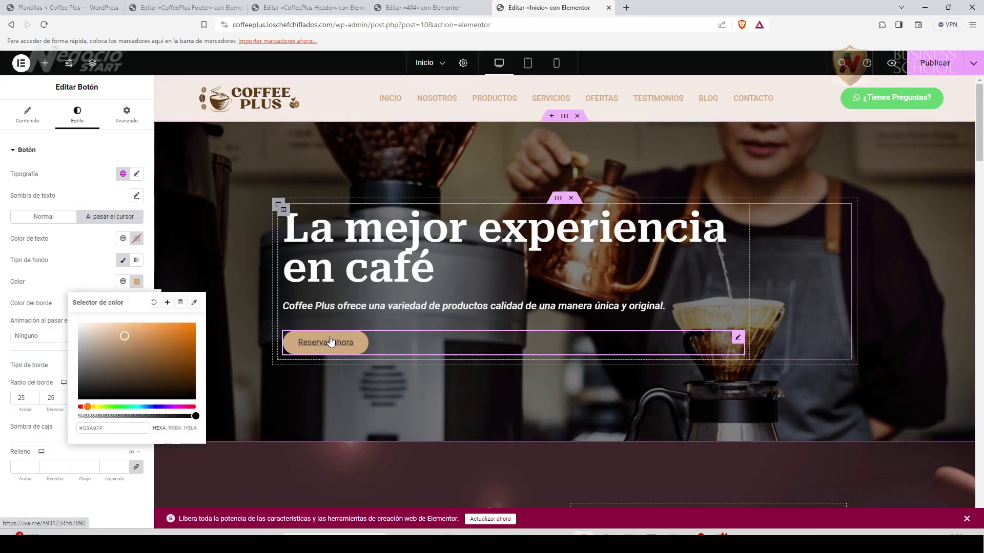
pyautogui.click(82, 263)
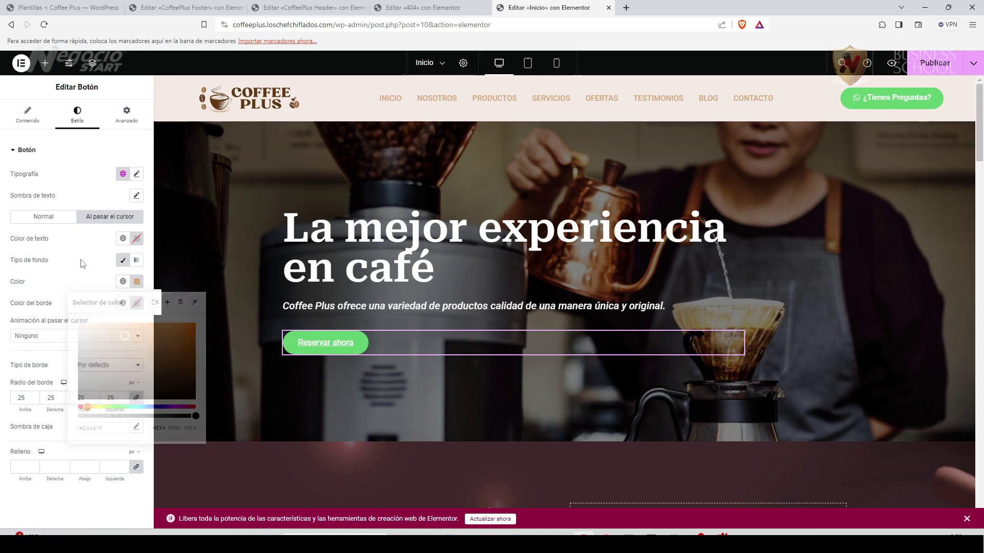
# Make the hover text colour white #FFFFFF and apply the Grow hover animation.
pyautogui.click(137, 239)
pyautogui.hotkey('ctrl', 'v')
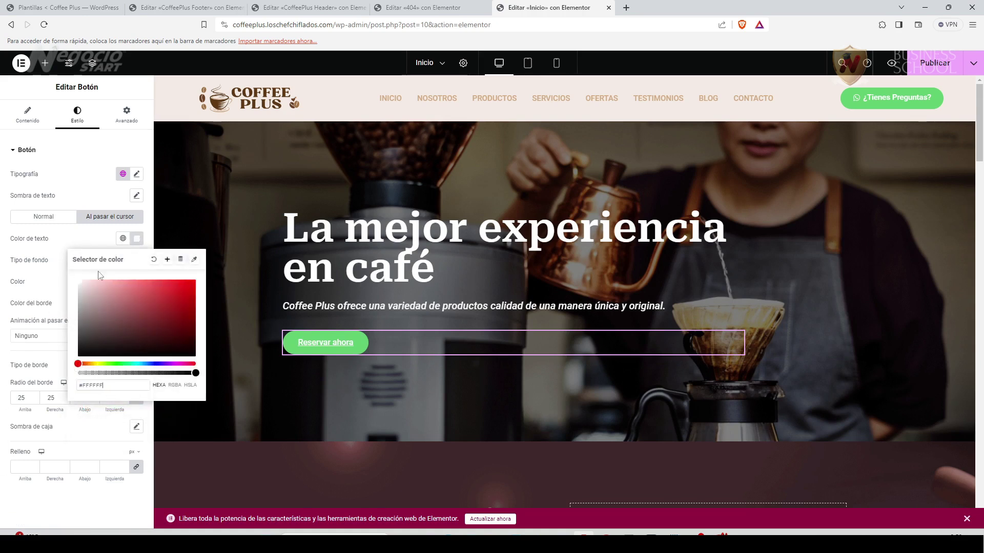
pyautogui.click(70, 242)
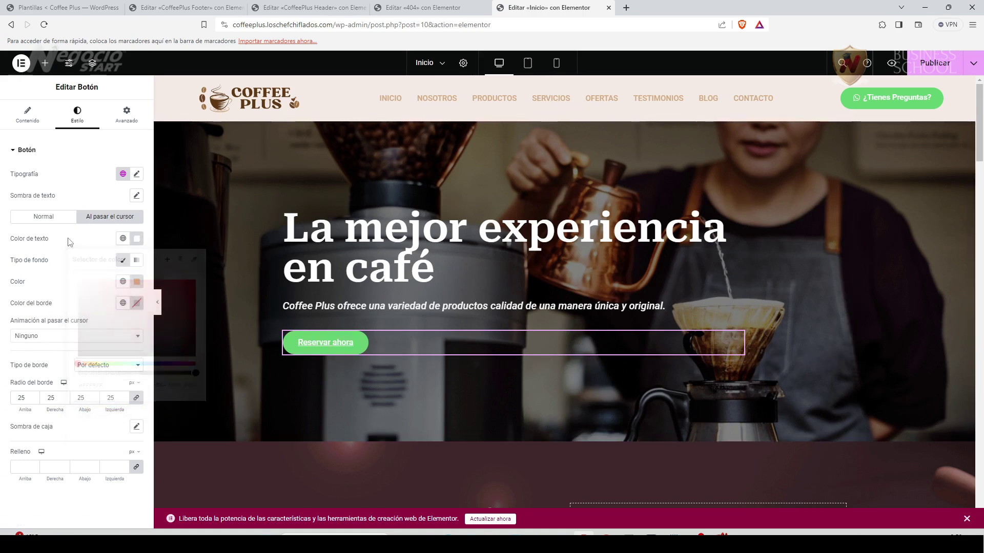
pyautogui.click(132, 337)
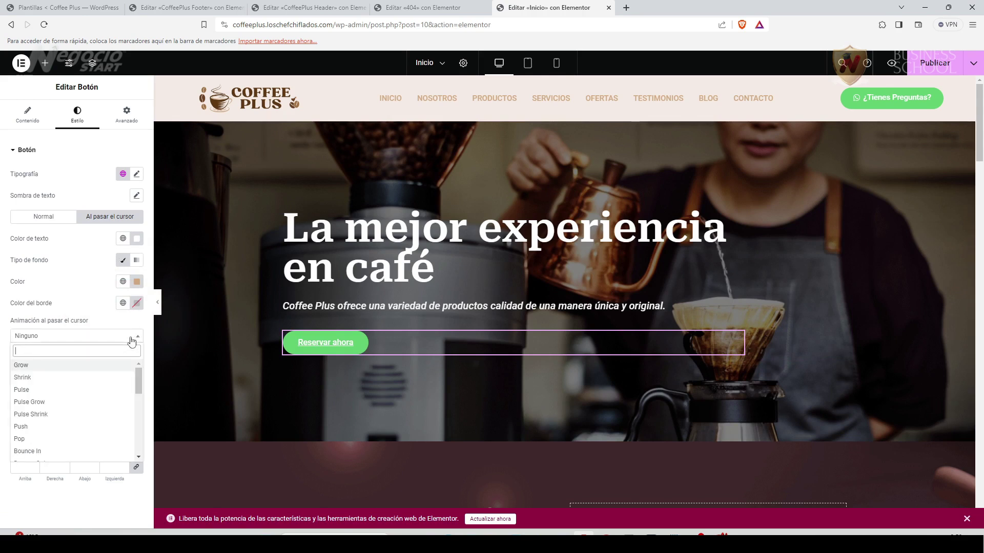
pyautogui.click(40, 367)
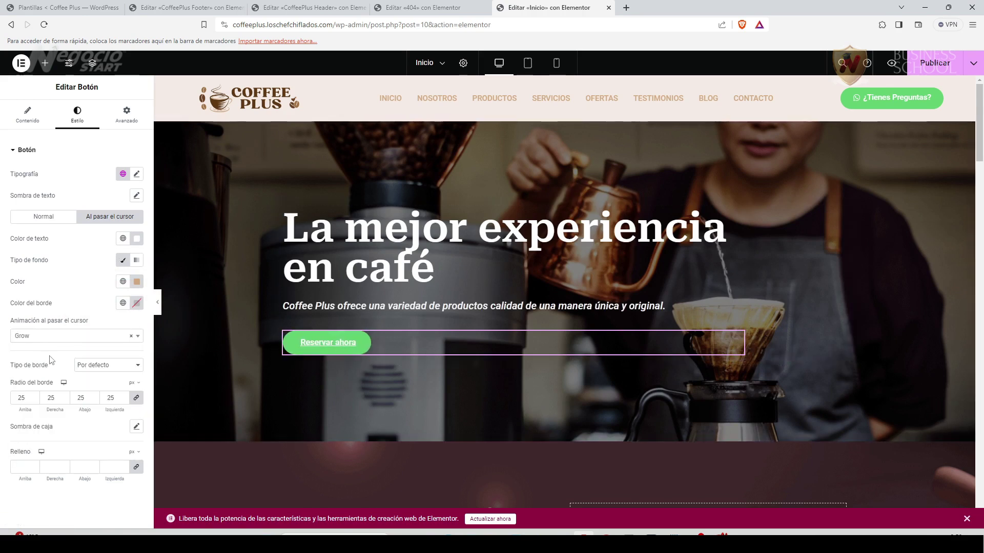
pyautogui.click(44, 216)
# Insert the WhatsApp icon from the icon library into the Reservar ahora button.
pyautogui.click(27, 114)
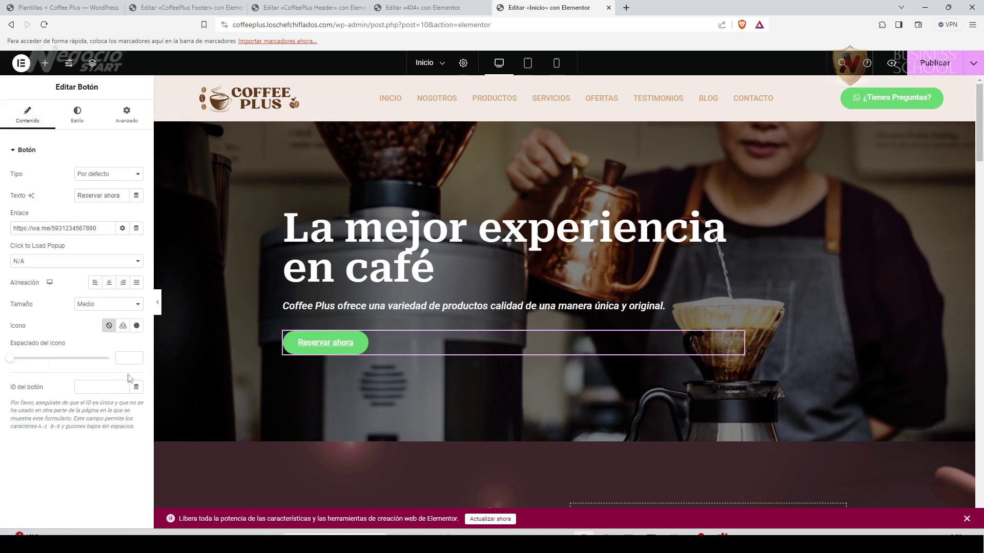
pyautogui.click(136, 326)
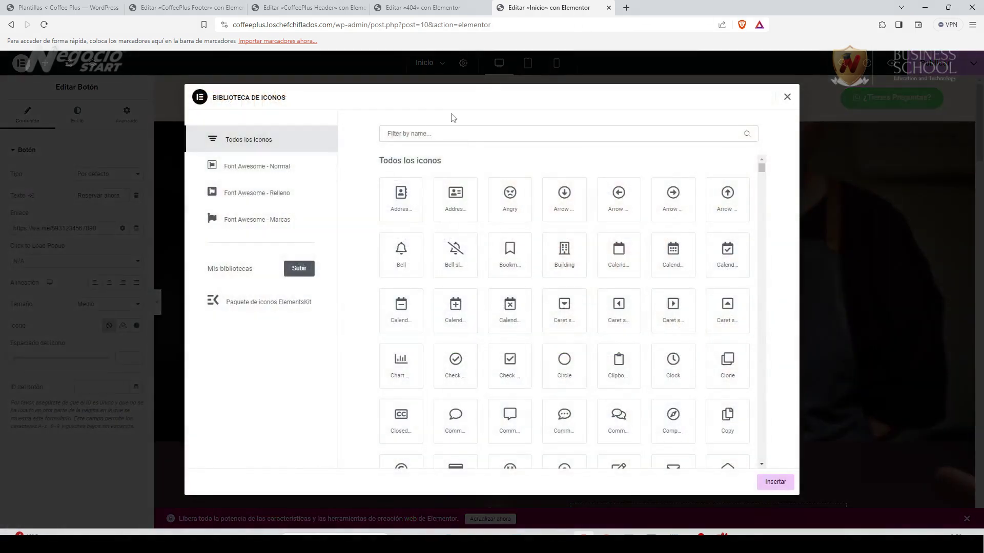
pyautogui.click(421, 141)
pyautogui.write('whats')
pyautogui.click(401, 199)
pyautogui.click(775, 481)
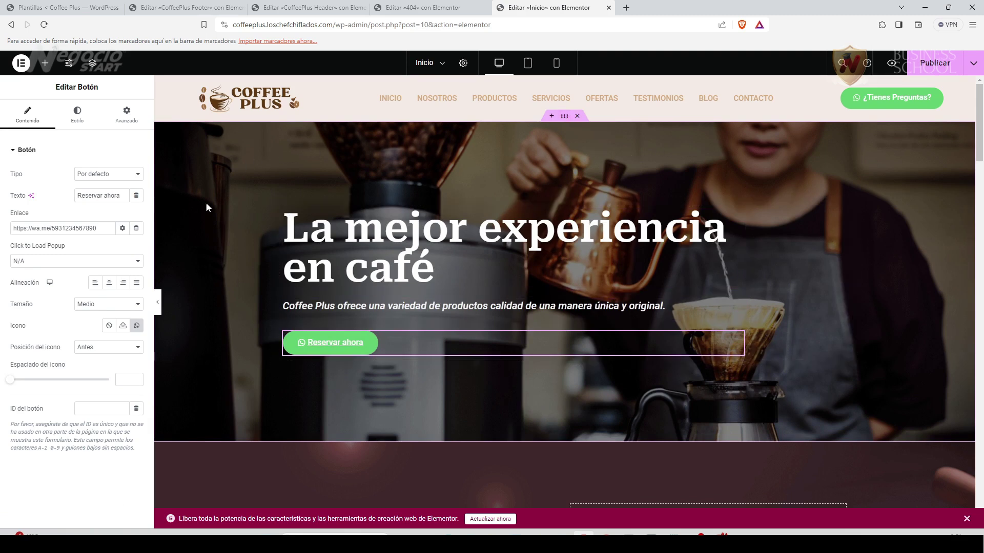
pyautogui.click(564, 117)
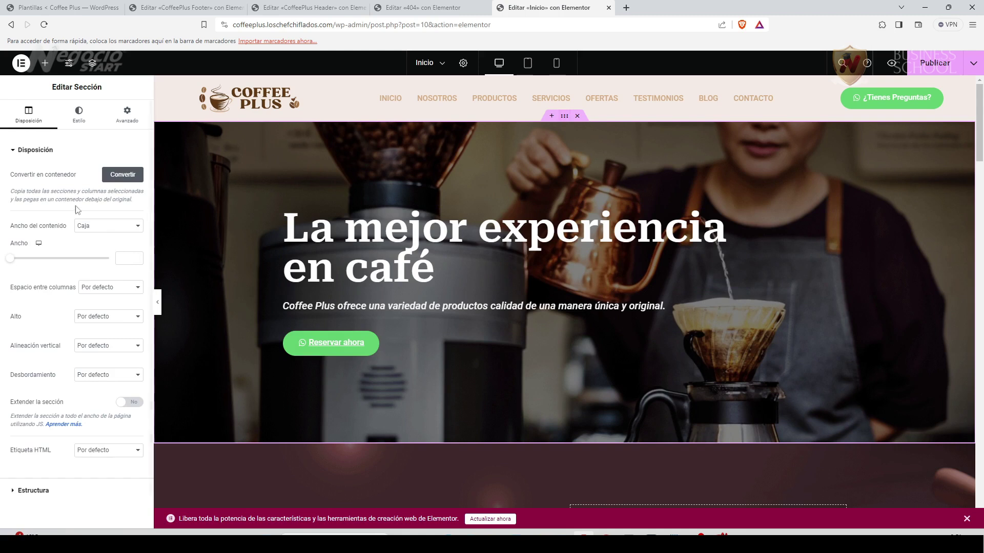
# Check the hero section's Fondo background image, then scroll the page down to New Arrivals.
pyautogui.click(76, 117)
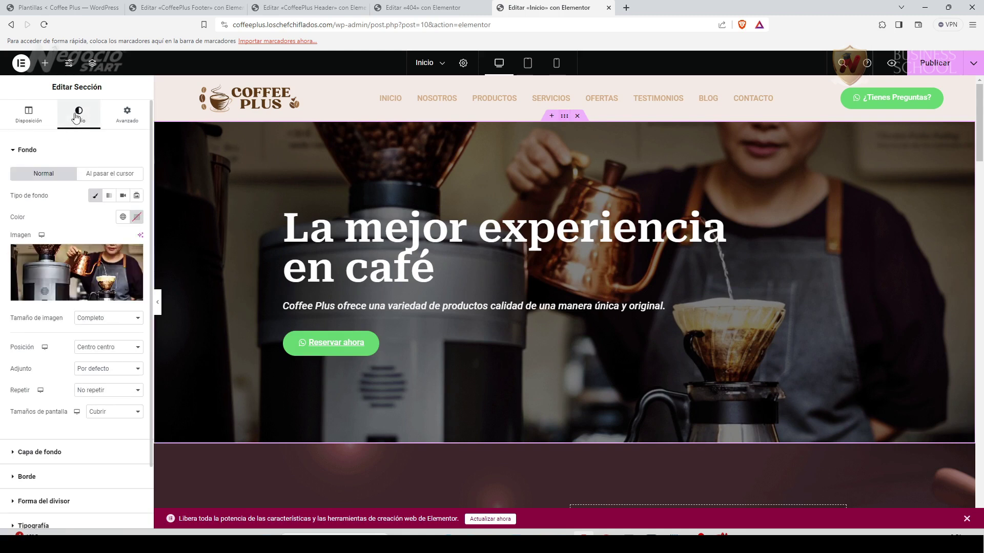
pyautogui.click(35, 122)
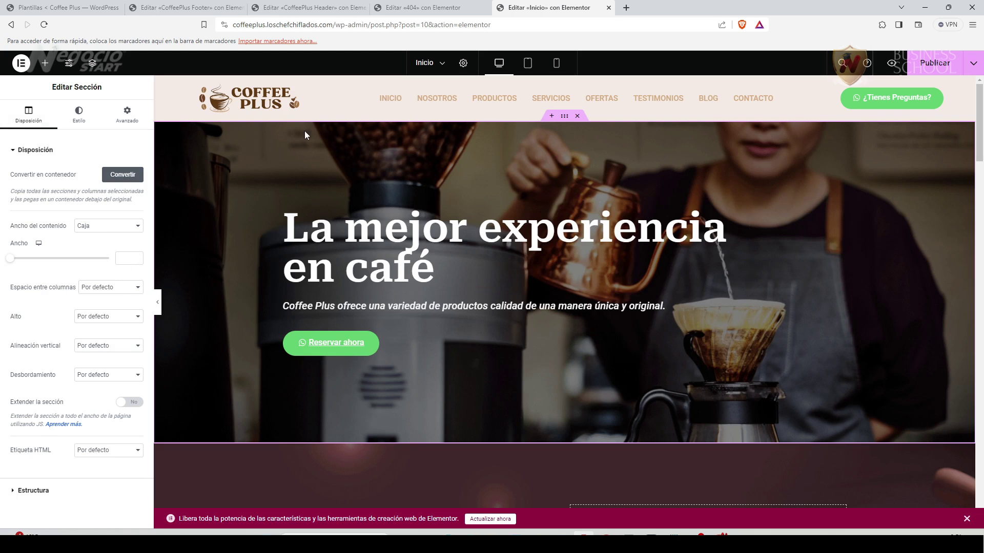
pyautogui.click(78, 114)
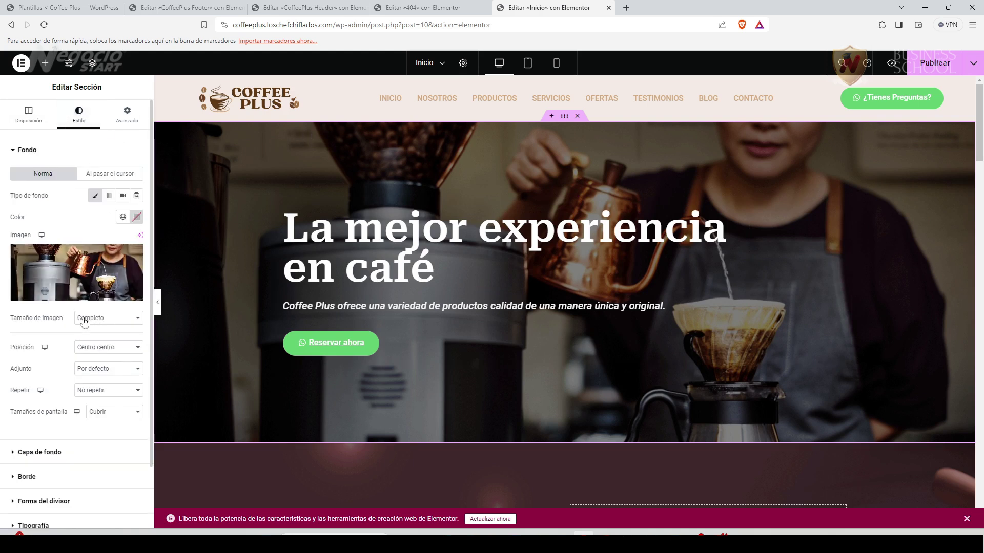
pyautogui.moveTo(88, 273)
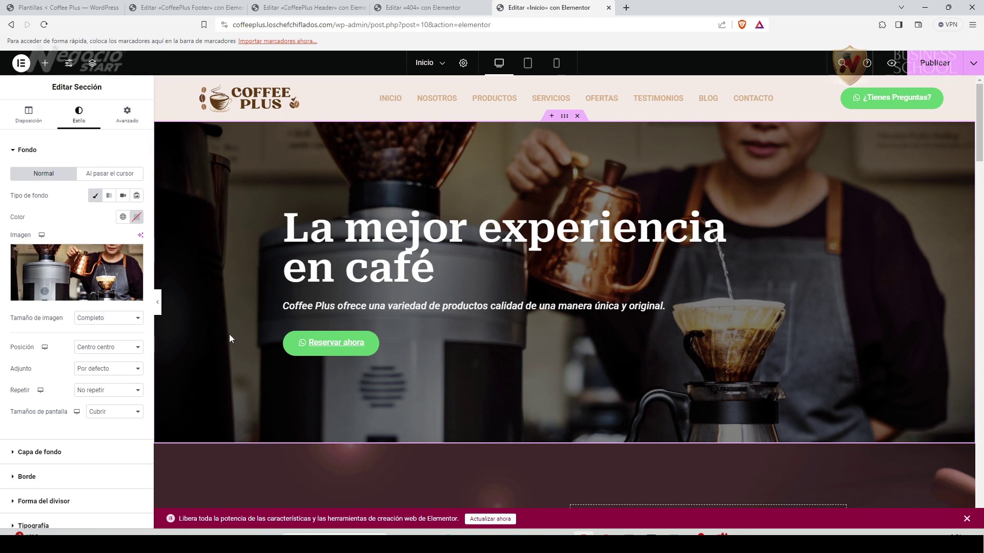
pyautogui.scroll(-3, 239, 379)
pyautogui.scroll(-6, 239, 384)
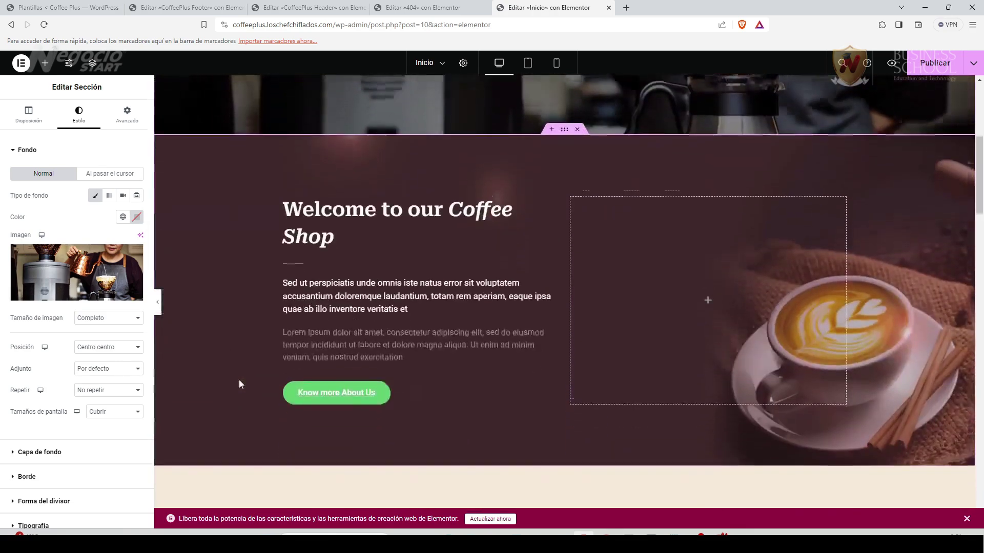
pyautogui.scroll(-6, 239, 381)
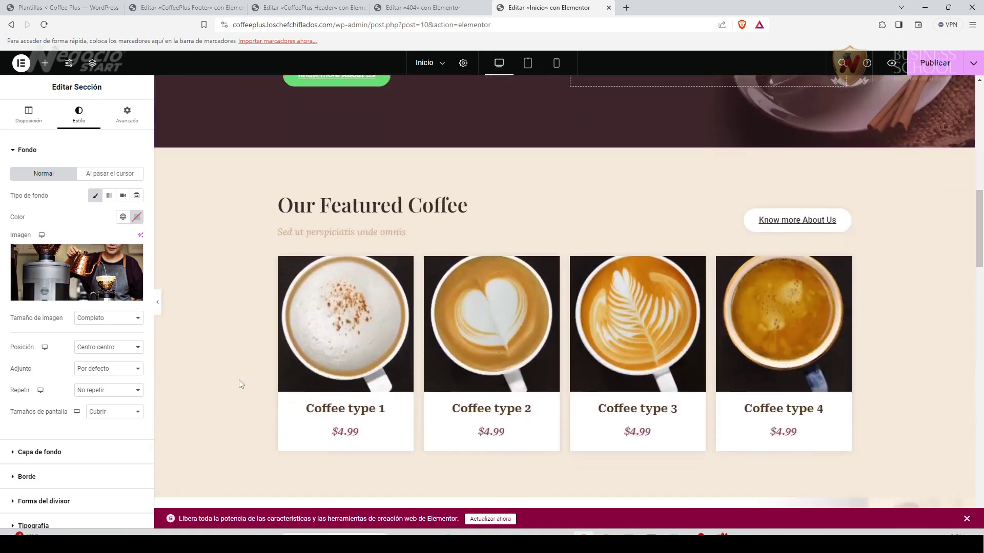
pyautogui.scroll(-5, 240, 385)
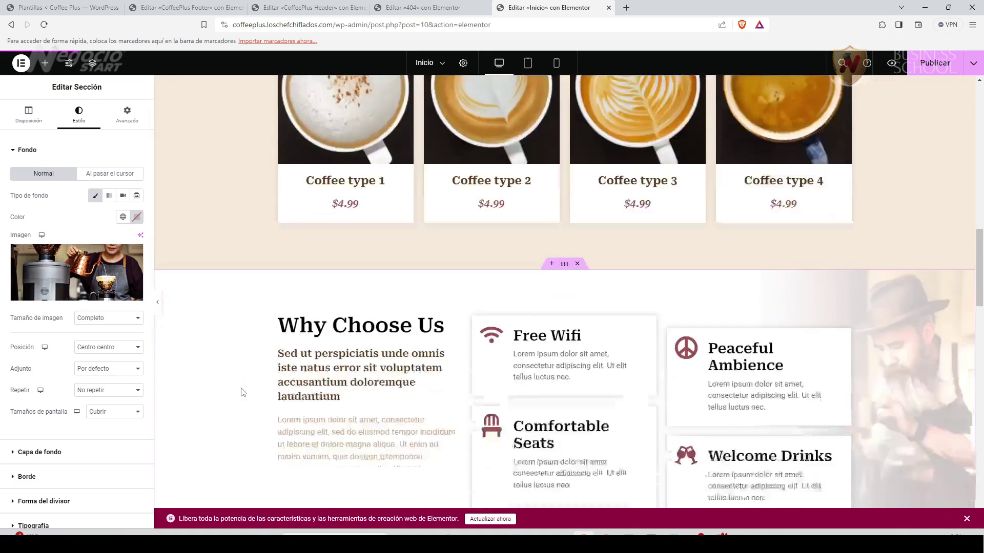
pyautogui.scroll(-1, 246, 391)
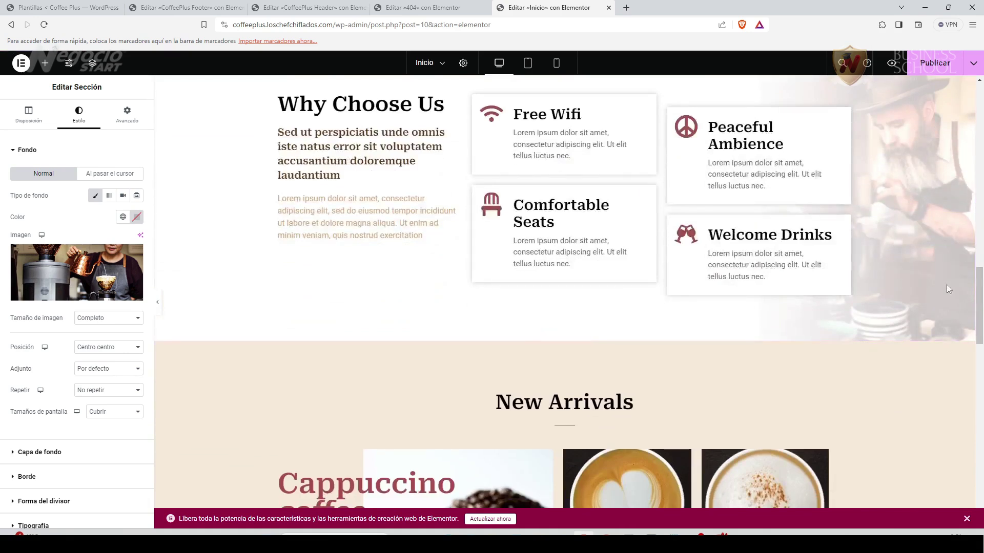
pyautogui.click(980, 212)
pyautogui.moveTo(979, 212); pyautogui.dragTo(979, 85)
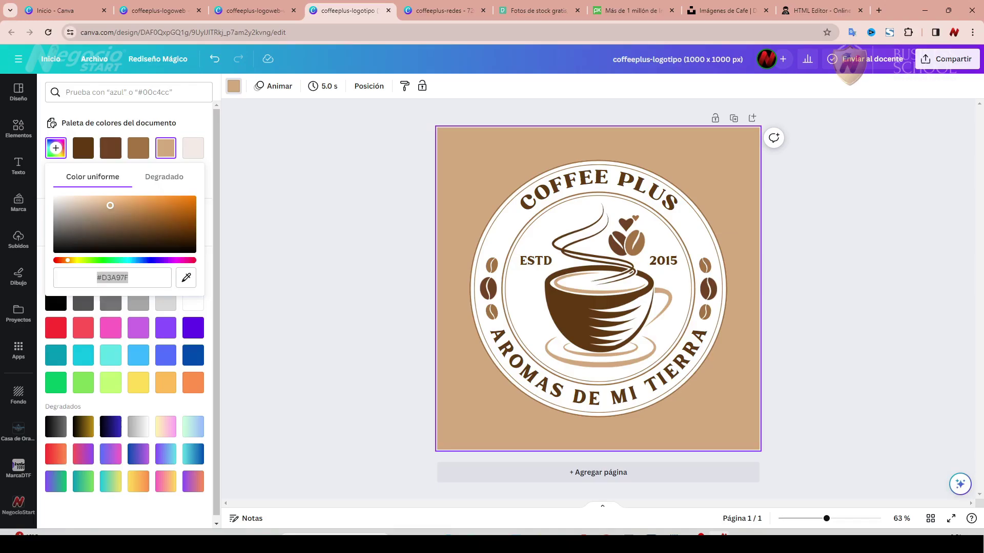
# Look through the Pixabay, Pexels and Unsplash coffee photo results.
pyautogui.click(630, 11)
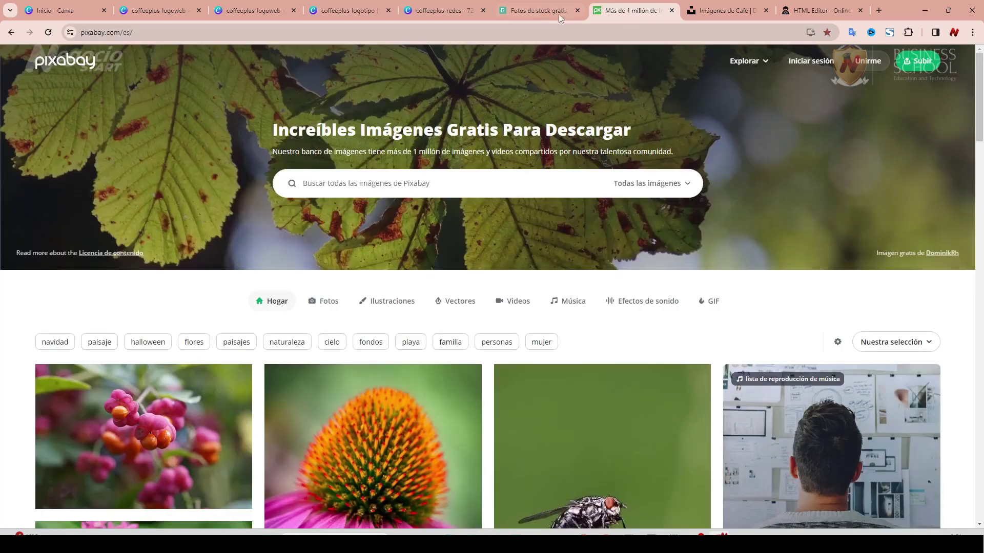
pyautogui.click(540, 15)
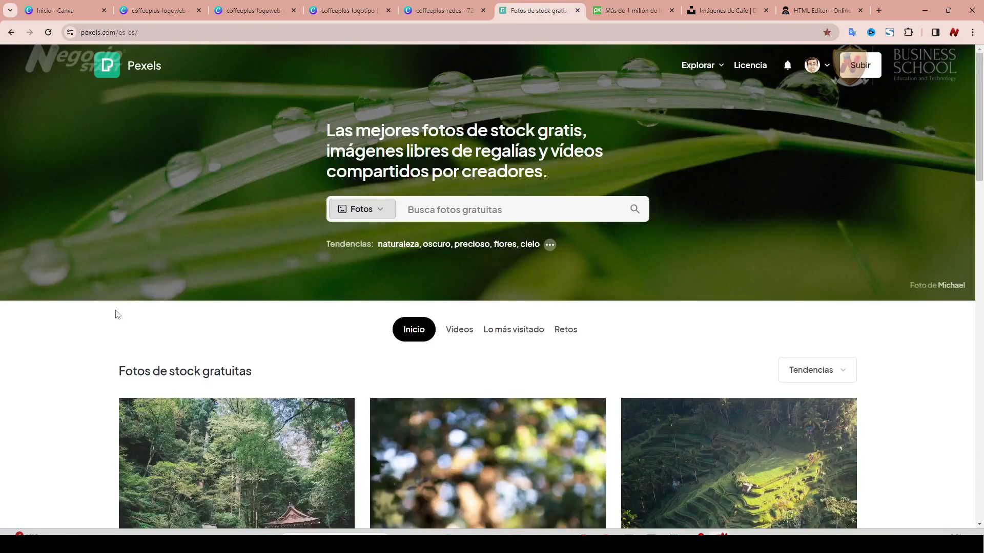
pyautogui.click(728, 11)
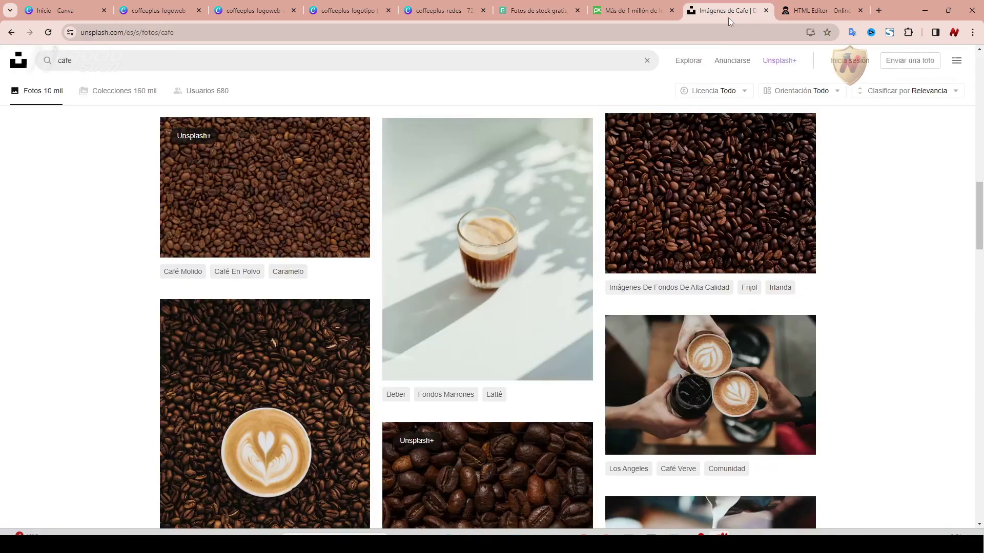
pyautogui.scroll(-5, 85, 410)
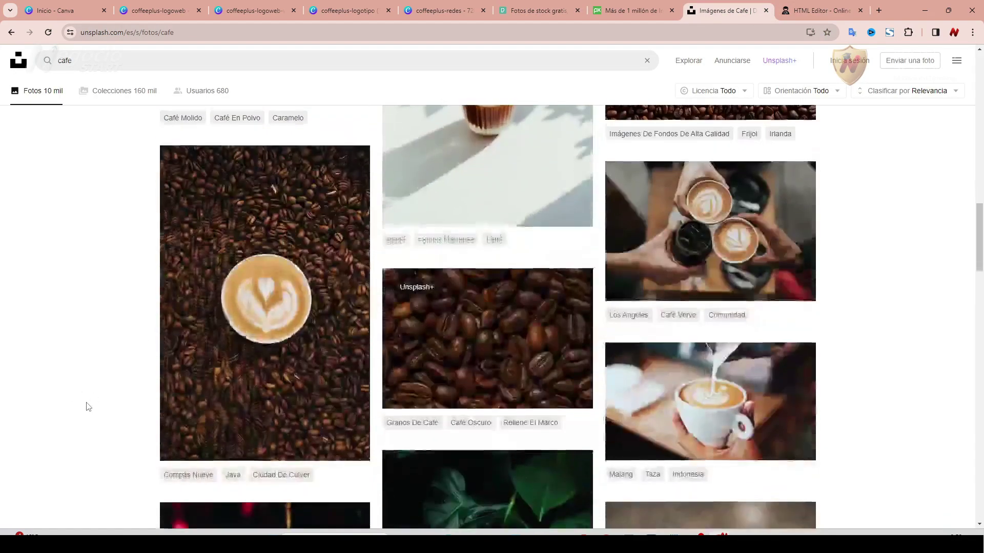
pyautogui.scroll(-5, 87, 387)
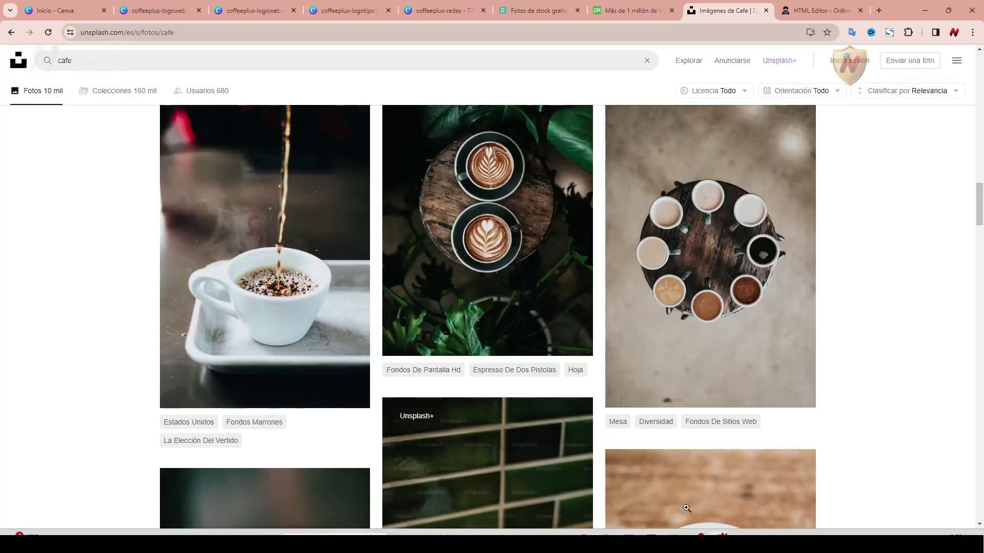
pyautogui.scroll(-1, 38, 338)
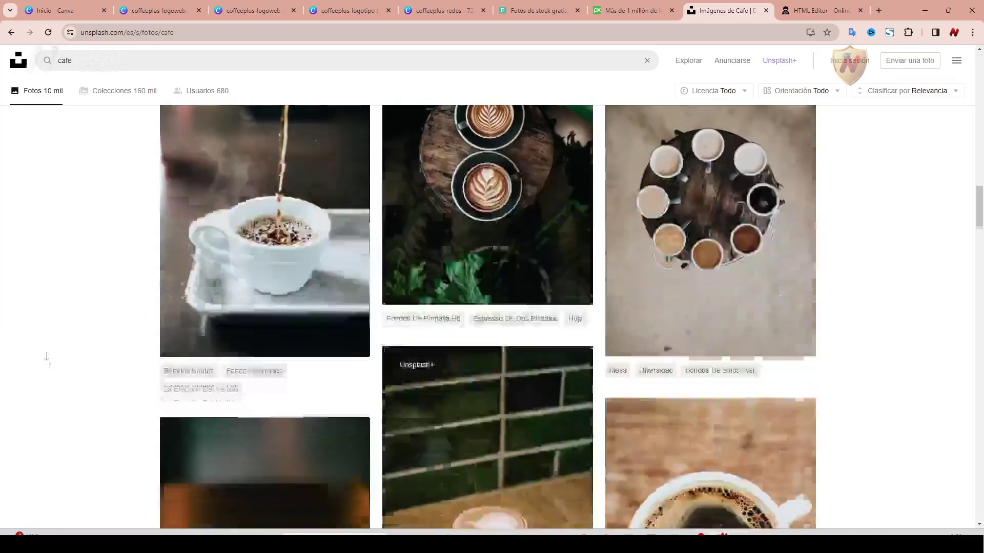
pyautogui.scroll(-3, 46, 354)
pyautogui.scroll(-8, 49, 353)
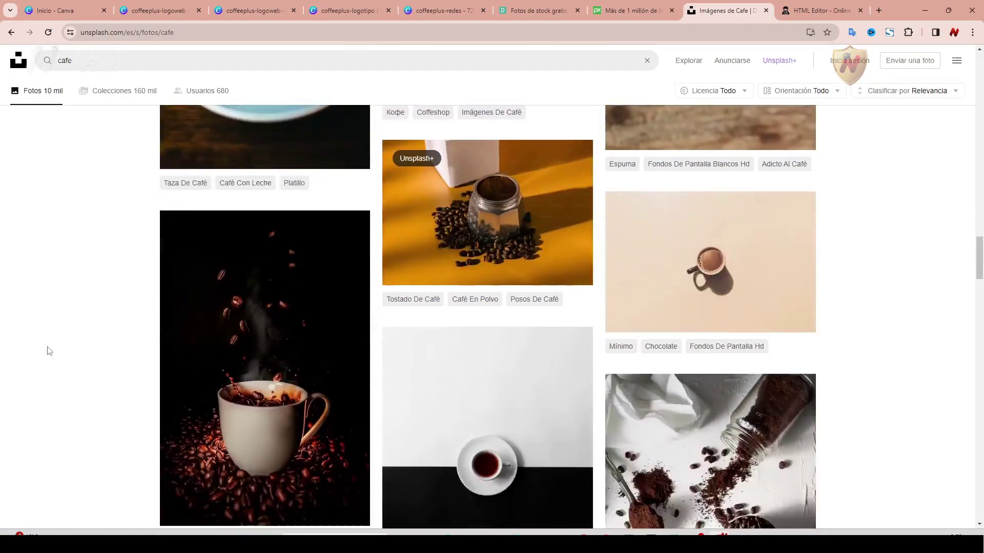
pyautogui.scroll(-10, 47, 351)
# Download the Mediano size of the Unsplash photo of three raised latte cups.
pyautogui.click(762, 221)
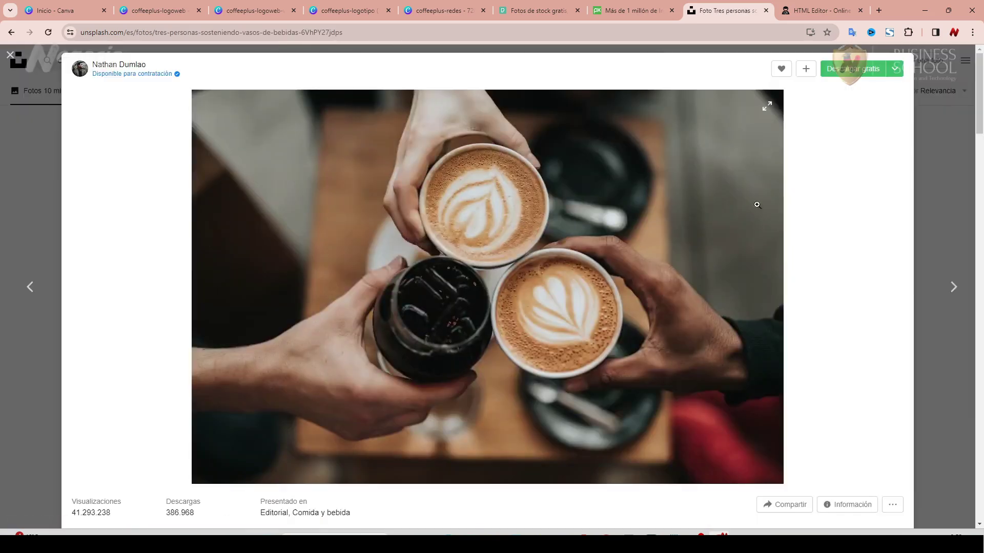
pyautogui.click(894, 70)
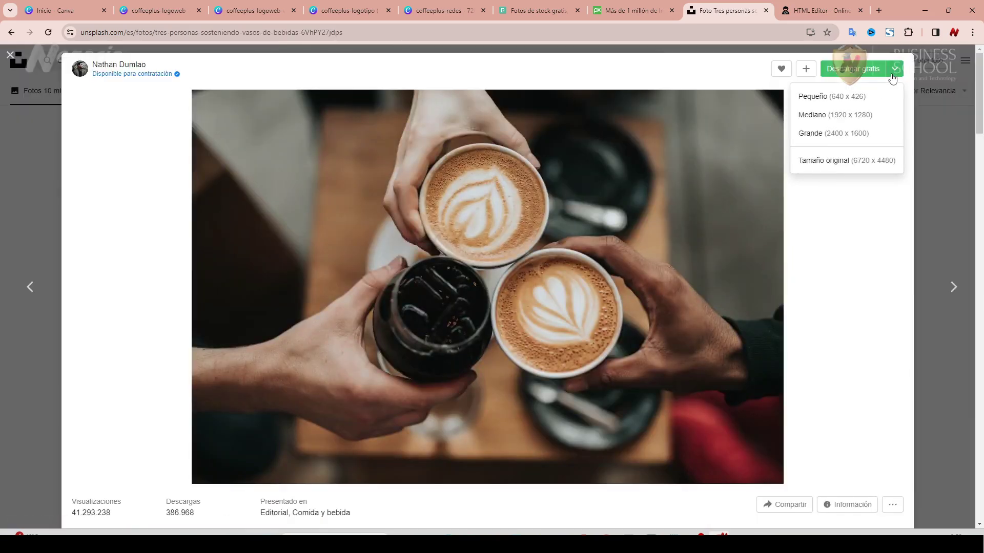
pyautogui.click(846, 117)
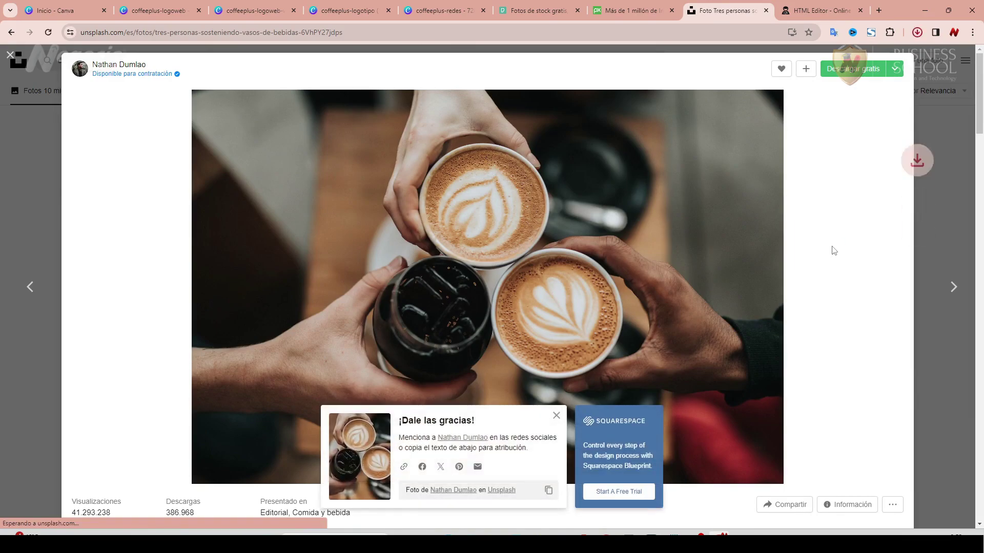
pyautogui.hotkey('alt', 'Tab')
# Open the media library for the hero background, then start a new design from Canva's home page.
pyautogui.moveTo(75, 299)
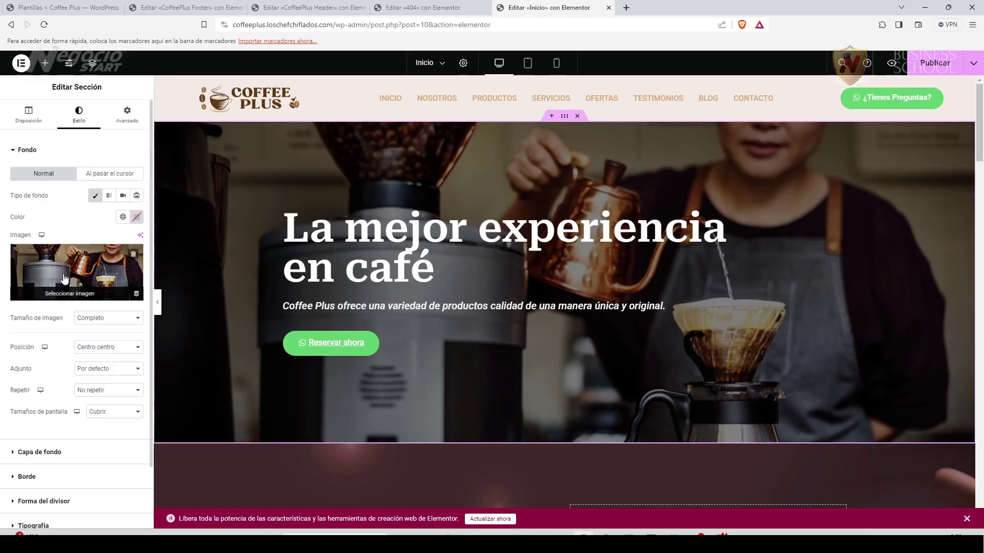
pyautogui.click(75, 296)
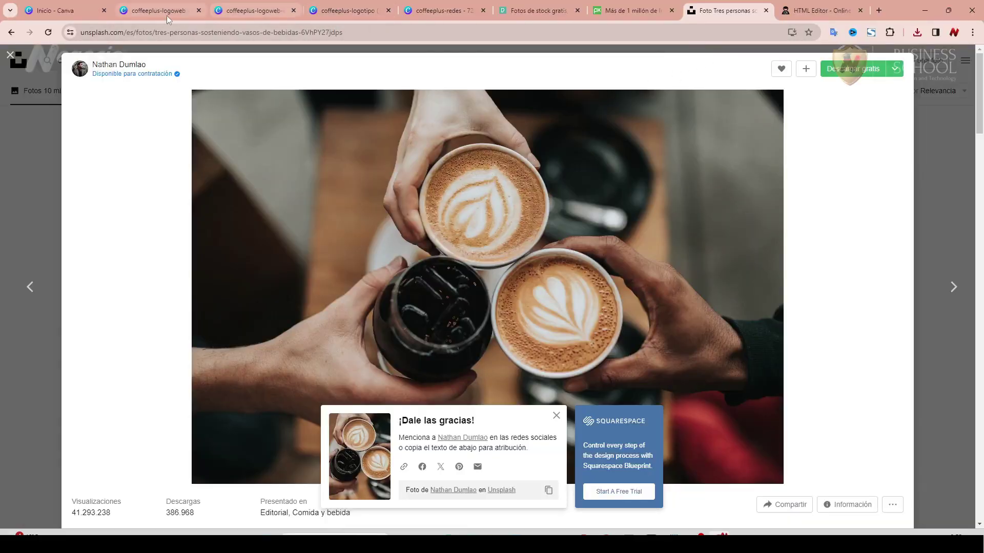
pyautogui.click(84, 11)
pyautogui.click(882, 63)
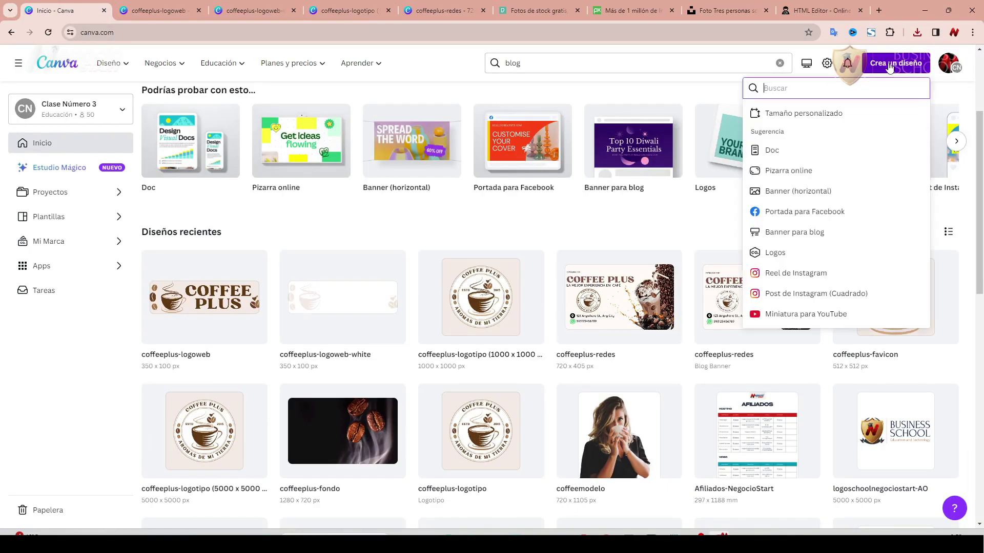
# Create a custom-size 1834 × 716 px Canva design.
pyautogui.click(779, 113)
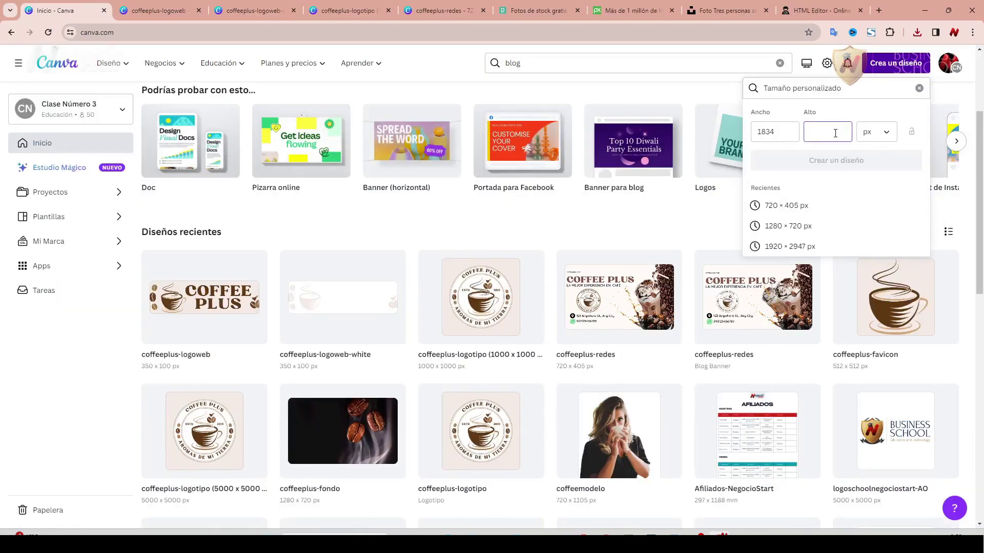
pyautogui.click(835, 133)
pyautogui.write('716')
pyautogui.click(850, 163)
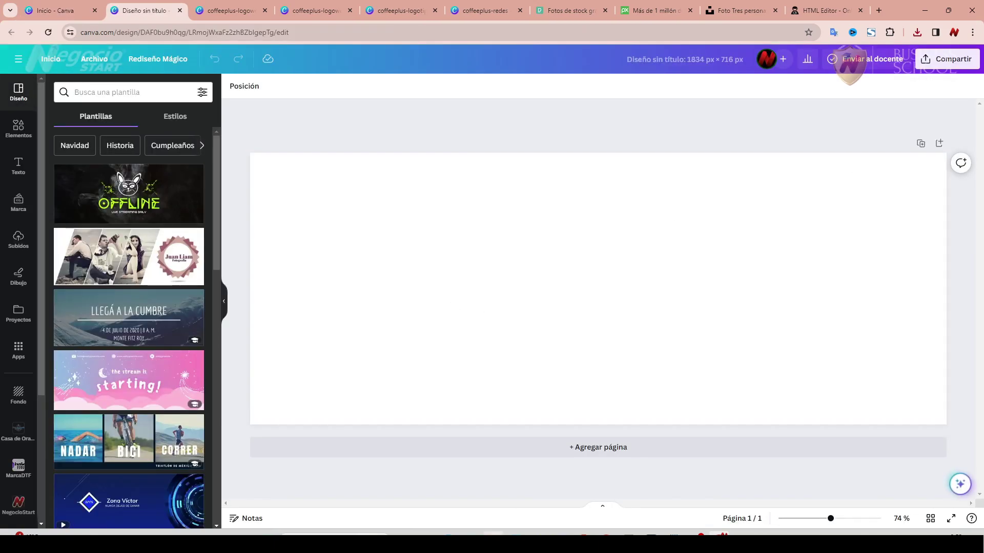
# Place the coffee toast photo from Downloads on the page and enlarge it to cover the whole page.
pyautogui.hotkey('alt', 'Tab')
pyautogui.click(245, 100)
pyautogui.moveTo(39, 198); pyautogui.dragTo(564, 248)
pyautogui.moveTo(456, 193); pyautogui.dragTo(249, 149)
pyautogui.moveTo(738, 382); pyautogui.dragTo(976, 441)
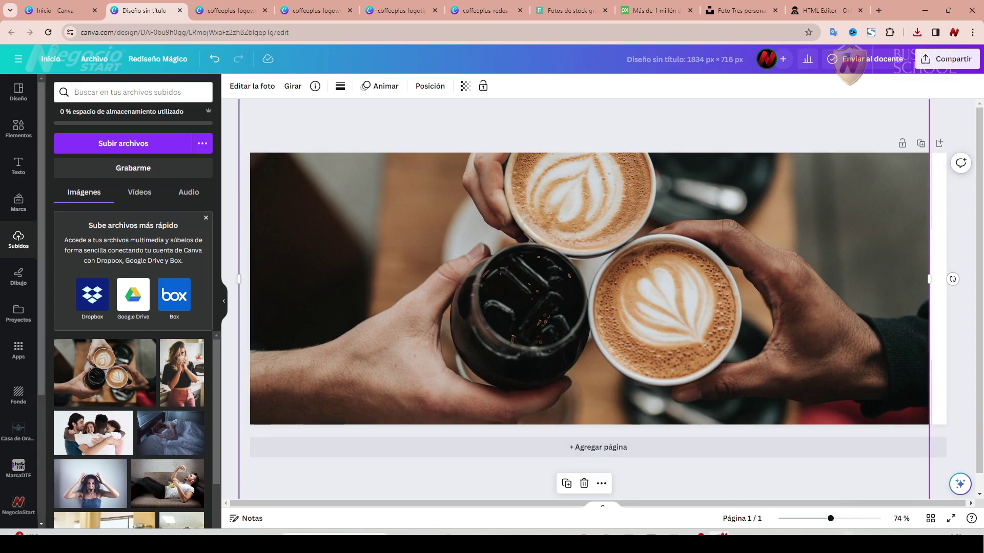
pyautogui.moveTo(831, 523); pyautogui.dragTo(819, 525)
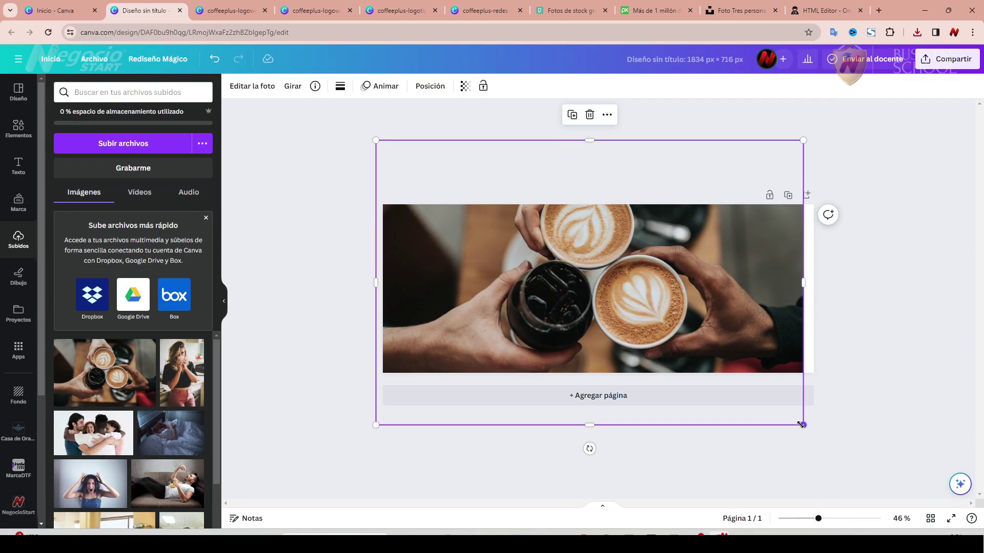
pyautogui.moveTo(803, 425); pyautogui.dragTo(819, 436)
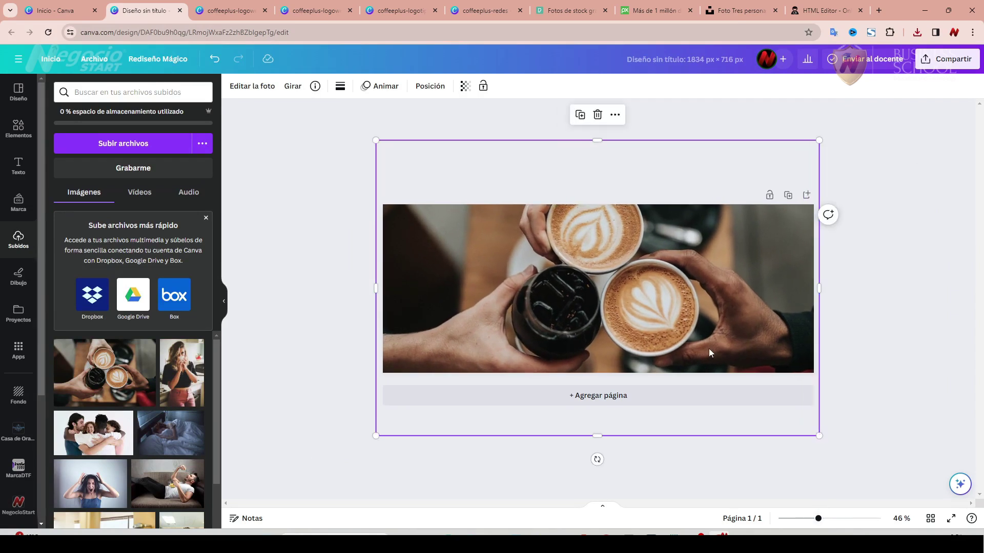
pyautogui.moveTo(588, 248); pyautogui.dragTo(589, 263)
pyautogui.click(308, 211)
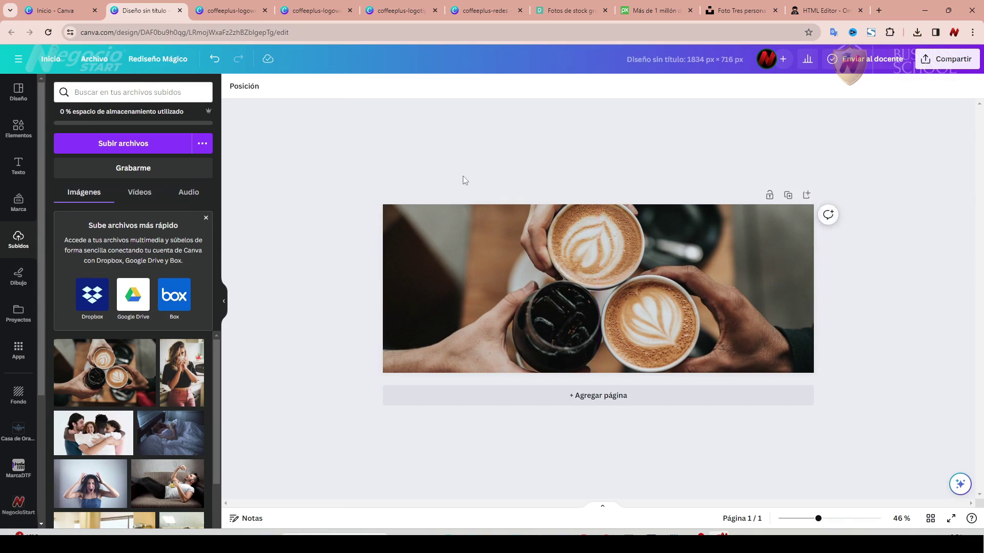
# Start titling the design with the pasted 'coffeeplus' prefix and a hyphen.
pyautogui.click(677, 71)
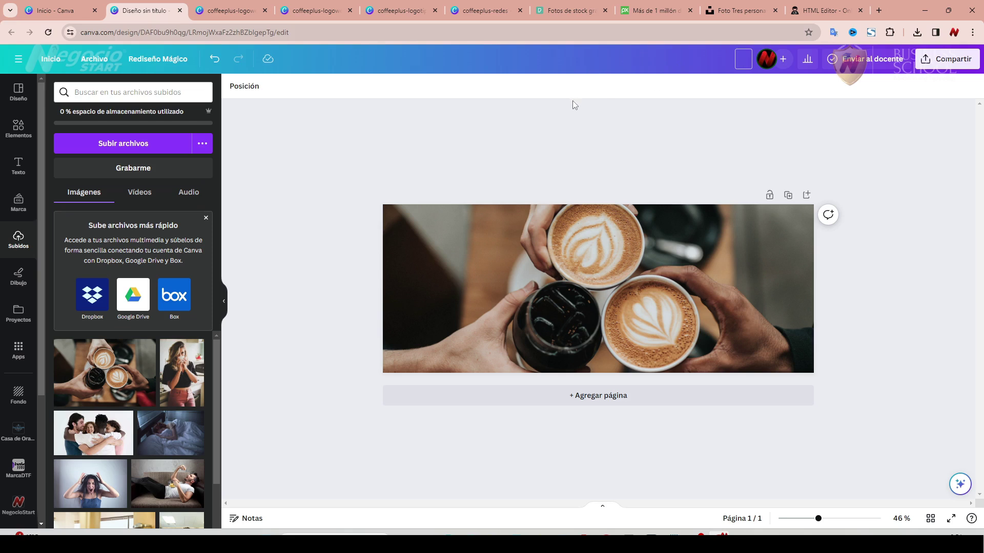
pyautogui.write('coffeeplus')
pyautogui.write('-')
# Title the design coffeeplus-portadainicio, download it as PNG, and open the PNG-to-WebP converter.
pyautogui.write('portadainicio')
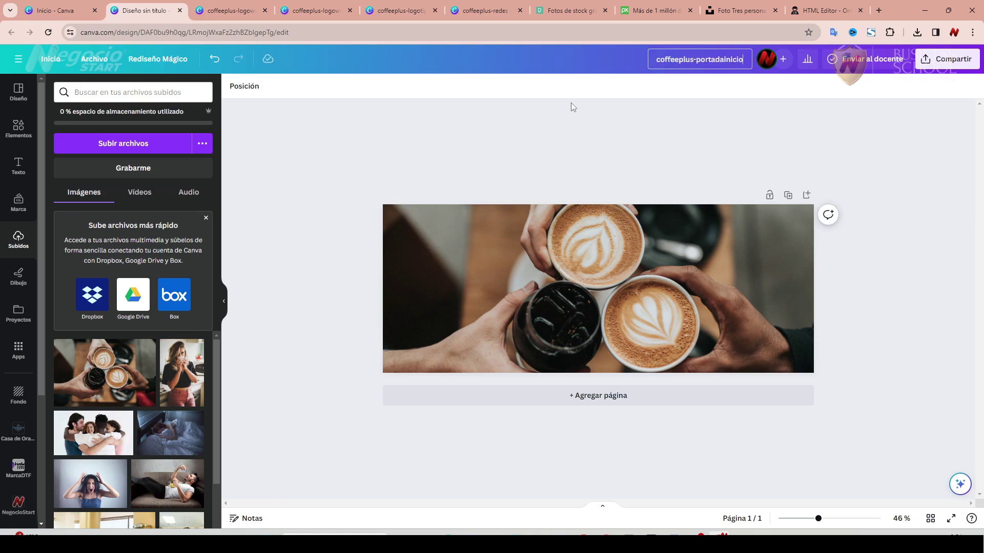
pyautogui.press('Return')
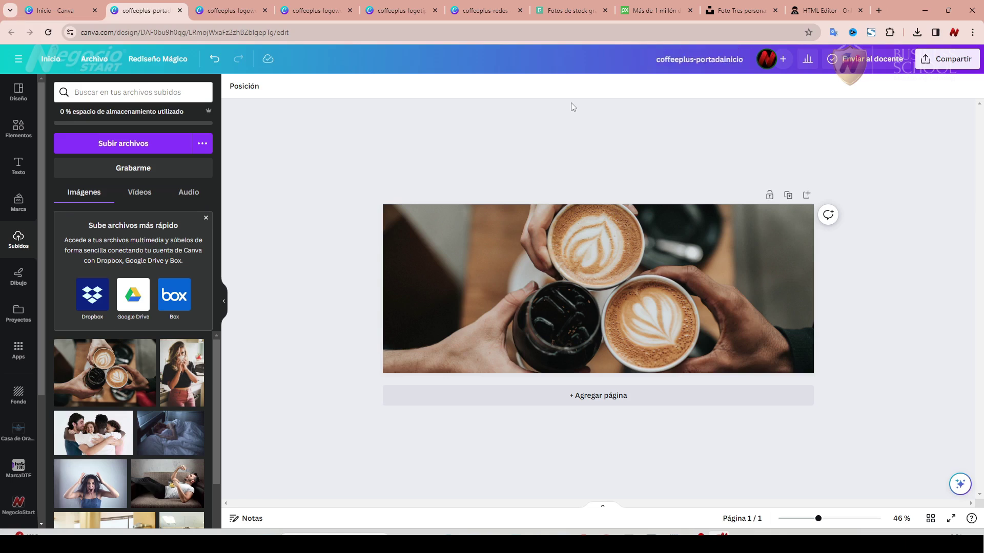
pyautogui.click(948, 60)
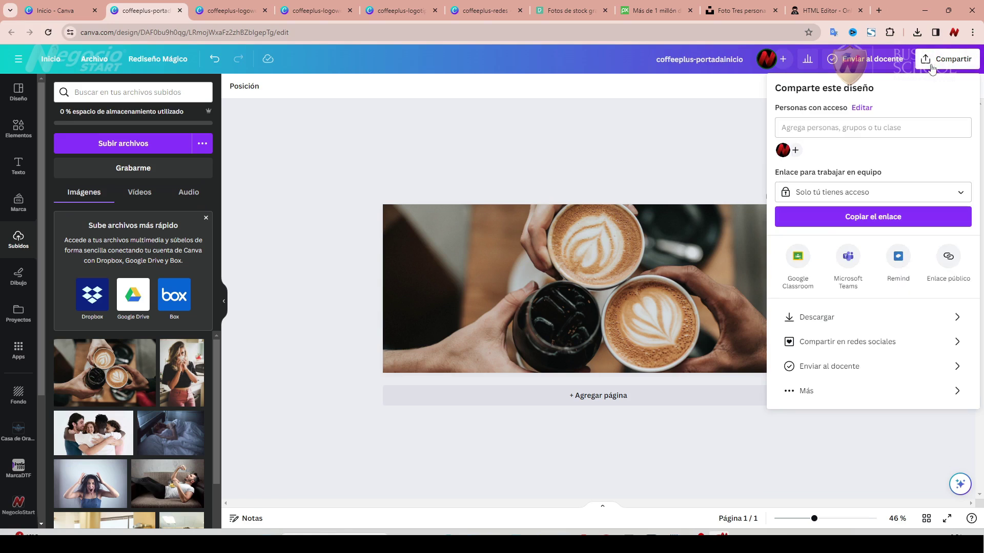
pyautogui.click(865, 318)
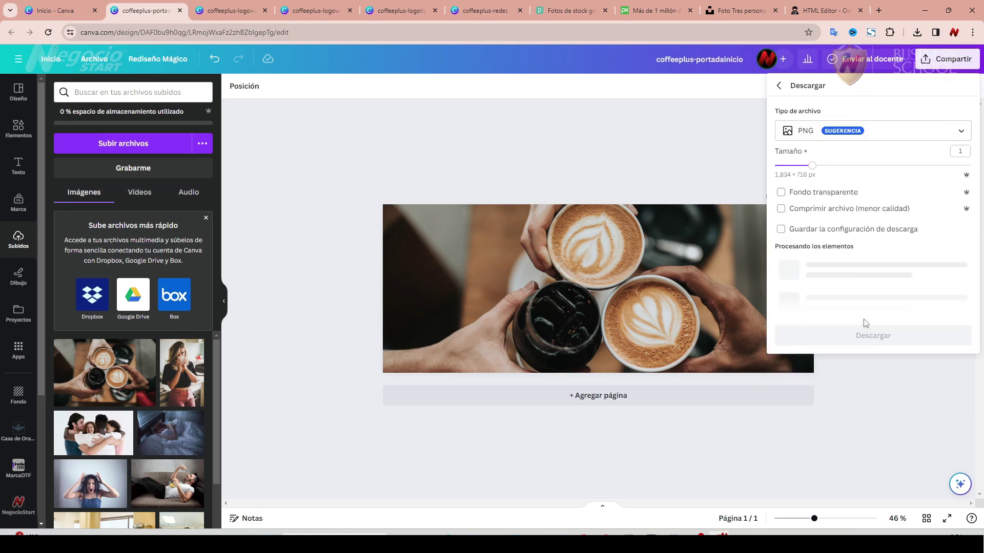
pyautogui.click(879, 256)
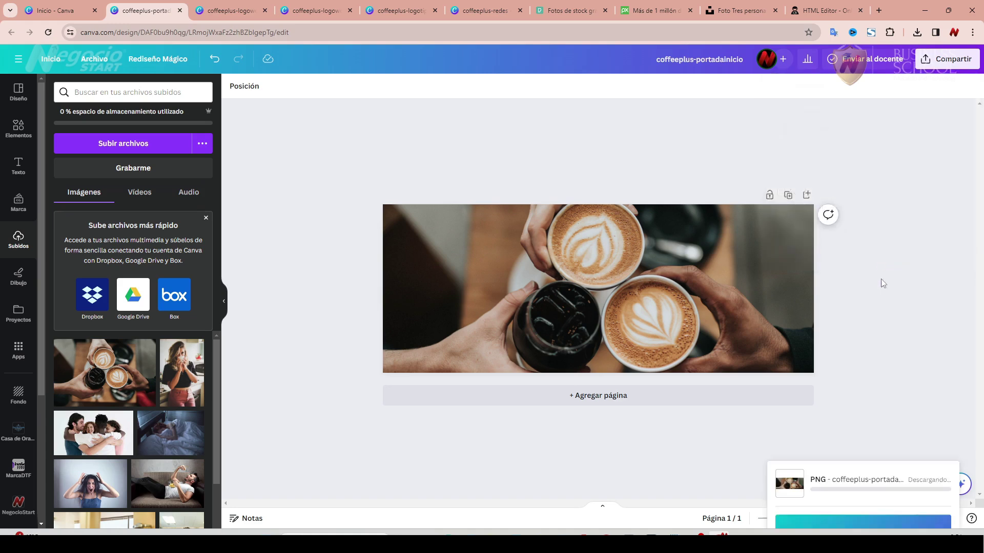
pyautogui.hotkey('ctrl', 't')
pyautogui.click(588, 53)
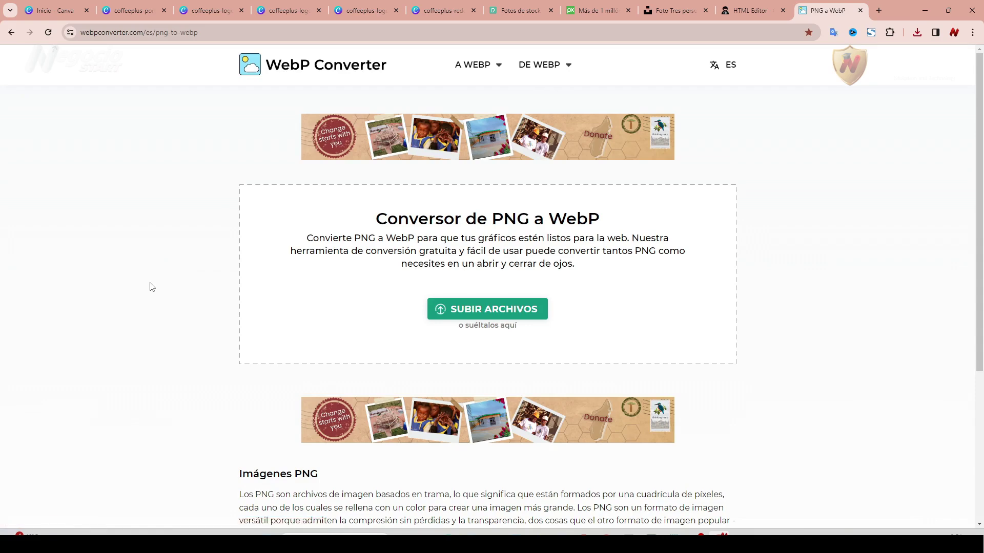
# Convert coffeeplus-portadainicio.png into a 52.5 KB WebP file and return to the Canva design.
pyautogui.hotkey('alt', 'Tab')
pyautogui.moveTo(102, 228); pyautogui.dragTo(534, 266)
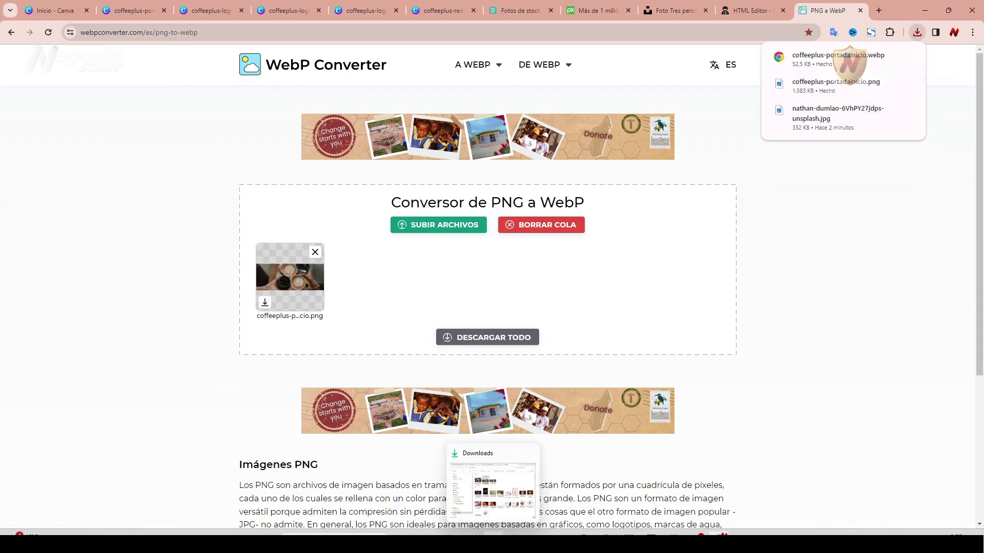
pyautogui.click(493, 542)
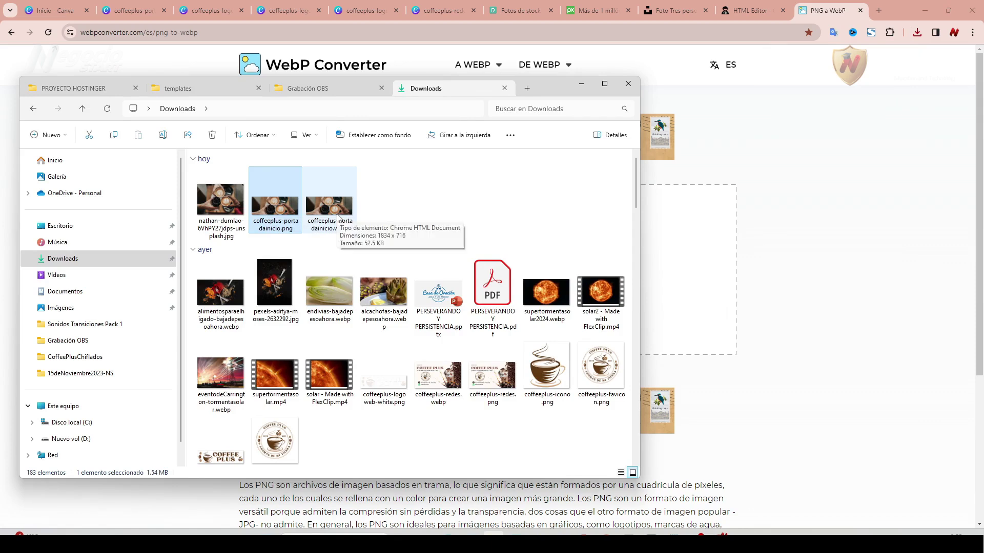
pyautogui.click(337, 217)
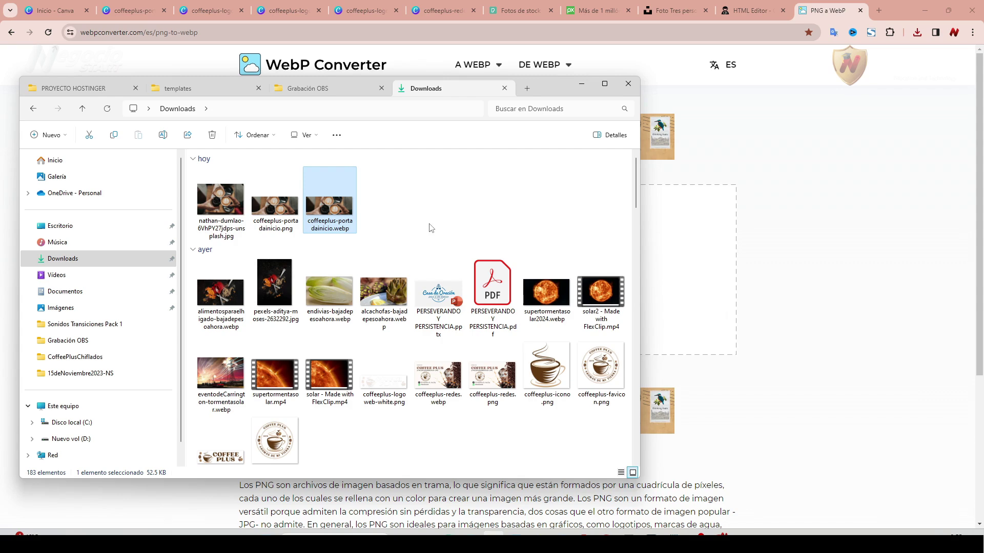
pyautogui.click(135, 12)
pyautogui.click(318, 193)
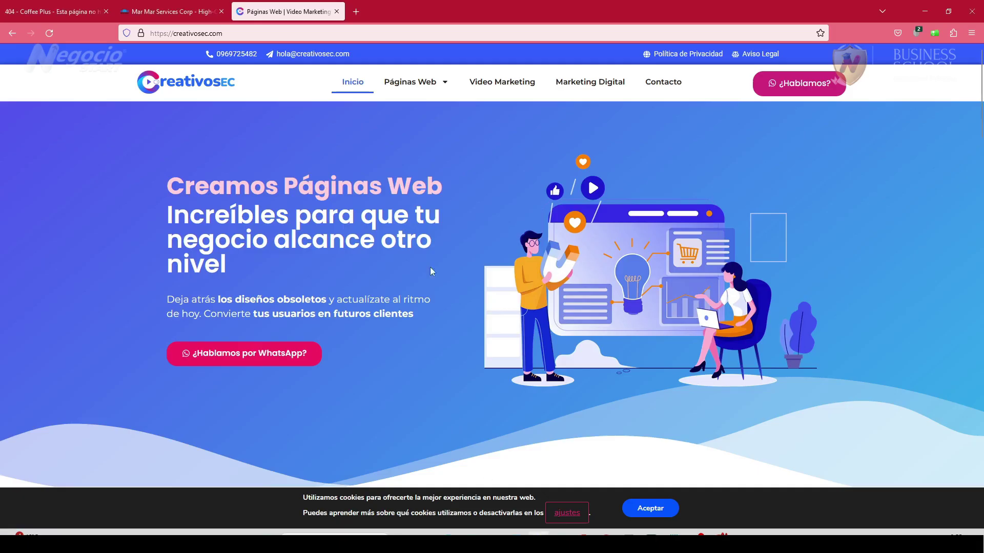
# Search the web for 'negociostart' in a new Firefox tab and open its website.
pyautogui.hotkey('ctrl', 't')
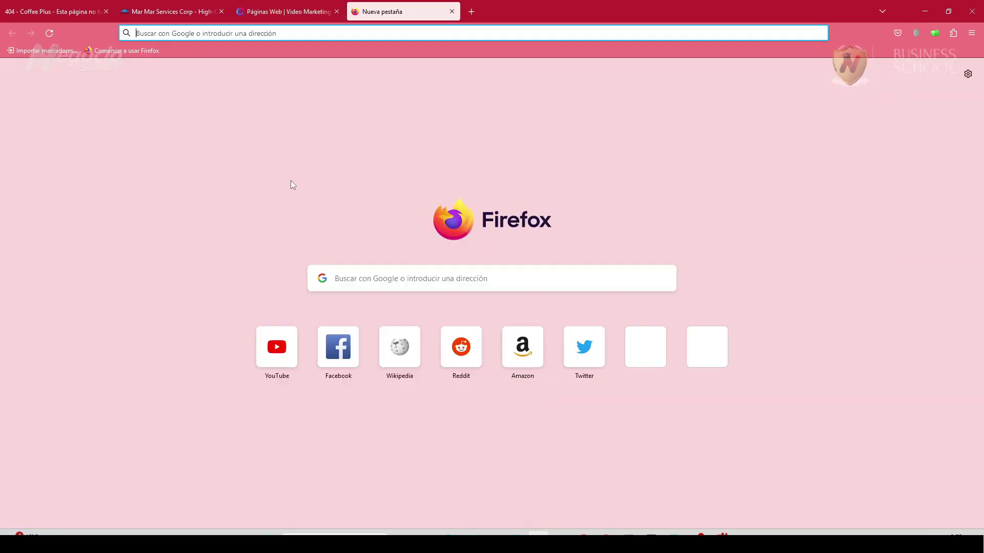
pyautogui.write('negociostart')
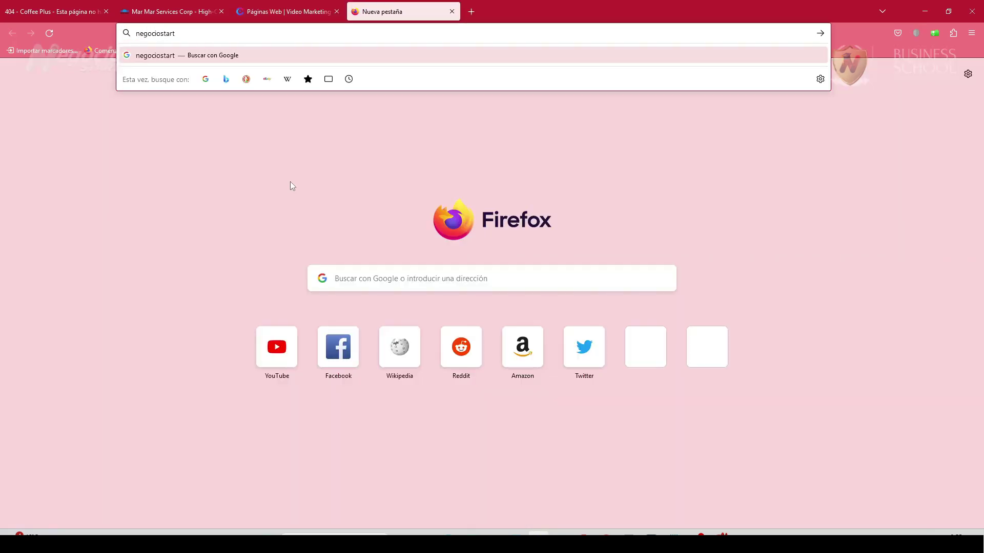
pyautogui.press('Return')
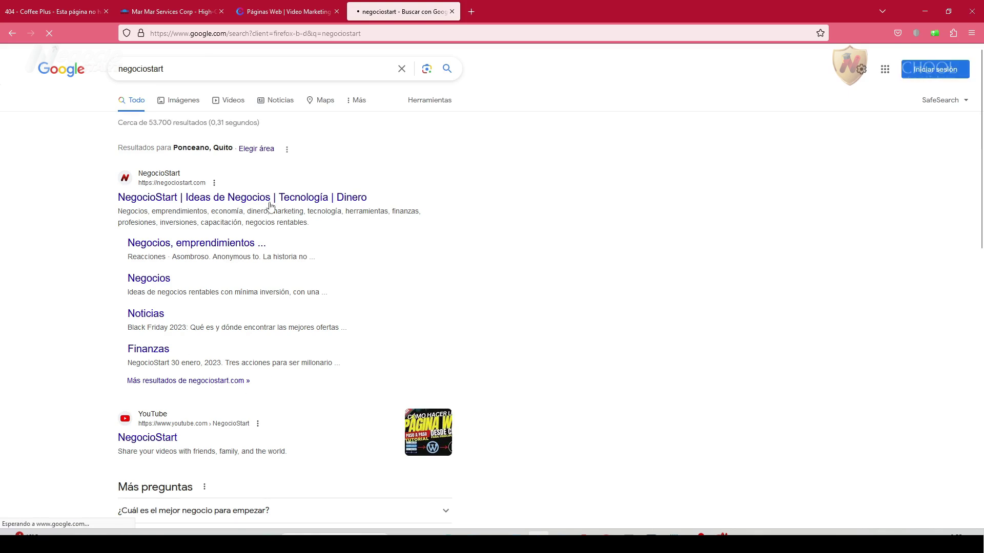
pyautogui.click(271, 199)
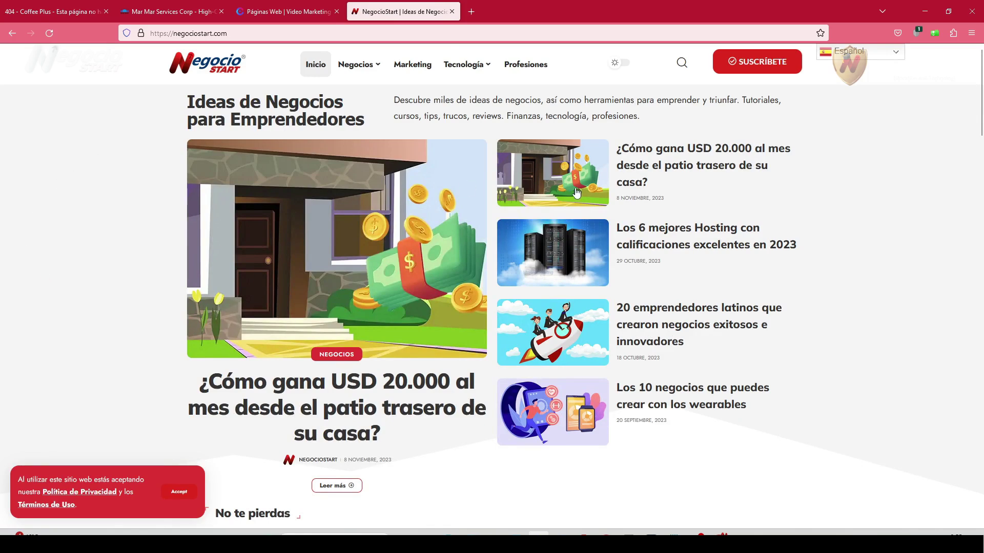
# Scroll through the NegocioStart homepage's article sections, then return to the WordPress media dialog.
pyautogui.scroll(-2, 553, 348)
pyautogui.scroll(-5, 552, 346)
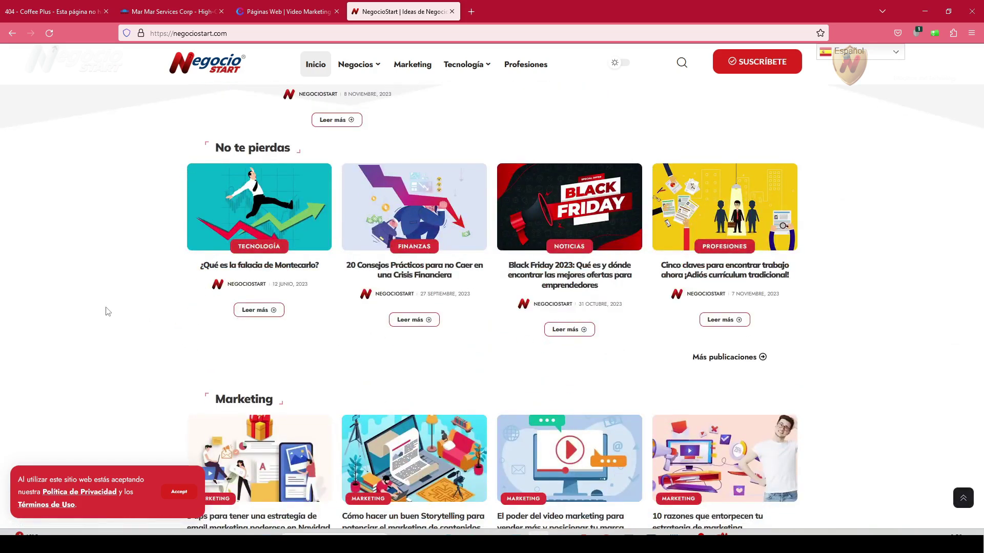
pyautogui.scroll(-3, 109, 343)
pyautogui.scroll(1, 112, 345)
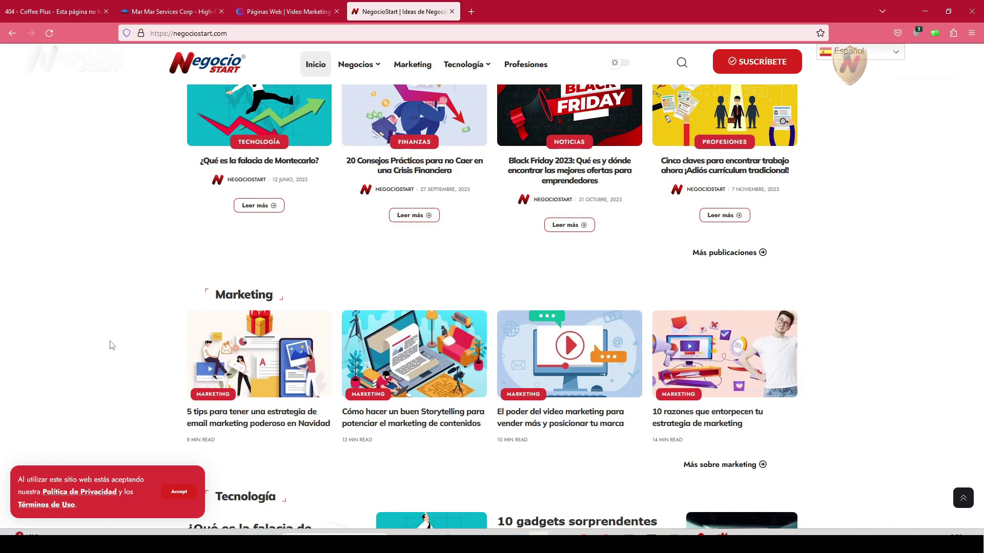
pyautogui.scroll(-5, 112, 345)
pyautogui.scroll(-3, 112, 345)
pyautogui.scroll(-4, 112, 345)
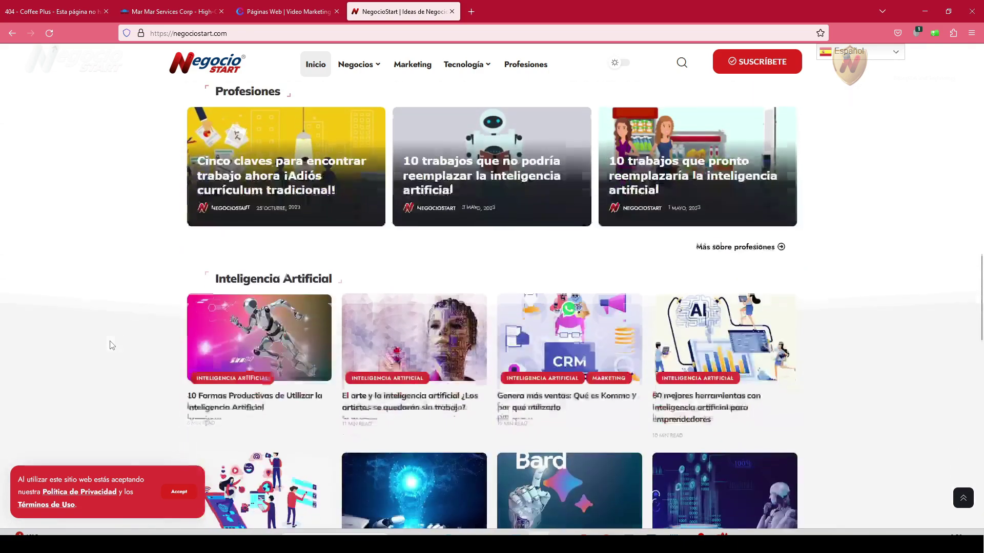
pyautogui.scroll(-2, 112, 345)
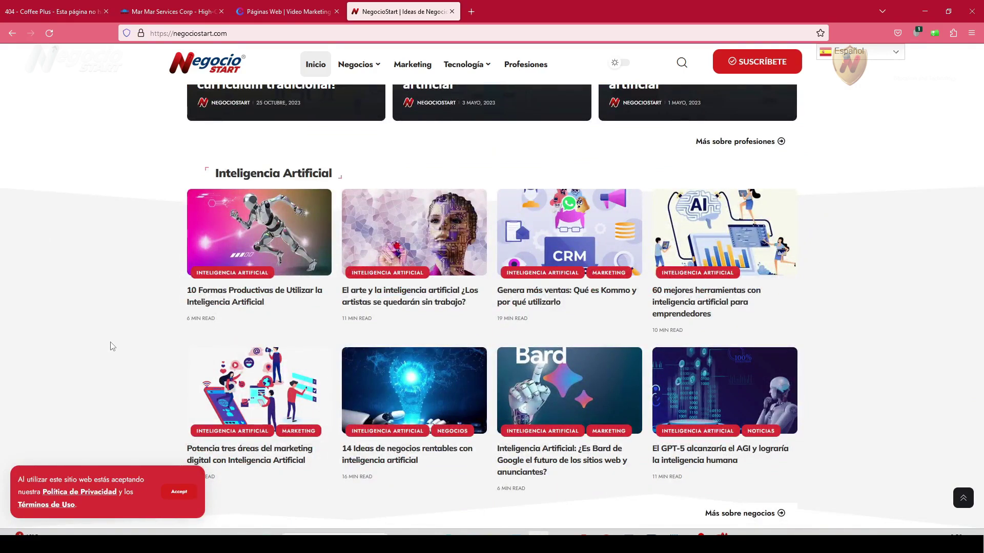
pyautogui.scroll(-4, 112, 346)
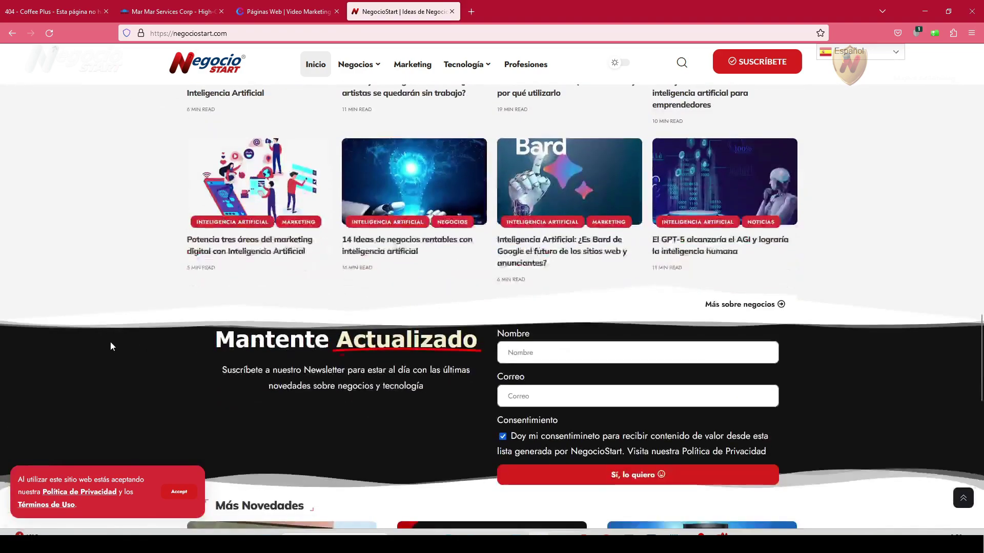
pyautogui.moveTo(981, 397); pyautogui.dragTo(981, 102)
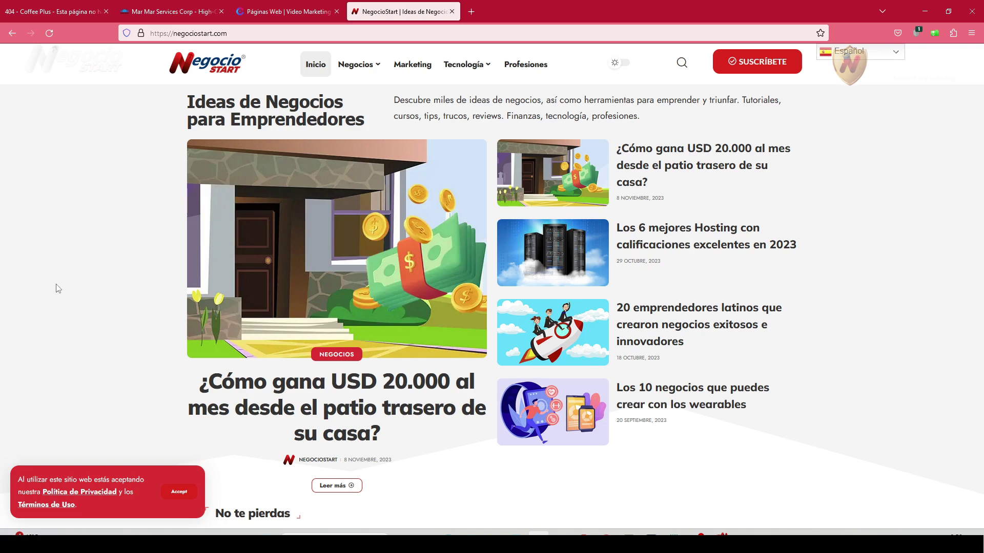
pyautogui.click(571, 532)
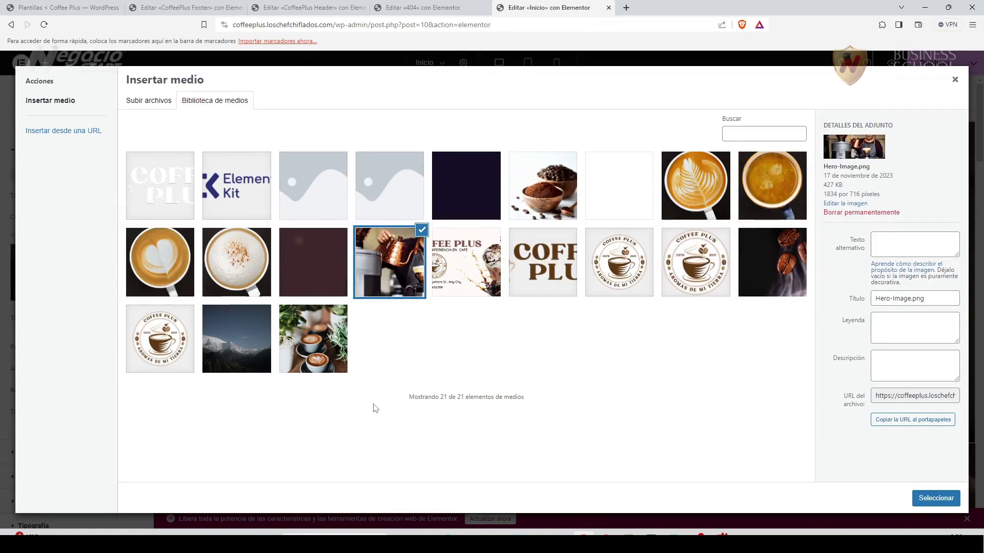
# Upload coffeeplus-portadainicio.webp and set it as the hero section's background image.
pyautogui.click(148, 104)
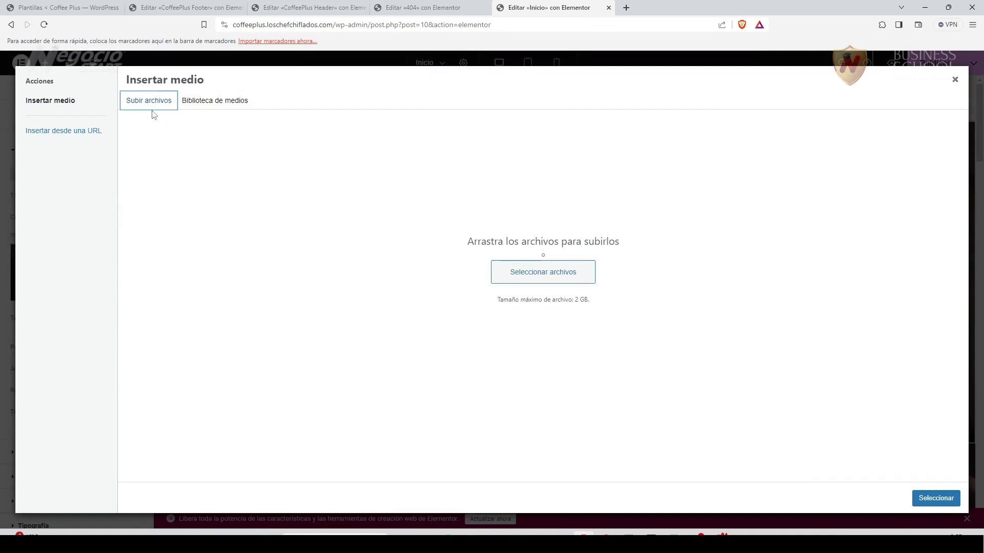
pyautogui.click(527, 266)
pyautogui.click(210, 117)
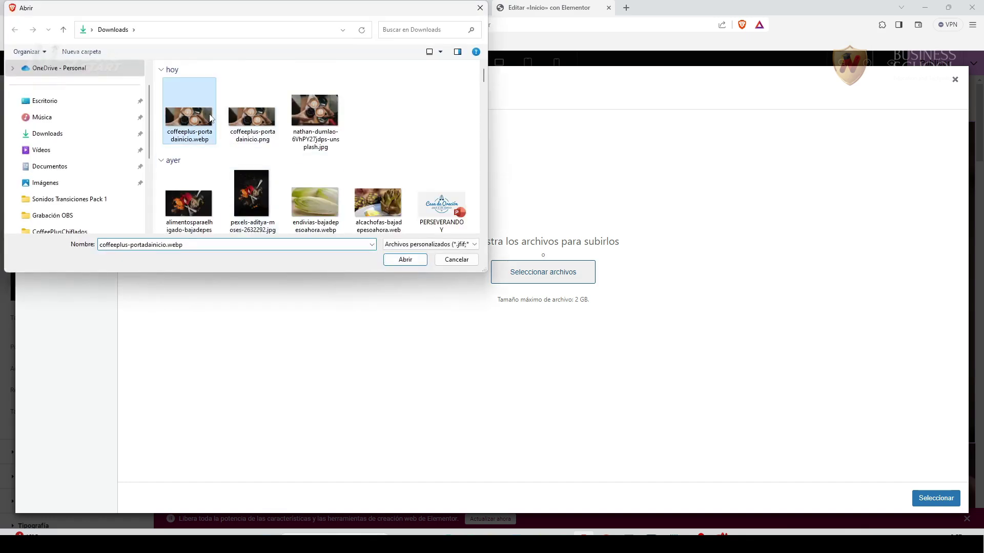
pyautogui.doubleClick(210, 117)
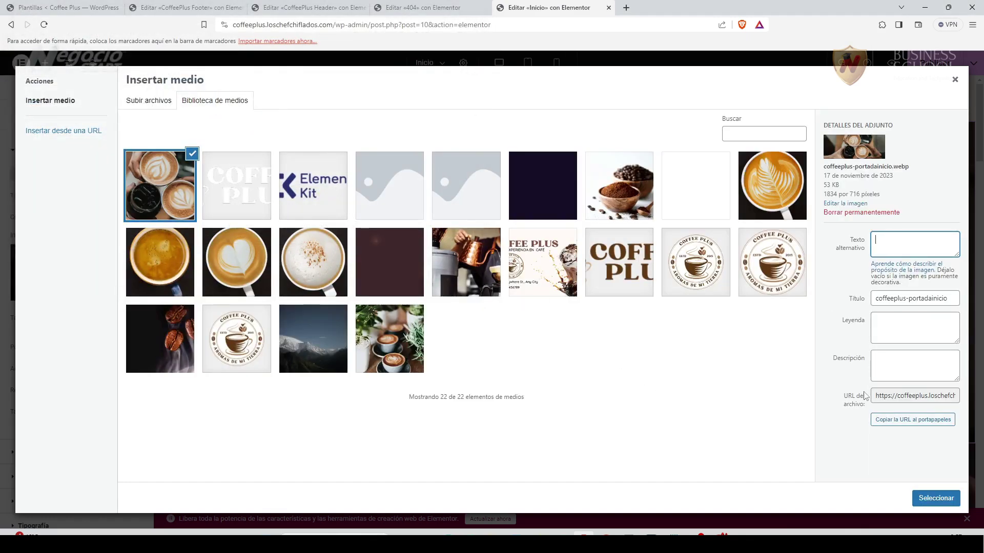
pyautogui.click(935, 499)
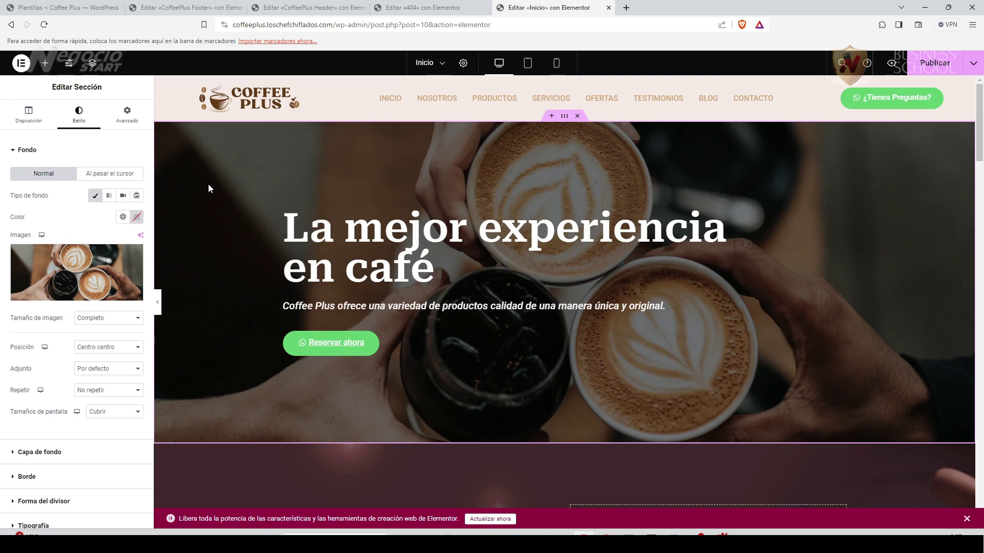
# Retitle the welcome heading to 'Bienvenido a Coffee Plus'.
pyautogui.scroll(-6, 475, 390)
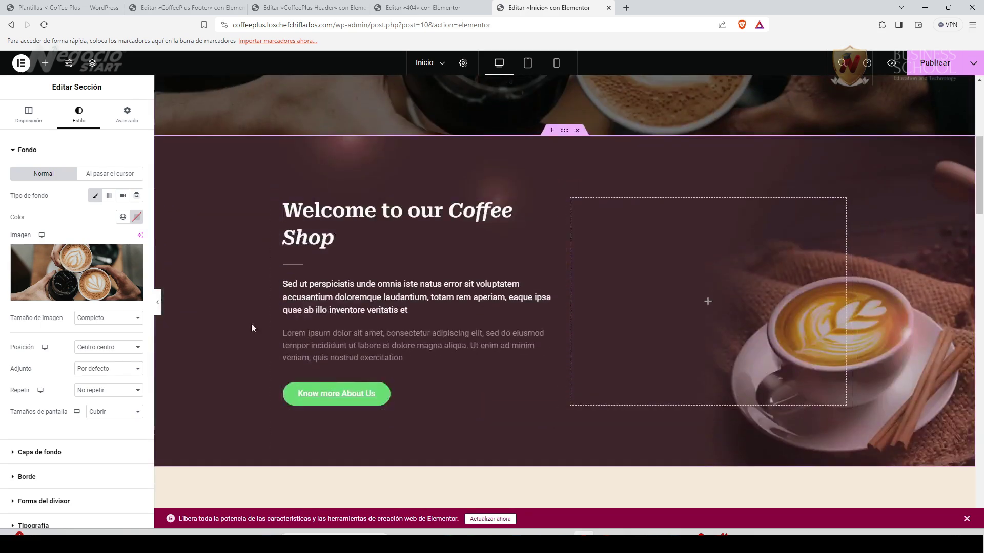
pyautogui.click(553, 205)
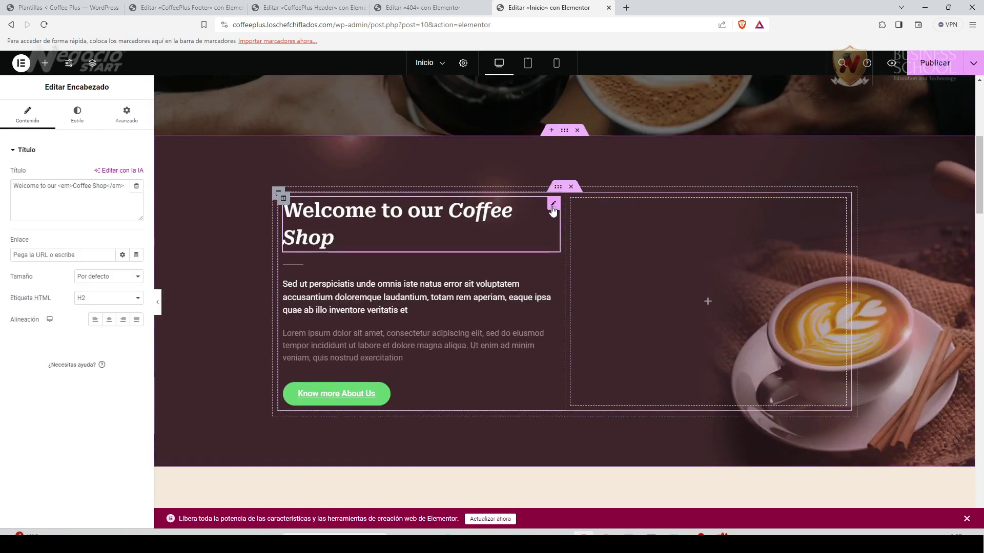
pyautogui.moveTo(57, 186); pyautogui.dragTo(15, 188)
pyautogui.write('Bienvenido a')
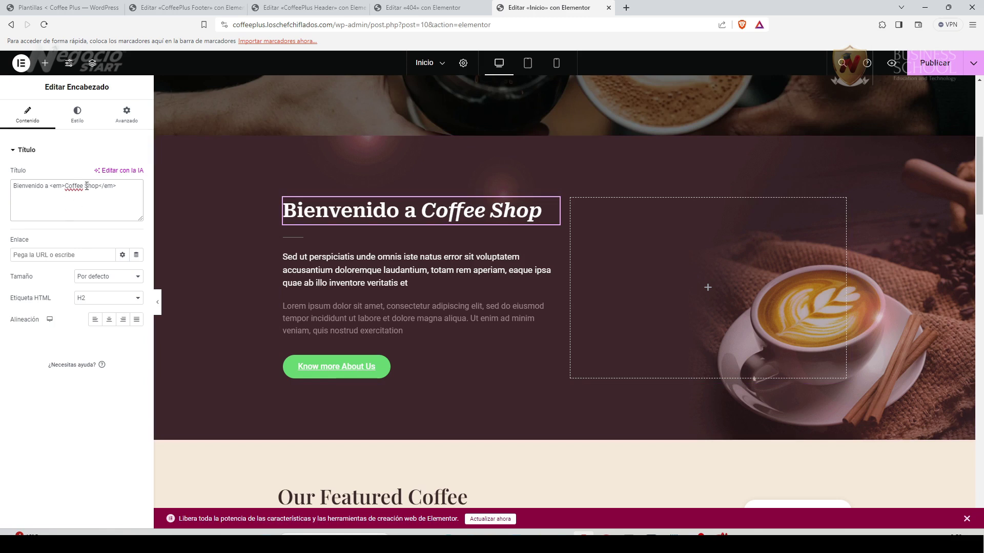
pyautogui.moveTo(84, 187); pyautogui.dragTo(98, 186)
pyautogui.write('Plus')
# Replace both placeholder paragraphs with Spanish copy, the first beginning 'Somos una'.
pyautogui.click(420, 270)
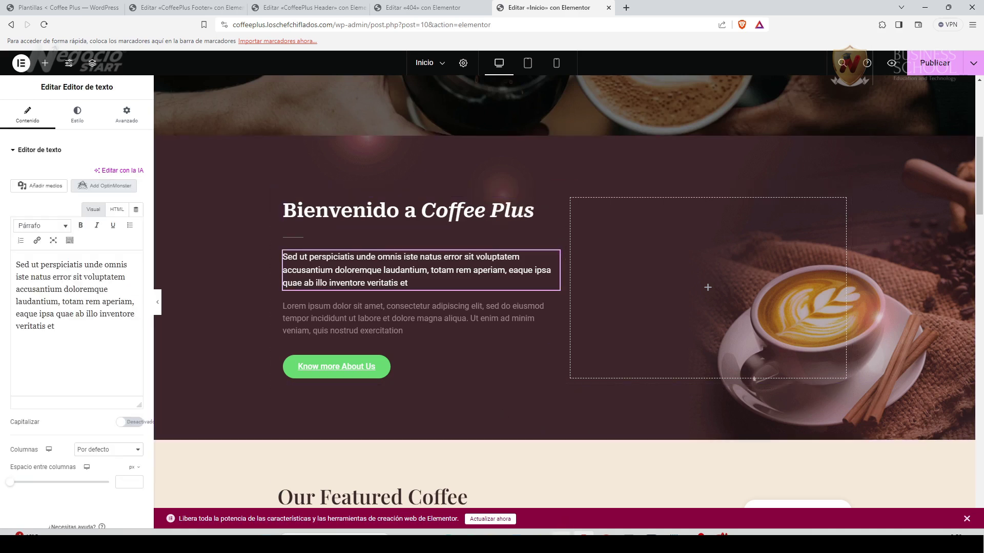
pyautogui.moveTo(57, 327); pyautogui.dragTo(7, 268)
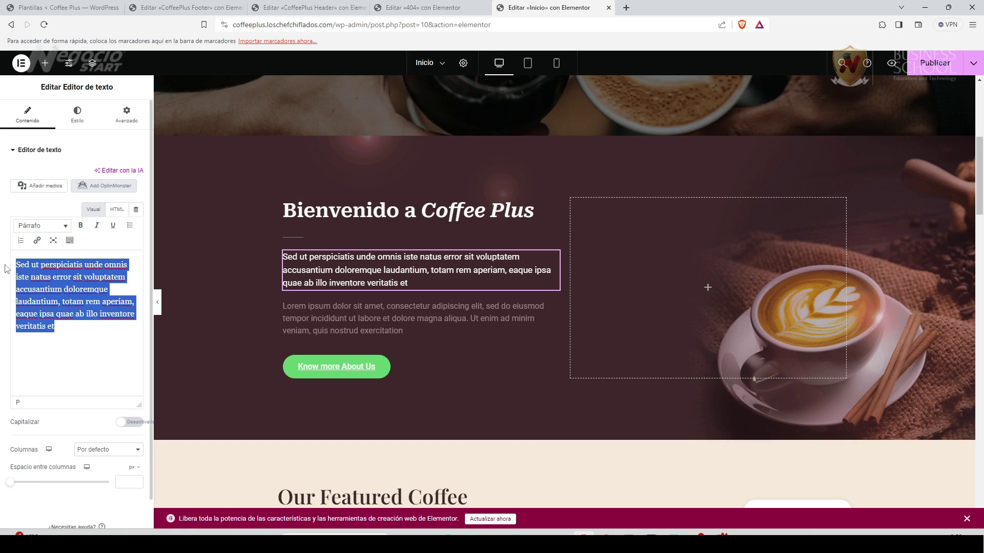
pyautogui.write('Es una empresa que se dedica a elaborar las mejores recetas de café ofreciendo una variedad de productos de alta calidad, para que los amantes de esta bebida puedan disfrutarla de una manera única y original.')
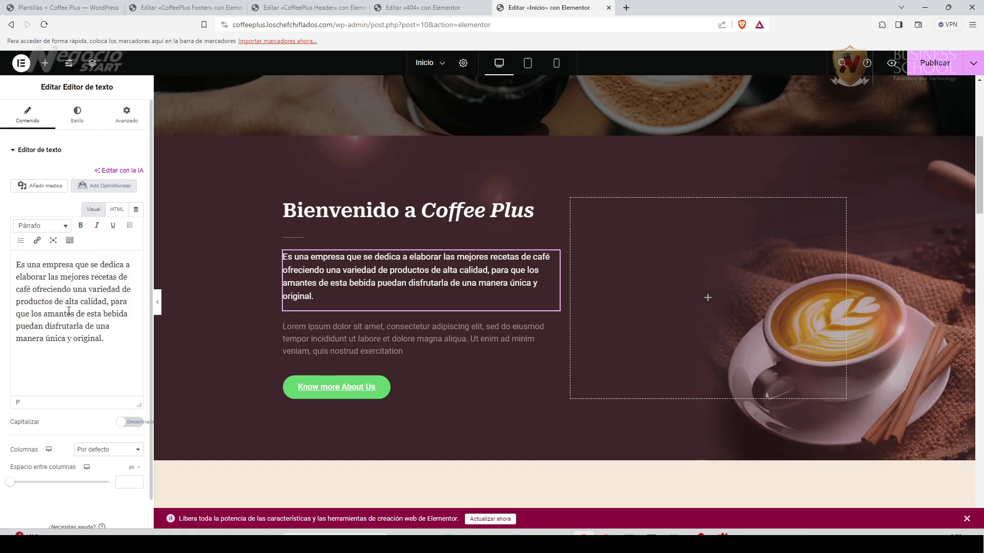
pyautogui.moveTo(16, 264); pyautogui.dragTo(42, 264)
pyautogui.write('Somos una')
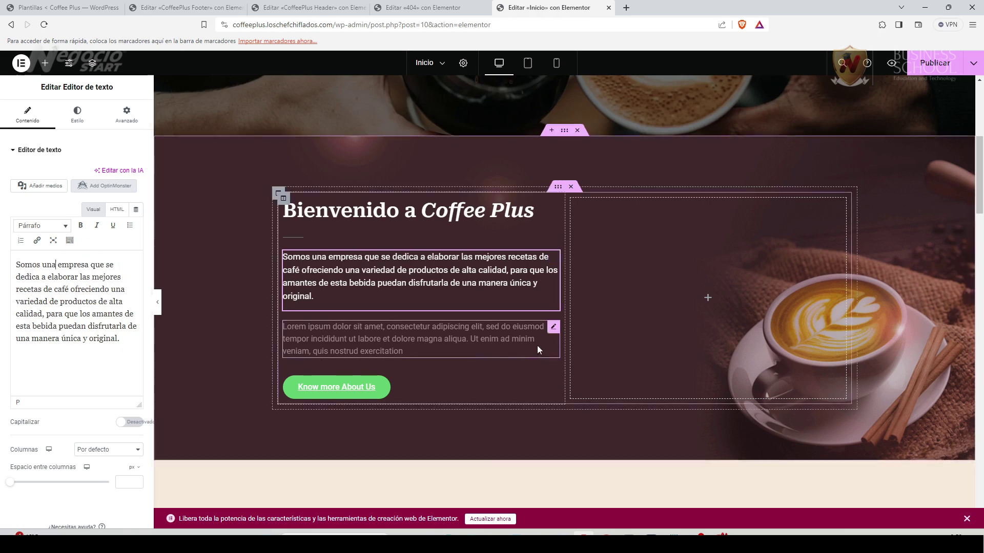
pyautogui.click(552, 330)
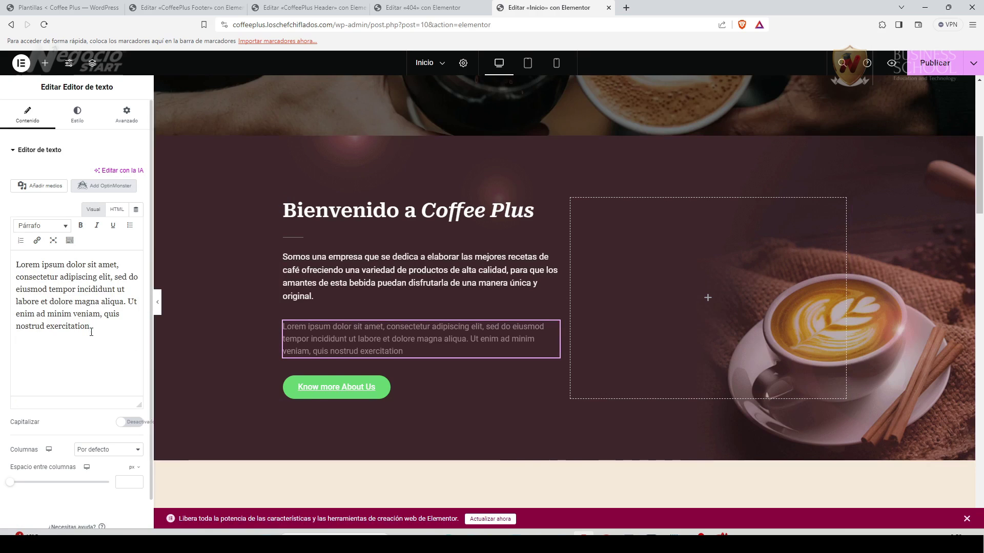
pyautogui.hotkey('ctrl', 'a')
pyautogui.write('Disfruta de la mejor experiencia en café del mundo. Coffee Plus ofrece una variedad de productos calidad de una manera única y original. Delicioso café.')
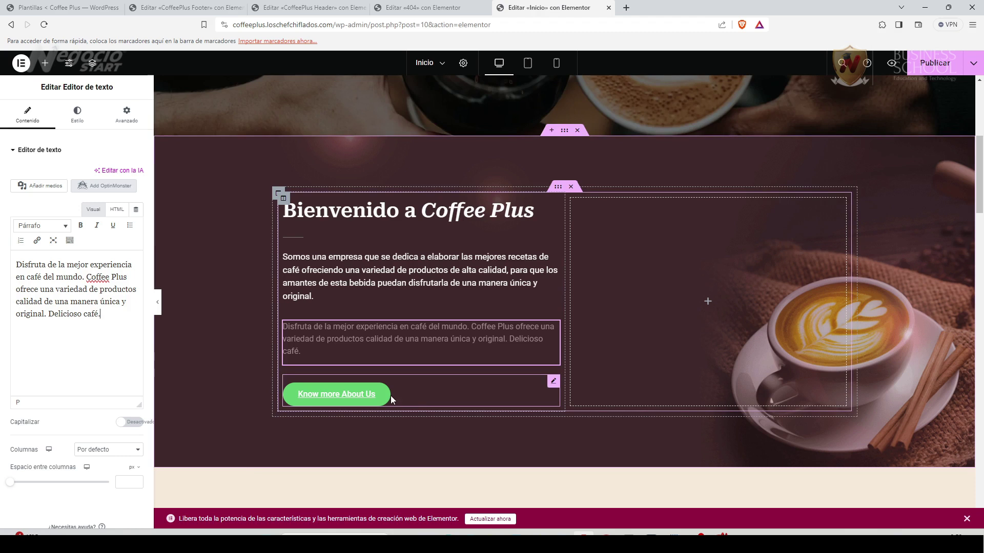
pyautogui.click(554, 383)
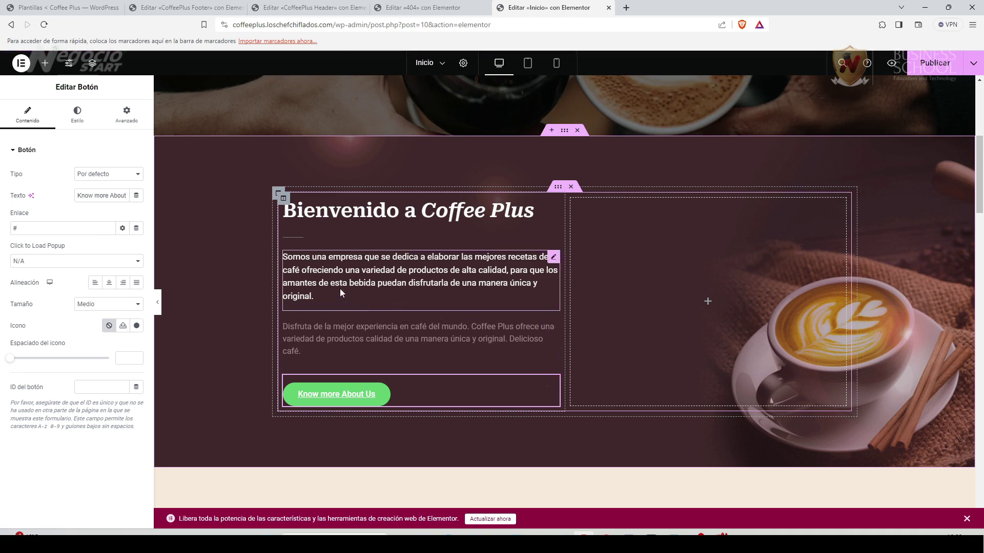
pyautogui.scroll(-3, 413, 330)
pyautogui.scroll(-3, 399, 365)
pyautogui.scroll(3, 403, 399)
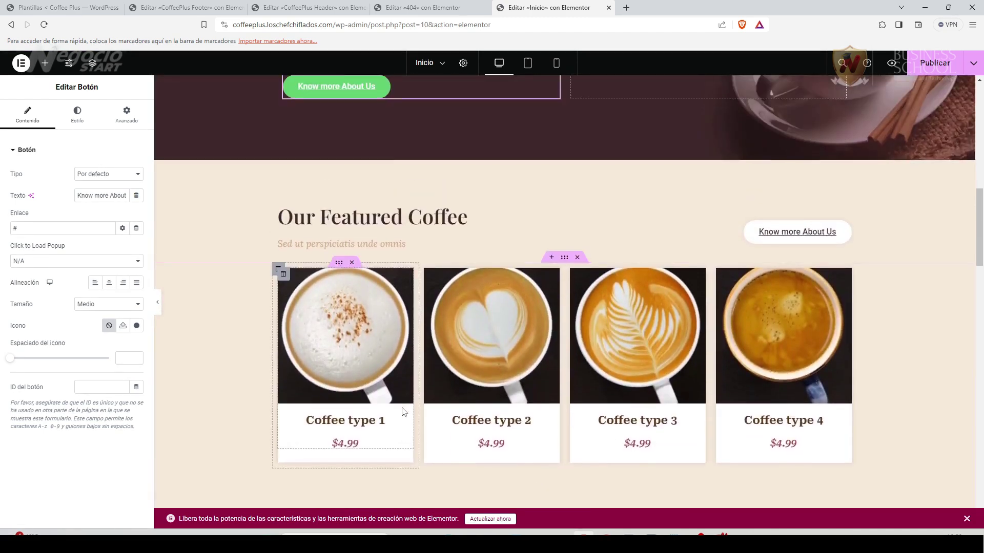
pyautogui.scroll(-2, 402, 412)
pyautogui.scroll(-1, 402, 412)
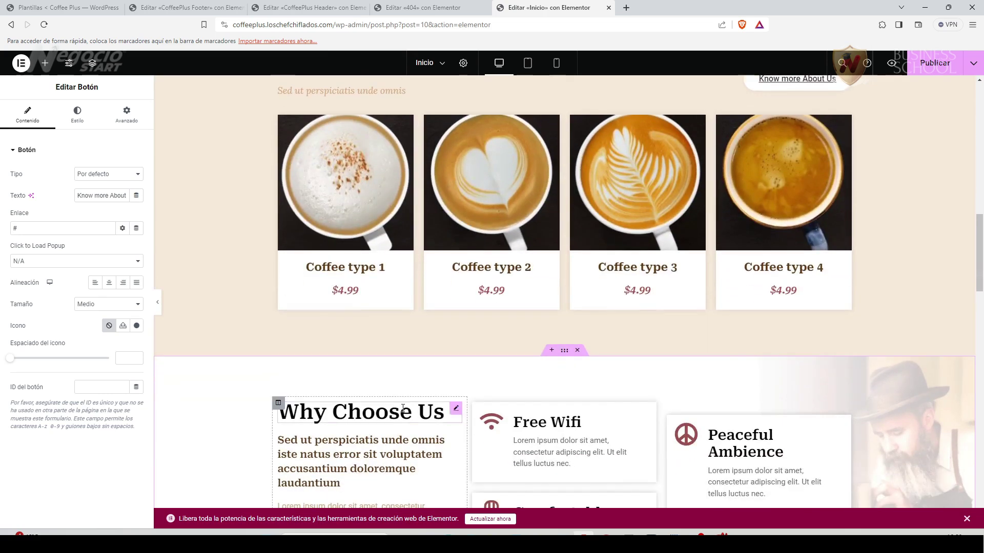
pyautogui.scroll(-3, 389, 435)
pyautogui.scroll(18, 380, 453)
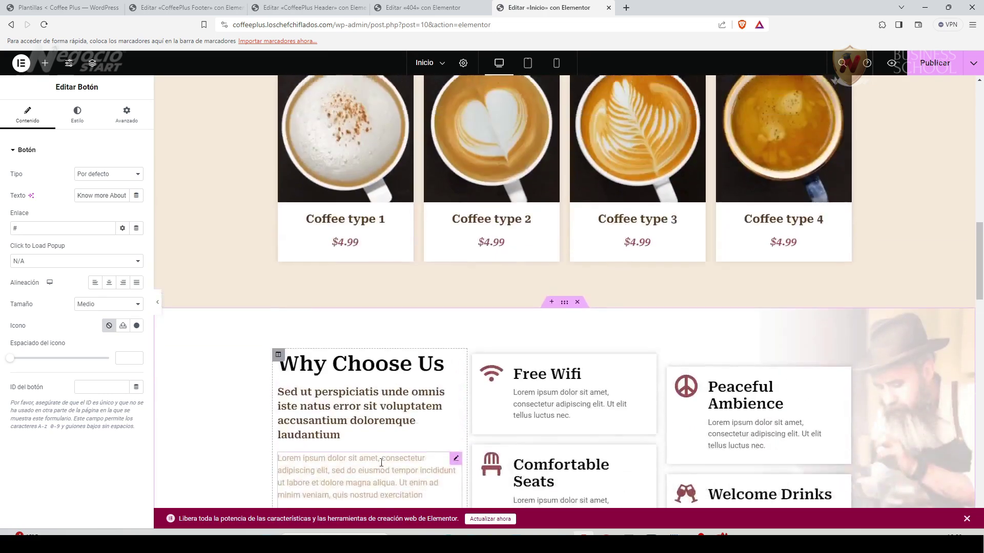
pyautogui.scroll(1, 380, 453)
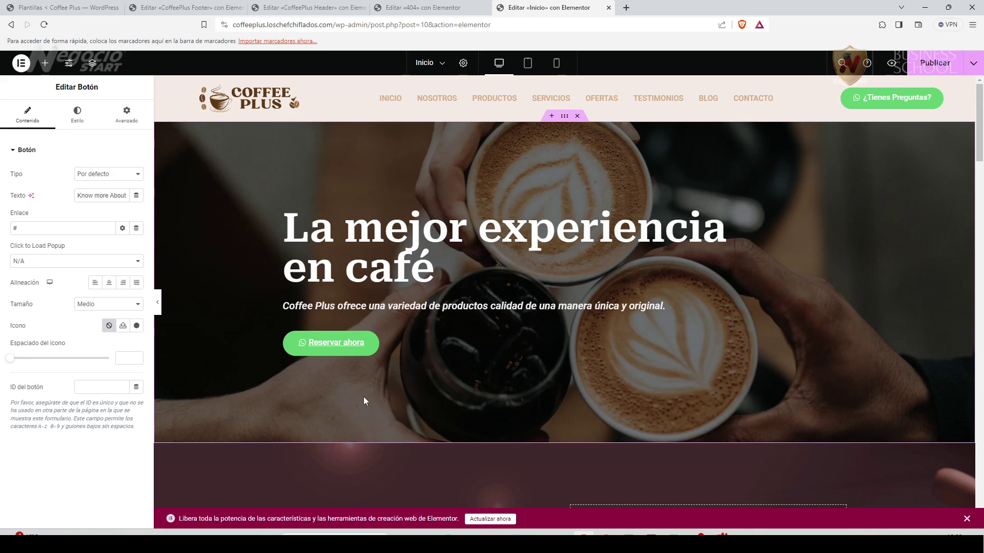
pyautogui.scroll(-5, 348, 392)
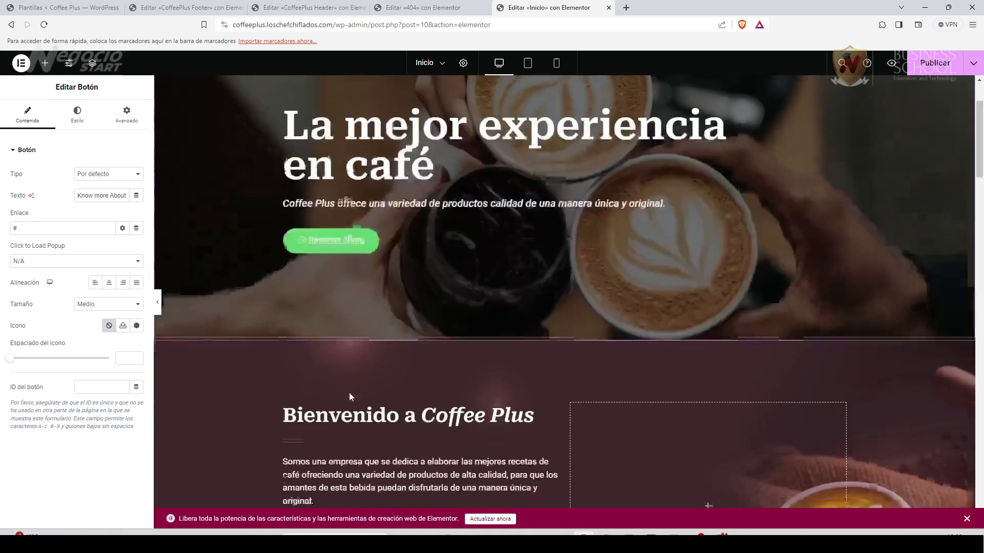
pyautogui.scroll(-1, 349, 392)
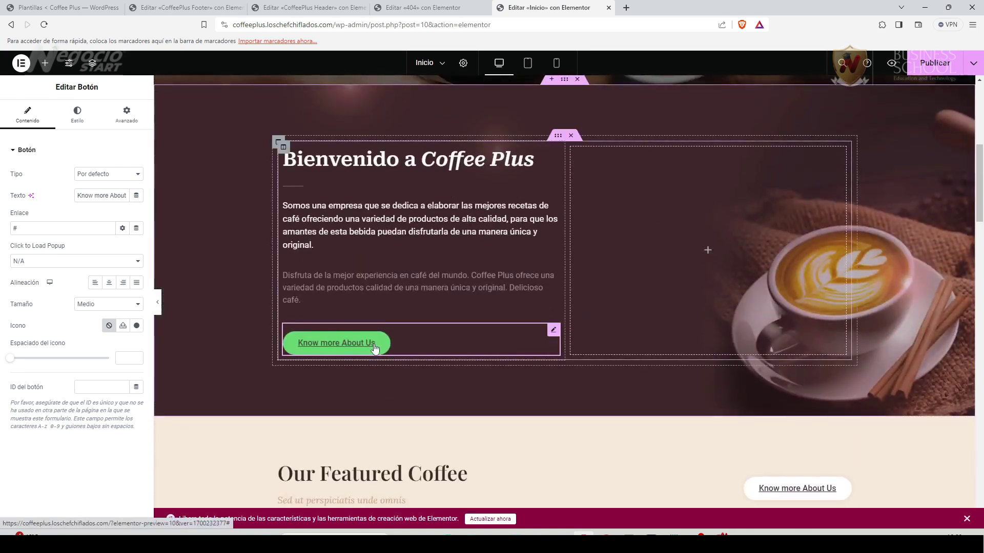
pyautogui.scroll(7, 370, 363)
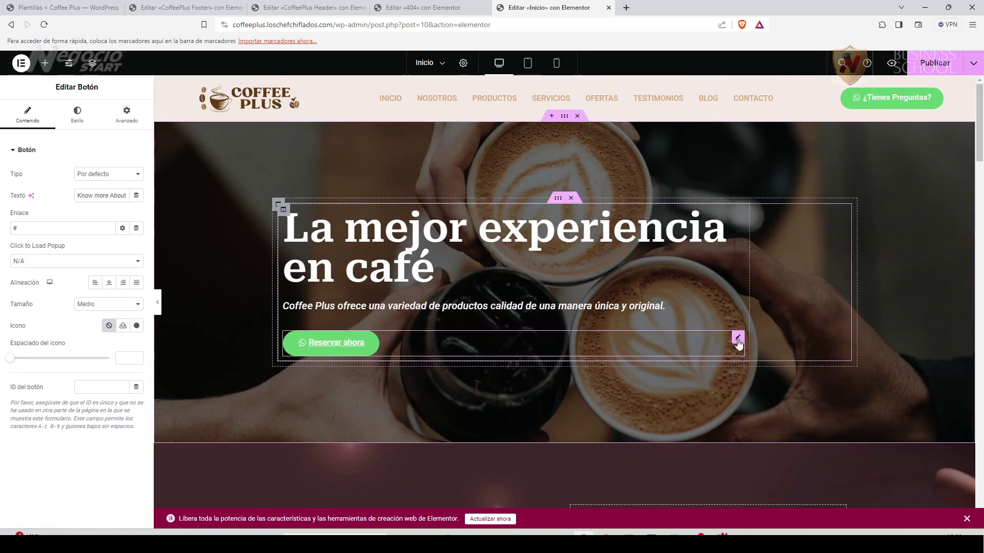
# Paste a copy of the hero's Reservar ahora button into the welcome column and delete Know more About Us.
pyautogui.rightClick(738, 339)
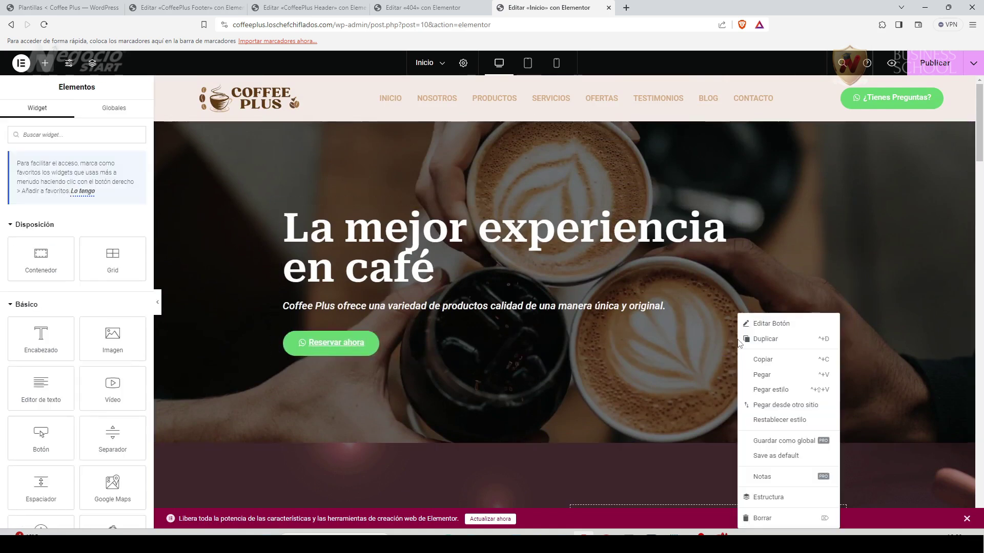
pyautogui.click(762, 359)
pyautogui.scroll(-6, 438, 400)
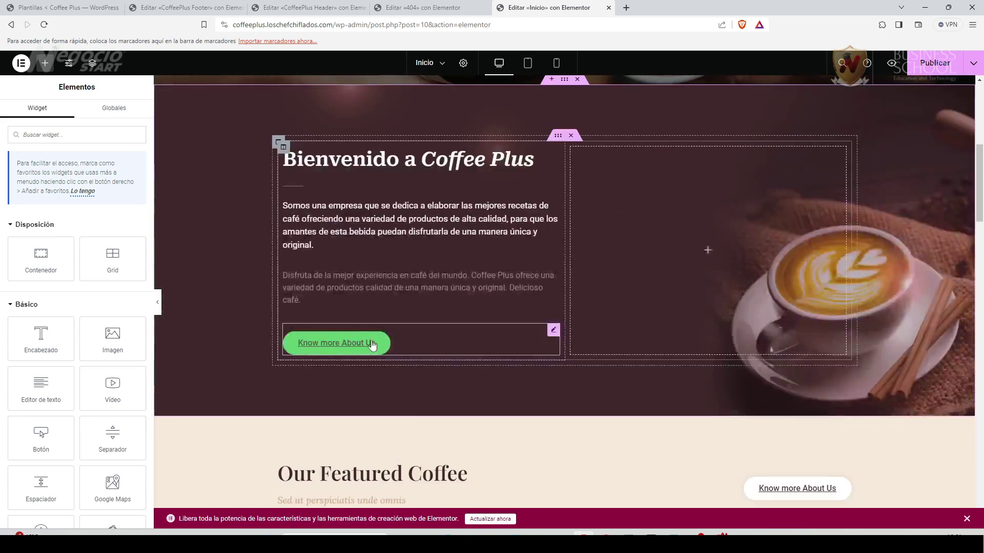
pyautogui.rightClick(378, 322)
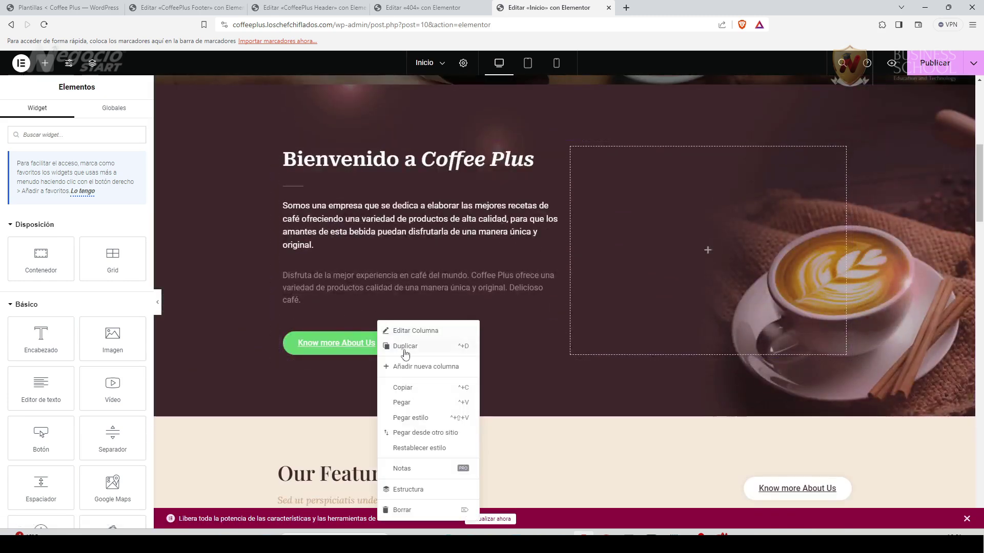
pyautogui.click(404, 403)
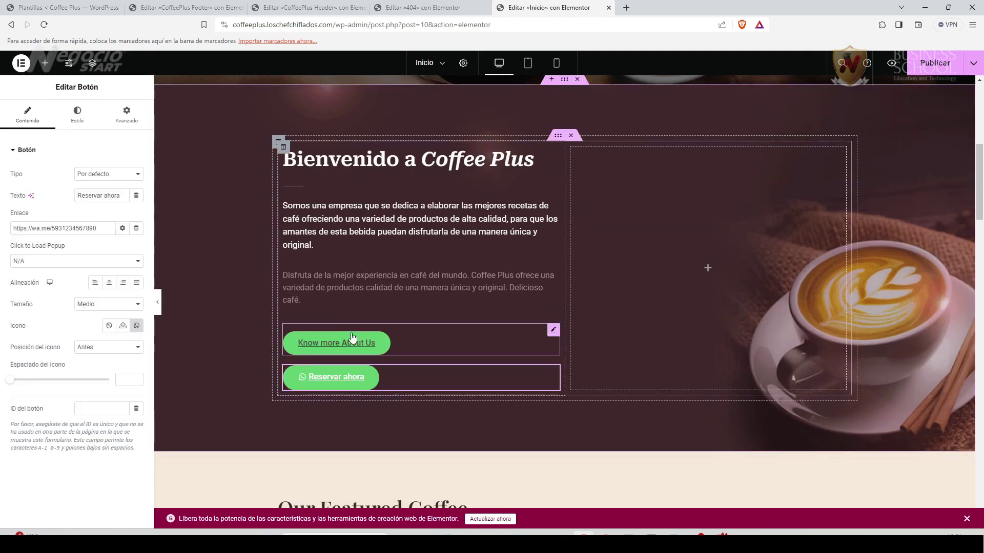
pyautogui.rightClick(555, 336)
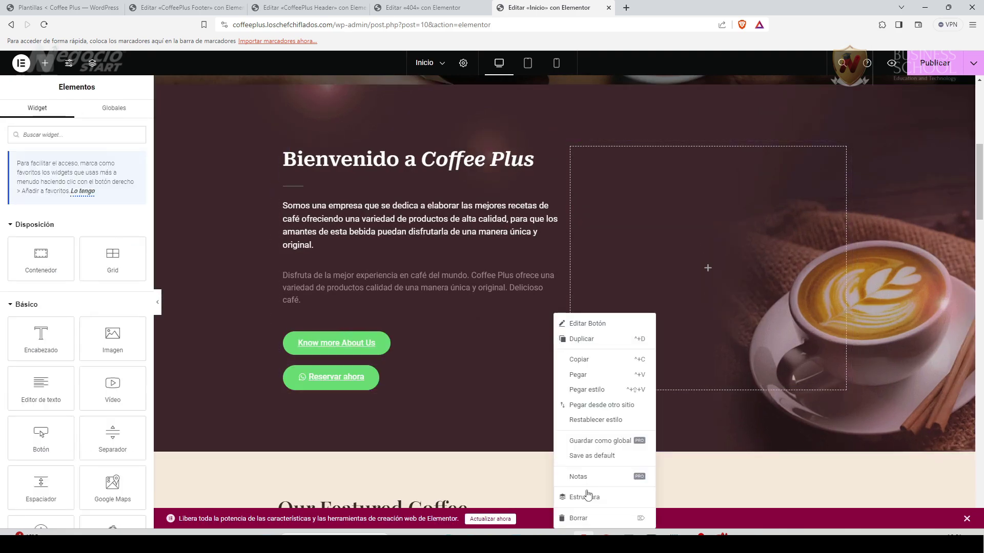
pyautogui.click(583, 519)
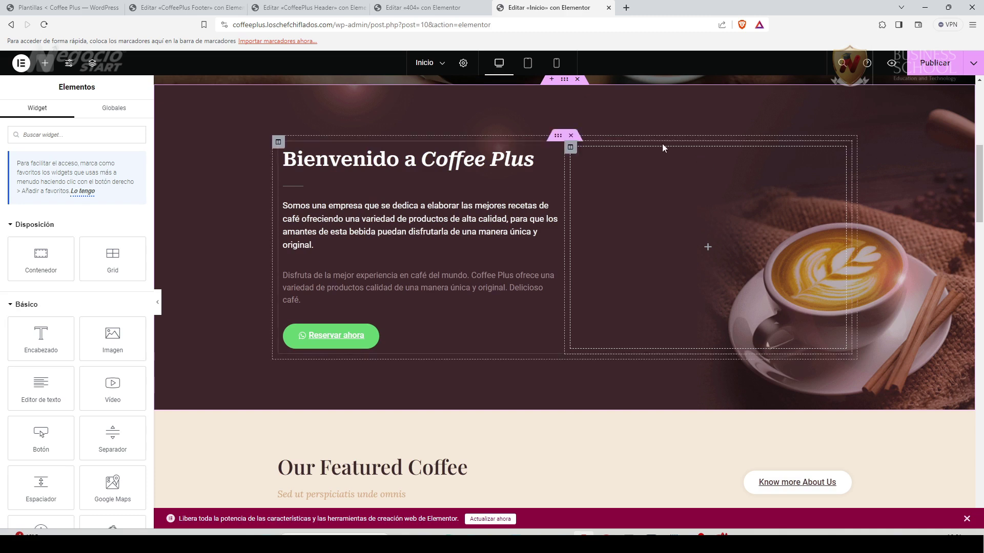
# Show the welcome section's Estilo background settings, then switch the preview to tablet width.
pyautogui.click(564, 80)
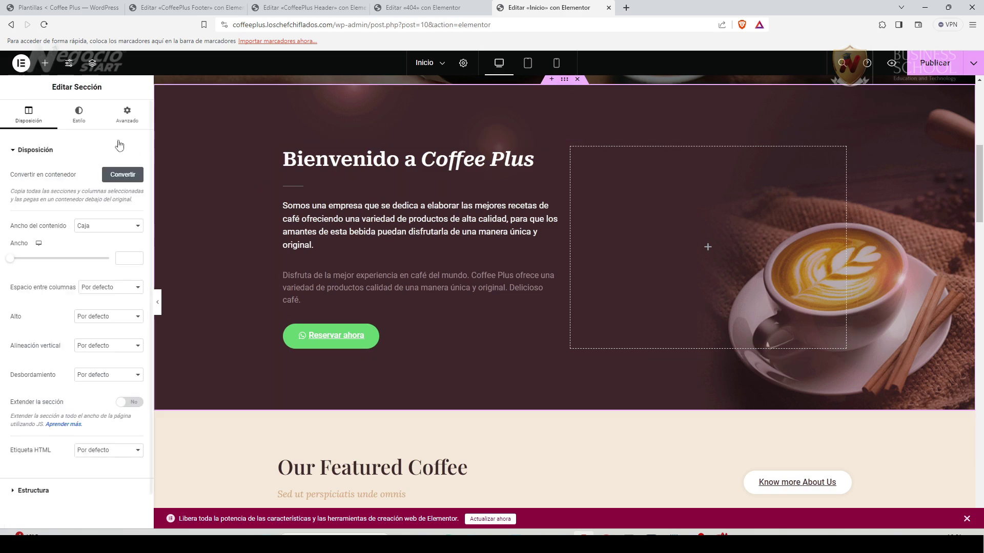
pyautogui.click(79, 113)
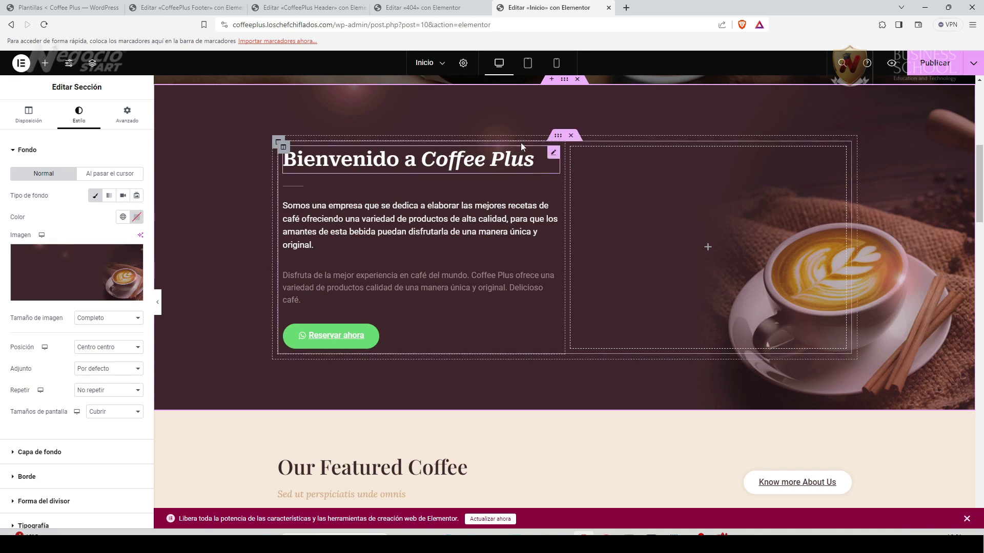
pyautogui.click(529, 64)
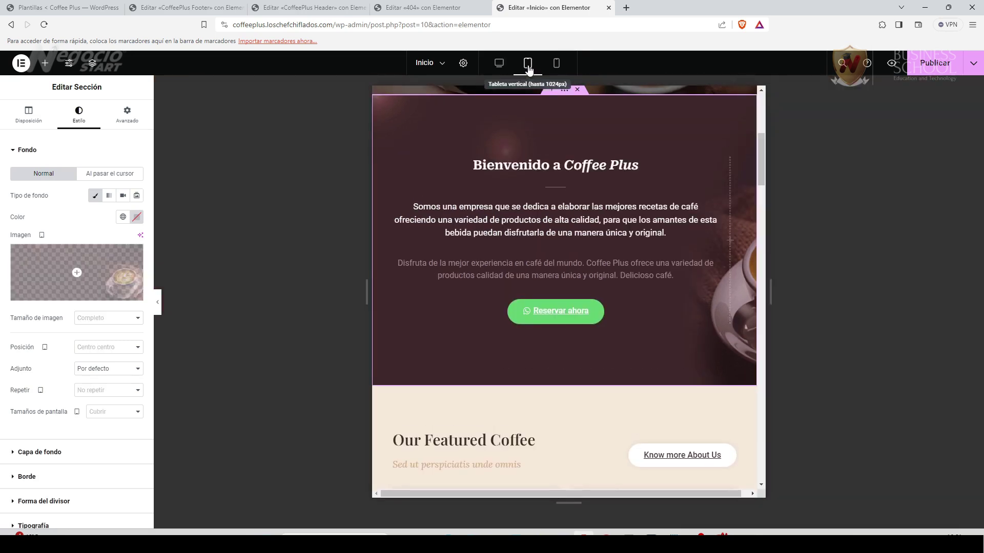
pyautogui.click(558, 65)
pyautogui.scroll(4, 651, 133)
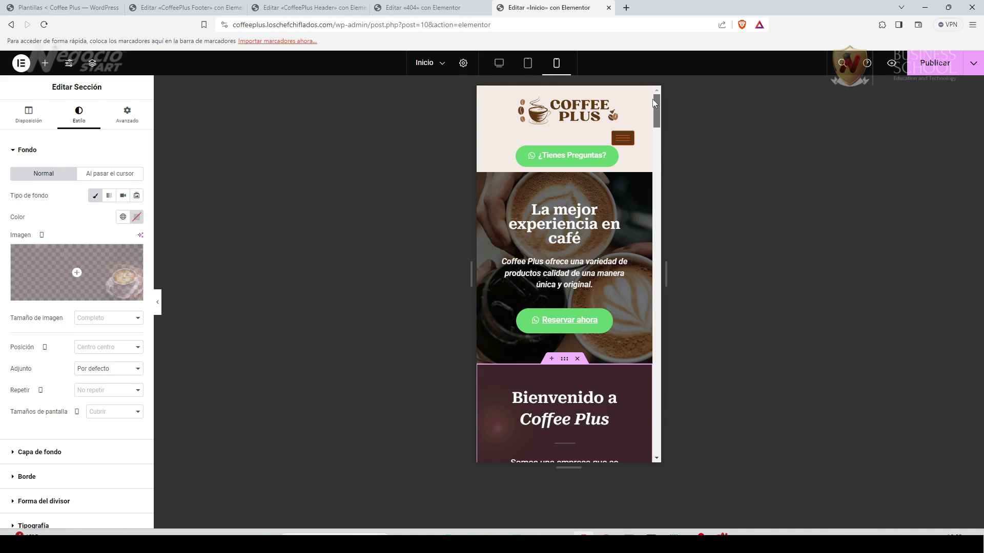
pyautogui.scroll(-2, 652, 99)
pyautogui.moveTo(658, 117); pyautogui.dragTo(653, 68)
# Return to desktop view and retitle the featured coffee heading 'Nuestras deliciosas variedades'.
pyautogui.click(499, 64)
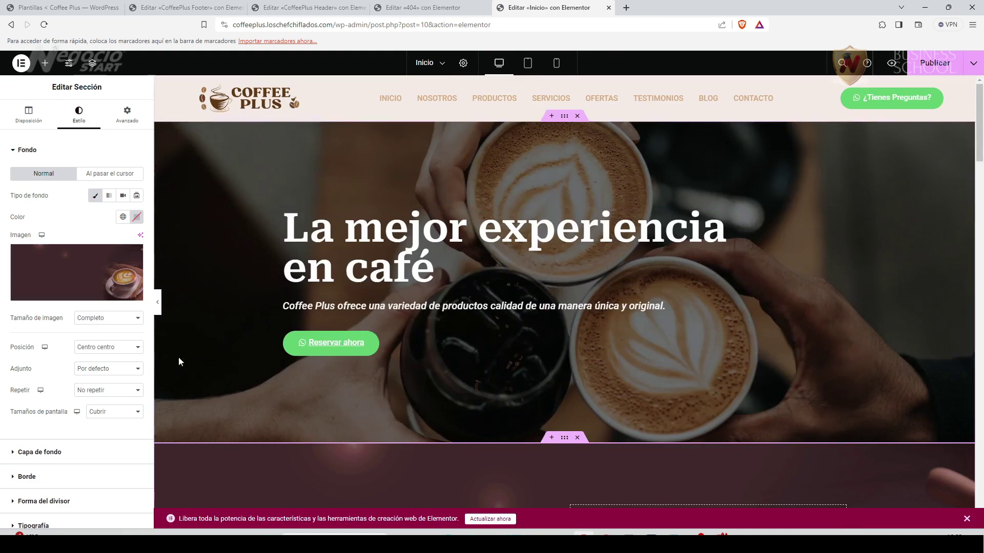
pyautogui.scroll(-6, 205, 411)
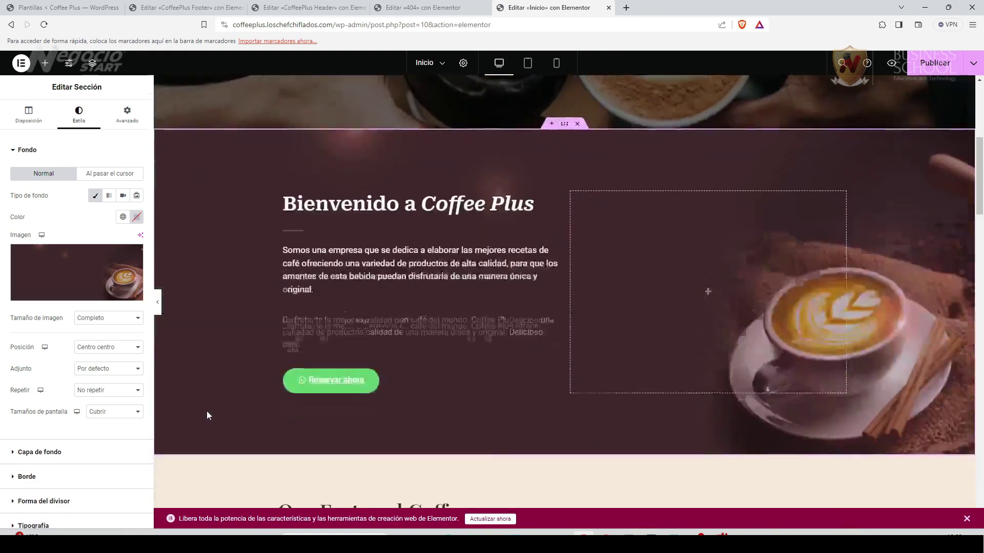
pyautogui.scroll(-5, 437, 368)
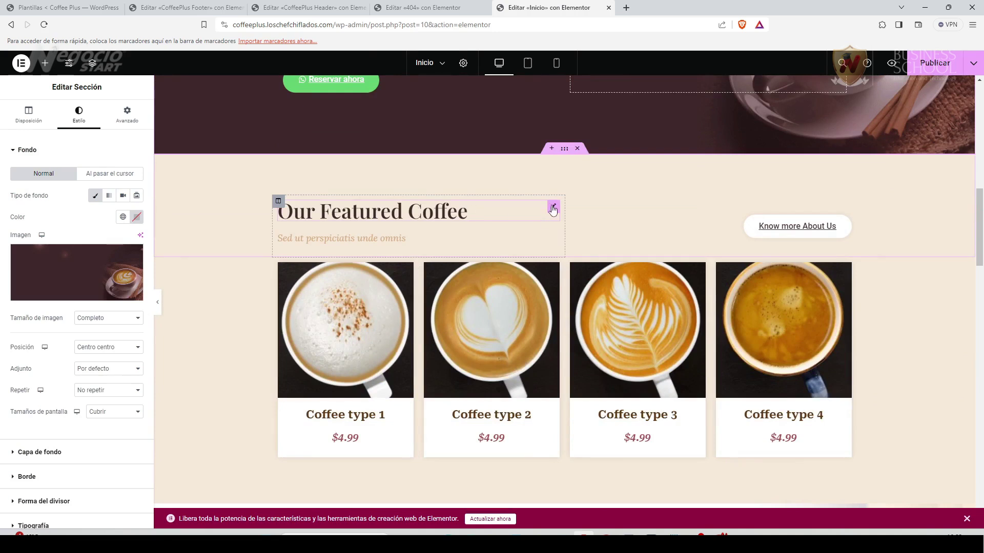
pyautogui.click(553, 207)
pyautogui.tripleClick(17, 191)
pyautogui.write('Nuestras deliciosas ')
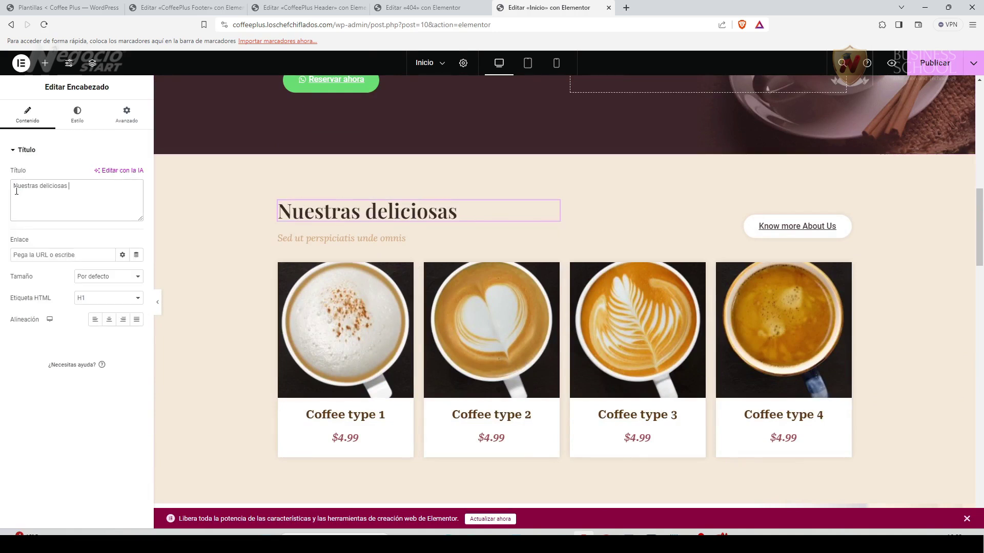
pyautogui.write('variedades')
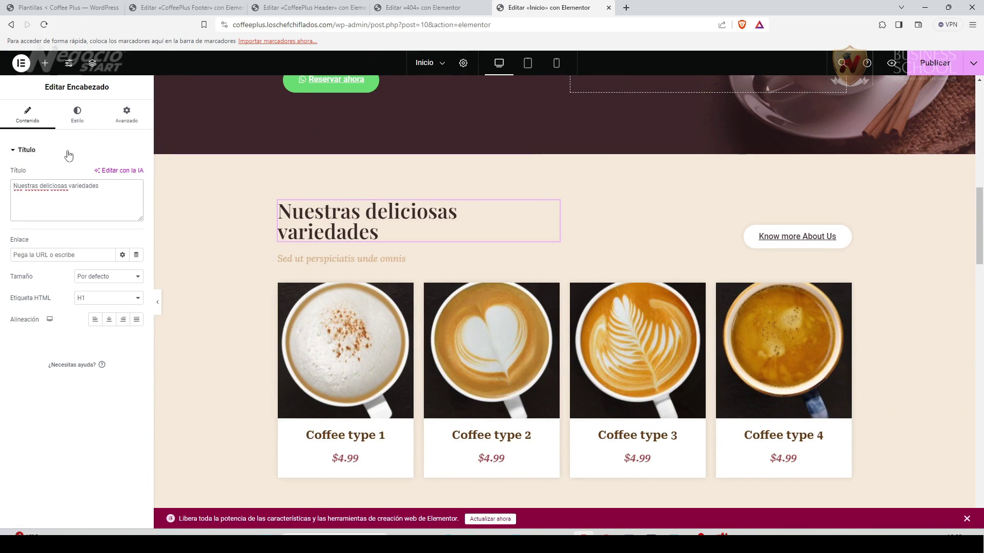
# Set the heading's typography font family to Roboto Serif.
pyautogui.click(78, 118)
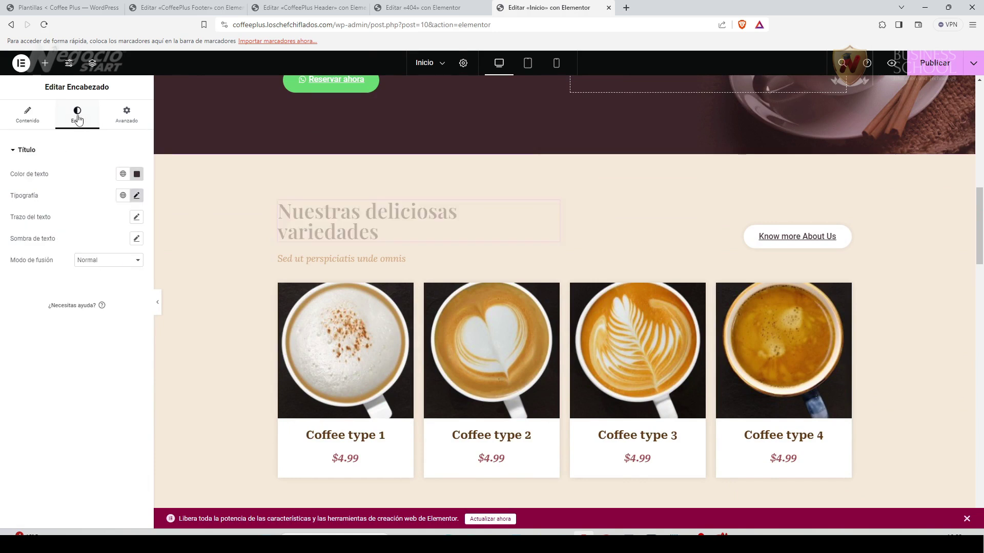
pyautogui.click(136, 196)
pyautogui.click(104, 248)
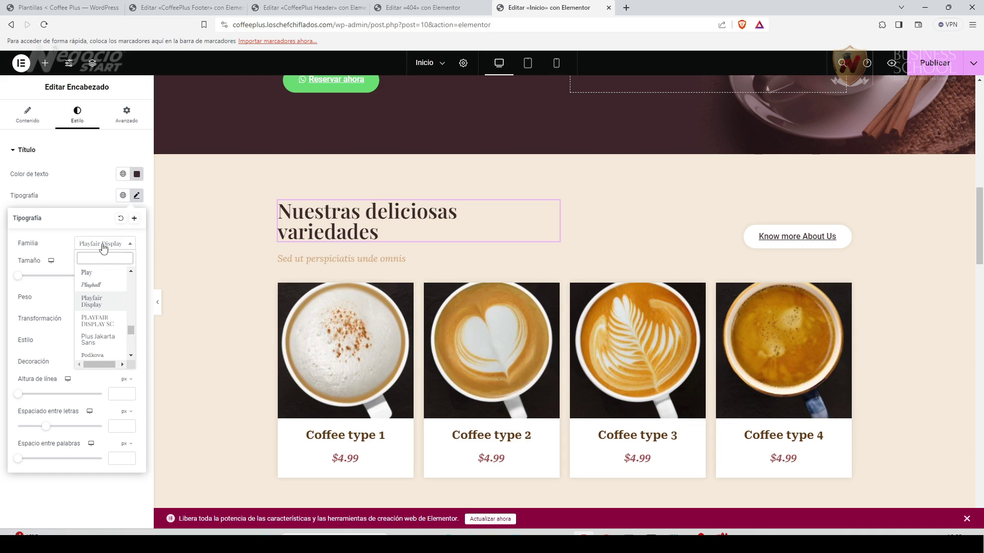
pyautogui.write('ro')
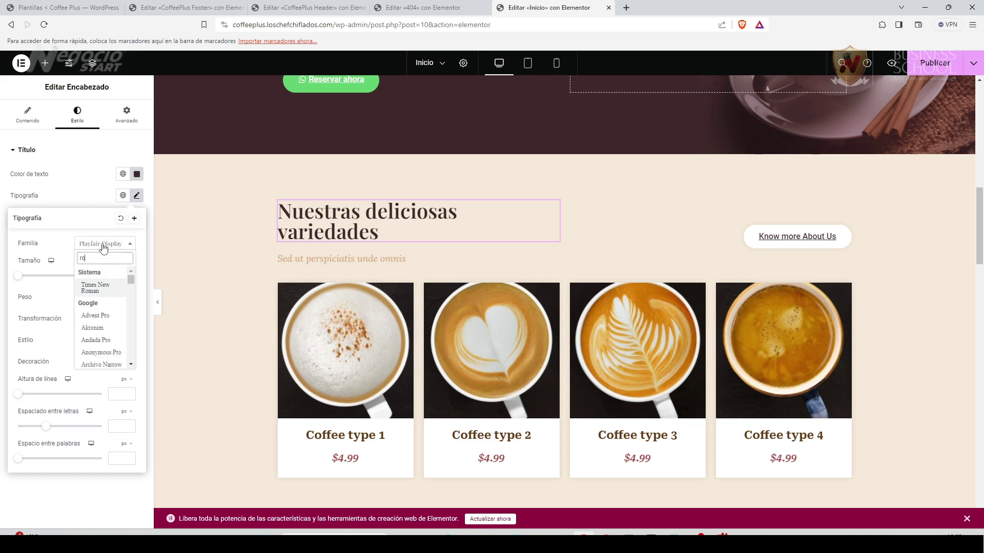
pyautogui.write('bot')
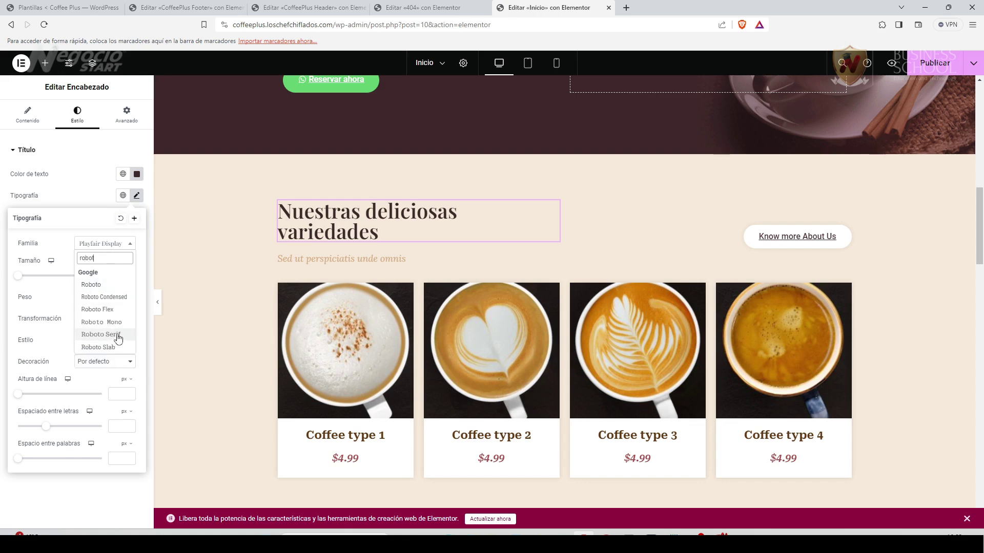
pyautogui.click(117, 334)
# Compare with the Bienvenido a Coffee Plus title's typography (38 px, weight 600), then reselect the new heading.
pyautogui.scroll(6, 534, 343)
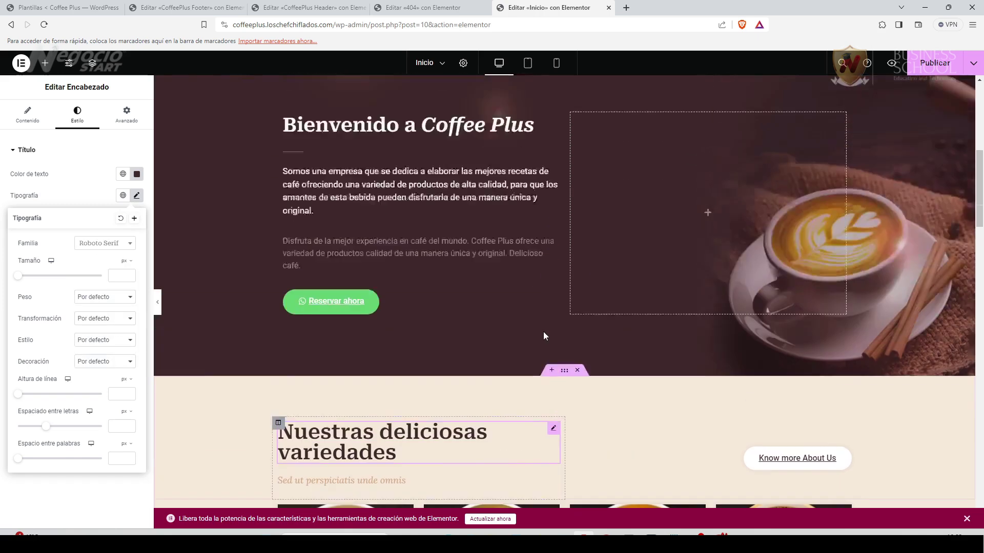
pyautogui.click(553, 208)
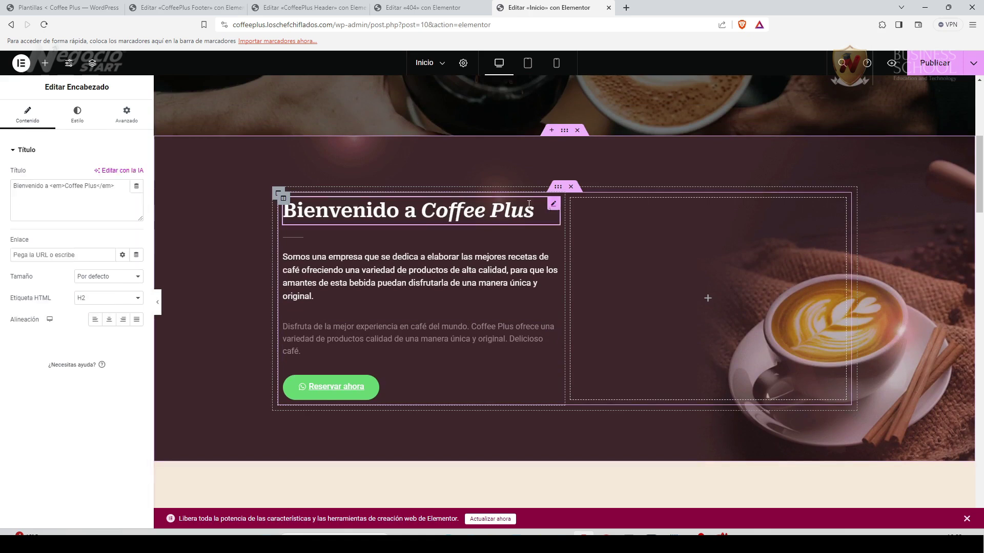
pyautogui.click(78, 115)
pyautogui.click(137, 196)
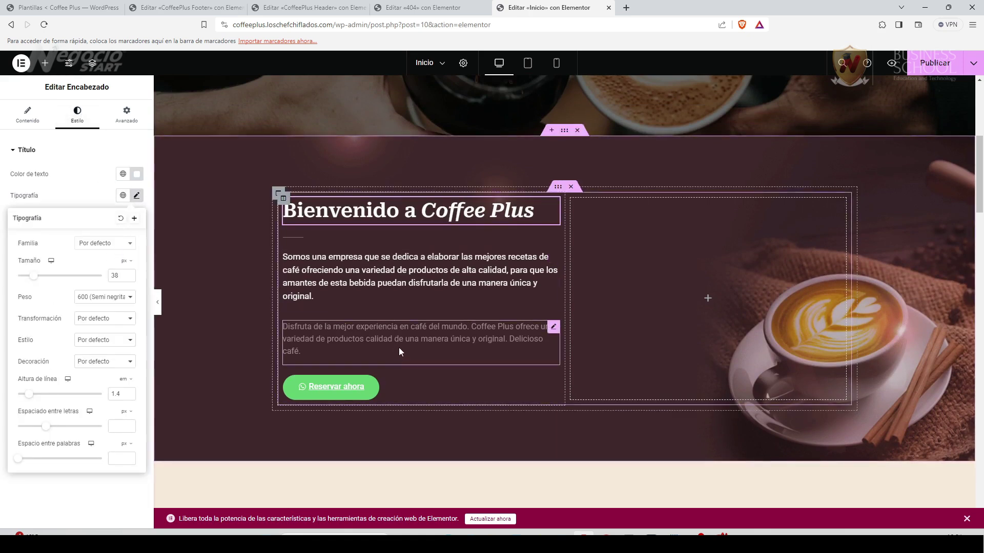
pyautogui.scroll(5, 398, 351)
pyautogui.scroll(-12, 403, 334)
pyautogui.scroll(1, 403, 336)
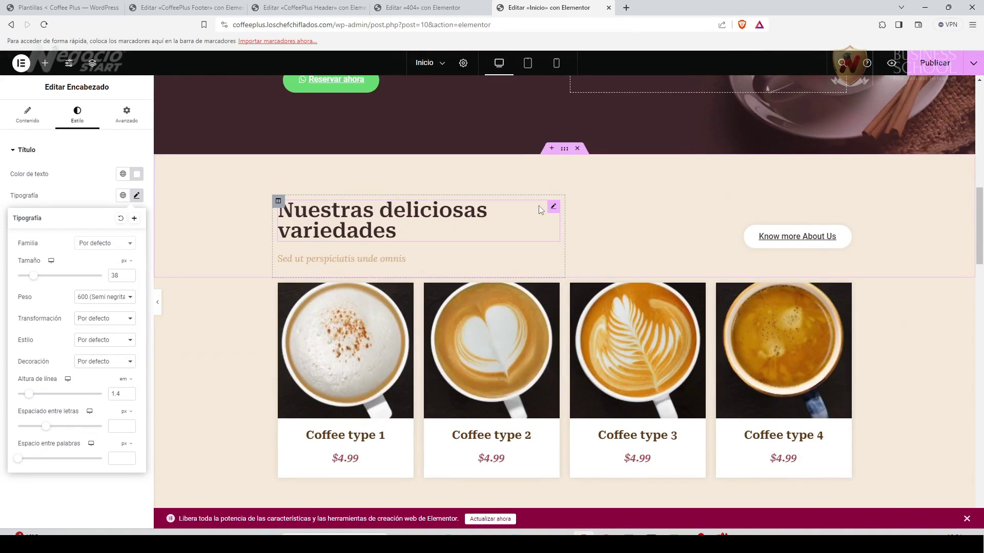
pyautogui.click(553, 206)
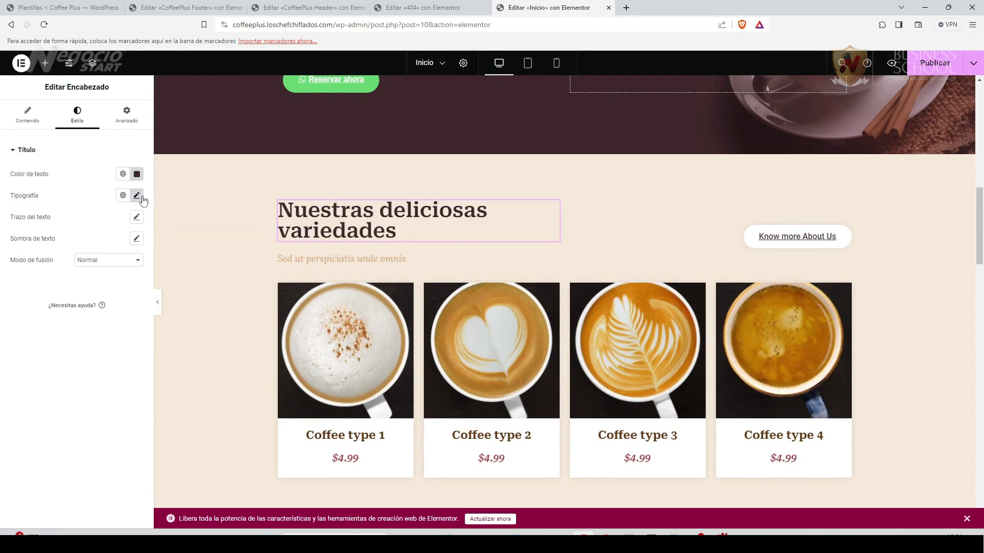
# Set the subtitle's typography font family to Roboto.
pyautogui.click(556, 259)
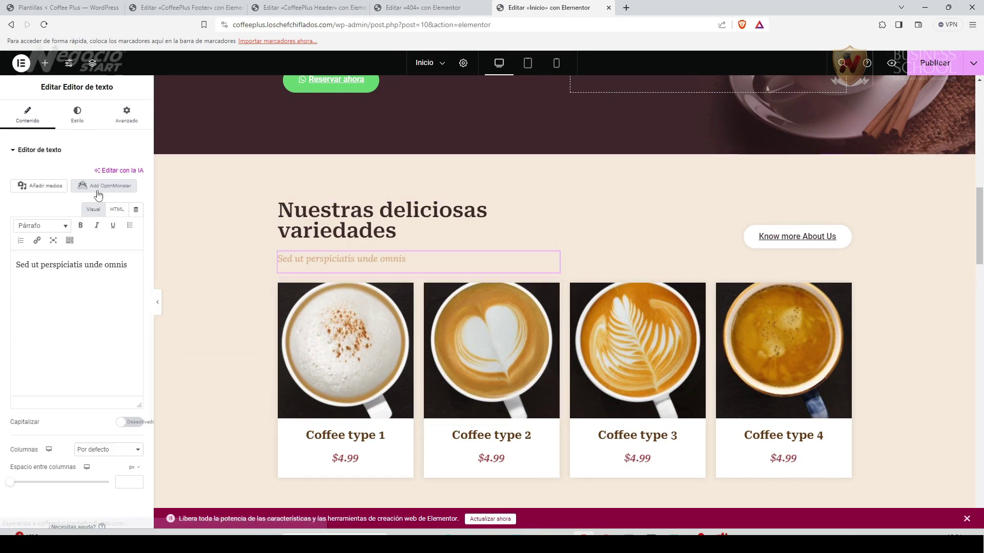
pyautogui.click(73, 126)
pyautogui.click(136, 217)
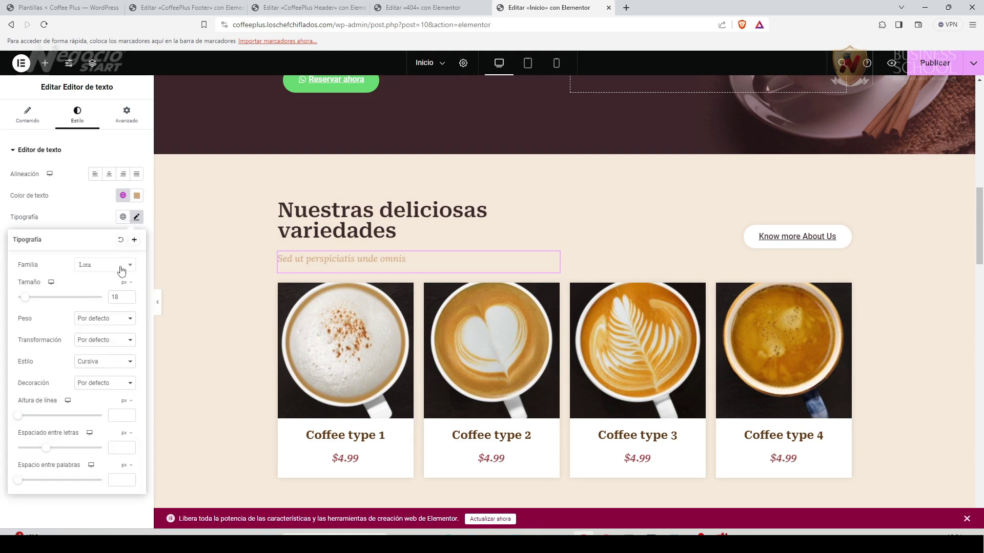
pyautogui.click(102, 266)
pyautogui.write('robo')
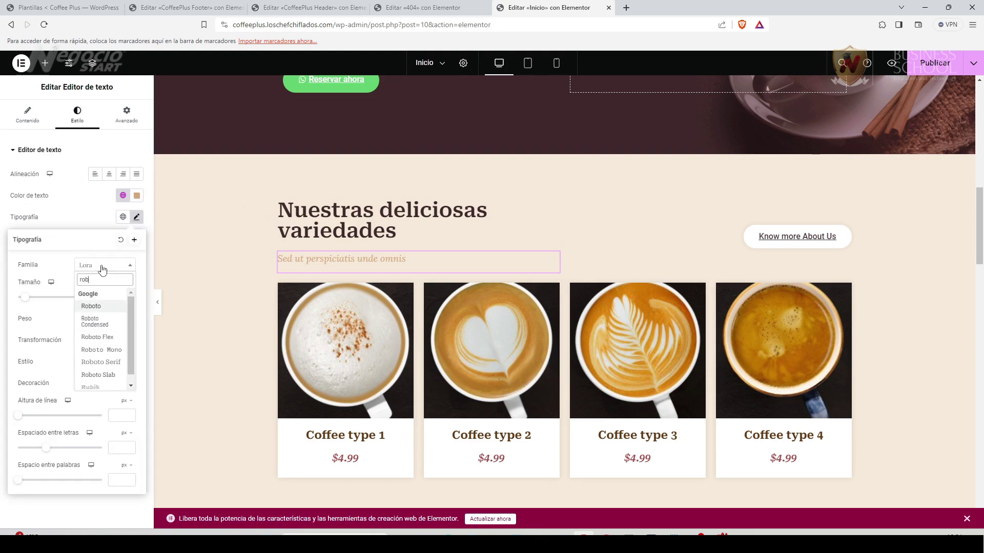
pyautogui.click(109, 309)
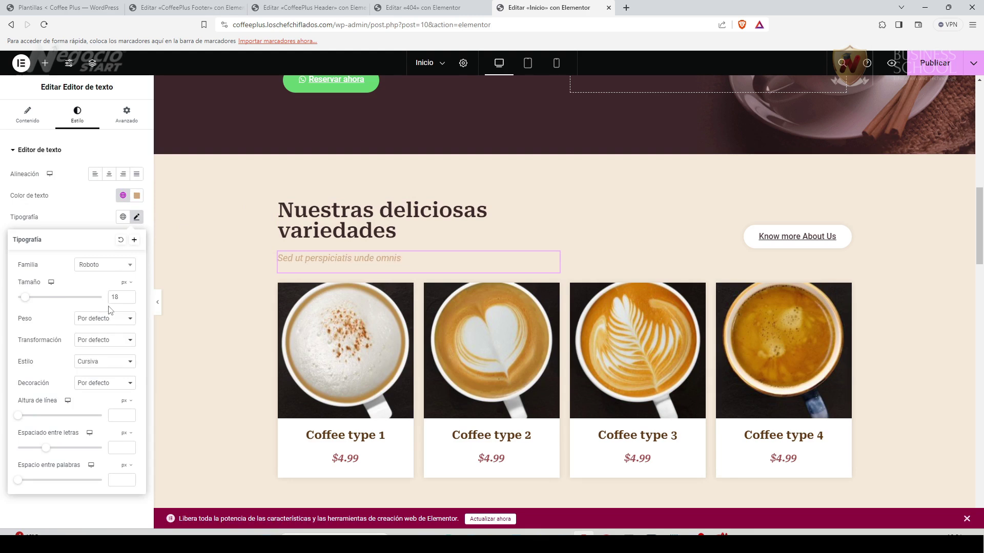
pyautogui.click(60, 514)
# Replace the placeholder subtitle text with 'La mejor experiencia en café'.
pyautogui.click(27, 117)
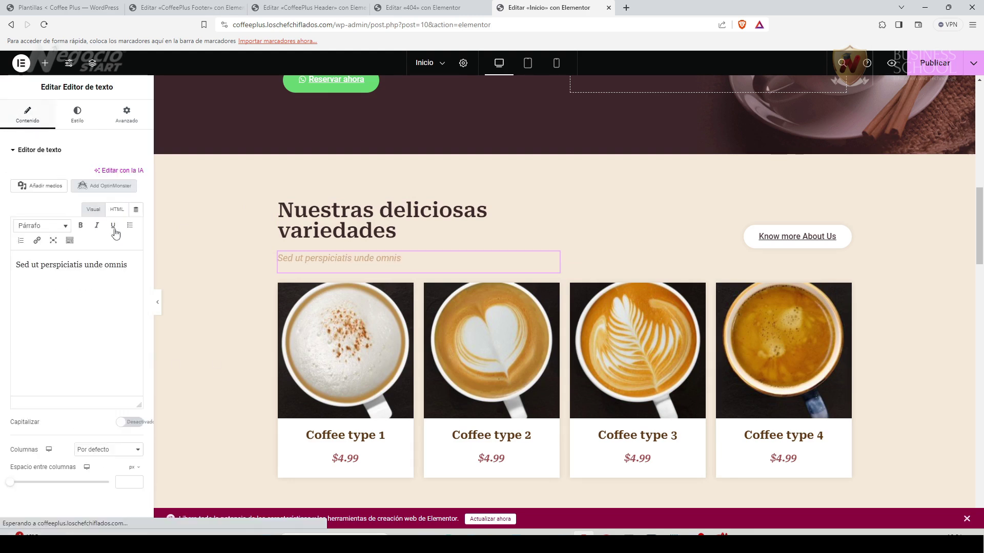
pyautogui.moveTo(128, 264); pyautogui.dragTo(5, 265)
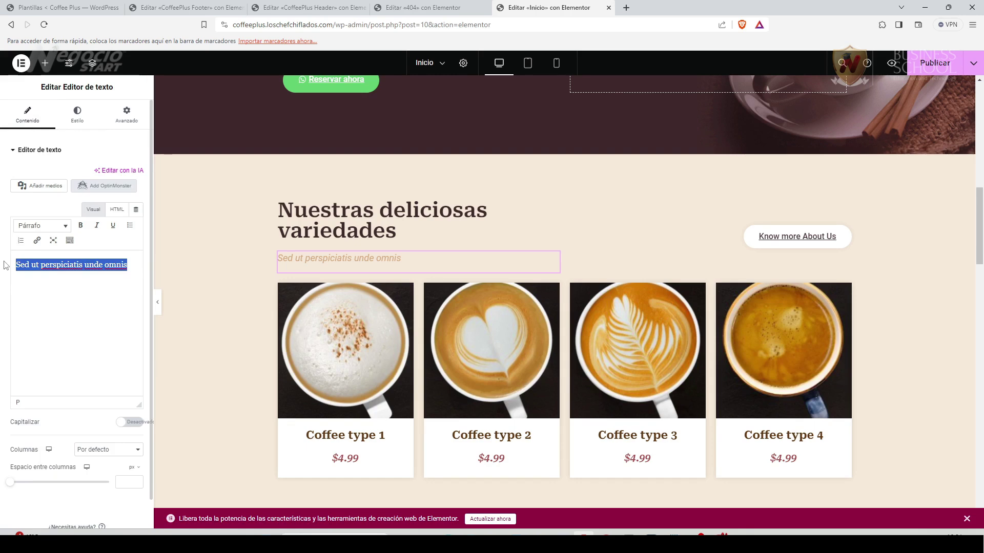
pyautogui.write('La mejor experiencia en café')
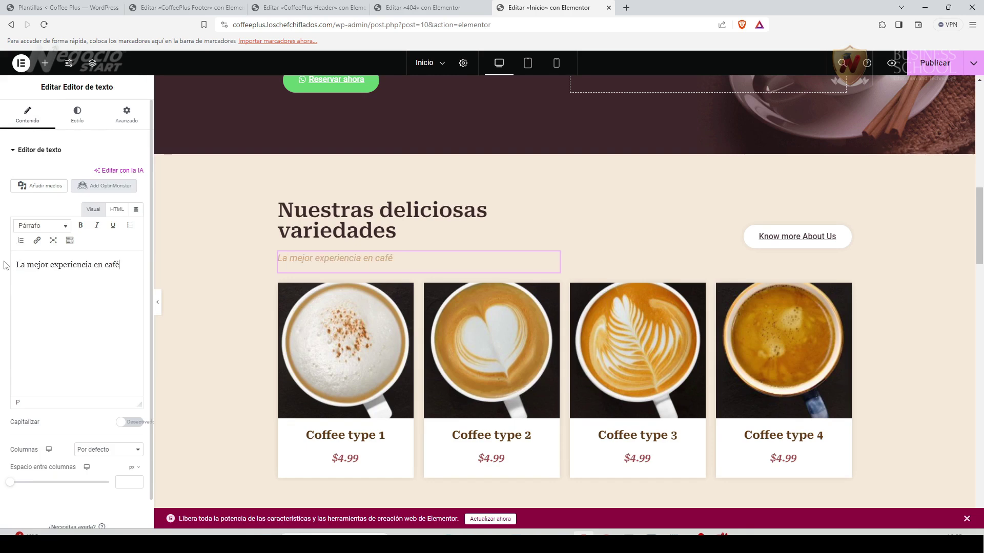
pyautogui.scroll(-1, 353, 362)
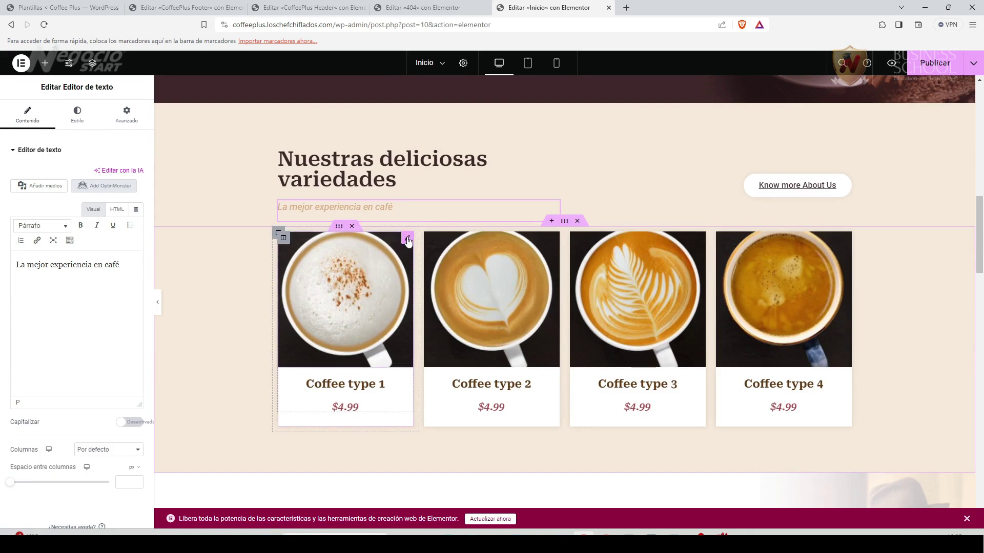
# Keep the Coffee type 1 image unchanged and enter a border radius value of 5 in its style.
pyautogui.click(408, 240)
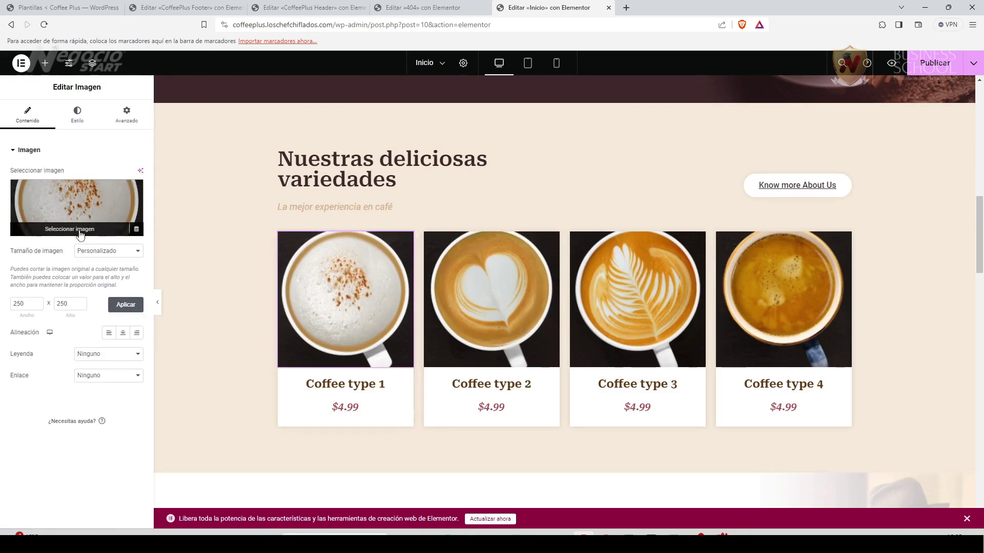
pyautogui.click(80, 234)
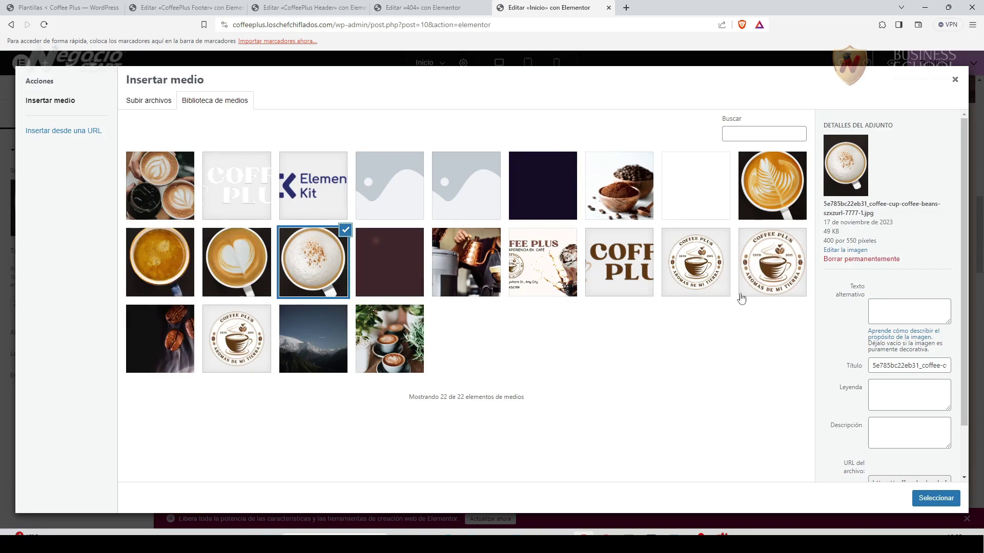
pyautogui.click(956, 81)
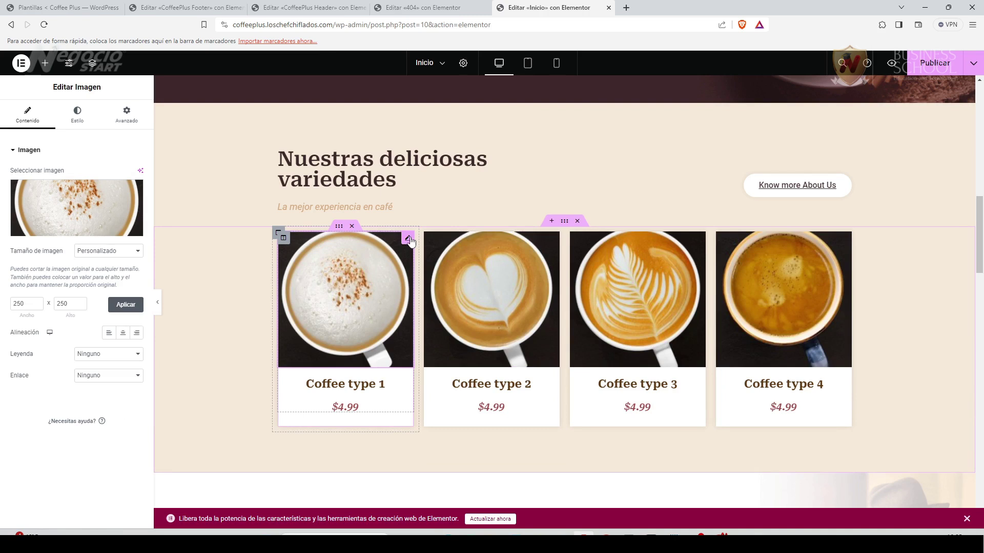
pyautogui.moveTo(118, 234)
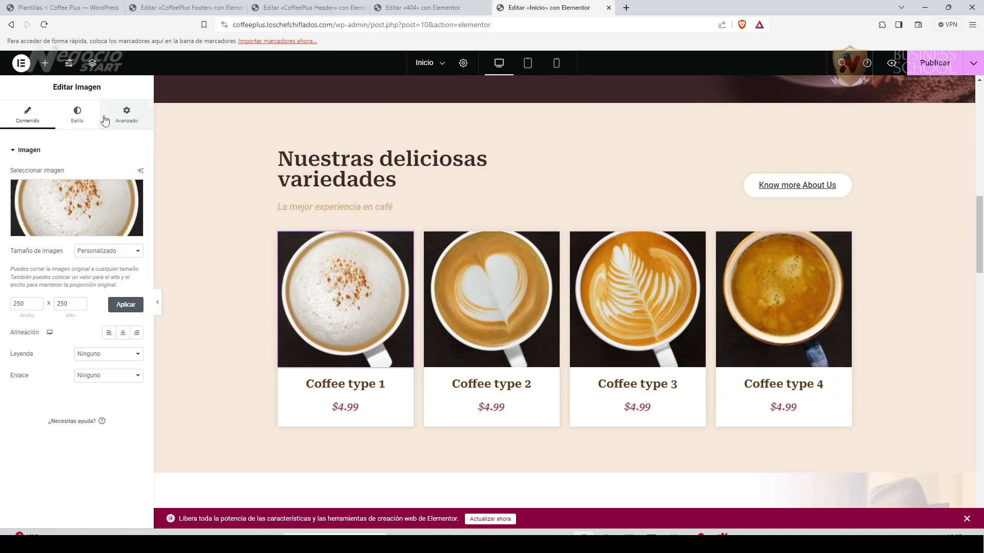
pyautogui.click(80, 116)
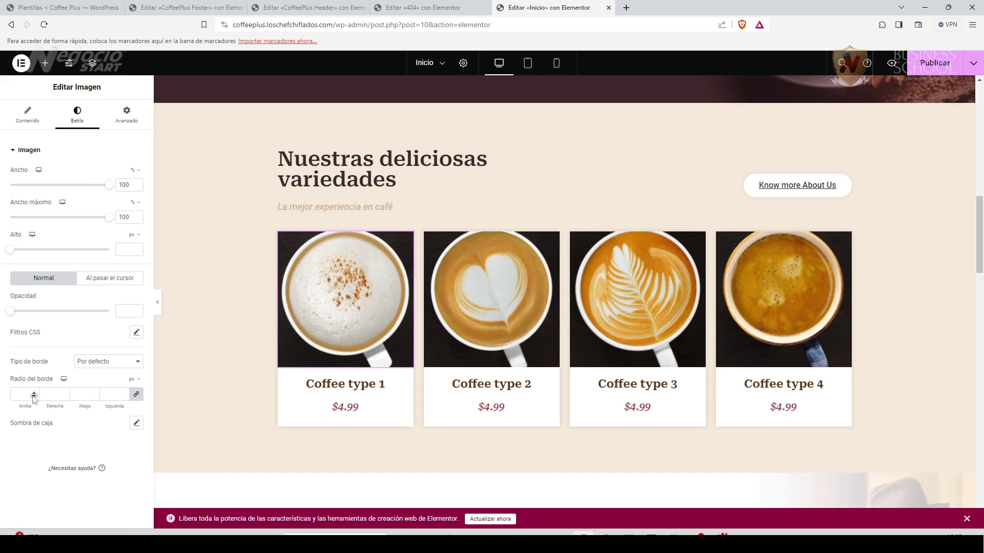
pyautogui.write('5')
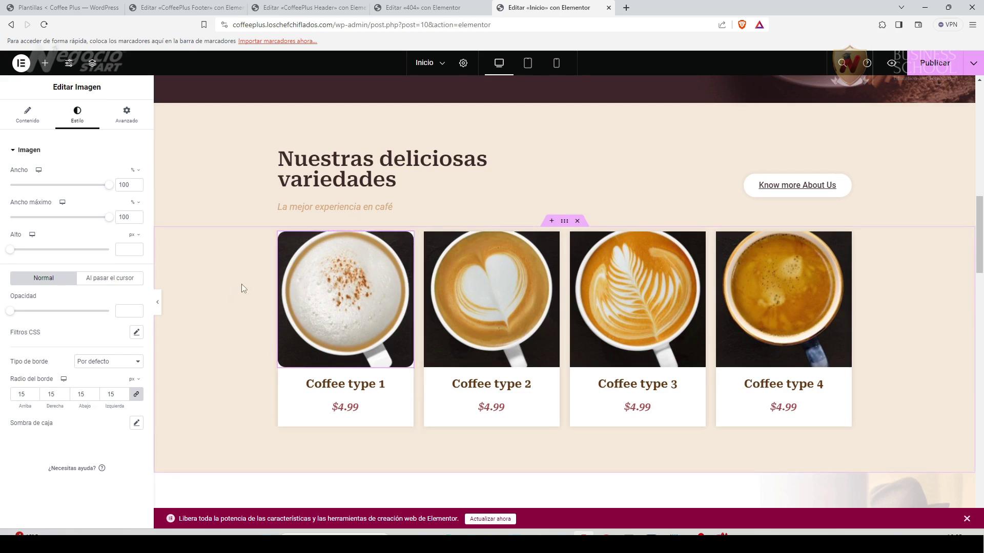
# Open the style settings of the heart latte, fern latte and fourth coffee images.
pyautogui.click(490, 298)
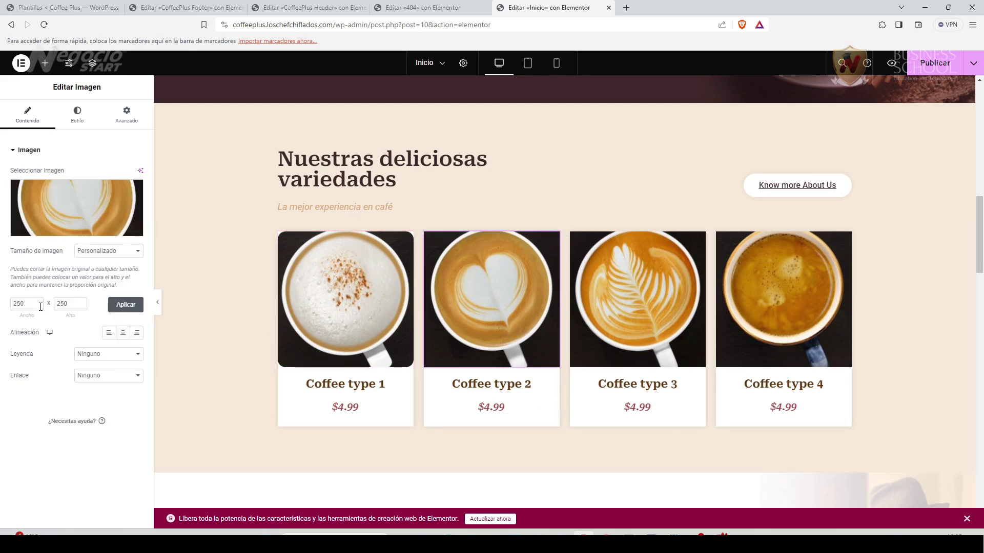
pyautogui.click(78, 115)
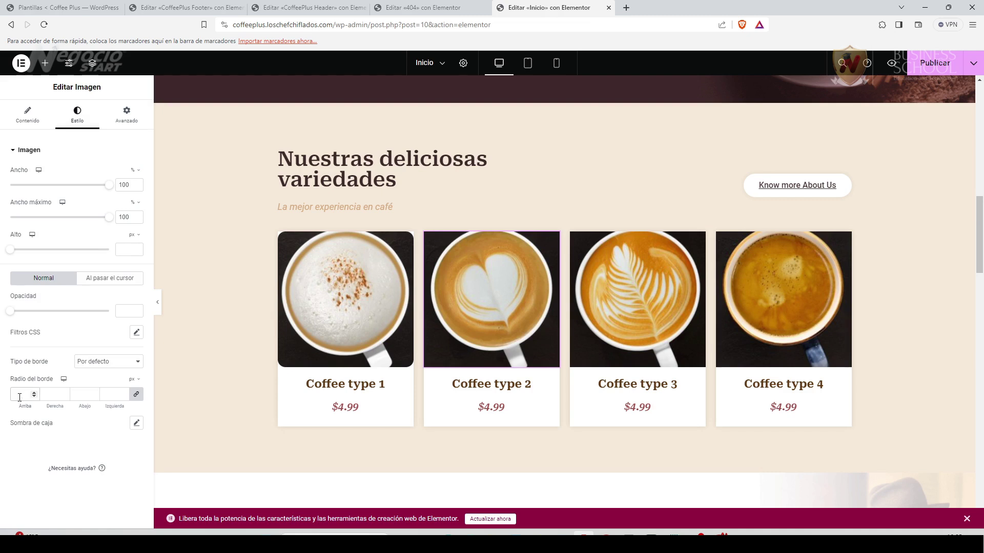
pyautogui.click(638, 297)
pyautogui.click(76, 115)
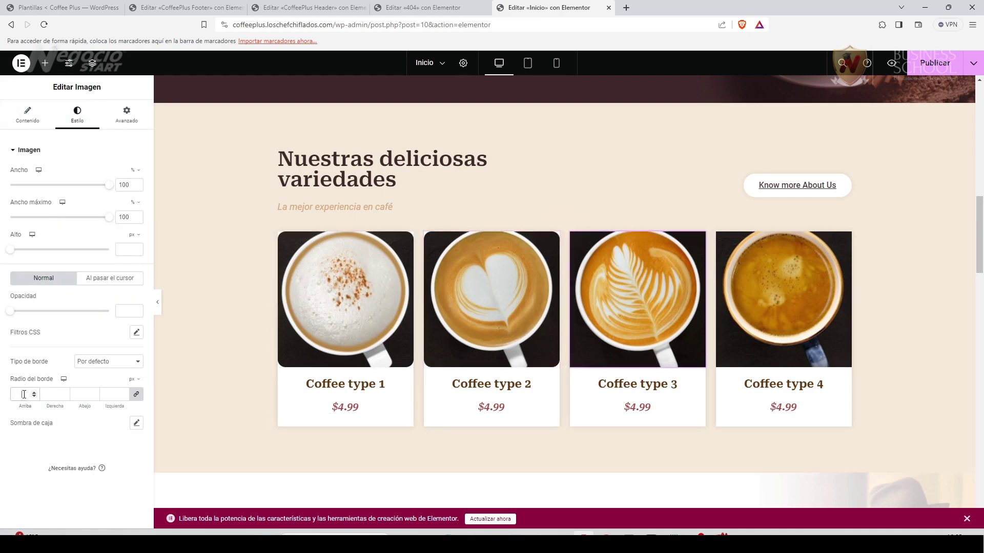
pyautogui.click(738, 276)
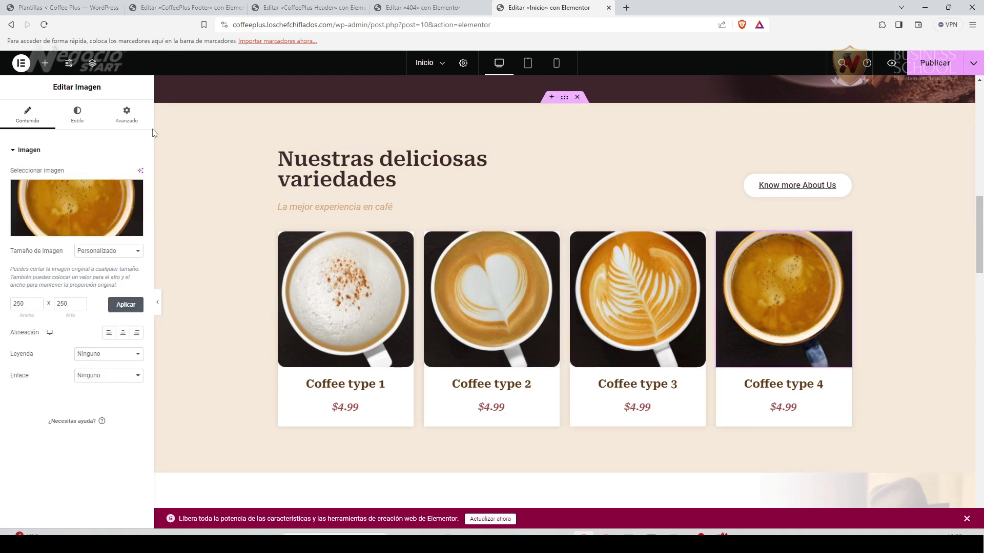
pyautogui.click(77, 114)
# Try corner radii of 15 and 16 on the fourth image, then undo all radius changes.
pyautogui.click(19, 396)
pyautogui.write('15')
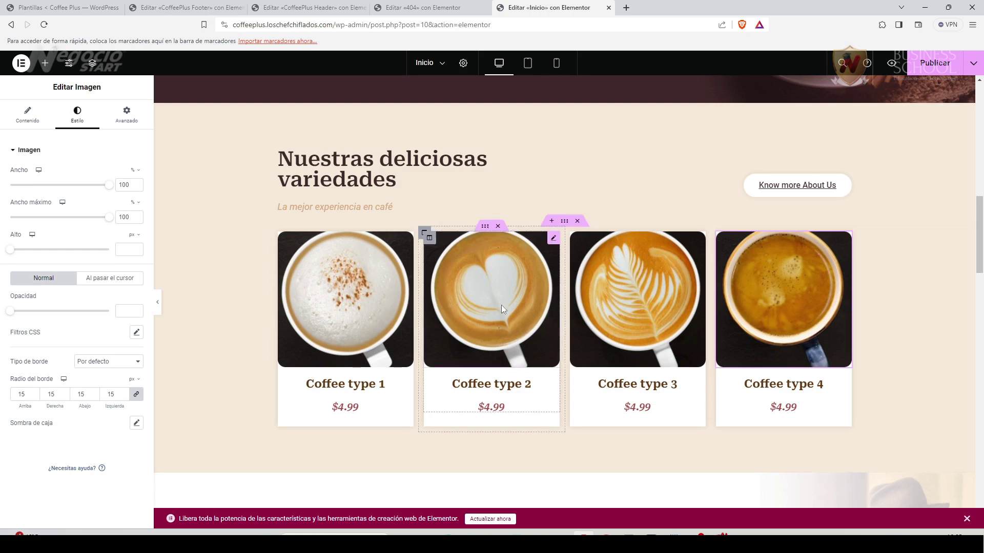
pyautogui.moveTo(27, 395); pyautogui.dragTo(4, 399)
pyautogui.hotkey('ctrl', 'z')
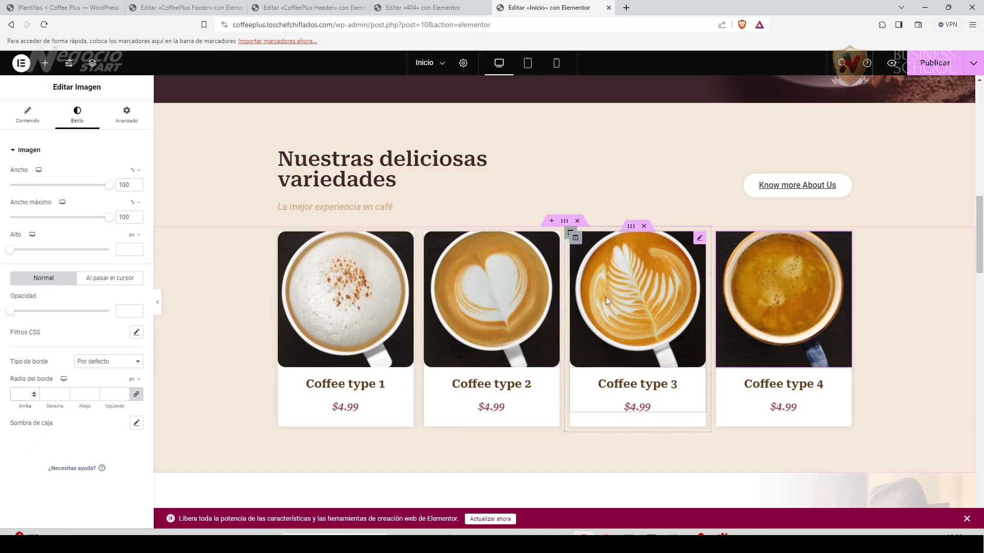
pyautogui.hotkey('ctrl', 'z')
pyautogui.click(15, 394)
pyautogui.press('Up')
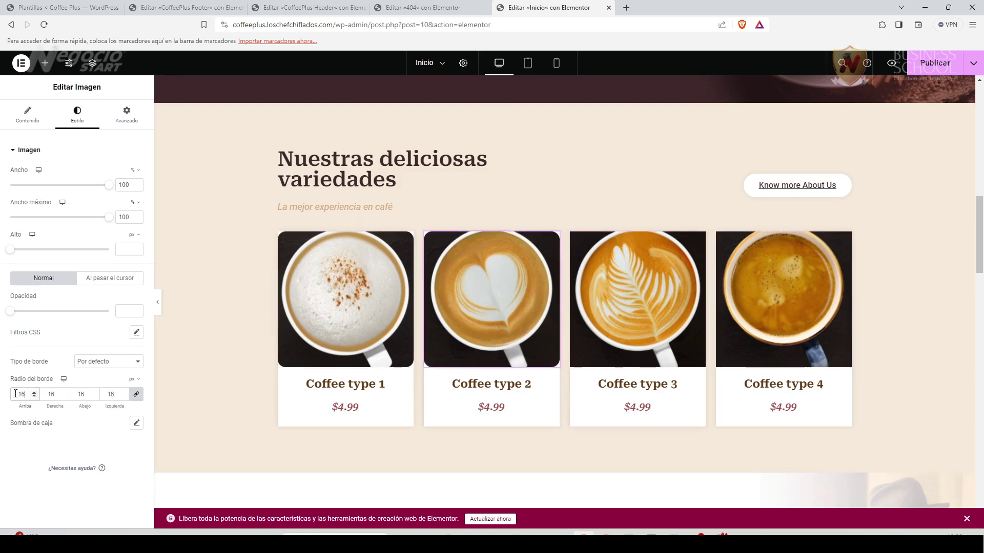
pyautogui.hotkey('ctrl', 'z')
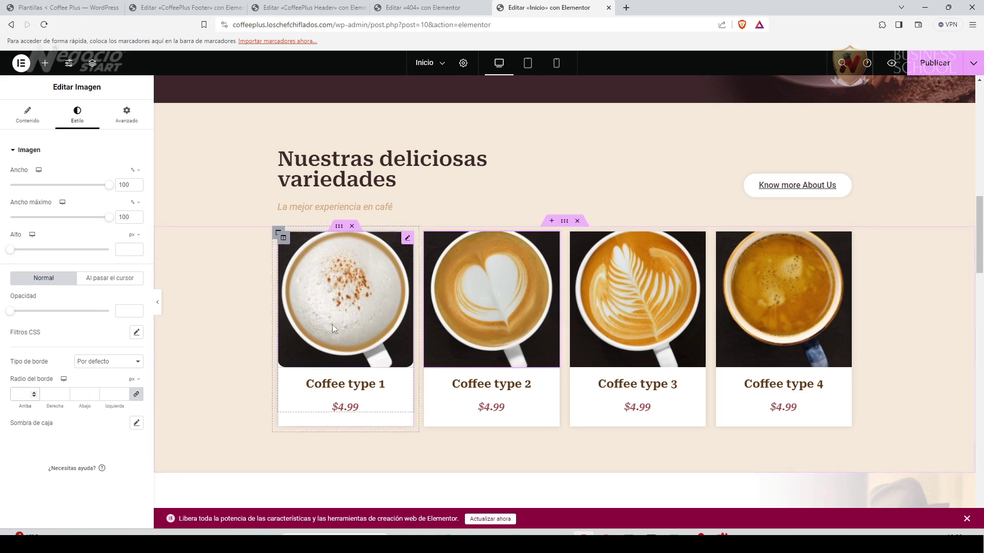
pyautogui.hotkey('ctrl', 'z')
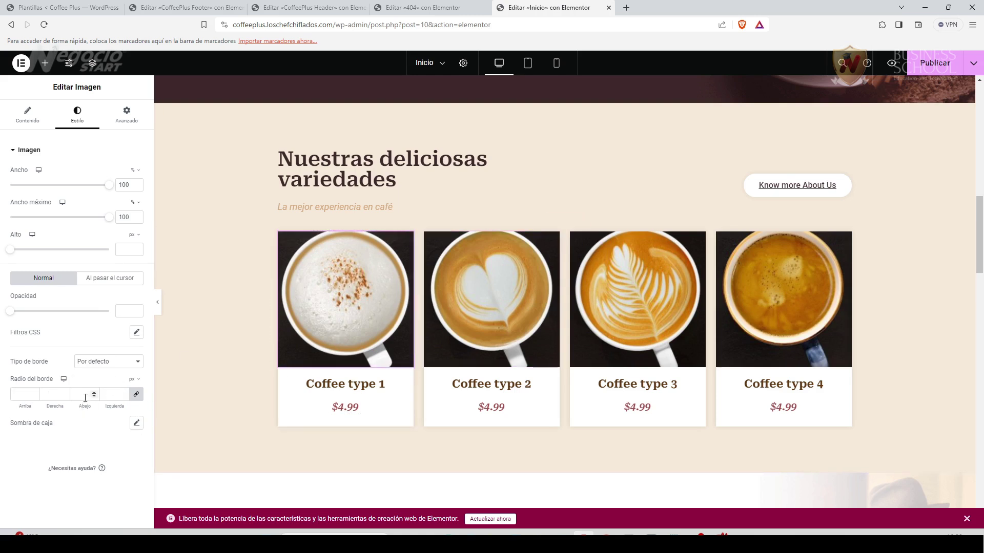
# Change the Know more About Us button label to 'Sobre nosotros'.
pyautogui.click(823, 197)
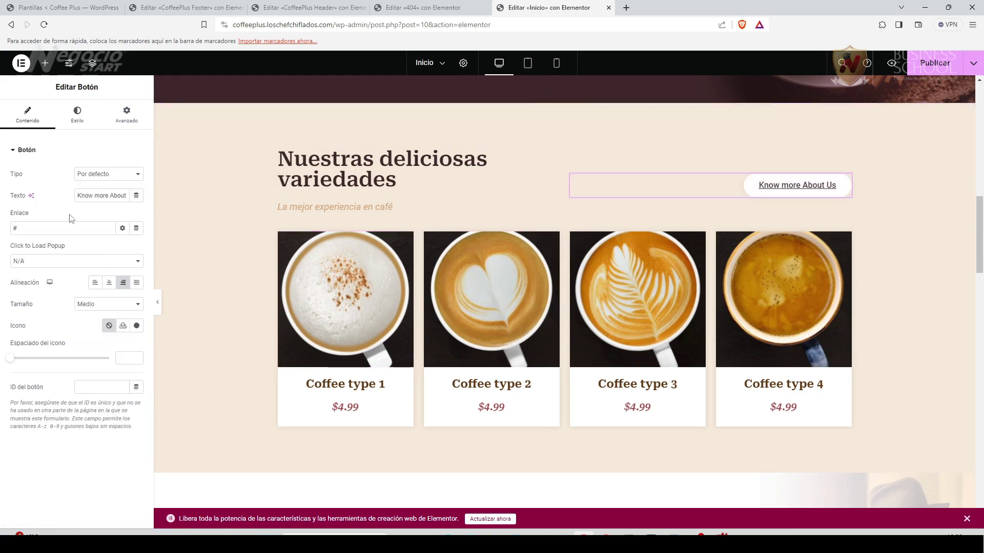
pyautogui.moveTo(79, 195); pyautogui.dragTo(139, 203)
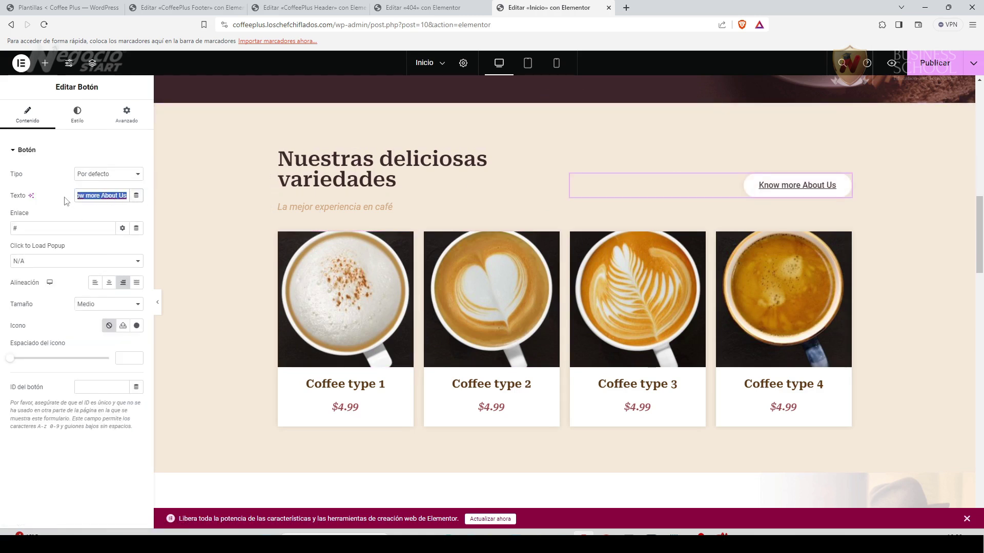
pyautogui.write('S')
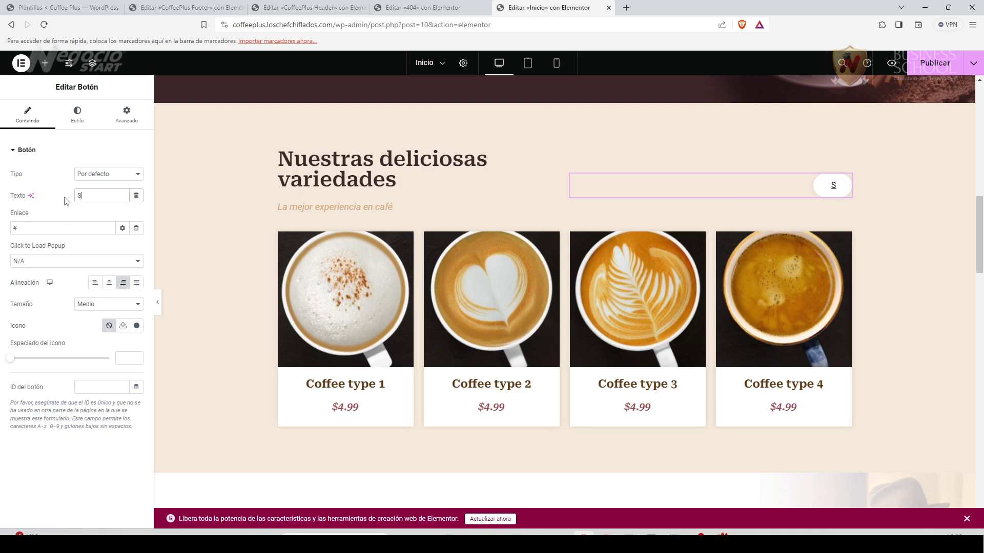
pyautogui.write('obre nosotros')
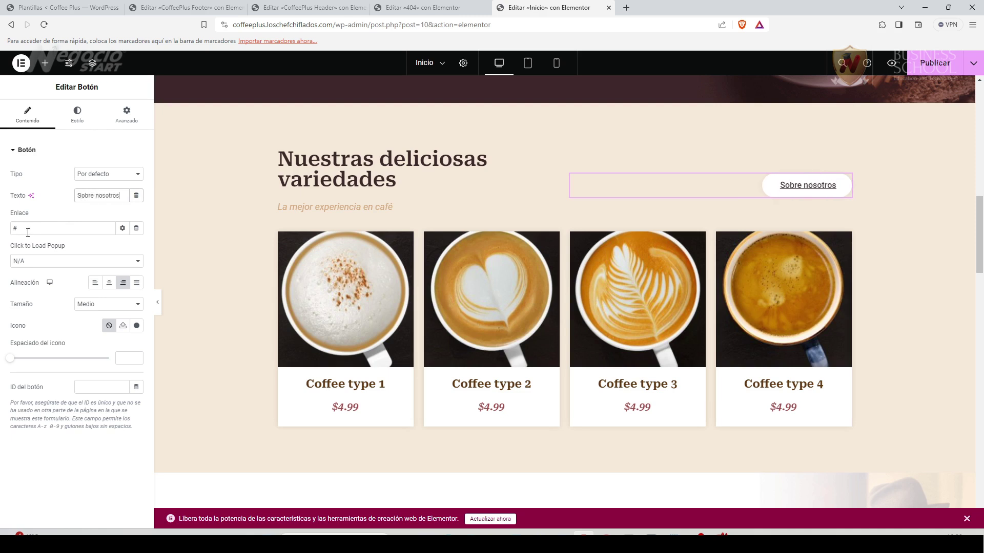
# Link the button to the site's base URL followed by 'sobre-nosotros/'.
pyautogui.doubleClick(12, 232)
pyautogui.click(363, 25)
pyautogui.click(385, 25)
pyautogui.moveTo(360, 24); pyautogui.dragTo(236, 22)
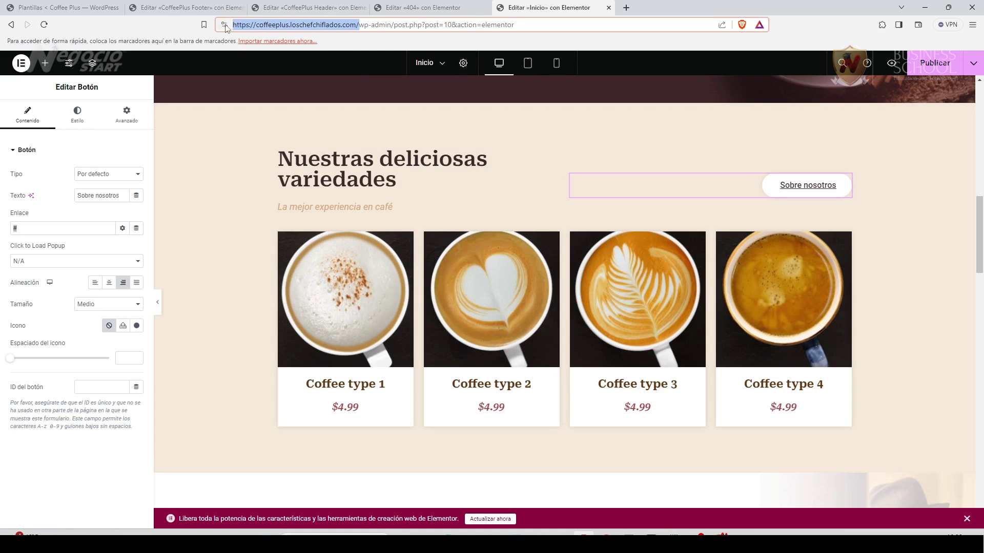
pyautogui.doubleClick(15, 228)
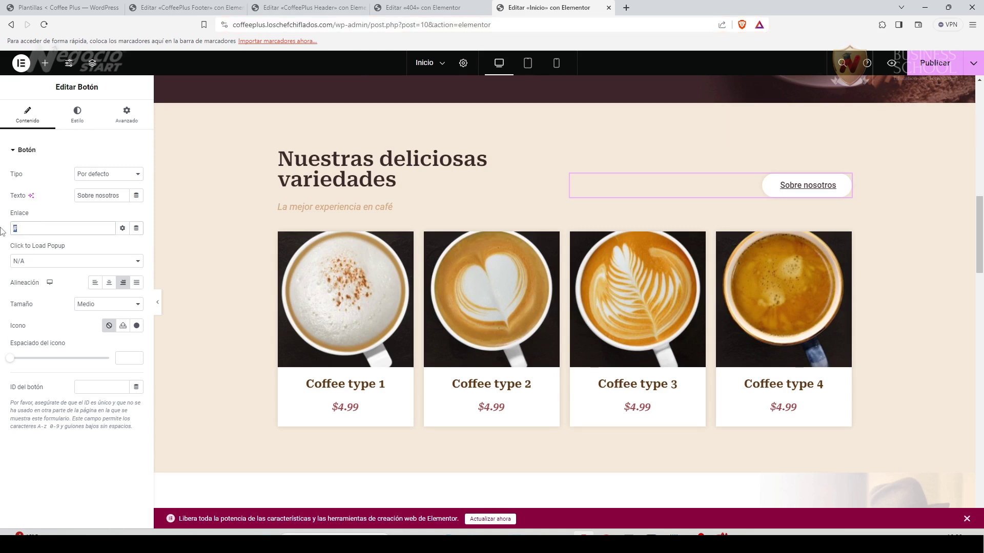
pyautogui.write('https://coffeeplus.loschefchiflados.com/')
pyautogui.write('sobre-nosotros')
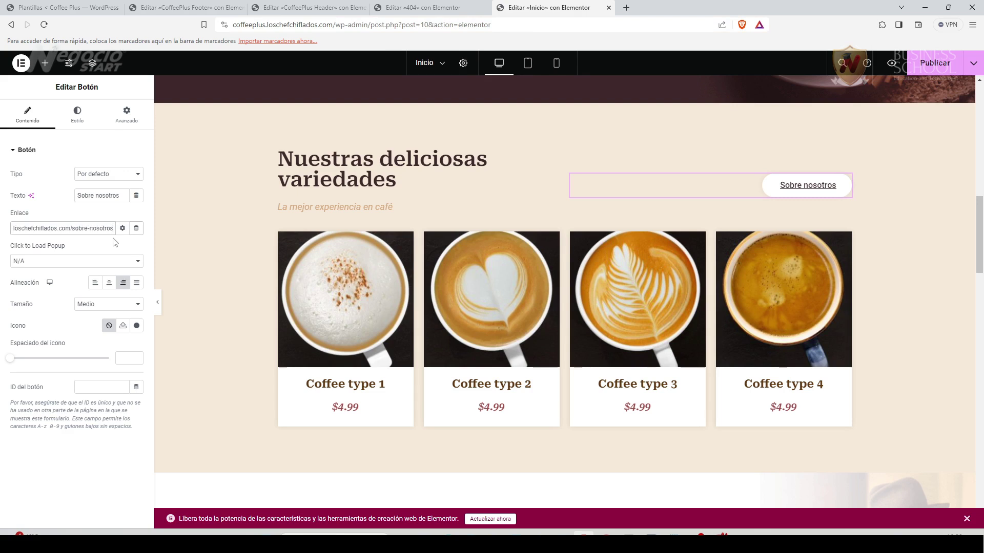
pyautogui.write('/')
# Show and hide the link's extra options, leaving them closed.
pyautogui.click(122, 228)
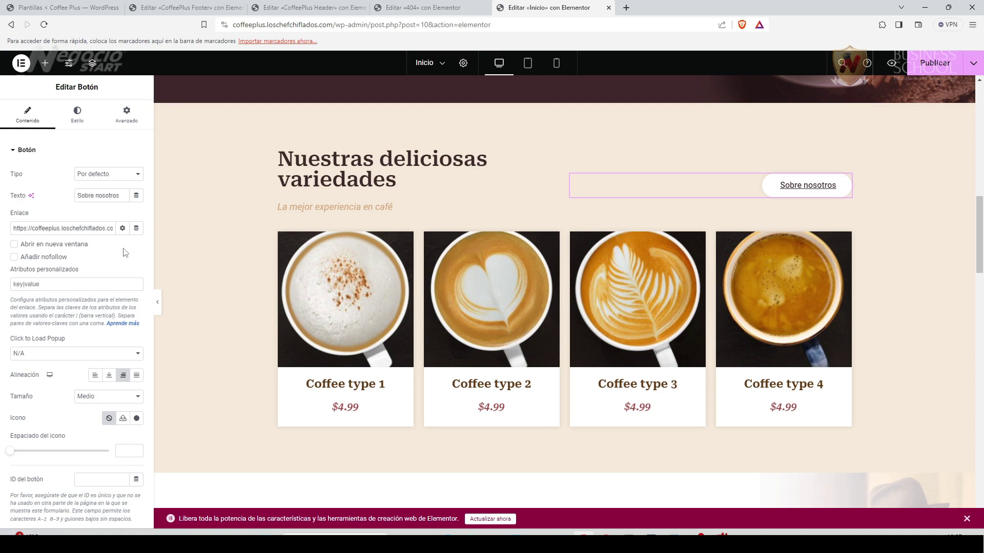
pyautogui.click(122, 229)
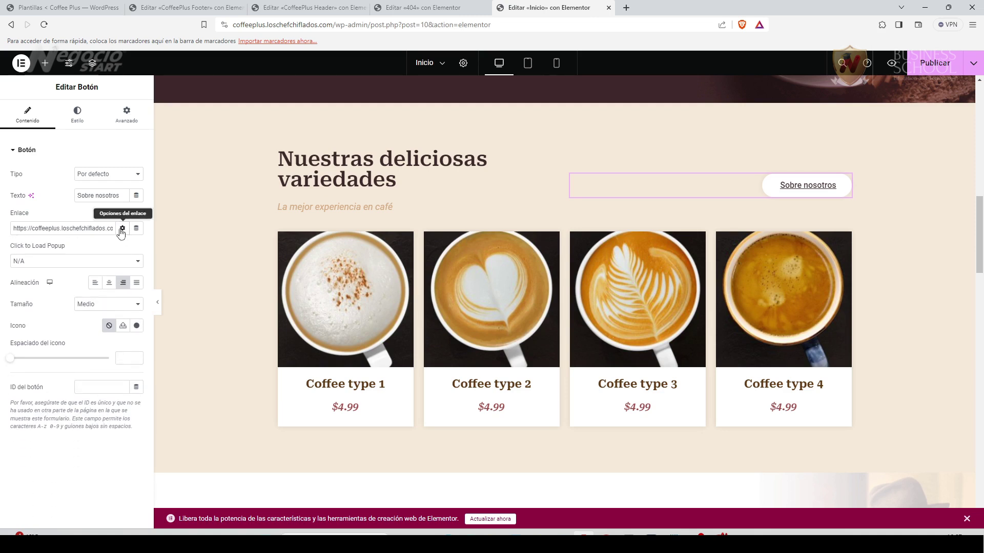
pyautogui.click(121, 229)
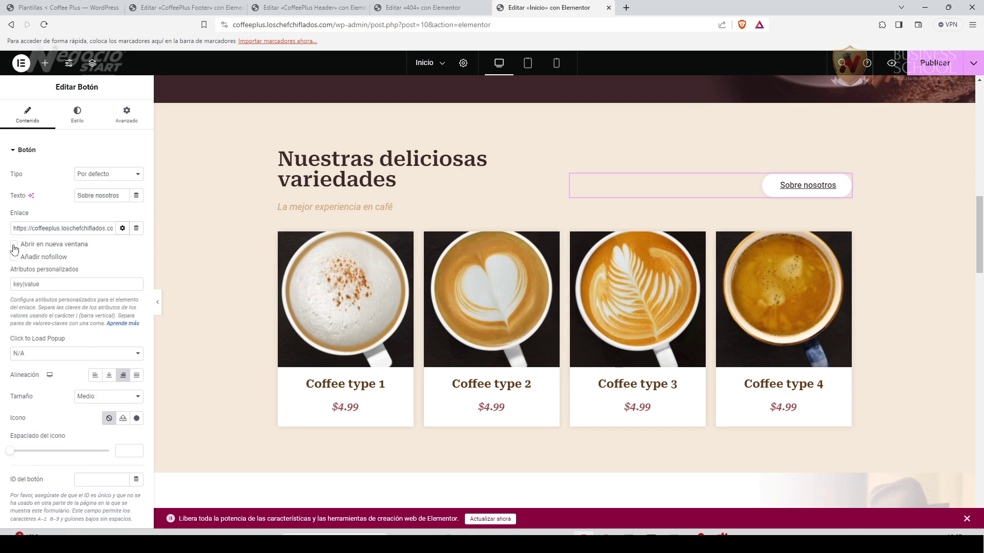
pyautogui.click(123, 230)
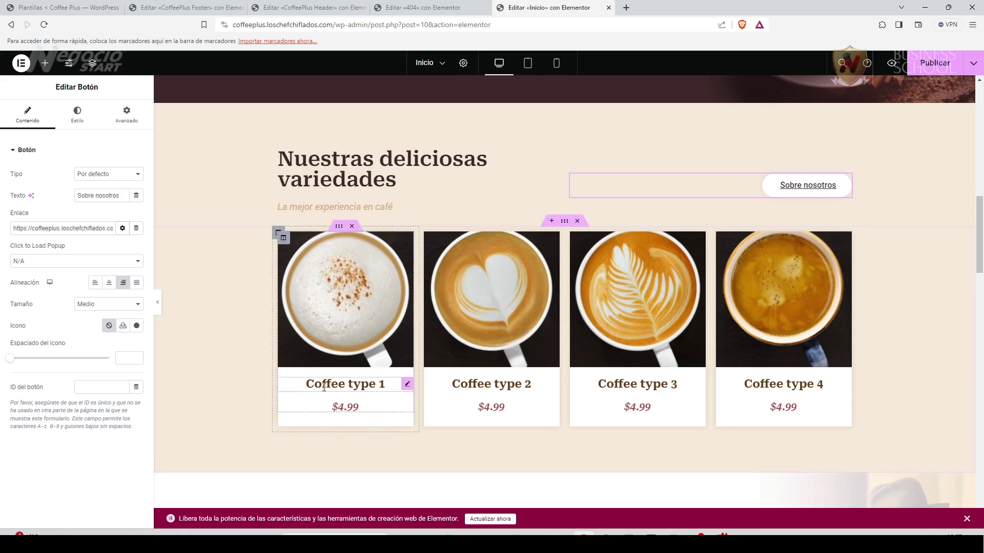
# Rename the first two coffee cards to 'Coffee Arábigo' and 'Café colombiano'.
pyautogui.click(408, 385)
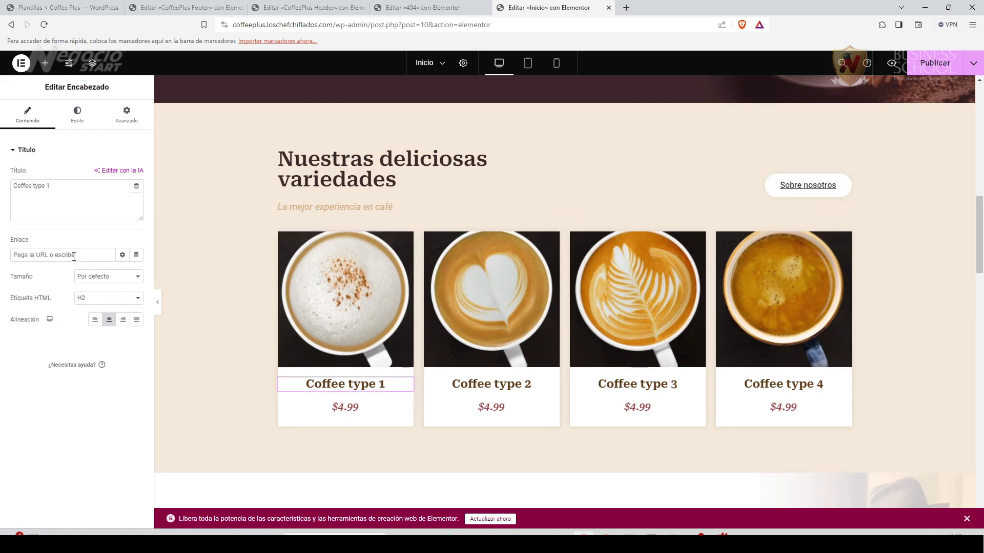
pyautogui.moveTo(34, 188); pyautogui.dragTo(57, 189)
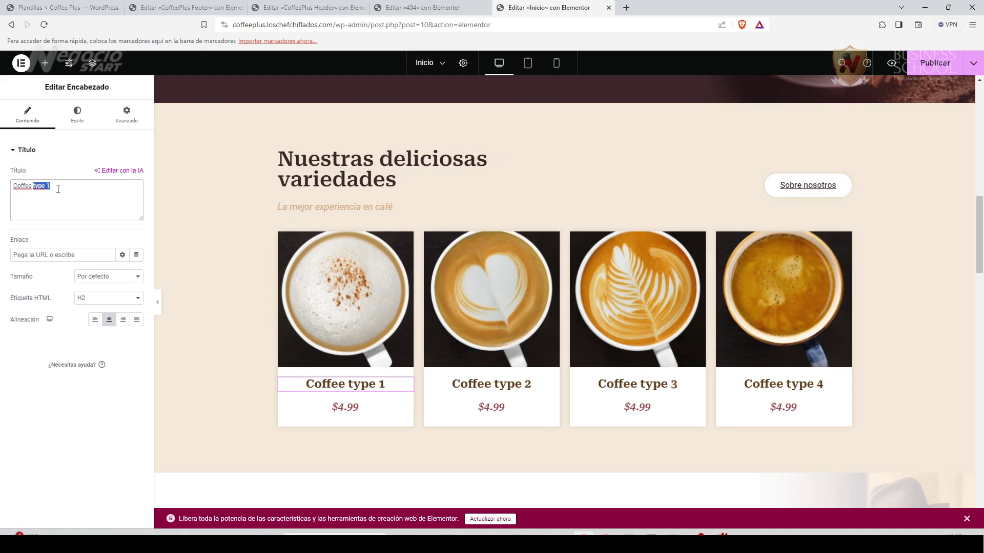
pyautogui.write('Arábigo')
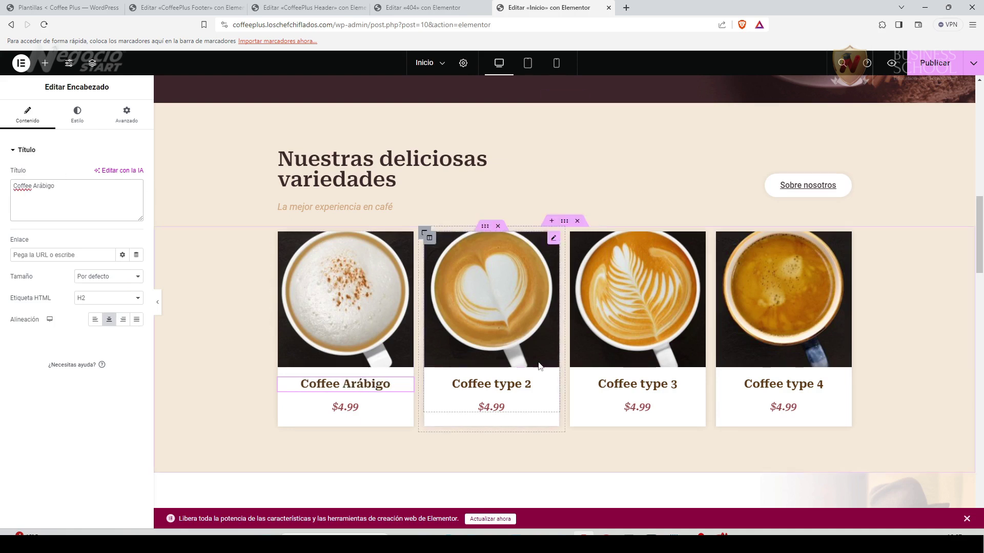
pyautogui.click(492, 384)
pyautogui.moveTo(34, 188); pyautogui.dragTo(76, 184)
pyautogui.write('colombiano')
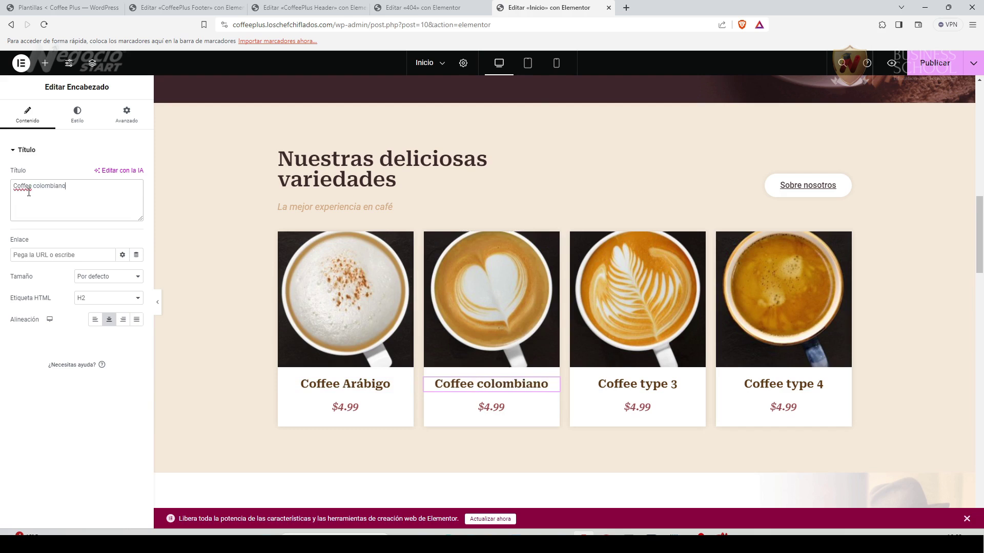
pyautogui.moveTo(31, 185); pyautogui.dragTo(18, 188)
pyautogui.write('Café')
# Rename the remaining cards to 'Café Arábigo', 'Café argentino' and 'Café ecuatoriano'.
pyautogui.click(358, 384)
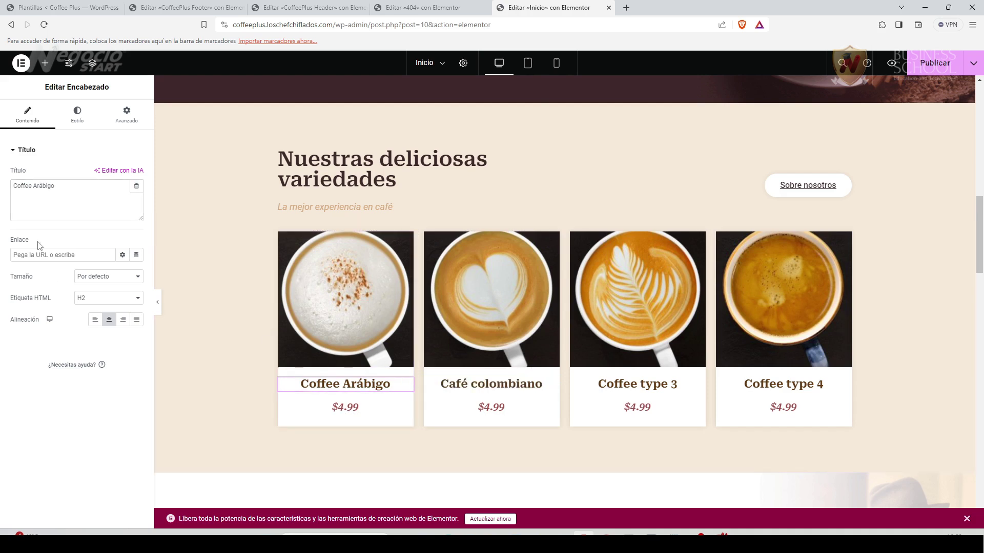
pyautogui.moveTo(13, 186); pyautogui.dragTo(32, 186)
pyautogui.write('Café')
pyautogui.click(666, 385)
pyautogui.moveTo(17, 186); pyautogui.dragTo(70, 184)
pyautogui.write('Café argentino')
pyautogui.click(840, 384)
pyautogui.write('Café ecuatoriano')
pyautogui.click(133, 362)
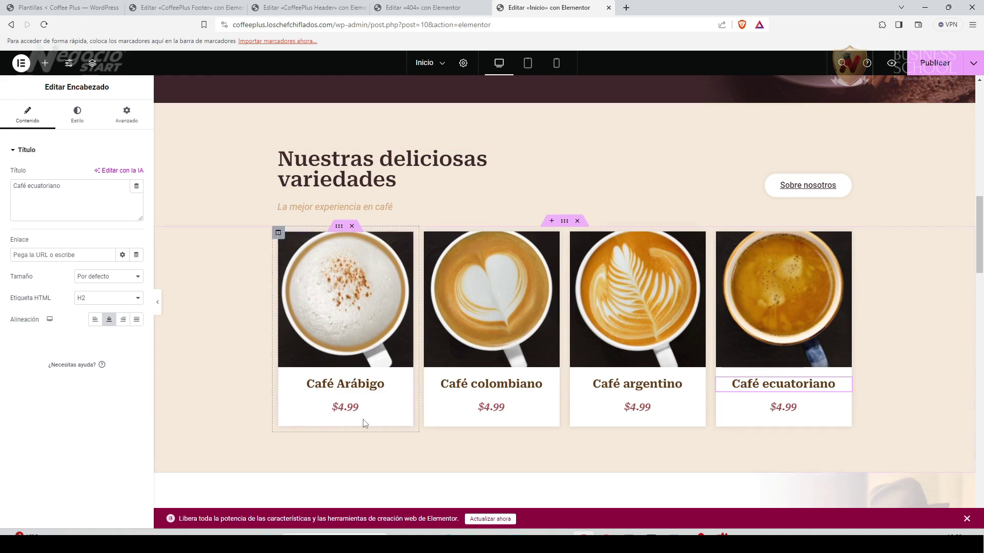
# Set the Café Arábigo price to $5.99 and Café colombiano to $5.49.
pyautogui.click(407, 408)
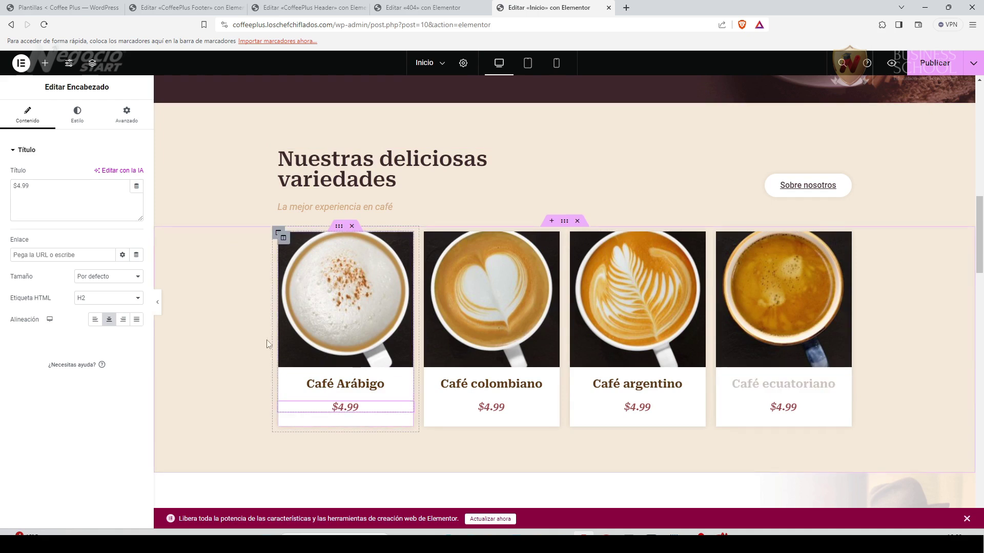
pyautogui.click(19, 186)
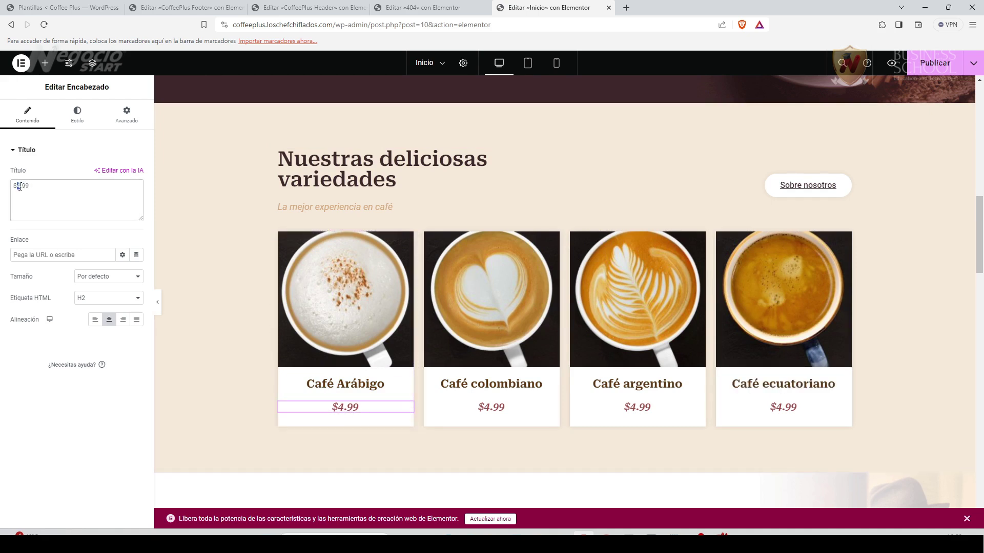
pyautogui.press('BackSpace')
pyautogui.write('5')
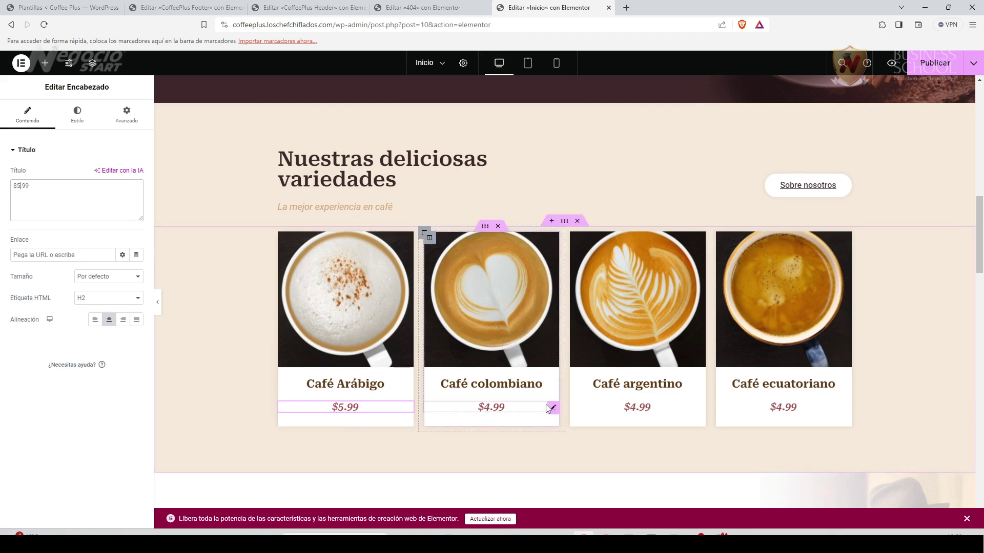
pyautogui.click(552, 408)
pyautogui.click(16, 186)
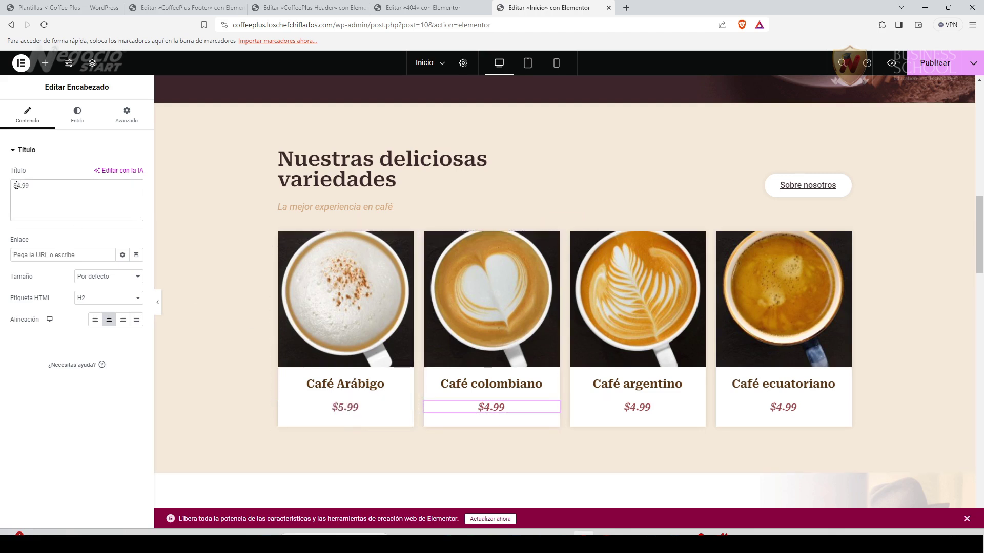
pyautogui.moveTo(16, 185); pyautogui.dragTo(23, 185)
pyautogui.write('5.49')
# Set the Café argentino price to $6.99 and Café ecuatoriano to $5.99.
pyautogui.click(636, 407)
pyautogui.doubleClick(17, 185)
pyautogui.write('6')
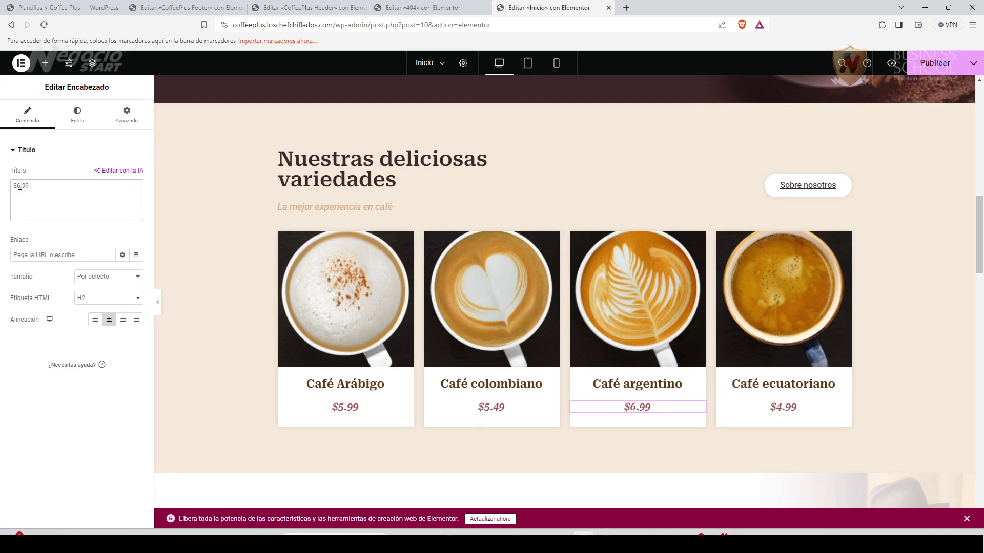
pyautogui.click(844, 408)
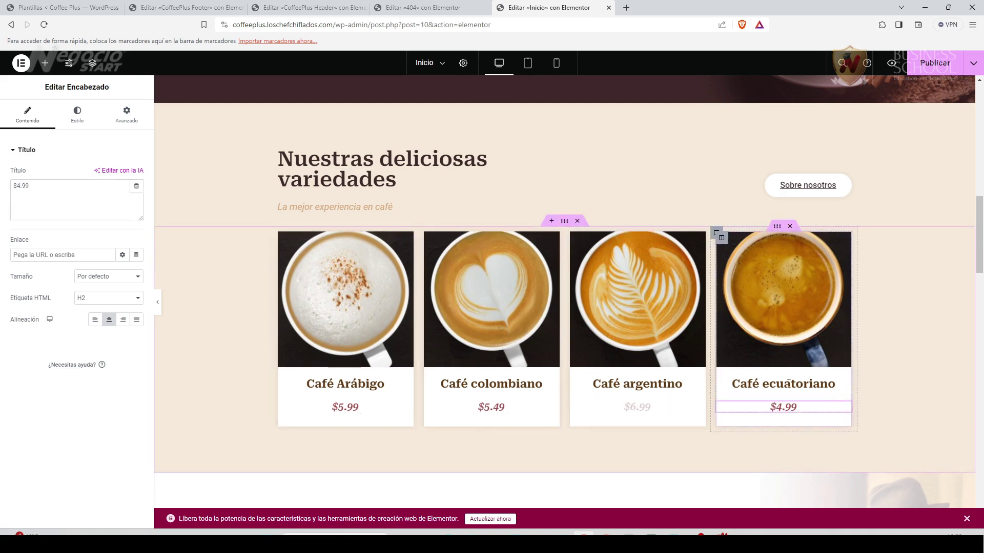
pyautogui.doubleClick(20, 187)
pyautogui.write('5')
pyautogui.click(62, 419)
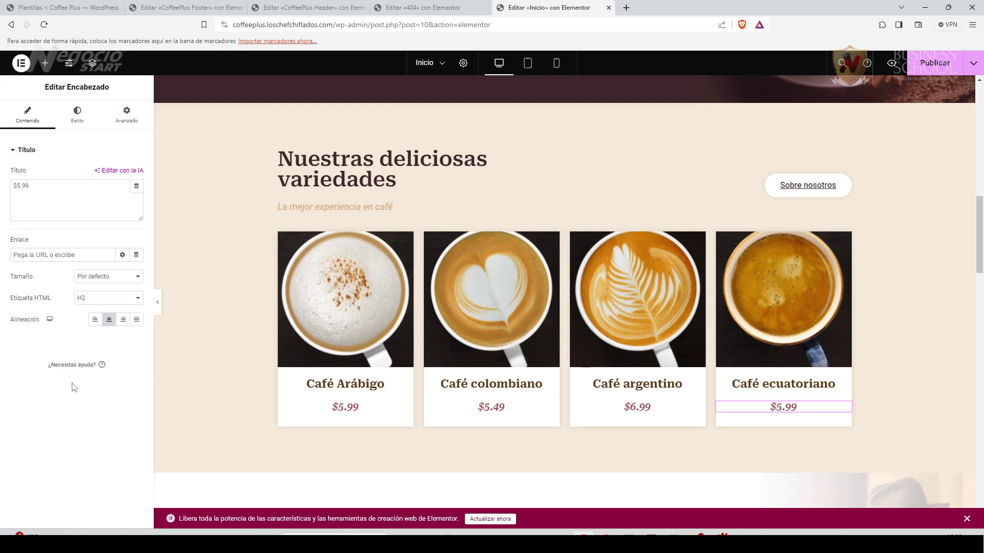
# Open the widget library and try placing a Video widget below the coffee cards.
pyautogui.click(45, 63)
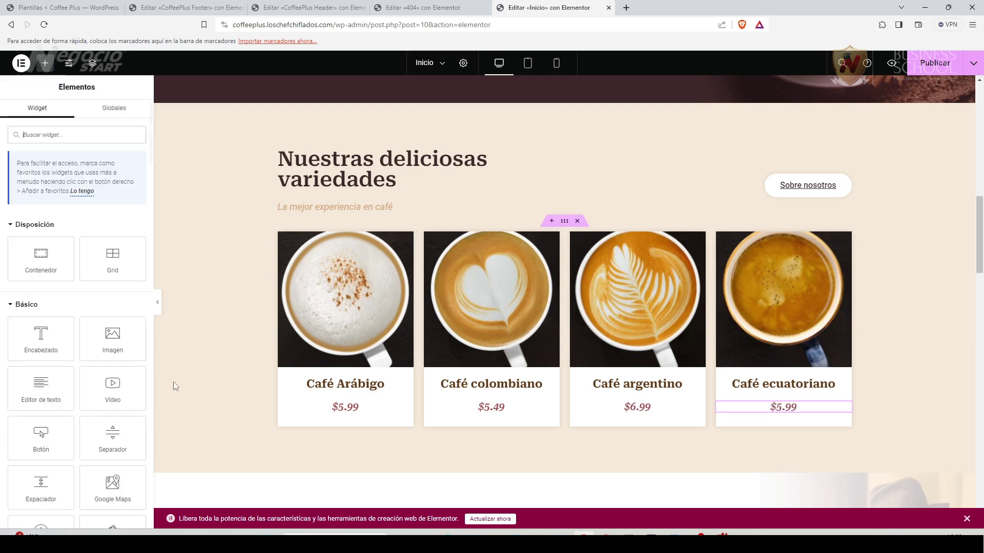
pyautogui.scroll(-2, 123, 394)
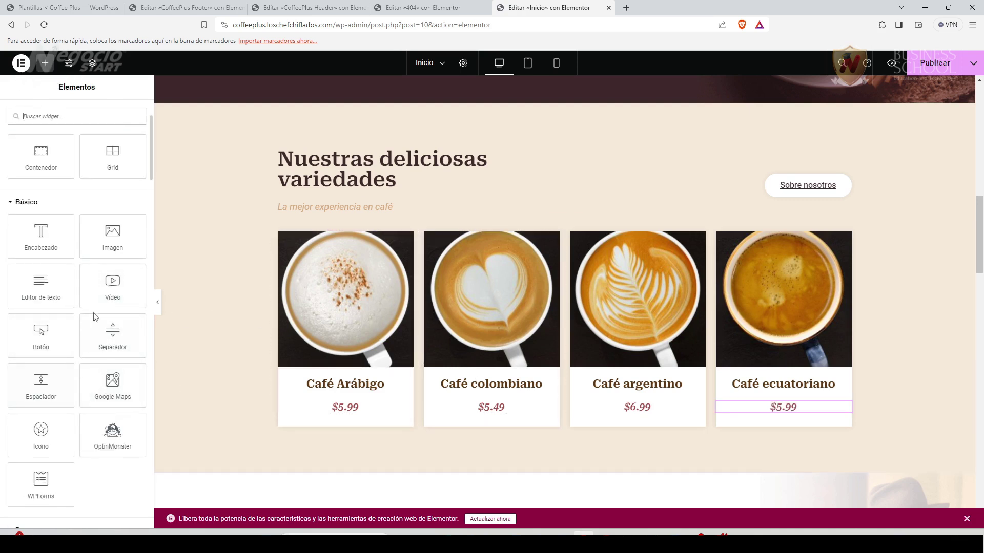
pyautogui.moveTo(114, 285); pyautogui.dragTo(237, 268)
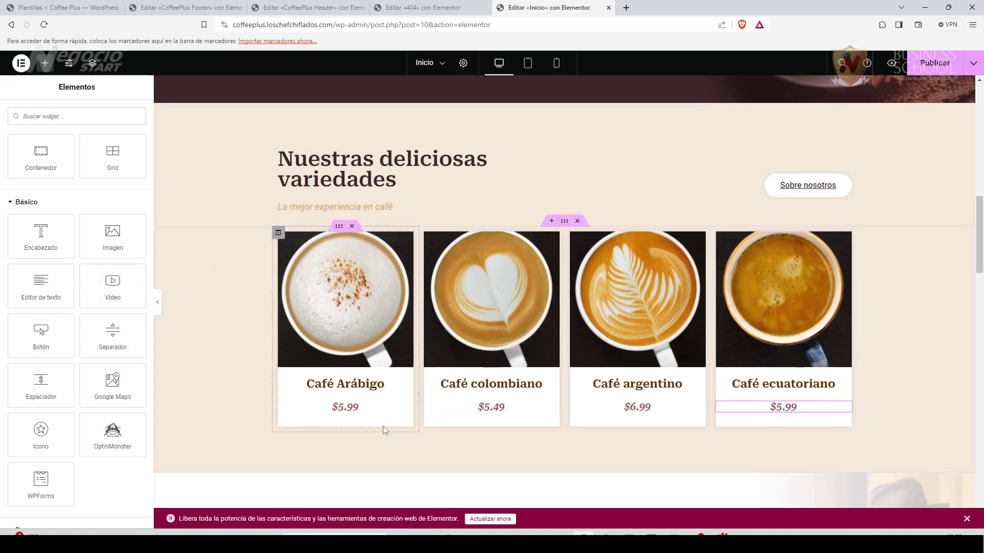
pyautogui.scroll(1, 436, 399)
pyautogui.scroll(-1, 437, 399)
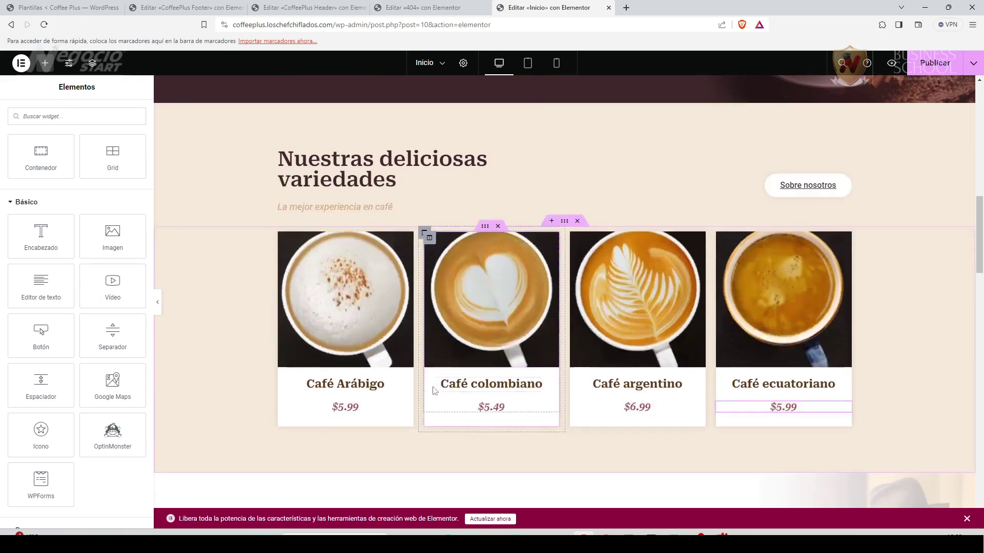
# Add a new section with a Video widget above the coffee cards, then delete it.
pyautogui.click(551, 222)
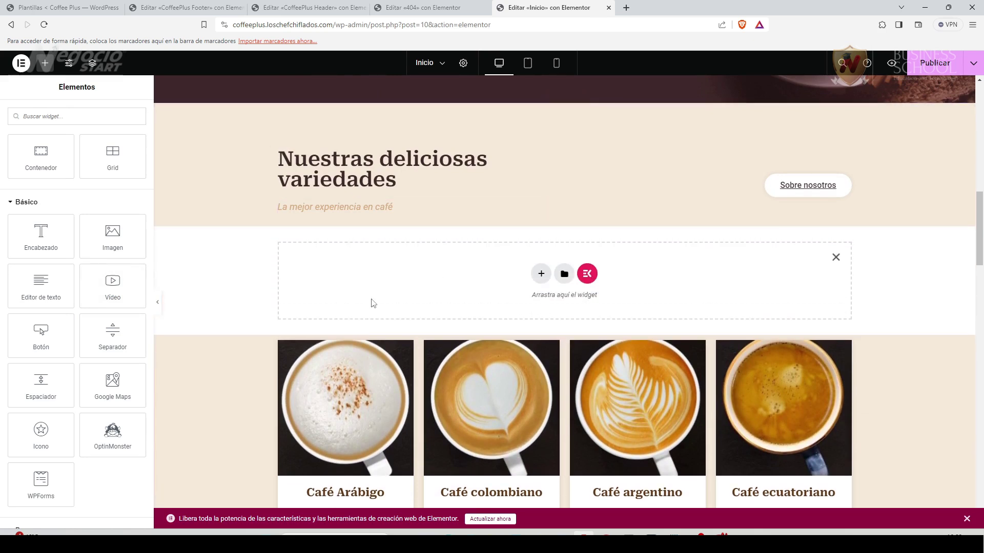
pyautogui.moveTo(112, 283); pyautogui.dragTo(569, 277)
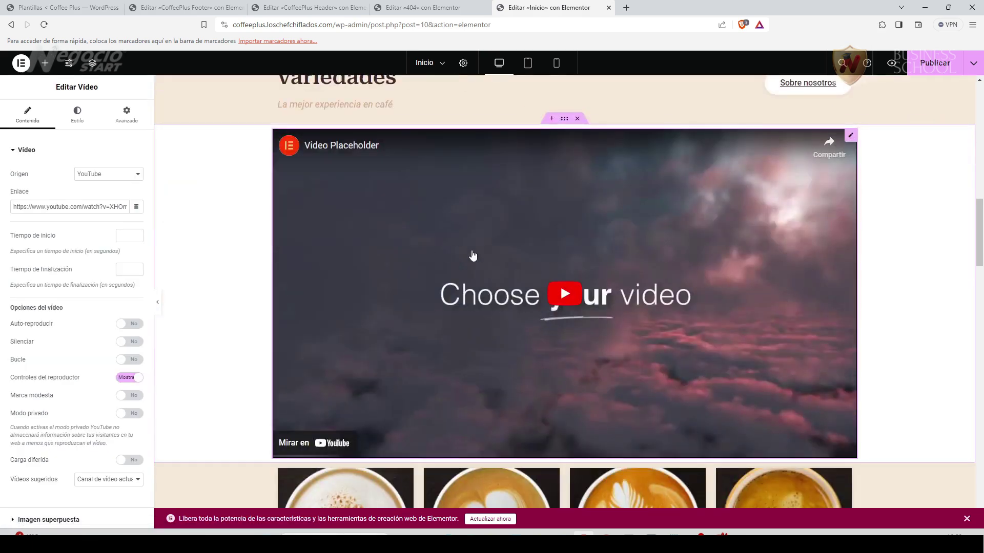
pyautogui.scroll(-4, 512, 389)
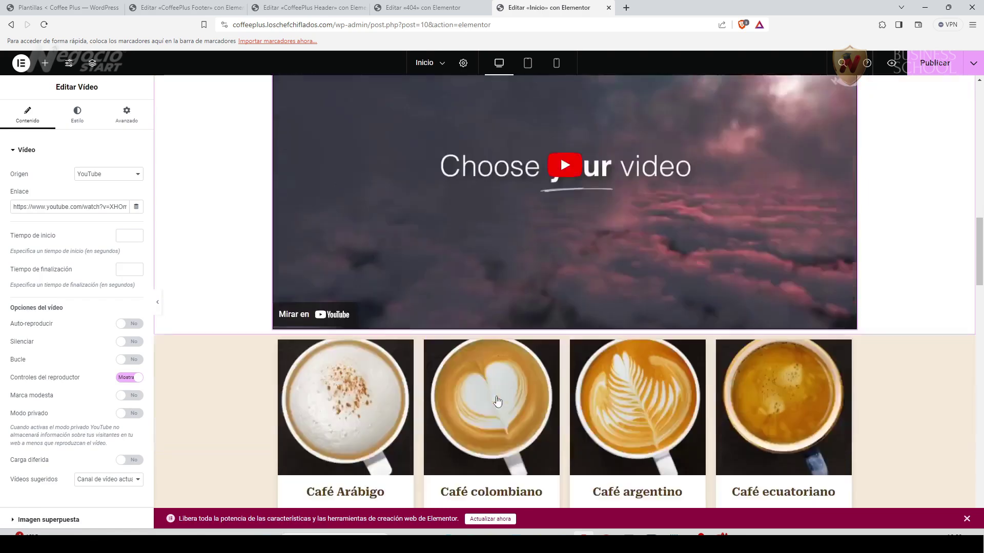
pyautogui.scroll(3, 497, 401)
pyautogui.scroll(2, 497, 401)
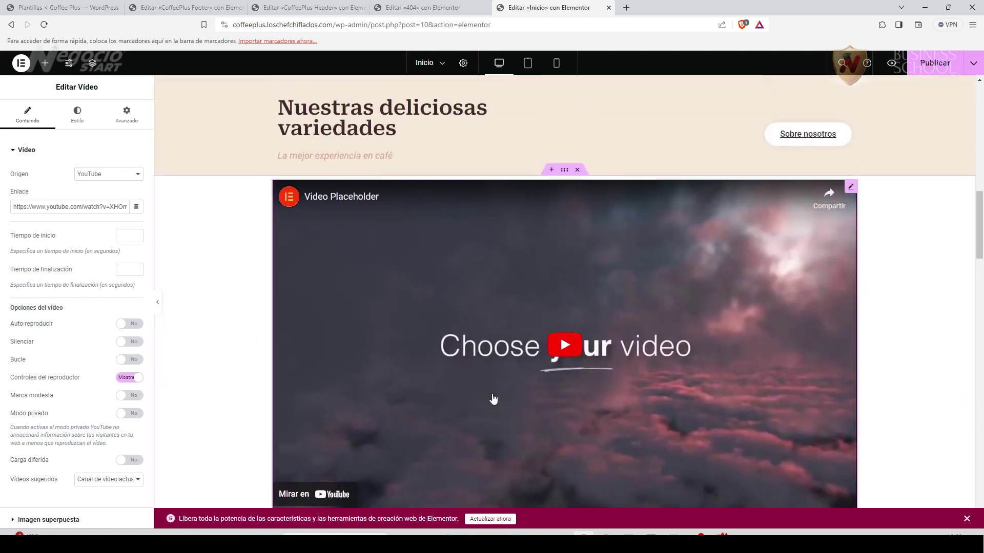
pyautogui.scroll(-3, 495, 399)
pyautogui.scroll(4, 493, 399)
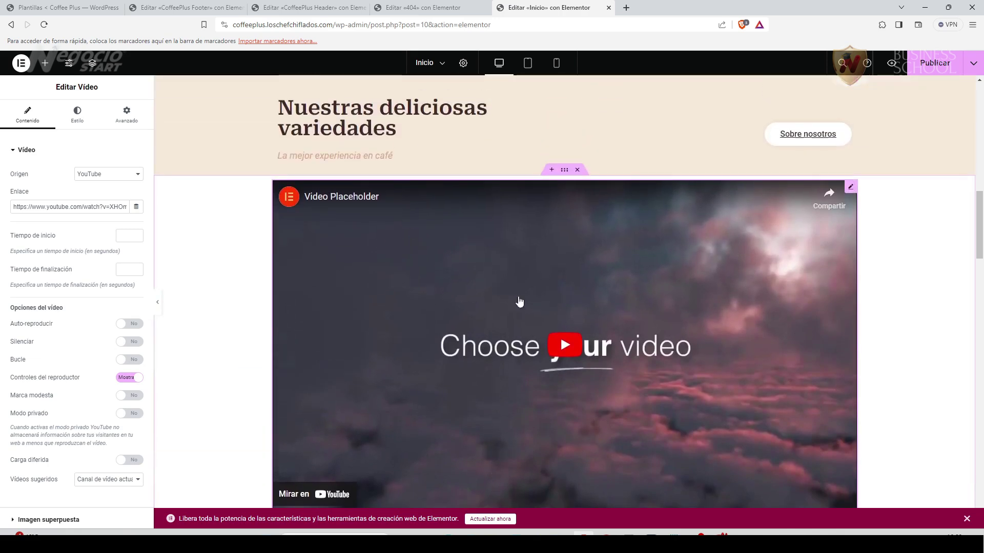
pyautogui.click(577, 170)
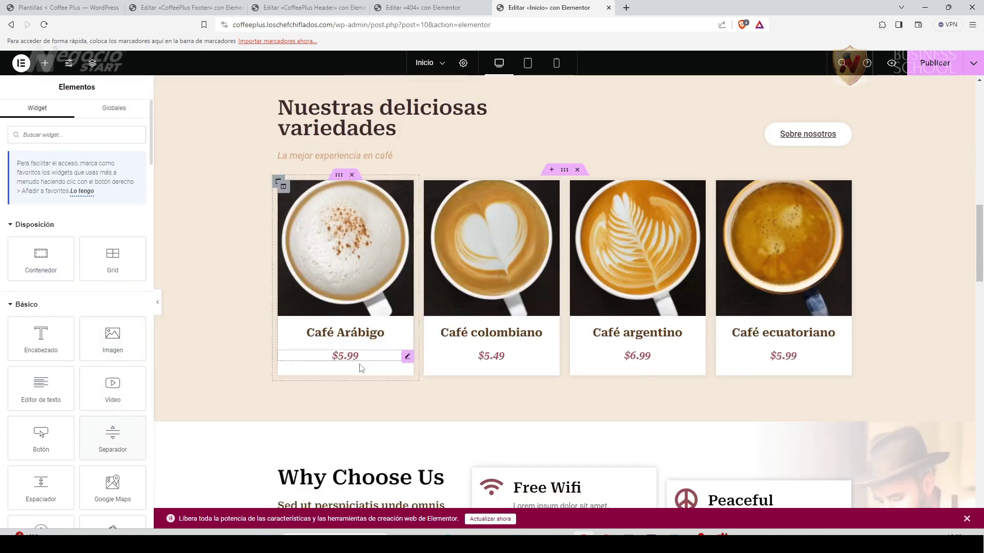
# Try dragging Image and Button widgets onto the page, cancelling both.
pyautogui.scroll(-1, 444, 411)
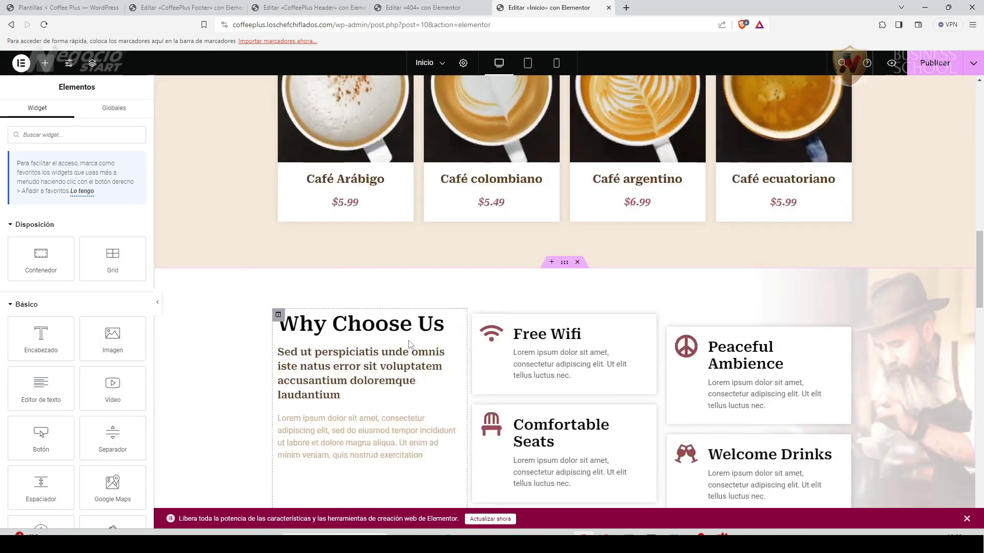
pyautogui.scroll(-2, 284, 390)
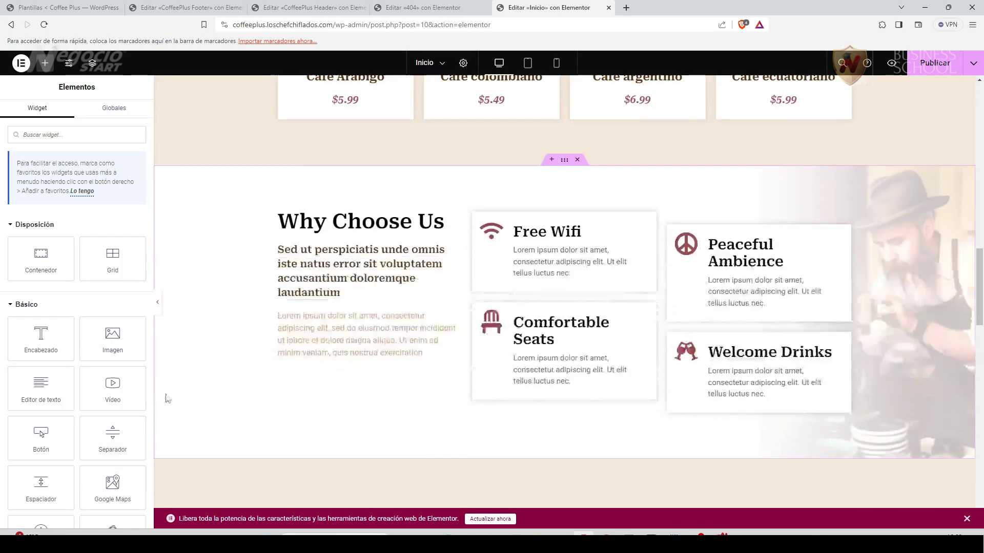
pyautogui.moveTo(113, 338); pyautogui.dragTo(121, 339)
pyautogui.moveTo(113, 388); pyautogui.dragTo(125, 380)
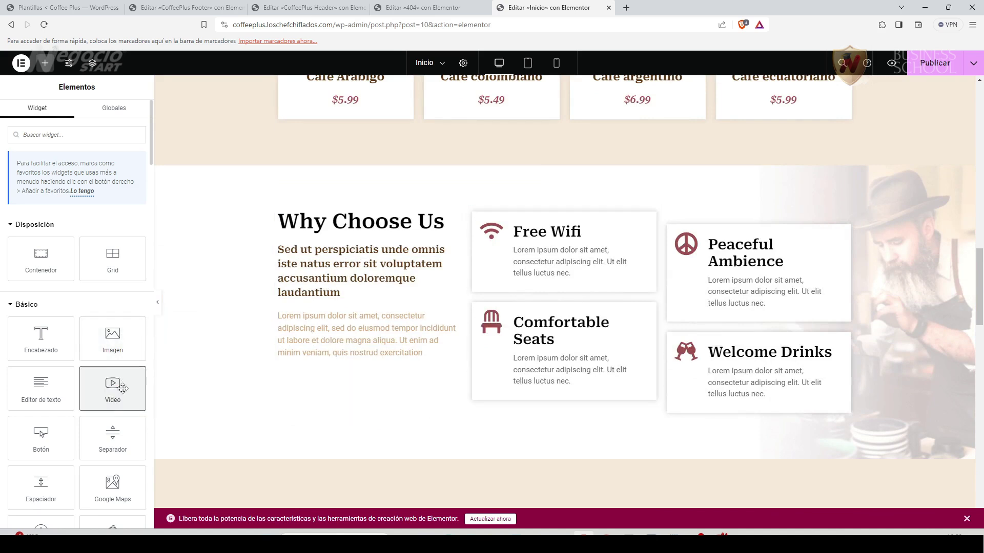
pyautogui.scroll(-2, 51, 358)
pyautogui.moveTo(37, 354); pyautogui.dragTo(110, 334)
# Try placing Google Maps and Icon widgets near Why Choose Us without adding them.
pyautogui.moveTo(110, 389); pyautogui.dragTo(117, 382)
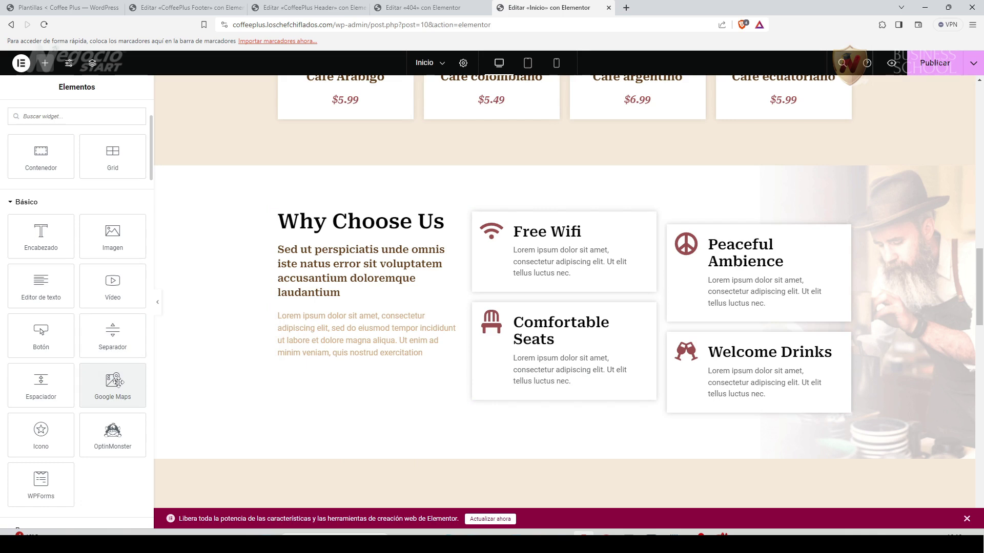
pyautogui.moveTo(41, 433); pyautogui.dragTo(56, 433)
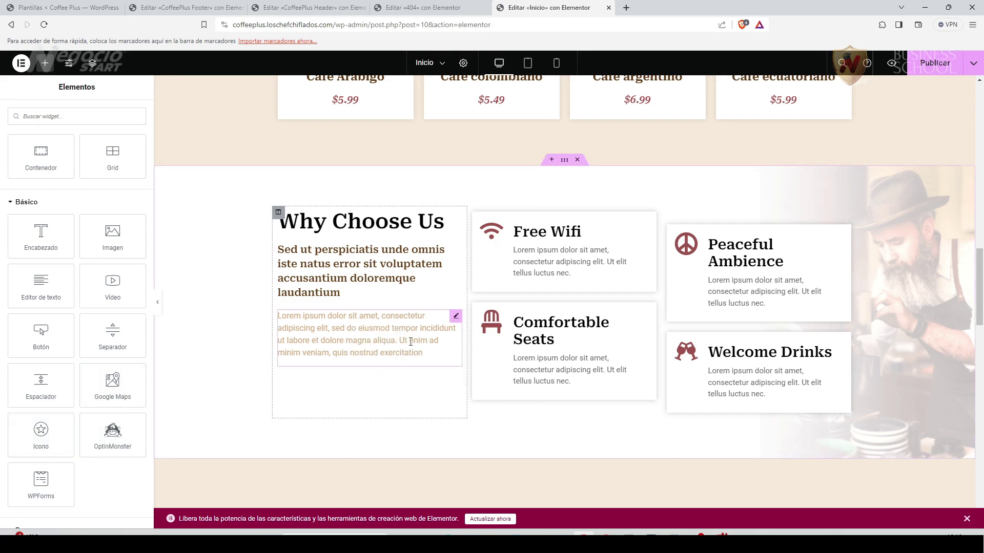
pyautogui.scroll(2, 407, 338)
pyautogui.scroll(8, 405, 327)
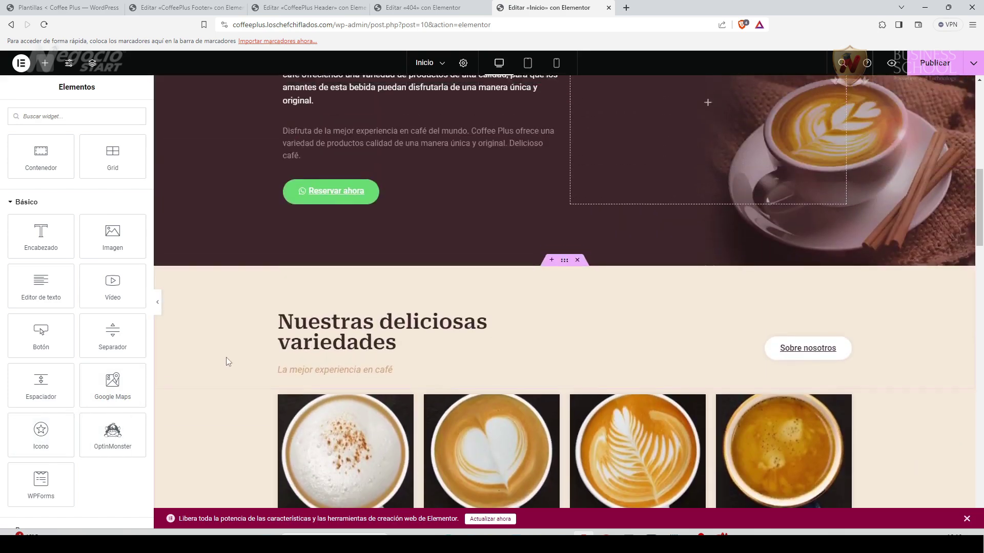
pyautogui.scroll(2, 227, 356)
pyautogui.scroll(-7, 226, 353)
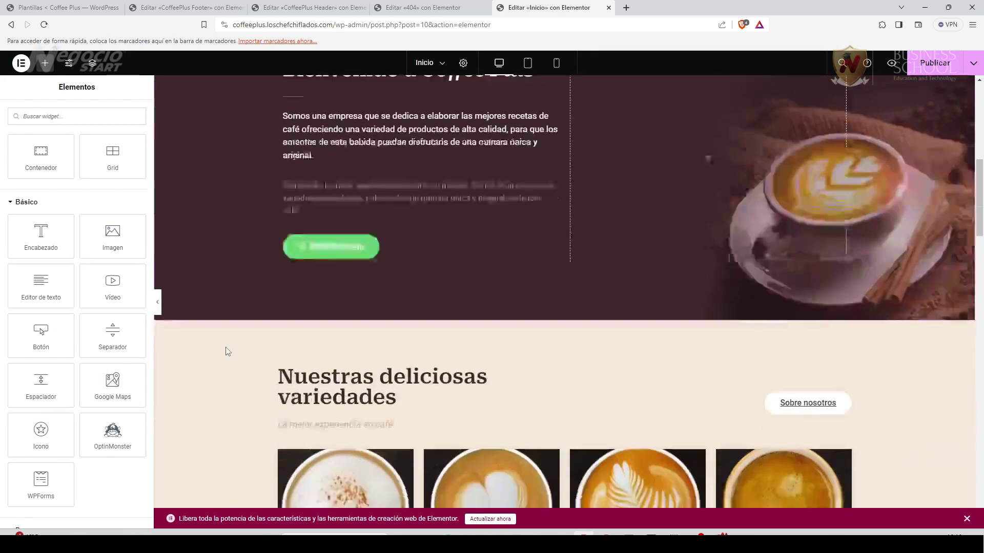
pyautogui.scroll(-1, 227, 352)
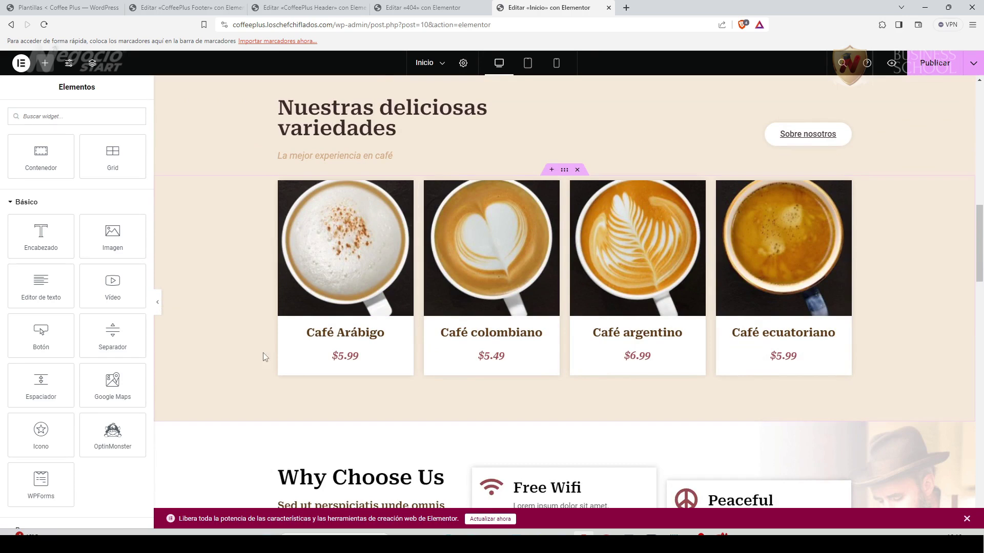
pyautogui.scroll(-4, 246, 355)
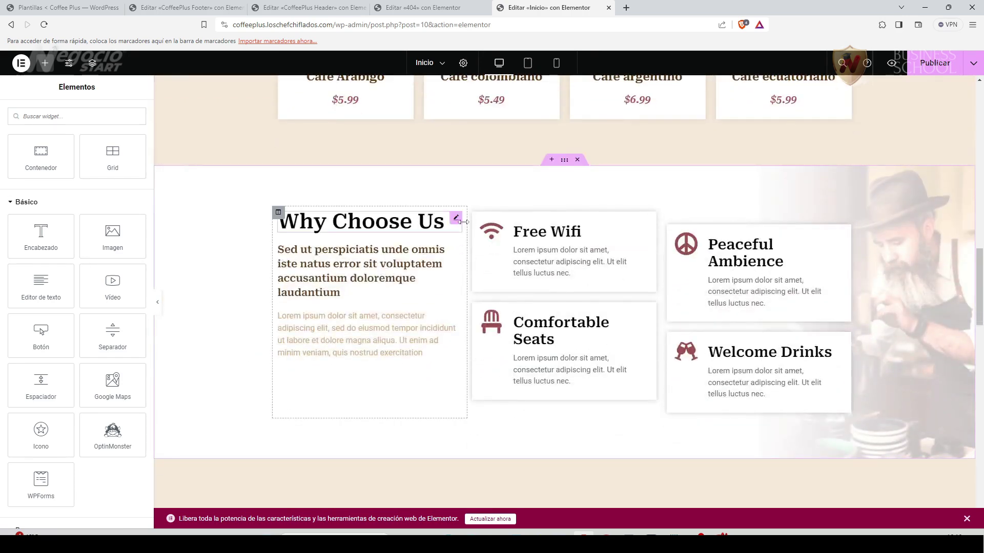
# Retitle the Why Choose Us heading to 'Servicios'.
pyautogui.click(457, 221)
pyautogui.moveTo(67, 193); pyautogui.dragTo(13, 191)
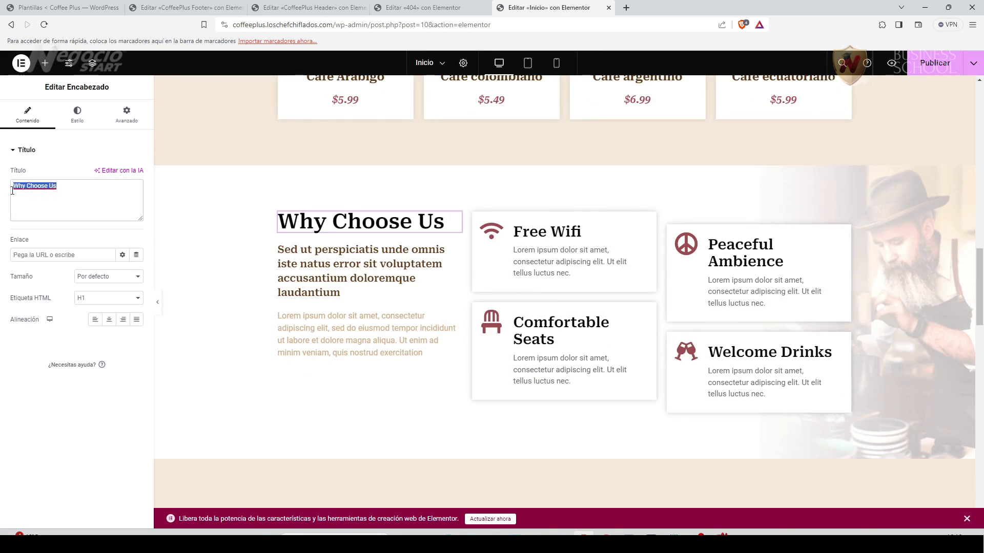
pyautogui.write('Servicios')
# Rewrite the Free Wifi box description in Spanish: WiFi throughout all our premises.
pyautogui.click(358, 256)
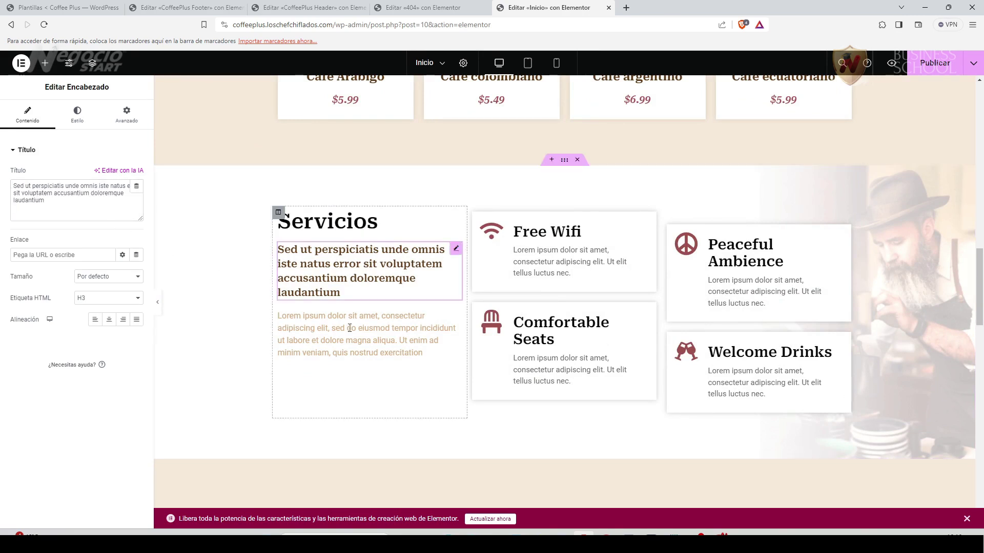
pyautogui.click(454, 318)
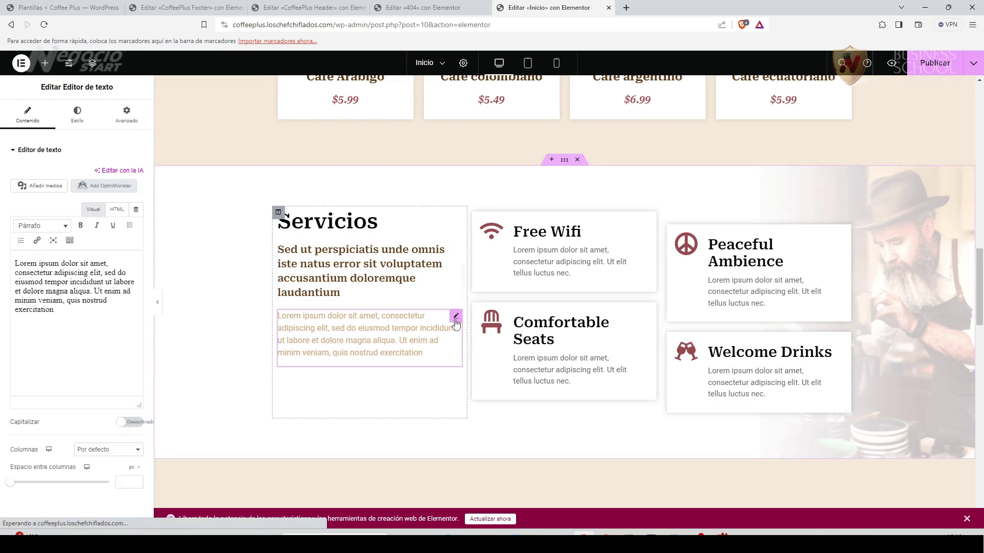
pyautogui.click(545, 248)
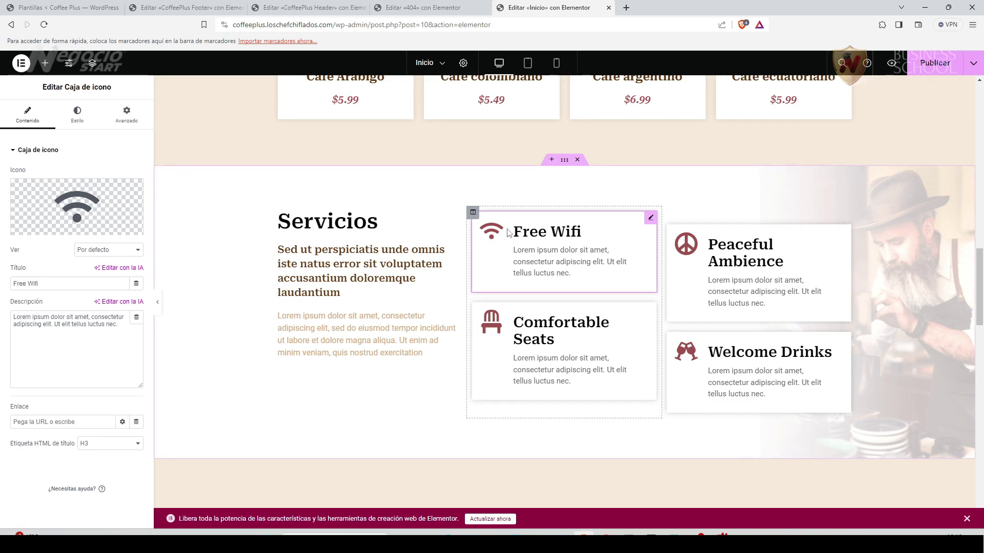
pyautogui.moveTo(121, 325); pyautogui.dragTo(3, 314)
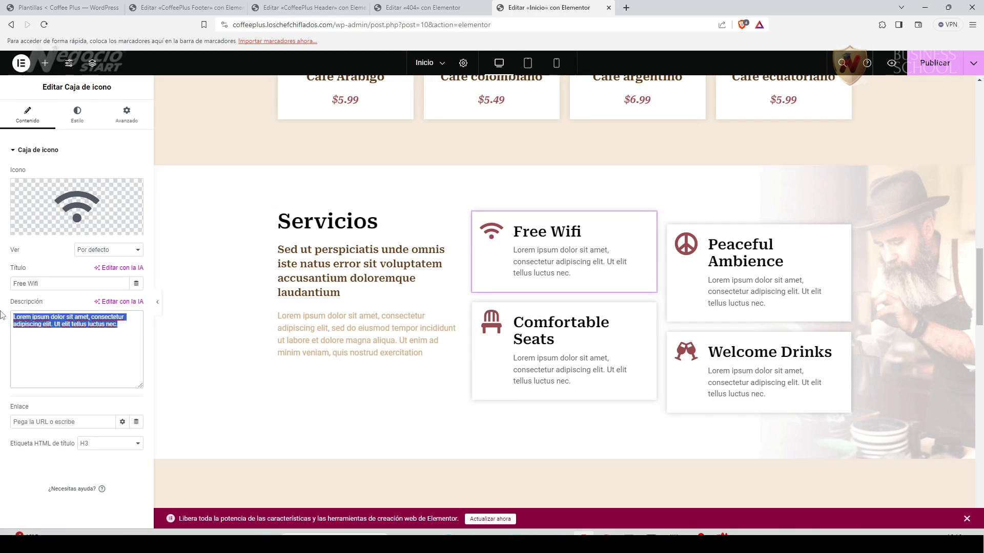
pyautogui.write('Contamos con servicios de WiFi en todas nuestras instalaciones para tu mejor experiencia')
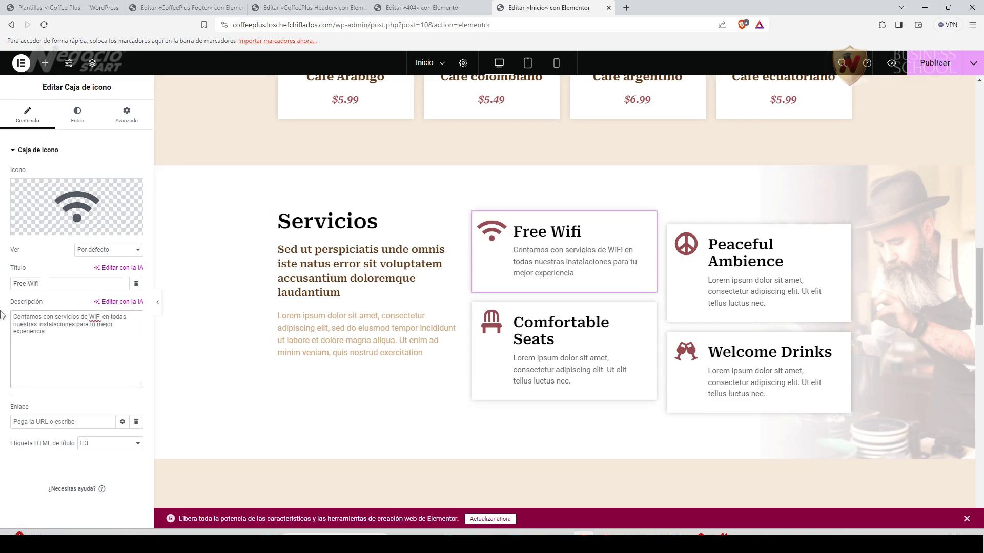
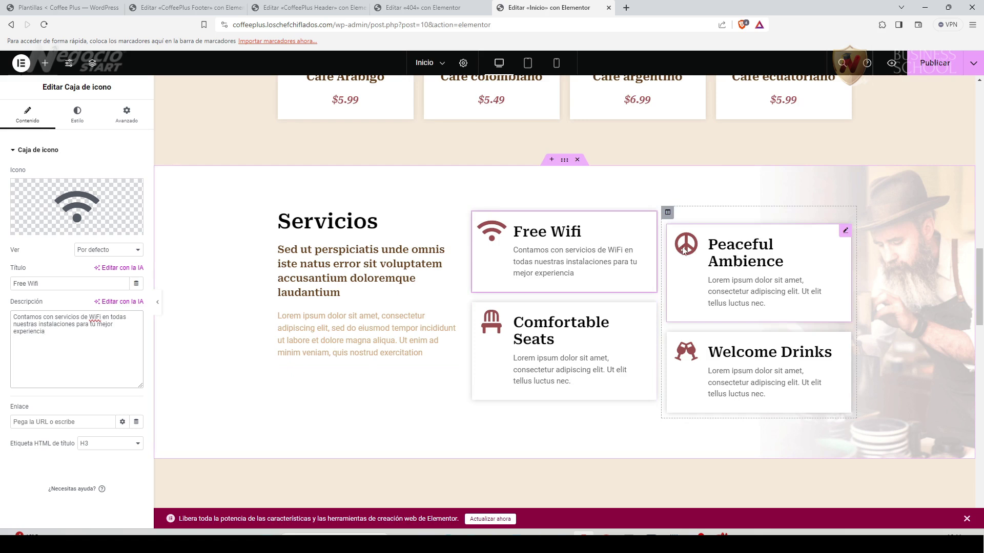
# Replace the Peaceful Ambience box's peace-sign icon with the Paw icon from the icon library.
pyautogui.click(846, 230)
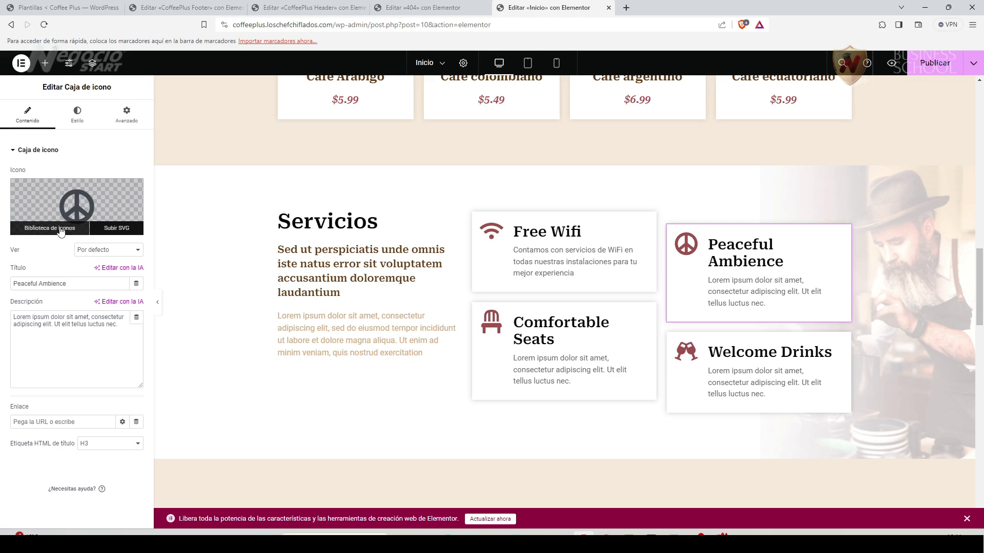
pyautogui.click(85, 231)
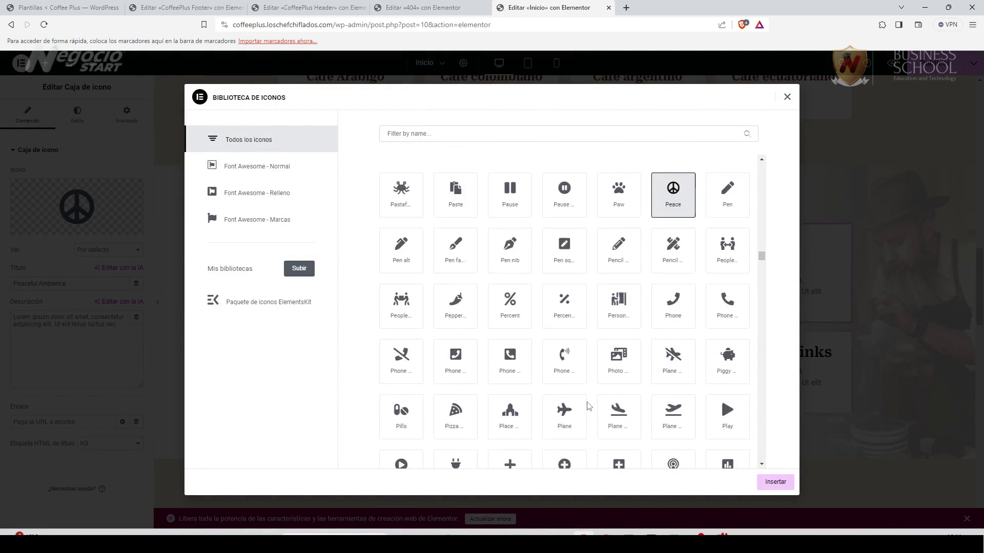
pyautogui.click(619, 197)
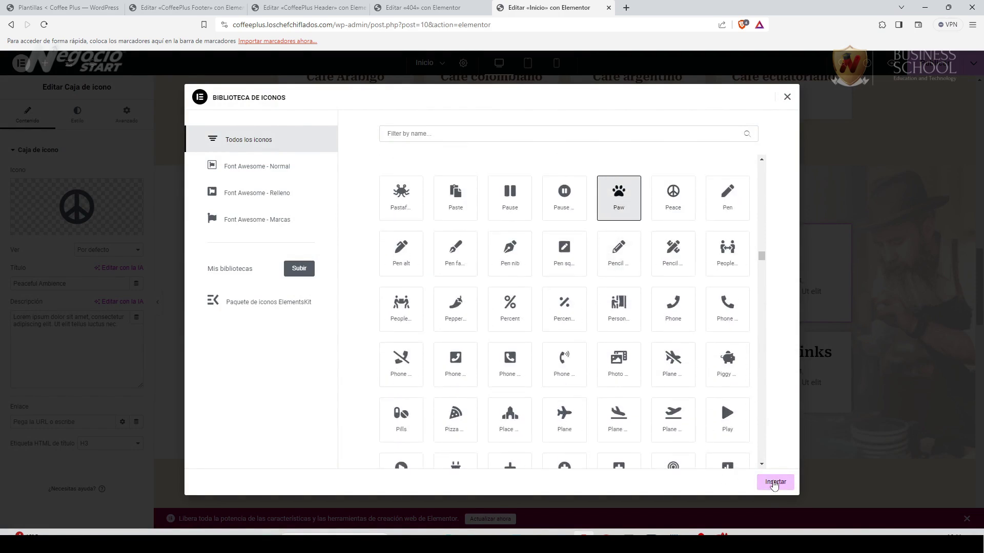
pyautogui.click(775, 482)
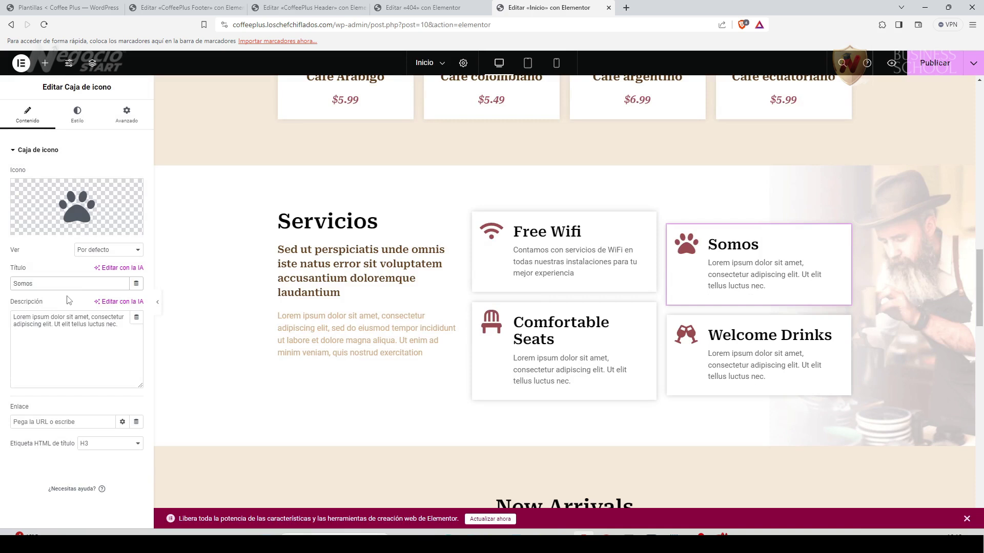
# Retitle the service box 'Somos Petfriendly'.
pyautogui.write('etfriendly')
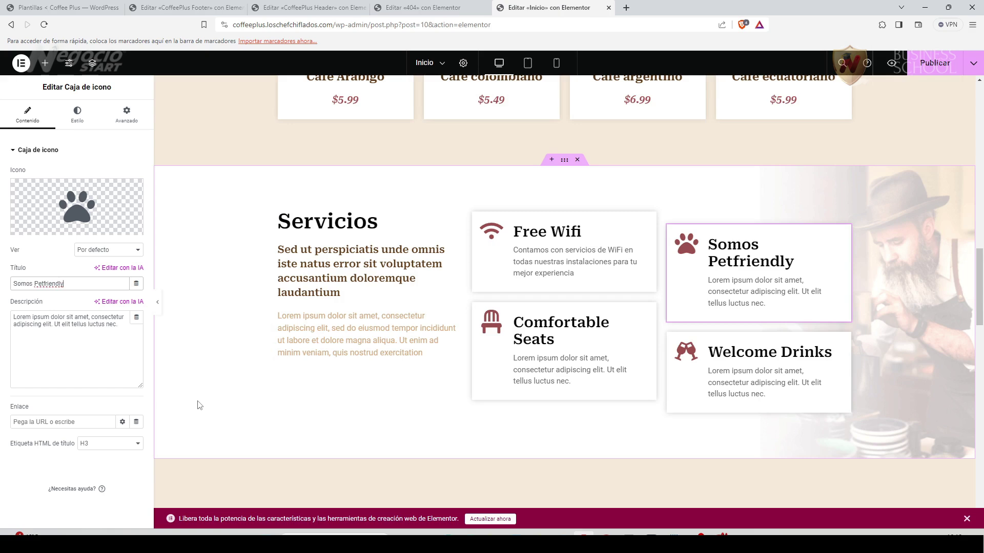
pyautogui.scroll(-1, 199, 402)
pyautogui.scroll(1, 202, 405)
pyautogui.scroll(-3, 208, 407)
pyautogui.scroll(-4, 207, 408)
pyautogui.scroll(1, 208, 407)
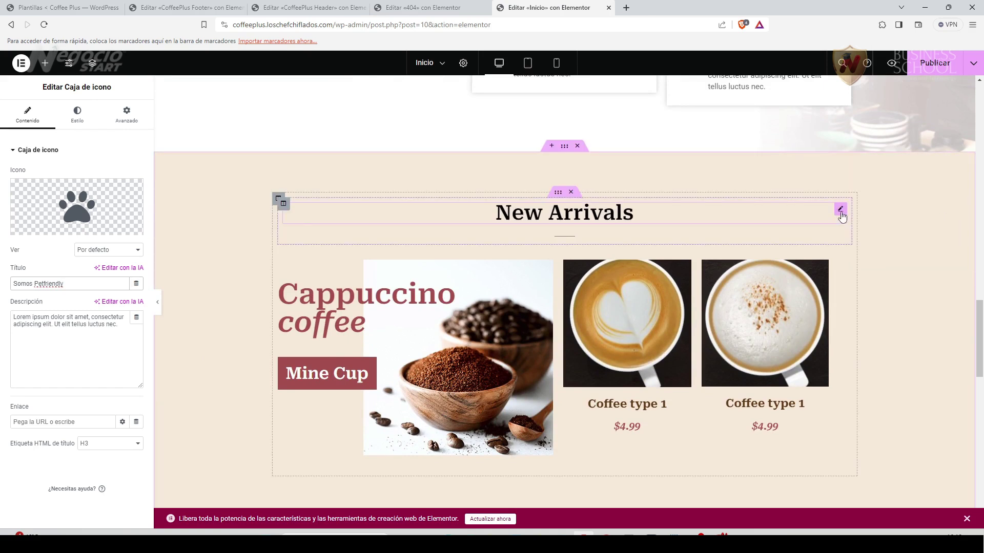
# Retitle the New Arrivals heading 'Grandes Ofertas'.
pyautogui.click(842, 217)
pyautogui.moveTo(51, 186); pyautogui.dragTo(1, 187)
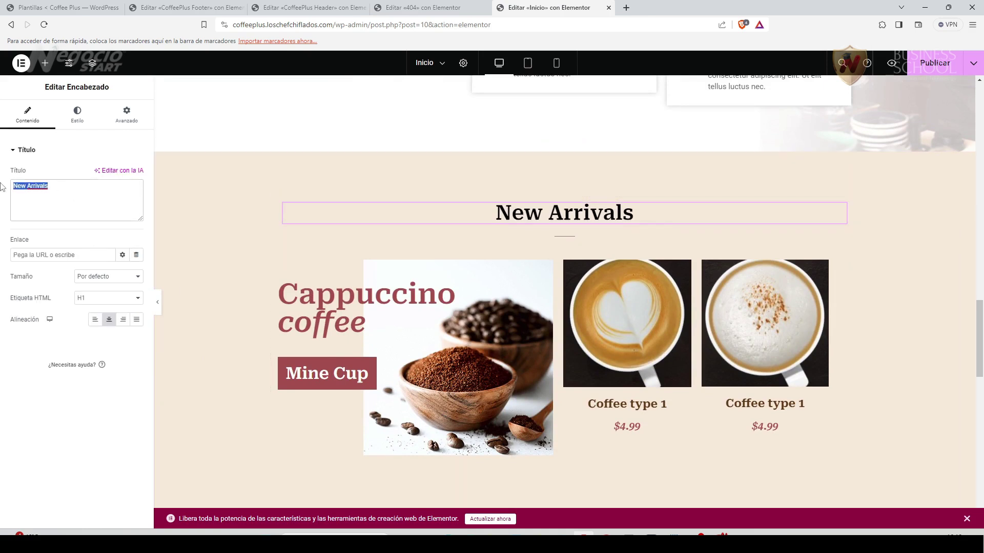
pyautogui.write('Grandes Ofertas')
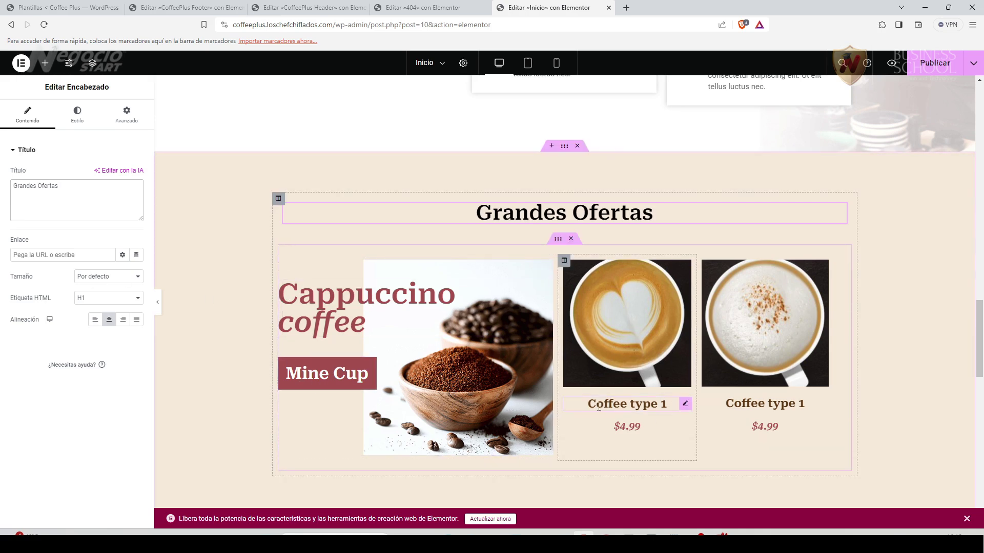
pyautogui.scroll(-1, 654, 408)
pyautogui.scroll(-1, 653, 408)
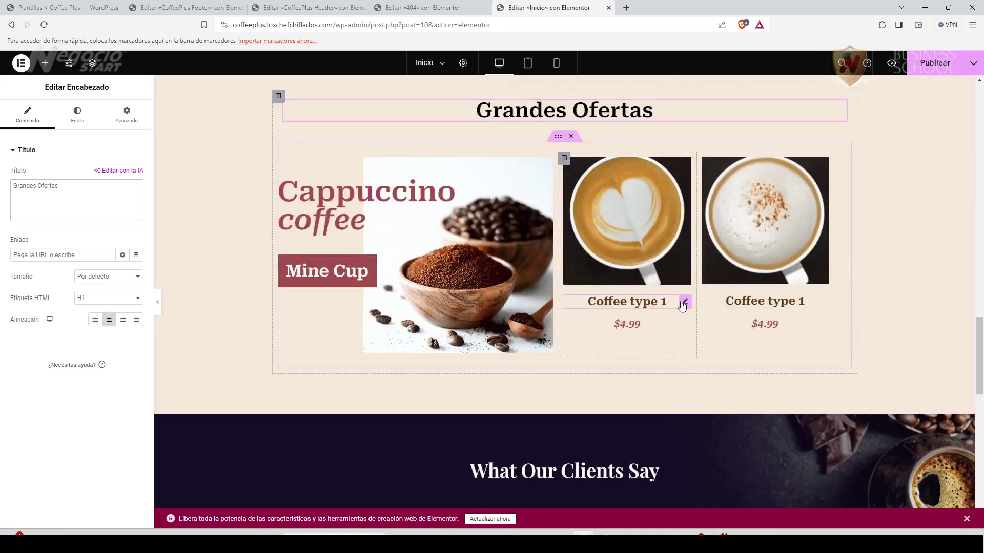
pyautogui.scroll(-3, 643, 392)
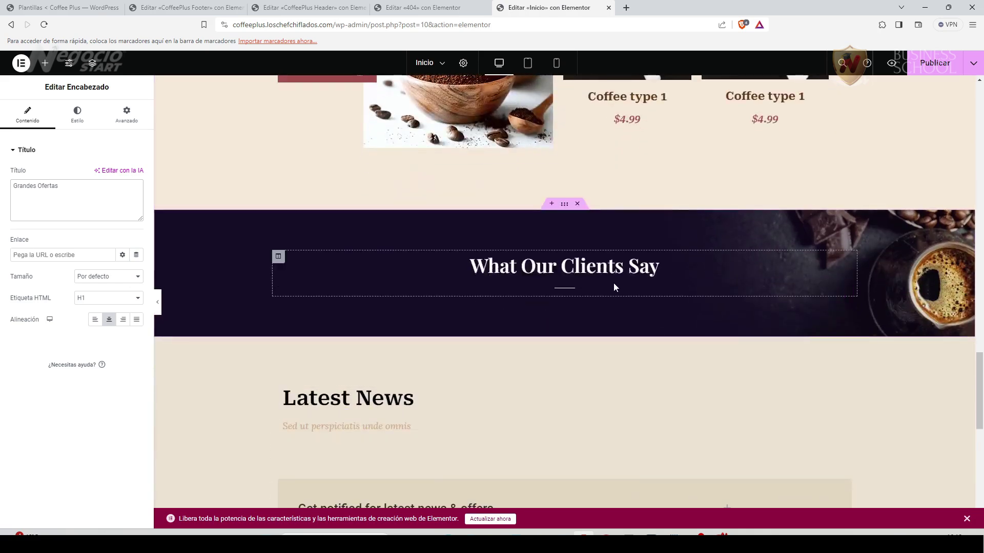
# Change the What Our Clients Say heading to 'Lo que opinan nuestro clientes'.
pyautogui.click(845, 262)
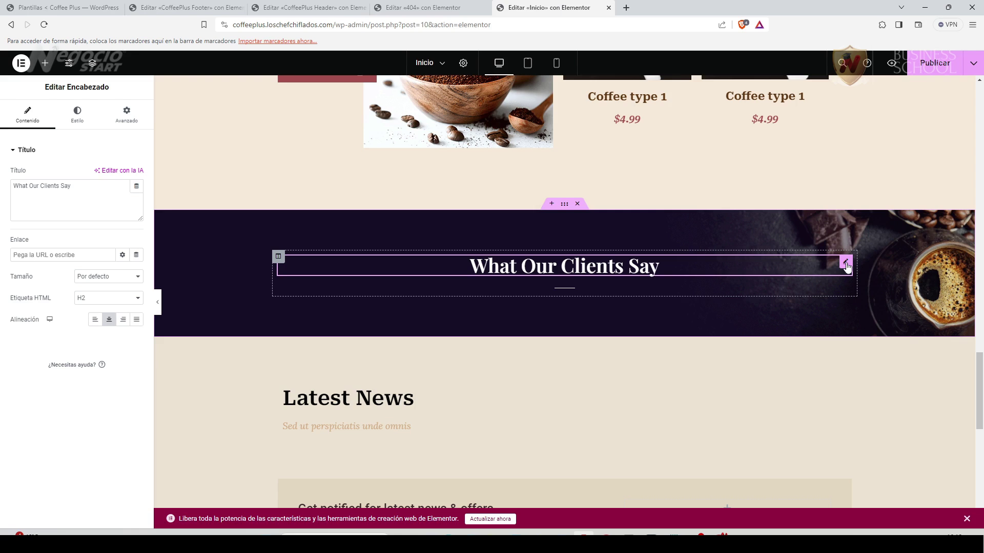
pyautogui.moveTo(78, 192); pyautogui.dragTo(11, 188)
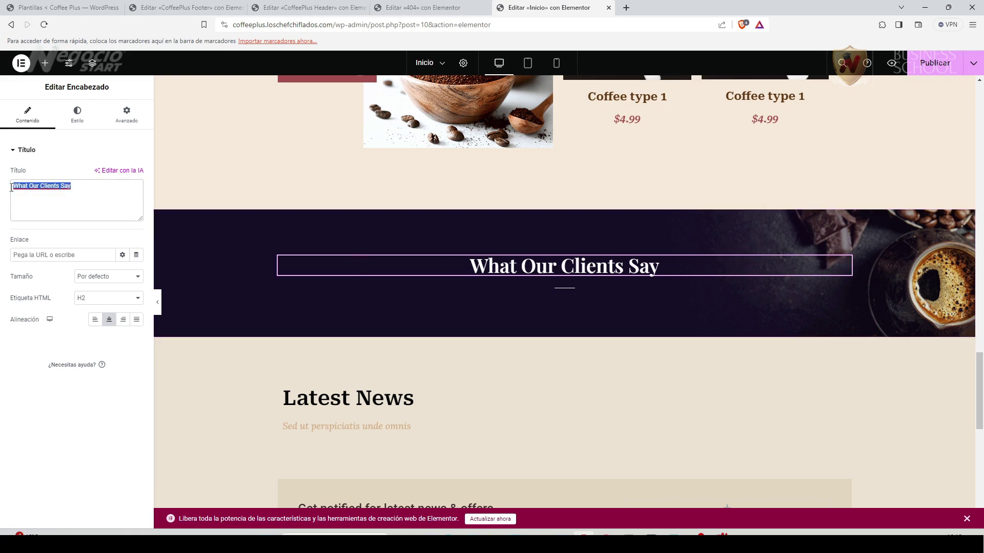
pyautogui.write('Lo que opinan nuestro clientes')
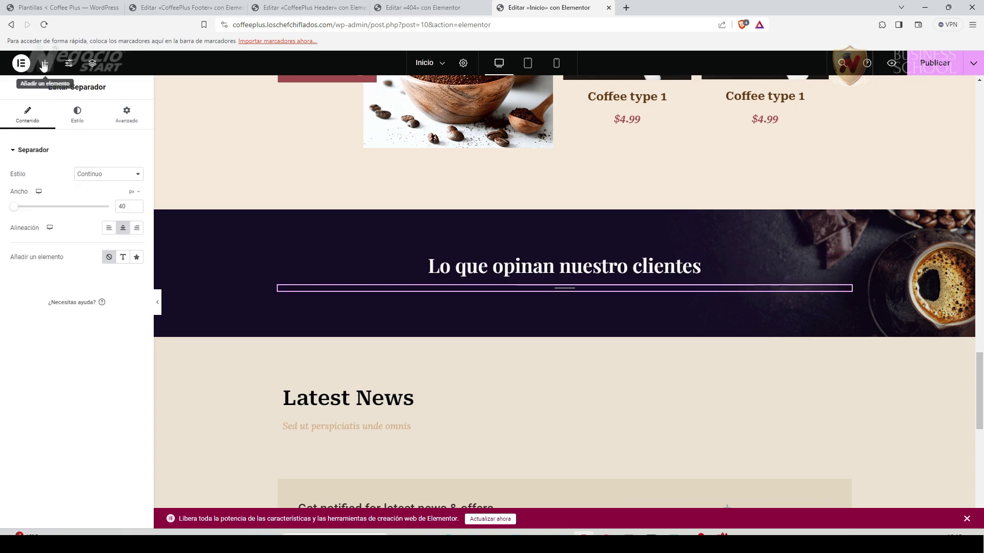
# Search widgets for 'tes' and add the EKIT Recomendación testimonial widget to the section.
pyautogui.click(45, 62)
pyautogui.write('tes')
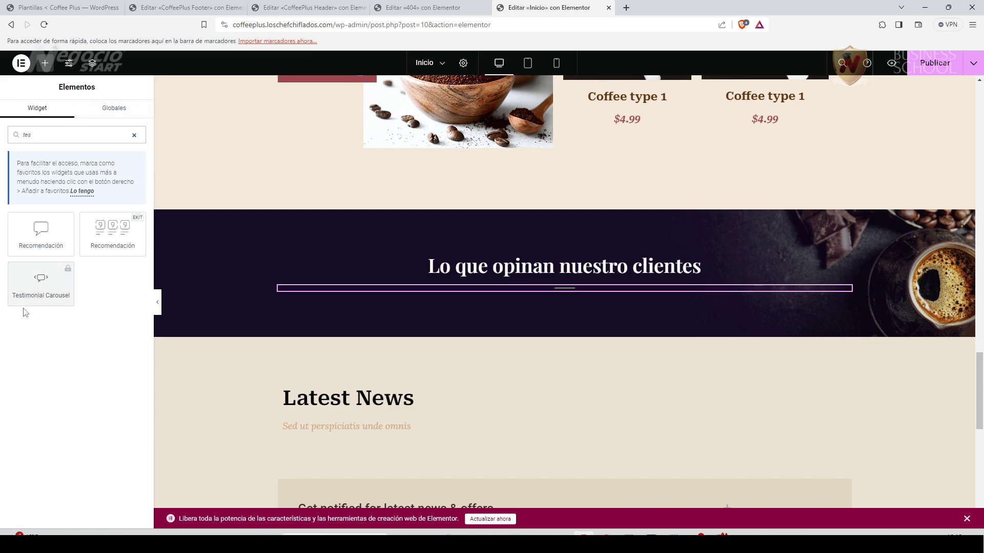
pyautogui.click(123, 234)
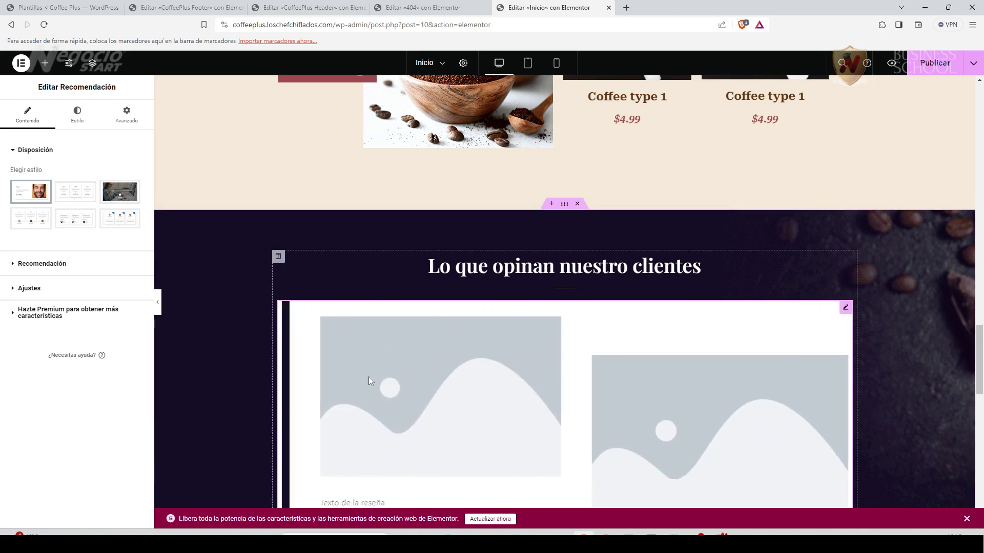
# Switch the testimonial layout to the centered card style with stars.
pyautogui.scroll(-4, 364, 376)
pyautogui.scroll(2, 457, 390)
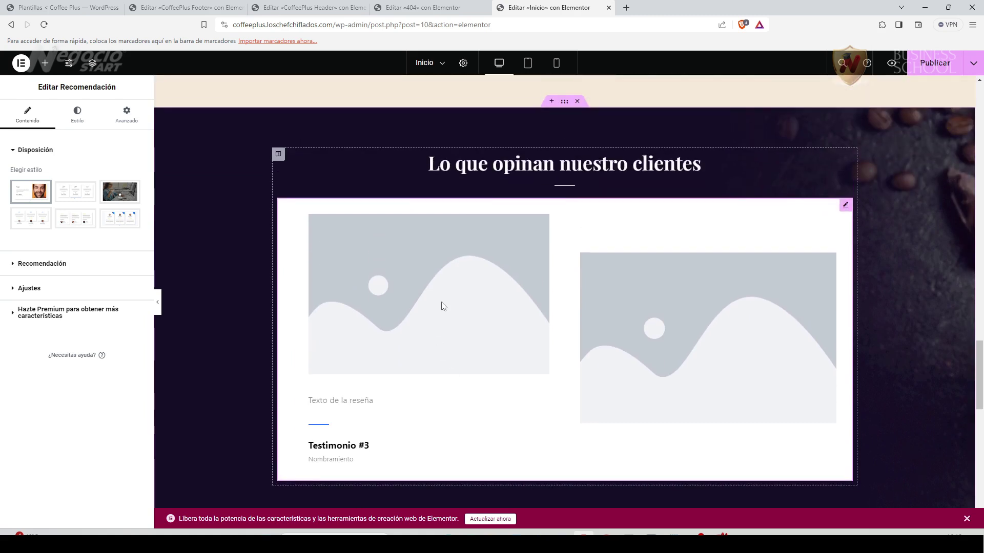
pyautogui.moveTo(67, 197)
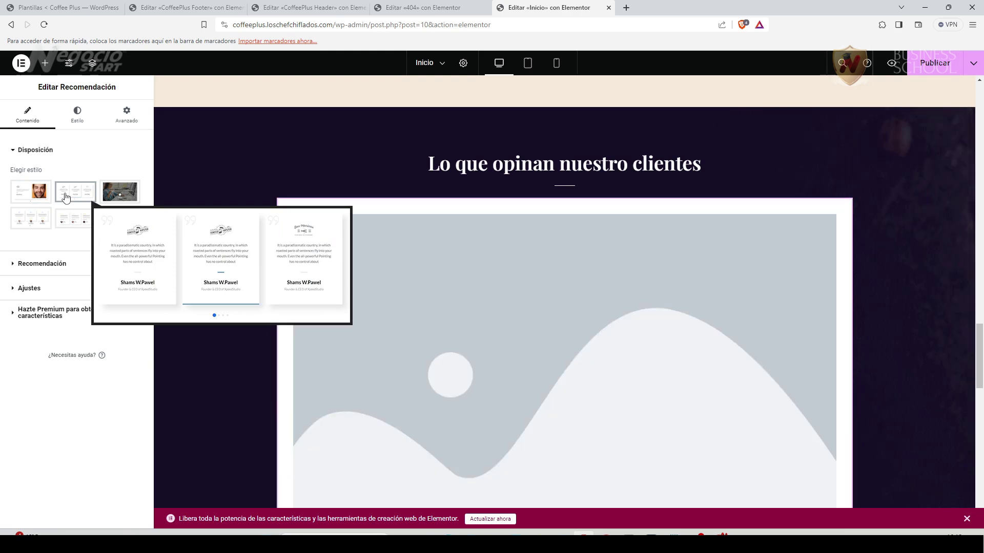
pyautogui.click(67, 197)
pyautogui.click(113, 226)
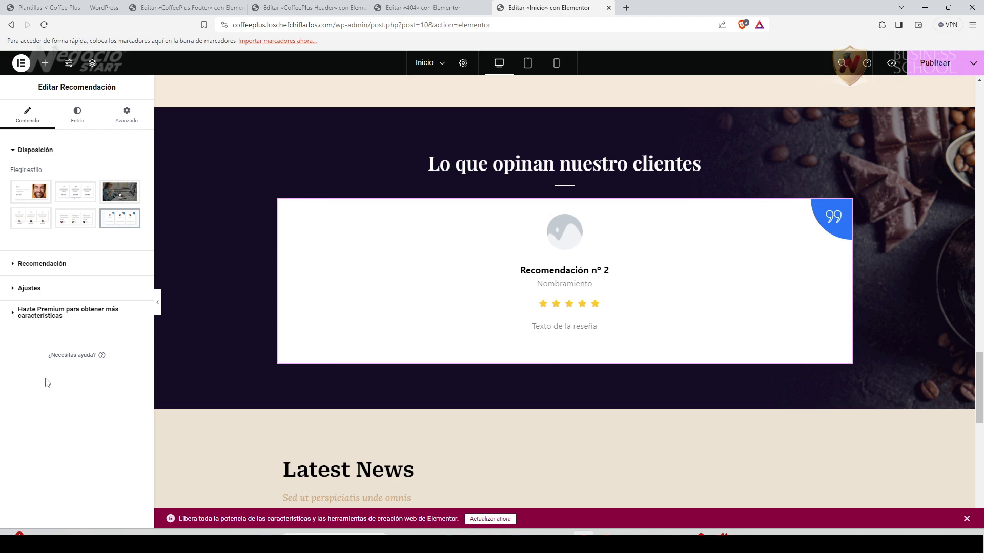
# Give the first testimonial a client name and the role 'CEO de Motors'.
pyautogui.click(13, 263)
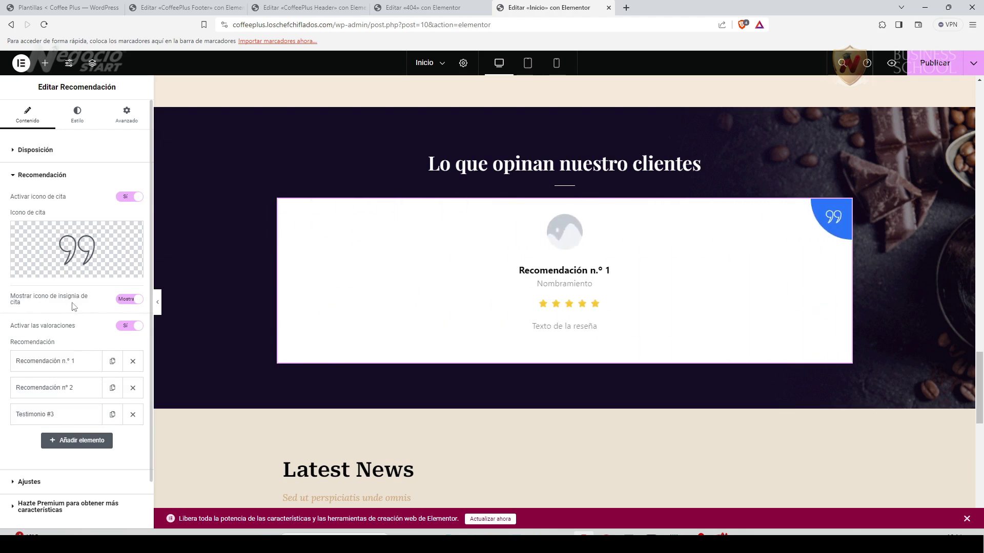
pyautogui.scroll(-1, 88, 300)
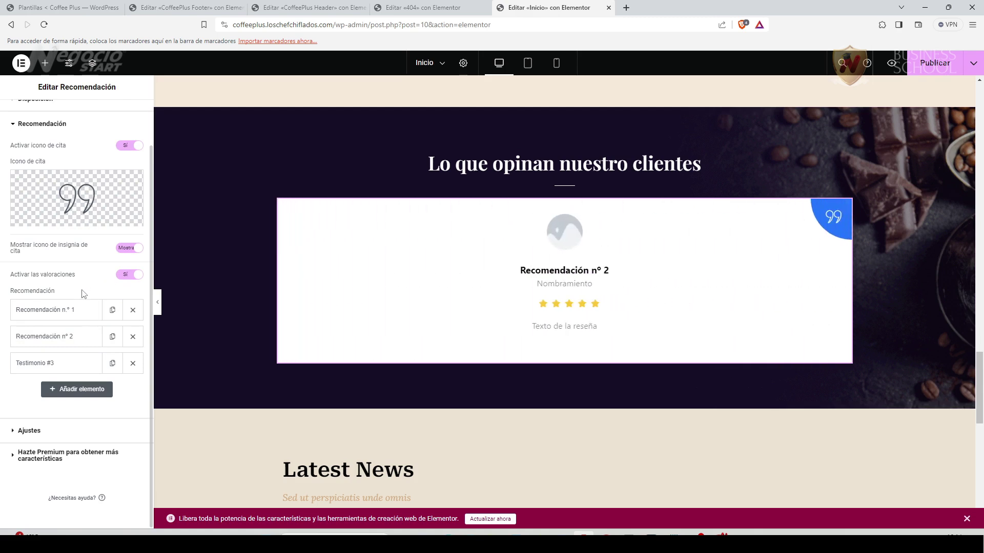
pyautogui.click(76, 309)
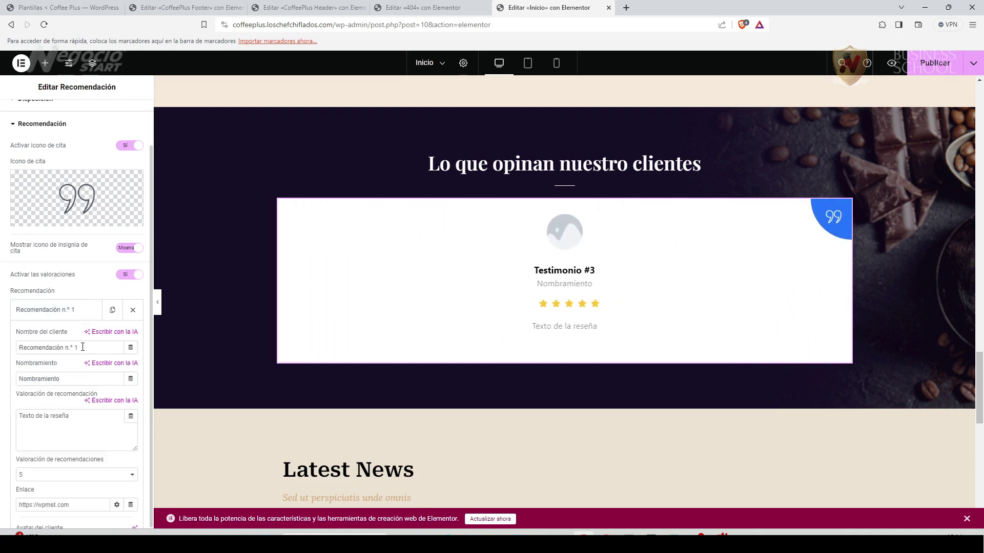
pyautogui.moveTo(83, 347); pyautogui.dragTo(19, 348)
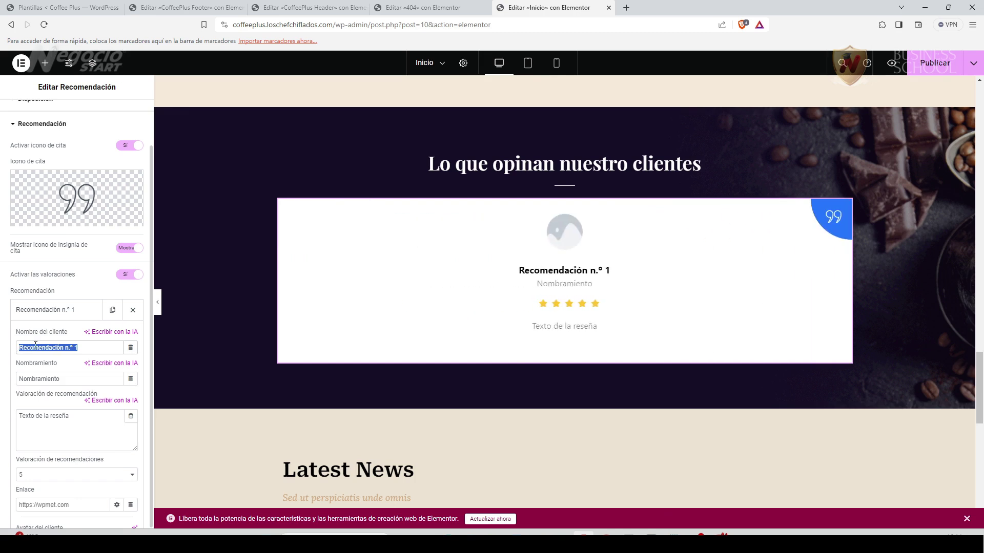
pyautogui.write('Andrés')
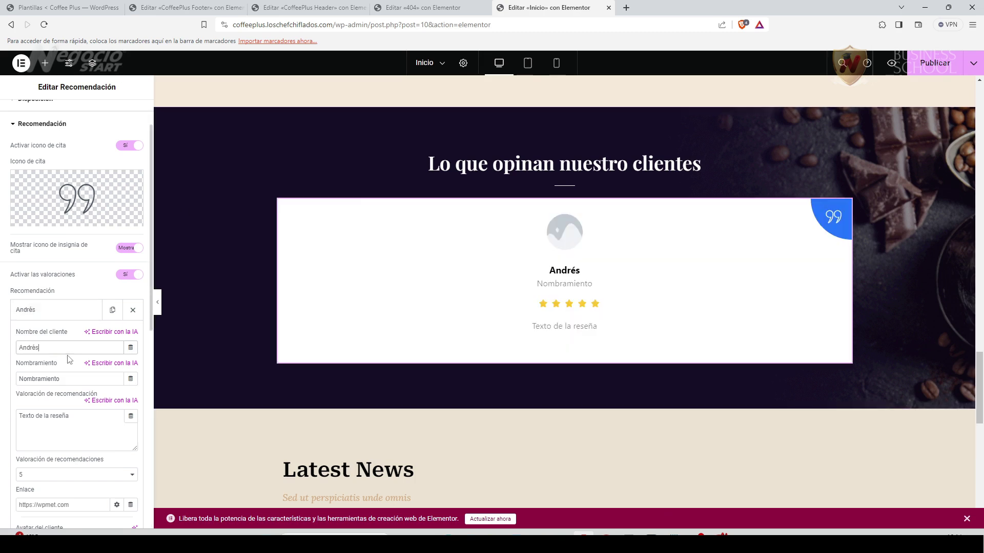
pyautogui.moveTo(76, 378); pyautogui.dragTo(27, 377)
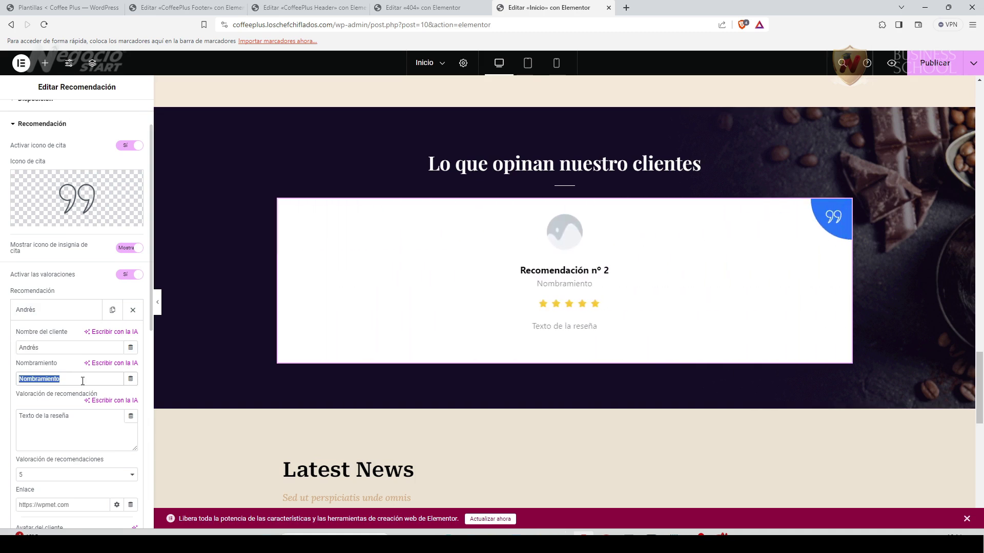
pyautogui.write('CEO de Motors')
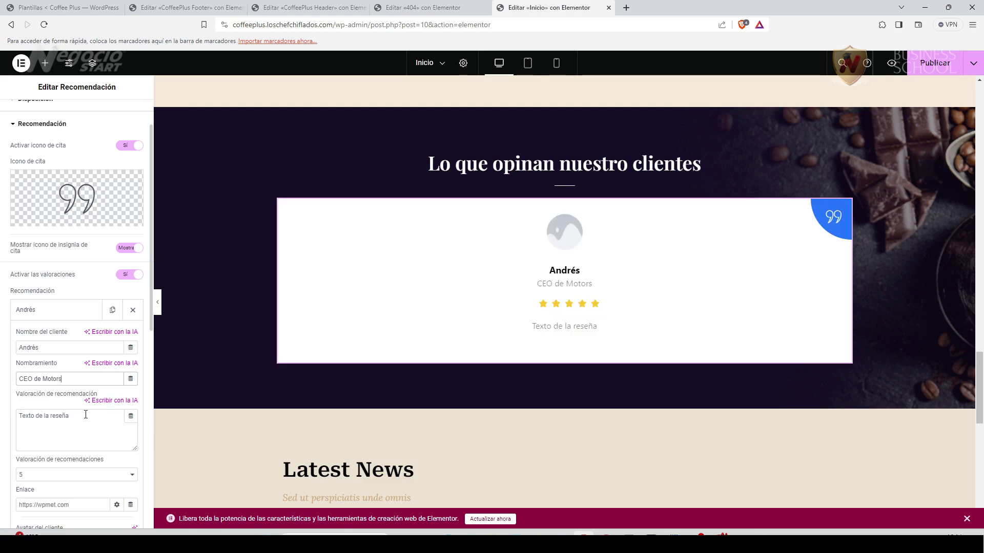
# Enter the review 'Me gustó mucho el café arábigo y la atención es genial' and keep five stars.
pyautogui.moveTo(76, 415); pyautogui.dragTo(11, 416)
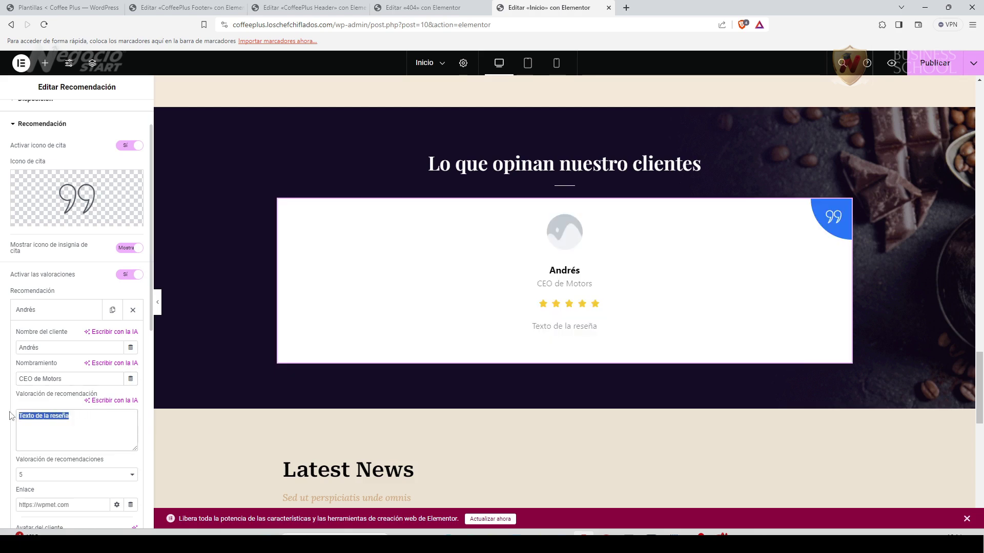
pyautogui.write('Me gustó mucho el café ')
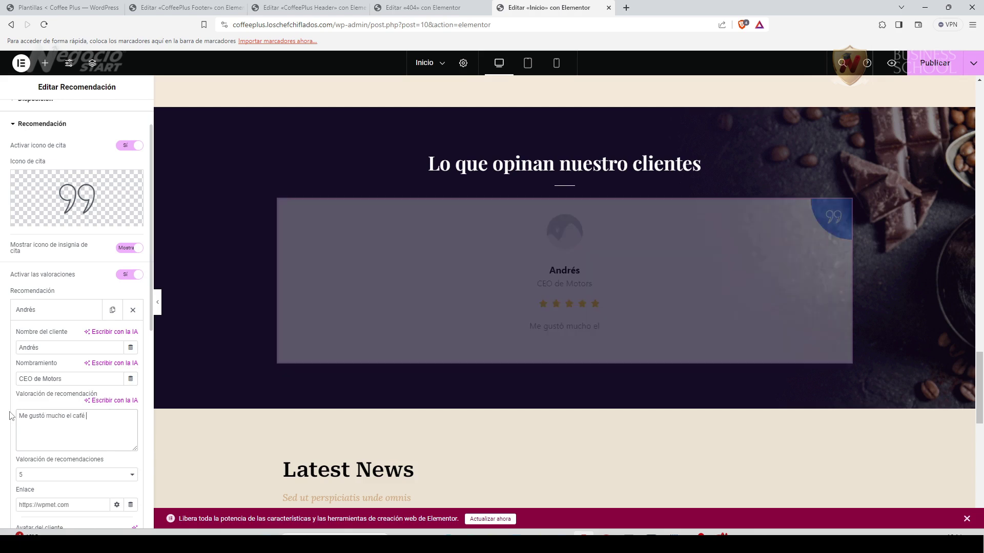
pyautogui.write('arábigo y la atención es genial')
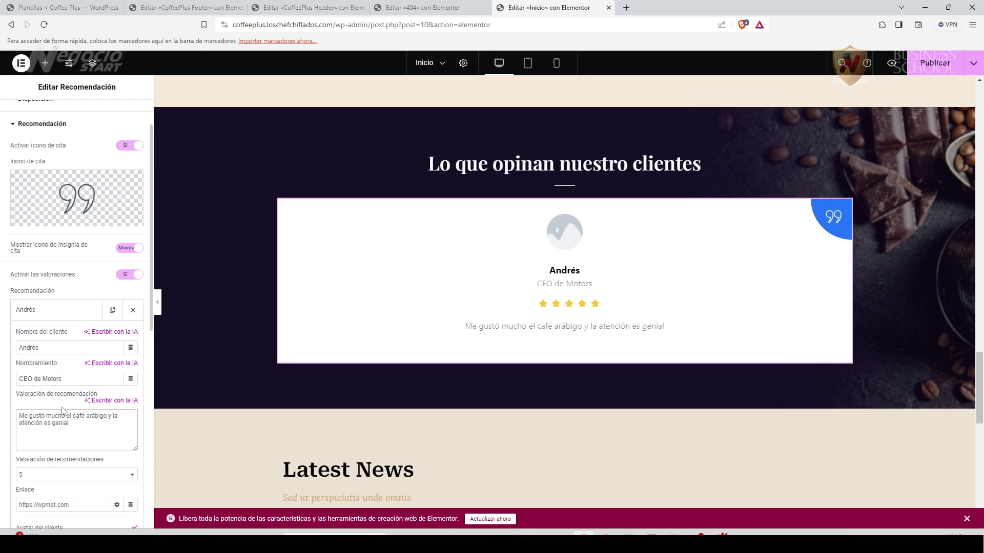
pyautogui.scroll(-3, 40, 411)
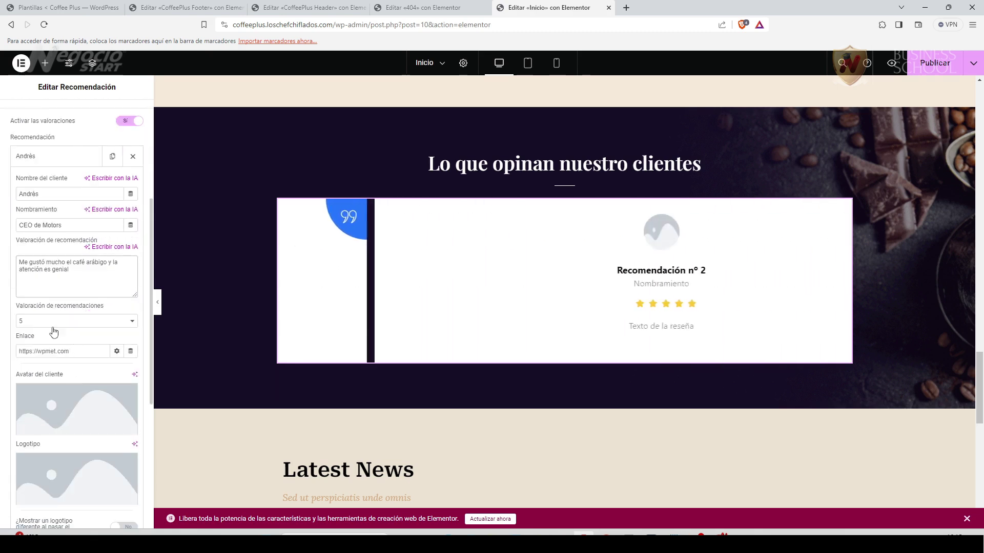
pyautogui.click(127, 322)
pyautogui.click(127, 324)
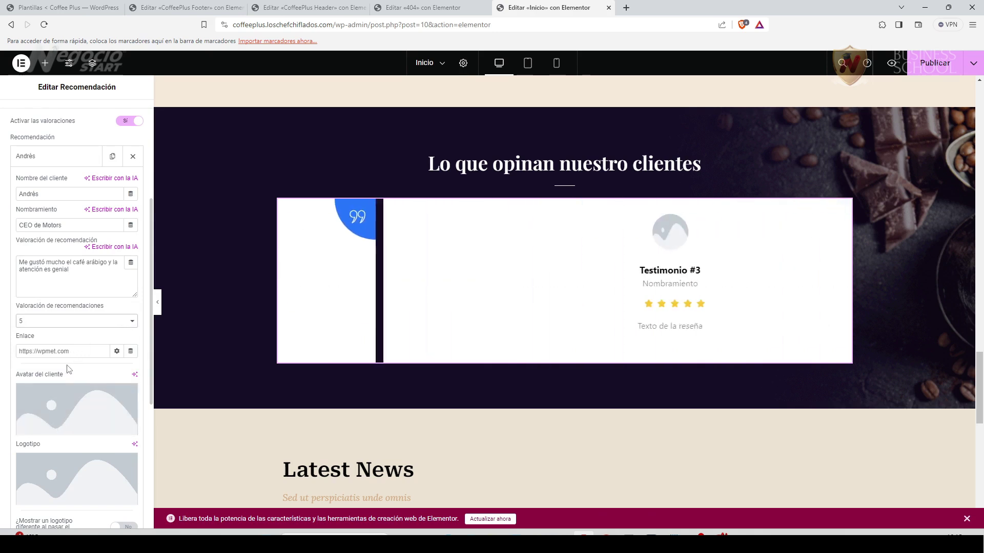
pyautogui.scroll(-2, 86, 439)
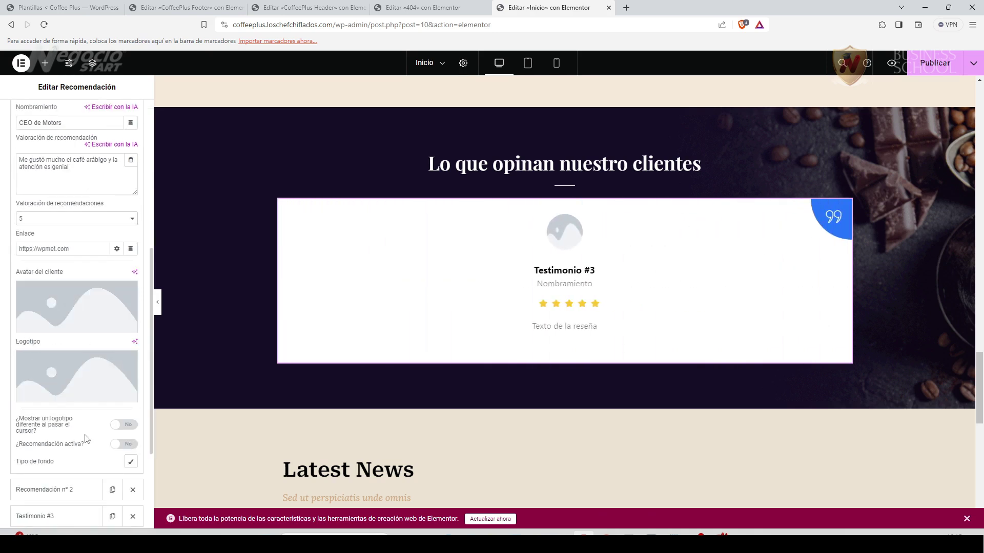
# Upload the three .webp portraits from Downloads and set the man's photo as the first avatar.
pyautogui.click(84, 326)
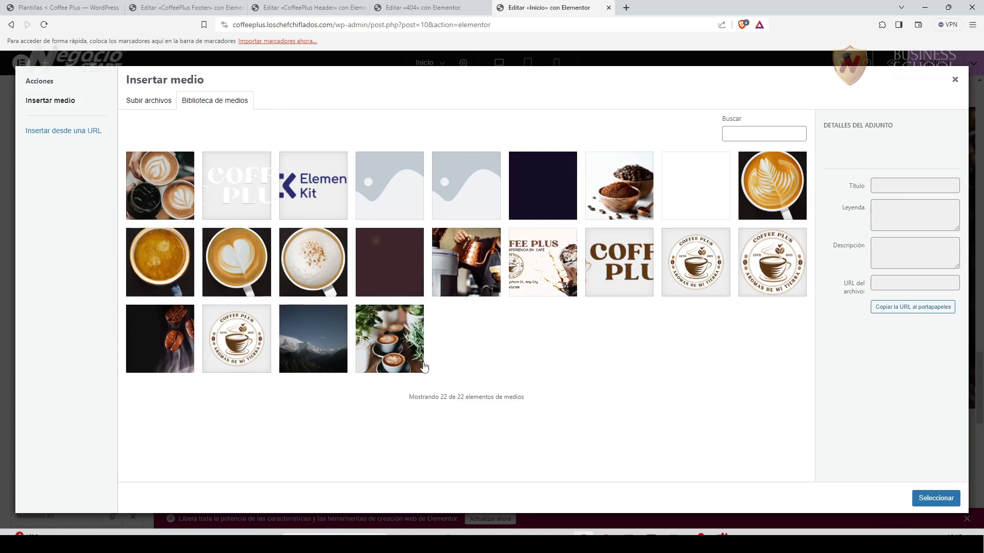
pyautogui.click(494, 535)
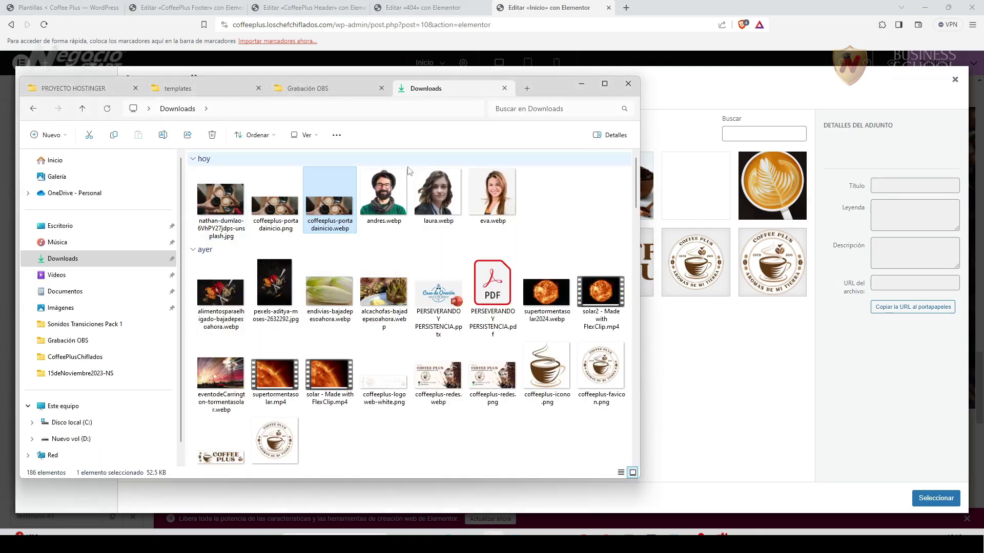
pyautogui.moveTo(558, 89); pyautogui.dragTo(415, 121)
pyautogui.click(228, 221)
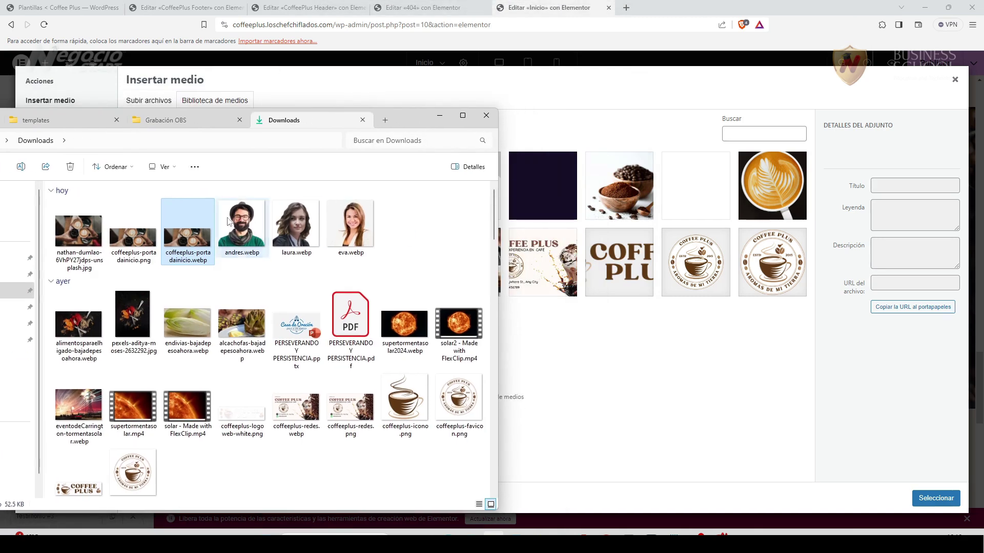
pyautogui.hotkey('shift', 'Right')
pyautogui.hotkey('shift', 'Right')
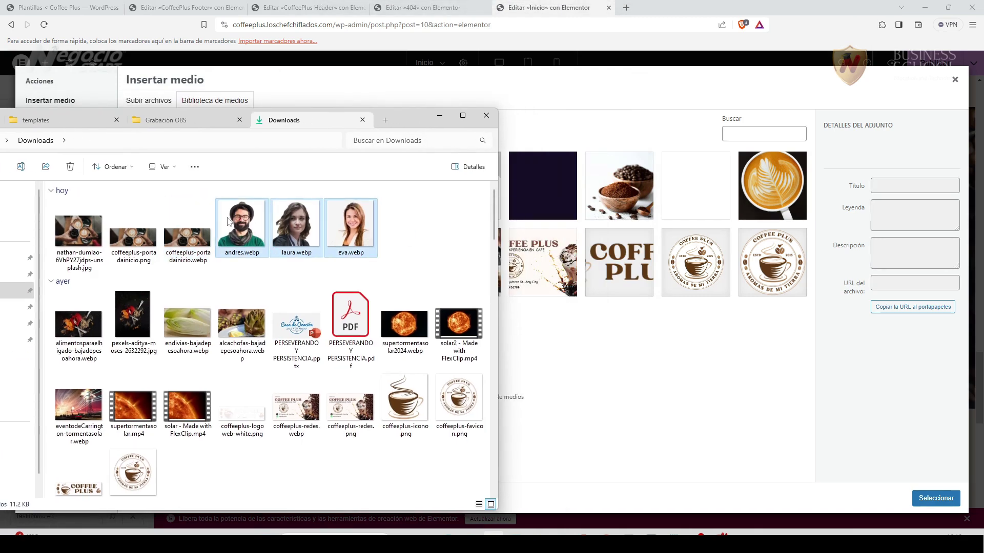
pyautogui.moveTo(348, 221); pyautogui.dragTo(553, 353)
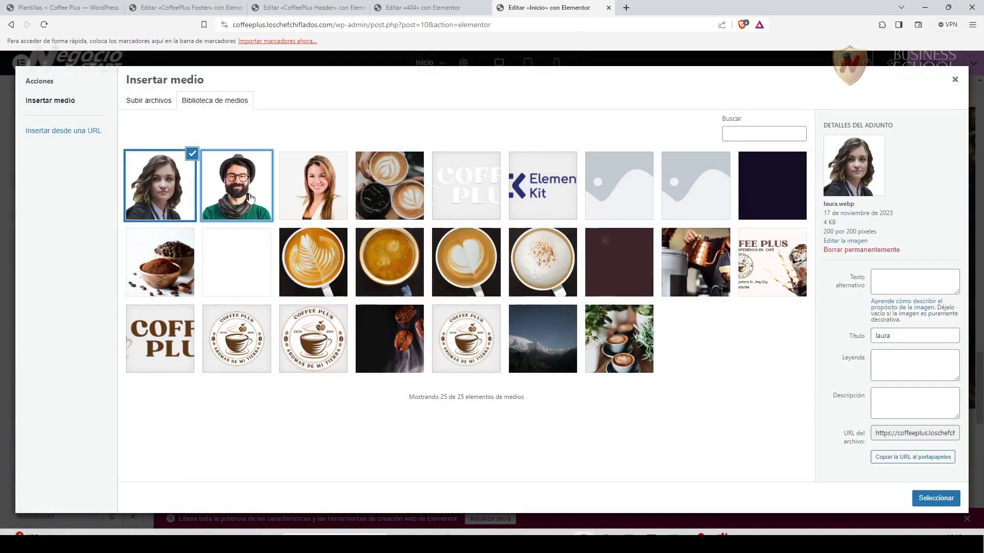
pyautogui.click(935, 498)
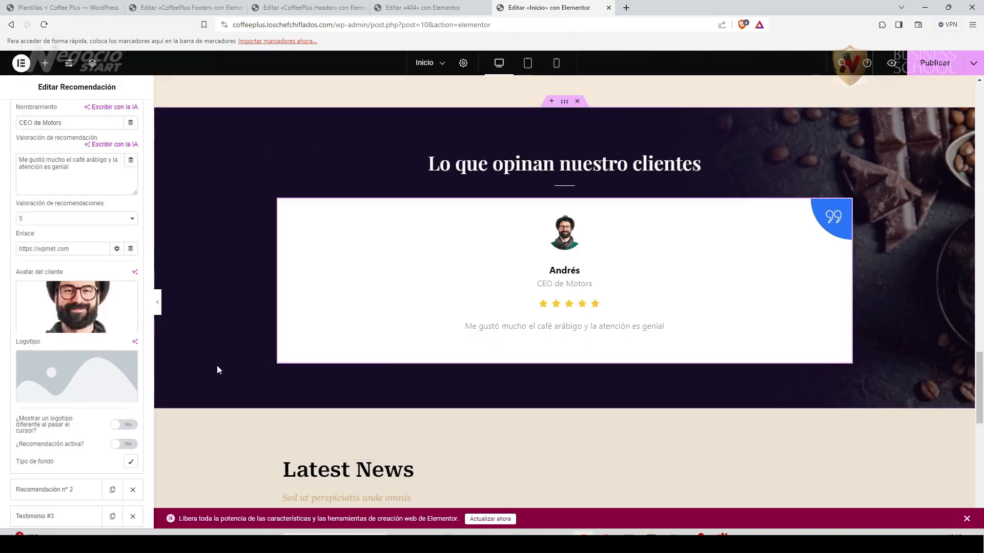
pyautogui.moveTo(92, 387)
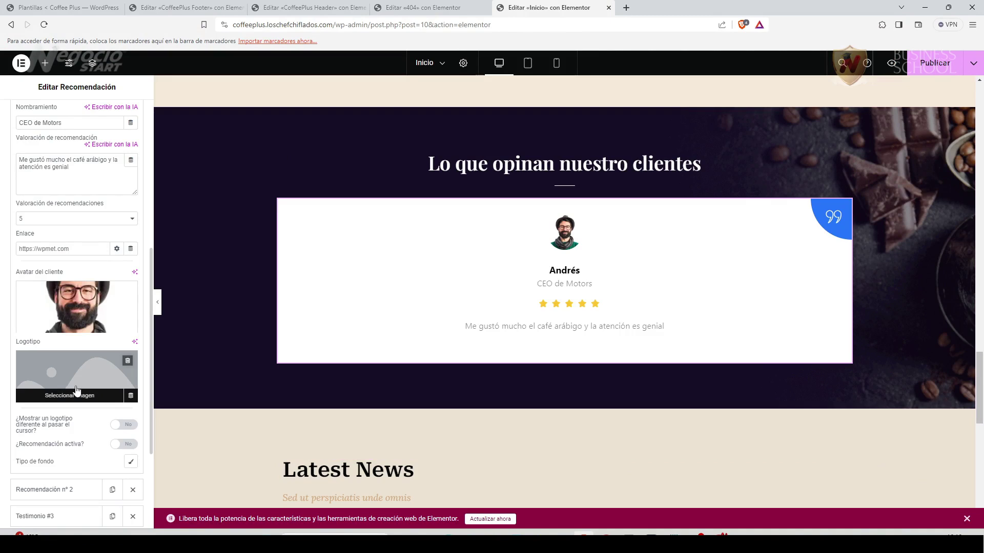
# Fill the second testimonial: client name, role Ejecutiva, a review praising the friendly staff, first woman's portrait.
pyautogui.scroll(-2, 80, 441)
pyautogui.scroll(-1, 80, 445)
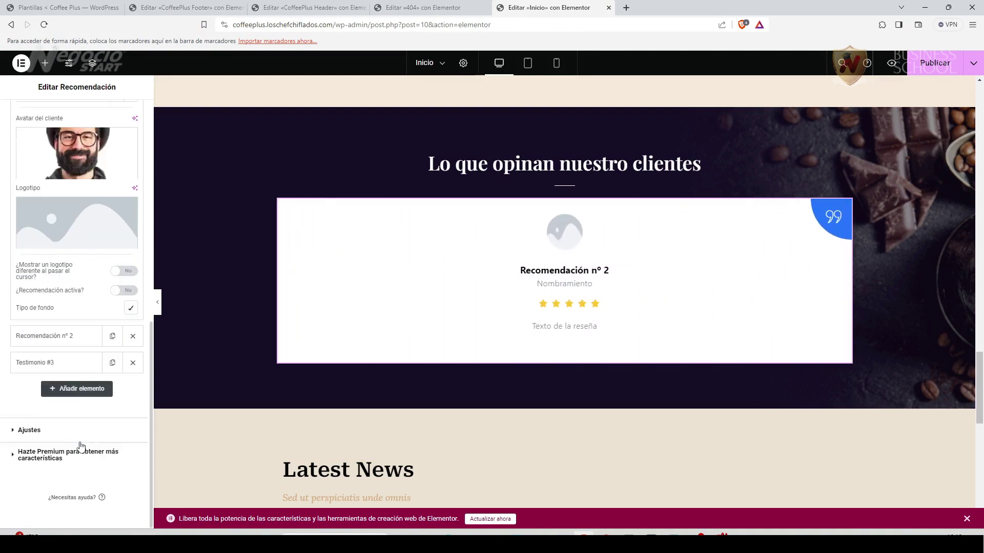
pyautogui.click(68, 336)
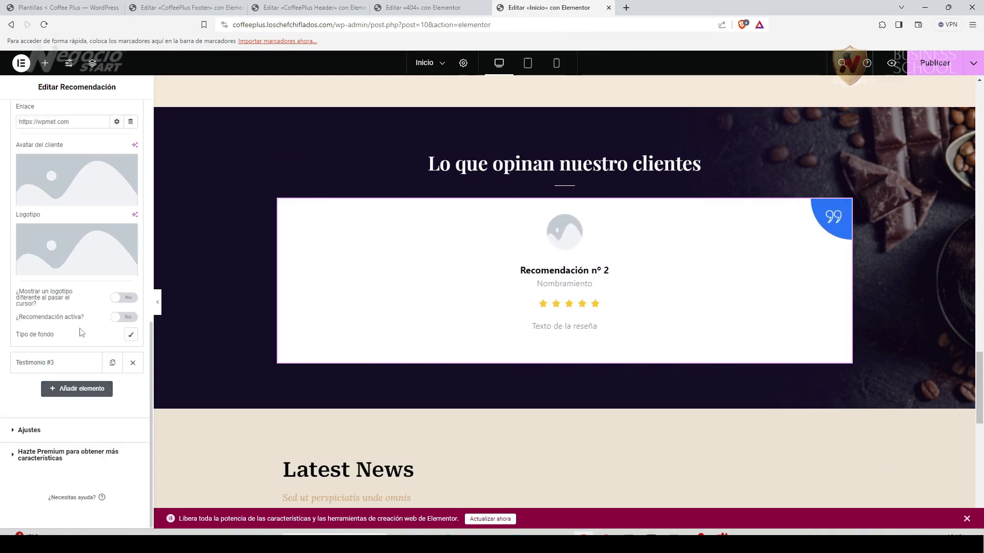
pyautogui.scroll(3, 81, 233)
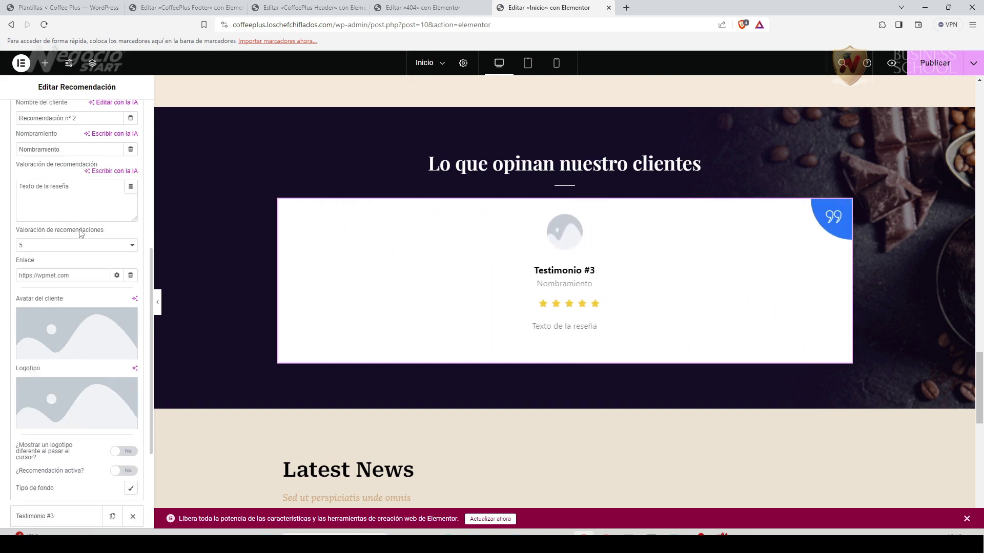
pyautogui.scroll(1, 72, 203)
pyautogui.tripleClick(87, 175)
pyautogui.write('Laura')
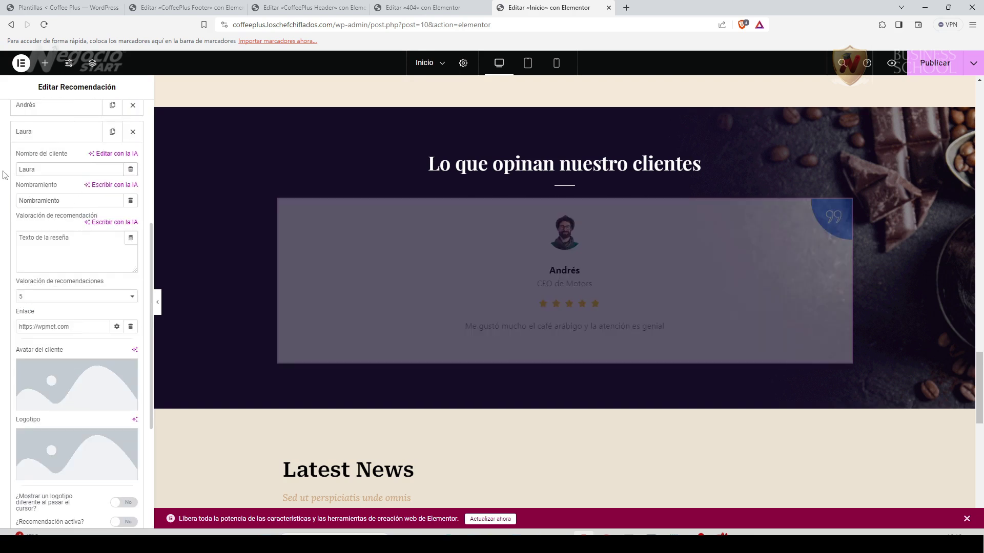
pyautogui.write('Ejecutiva')
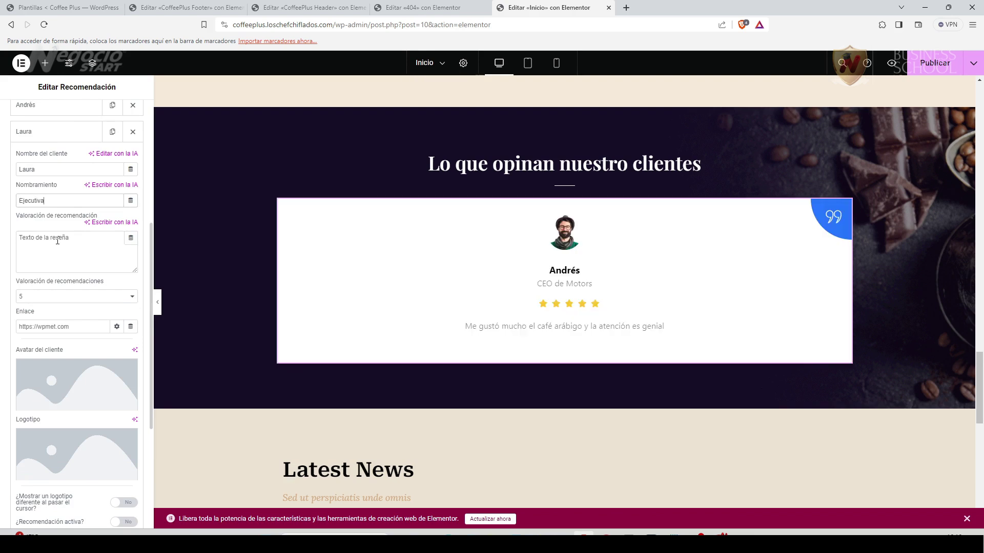
pyautogui.moveTo(76, 241); pyautogui.dragTo(11, 246)
pyautogui.write('Recomiendo este local porque son muy amables y sus productos son de primera')
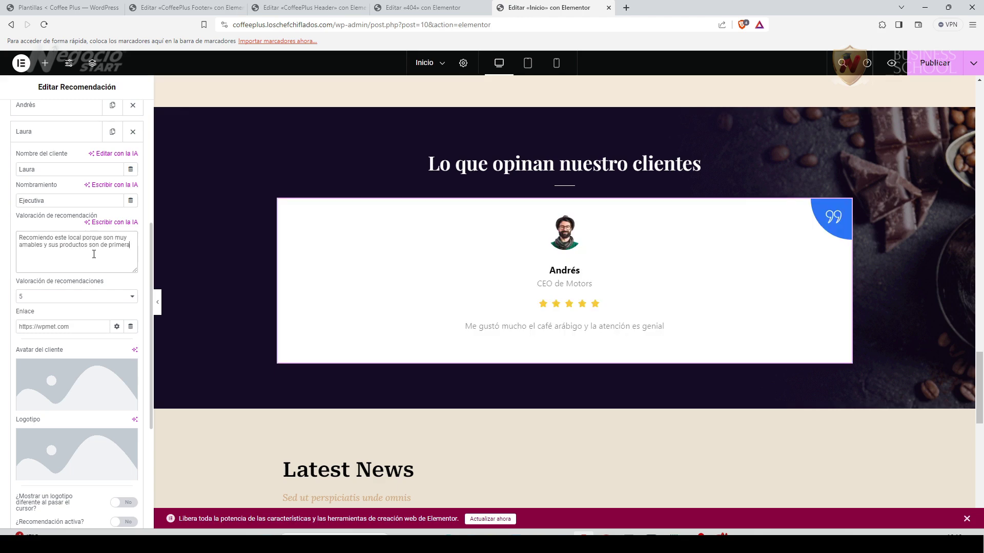
pyautogui.click(65, 369)
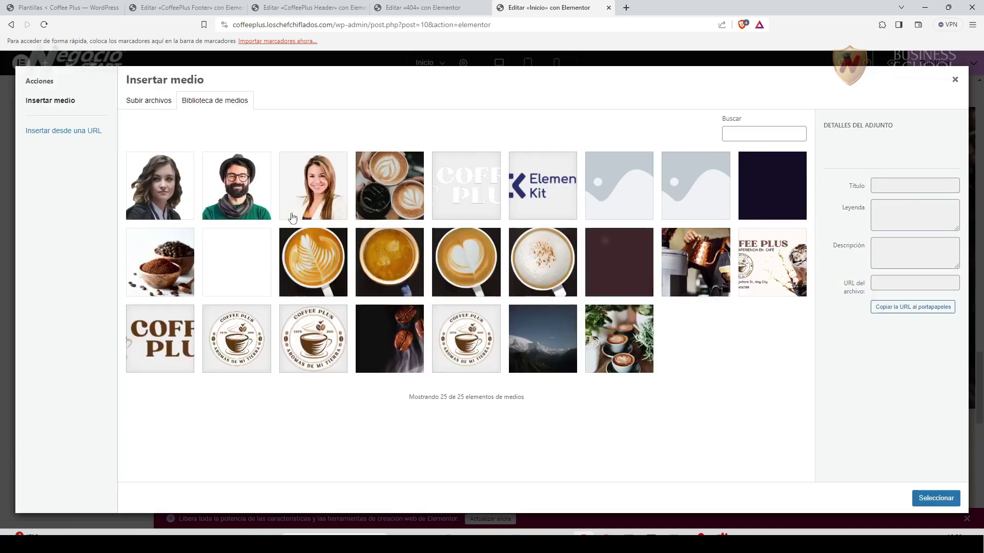
pyautogui.click(173, 197)
pyautogui.click(936, 498)
# Give the third testimonial the review 'Probé los cuatro tipos de café y me parecieron sensacionales' and the smiling woman's portrait.
pyautogui.scroll(-3, 72, 418)
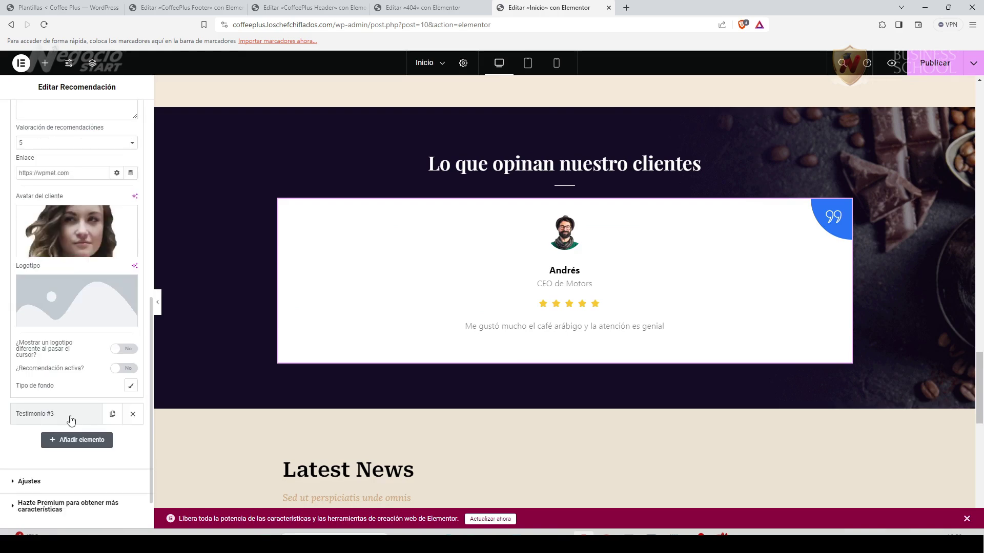
pyautogui.click(56, 361)
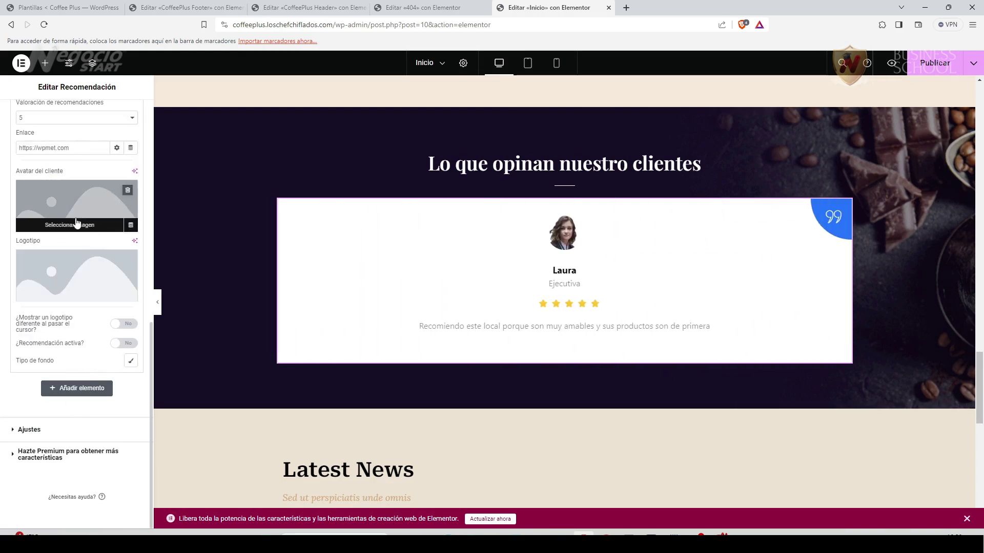
pyautogui.scroll(3, 69, 242)
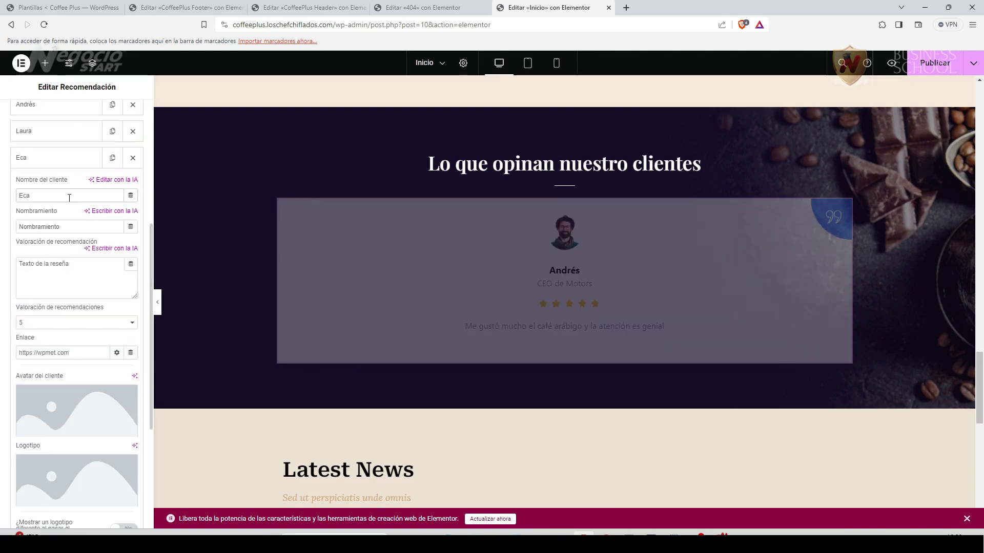
pyautogui.moveTo(84, 290); pyautogui.dragTo(14, 266)
pyautogui.write('Probé los cuatro tipos de café y me parecieron sensacionales')
pyautogui.scroll(-1, 63, 381)
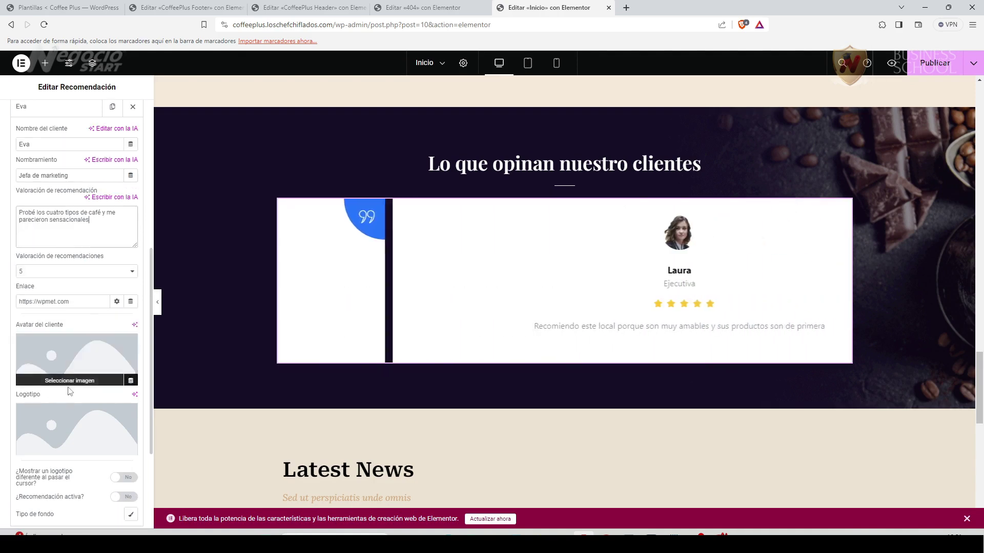
pyautogui.click(69, 379)
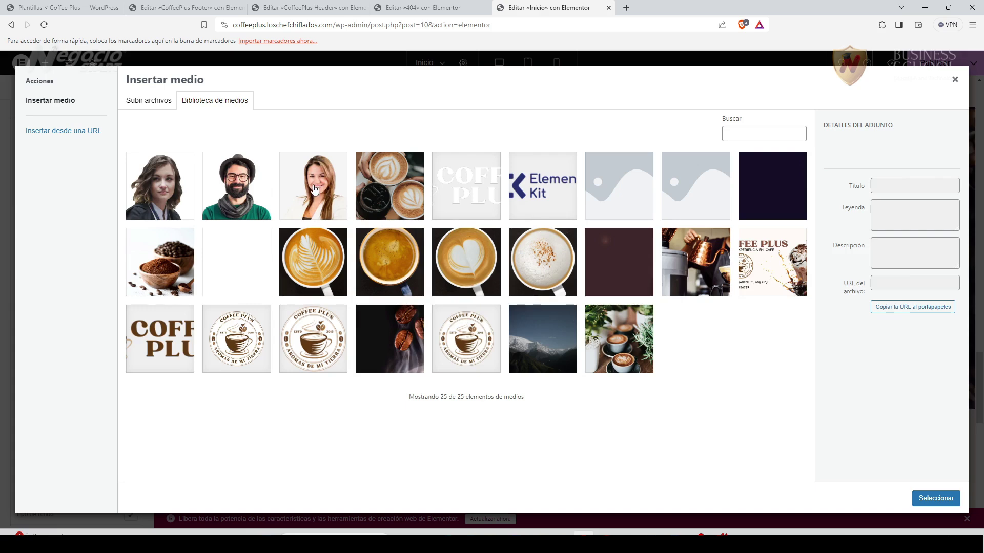
pyautogui.click(314, 190)
pyautogui.click(935, 497)
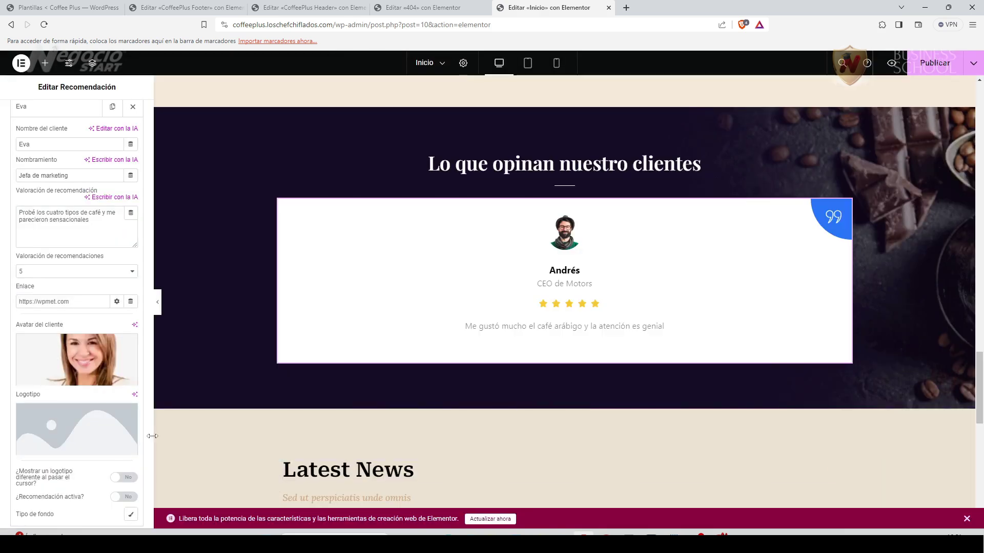
# Add and then delete an extra empty testimonial, leaving exactly three.
pyautogui.scroll(-3, 85, 420)
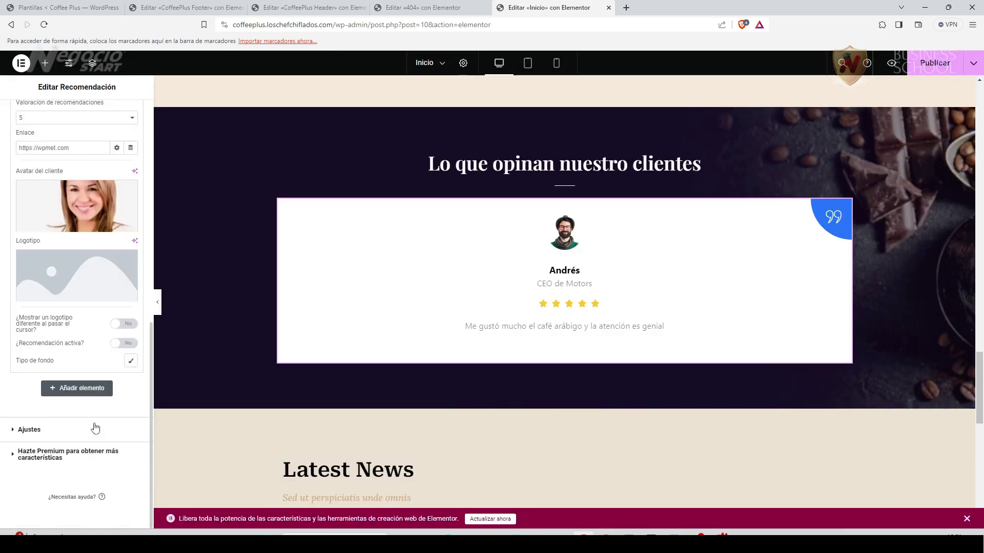
pyautogui.click(84, 393)
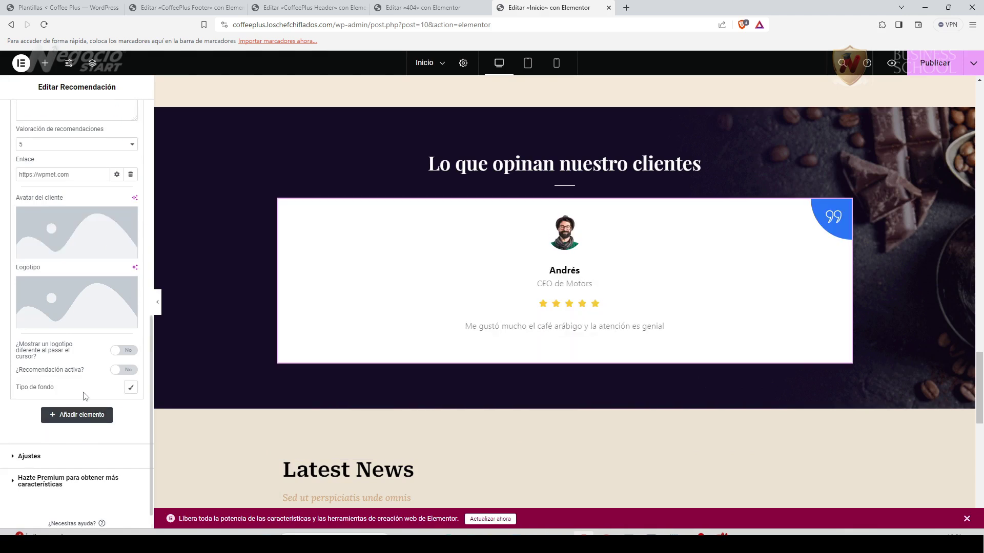
pyautogui.scroll(1, 81, 392)
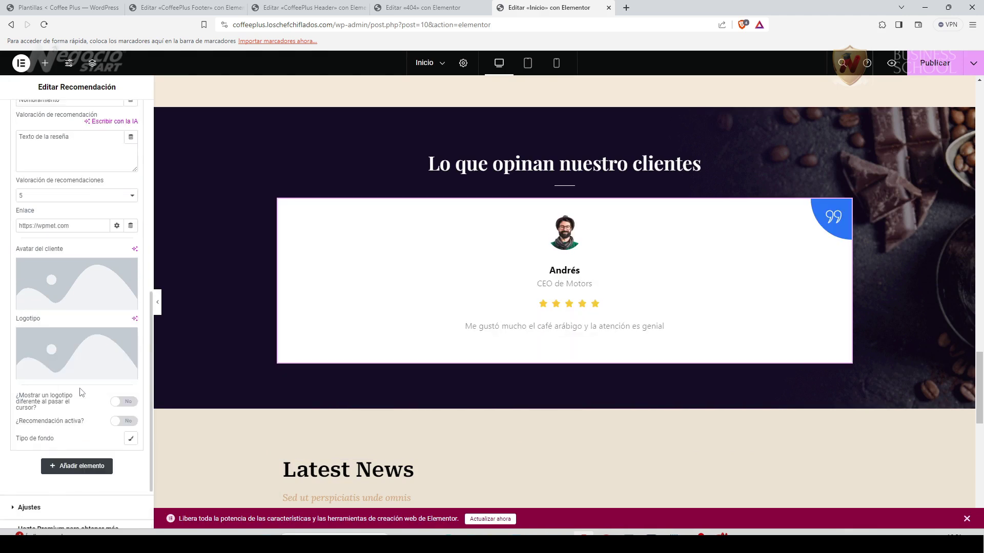
pyautogui.scroll(4, 81, 393)
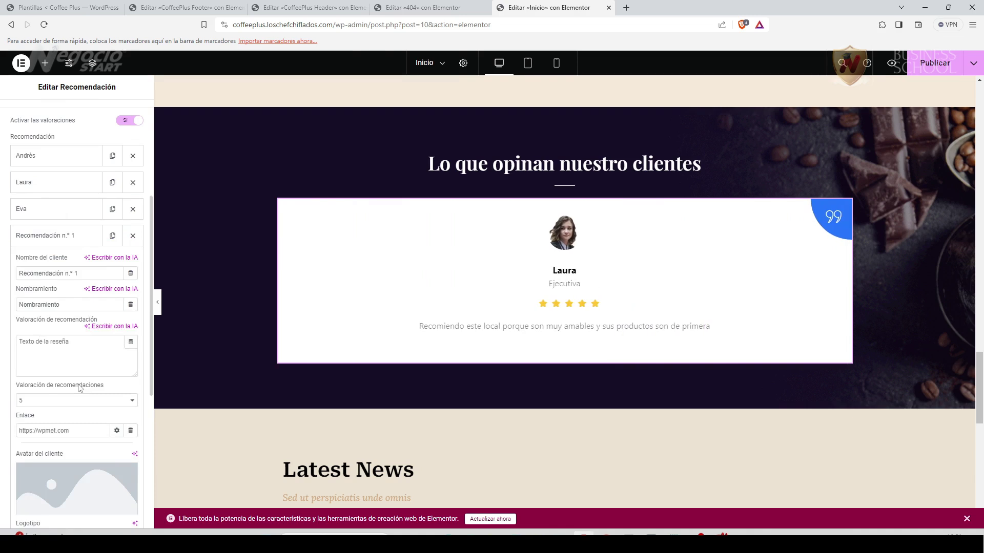
pyautogui.click(132, 235)
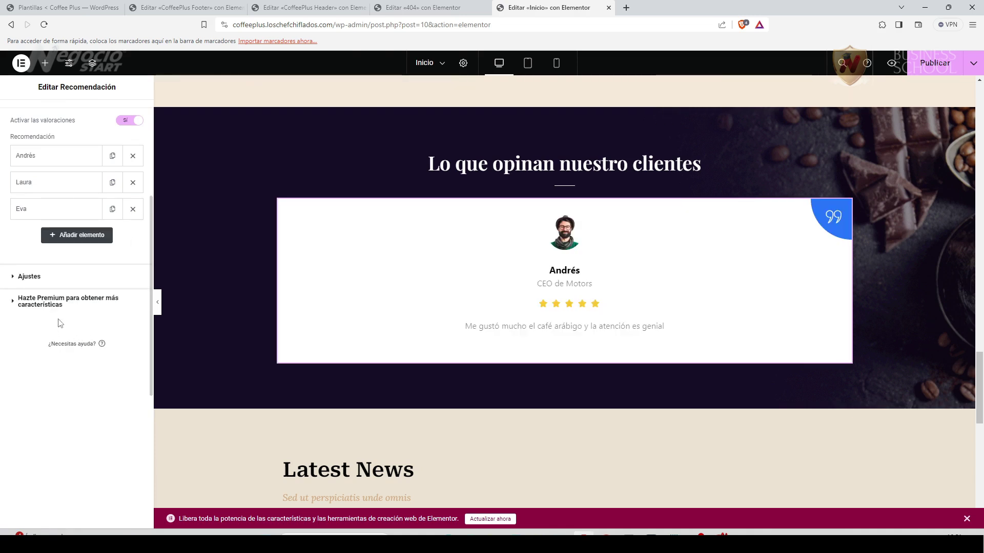
pyautogui.click(32, 277)
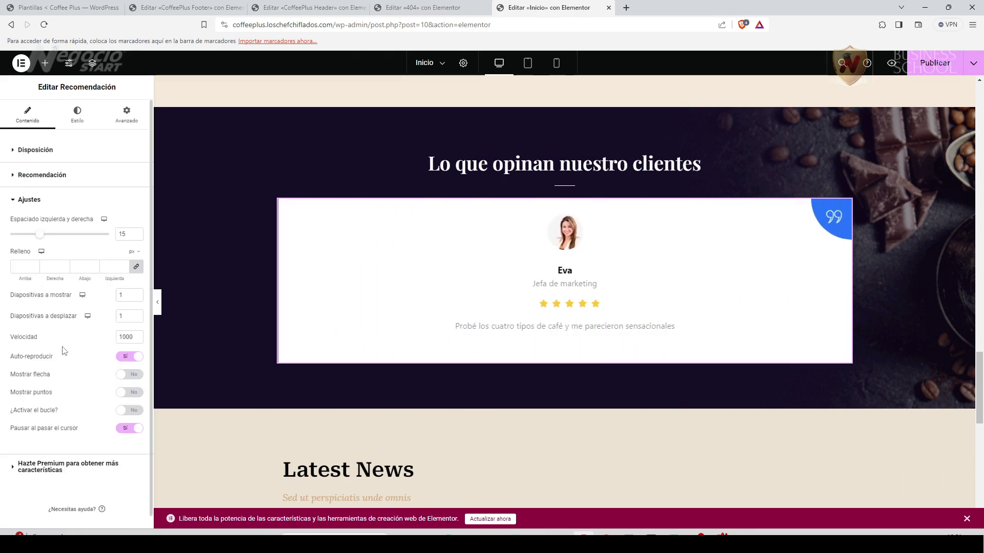
pyautogui.scroll(-1, 70, 365)
pyautogui.scroll(1, 56, 280)
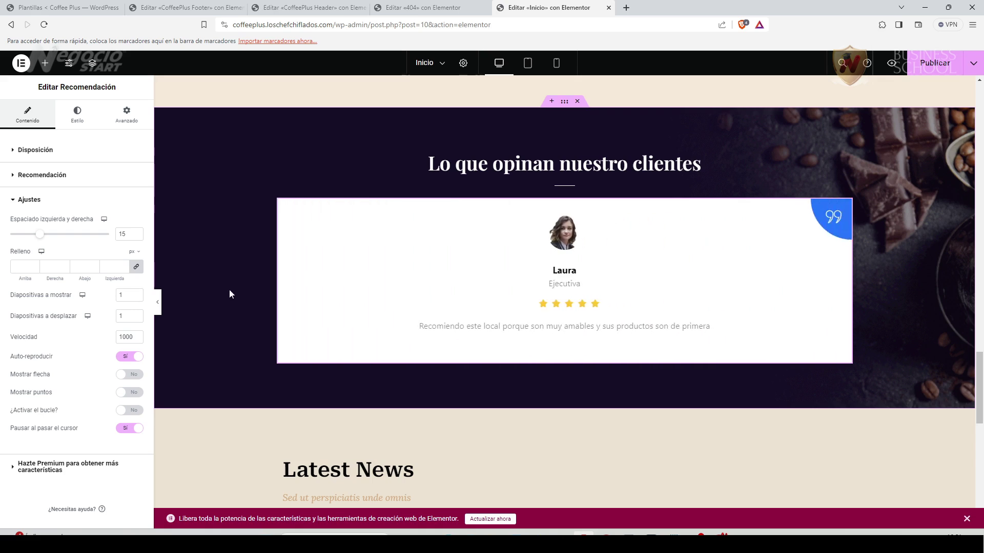
pyautogui.scroll(-1, 89, 378)
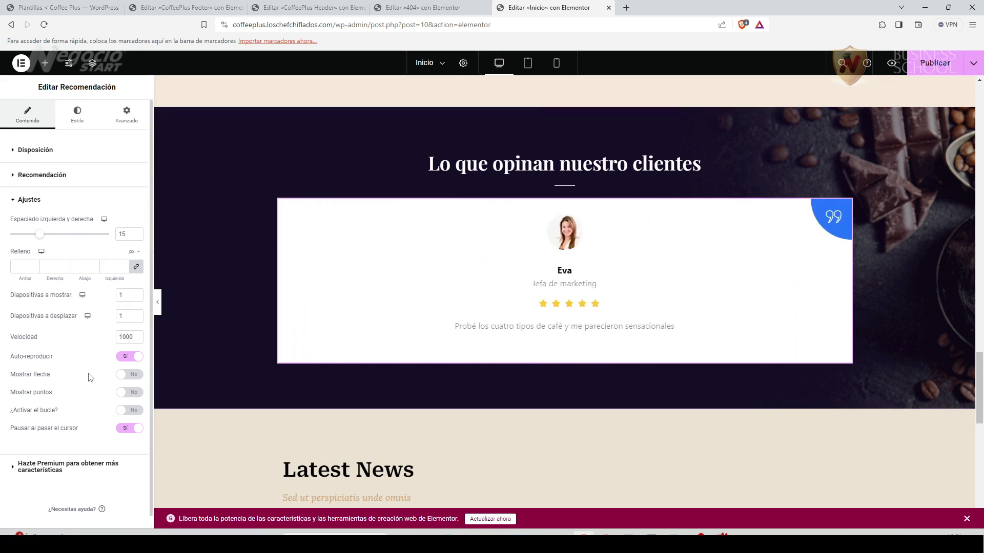
pyautogui.click(77, 106)
pyautogui.scroll(-2, 73, 421)
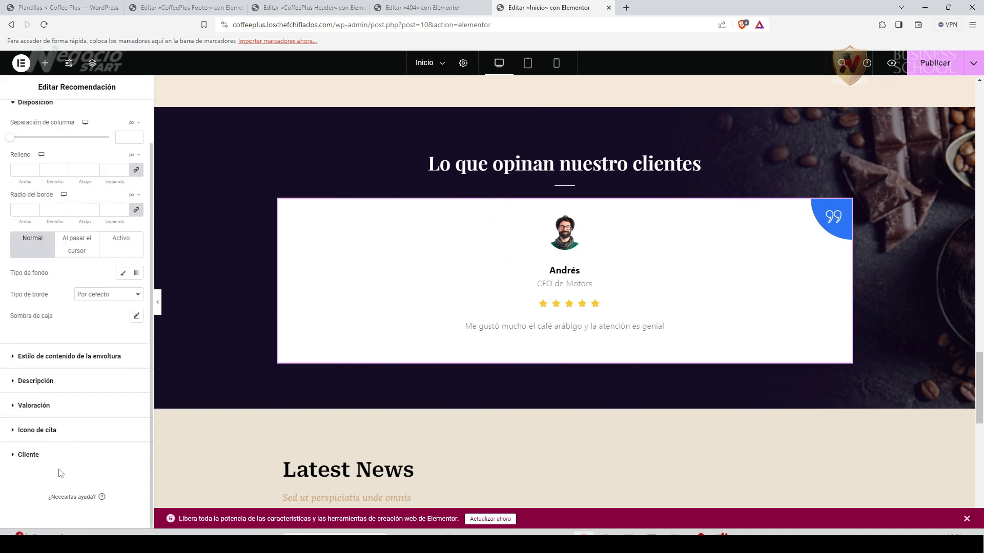
pyautogui.click(16, 359)
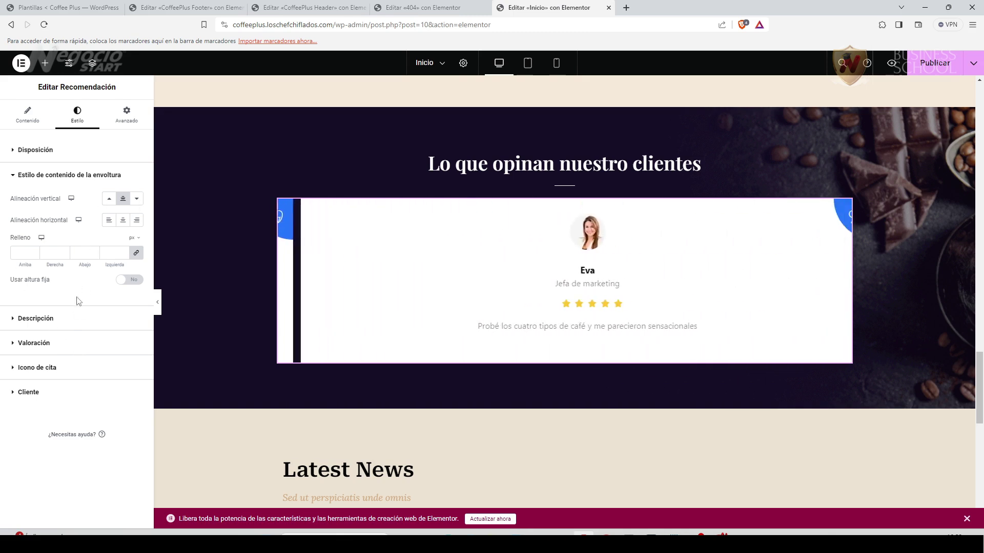
pyautogui.click(29, 319)
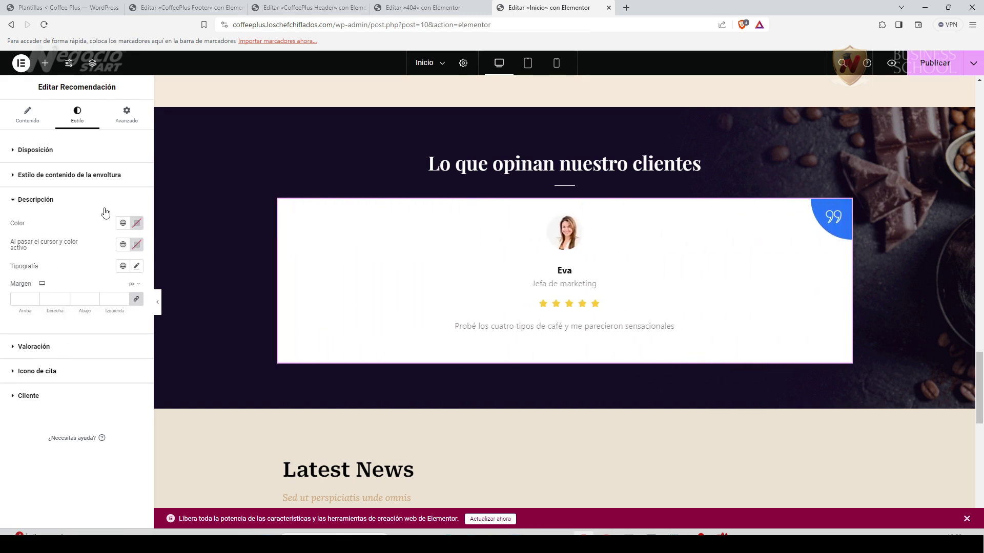
pyautogui.click(27, 347)
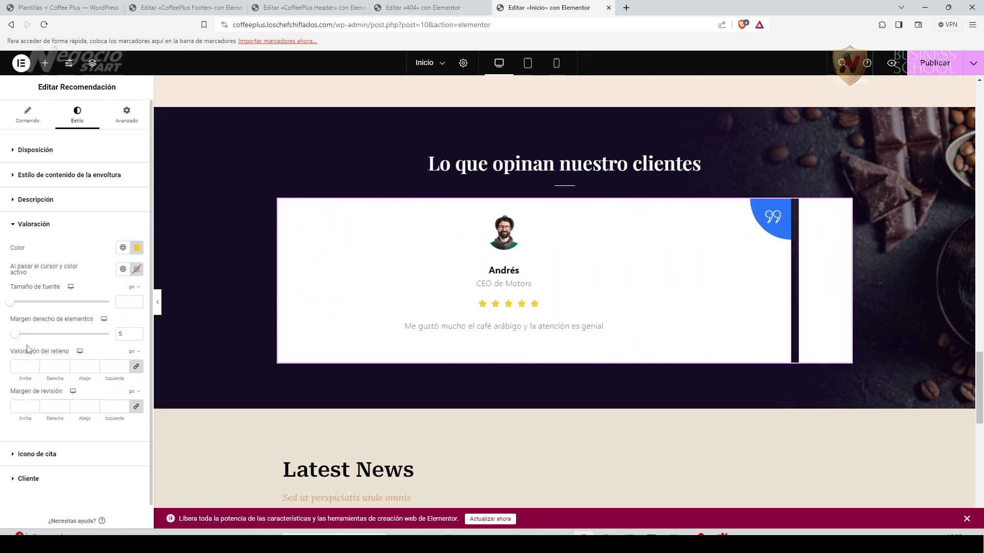
pyautogui.scroll(-1, 77, 424)
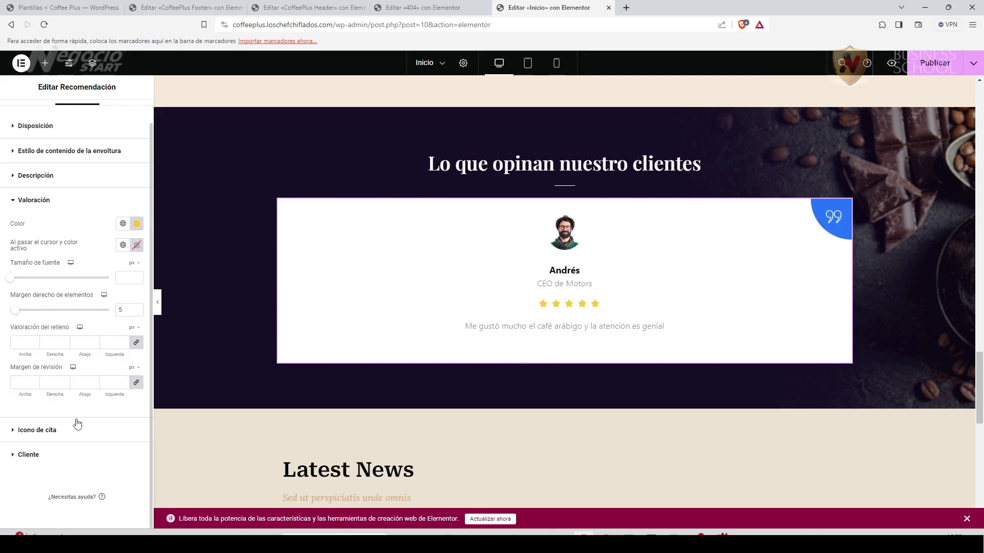
pyautogui.click(42, 433)
pyautogui.scroll(-1, 30, 446)
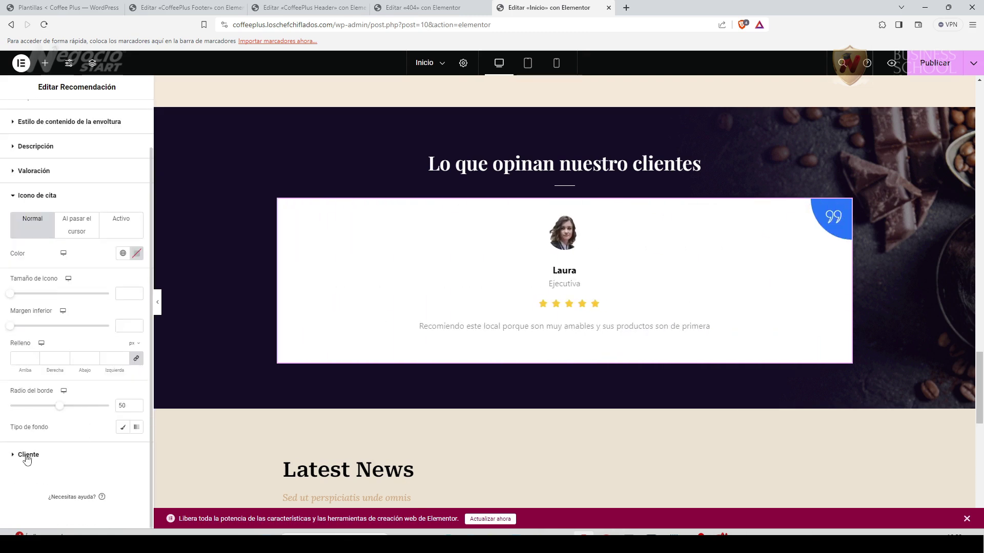
pyautogui.click(29, 455)
pyautogui.scroll(2, 78, 416)
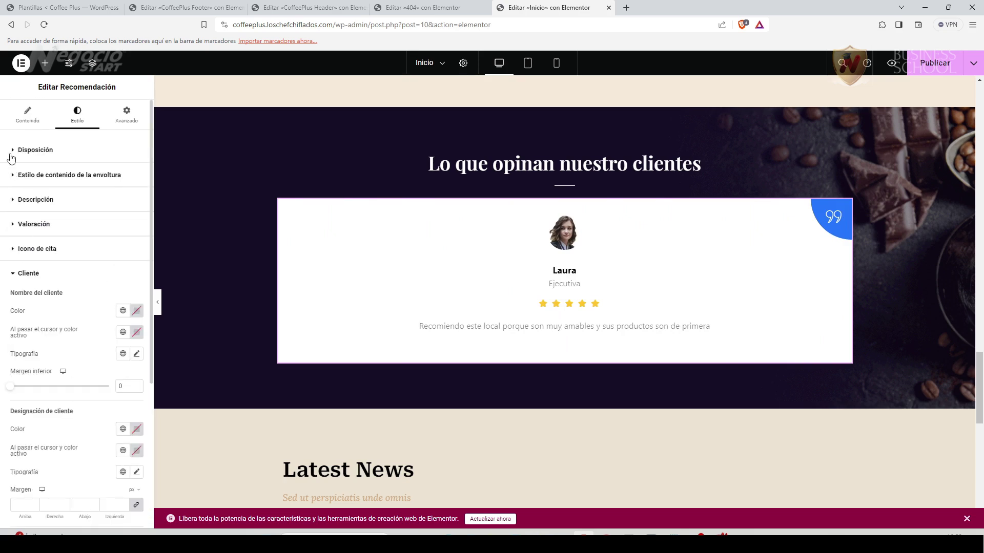
pyautogui.click(12, 153)
pyautogui.scroll(-2, 44, 328)
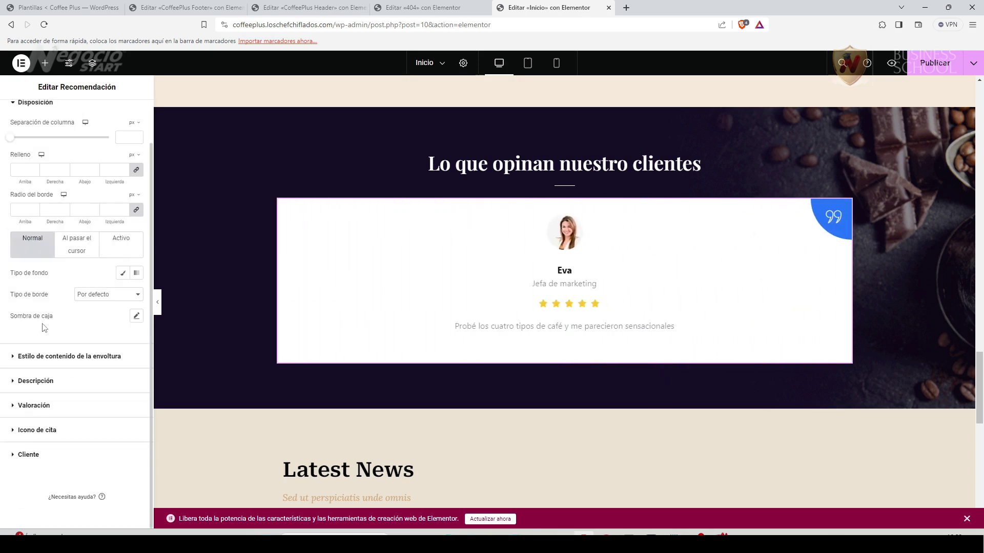
pyautogui.click(31, 119)
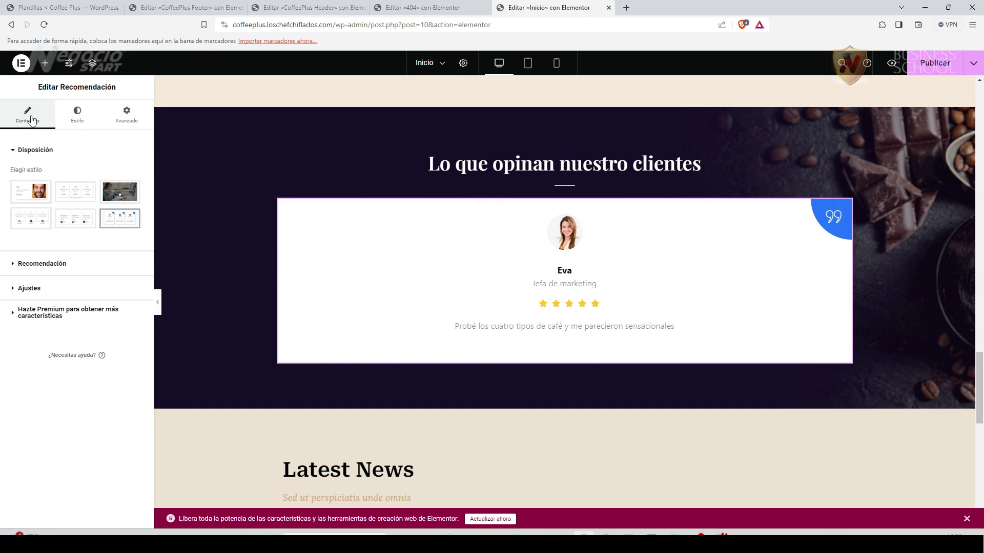
pyautogui.scroll(-5, 293, 385)
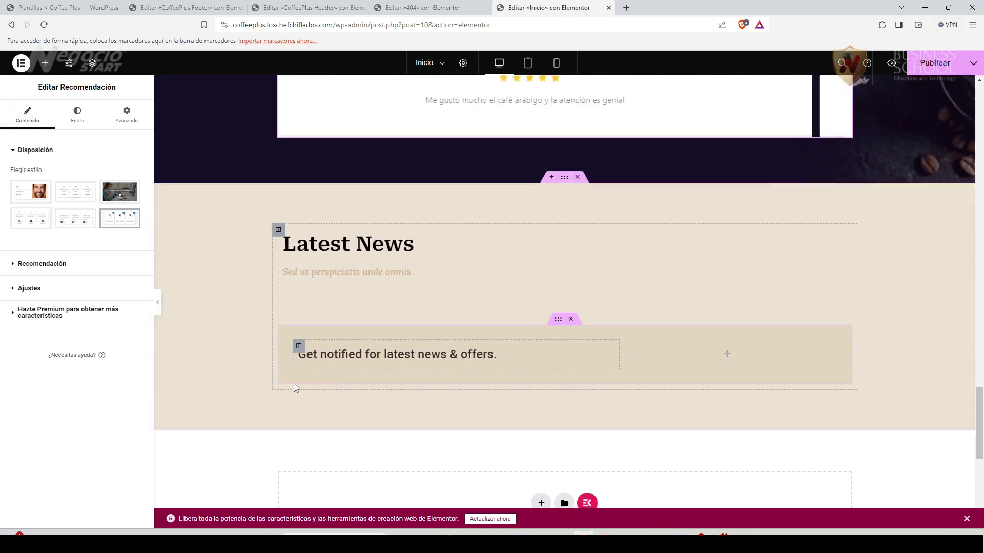
# Retitle the news heading 'Últimas novedades' and change its subtitle to 'Mantente al día con nuestro blog'.
pyautogui.click(840, 210)
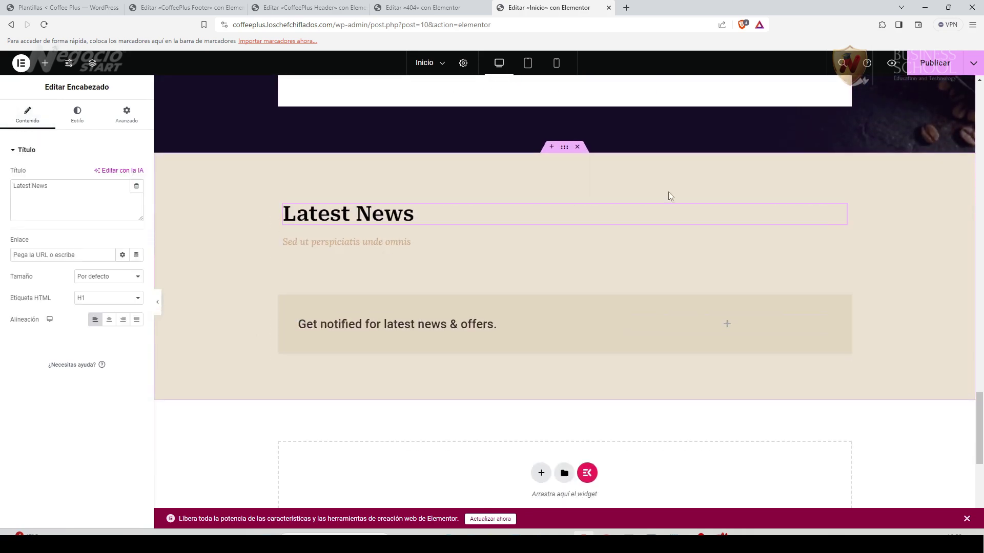
pyautogui.moveTo(51, 189); pyautogui.dragTo(1, 191)
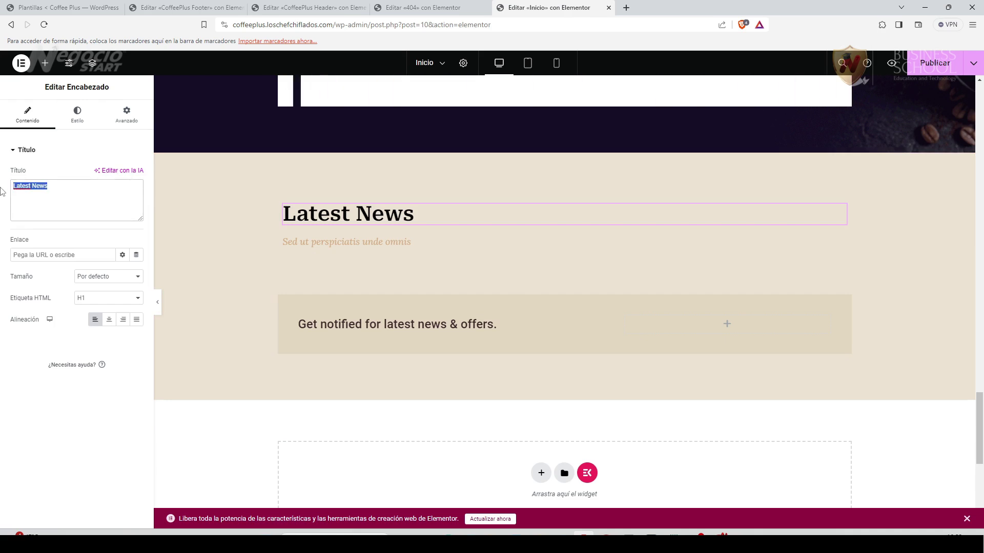
pyautogui.write('Últimas novedades')
pyautogui.click(346, 241)
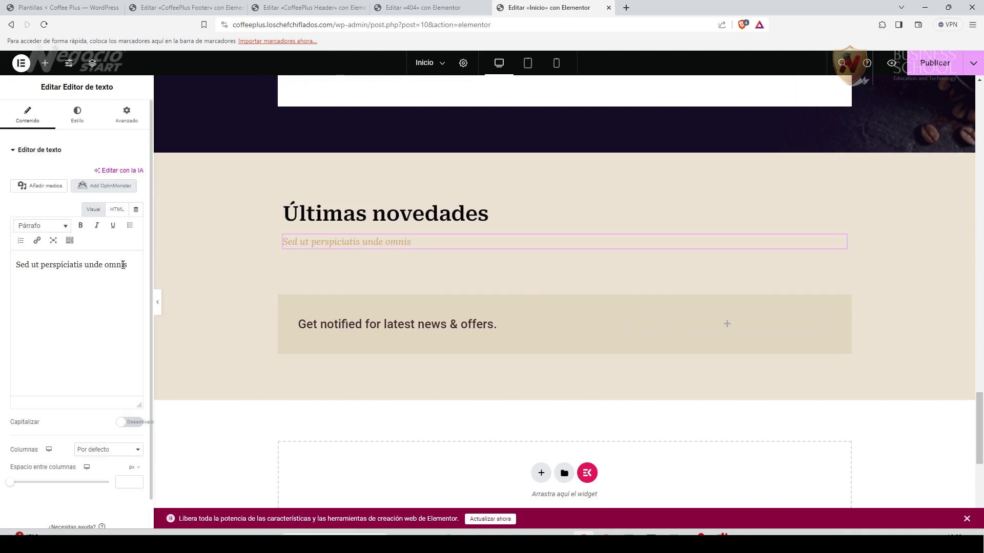
pyautogui.moveTo(127, 265); pyautogui.dragTo(17, 260)
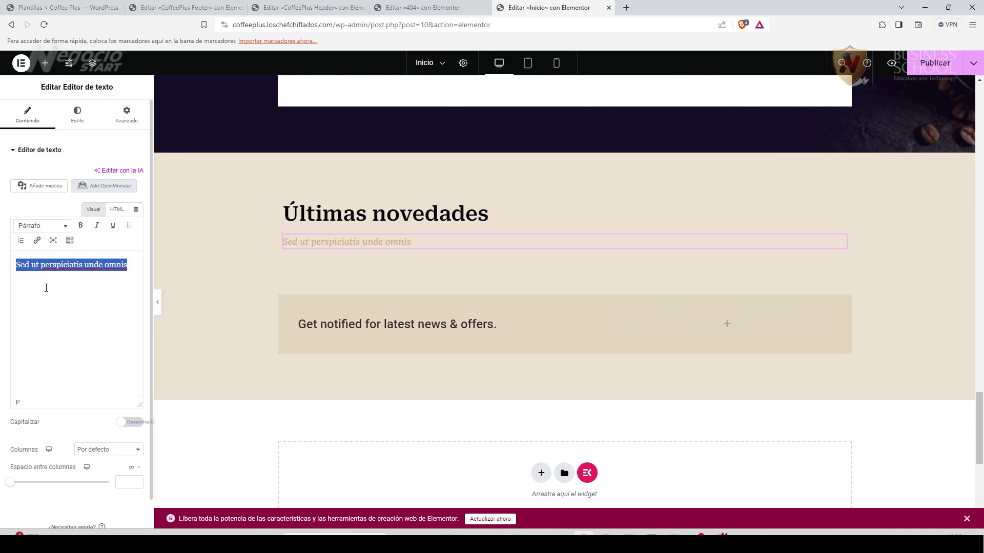
pyautogui.write('Mantente al día con nuestro blog')
# Set the subtitle's typography font family to Roboto Serif.
pyautogui.click(77, 113)
pyautogui.click(136, 217)
pyautogui.click(105, 265)
pyautogui.write('robot')
pyautogui.click(114, 360)
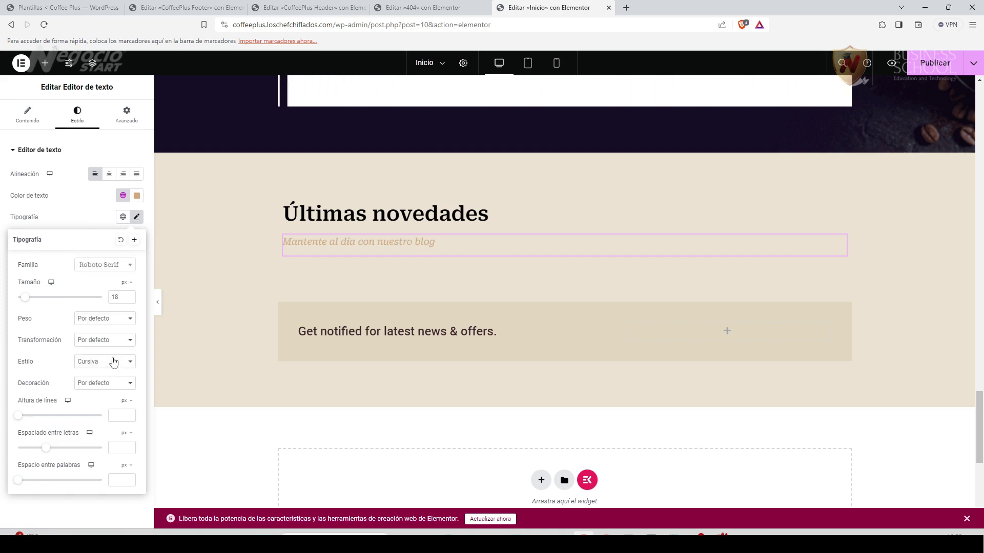
pyautogui.click(96, 510)
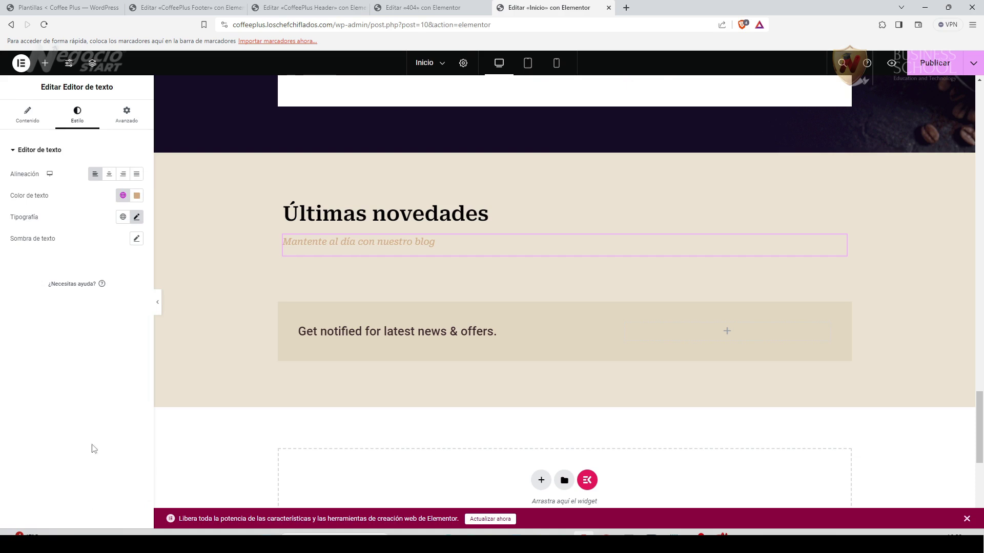
pyautogui.click(595, 328)
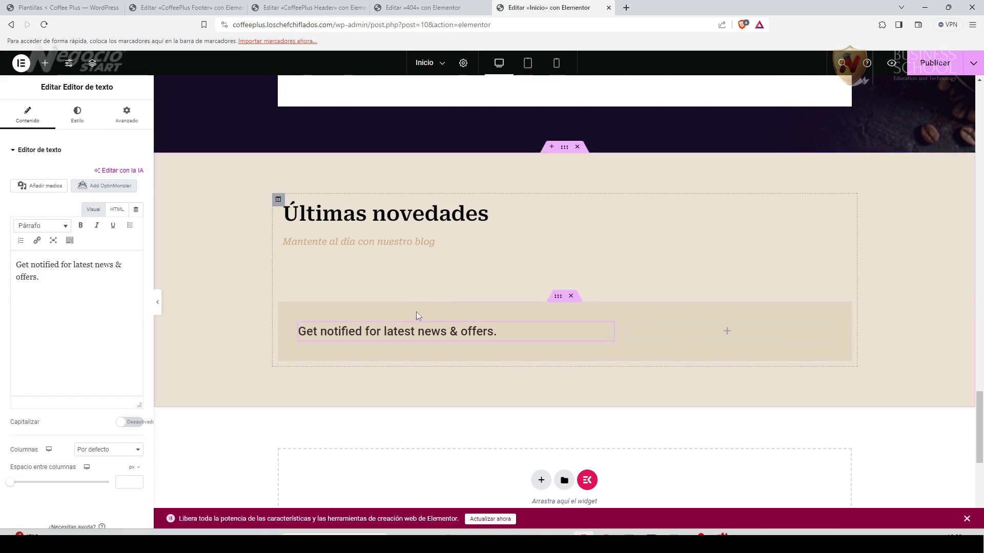
# Add then remove a blog posts widget, and delete the 'Get notified for latest news & offers.' box.
pyautogui.click(45, 63)
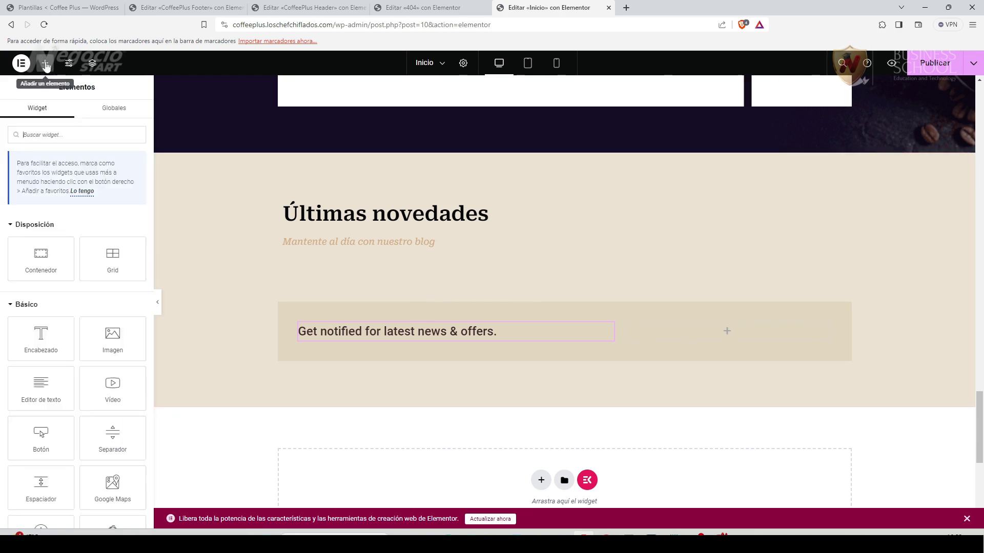
pyautogui.write('blo')
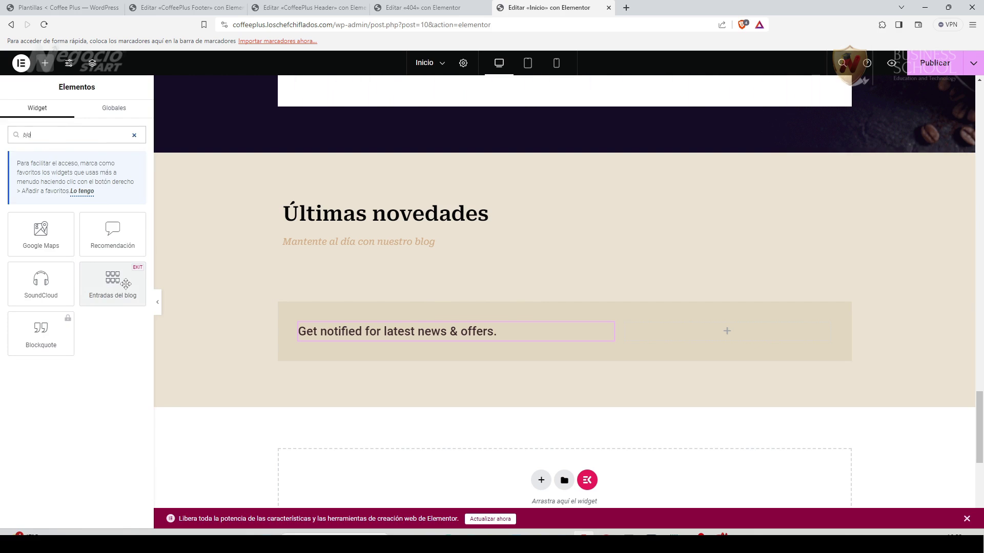
pyautogui.moveTo(112, 279); pyautogui.dragTo(428, 322)
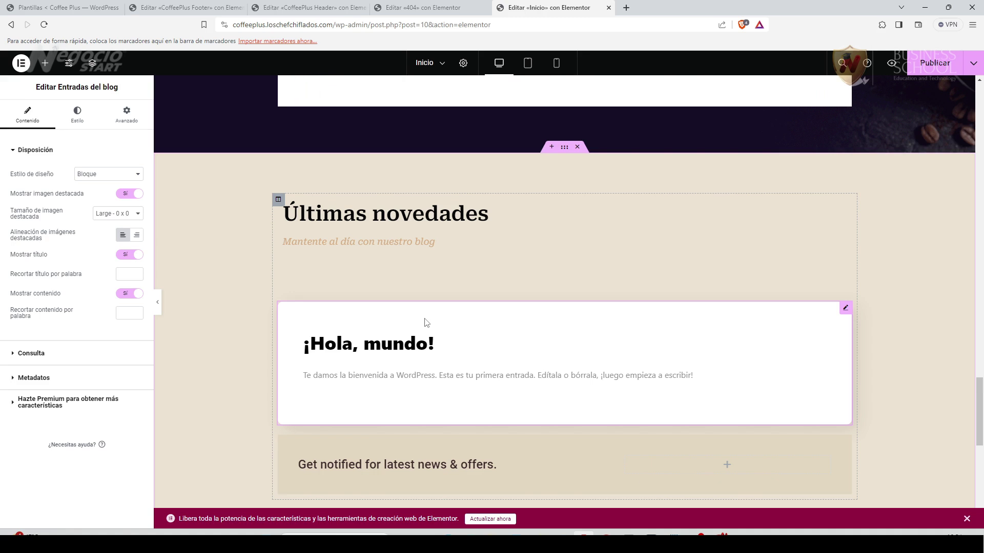
pyautogui.rightClick(845, 308)
pyautogui.click(868, 508)
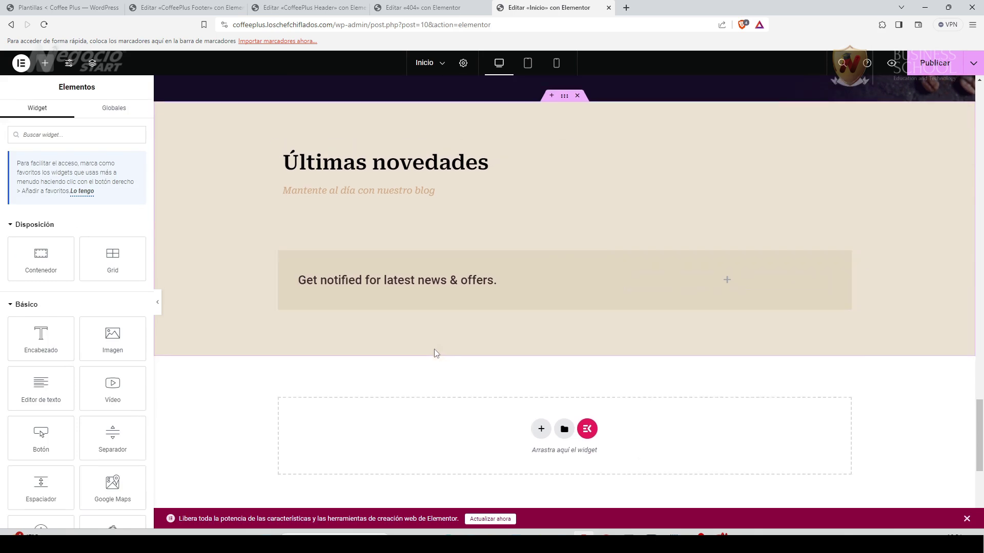
pyautogui.click(571, 296)
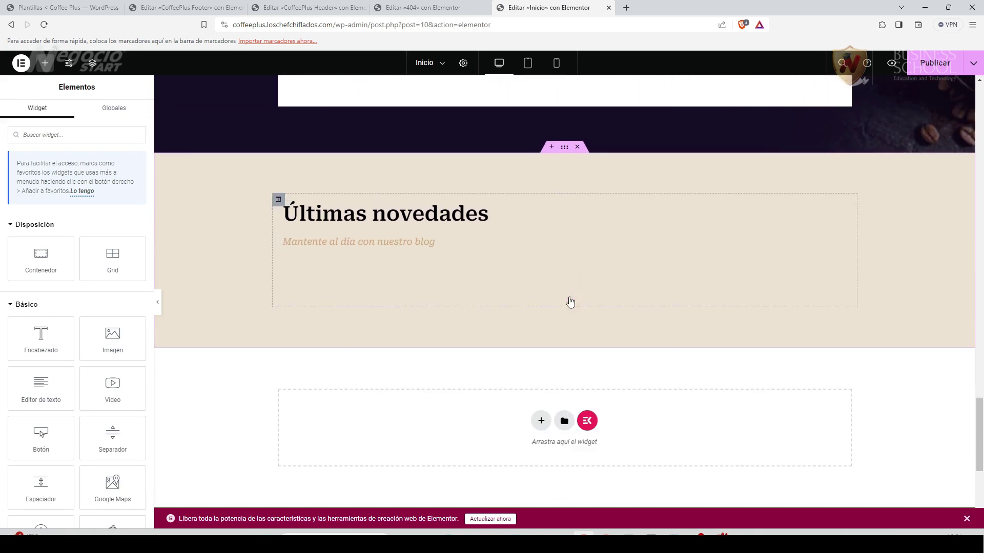
pyautogui.scroll(-2, 310, 401)
pyautogui.scroll(8, 273, 400)
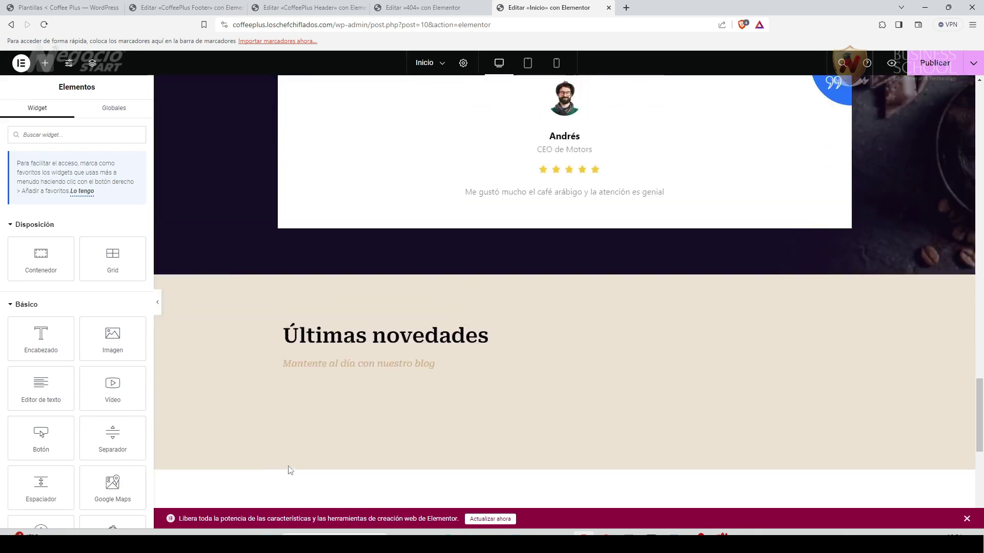
pyautogui.scroll(-7, 284, 468)
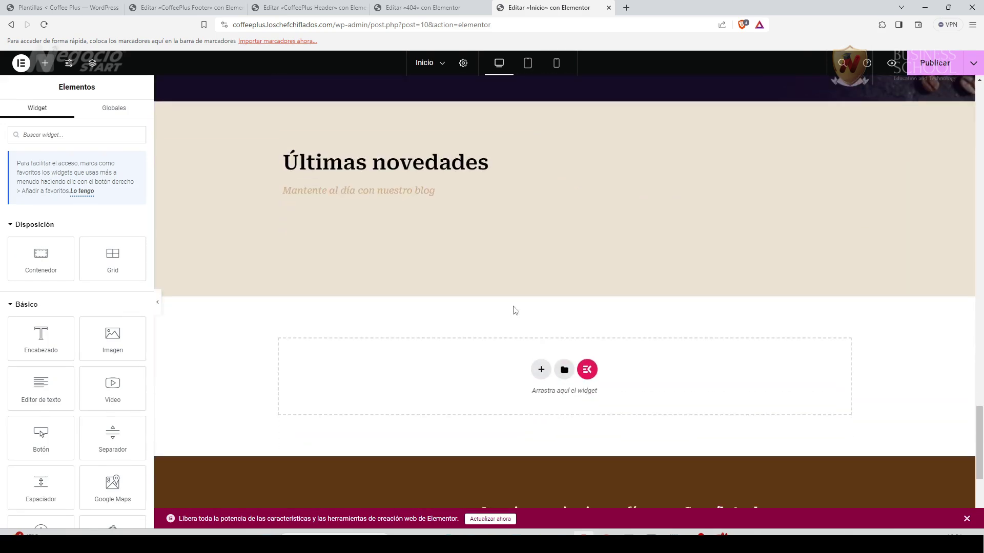
pyautogui.scroll(-2, 515, 311)
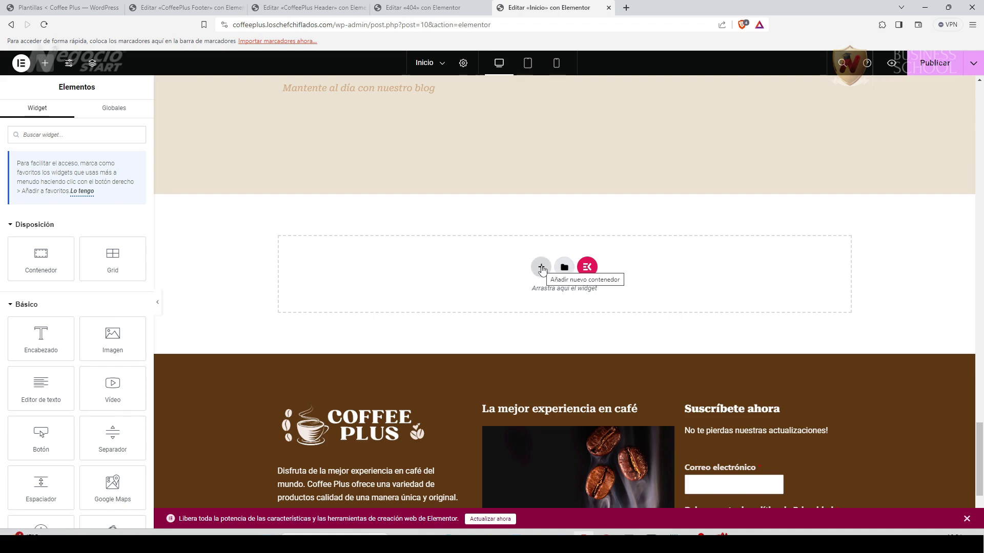
pyautogui.scroll(-7, 81, 382)
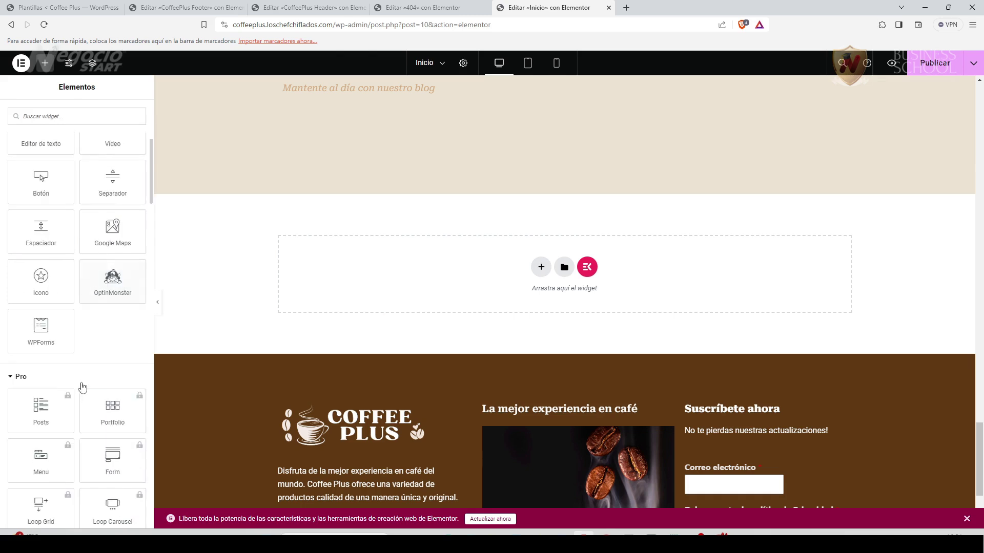
pyautogui.scroll(-2, 86, 394)
pyautogui.scroll(4, 90, 409)
pyautogui.scroll(-5, 95, 433)
pyautogui.scroll(-13, 94, 436)
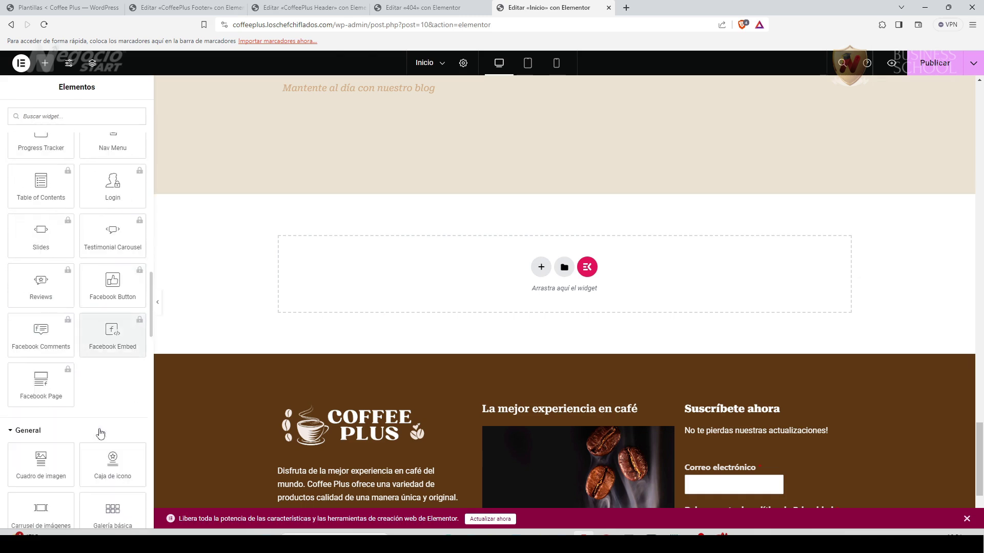
pyautogui.scroll(-10, 99, 429)
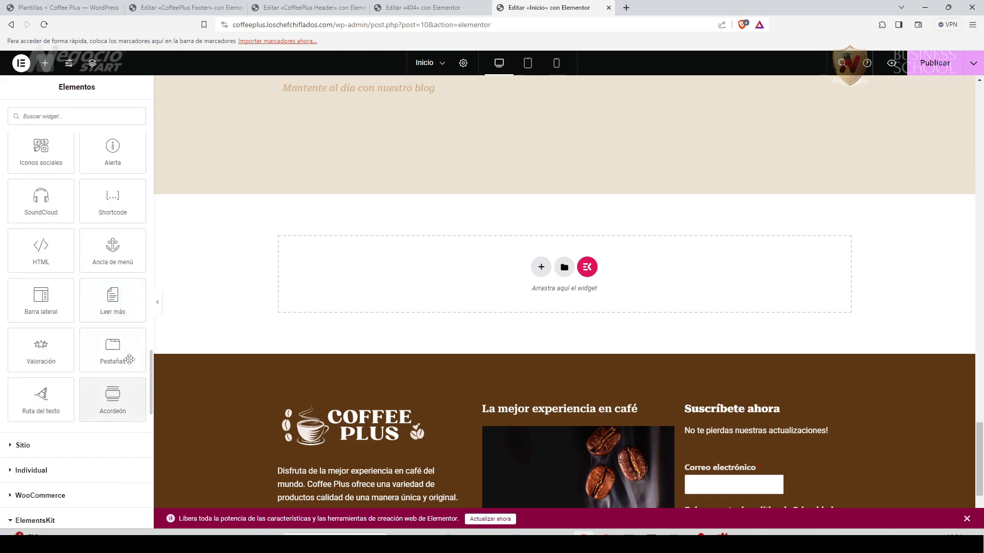
pyautogui.moveTo(151, 365); pyautogui.dragTo(151, 113)
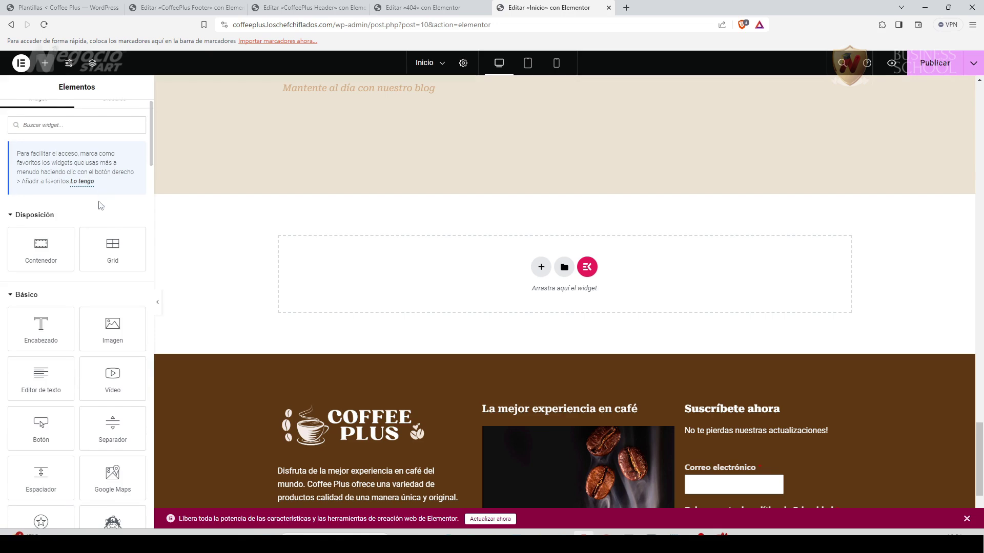
pyautogui.scroll(-3, 530, 330)
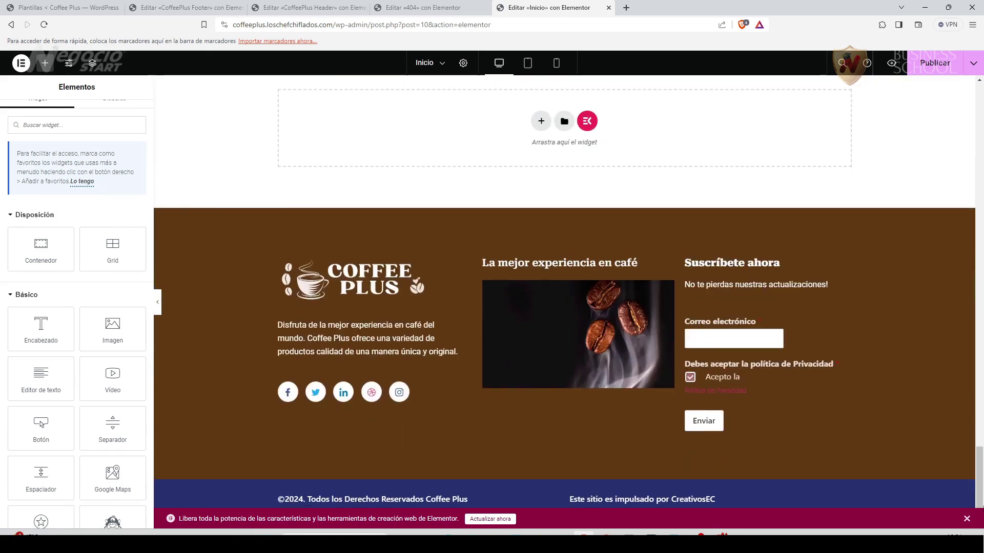
pyautogui.moveTo(981, 486); pyautogui.dragTo(981, 128)
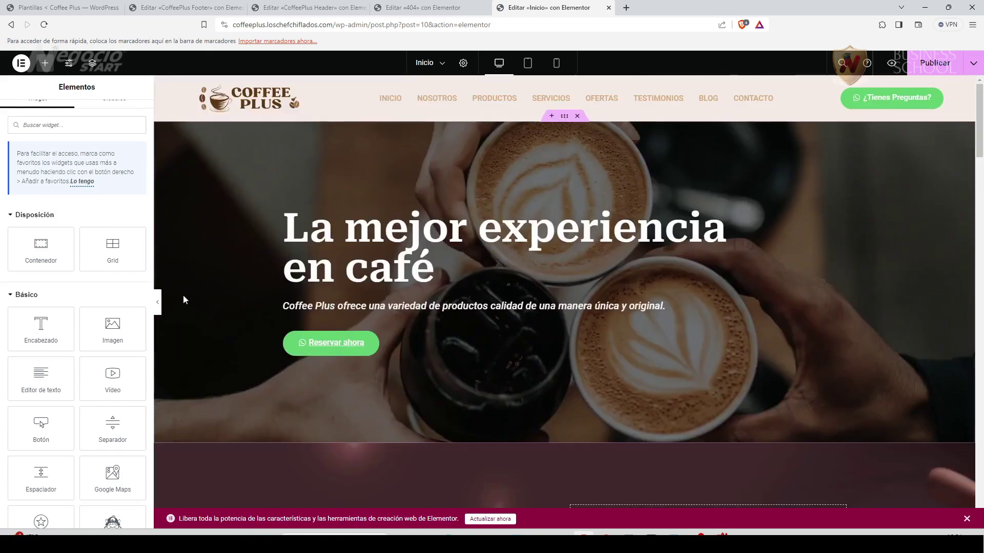
# Hide the editor panel and scroll through the page preview.
pyautogui.click(158, 304)
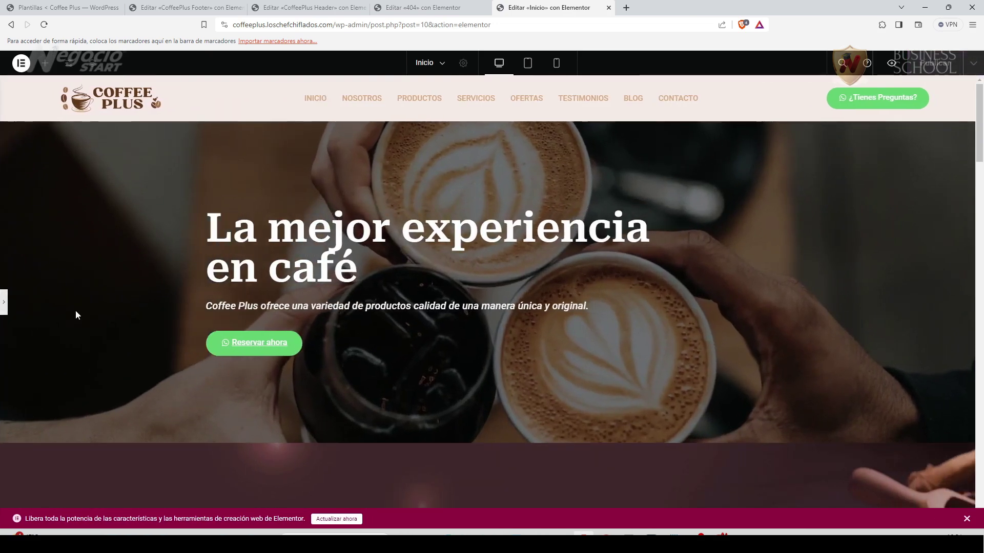
pyautogui.scroll(-3, 72, 405)
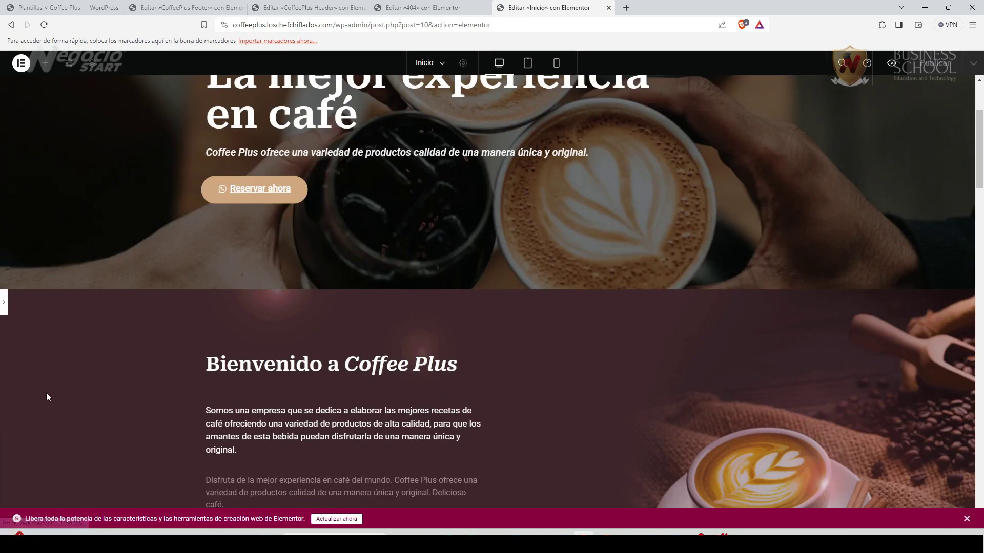
pyautogui.scroll(-4, 73, 363)
pyautogui.scroll(2, 91, 354)
pyautogui.scroll(3, 130, 463)
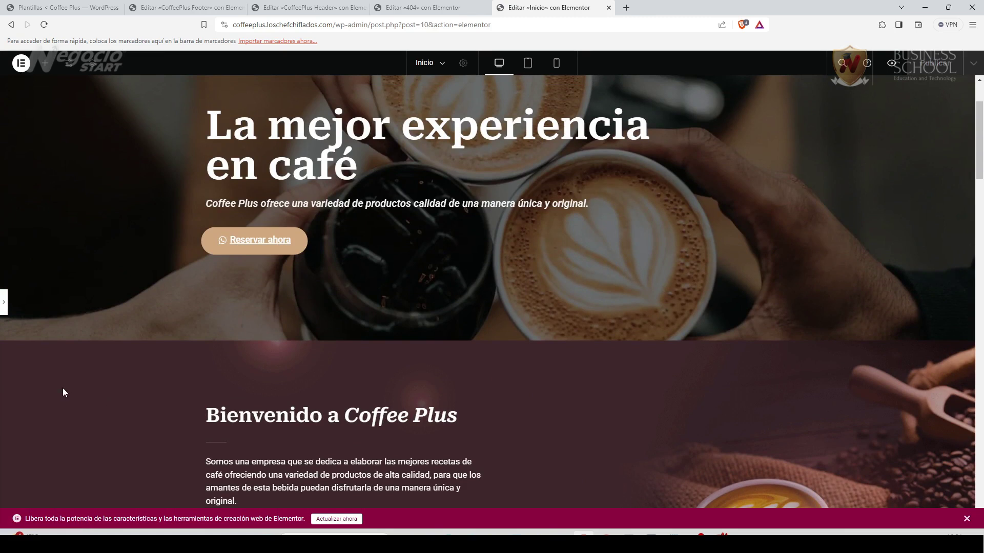
# Copy the site's base address and open it in a new Firefox tab.
pyautogui.click(292, 22)
pyautogui.click(392, 26)
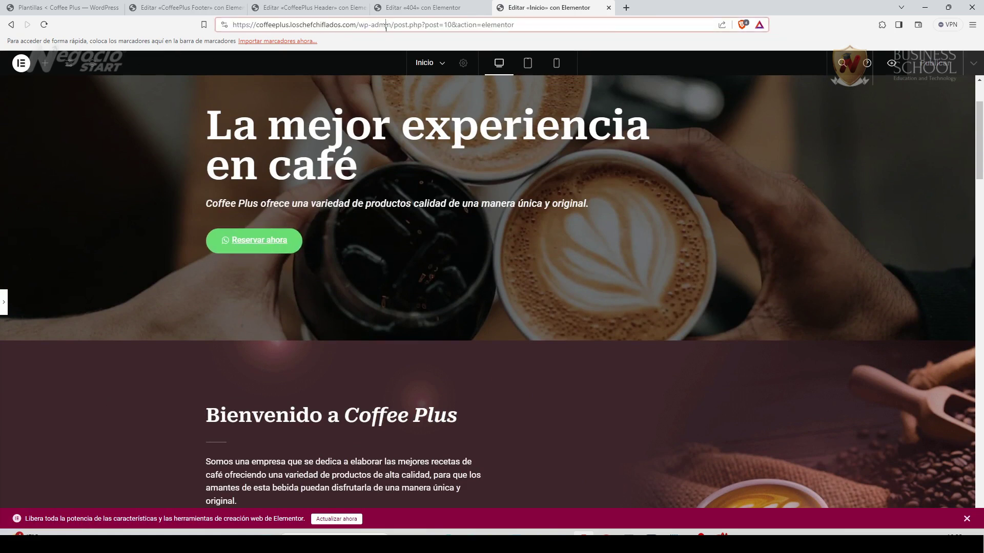
pyautogui.moveTo(360, 23); pyautogui.dragTo(193, 46)
pyautogui.rightClick(292, 29)
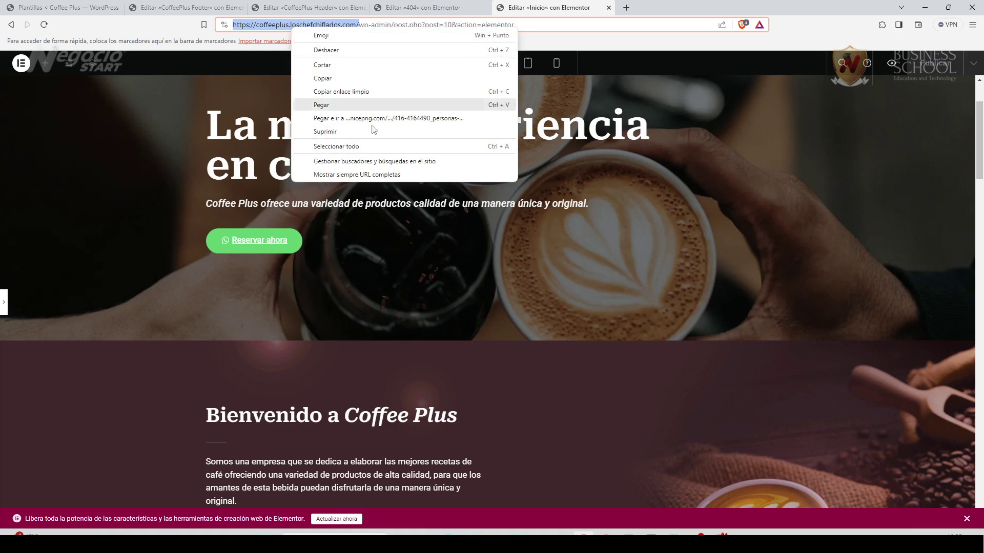
pyautogui.click(333, 76)
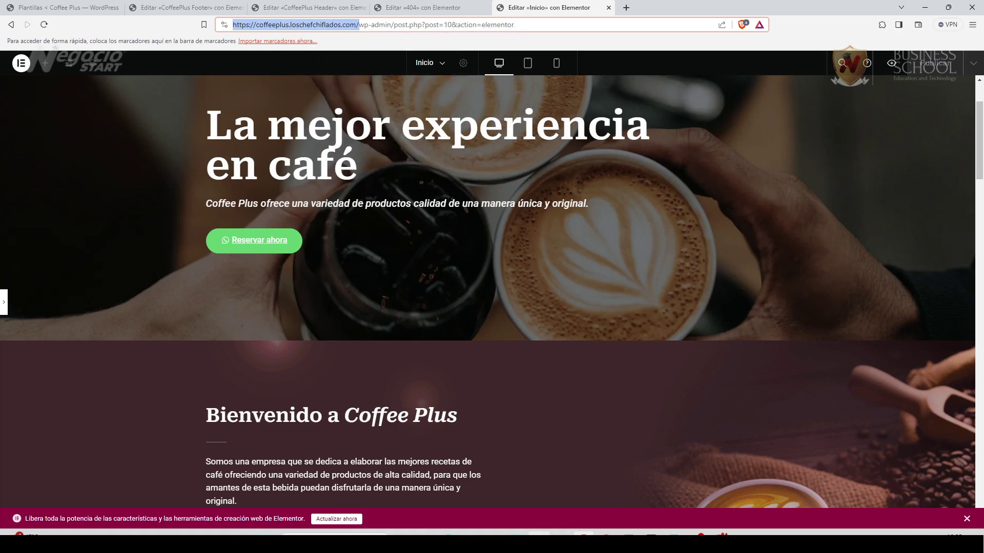
pyautogui.click(533, 533)
pyautogui.click(589, 13)
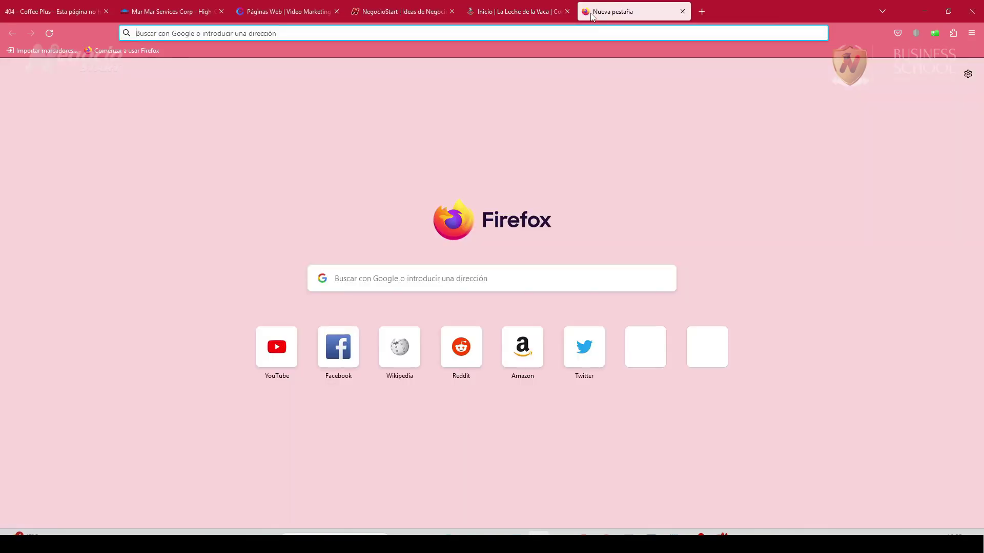
pyautogui.hotkey('ctrl', 'v')
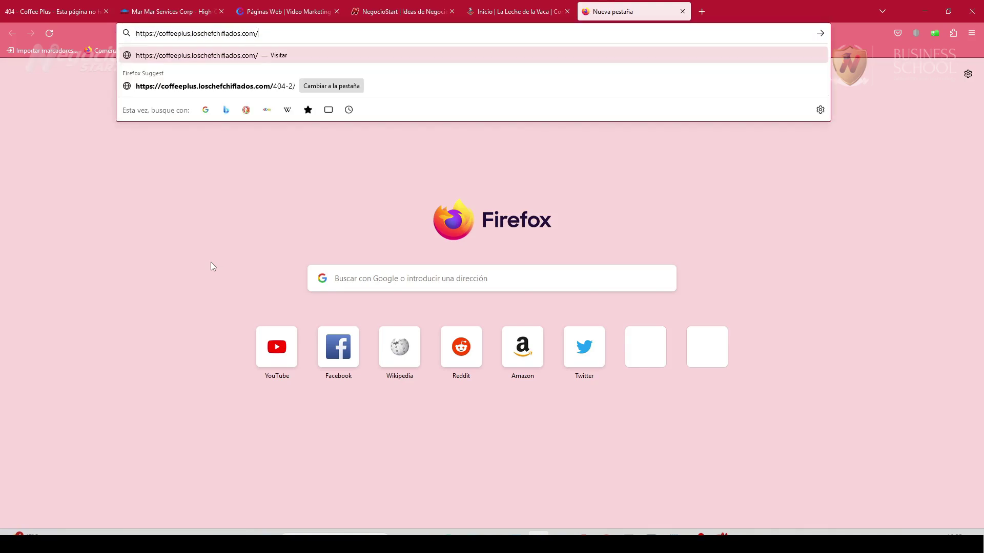
pyautogui.press('Return')
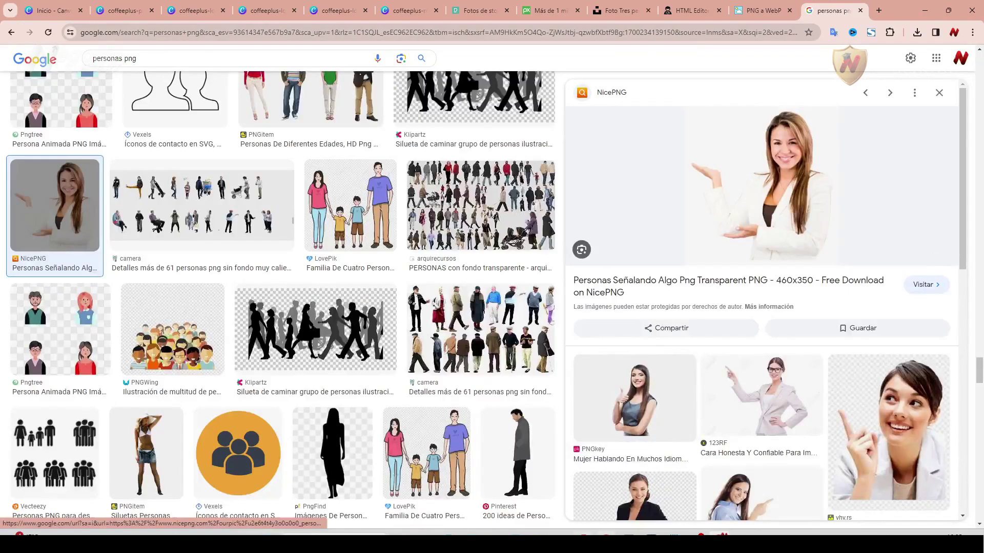
# Publish the homepage changes in Elementor and return to the live site in Firefox.
pyautogui.click(421, 15)
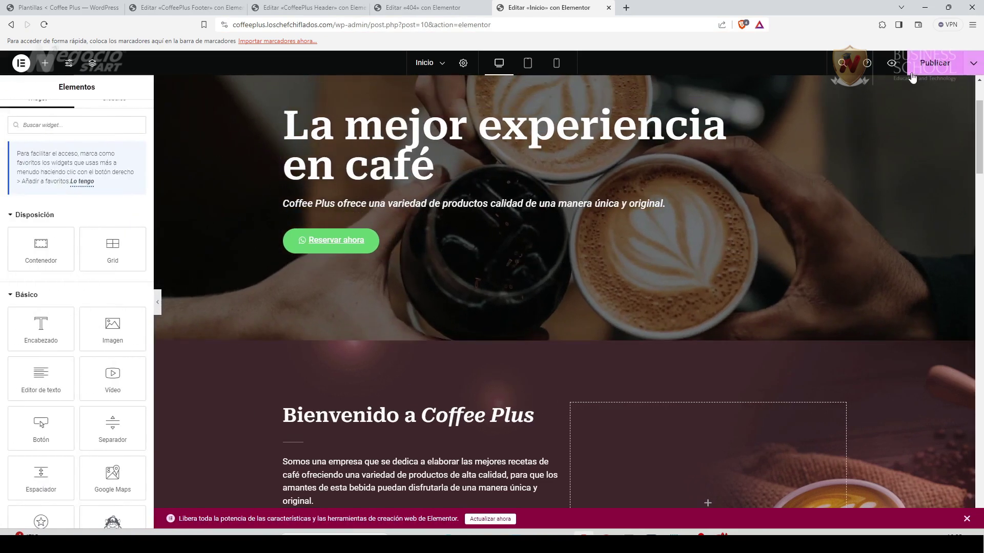
pyautogui.click(912, 73)
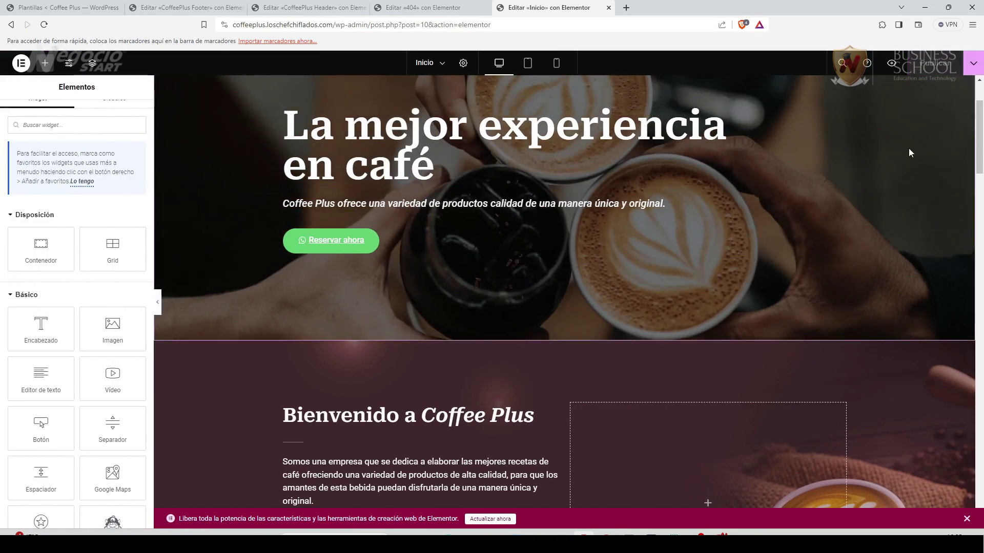
pyautogui.click(540, 535)
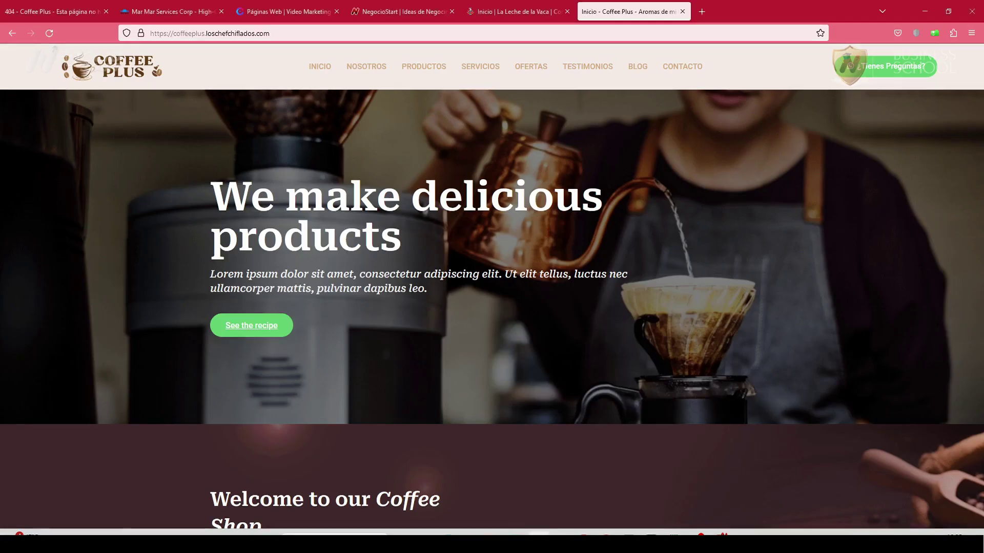
# Reload the live homepage and test the Reservar ahora WhatsApp booking link.
pyautogui.press('F5')
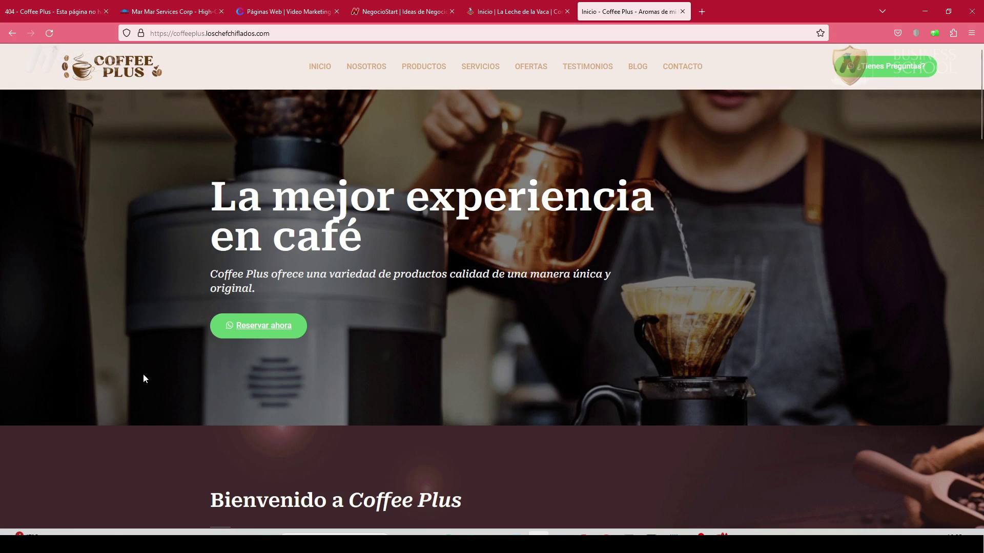
pyautogui.scroll(-5, 138, 417)
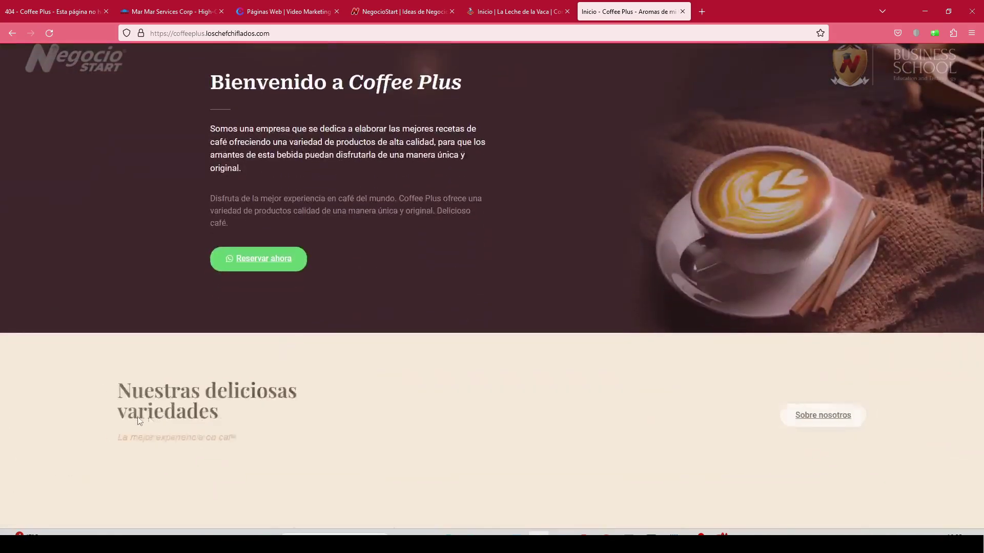
pyautogui.scroll(-3, 141, 412)
pyautogui.scroll(4, 143, 408)
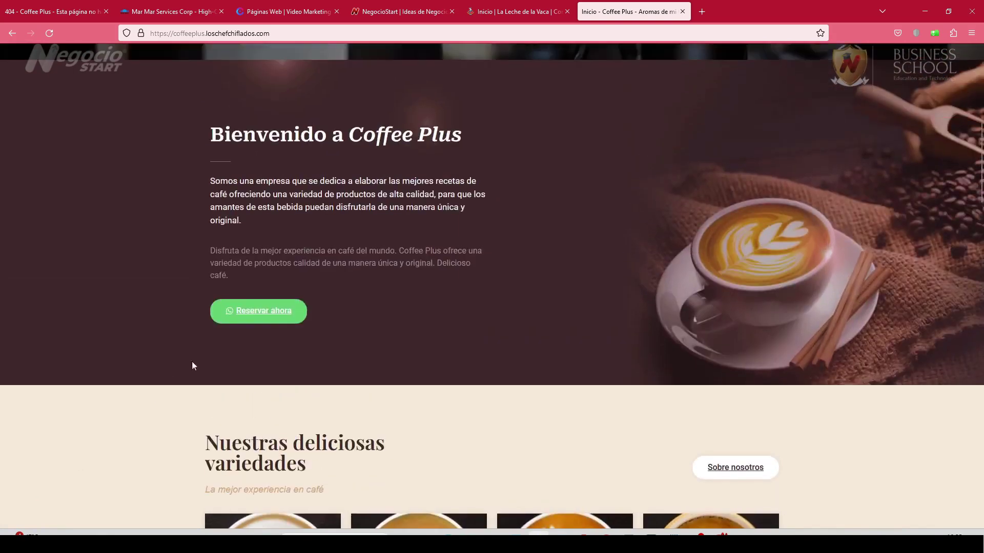
pyautogui.click(272, 310)
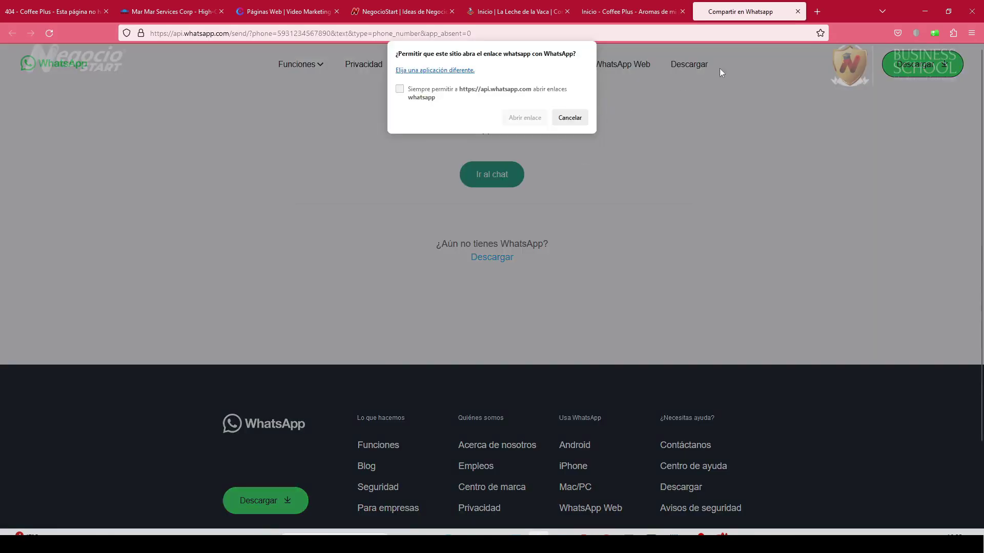
pyautogui.click(798, 11)
# Scroll through the rest of the live homepage, then return to the Elementor editor.
pyautogui.scroll(-5, 171, 380)
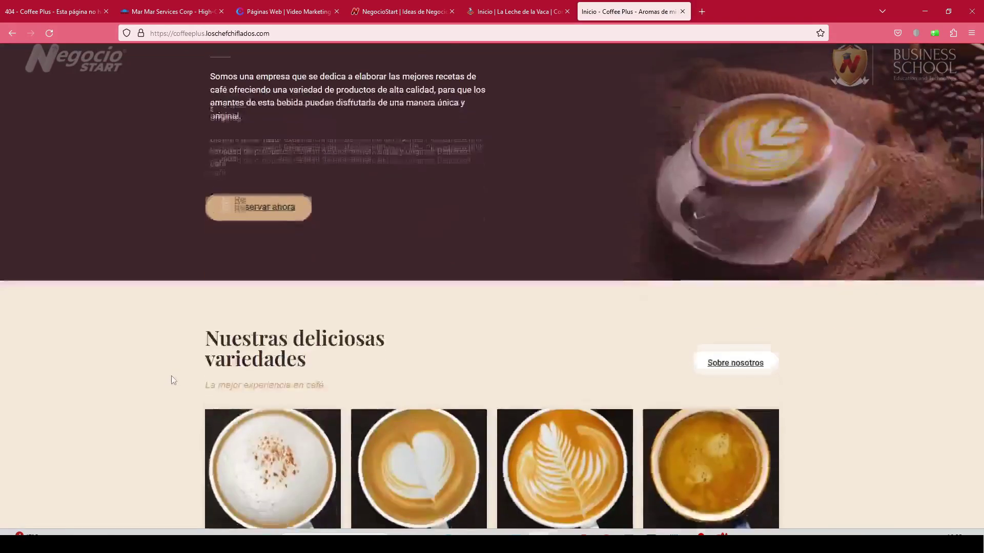
pyautogui.scroll(-10, 171, 381)
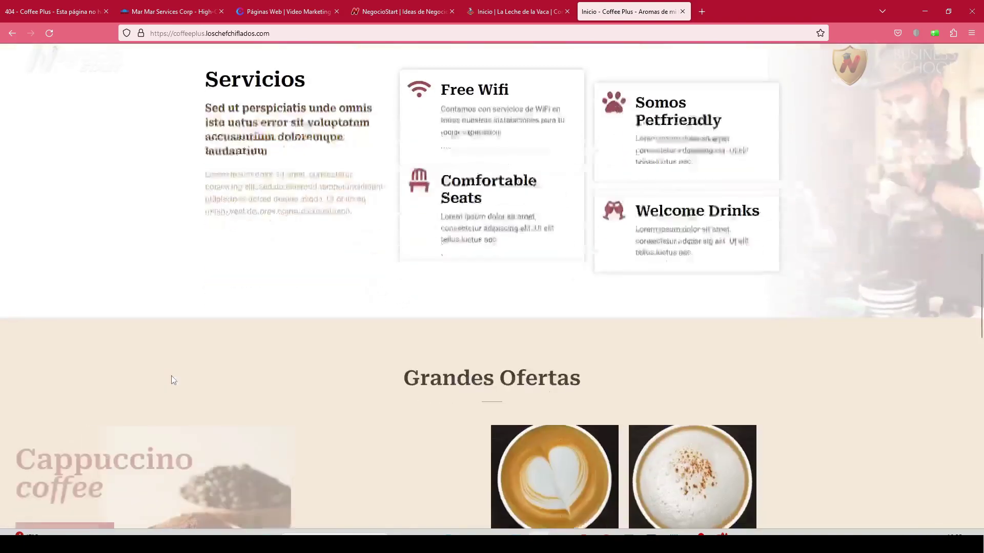
pyautogui.scroll(-8, 172, 376)
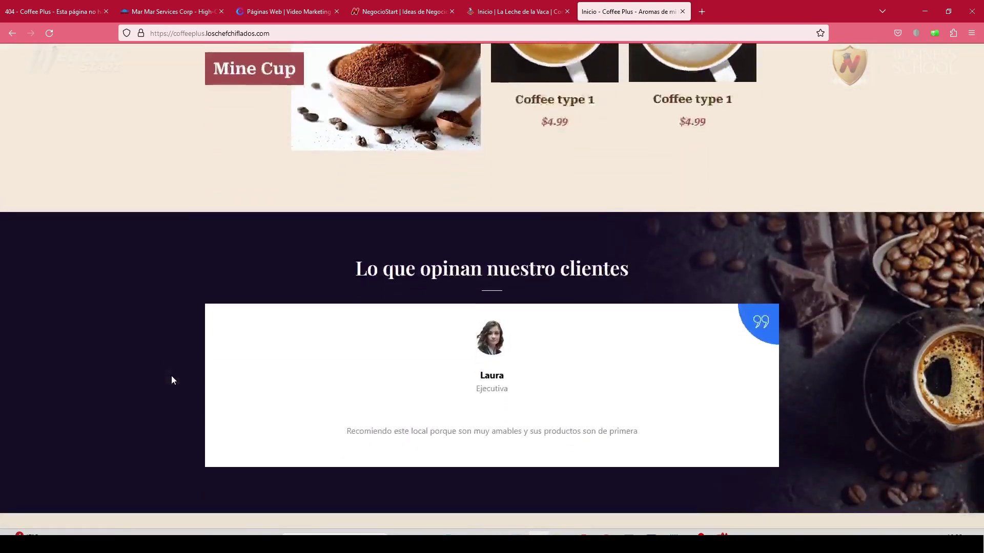
pyautogui.scroll(-7, 173, 381)
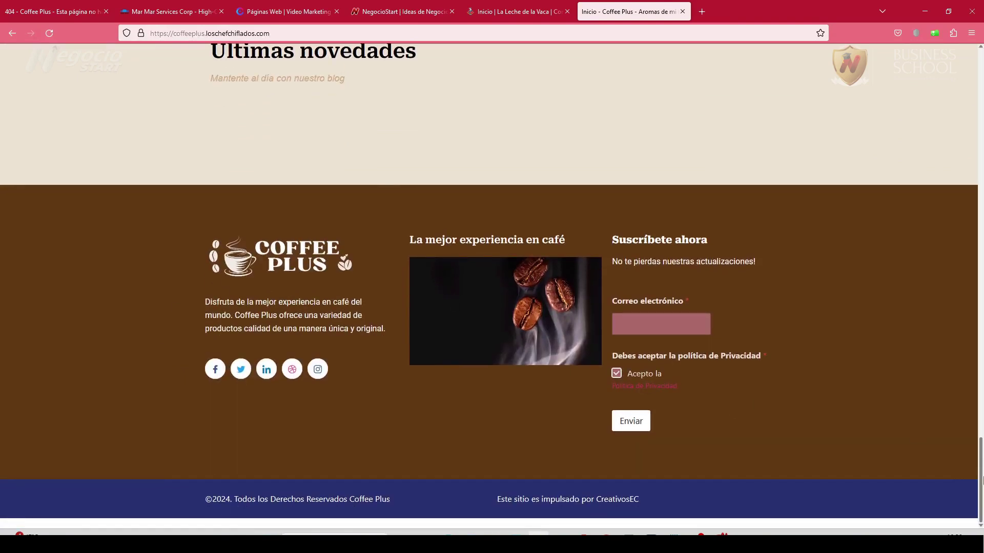
pyautogui.moveTo(980, 473); pyautogui.dragTo(981, 84)
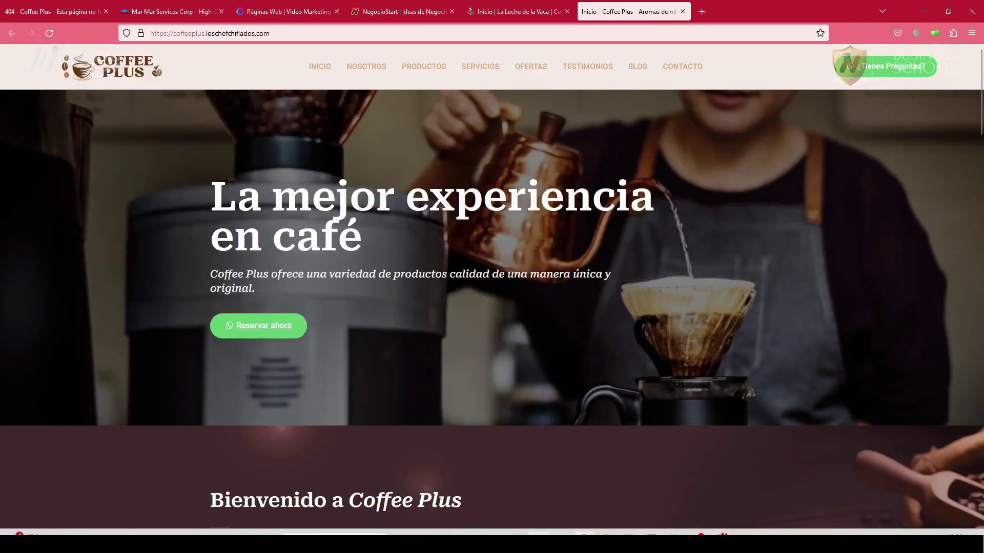
pyautogui.click(583, 535)
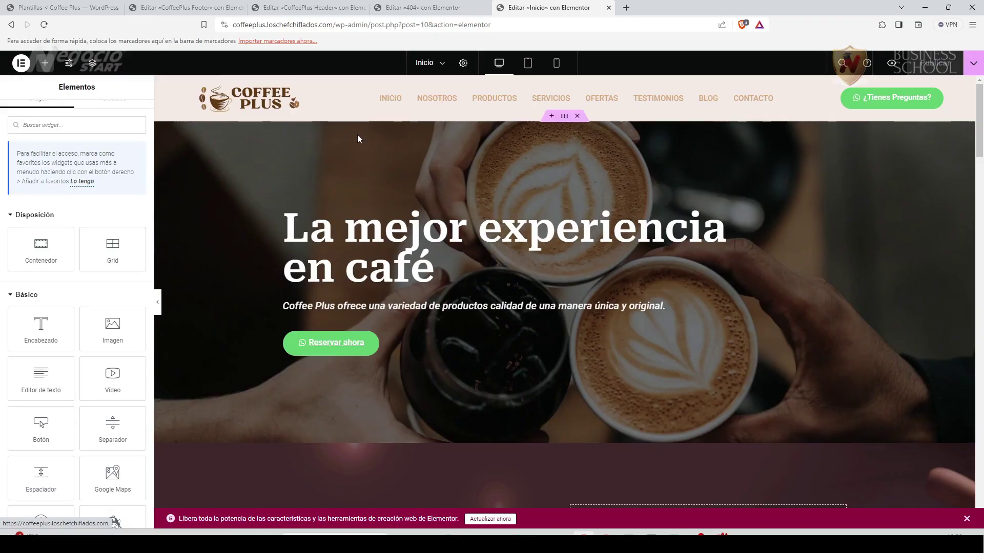
# Give the Bienvenido a Coffee Plus section CSS ID 'nosotros' and Nuestras deliciosas variedades 'productos'.
pyautogui.scroll(-5, 379, 266)
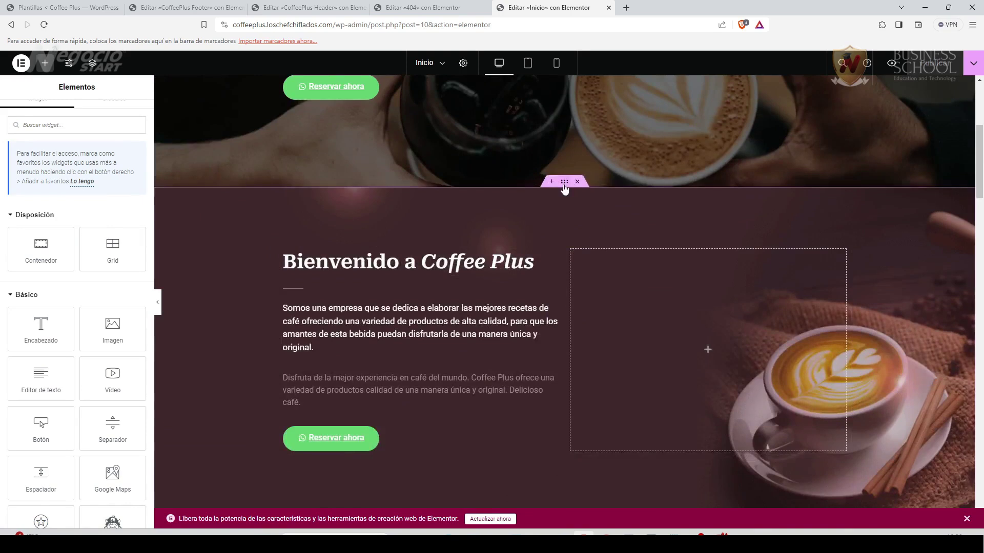
pyautogui.click(564, 183)
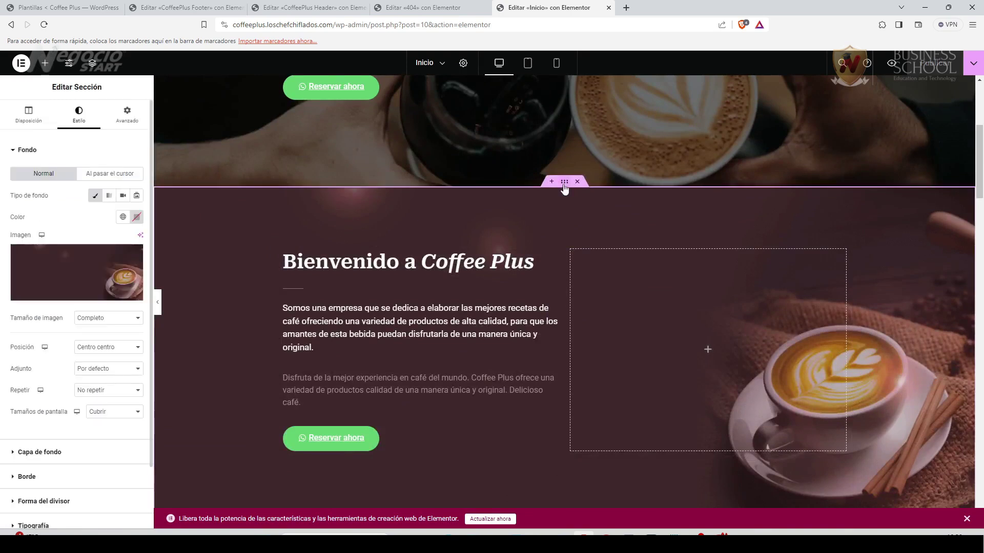
pyautogui.click(130, 117)
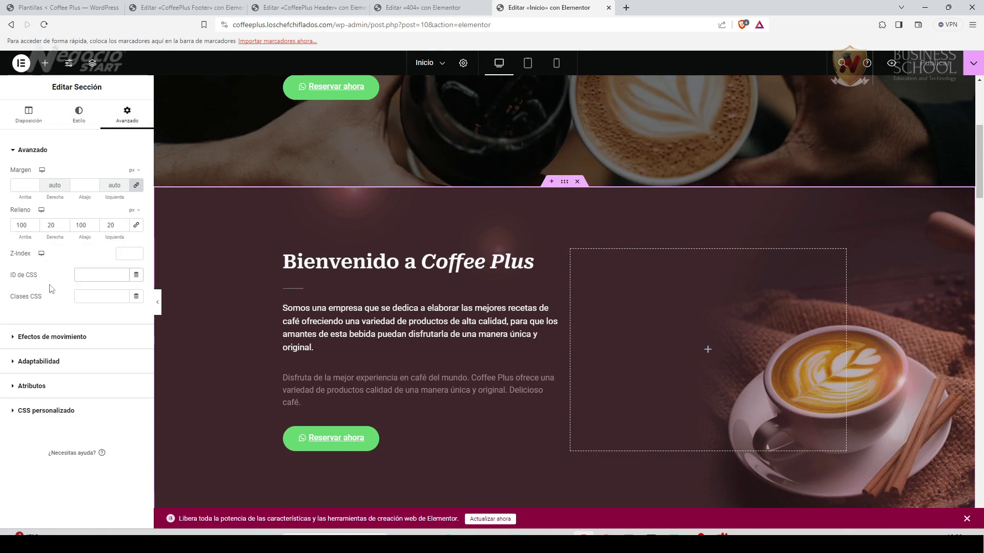
pyautogui.write('nosotros')
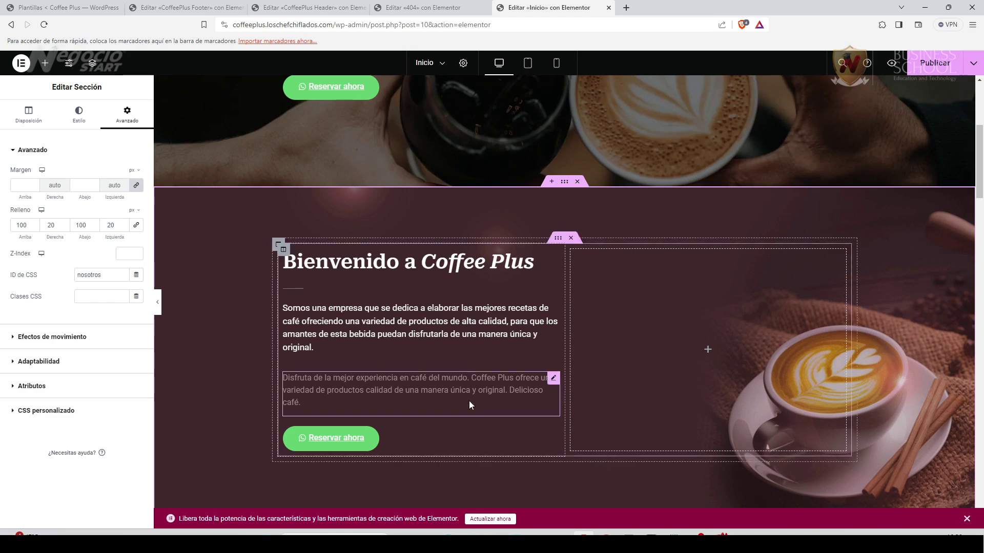
pyautogui.scroll(-5, 461, 397)
pyautogui.scroll(-1, 459, 394)
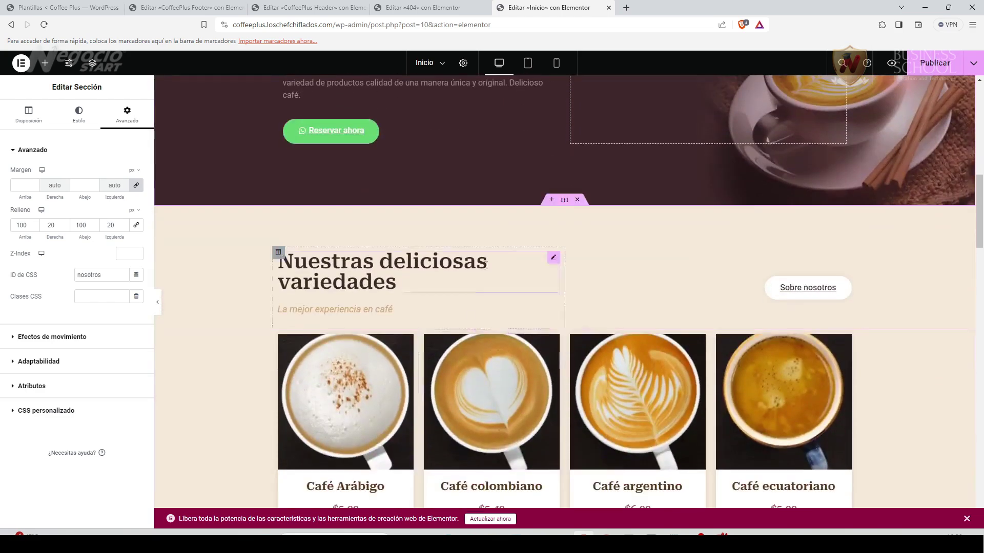
pyautogui.click(565, 201)
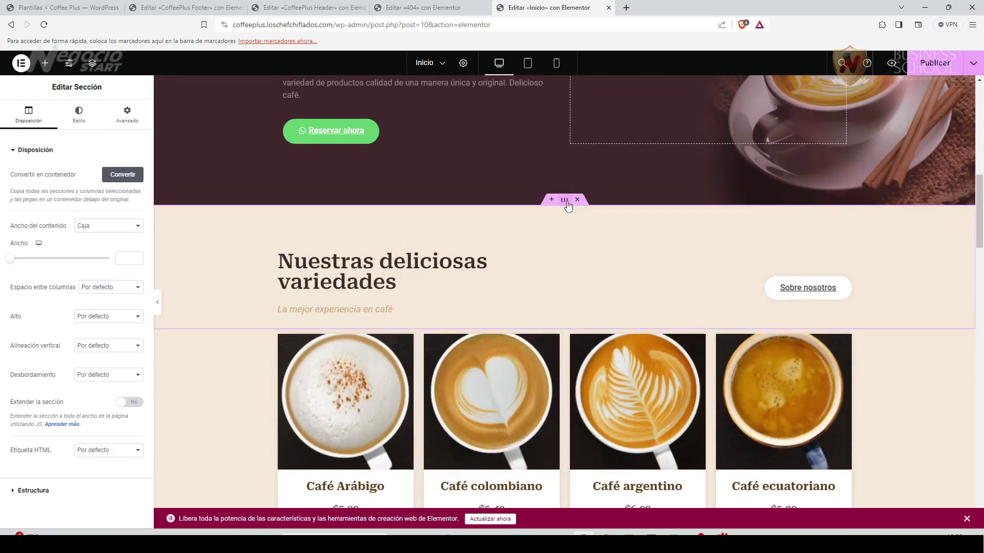
pyautogui.click(128, 117)
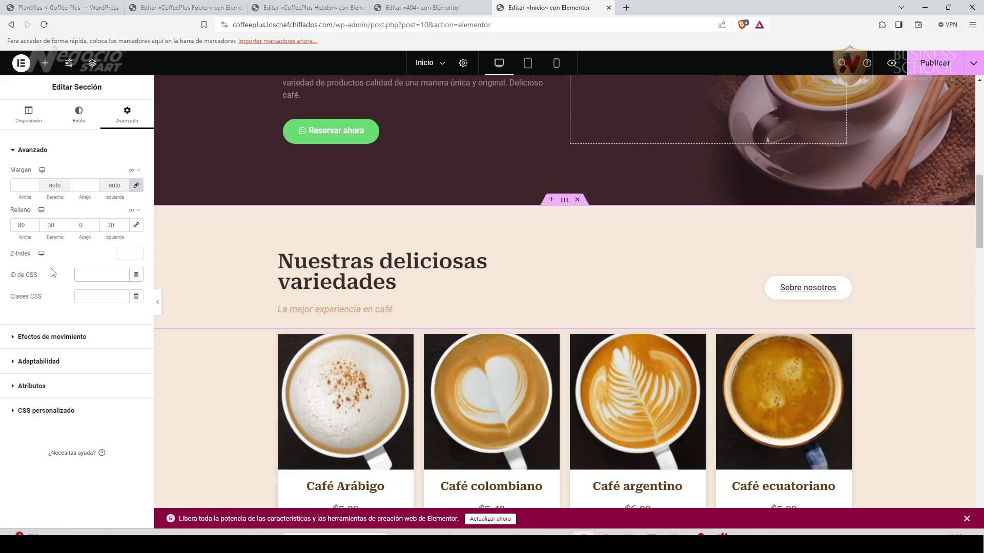
# Give the Servicios section CSS ID 'servicios' and the Grandes Ofertas section 'ofertas'.
pyautogui.scroll(-8, 309, 211)
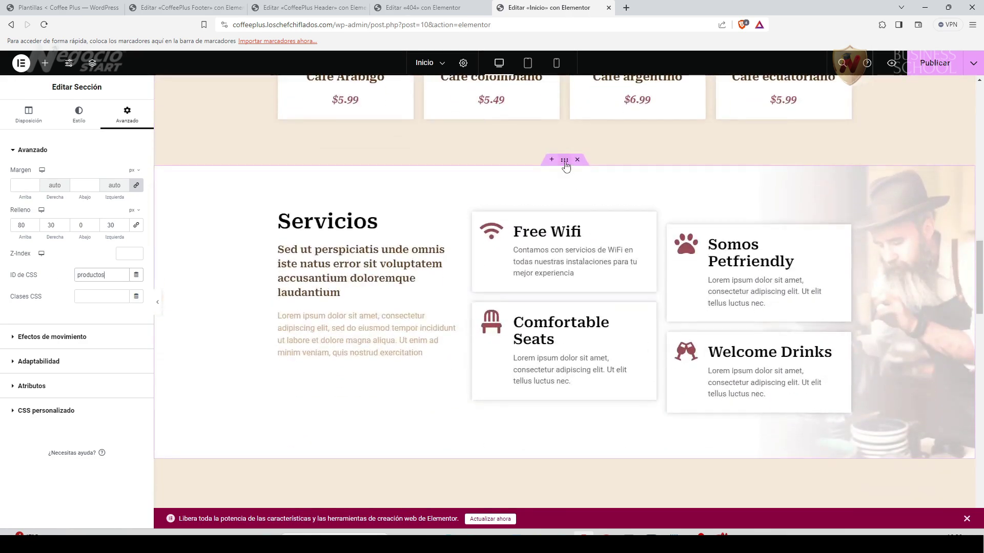
pyautogui.click(565, 162)
pyautogui.click(118, 125)
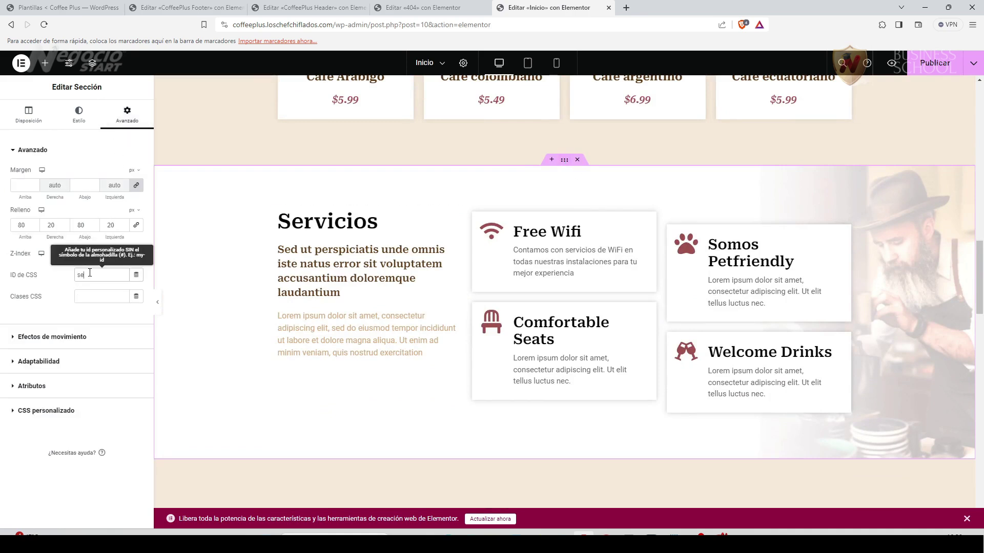
pyautogui.scroll(-6, 650, 377)
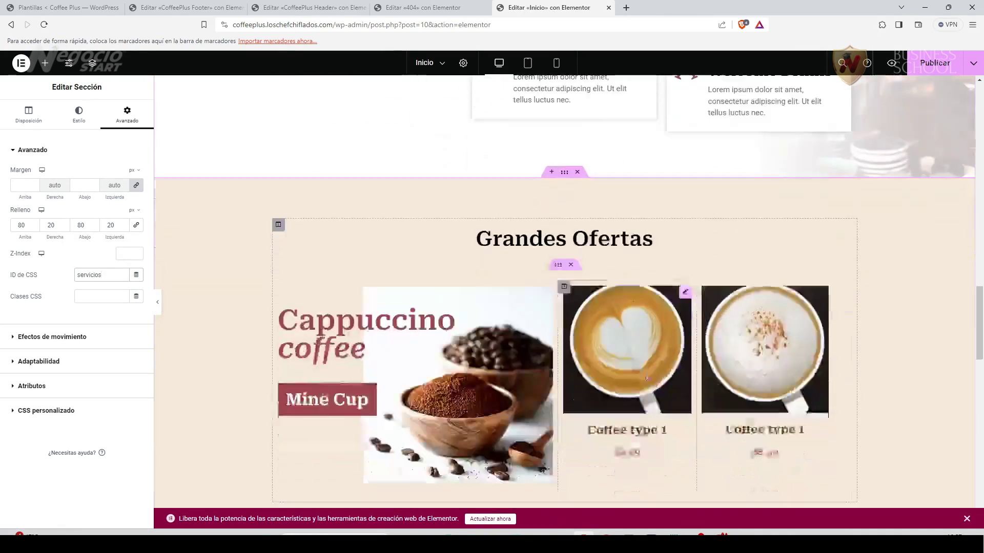
pyautogui.click(565, 148)
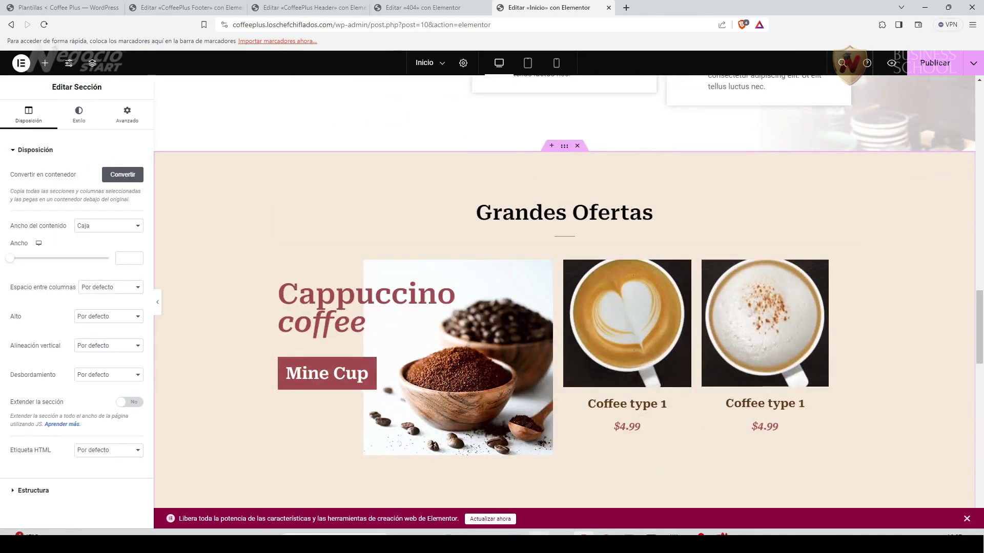
pyautogui.hotkey('alt', 'Tab')
pyautogui.hotkey('alt', 'Tab')
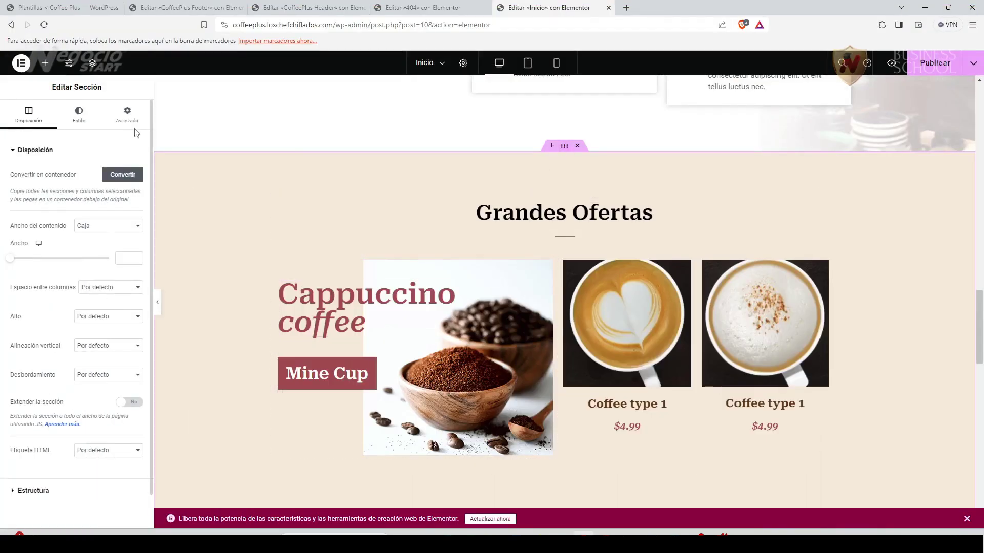
pyautogui.click(127, 114)
pyautogui.click(85, 270)
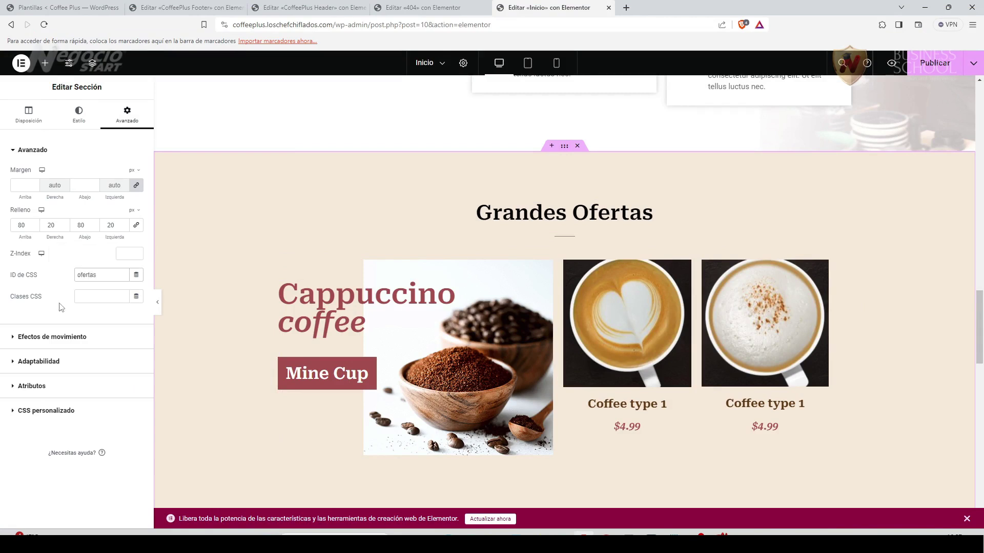
# Give the testimonials section the CSS ID 'testimonios'.
pyautogui.scroll(-3, 482, 329)
pyautogui.scroll(-5, 482, 330)
pyautogui.click(179, 222)
pyautogui.click(127, 113)
pyautogui.click(93, 277)
pyautogui.write('testimonios')
# Give the Últimas novedades section the CSS ID 'blog'.
pyautogui.scroll(-5, 567, 205)
pyautogui.click(564, 147)
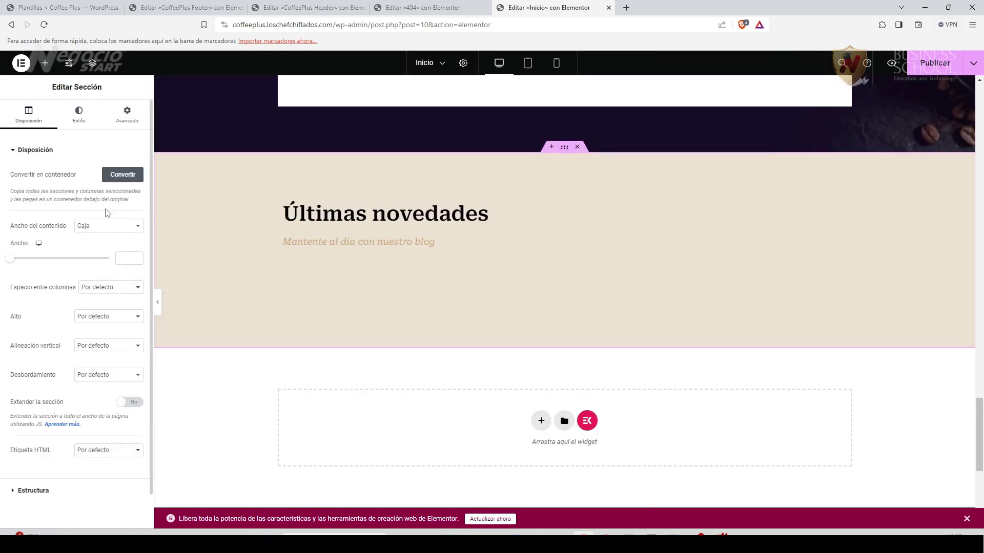
pyautogui.click(79, 114)
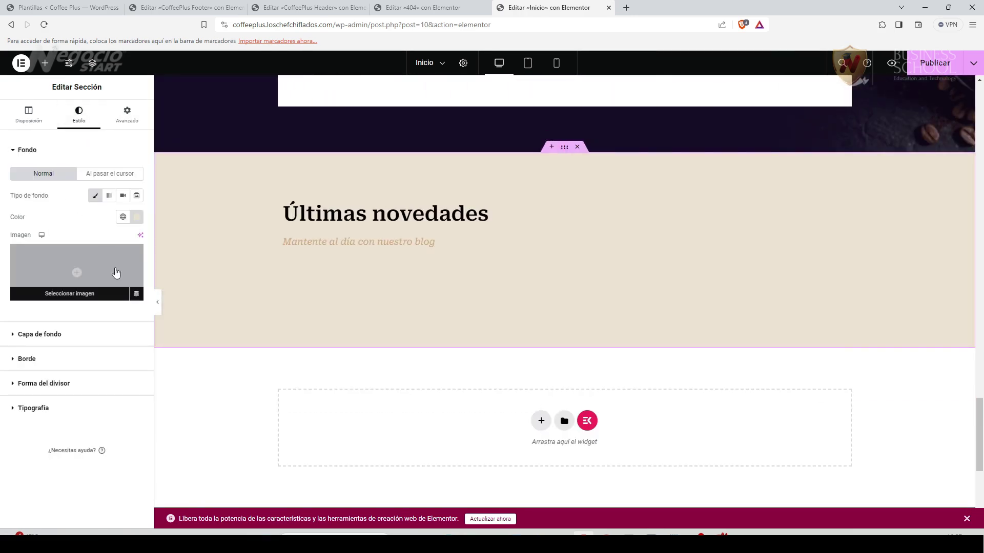
pyautogui.click(127, 114)
pyautogui.click(90, 275)
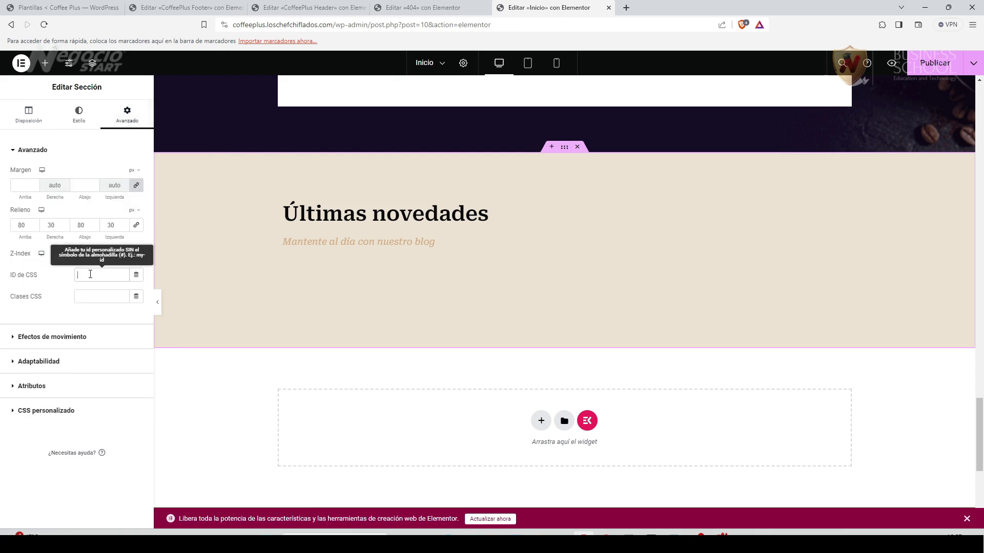
pyautogui.write('blog')
pyautogui.click(229, 522)
# Reload the live Coffee Plus homepage in Firefox.
pyautogui.scroll(-4, 467, 451)
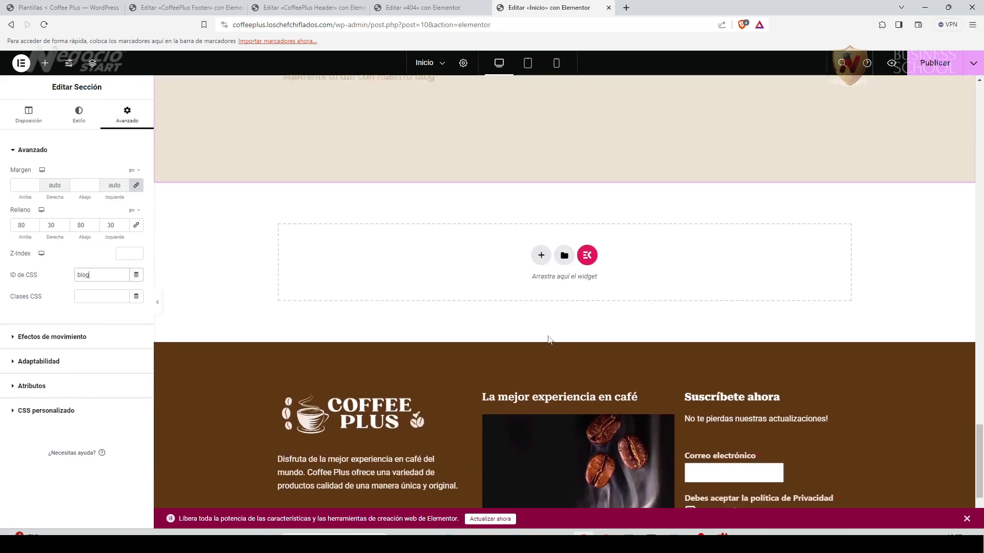
pyautogui.scroll(3, 548, 340)
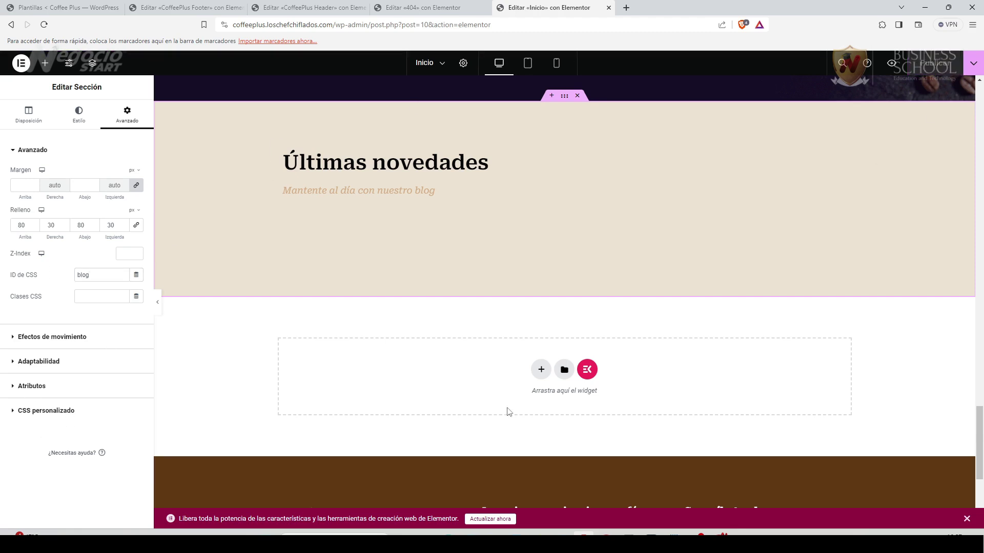
pyautogui.hotkey('alt', 'Tab')
pyautogui.press('F5')
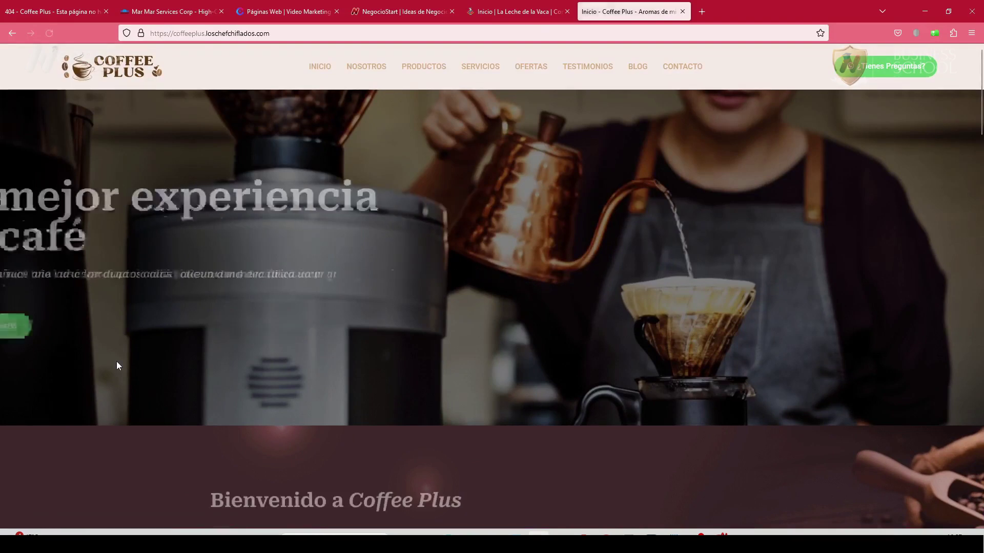
# Test the NOSOTROS and OFERTAS menu links jump to their sections on the live site.
pyautogui.click(372, 68)
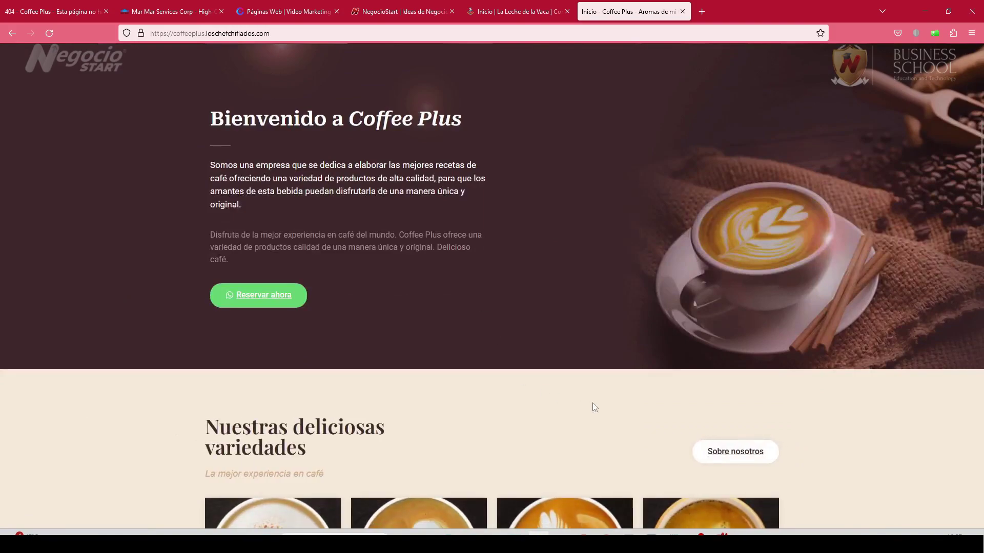
pyautogui.scroll(-2, 589, 405)
pyautogui.scroll(6, 580, 436)
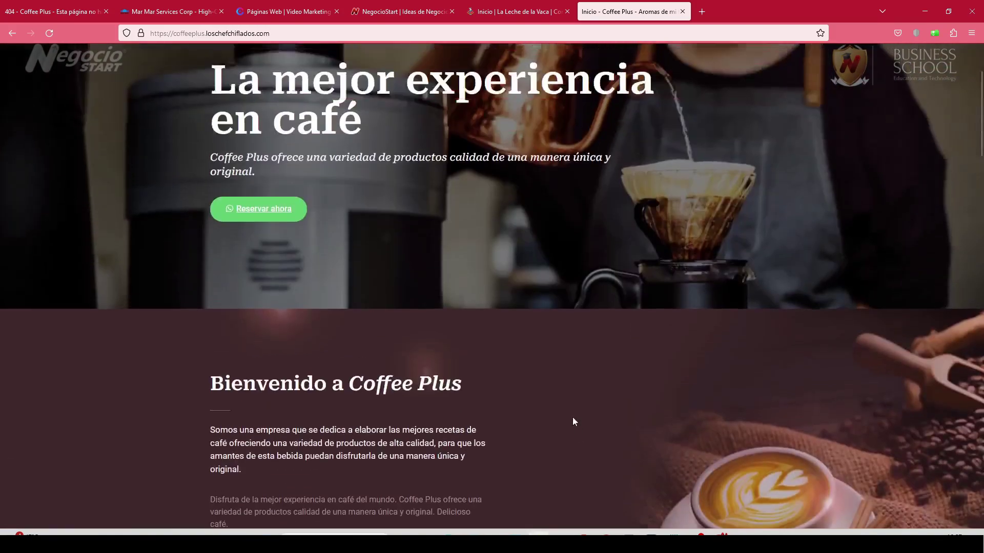
pyautogui.scroll(2, 568, 415)
pyautogui.click(544, 74)
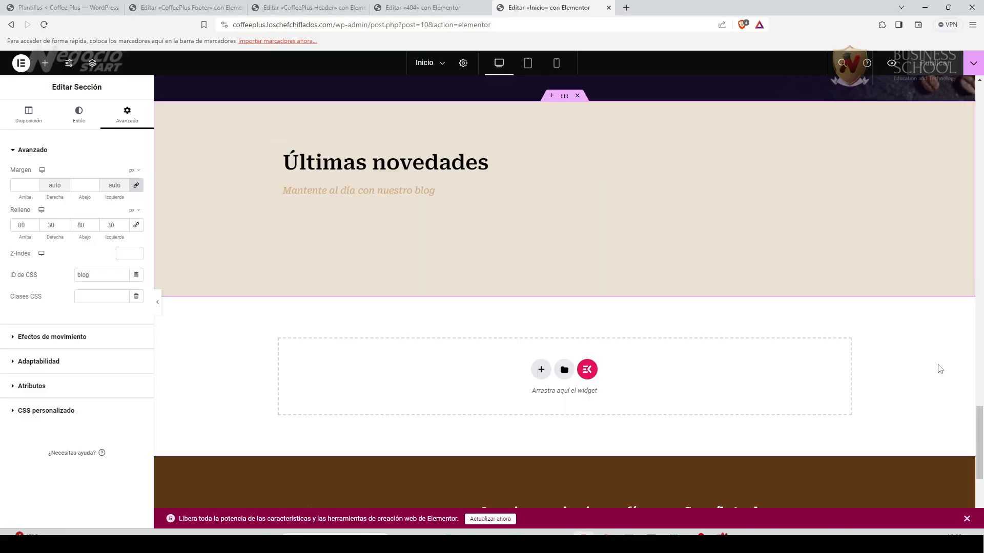
# Collapse the section's advanced settings in Elementor and go to the WordPress templates list.
pyautogui.moveTo(980, 443); pyautogui.dragTo(980, 120)
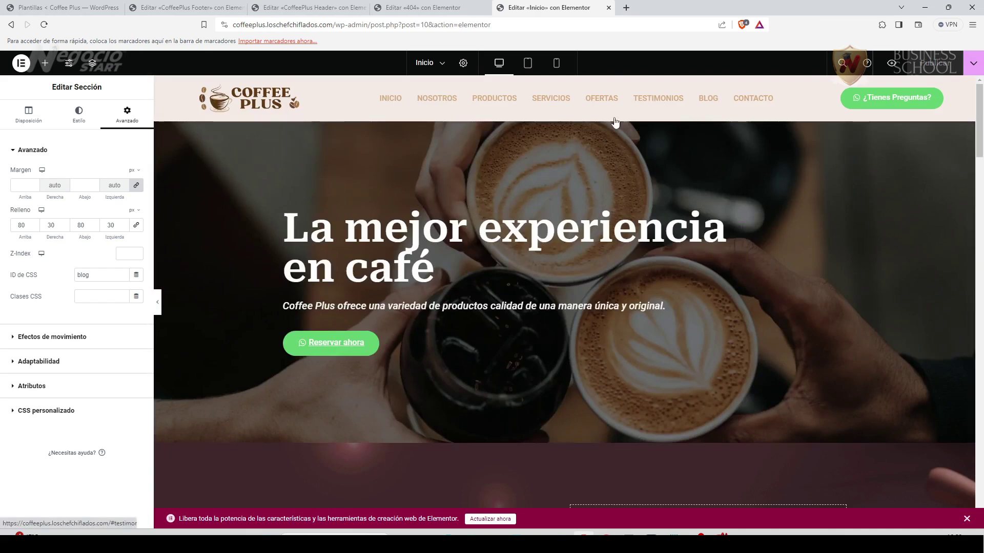
pyautogui.scroll(-2, 445, 358)
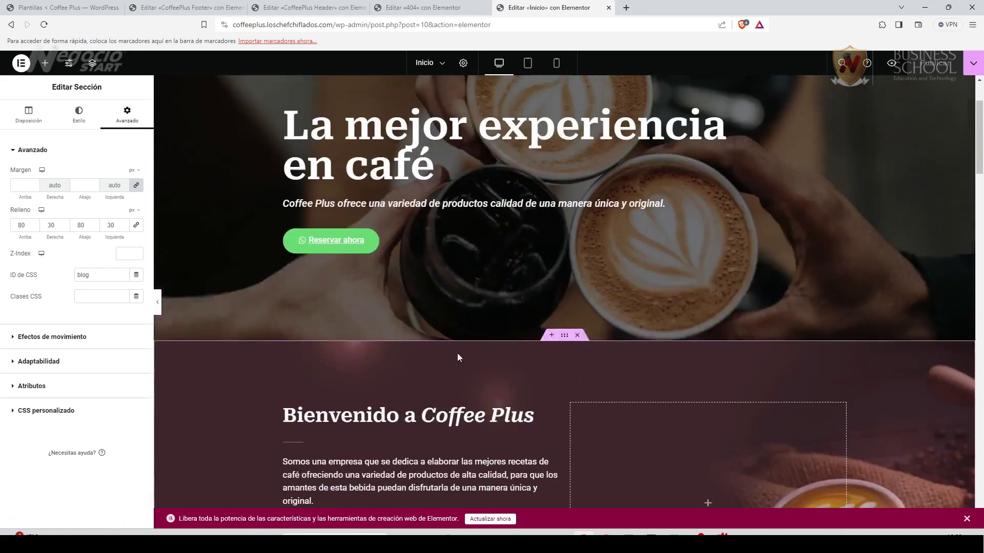
pyautogui.scroll(2, 457, 352)
pyautogui.click(33, 150)
pyautogui.click(66, 7)
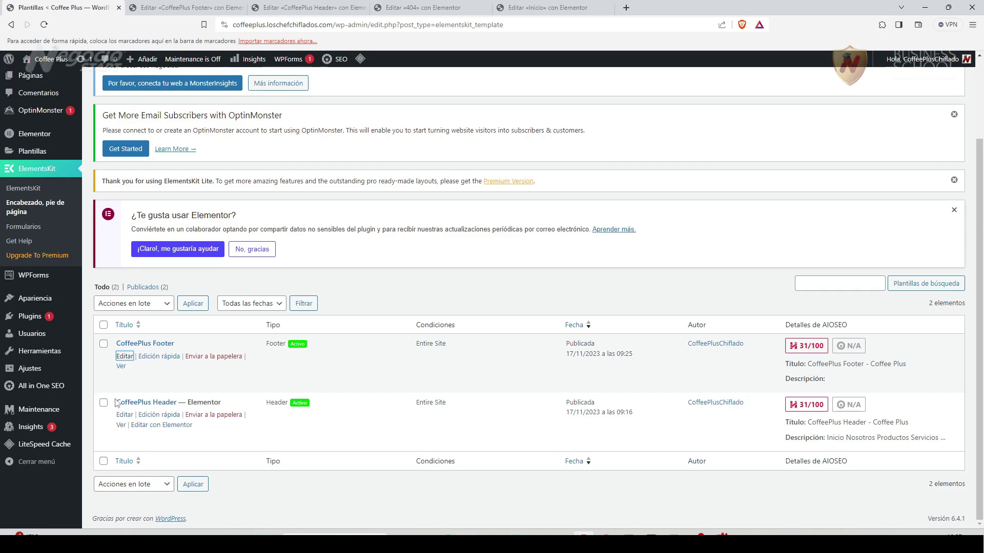
# Search for 'sticky header', then install and activate Sticky Header Effects for Elementor.
pyautogui.click(30, 316)
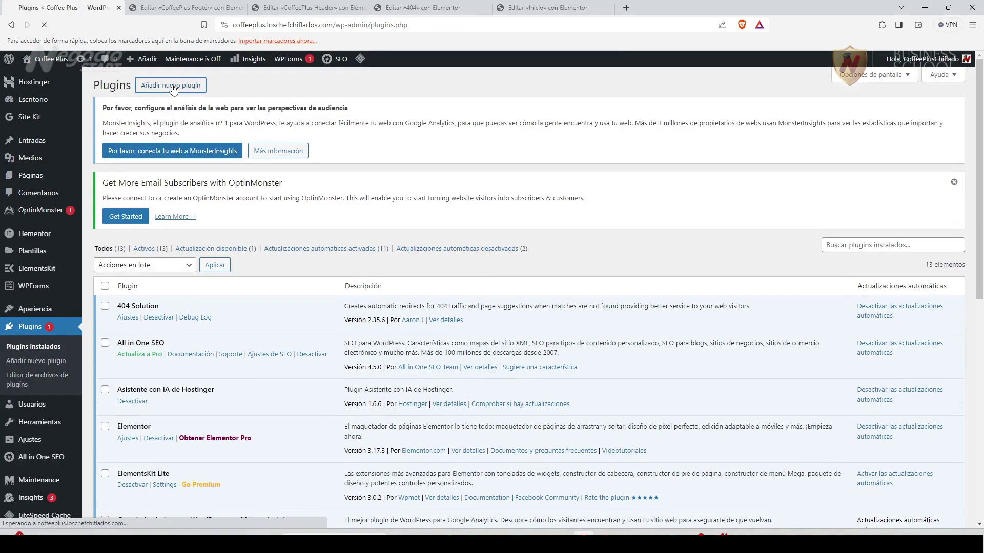
pyautogui.click(830, 250)
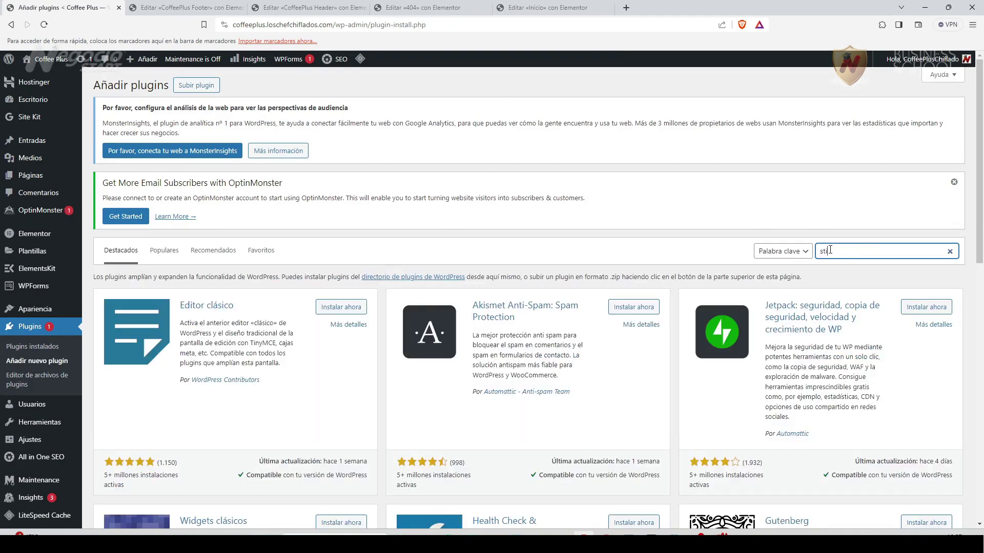
pyautogui.write('eader')
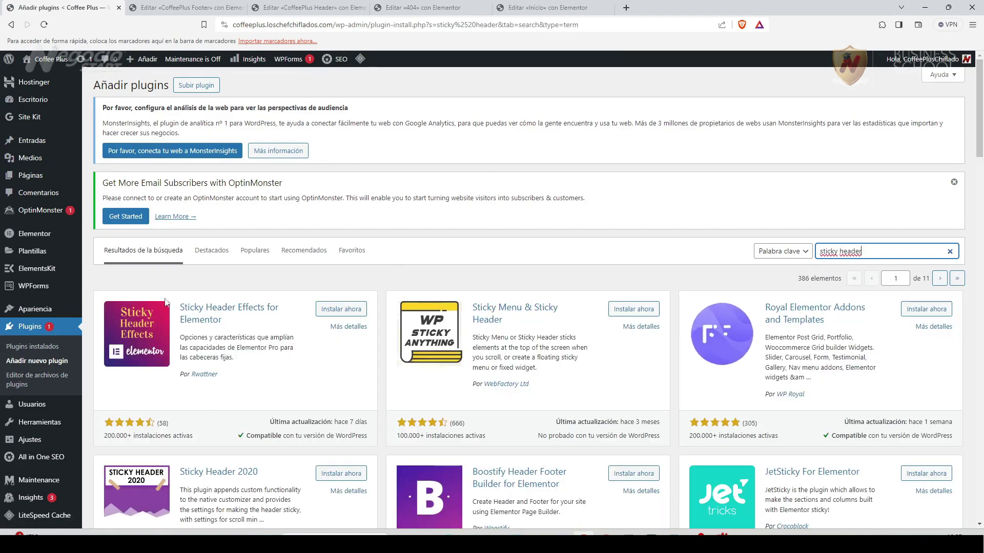
pyautogui.click(340, 309)
pyautogui.click(350, 308)
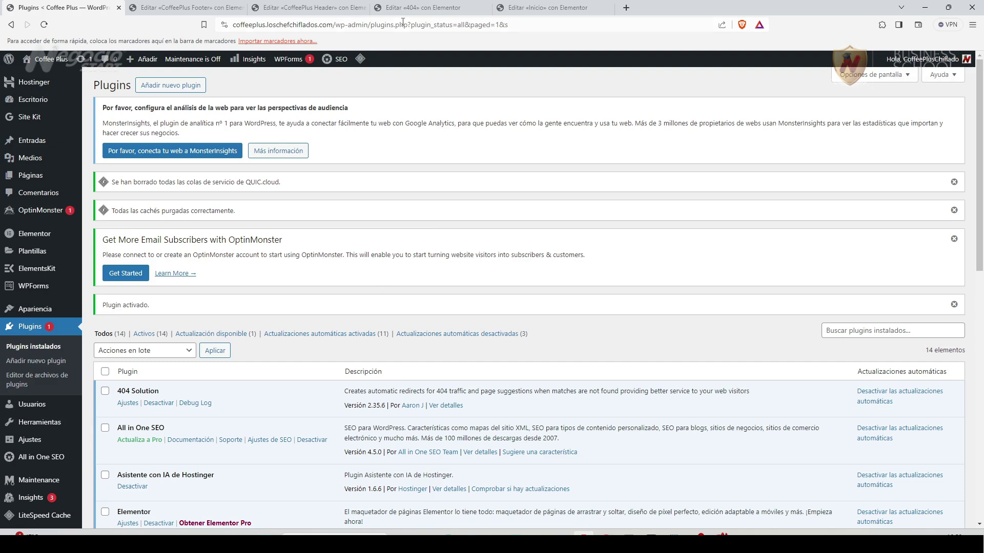
# Reload the Inicio editor and bring up the CoffeePlus Header editor.
pyautogui.click(546, 7)
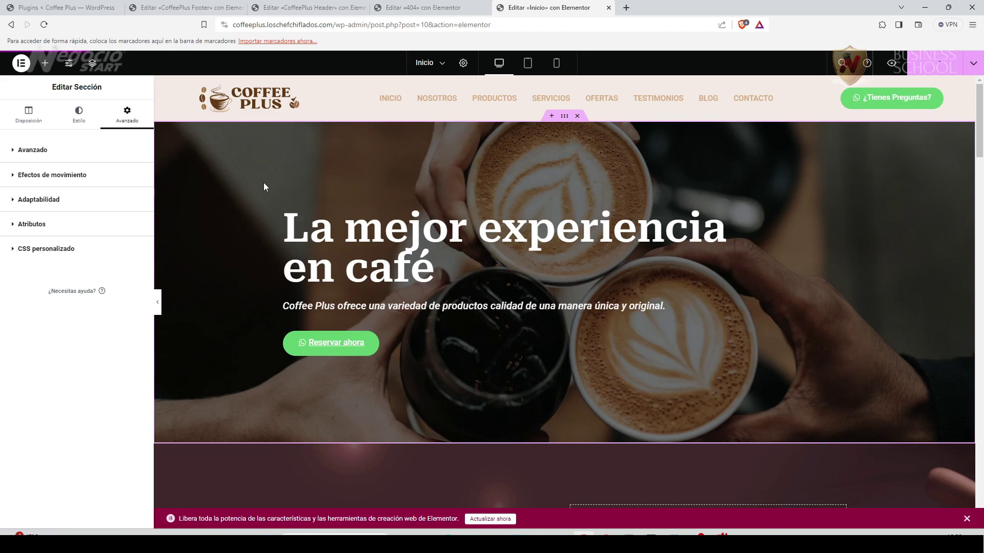
pyautogui.press('F5')
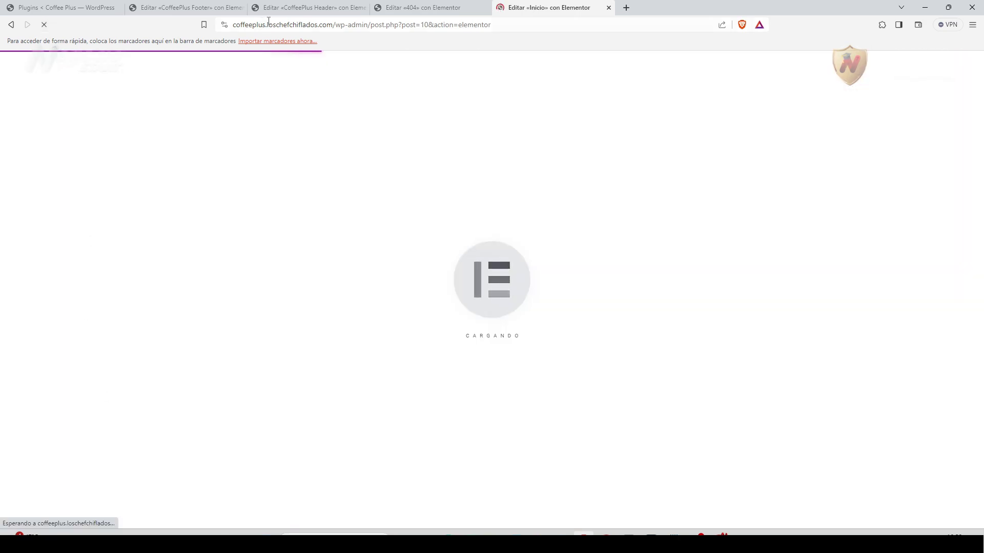
pyautogui.click(314, 7)
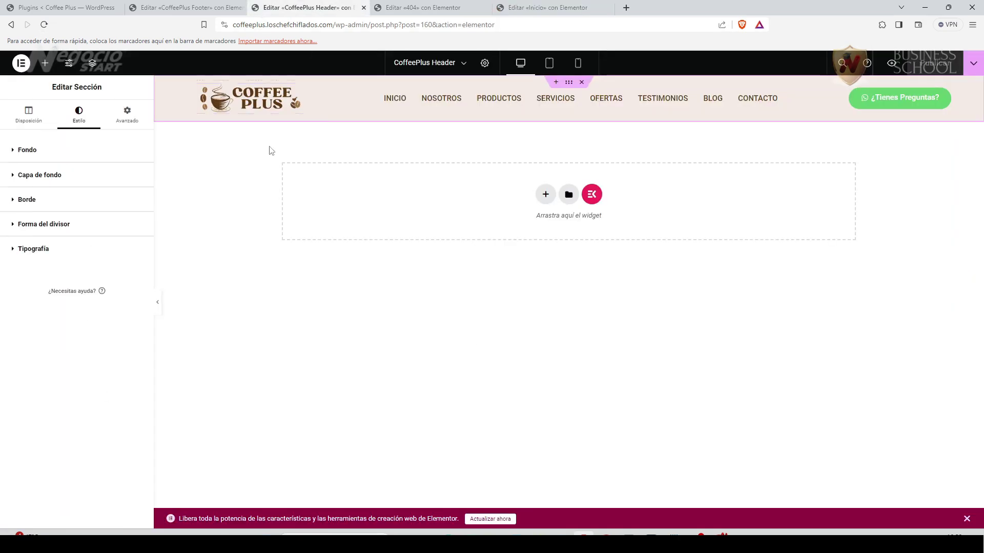
# Turn on Sticky Header Effects in the header section's Avanzado settings and publish the CoffeePlus Header.
pyautogui.click(44, 26)
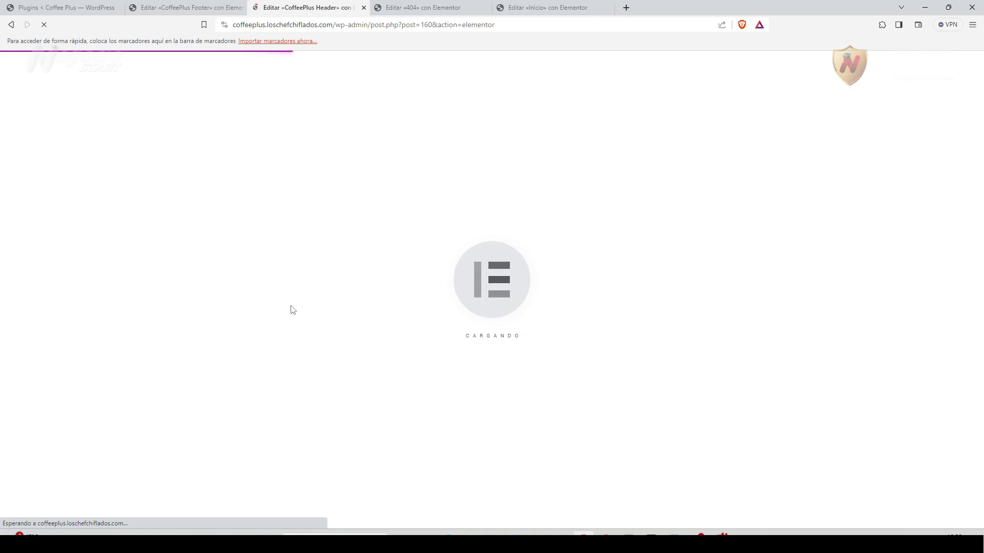
pyautogui.click(570, 83)
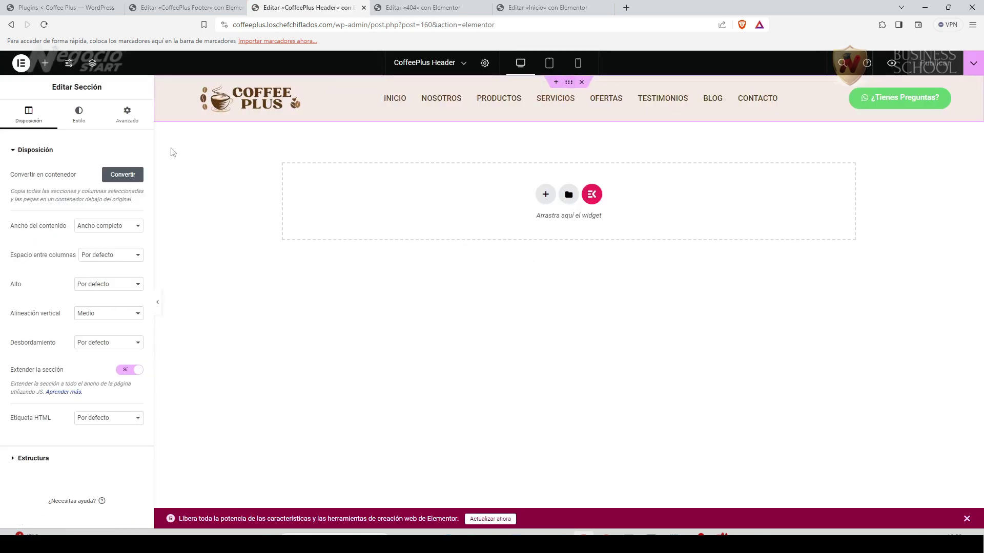
pyautogui.click(132, 119)
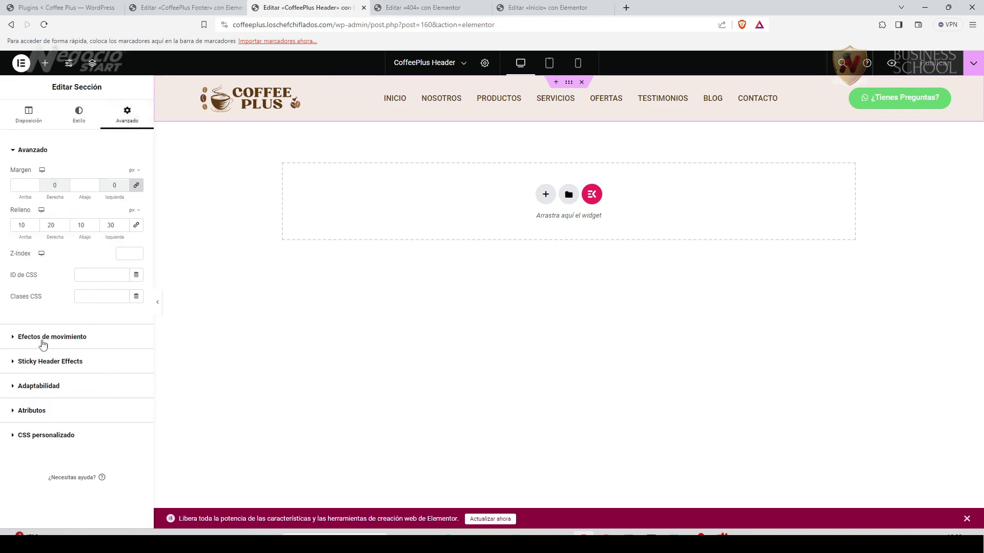
pyautogui.click(15, 338)
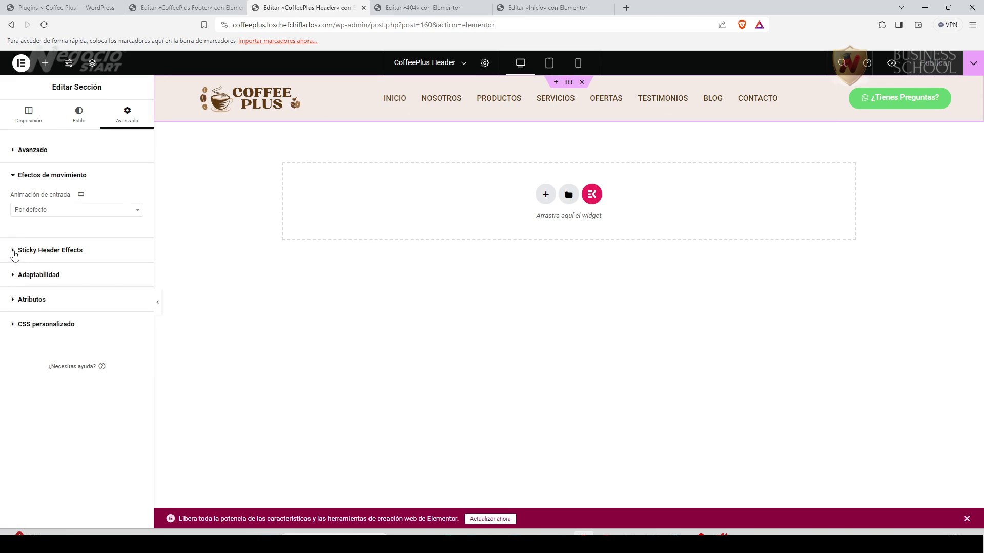
pyautogui.click(14, 252)
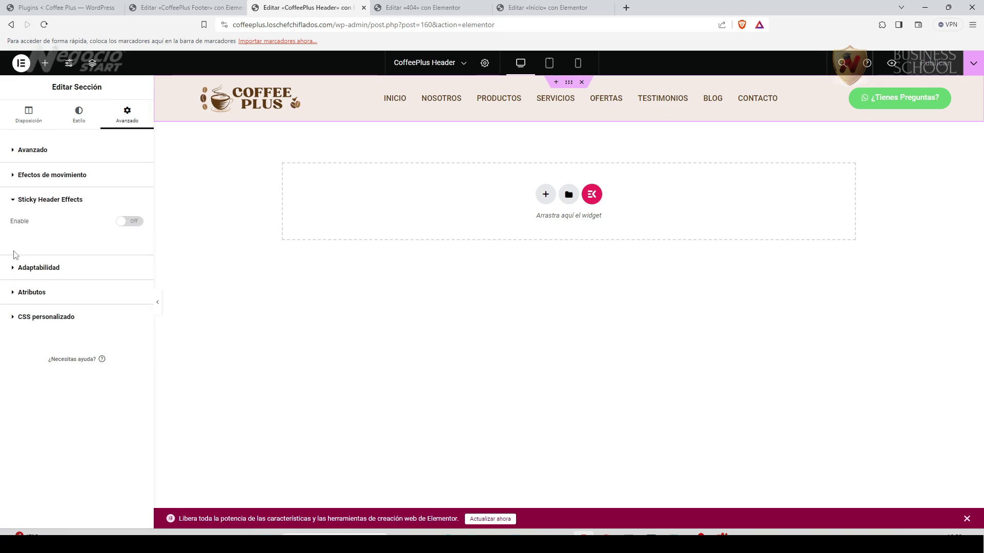
pyautogui.click(134, 222)
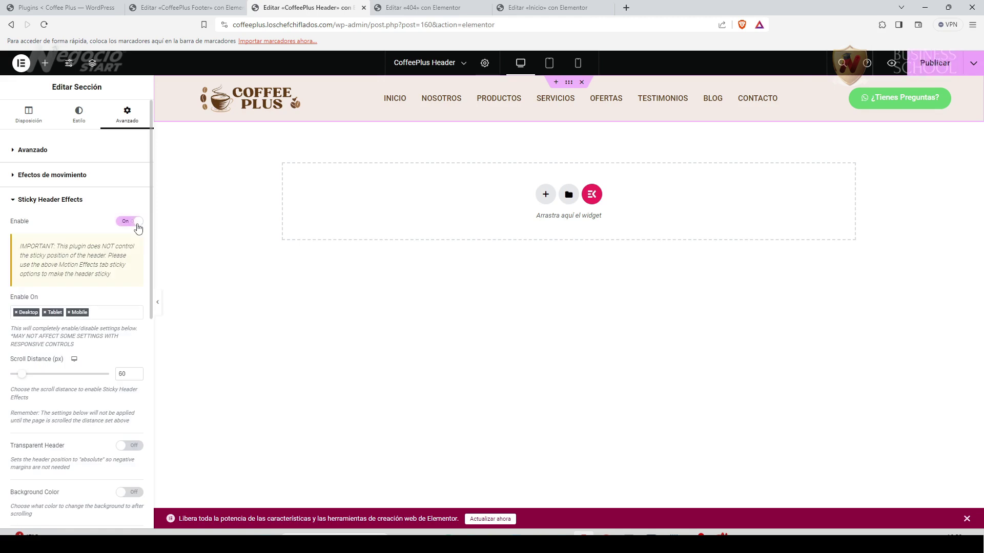
pyautogui.click(926, 67)
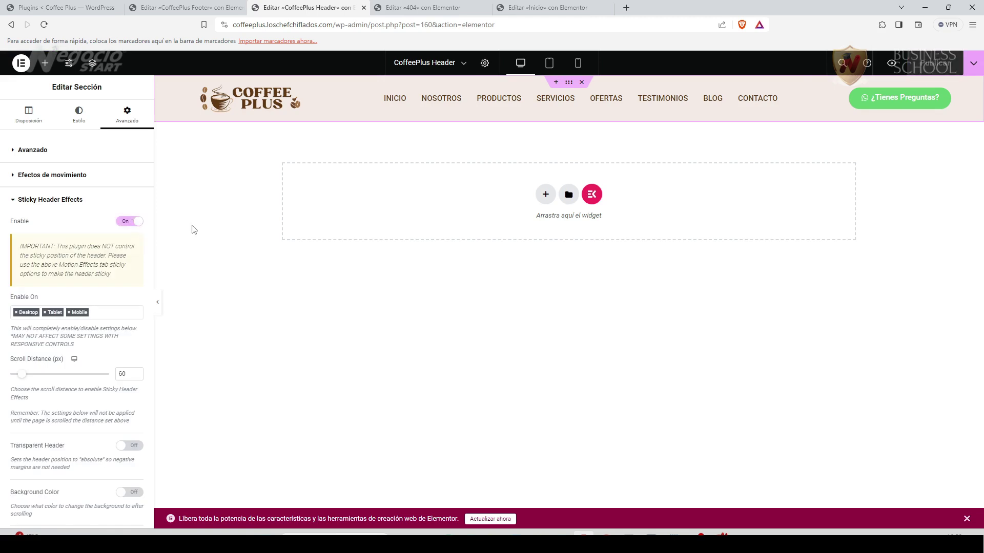
# On the live site, test the products, Servicios and Grandes Ofertas menu links jump correctly.
pyautogui.hotkey('alt', 'Tab')
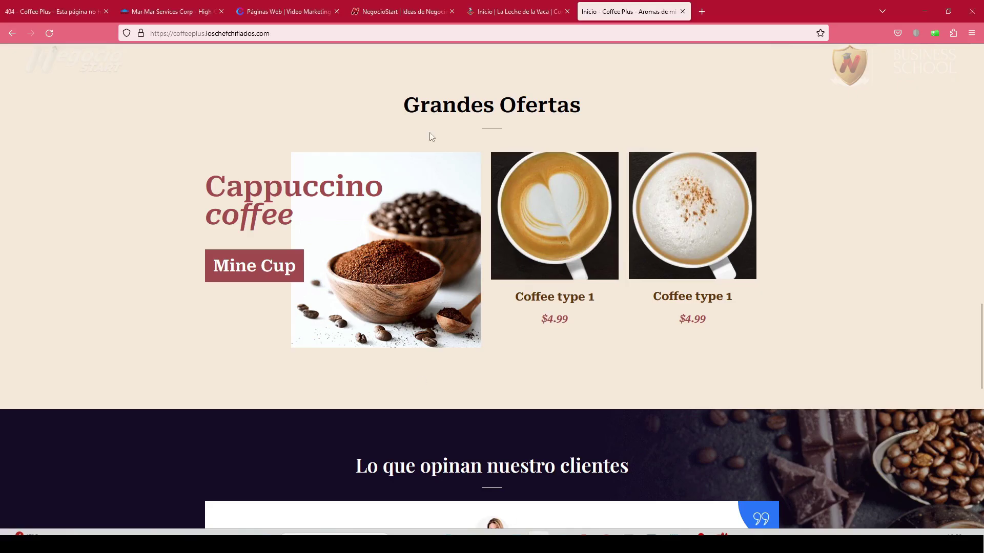
pyautogui.moveTo(982, 380); pyautogui.dragTo(925, 134)
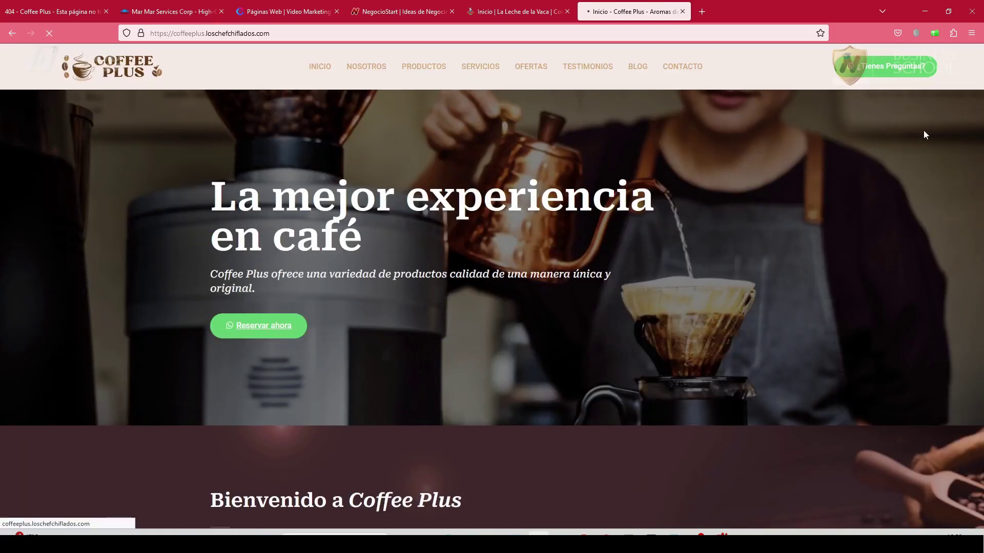
pyautogui.scroll(-5, 402, 98)
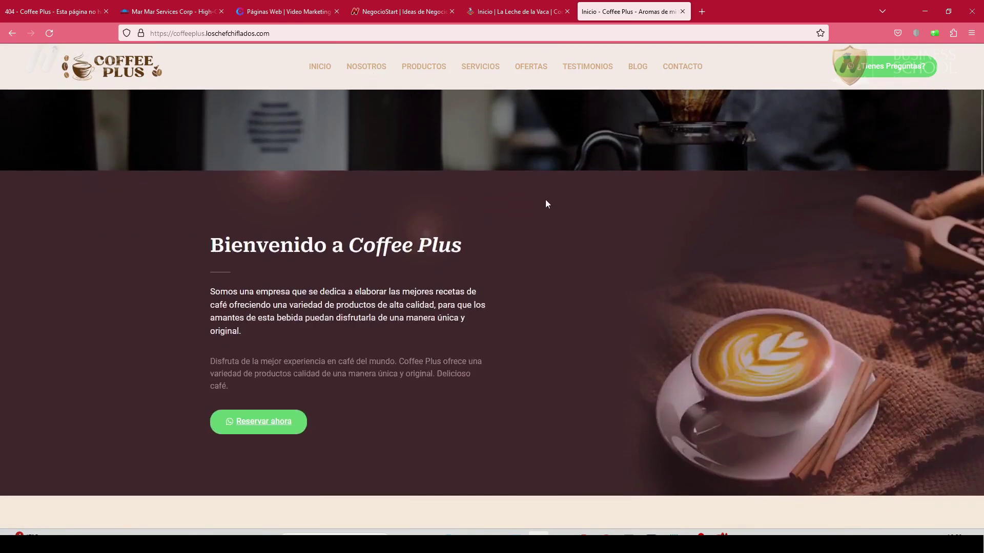
pyautogui.scroll(-10, 546, 202)
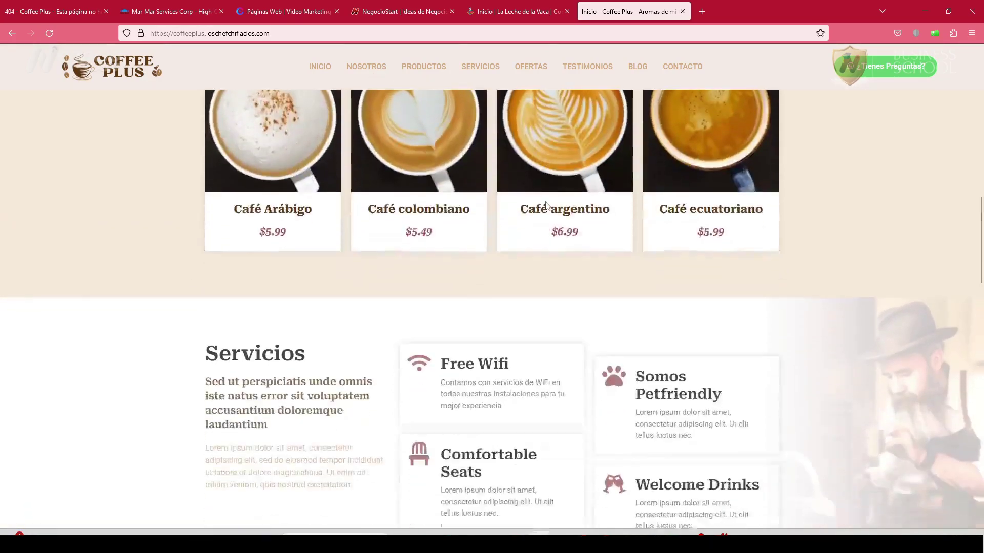
pyautogui.scroll(-3, 546, 205)
pyautogui.click(437, 70)
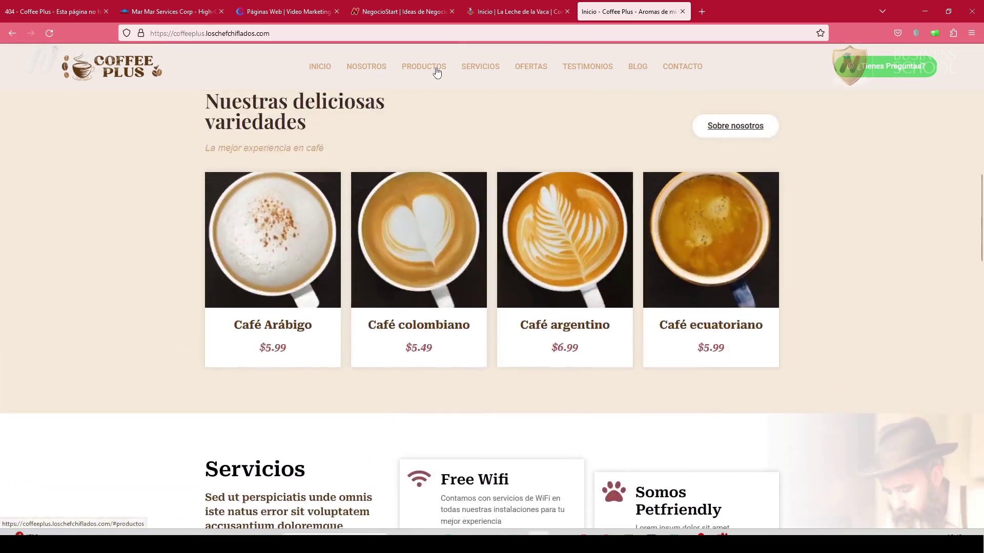
pyautogui.click(492, 68)
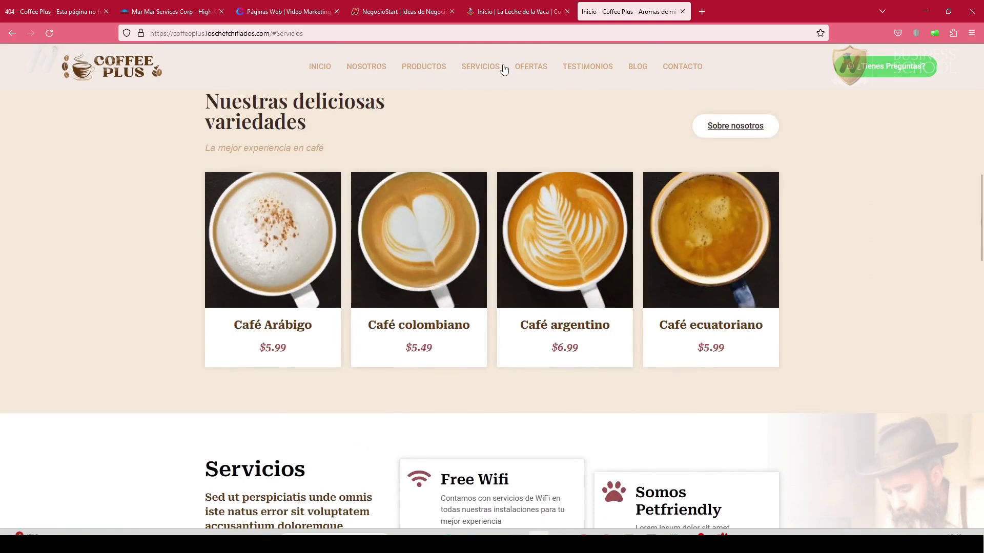
pyautogui.click(526, 73)
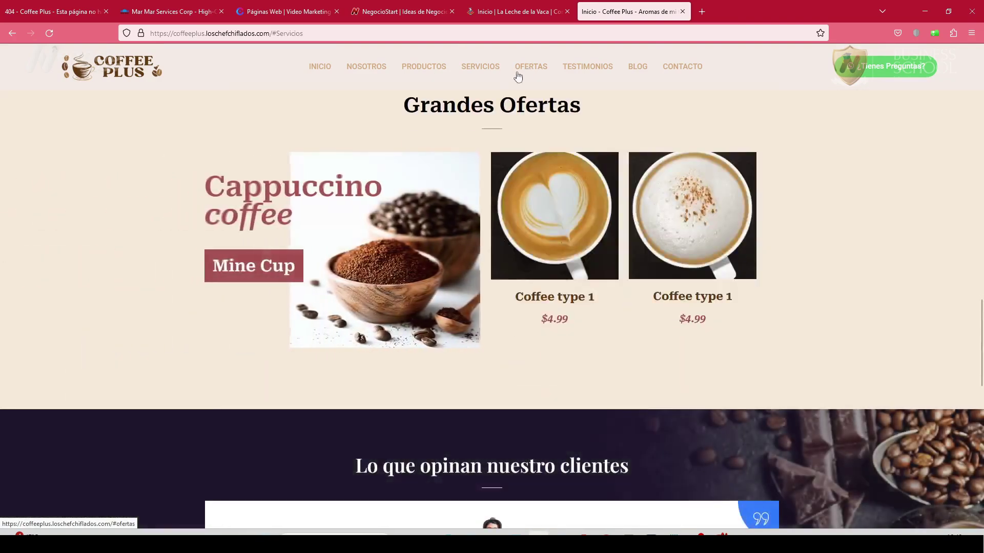
pyautogui.click(428, 71)
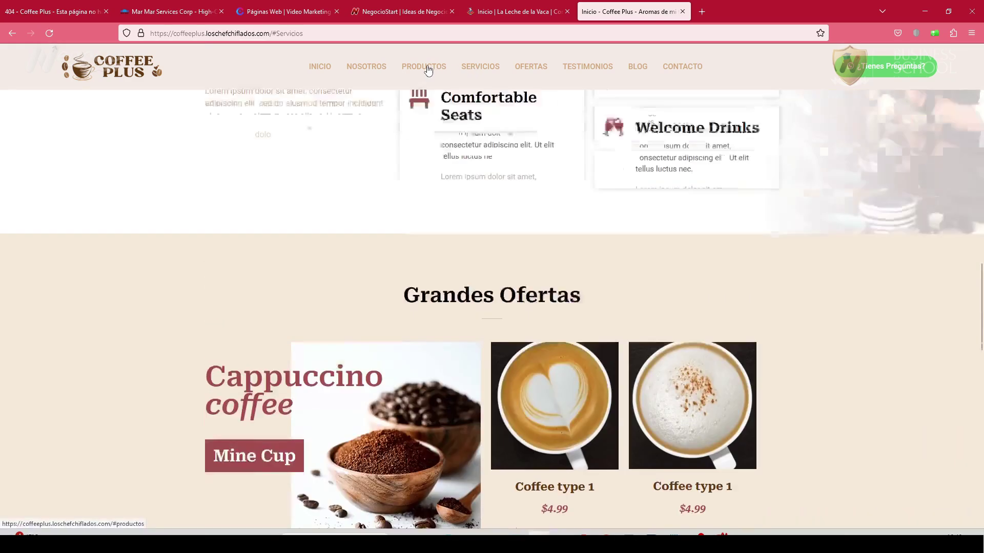
pyautogui.scroll(-10, 652, 464)
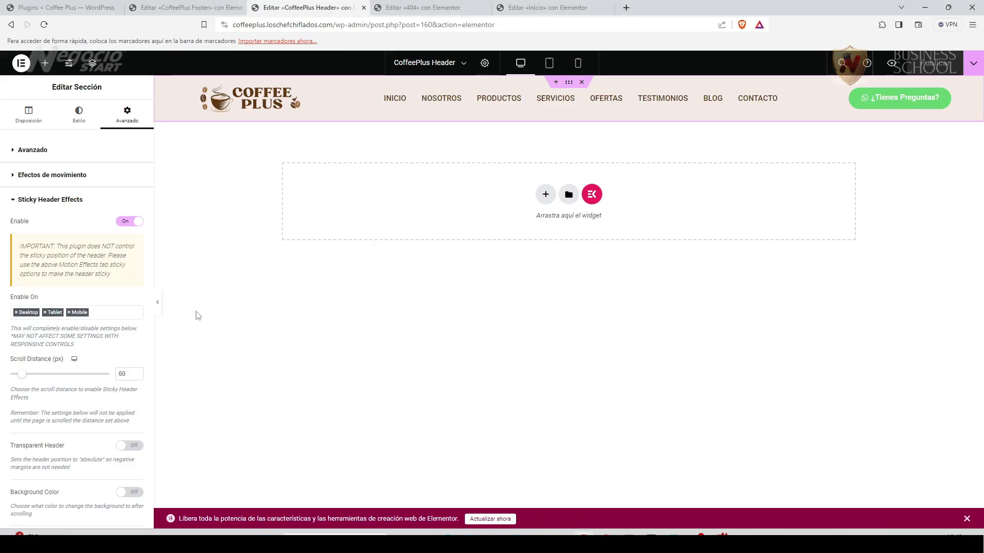
# Verify the CSS IDs nosotros, productos and servicios on the Inicio sections, then select Grandes Ofertas.
pyautogui.click(538, 8)
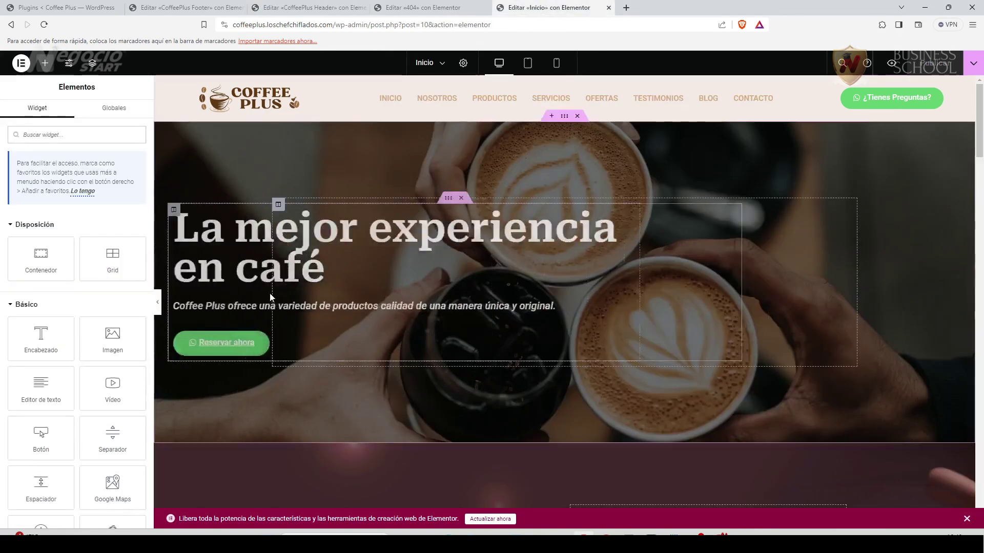
pyautogui.scroll(-5, 481, 326)
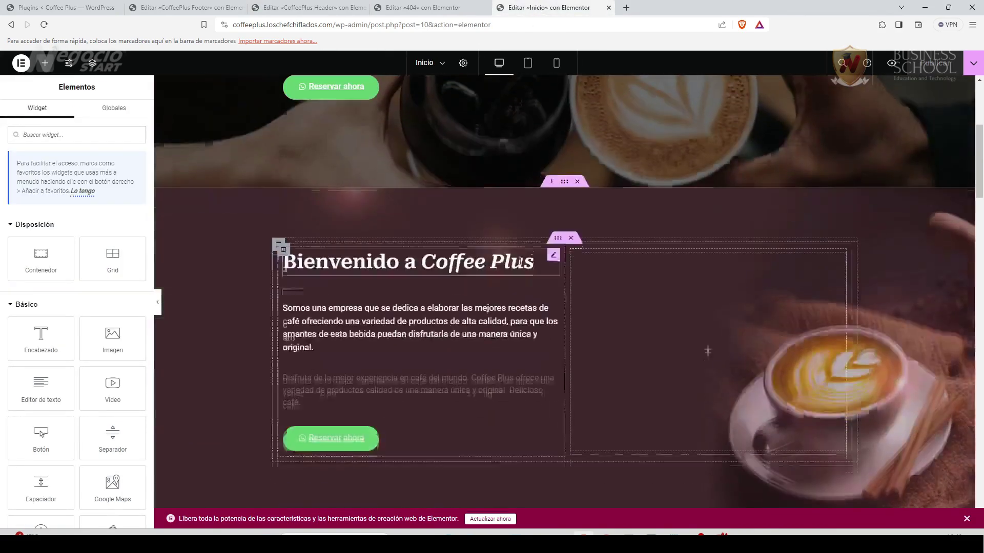
pyautogui.click(562, 183)
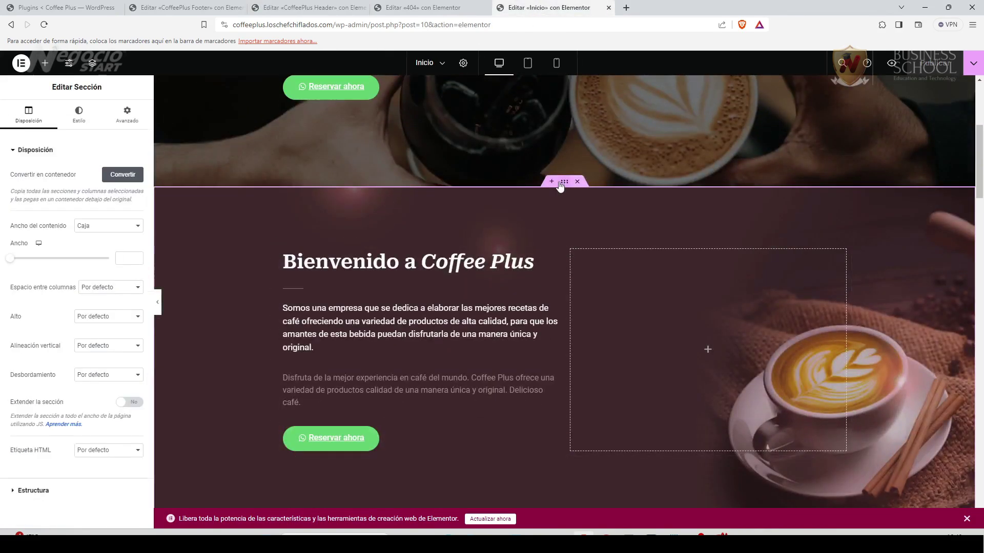
pyautogui.click(133, 123)
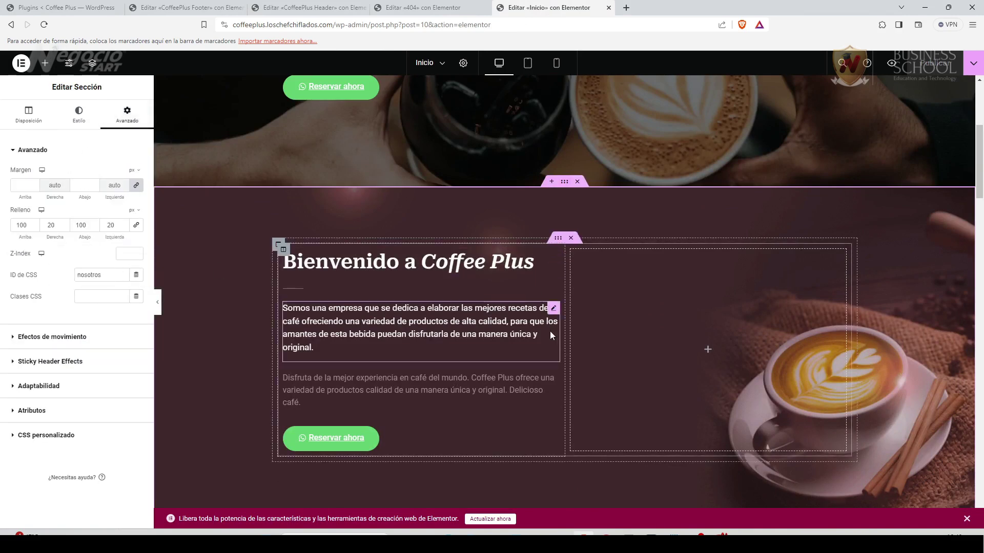
pyautogui.scroll(-5, 550, 330)
pyautogui.click(564, 252)
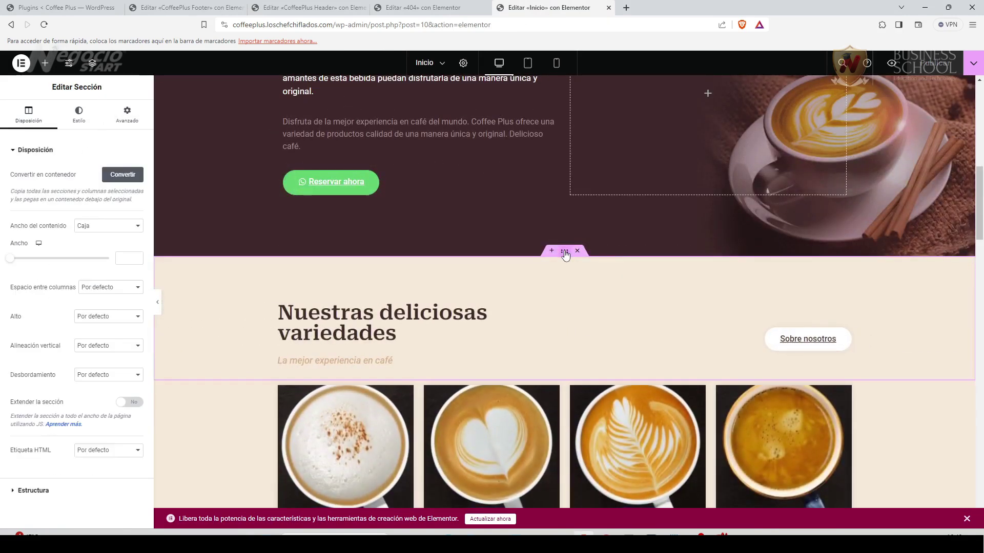
pyautogui.click(135, 118)
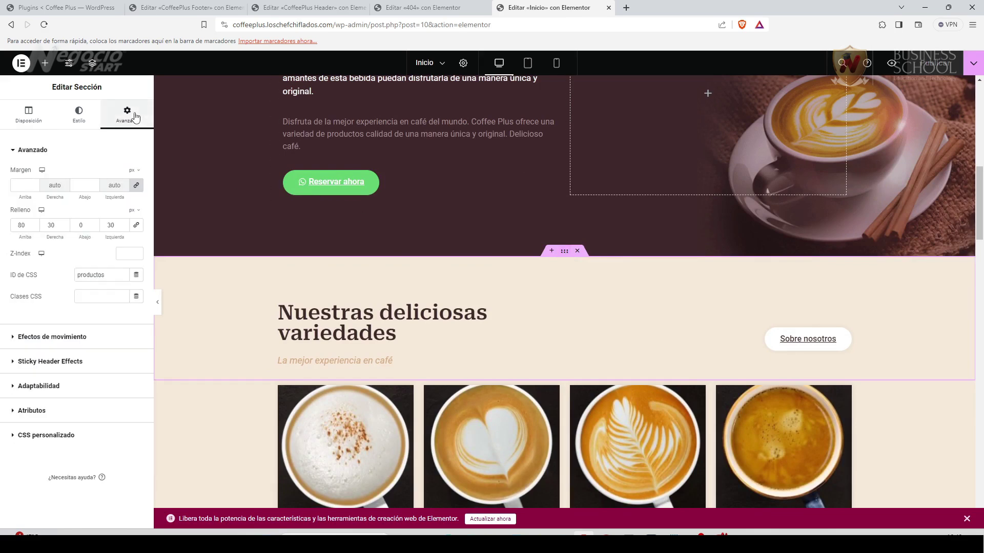
pyautogui.scroll(-6, 486, 381)
pyautogui.click(564, 313)
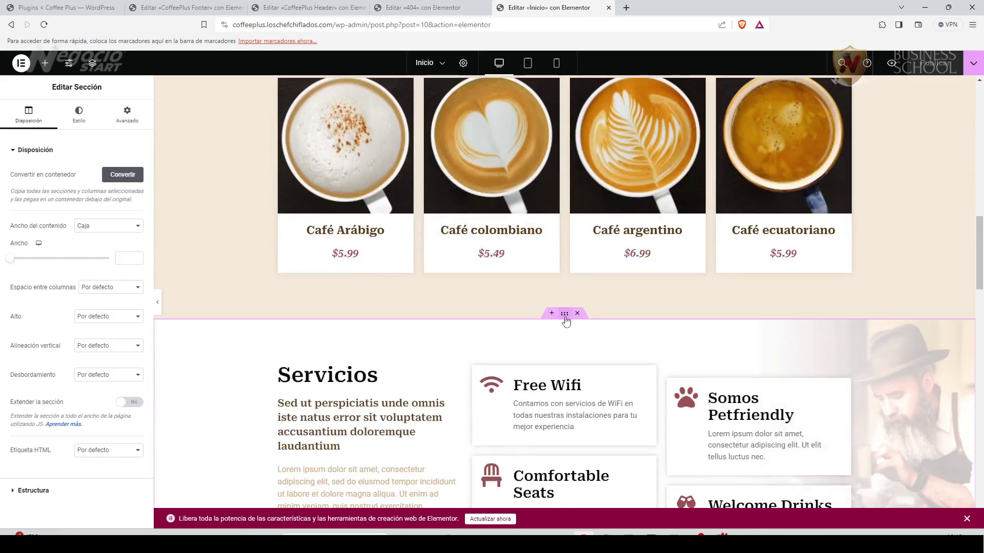
pyautogui.click(127, 115)
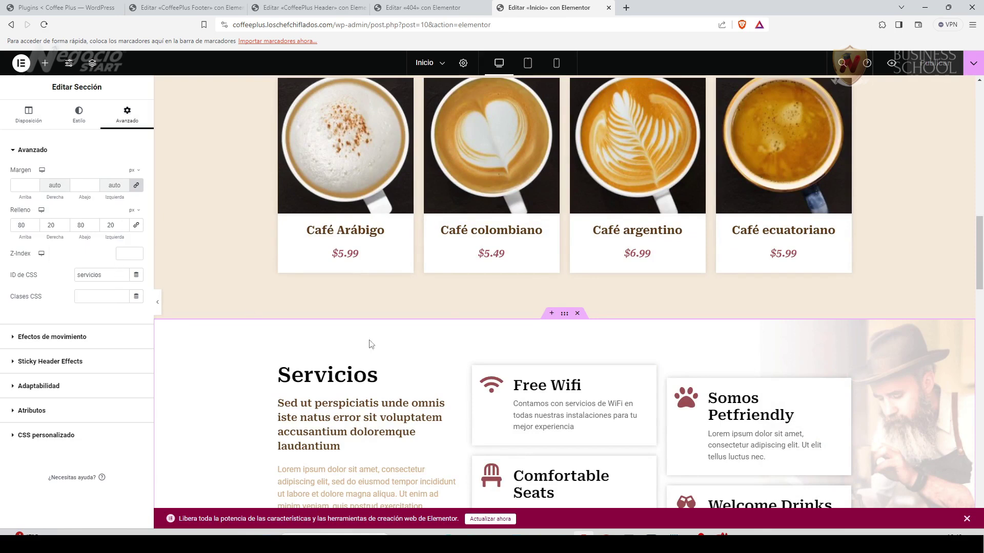
pyautogui.scroll(-6, 248, 311)
pyautogui.click(564, 299)
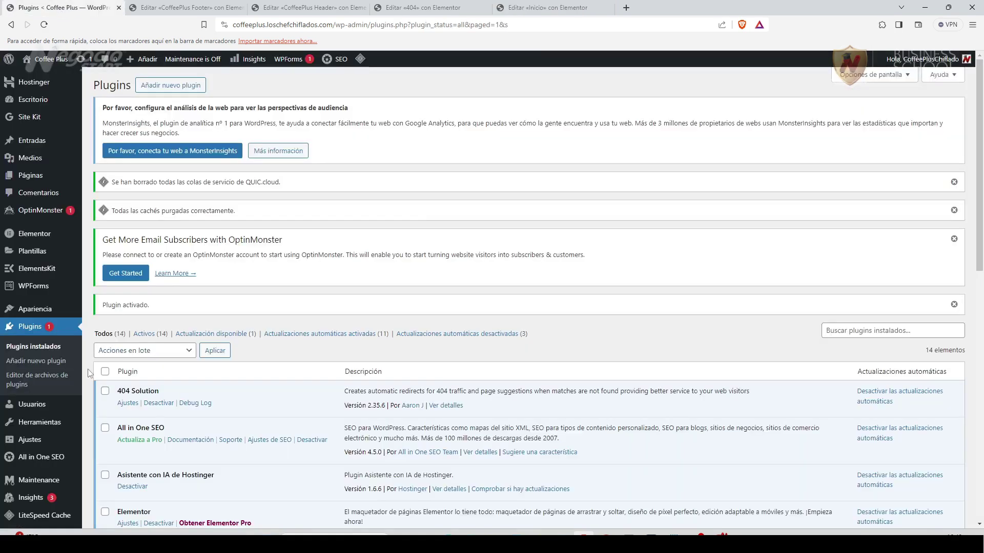
# Load Menú Principal (Cabecera) for editing under Apariencia > Menús.
pyautogui.scroll(-2, 45, 448)
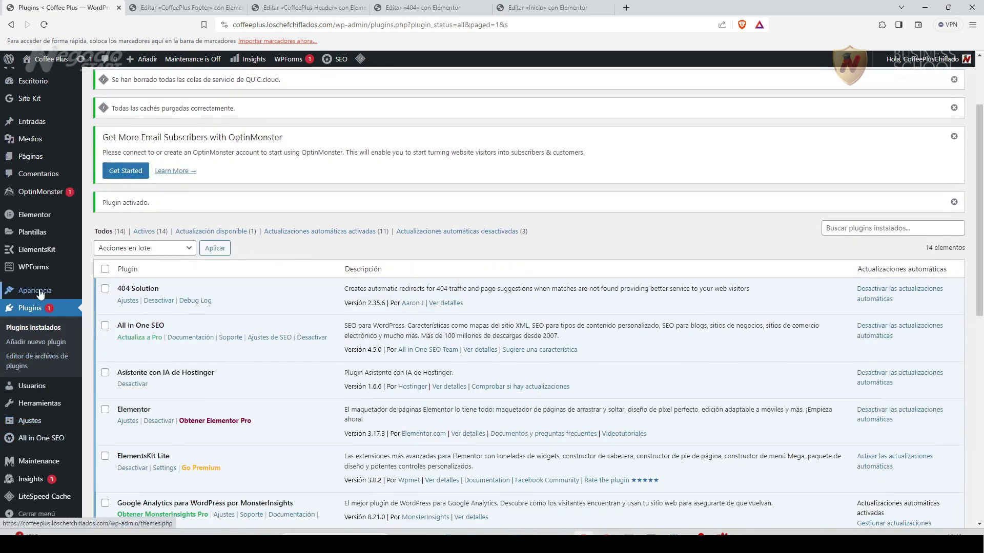
pyautogui.moveTo(34, 291)
pyautogui.click(105, 323)
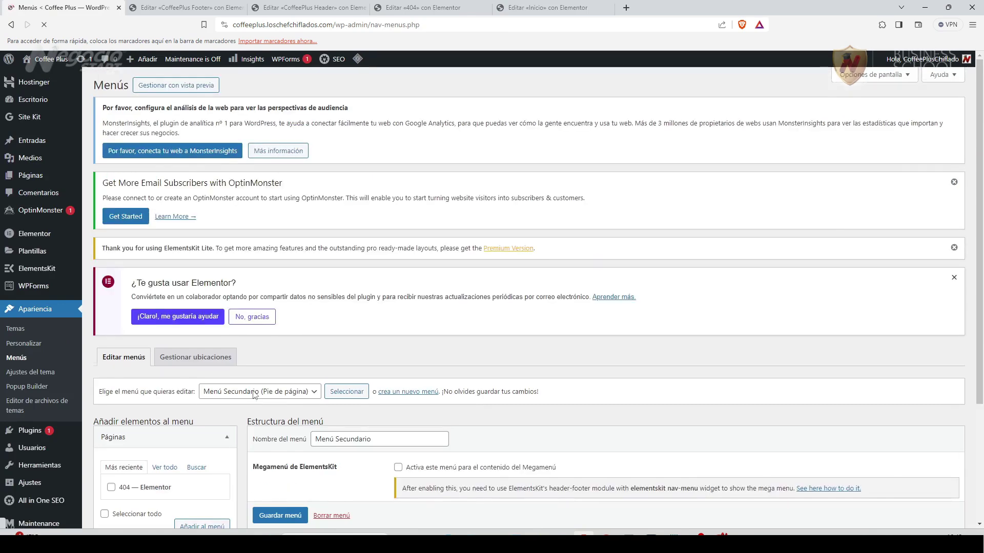
pyautogui.scroll(-3, 253, 395)
pyautogui.click(318, 236)
pyautogui.click(289, 247)
pyautogui.click(349, 233)
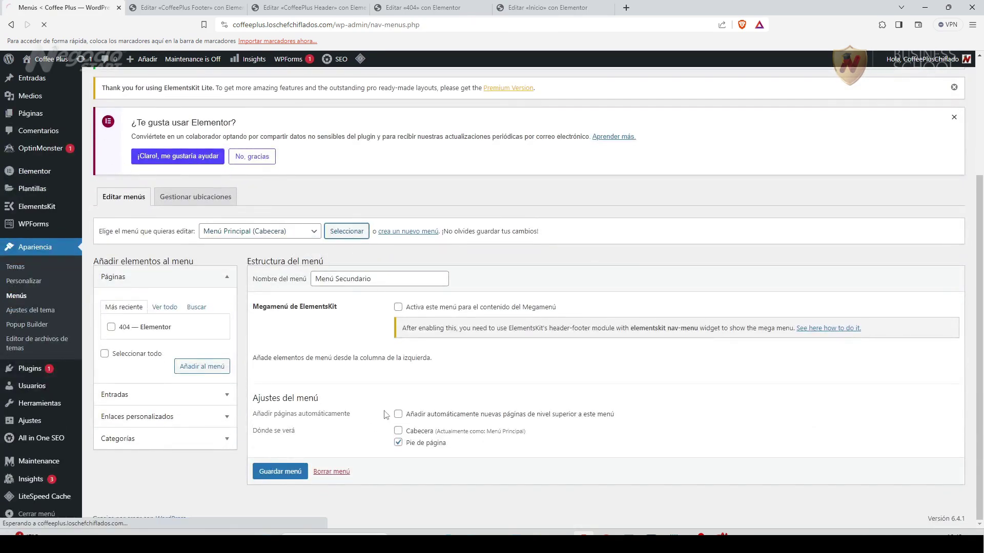
# Change the Servicios link URL to the lowercase #servicios anchor and save the menu.
pyautogui.scroll(-5, 156, 269)
pyautogui.scroll(-1, 261, 363)
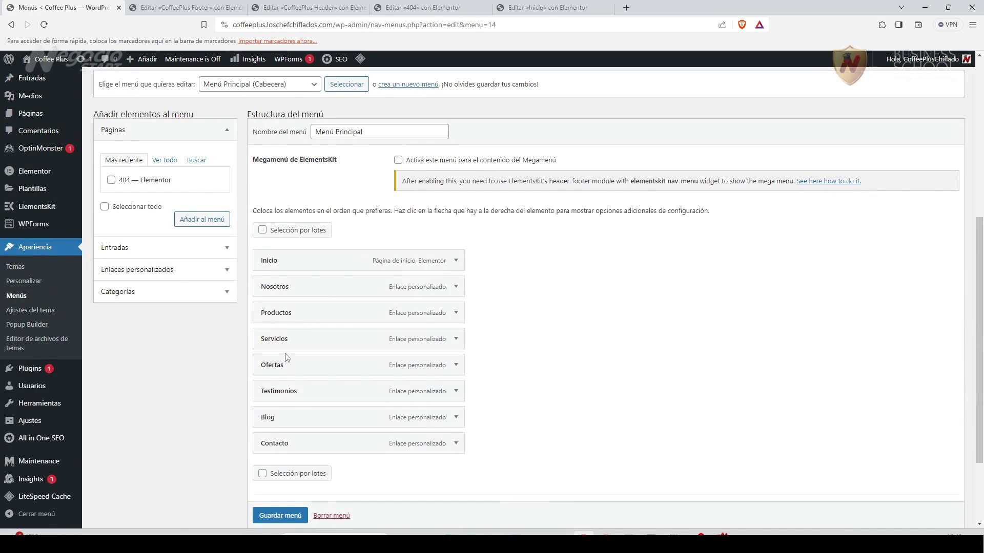
pyautogui.click(457, 340)
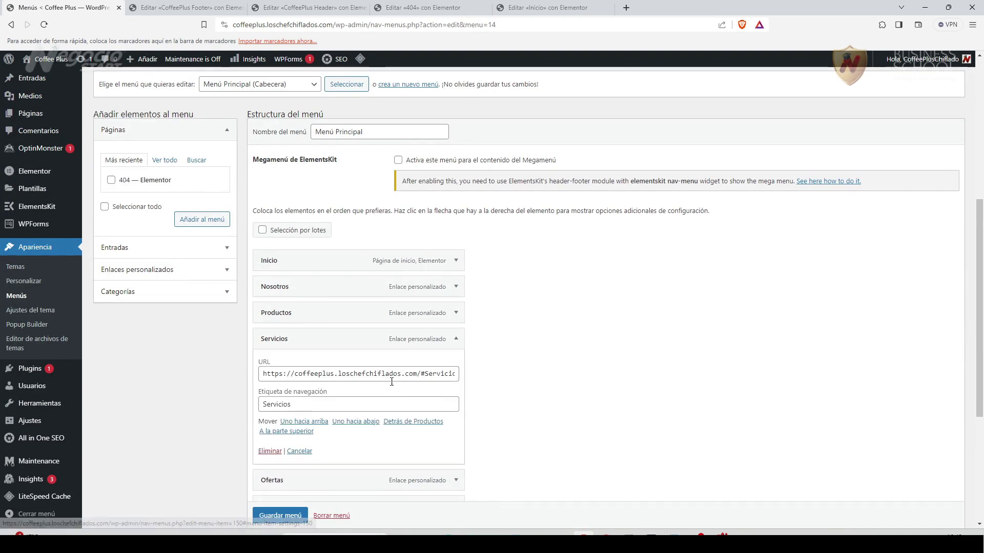
pyautogui.click(430, 374)
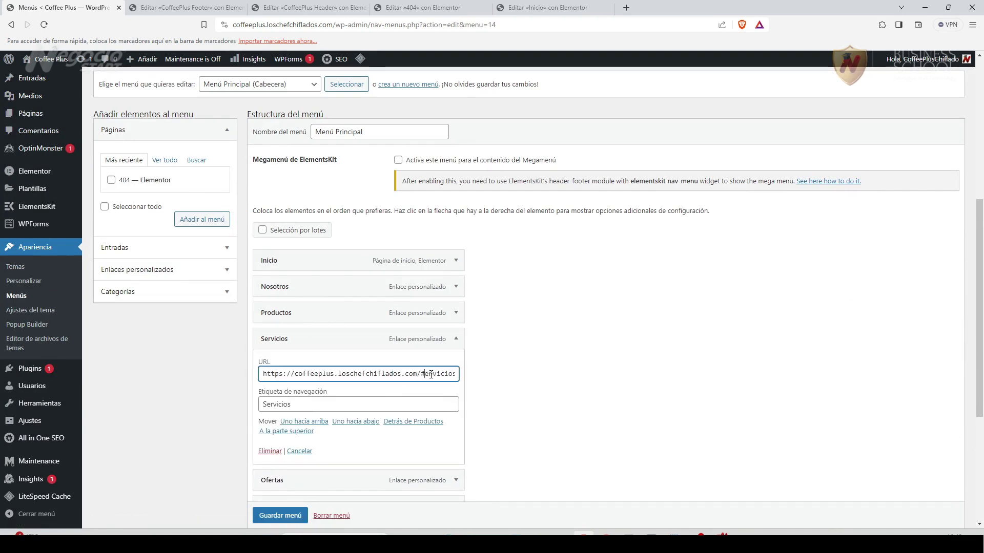
pyautogui.click(474, 385)
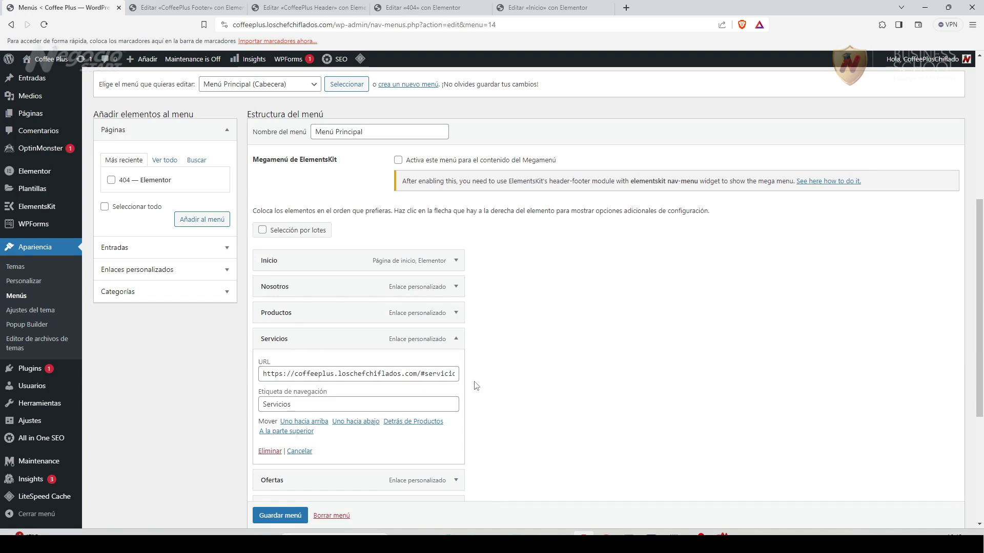
pyautogui.click(455, 339)
pyautogui.scroll(-2, 299, 505)
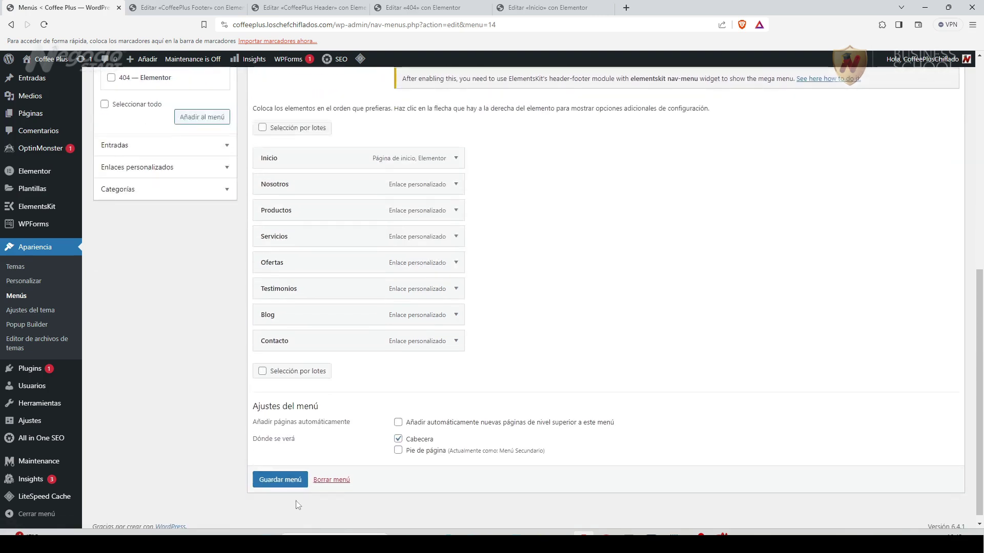
pyautogui.click(276, 479)
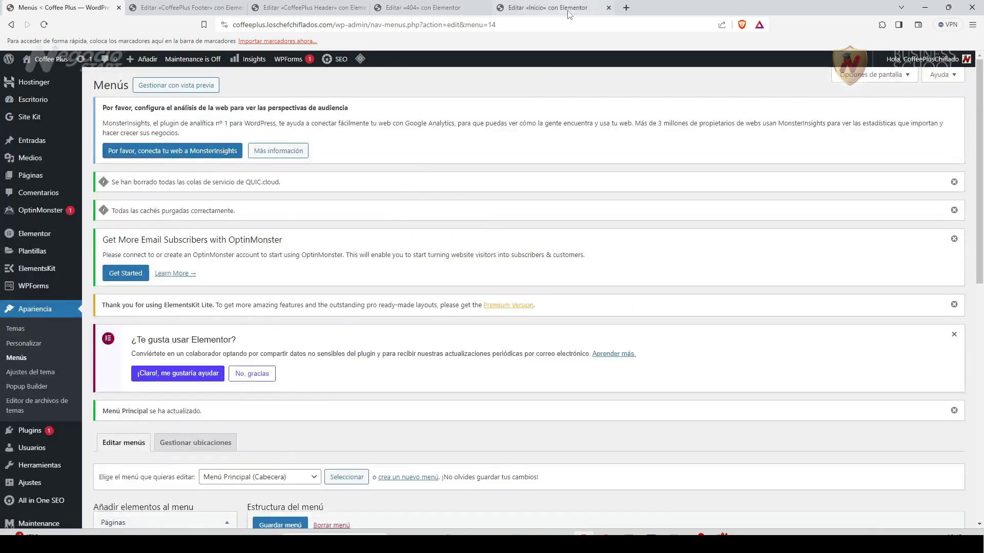
# Refresh the Inicio editor, confirm Servicios has CSS ID 'servicios', then return to the live homepage top.
pyautogui.click(519, 11)
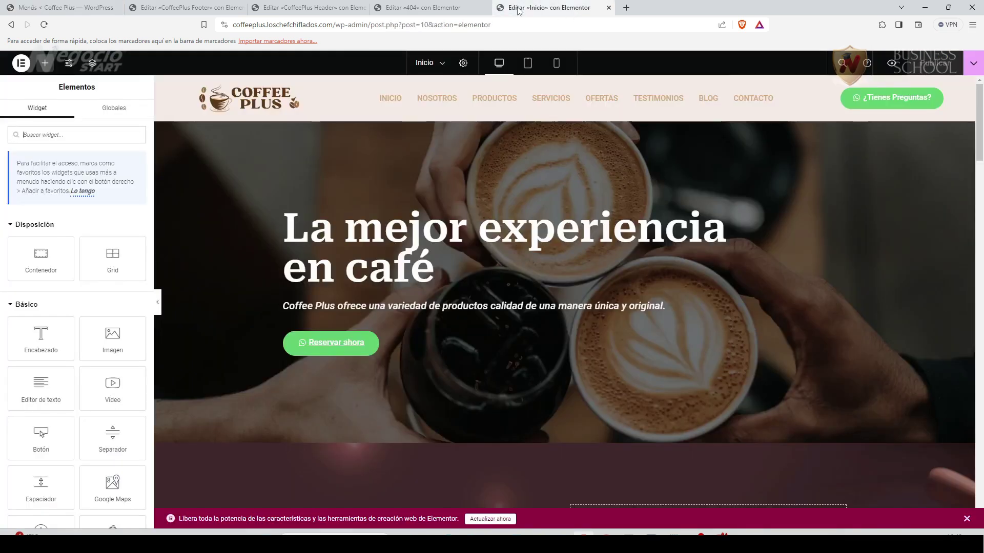
pyautogui.click(44, 25)
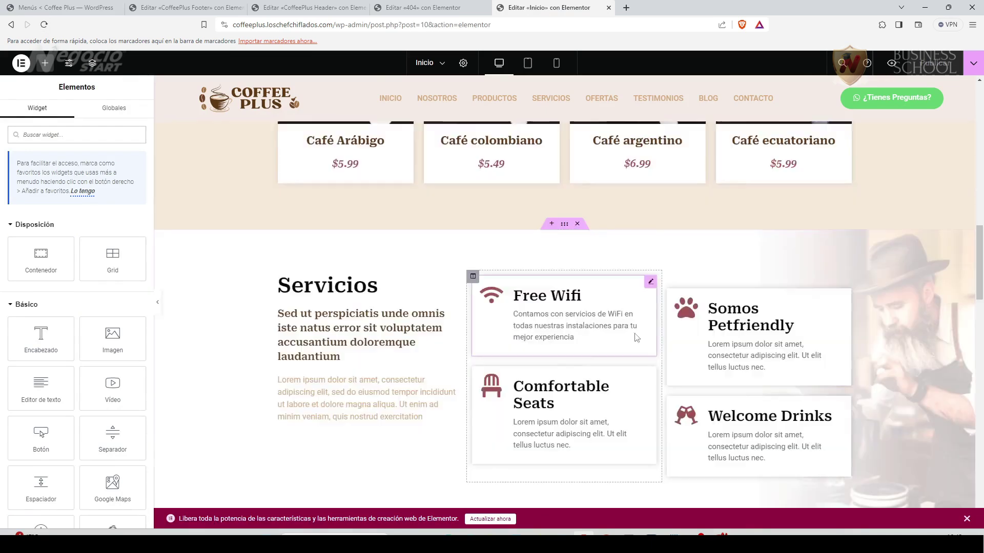
pyautogui.click(564, 225)
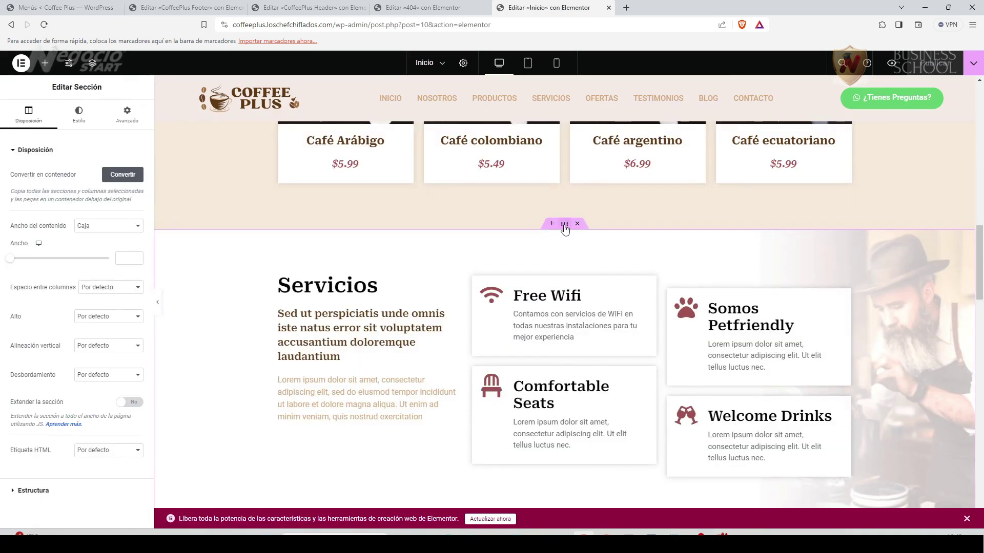
pyautogui.click(127, 115)
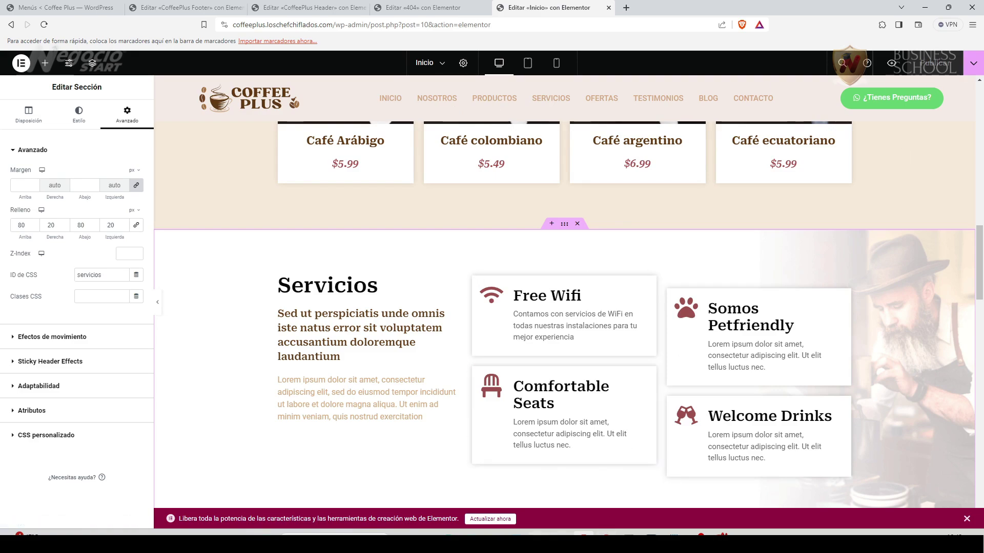
pyautogui.click(495, 520)
pyautogui.click(320, 67)
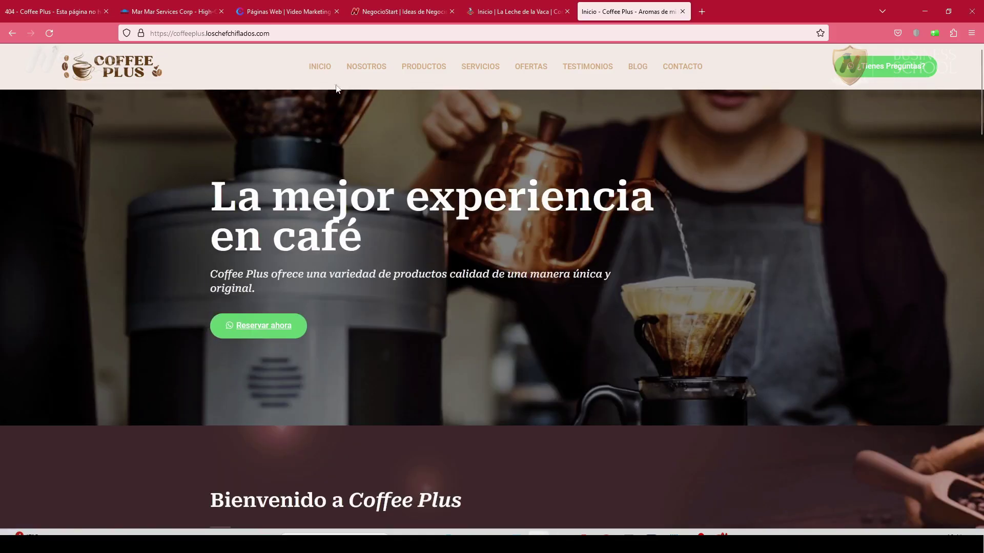
# Follow the NOSOTROS, PRODUCTOS, SERVICIOS, OFERTAS, TESTIMONIOS, BLOG and CONTACTO links, confirming each reaches its section.
pyautogui.click(364, 69)
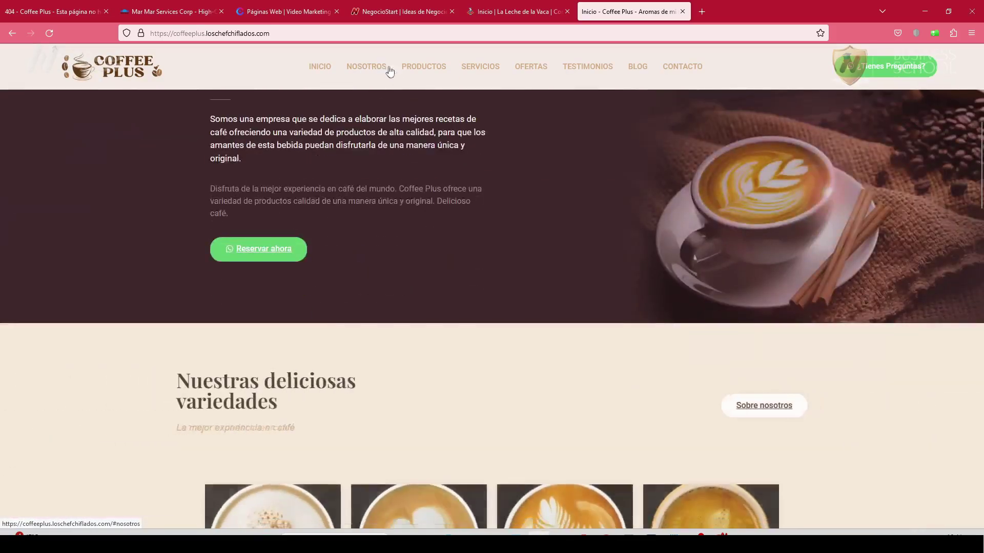
pyautogui.click(420, 69)
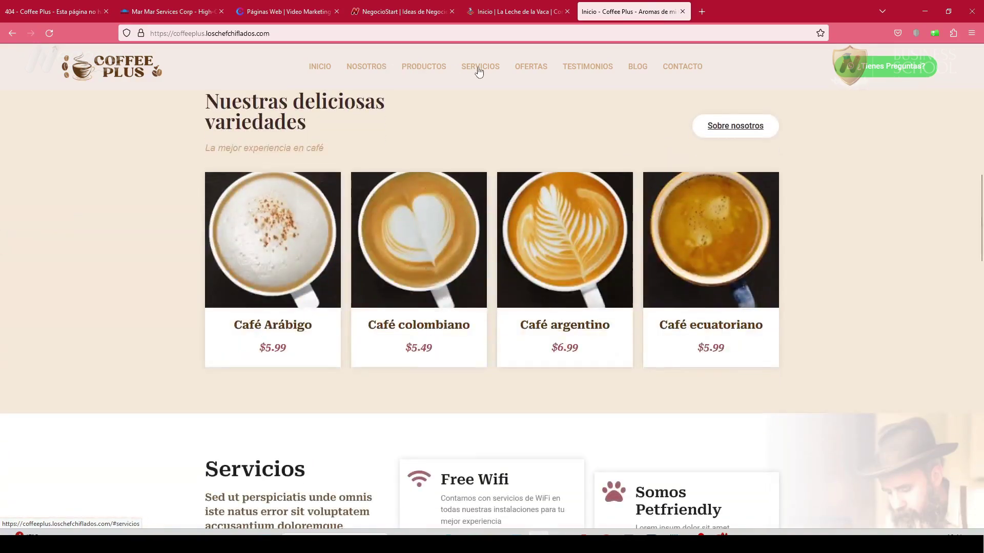
pyautogui.click(477, 69)
pyautogui.click(533, 70)
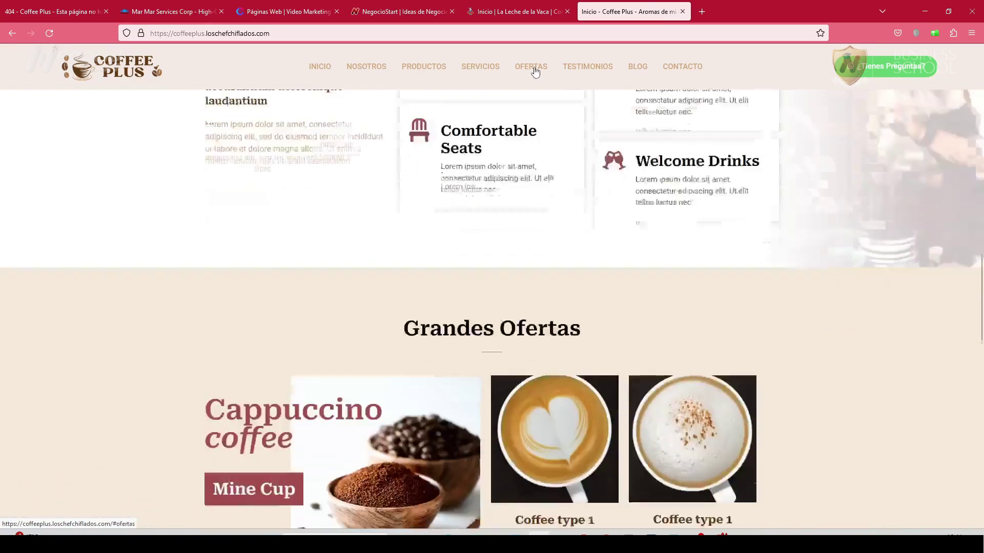
pyautogui.click(609, 71)
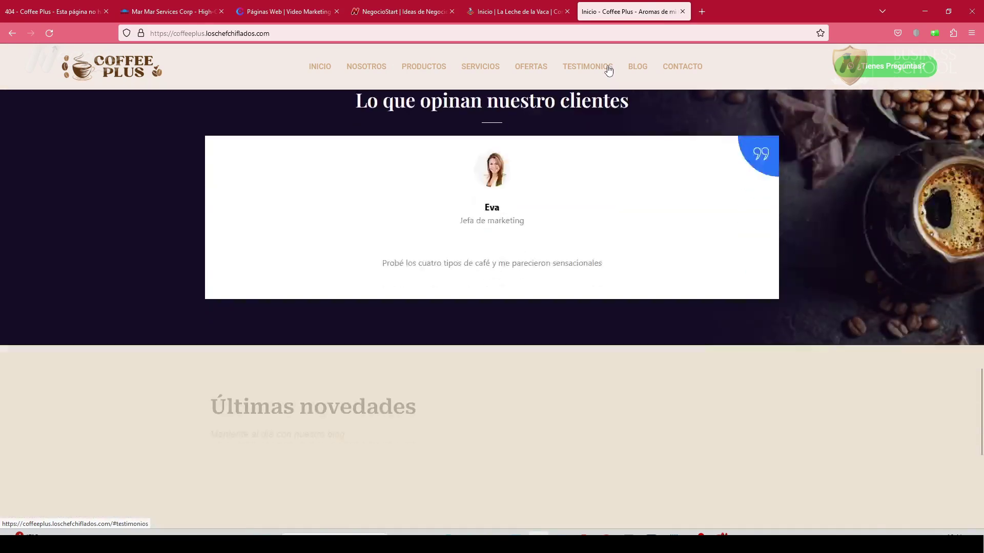
pyautogui.click(634, 71)
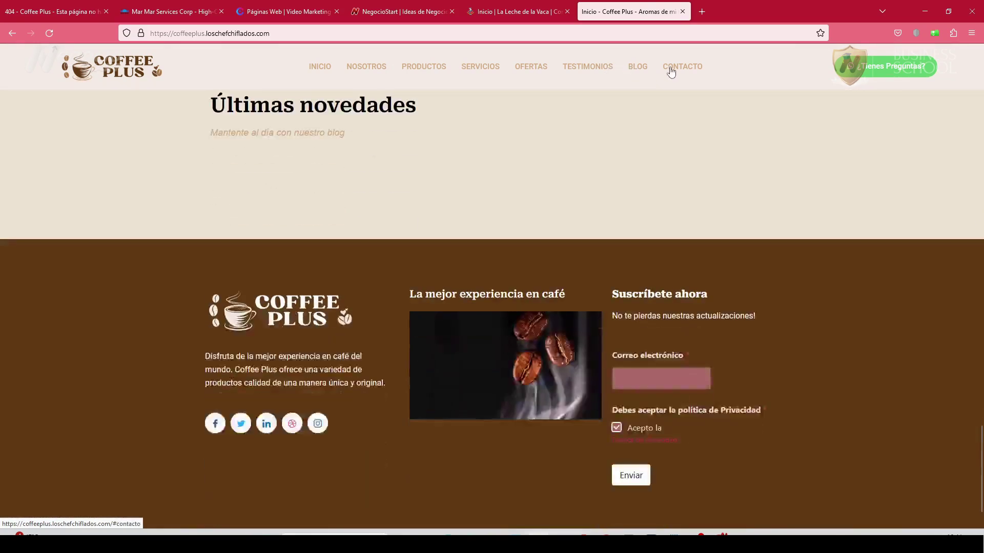
pyautogui.click(678, 71)
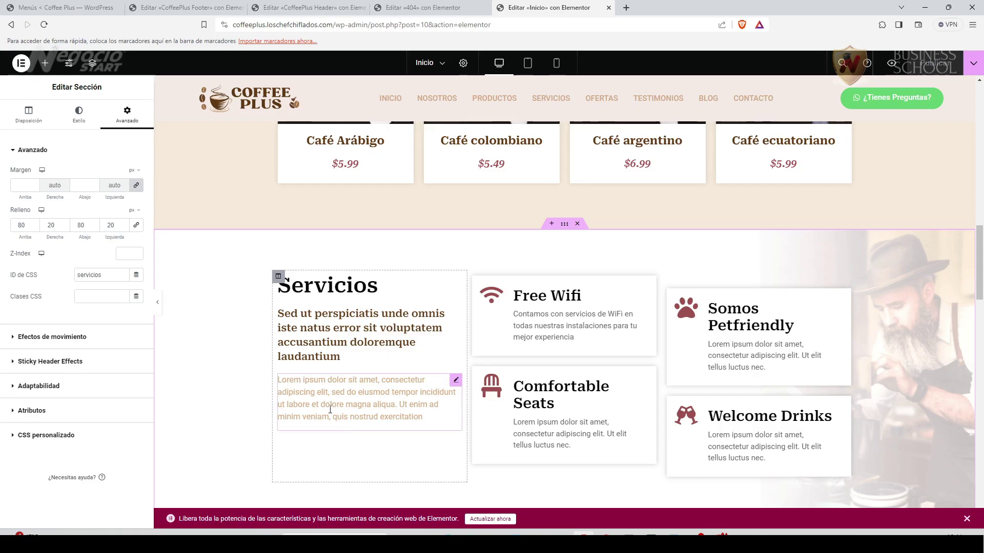
pyautogui.scroll(2, 569, 317)
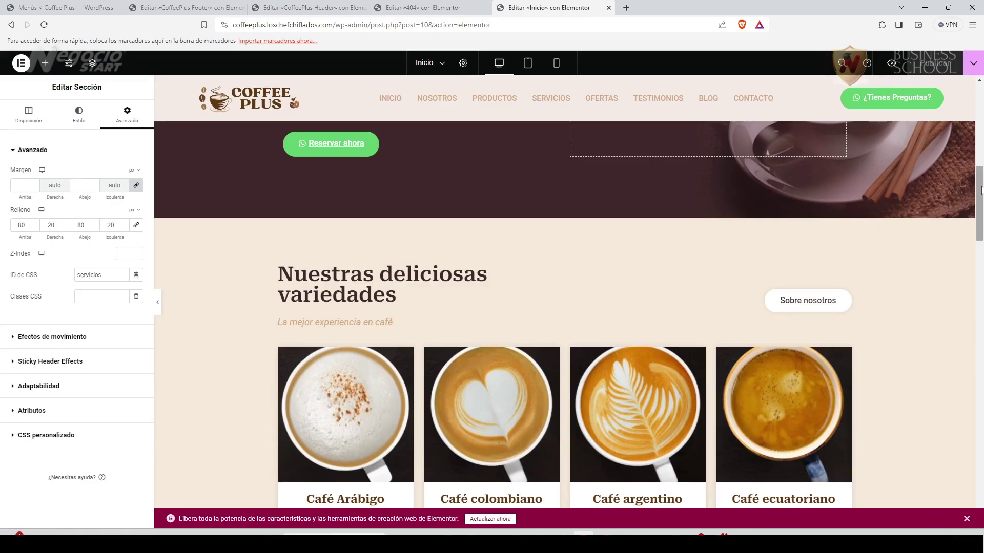
pyautogui.scroll(-20, 732, 341)
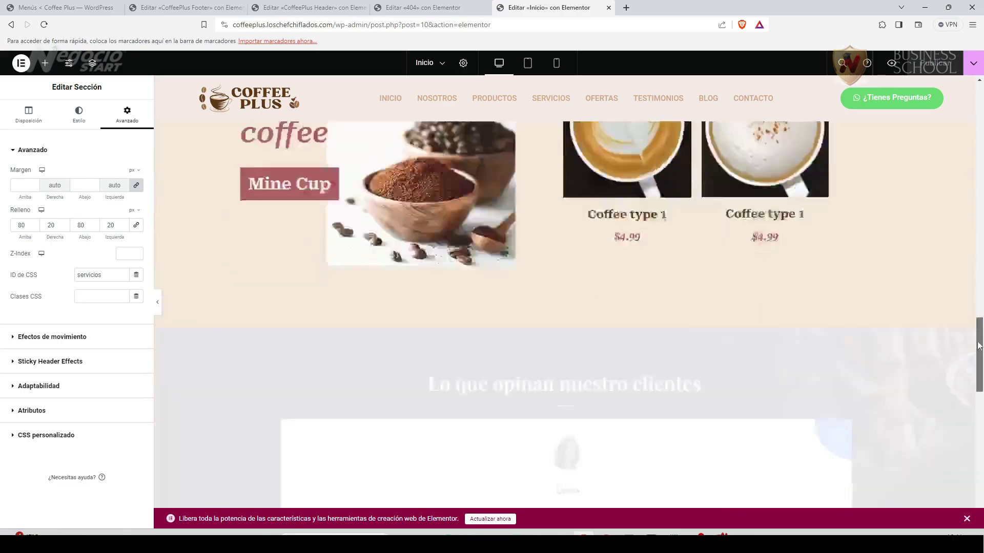
# Search the widgets for 'form' and drop a WPForms widget into the empty section above the footer.
pyautogui.scroll(-5, 731, 337)
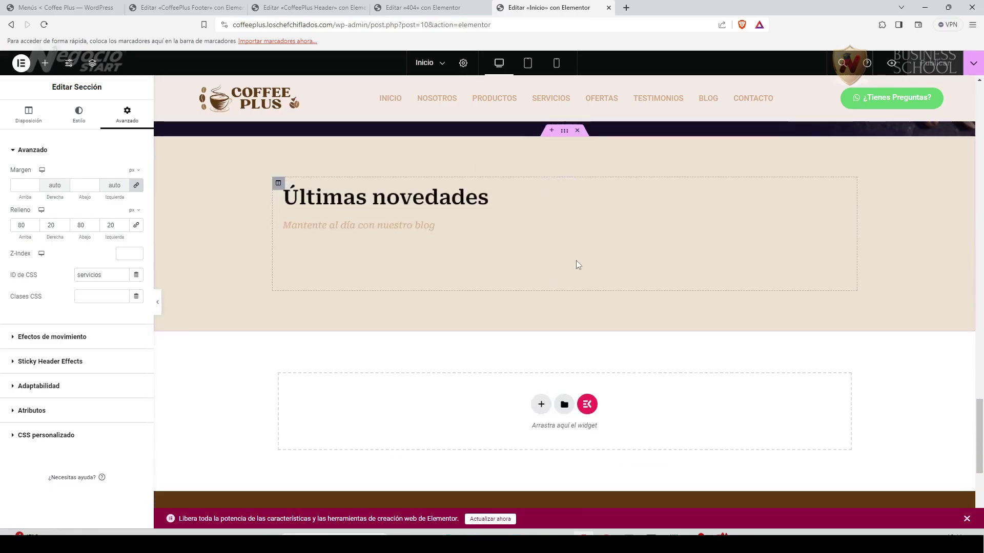
pyautogui.scroll(-2, 565, 252)
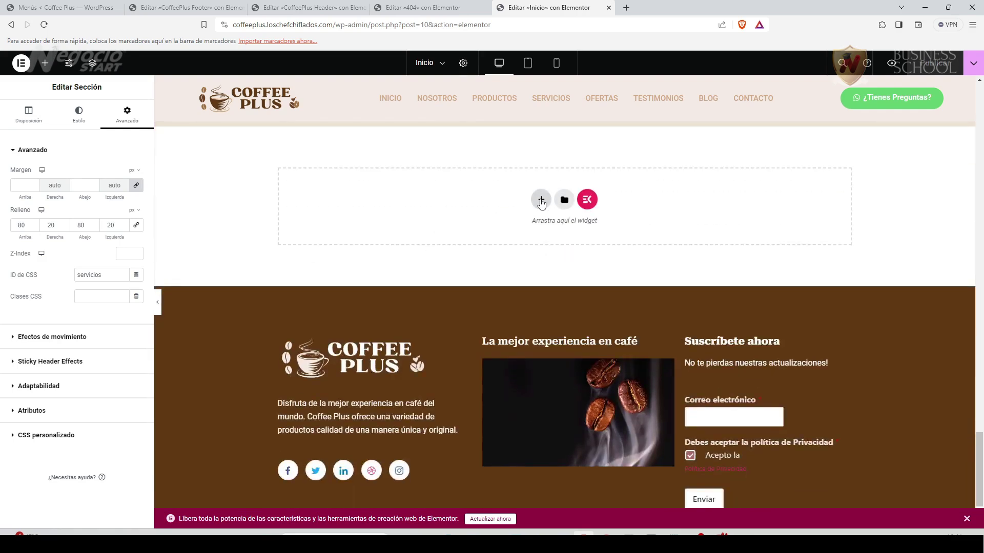
pyautogui.click(48, 63)
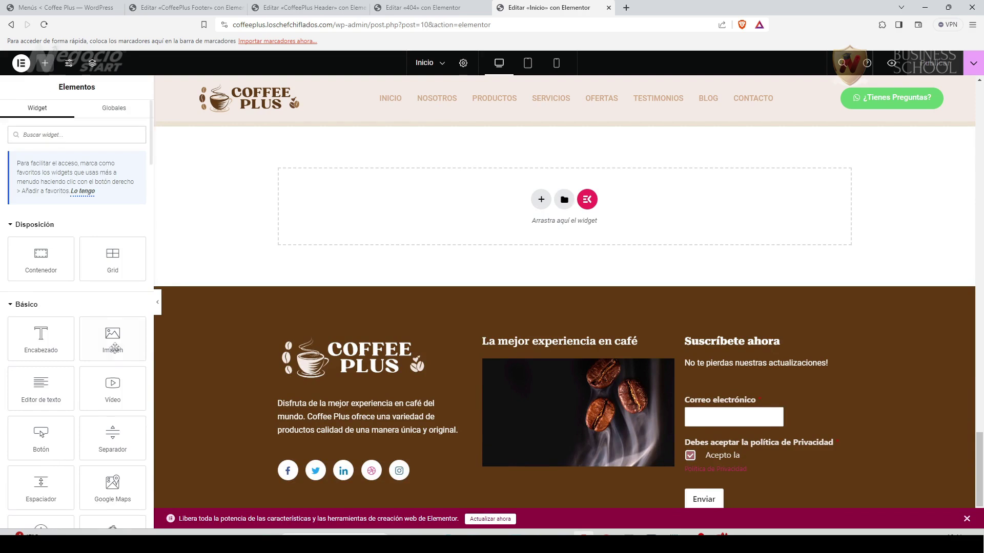
pyautogui.write('form')
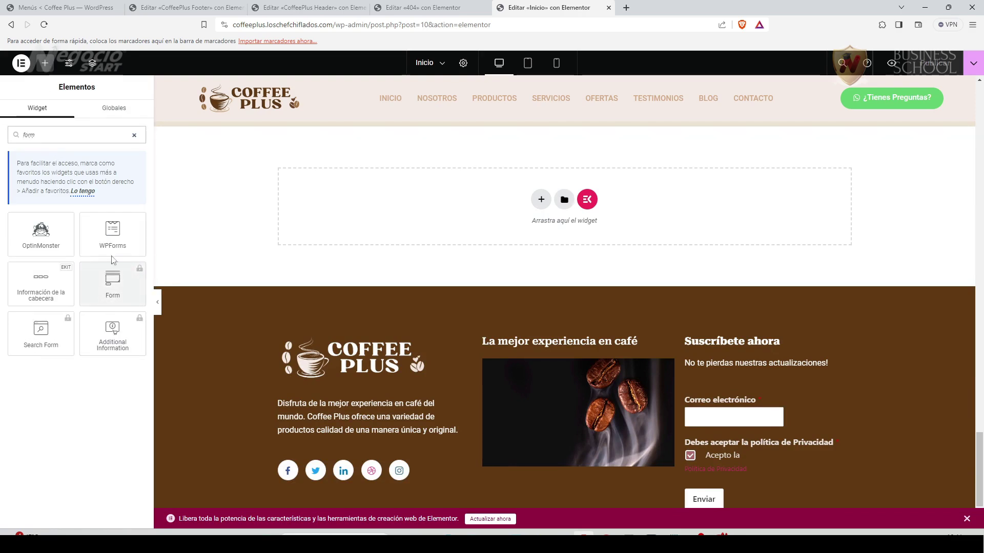
pyautogui.moveTo(113, 234); pyautogui.dragTo(569, 213)
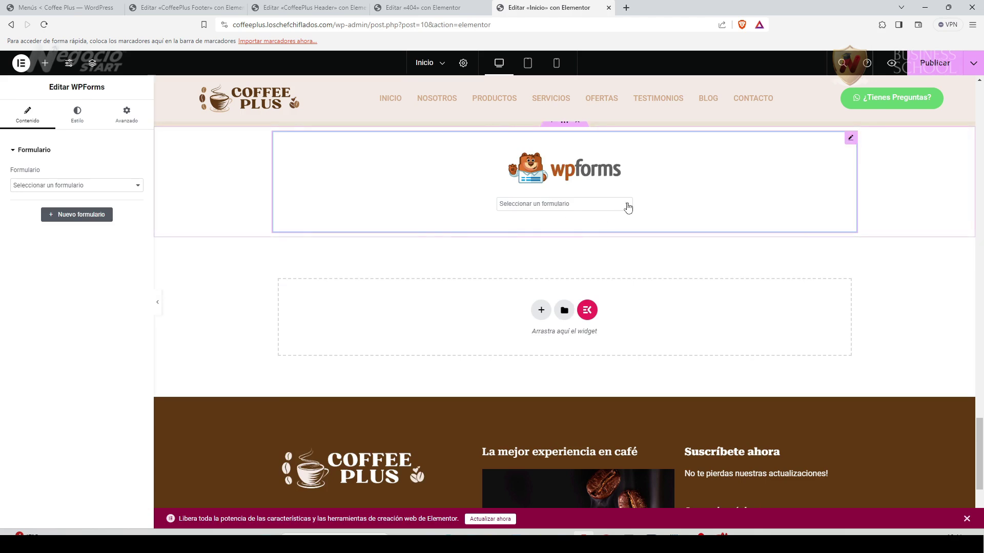
# Create a new form from the Formulario de contacto simple template.
pyautogui.click(101, 216)
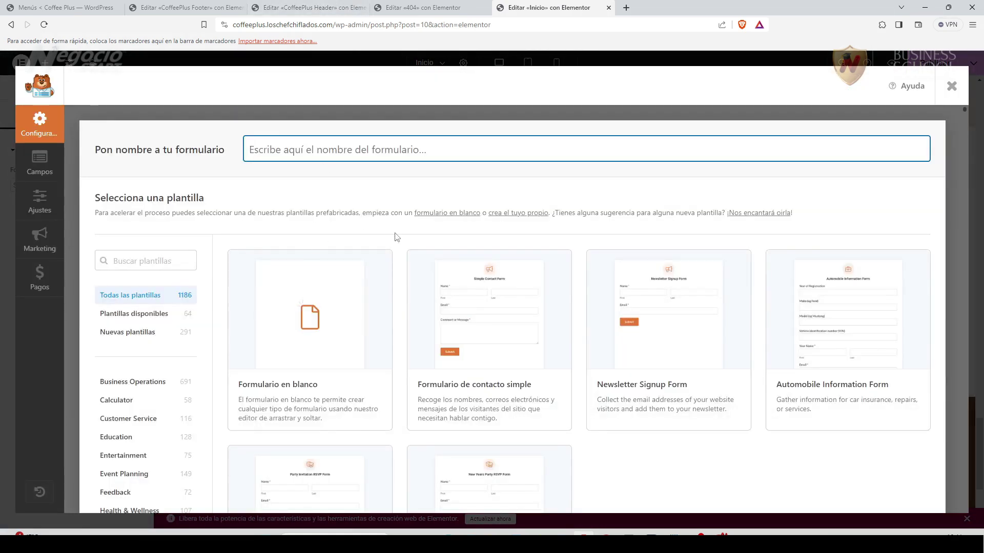
pyautogui.moveTo(447, 353)
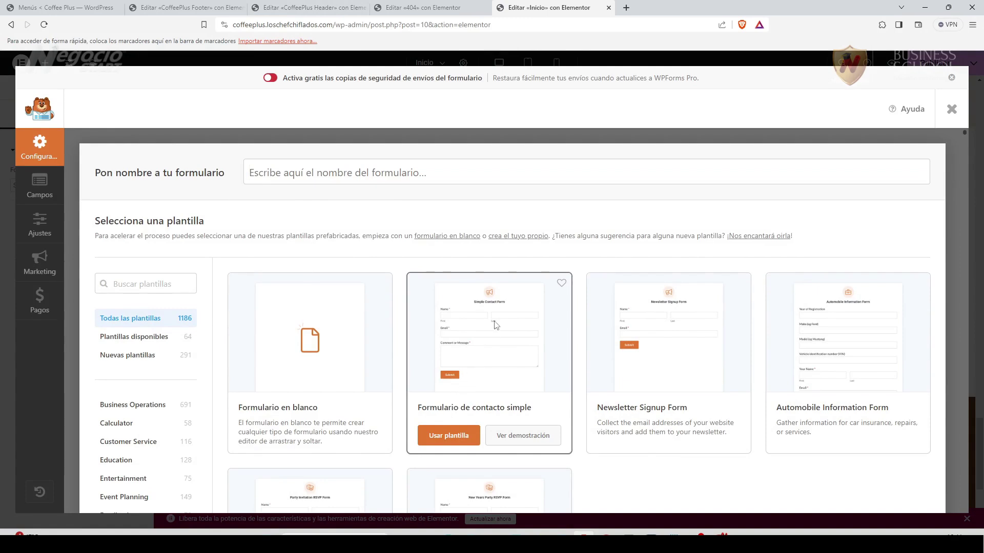
pyautogui.click(459, 439)
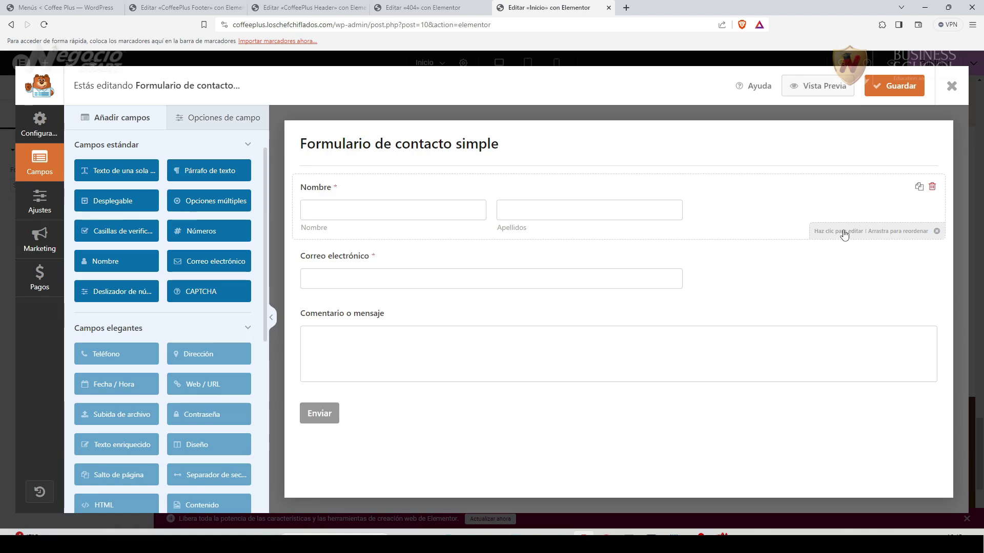
# Set the Nombre field to first name only and make Comentario o mensaje required.
pyautogui.click(832, 259)
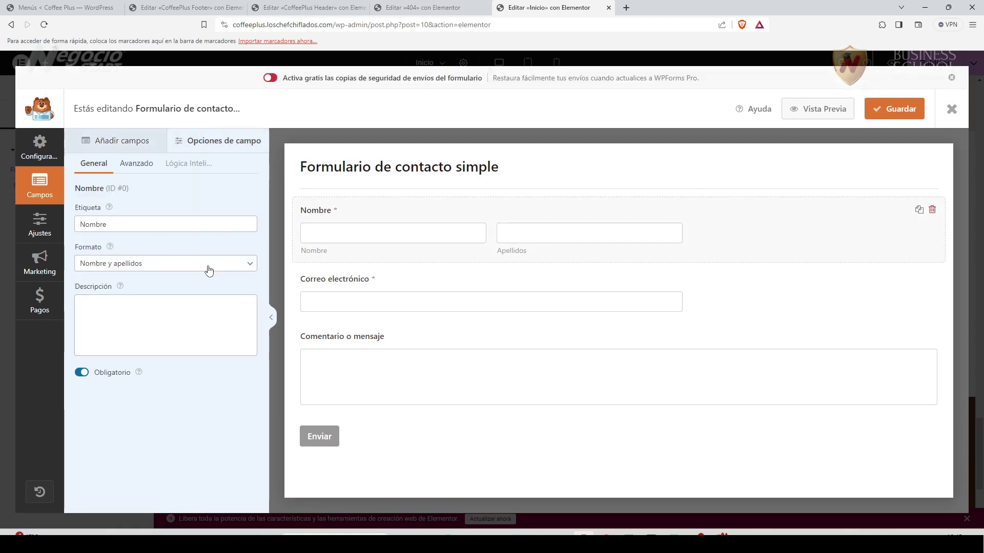
pyautogui.click(230, 264)
pyautogui.click(115, 277)
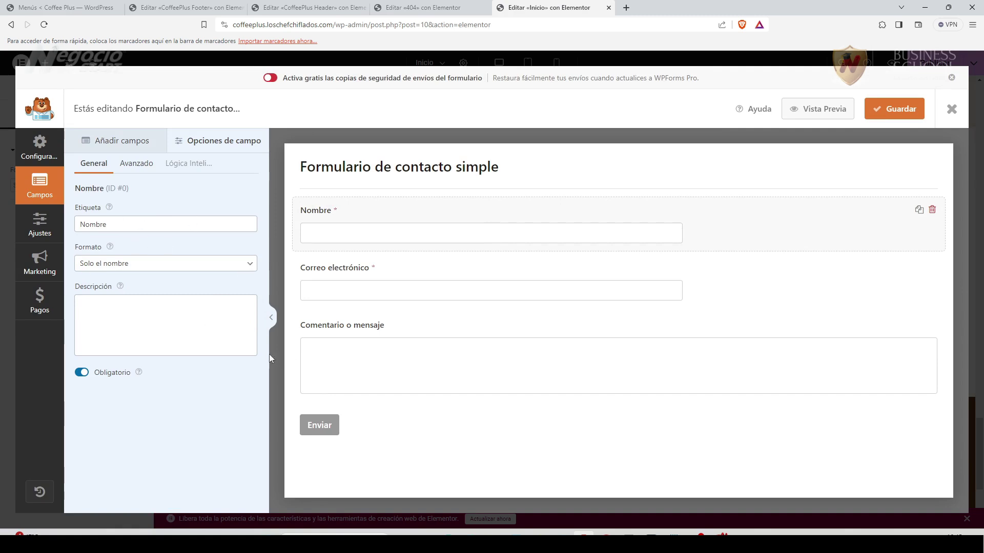
pyautogui.click(838, 400)
pyautogui.click(83, 333)
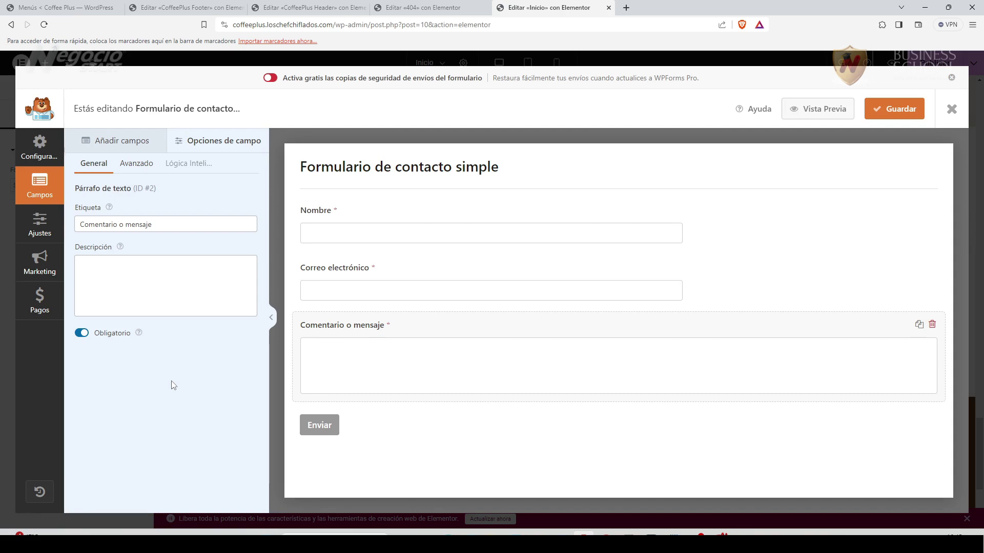
pyautogui.click(39, 224)
pyautogui.click(40, 186)
pyautogui.click(125, 142)
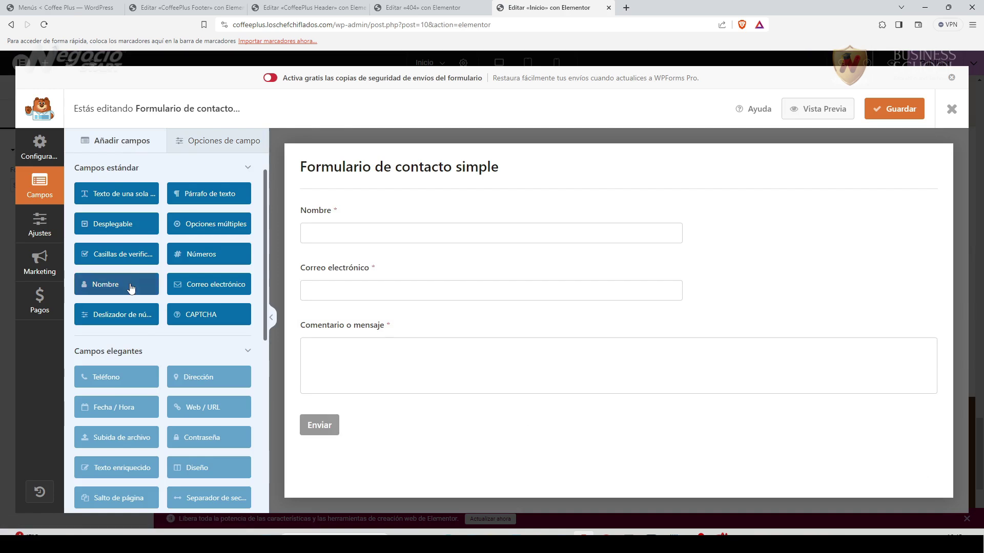
# Add a required checkbox 'Debes aceptar la política de Privacidad' with one pre-checked 'Acepta' option.
pyautogui.moveTo(119, 257); pyautogui.dragTo(351, 435)
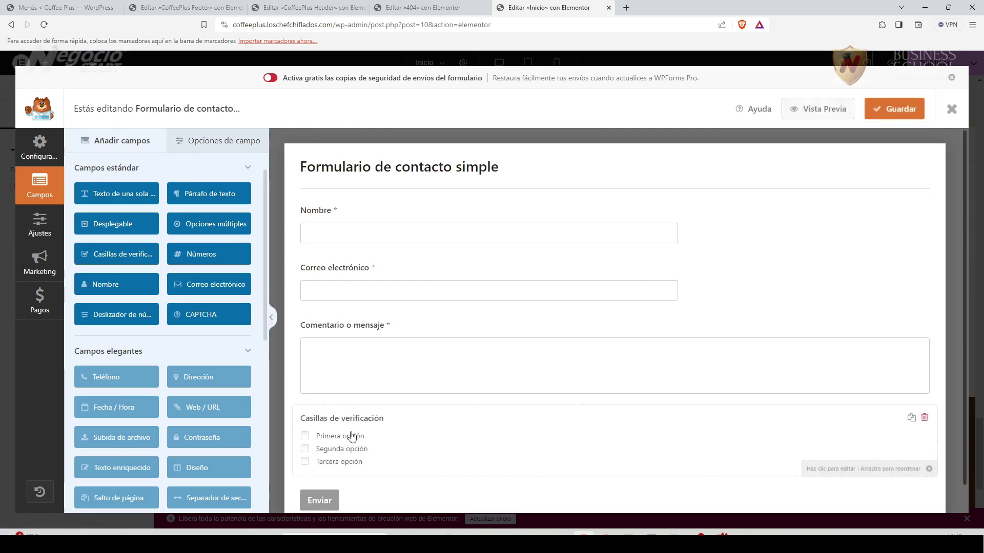
pyautogui.click(323, 435)
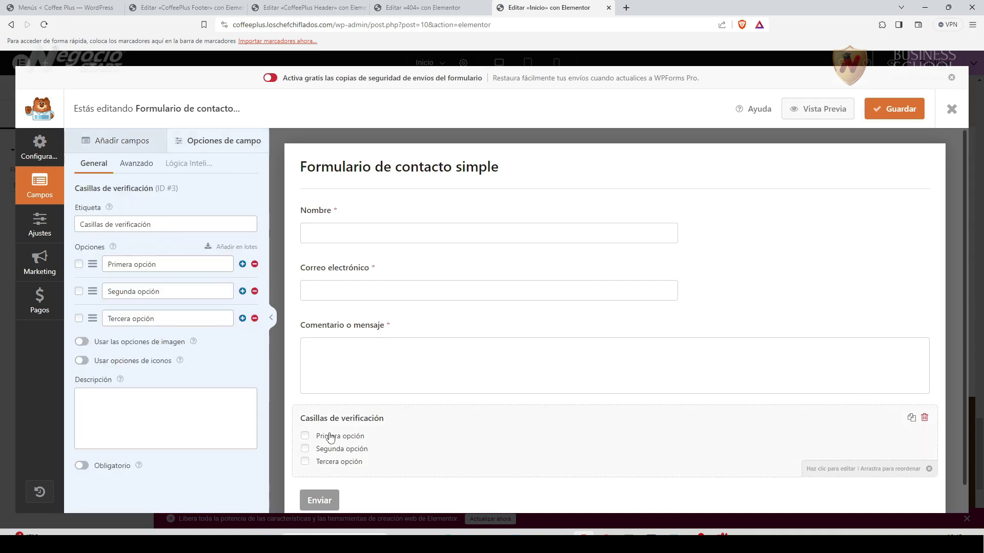
pyautogui.click(255, 291)
pyautogui.click(254, 291)
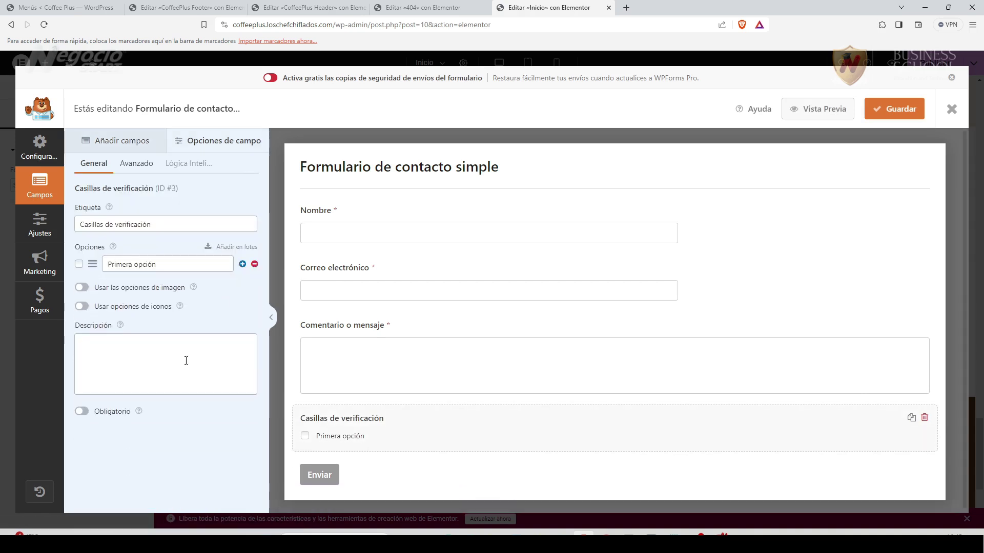
pyautogui.tripleClick(140, 227)
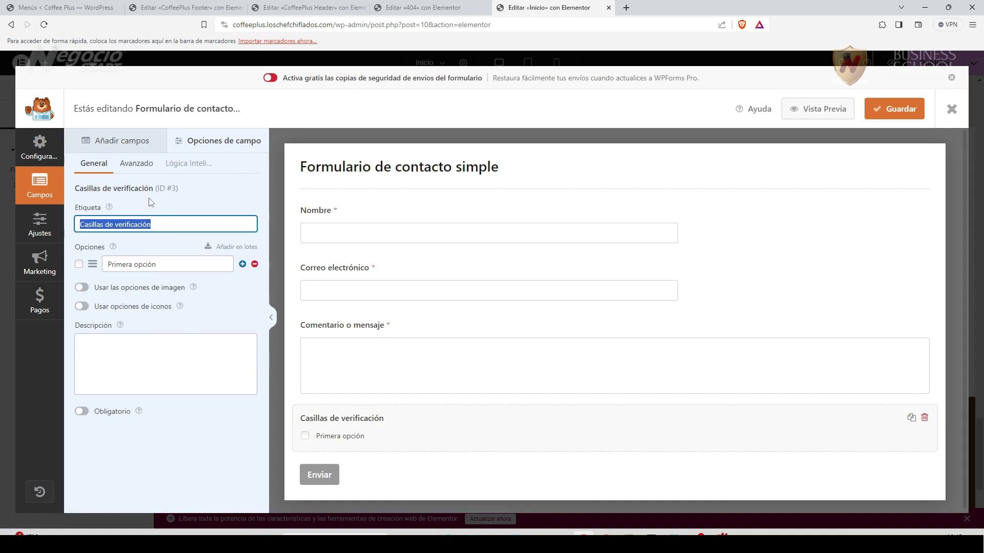
pyautogui.write('Debes aceptar la pol´pitica')
pyautogui.press('BackSpace')
pyautogui.press('BackSpace')
pyautogui.press('BackSpace')
pyautogui.press('BackSpace')
pyautogui.press('BackSpace')
pyautogui.press('BackSpace')
pyautogui.press('BackSpace')
pyautogui.write('ítica de Privacidad')
pyautogui.tripleClick(109, 263)
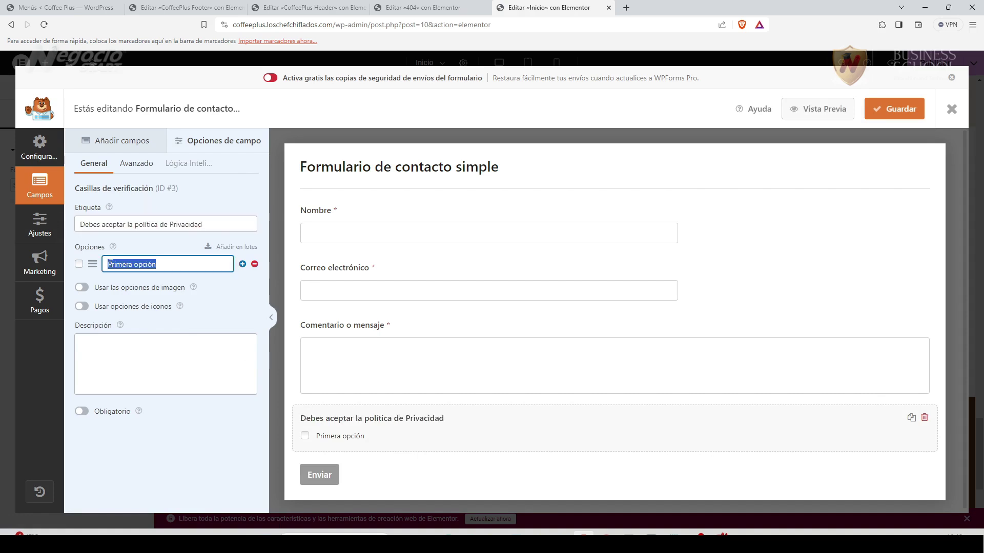
pyautogui.write('Acepta la')
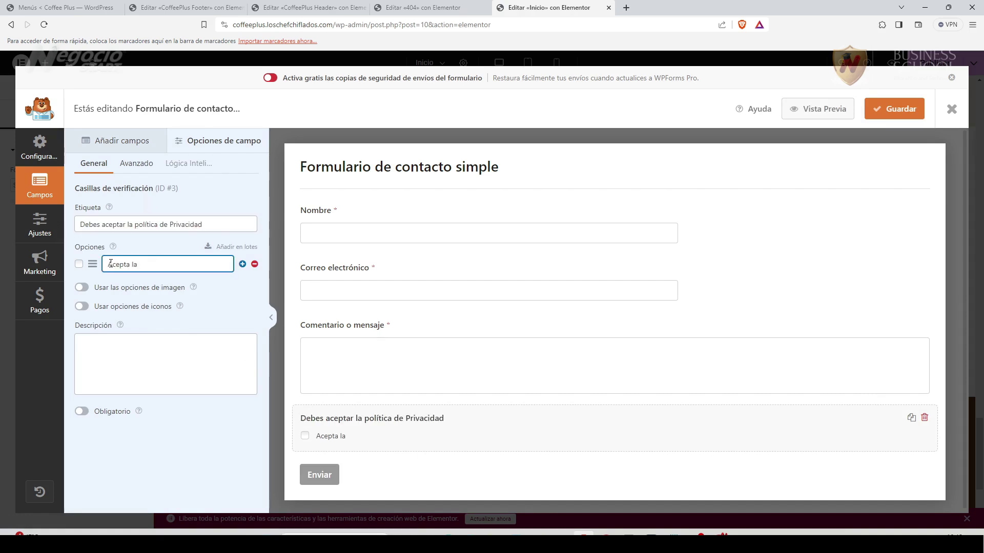
pyautogui.click(79, 264)
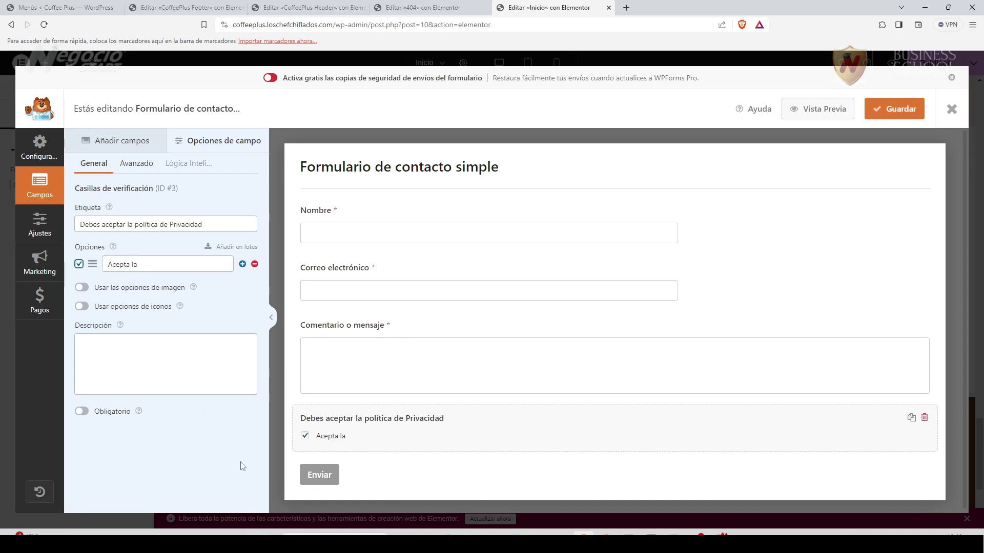
pyautogui.click(83, 412)
# Copy the privacy-policy link HTML from the online HTML editor.
pyautogui.hotkey('alt', 'Tab')
pyautogui.click(689, 10)
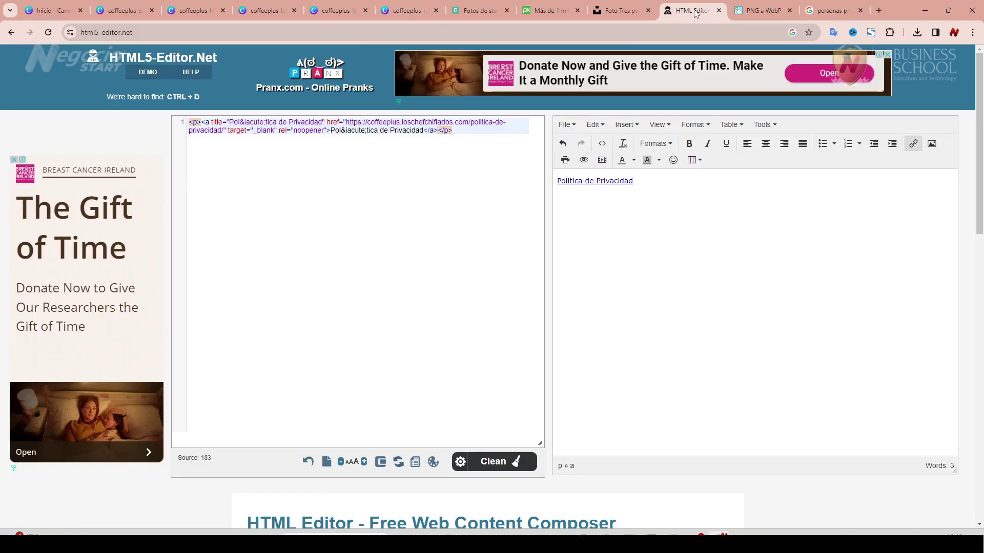
pyautogui.moveTo(200, 123); pyautogui.dragTo(438, 131)
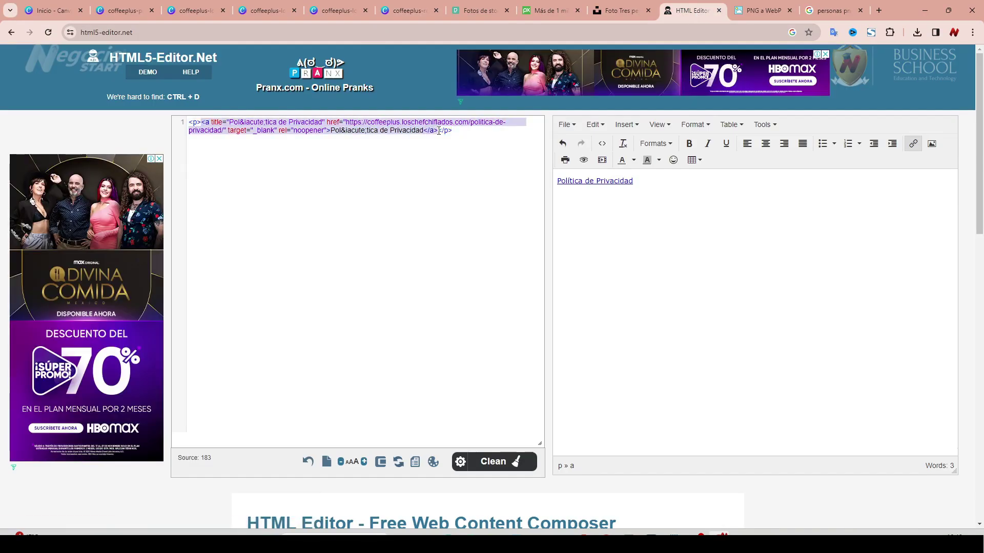
pyautogui.rightClick(432, 132)
pyautogui.click(478, 178)
pyautogui.hotkey('alt', 'Tab')
# Paste the Política de Privacidad link into the checkbox's description and save the form.
pyautogui.click(147, 360)
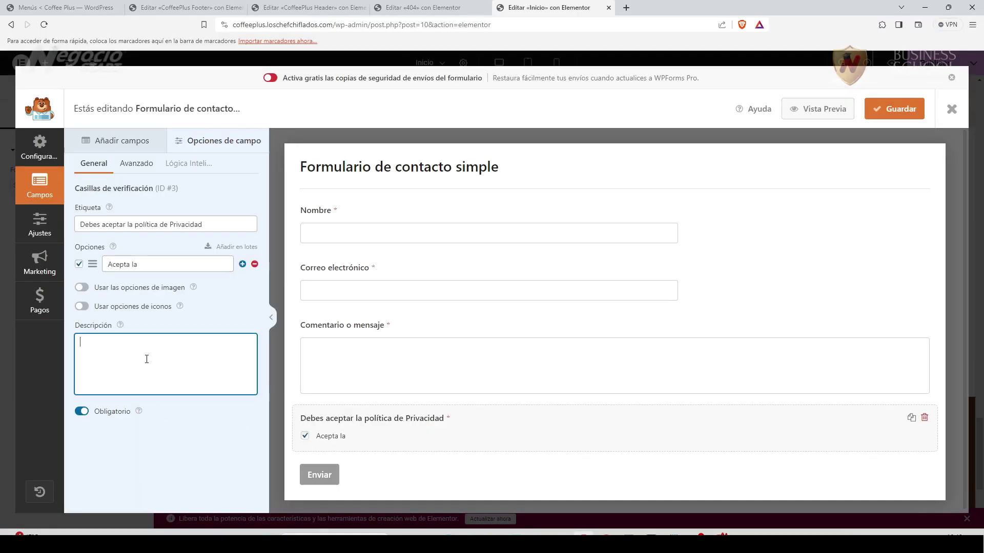
pyautogui.hotkey('ctrl', 'v')
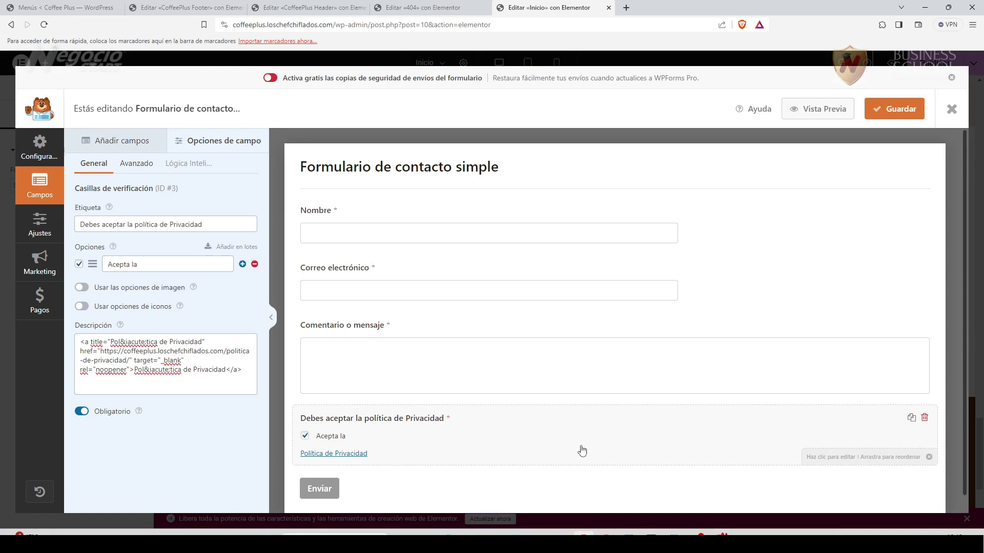
pyautogui.scroll(-1, 580, 449)
pyautogui.scroll(1, 581, 449)
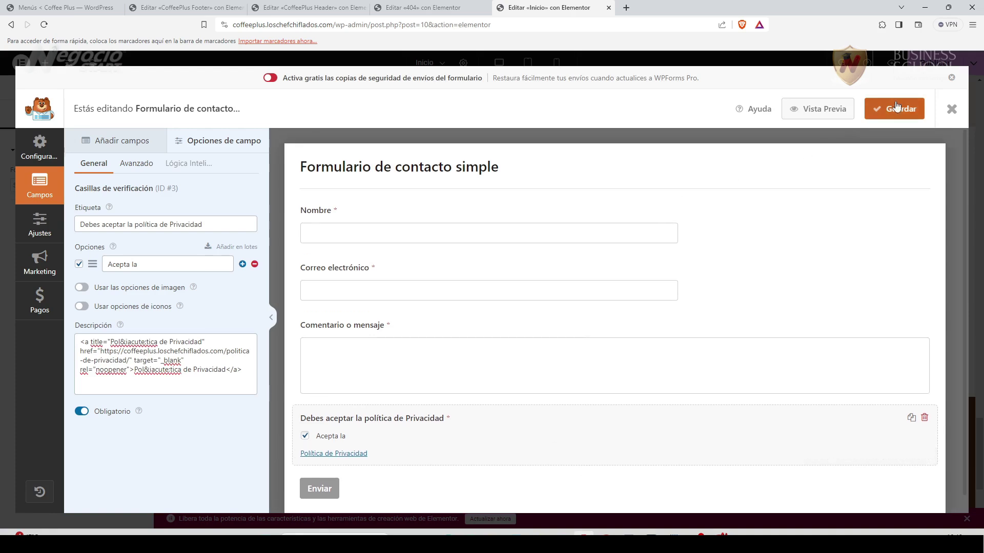
pyautogui.click(907, 109)
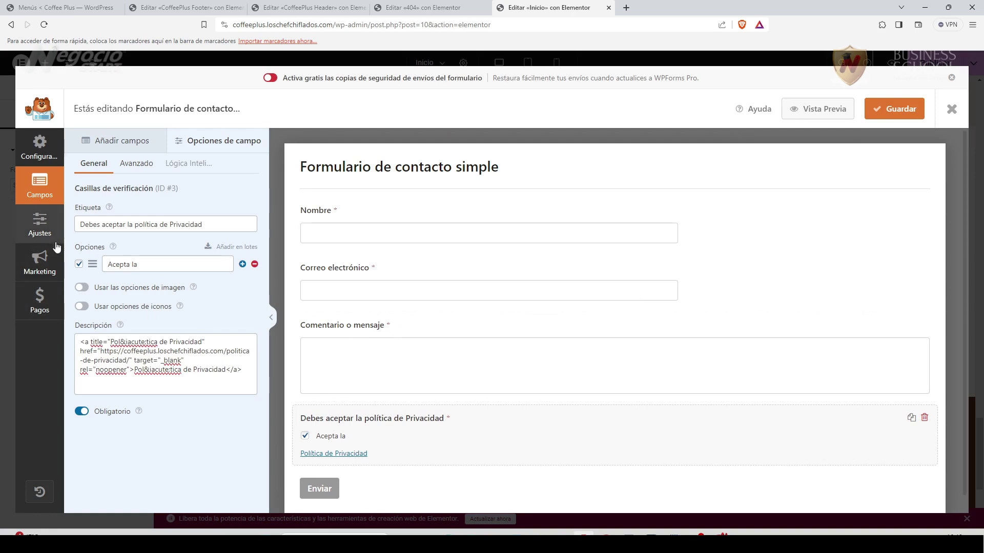
pyautogui.click(41, 220)
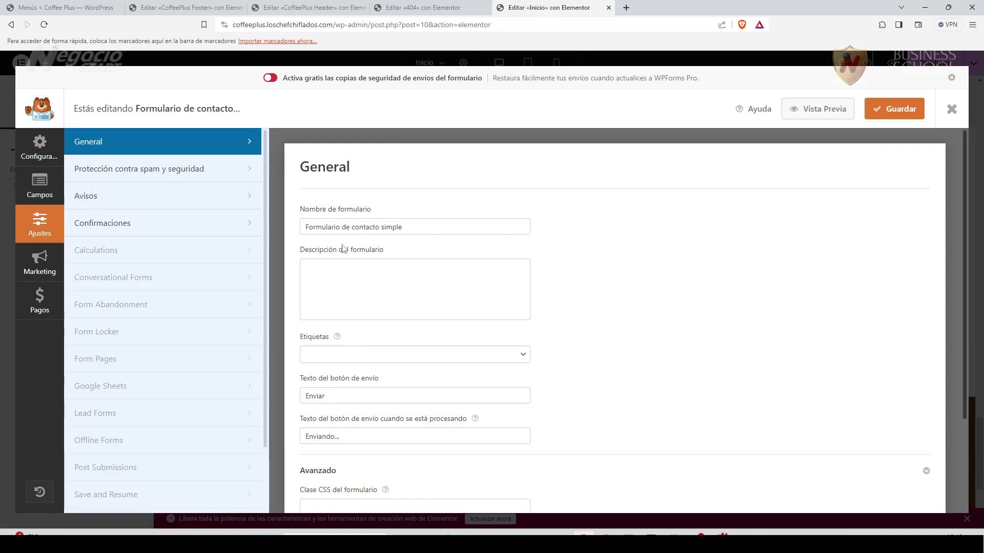
# Change 'simple' to 'completo' in the form name, save, and close the builder.
pyautogui.moveTo(382, 228); pyautogui.dragTo(420, 229)
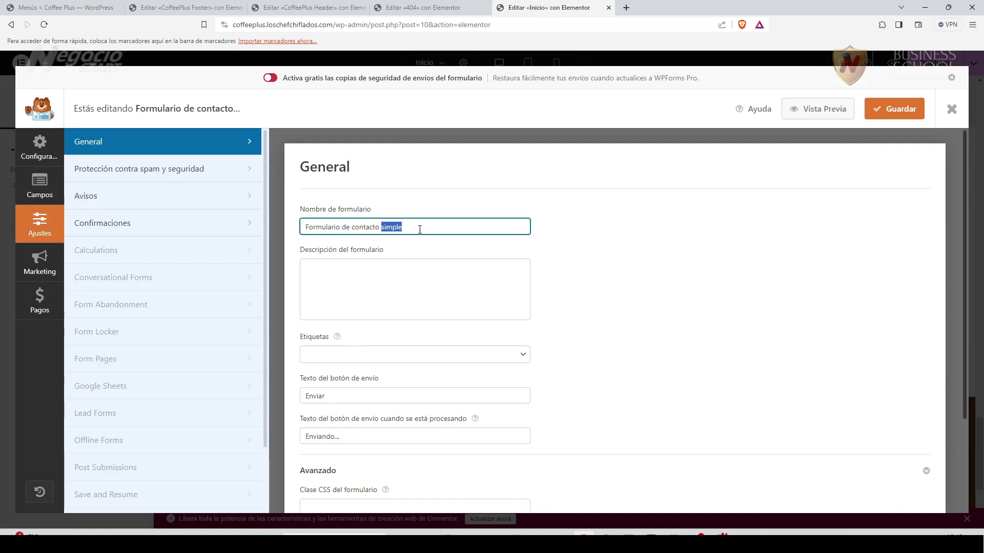
pyautogui.write('completo')
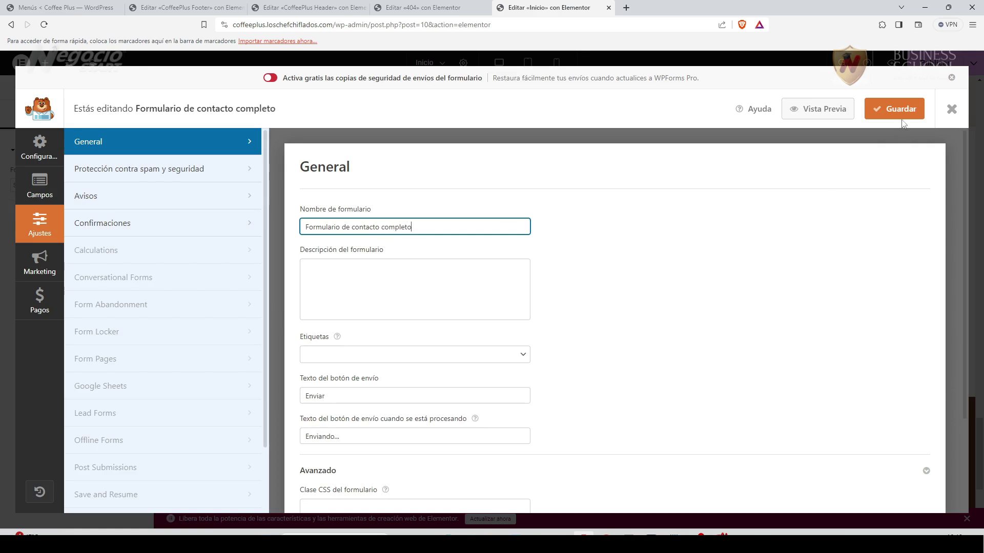
pyautogui.click(901, 115)
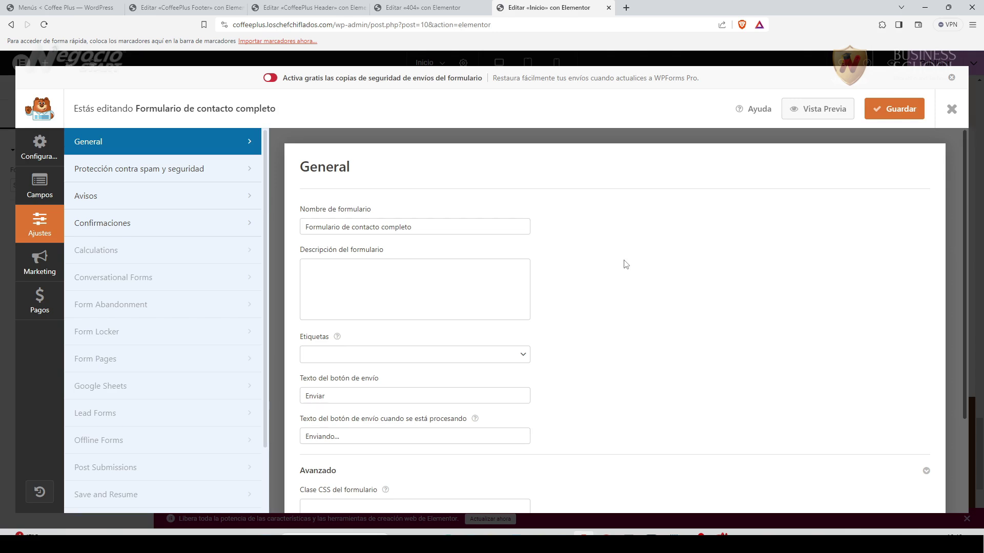
pyautogui.scroll(-3, 546, 395)
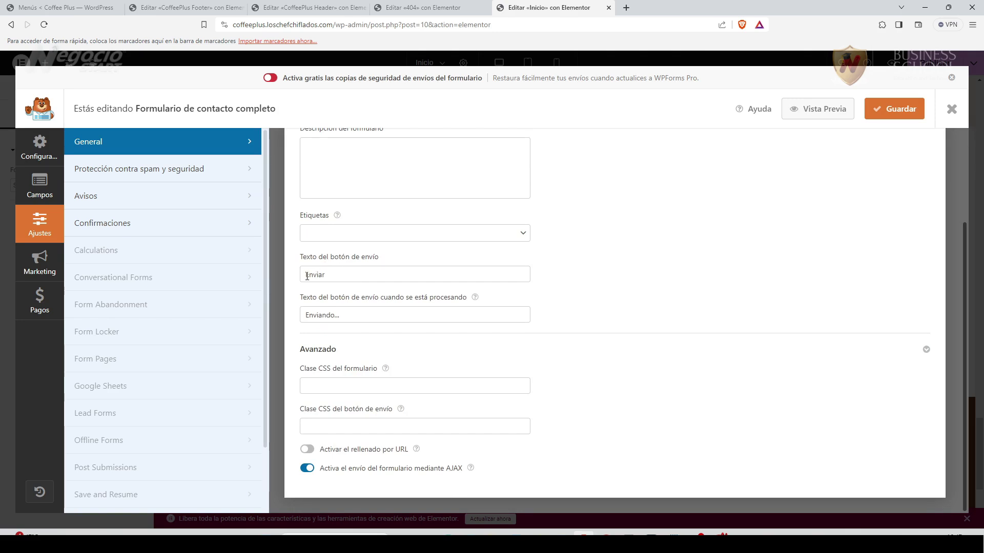
pyautogui.scroll(3, 645, 401)
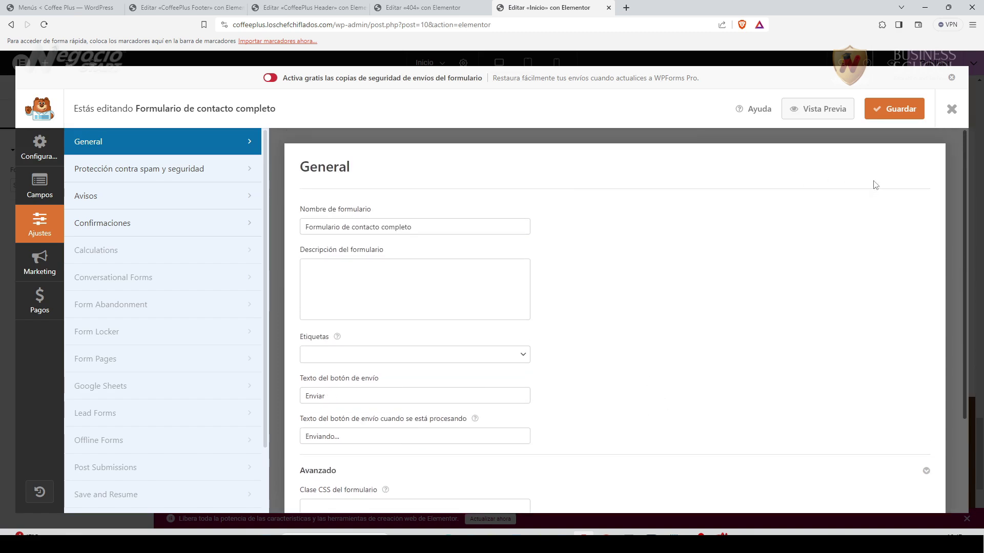
pyautogui.click(951, 108)
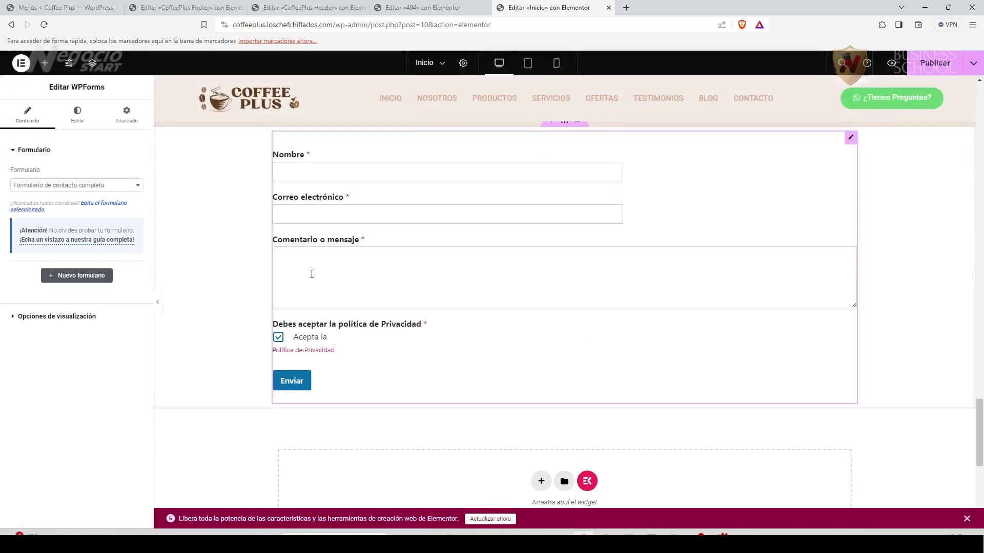
# Add a centred heading '¿Tienes preguntas?' above the contact form.
pyautogui.scroll(2, 204, 323)
pyautogui.scroll(3, 204, 324)
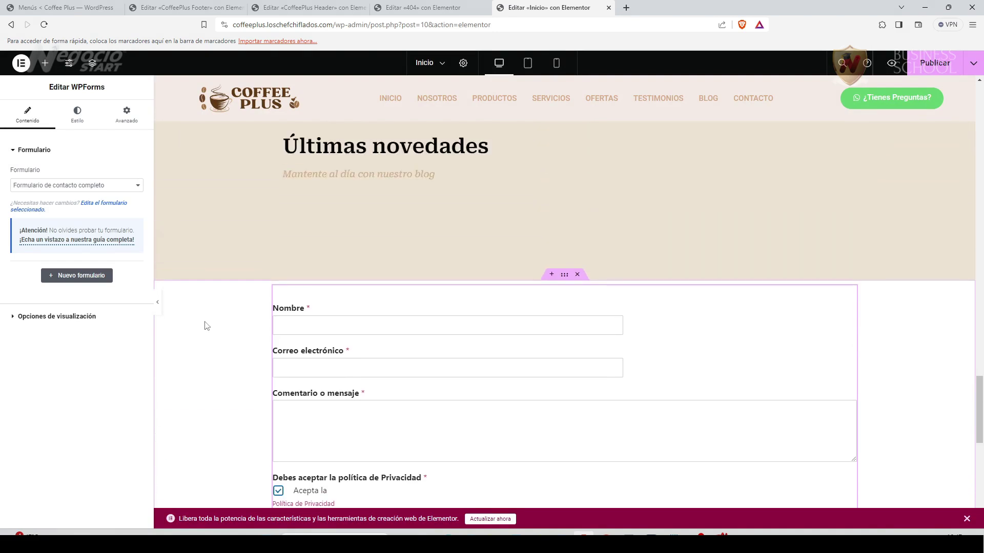
pyautogui.scroll(-4, 207, 326)
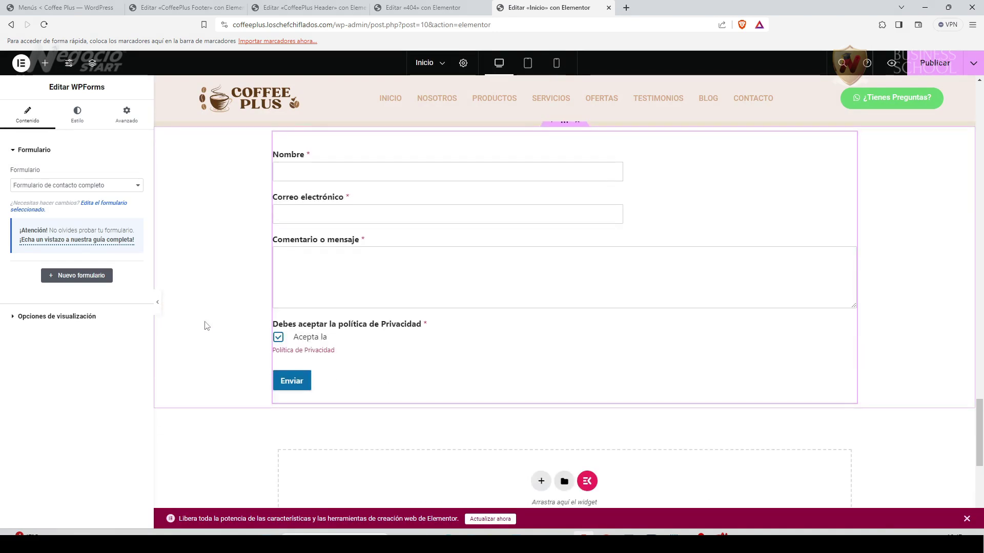
pyautogui.scroll(2, 206, 325)
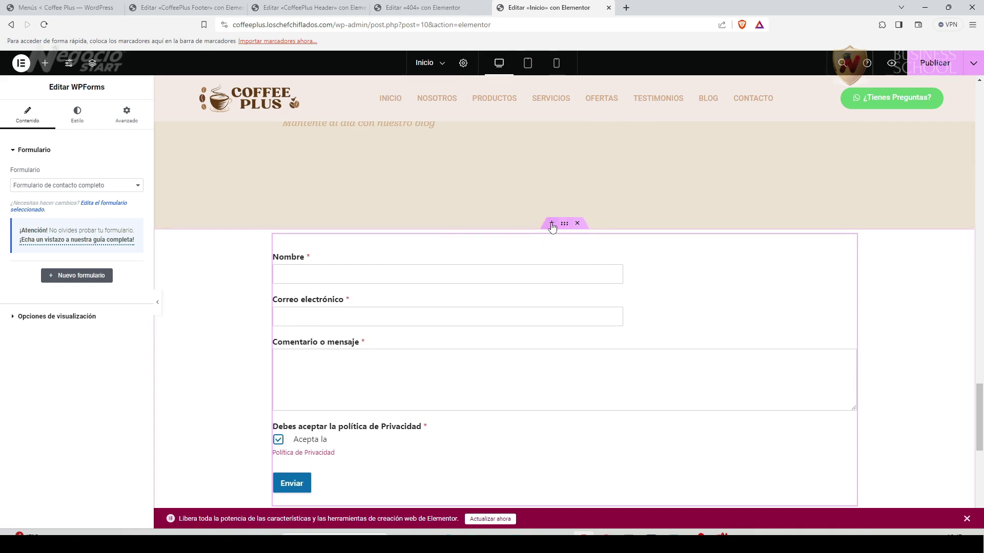
pyautogui.click(45, 63)
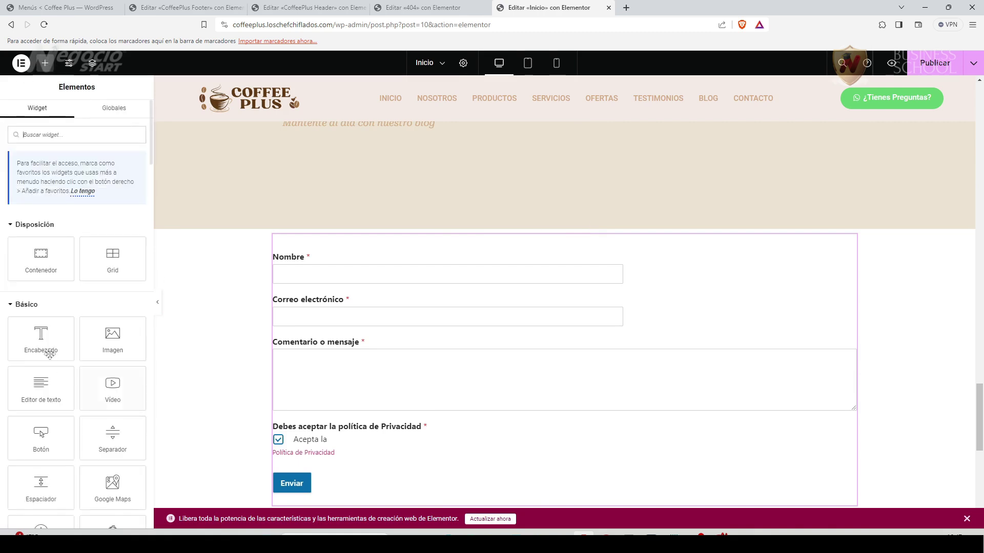
pyautogui.moveTo(46, 346); pyautogui.dragTo(545, 246)
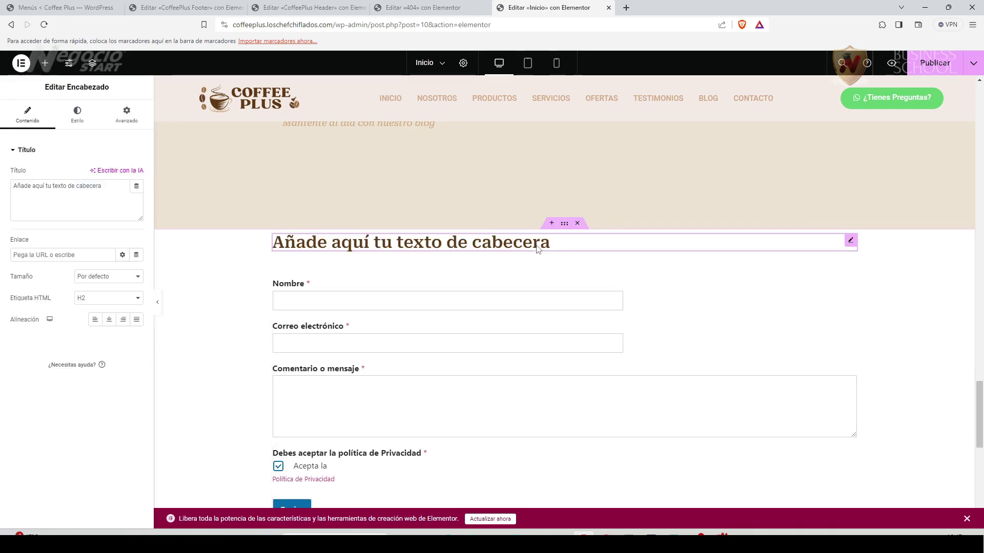
pyautogui.tripleClick(74, 204)
pyautogui.write('¿Tienes preguntas?')
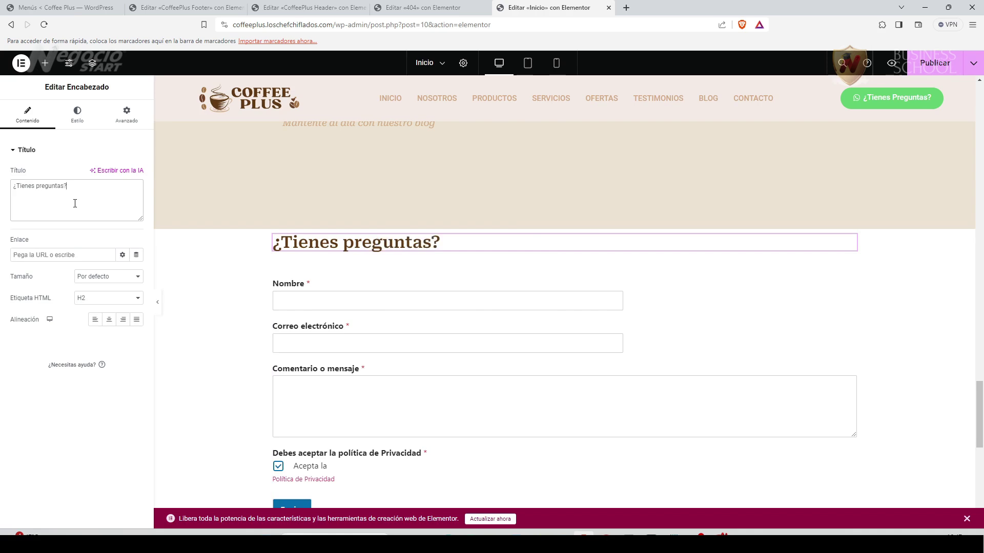
pyautogui.click(109, 319)
# Enlarge the heading's typography size to about 43 px.
pyautogui.scroll(-5, 405, 370)
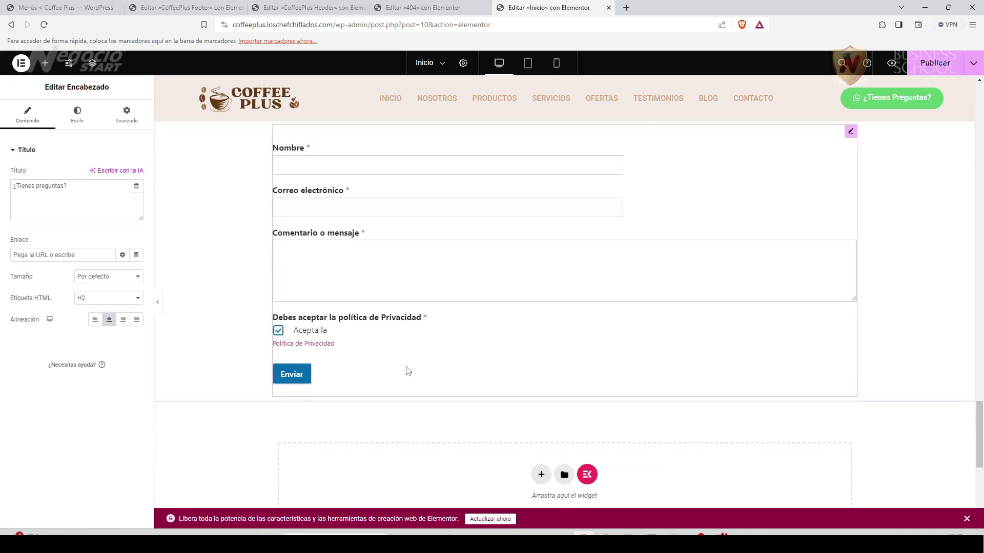
pyautogui.scroll(4, 409, 370)
pyautogui.scroll(1, 409, 370)
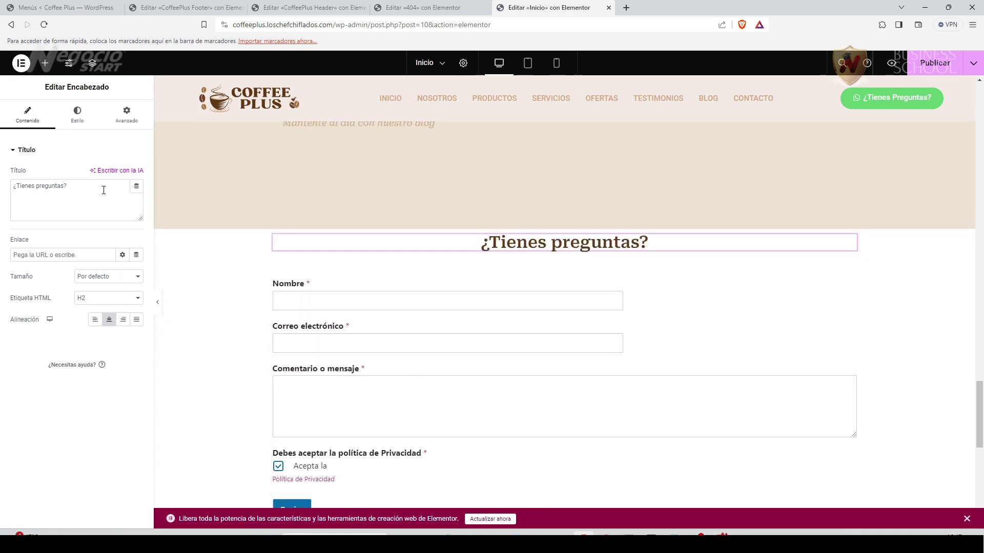
pyautogui.click(77, 114)
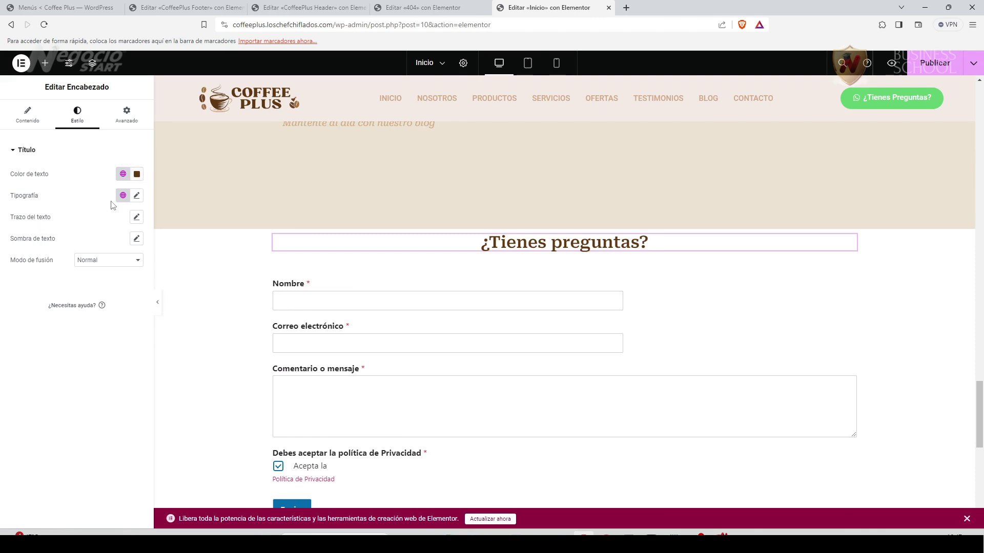
pyautogui.click(137, 196)
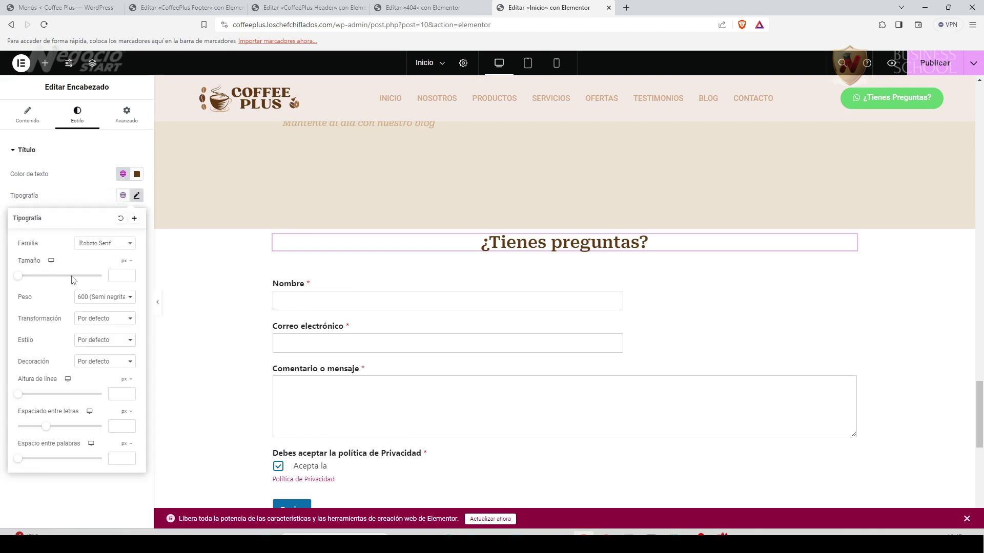
pyautogui.click(29, 280)
pyautogui.moveTo(28, 284); pyautogui.dragTo(35, 282)
pyautogui.scroll(10, 633, 353)
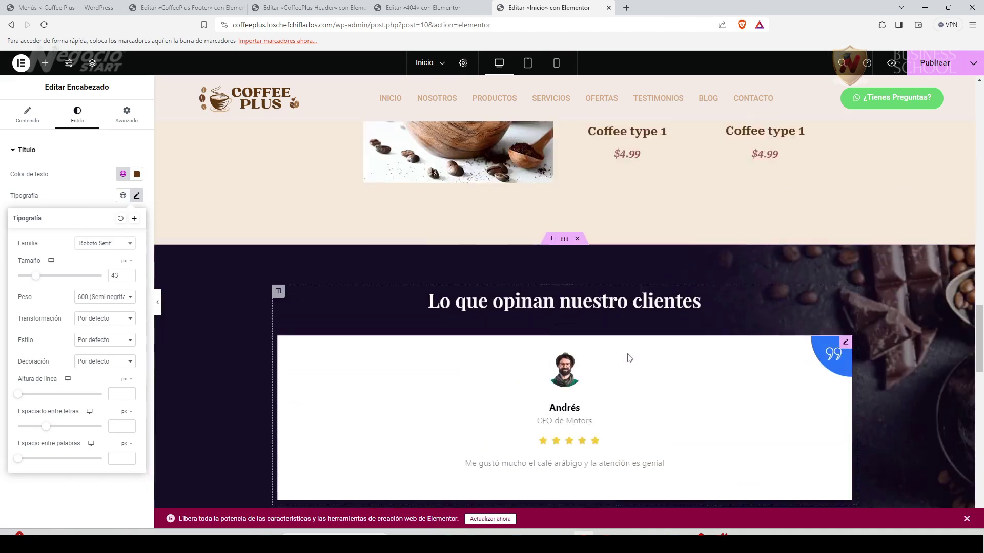
pyautogui.scroll(-6, 539, 363)
pyautogui.scroll(-4, 533, 302)
pyautogui.scroll(2, 533, 307)
pyautogui.scroll(-1, 534, 314)
pyautogui.scroll(-2, 534, 314)
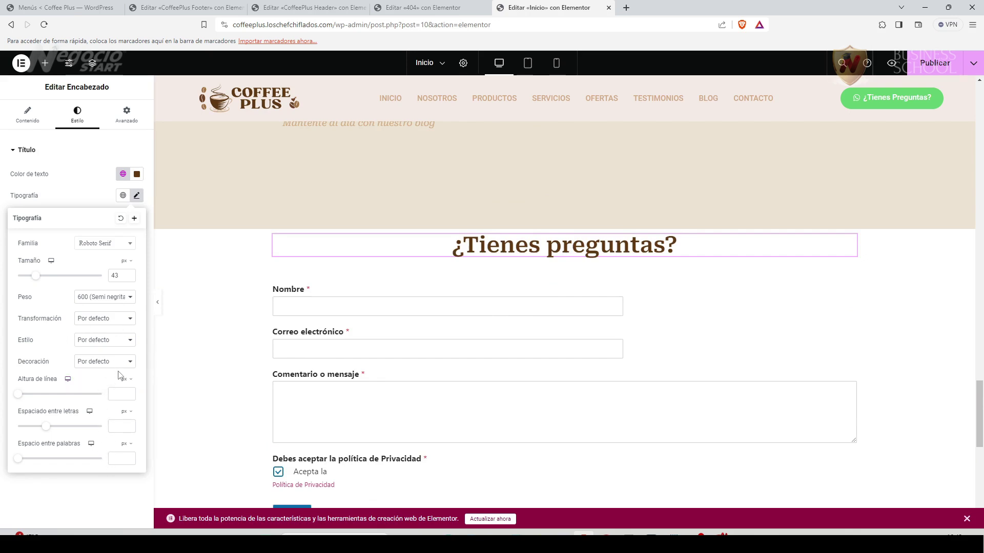
pyautogui.click(116, 489)
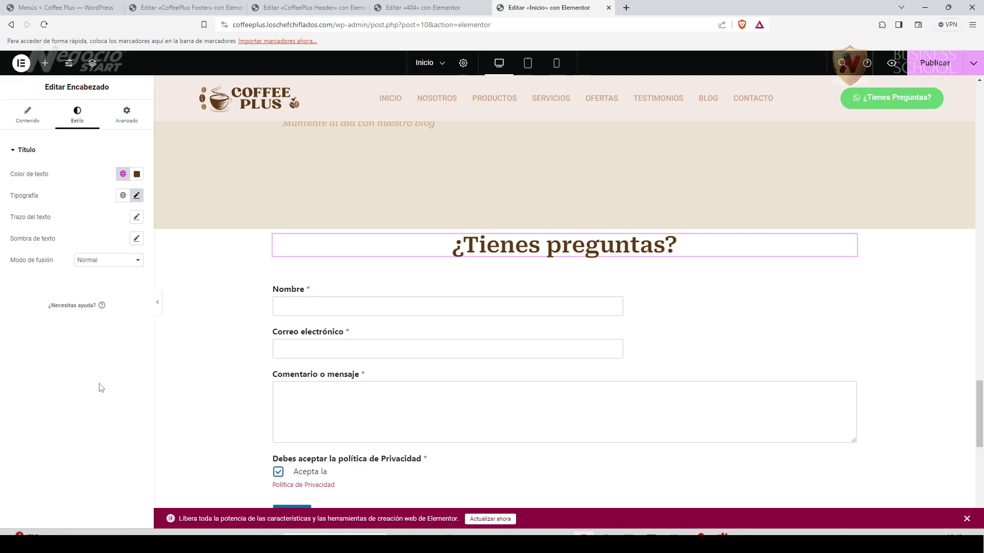
# Open the contact form's submit button background colour setting.
pyautogui.scroll(-2, 213, 387)
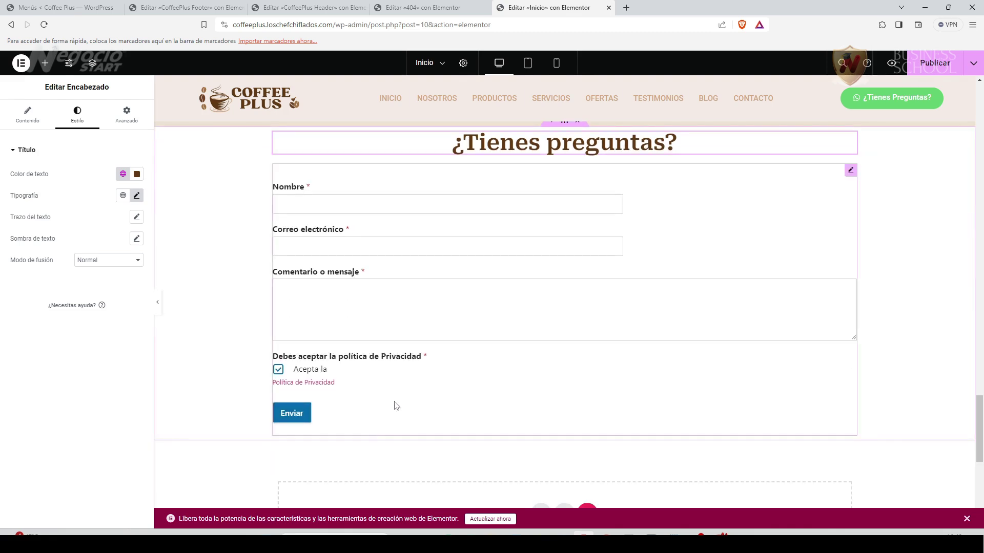
pyautogui.click(850, 169)
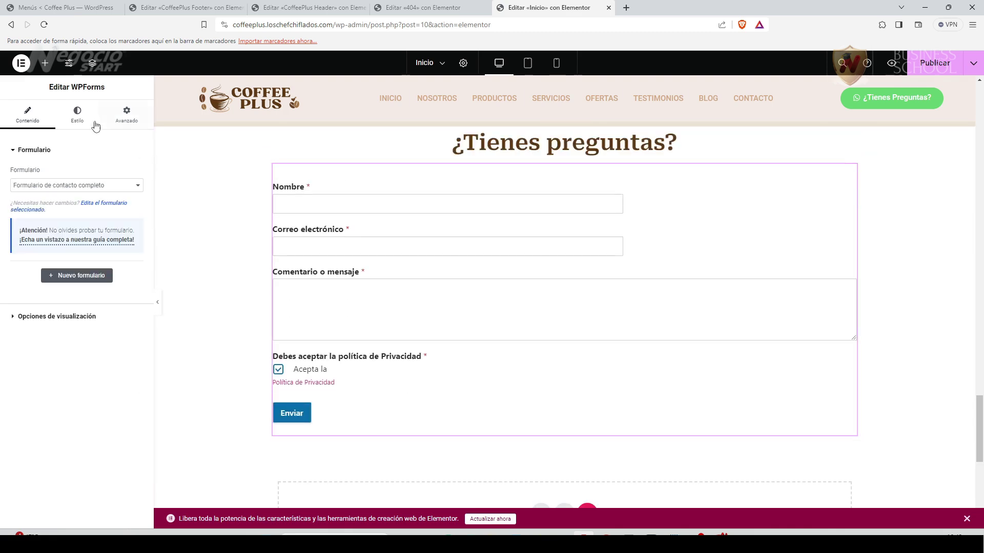
pyautogui.click(77, 116)
pyautogui.click(52, 330)
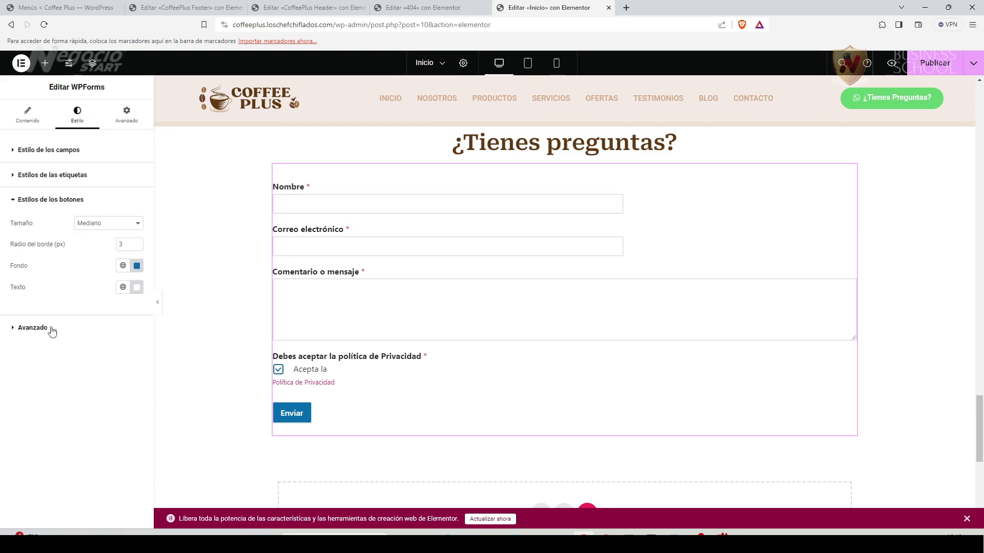
pyautogui.click(137, 265)
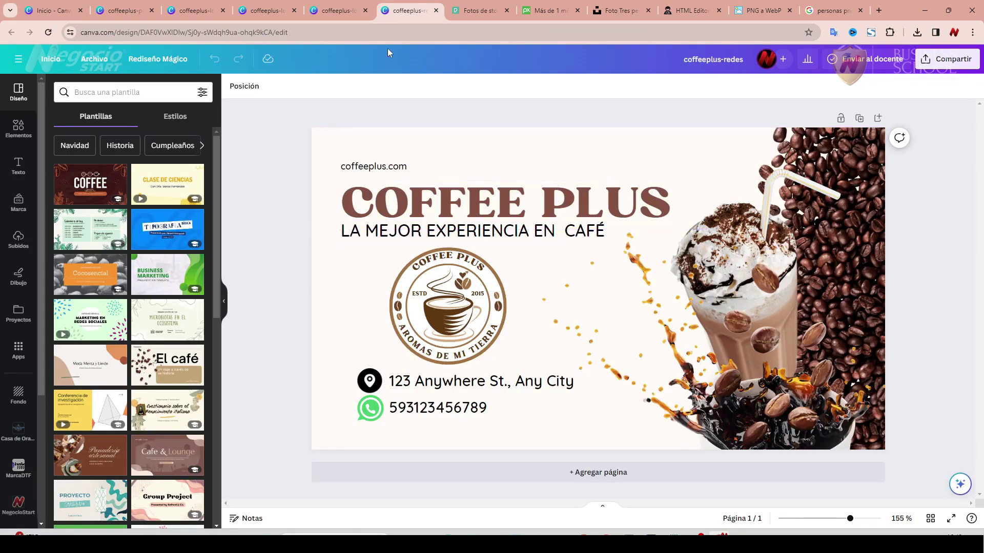
# Copy the logo's dark brown #603913 in Canva and paste it as the Enviar button background.
pyautogui.click(338, 10)
pyautogui.click(272, 11)
pyautogui.click(220, 12)
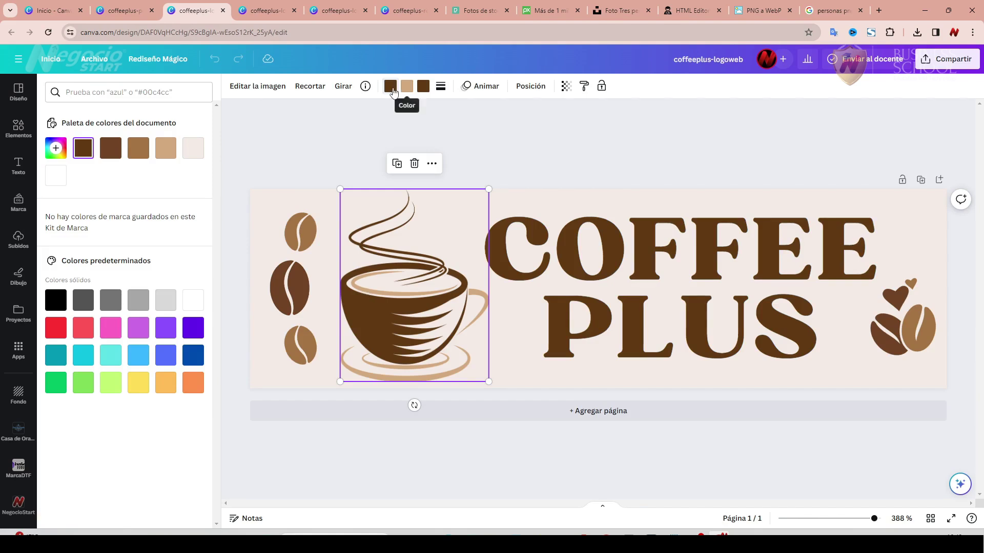
pyautogui.click(407, 86)
pyautogui.click(390, 86)
pyautogui.rightClick(114, 256)
pyautogui.hotkey('ctrl', 'c')
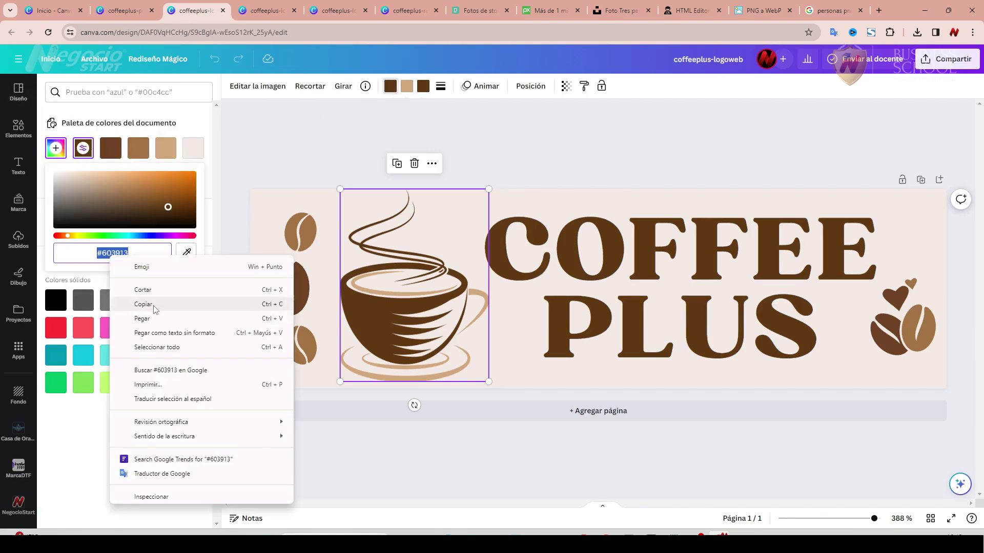
pyautogui.click(144, 317)
pyautogui.hotkey('alt', 'Tab')
pyautogui.hotkey('ctrl', 'v')
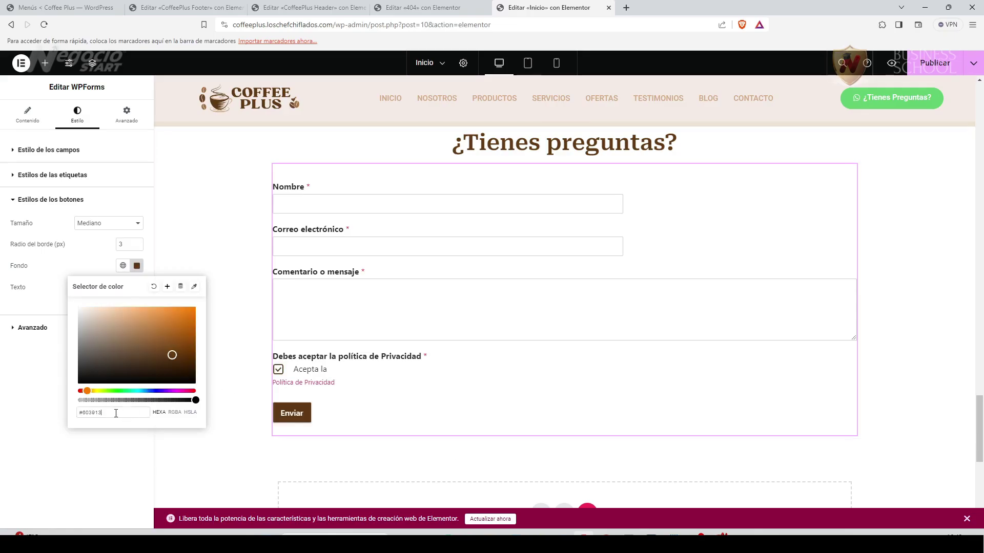
# Publish the homepage changes and reload the live site to check the contact section.
pyautogui.click(46, 407)
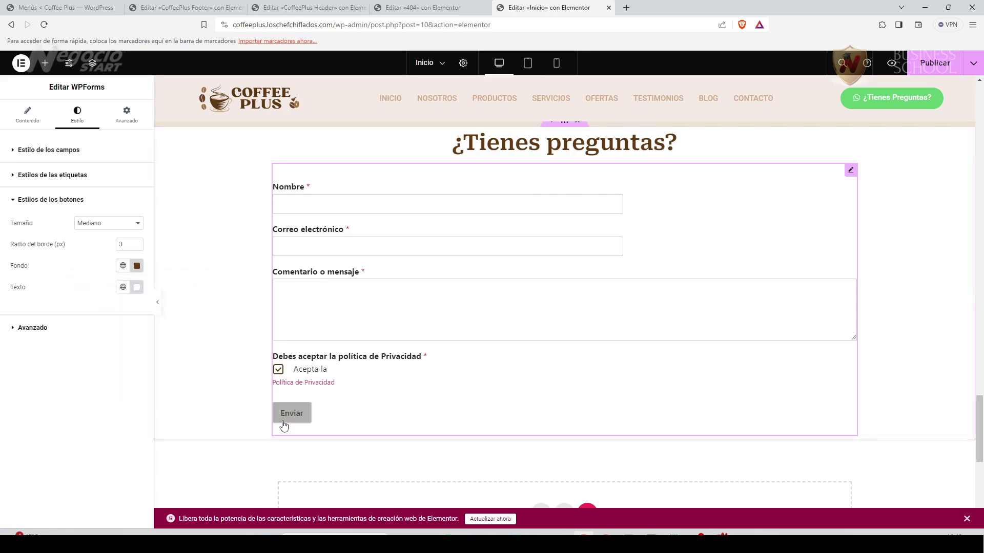
pyautogui.scroll(15, 298, 402)
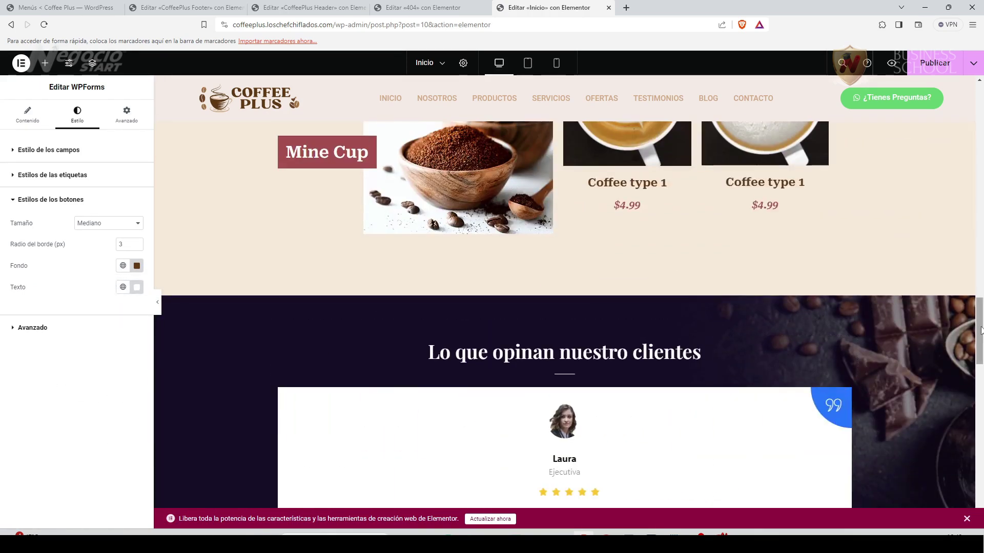
pyautogui.moveTo(981, 330); pyautogui.dragTo(937, 419)
pyautogui.scroll(20, 359, 221)
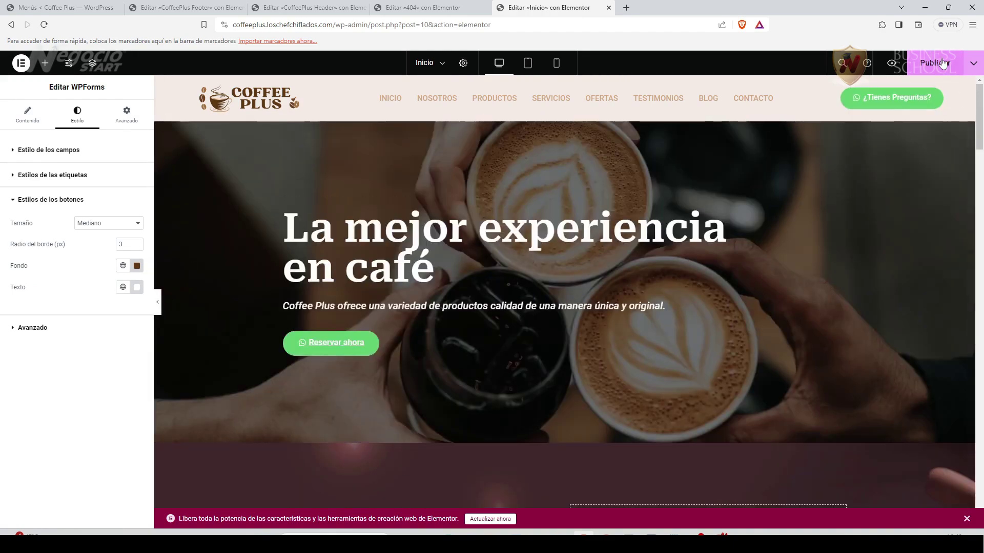
pyautogui.click(933, 63)
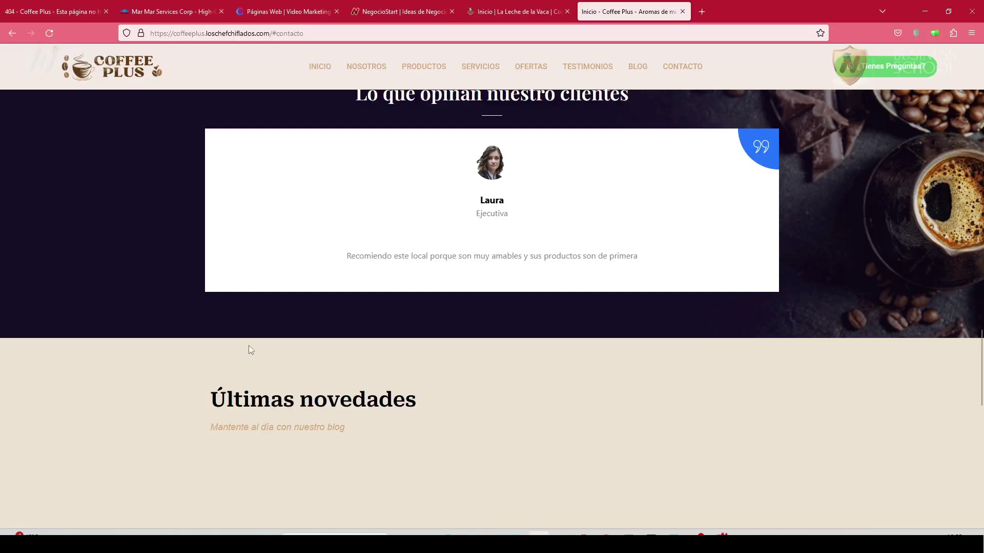
pyautogui.press('F5')
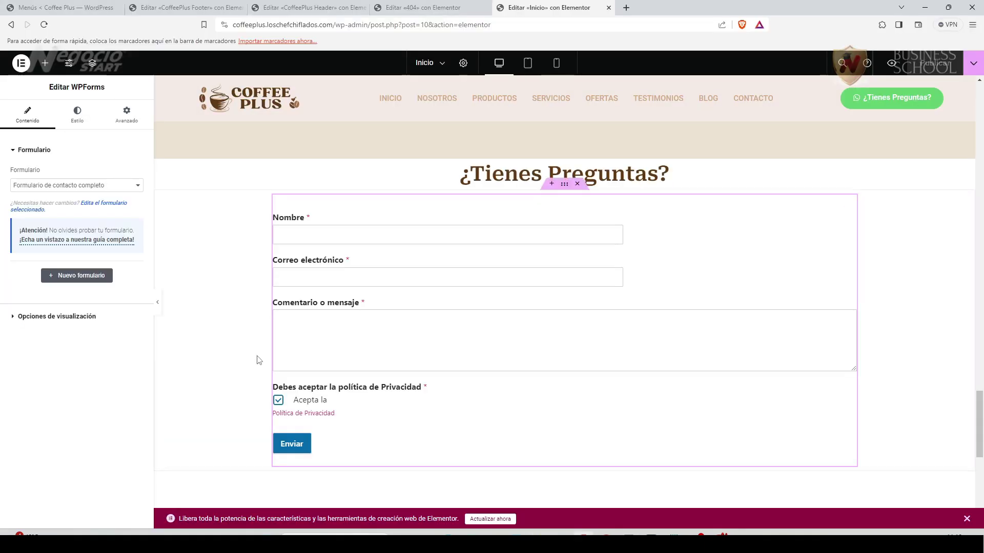
# Duplicate the Últimas novedades section.
pyautogui.scroll(6, 235, 361)
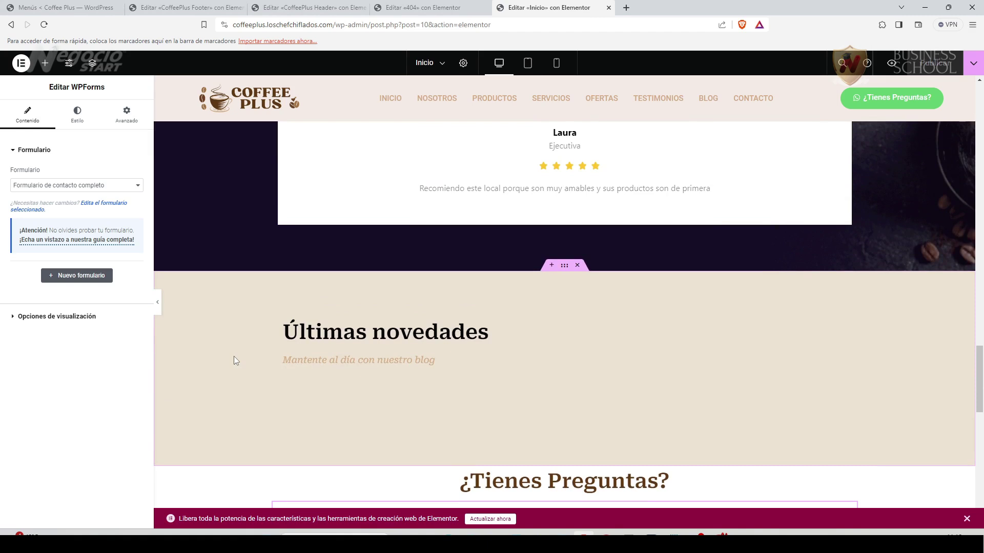
pyautogui.scroll(-2, 234, 357)
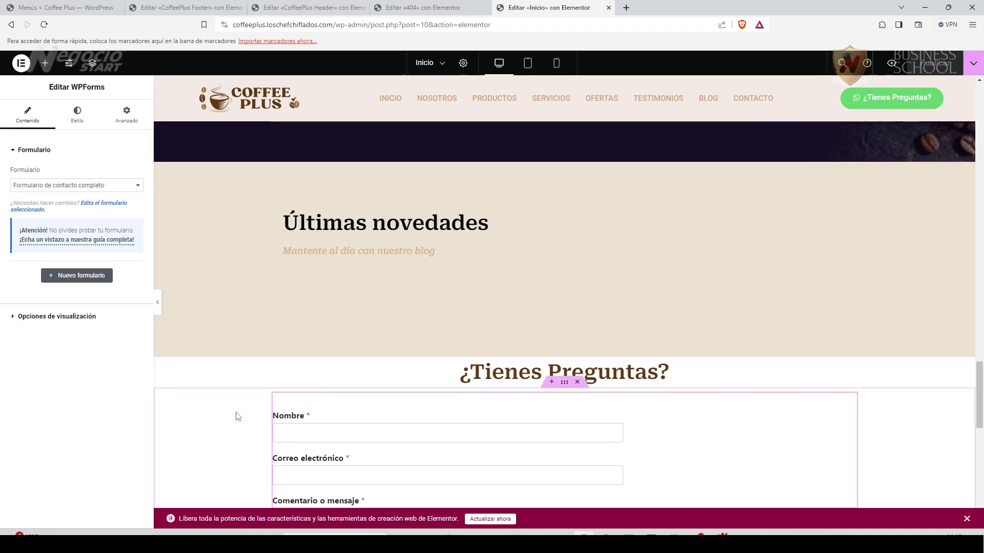
pyautogui.scroll(-3, 238, 416)
pyautogui.scroll(1, 238, 419)
pyautogui.scroll(3, 237, 419)
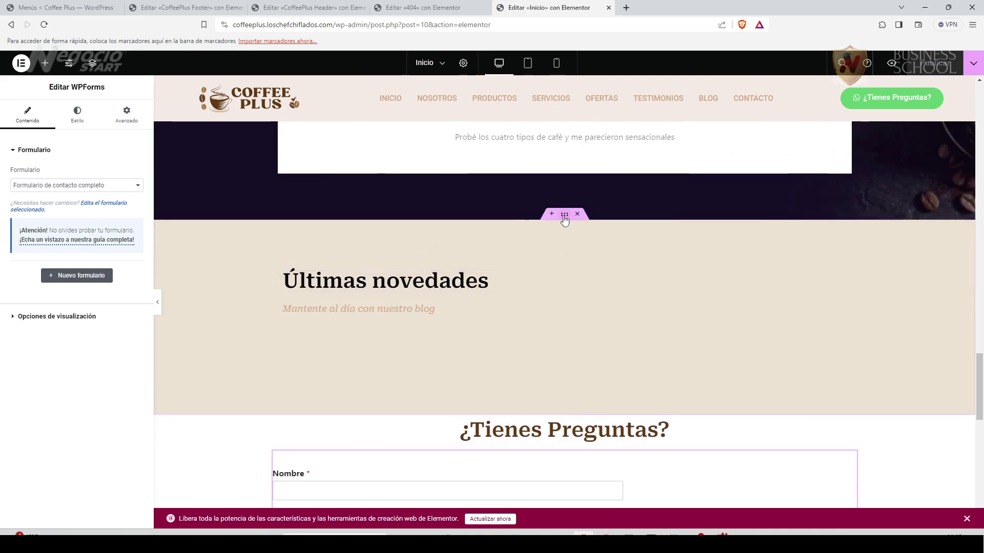
pyautogui.rightClick(564, 218)
pyautogui.click(593, 242)
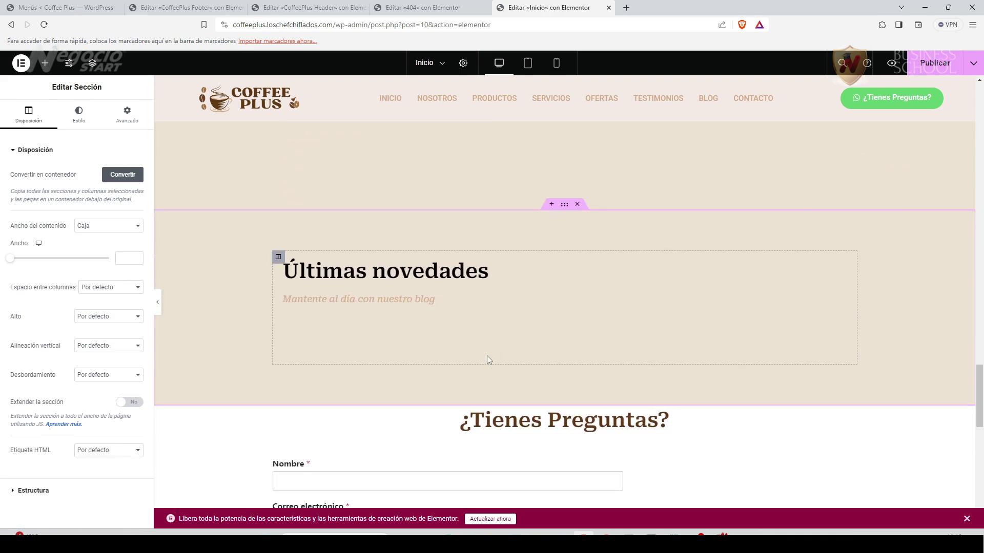
# Put a Formulario de contacto completo form in the new section and delete its blog subtitle.
pyautogui.scroll(-2, 486, 359)
pyautogui.moveTo(851, 344); pyautogui.dragTo(437, 213)
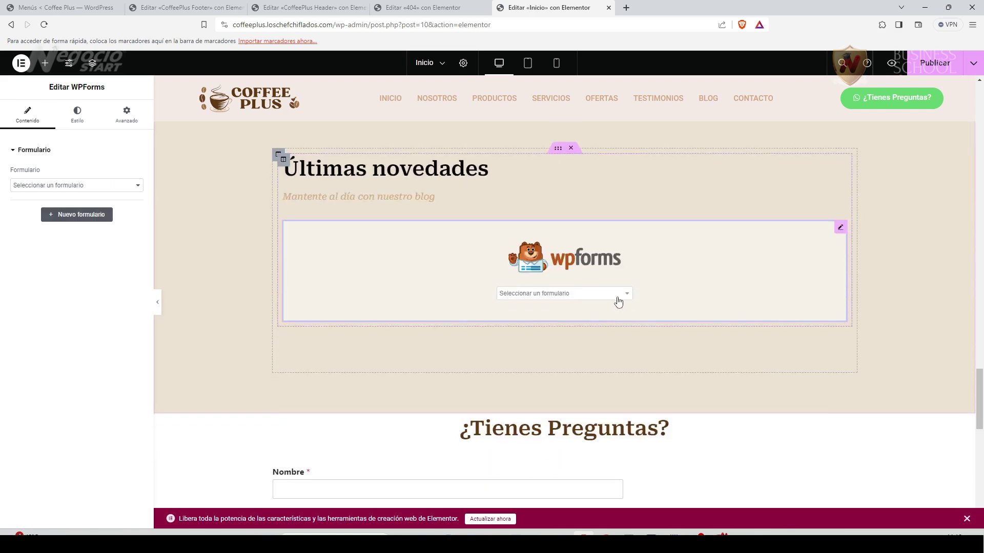
pyautogui.click(615, 296)
pyautogui.click(581, 319)
pyautogui.scroll(1, 581, 319)
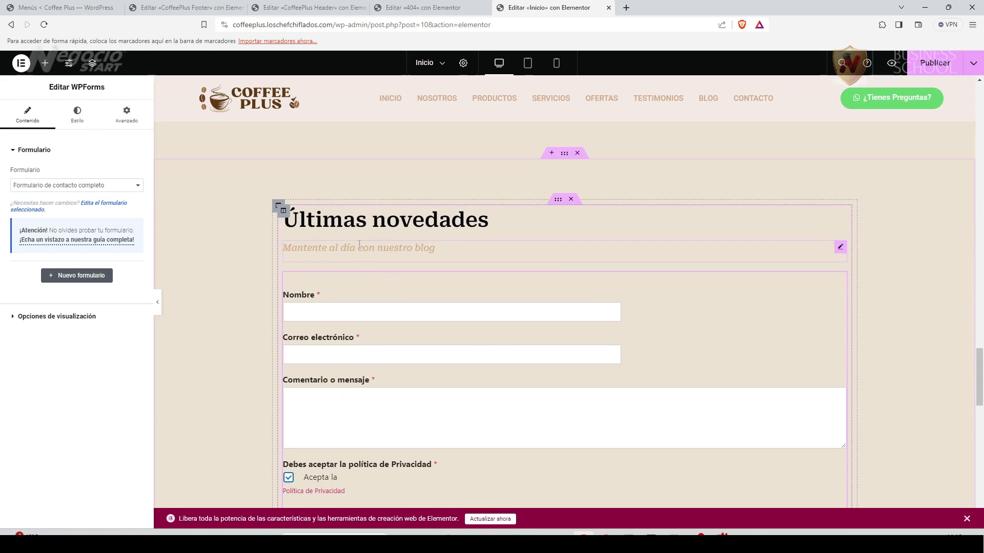
pyautogui.press('Delete')
pyautogui.scroll(3, 589, 355)
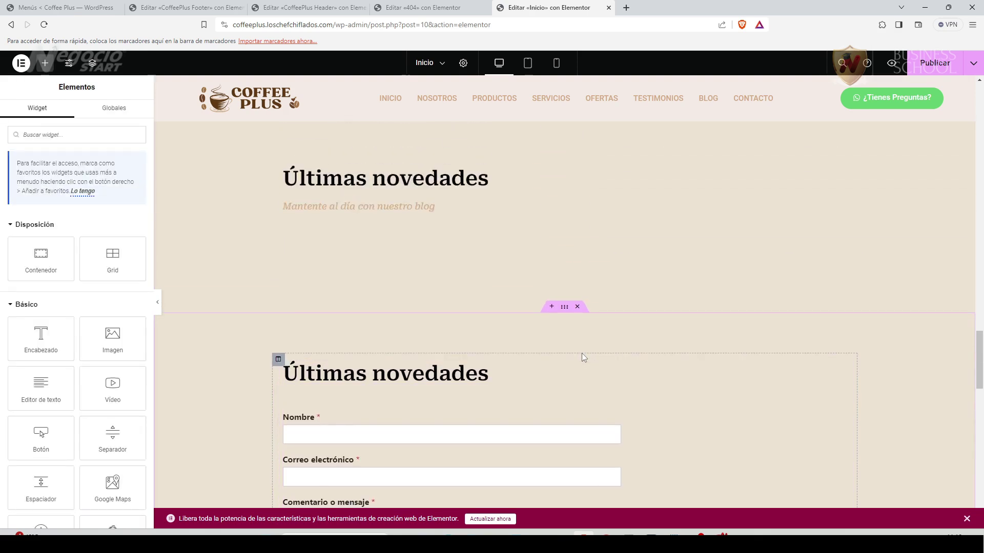
pyautogui.scroll(-7, 709, 405)
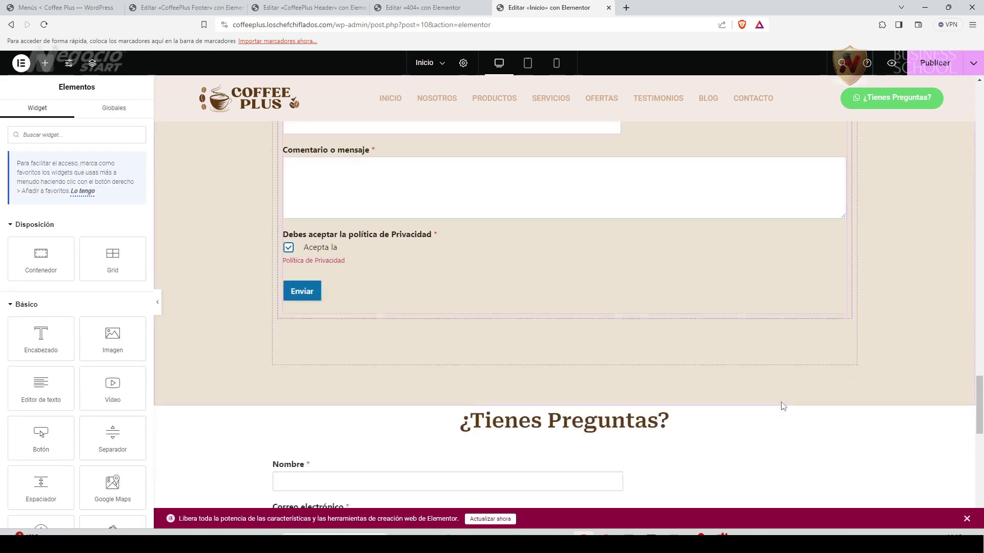
# Copy the ¿Tienes Preguntas? heading and paste it at the top of the upper form.
pyautogui.moveTo(782, 409); pyautogui.dragTo(718, 358)
pyautogui.scroll(-1, 768, 361)
pyautogui.rightClick(851, 365)
pyautogui.click(877, 359)
pyautogui.scroll(6, 503, 346)
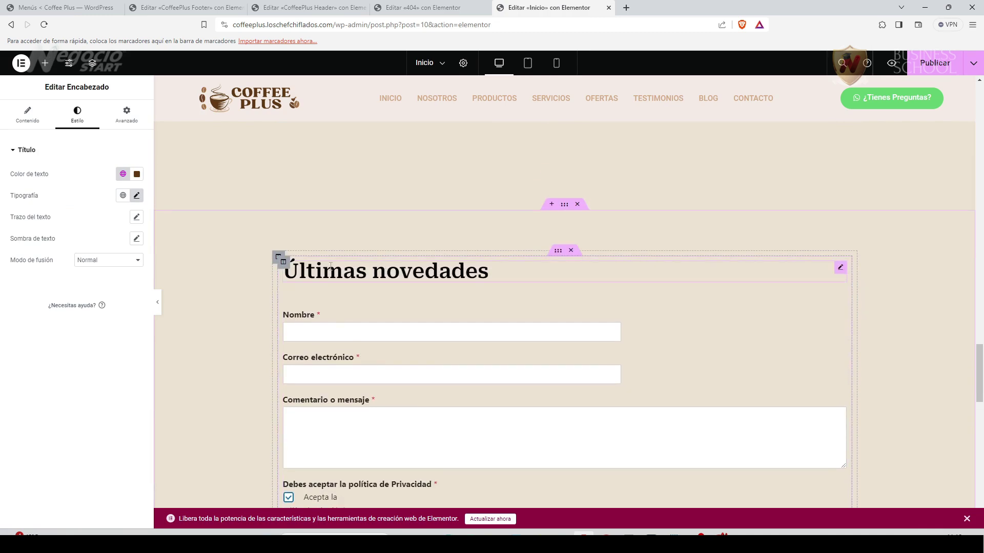
pyautogui.rightClick(321, 285)
pyautogui.click(346, 365)
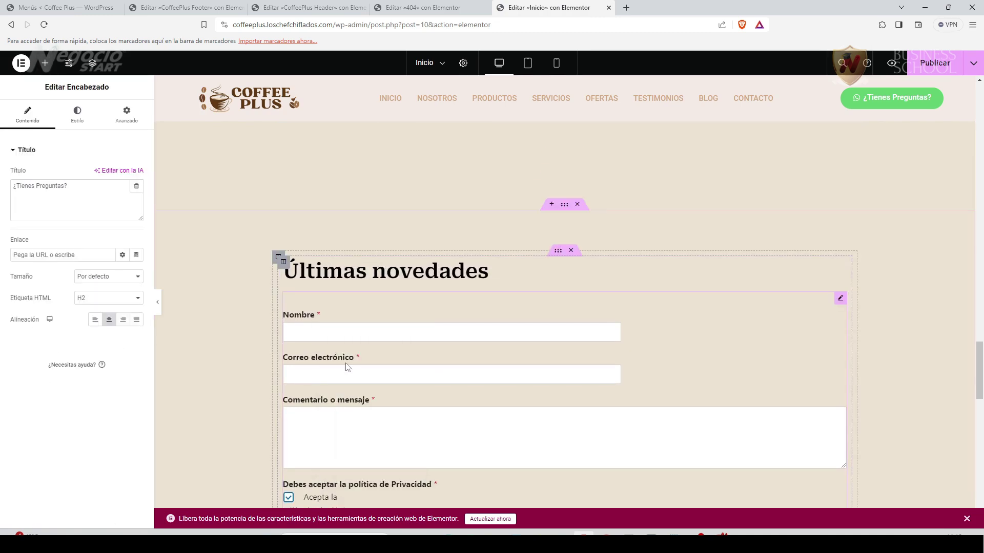
pyautogui.moveTo(513, 328); pyautogui.dragTo(370, 320)
pyautogui.rightClick(834, 348)
pyautogui.click(868, 516)
# Delete the duplicate ¿Tienes Preguntas? heading and contact form from the section below.
pyautogui.scroll(-3, 246, 374)
pyautogui.scroll(3, 247, 374)
pyautogui.scroll(-8, 248, 377)
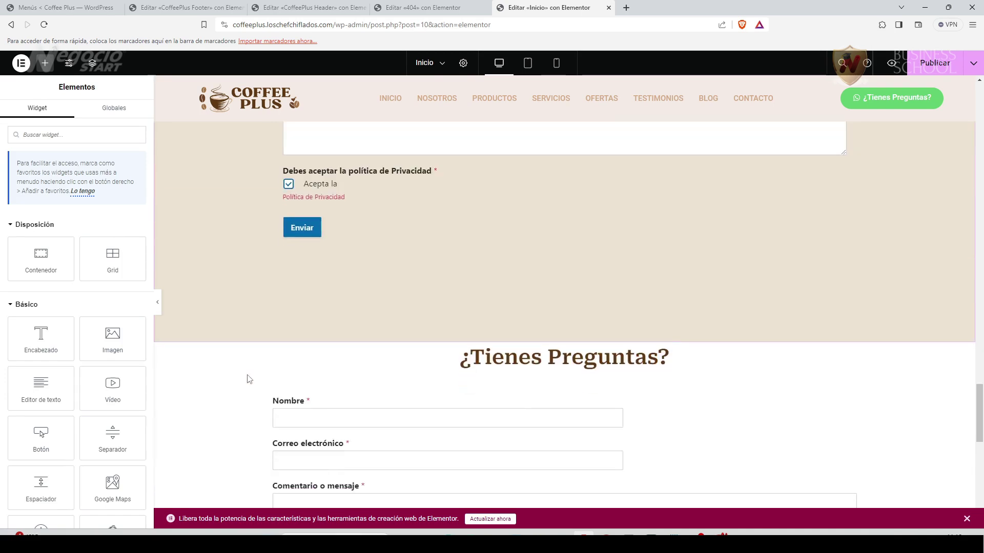
pyautogui.click(577, 138)
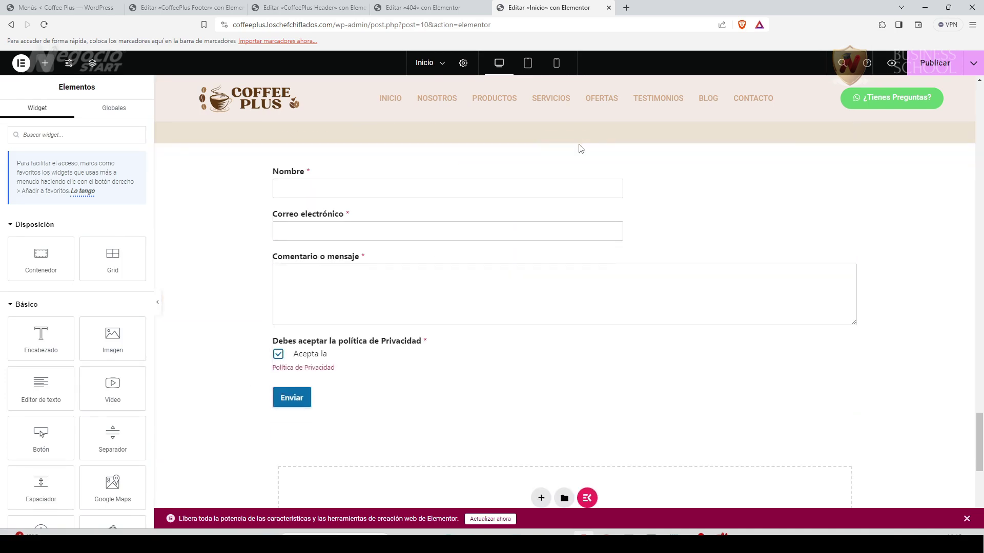
pyautogui.click(577, 138)
pyautogui.scroll(15, 566, 191)
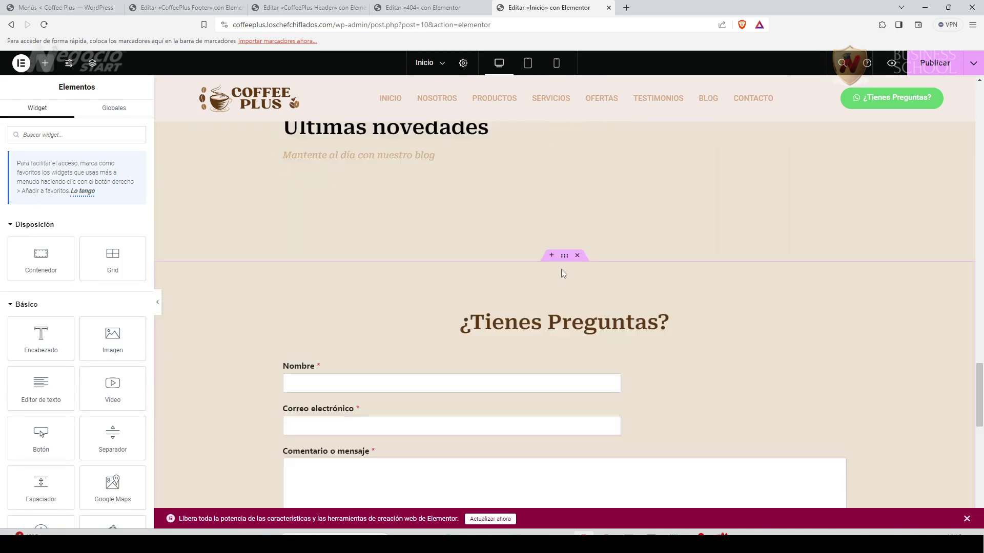
pyautogui.scroll(6, 545, 300)
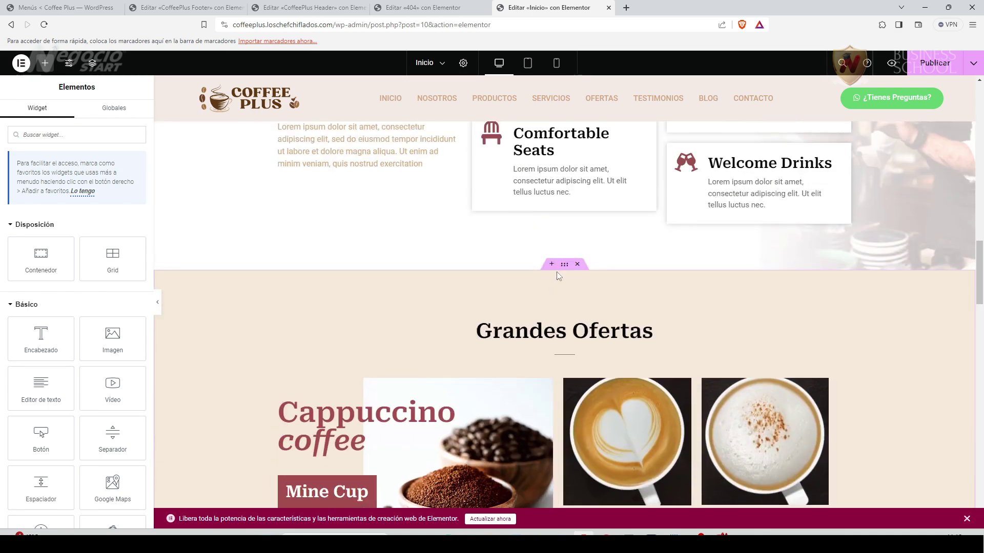
# Copy the Grandes Ofertas section's background colour hex from Estilo > Fondo.
pyautogui.click(565, 269)
pyautogui.click(81, 115)
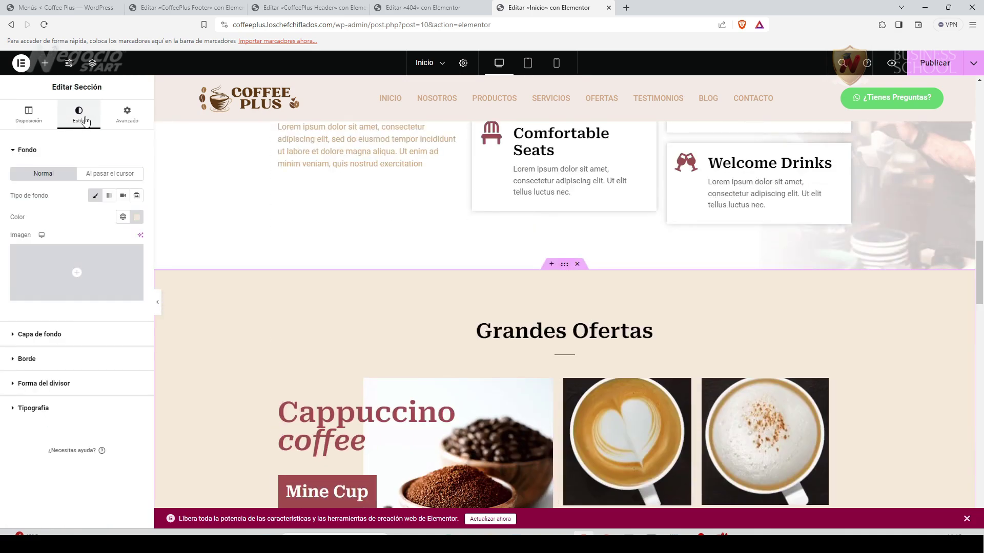
pyautogui.click(136, 217)
pyautogui.hotkey('ctrl', 'c')
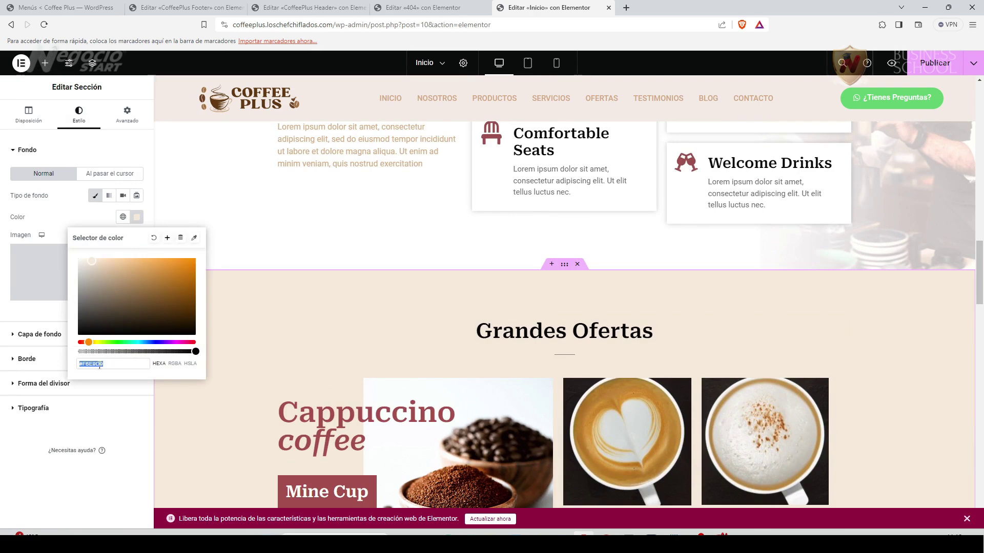
pyautogui.rightClick(99, 366)
pyautogui.click(133, 190)
# Paste #F6E9D9 as the ¿Tienes Preguntas? section's background colour.
pyautogui.scroll(-3, 566, 363)
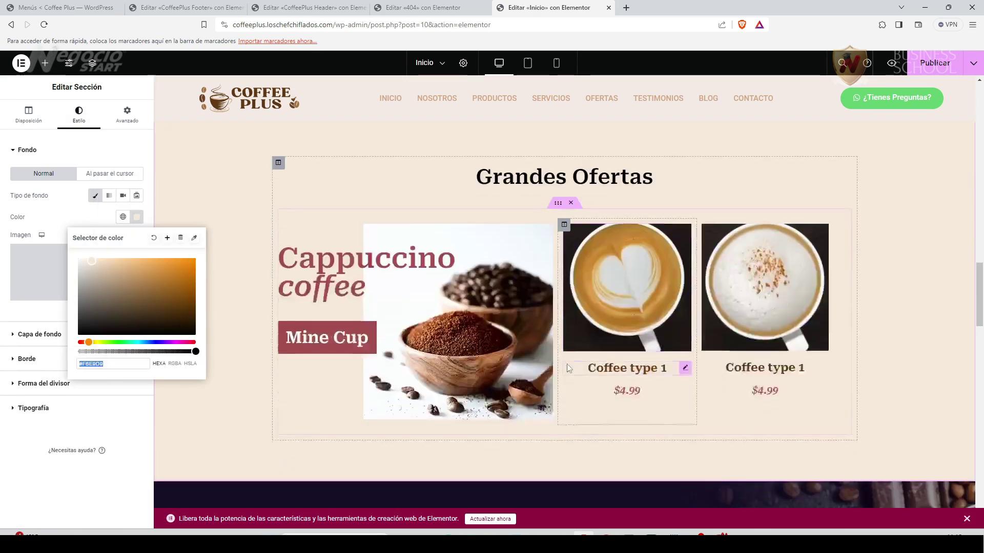
pyautogui.scroll(-10, 566, 363)
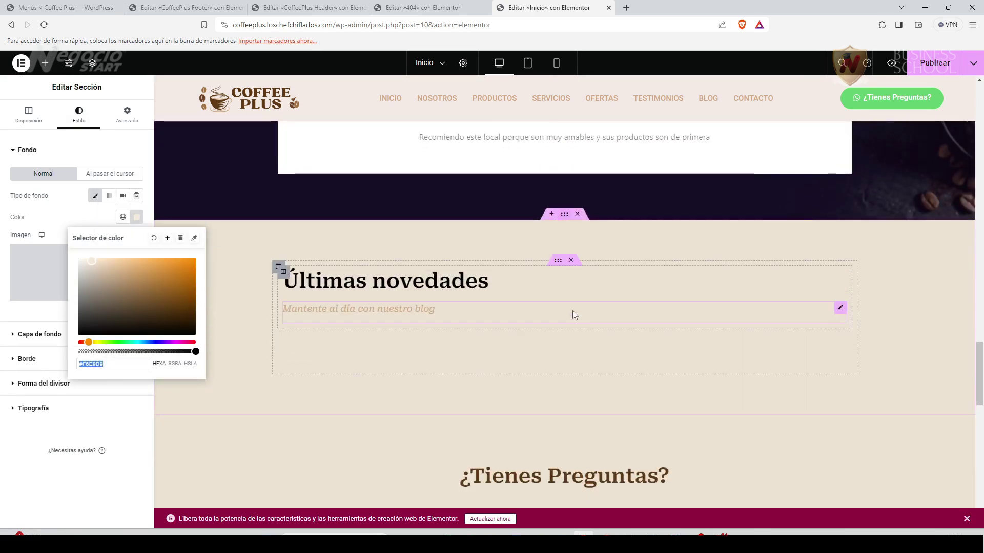
pyautogui.scroll(-2, 573, 311)
pyautogui.click(564, 306)
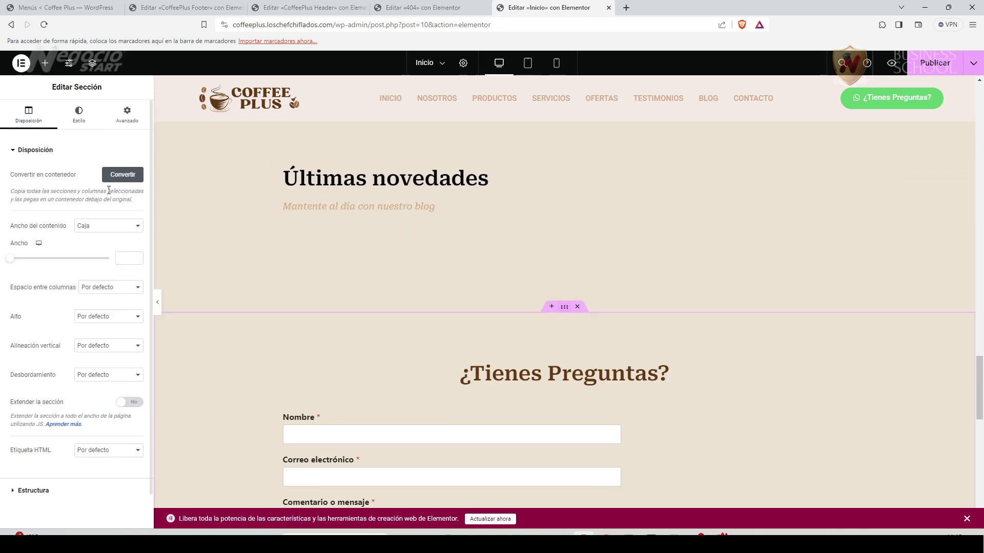
pyautogui.click(80, 116)
pyautogui.click(137, 216)
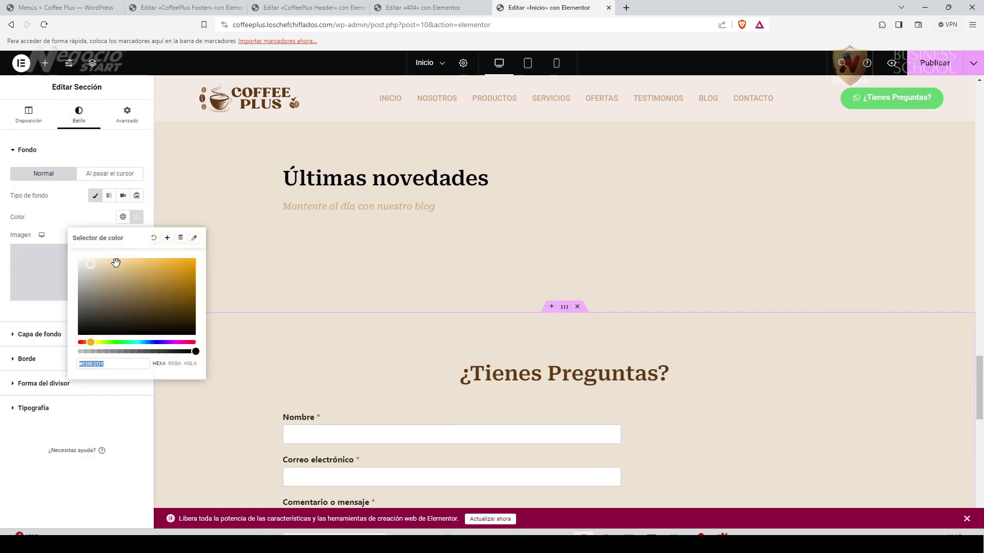
pyautogui.hotkey('ctrl', 'v')
pyautogui.click(49, 490)
# Publish the homepage and bring the live Coffee Plus page forward.
pyautogui.scroll(-5, 647, 364)
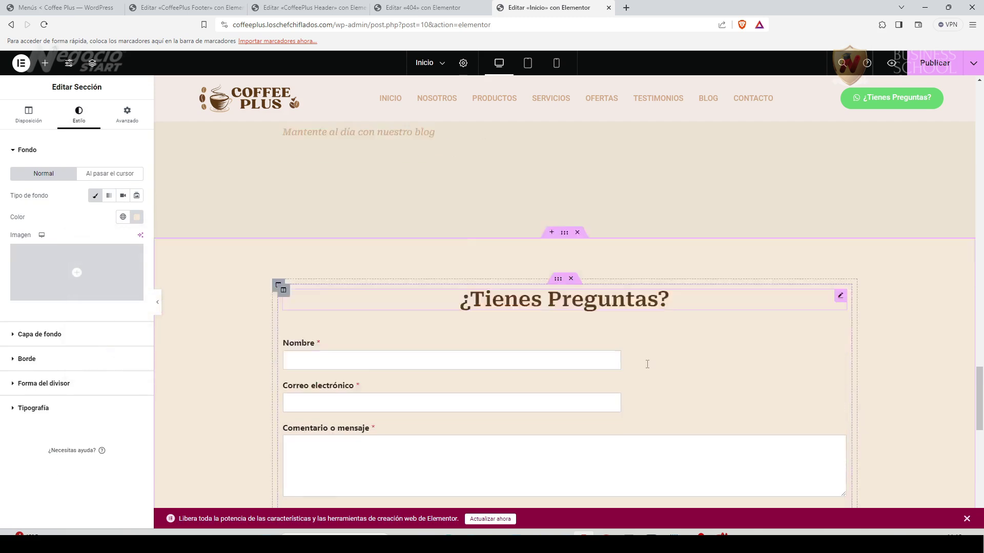
pyautogui.scroll(4, 647, 364)
pyautogui.scroll(-8, 648, 364)
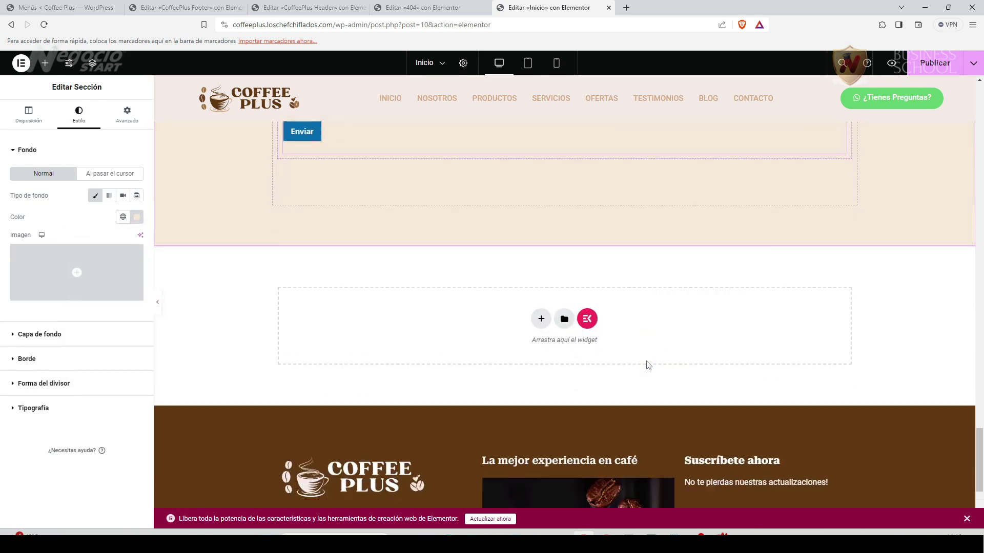
pyautogui.click(945, 68)
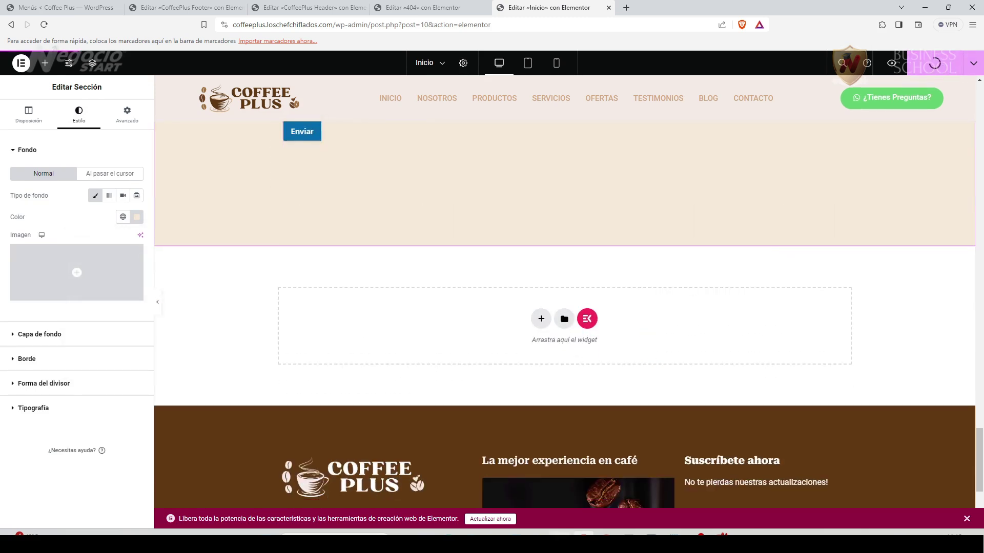
pyautogui.moveTo(538, 534)
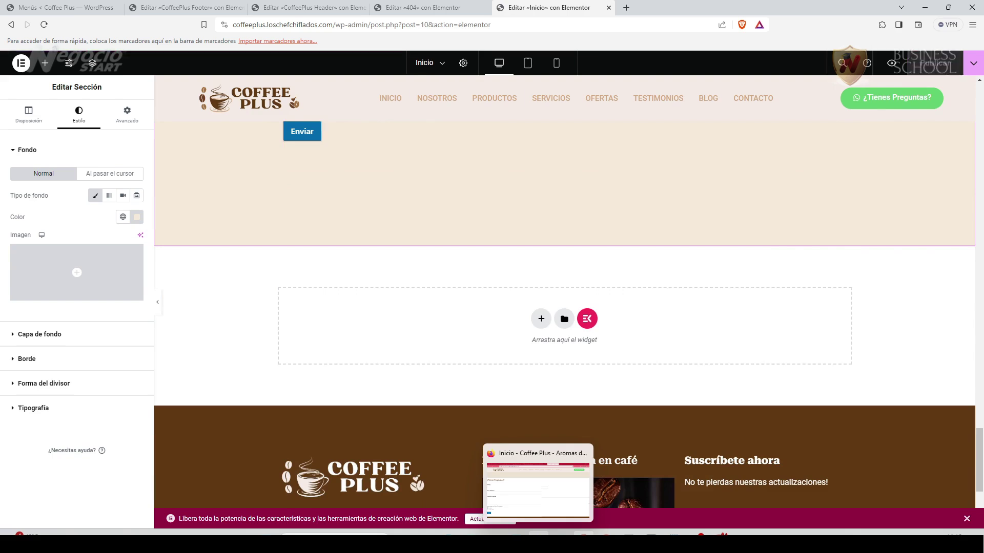
pyautogui.click(538, 489)
pyautogui.scroll(3, 312, 313)
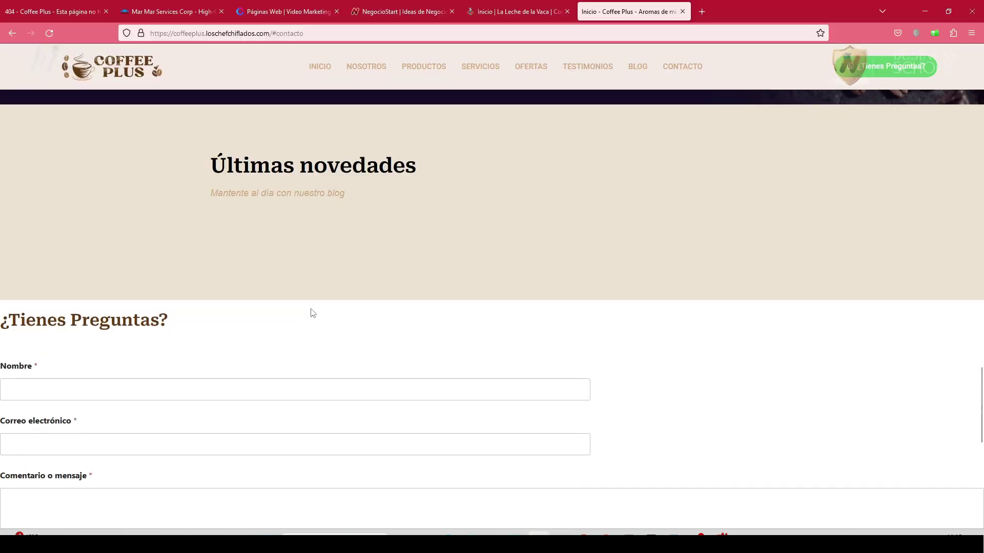
# Reload the live homepage, then purge the site cache with LiteSpeed > Purgar todo.
pyautogui.press('F5')
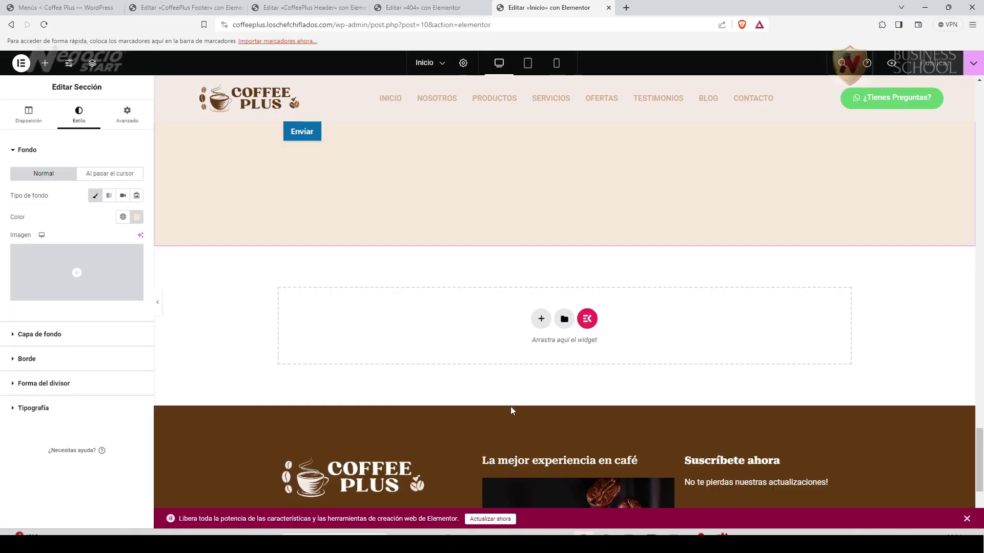
pyautogui.scroll(9, 511, 411)
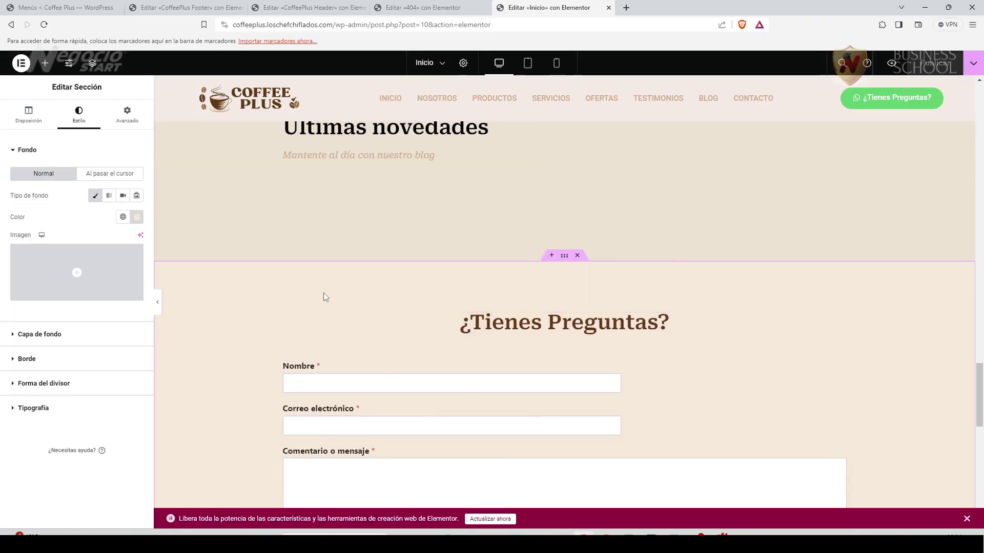
pyautogui.click(198, 7)
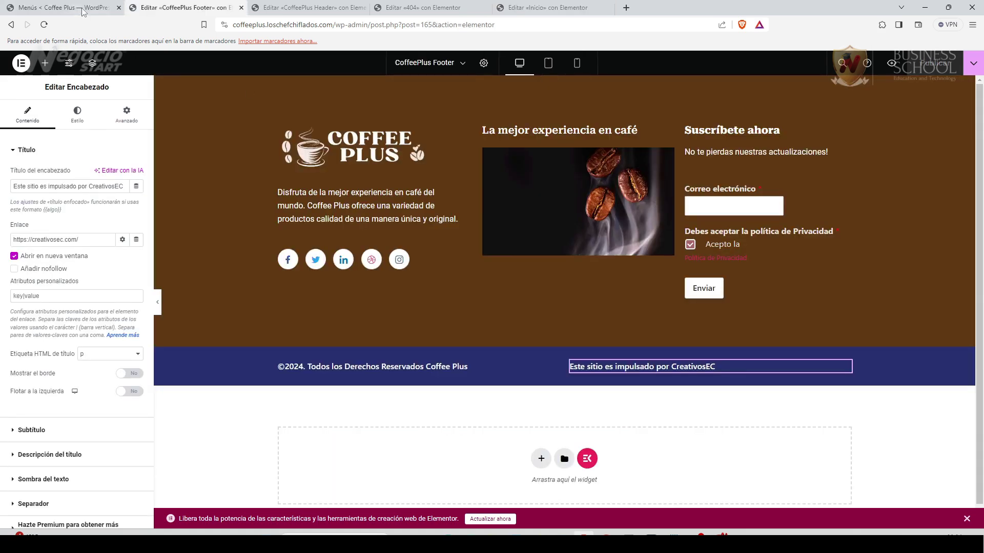
pyautogui.click(83, 11)
pyautogui.moveTo(360, 59)
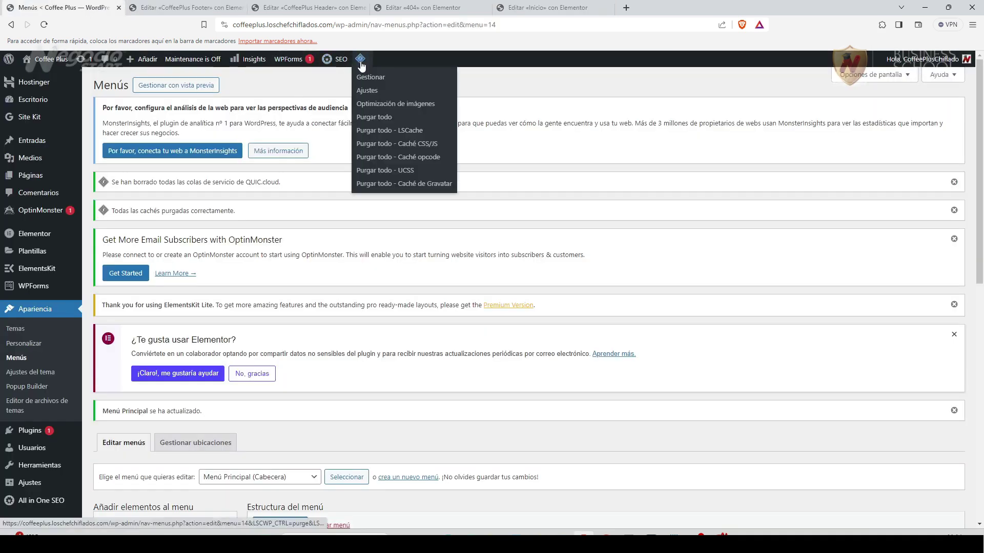
pyautogui.click(382, 122)
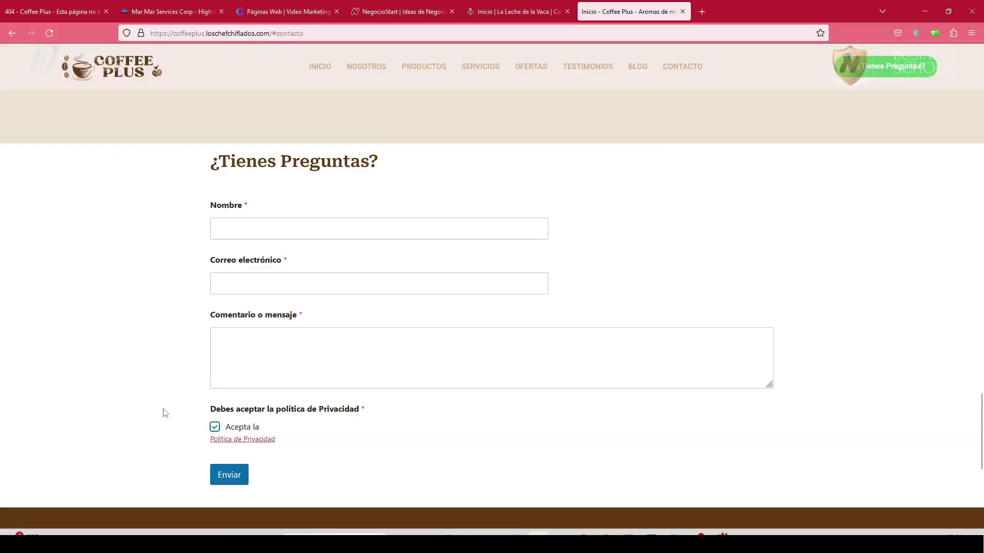
# Reload the live homepage to check the contact section, then return to the Inicio editor.
pyautogui.press('F5')
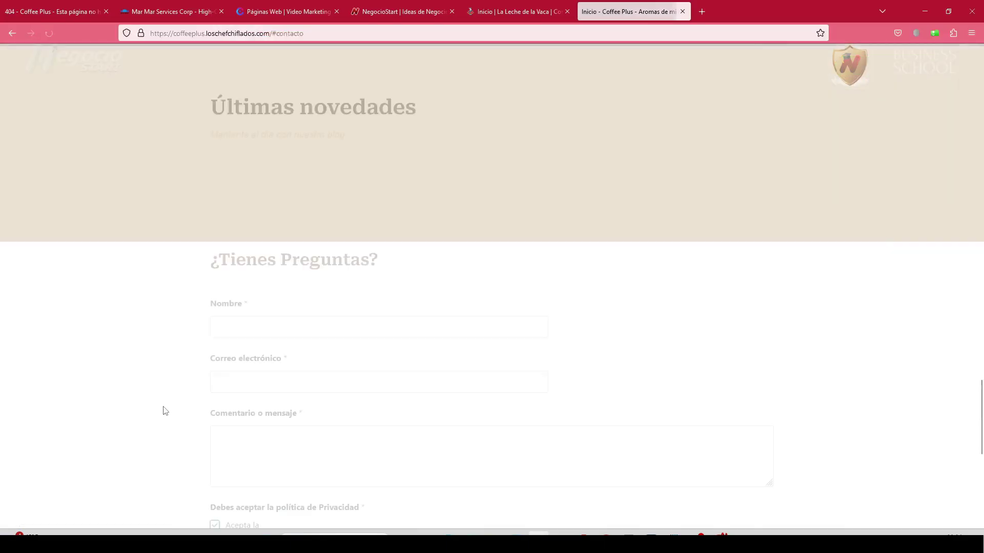
pyautogui.scroll(-5, 164, 409)
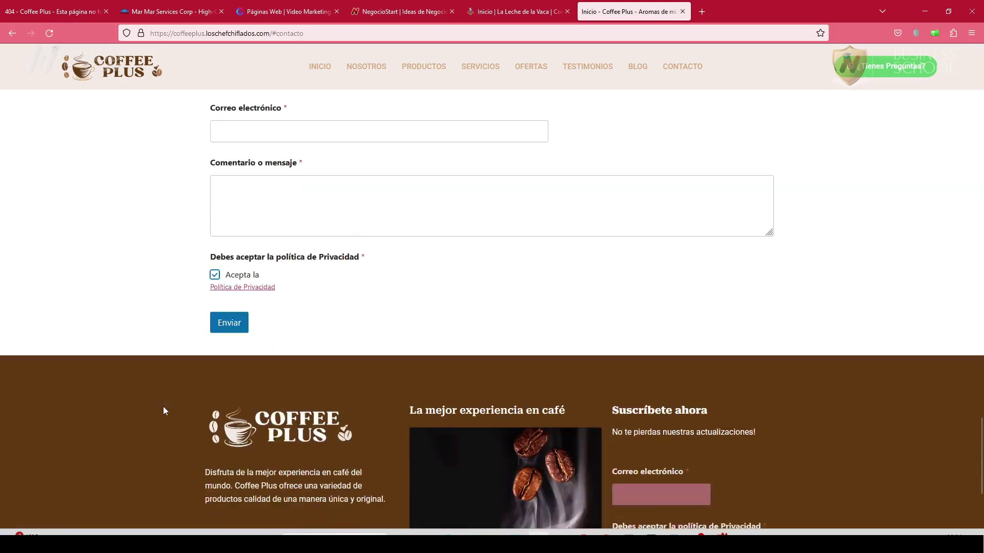
pyautogui.scroll(4, 164, 409)
pyautogui.scroll(20, 164, 408)
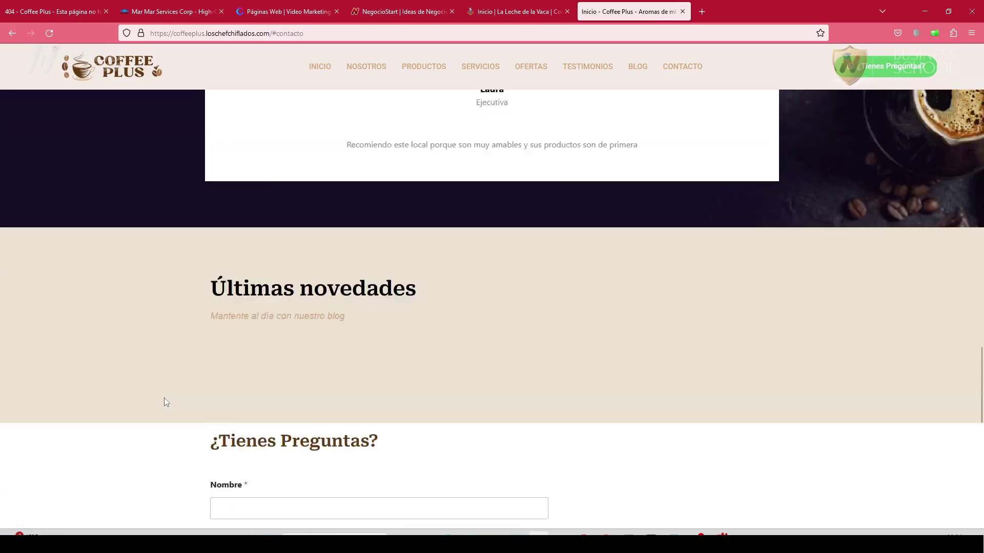
pyautogui.scroll(20, 164, 398)
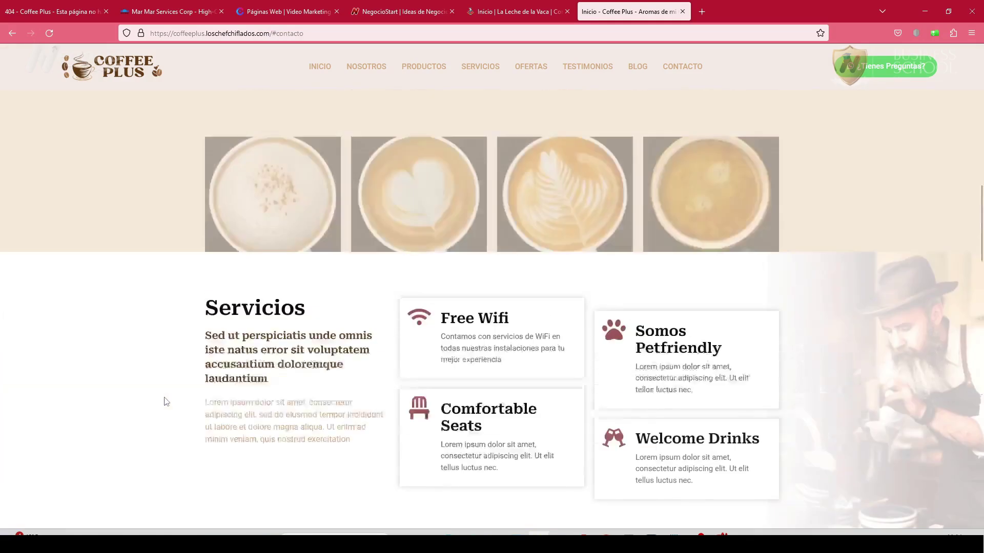
pyautogui.scroll(3, 164, 397)
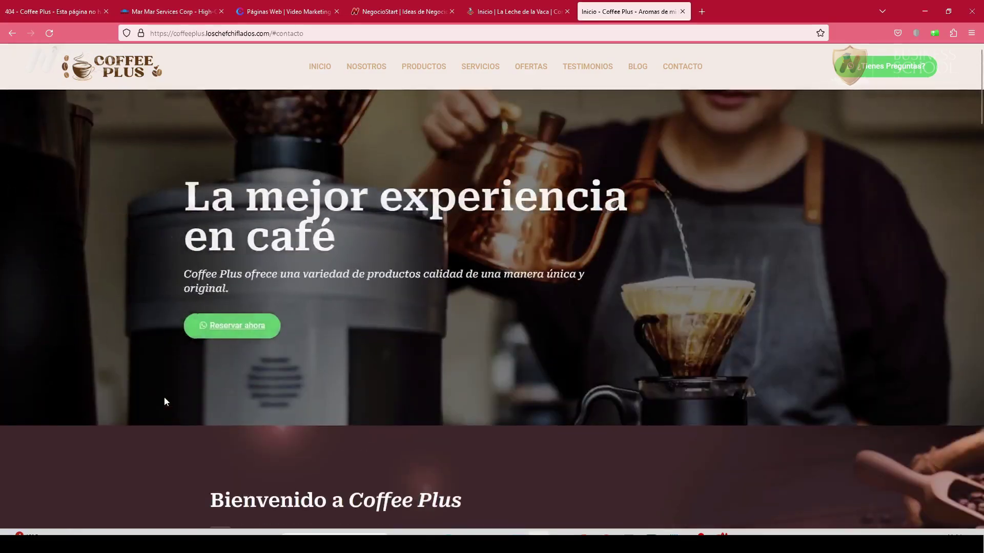
pyautogui.hotkey('alt', 'Tab')
pyautogui.click(545, 9)
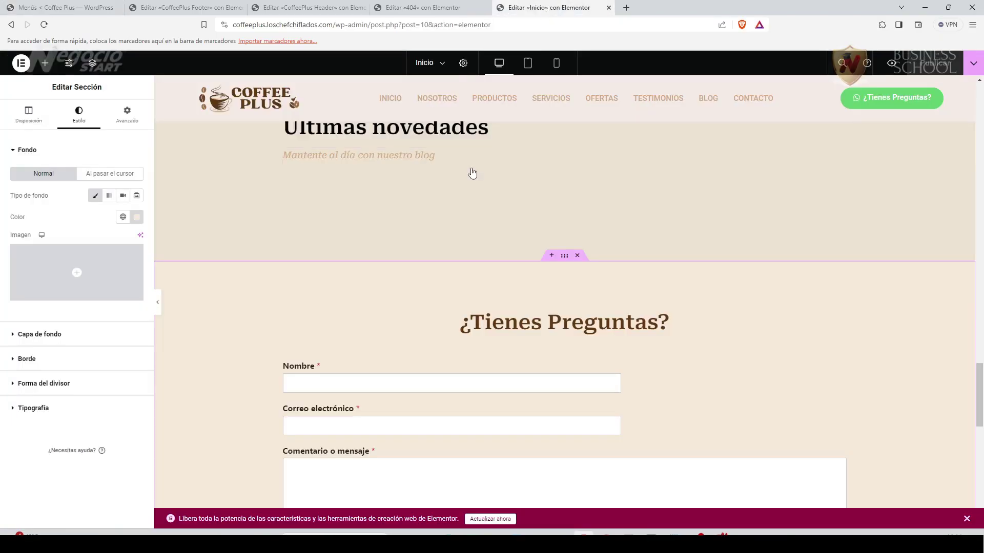
pyautogui.scroll(-5, 228, 315)
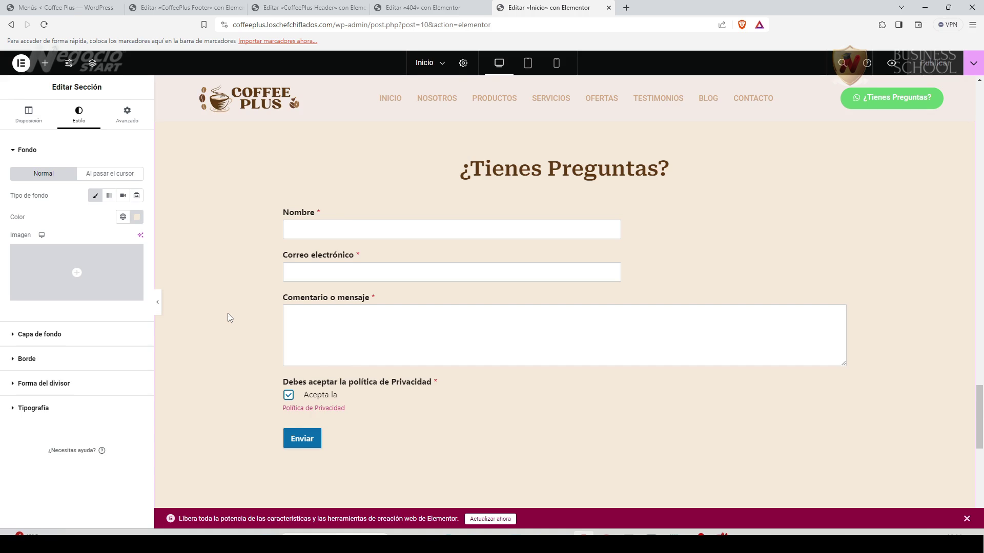
# Set the '¿Tienes Preguntas?' section's CSS ID to 'contacto' and publish the Inicio page.
pyautogui.hotkey('ctrl', 'z')
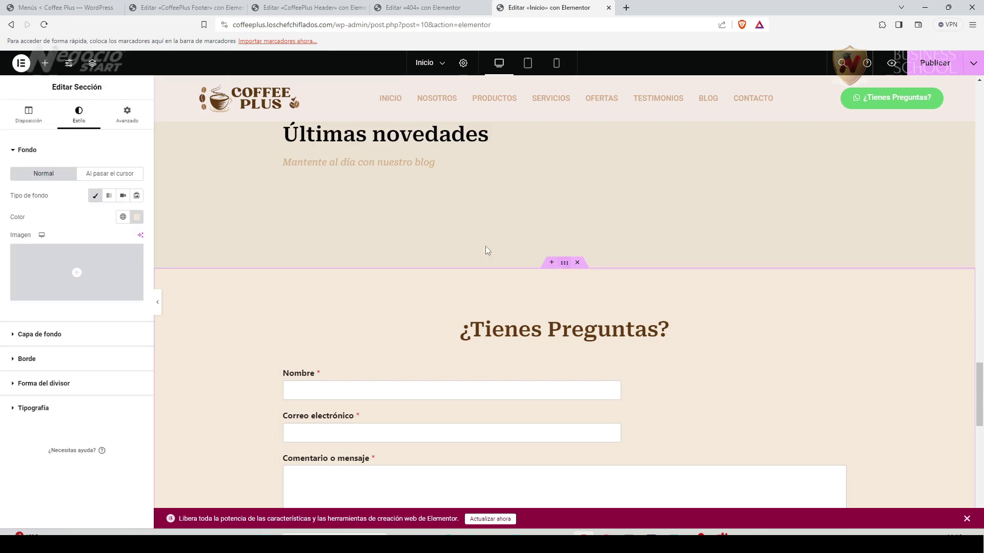
pyautogui.click(128, 117)
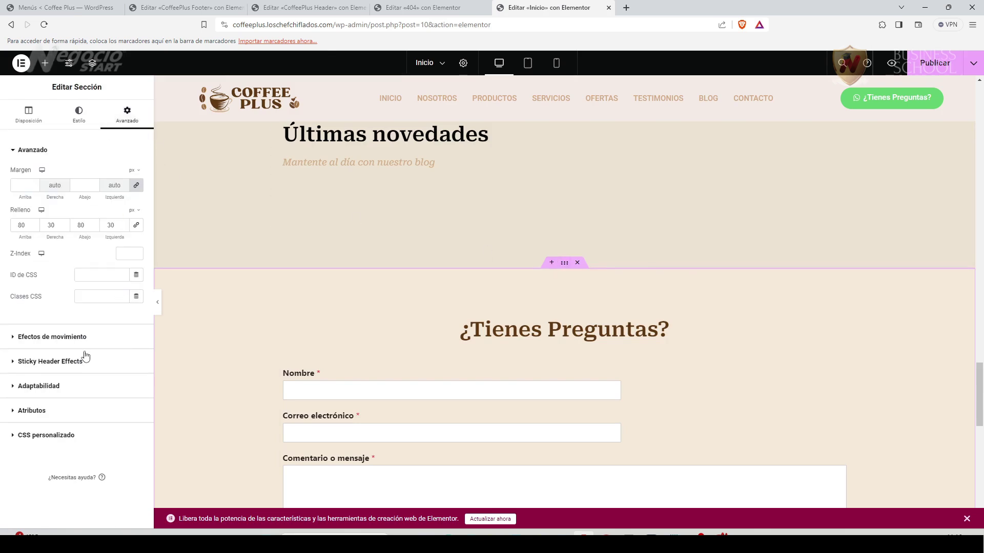
pyautogui.click(89, 275)
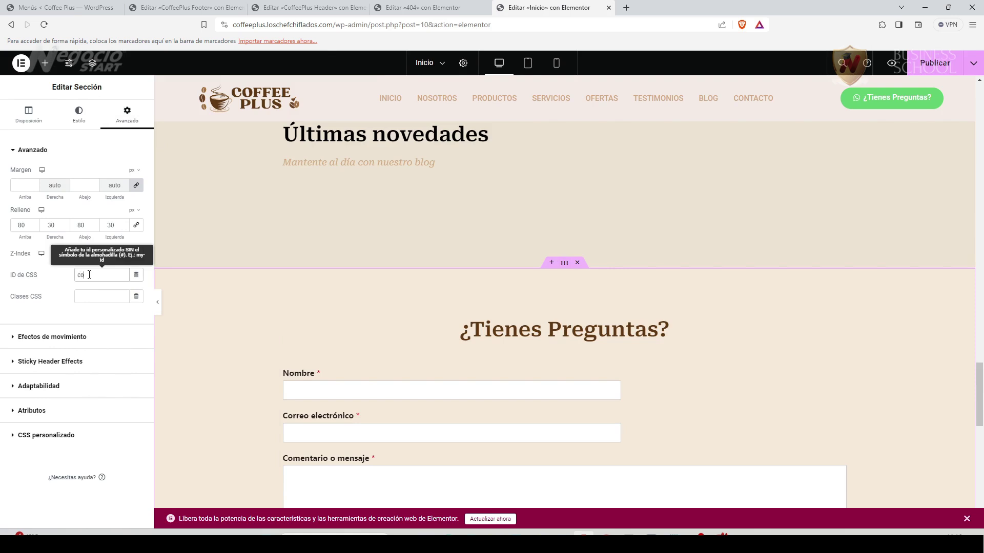
pyautogui.click(77, 311)
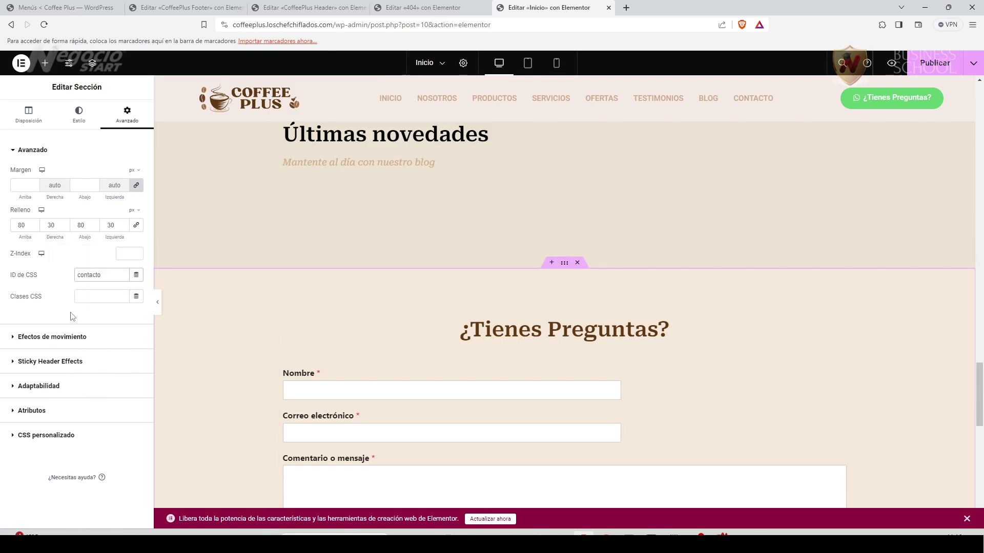
pyautogui.click(935, 63)
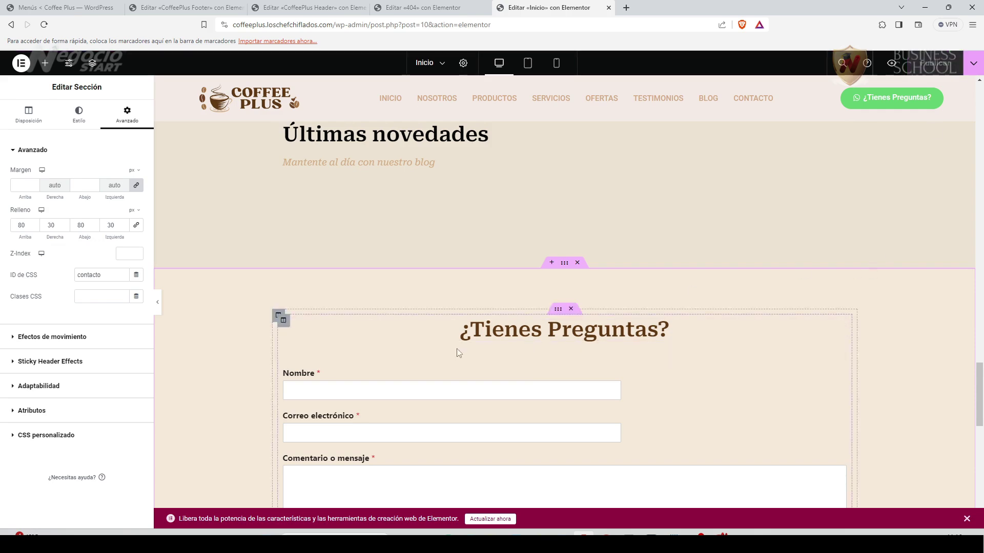
pyautogui.scroll(15, 289, 355)
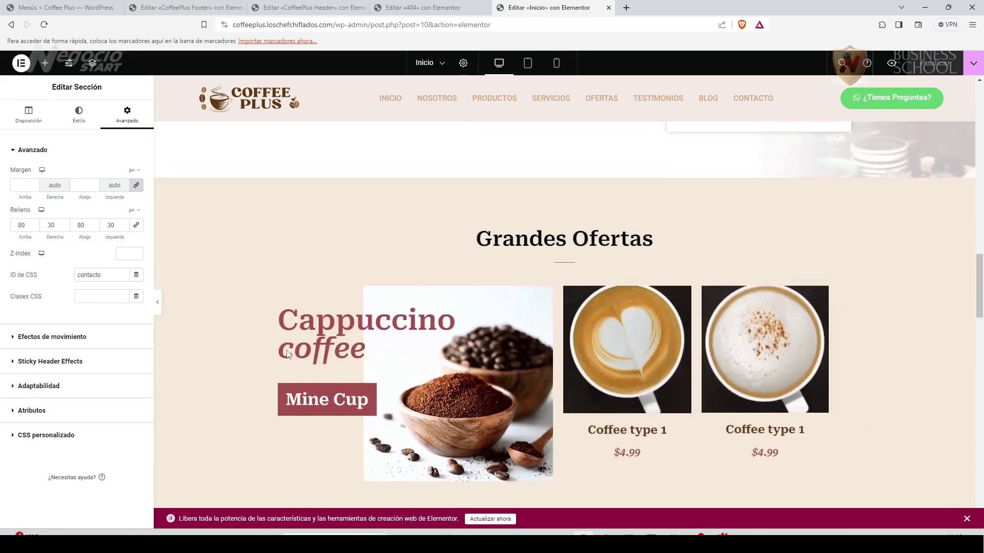
pyautogui.scroll(15, 288, 354)
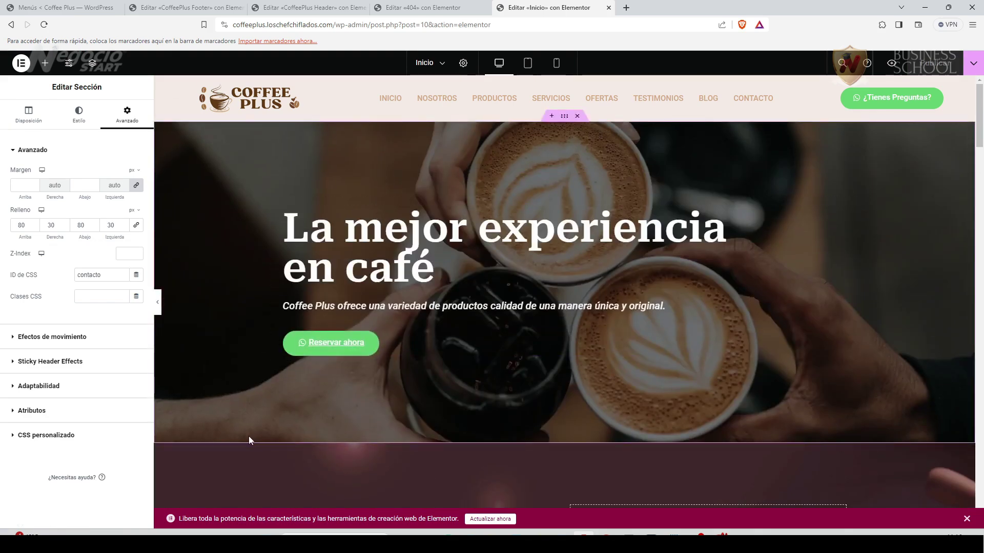
pyautogui.scroll(-7, 248, 434)
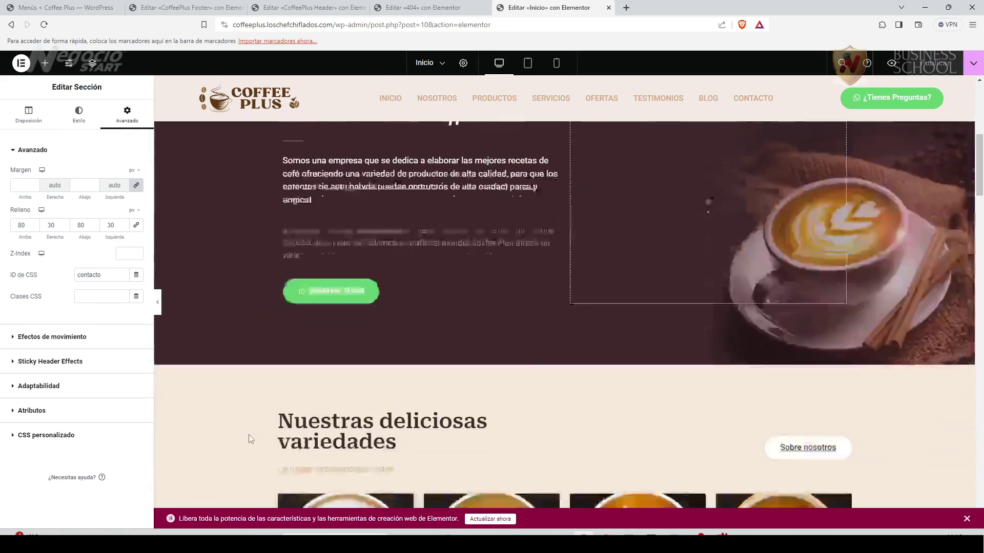
pyautogui.scroll(7, 248, 435)
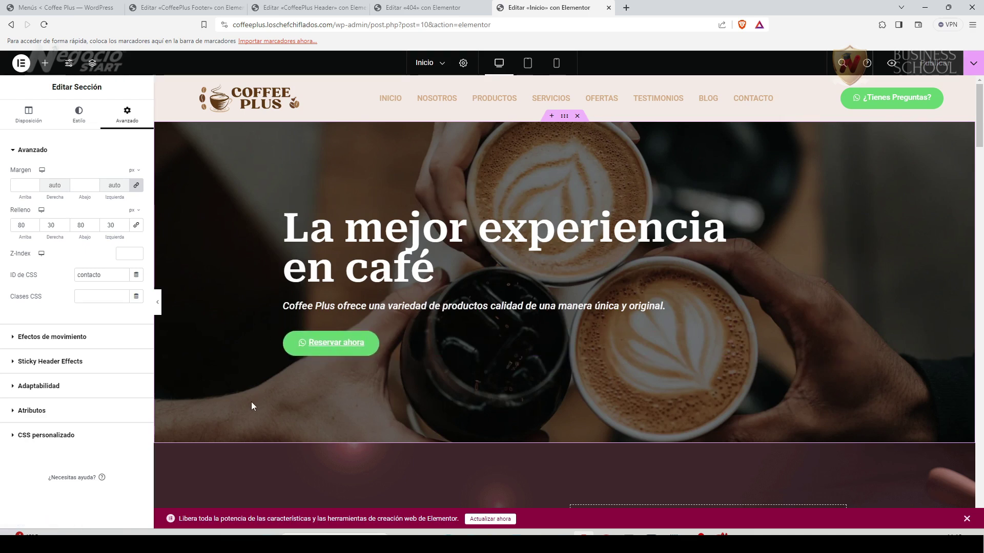
# Review the home page down to the footer and back, then switch to the WordPress Menús tab.
pyautogui.scroll(-3, 251, 403)
pyautogui.scroll(-5, 251, 406)
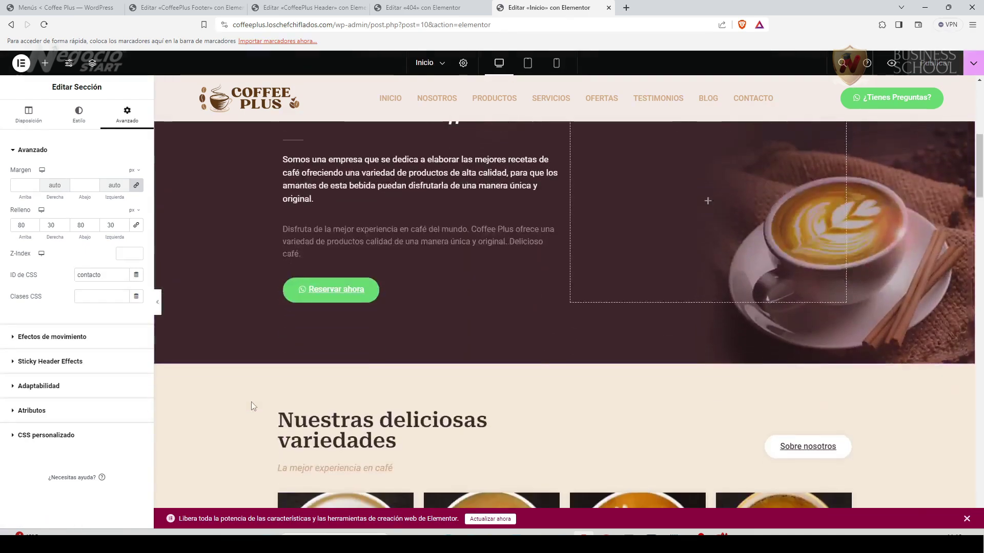
pyautogui.scroll(-7, 251, 406)
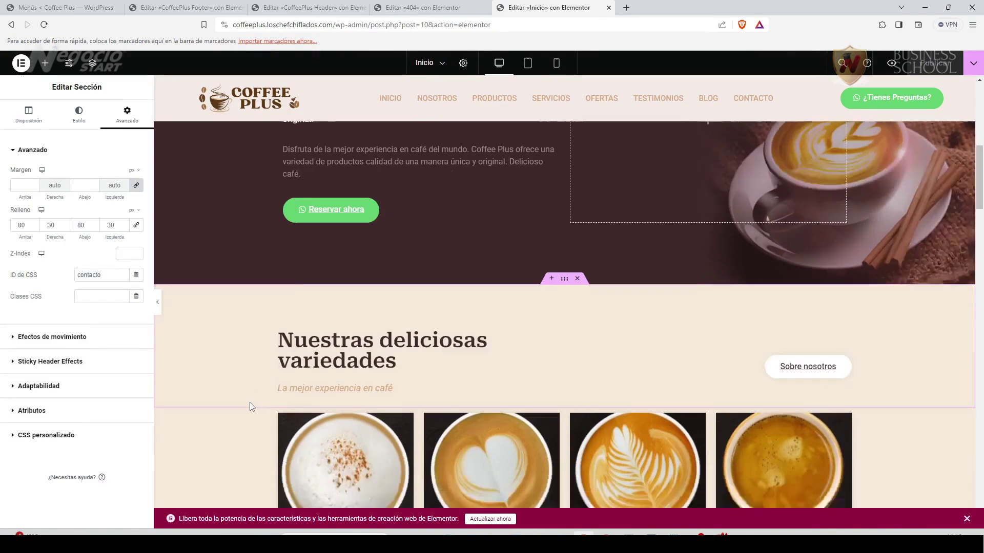
pyautogui.scroll(-15, 251, 406)
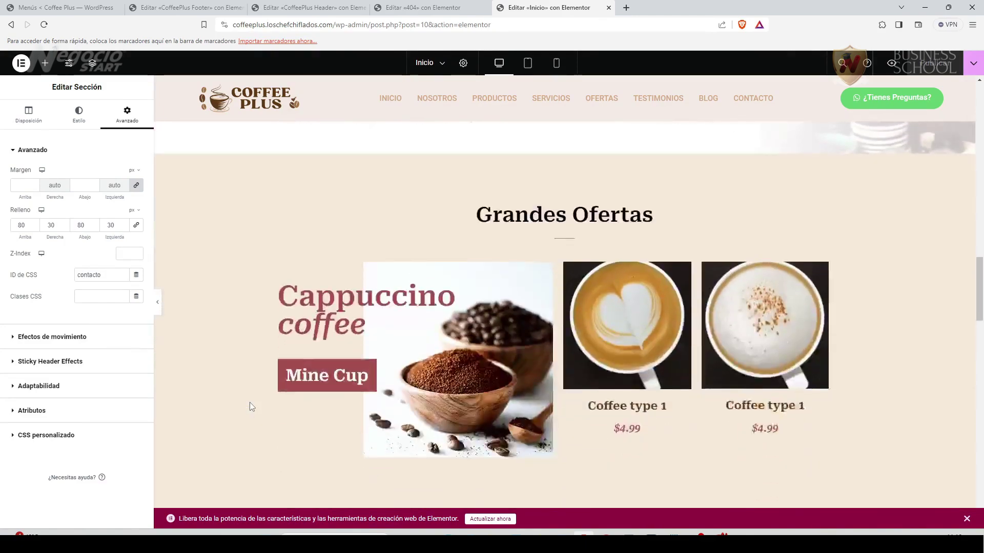
pyautogui.scroll(-7, 250, 402)
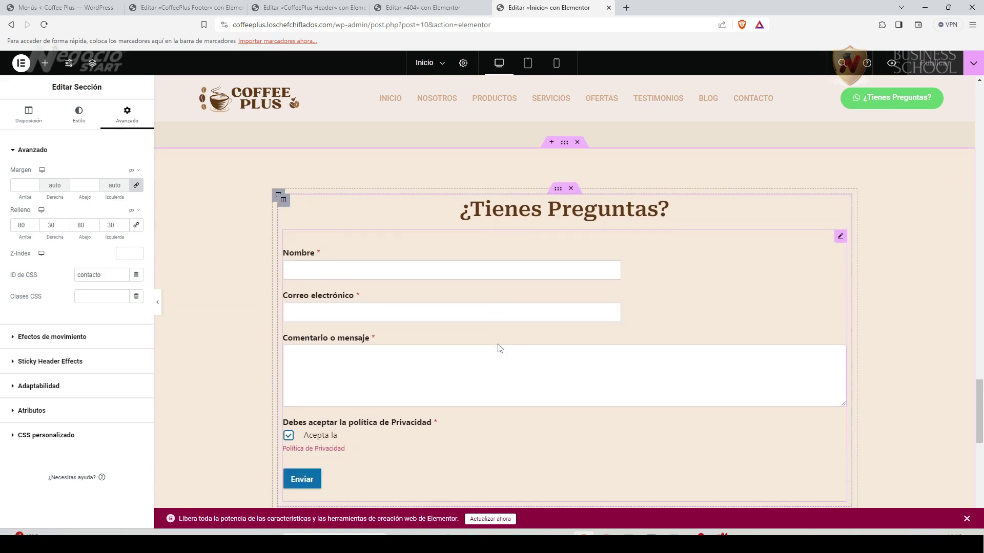
pyautogui.scroll(6, 500, 349)
pyautogui.scroll(12, 499, 349)
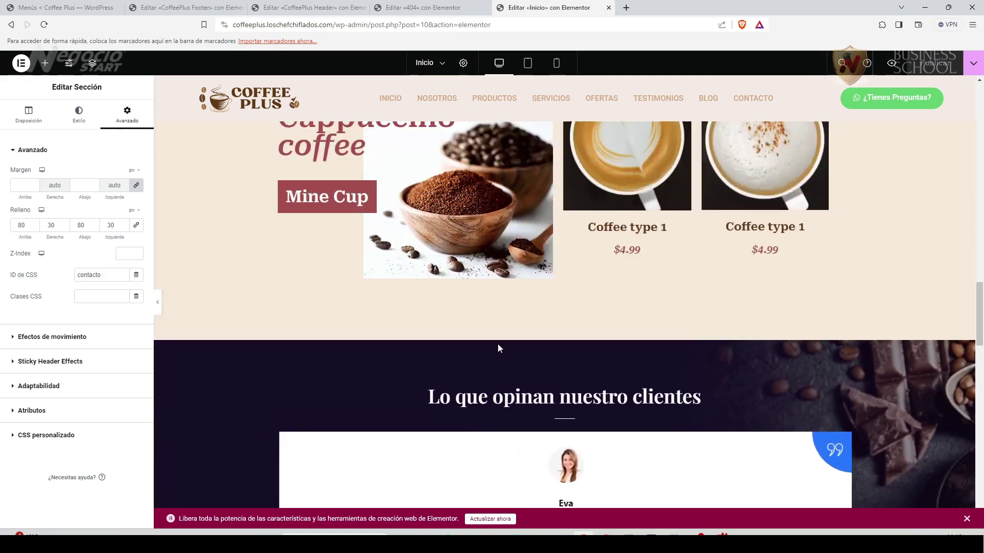
pyautogui.scroll(8, 500, 349)
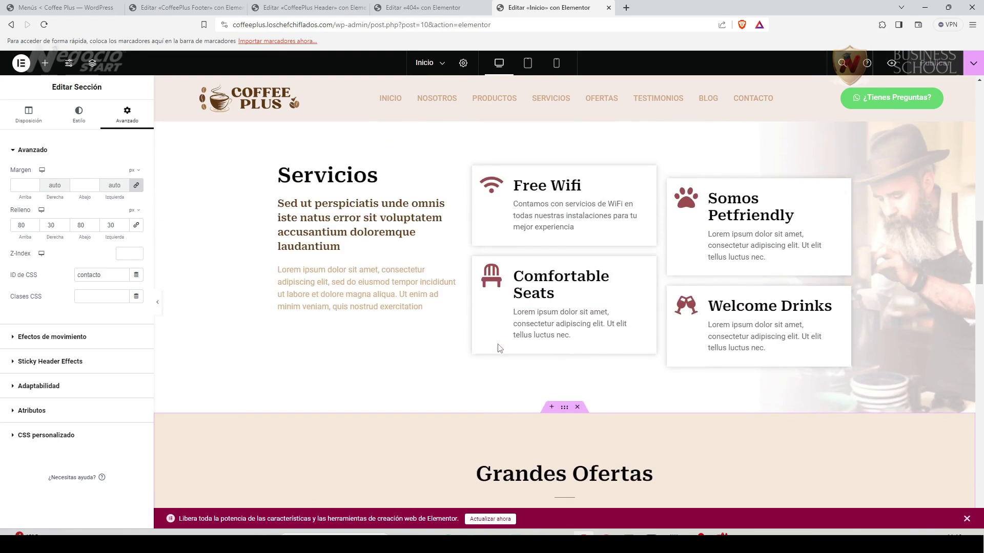
pyautogui.scroll(5, 499, 349)
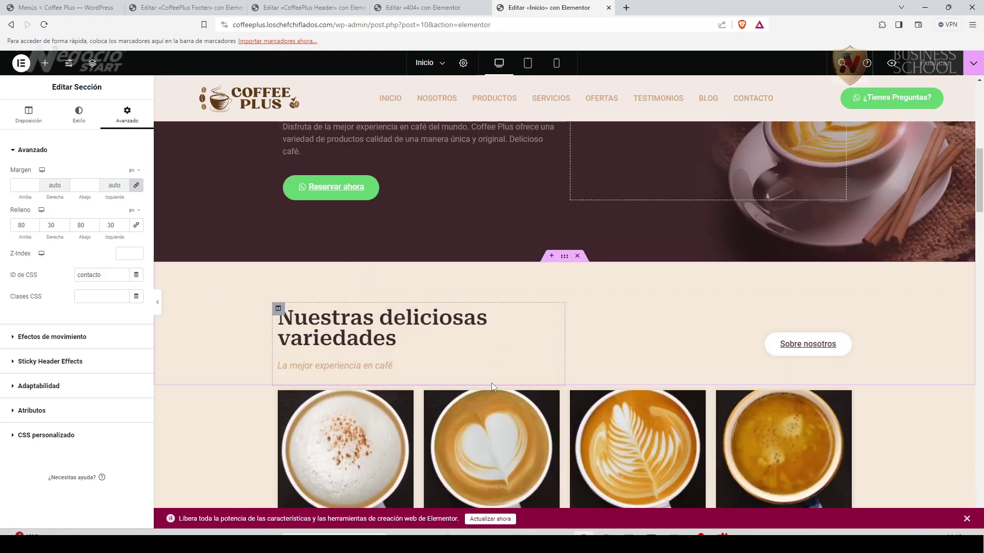
pyautogui.scroll(3, 491, 383)
pyautogui.scroll(2, 492, 384)
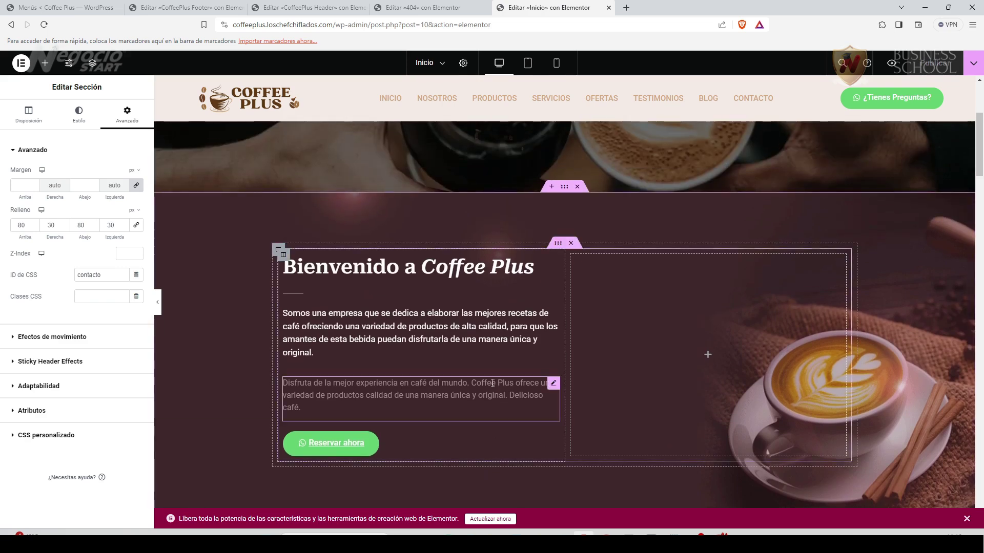
pyautogui.scroll(5, 491, 384)
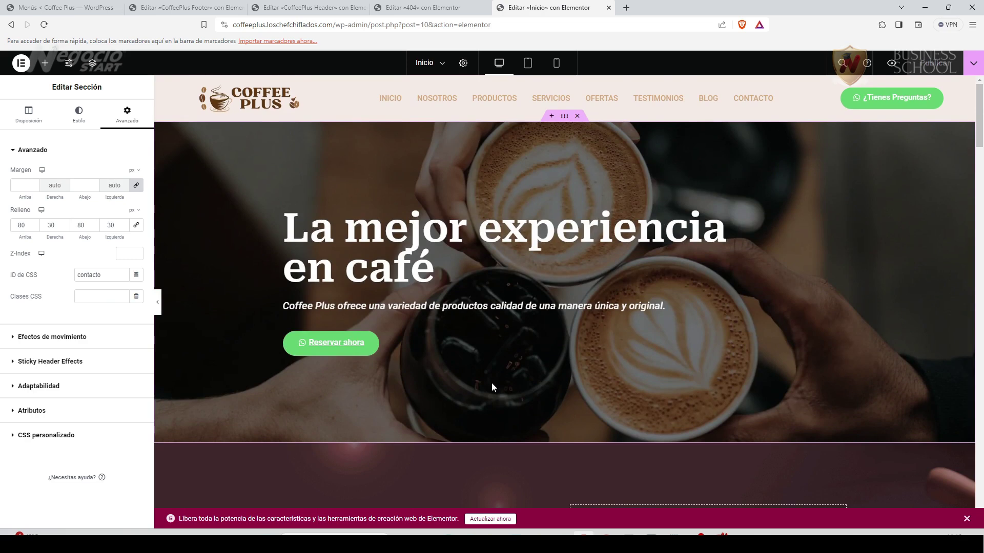
pyautogui.scroll(-20, 647, 328)
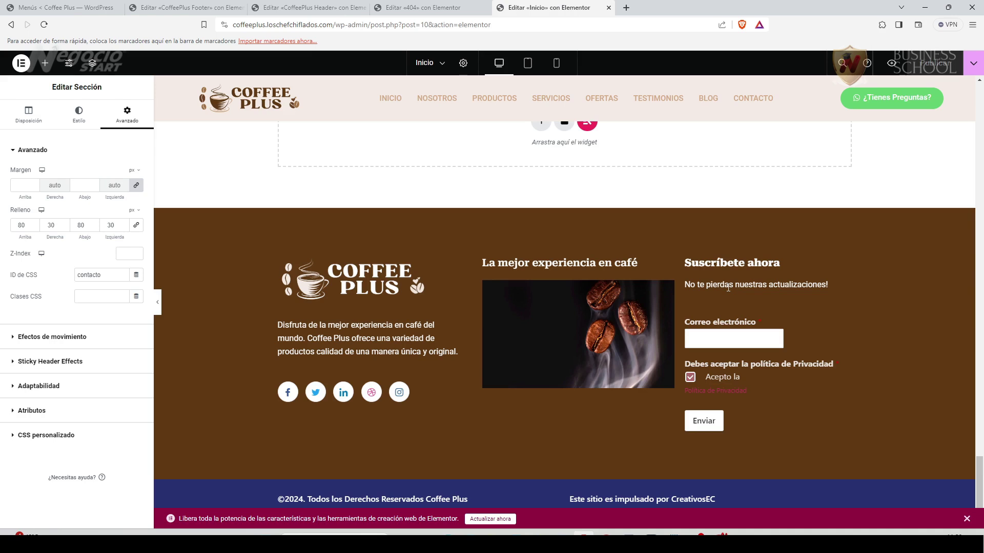
pyautogui.scroll(10, 460, 345)
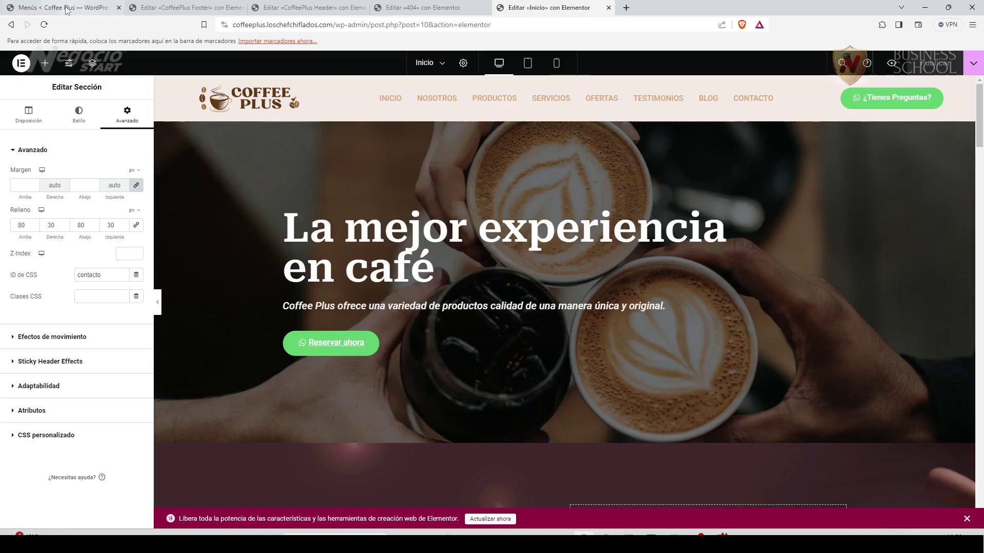
pyautogui.click(67, 8)
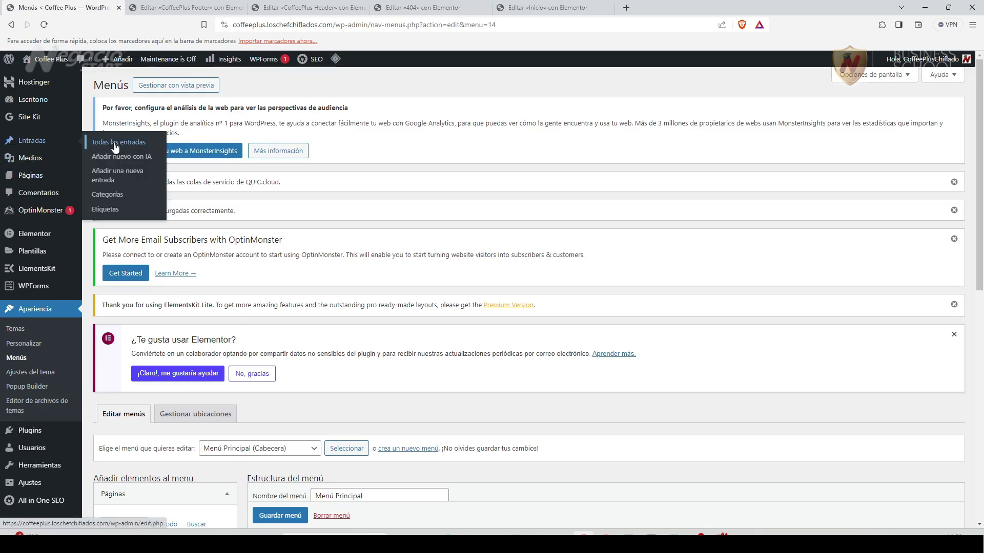
# From Todas las entradas, open the draft 'Las Mejores Recetas de Café de Sudamérica' post.
pyautogui.click(115, 142)
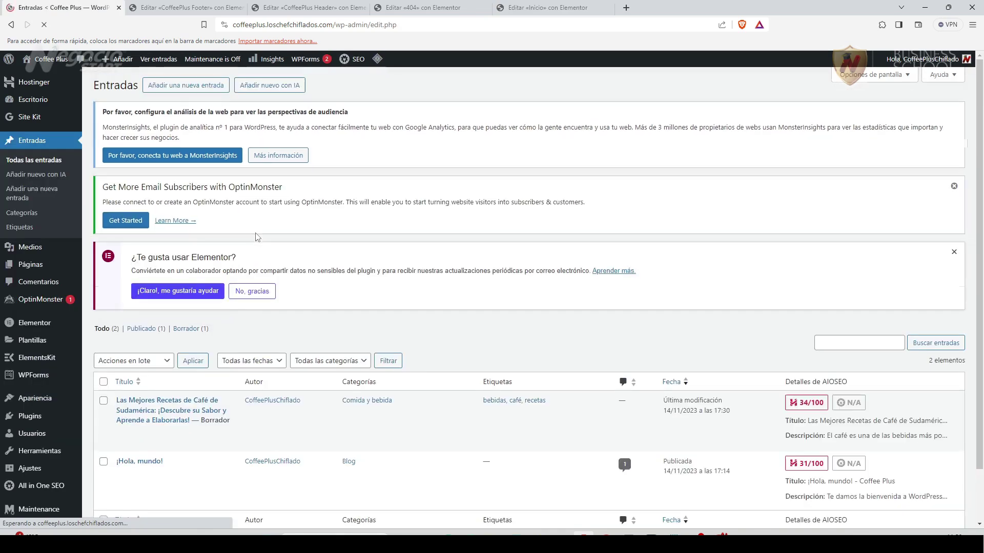
pyautogui.scroll(-1, 229, 375)
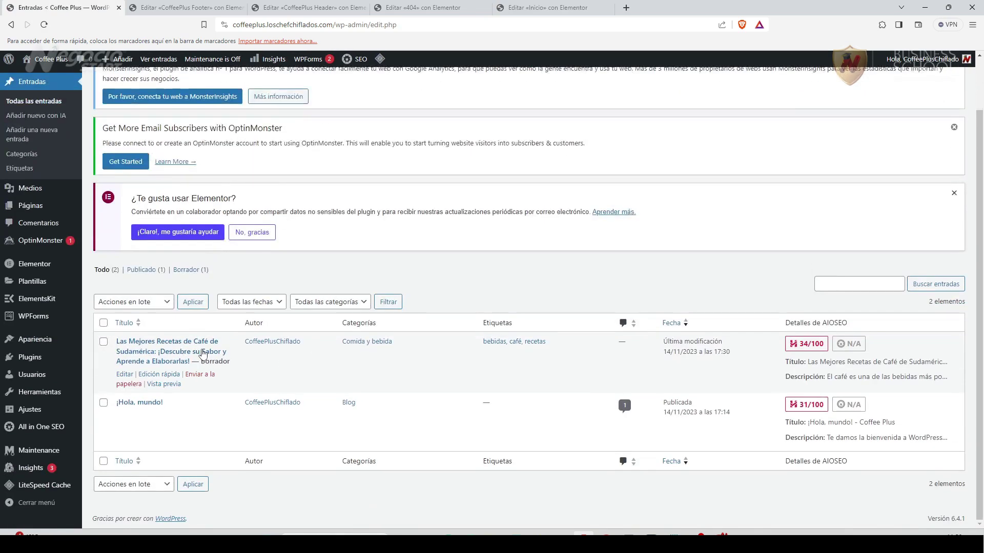
pyautogui.click(154, 342)
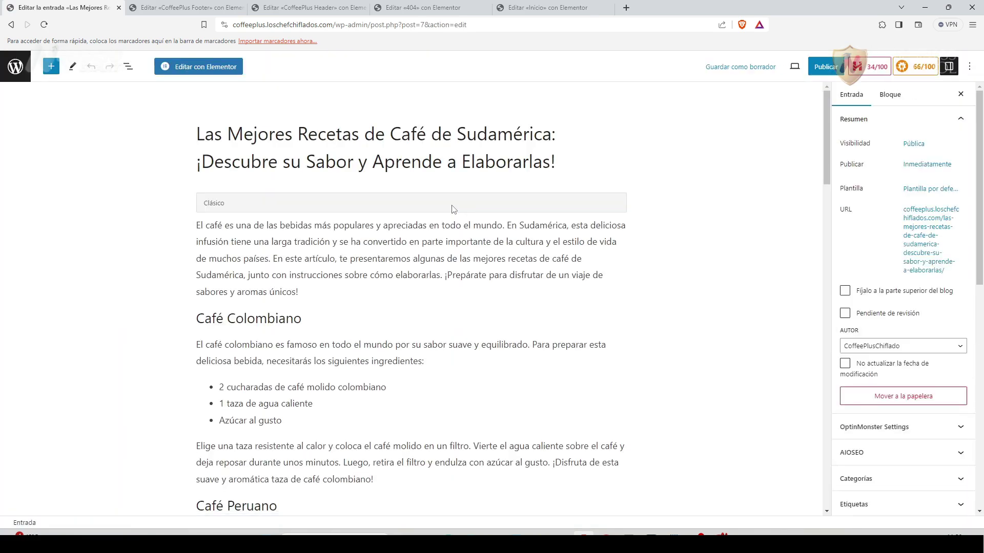
# Scroll the recipes post past its coffee sections down to the AIOSEO settings panel.
pyautogui.scroll(-4, 365, 419)
pyautogui.scroll(4, 362, 417)
pyautogui.scroll(-7, 341, 416)
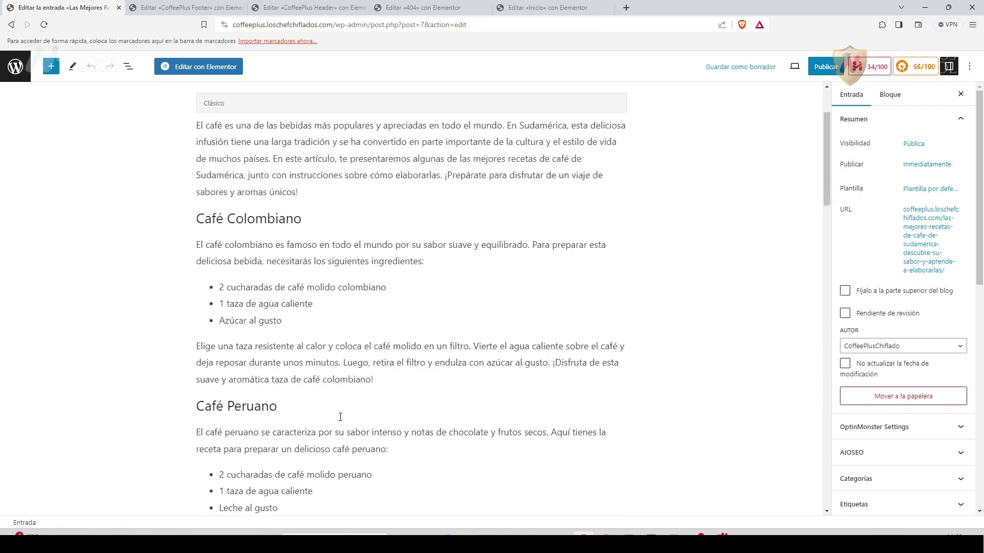
pyautogui.scroll(-6, 340, 417)
pyautogui.scroll(9, 341, 415)
pyautogui.scroll(4, 340, 413)
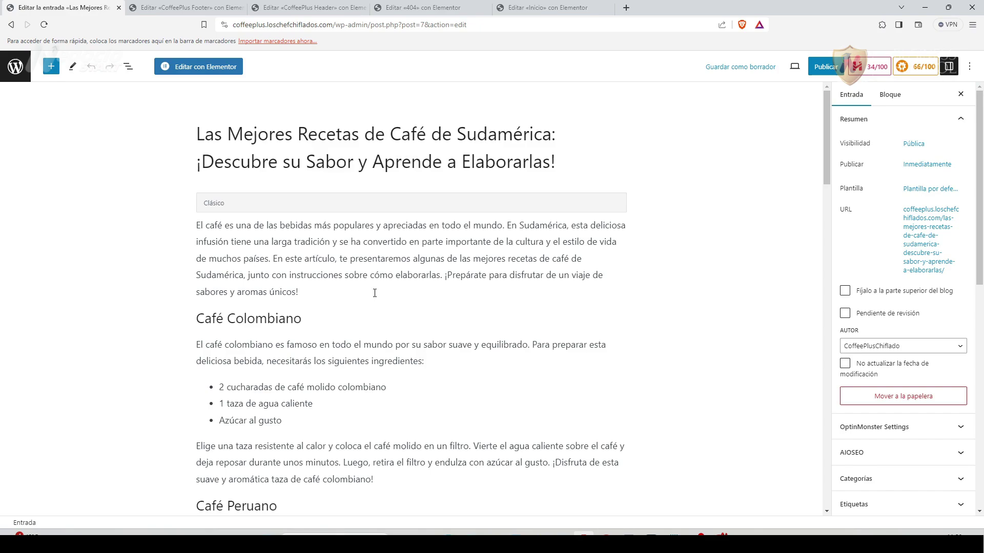
pyautogui.scroll(-12, 374, 293)
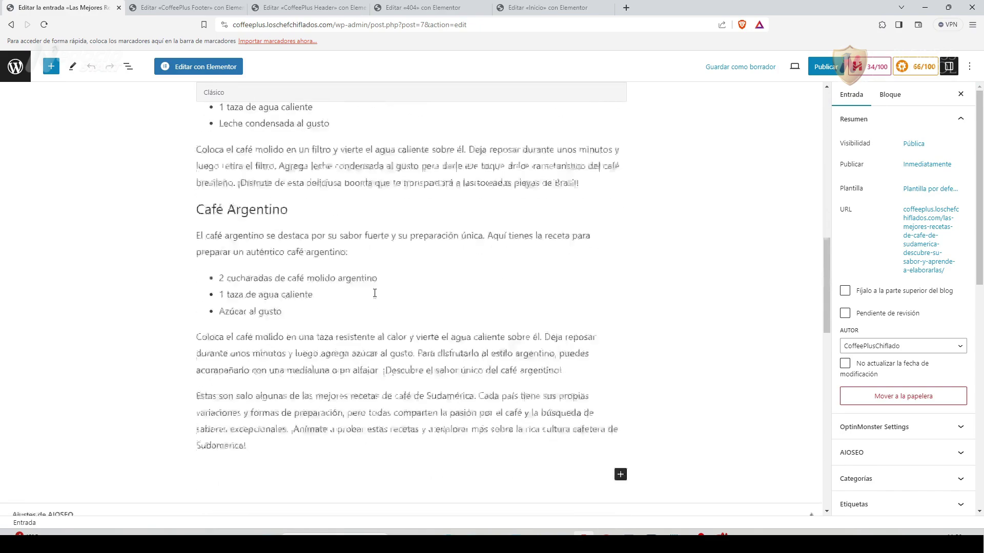
pyautogui.scroll(-15, 374, 293)
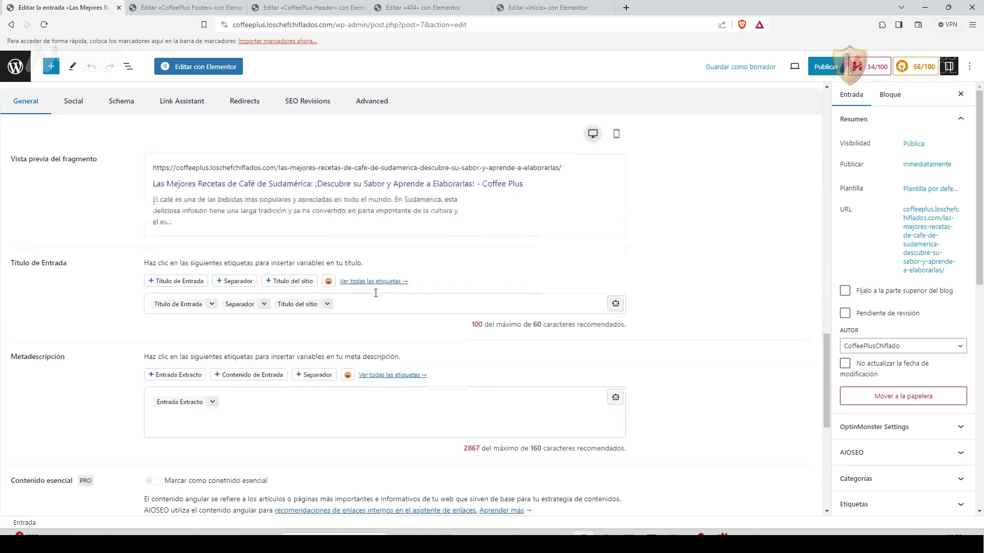
# Replace the AIOSEO post title tags with plain text 'Las Mejores Recetas de Café de Sudamérica'.
pyautogui.scroll(2, 375, 297)
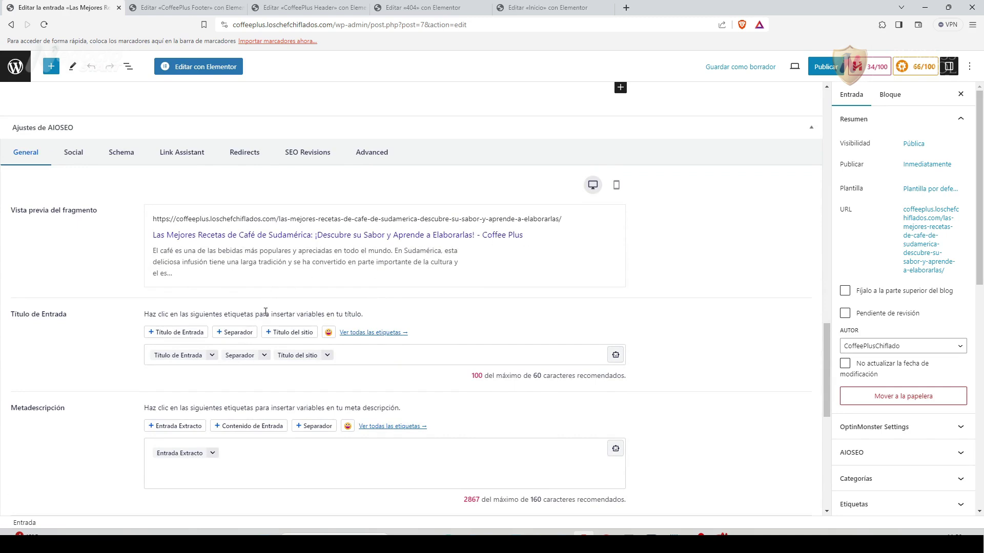
pyautogui.click(346, 356)
pyautogui.moveTo(346, 356); pyautogui.dragTo(118, 357)
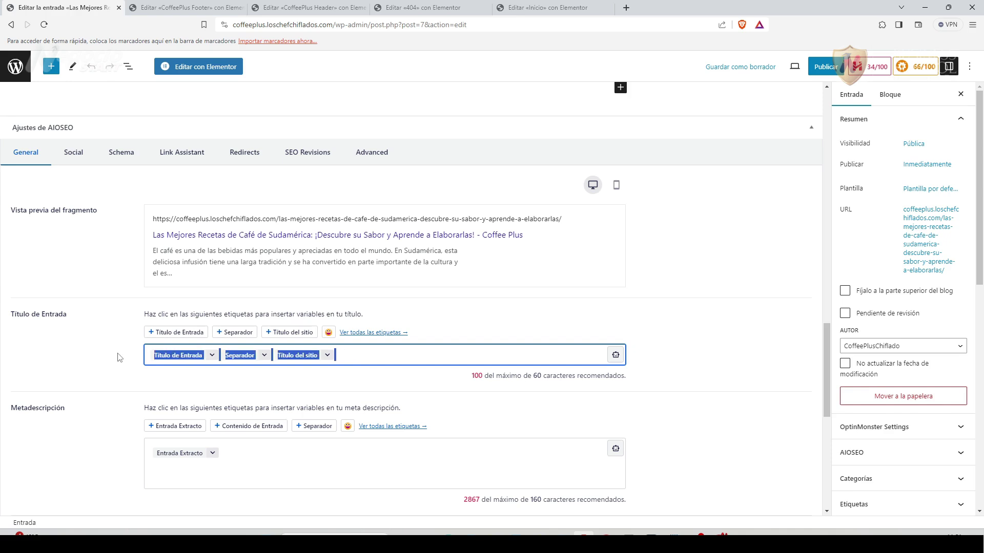
pyautogui.press('BackSpace')
pyautogui.doubleClick(155, 235)
pyautogui.moveTo(178, 236); pyautogui.dragTo(202, 359)
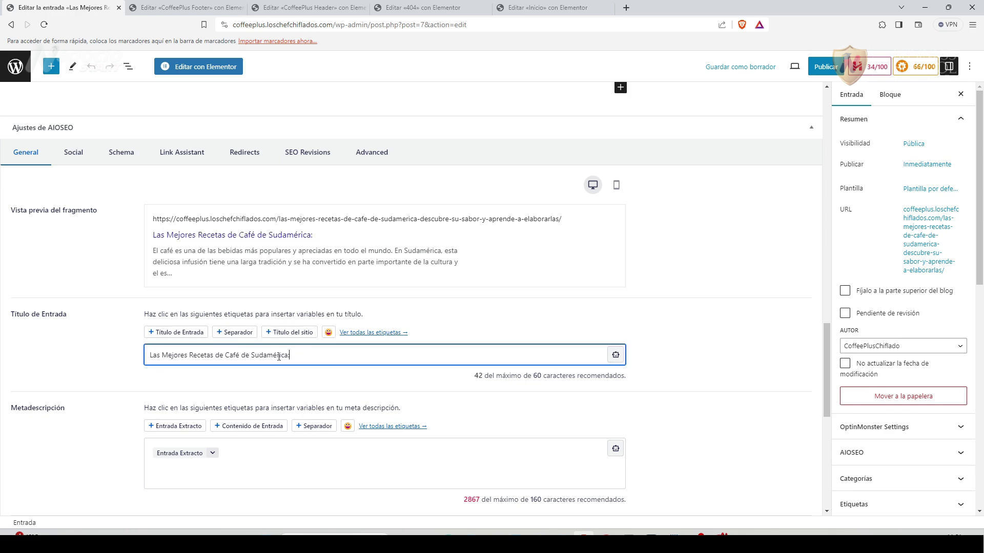
pyautogui.press('BackSpace')
pyautogui.click(114, 396)
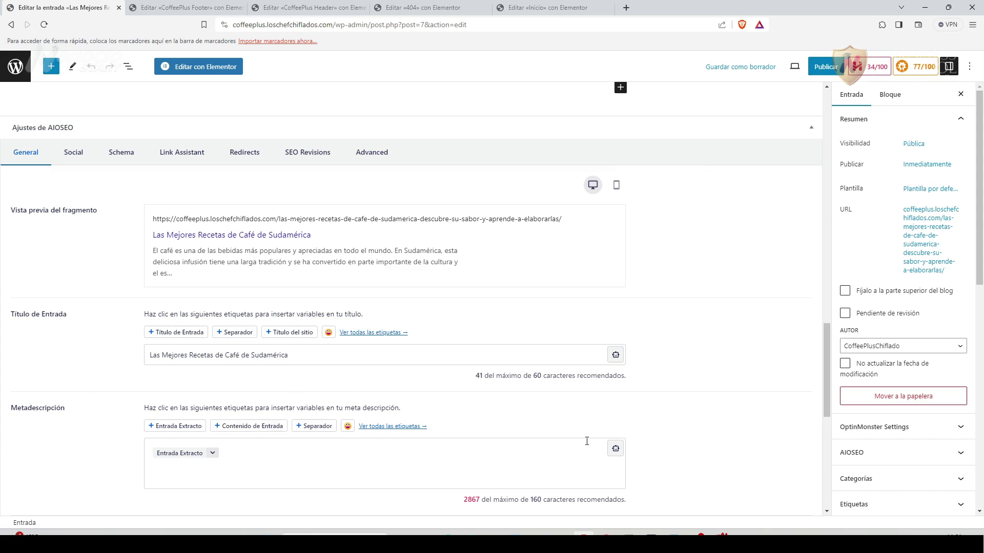
# Scroll the sidebar to locate the Extracto box.
pyautogui.moveTo(980, 279); pyautogui.dragTo(979, 460)
pyautogui.click(878, 288)
pyautogui.moveTo(826, 369); pyautogui.dragTo(826, 135)
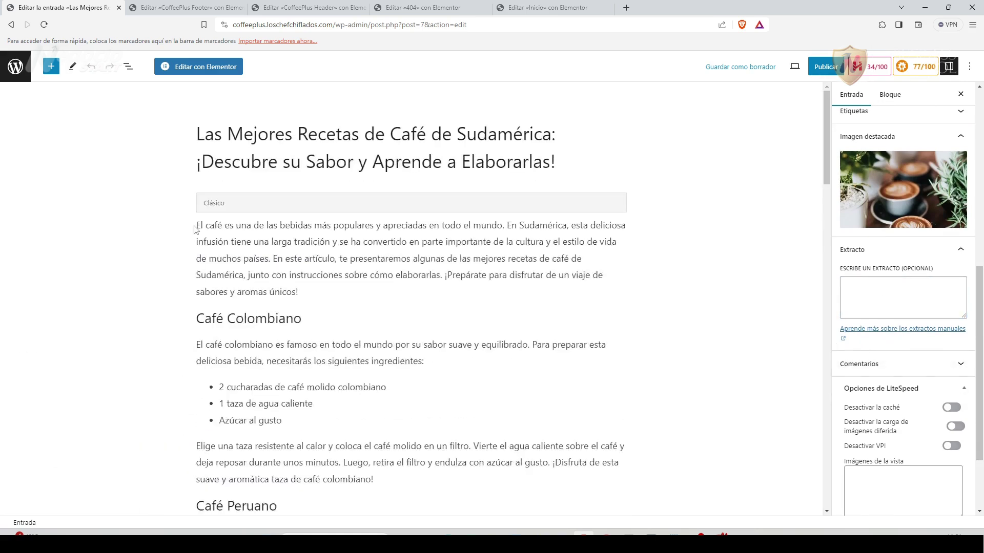
# Copy the introduction's first two sentences from the Classic block.
pyautogui.moveTo(196, 226); pyautogui.dragTo(270, 257)
pyautogui.rightClick(281, 242)
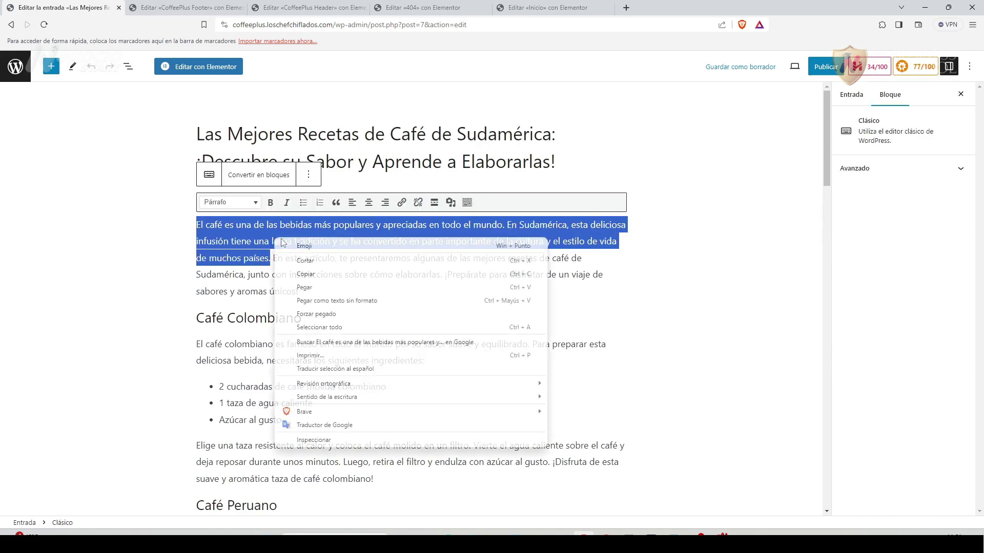
pyautogui.click(314, 275)
pyautogui.click(852, 95)
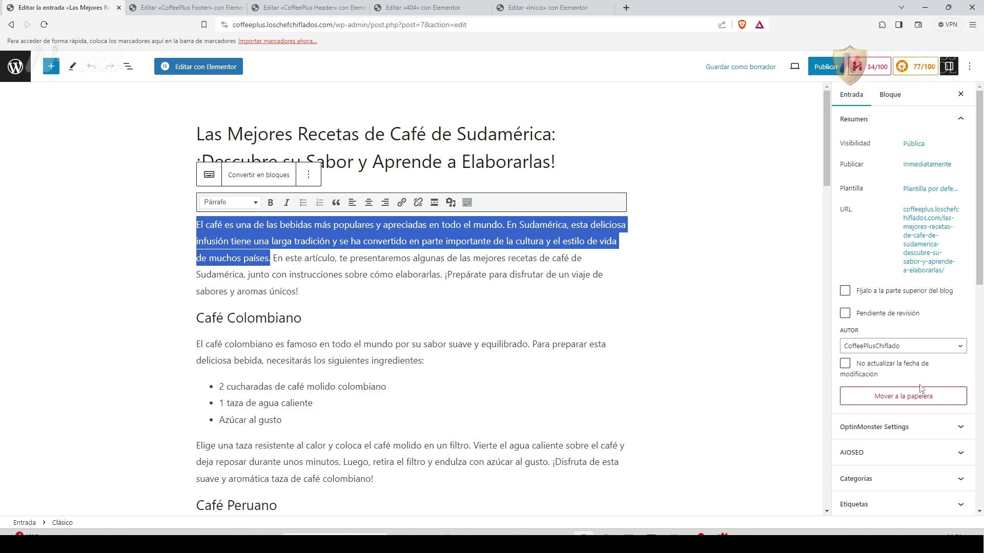
pyautogui.scroll(-10, 872, 229)
# Paste the sentences into Extracto and delete the first, leaving 'En Sudamérica, esta deliciosa infusión…'.
pyautogui.click(873, 229)
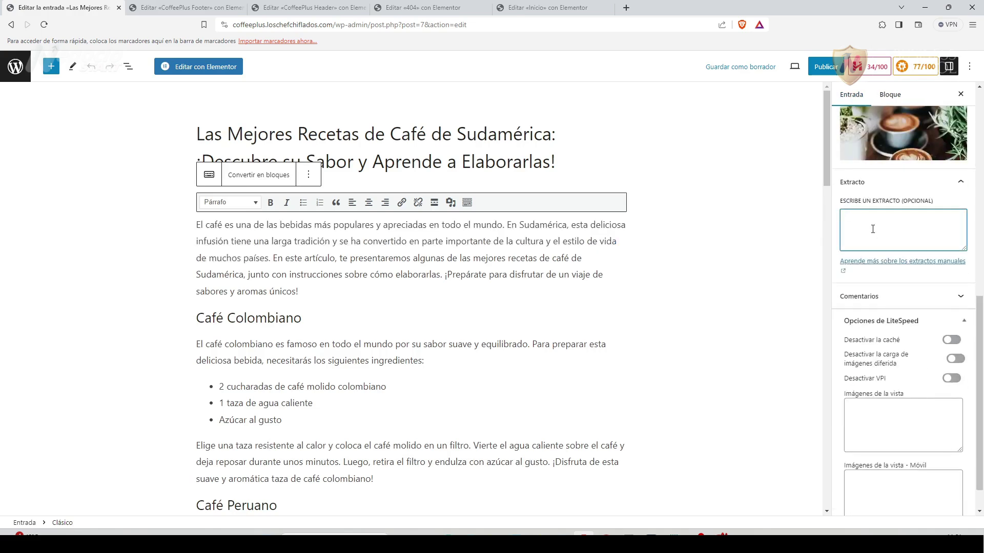
pyautogui.hotkey('ctrl', 'v')
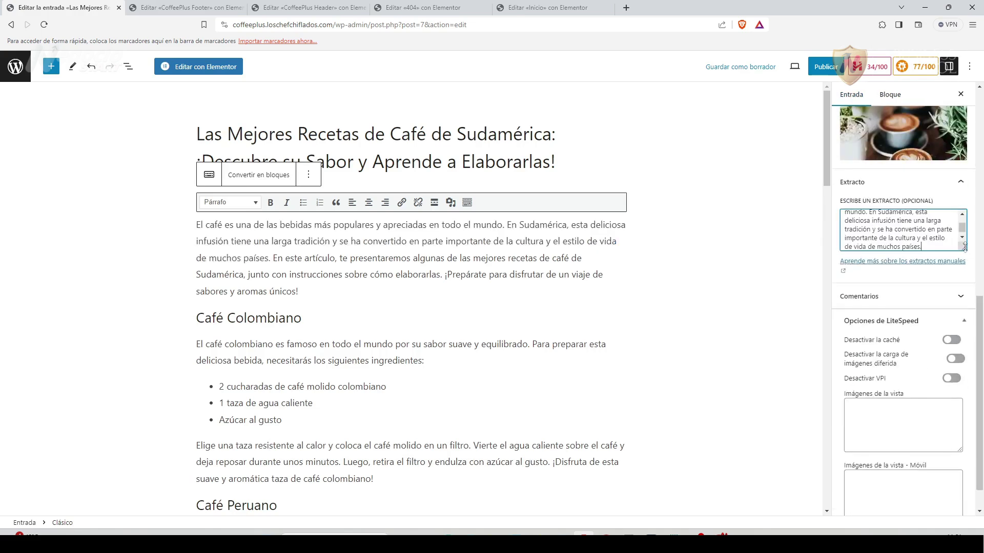
pyautogui.moveTo(964, 248); pyautogui.dragTo(965, 306)
pyautogui.moveTo(826, 149); pyautogui.dragTo(831, 410)
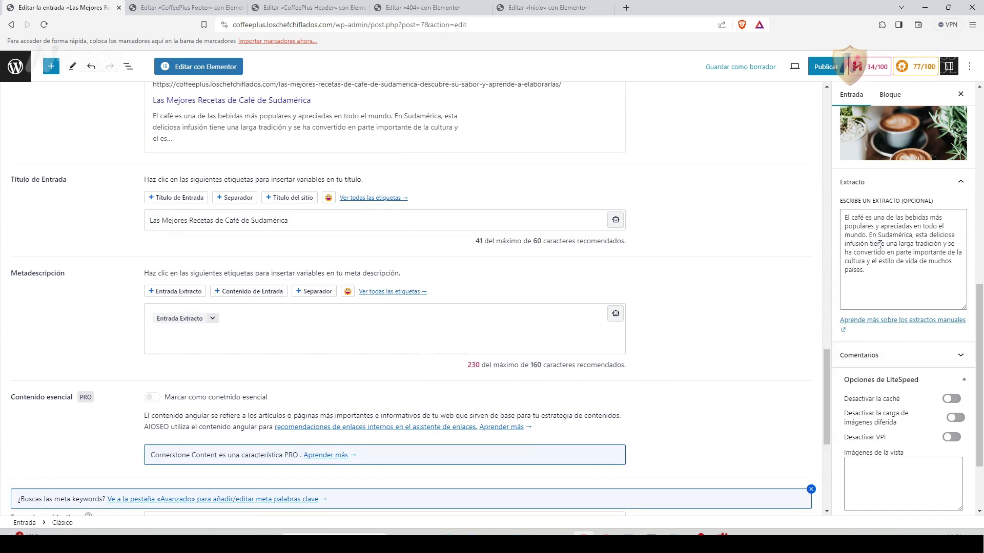
pyautogui.moveTo(870, 235); pyautogui.dragTo(839, 221)
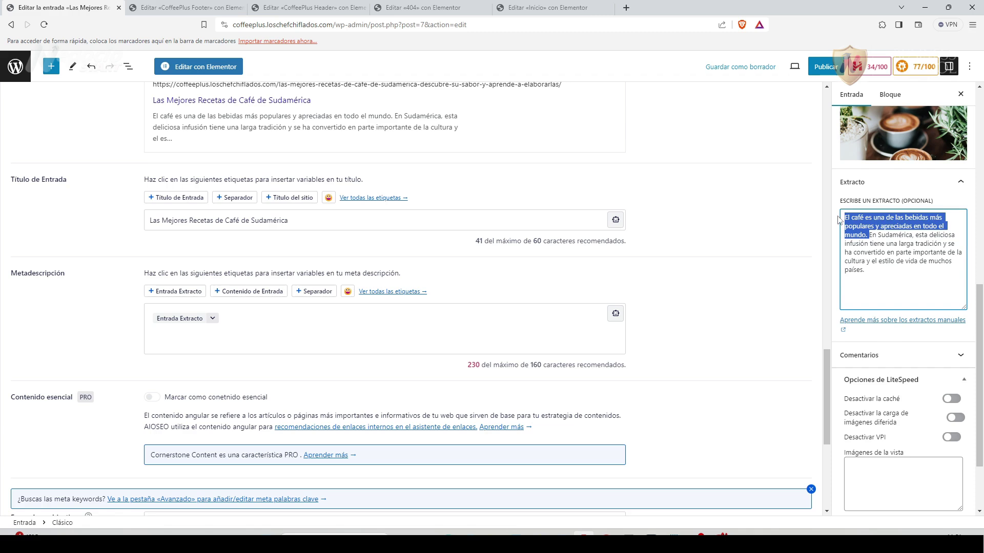
pyautogui.press('BackSpace')
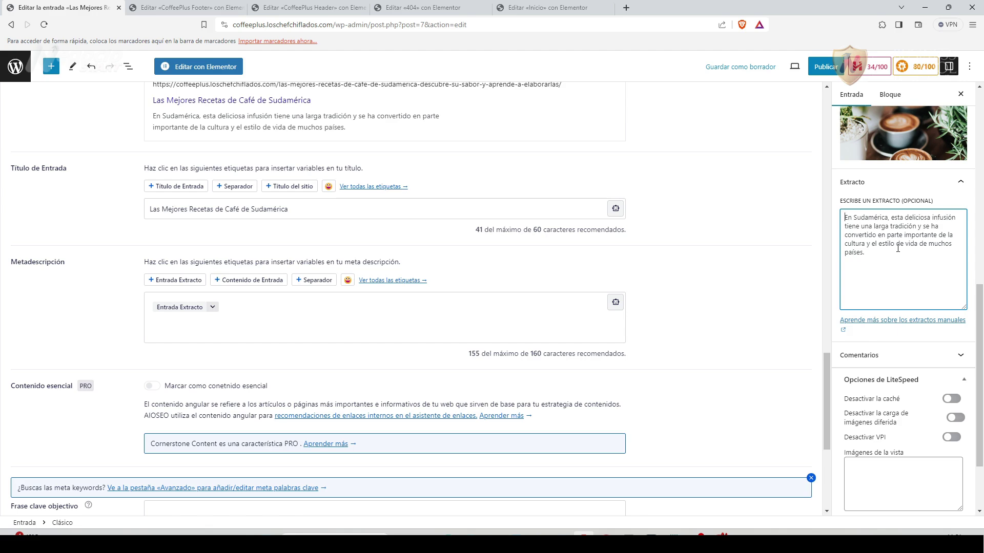
# Open the AIOSEO Social tab for the recipes post.
pyautogui.scroll(2, 320, 461)
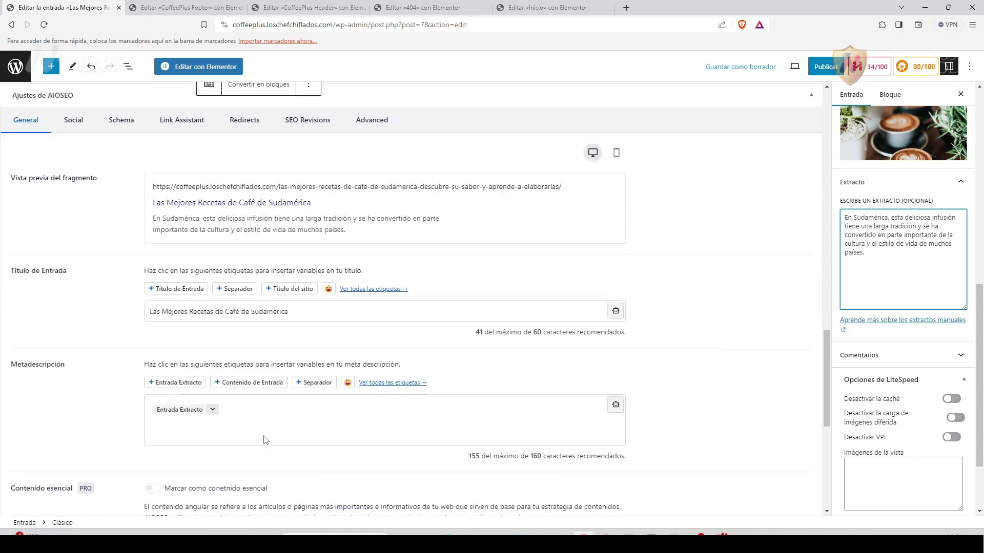
pyautogui.scroll(-3, 318, 461)
pyautogui.scroll(3, 302, 409)
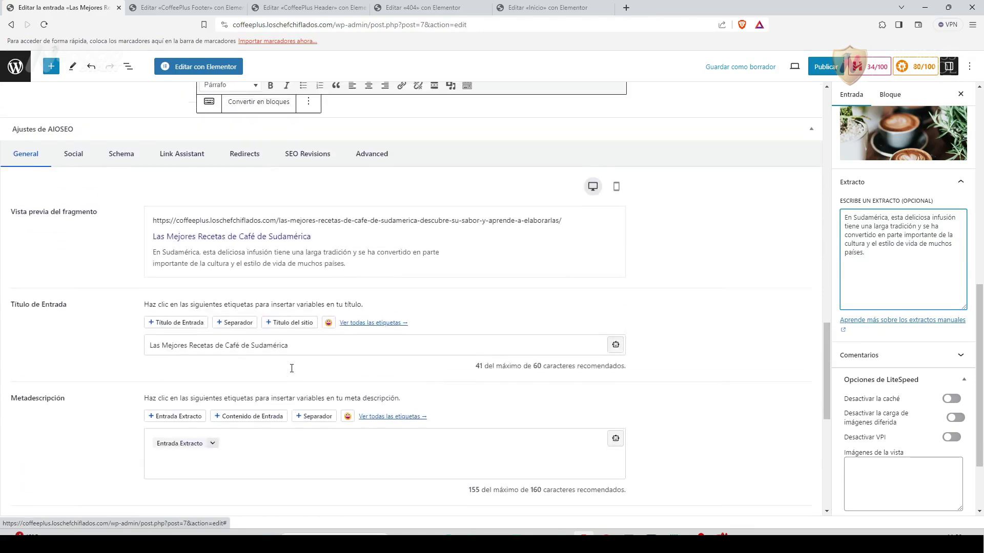
pyautogui.scroll(2, 292, 369)
pyautogui.click(76, 224)
pyautogui.scroll(-2, 396, 368)
pyautogui.scroll(-4, 395, 367)
pyautogui.scroll(3, 392, 197)
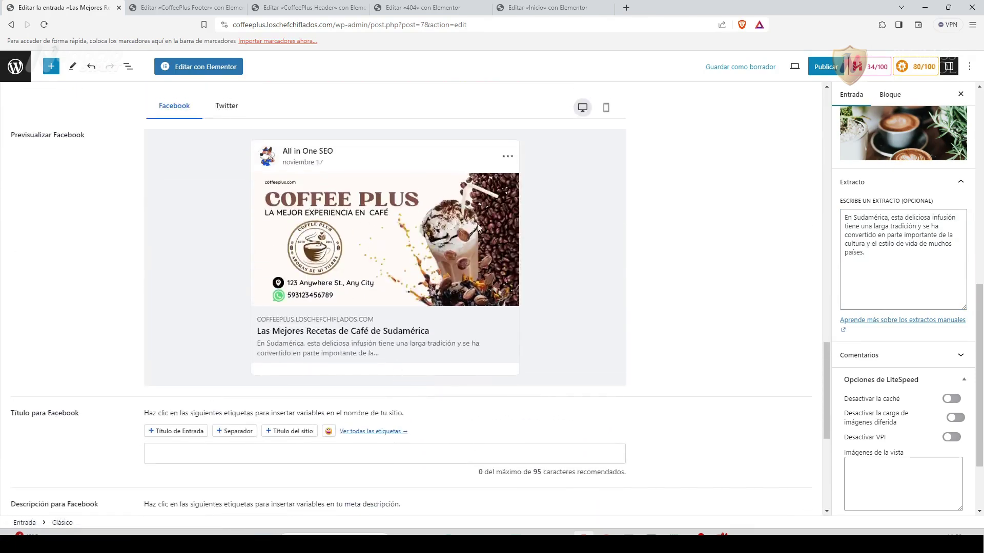
pyautogui.scroll(2, 982, 289)
pyautogui.scroll(1, 982, 289)
# Set the Facebook image source to Imagen destacada.
pyautogui.moveTo(922, 250)
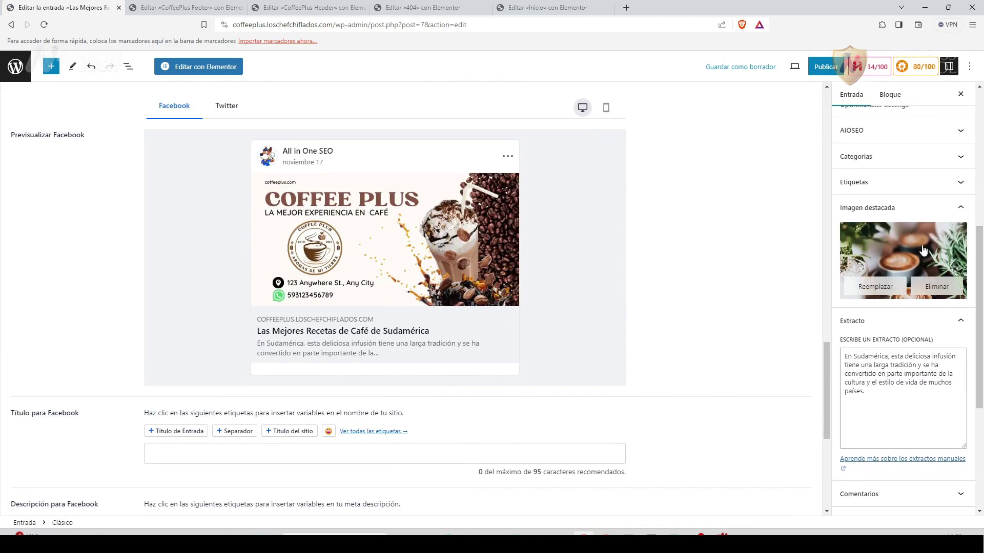
pyautogui.scroll(-6, 482, 416)
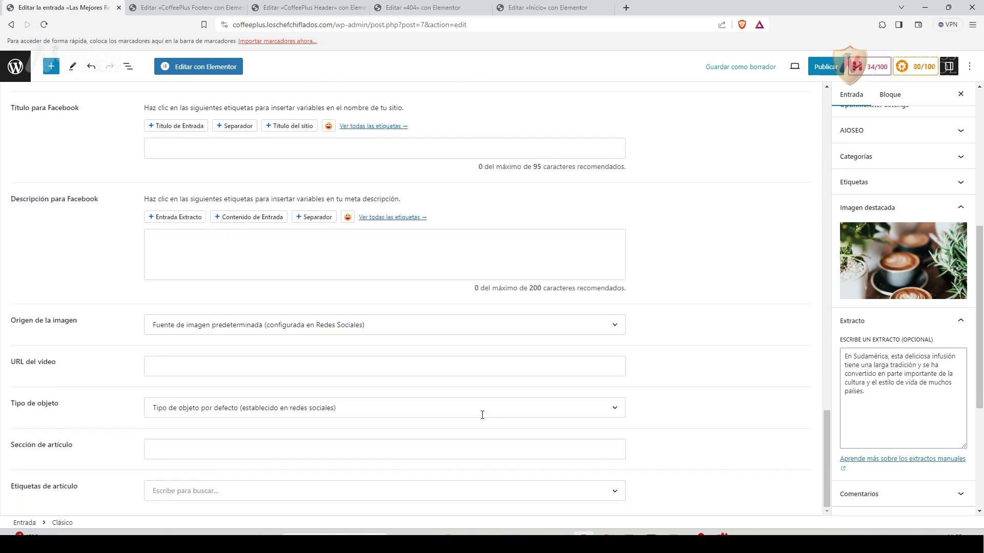
pyautogui.click(614, 325)
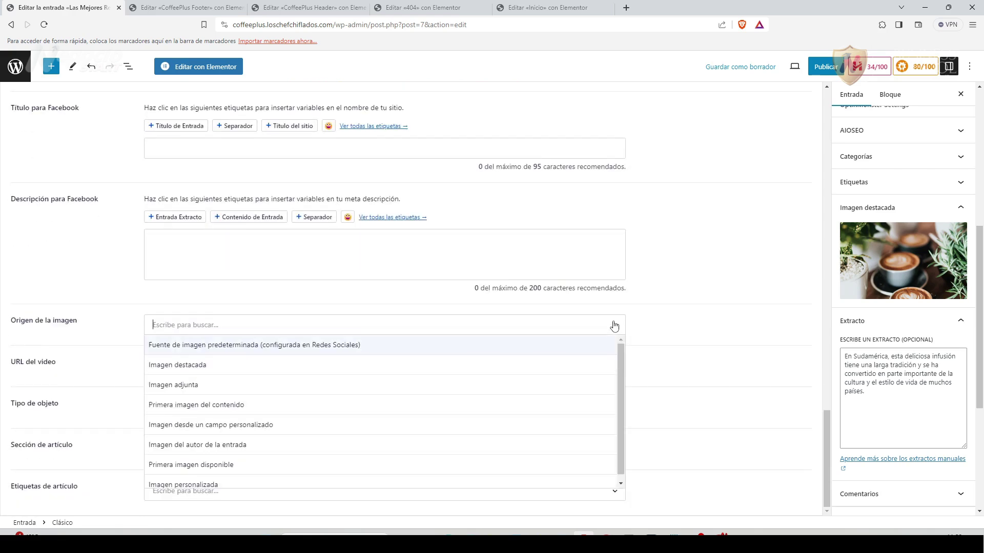
pyautogui.click(219, 369)
pyautogui.scroll(1, 109, 345)
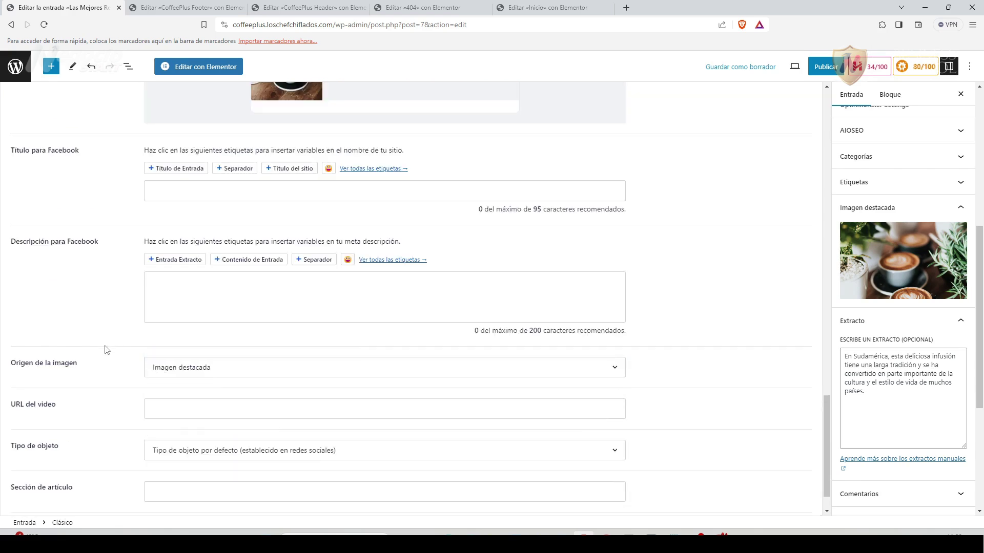
pyautogui.scroll(5, 105, 349)
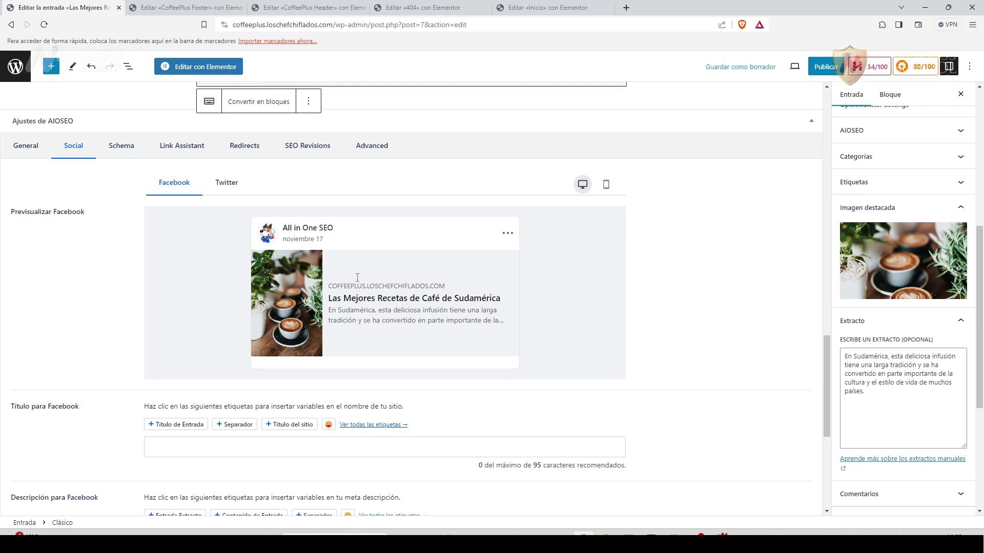
# Compare the post's Twitter and Facebook share previews.
pyautogui.click(223, 189)
pyautogui.scroll(2, 164, 299)
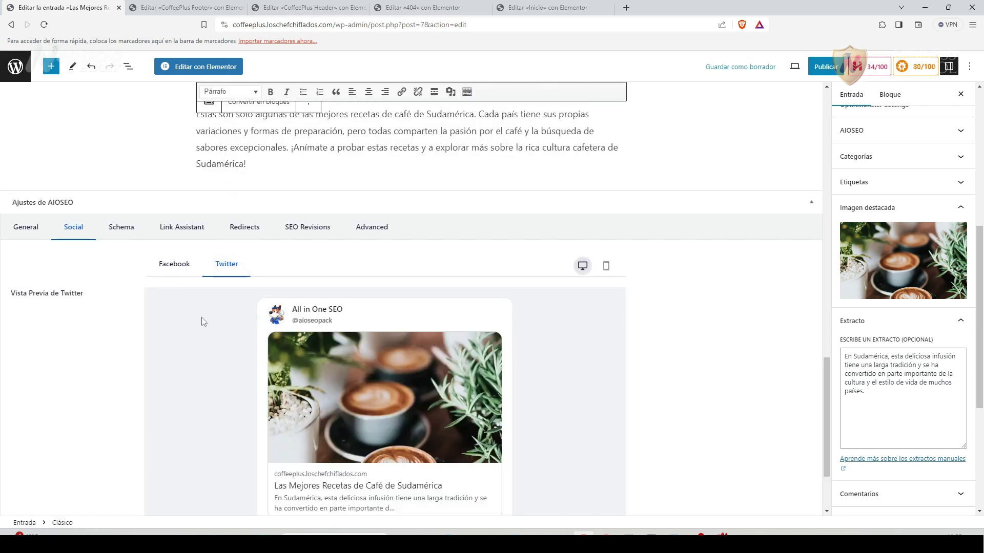
pyautogui.click(182, 261)
pyautogui.scroll(-2, 180, 355)
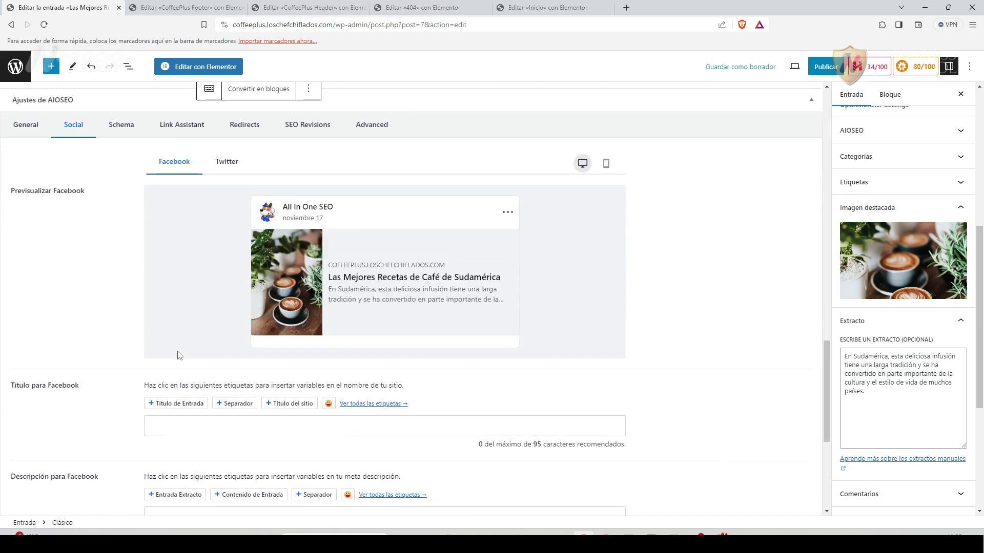
pyautogui.click(233, 165)
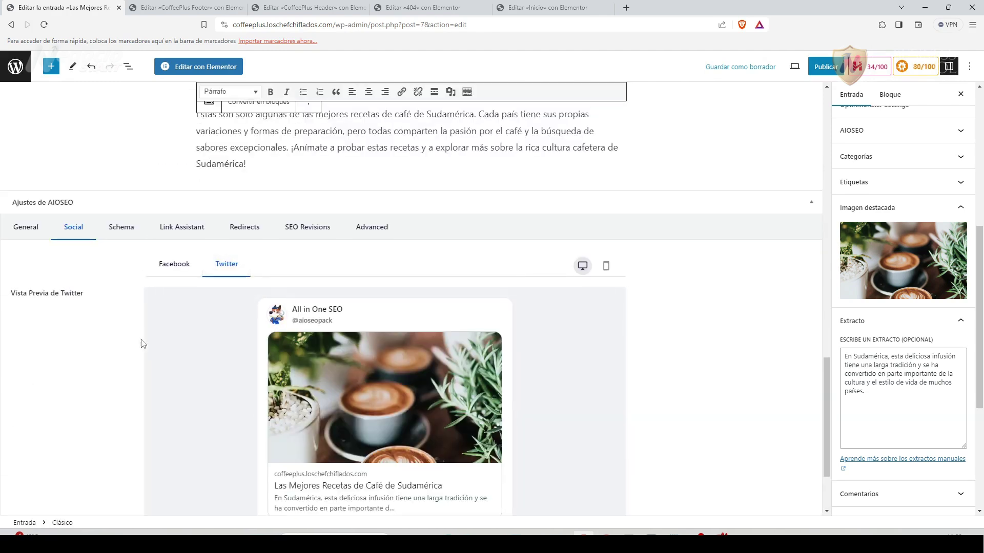
pyautogui.scroll(-2, 154, 346)
pyautogui.click(180, 163)
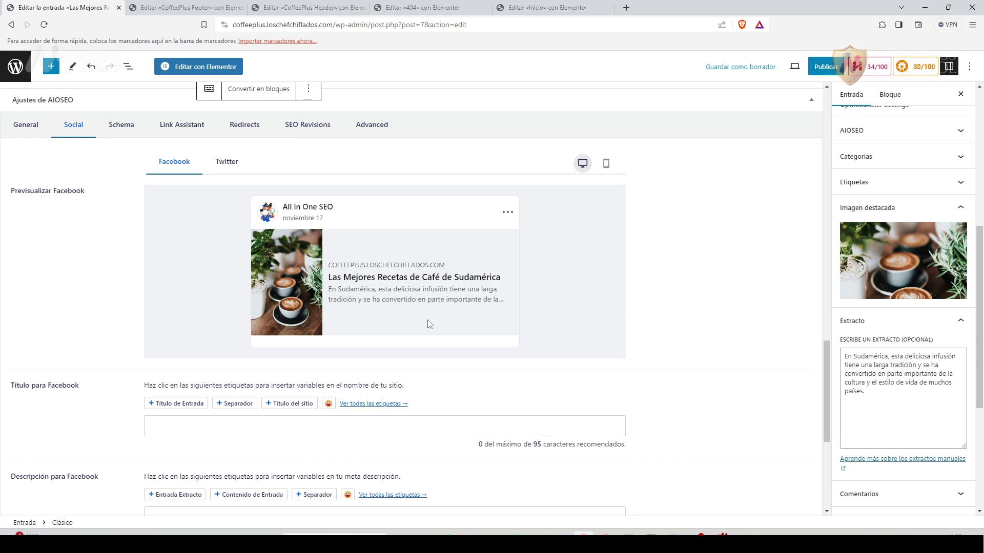
# Open the AIOSEO Avanzado settings and the SEO keywords field.
pyautogui.scroll(2, 218, 352)
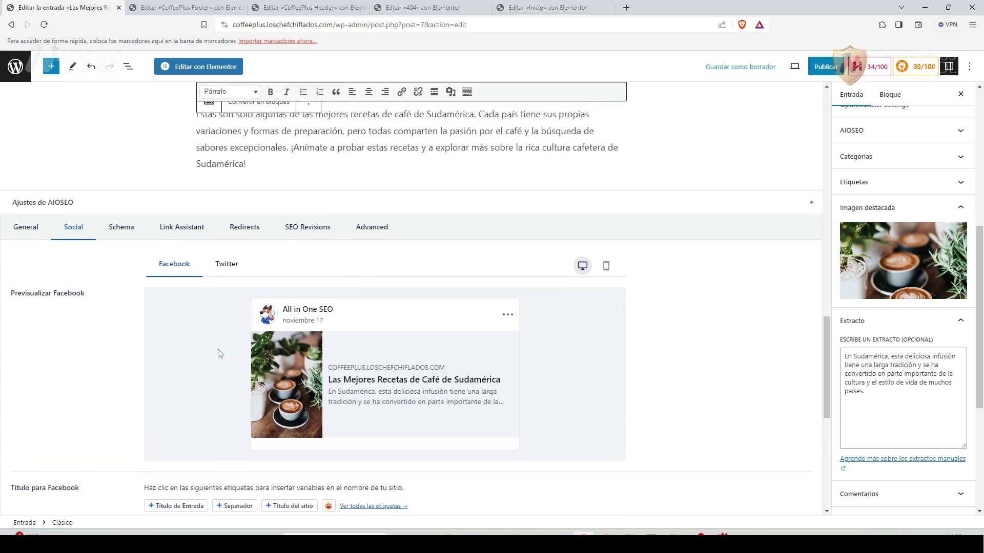
pyautogui.click(374, 235)
pyautogui.click(200, 489)
pyautogui.scroll(15, 445, 389)
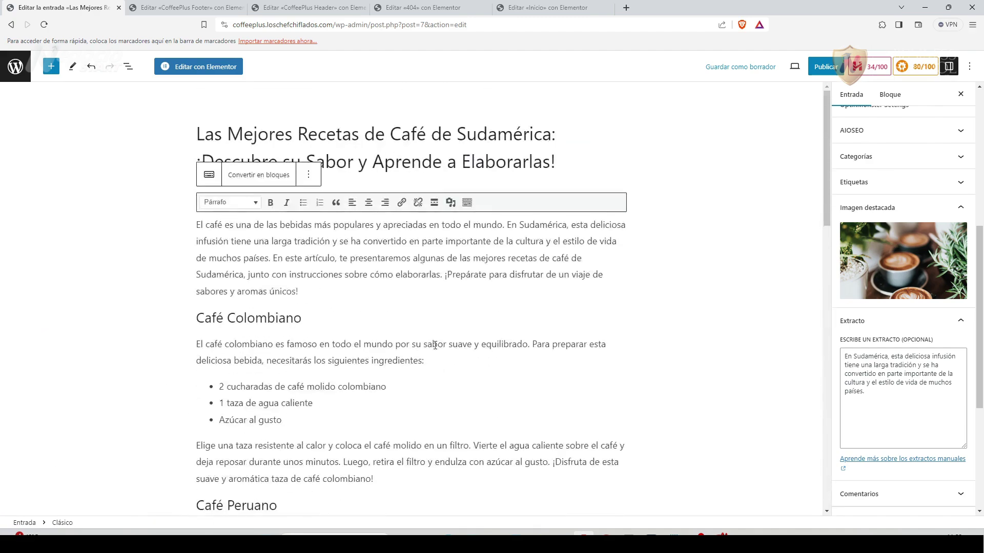
# Set the coffee cups photo as featured image and view the social preview.
pyautogui.click(860, 287)
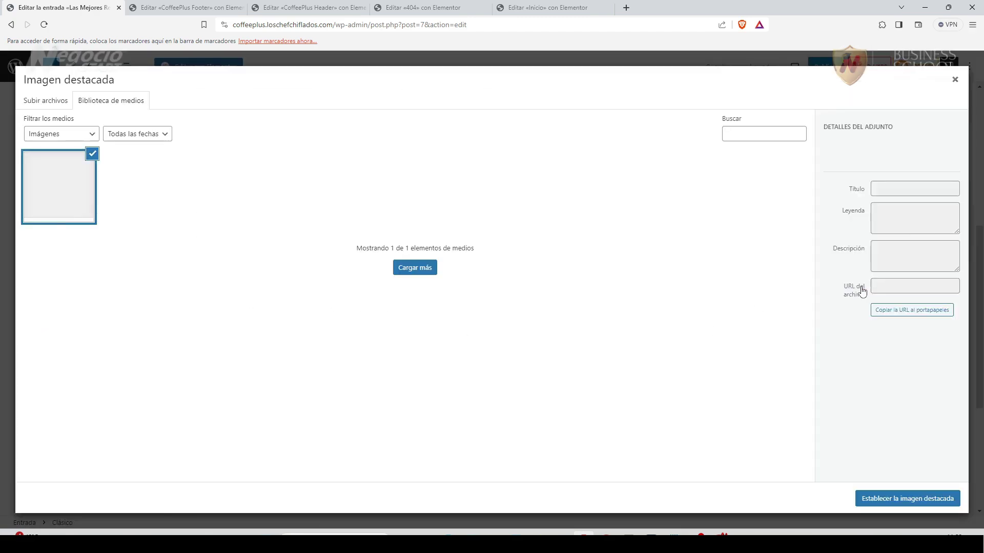
pyautogui.click(307, 203)
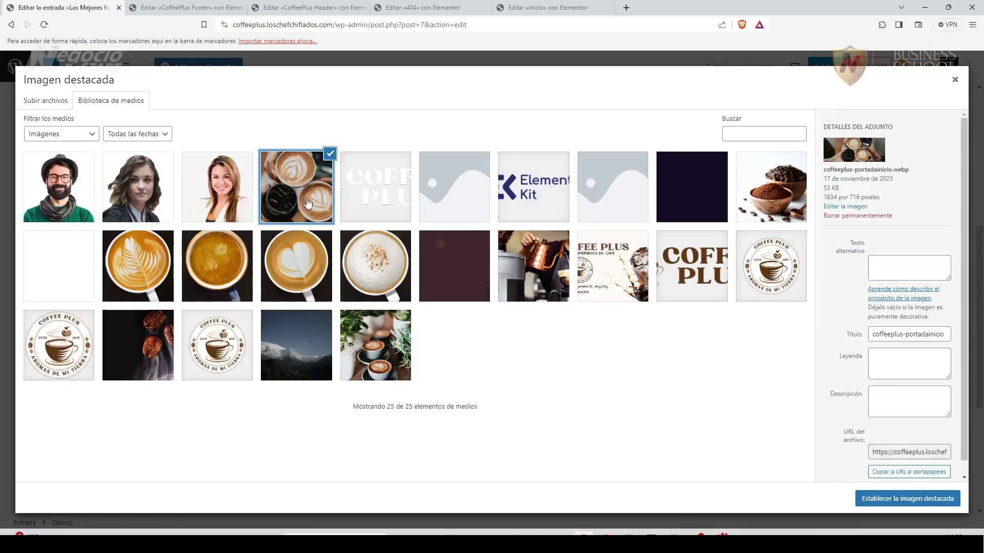
pyautogui.click(918, 499)
pyautogui.scroll(-15, 609, 415)
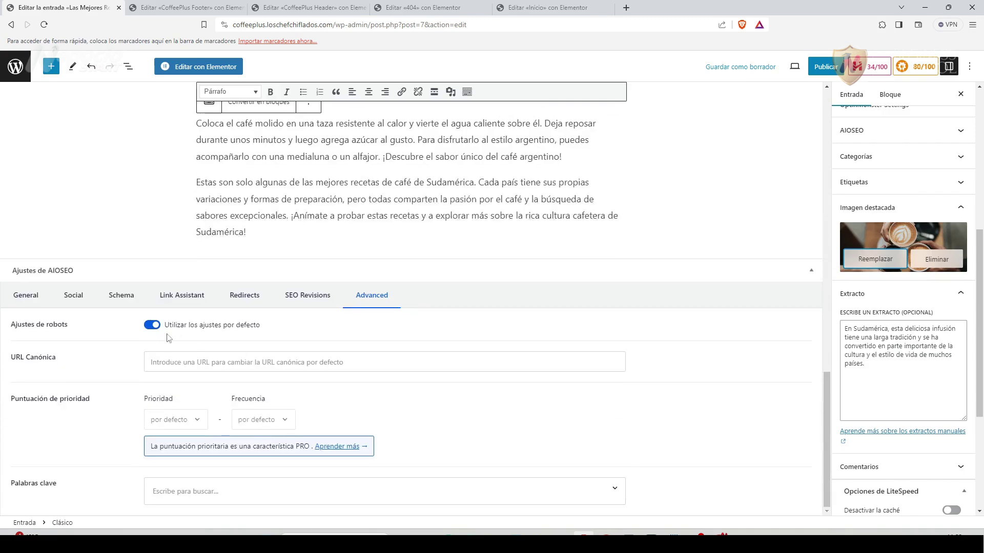
pyautogui.click(74, 296)
pyautogui.scroll(-3, 533, 404)
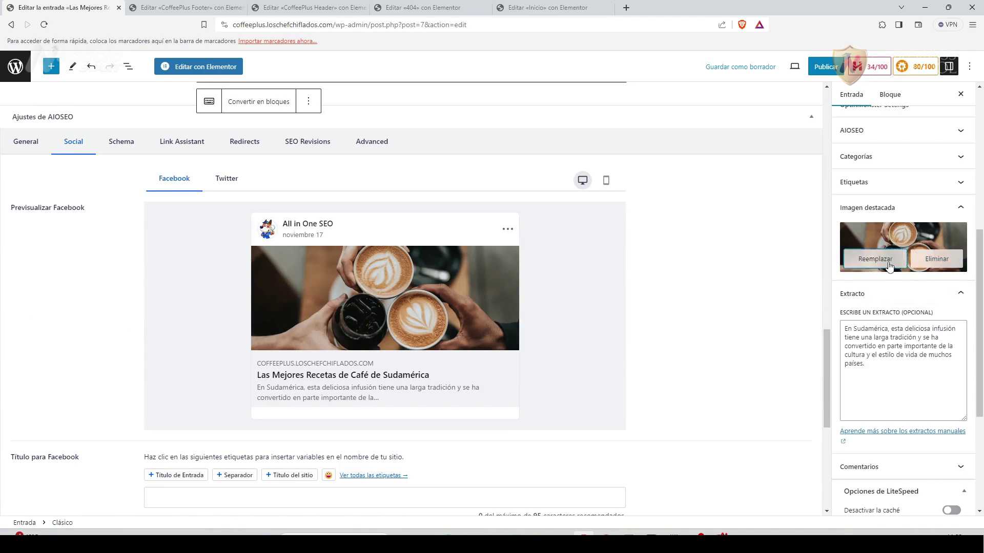
# Replace the featured image with the roasted coffee beans photo.
pyautogui.click(873, 259)
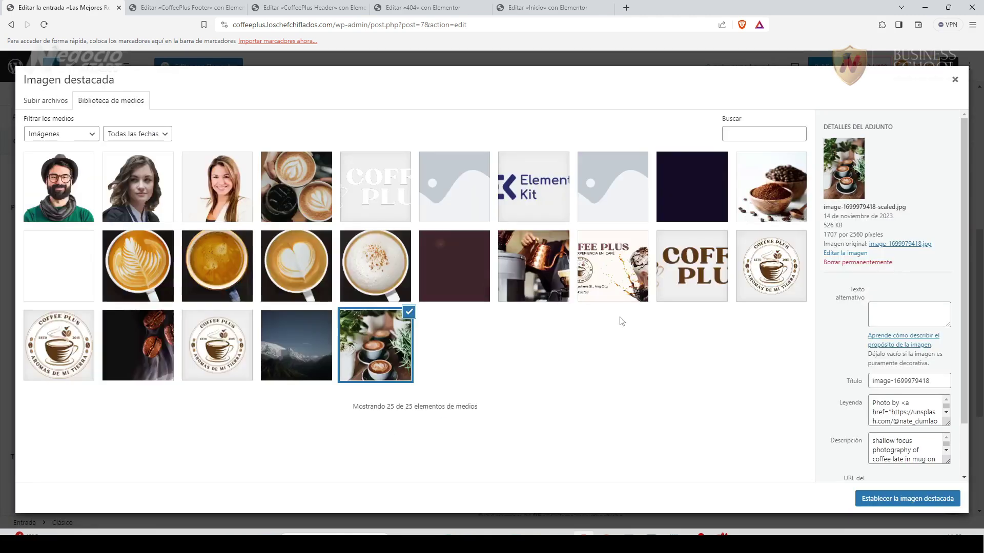
pyautogui.click(533, 264)
pyautogui.click(778, 186)
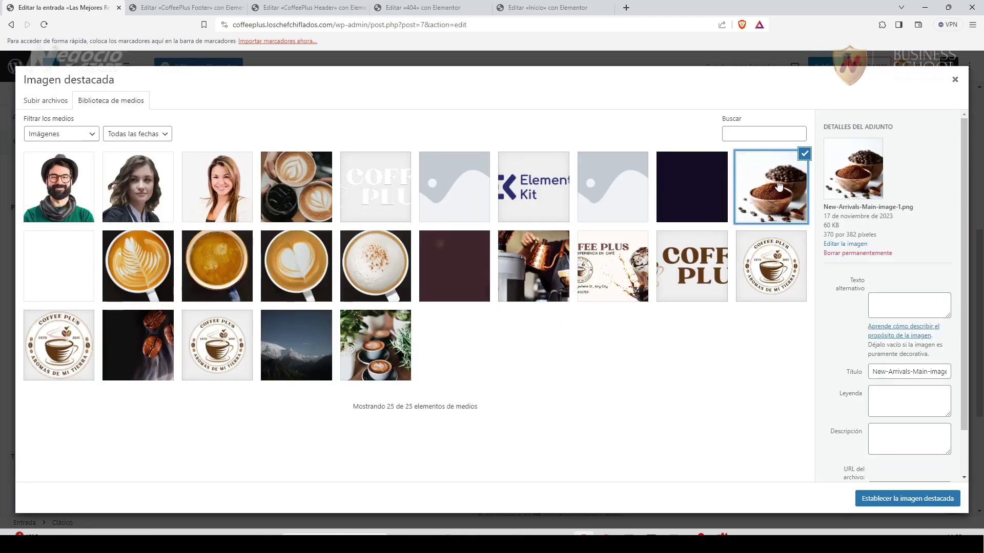
pyautogui.click(138, 345)
pyautogui.click(907, 498)
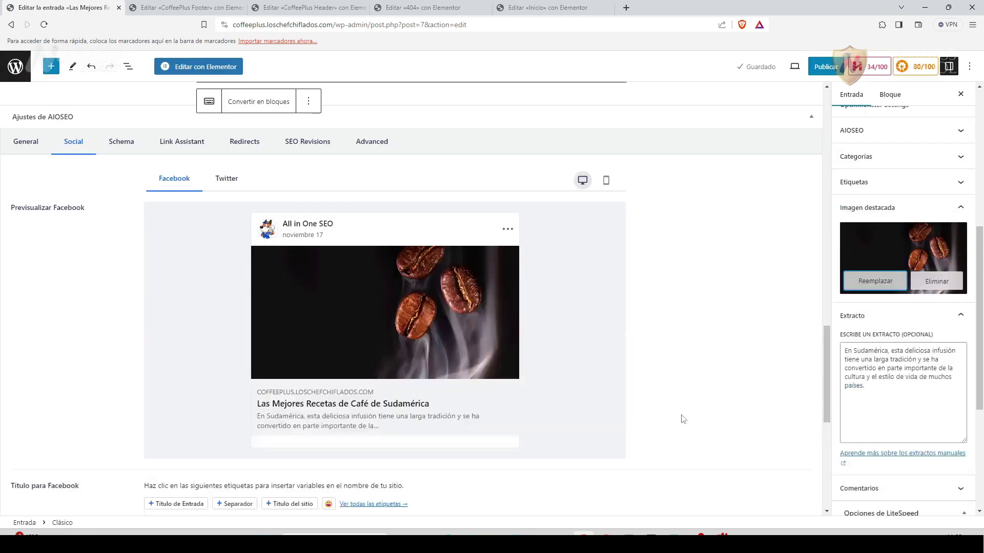
# Check the roasted beans image in the Twitter and Facebook share previews.
pyautogui.click(233, 179)
pyautogui.scroll(-2, 263, 373)
pyautogui.click(187, 164)
pyautogui.scroll(-1, 204, 358)
pyautogui.scroll(-5, 204, 358)
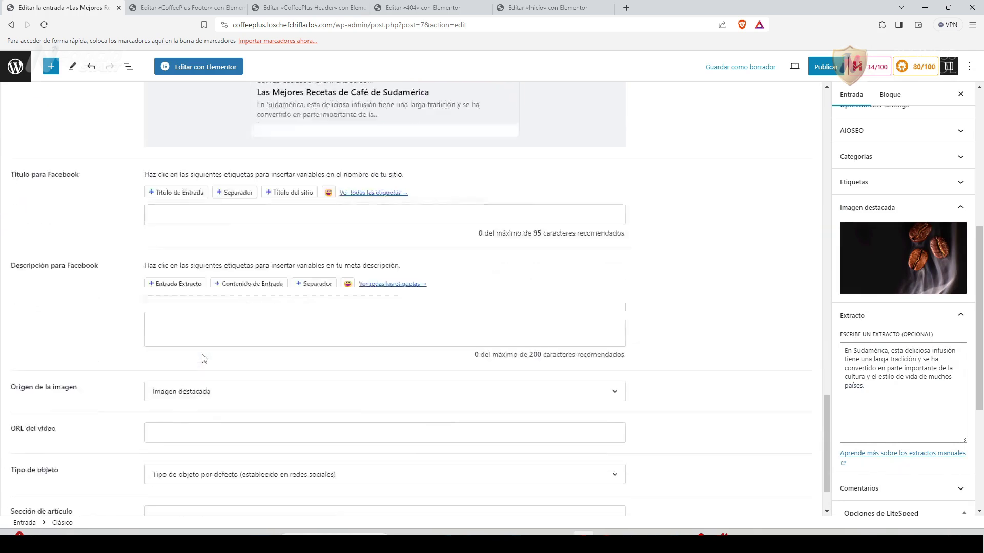
pyautogui.scroll(6, 203, 359)
pyautogui.scroll(3, 203, 358)
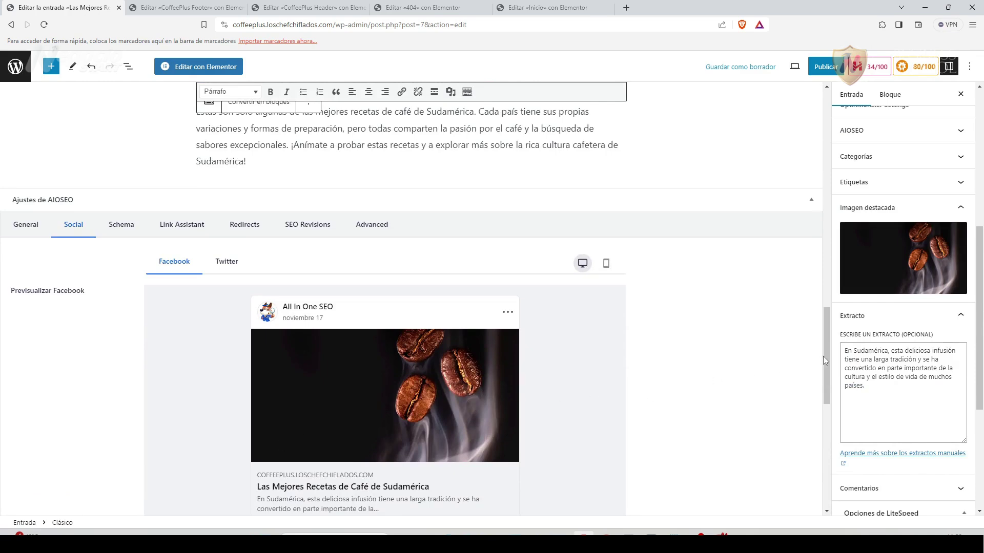
# Publish the Sudamérica coffee recipes post, then return to the Inicio page in Elementor.
pyautogui.moveTo(826, 354); pyautogui.dragTo(824, 131)
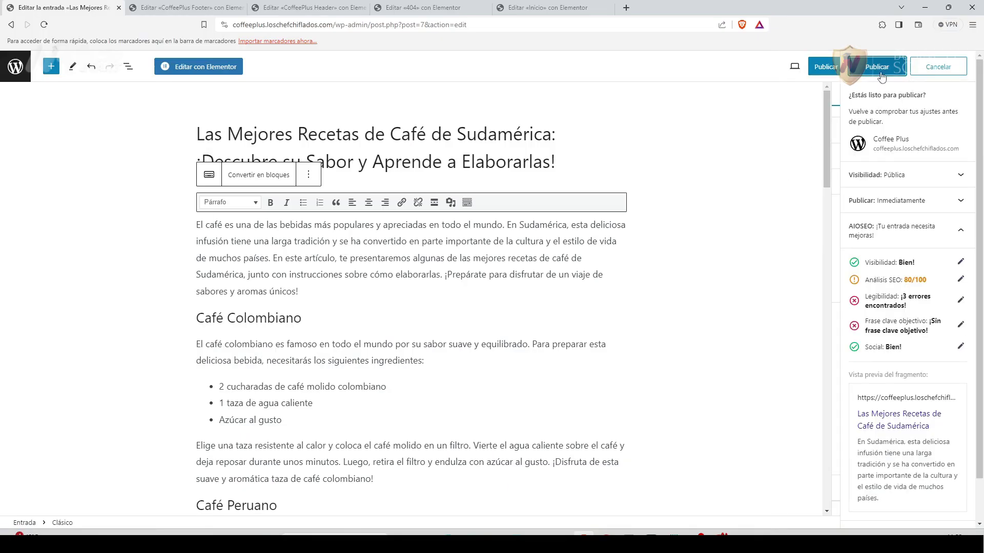
pyautogui.click(878, 69)
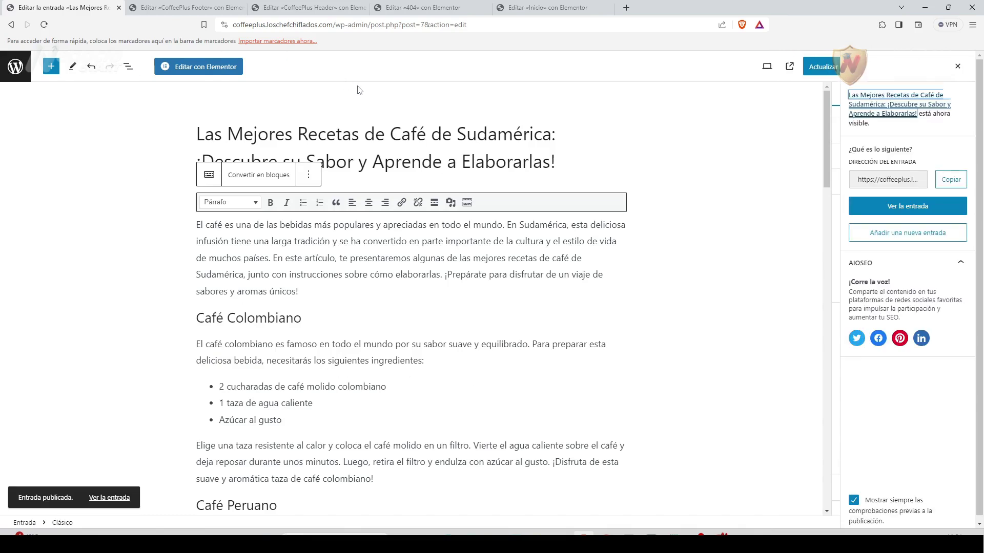
pyautogui.click(525, 7)
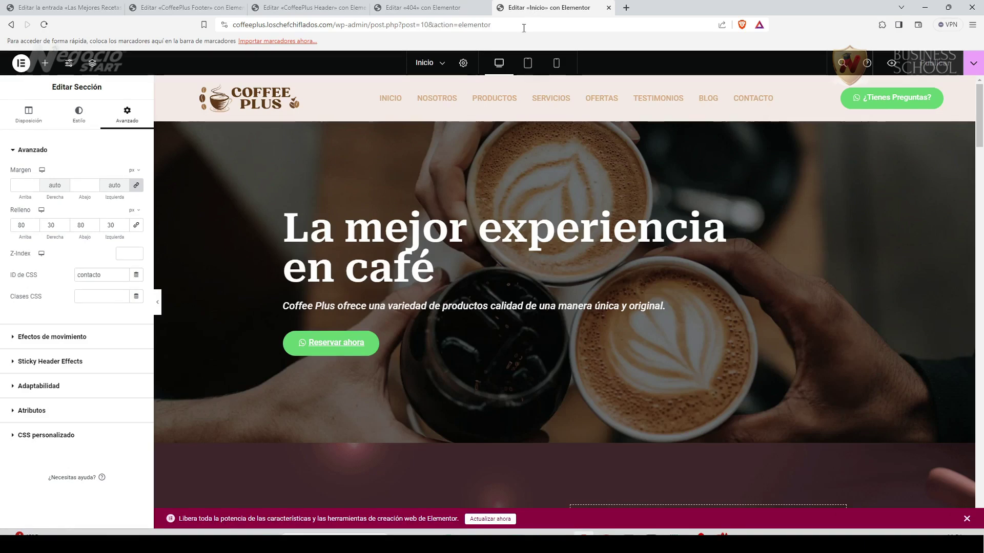
# Add the Entradas del blog widget, found by searching 'blo', below the blog subtitle.
pyautogui.moveTo(979, 143); pyautogui.dragTo(980, 384)
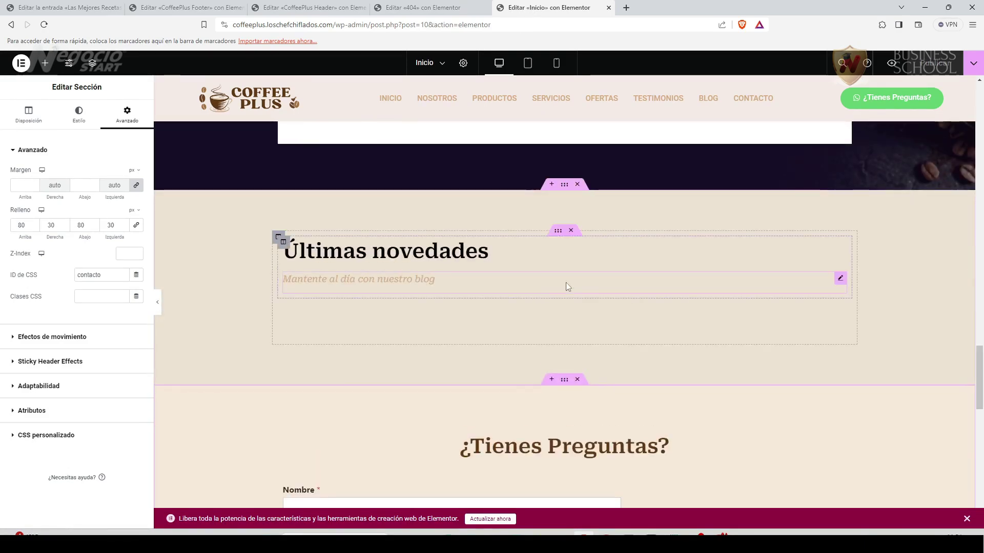
pyautogui.click(840, 281)
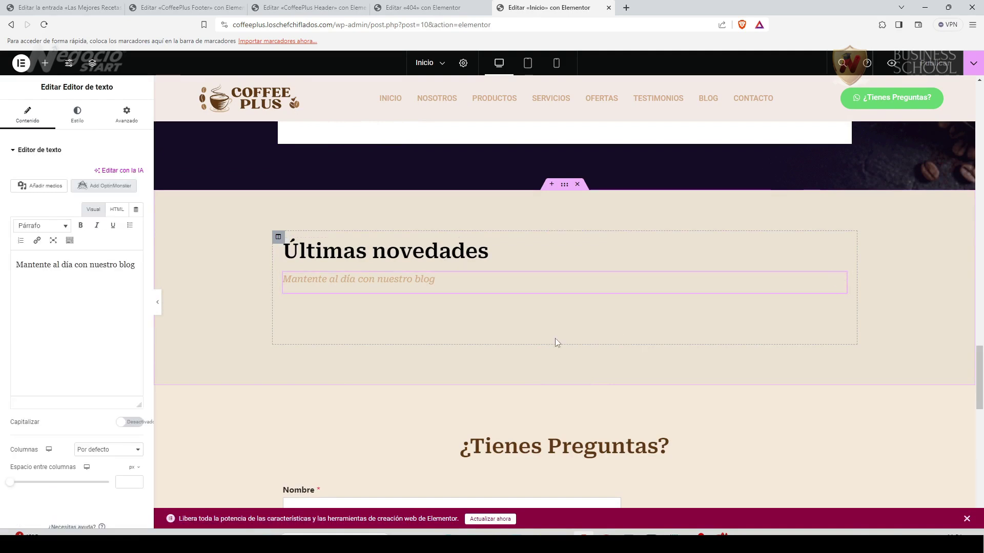
pyautogui.click(45, 62)
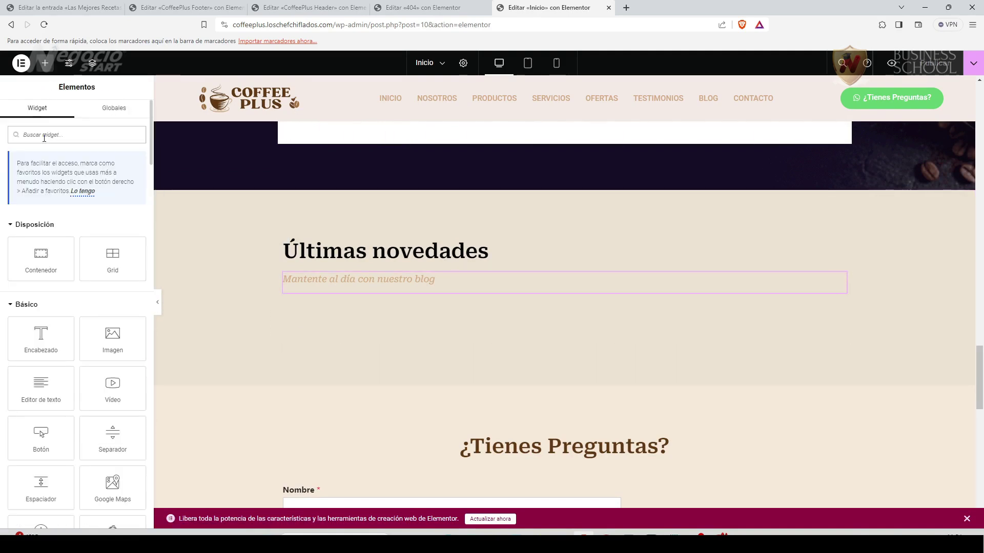
pyautogui.write('blo')
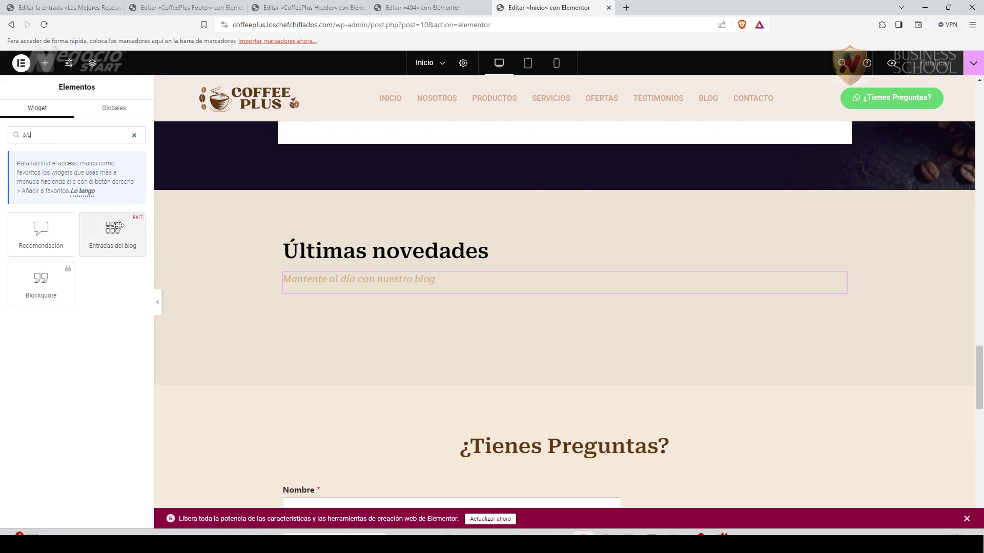
pyautogui.moveTo(112, 230); pyautogui.dragTo(402, 294)
# Set the posts' Estilo de diseño to Cuadrícula con miniatura and save the home page.
pyautogui.scroll(-5, 233, 374)
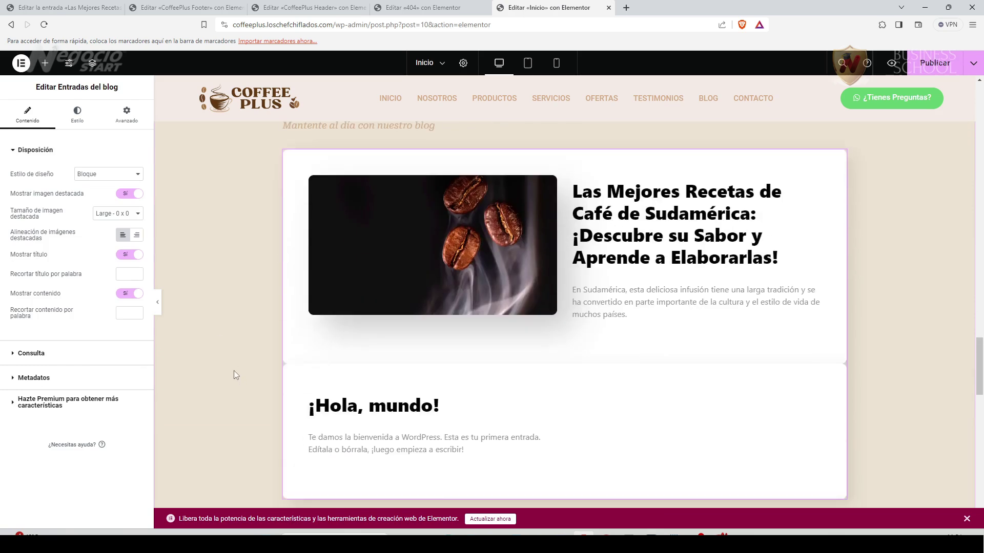
pyautogui.scroll(3, 234, 370)
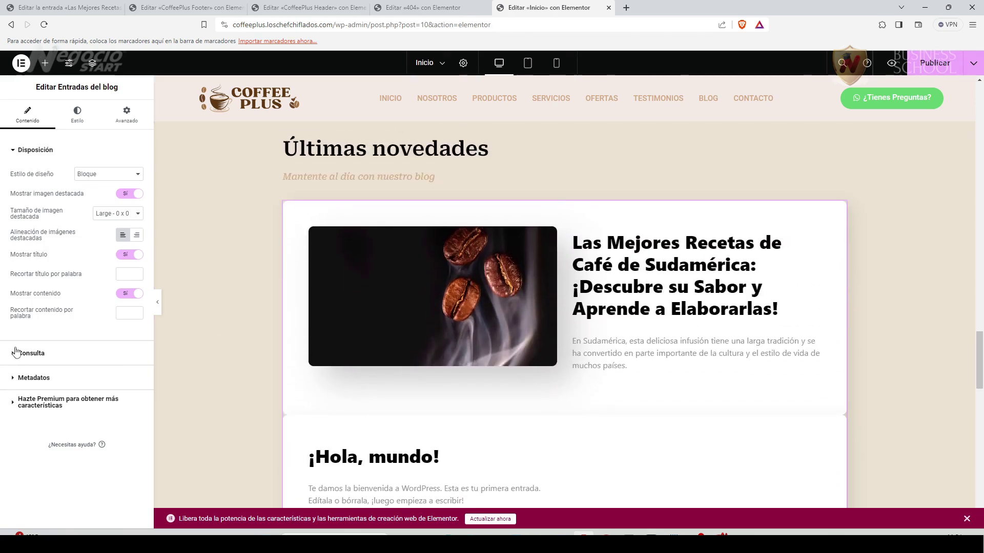
pyautogui.click(136, 176)
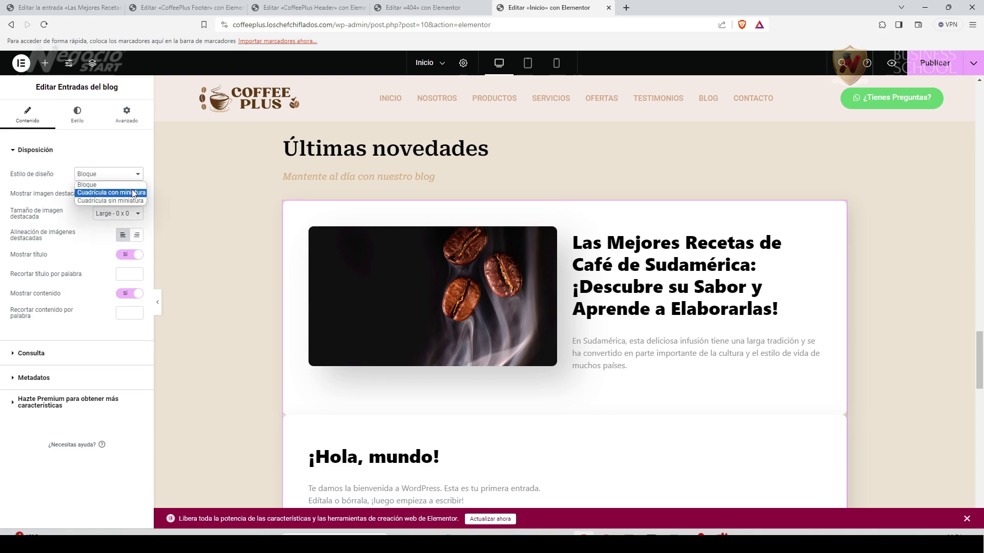
pyautogui.click(110, 193)
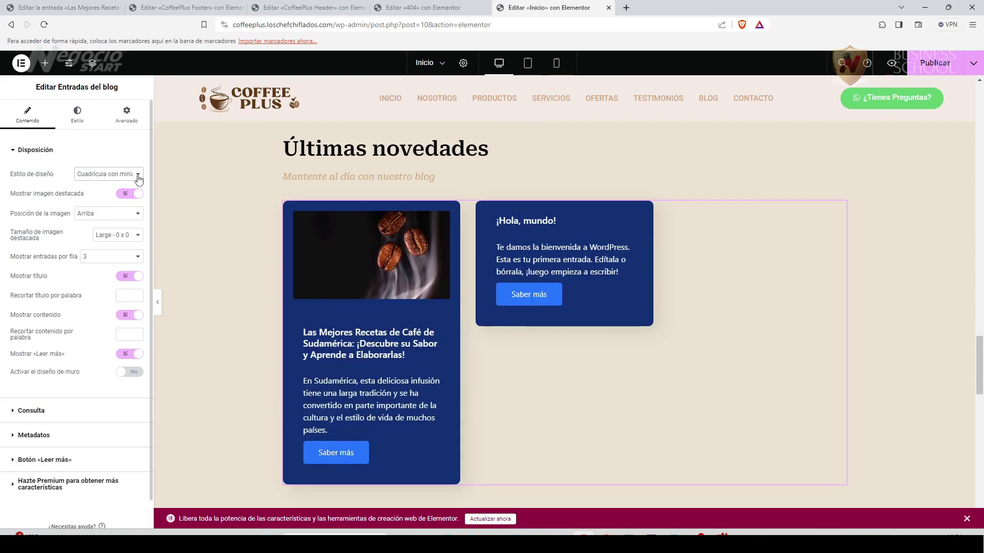
pyautogui.click(137, 177)
pyautogui.click(118, 200)
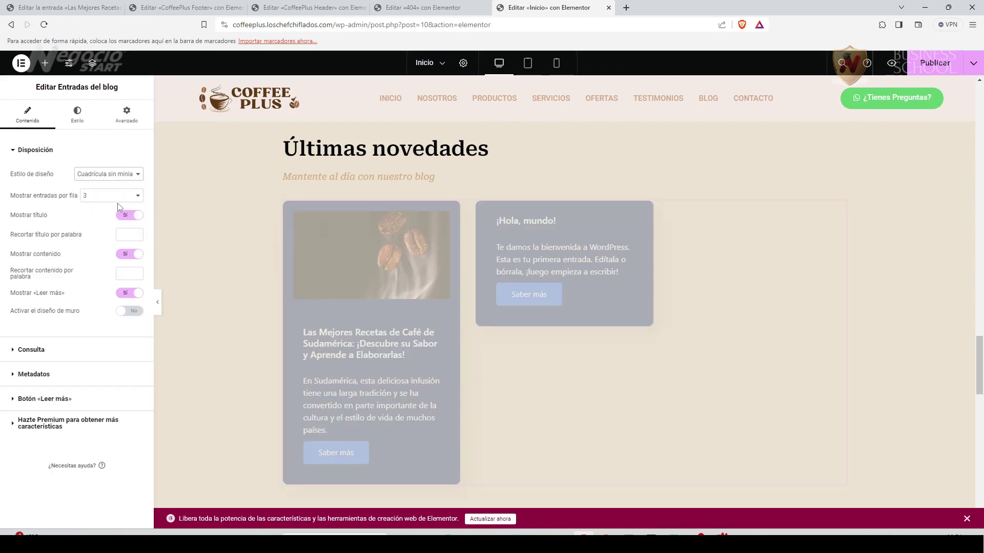
pyautogui.click(137, 175)
pyautogui.click(122, 197)
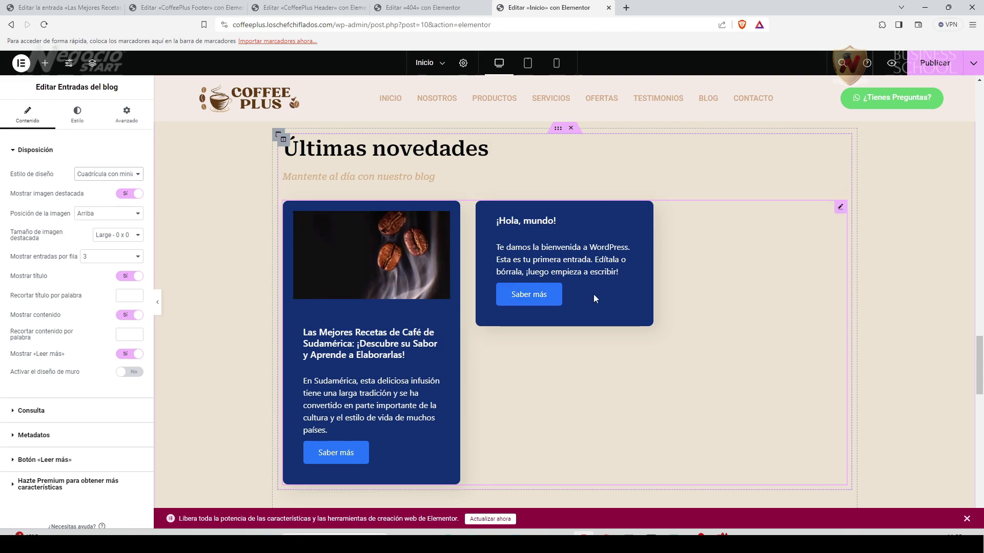
pyautogui.hotkey('ctrl', 's')
# Move the ¡Hola, mundo! post to the trash from the WordPress posts list.
pyautogui.click(184, 7)
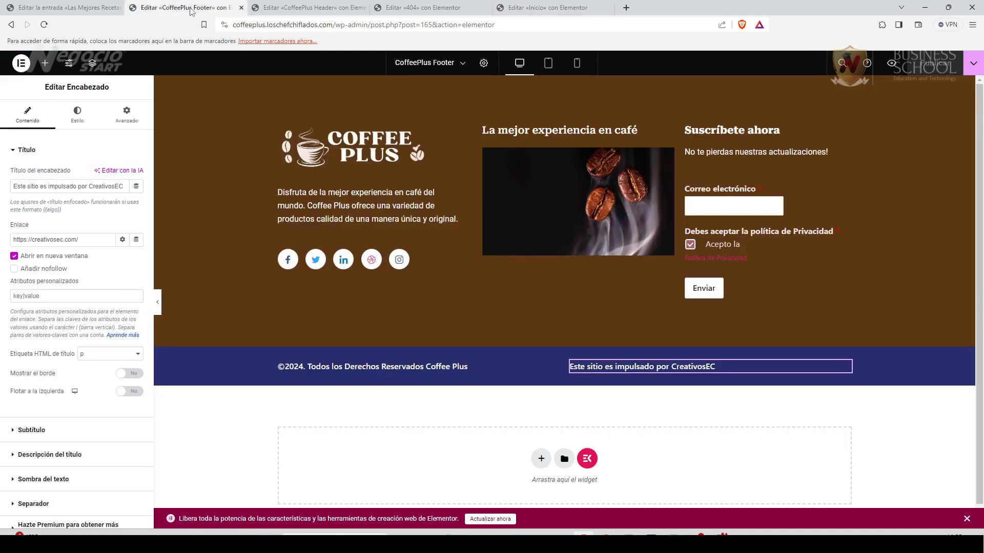
pyautogui.click(70, 10)
pyautogui.click(15, 66)
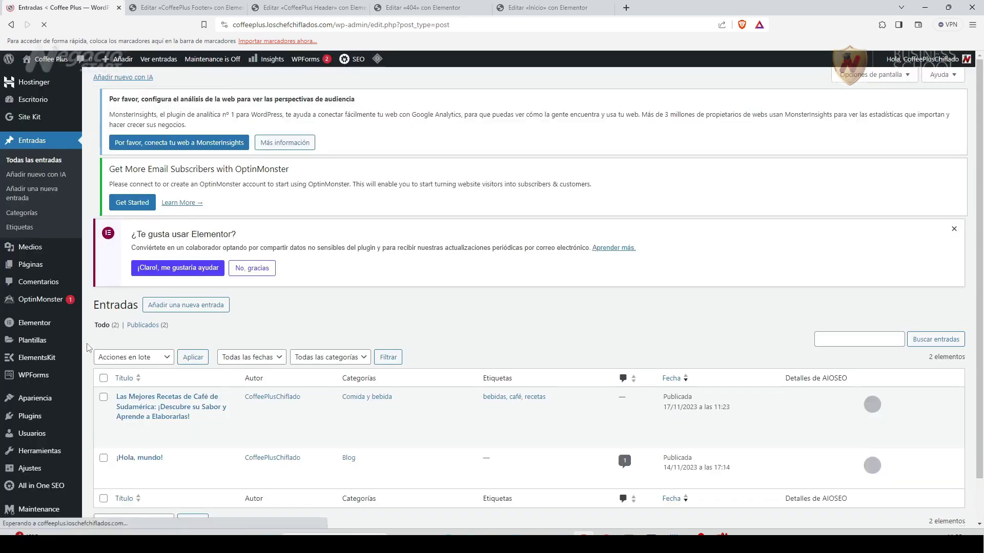
pyautogui.scroll(-1, 123, 407)
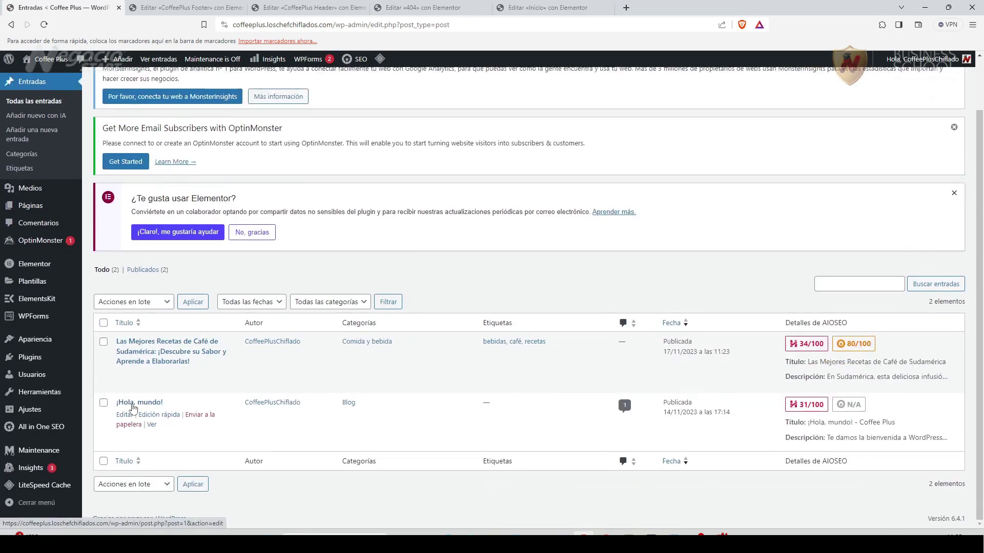
pyautogui.click(198, 416)
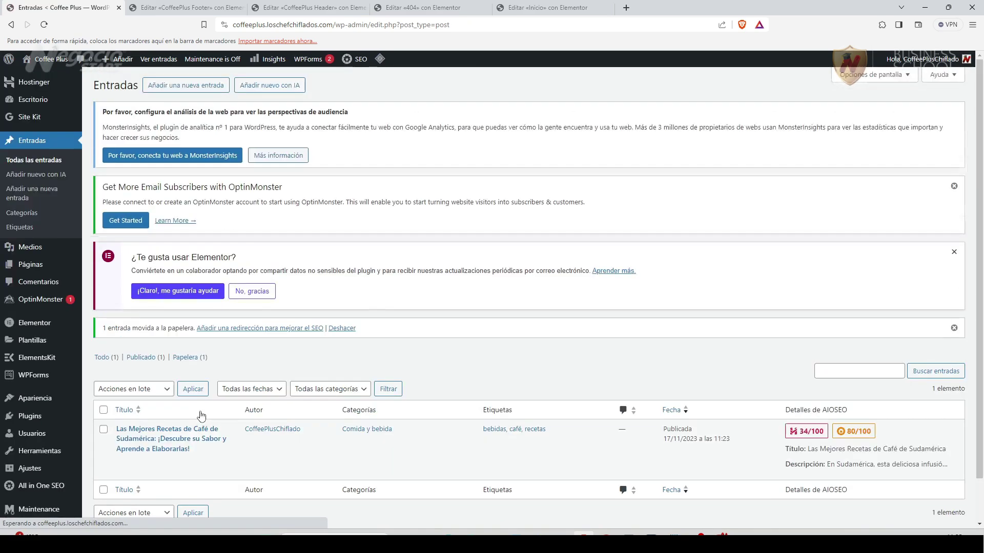
# Permanently delete ¡Hola, mundo! from the Papelera and return to the Inicio Elementor editor.
pyautogui.click(194, 359)
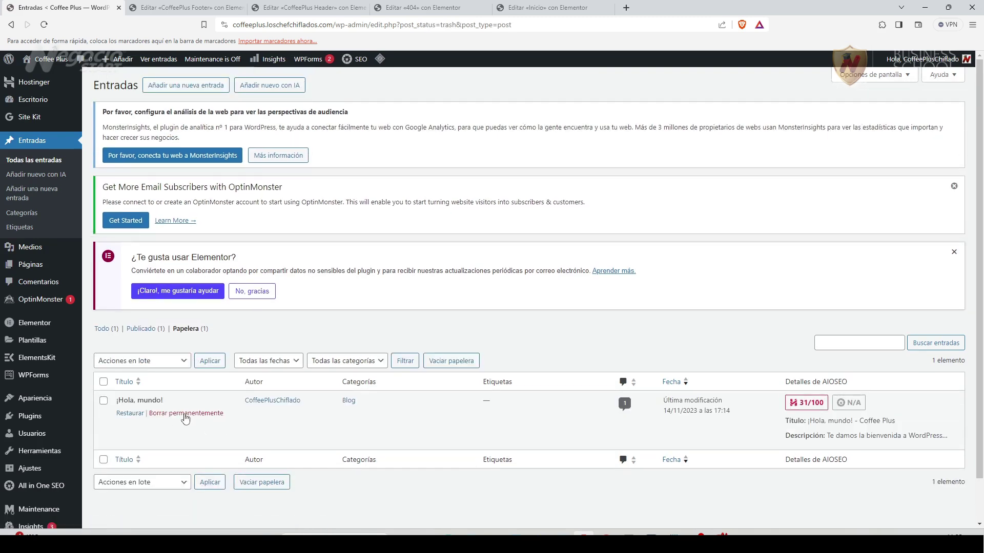
pyautogui.click(186, 414)
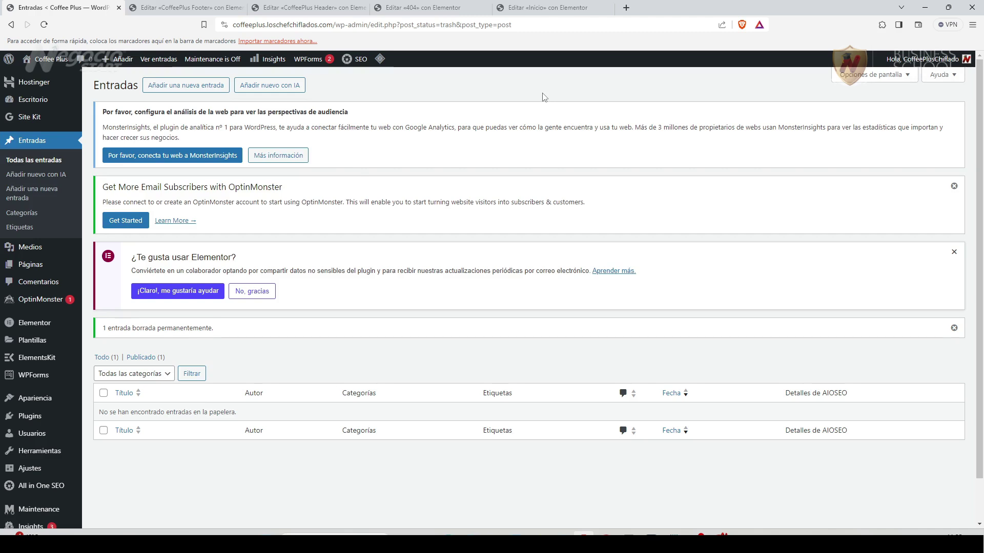
pyautogui.click(548, 7)
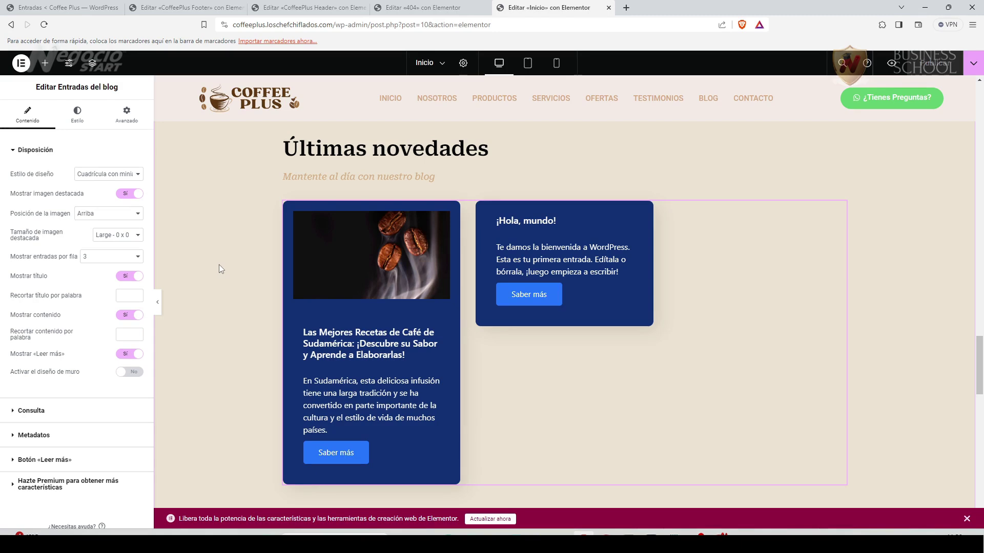
# In Site Kit, tick Analytics and start 'Acceder con Google', then back out without connecting.
pyautogui.click(66, 7)
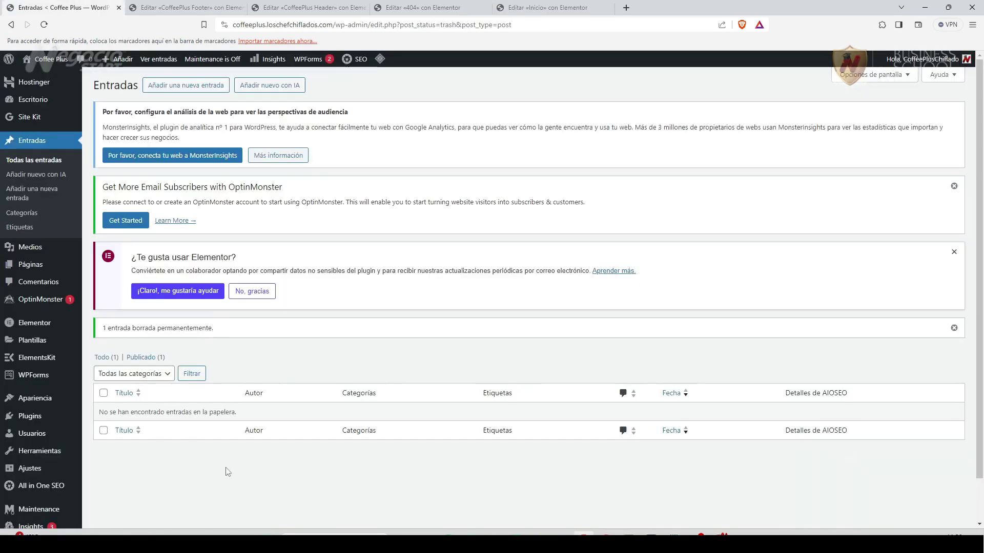
pyautogui.moveTo(37, 118)
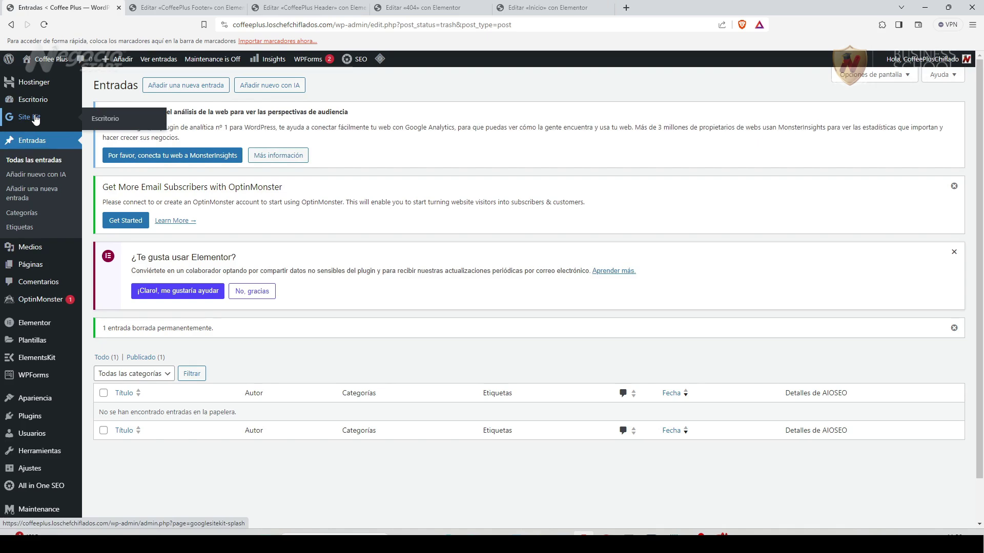
pyautogui.click(35, 119)
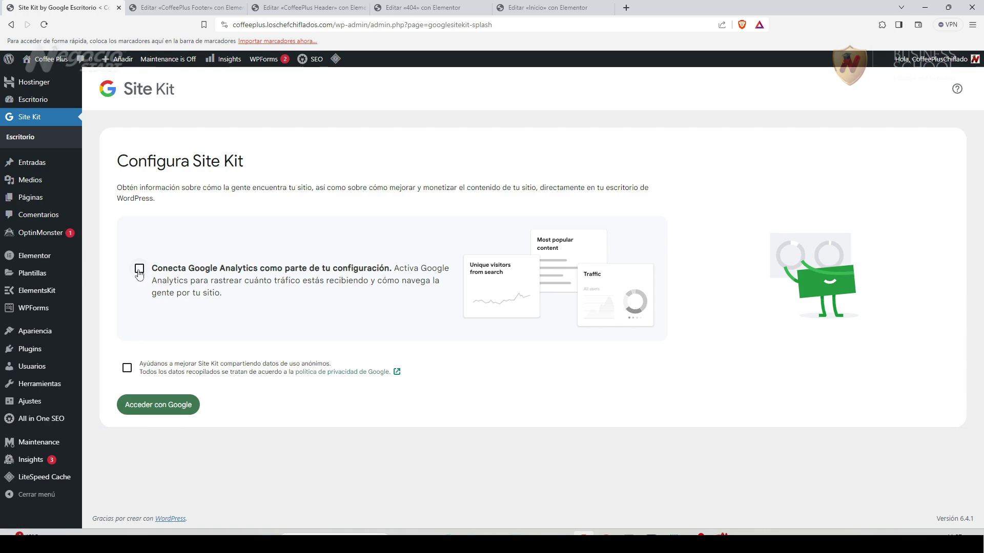
pyautogui.click(139, 269)
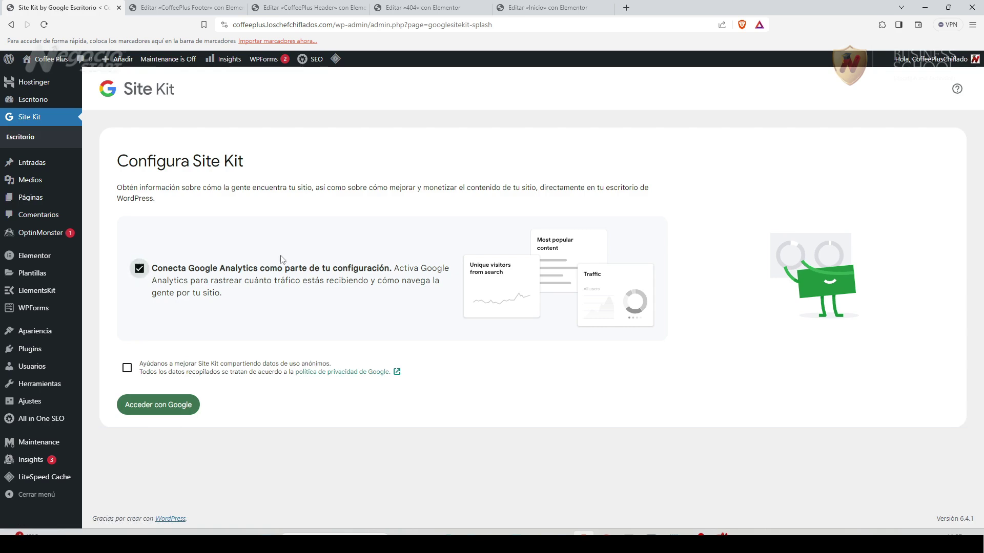
pyautogui.click(169, 407)
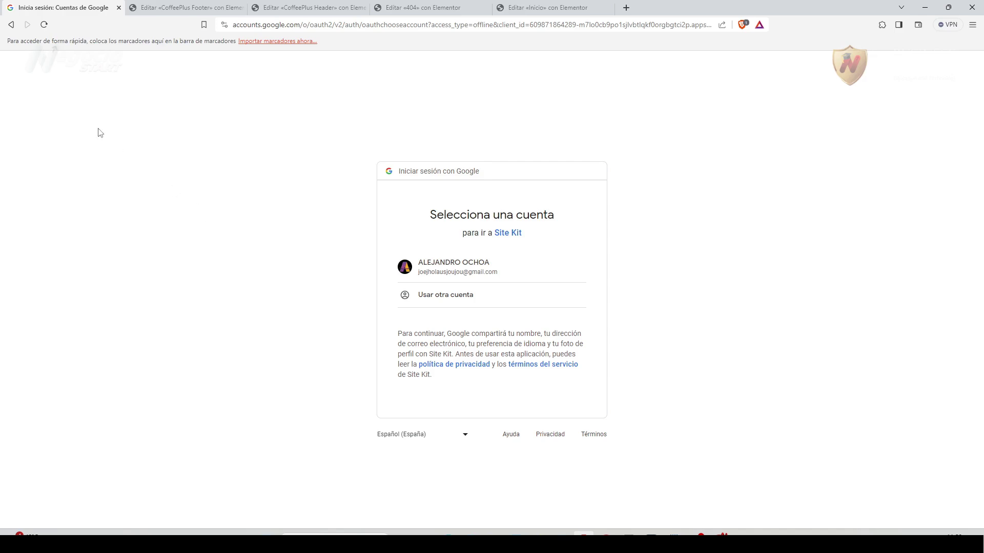
pyautogui.click(12, 25)
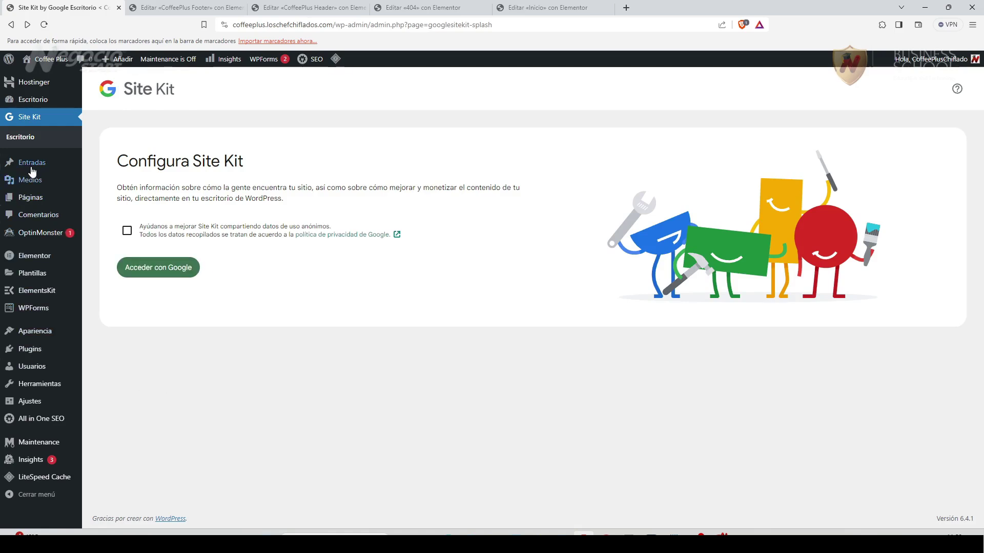
# Deactivate and delete the OptinMonster plugin.
pyautogui.click(44, 342)
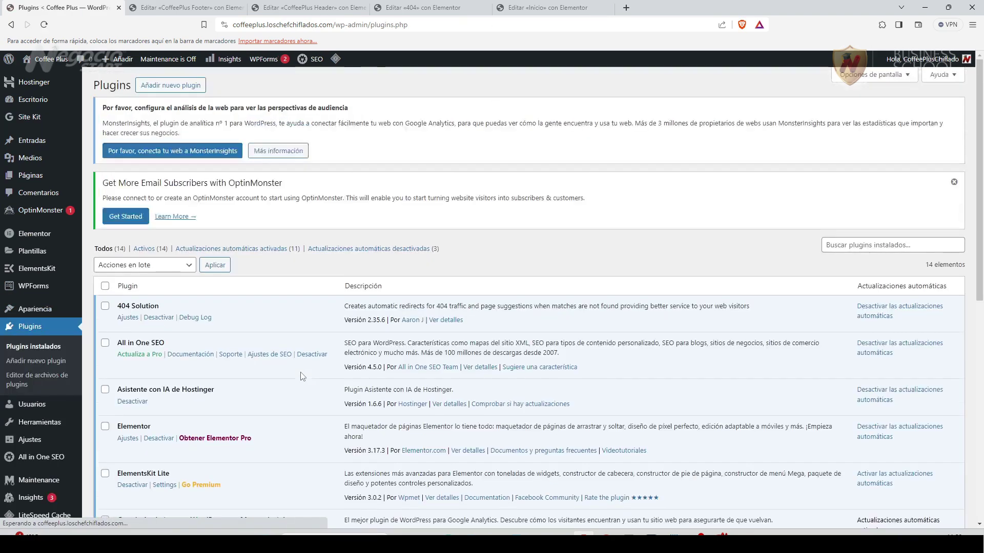
pyautogui.scroll(-4, 217, 408)
pyautogui.scroll(-5, 217, 408)
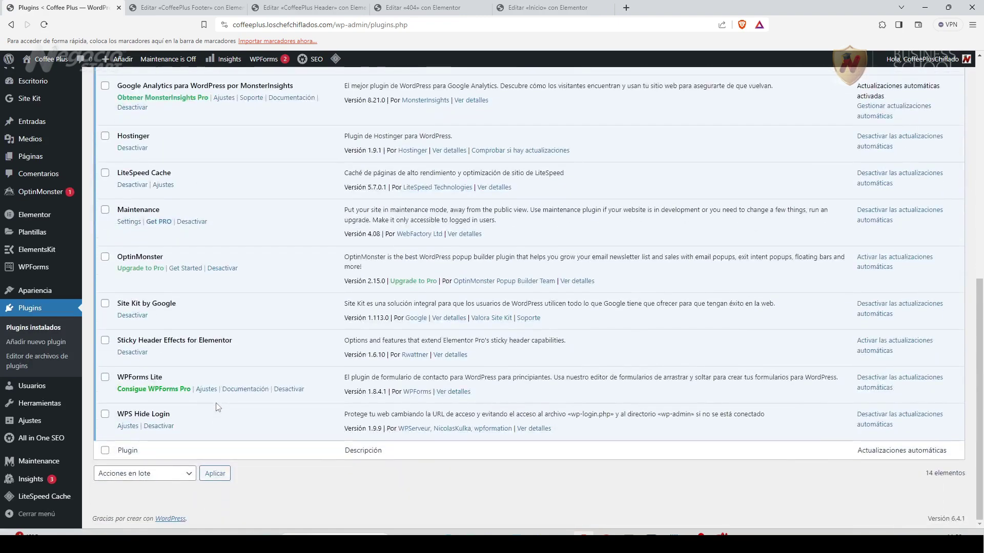
pyautogui.scroll(1, 217, 408)
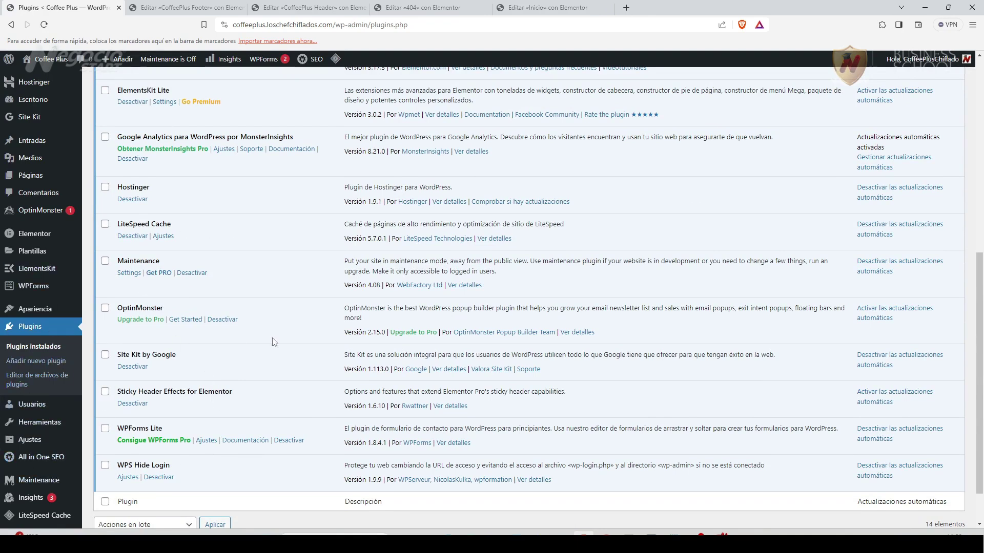
pyautogui.click(228, 321)
pyautogui.scroll(-7, 256, 384)
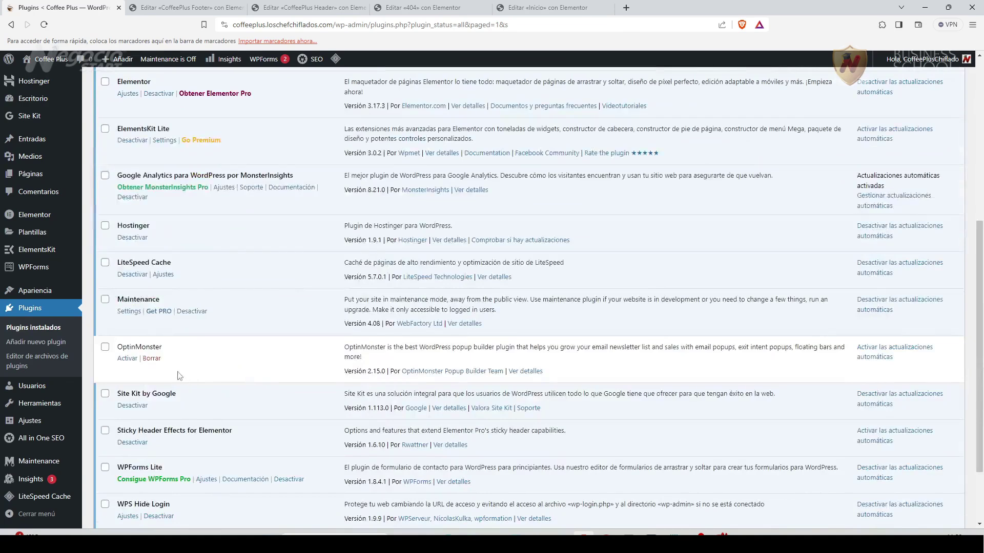
pyautogui.click(152, 358)
pyautogui.click(533, 82)
# Deactivate MonsterInsights with reason 'Ya no necesito el plugin', then delete it.
pyautogui.scroll(-1, 282, 385)
pyautogui.scroll(1, 245, 401)
pyautogui.scroll(3, 244, 401)
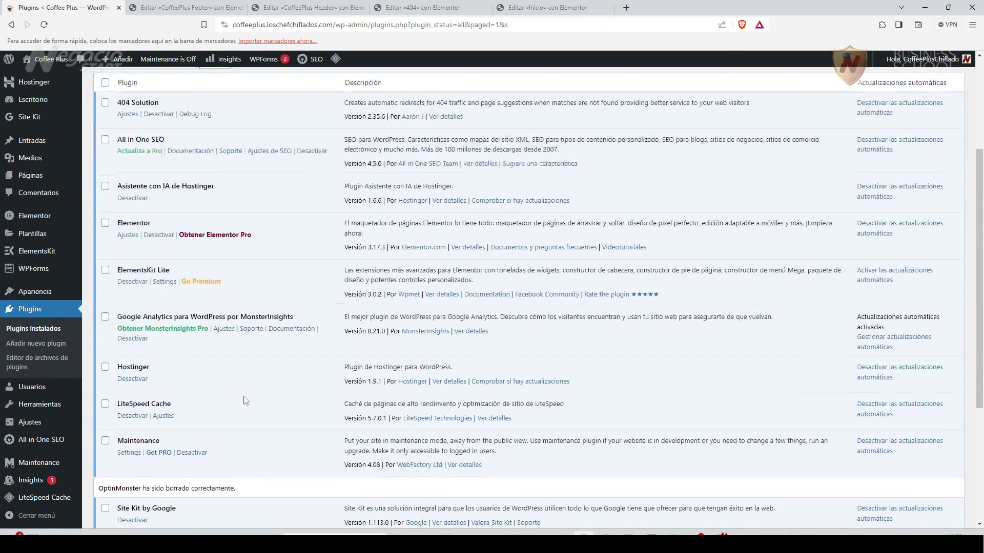
pyautogui.scroll(1, 240, 397)
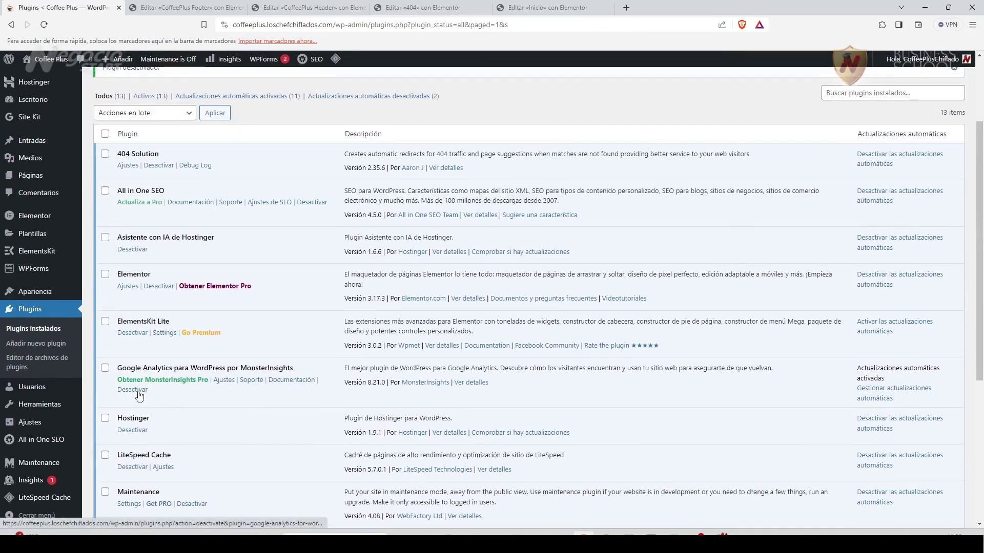
pyautogui.click(132, 390)
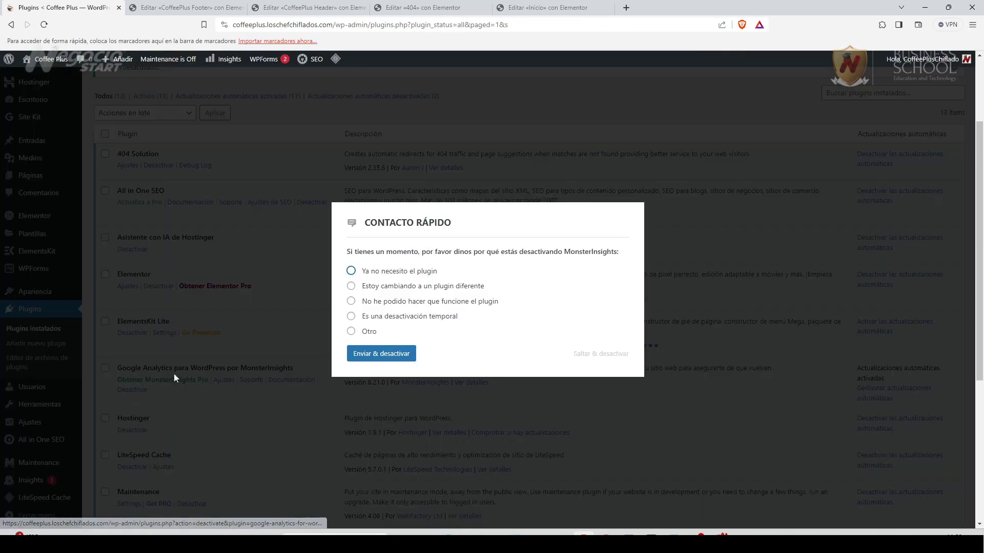
pyautogui.click(380, 357)
pyautogui.click(378, 266)
pyautogui.click(388, 357)
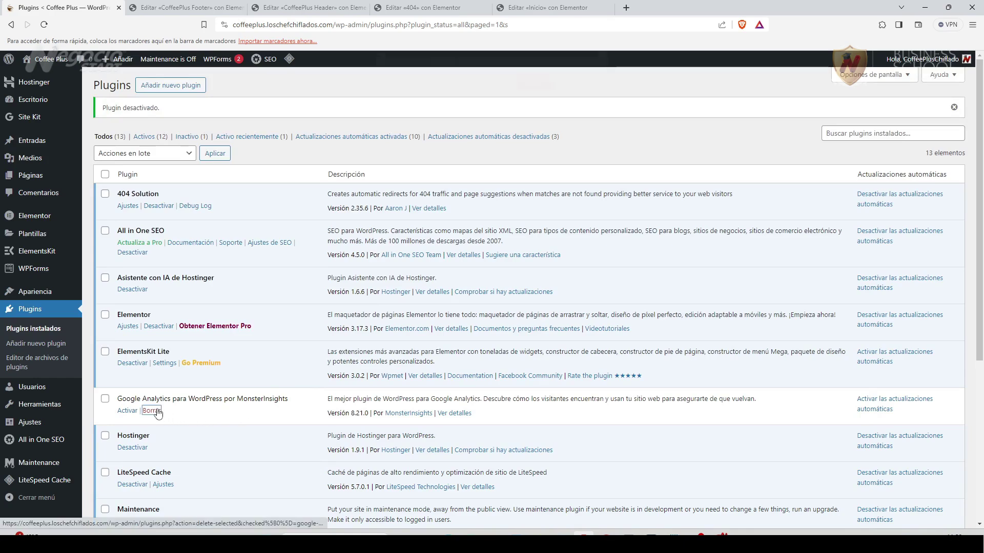
pyautogui.click(152, 411)
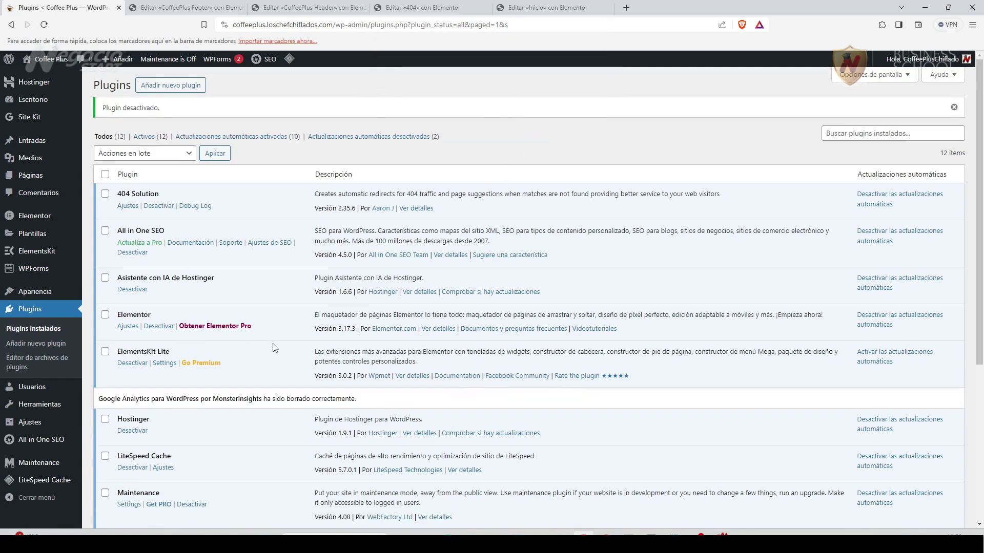
pyautogui.scroll(-5, 275, 347)
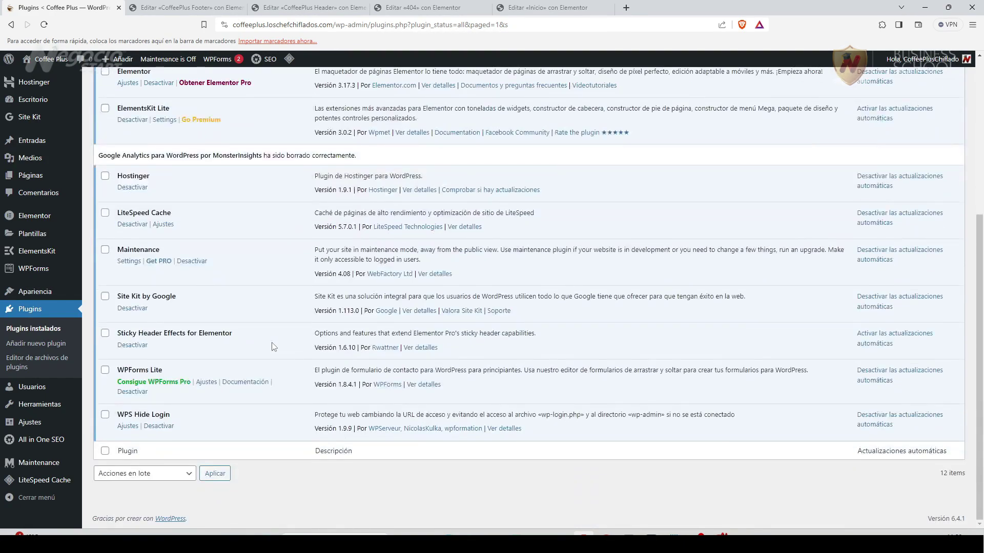
pyautogui.scroll(5, 274, 347)
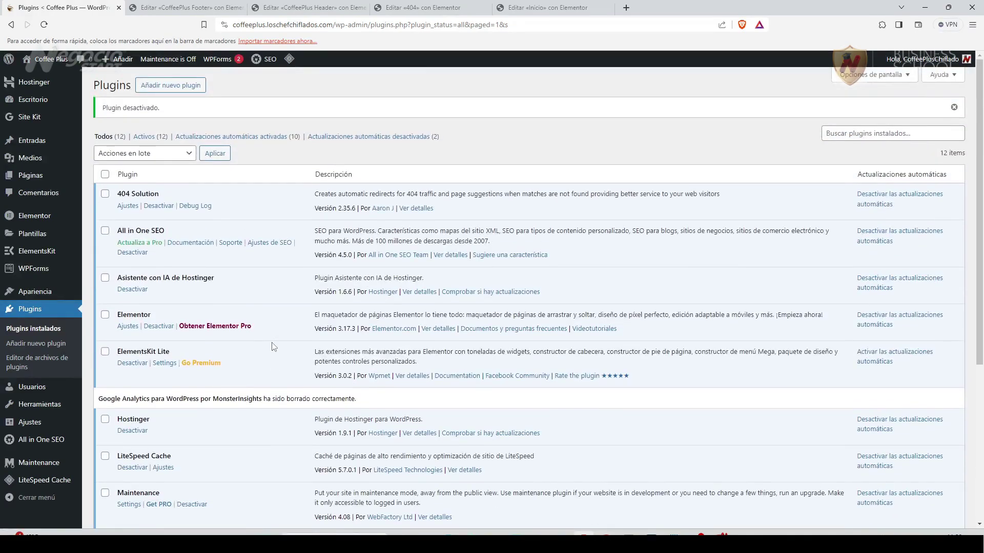
pyautogui.scroll(-5, 274, 347)
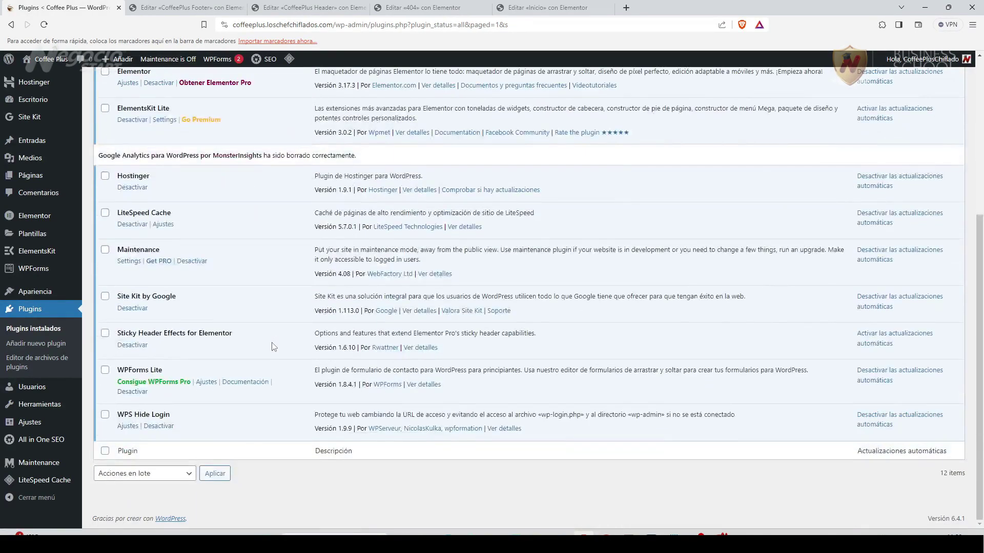
pyautogui.scroll(5, 274, 347)
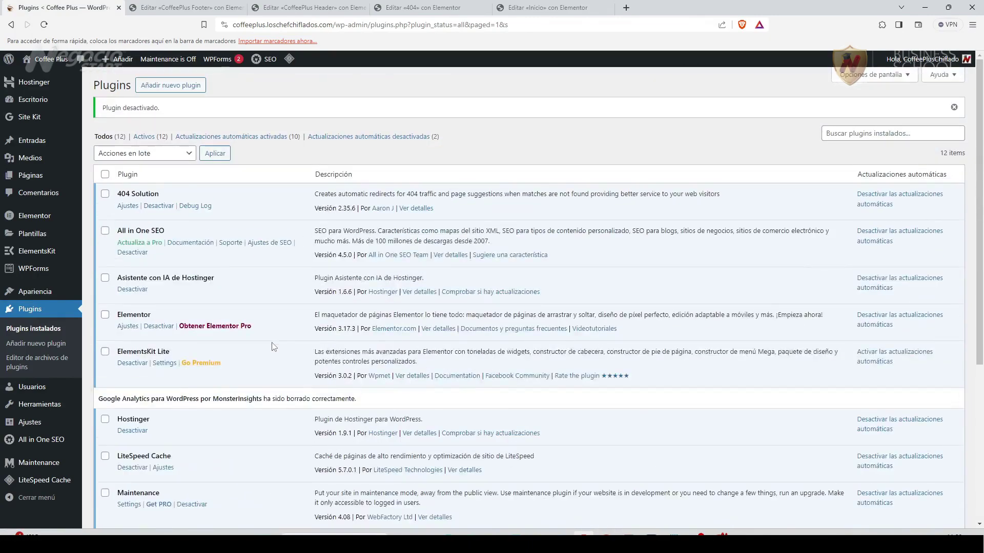
pyautogui.scroll(-5, 273, 346)
pyautogui.scroll(5, 273, 347)
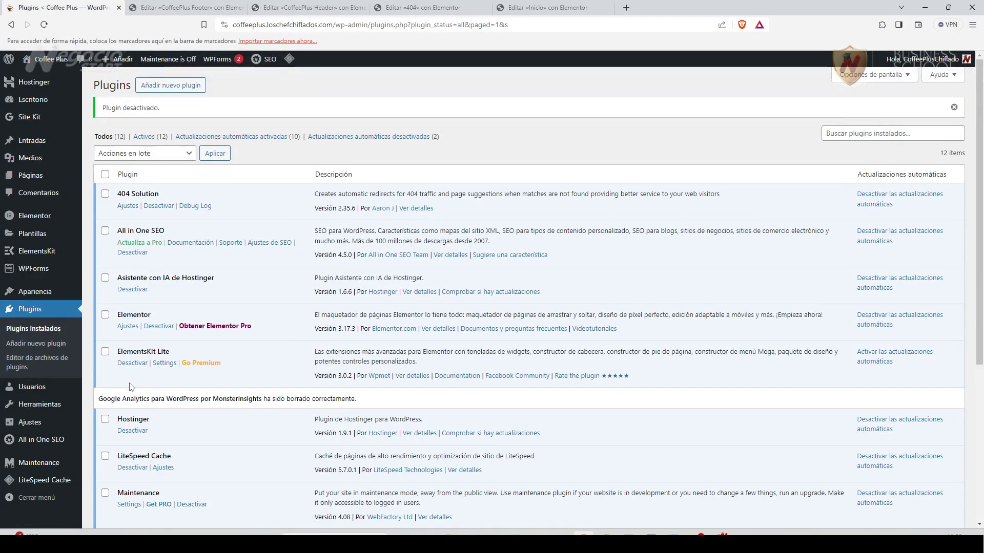
# Turn WP Maintenance mode On for the Coffee Plus Próximamente page and save.
pyautogui.click(40, 463)
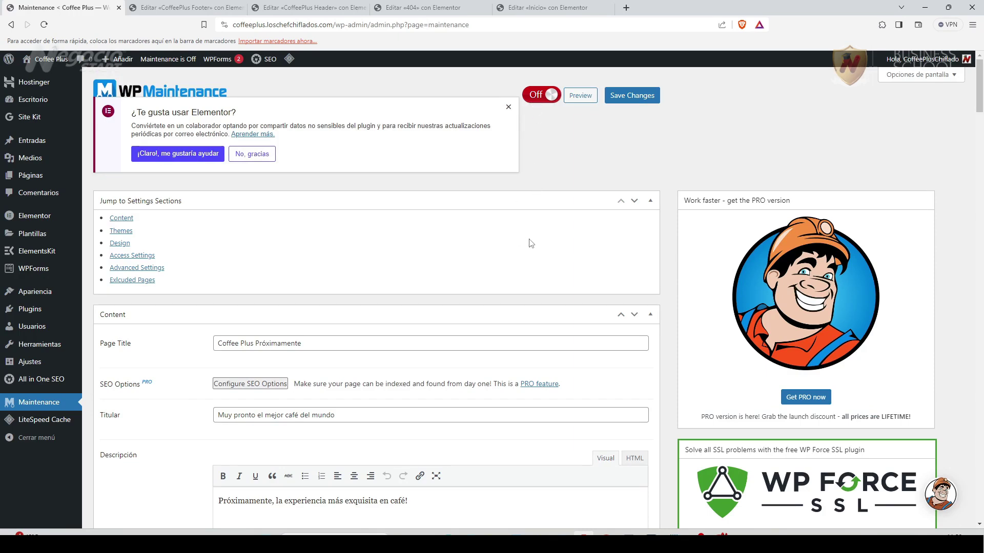
pyautogui.click(533, 102)
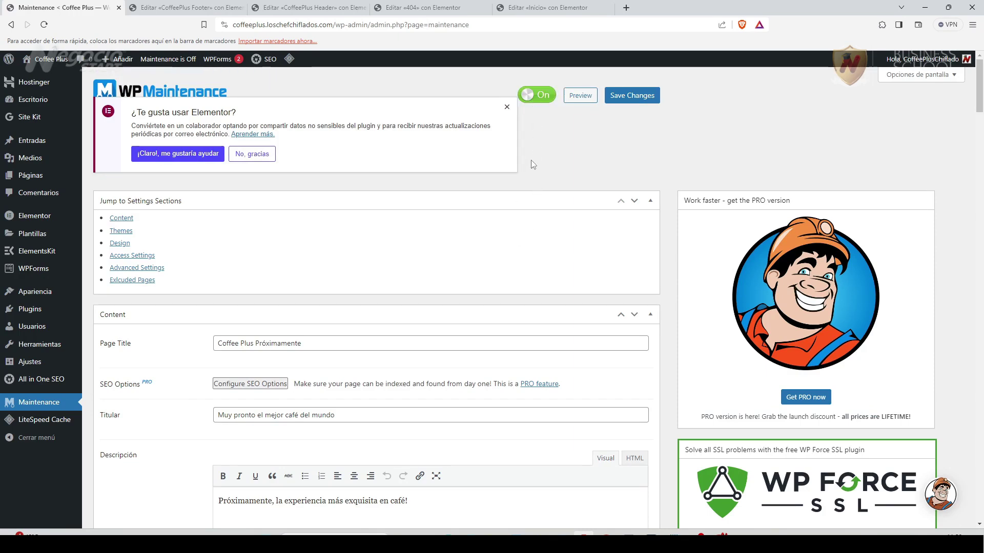
pyautogui.click(631, 99)
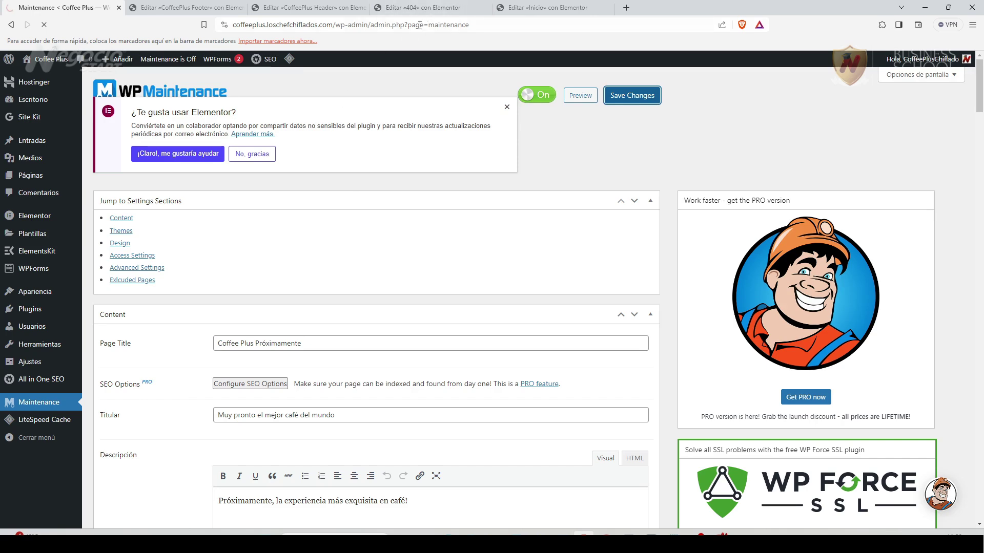